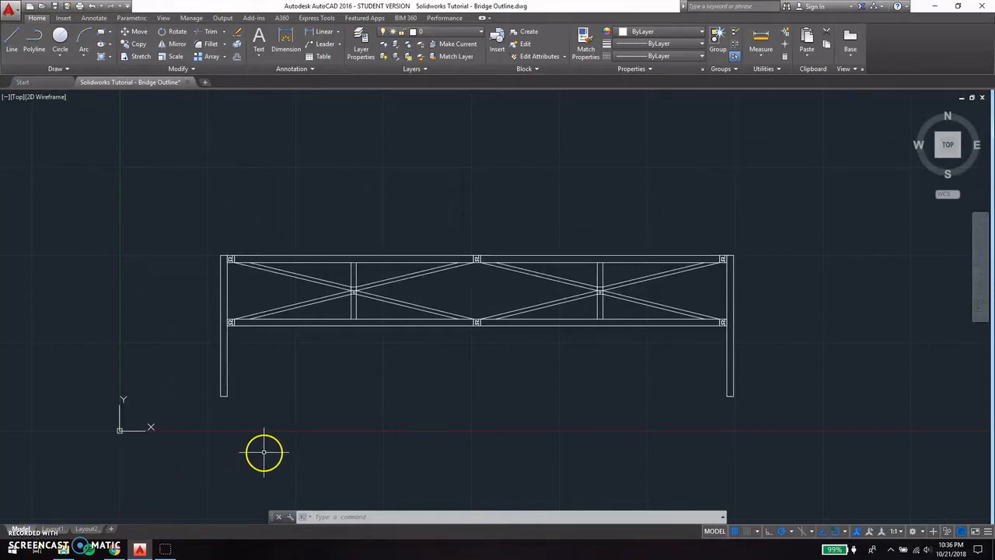
Regenerate the drawing and examine the assembled bridge outline, including its centre connections and cross-bracing joint.
text(REGEN)
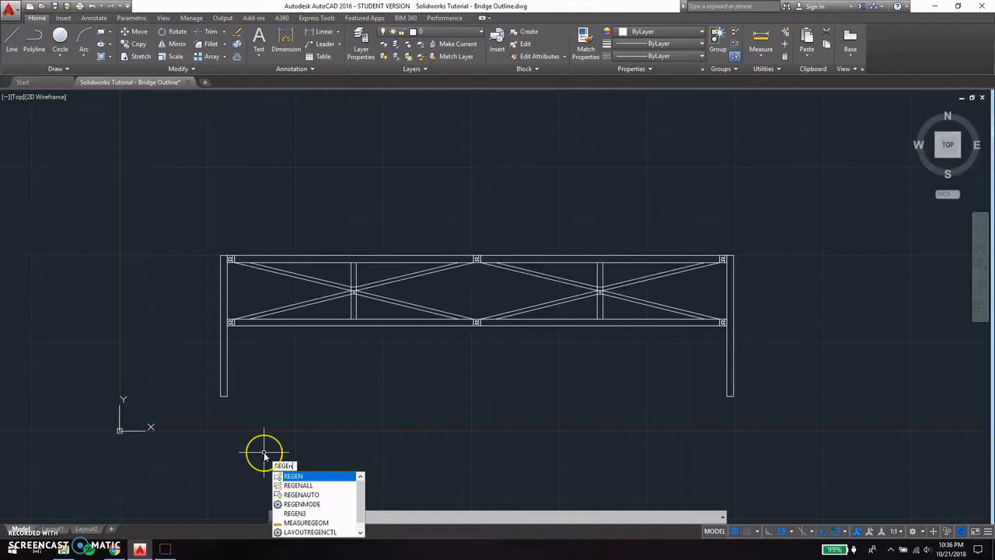
key(Return)
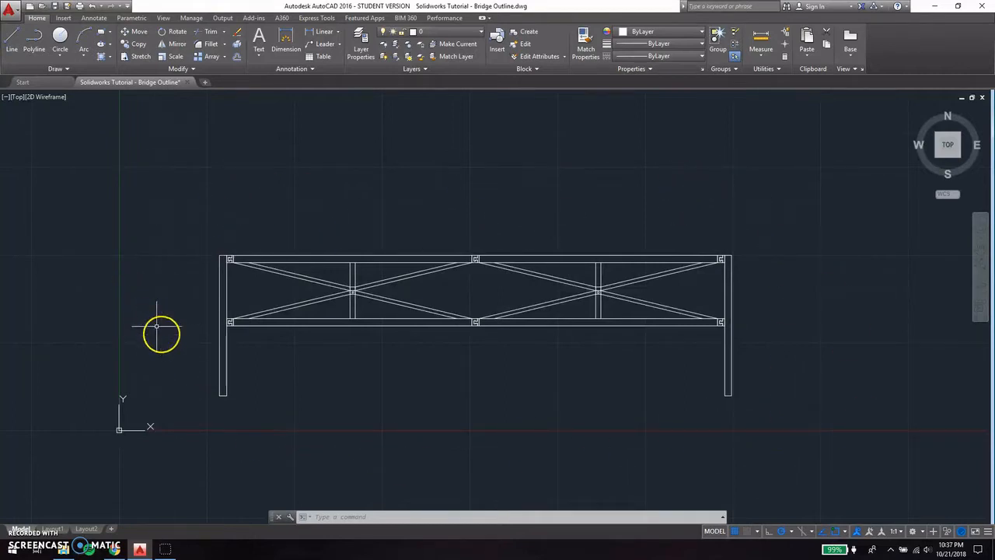
scroll(508, 410, up, 1)
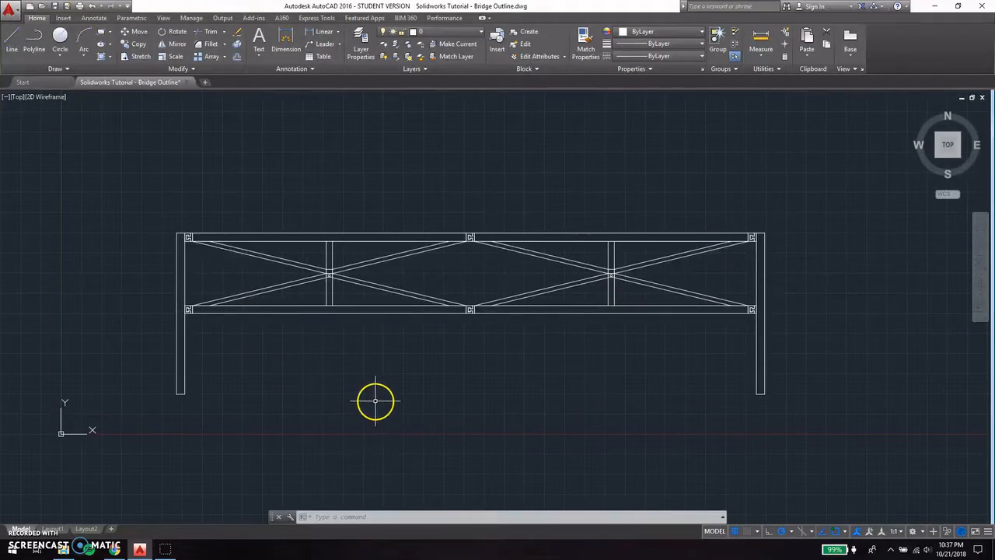
scroll(462, 344, up, 2)
scroll(474, 304, up, 2)
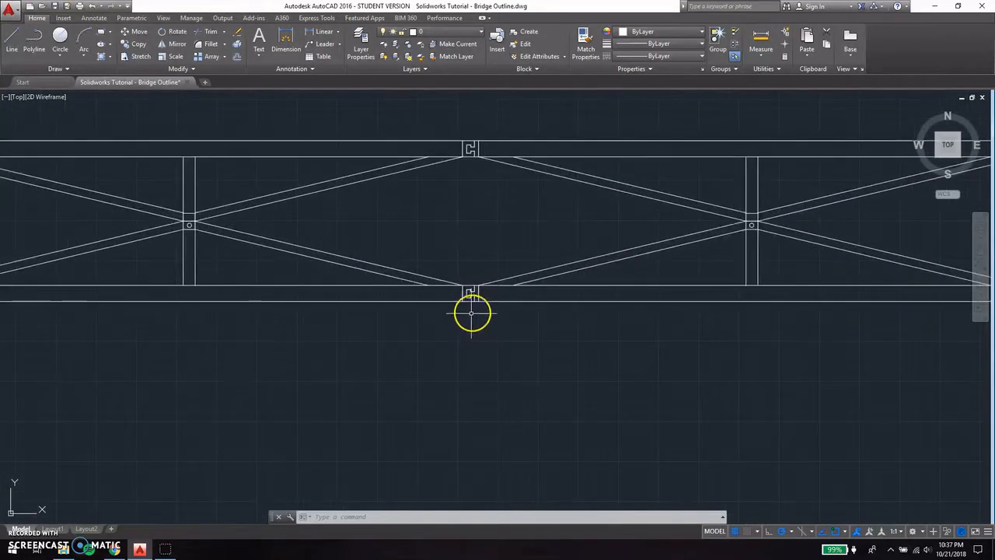
scroll(472, 313, up, 2)
scroll(462, 351, down, 1)
scroll(60, 195, up, 3)
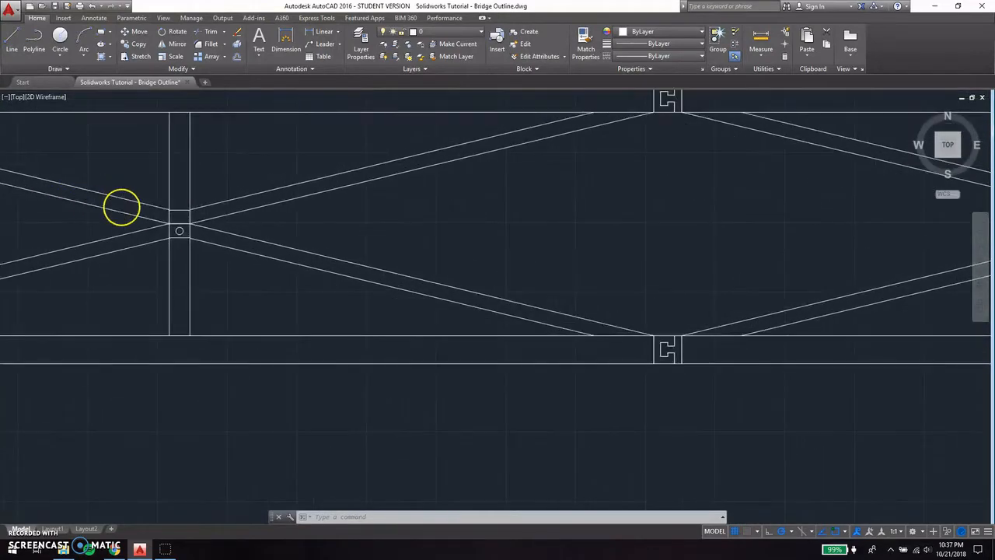
scroll(128, 222, up, 1)
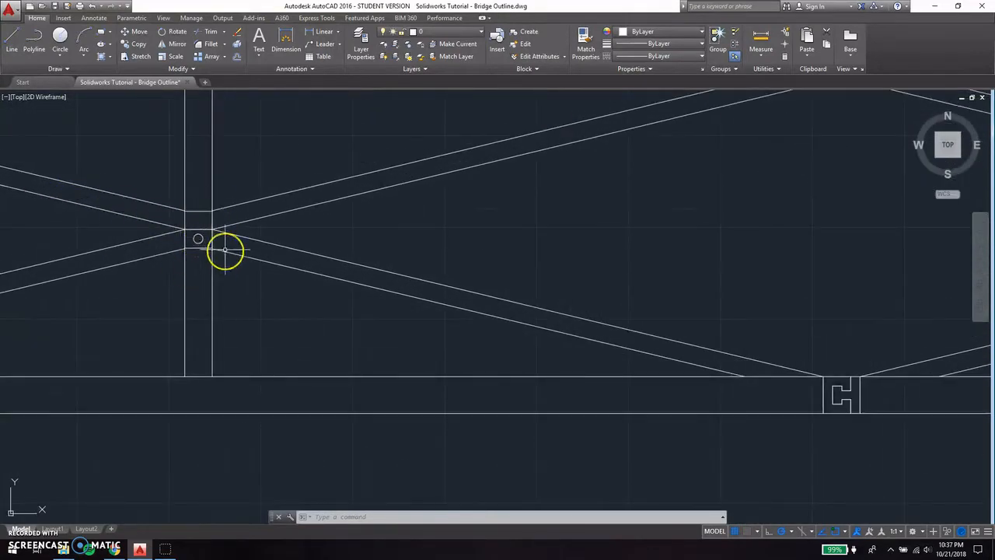
scroll(284, 317, down, 7)
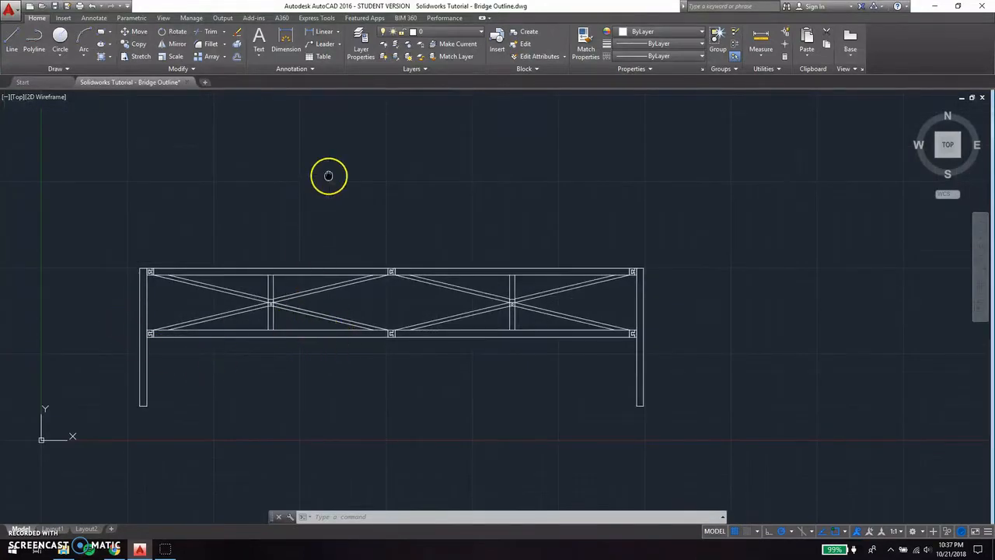
Examine the separated bridge pieces above the assembled outline, including the leg and the dimensioned truss members.
middle_drag(328, 176, 328, 347)
middle_drag(308, 238, 275, 352)
scroll(215, 275, up, 3)
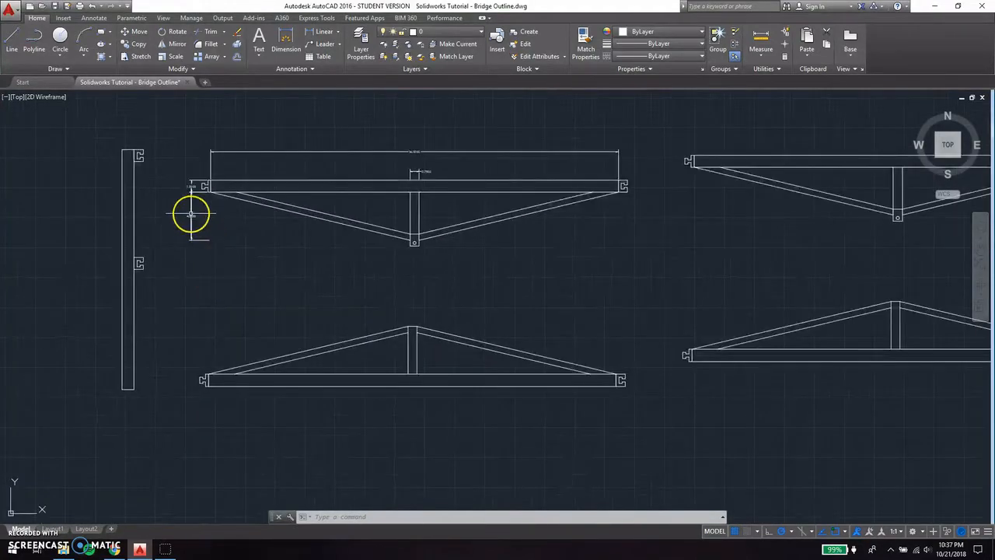
scroll(194, 216, up, 2)
scroll(349, 260, down, 1)
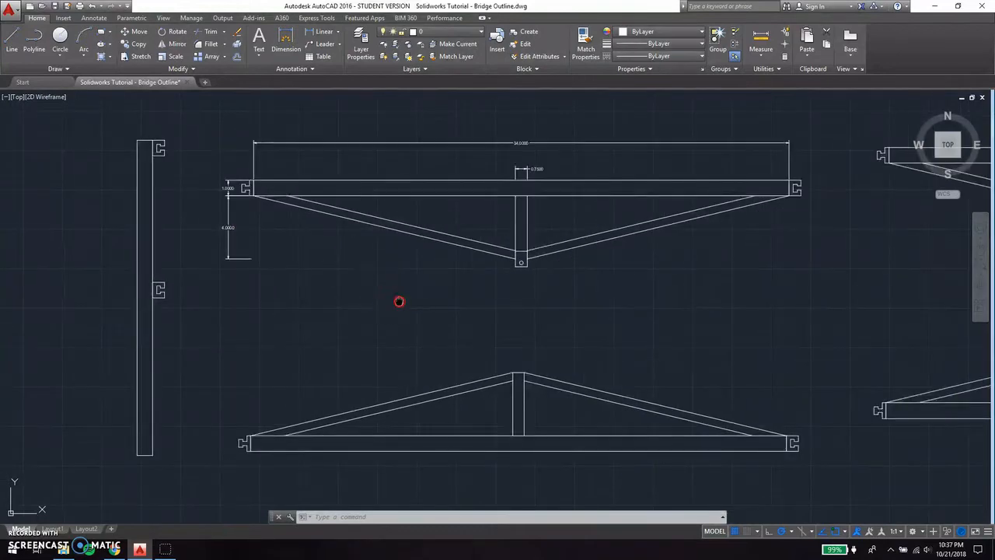
middle_drag(398, 301, 351, 267)
scroll(350, 267, down, 1)
middle_drag(586, 304, 508, 293)
scroll(508, 293, down, 1)
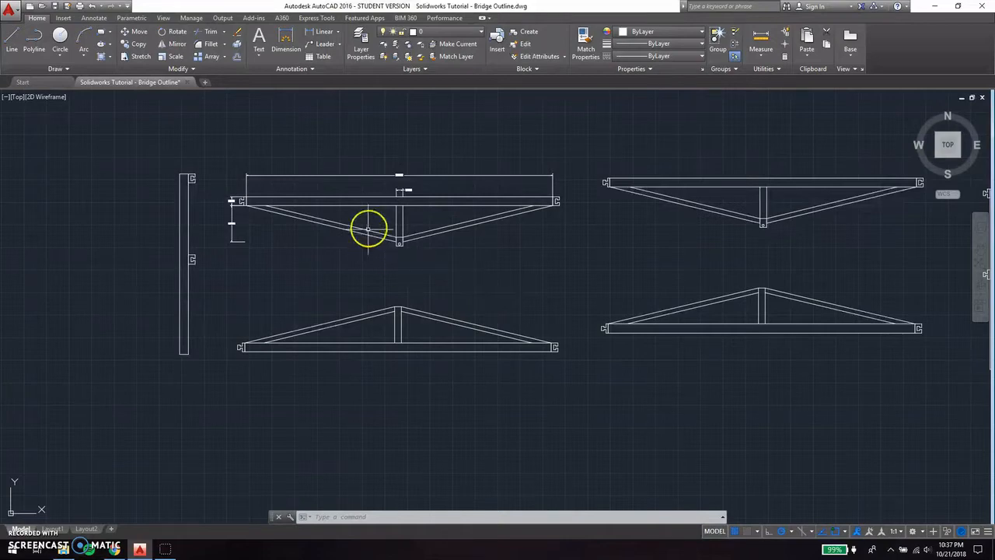
Inspect the dimensioned upper truss piece and highlight the two long edges of its horizontal member.
scroll(364, 225, up, 2)
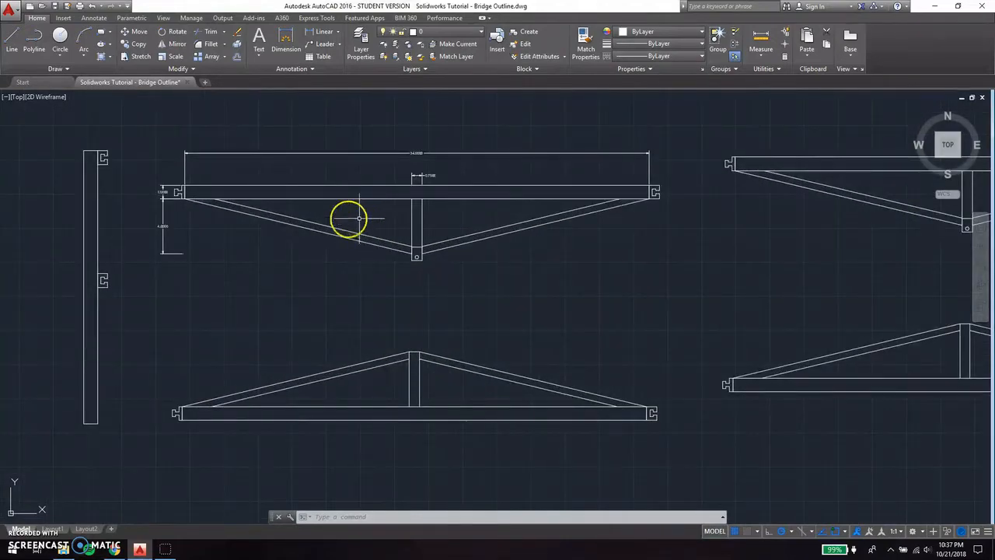
scroll(204, 192, up, 2)
click(459, 205)
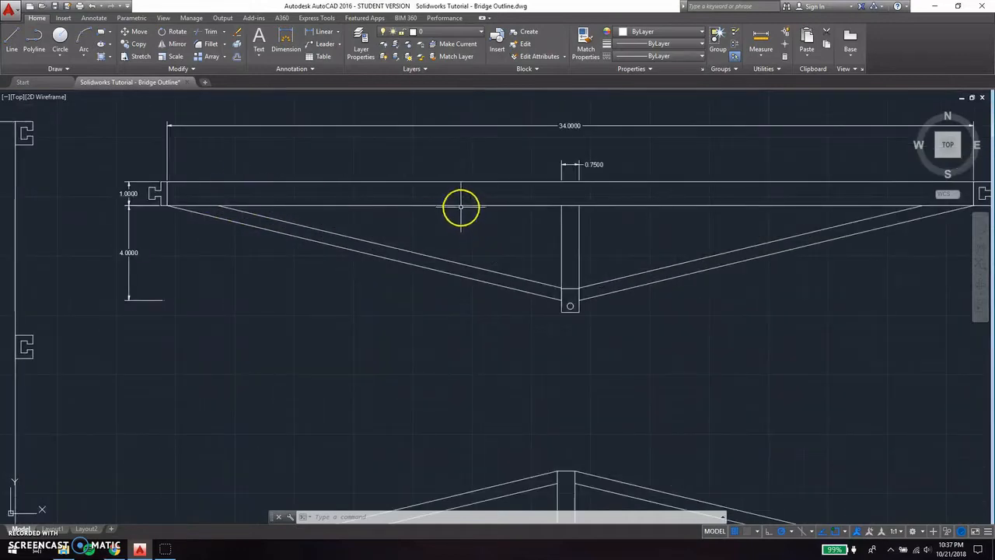
click(459, 181)
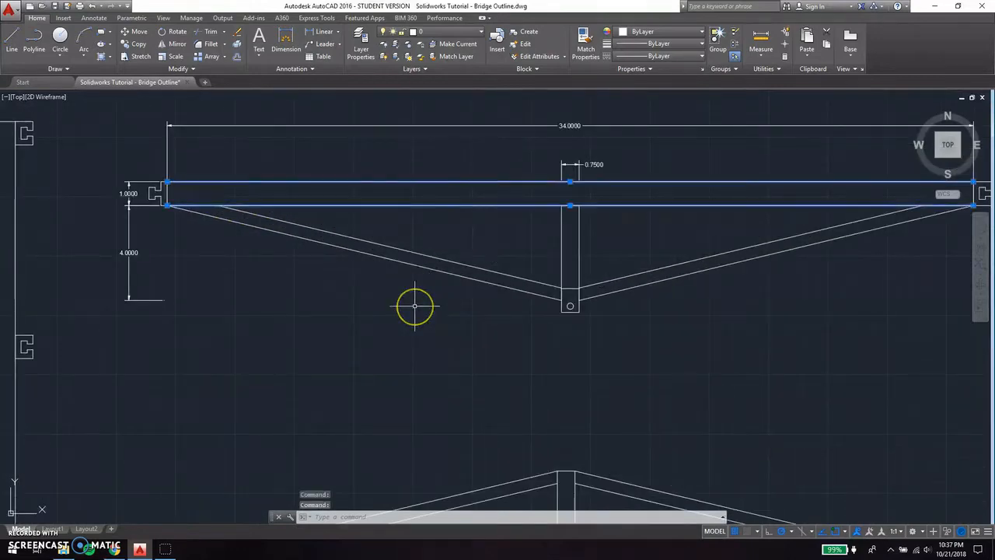
key(Escape)
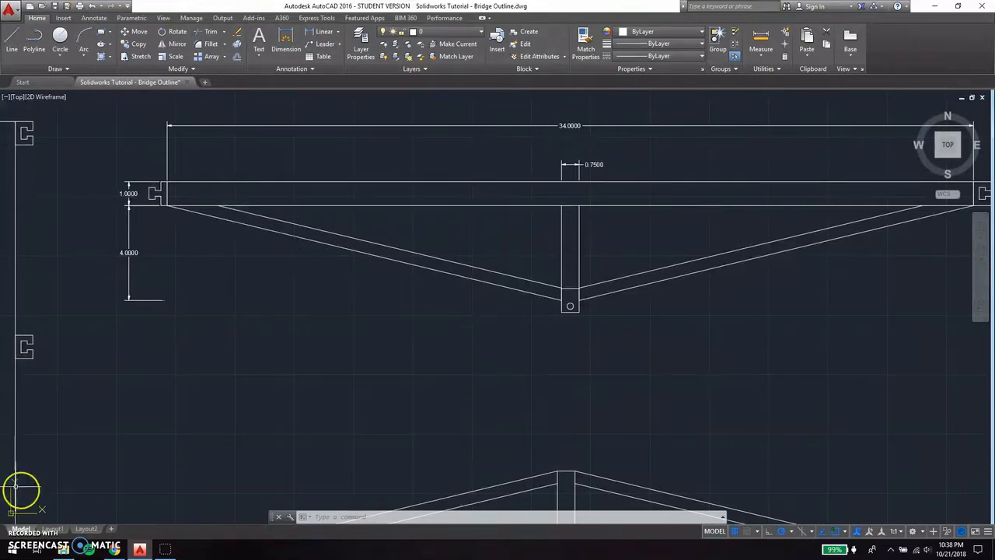
Switch to SOLIDWORKS and create a new part document.
click(11, 548)
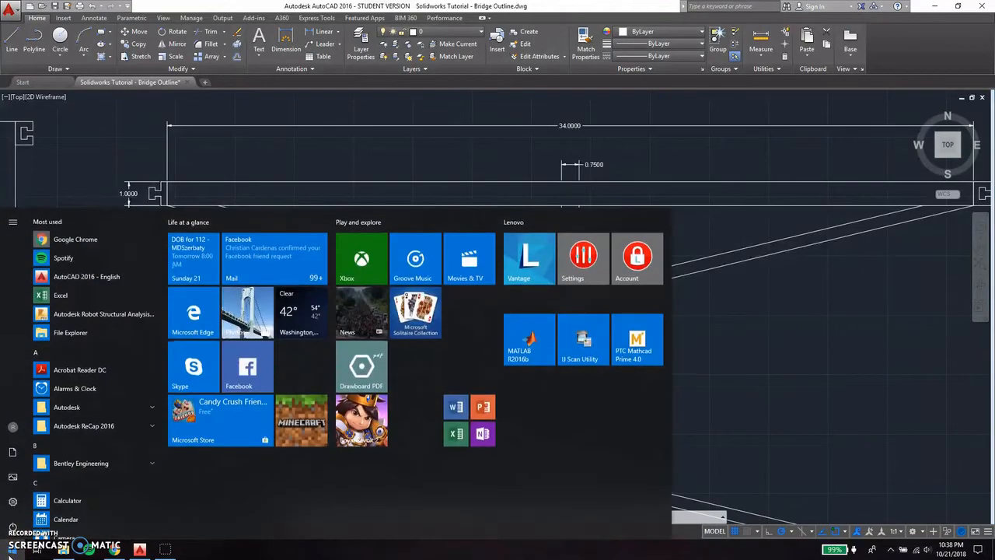
text(solid)
key(Return)
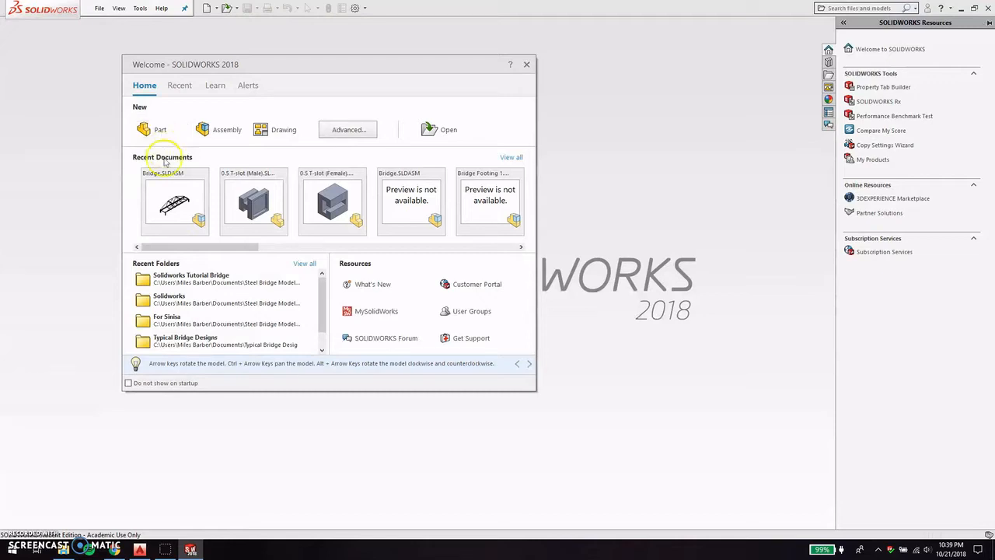
click(270, 206)
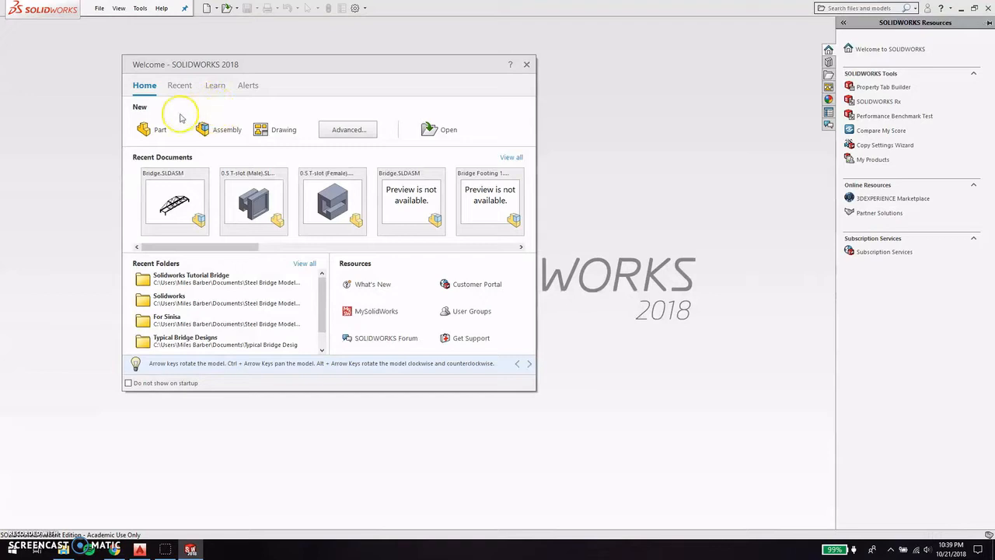
click(159, 130)
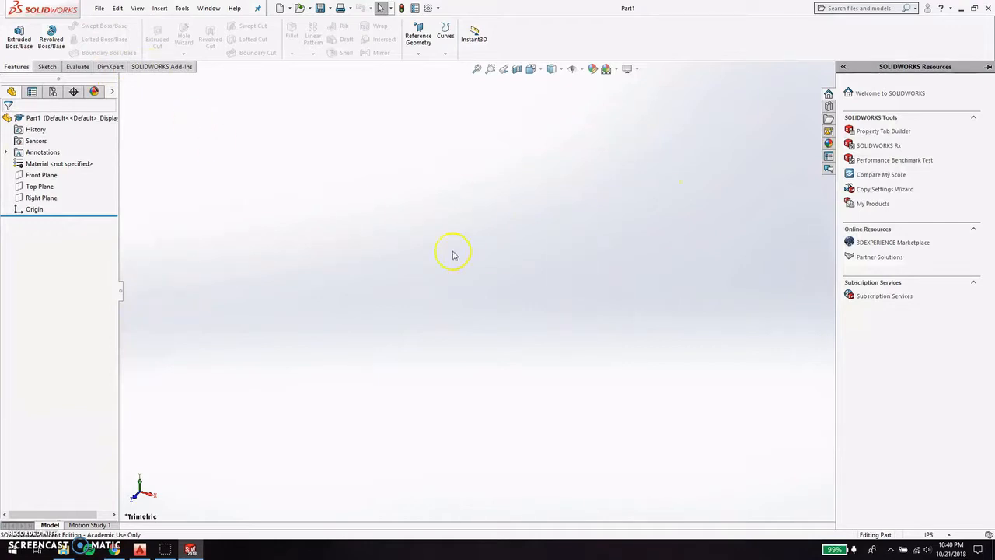
Sketch a corner rectangle about 1.28 by 1.27 in around the origin on the Front Plane.
click(48, 67)
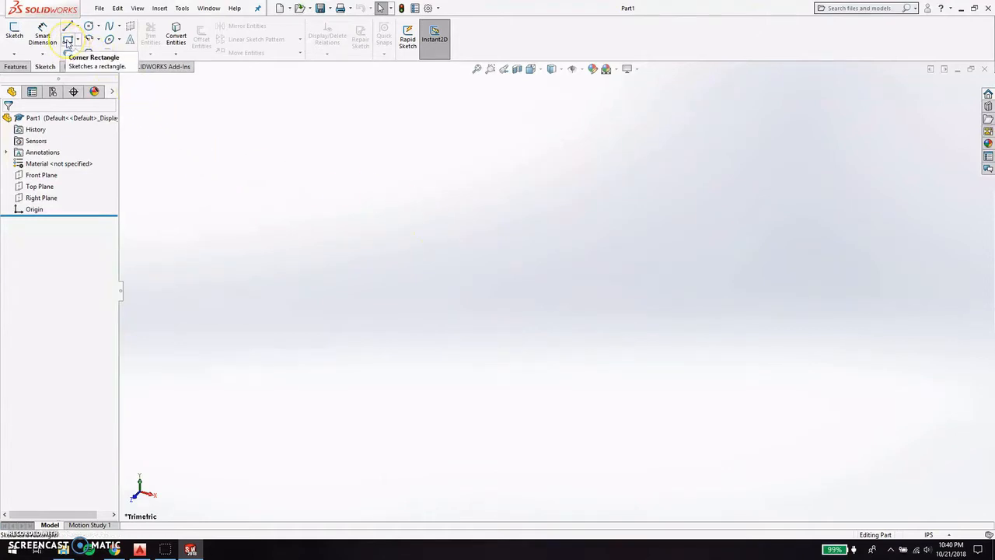
click(68, 41)
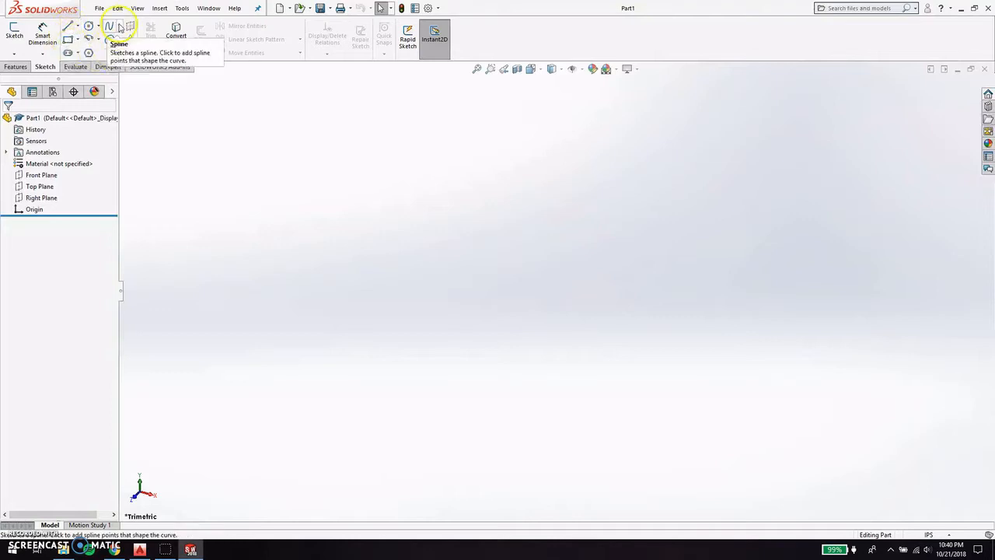
click(69, 43)
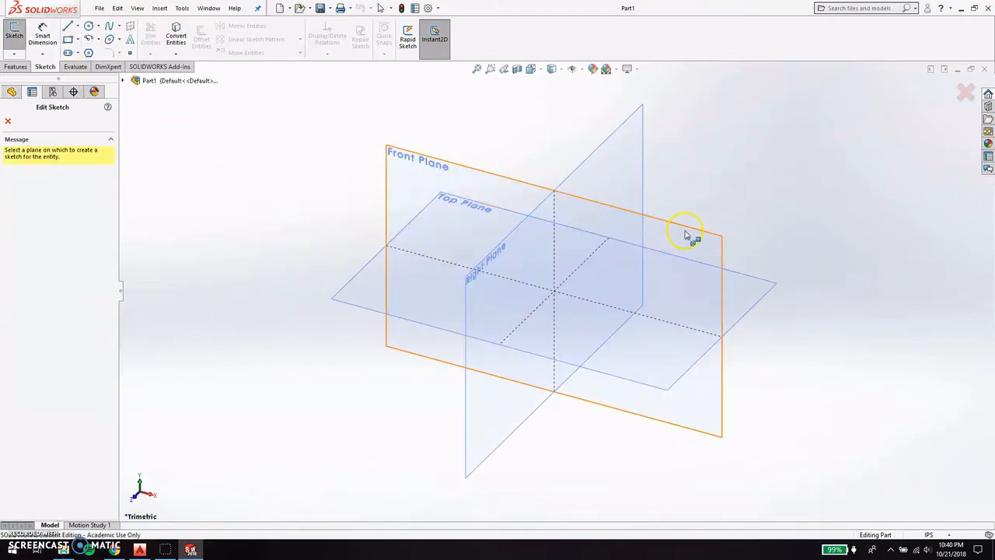
click(511, 189)
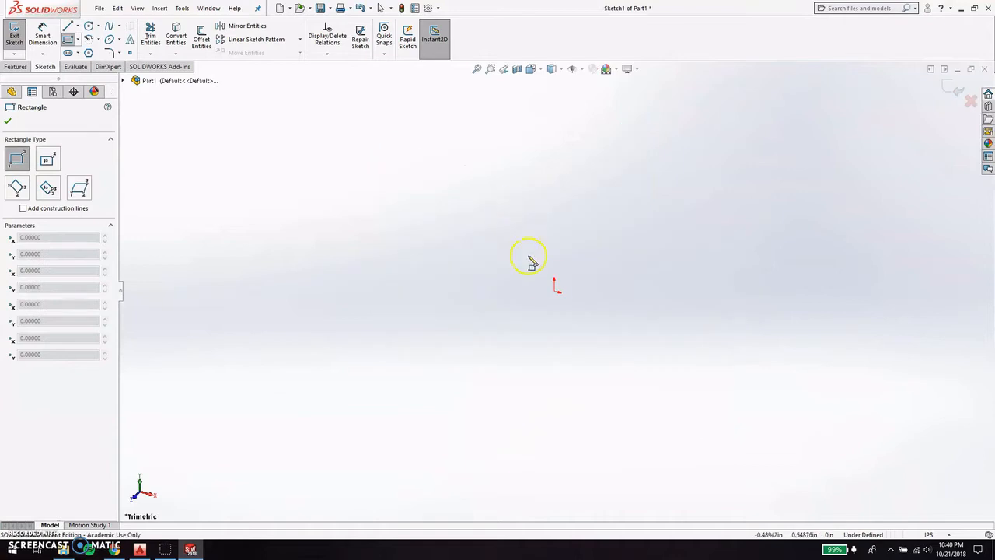
drag(530, 253, 591, 327)
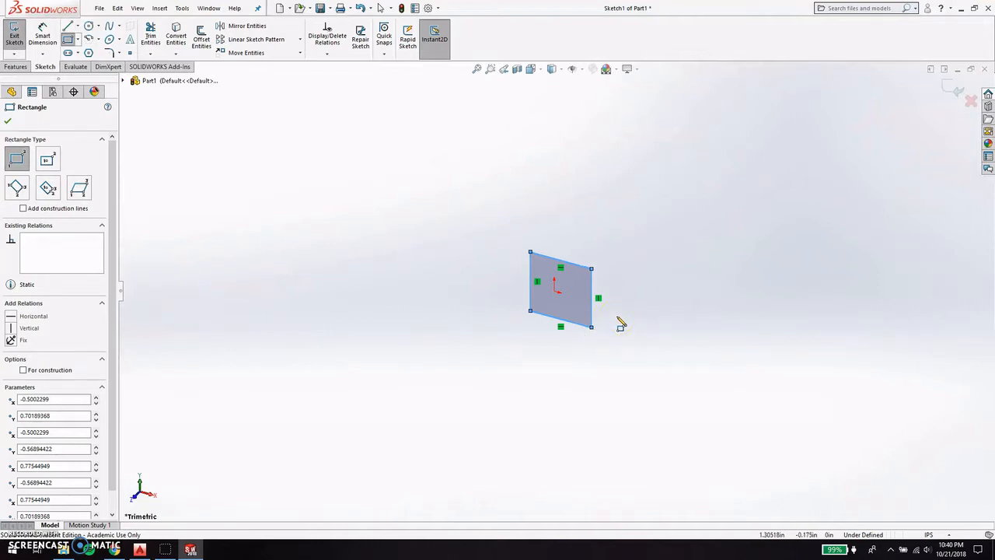
key(Escape)
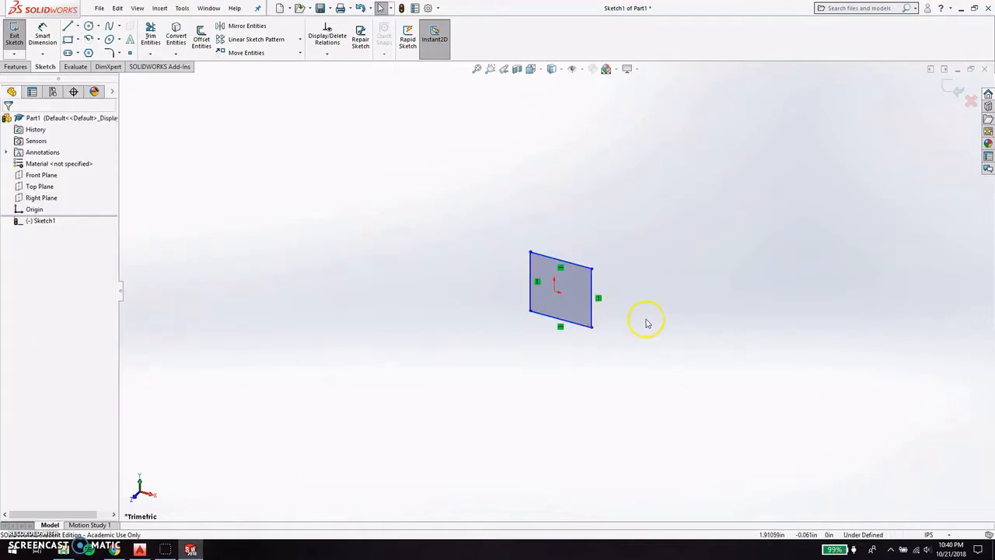
Set the rectangle's right vertical side and its upper horizontal side to a length of 1 in each.
click(591, 319)
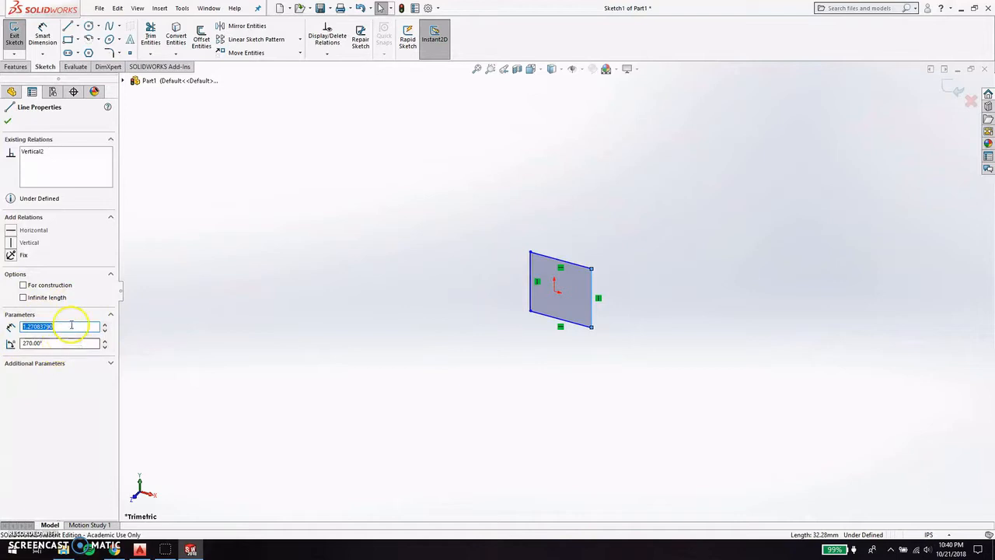
text(1)
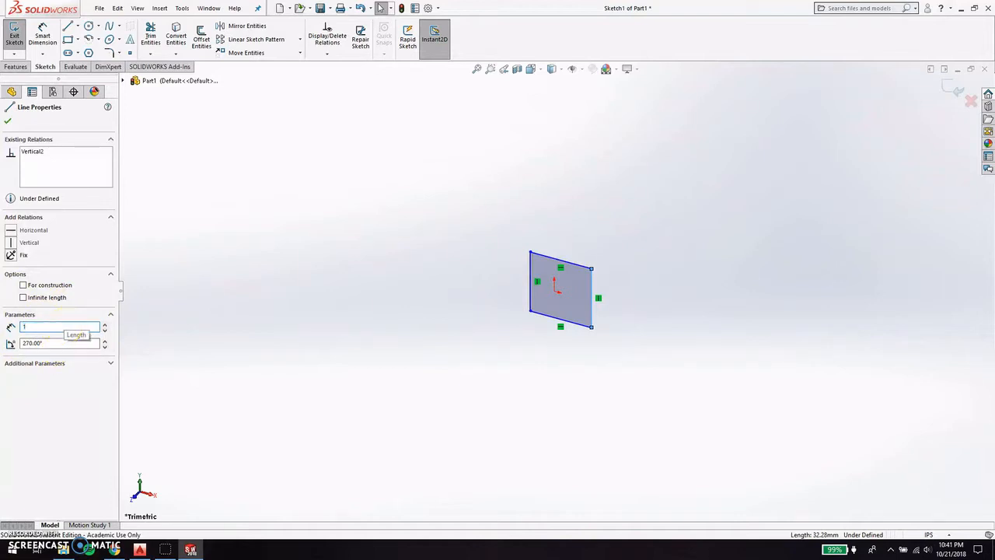
key(Return)
click(580, 279)
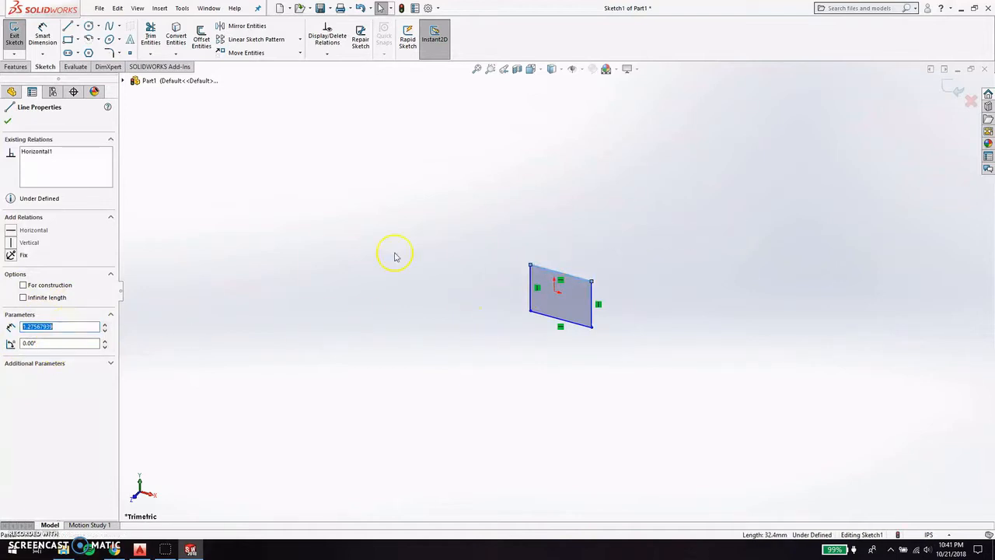
text(1)
key(Return)
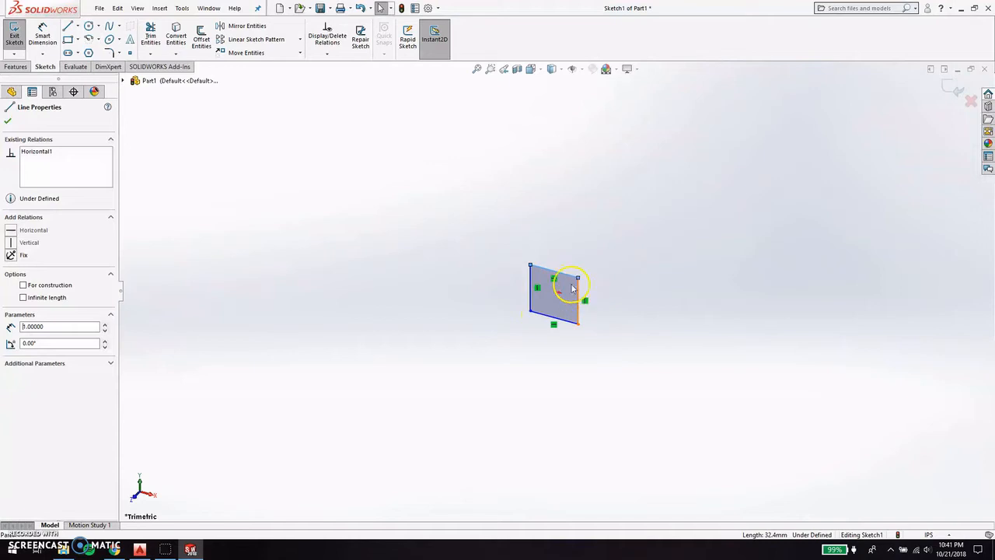
Check the lengths of the square's lower and left sides, and exit the sketch.
click(550, 318)
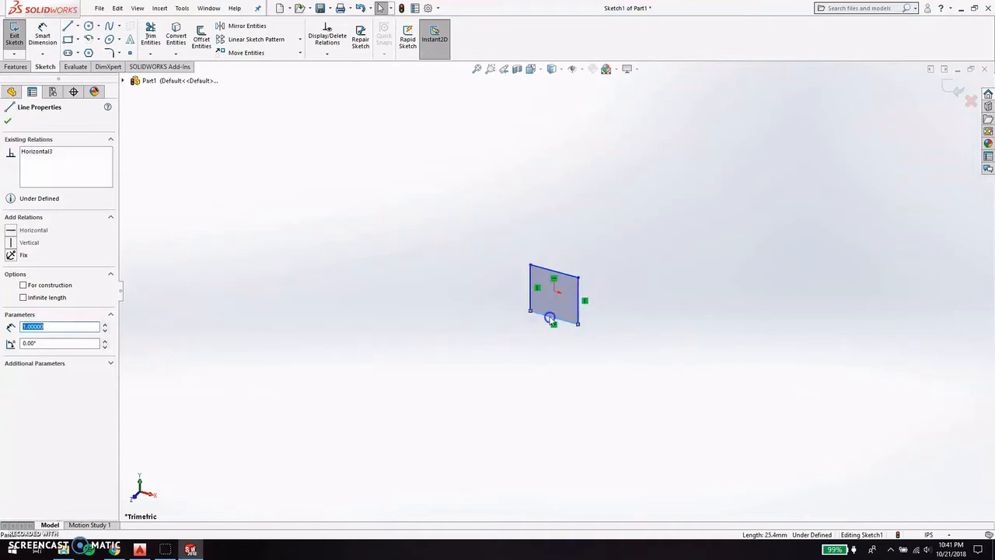
click(532, 286)
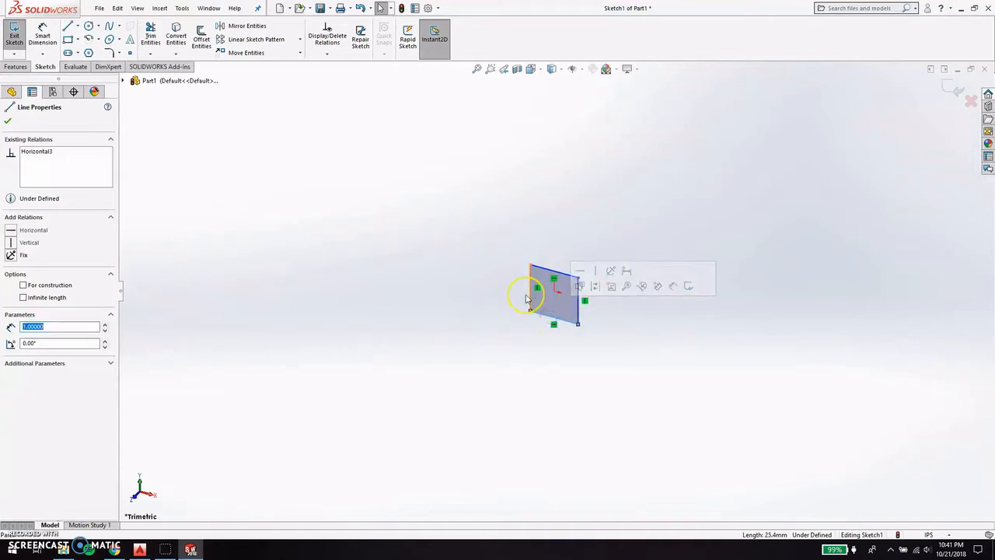
click(471, 253)
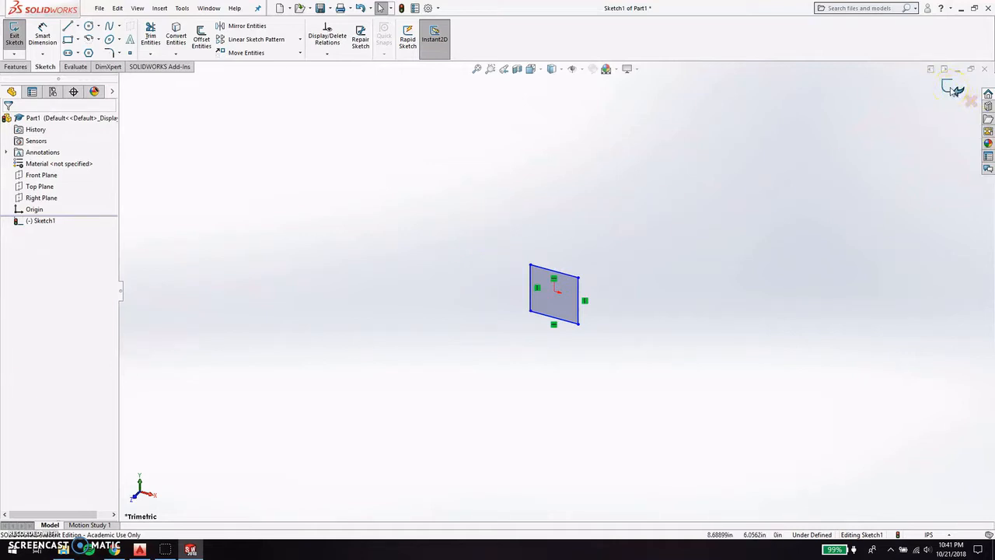
click(952, 88)
click(954, 90)
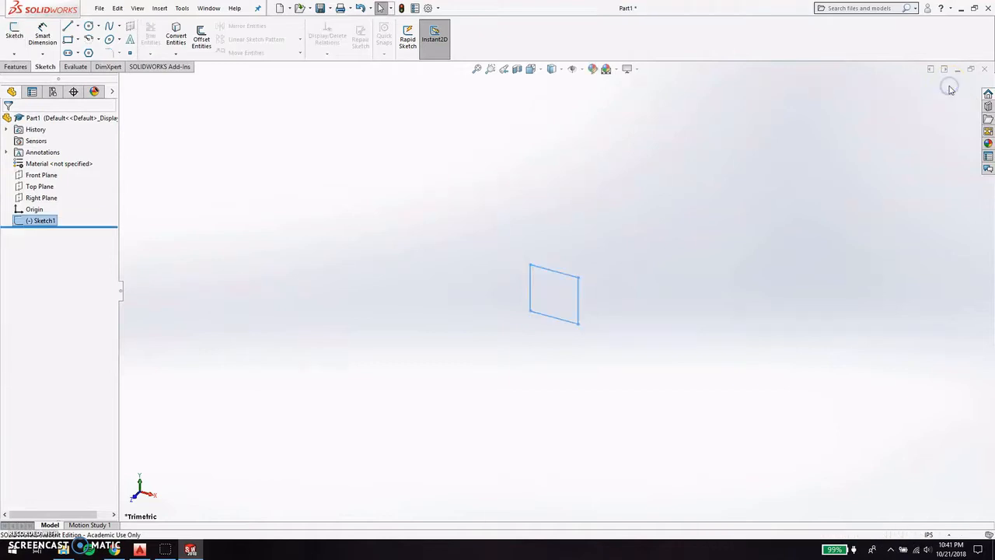
click(632, 357)
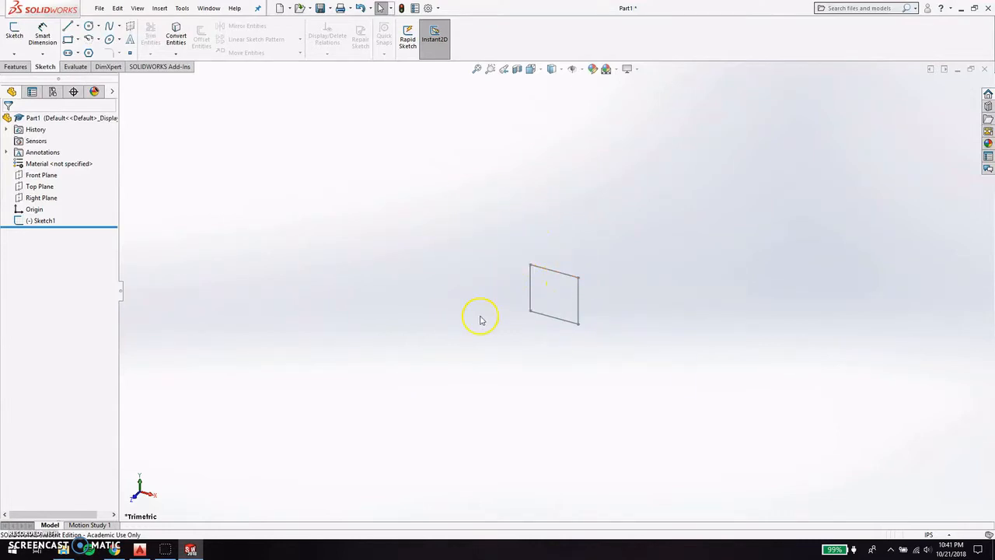
Extrude the 1 in square sketch as a blind boss to a depth of 34 in.
click(564, 278)
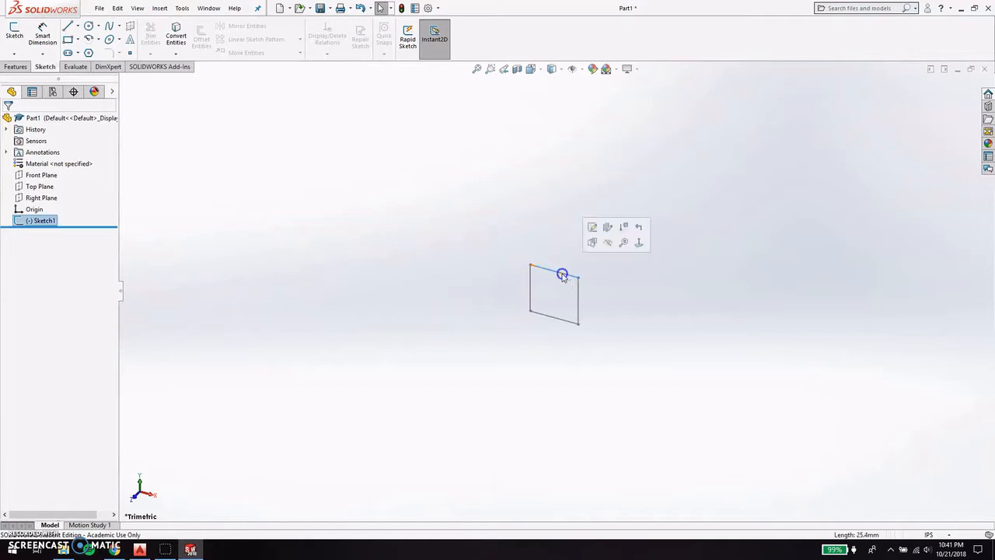
click(15, 66)
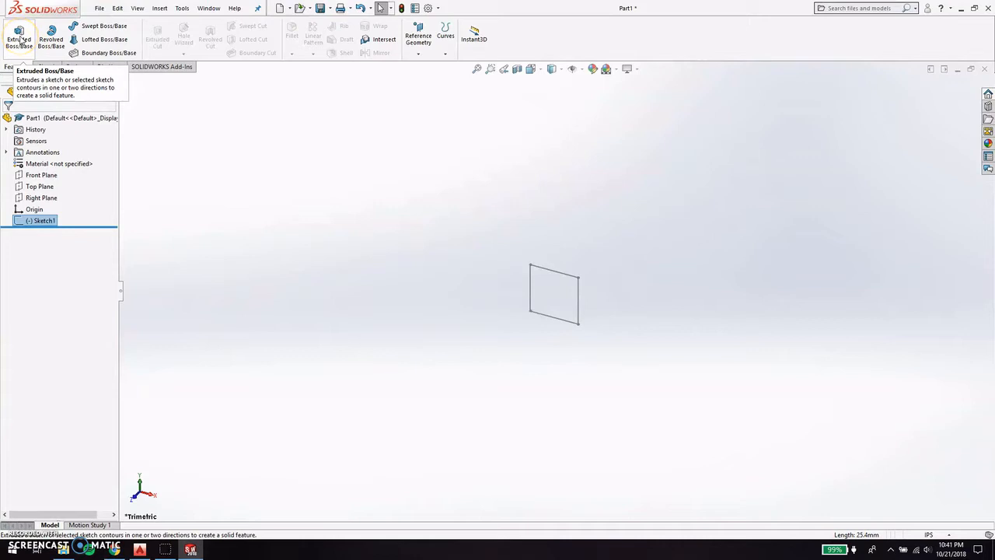
click(20, 39)
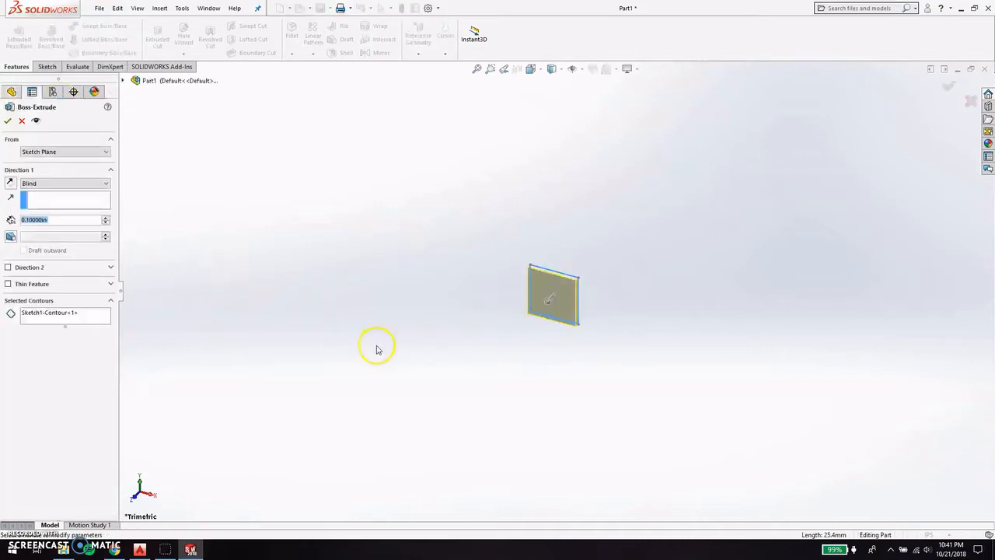
click(549, 296)
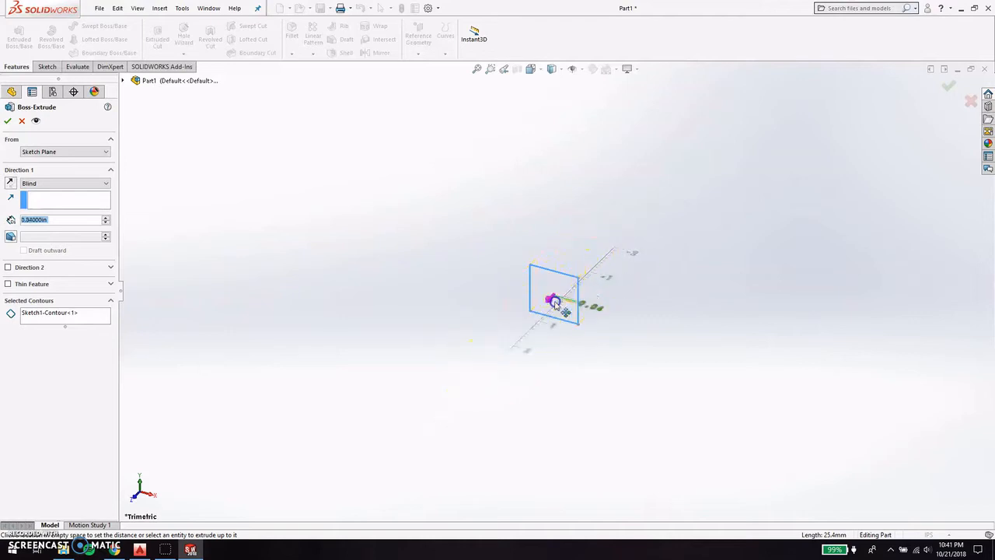
click(510, 357)
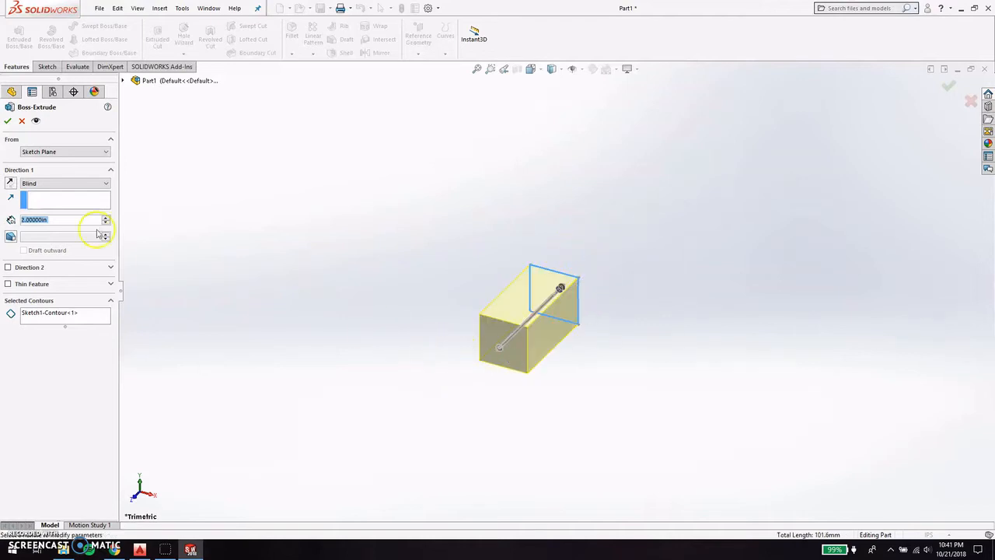
drag(57, 220, 20, 221)
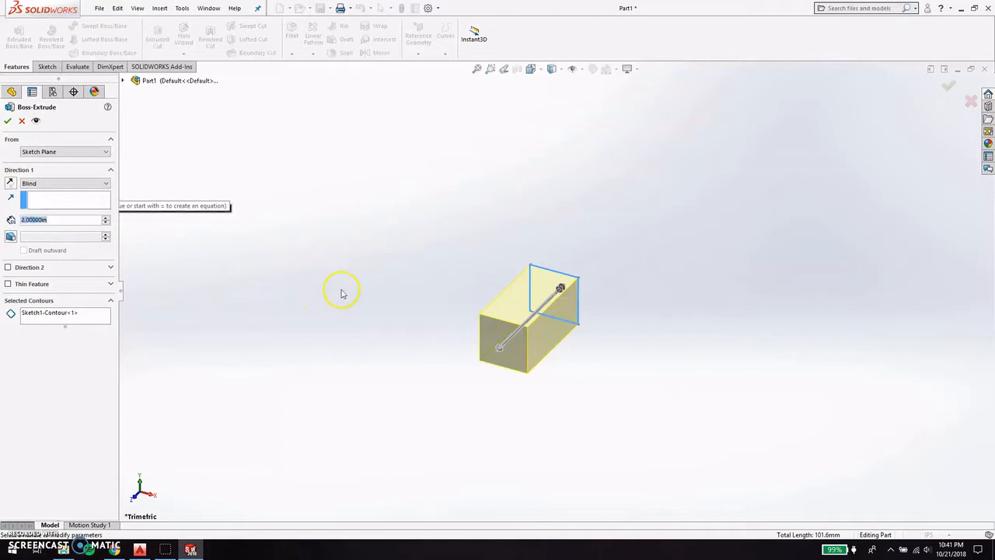
text(34)
key(Return)
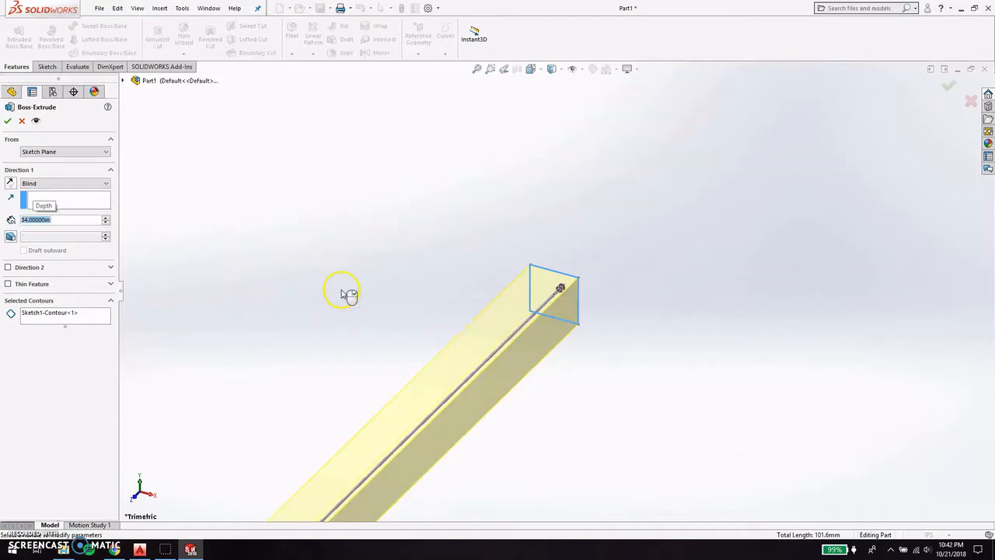
scroll(345, 329, up, 10)
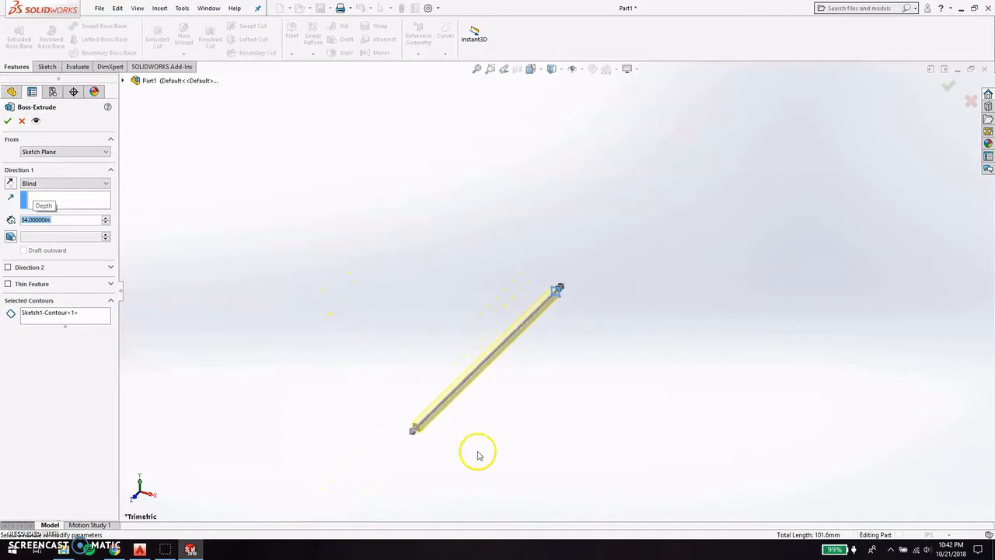
scroll(478, 457, down, 3)
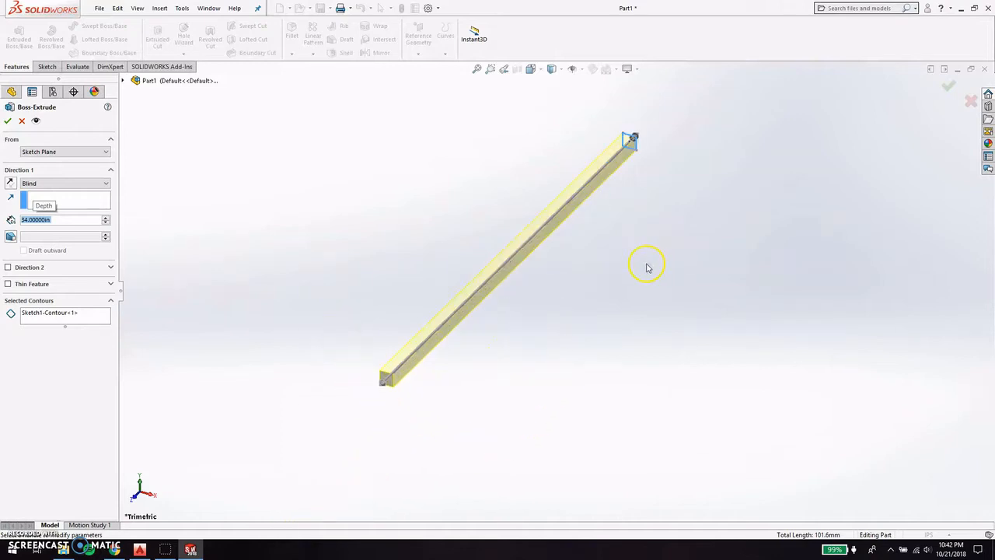
click(951, 87)
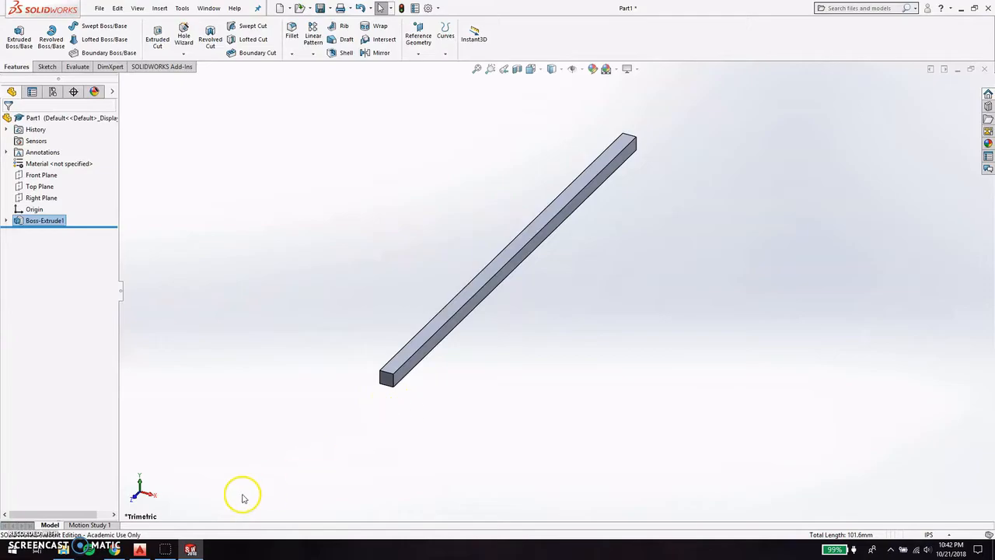
Switch to AutoCAD to check the dimensioned bridge outline, and return to the bar's front end in SOLIDWORKS.
click(141, 550)
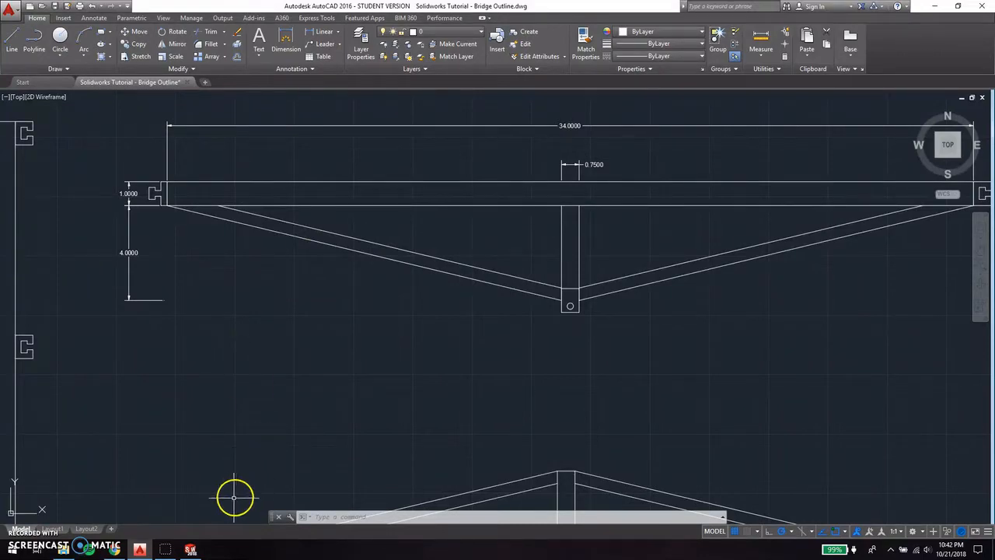
click(189, 550)
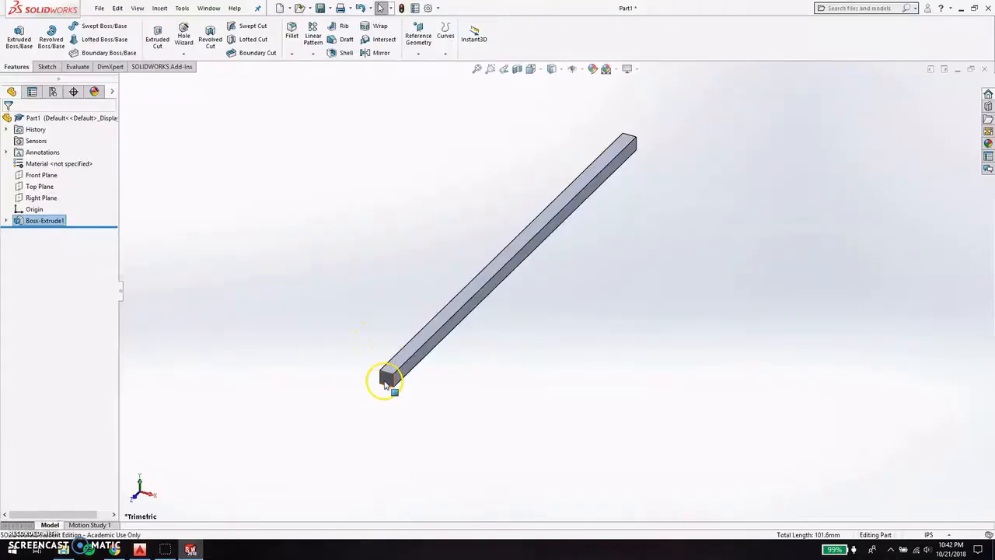
scroll(389, 378, up, 5)
scroll(440, 346, up, 2)
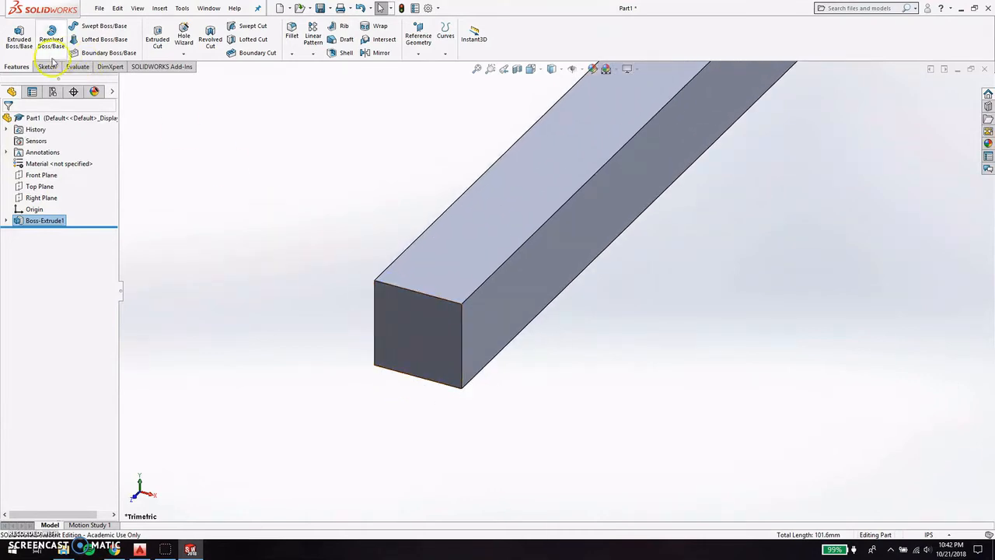
Sketch a corner rectangle about 0.80 by 0.72 in inside the bar's front end face.
click(418, 336)
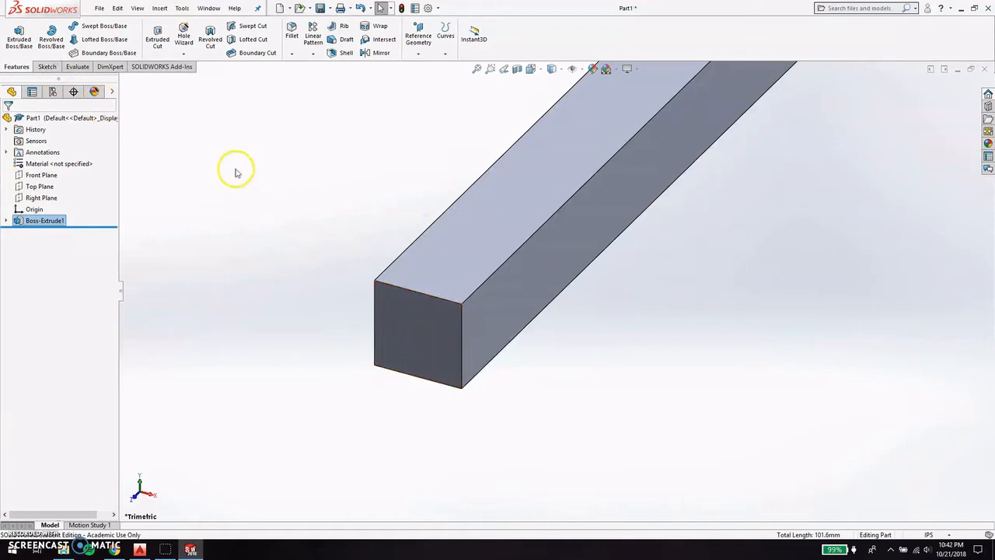
click(48, 67)
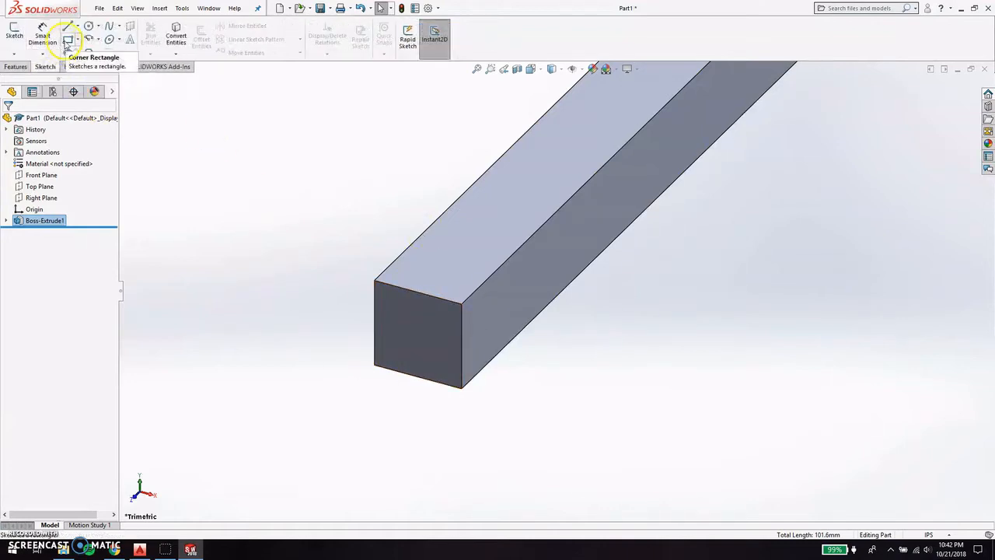
click(67, 40)
click(418, 326)
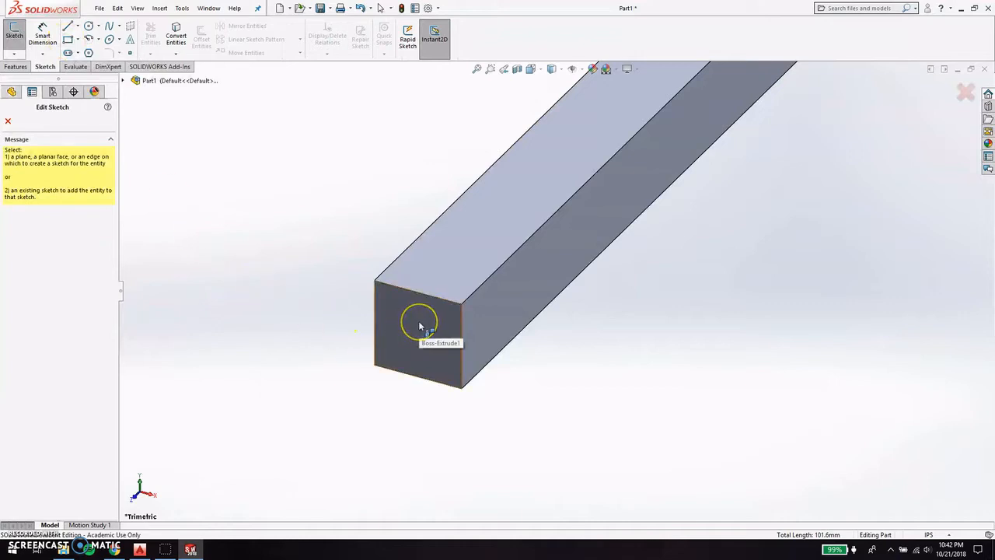
click(419, 326)
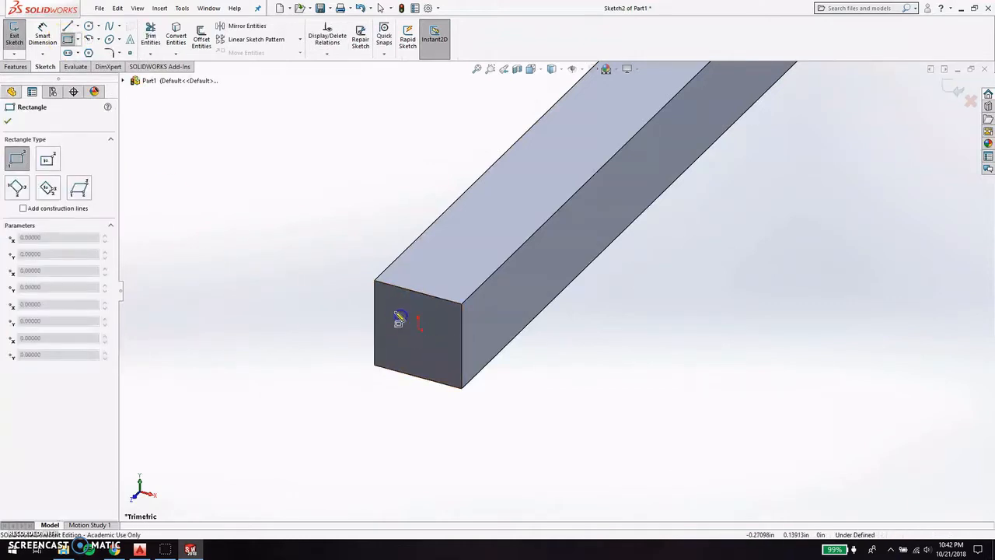
click(382, 294)
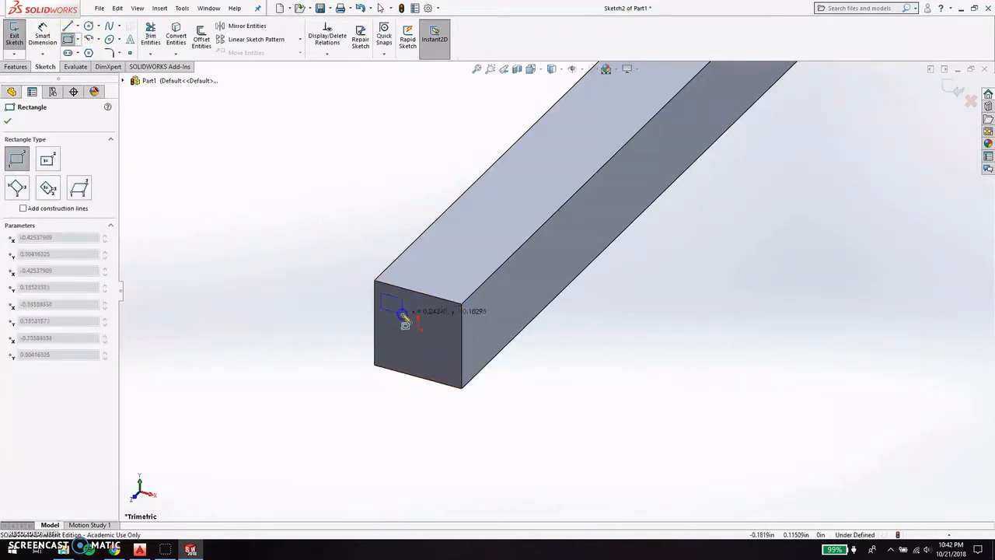
click(451, 374)
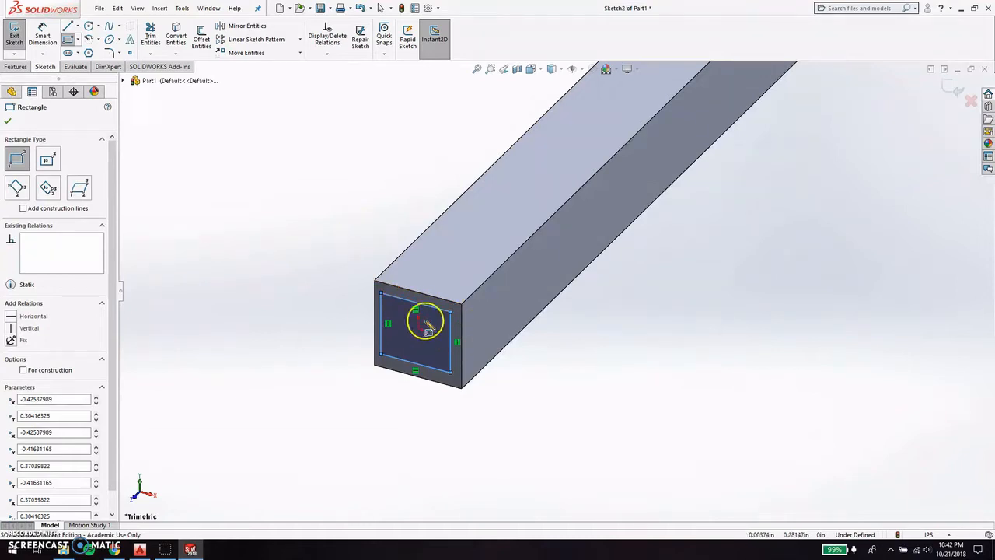
key(Escape)
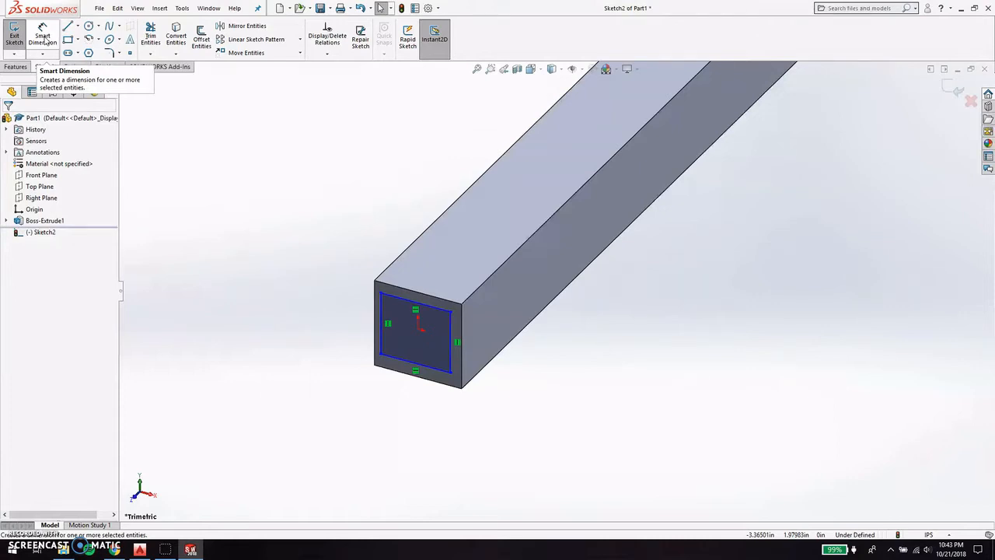
Dimension the inner rectangle's upper and left sides 0.1 in from the matching edges of the end face.
click(45, 39)
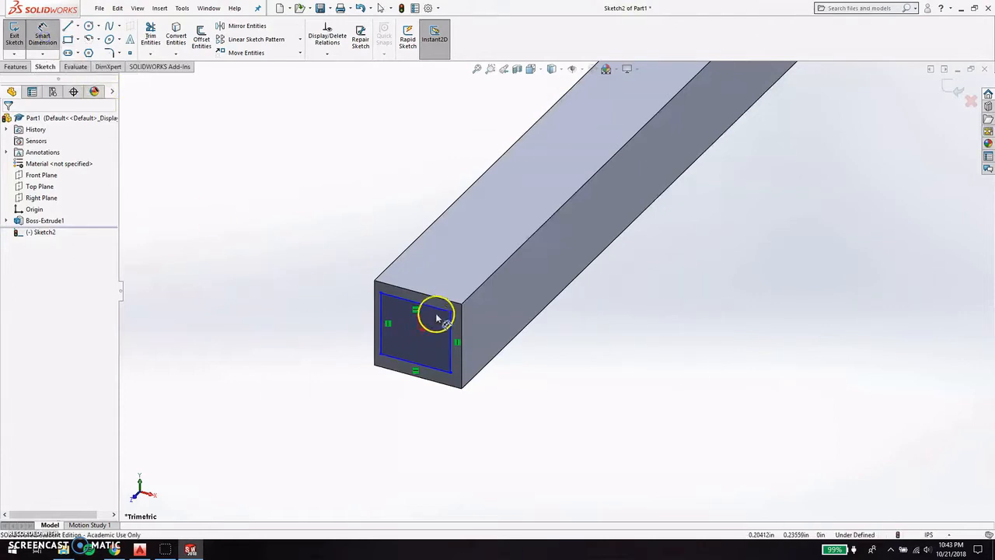
click(440, 303)
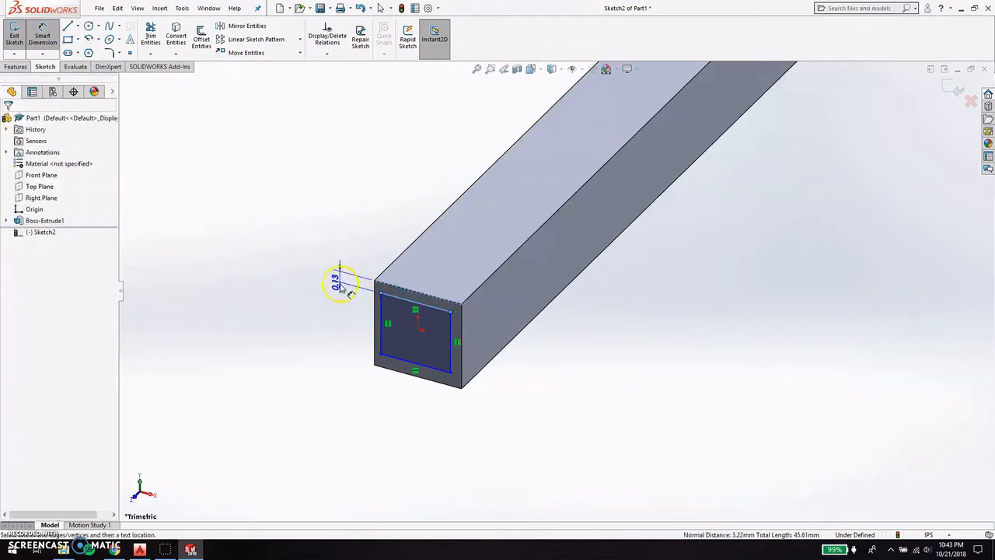
click(350, 264)
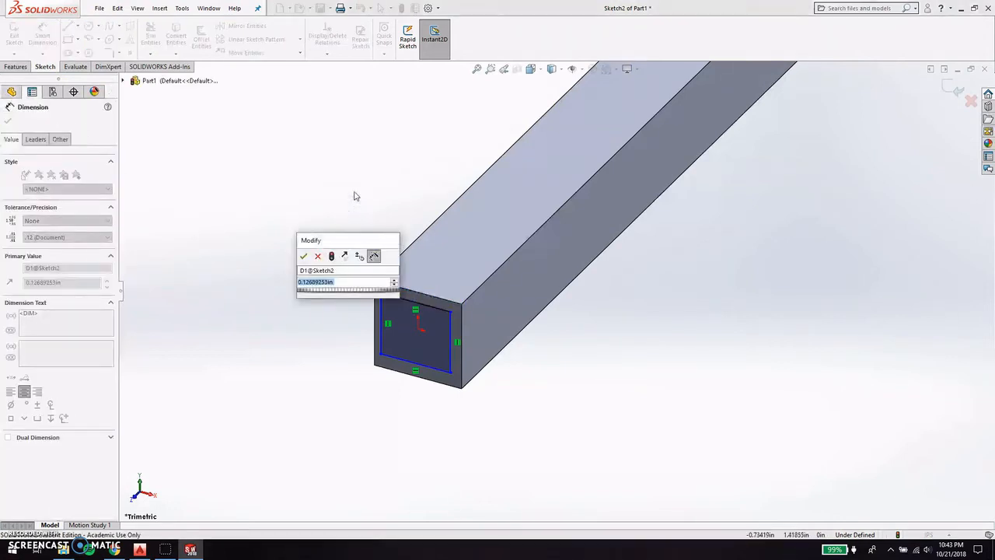
text(.1)
click(353, 194)
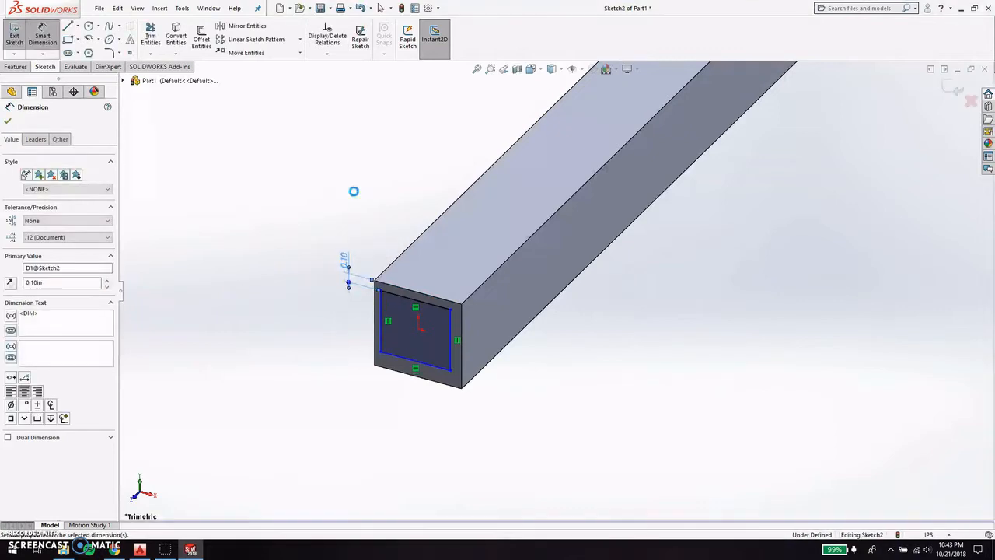
click(381, 330)
click(340, 399)
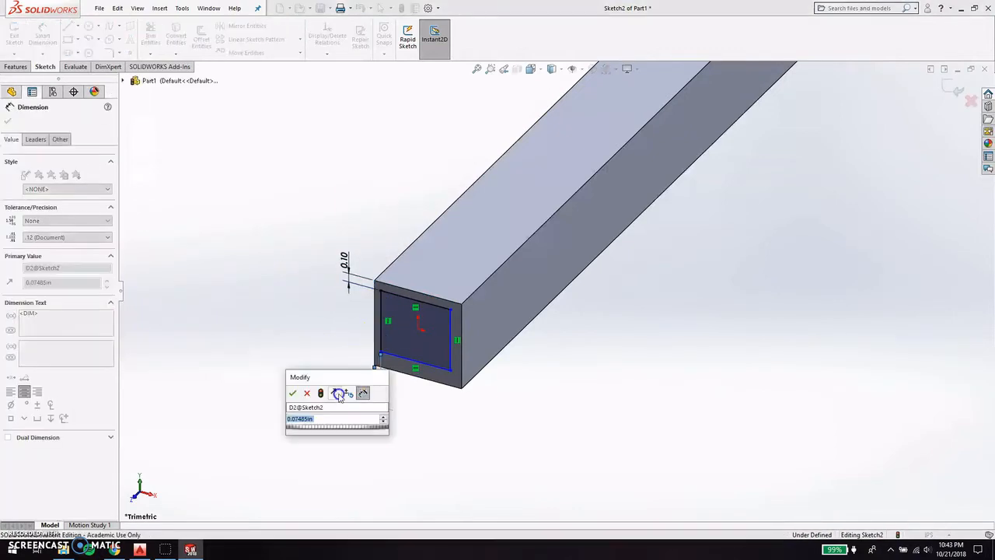
text(.1)
key(Return)
Dimension the inner rectangle's lower and right sides 0.1 in from the matching face edges, and exit the sketch.
click(430, 364)
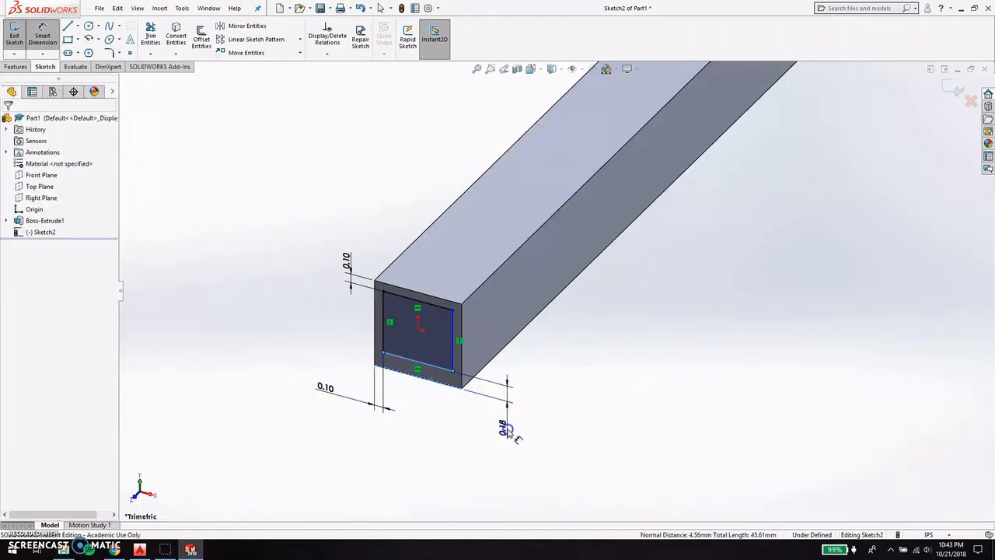
click(507, 433)
text(.10in)
key(Return)
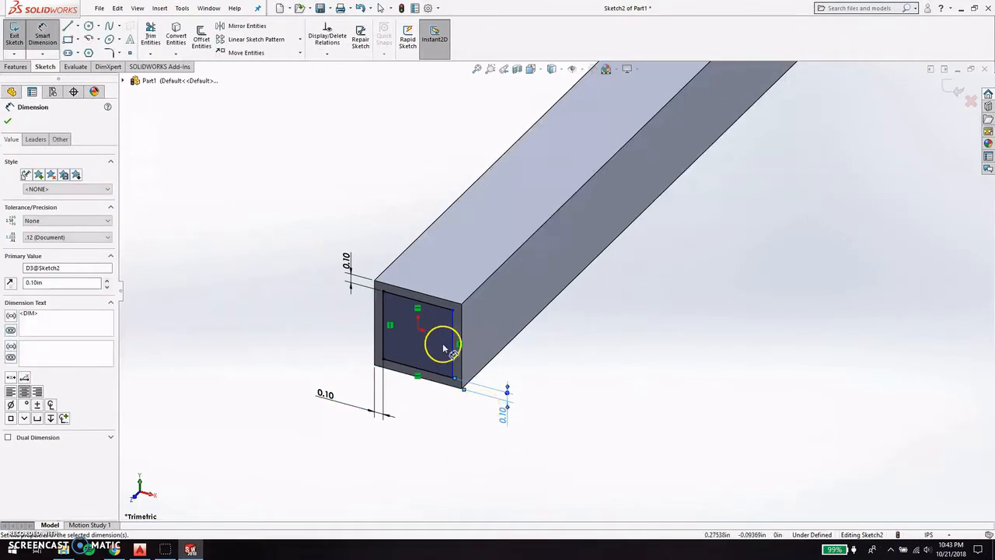
click(461, 353)
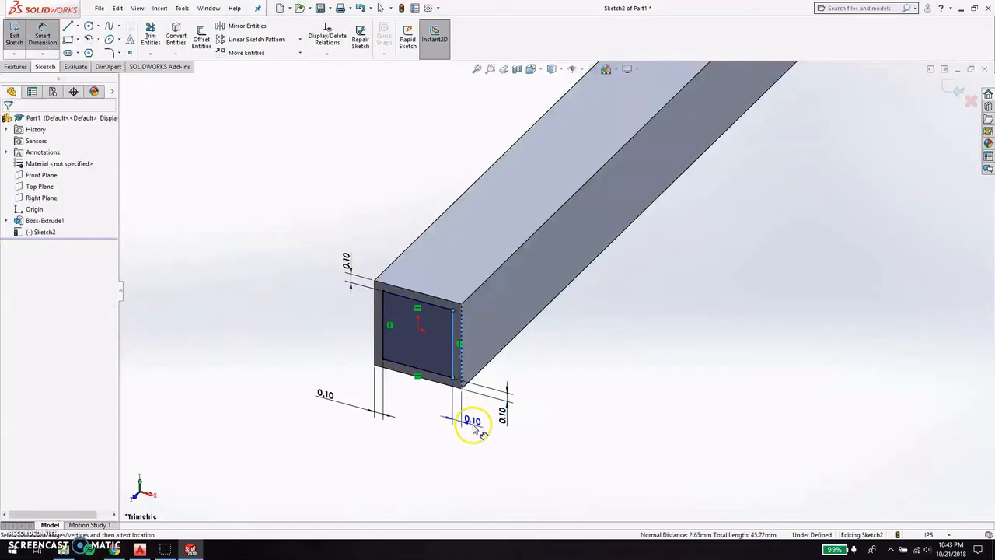
click(468, 418)
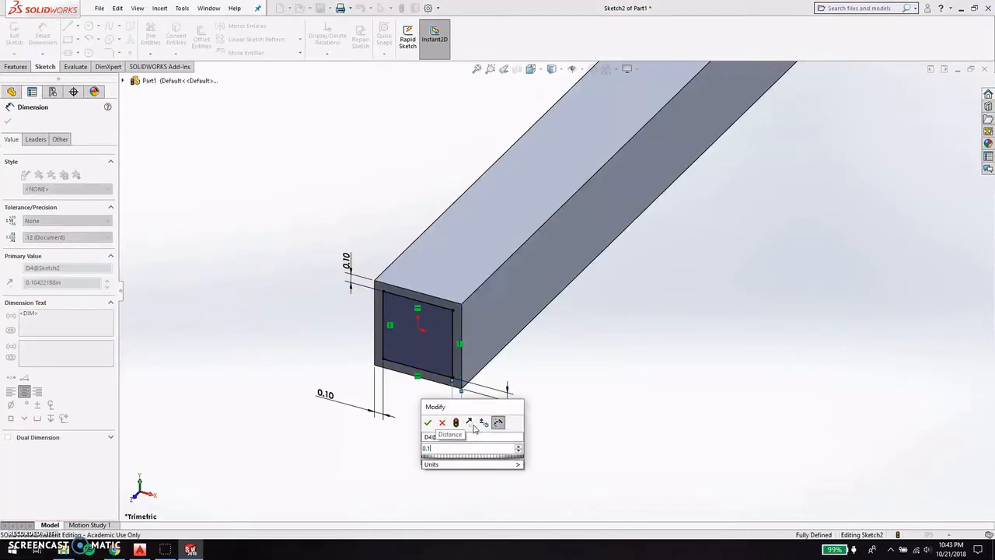
text(0.1)
key(Return)
click(488, 421)
click(580, 397)
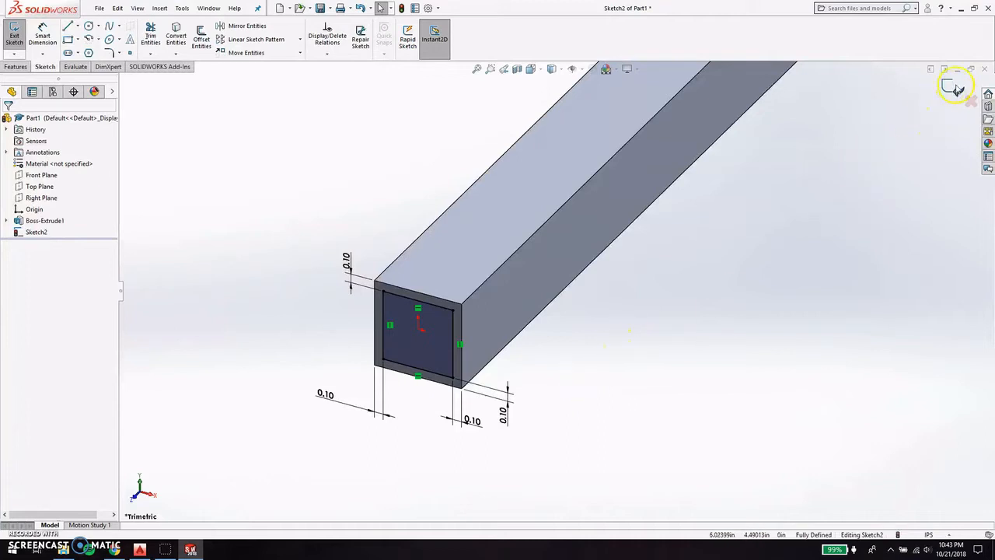
click(953, 87)
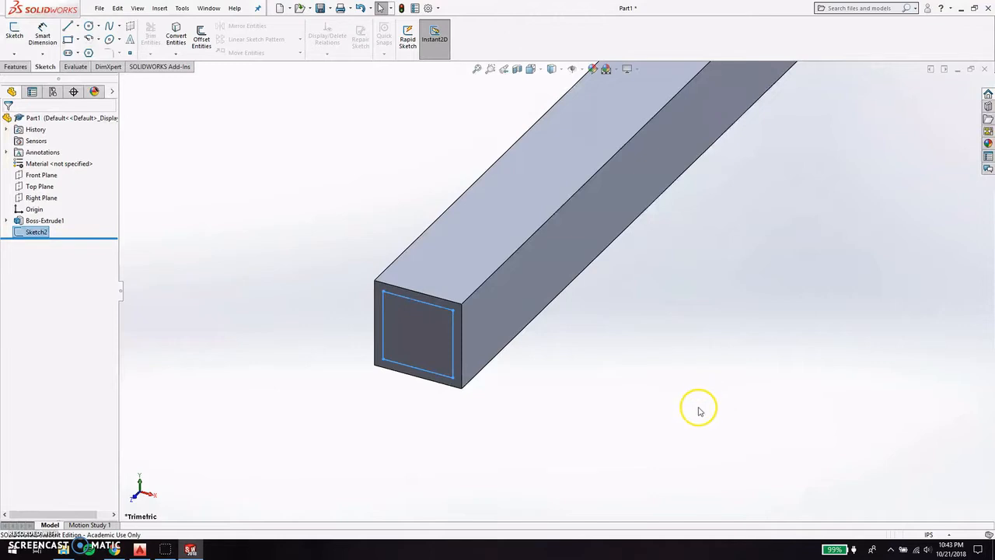
Start measuring from the inner rectangle's upper line to the bar's end face, and set the measurement length unit to inches.
click(76, 67)
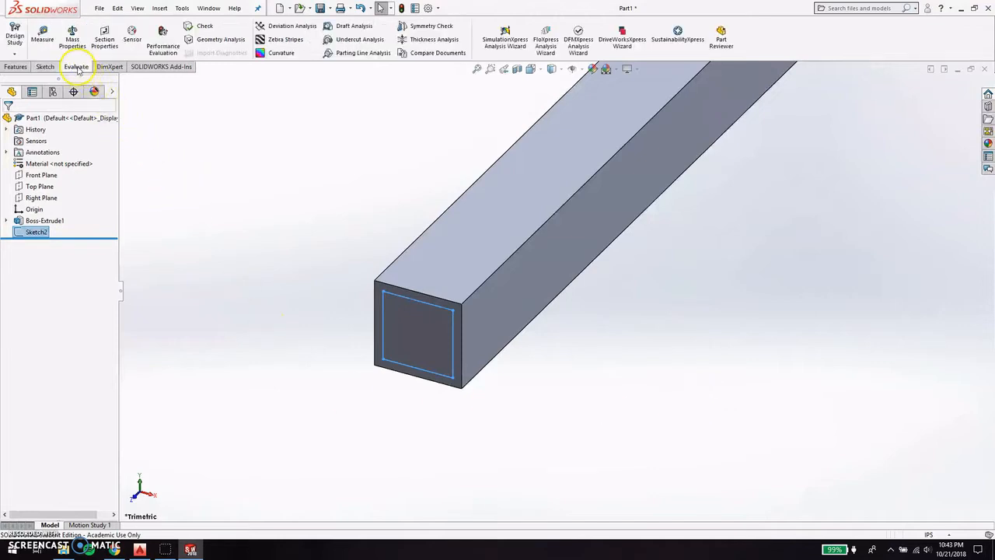
click(43, 39)
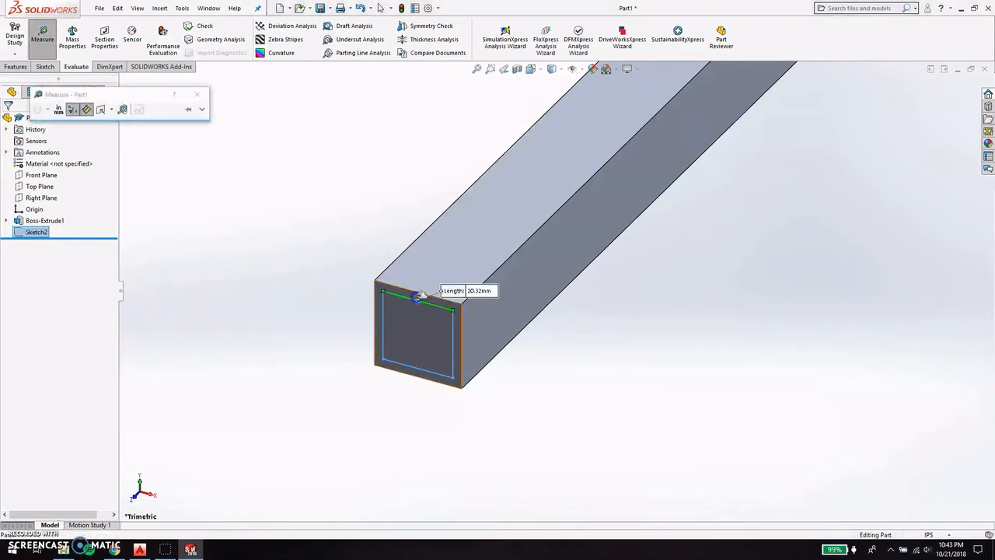
click(384, 290)
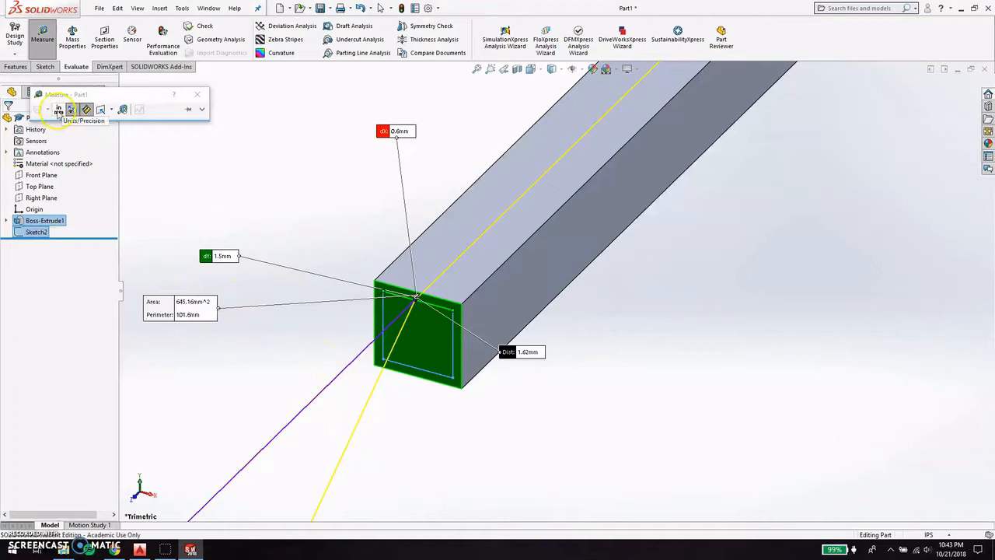
click(59, 111)
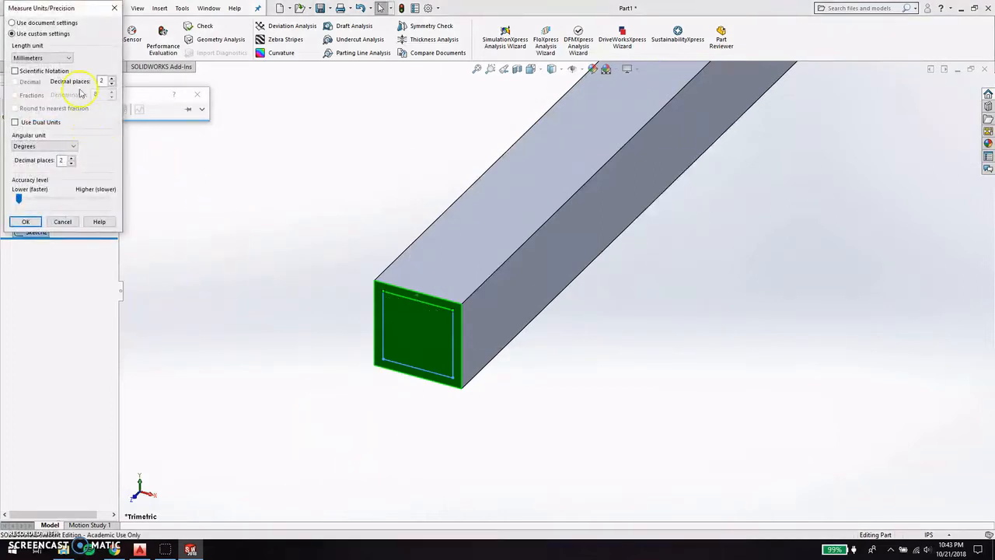
click(58, 59)
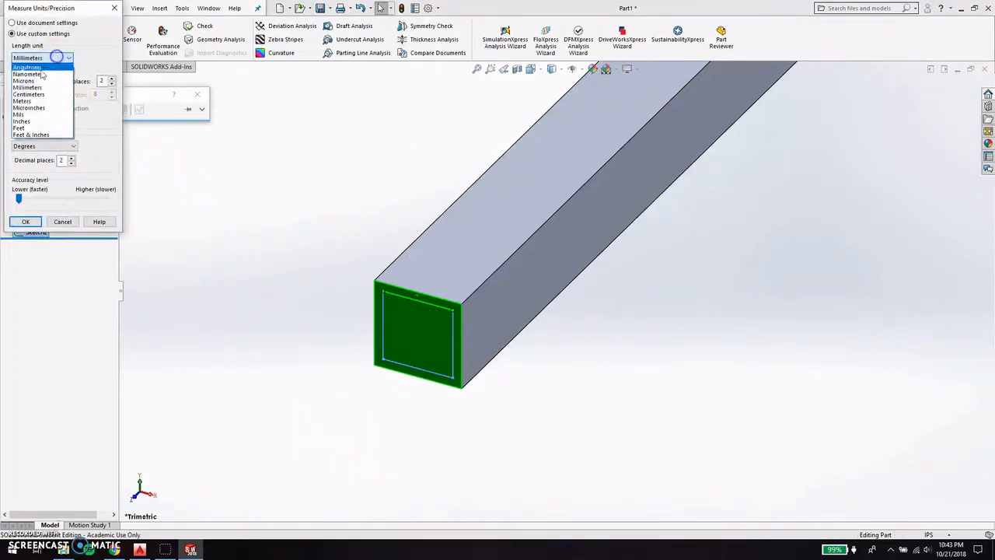
click(29, 123)
click(25, 221)
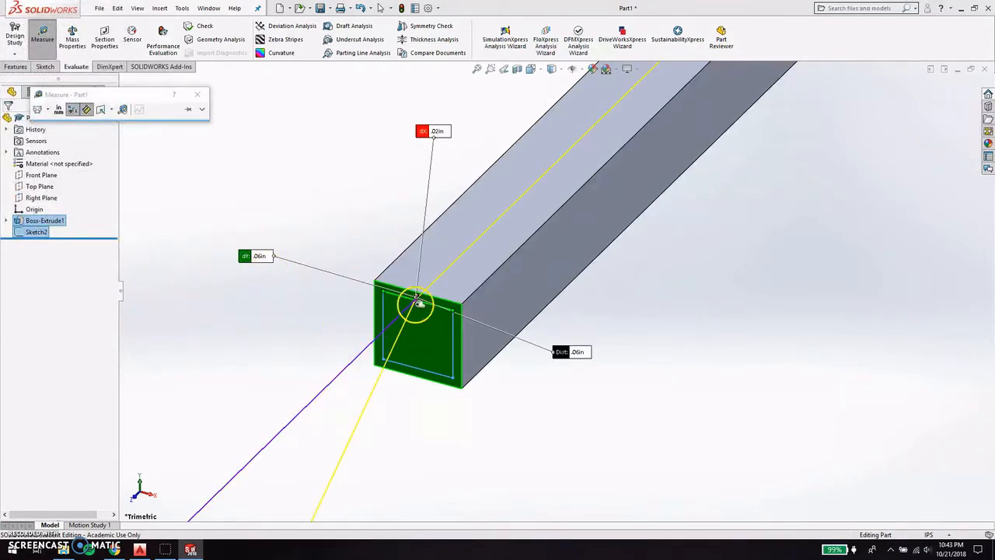
Measure the gap between the inner rectangle's upper line and the matching edge of the bar's end face.
scroll(455, 299, down, 5)
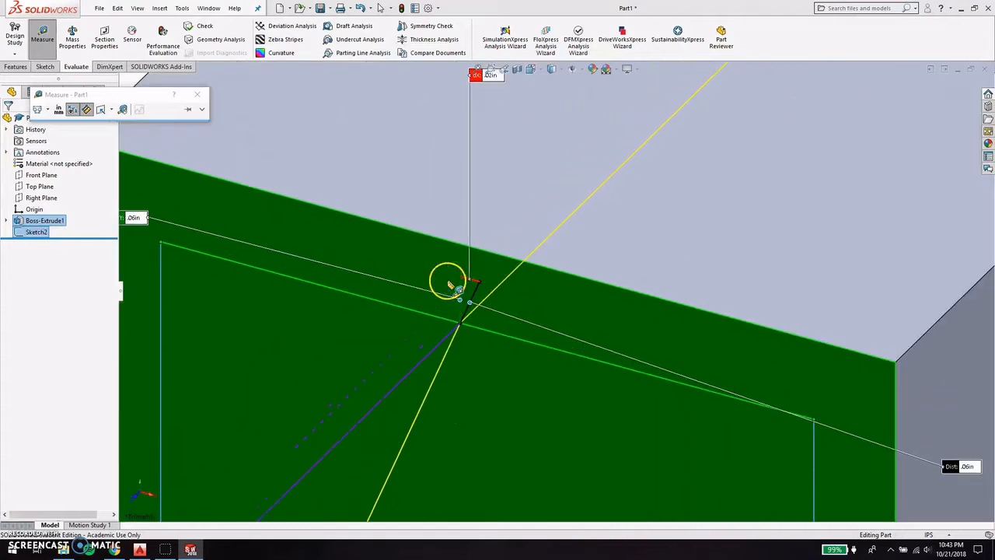
scroll(577, 324, up, 2)
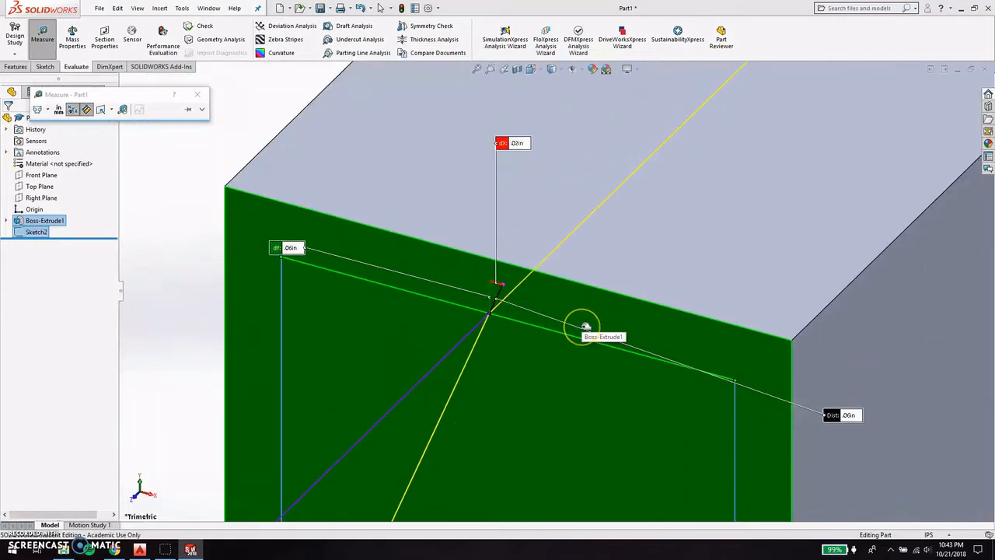
scroll(585, 327, down, 1)
scroll(493, 345, up, 3)
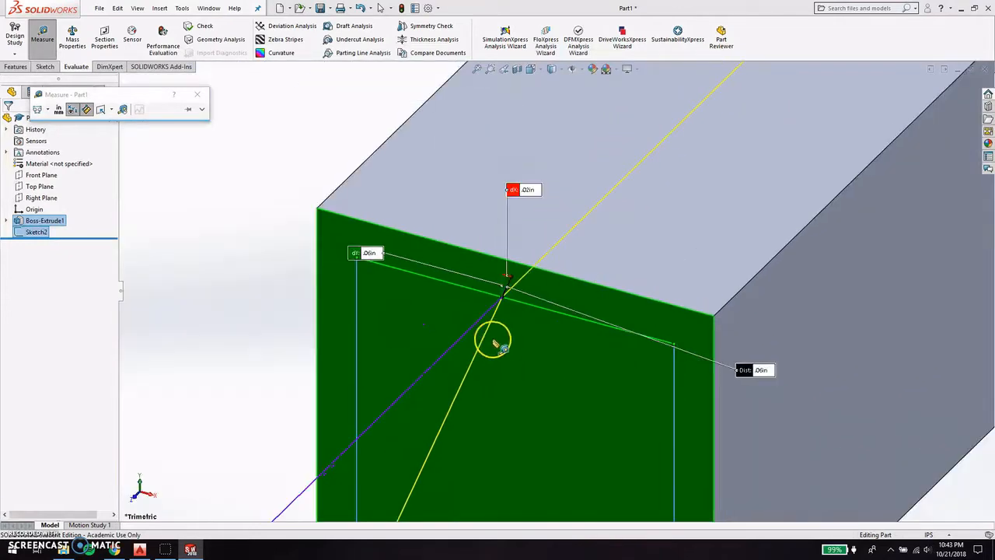
scroll(513, 351, up, 6)
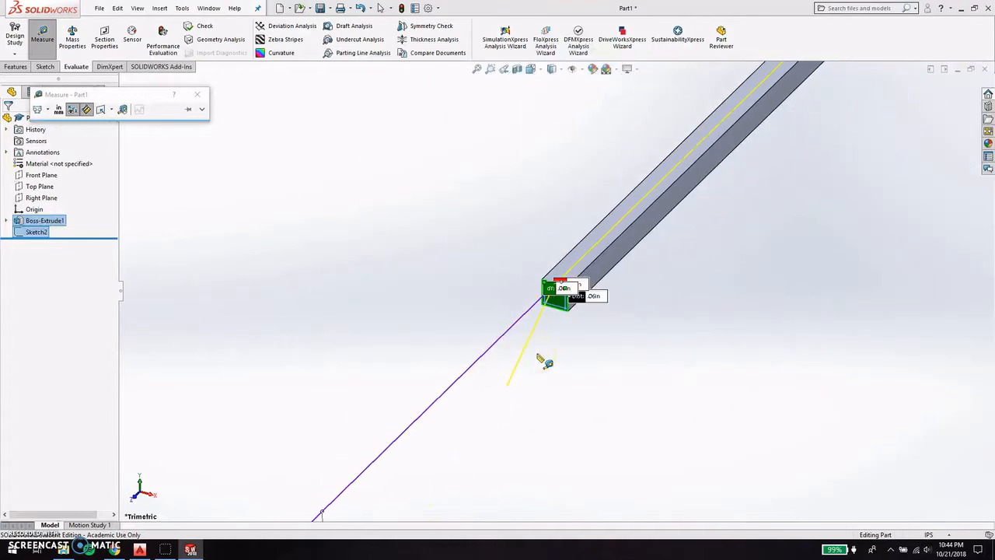
scroll(589, 227, down, 5)
key(Escape)
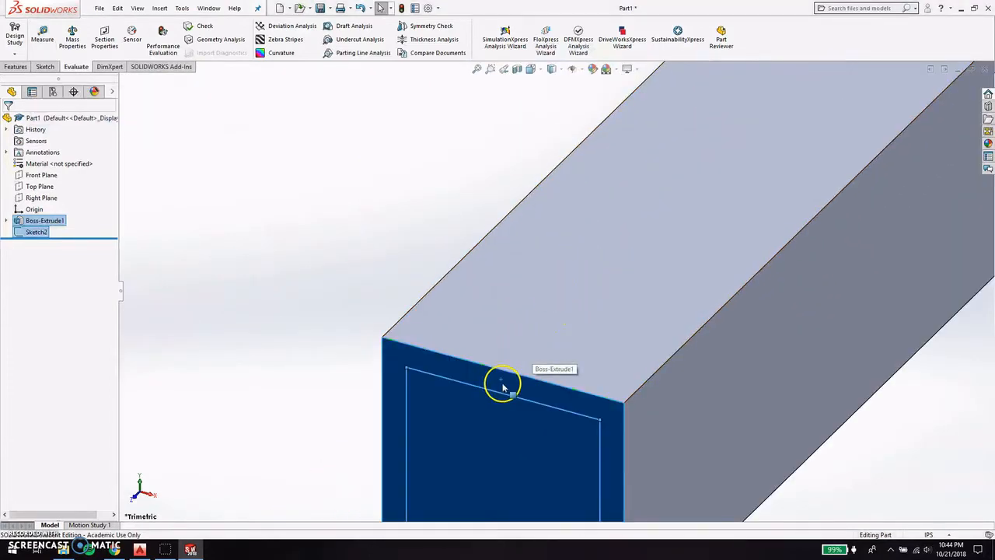
click(42, 35)
click(525, 399)
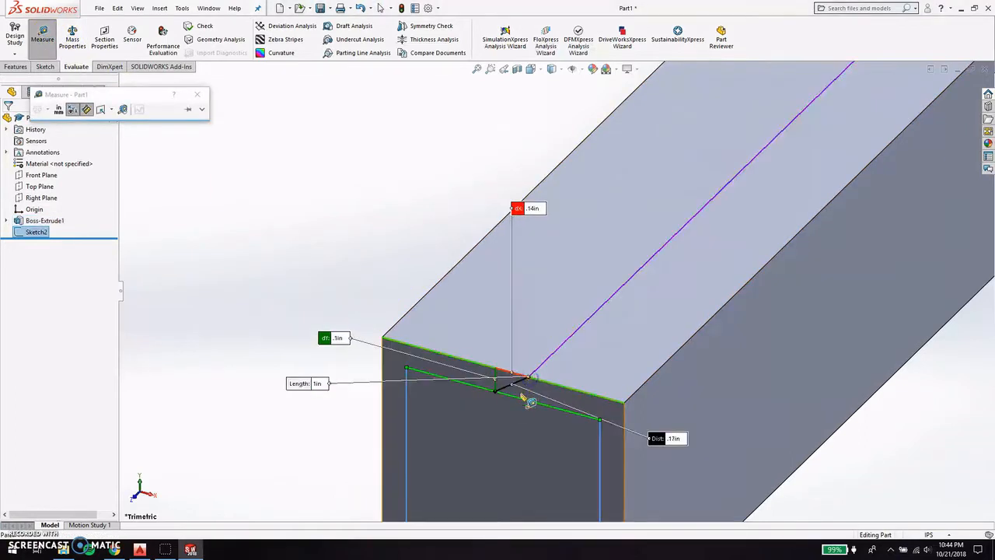
scroll(482, 412, down, 4)
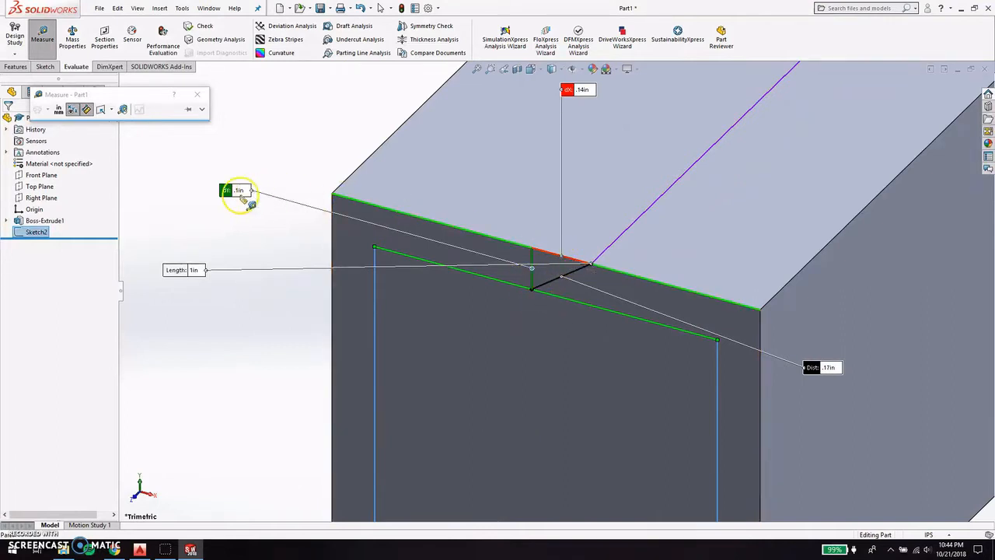
key(Escape)
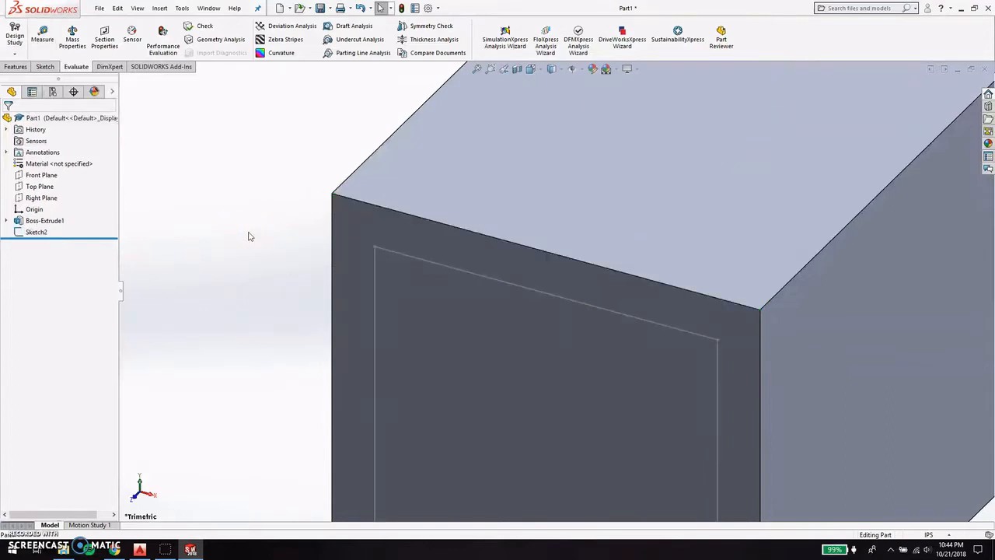
Cut the inner rectangle 34 in deep into the bar as a blind extruded cut to hollow it out.
scroll(249, 240, up, 10)
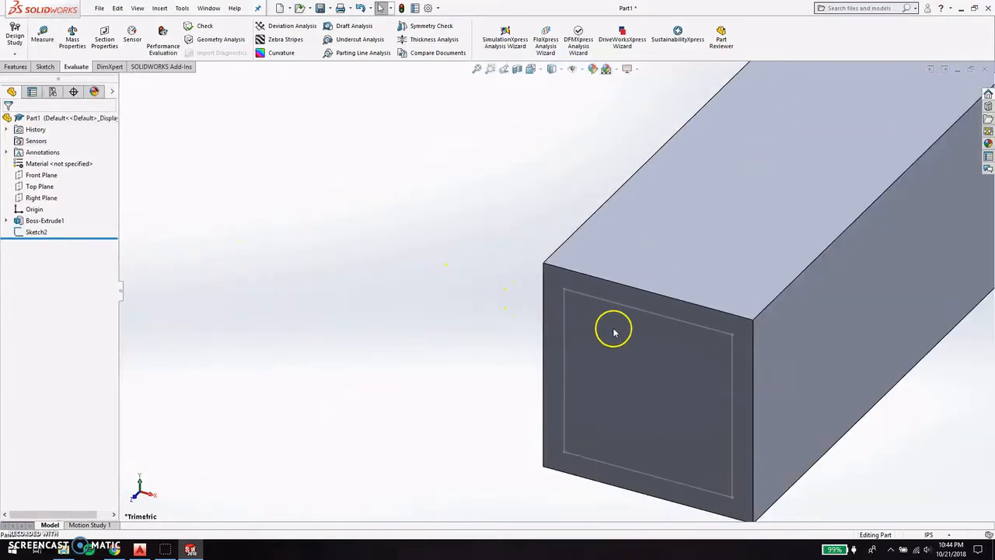
scroll(649, 367, up, 2)
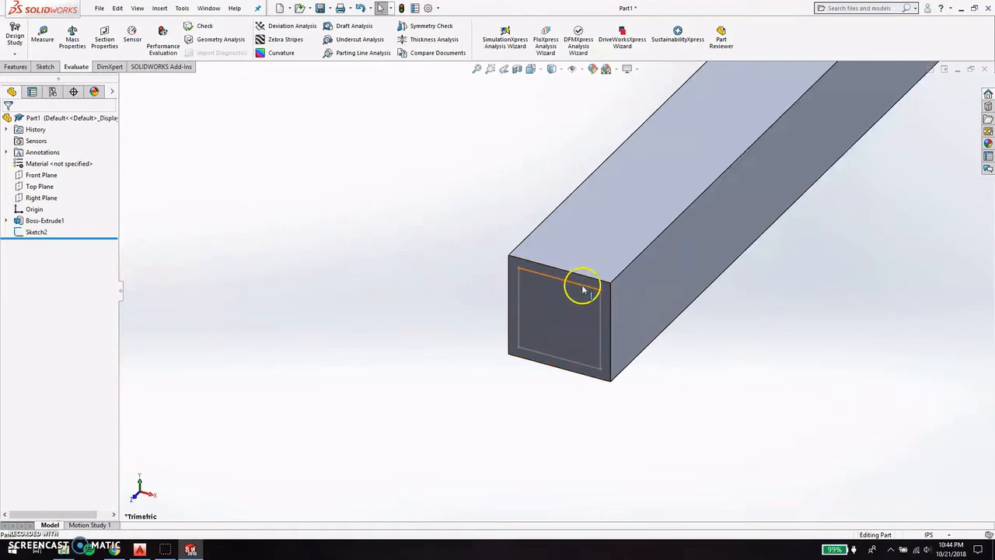
click(46, 67)
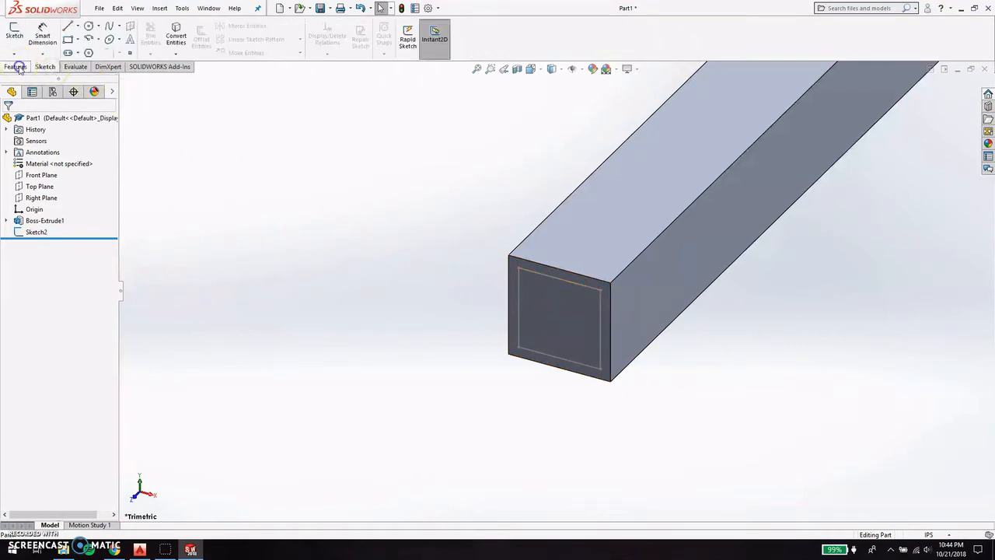
click(17, 67)
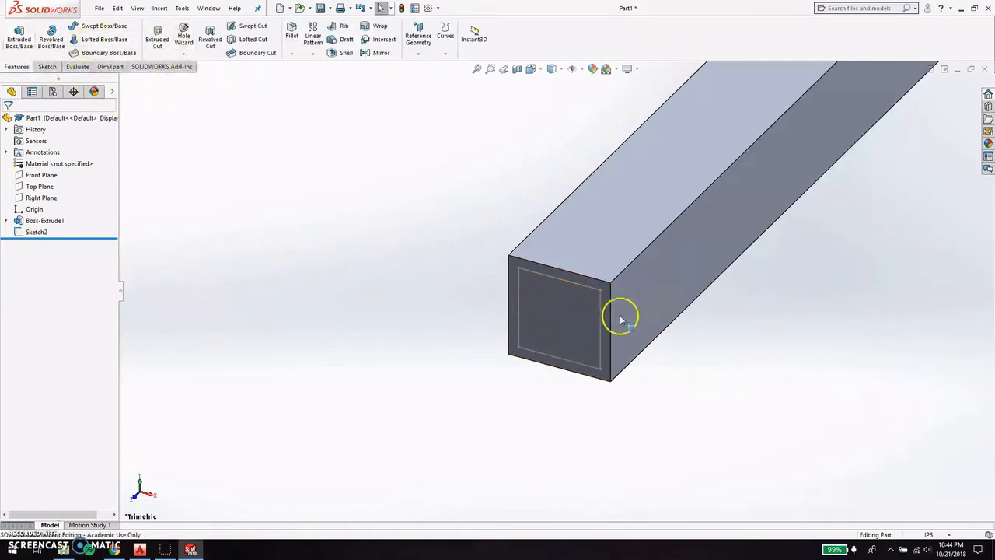
click(575, 285)
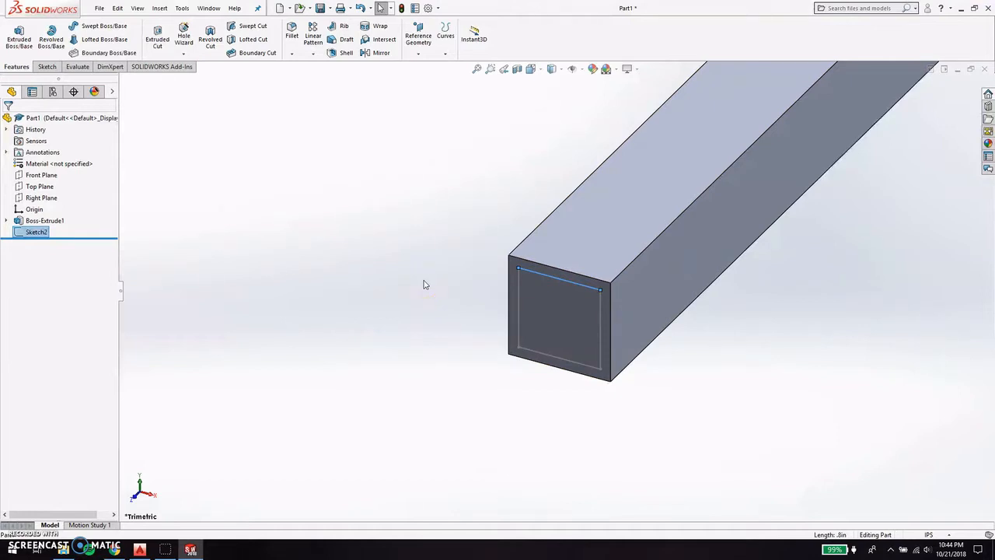
click(549, 279)
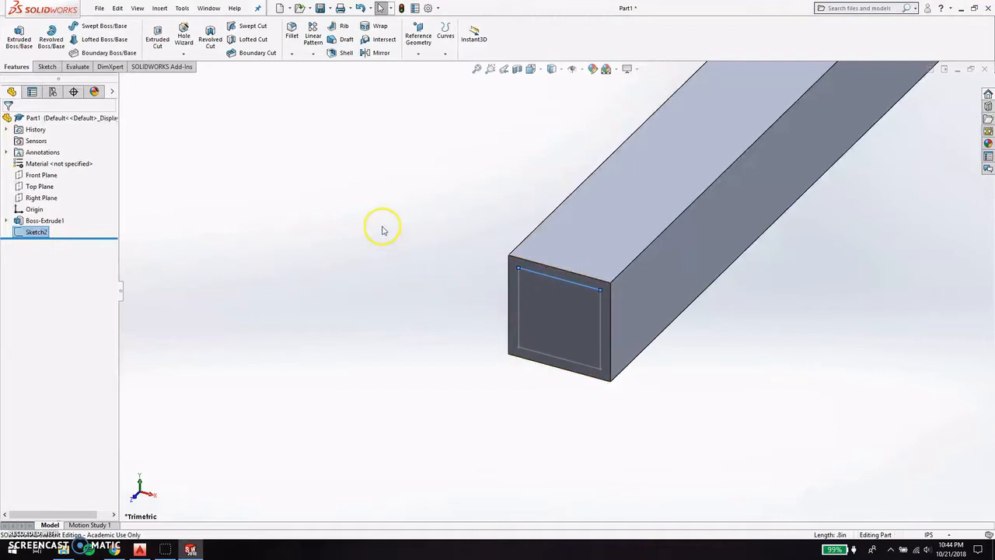
click(160, 40)
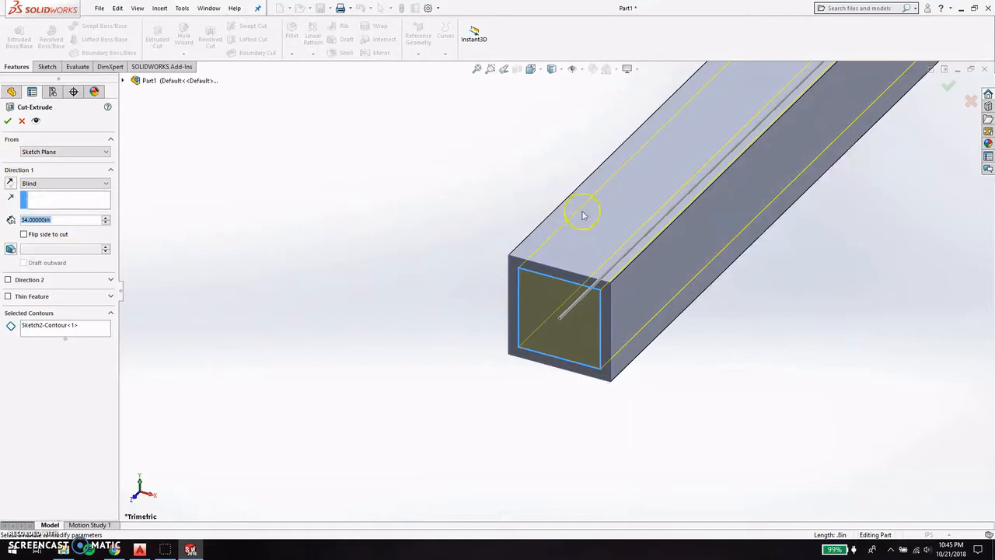
click(950, 87)
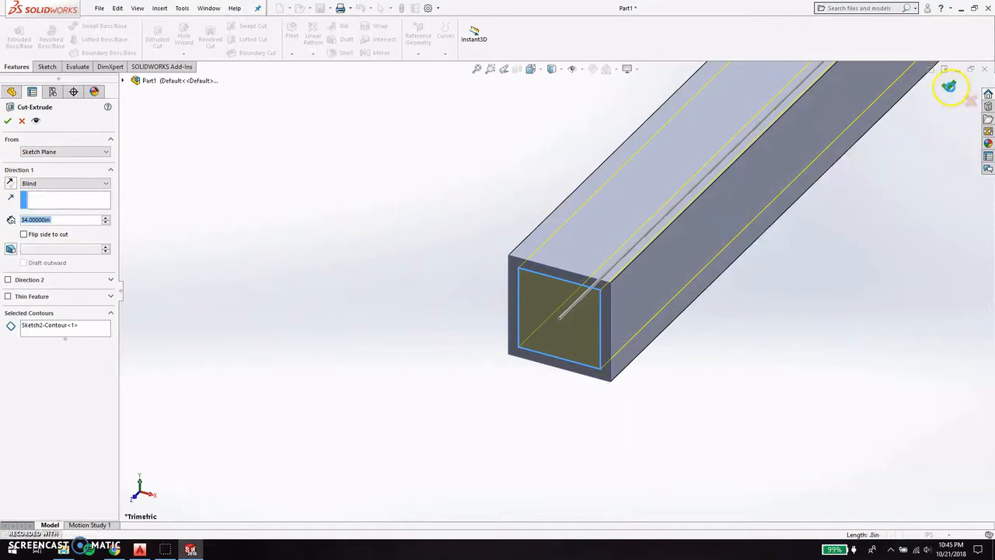
Examine the hollow tube's open end and its full length from several angles.
scroll(764, 329, up, 3)
scroll(731, 331, up, 5)
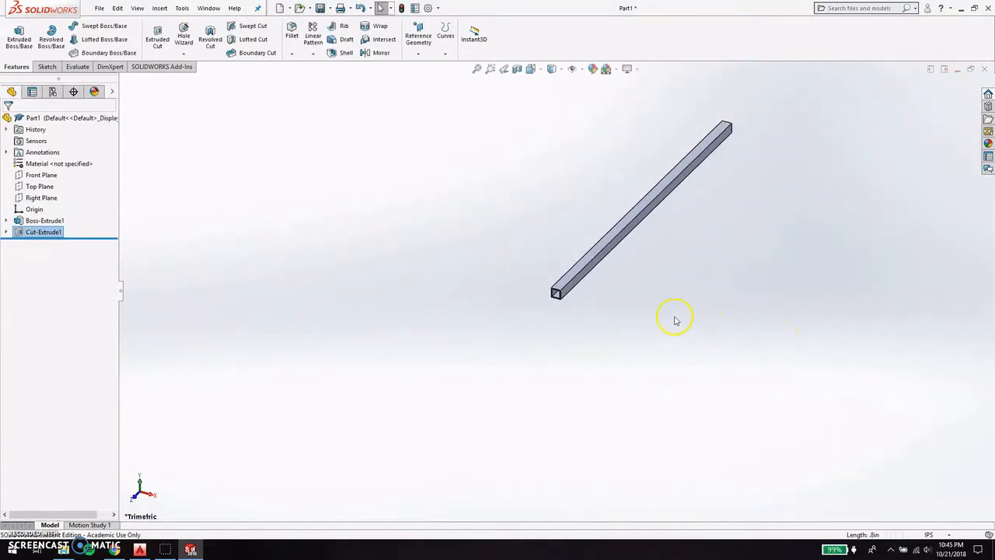
scroll(519, 307, down, 3)
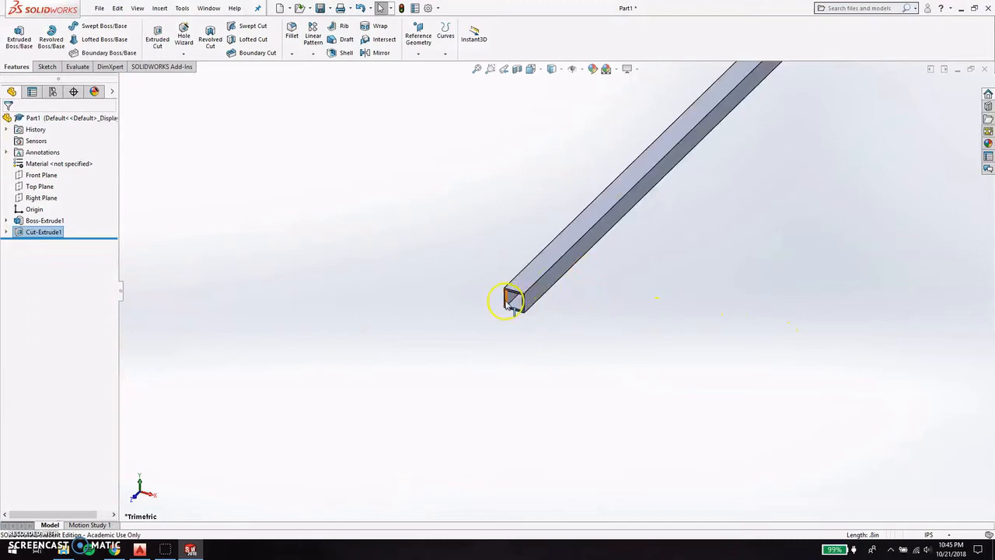
scroll(511, 300, down, 4)
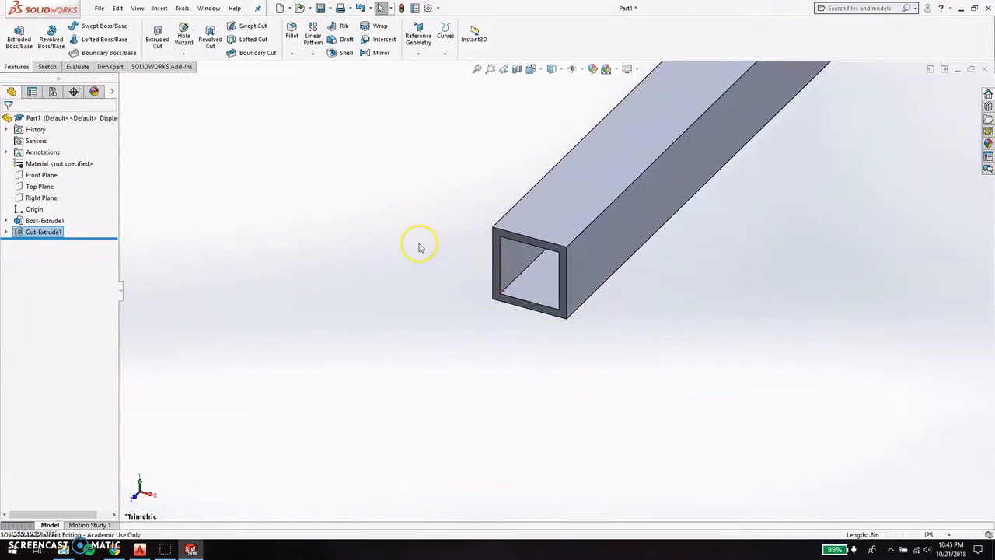
scroll(599, 317, up, 2)
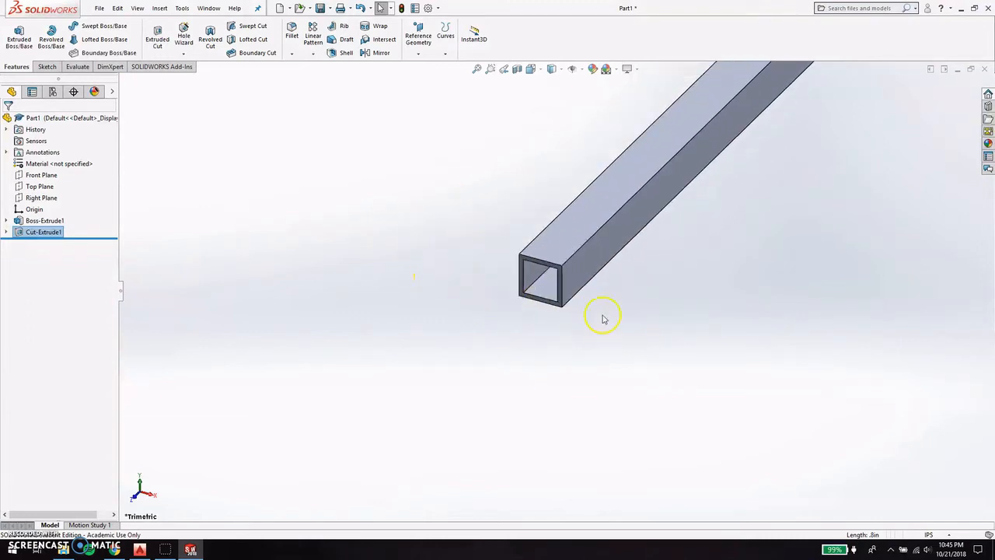
scroll(591, 303, down, 3)
scroll(470, 356, up, 1)
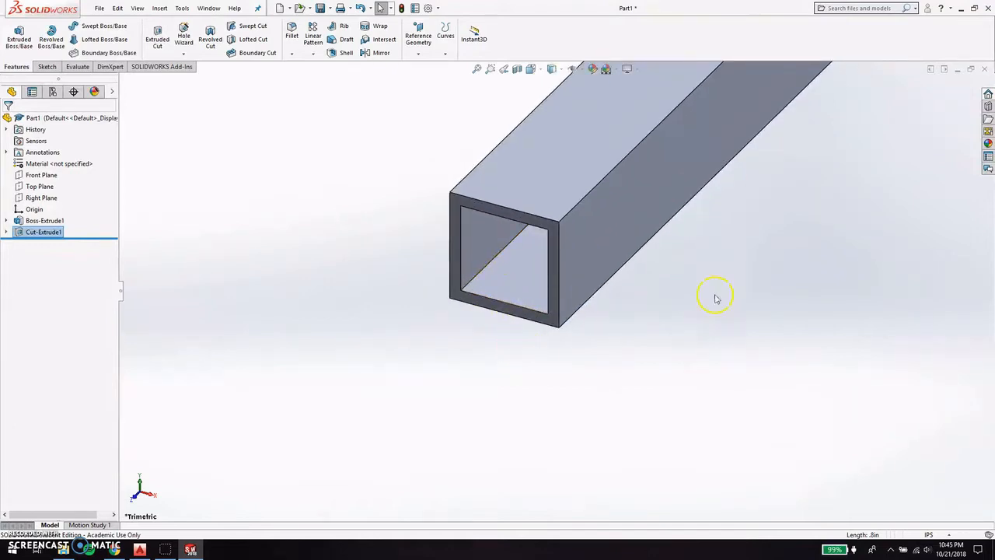
middle_drag(536, 340, 570, 267)
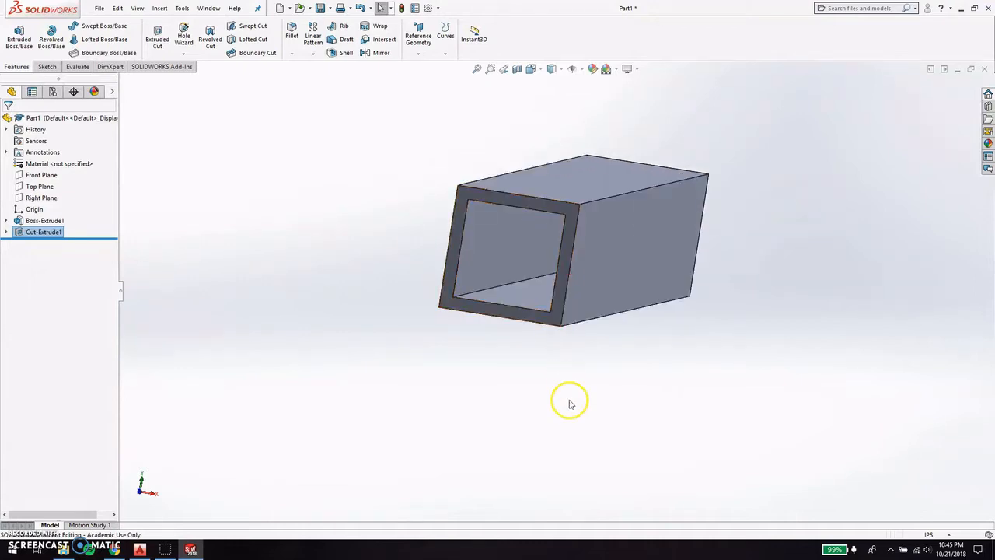
scroll(574, 409, up, 3)
scroll(584, 328, down, 1)
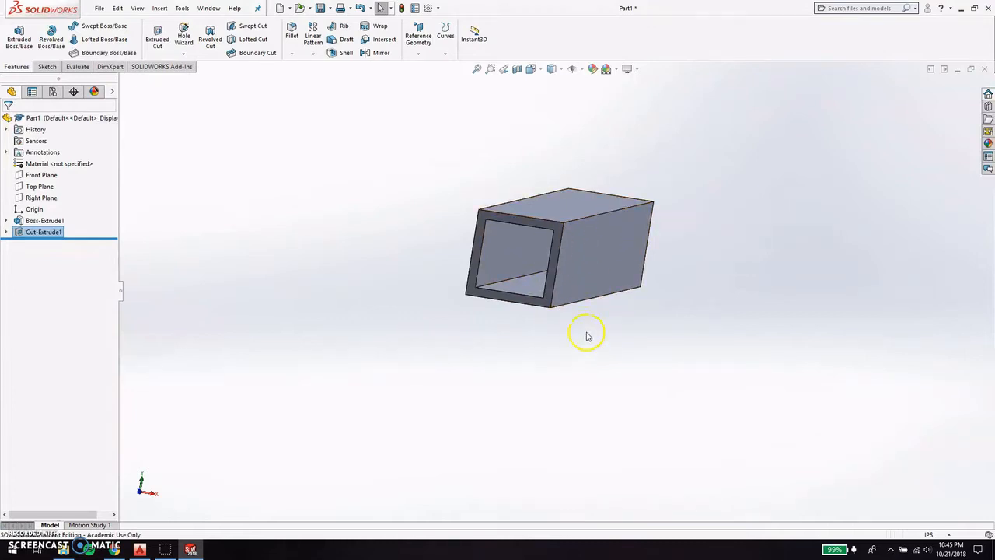
middle_drag(586, 333, 572, 342)
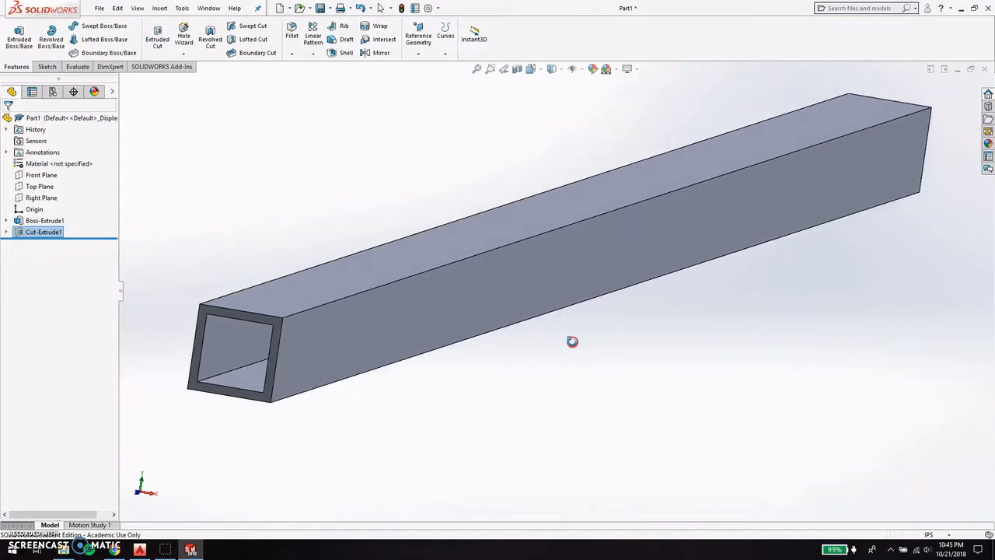
scroll(570, 352, down, 3)
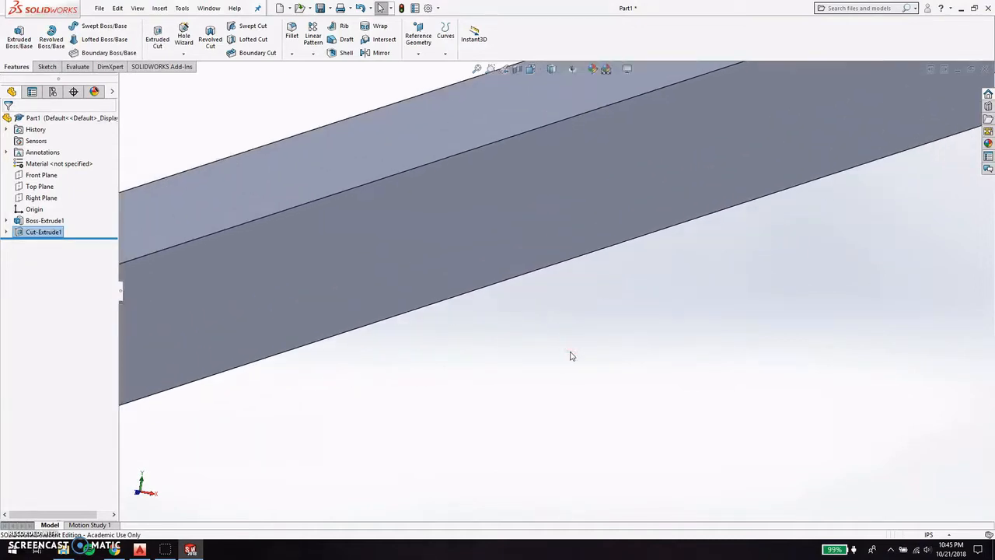
scroll(570, 352, up, 7)
scroll(471, 205, down, 2)
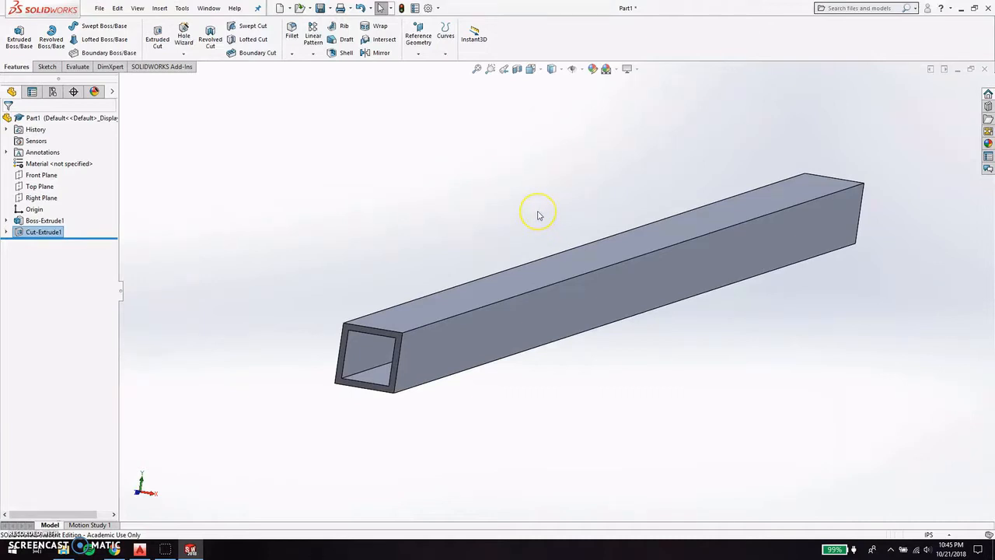
Save the tube as a part named 1x1x0.1x34 in the Solidworks Tutorial Bridge folder.
key(ctrl+s)
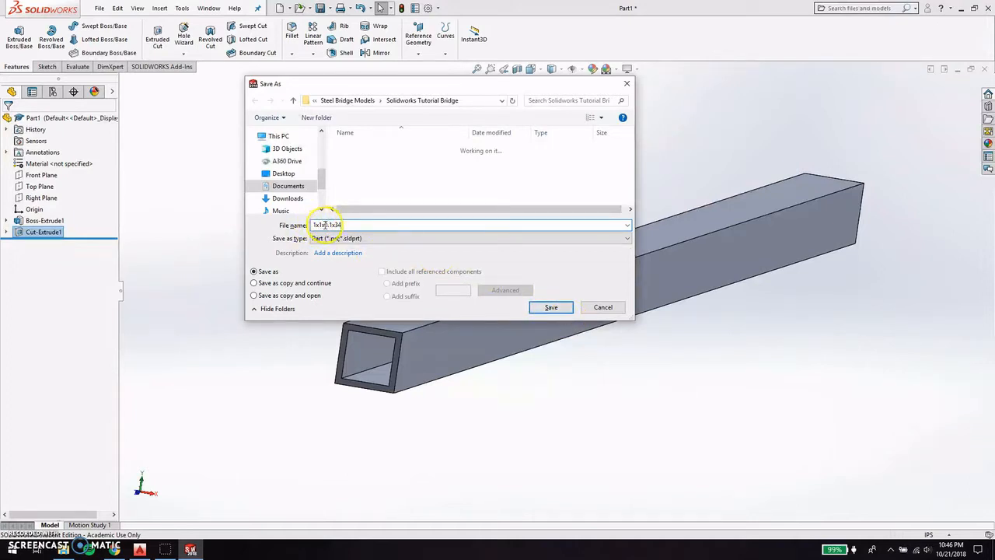
click(552, 308)
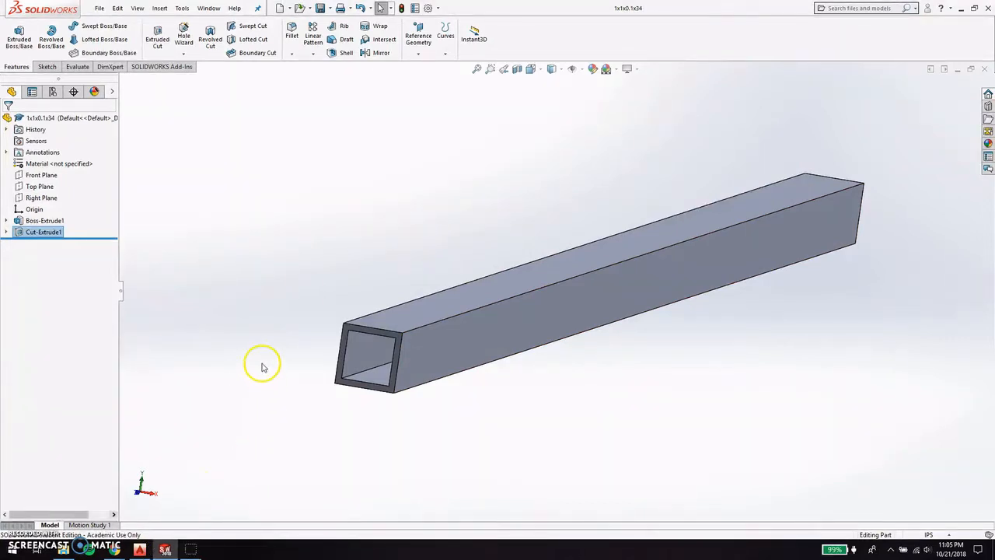
Switch to the AutoCAD bridge outline and inspect the dimensions of the short vertical member at mid-span.
click(141, 550)
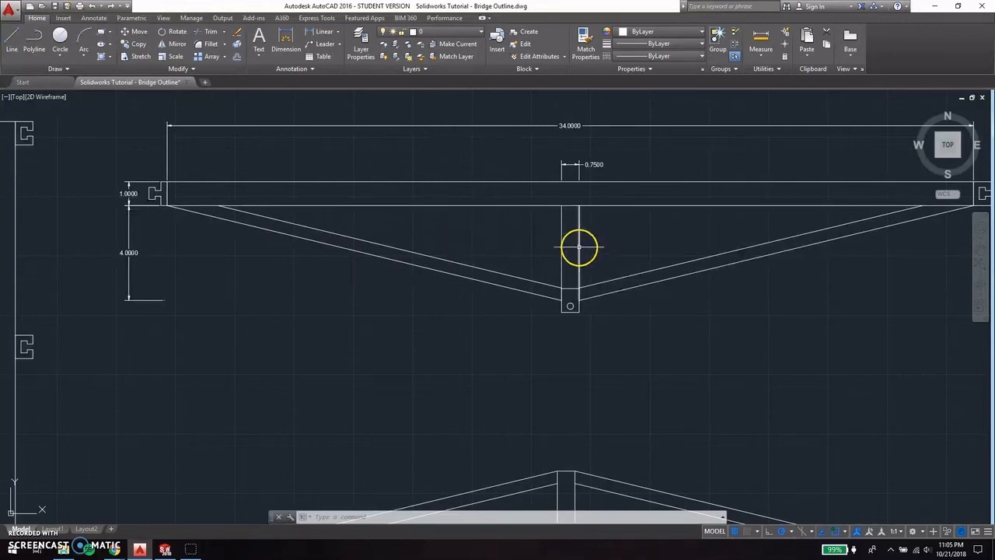
scroll(576, 237, up, 1)
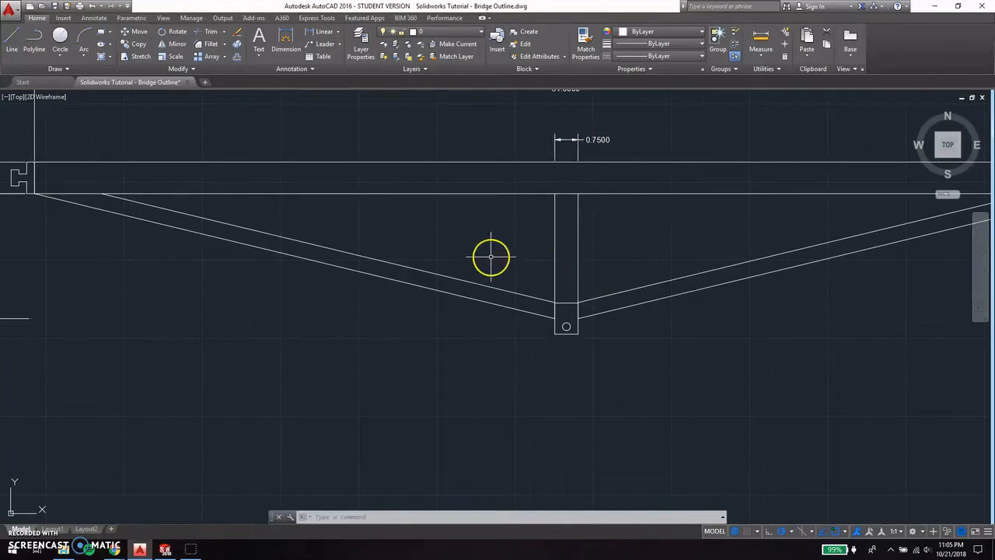
scroll(487, 251, down, 1)
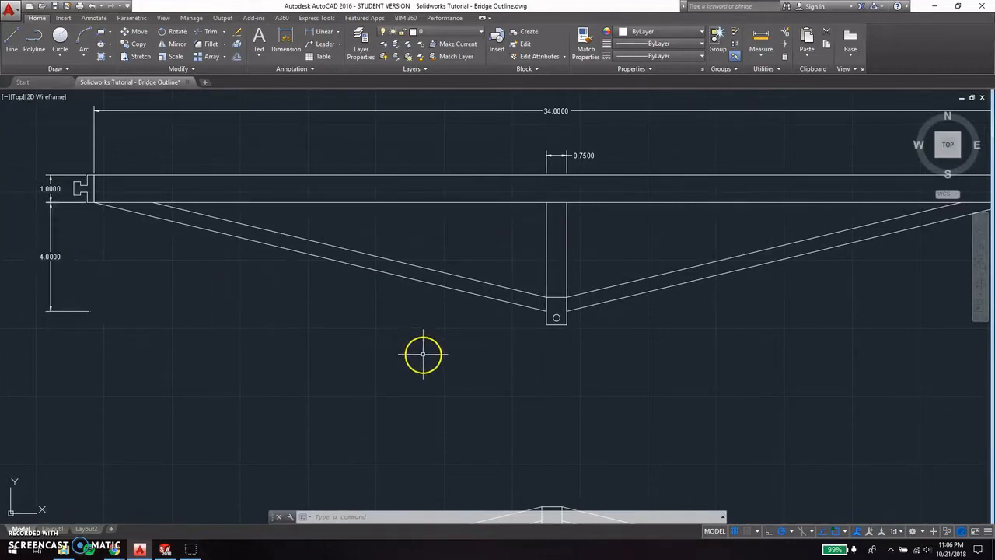
Switch back to SOLIDWORKS and create a new part document.
click(164, 548)
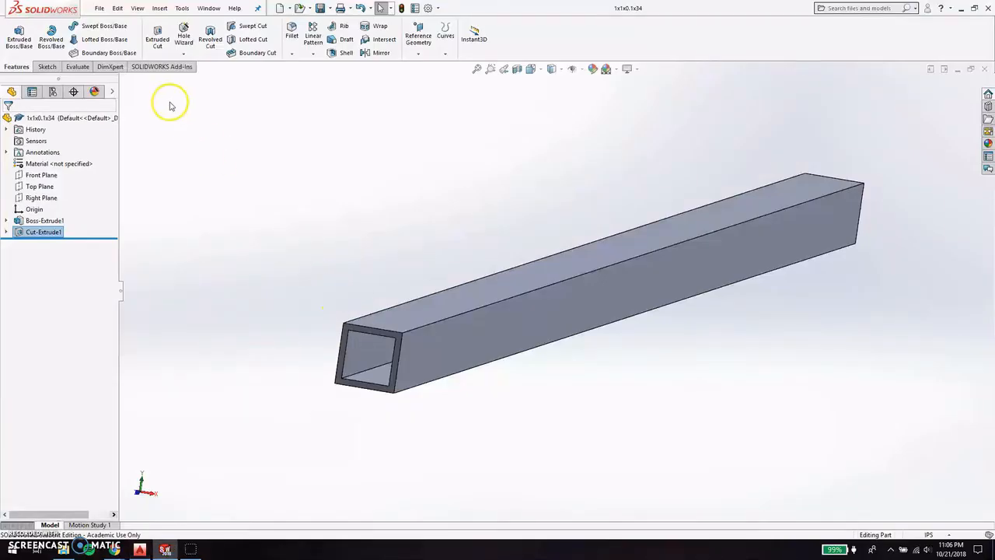
click(99, 7)
click(114, 25)
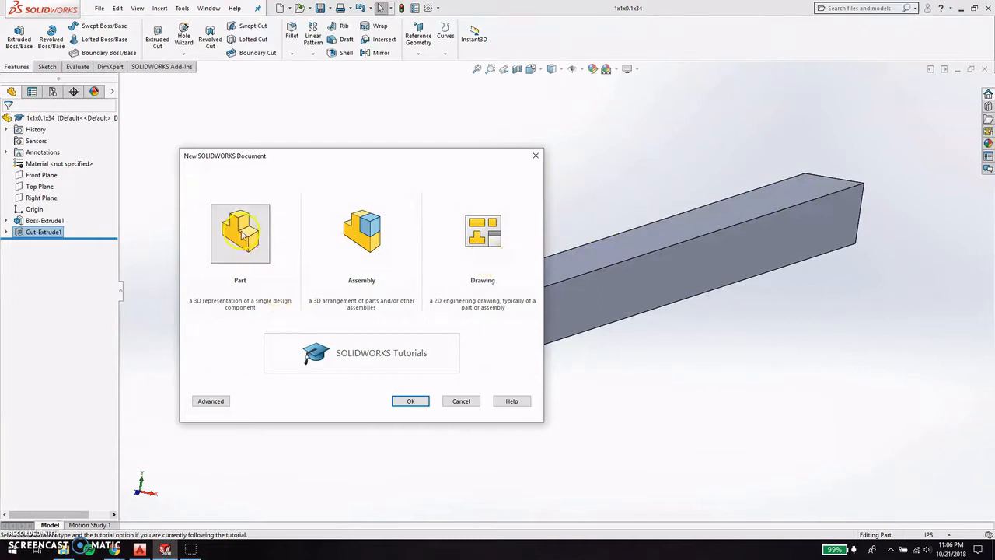
click(412, 402)
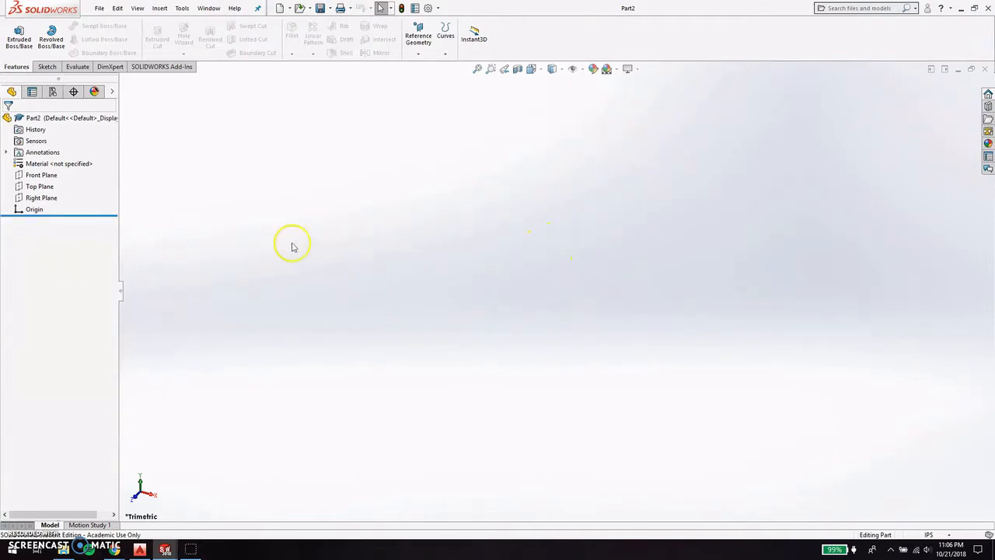
Sketch a corner rectangle about 1.3 in wide and 1.16 in high around the origin on the Front Plane.
click(48, 67)
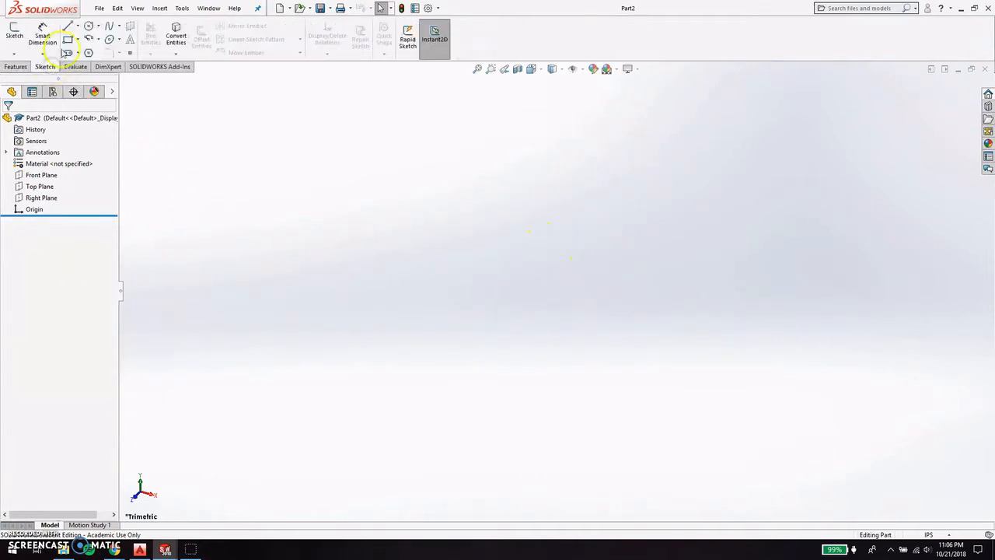
click(68, 38)
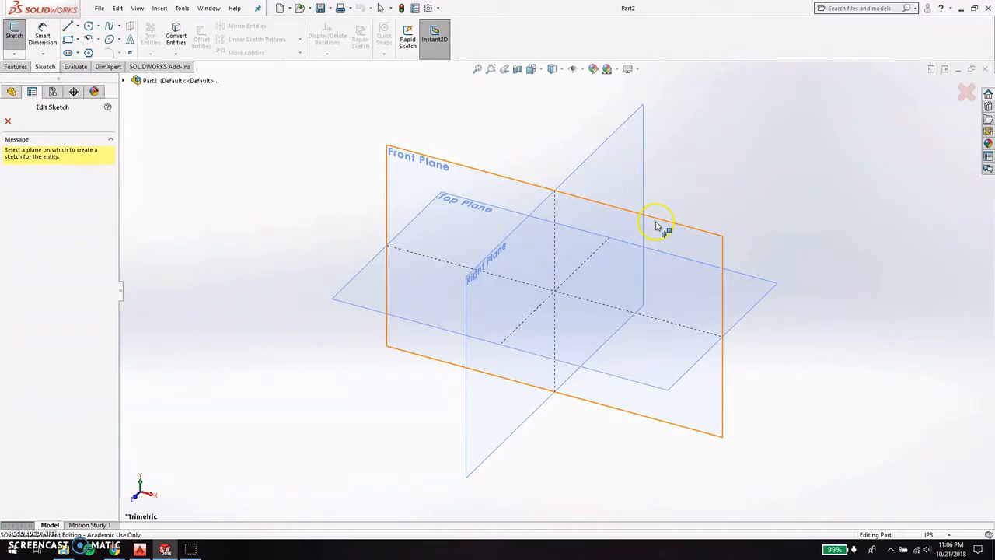
click(674, 241)
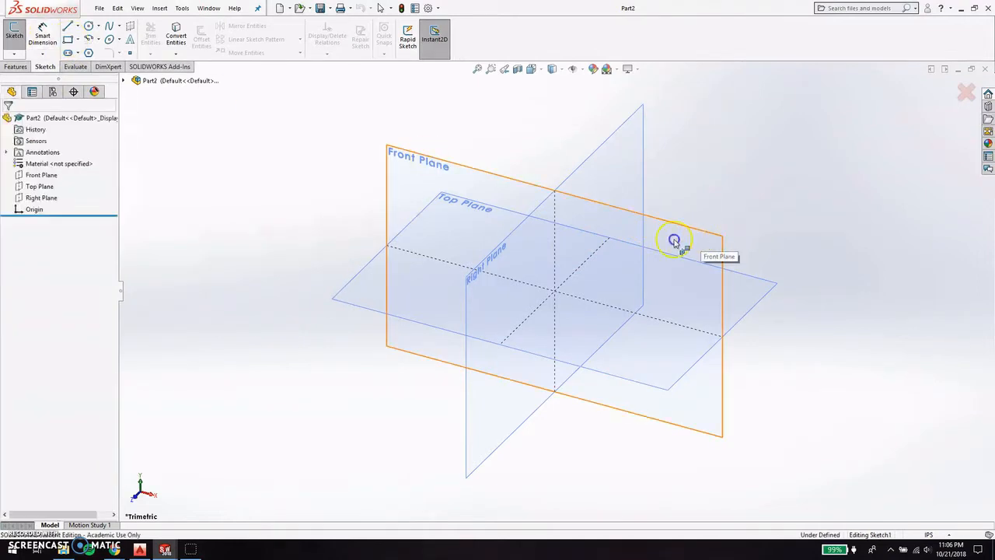
click(521, 242)
click(582, 311)
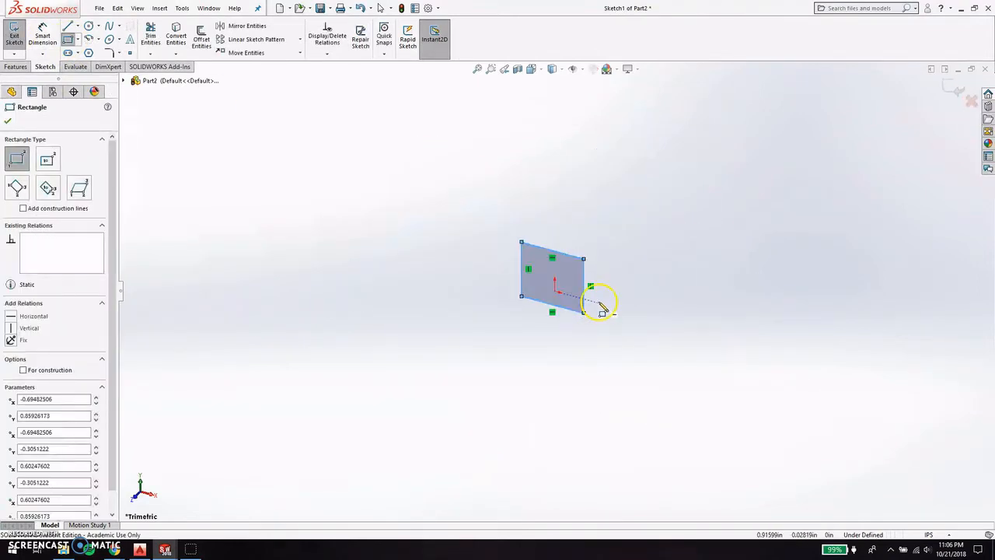
key(Escape)
Set the rectangle's height and width to 0.75 in each and exit the sketch.
click(583, 300)
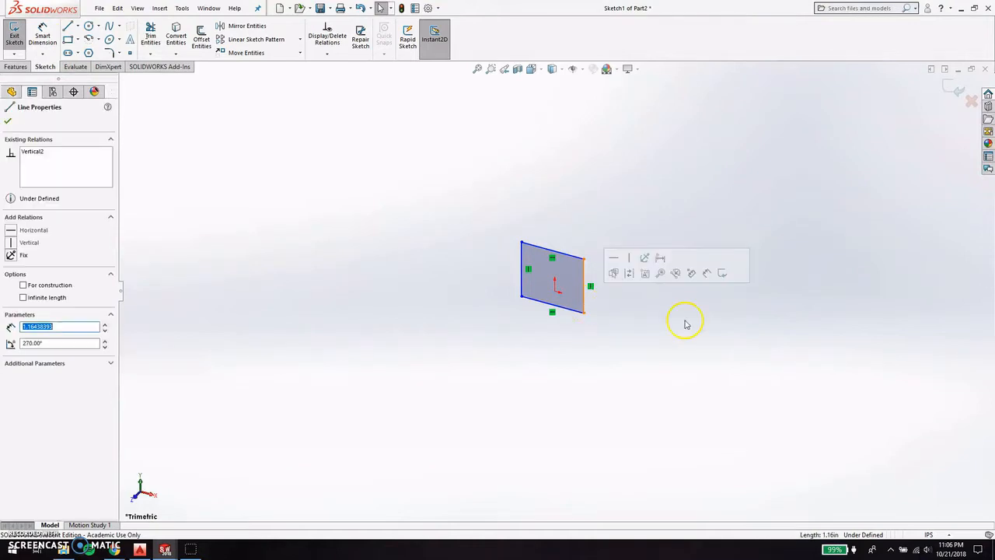
text(0.75000)
key(Return)
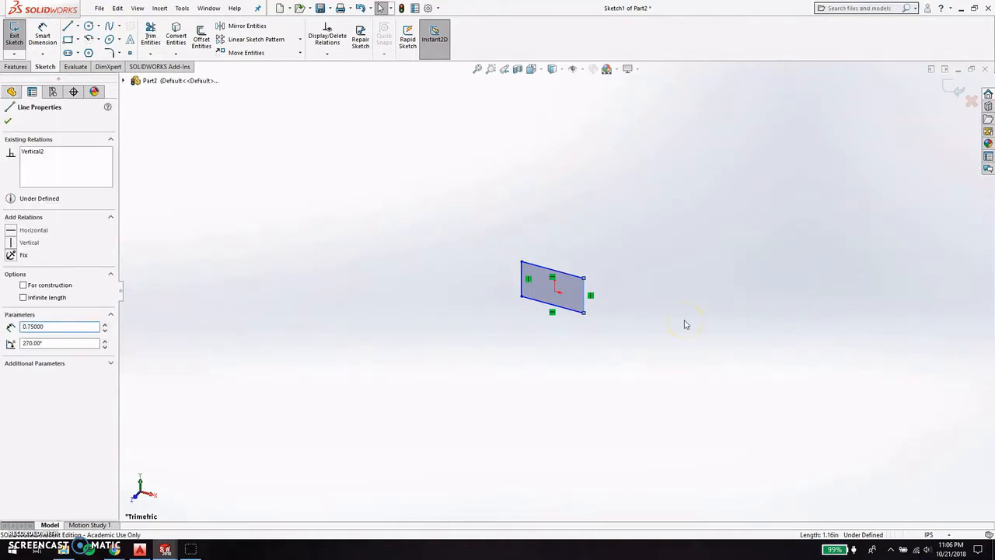
click(570, 310)
text(0.75)
key(Return)
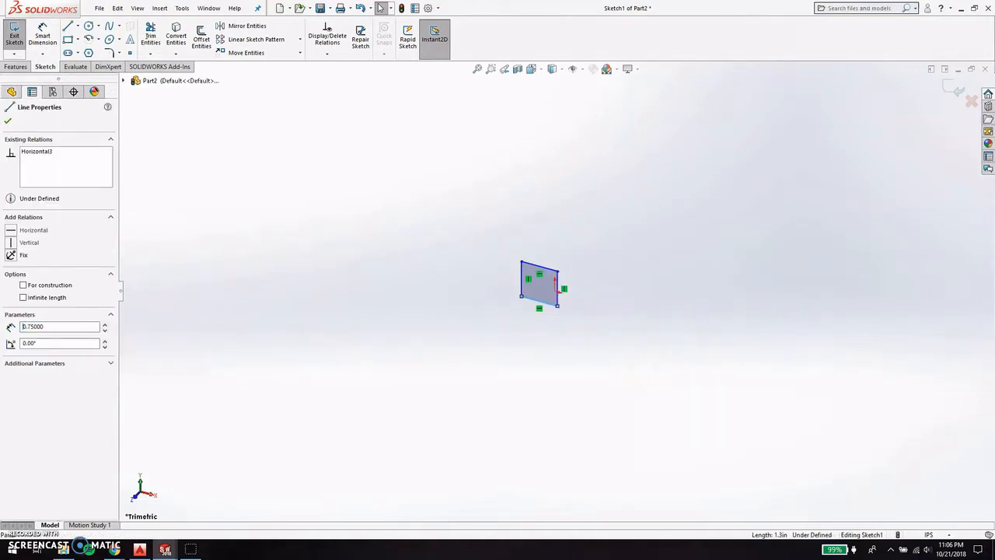
click(701, 279)
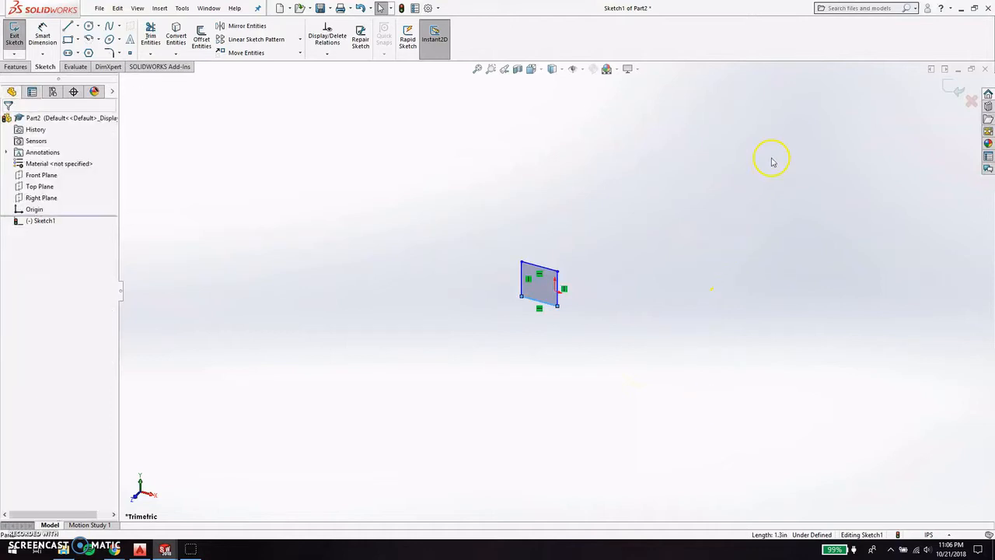
click(932, 93)
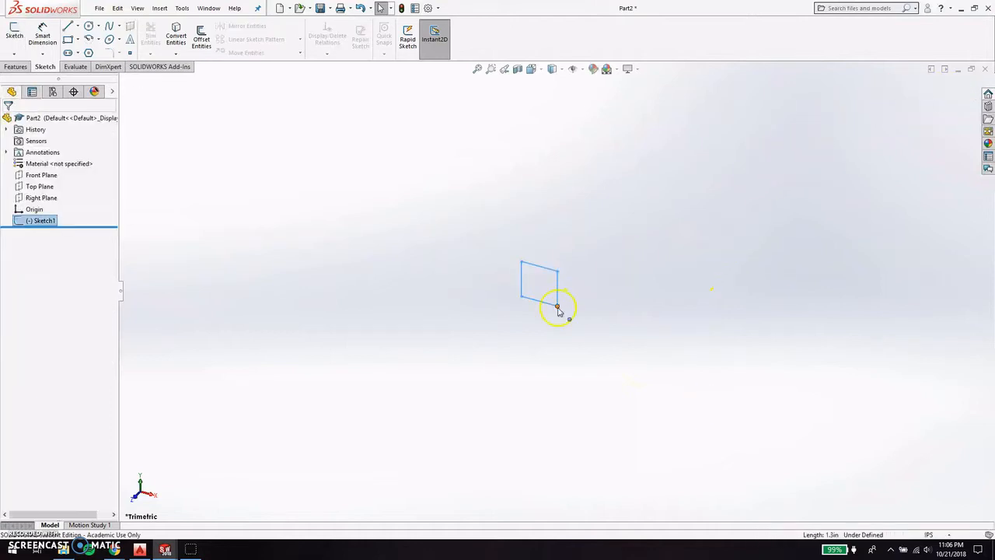
Extrude the square profile 4 in as a blind boss.
click(510, 318)
click(541, 301)
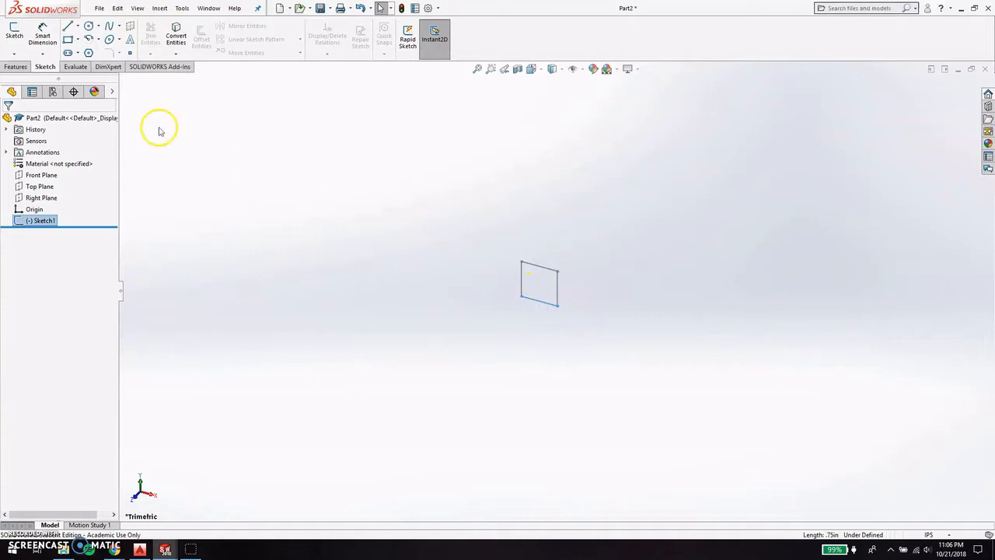
click(15, 66)
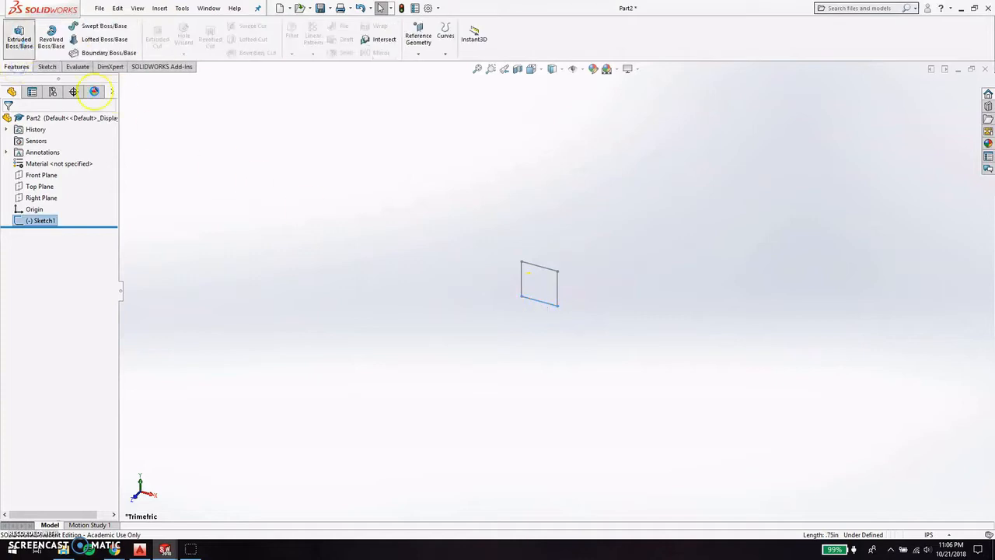
click(19, 35)
text(4)
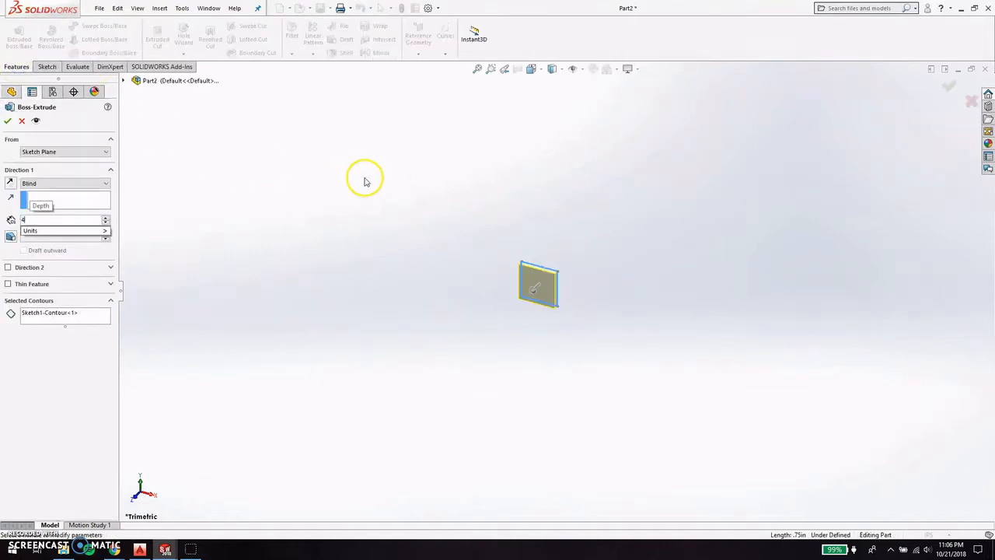
key(Return)
click(950, 87)
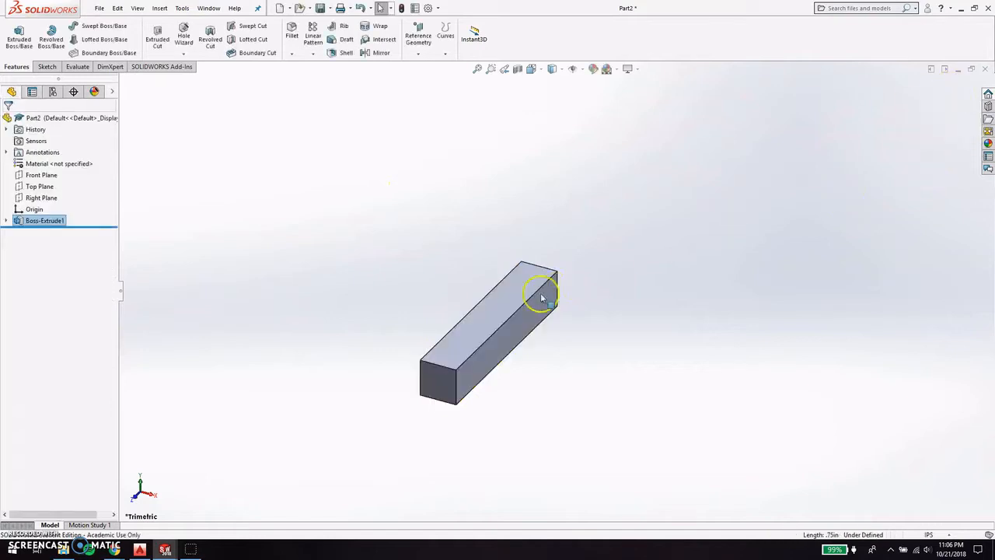
Sketch a rectangle about 0.56 in wide and 0.49 in high inside the bar's front end face.
middle_drag(444, 386, 453, 385)
scroll(474, 358, down, 5)
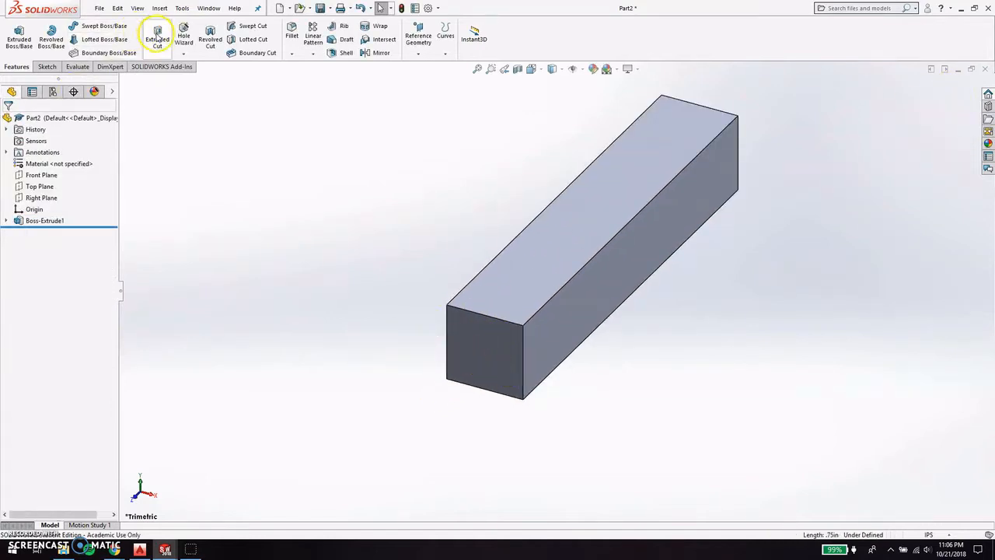
click(51, 36)
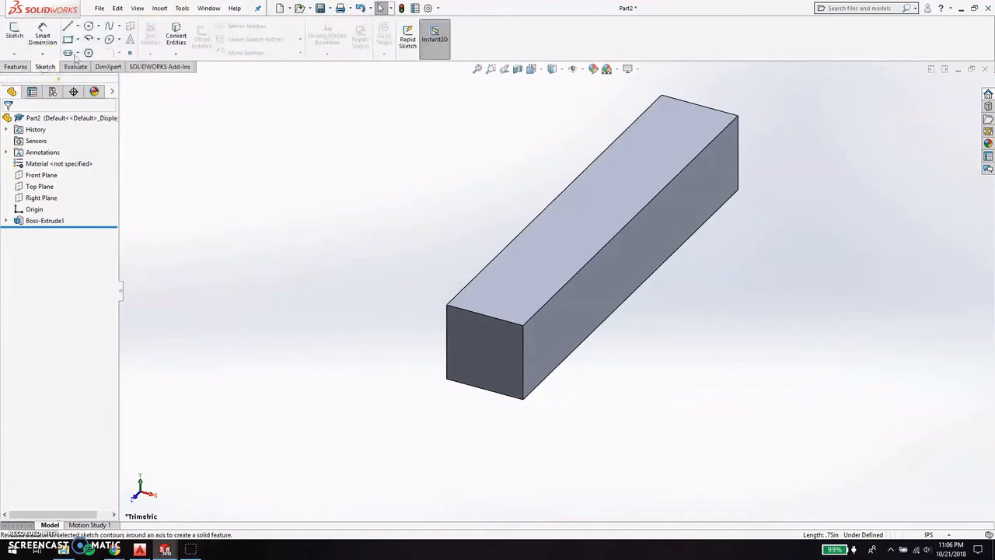
click(67, 39)
click(480, 339)
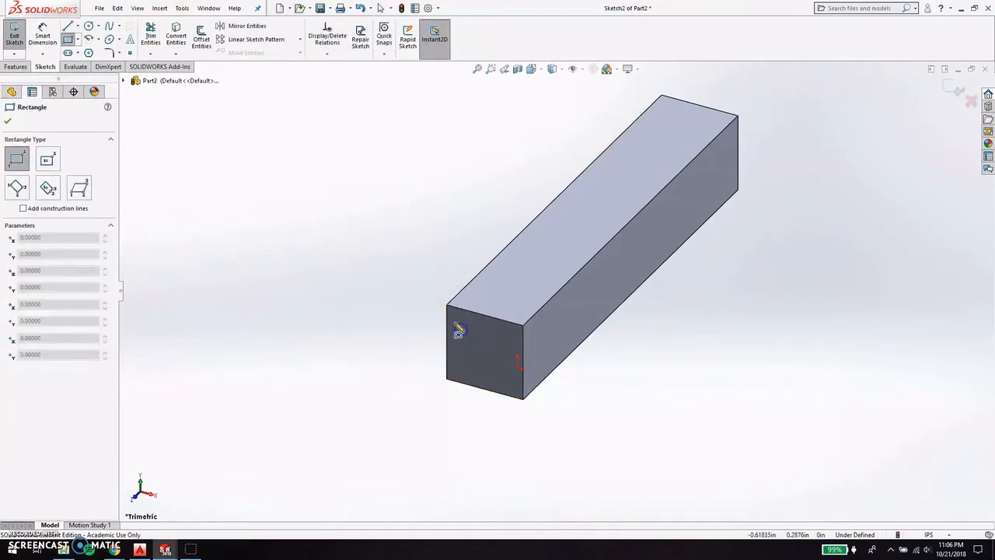
click(454, 322)
click(511, 381)
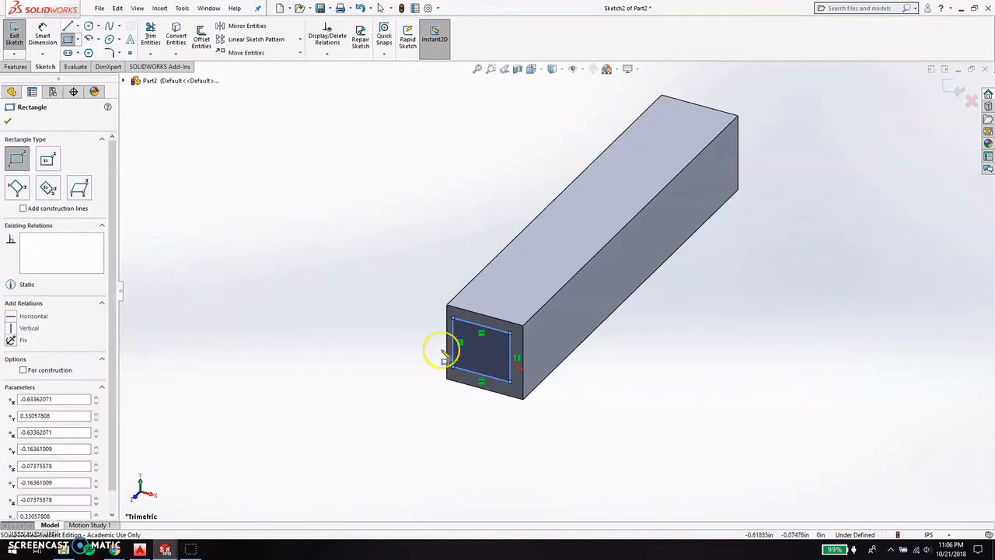
key(Escape)
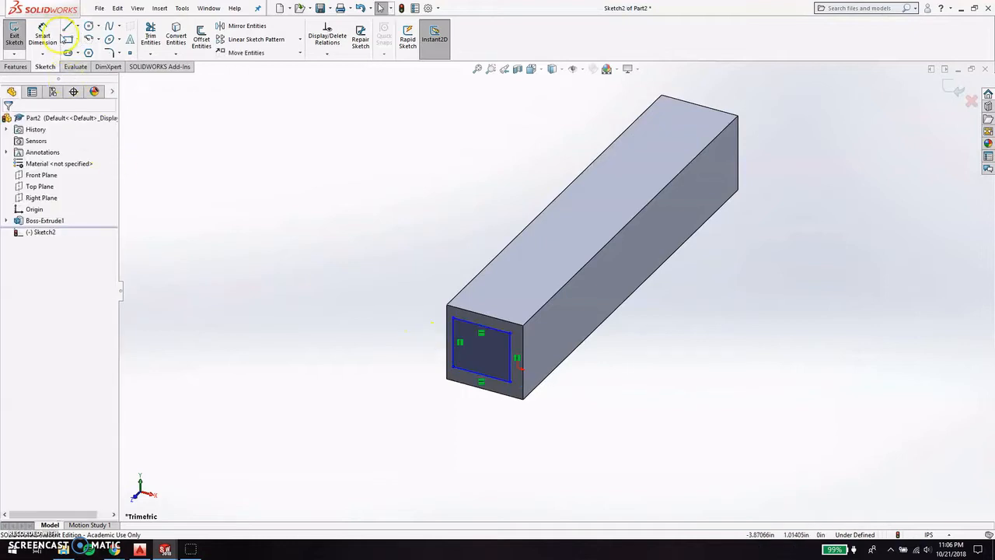
Dimension the inner rectangle's upper and left lines 0.1 in from the matching edges of the end face.
click(43, 36)
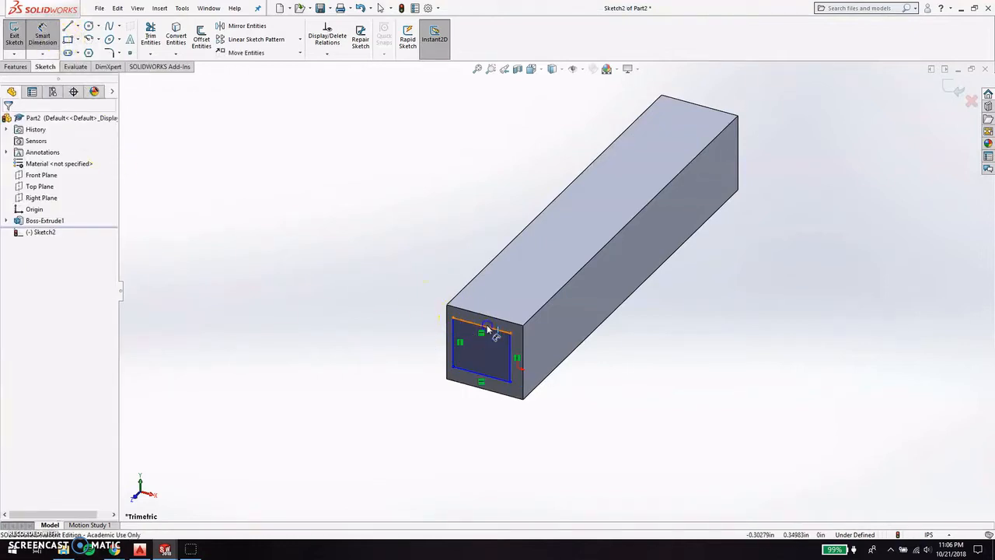
click(488, 326)
click(404, 283)
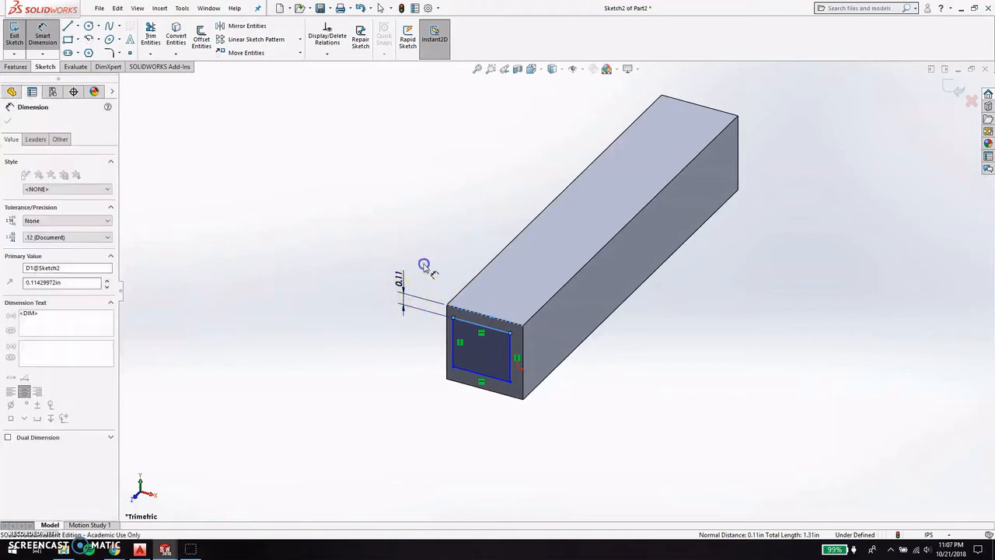
text(0.1)
key(Return)
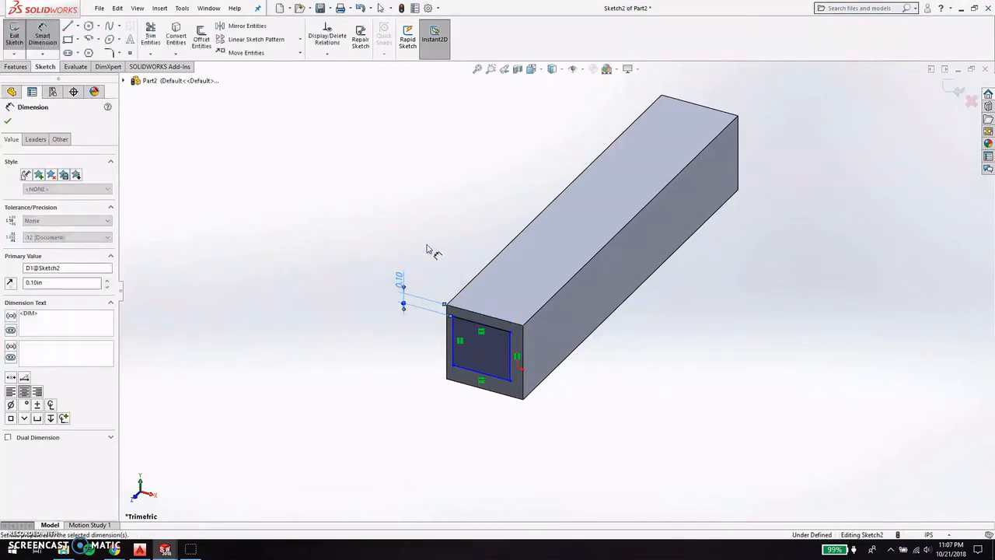
click(455, 346)
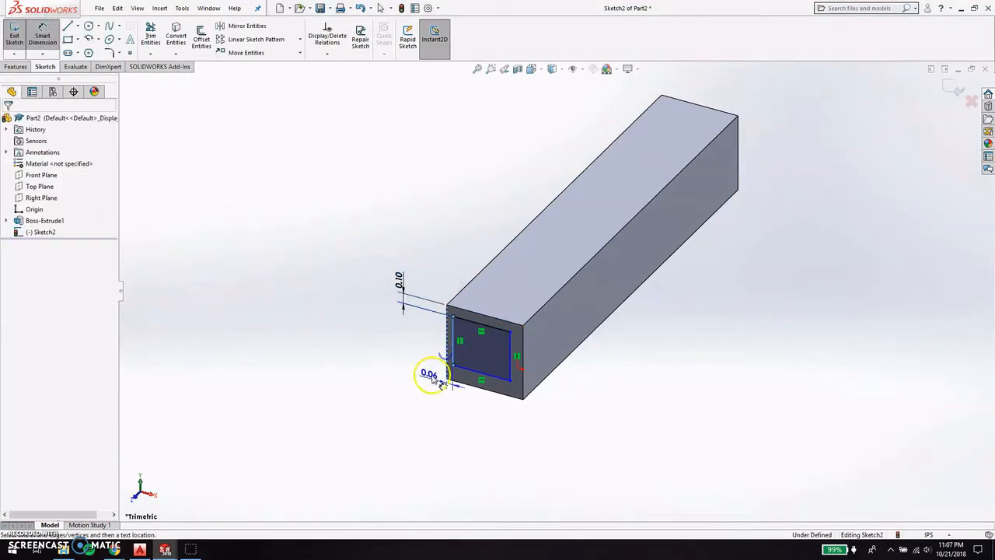
click(413, 395)
text(0.1)
key(Return)
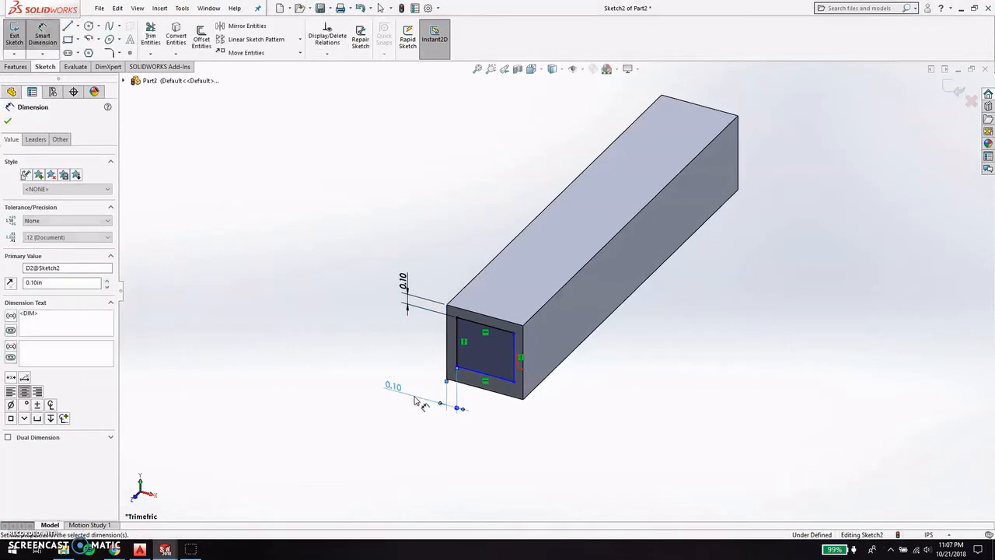
Dimension the inner rectangle's lower and right lines 0.1 in from the matching edges of the end face.
click(507, 377)
click(494, 391)
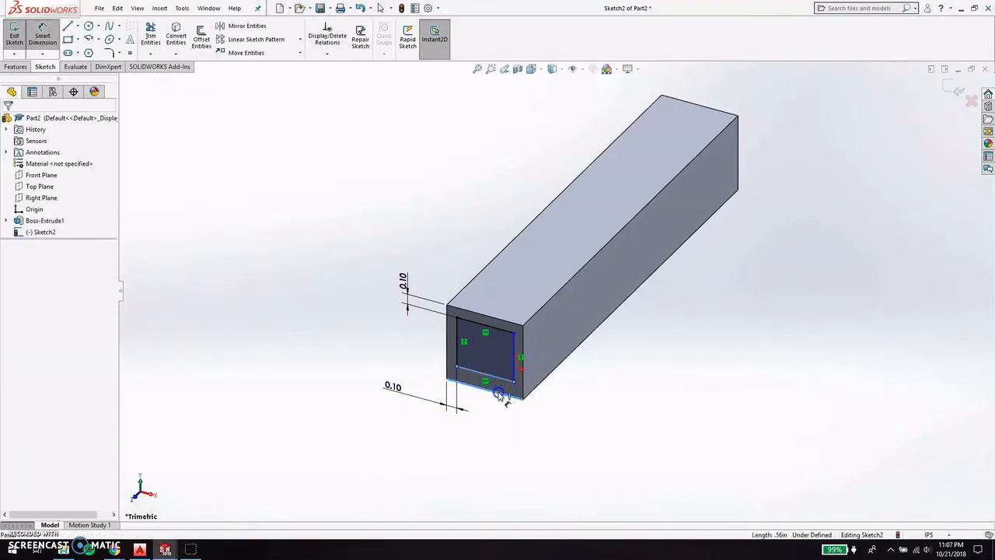
click(550, 459)
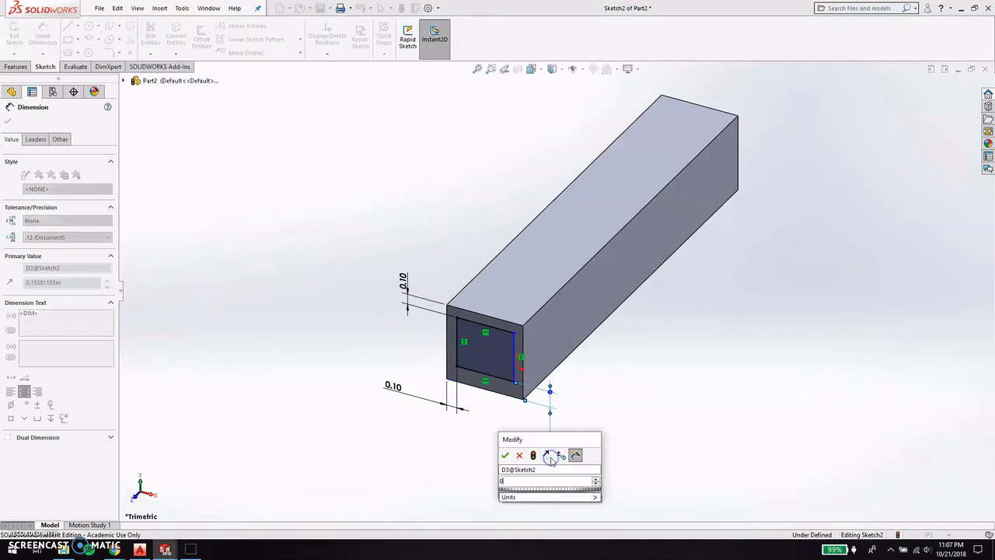
text(0.1)
key(Return)
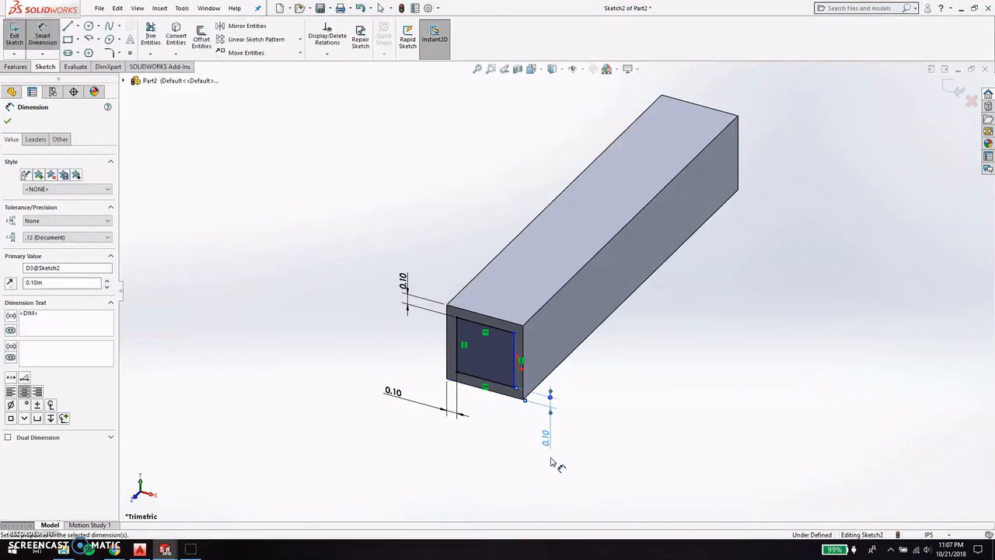
click(514, 377)
click(524, 374)
click(580, 311)
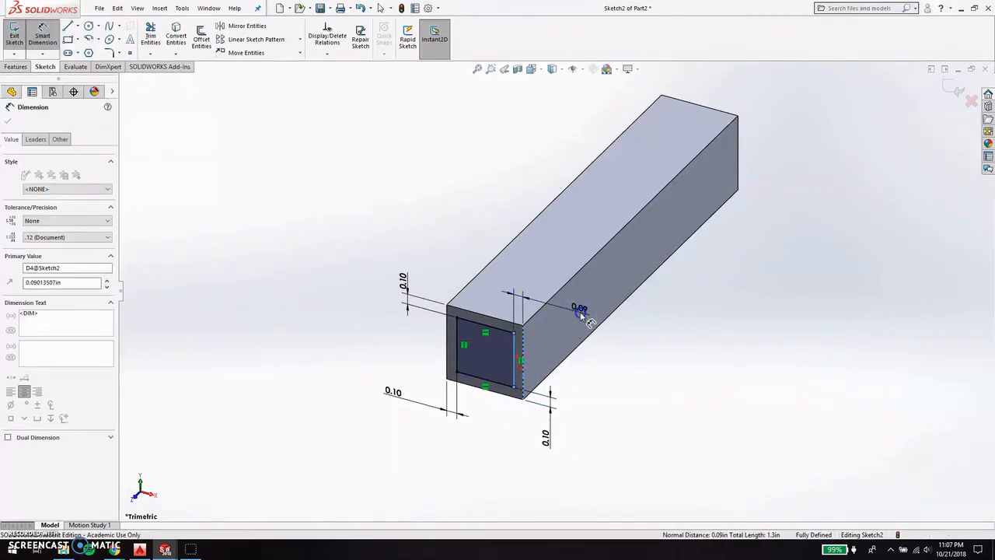
text(0.1)
key(Return)
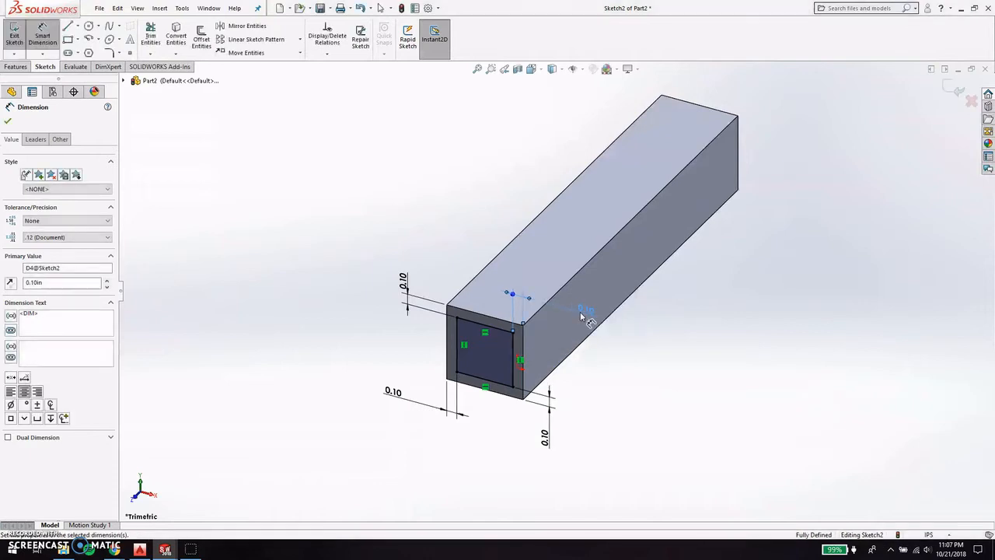
key(Escape)
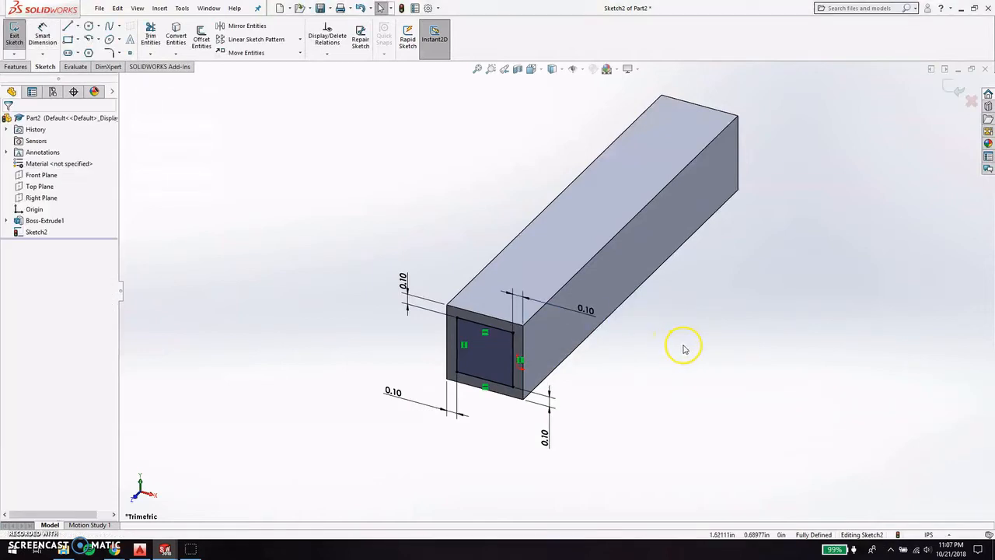
Finish the inner rectangle sketch and cut-extrude it blind 4 in through the bar to hollow the tube.
click(957, 91)
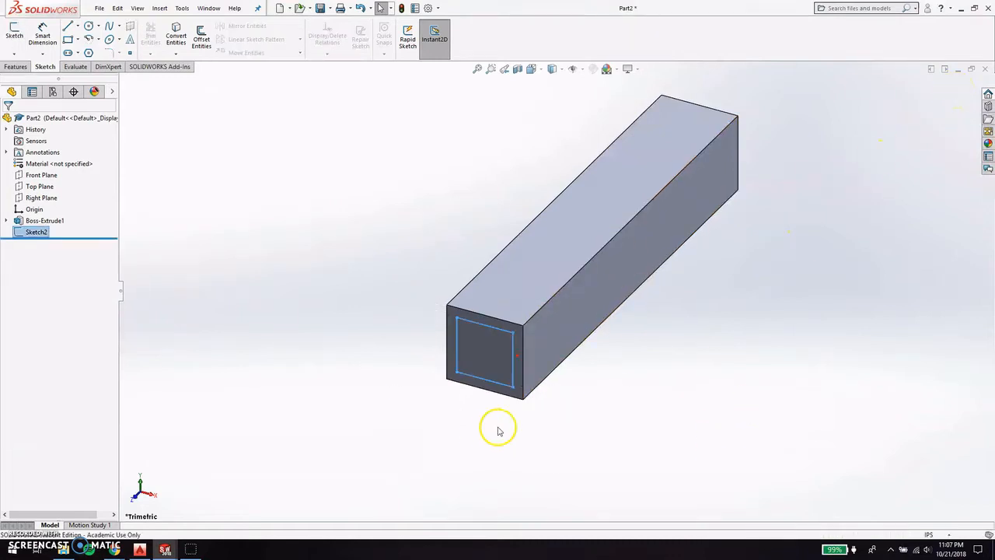
click(15, 69)
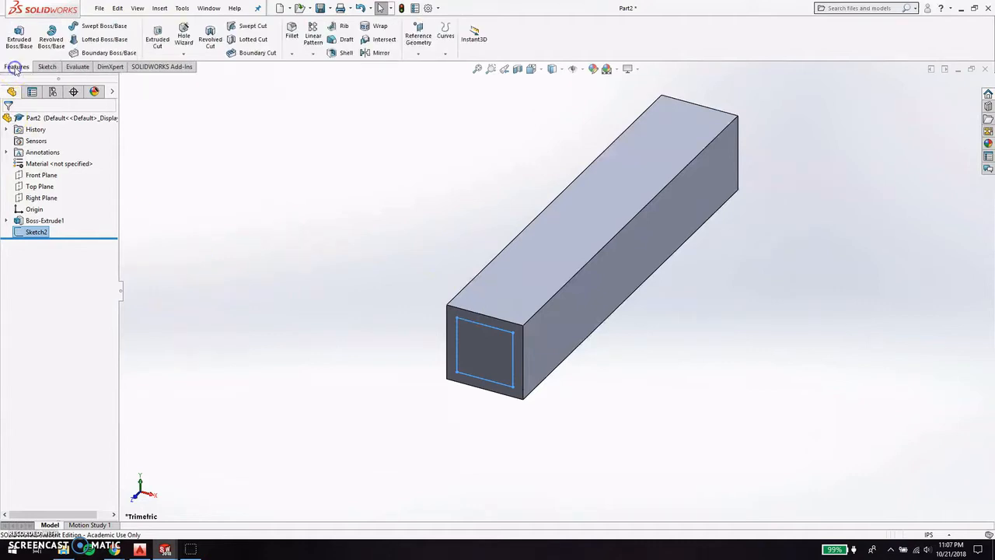
click(157, 42)
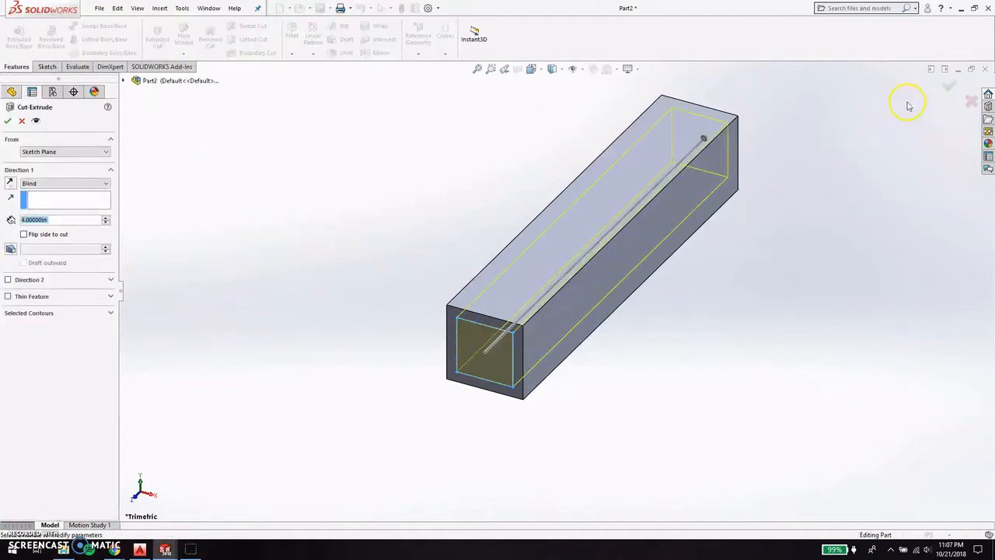
click(946, 89)
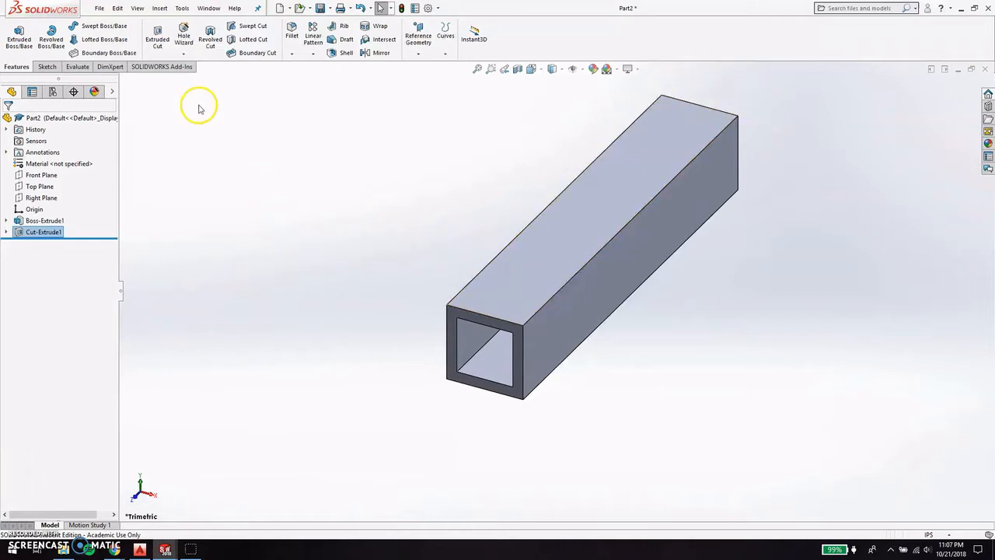
Save the part as 0.75x0.75x0.1x4 in the Solidworks Tutorial Bridge folder.
click(99, 9)
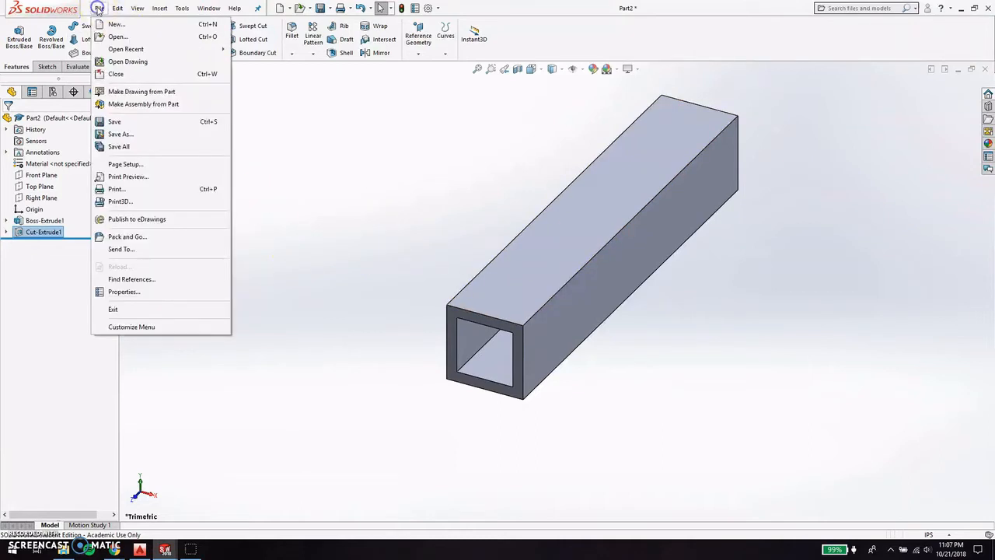
click(151, 137)
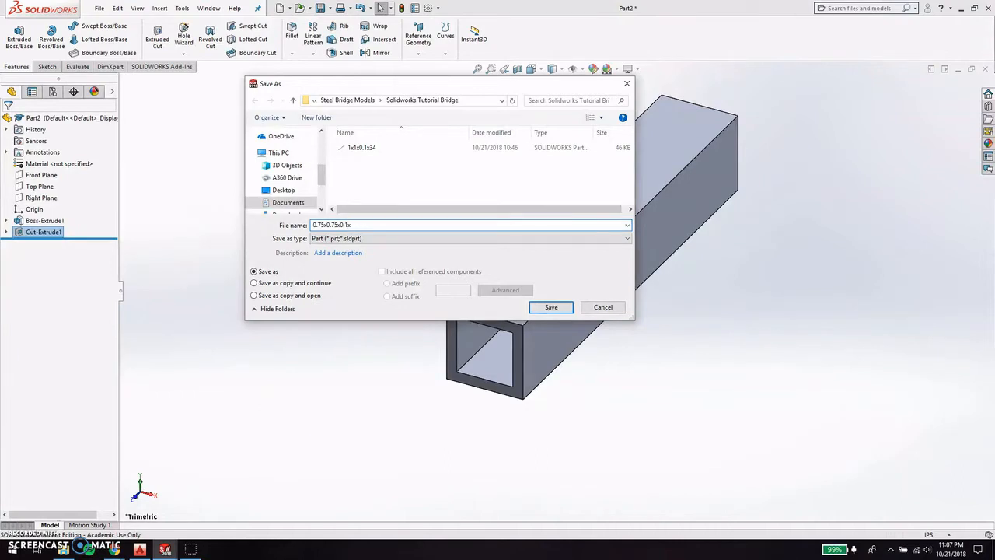
click(551, 308)
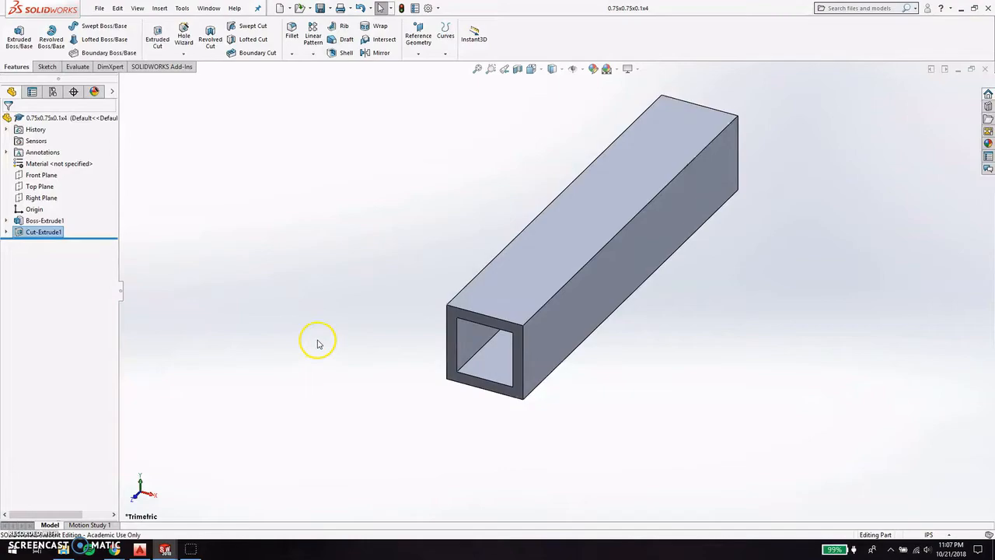
Switch to the AutoCAD bridge outline and examine the two edge lines of the left diagonal member.
click(139, 548)
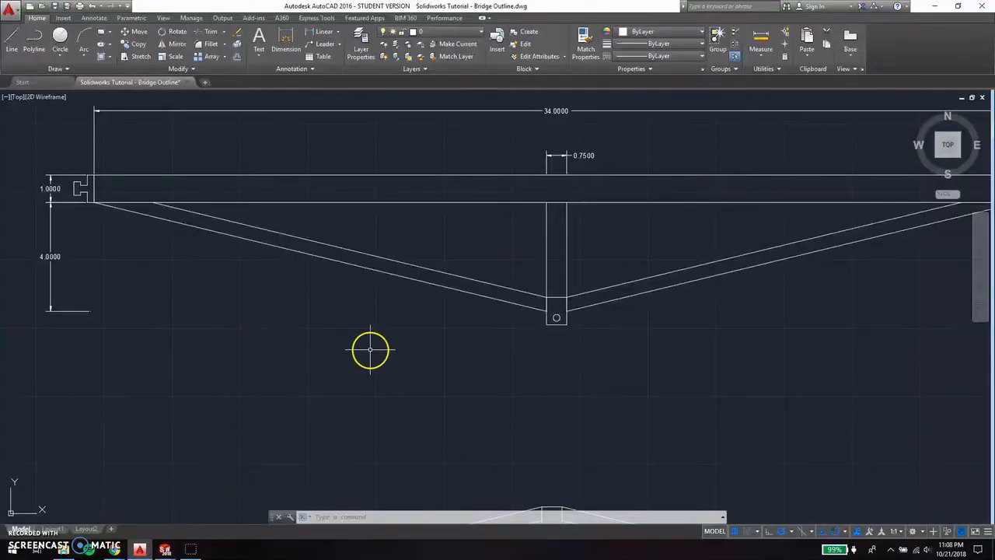
click(331, 247)
click(329, 258)
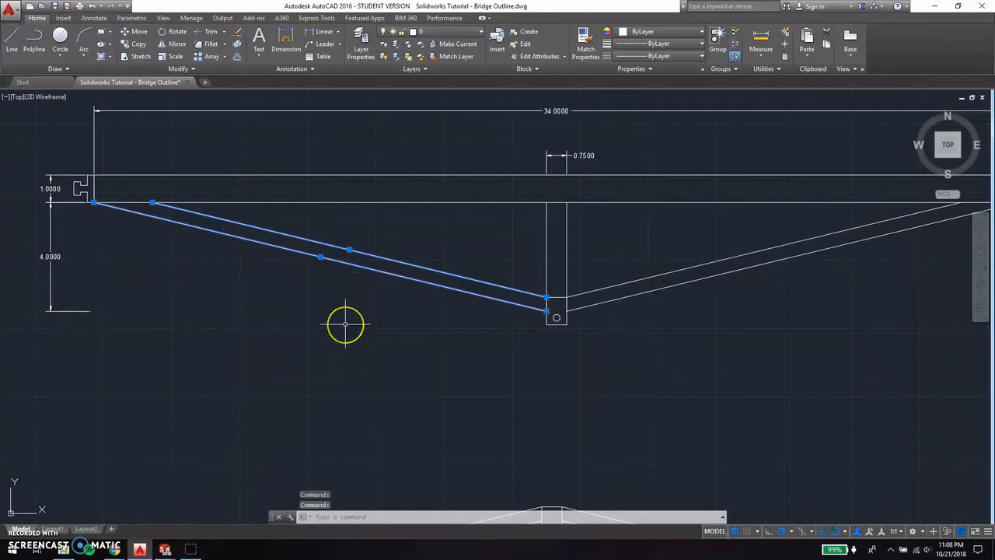
key(Escape)
click(381, 288)
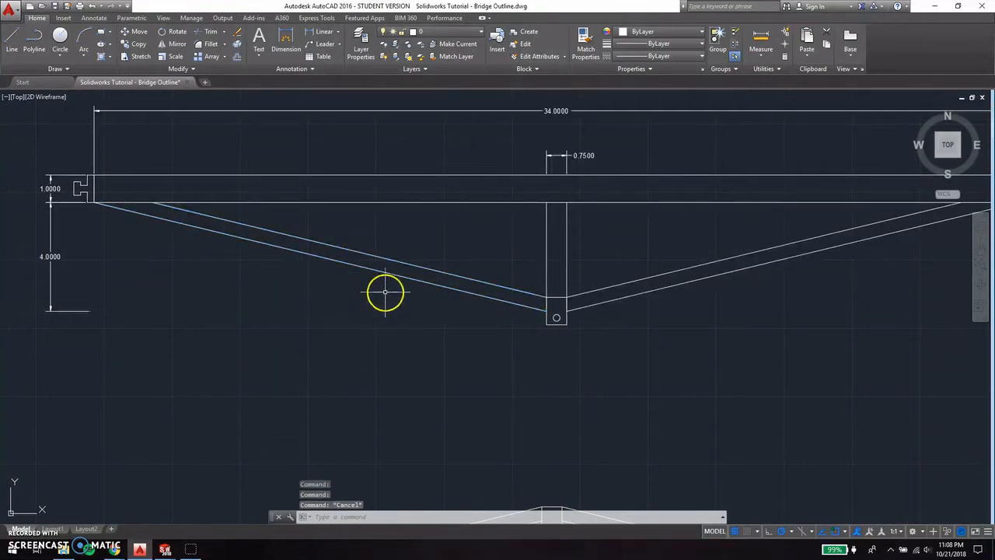
key(Escape)
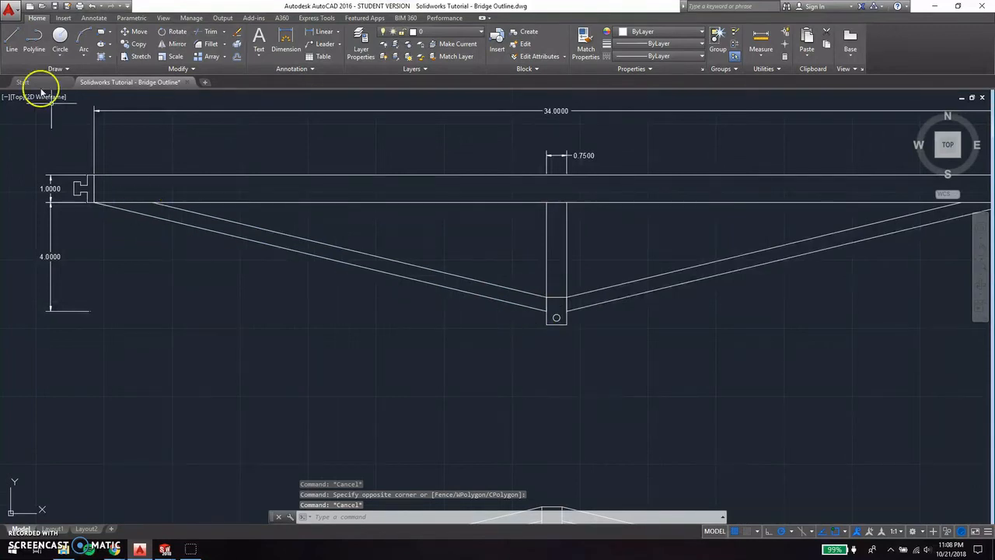
click(287, 40)
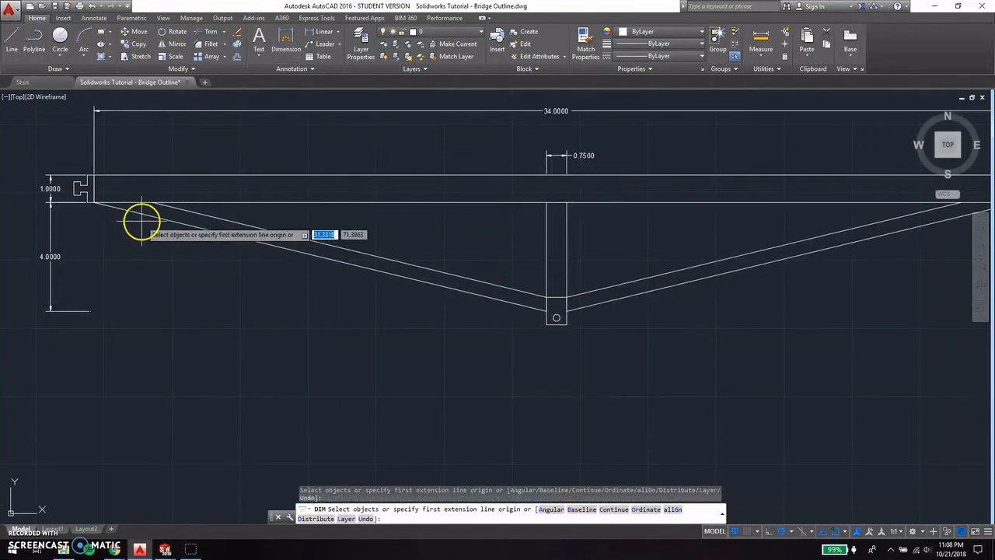
scroll(148, 217, up, 2)
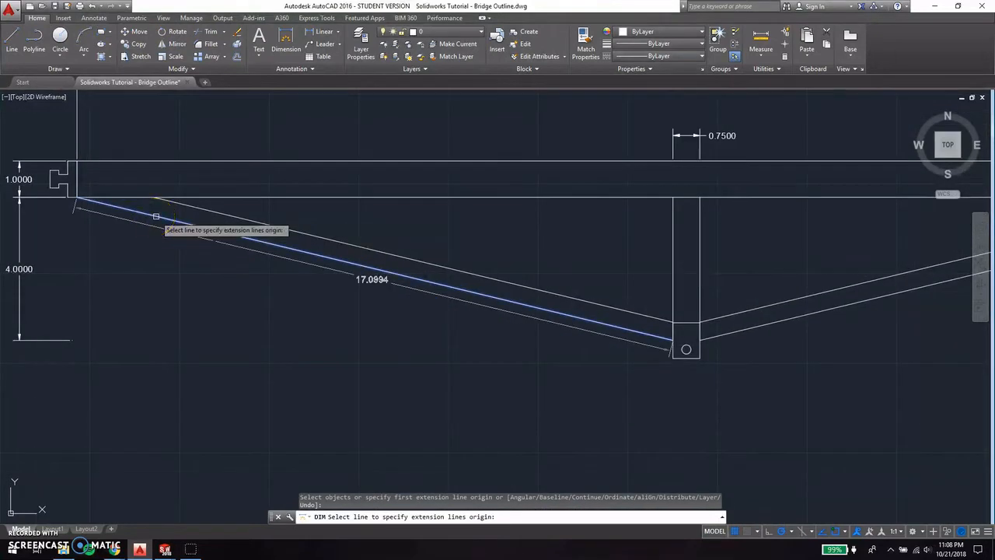
key(Escape)
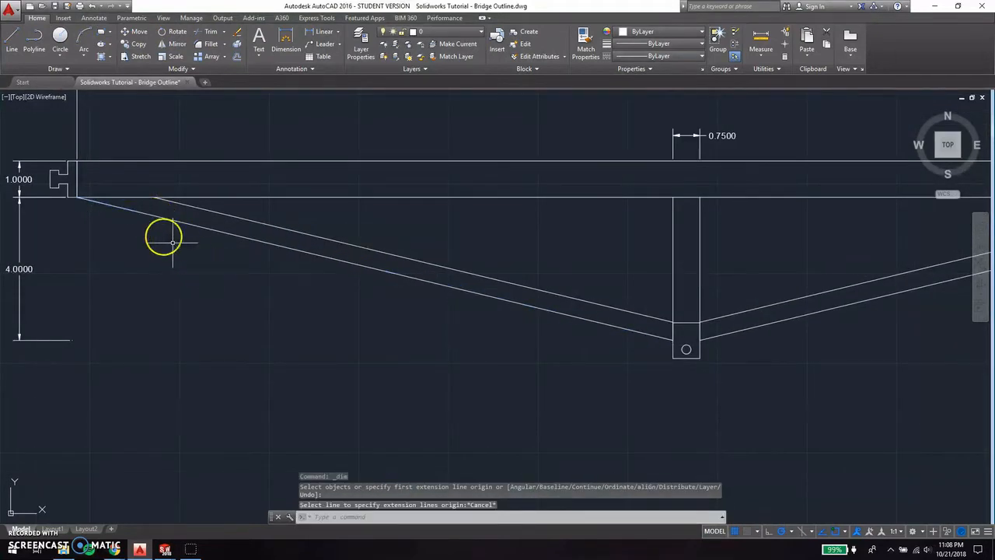
scroll(349, 290, down, 1)
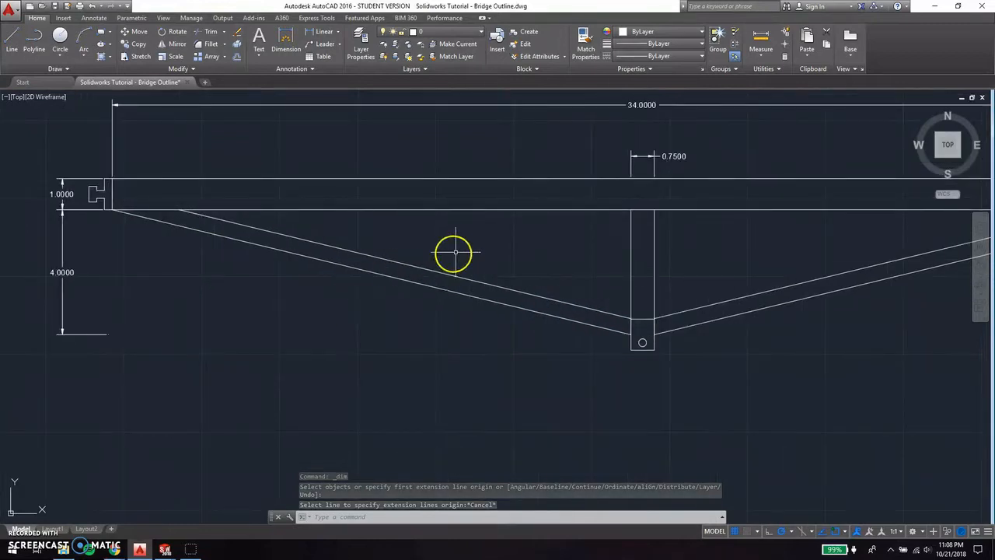
middle_drag(469, 242, 461, 267)
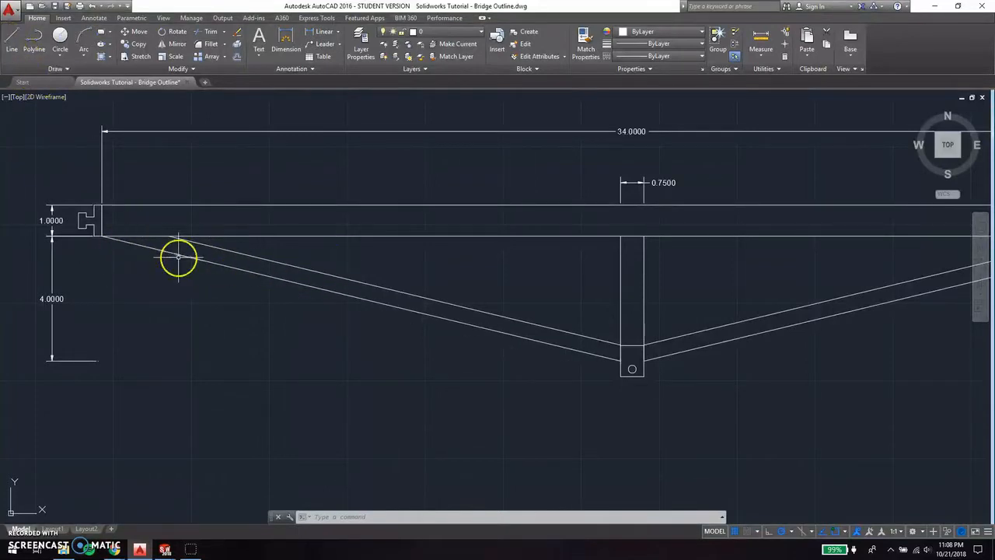
Measure the left diagonal's horizontal run and vertical drop to the vertical tube with temporary lines.
click(213, 262)
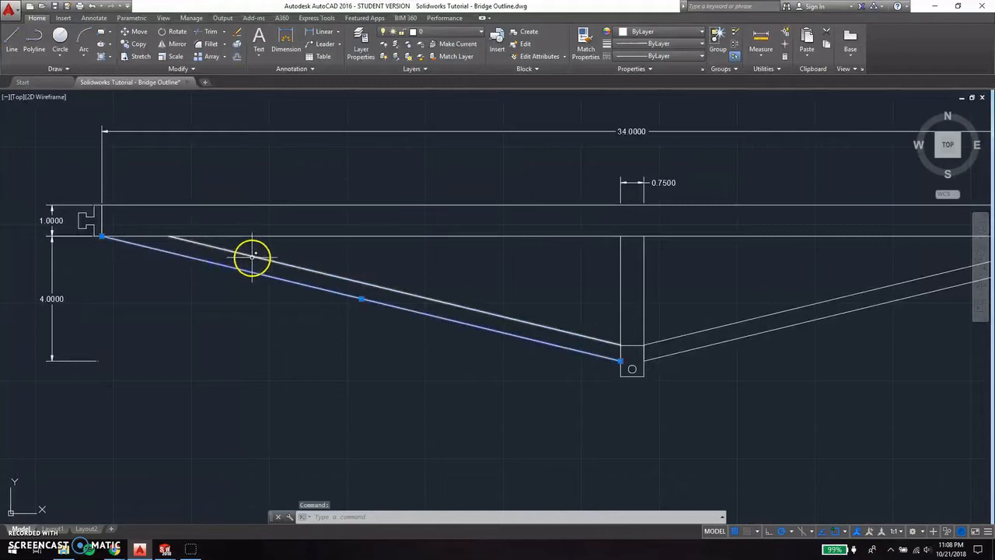
key(Escape)
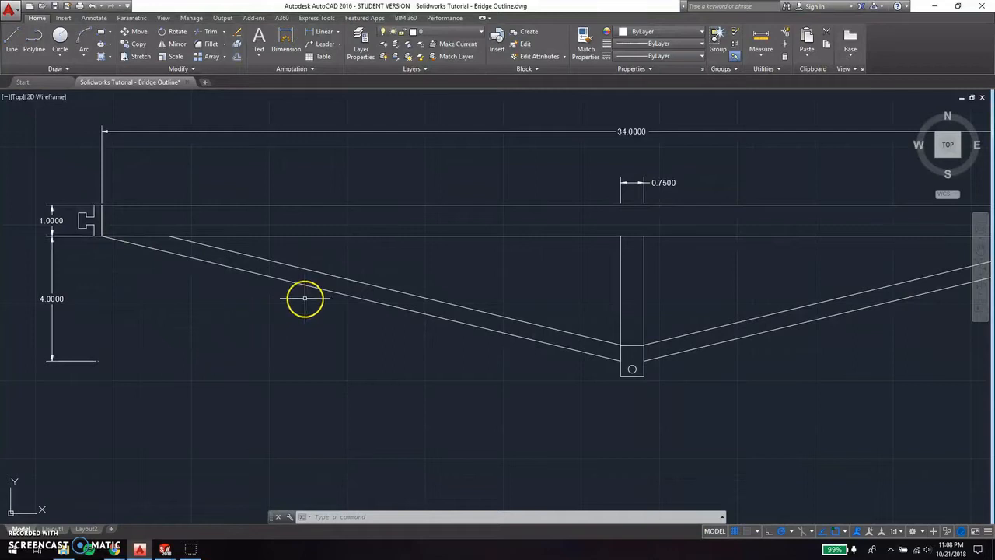
click(334, 292)
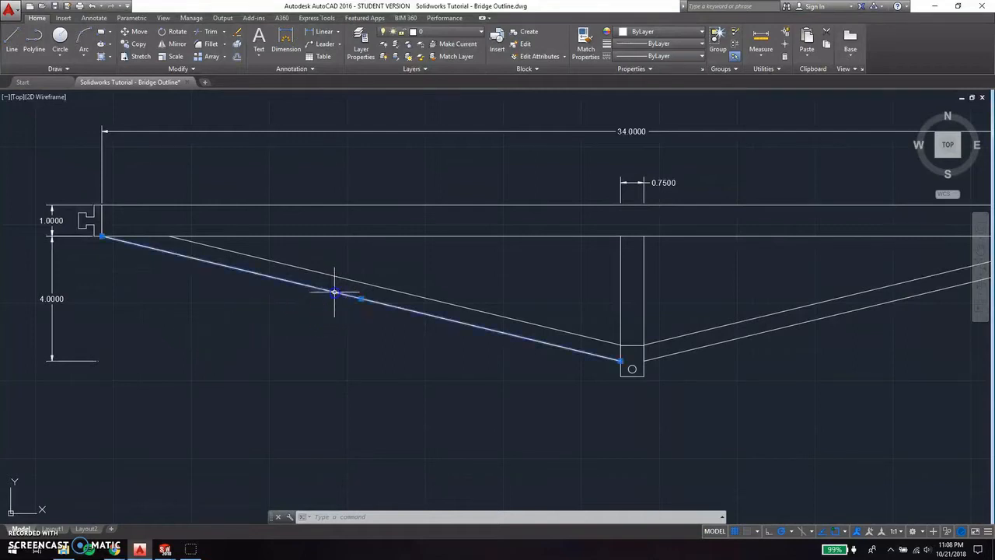
click(295, 338)
click(12, 42)
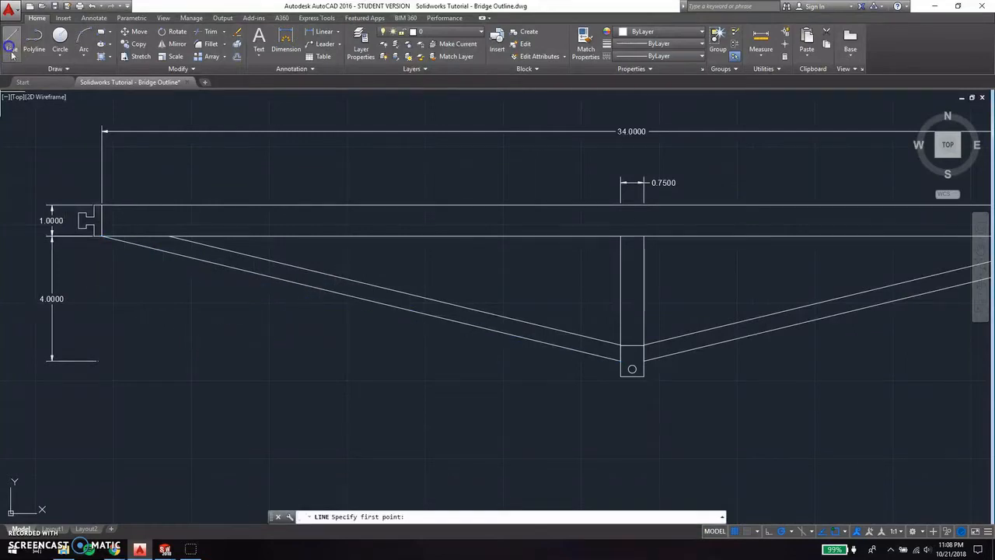
click(101, 234)
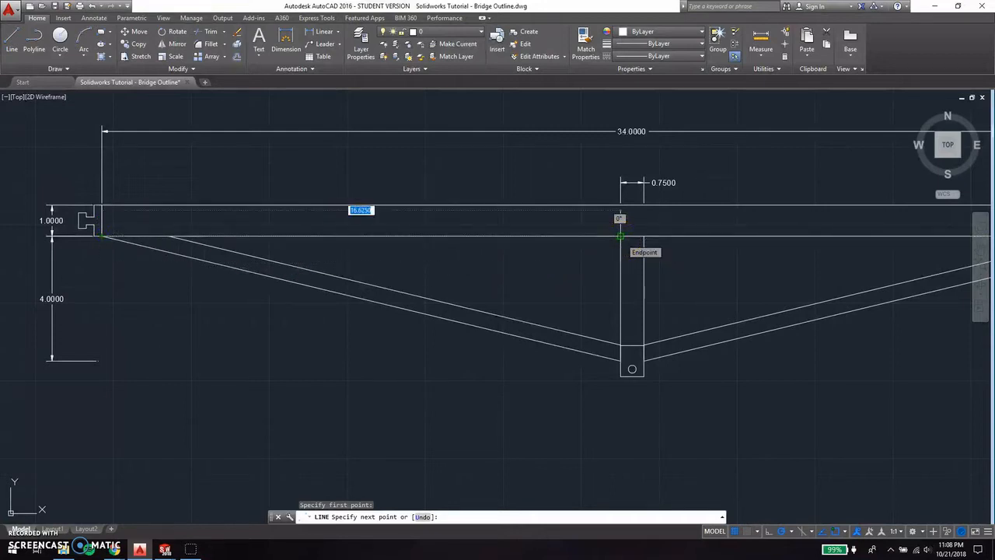
key(Escape)
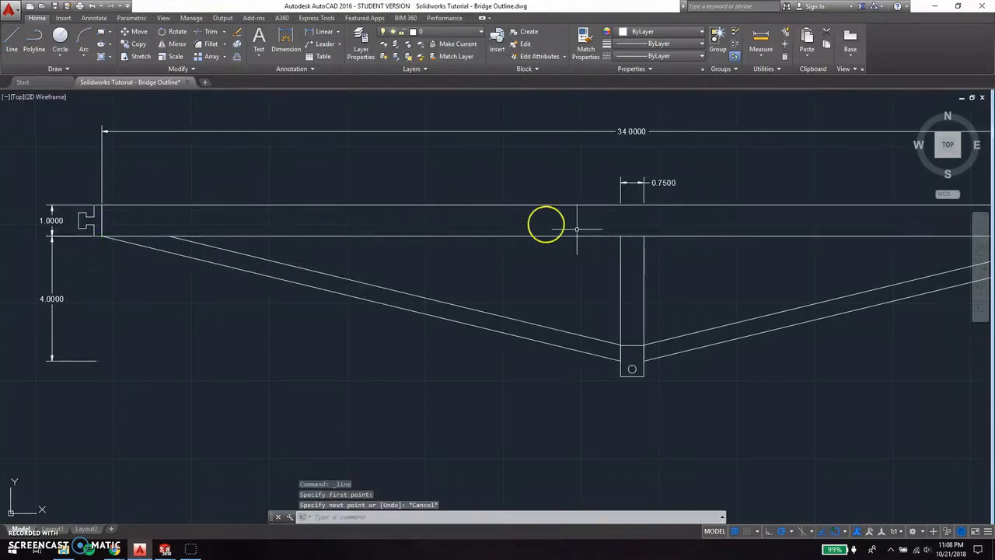
click(12, 37)
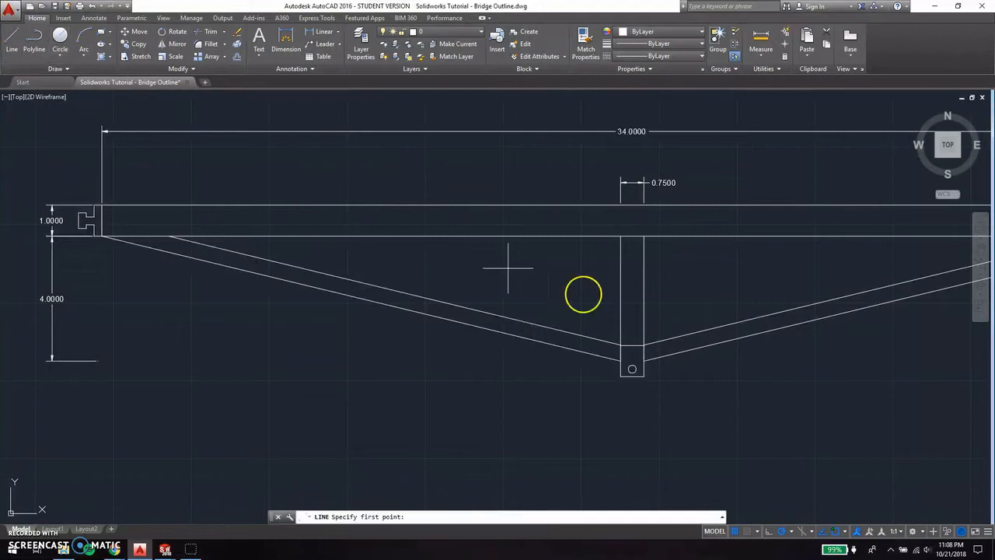
click(620, 238)
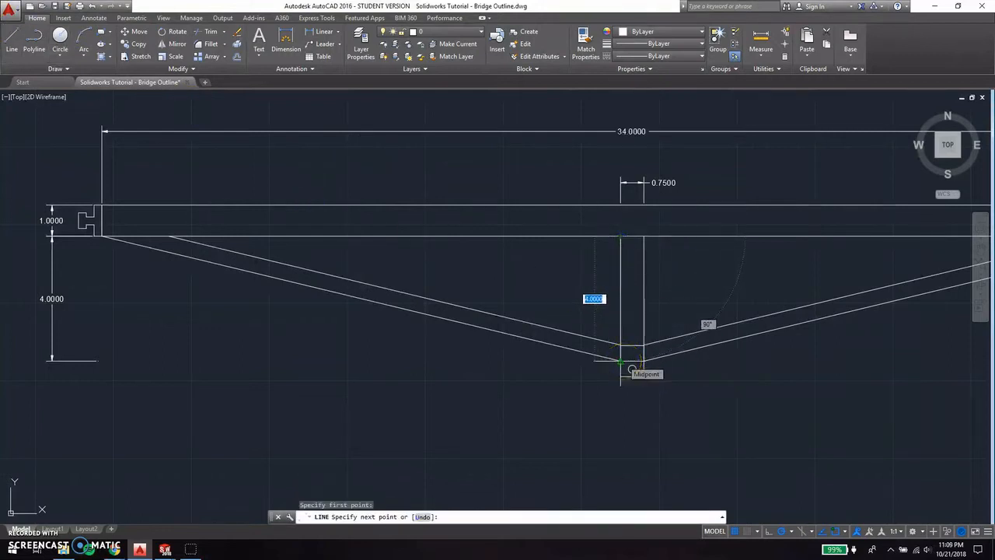
key(Escape)
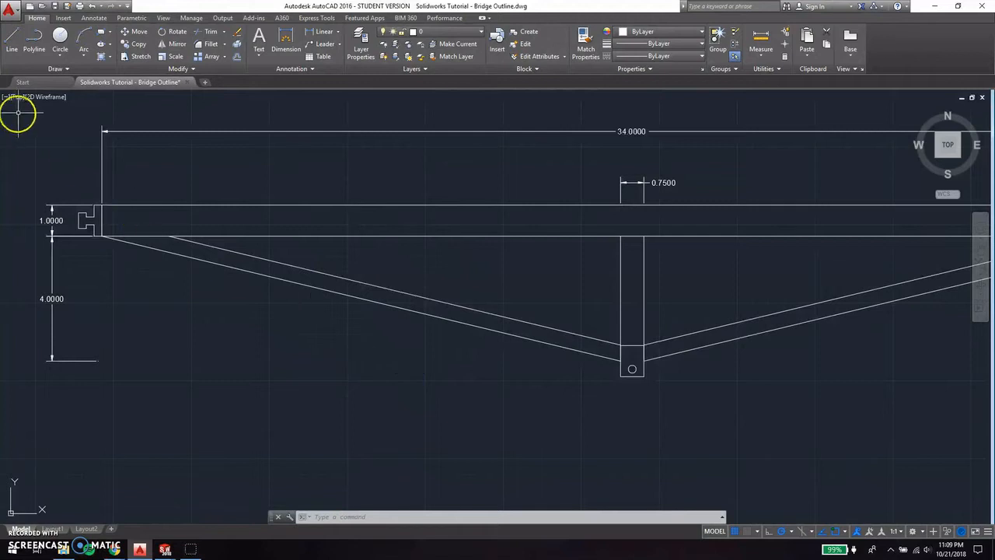
Add a horizontal linear dimension from the top tube's lower left corner to the vertical tube's left edge, placed above the top tube.
click(286, 40)
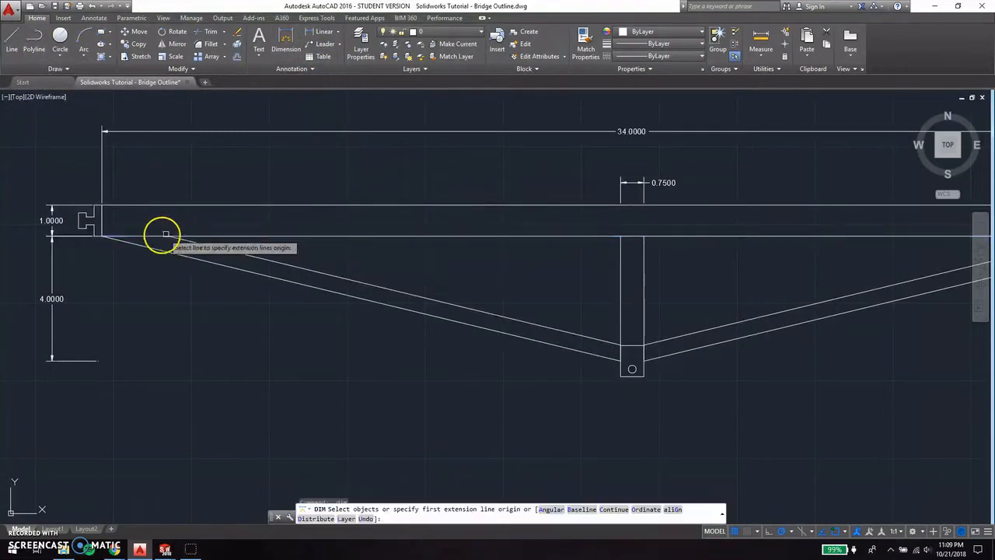
key(Escape)
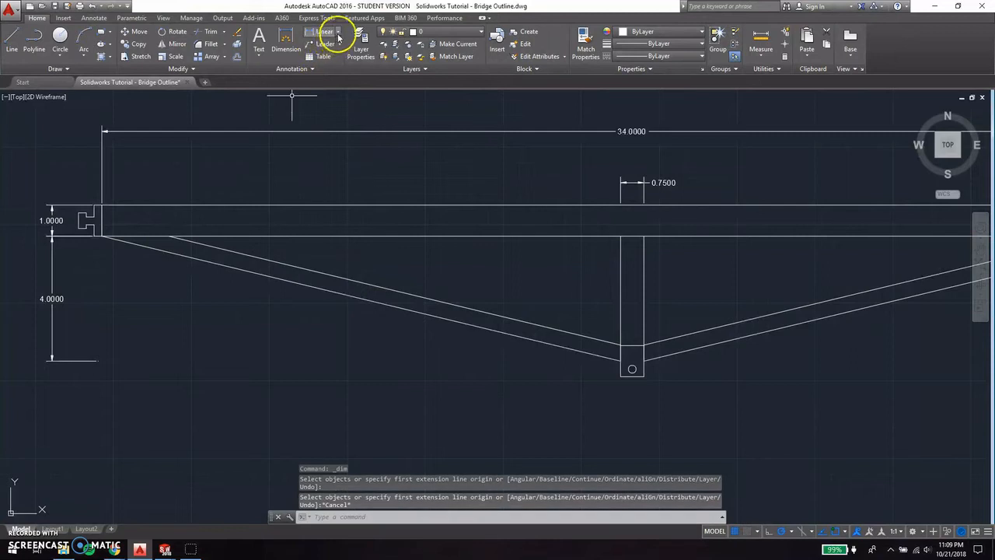
click(324, 35)
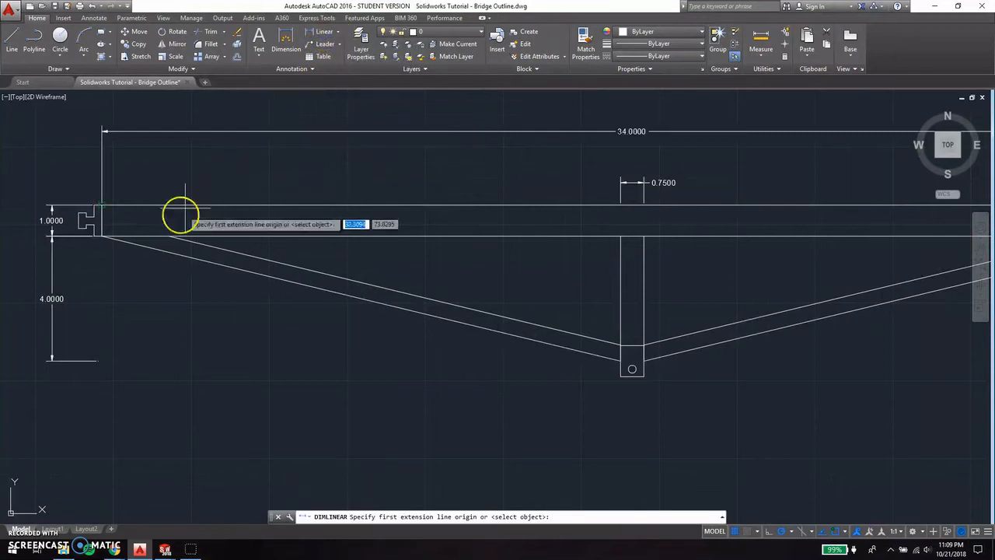
click(101, 235)
click(619, 235)
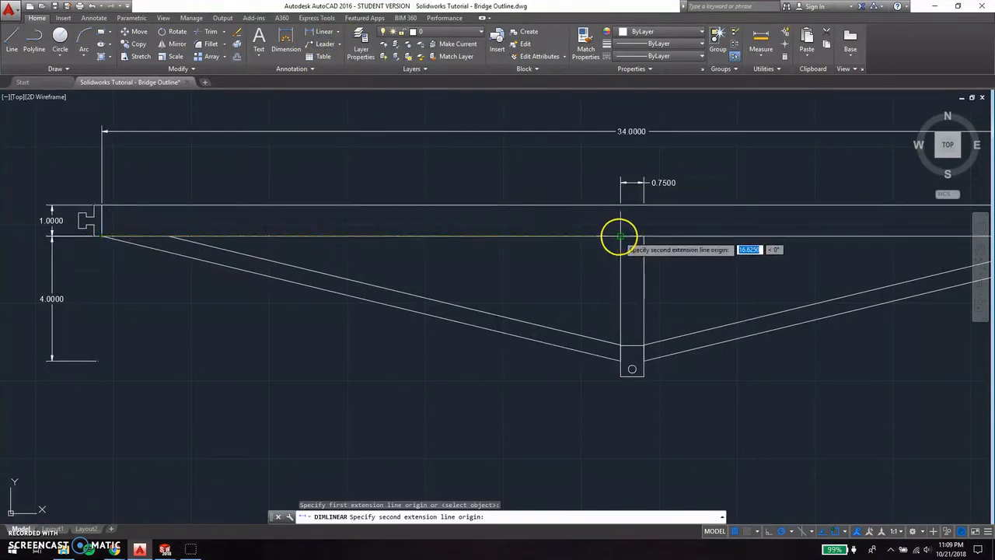
click(416, 187)
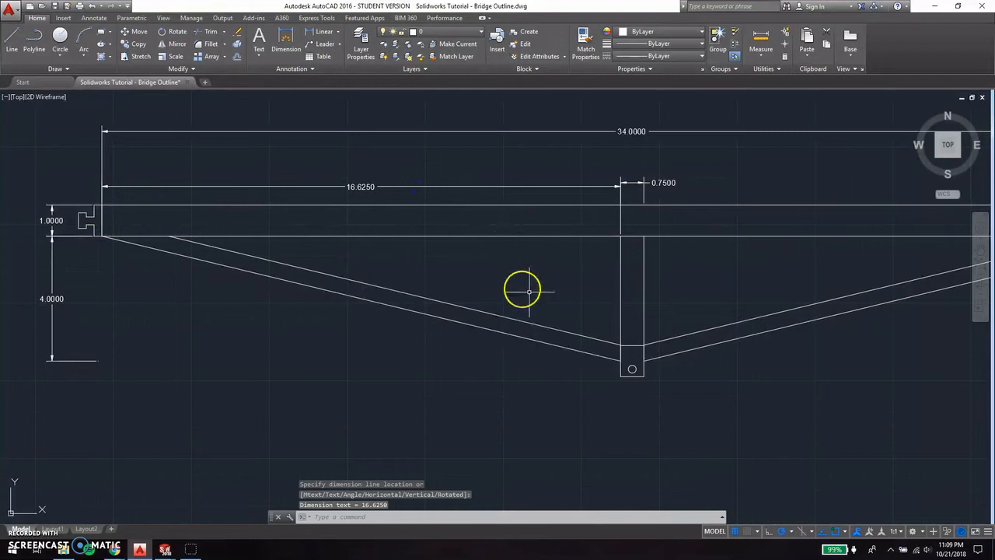
key(Escape)
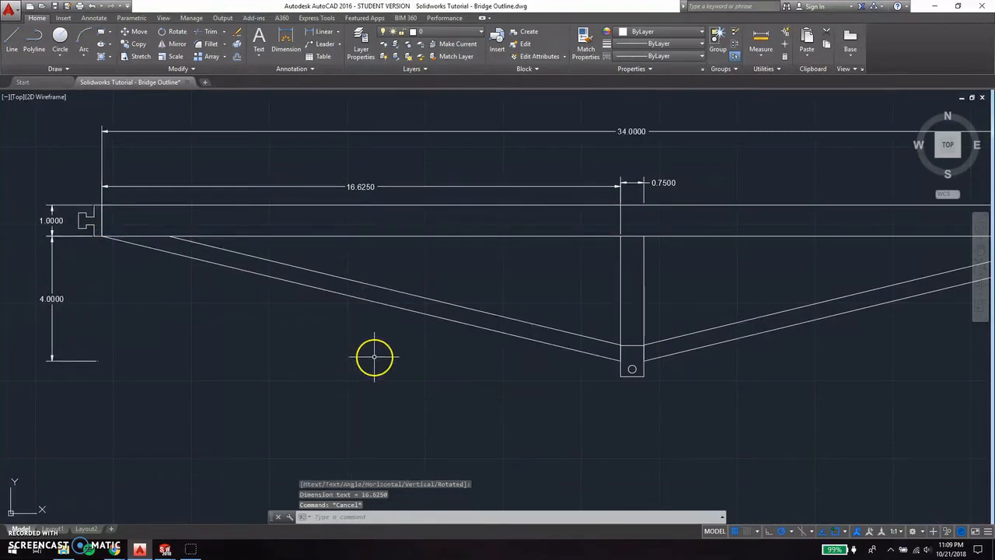
Switch to the 1x1x0.1x34 part in SOLIDWORKS and restore its document window from maximized size.
mouse_move(167, 549)
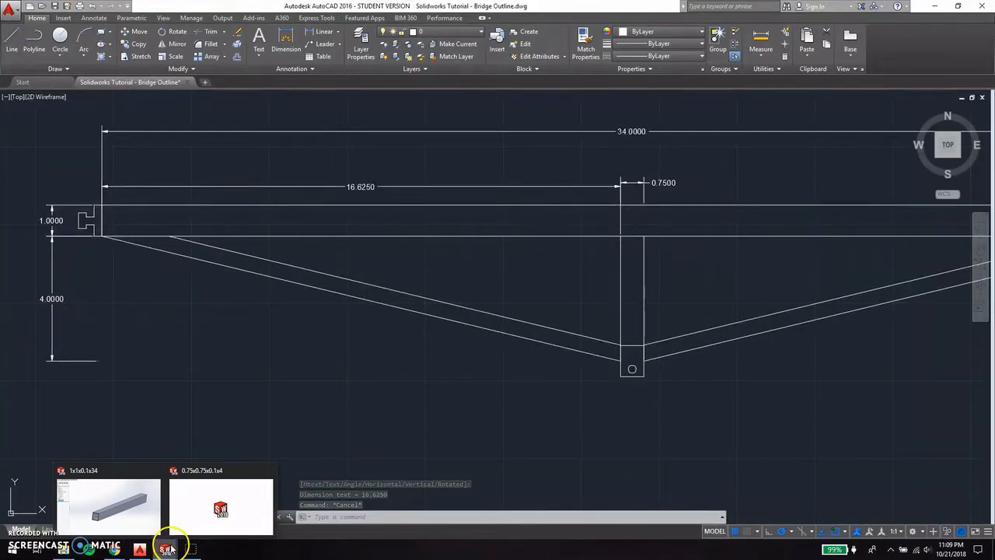
mouse_move(141, 510)
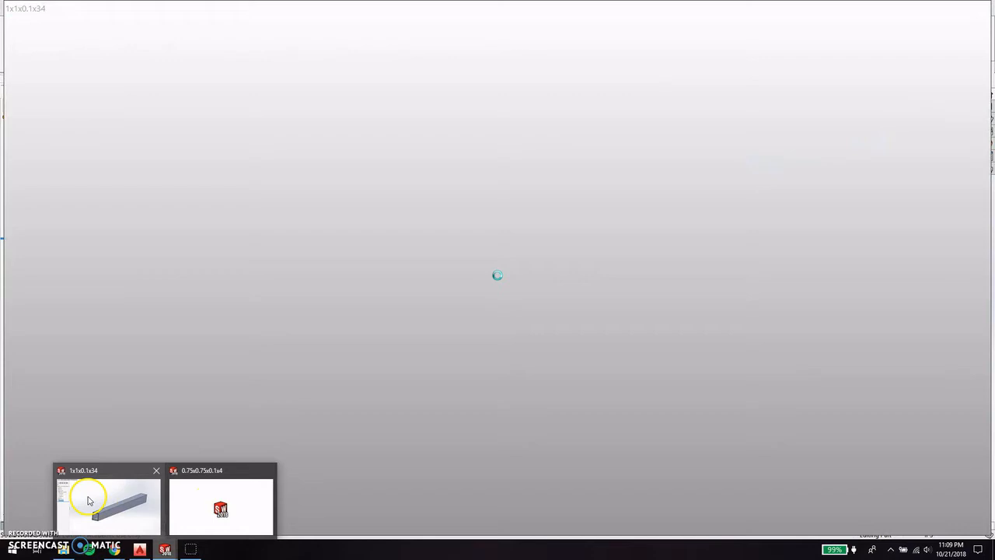
click(133, 507)
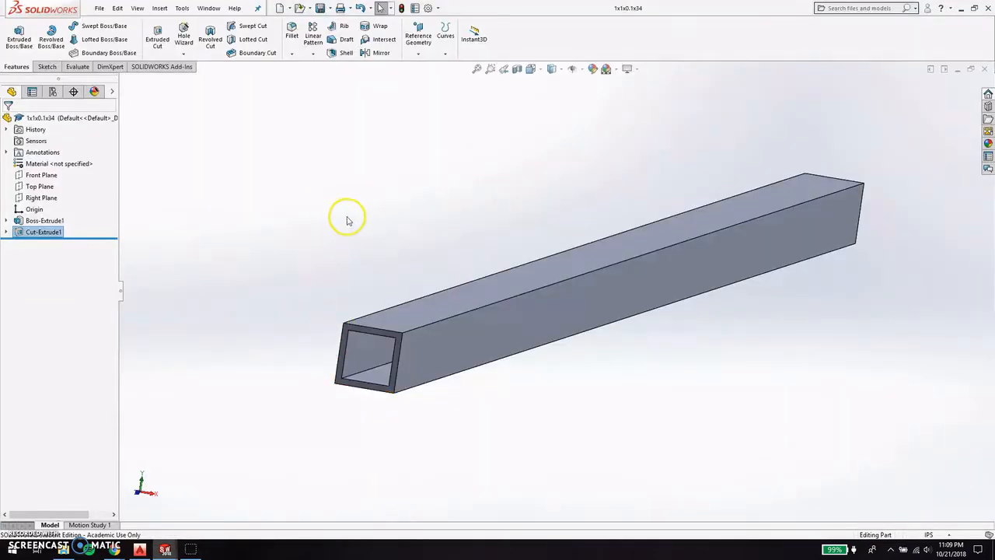
click(971, 71)
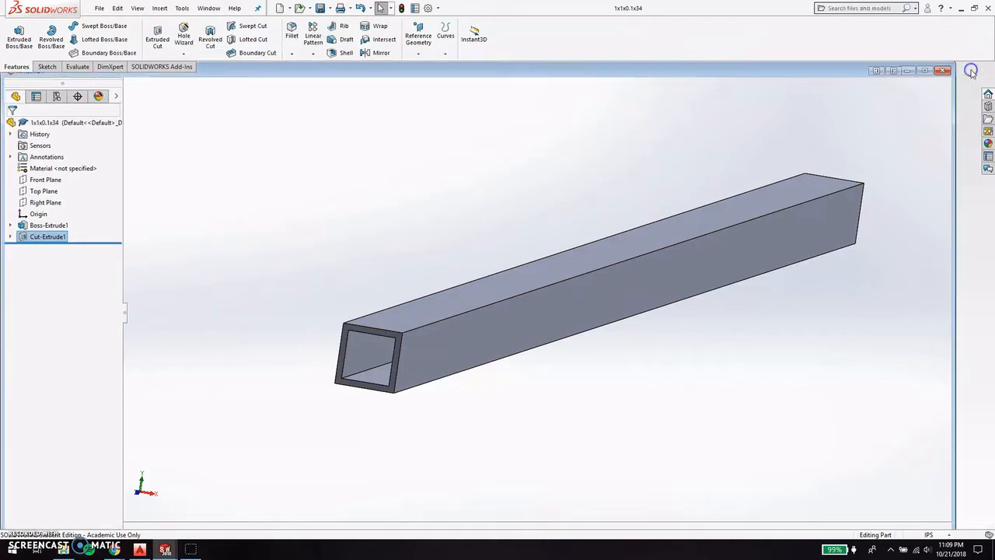
Maximize the 1x1x0.1x34 document window again and create a new part document.
drag(821, 73, 840, 233)
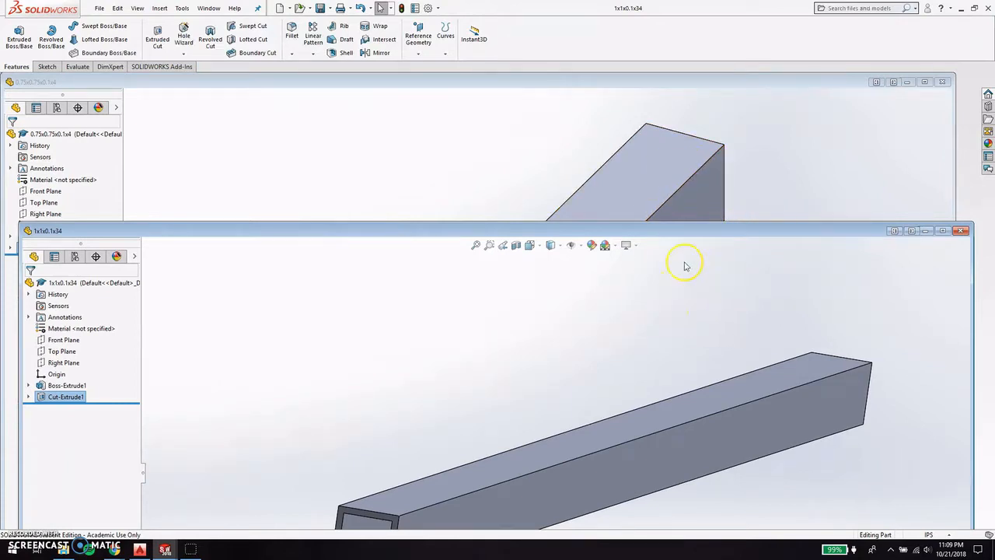
click(943, 232)
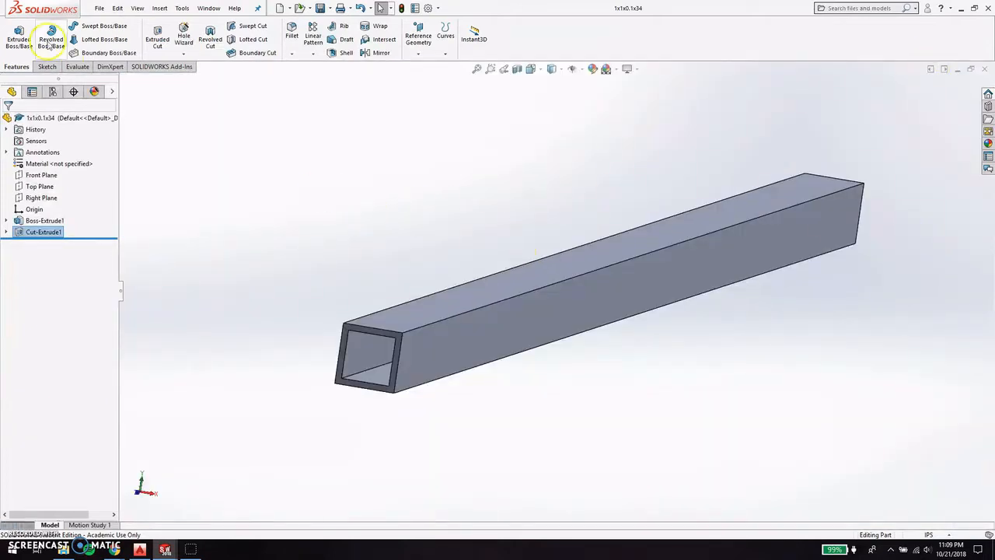
click(99, 8)
click(113, 24)
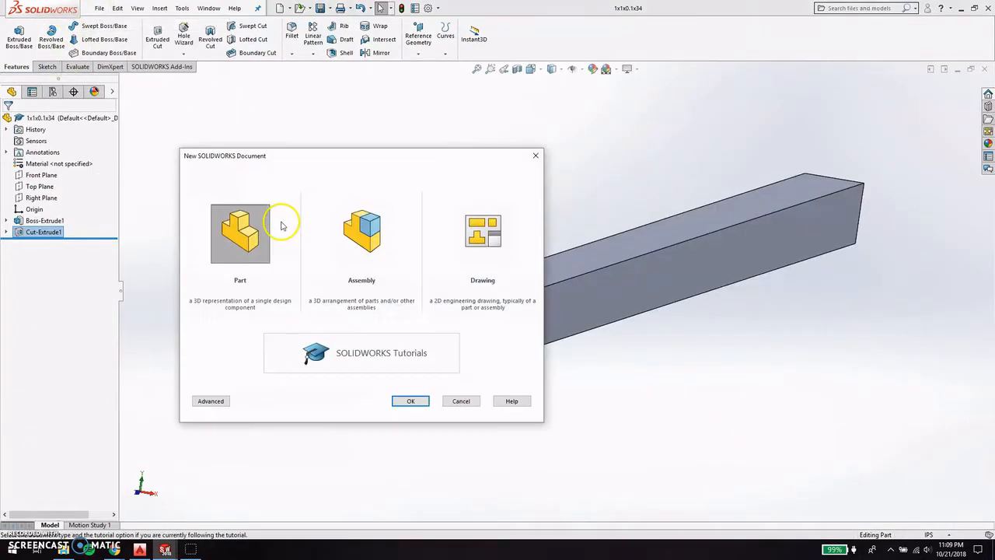
click(250, 225)
click(410, 401)
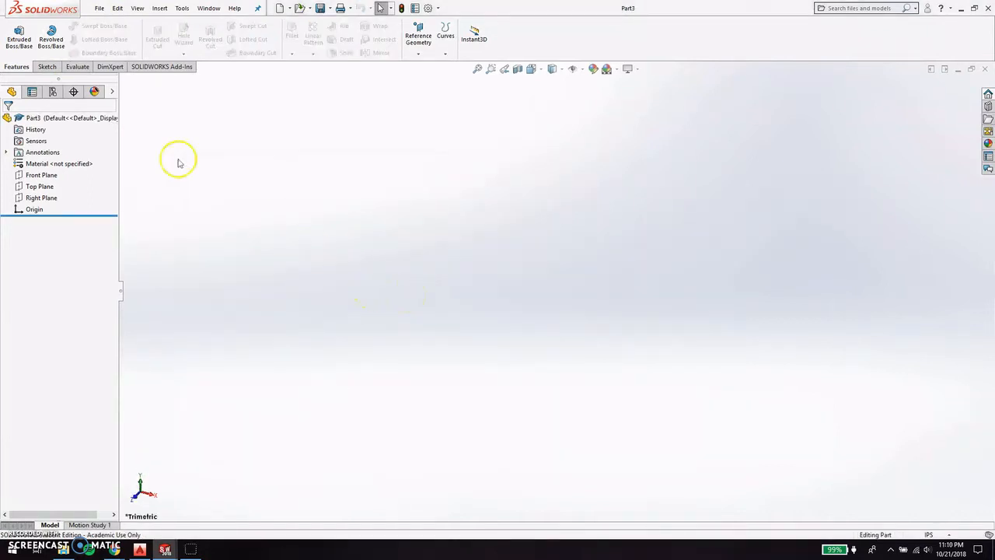
Sketch a horizontal line about 1.73 in long from the origin on the Front Plane.
click(46, 66)
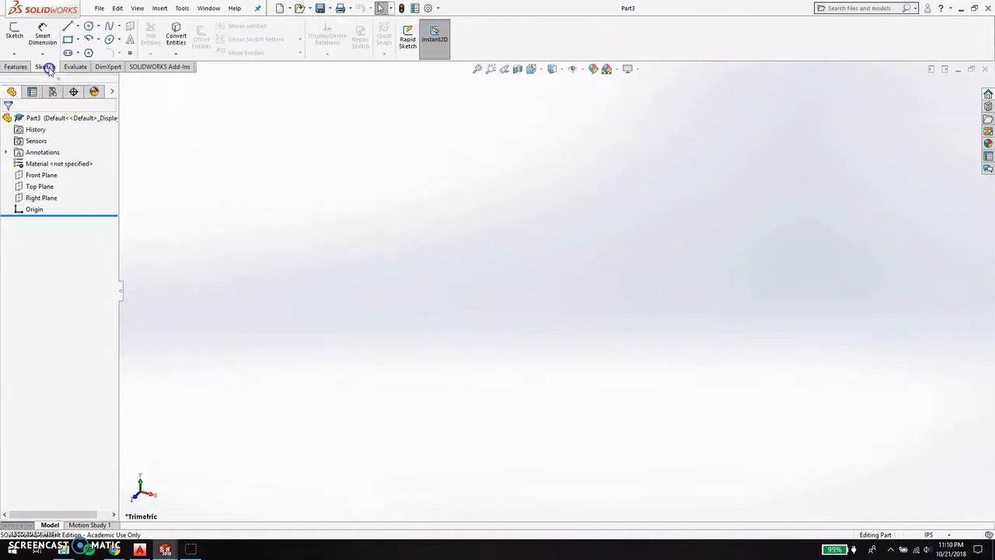
click(68, 29)
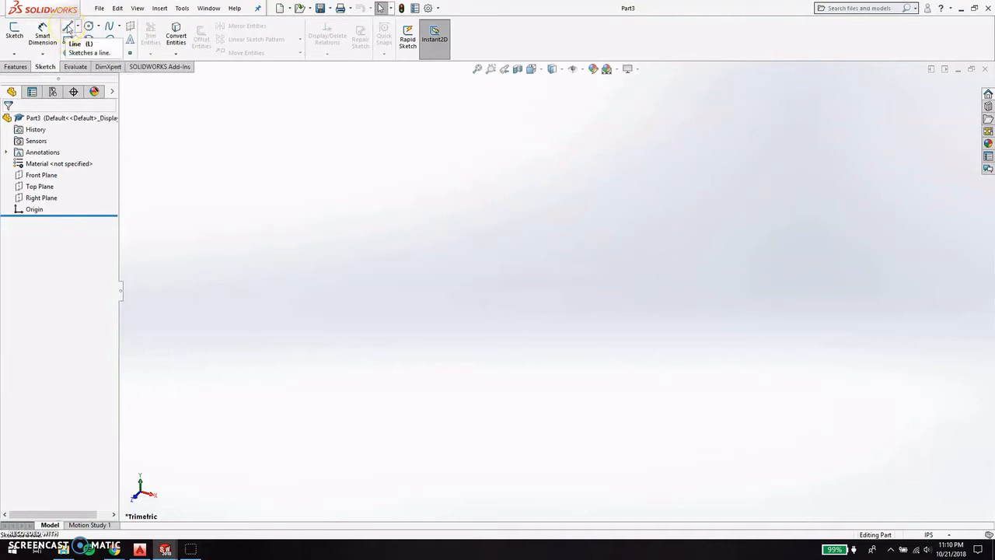
click(68, 29)
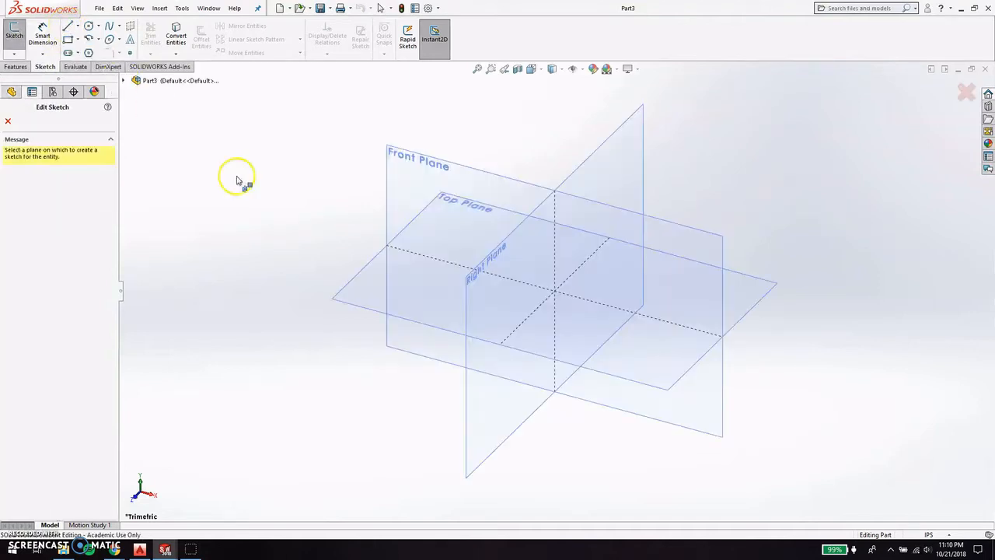
click(648, 223)
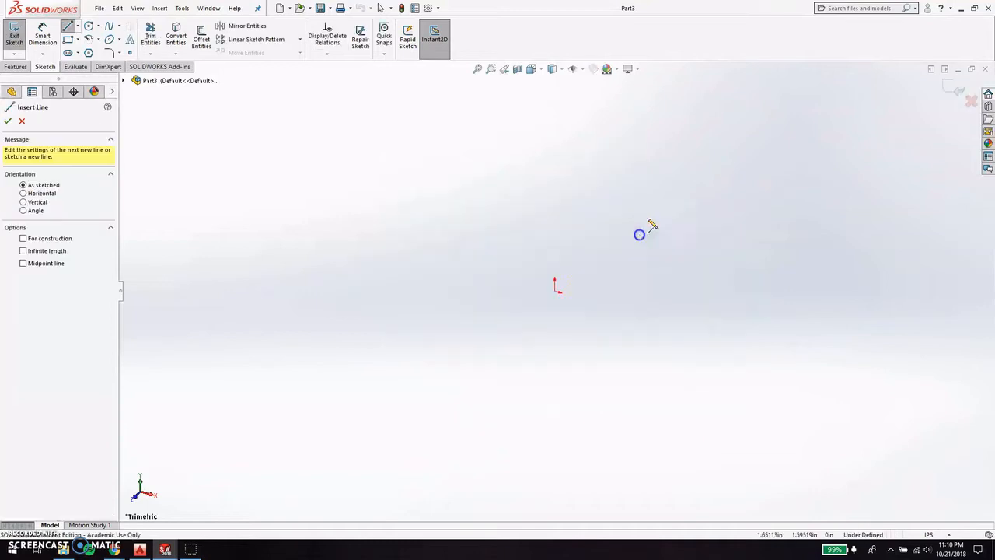
click(555, 292)
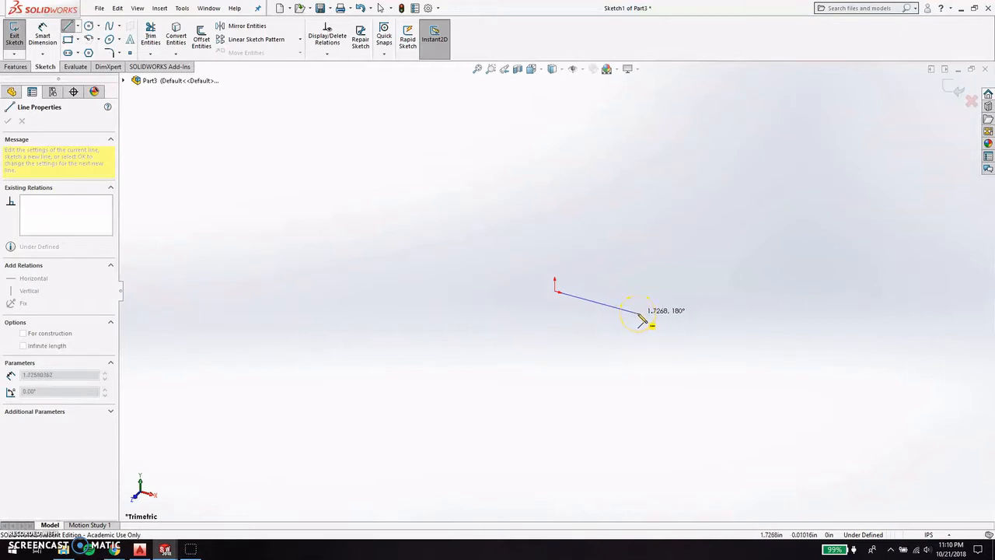
click(637, 313)
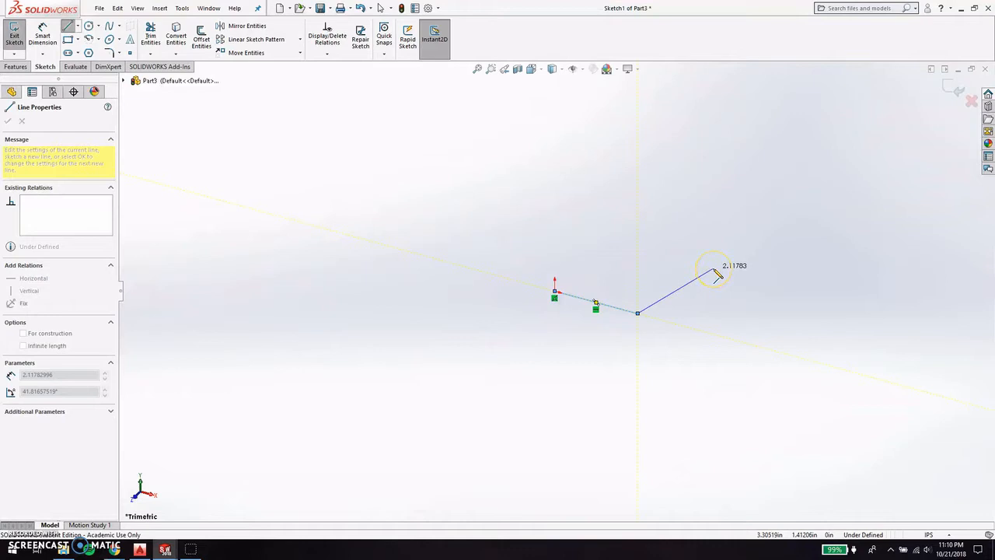
key(Escape)
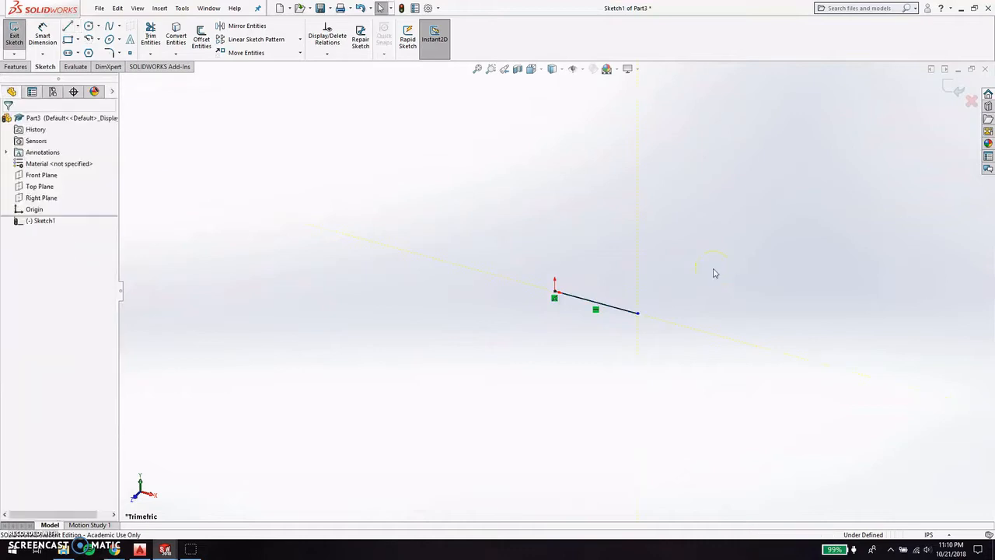
Set the horizontal line's length to 4 in.
click(622, 312)
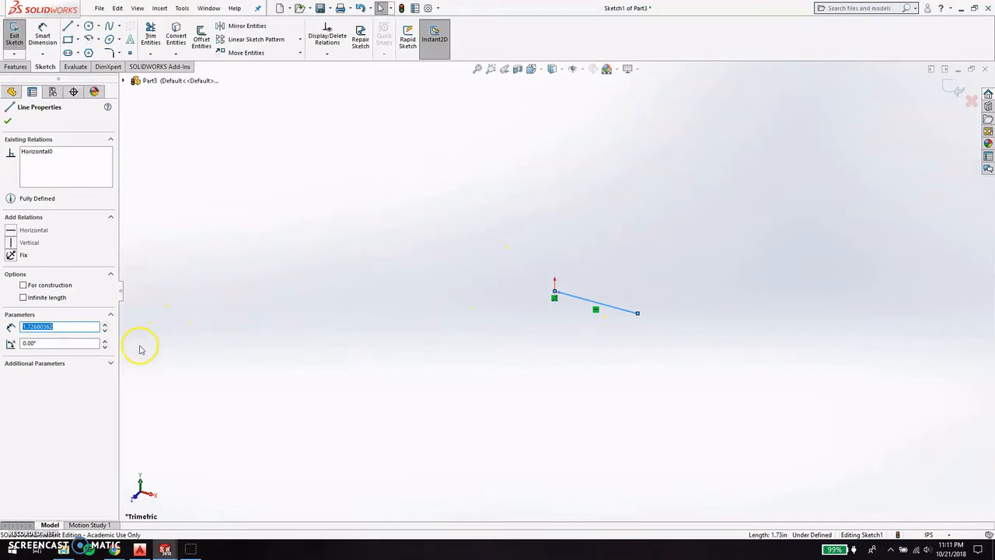
text(4)
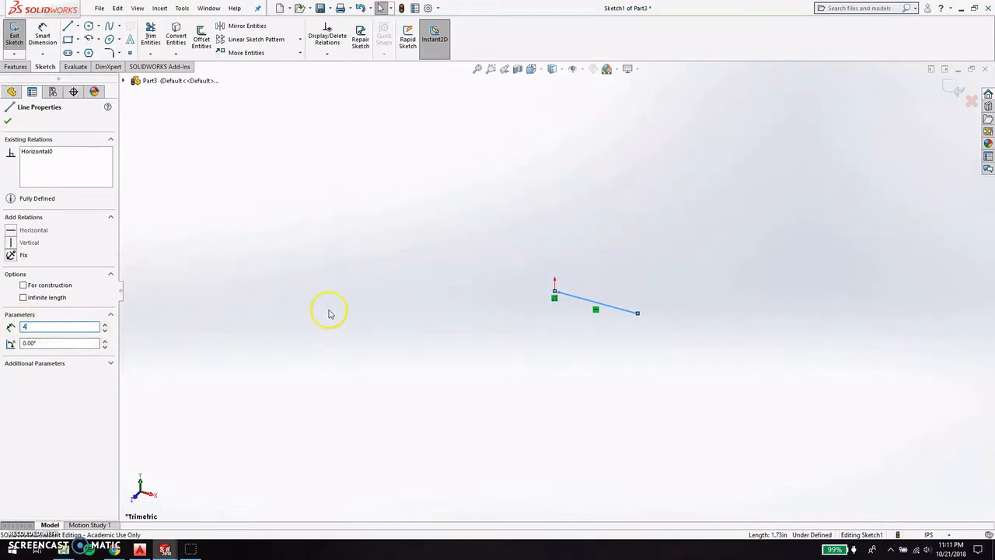
key(Return)
click(761, 228)
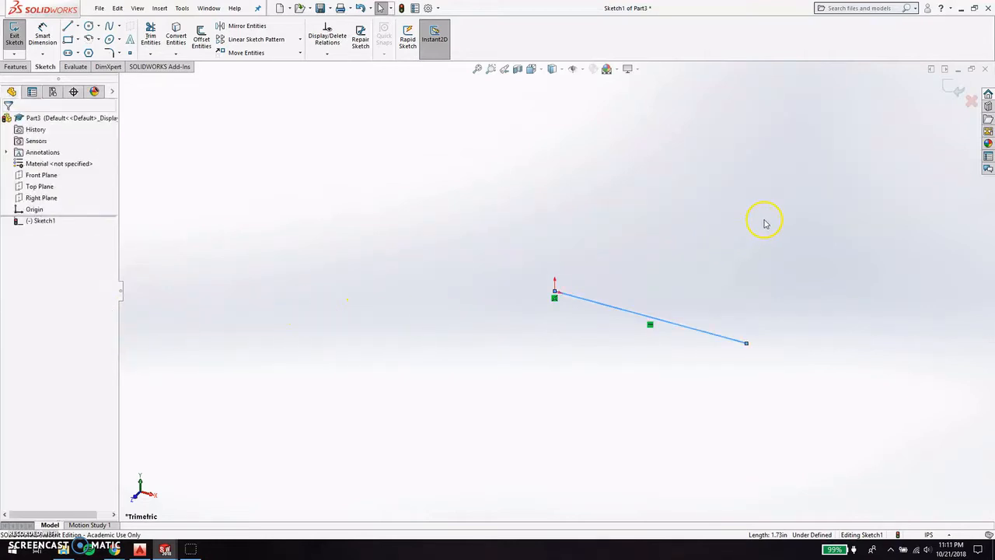
click(311, 180)
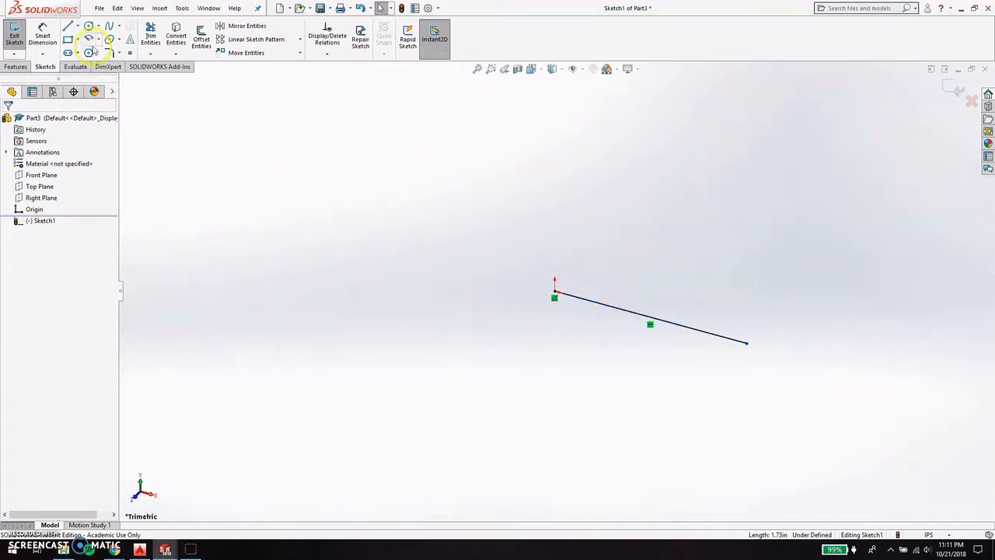
click(68, 26)
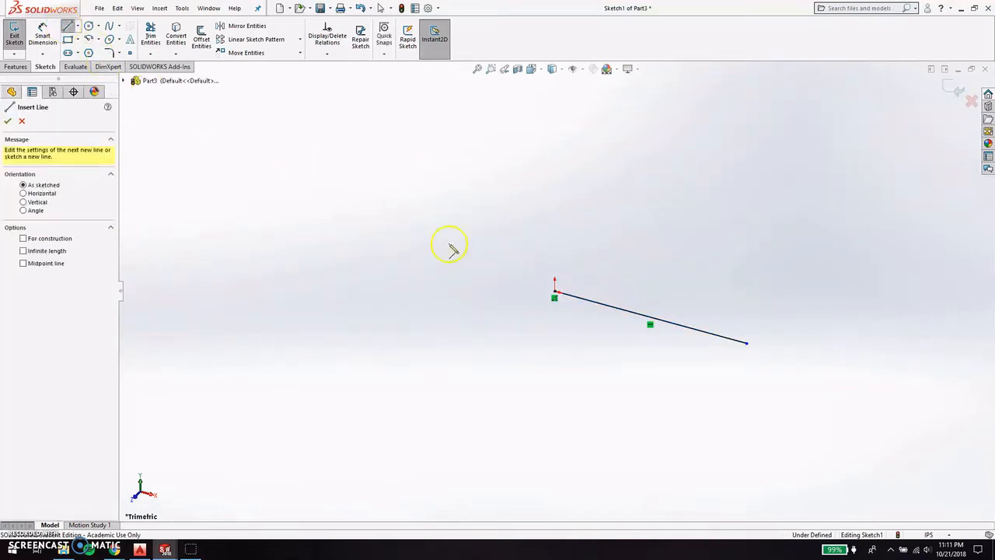
click(553, 293)
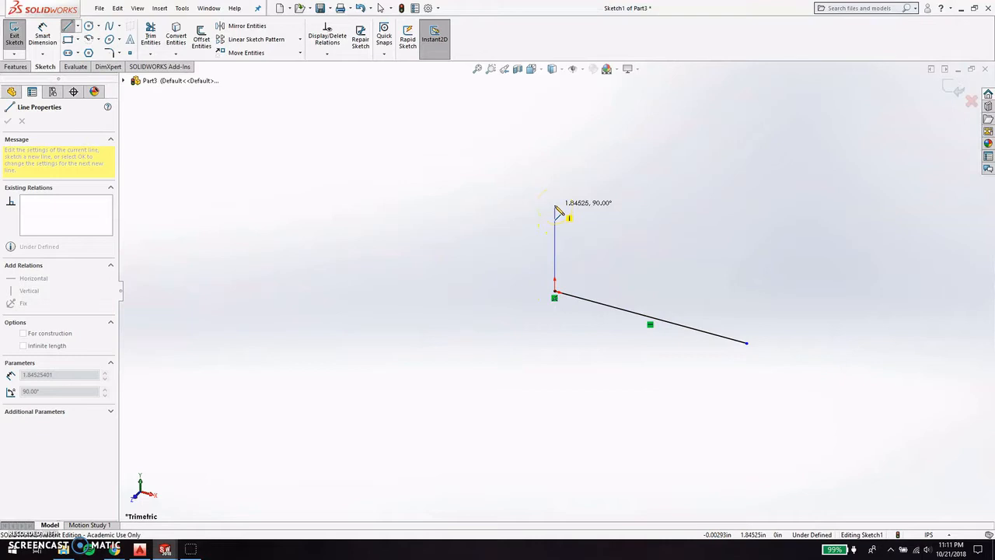
key(Escape)
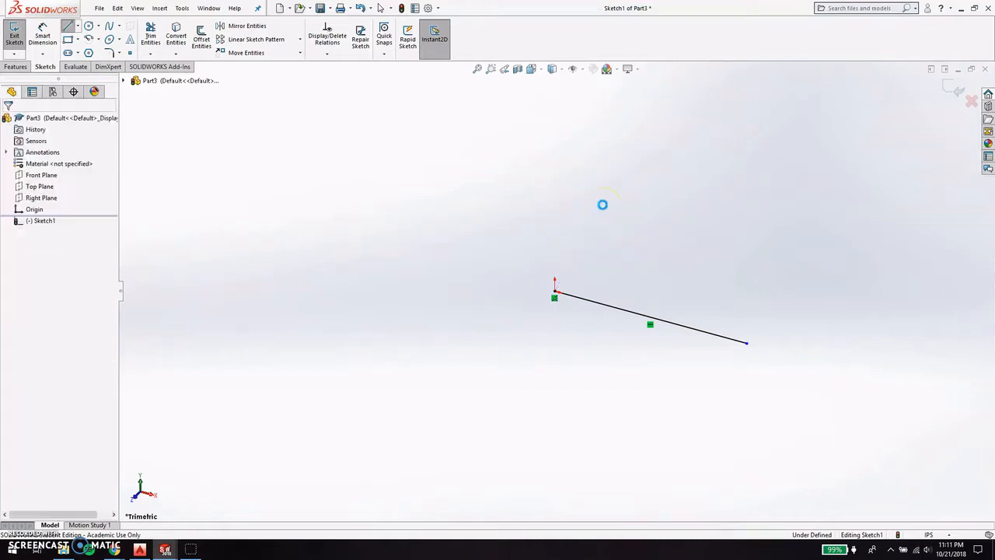
Check the diagonal's horizontal run dimension in the AutoCAD bridge outline and return to the new part's sketch in SOLIDWORKS.
click(141, 550)
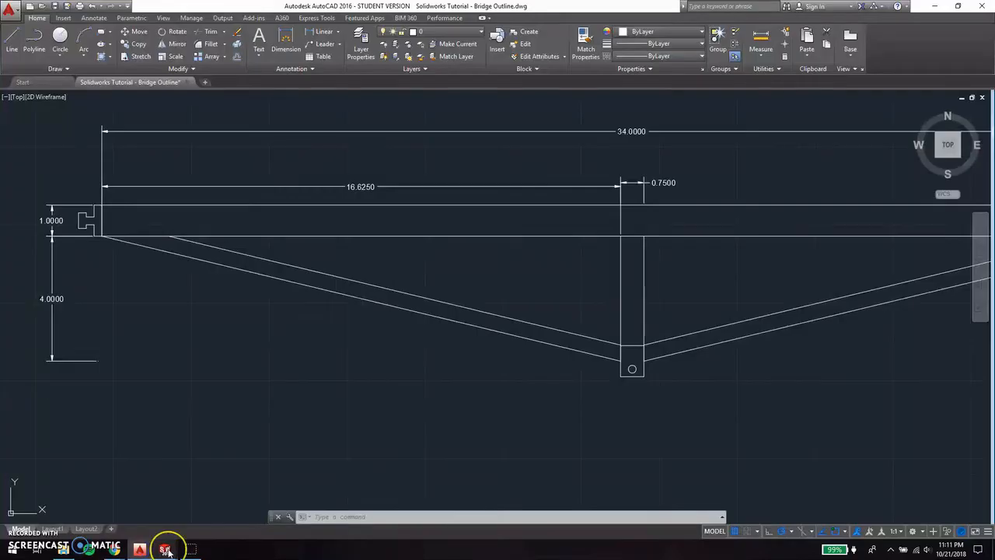
mouse_move(166, 551)
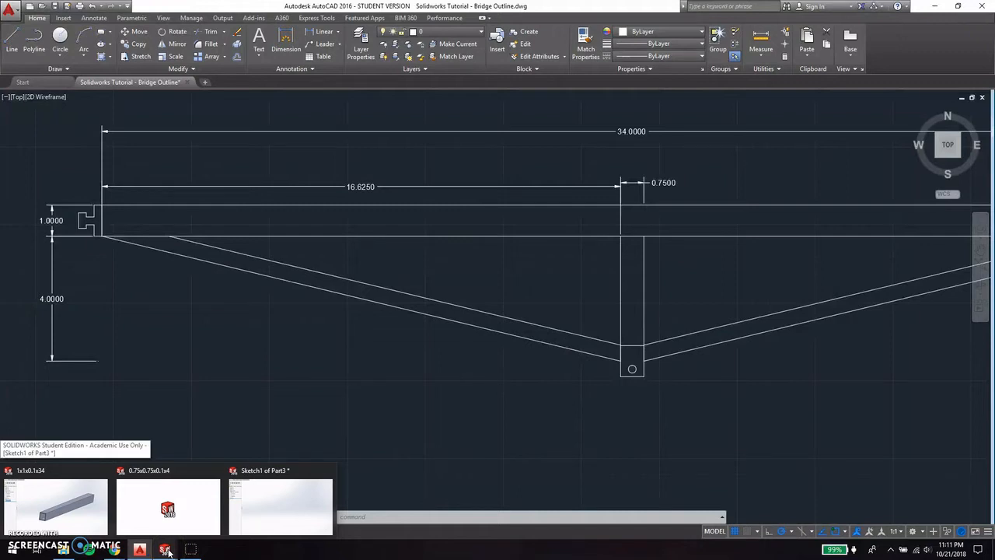
click(260, 515)
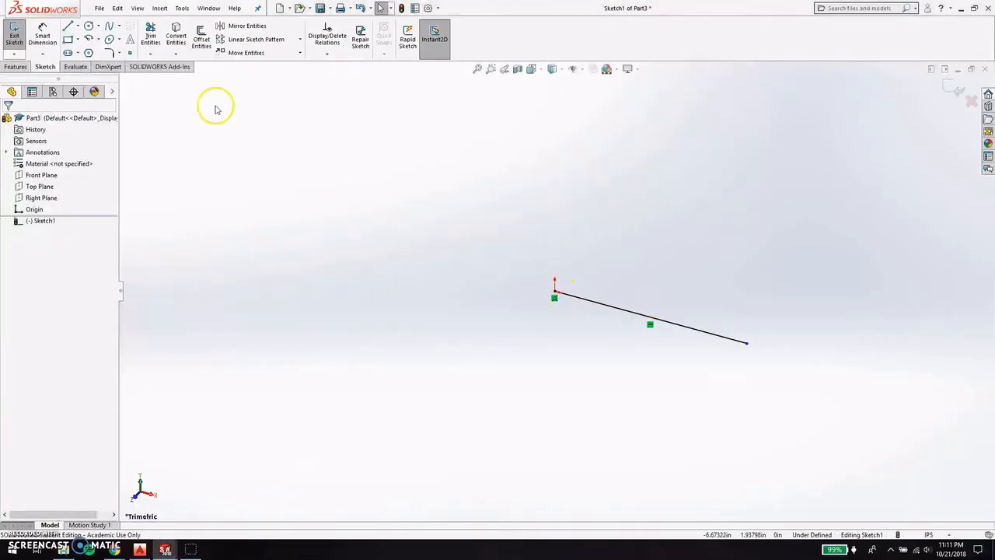
Sketch a vertical line about 1.52 in long upward from the origin.
click(68, 25)
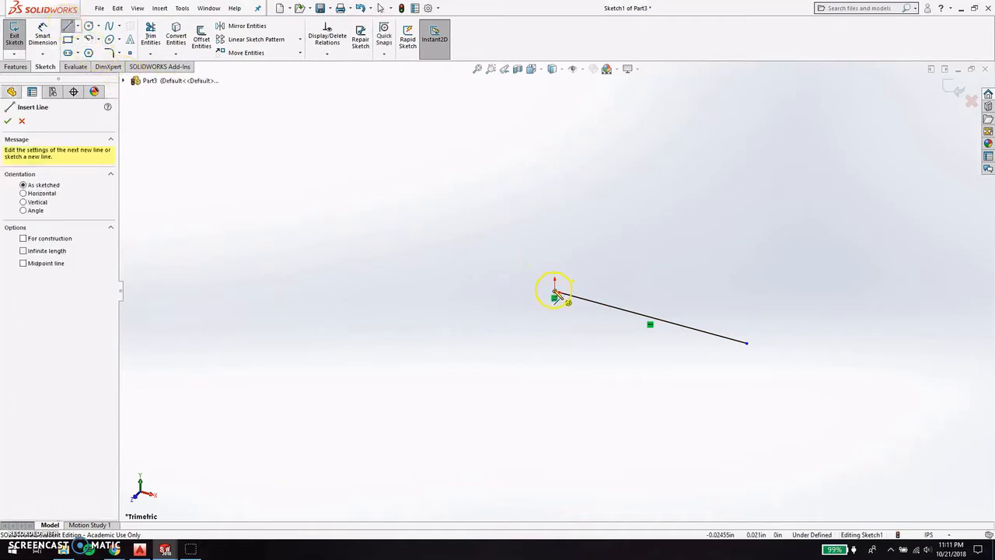
click(555, 294)
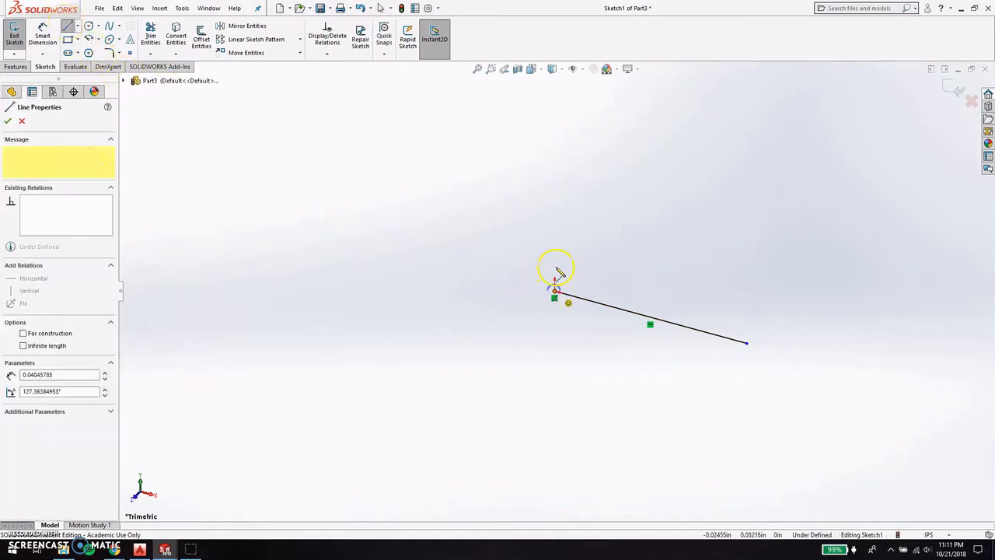
click(555, 223)
key(Escape)
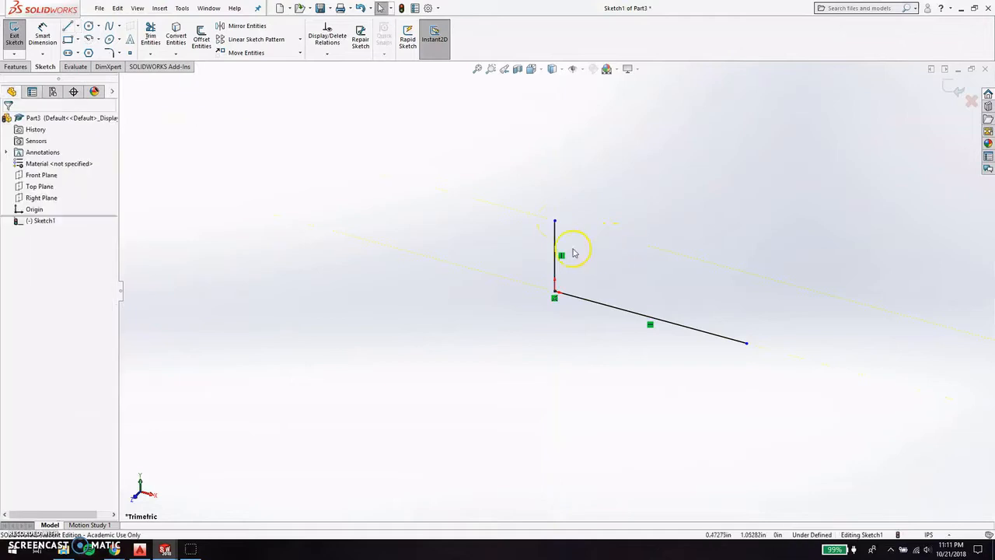
Set the vertical line's length to 16.625 in.
click(557, 247)
text(1)
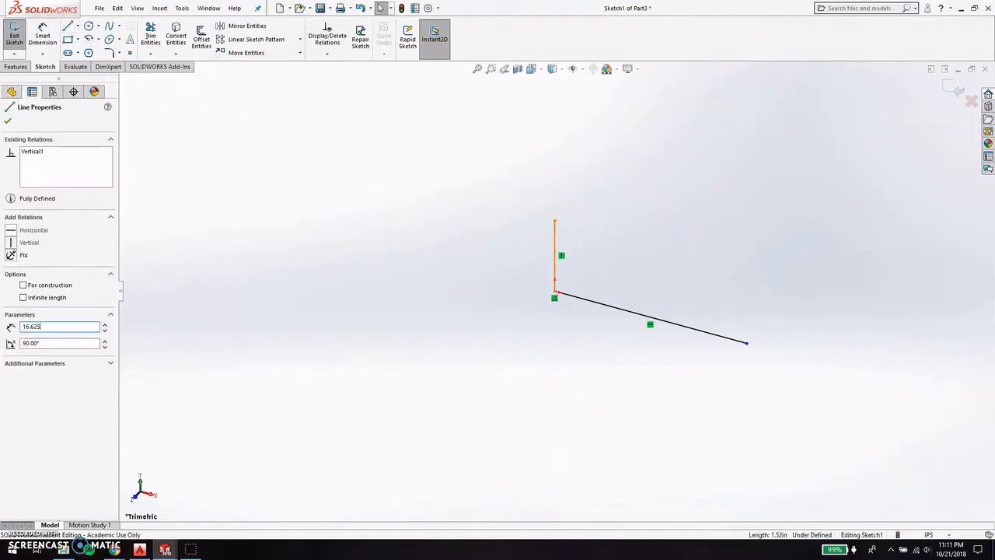
text(6.625)
key(Return)
scroll(482, 259, up, 9)
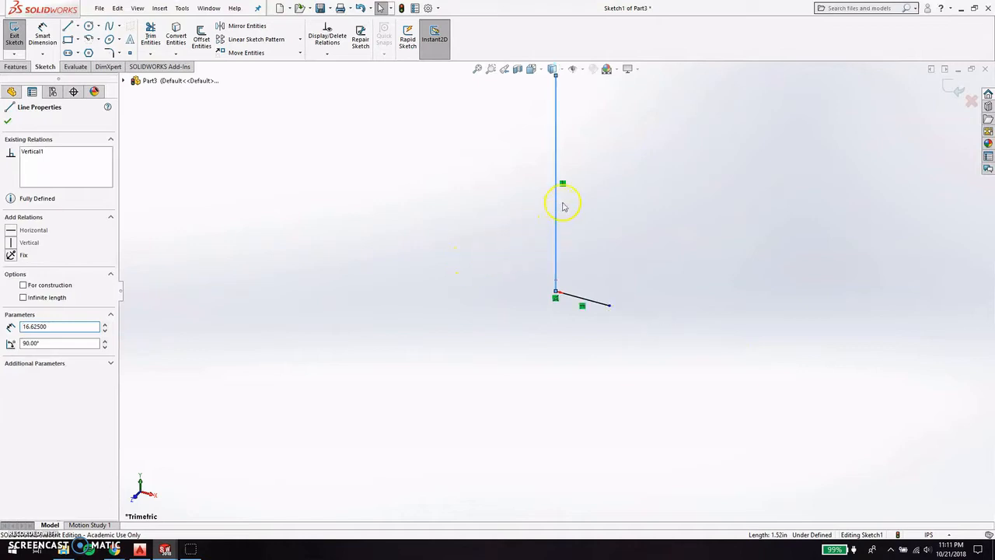
scroll(574, 185, down, 2)
scroll(573, 224, down, 1)
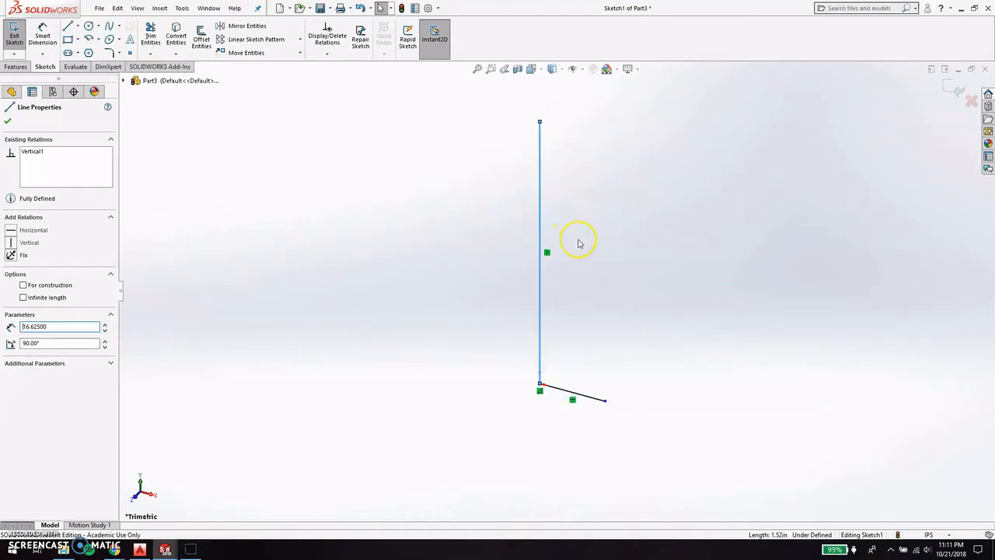
click(593, 247)
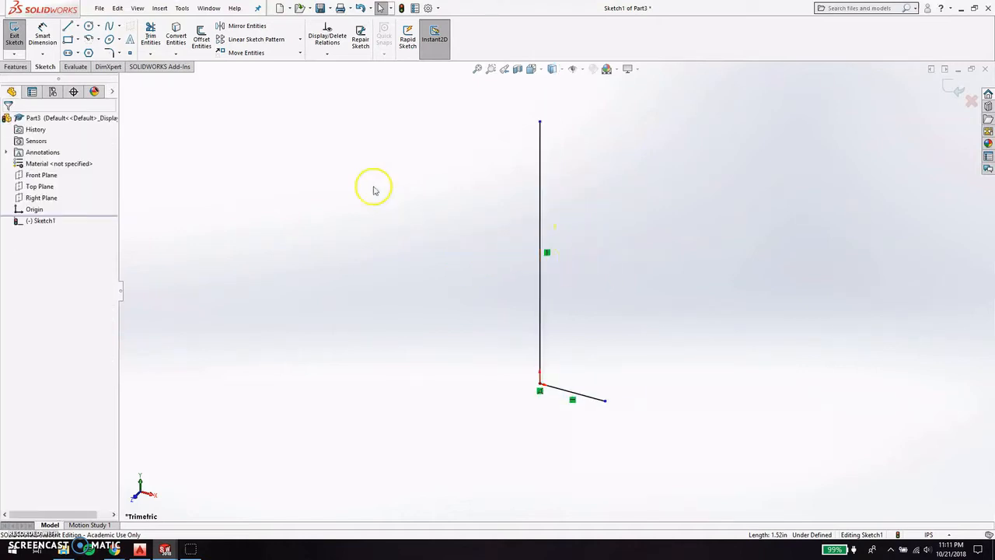
Close the triangle with a line from the vertical line's upper end to the horizontal line's free end, and exit the sketch.
click(68, 30)
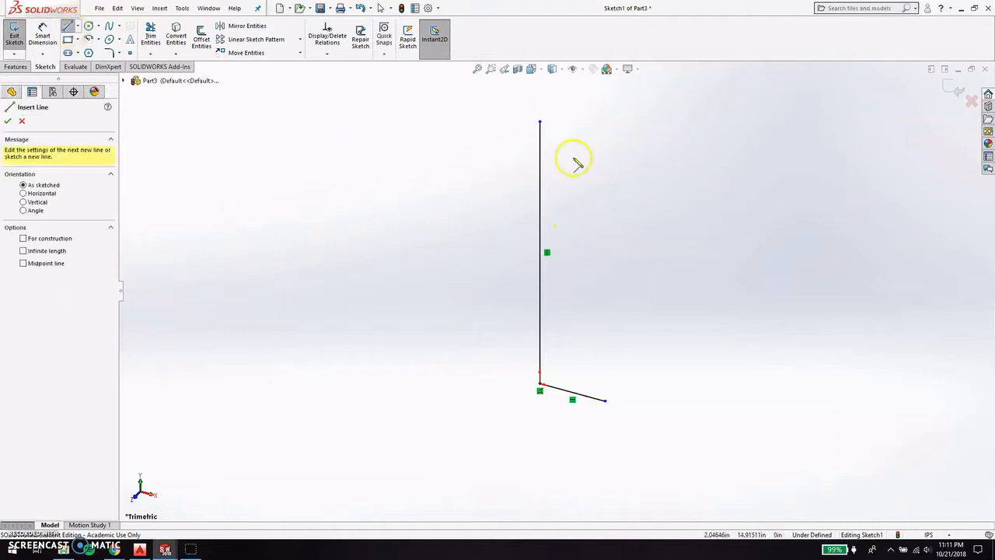
click(539, 122)
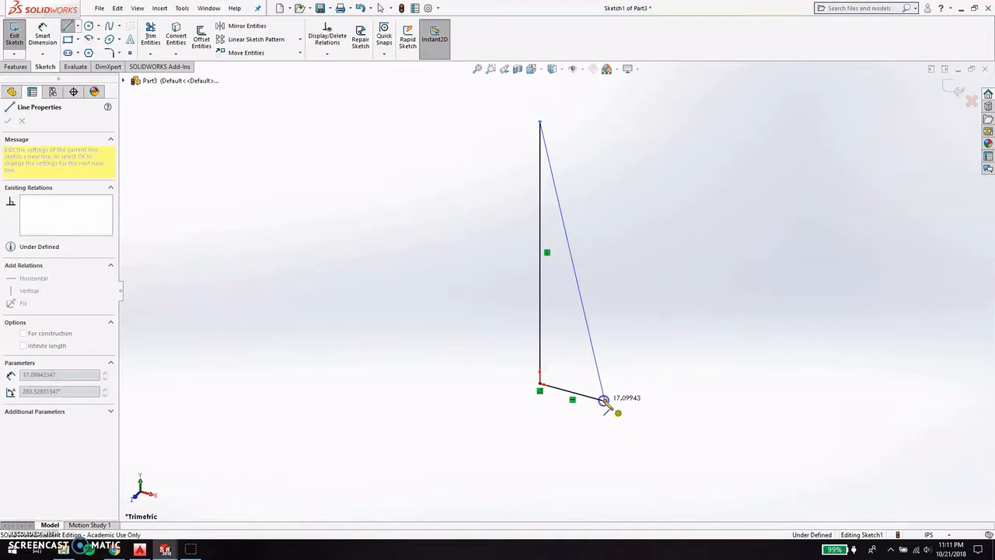
click(605, 401)
key(Escape)
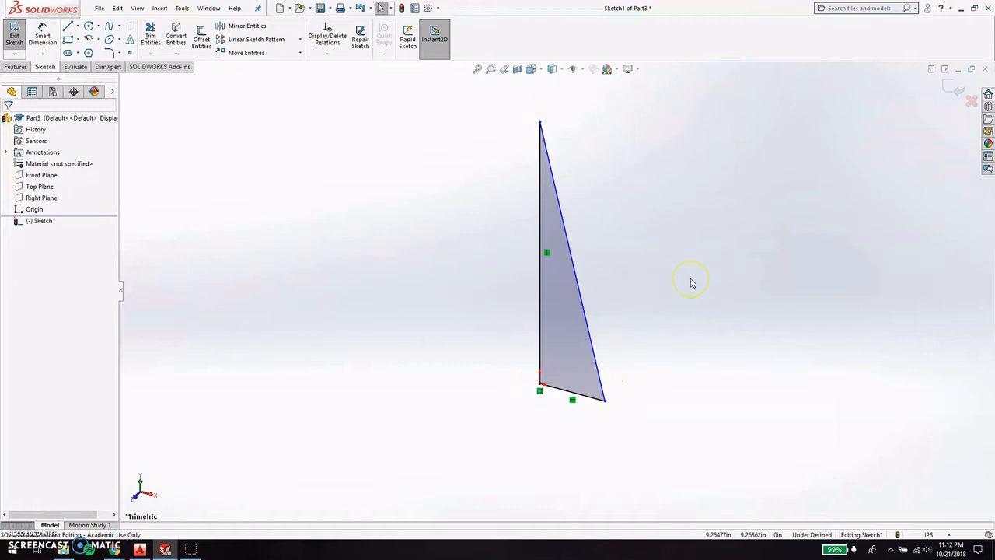
click(950, 87)
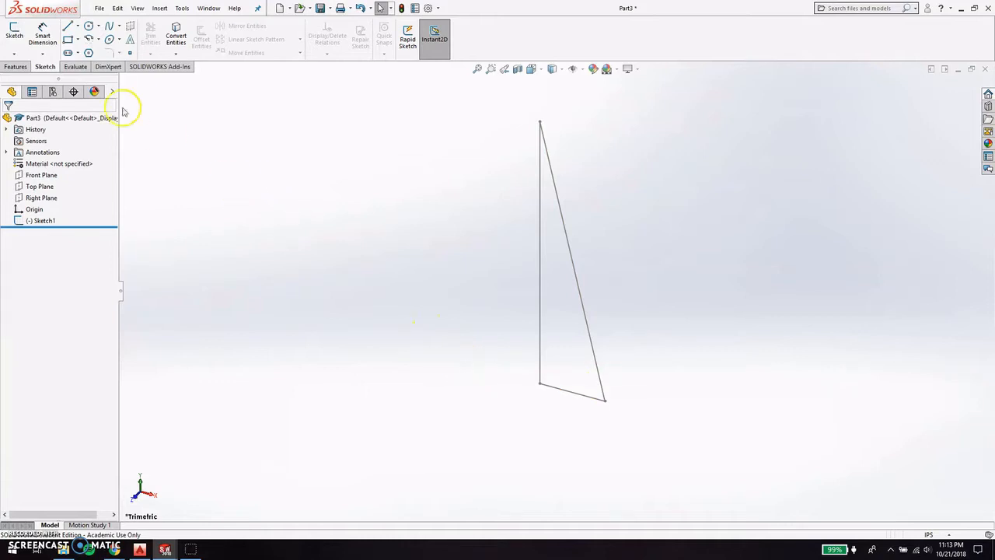
Start a line in a new sketch, set the isometric view and turn on the display of the reference planes.
click(67, 29)
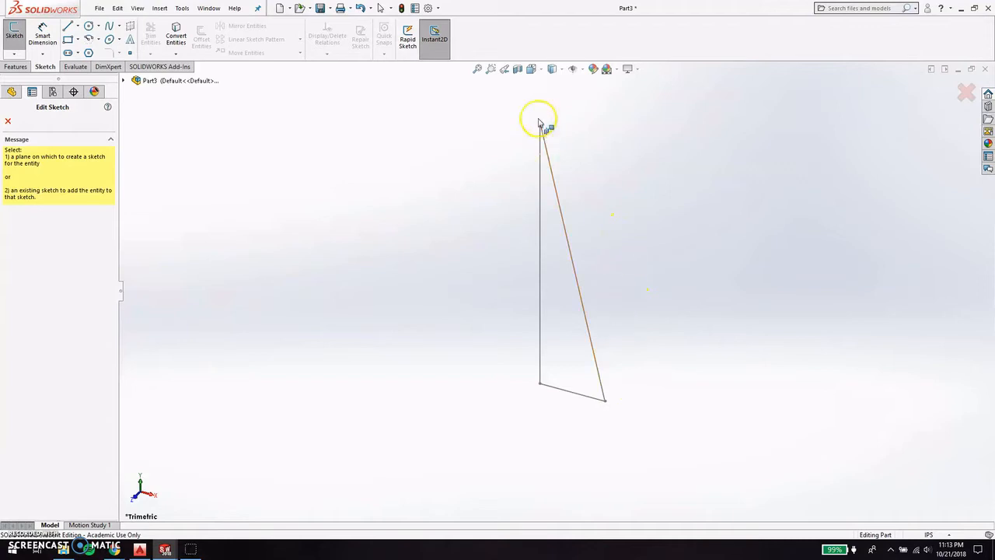
click(535, 71)
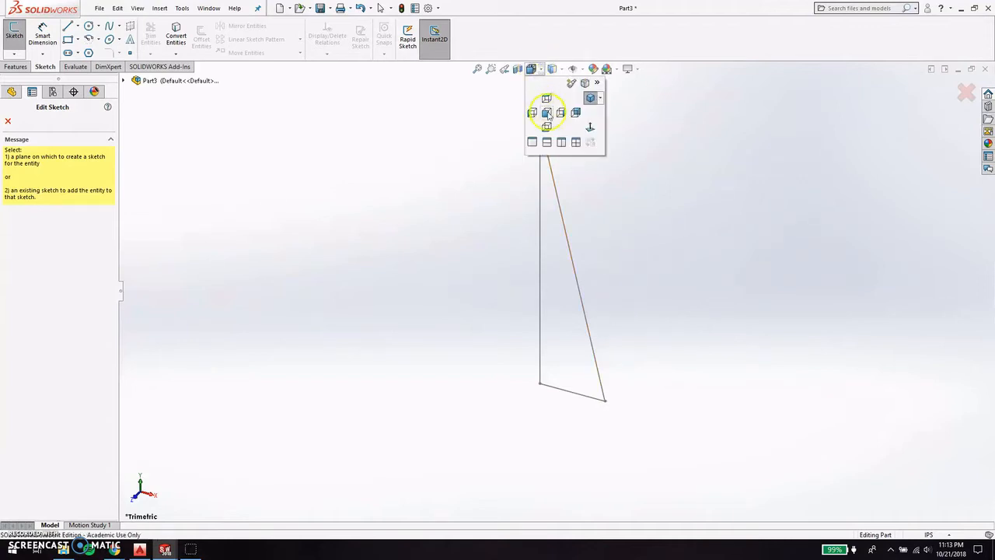
click(546, 101)
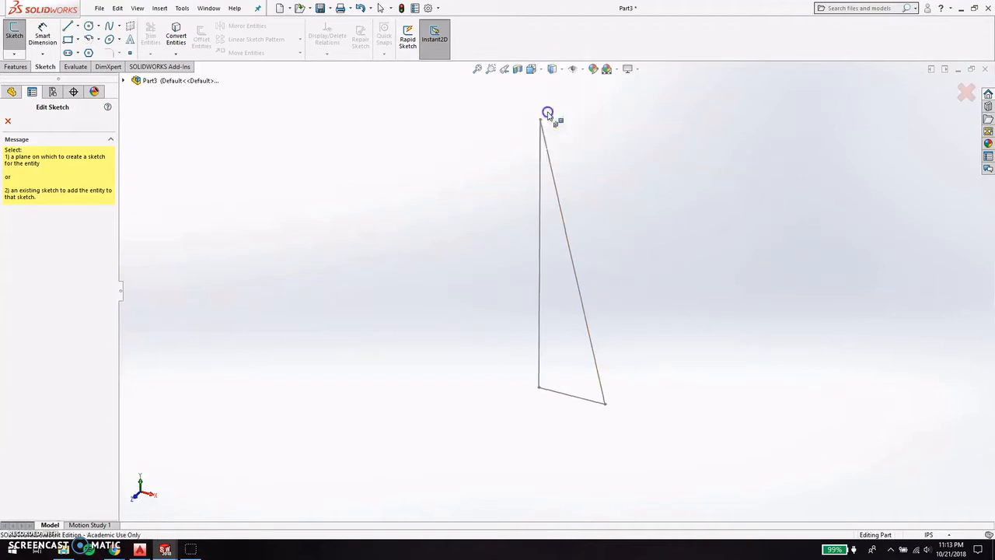
click(531, 69)
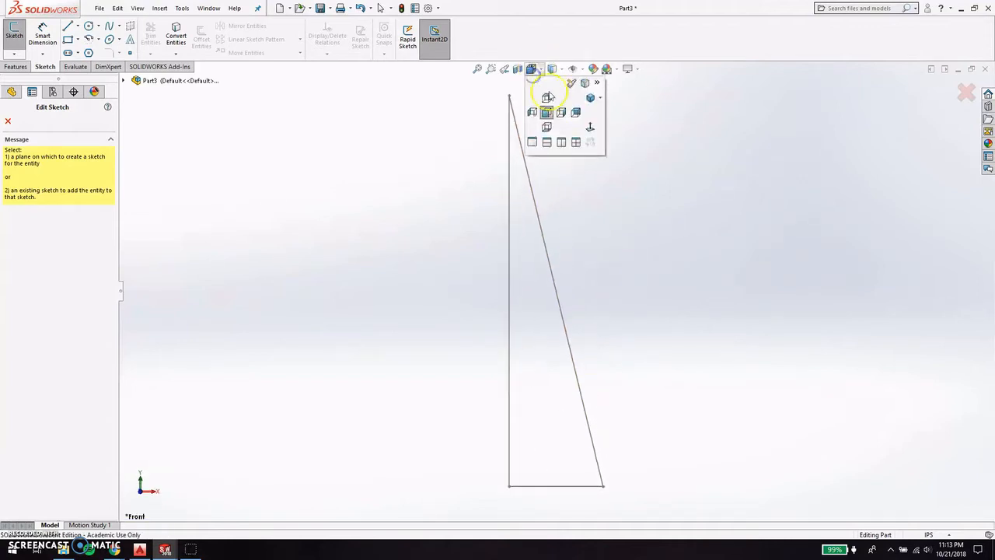
click(590, 99)
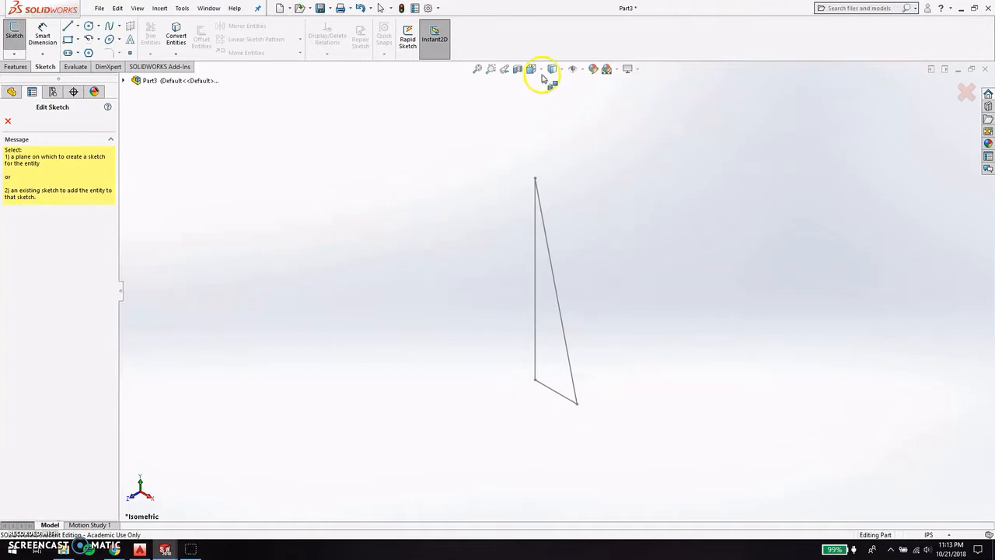
click(580, 70)
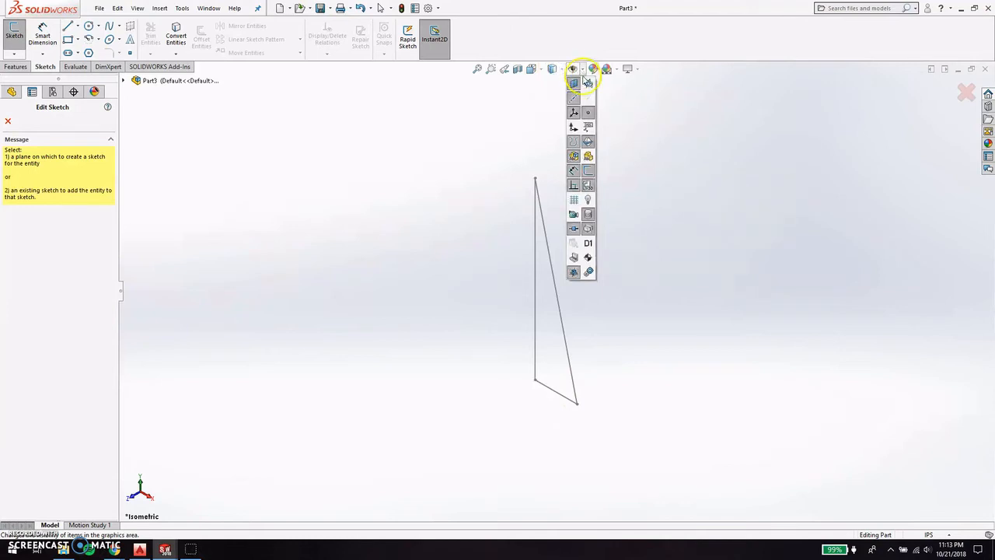
click(588, 82)
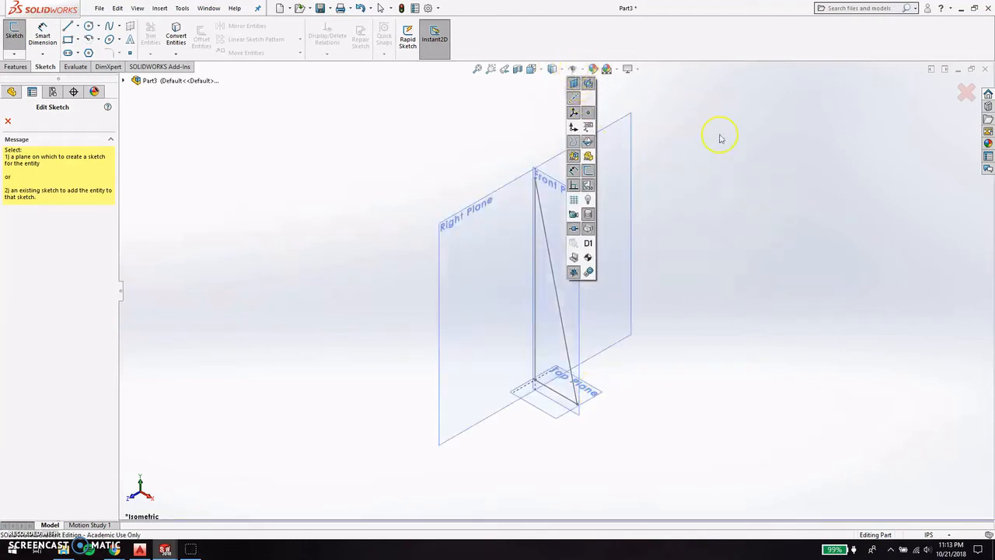
Sketch a line about 1.33 in long on the Top Plane from the triangle's hypotenuse-base corner, perpendicular to the base, and exit the sketch.
scroll(575, 412, down, 3)
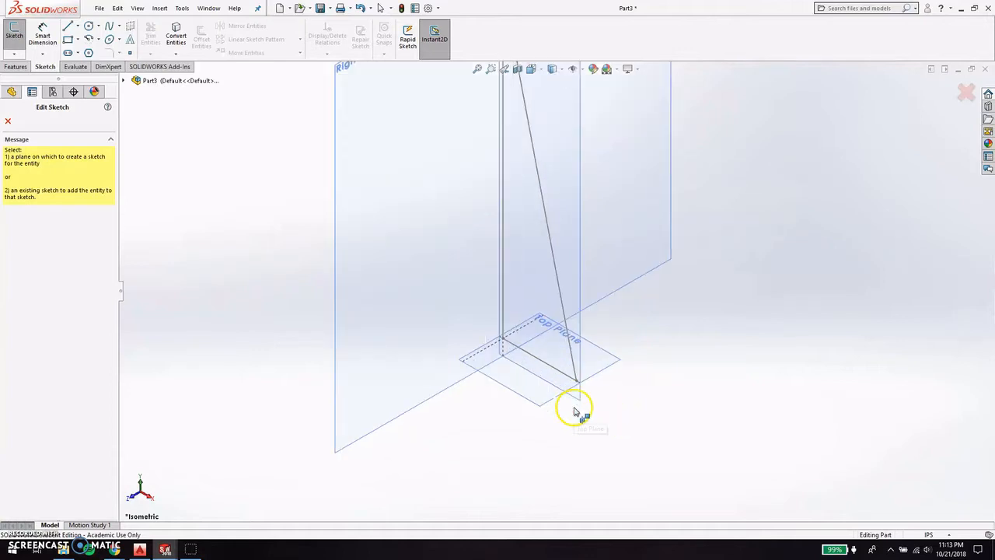
scroll(575, 411, down, 2)
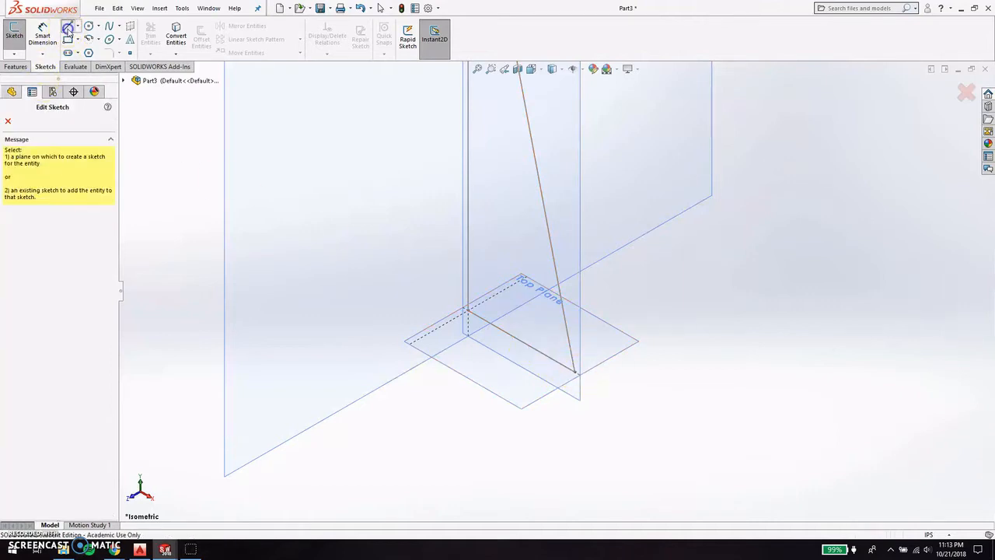
click(538, 395)
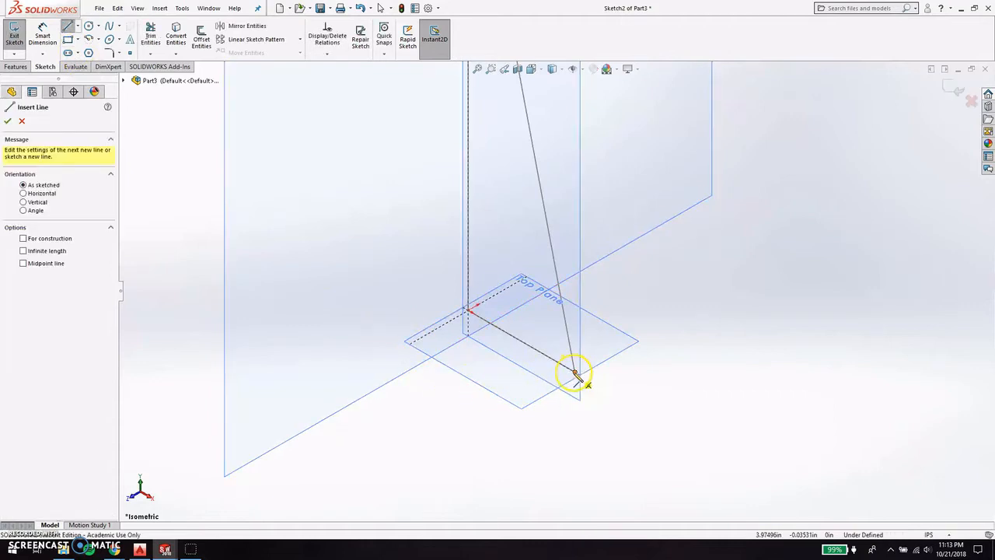
click(576, 376)
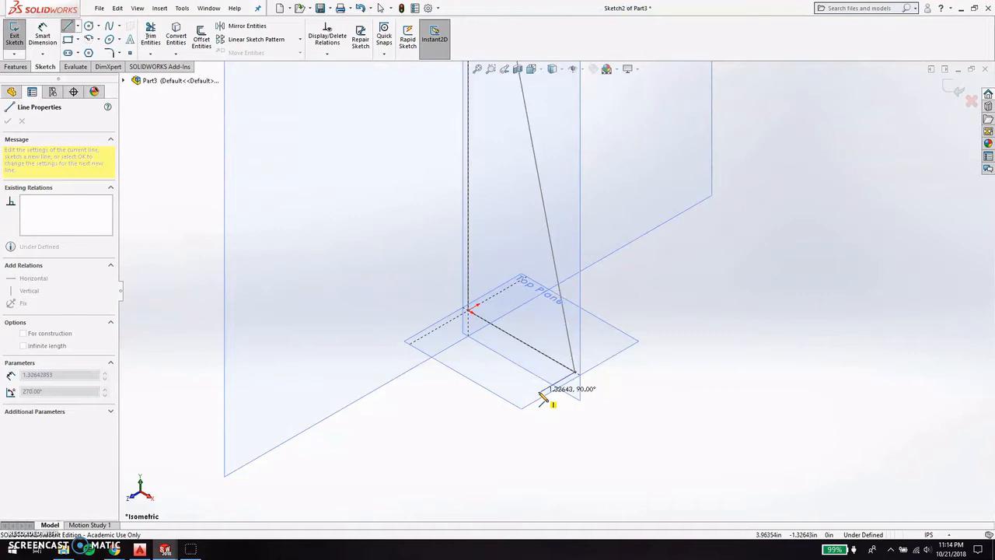
click(542, 397)
key(Escape)
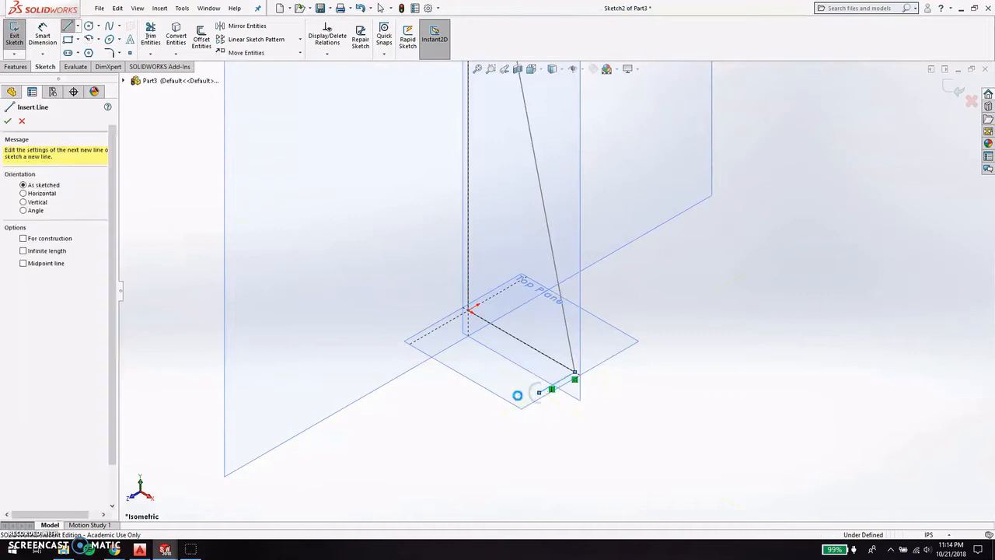
key(Escape)
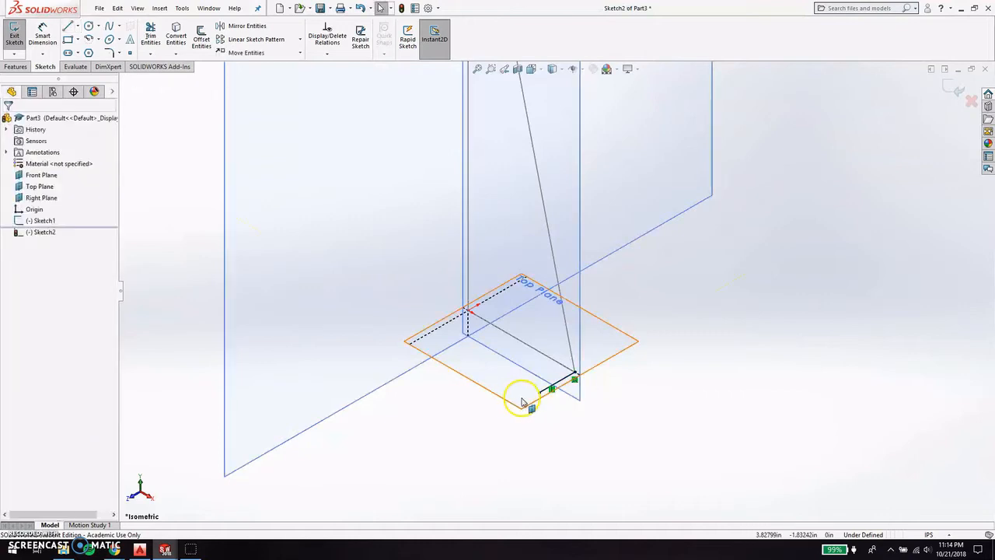
click(957, 90)
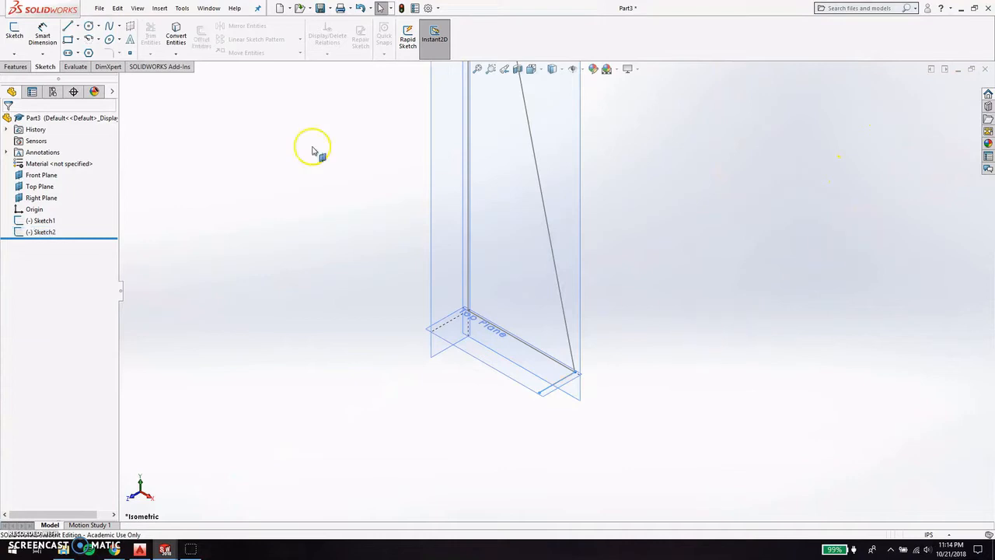
Create a 3D sketch plane coincident with the triangle's hypotenuse and the short Top Plane line, and exit the 3D sketch.
click(131, 30)
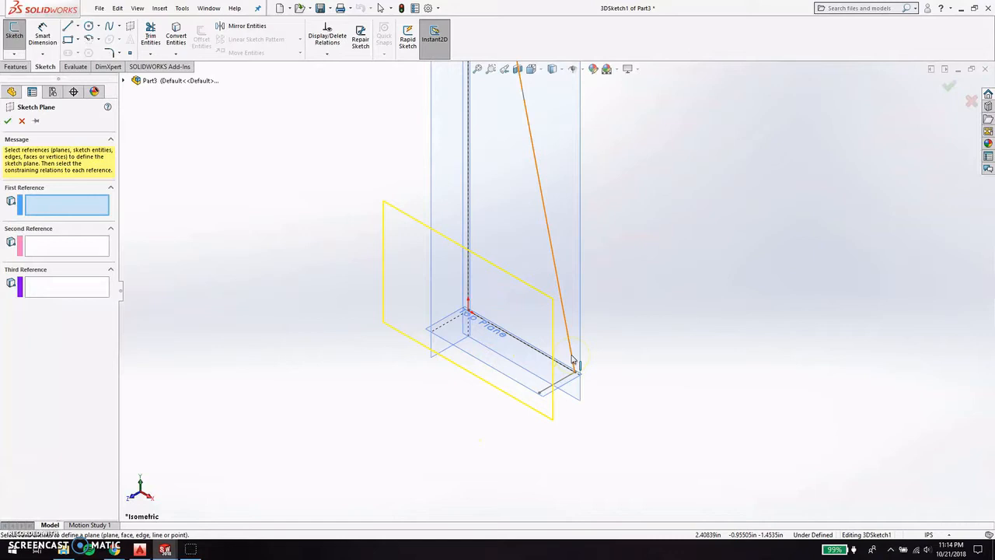
click(572, 359)
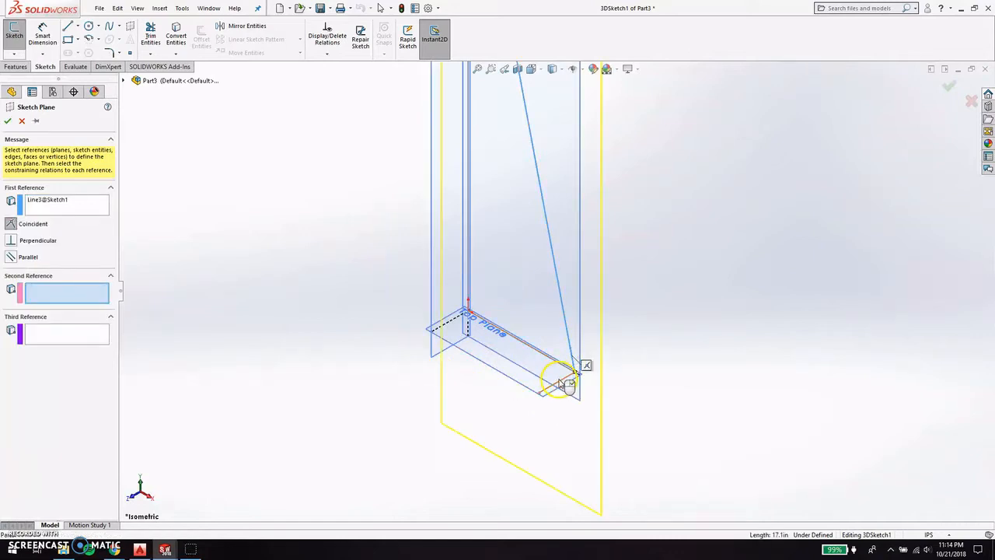
click(562, 386)
scroll(643, 407, up, 2)
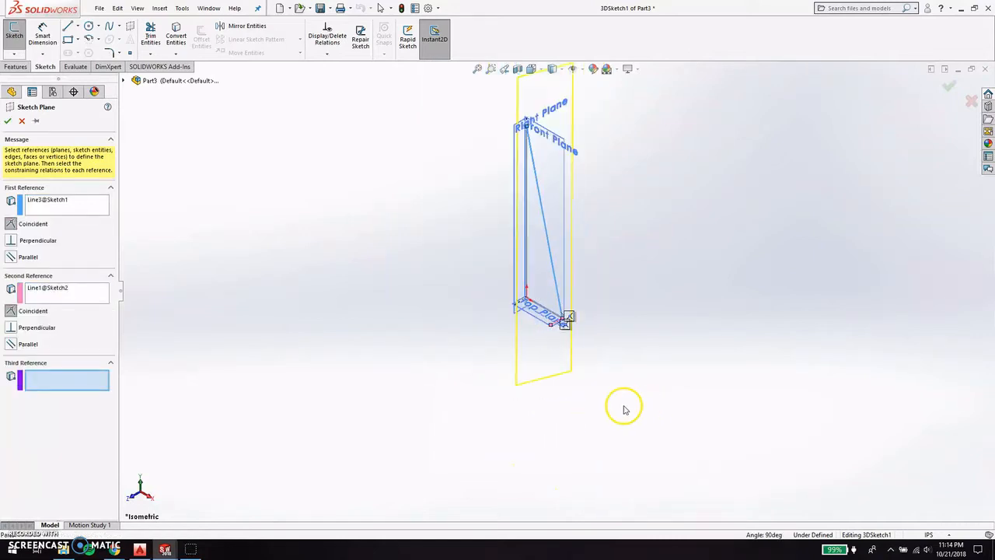
mouse_move(555, 427)
middle_down()
mouse_move(611, 397)
mouse_move(559, 393)
middle_up()
scroll(538, 282, down, 3)
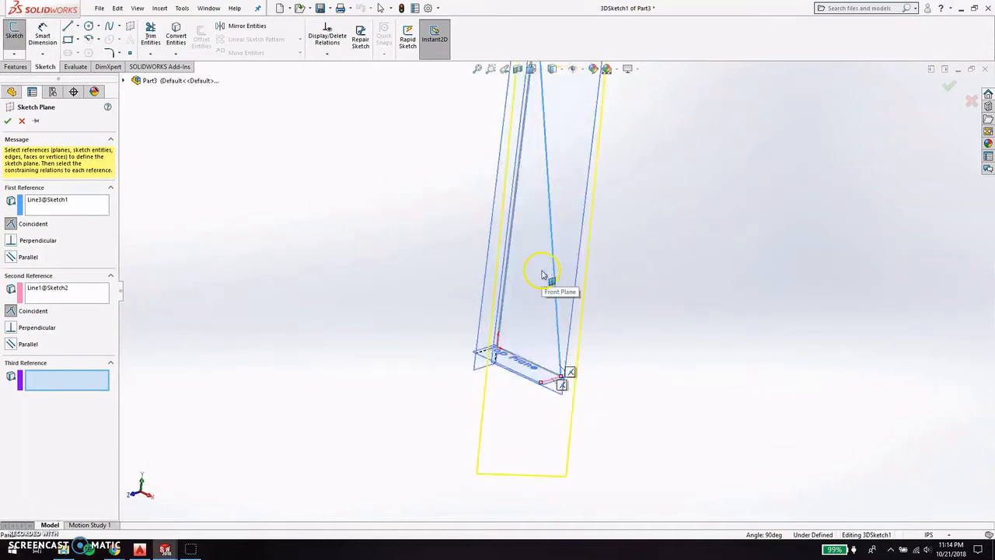
click(949, 85)
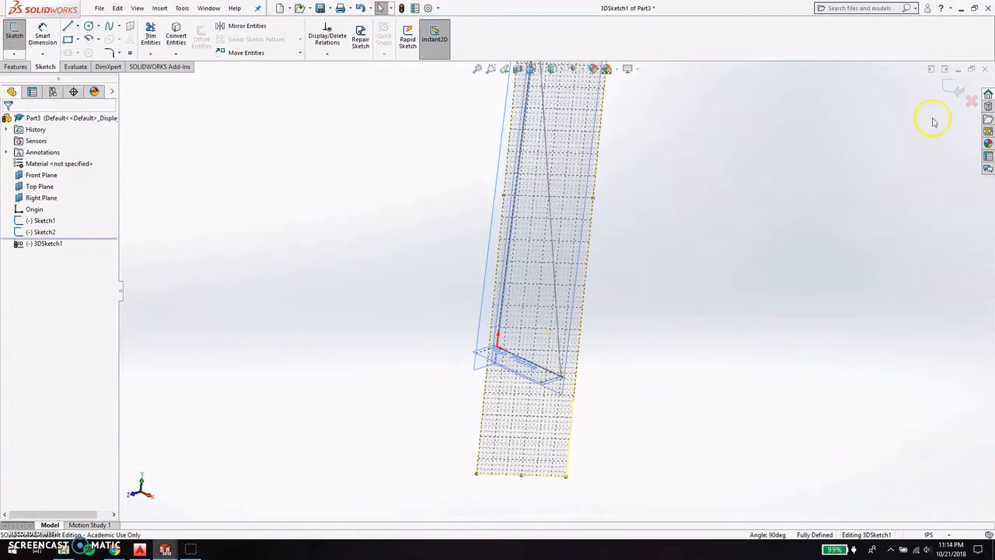
click(956, 91)
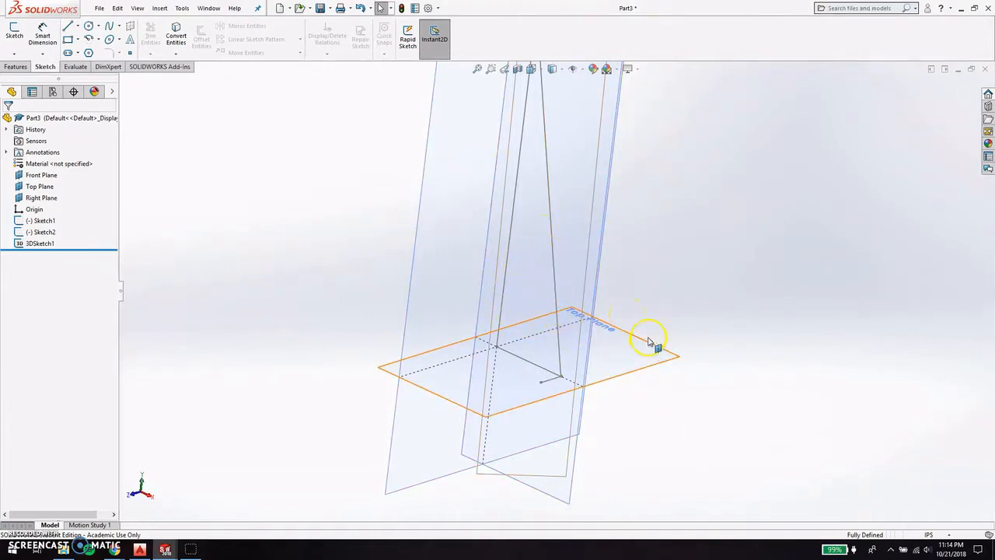
Hide the triangle sketch and show it again.
right_click(44, 222)
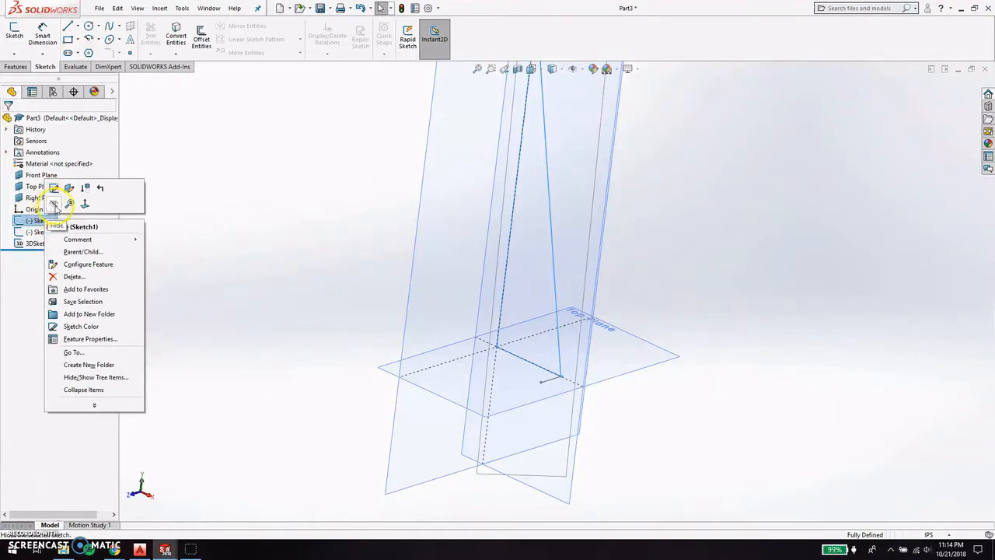
click(53, 204)
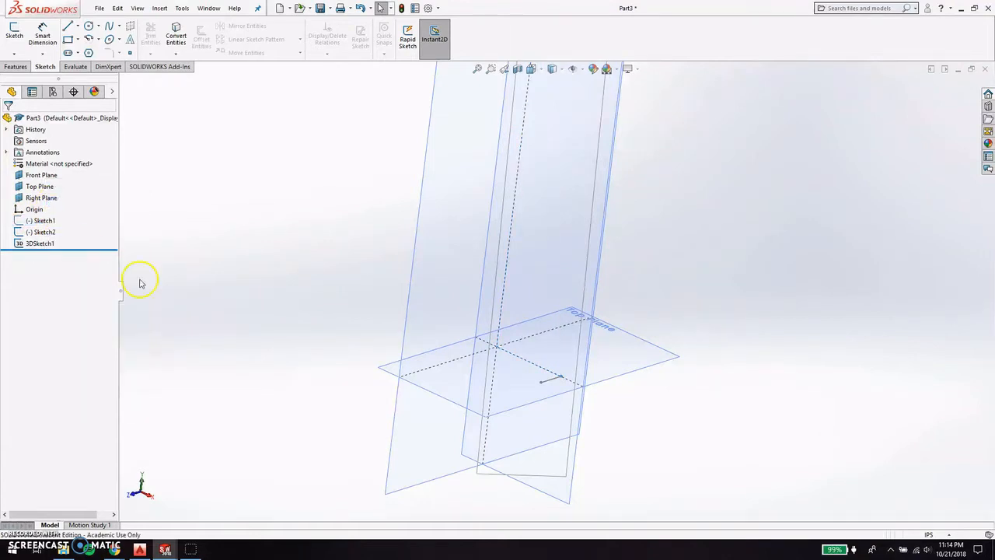
right_click(41, 222)
click(47, 196)
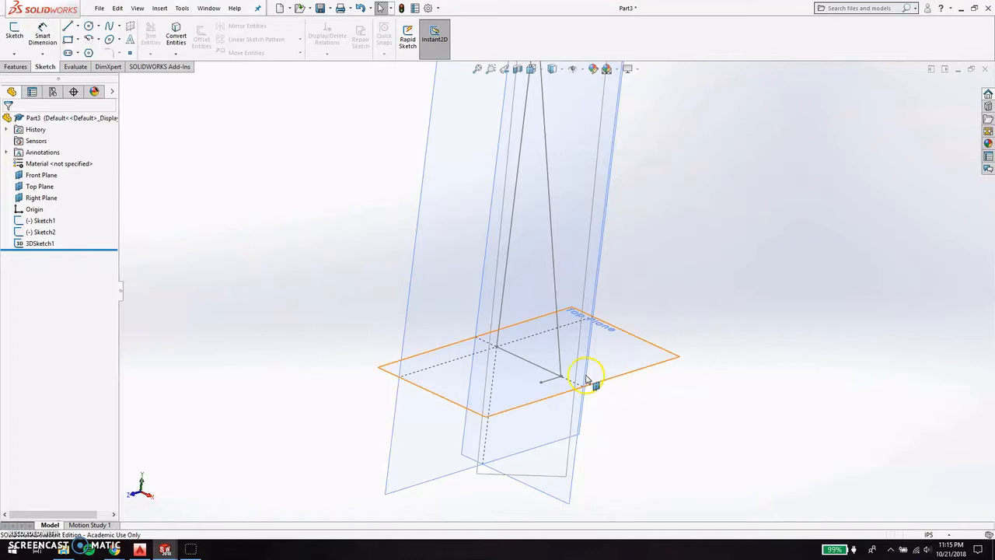
Examine the corner where the triangle's hypotenuse meets the short perpendicular line and the 3D sketch plane.
scroll(579, 377, down, 3)
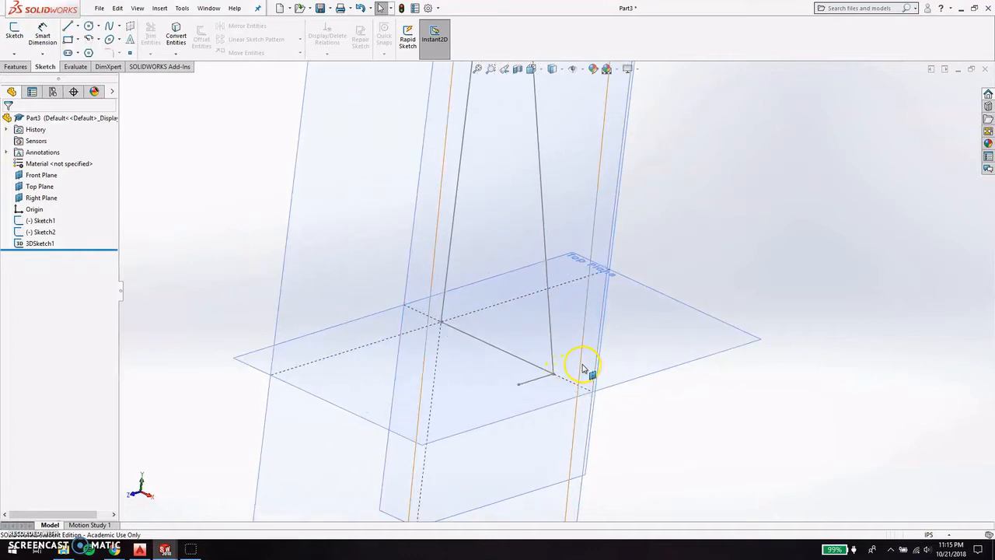
scroll(585, 370, up, 5)
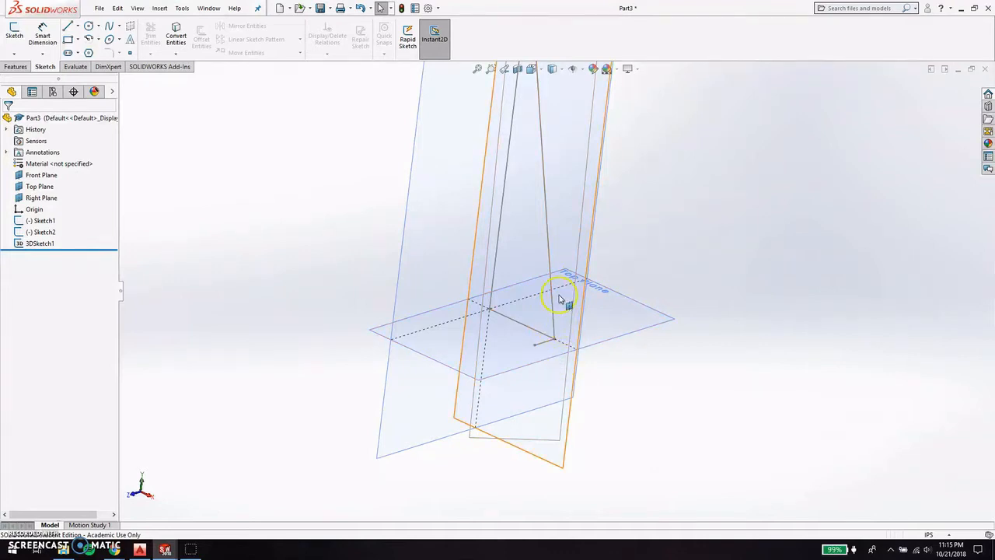
scroll(564, 297, down, 2)
scroll(558, 298, up, 4)
scroll(556, 264, down, 2)
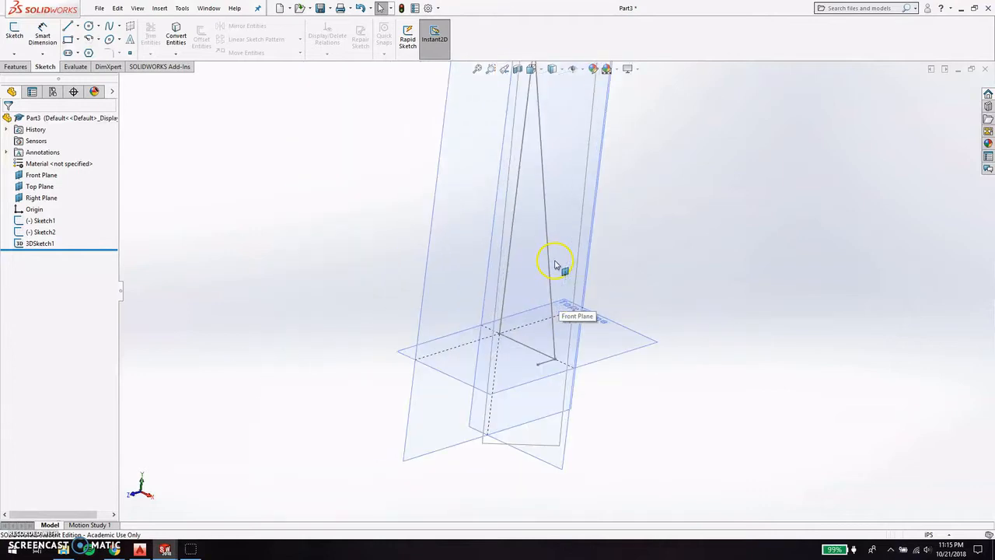
scroll(556, 359, down, 2)
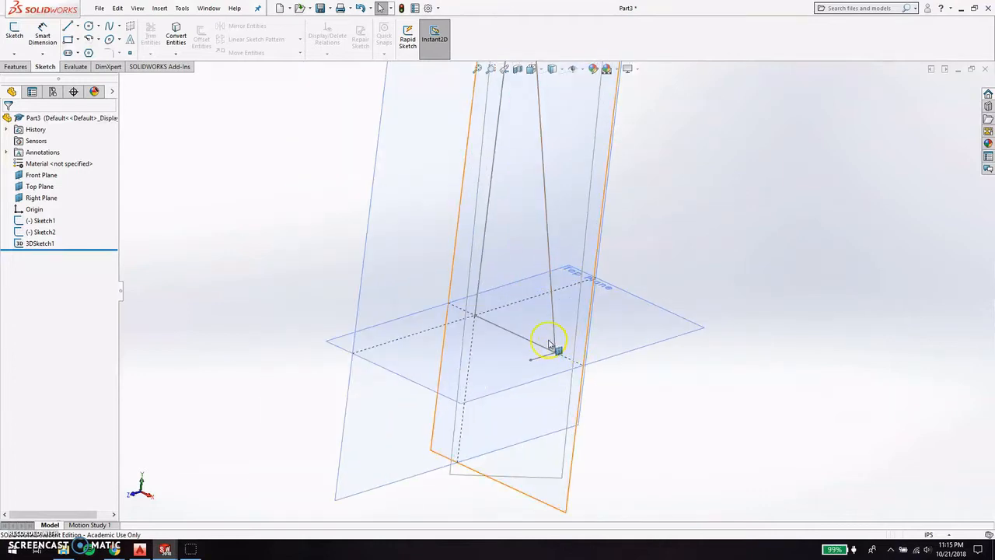
scroll(561, 342, down, 2)
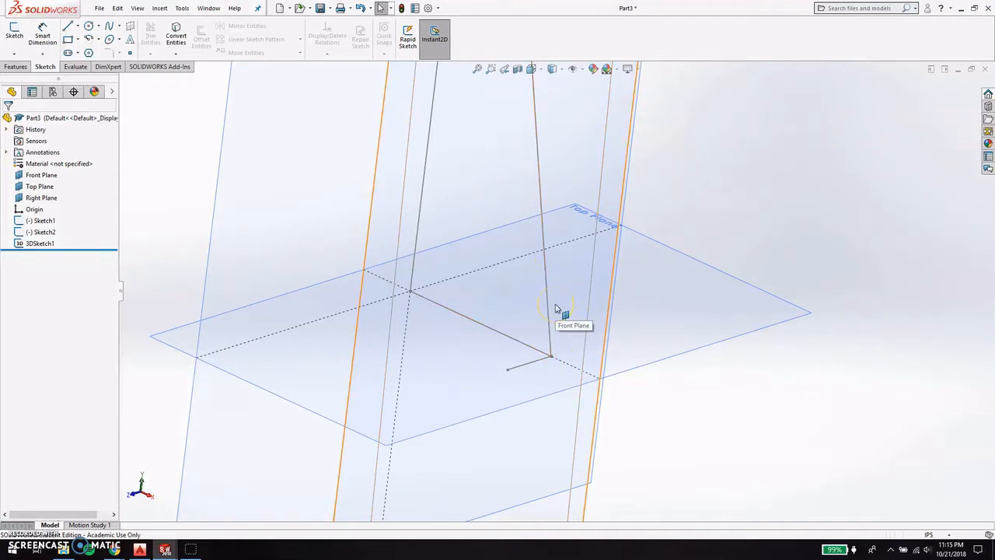
click(549, 328)
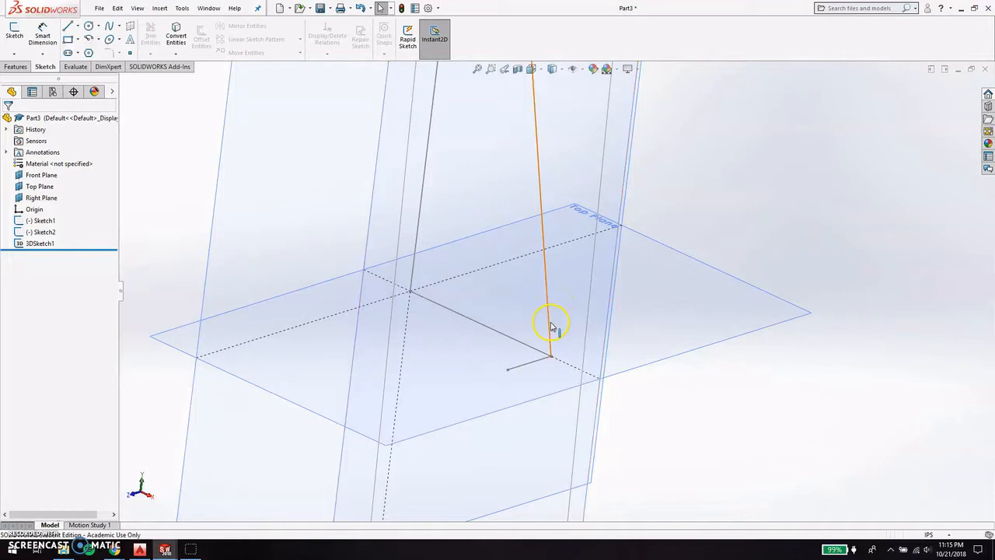
click(549, 328)
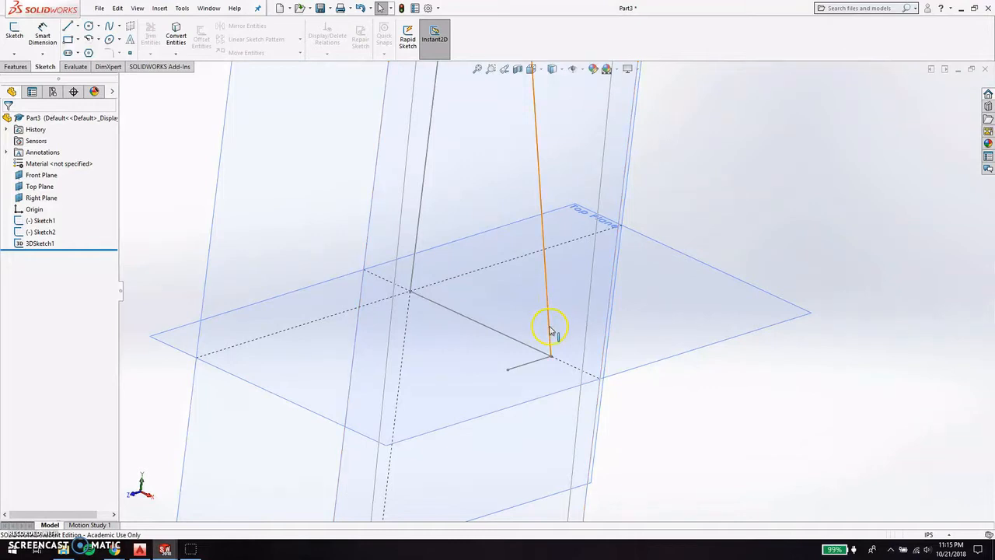
right_click(585, 327)
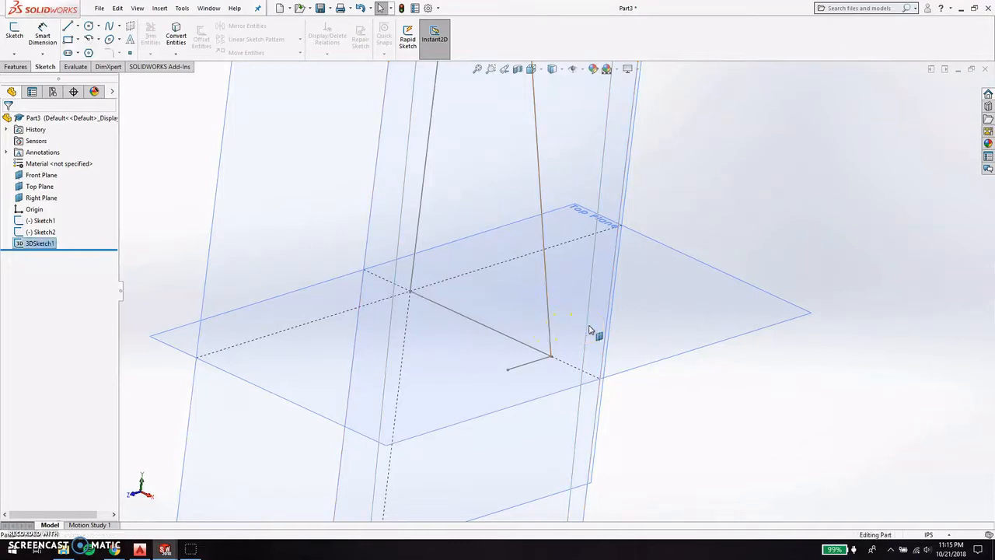
click(583, 334)
click(196, 119)
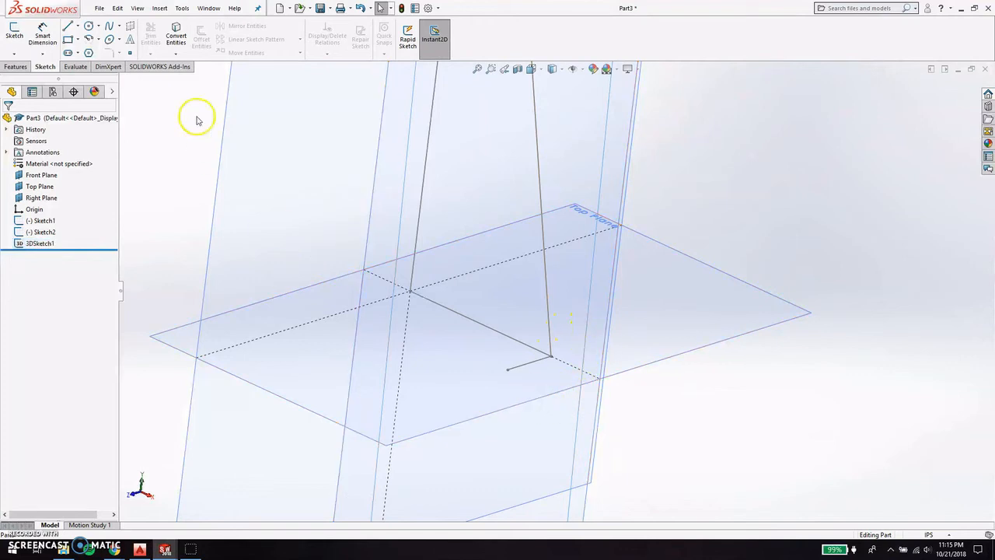
Sketch a line about 2.08 in long on the Front Plane from the corner where the triangle's hypotenuse meets its base.
click(69, 30)
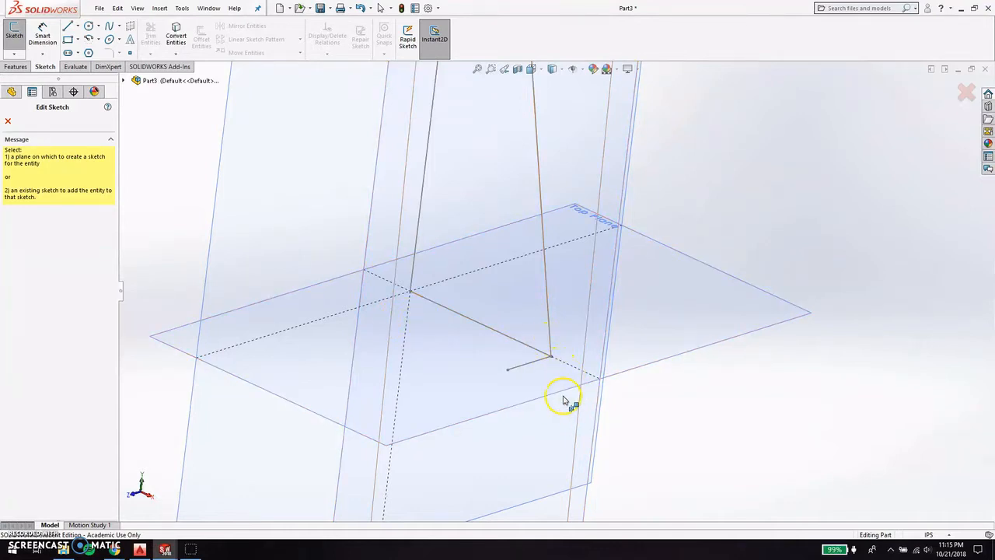
middle_drag(564, 400, 582, 393)
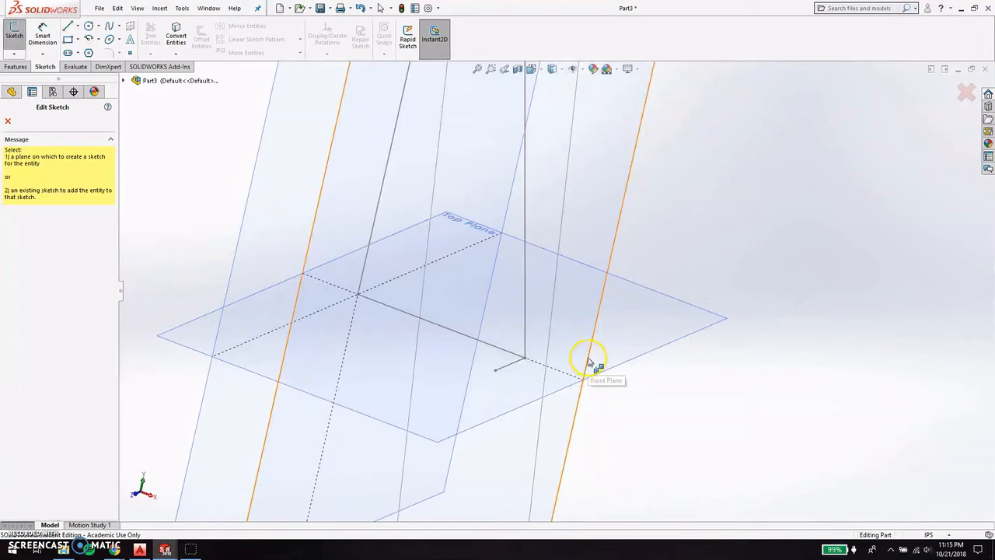
click(588, 364)
click(526, 359)
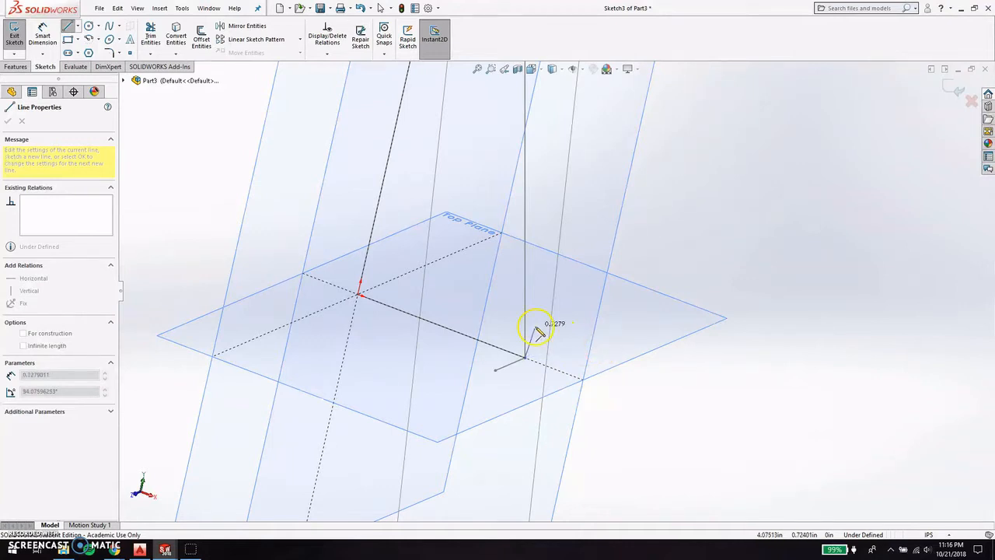
click(614, 352)
key(Escape)
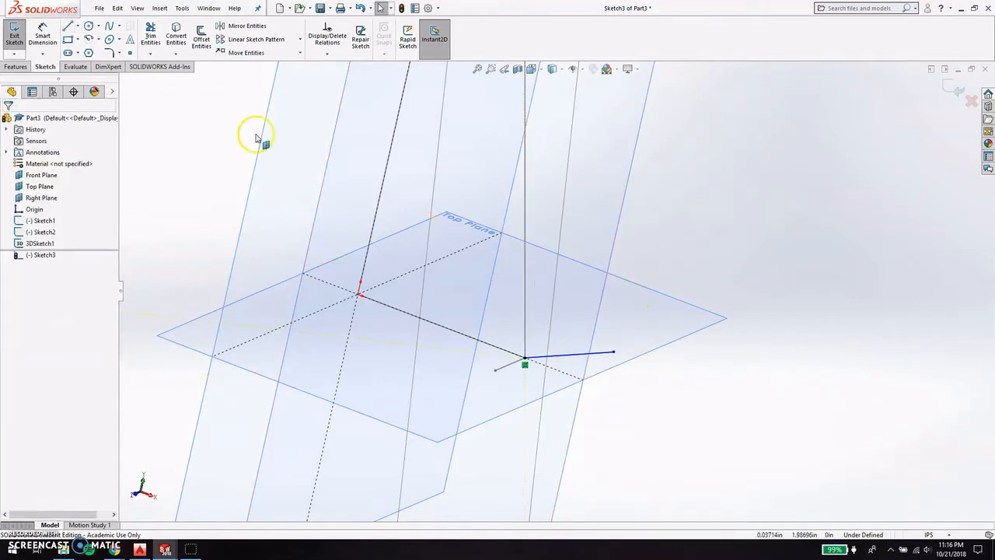
Dimension the angle between the new Front Plane line and the triangle's hypotenuse at 90 degrees, and exit the sketch.
click(45, 40)
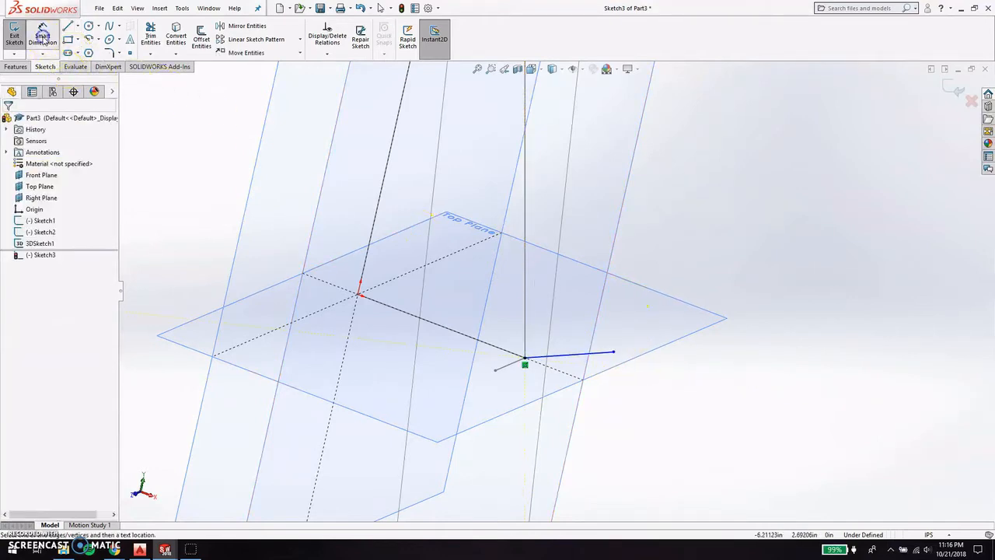
click(44, 55)
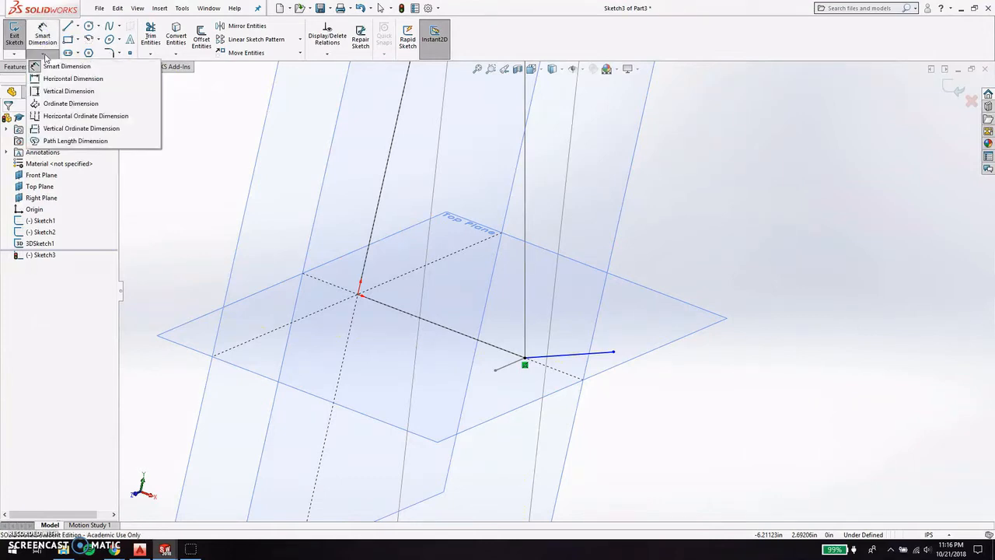
click(52, 68)
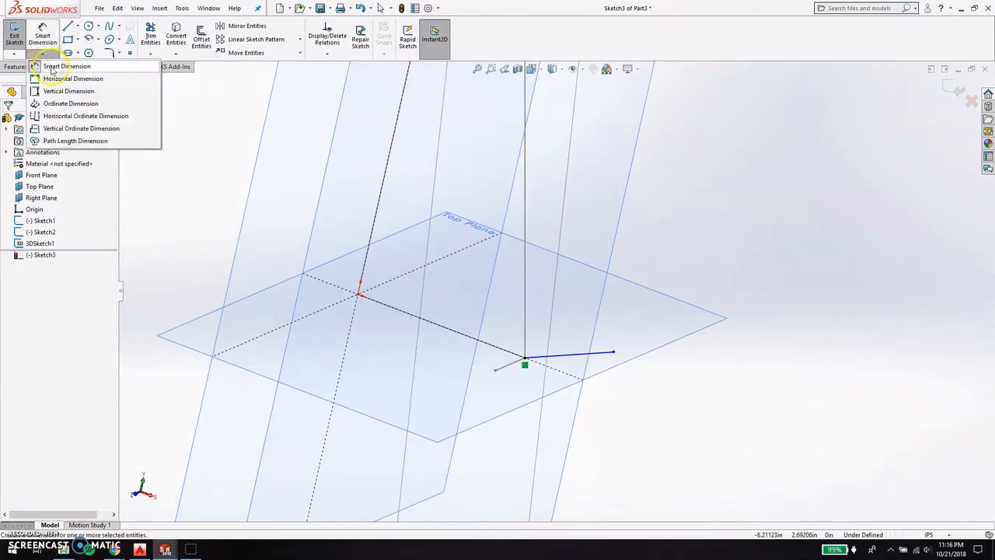
click(44, 38)
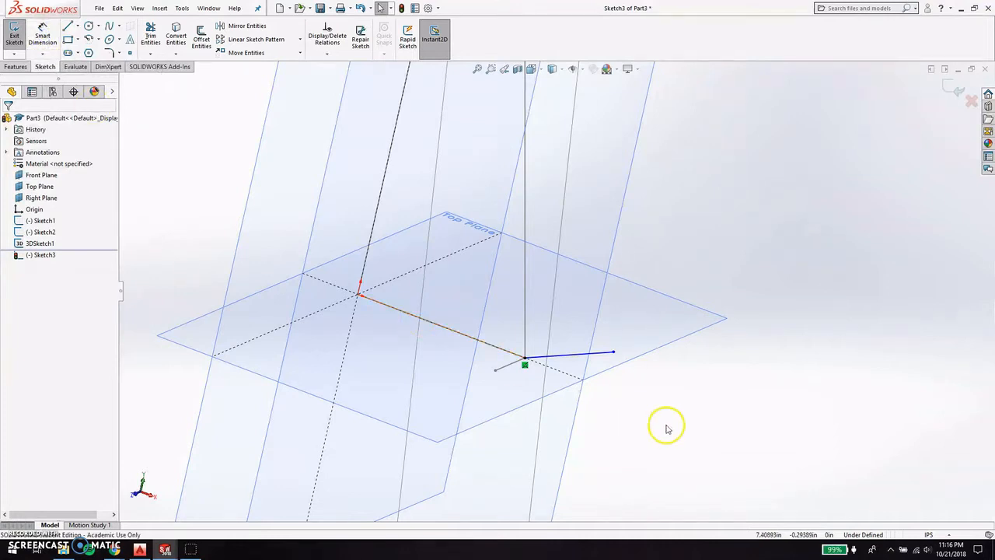
click(574, 356)
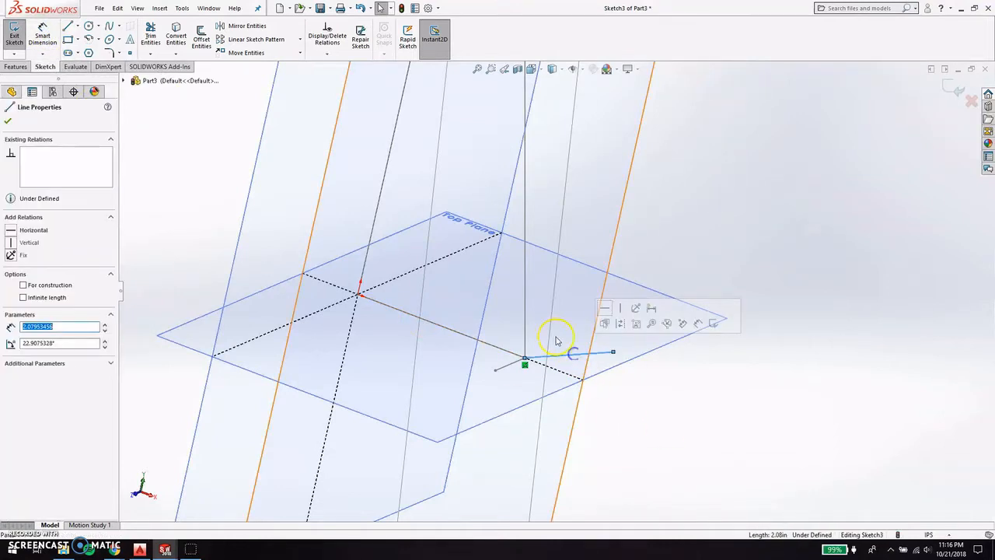
click(44, 37)
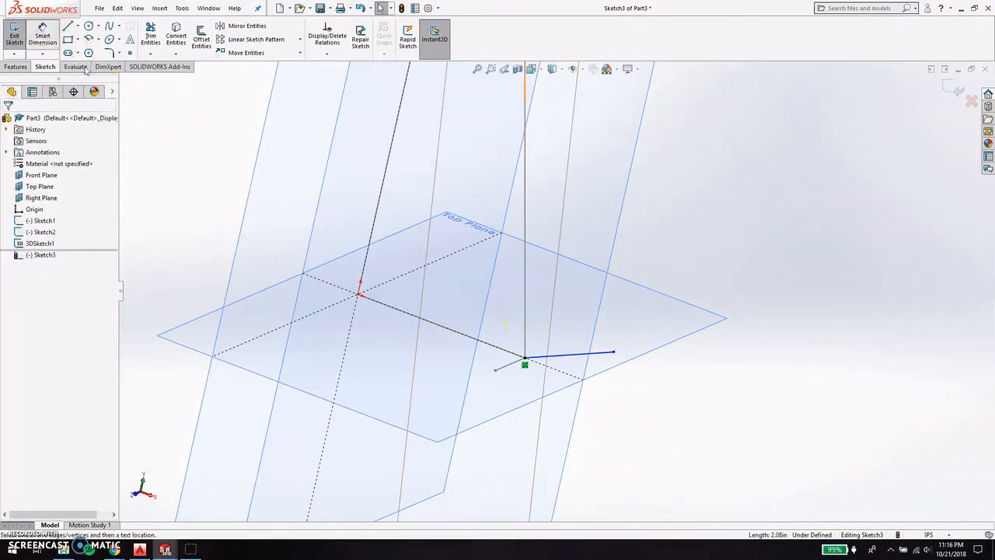
click(573, 356)
click(526, 329)
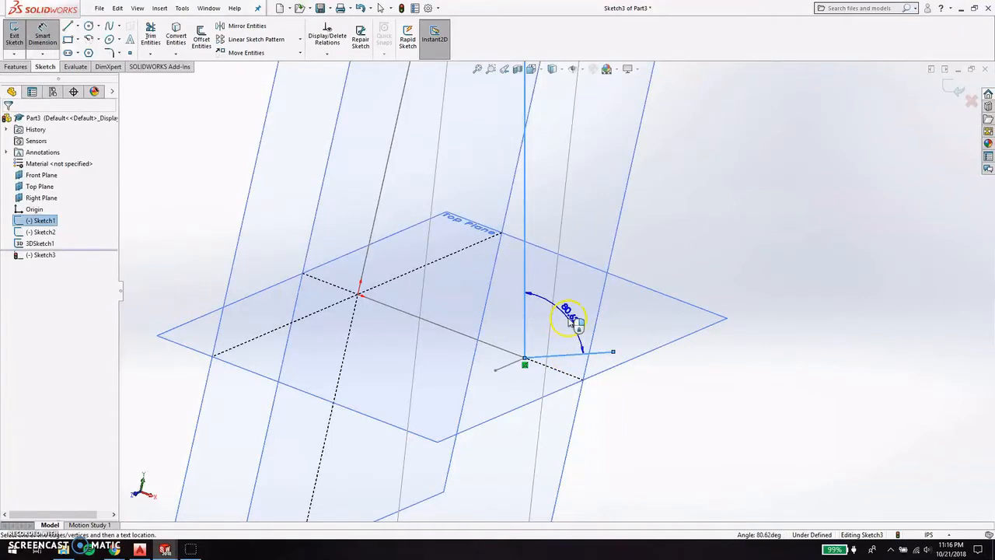
click(575, 321)
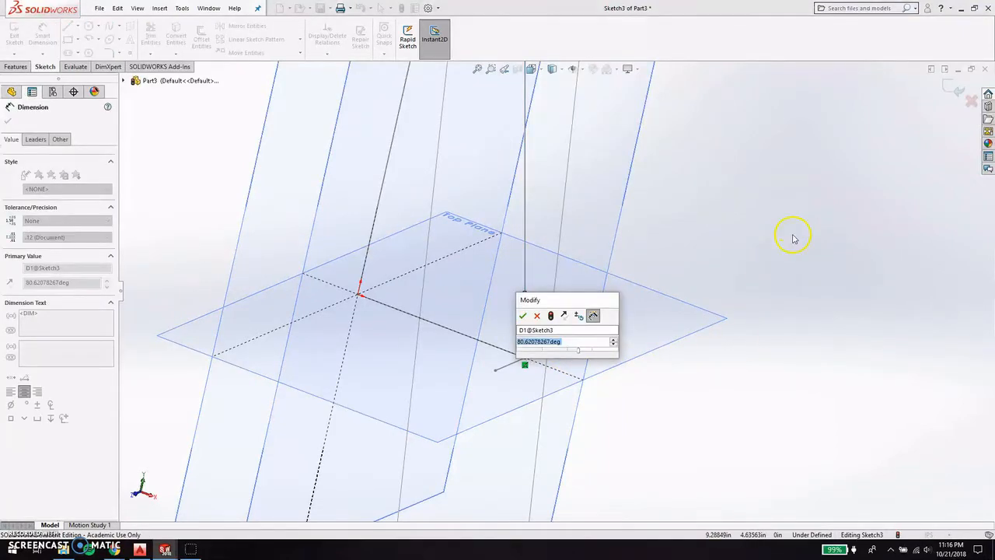
text(90)
key(Return)
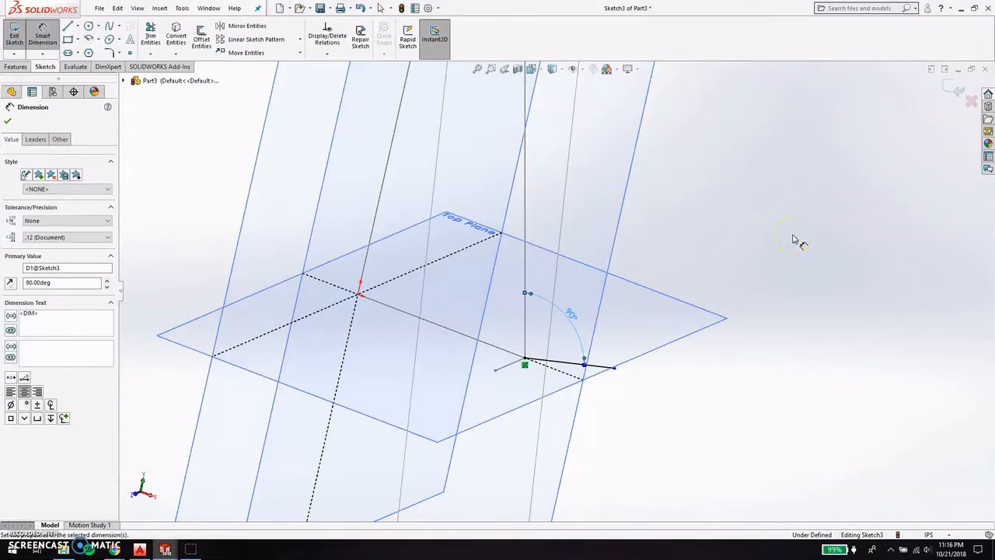
key(Escape)
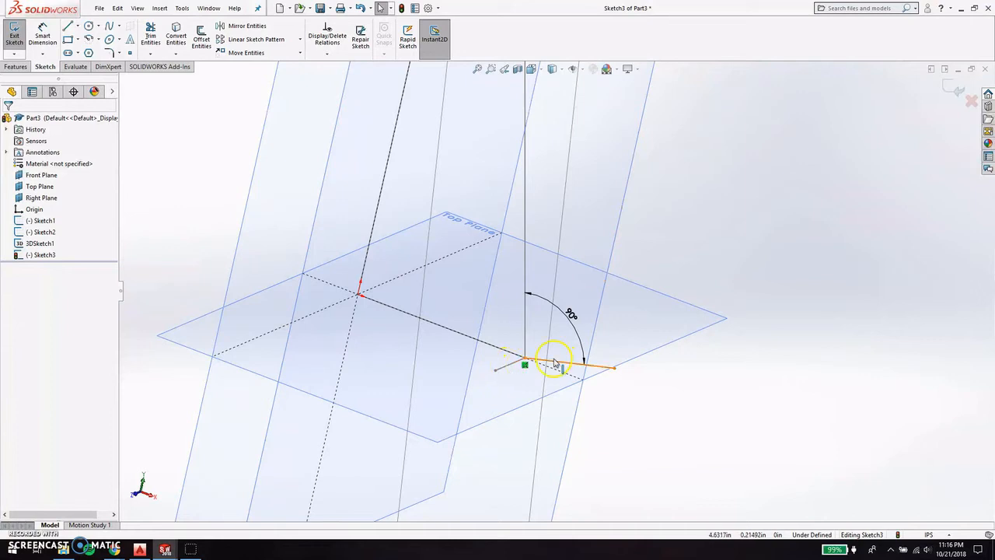
click(955, 88)
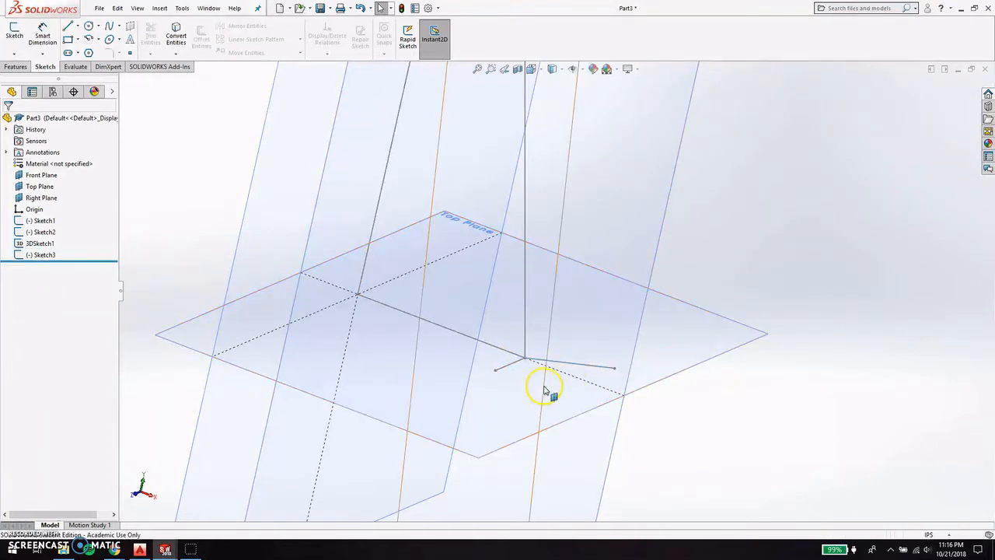
Hide the first 3D sketch and create a 3D sketch plane coincident with the two short lines at the triangle's corner.
right_click(37, 246)
click(45, 231)
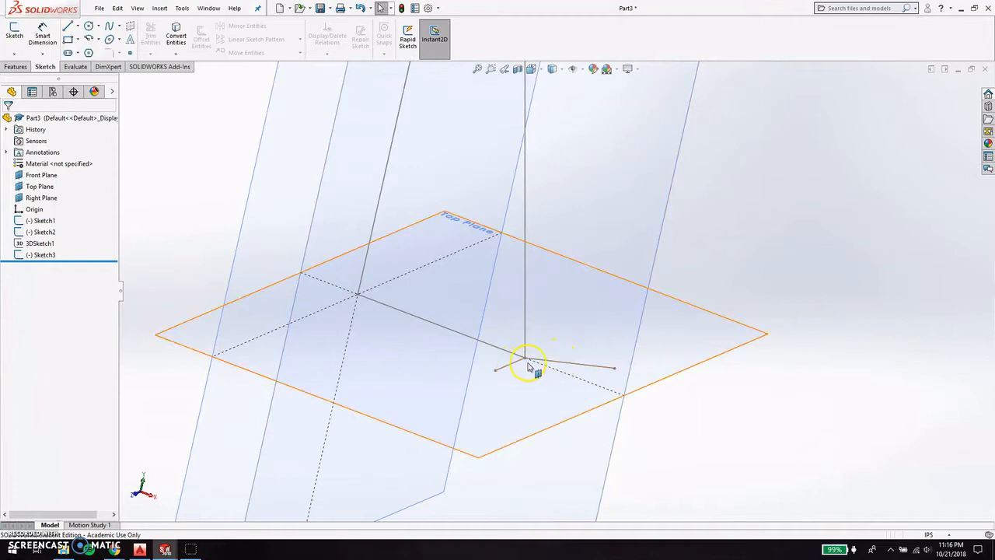
click(130, 28)
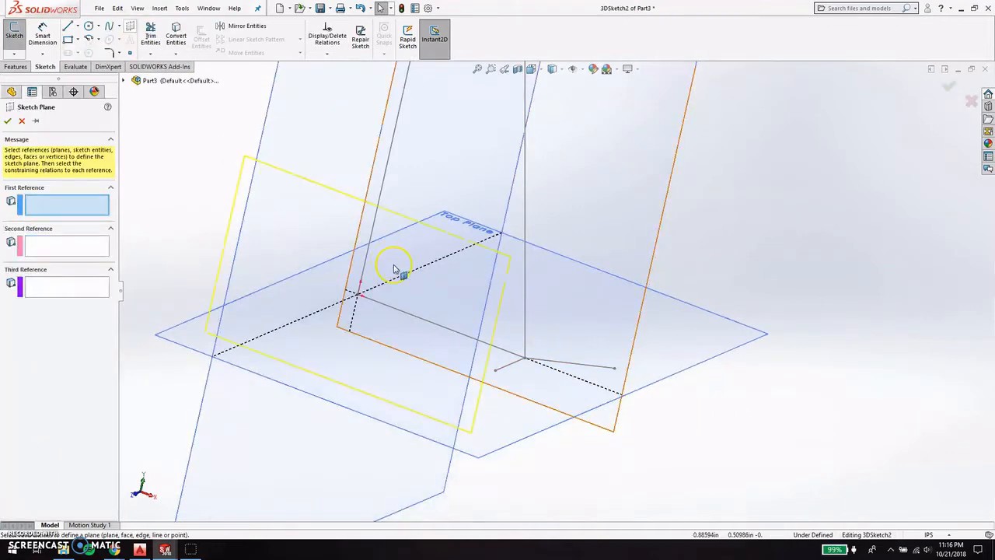
click(516, 366)
click(566, 370)
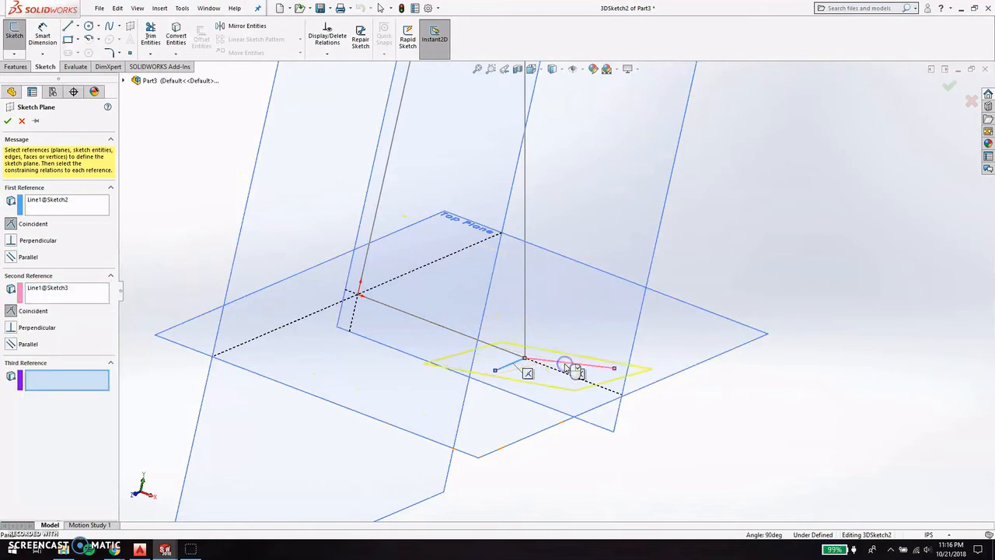
click(950, 86)
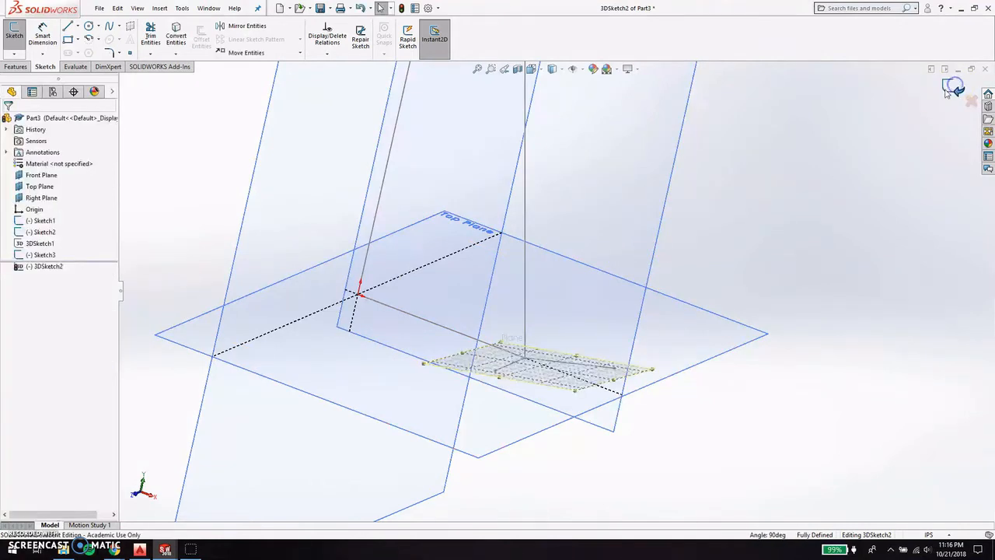
click(950, 86)
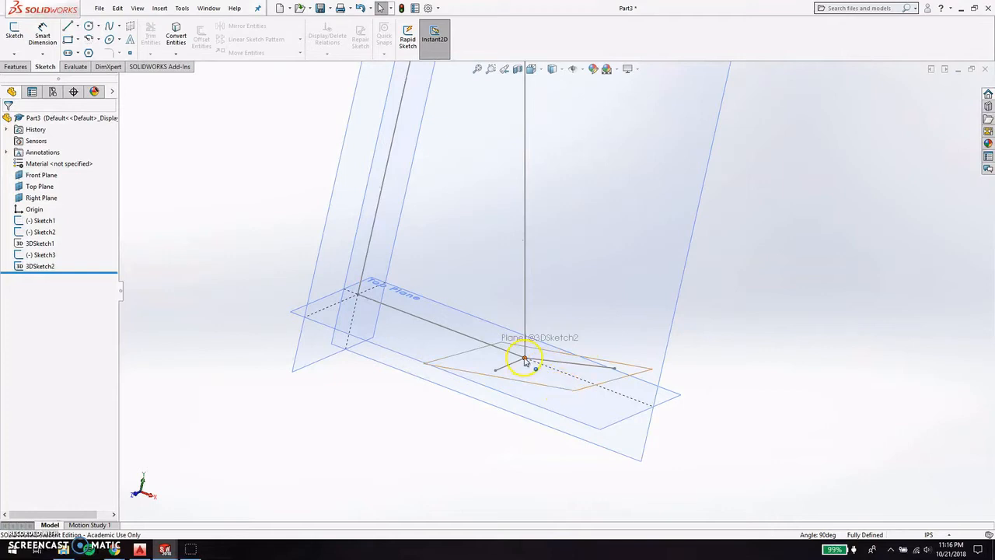
Examine how the new 3D sketch plane sits relative to the hypotenuse and the Top Plane.
scroll(526, 360, down, 3)
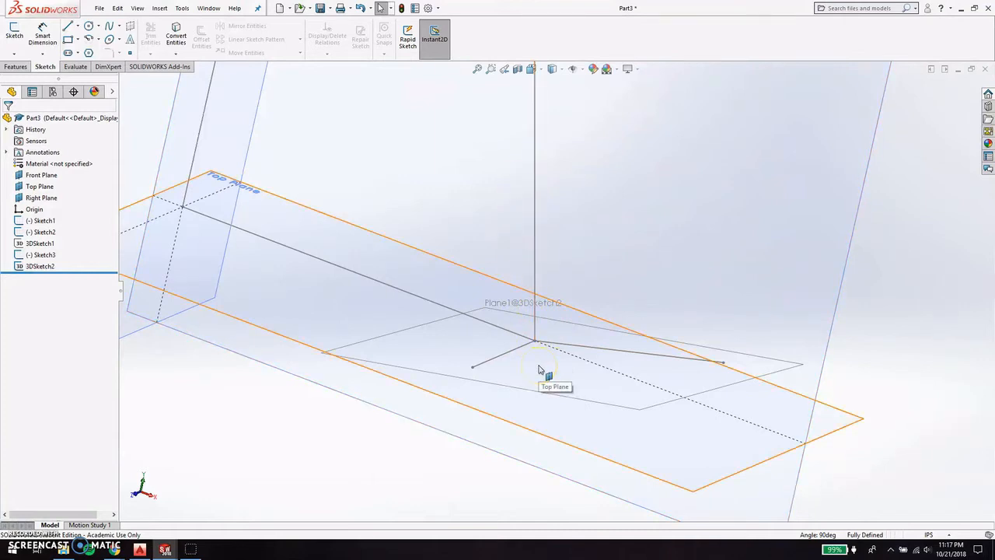
scroll(540, 369, up, 5)
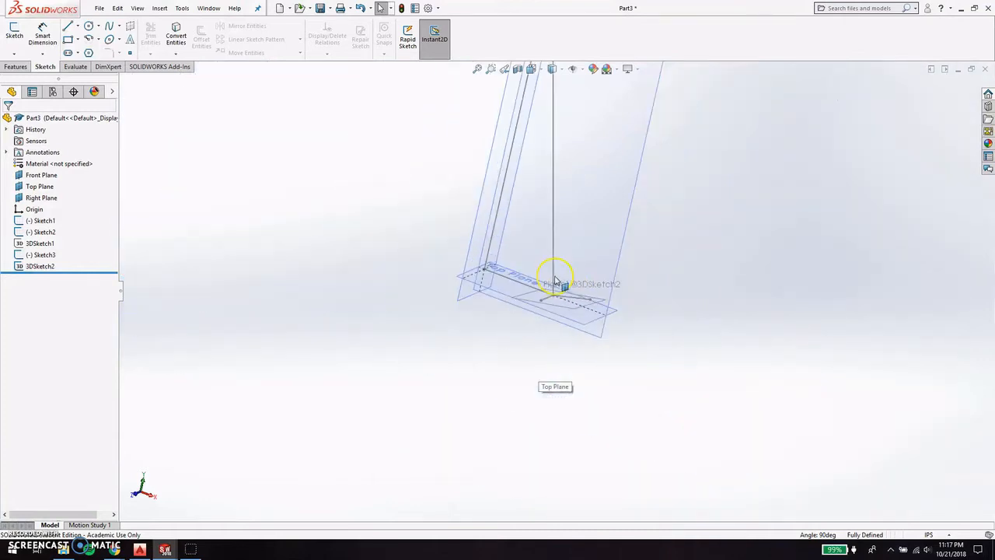
scroll(567, 267, up, 1)
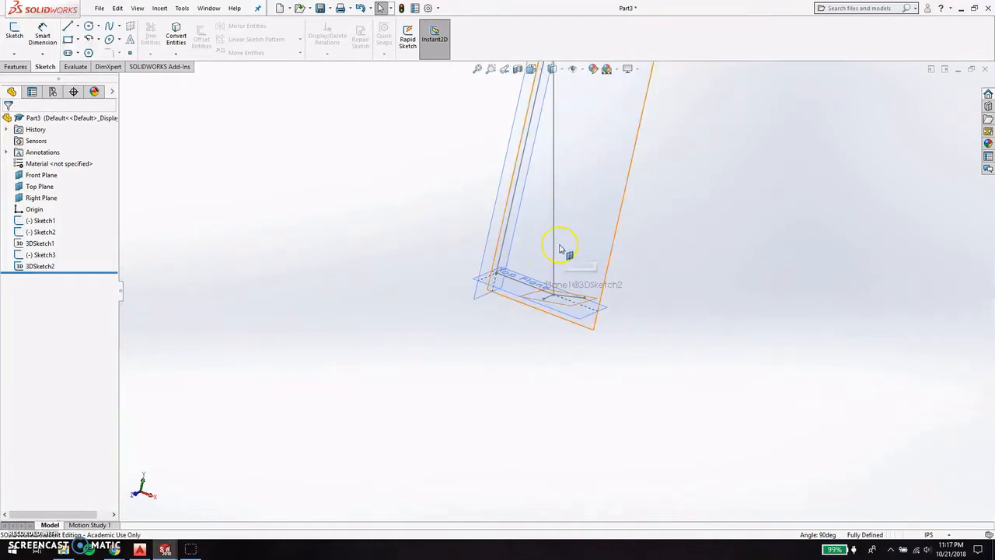
scroll(560, 249, down, 3)
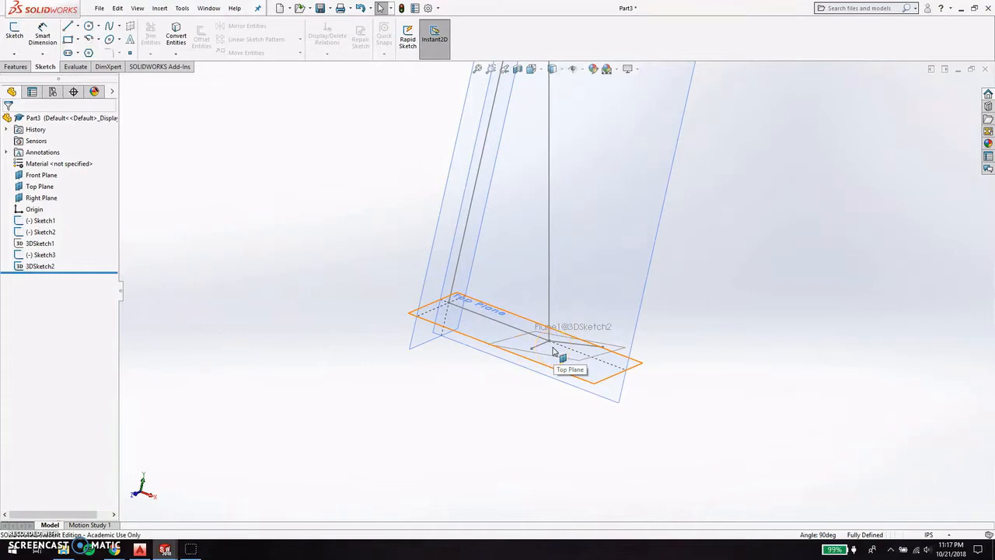
click(563, 351)
scroll(559, 345, down, 2)
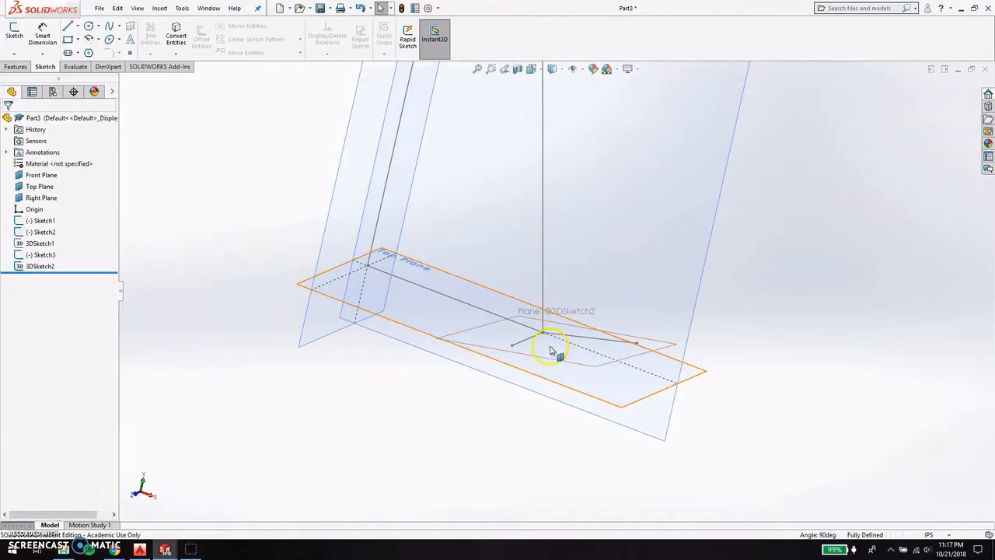
Switch to AutoCAD to review the bridge outline's horizontal beam and diagonal member, and return to Part3 in SOLIDWORKS.
click(140, 550)
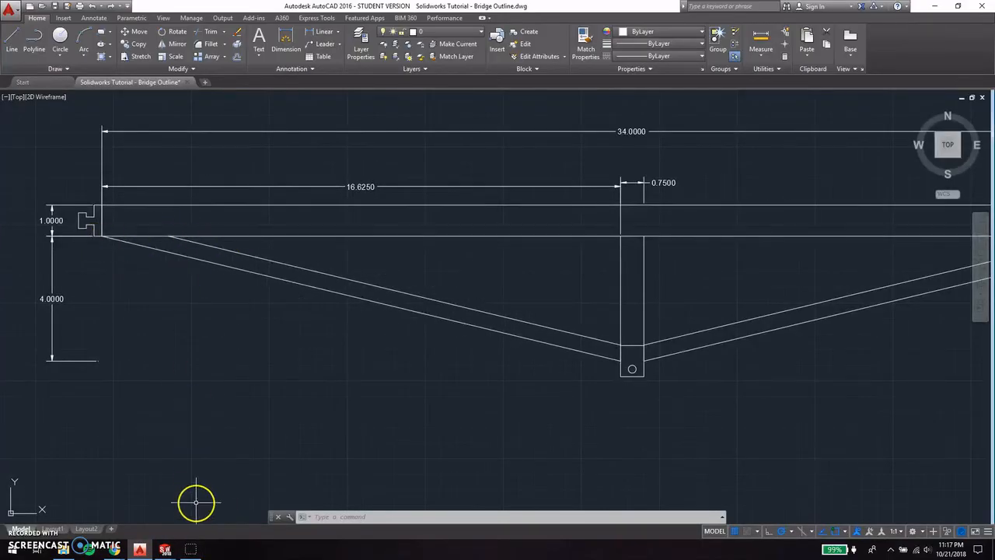
click(407, 240)
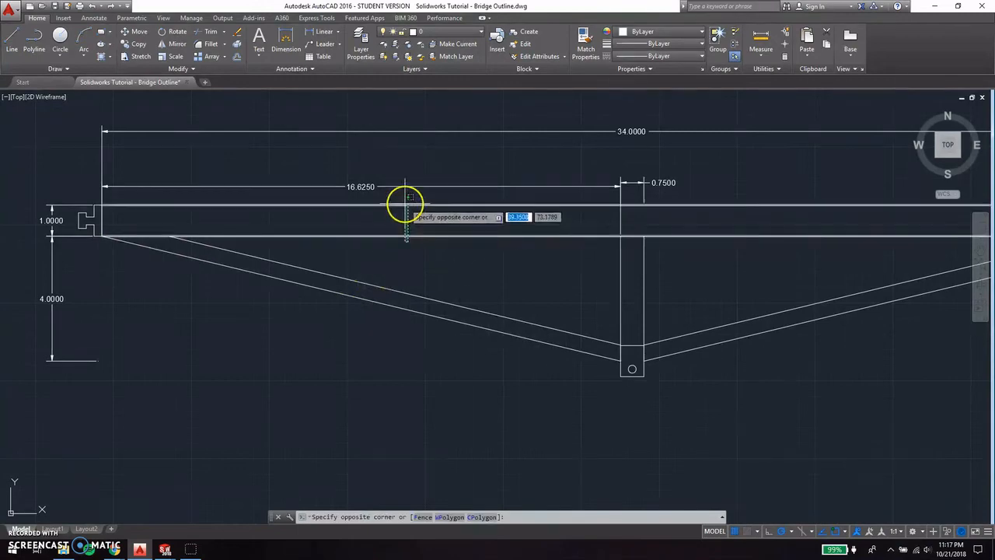
click(405, 205)
key(Escape)
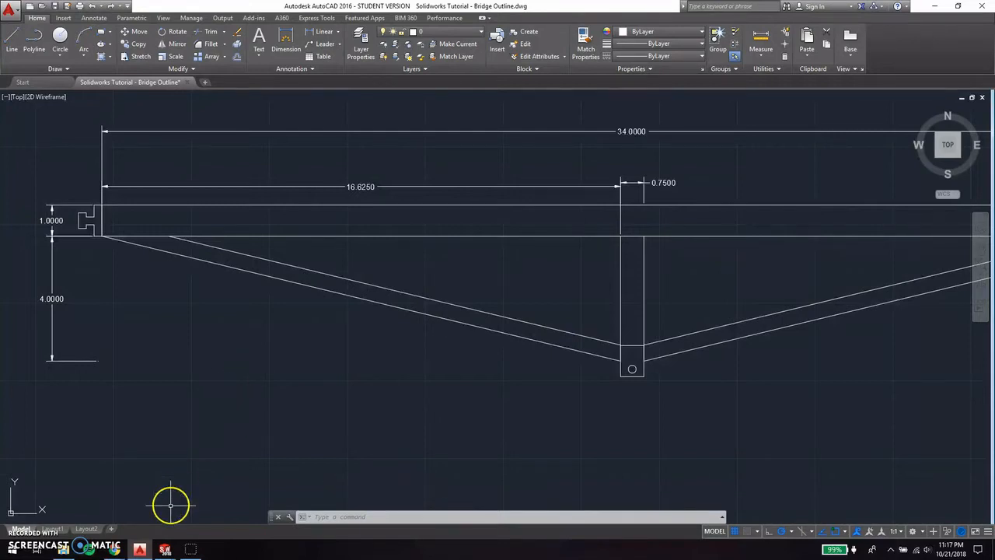
mouse_move(169, 551)
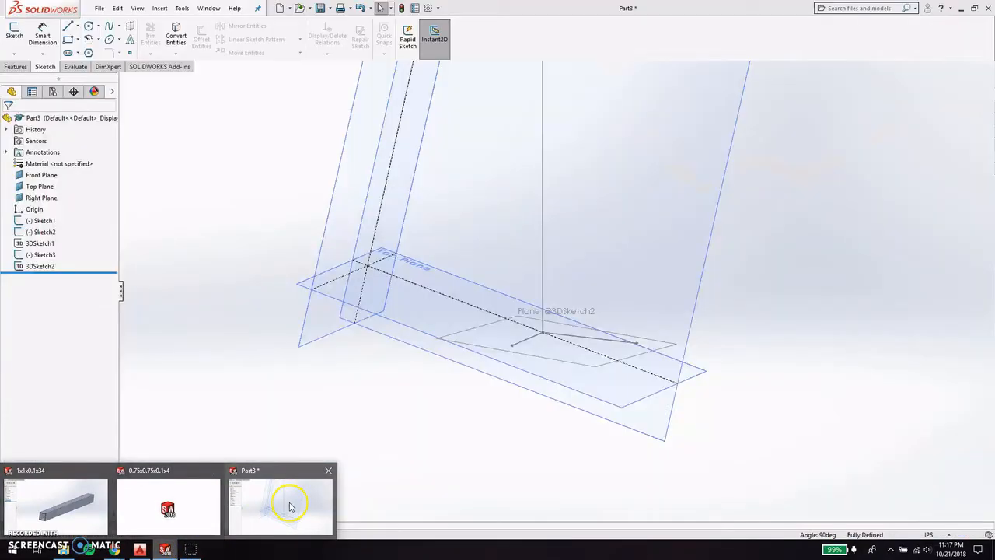
click(288, 505)
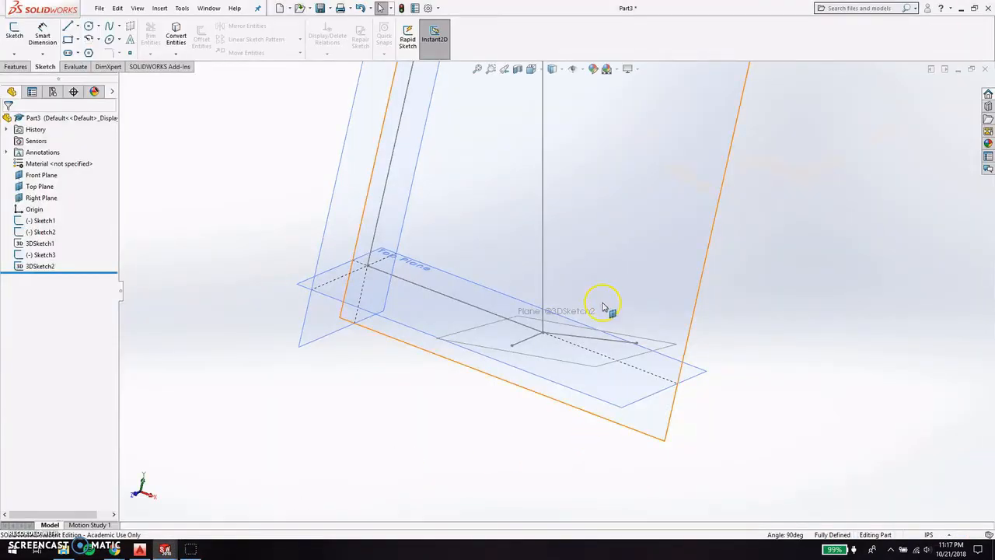
Sketch a corner rectangle about 0.76 by 1.17 in on the 3D sketch plane, around the triangle's corner.
scroll(610, 309, down, 1)
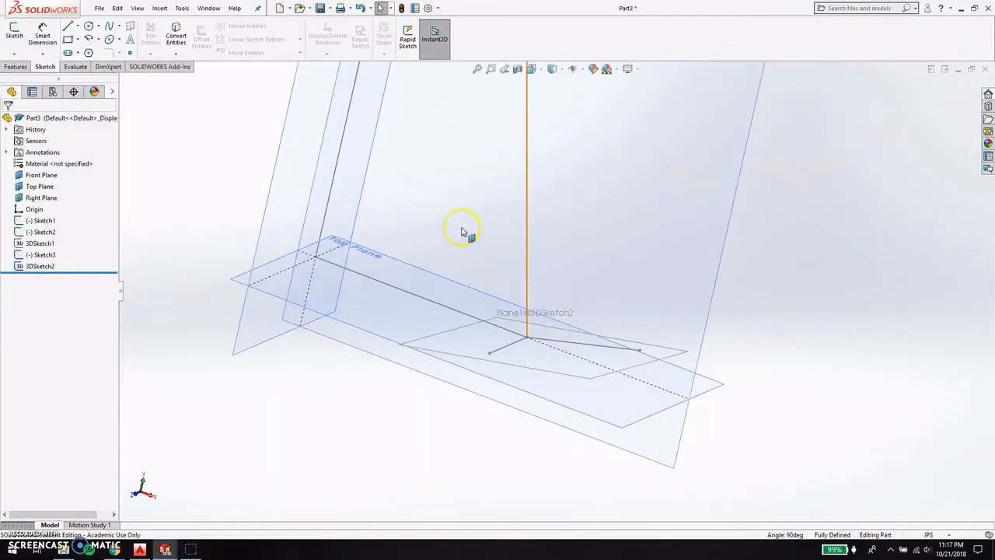
click(69, 39)
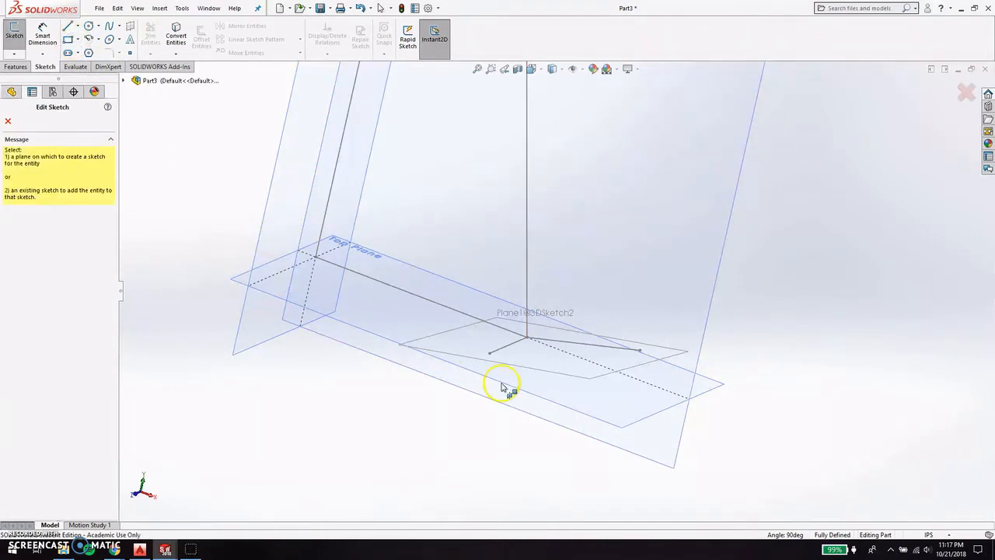
click(560, 379)
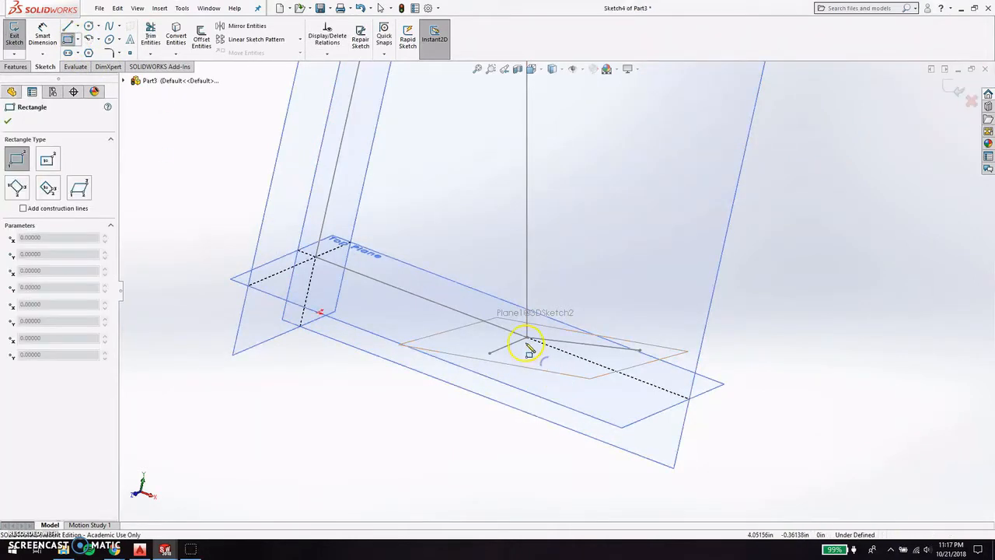
scroll(518, 335, down, 2)
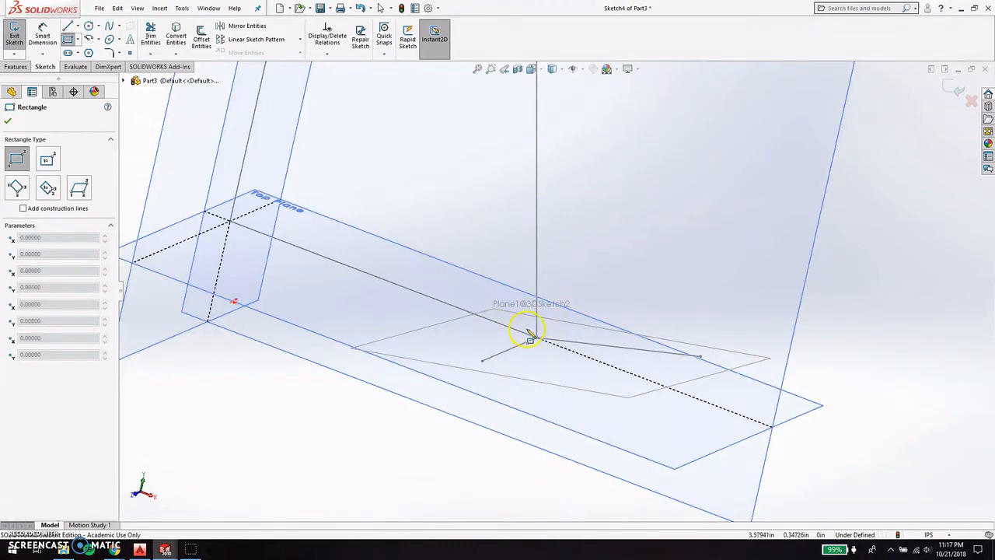
middle_drag(555, 350, 533, 195)
scroll(509, 191, down, 2)
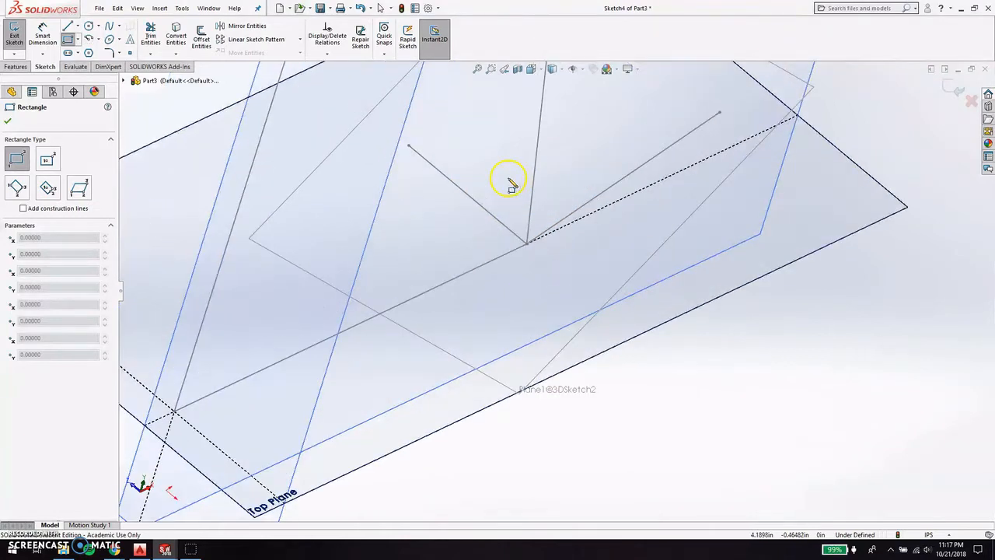
click(504, 178)
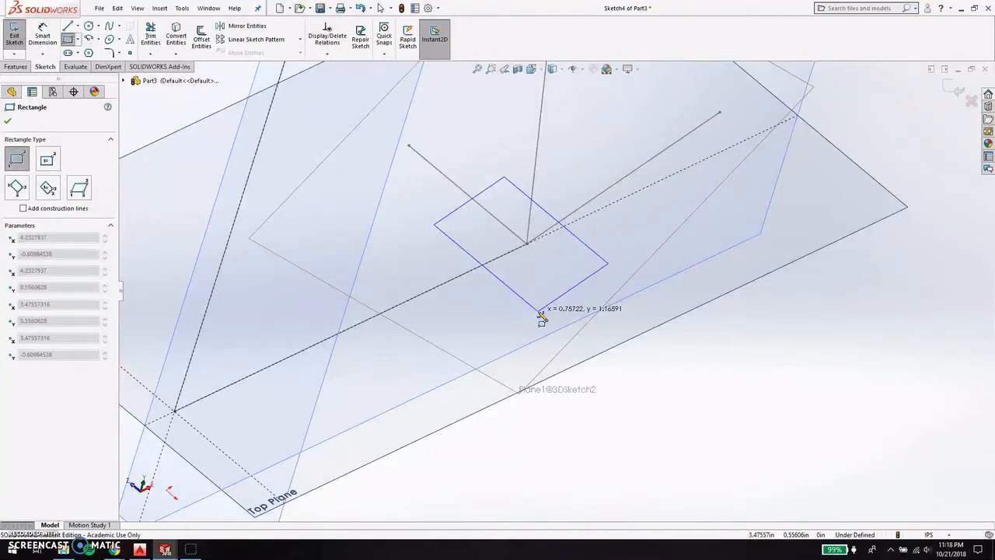
click(539, 312)
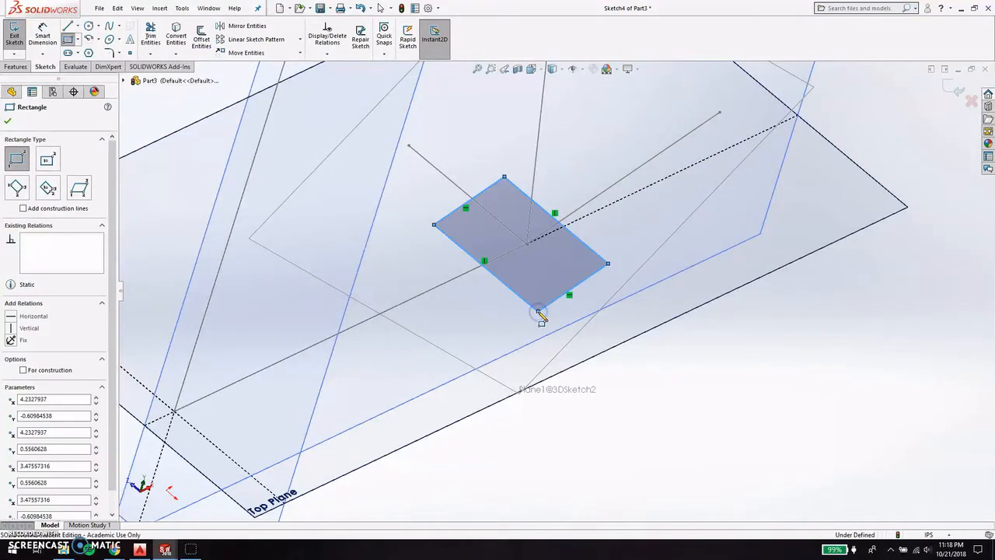
key(Escape)
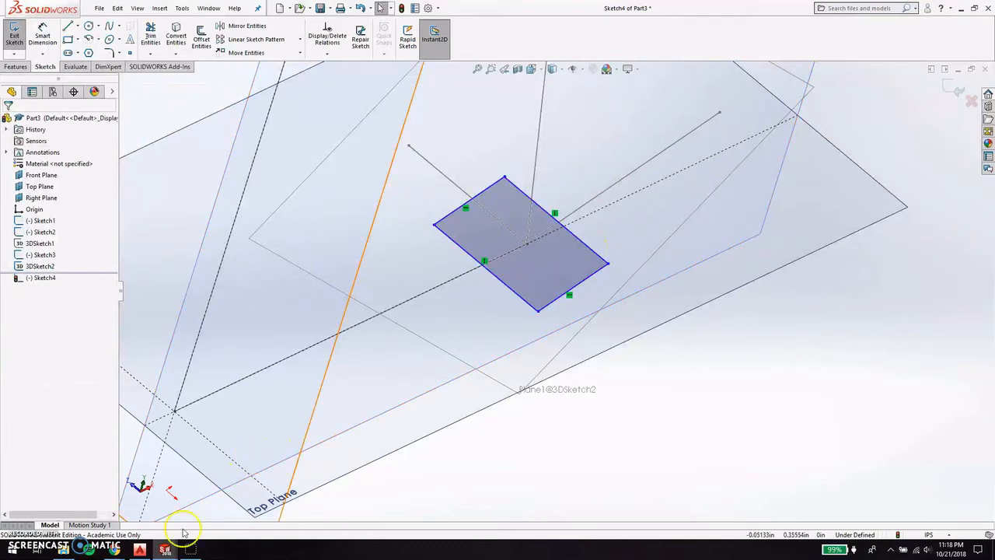
Switch to AutoCAD and try a linear dimension across the two edges of the diagonal member.
click(139, 549)
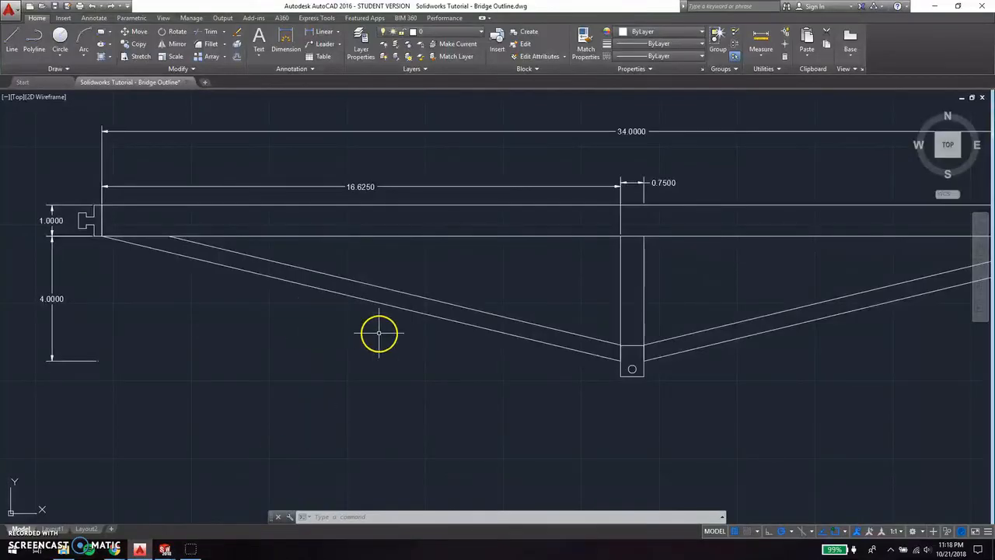
scroll(413, 309, up, 1)
click(285, 41)
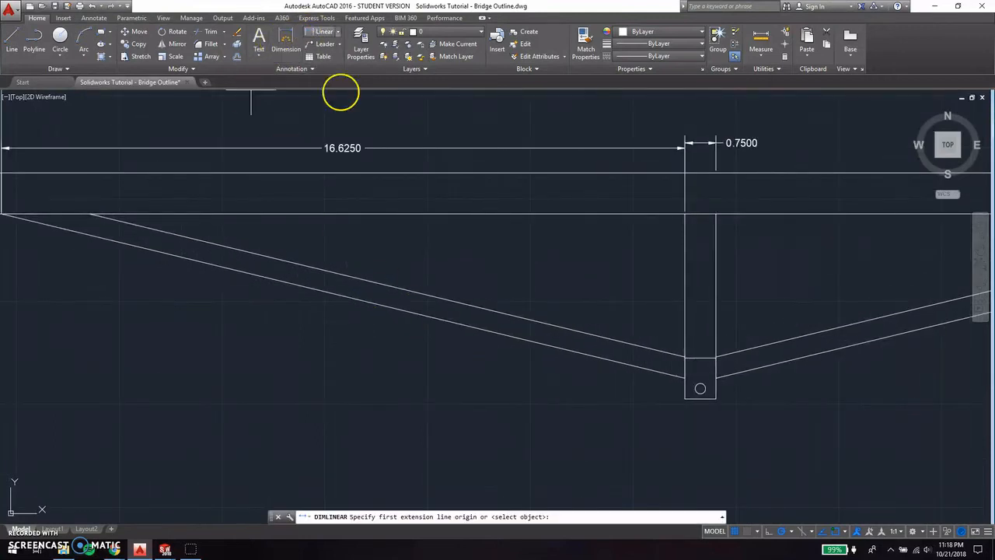
click(384, 309)
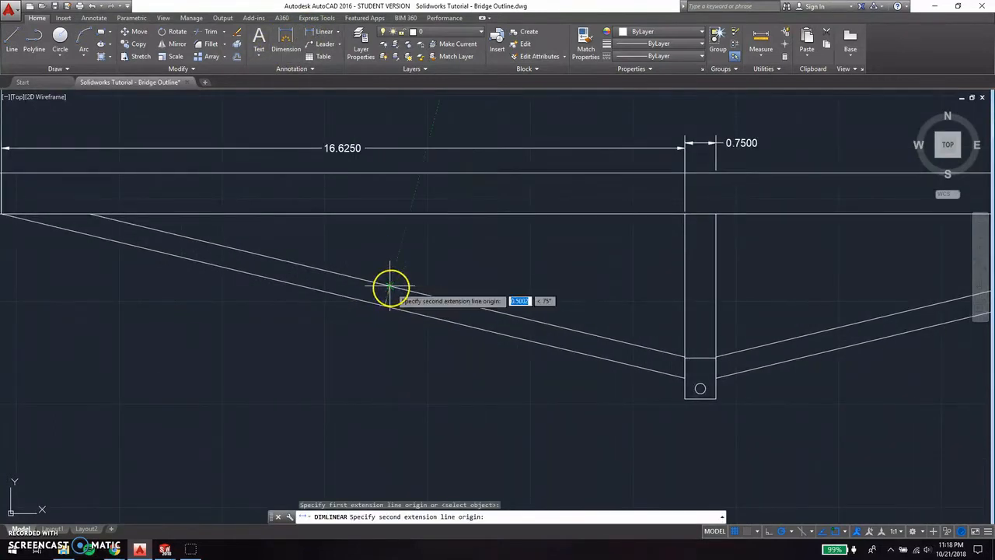
click(389, 285)
scroll(400, 282, up, 2)
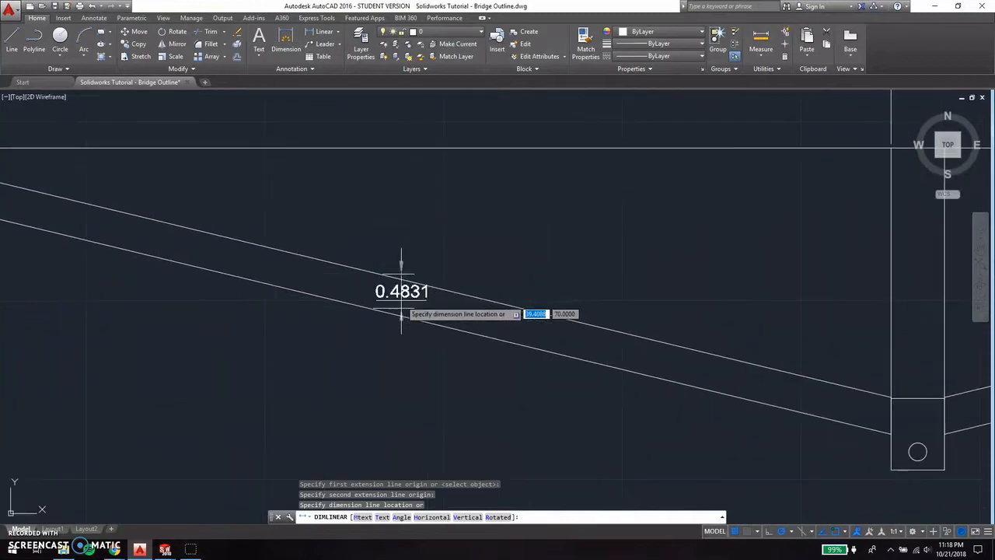
key(Escape)
Check the diagonal member's thickness with an aligned dimension between its two edges, and return to Part3 in SOLIDWORKS.
click(336, 32)
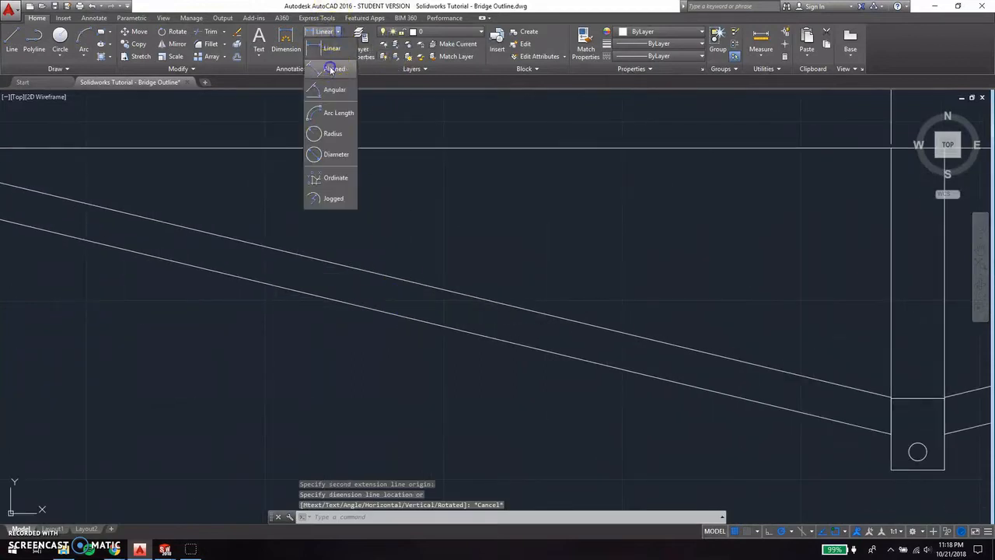
click(324, 68)
click(367, 309)
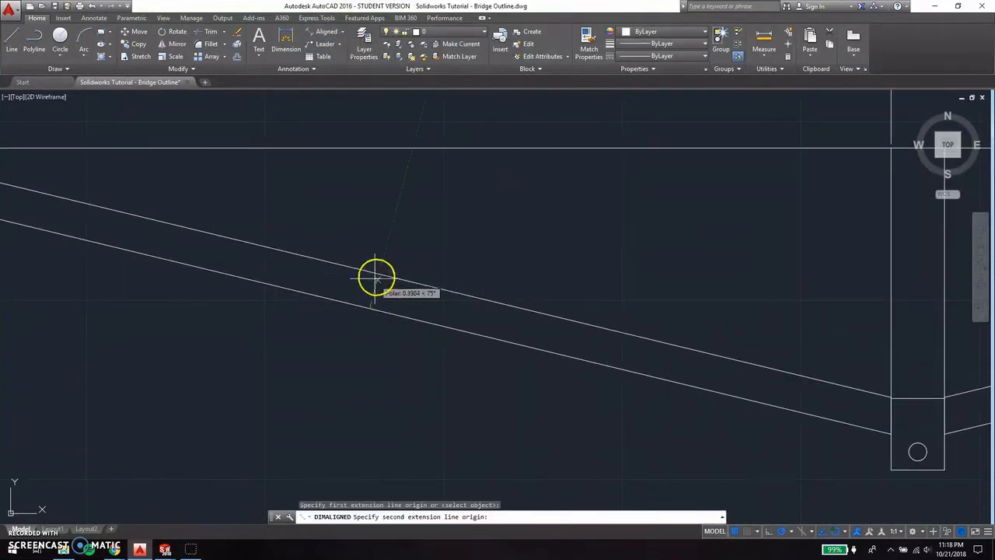
click(381, 275)
scroll(406, 278, down, 1)
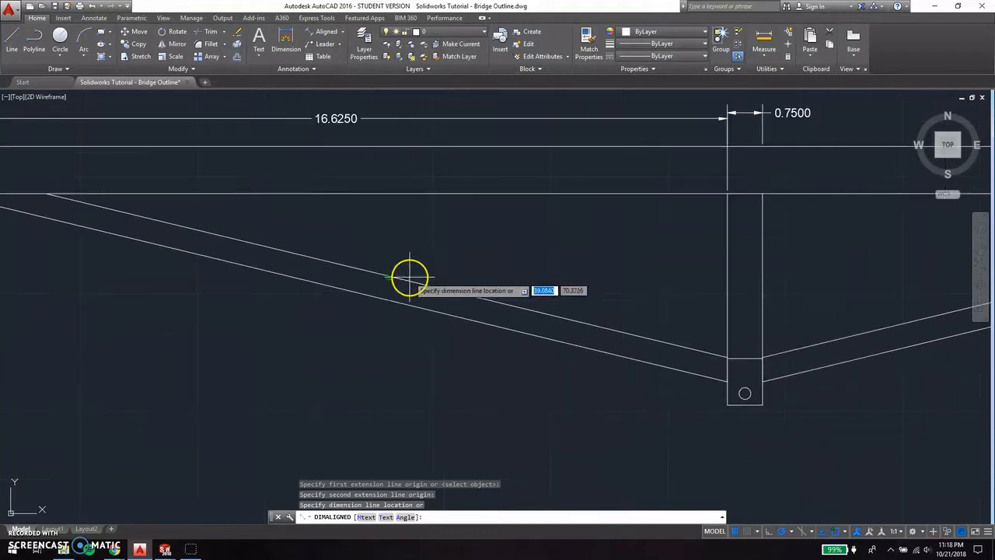
key(Escape)
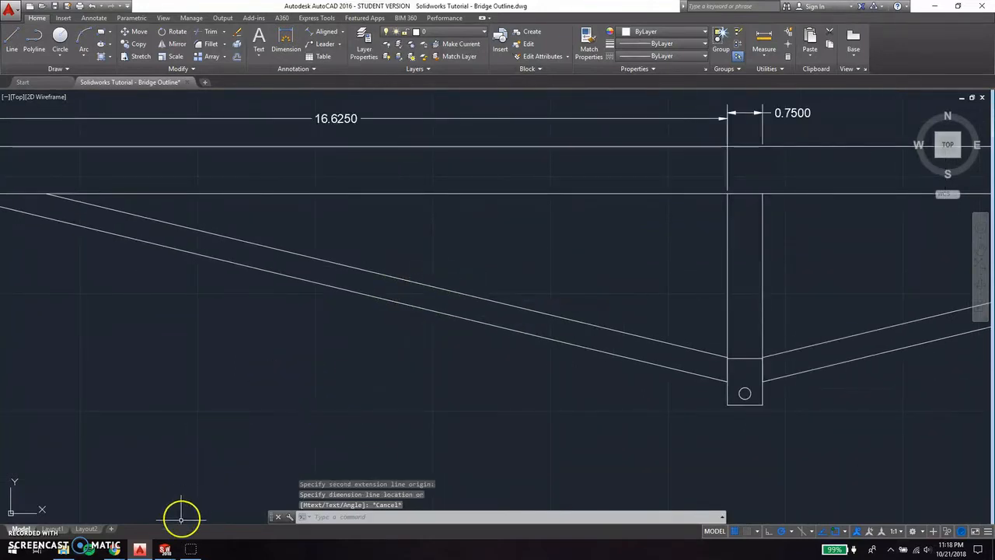
mouse_move(170, 550)
click(281, 506)
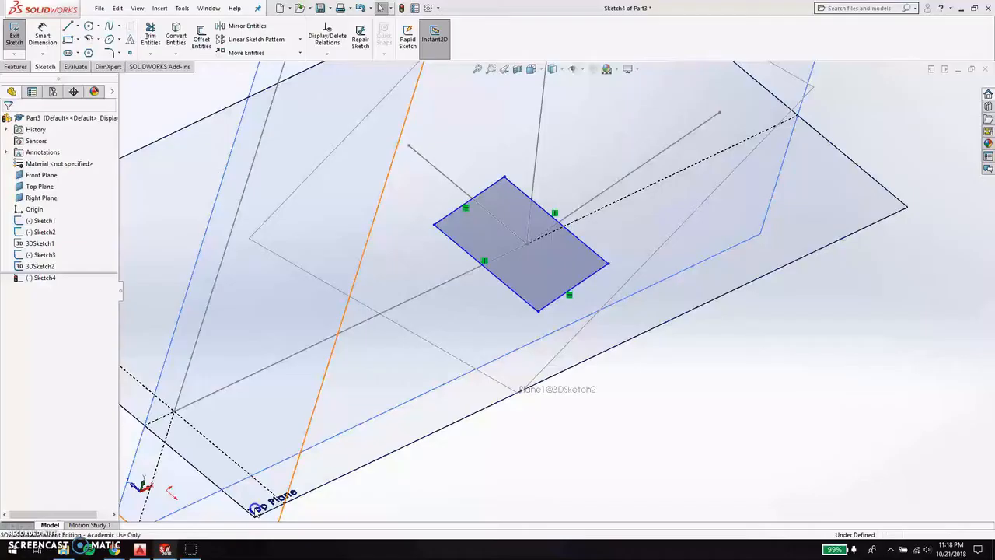
Set the rectangle's two adjacent sides to 0.5 in each and exit the sketch.
click(518, 294)
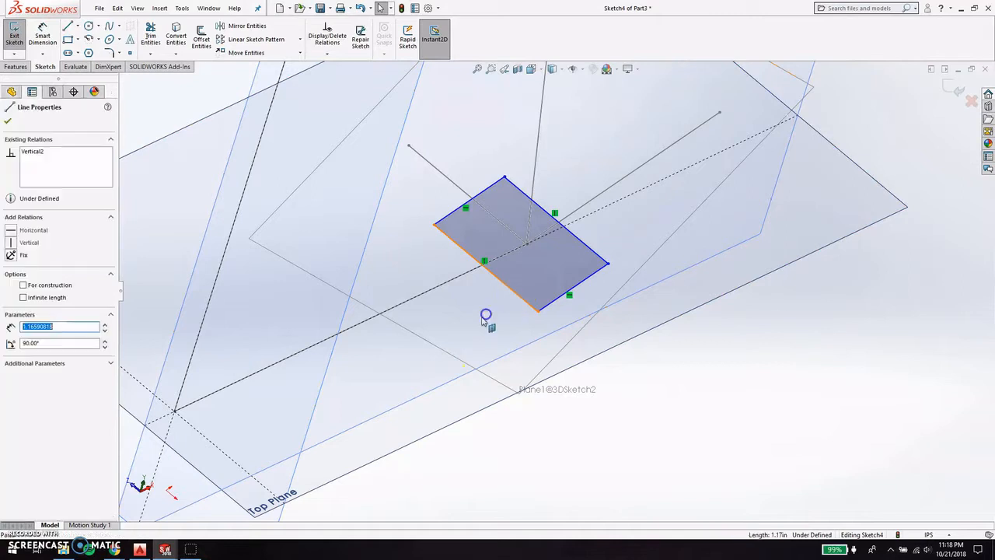
key(Return)
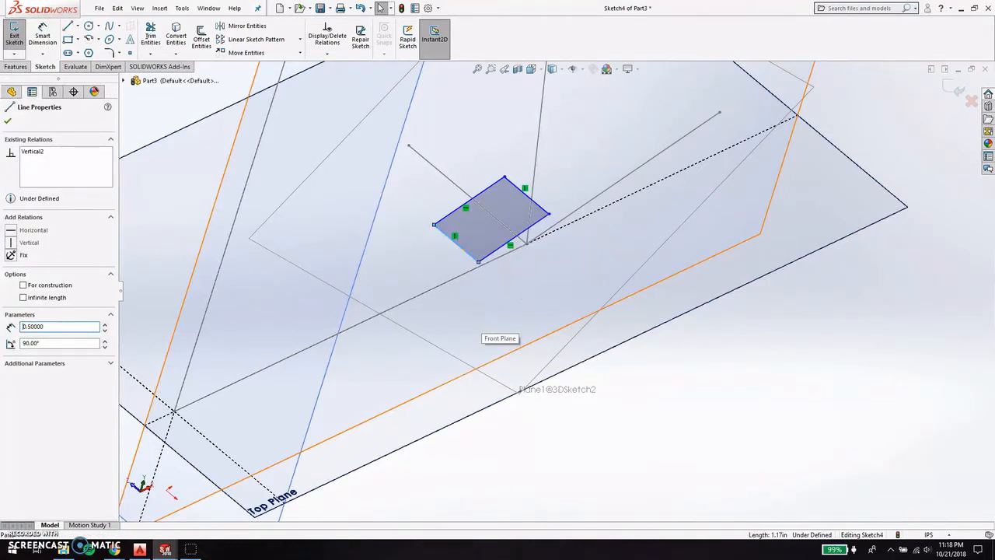
click(490, 256)
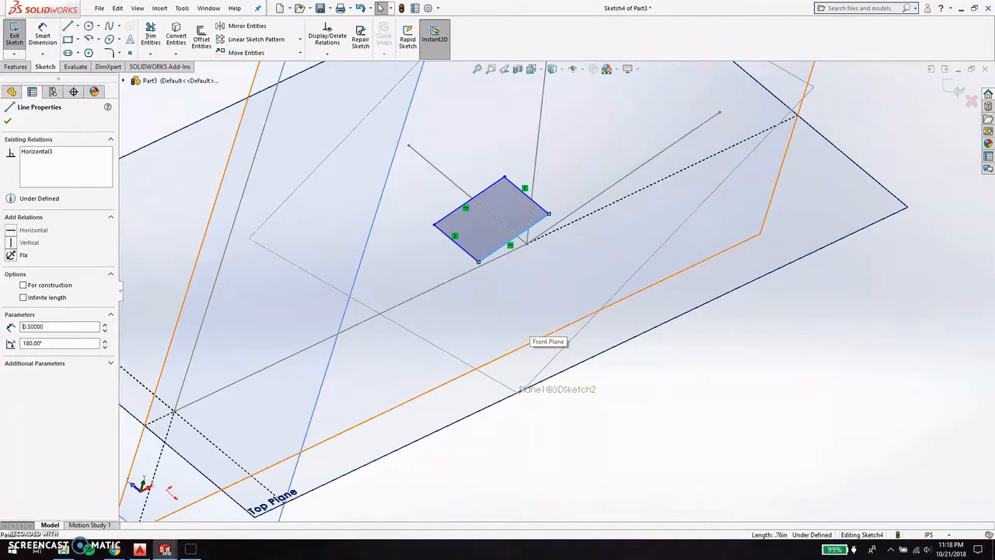
key(Return)
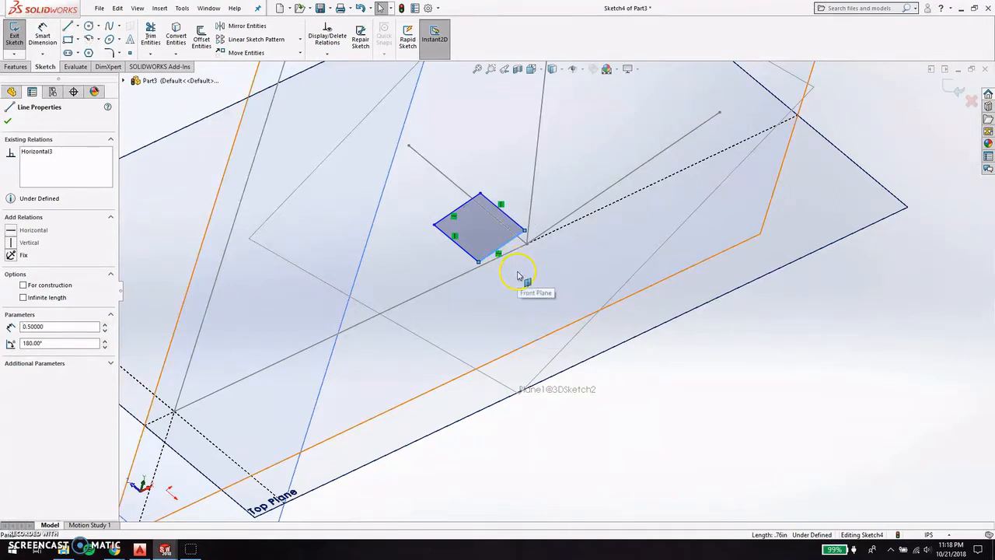
key(Escape)
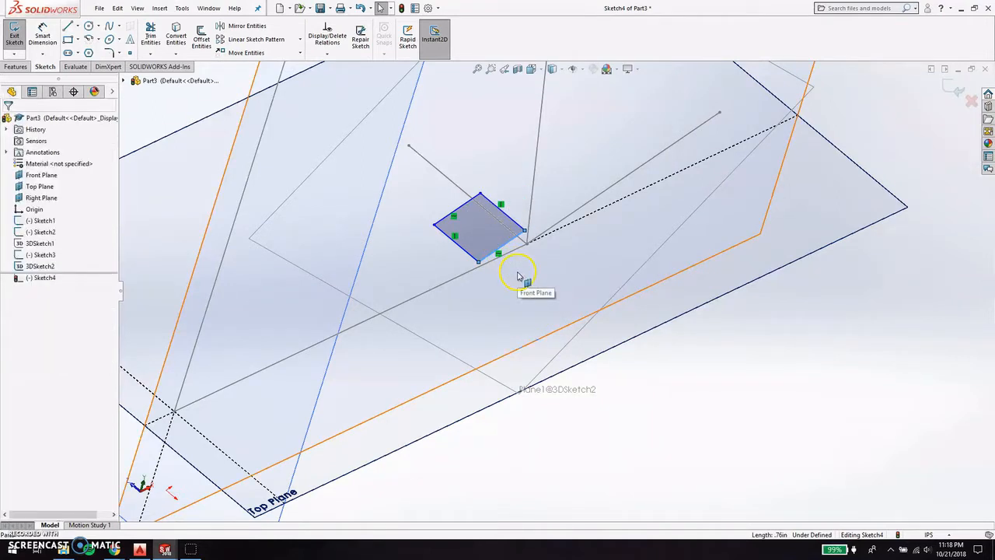
click(953, 93)
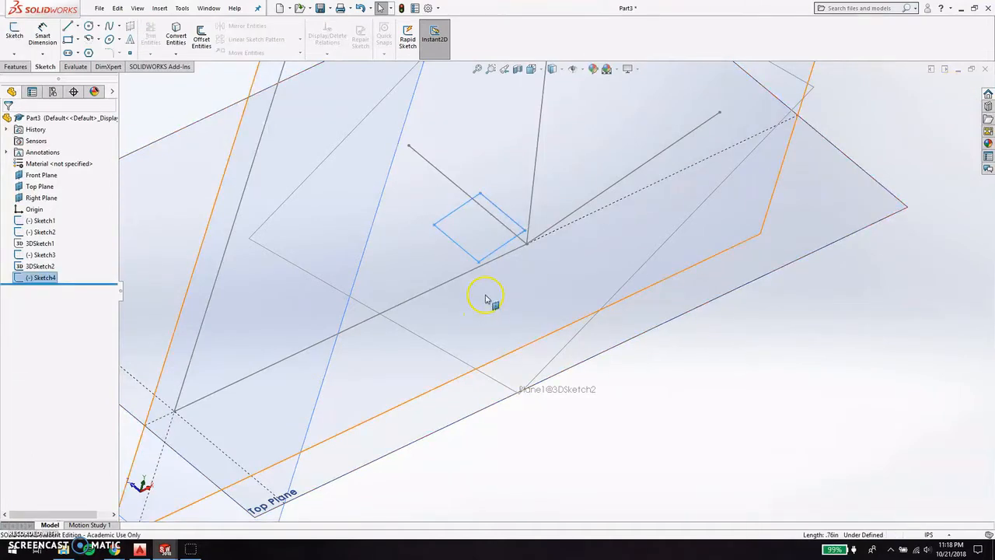
Examine how the square profile on the angled plane sits relative to the hypotenuse and the Top Plane.
scroll(488, 295, up, 4)
scroll(519, 257, down, 2)
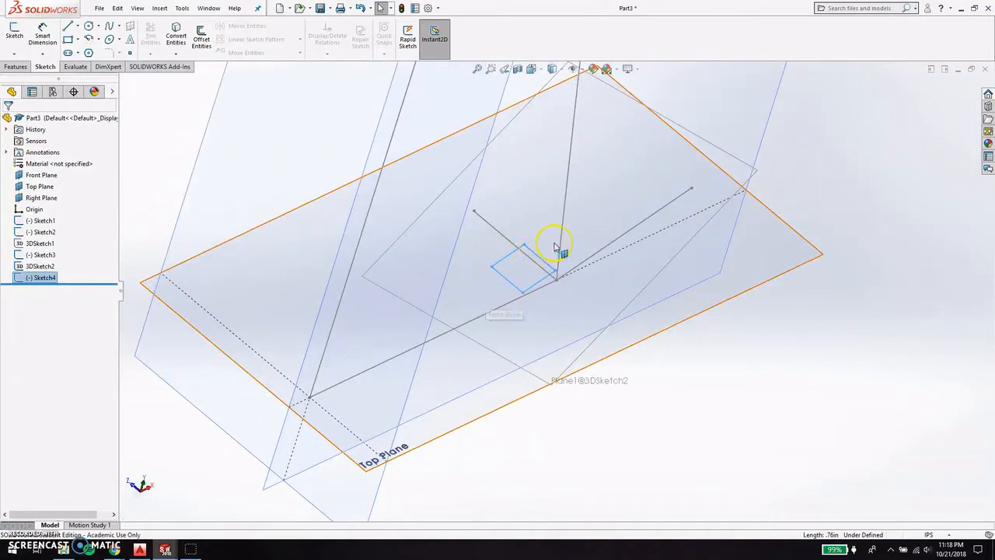
key(Escape)
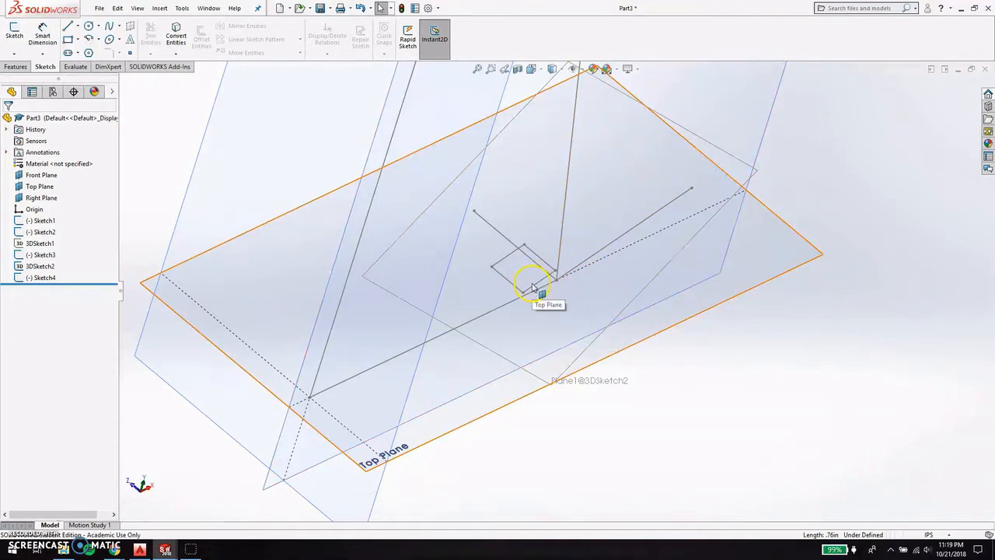
middle_drag(544, 300, 626, 399)
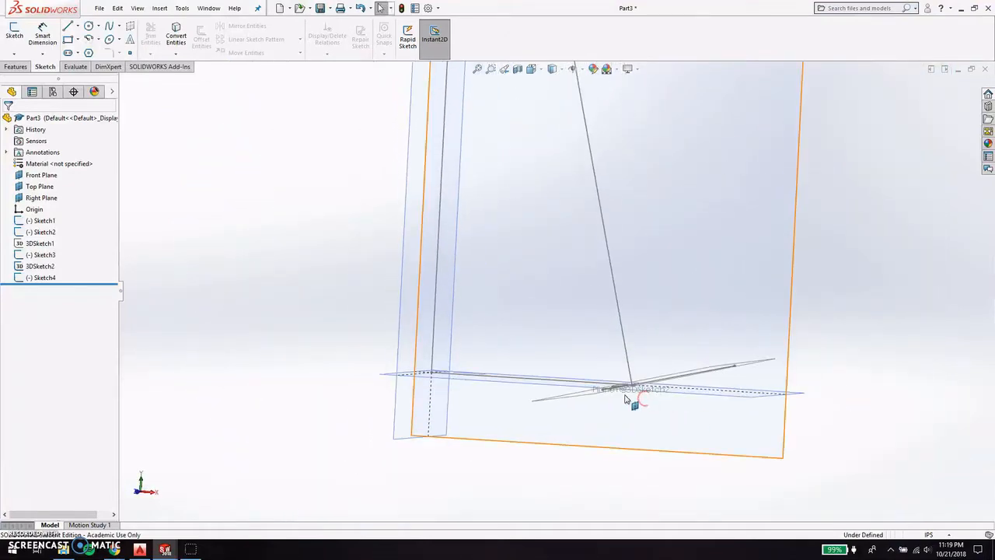
scroll(626, 398, down, 2)
middle_drag(630, 358, 585, 328)
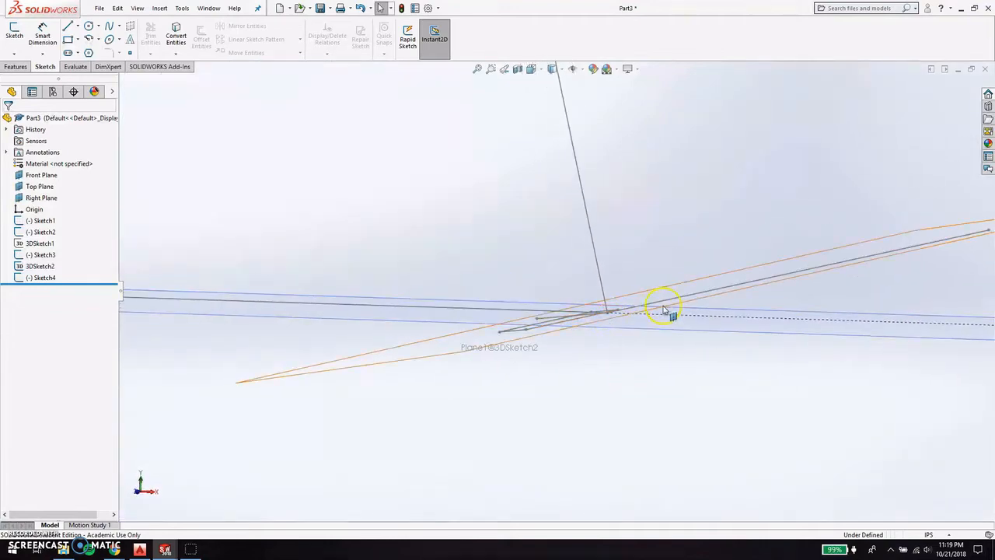
middle_drag(688, 336, 542, 280)
middle_drag(553, 335, 547, 320)
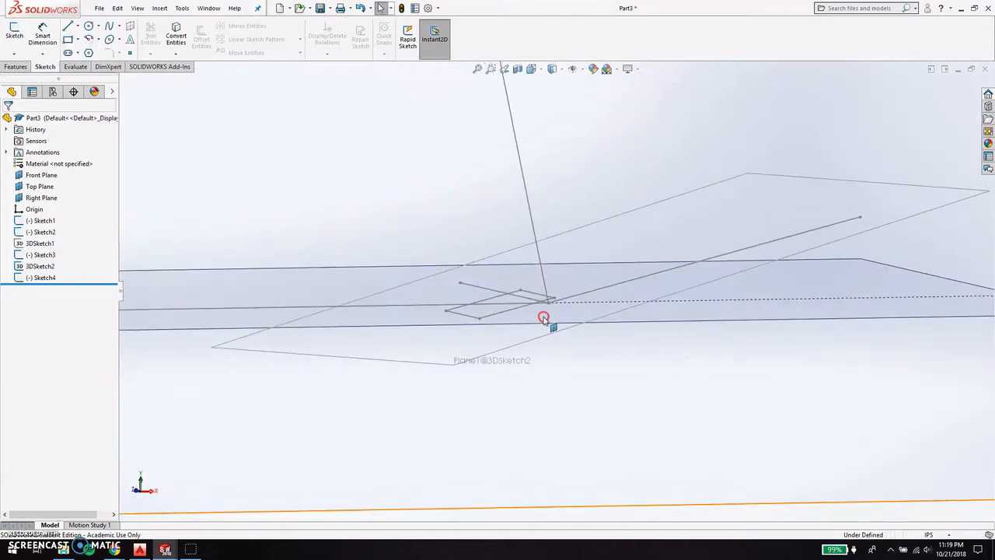
click(485, 303)
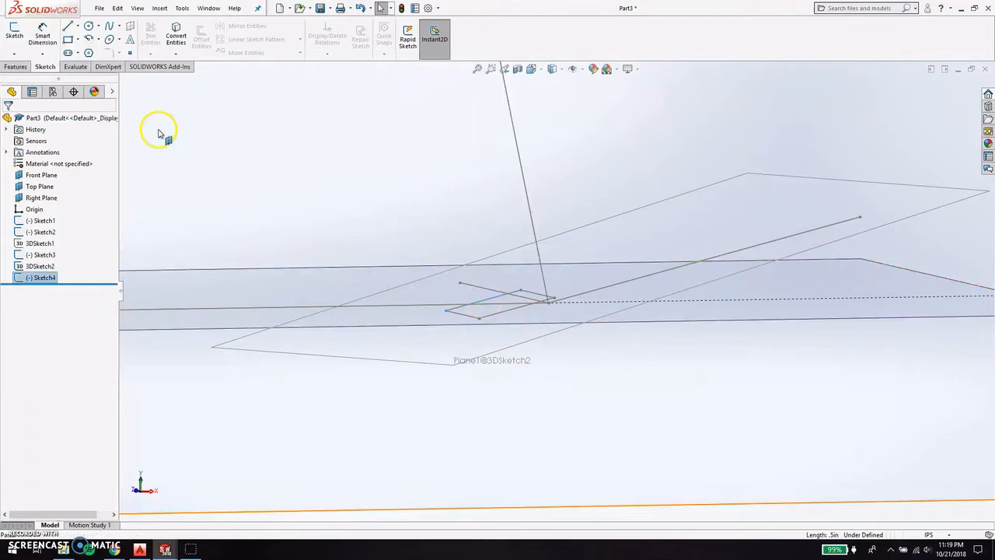
click(77, 67)
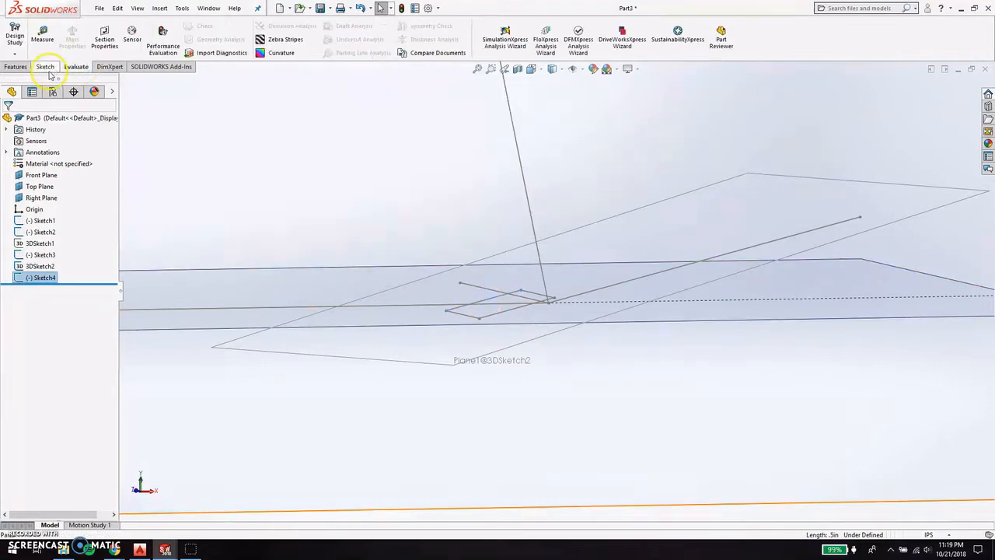
click(16, 66)
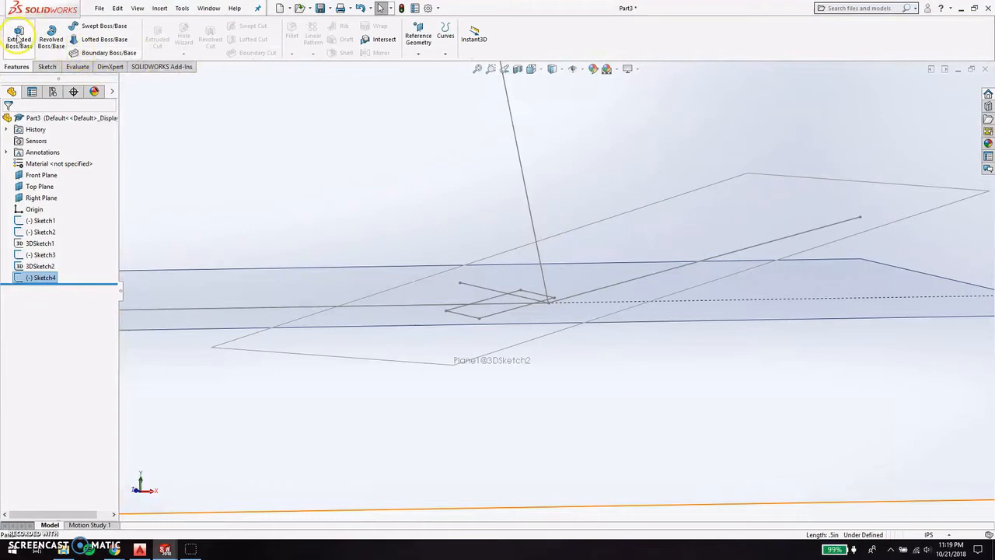
click(19, 35)
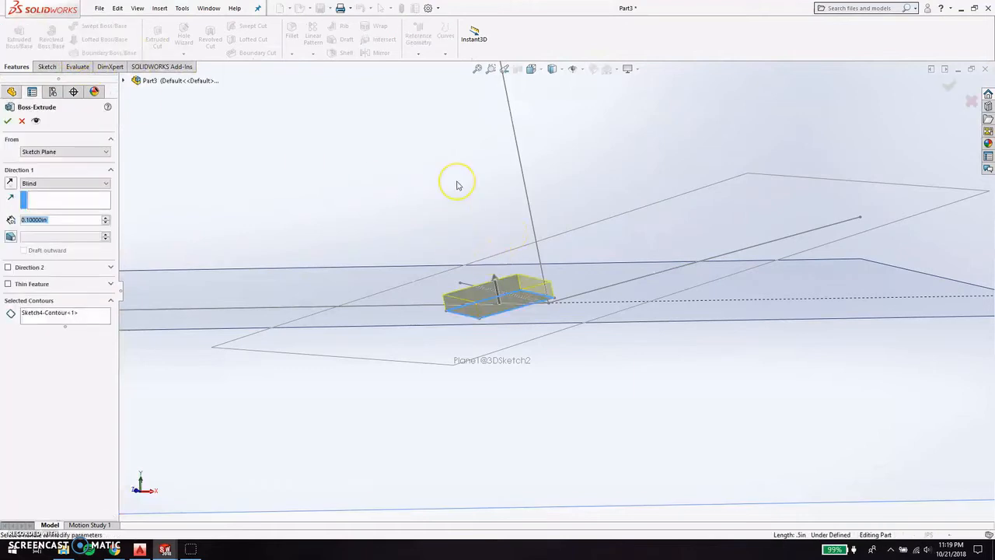
scroll(457, 185, down, 2)
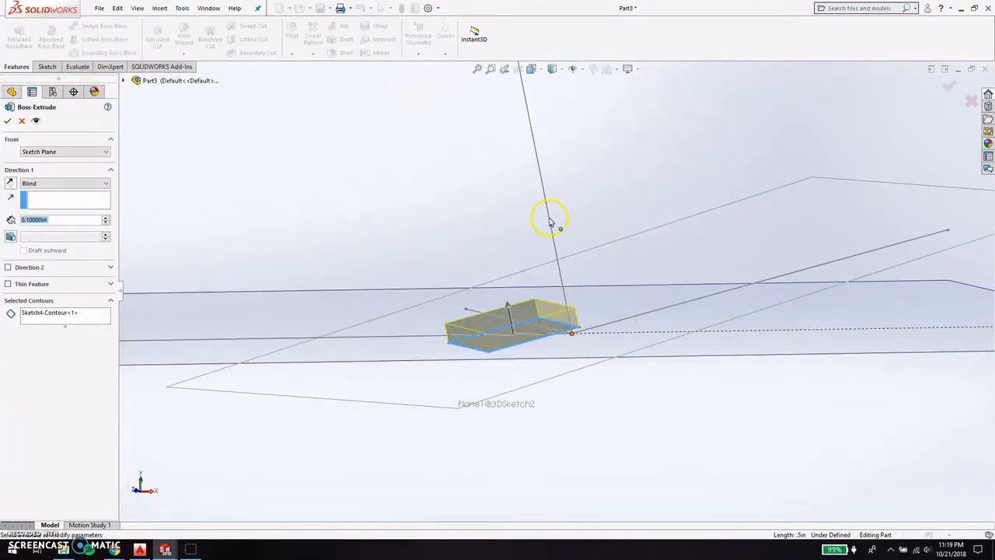
scroll(487, 233, down, 1)
scroll(487, 233, up, 4)
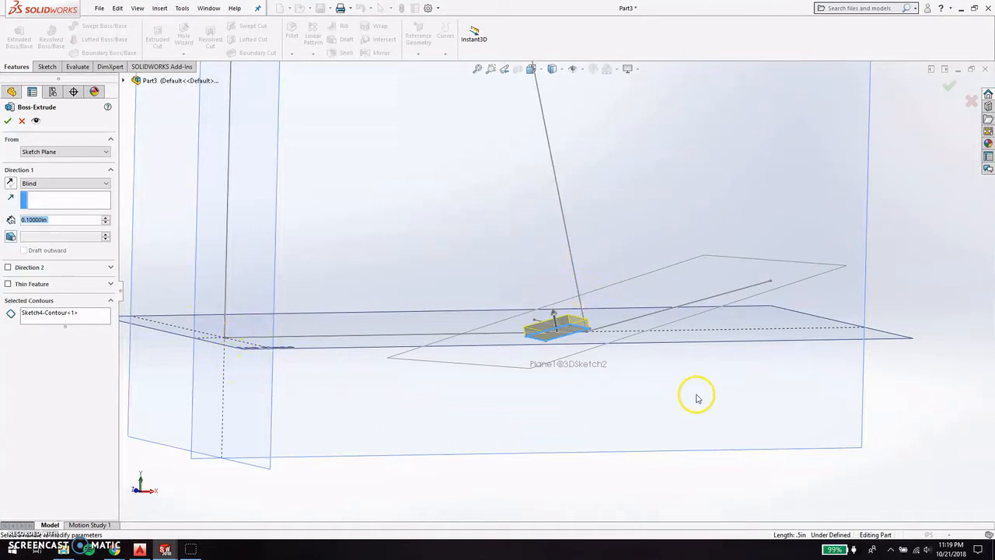
scroll(590, 333, down, 5)
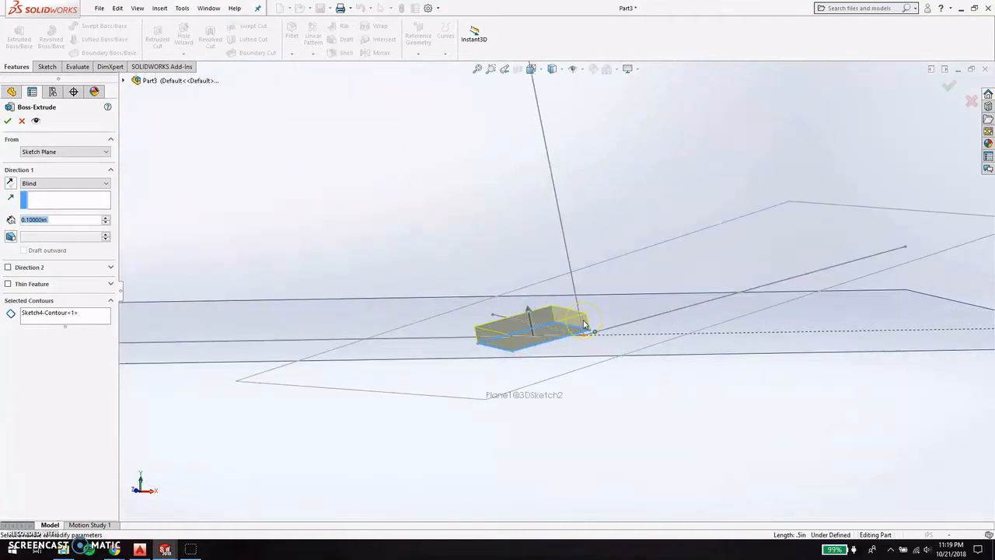
click(566, 331)
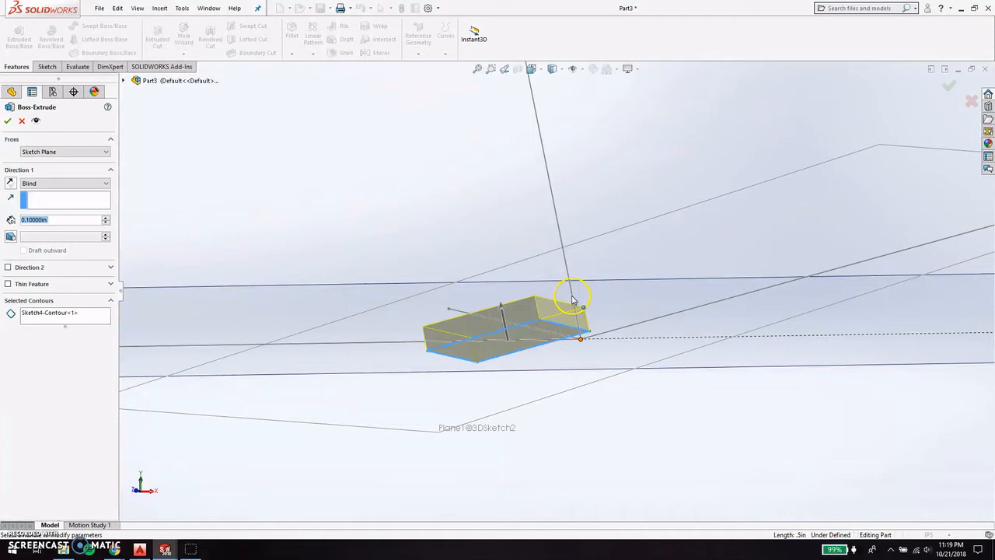
key(Escape)
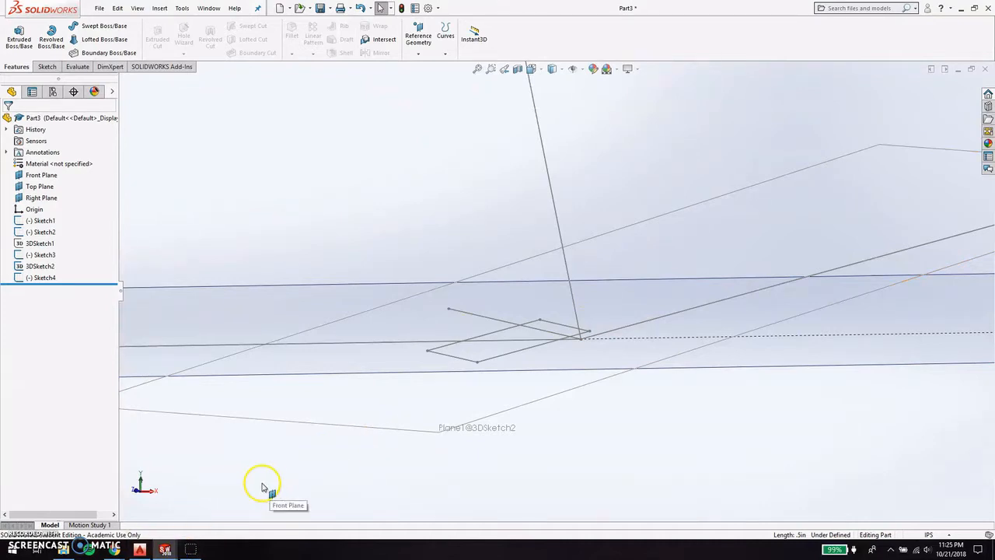
Switch to AutoCAD and inspect the lower edge line of the bridge outline's diagonal member.
click(140, 549)
scroll(330, 320, down, 2)
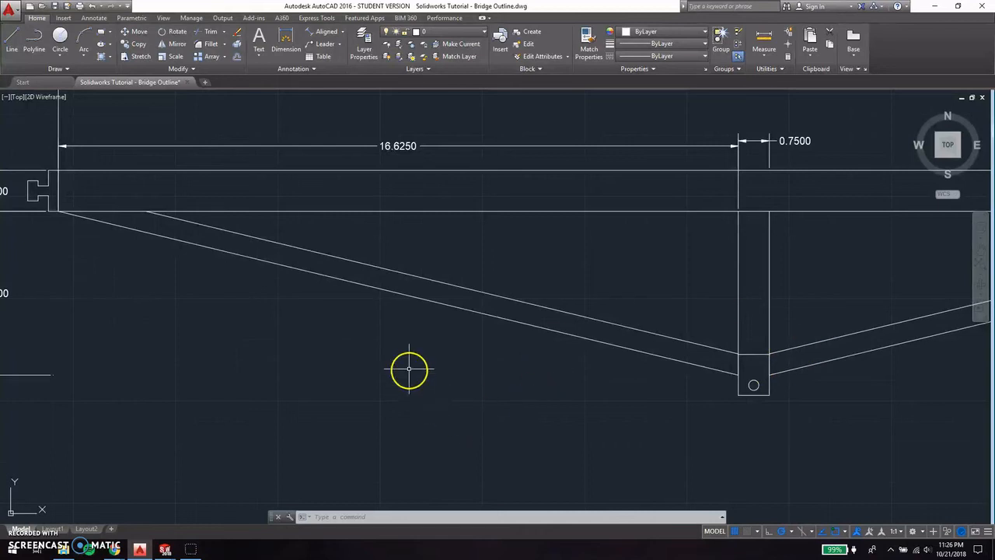
click(304, 270)
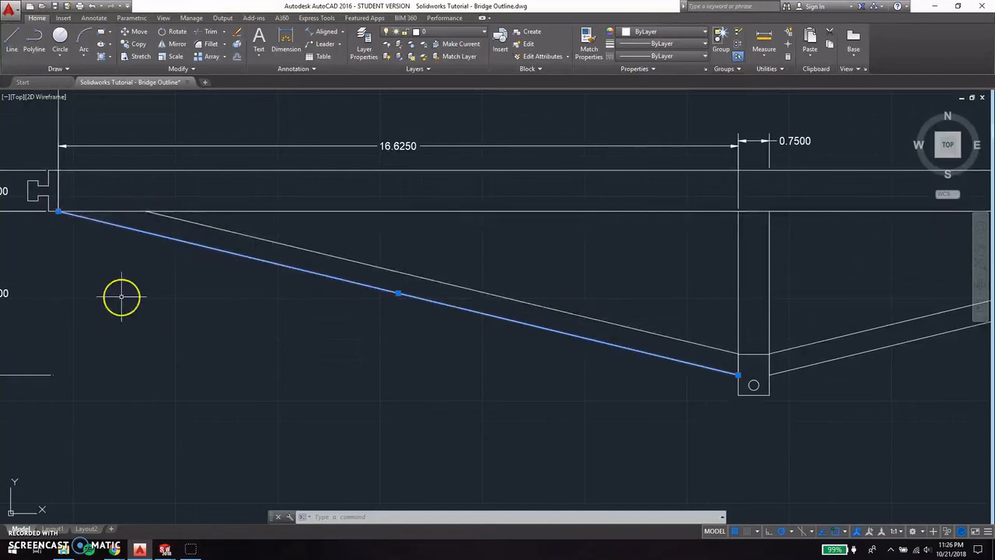
key(Escape)
click(12, 39)
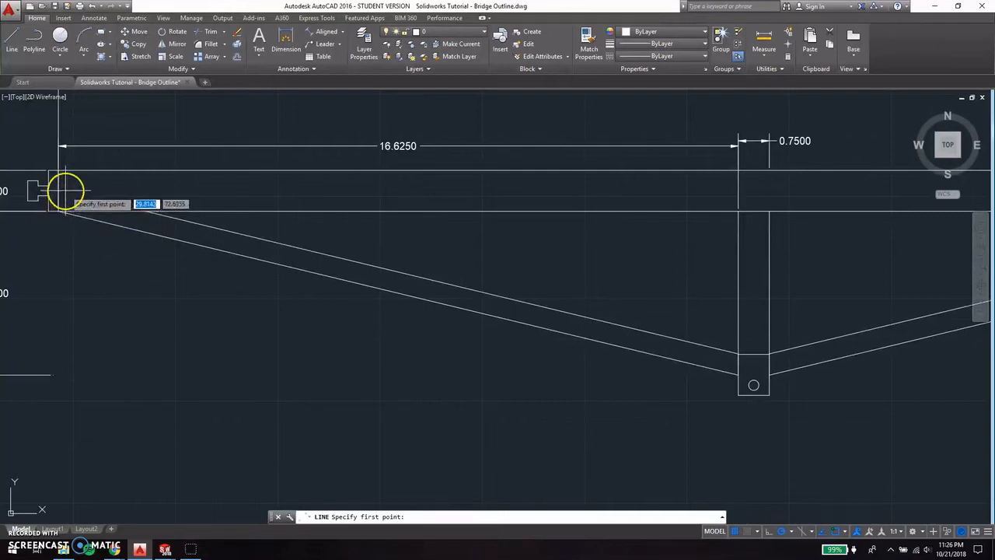
key(Escape)
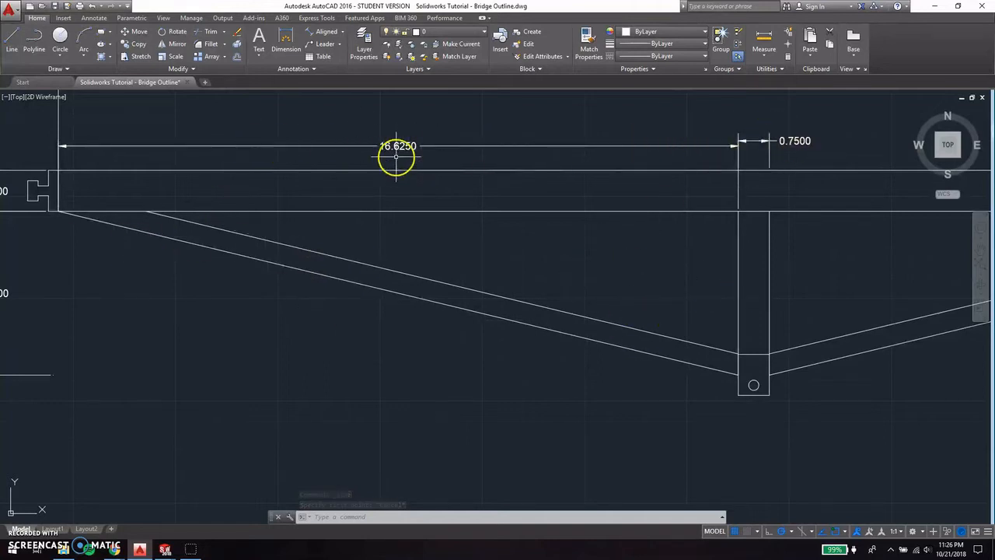
Check the horizontal and vertical dimensions that define the diagonal member's slope, and return to Part3 in SOLIDWORKS.
middle_drag(349, 177, 494, 186)
click(557, 154)
key(Escape)
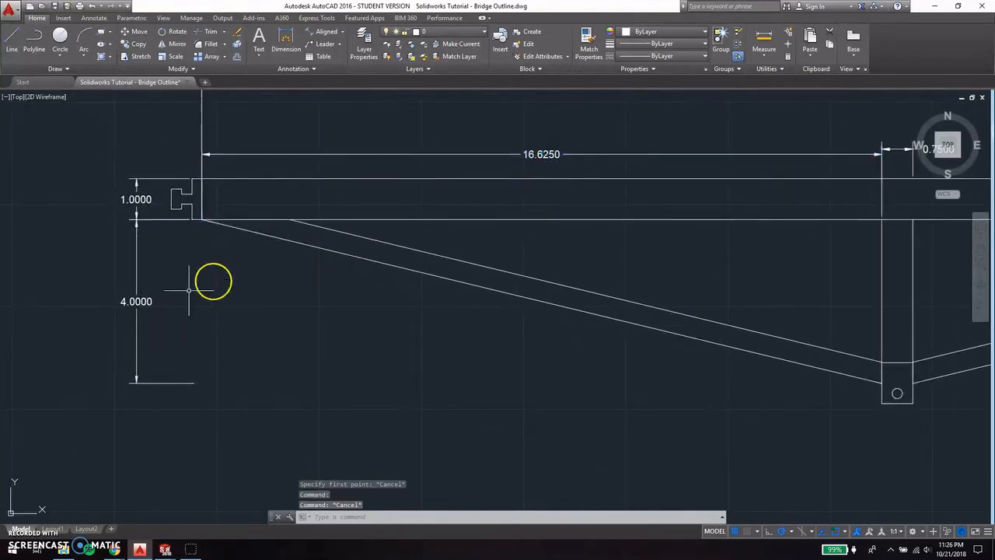
click(138, 302)
key(Escape)
middle_drag(533, 364, 371, 342)
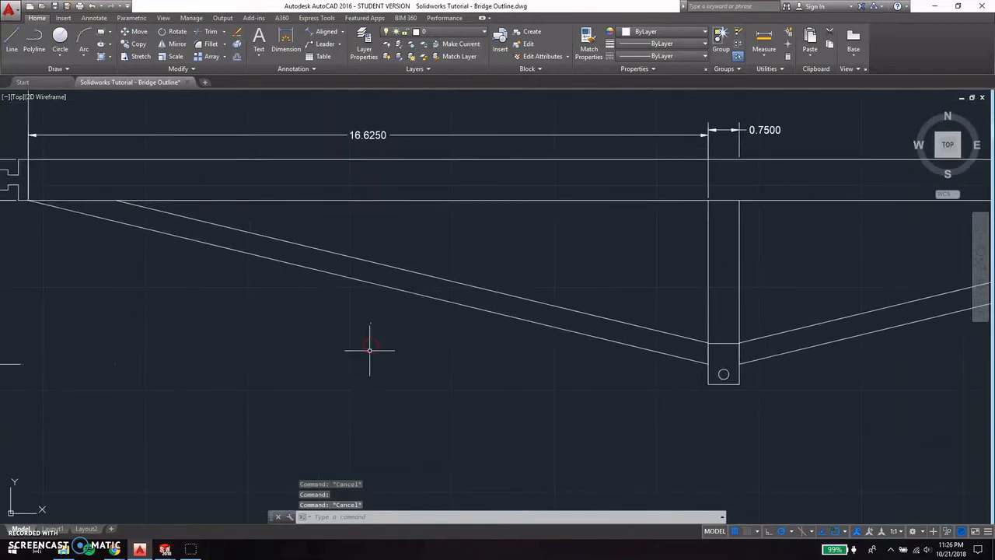
mouse_move(165, 549)
click(250, 505)
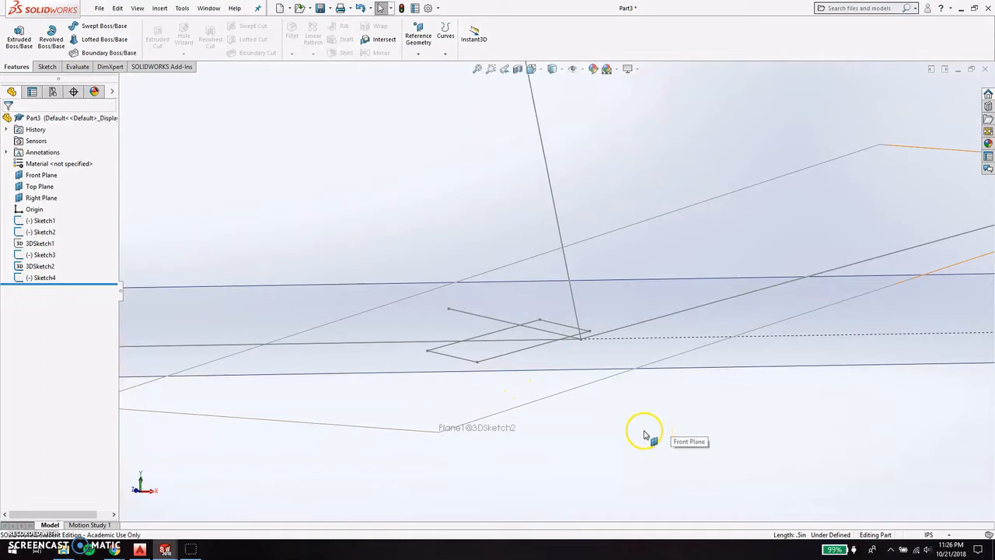
Try to move the square profile's side nearest the hypotenuse without opening its sketch.
middle_drag(611, 417, 551, 270)
scroll(550, 270, down, 3)
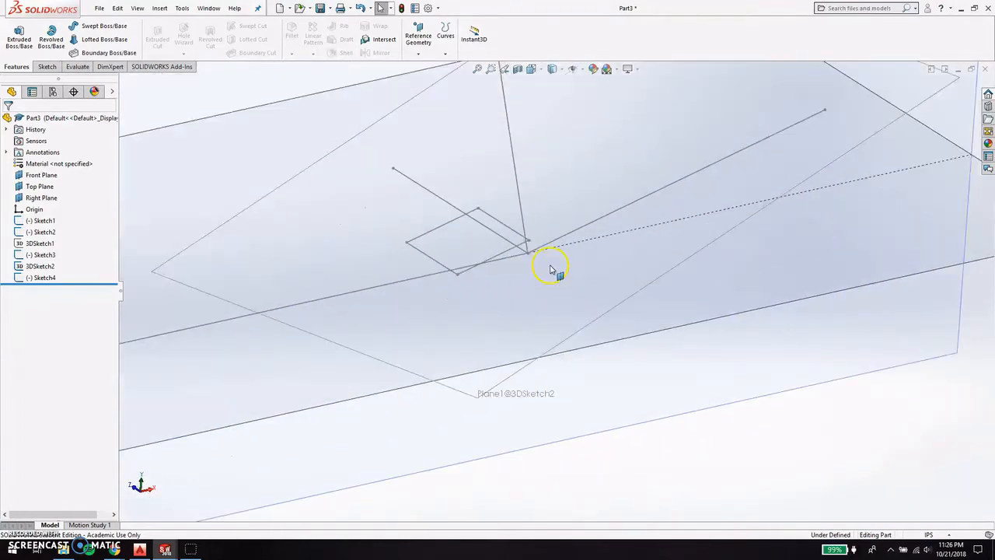
click(512, 230)
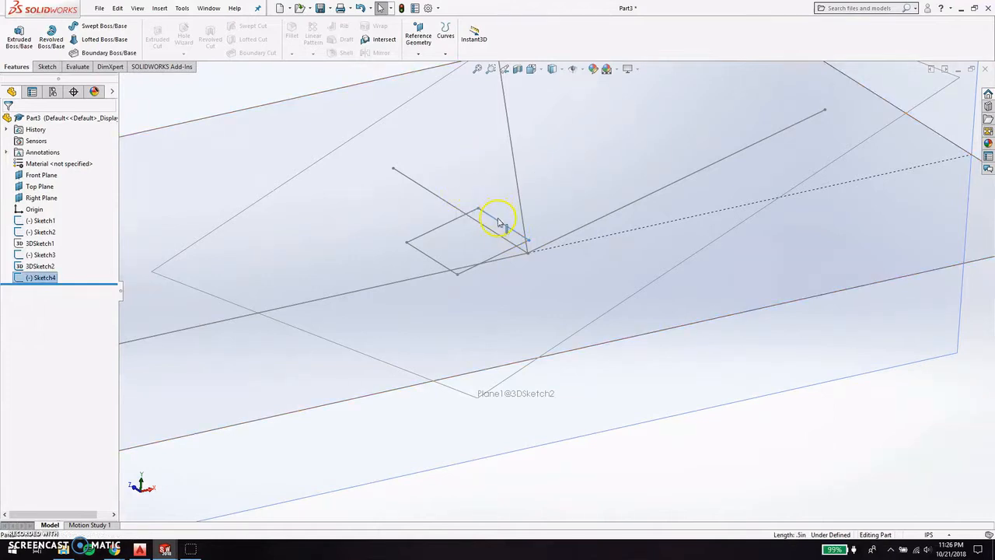
key(Escape)
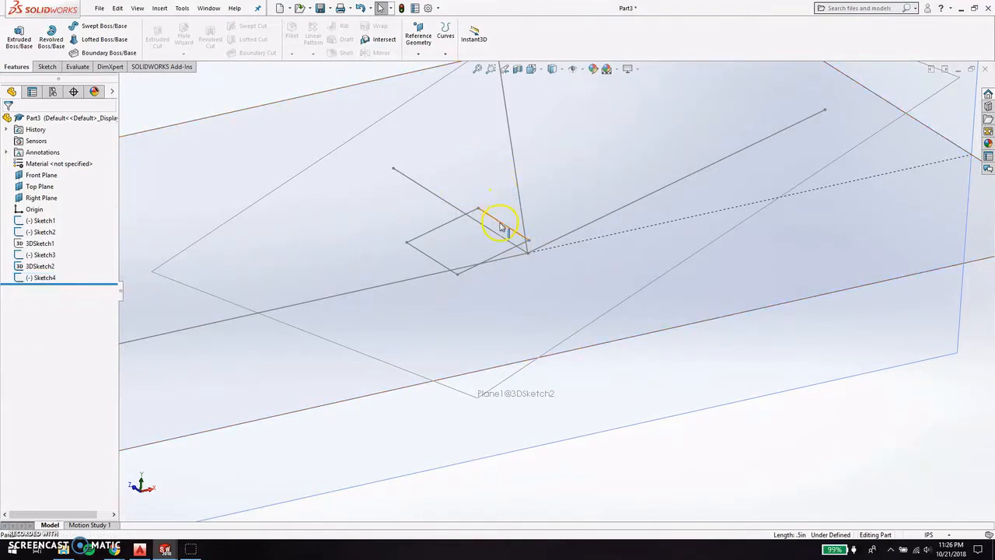
click(501, 227)
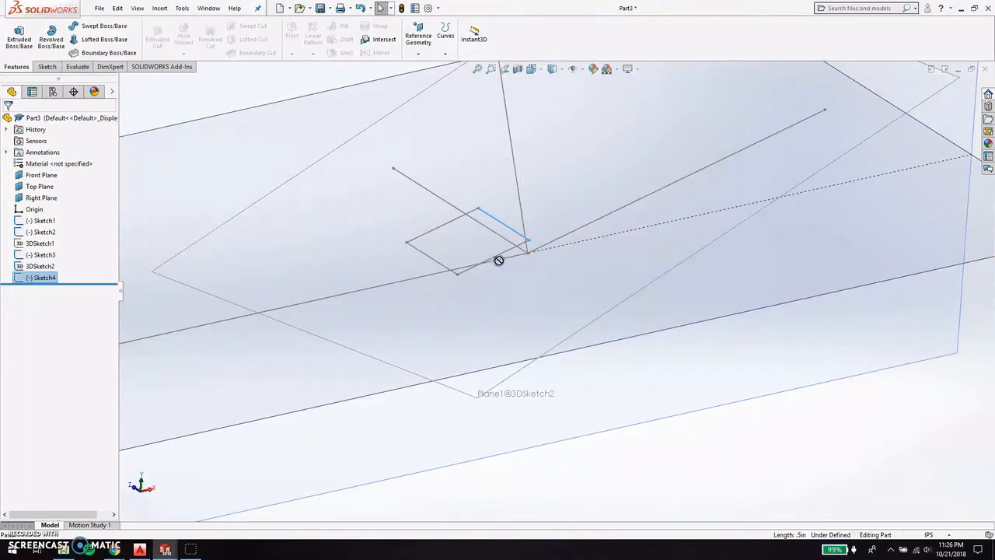
click(509, 219)
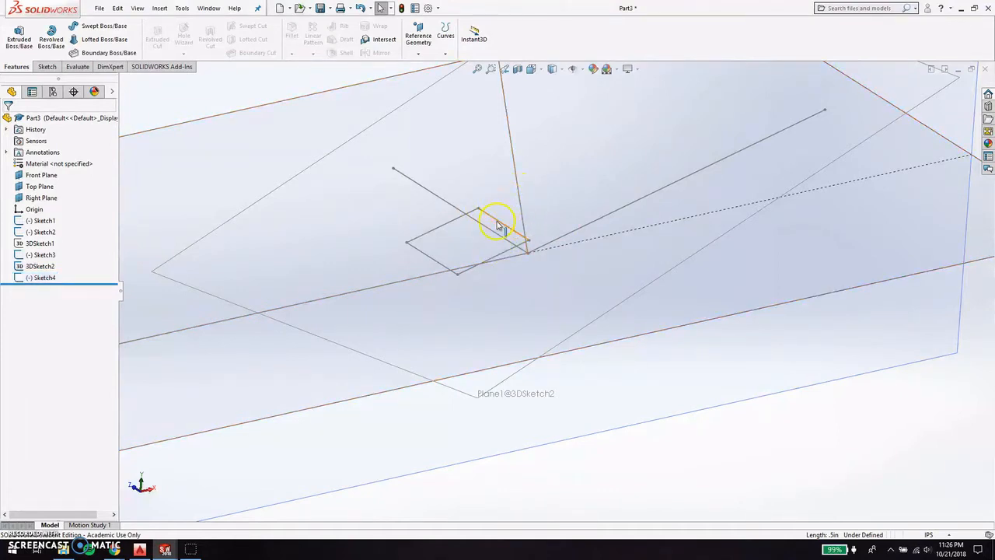
click(437, 265)
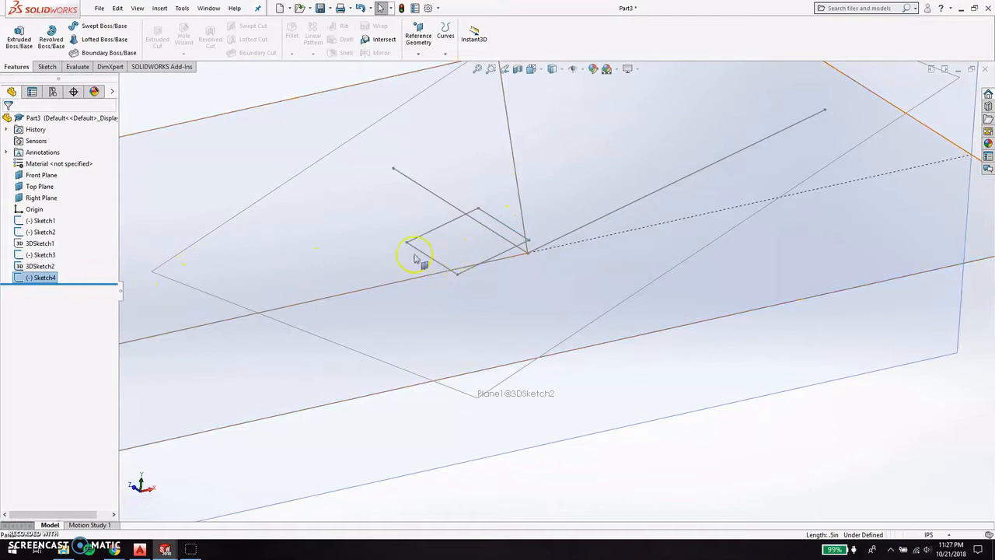
Reopen Sketch4, the square profile on the angled plane, for editing.
right_click(37, 280)
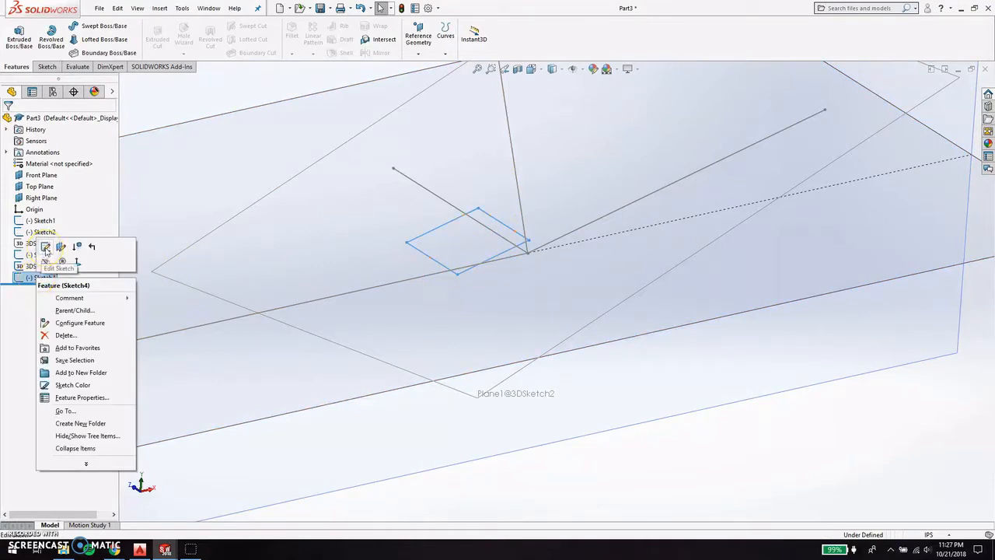
click(45, 248)
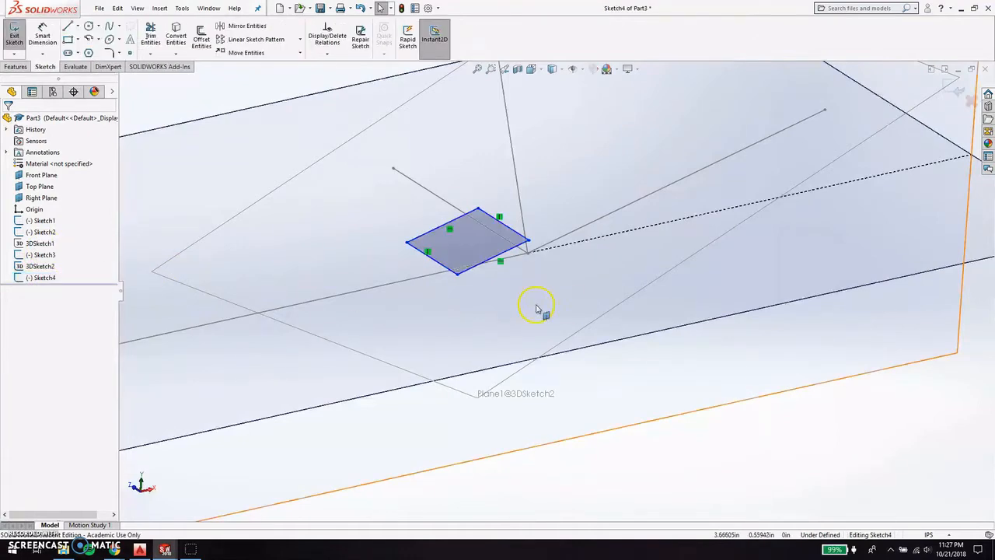
scroll(544, 224, up, 2)
scroll(541, 226, down, 5)
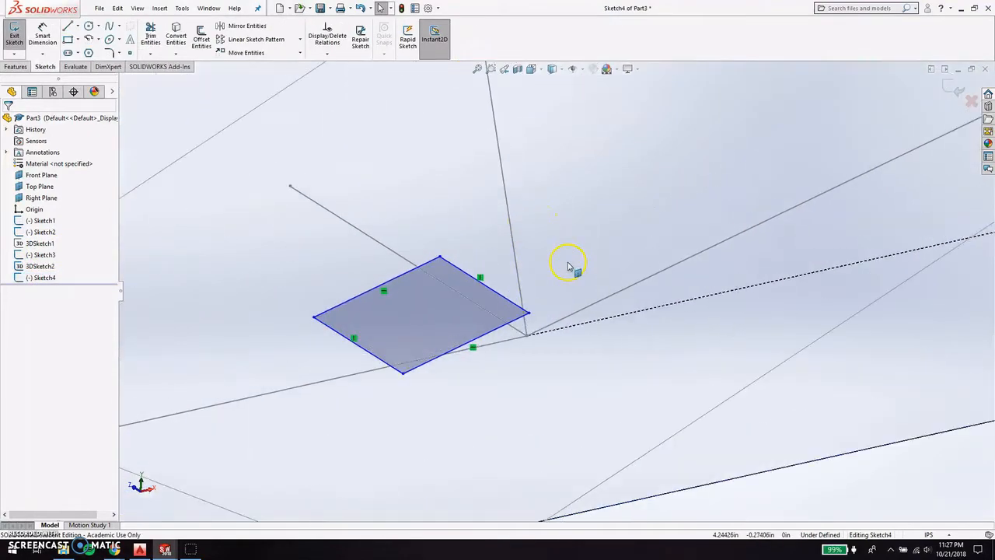
Examine the square profile's position relative to the hypotenuse's lower end, the angled plane and the Top Plane from several angles.
middle_drag(571, 267, 537, 189)
scroll(501, 229, up, 5)
scroll(501, 227, up, 4)
scroll(466, 146, down, 4)
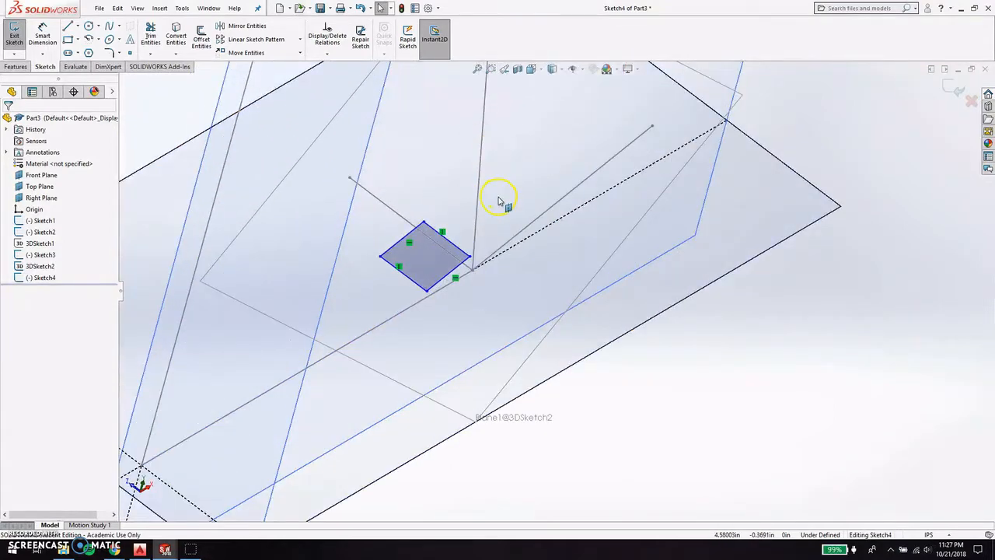
scroll(502, 200, down, 2)
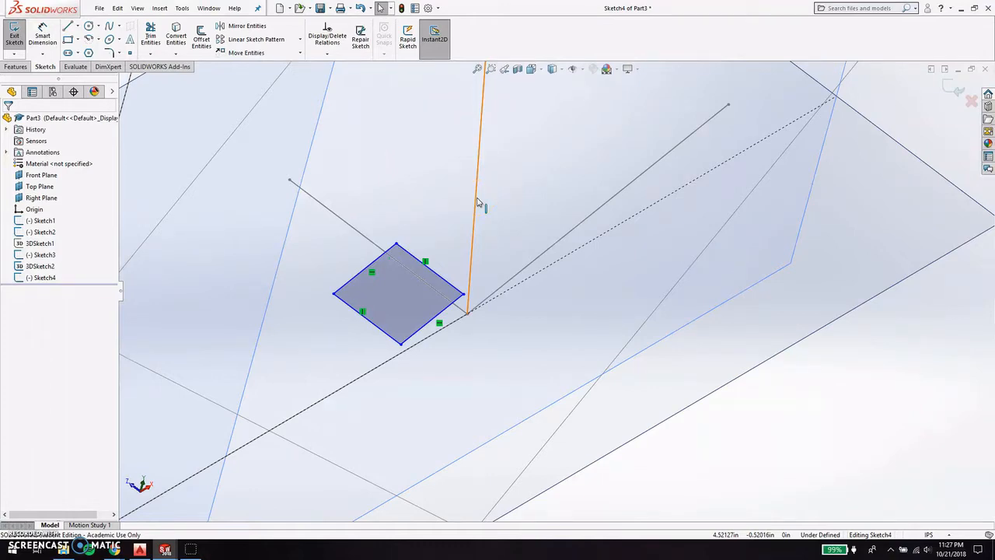
scroll(506, 293, up, 5)
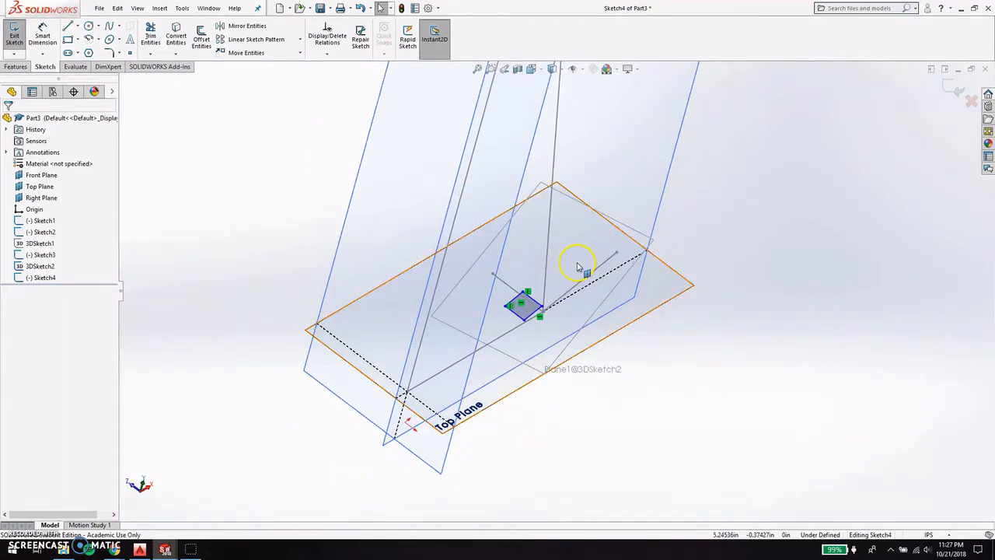
mouse_move(582, 266)
middle_down()
mouse_move(571, 259)
mouse_move(657, 282)
middle_up()
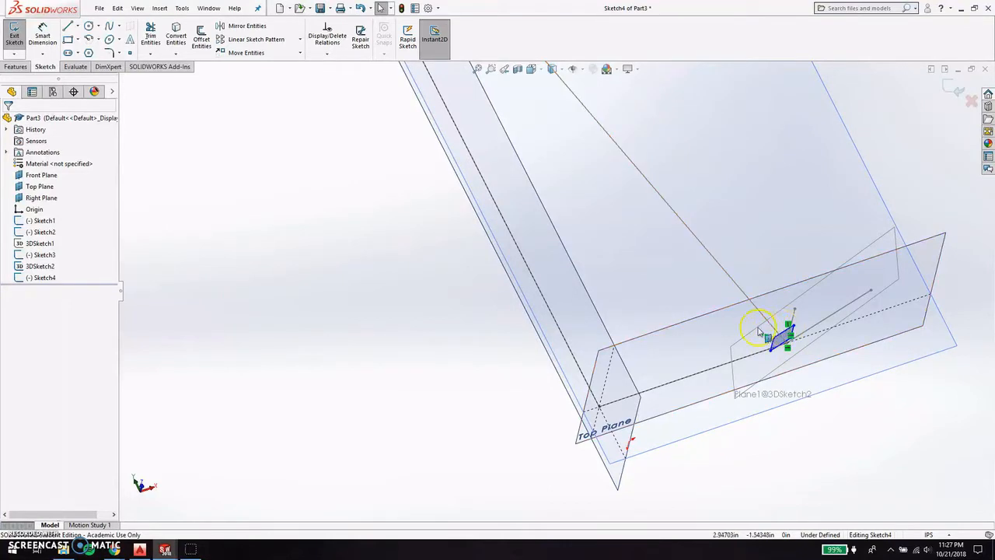
scroll(777, 330, down, 6)
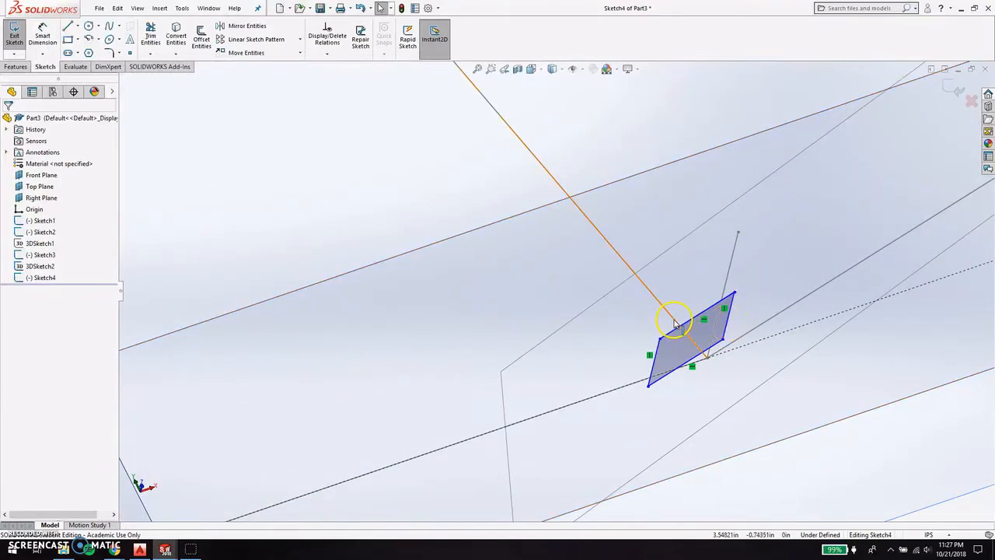
middle_drag(749, 343, 724, 326)
scroll(610, 333, up, 2)
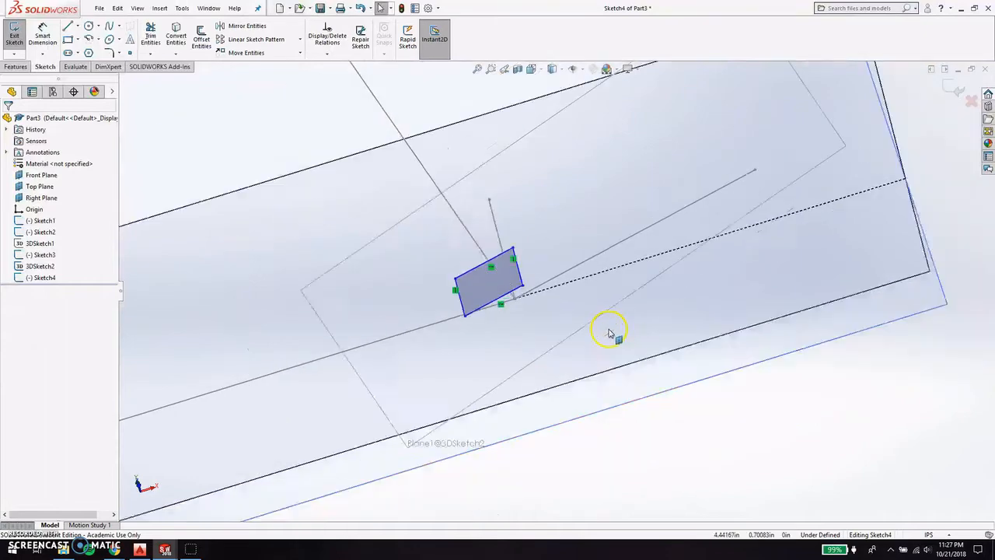
scroll(610, 332, up, 2)
mouse_move(606, 332)
middle_down()
mouse_move(617, 344)
mouse_move(548, 306)
mouse_move(537, 287)
mouse_move(211, 207)
middle_up()
Stretch the square profile by moving its corner nearest the hypotenuse past the hypotenuse's lower end.
scroll(310, 221, down, 2)
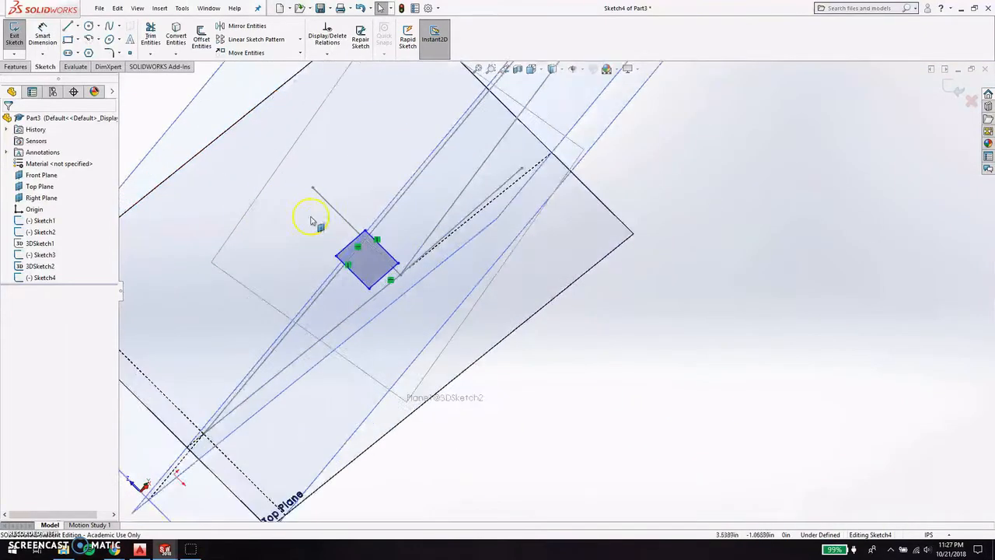
scroll(310, 221, down, 5)
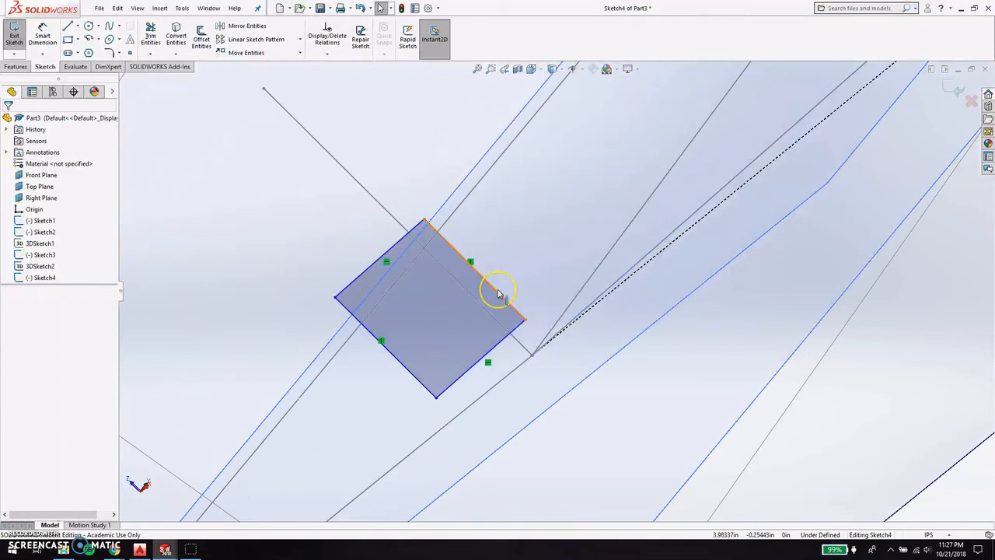
click(526, 320)
mouse_move(526, 322)
mouse_down()
mouse_move(529, 356)
mouse_move(592, 415)
mouse_up()
click(490, 347)
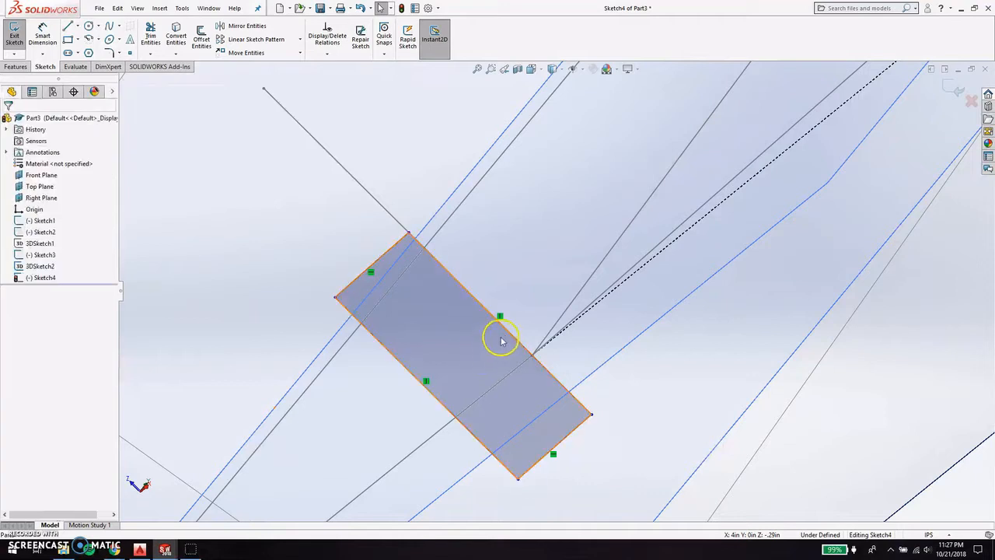
Set the stretched profile's long side and the adjoining short side to 0.5 in each.
click(509, 335)
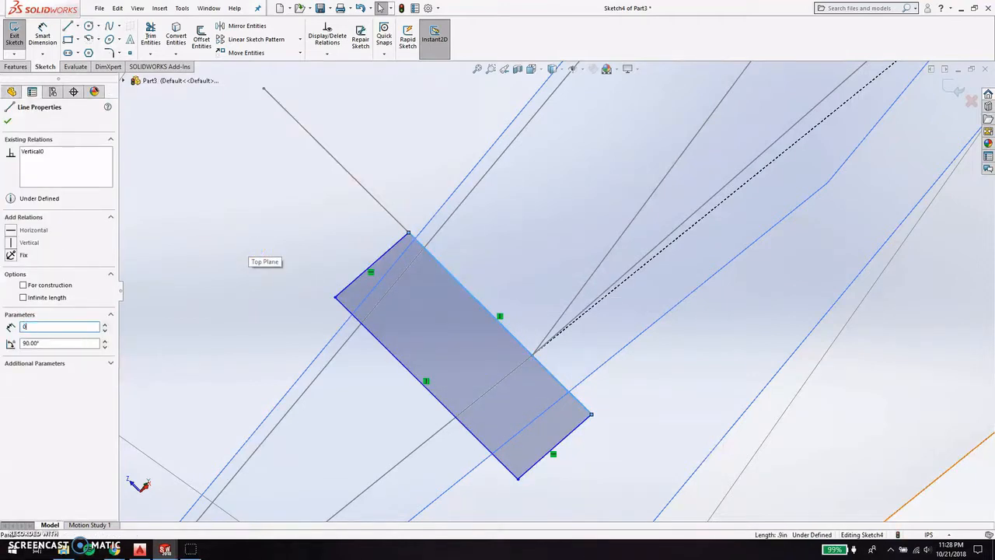
key(Return)
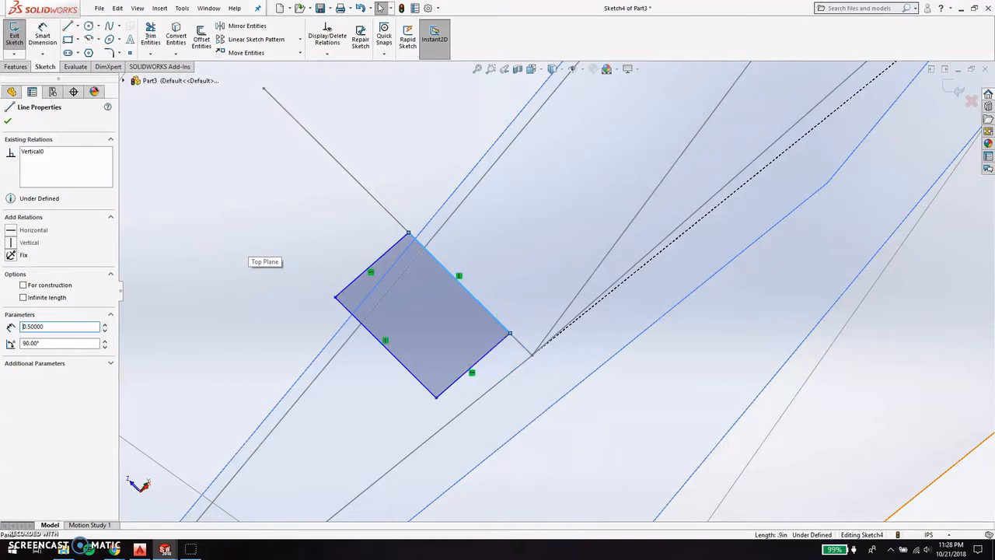
click(441, 394)
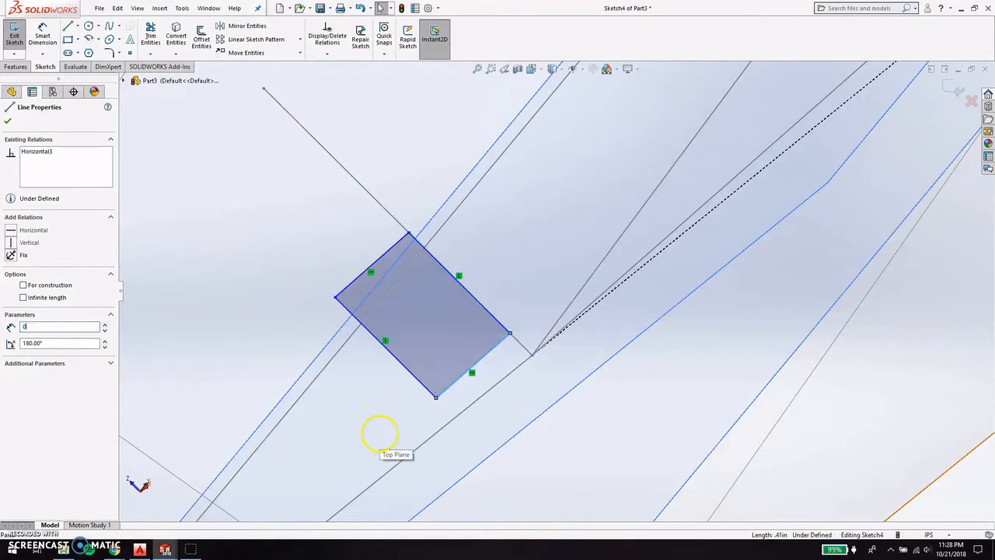
key(Return)
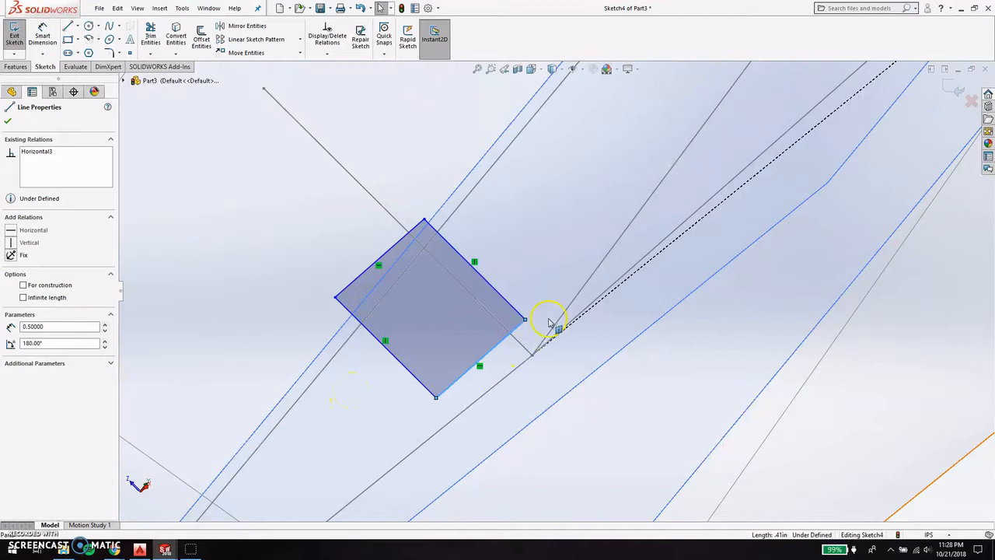
key(Escape)
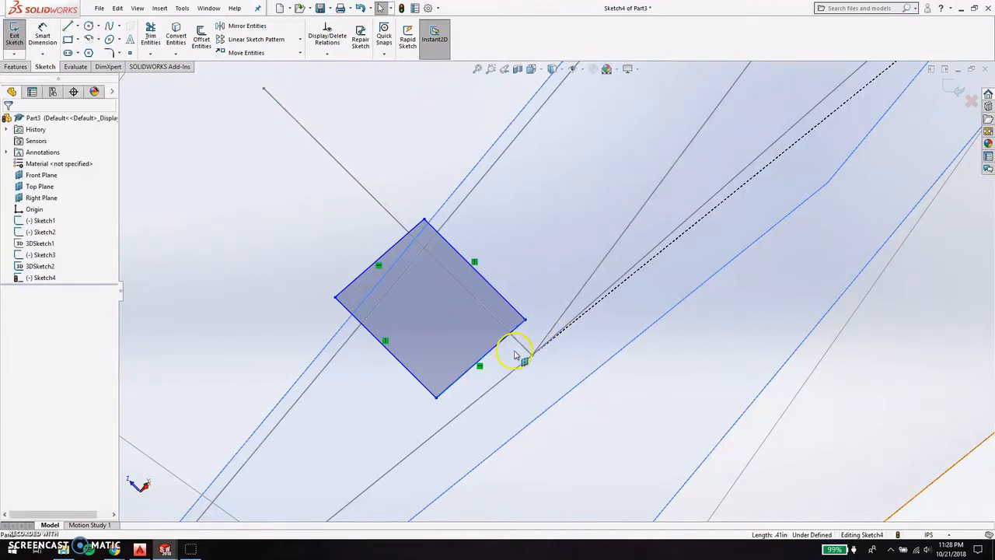
Snap the profile's nearest corner to the hypotenuse's lower end, set both adjoining sides to 0.5 in, and exit the sketch.
drag(525, 321, 533, 356)
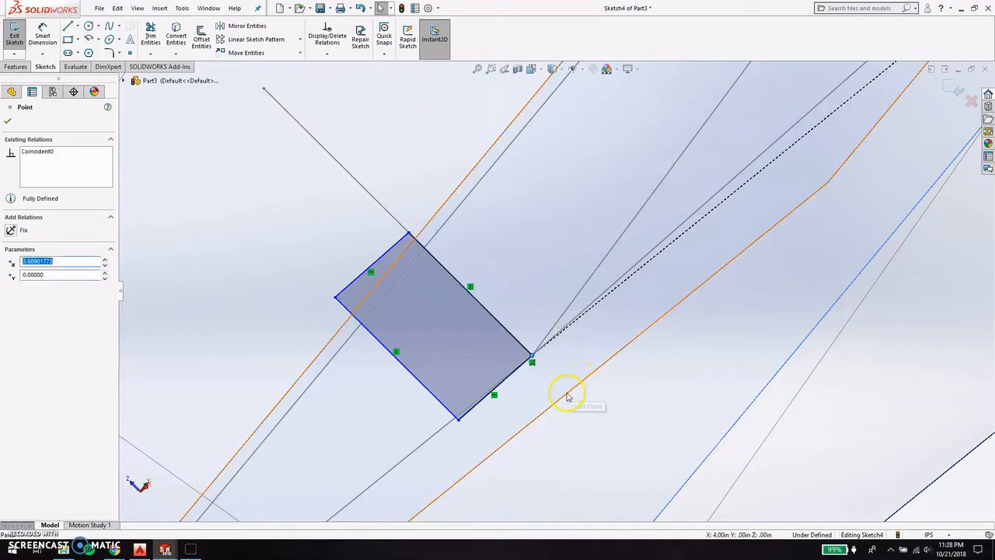
click(532, 356)
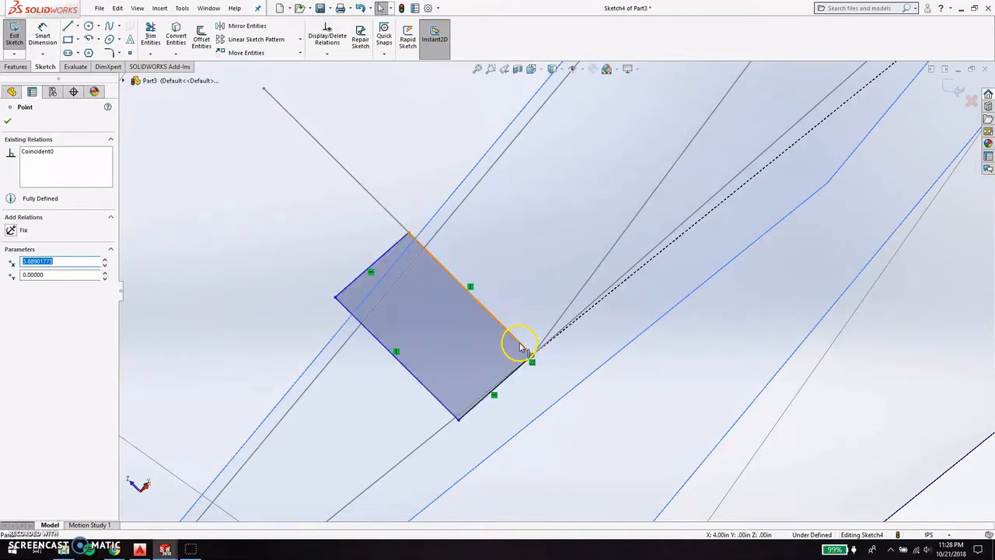
click(519, 345)
text(0.5)
key(Return)
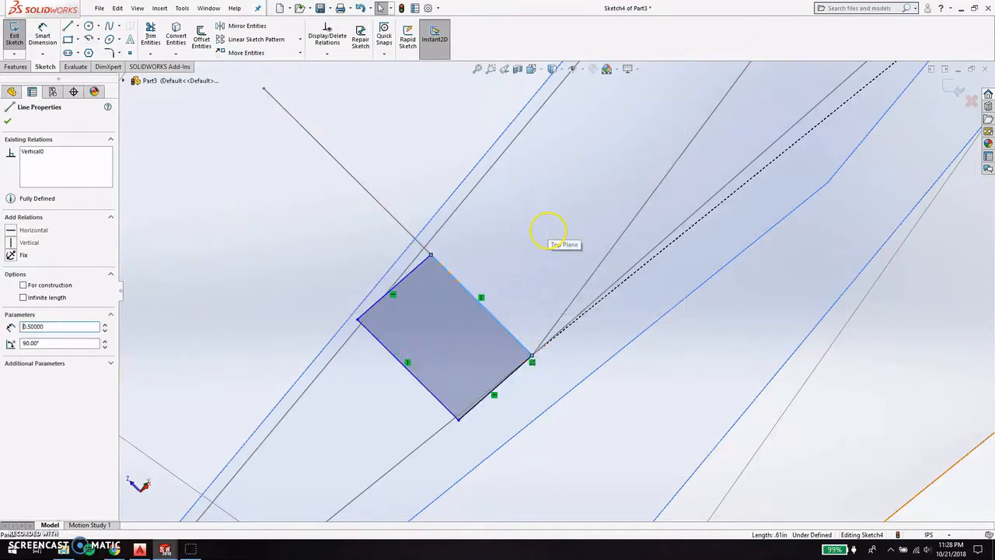
click(511, 376)
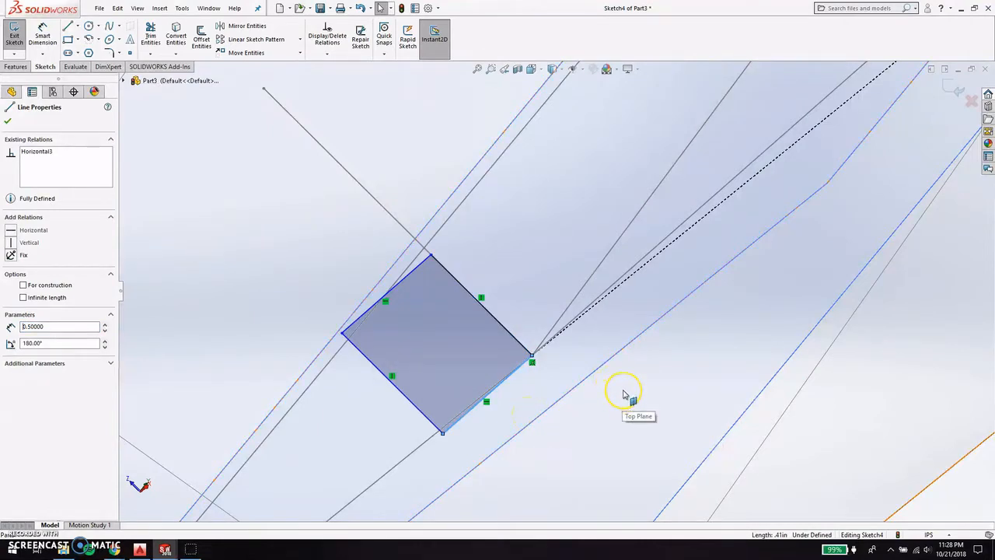
key(Escape)
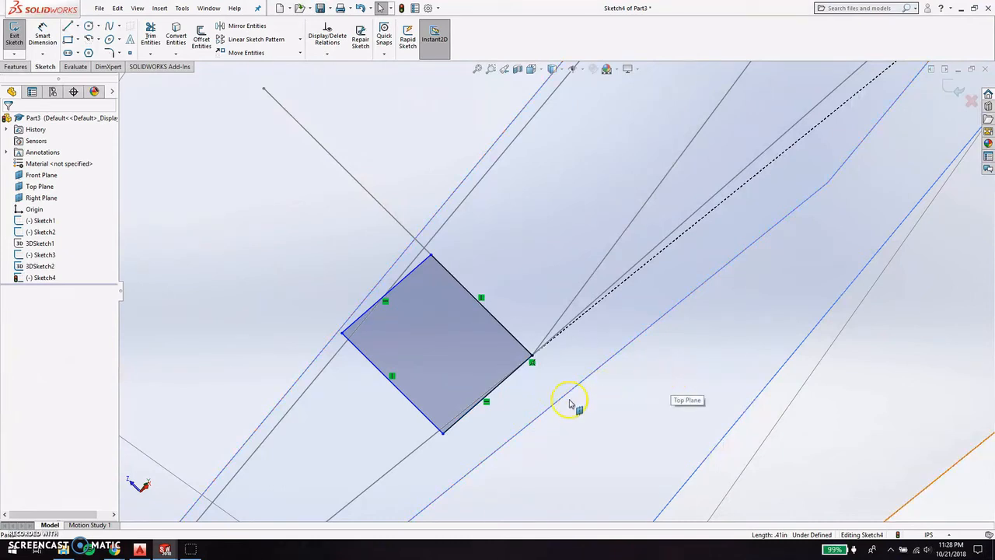
click(954, 89)
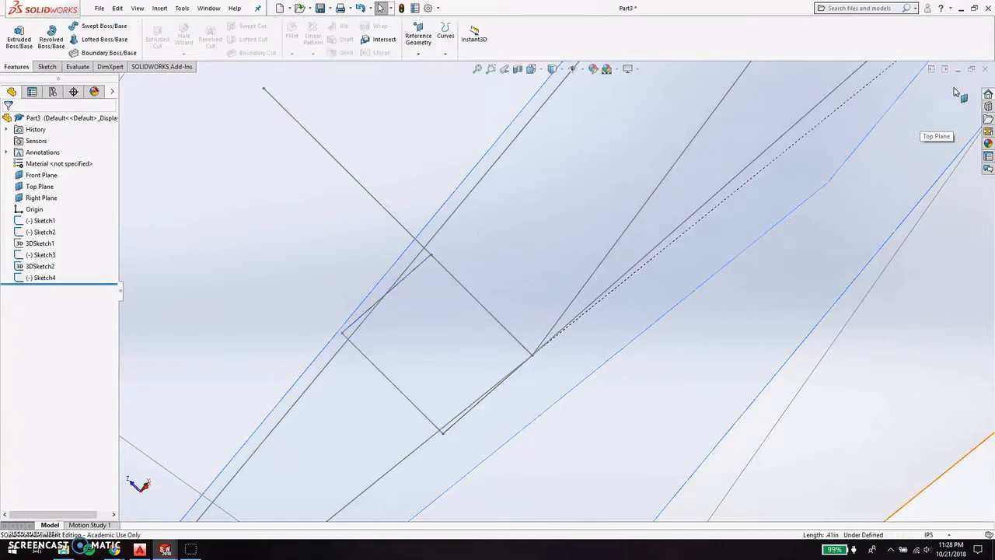
Examine how the repositioned profile meets the hypotenuse's lower end and lies relative to the angled plane and Top Plane.
click(488, 402)
scroll(546, 404, down, 3)
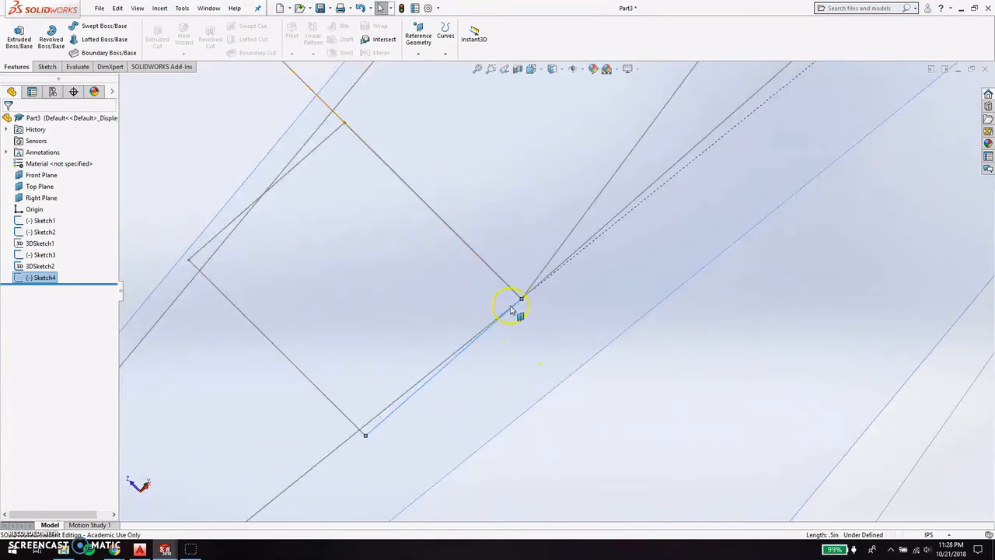
scroll(517, 391, up, 5)
mouse_move(518, 395)
middle_down()
mouse_move(536, 369)
mouse_move(704, 417)
middle_up()
scroll(715, 400, up, 6)
scroll(678, 320, down, 3)
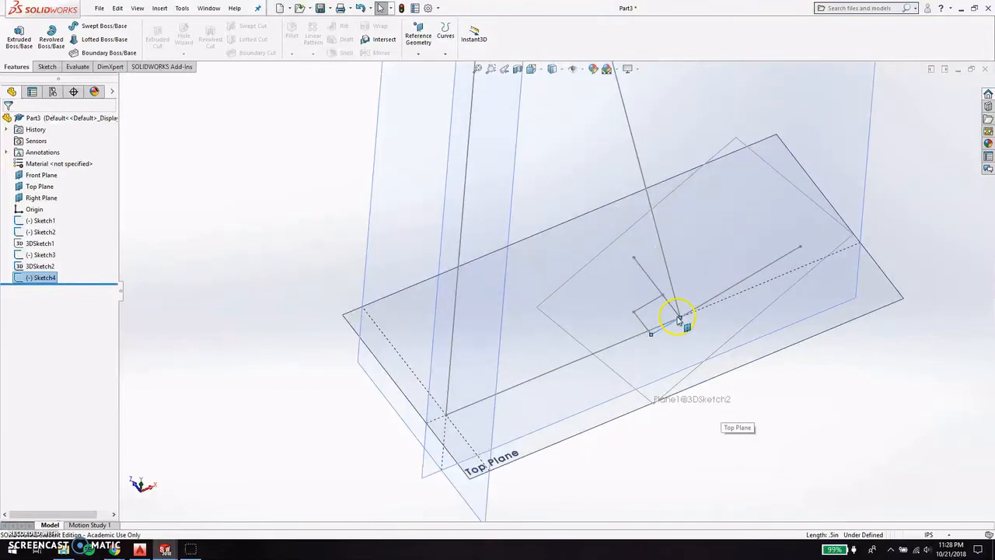
middle_drag(622, 288, 589, 351)
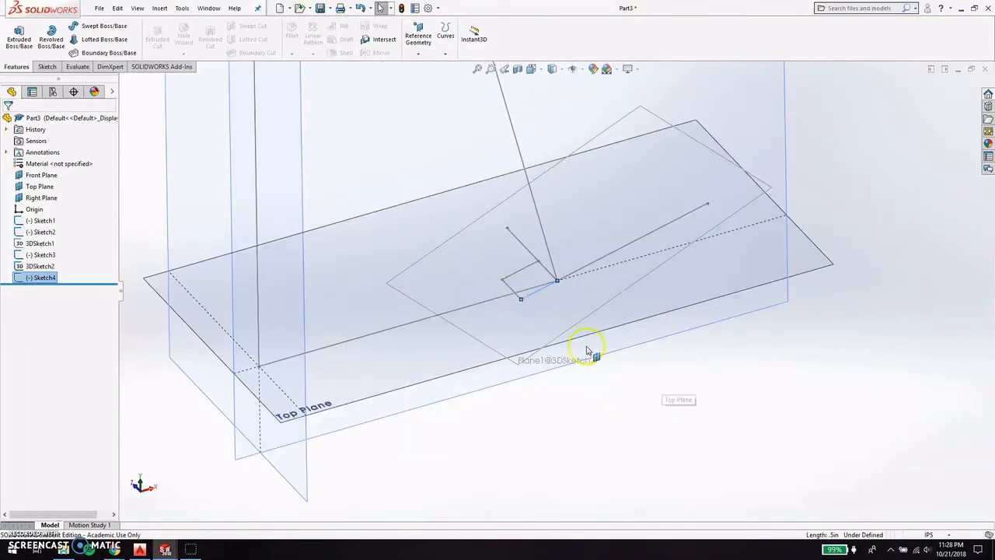
middle_drag(495, 276, 518, 393)
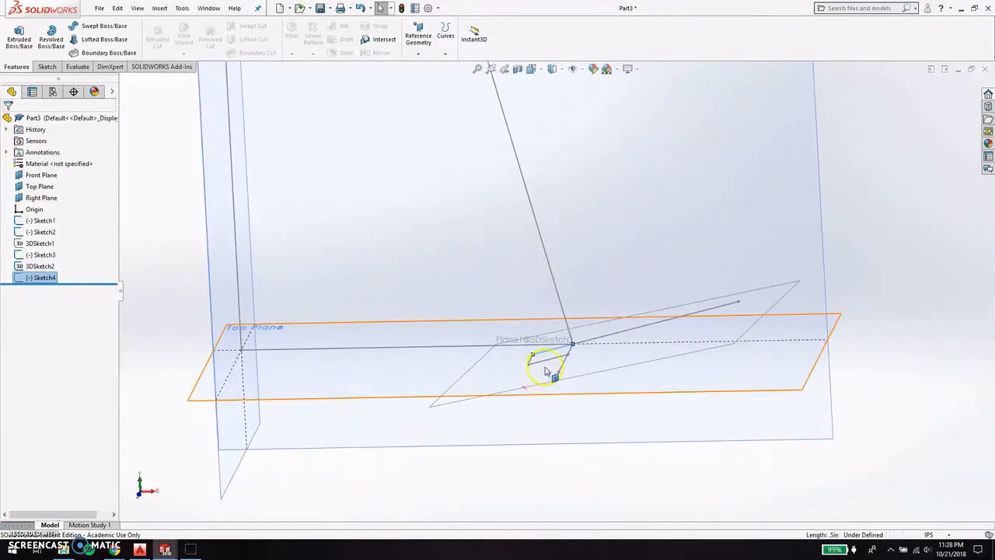
scroll(567, 346, down, 3)
scroll(561, 343, down, 2)
click(552, 339)
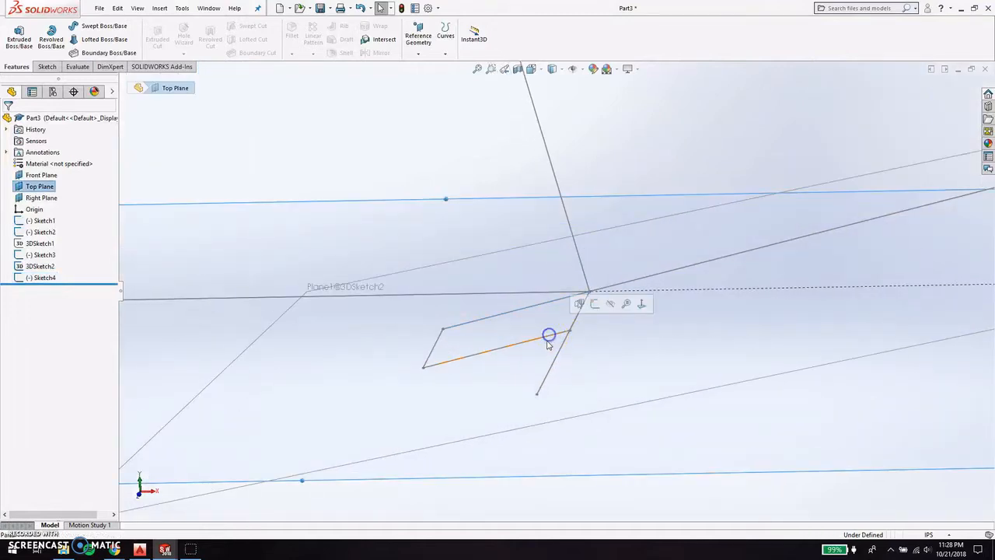
click(540, 338)
scroll(553, 362, up, 5)
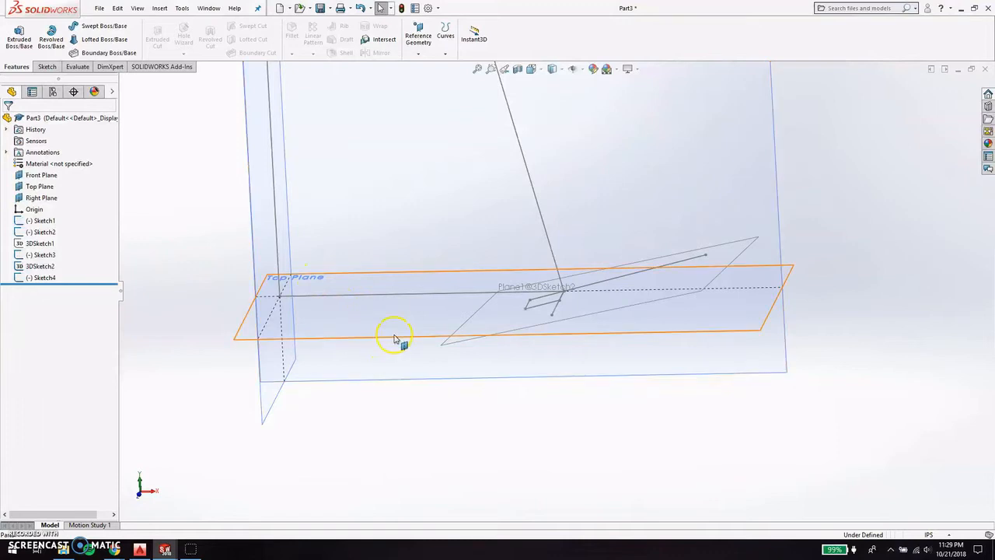
scroll(553, 298, down, 2)
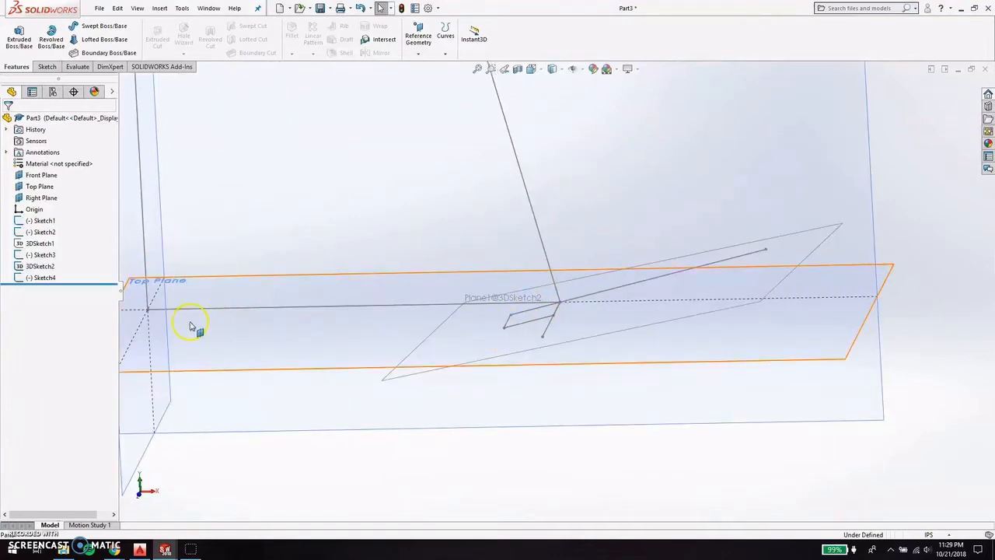
scroll(230, 374, up, 2)
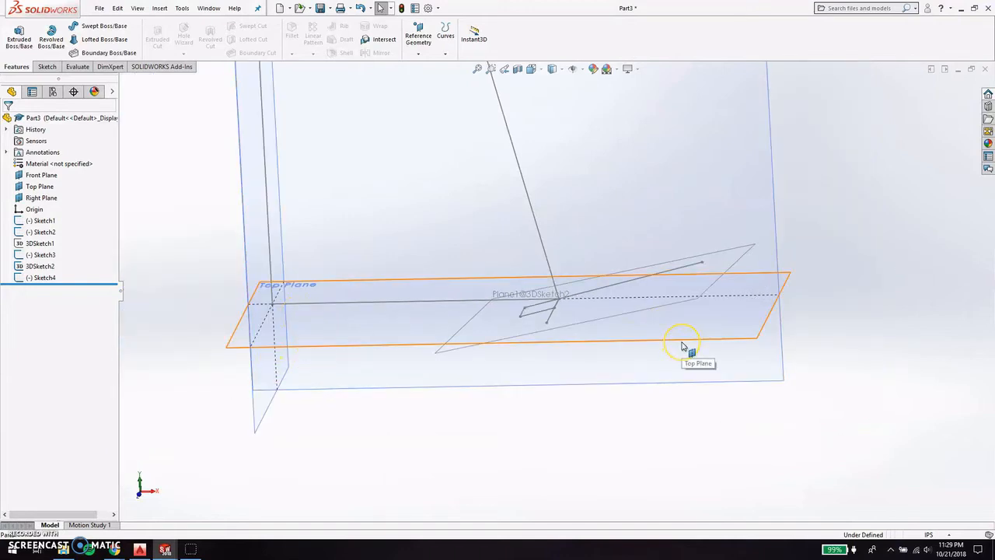
click(416, 299)
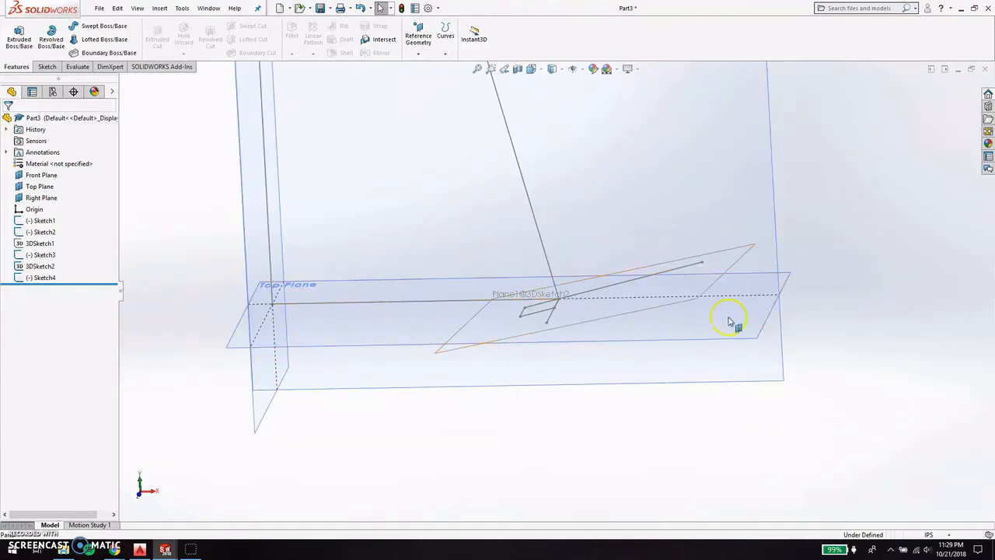
Hide Sketch2 and Sketch3, the two construction lines running from the hypotenuse's lower end.
scroll(558, 299, down, 4)
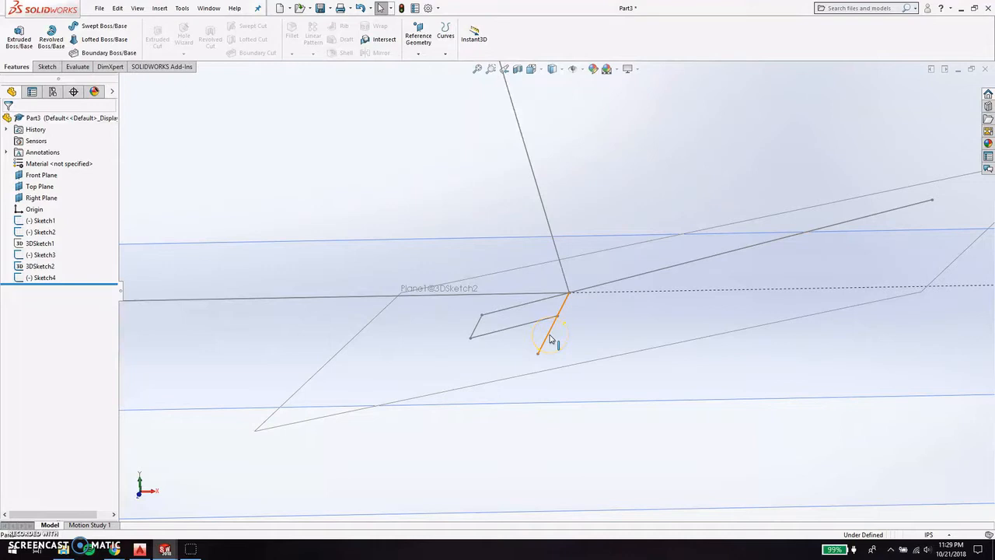
click(551, 336)
click(594, 303)
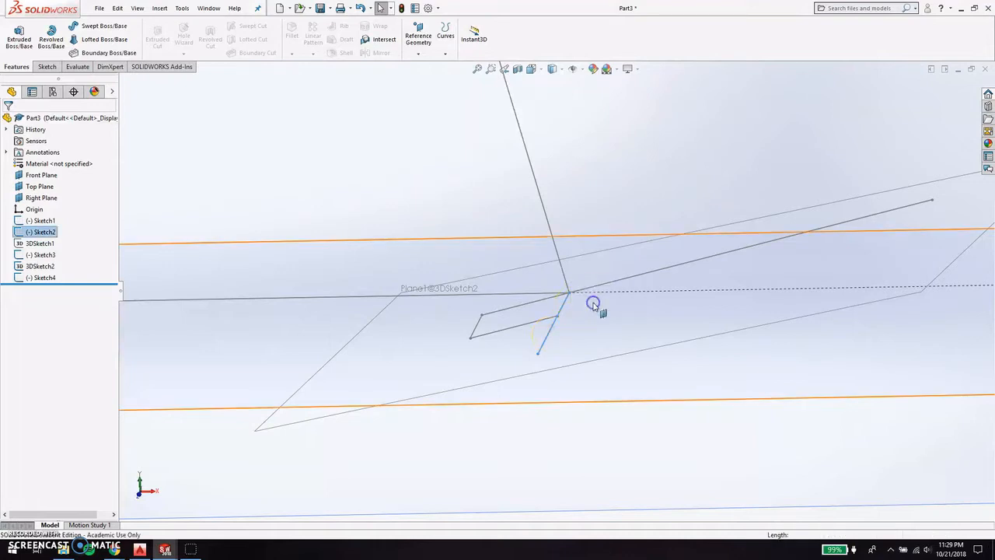
click(612, 286)
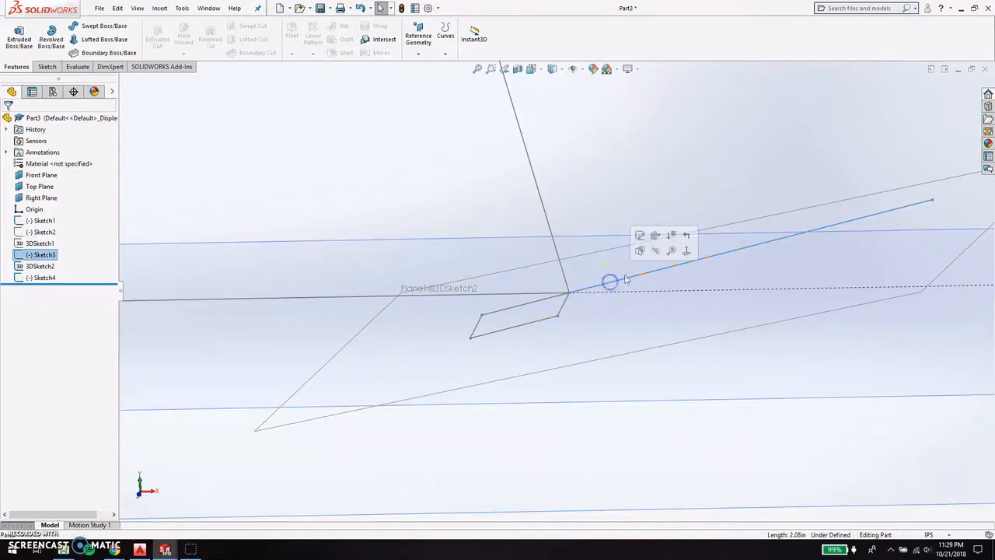
click(655, 255)
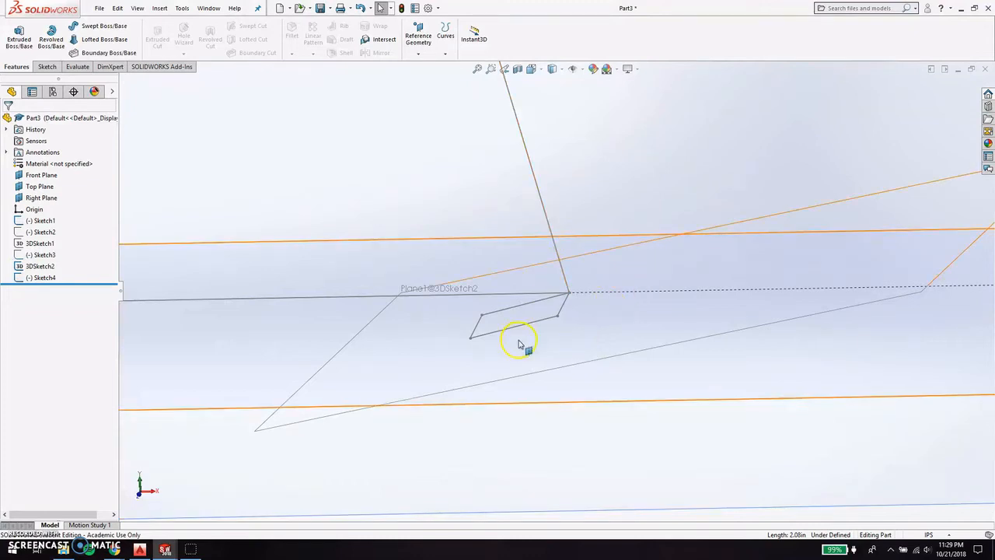
Extrude the square Sketch4 profile upward along the hypotenuse to about 18.65 in, past its upper end.
scroll(519, 344, up, 4)
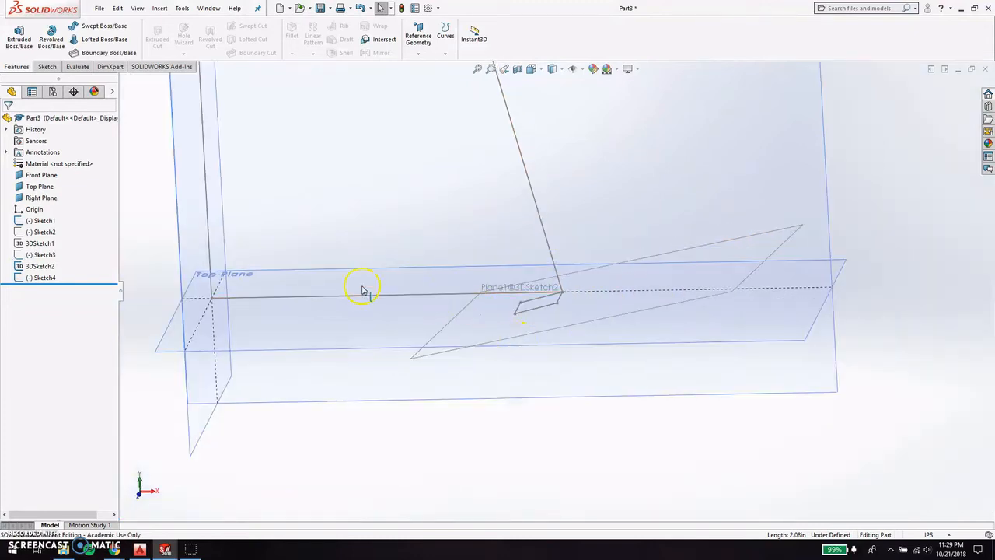
scroll(552, 294, down, 2)
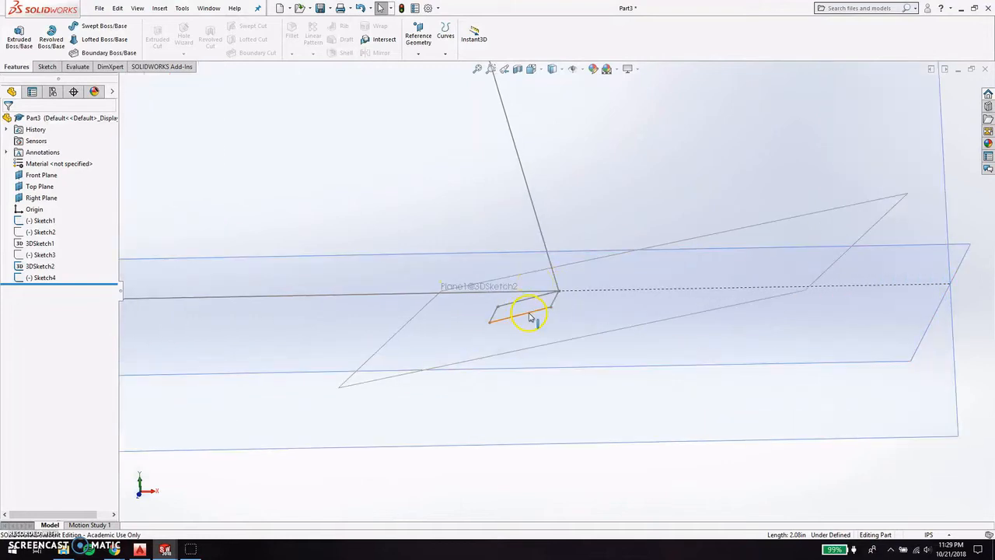
click(521, 312)
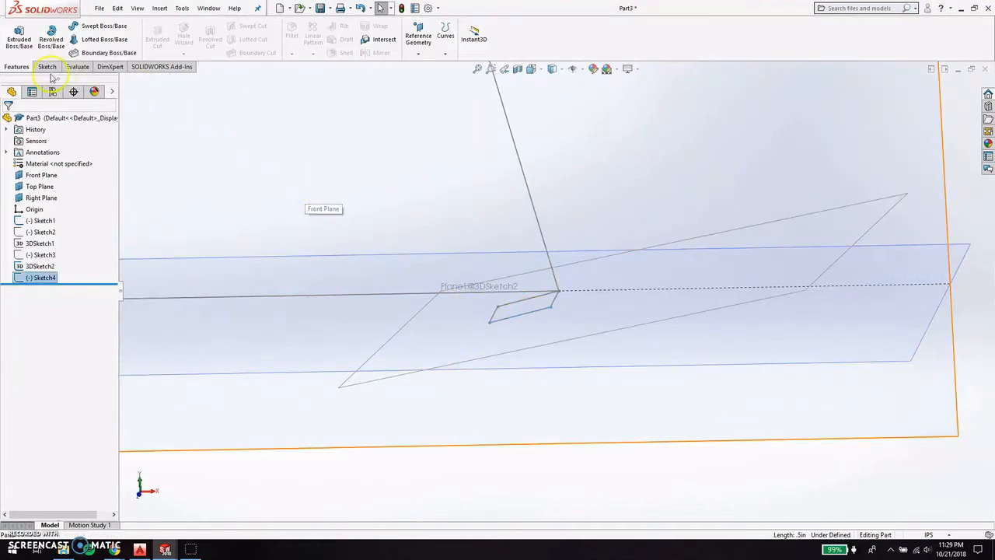
click(14, 39)
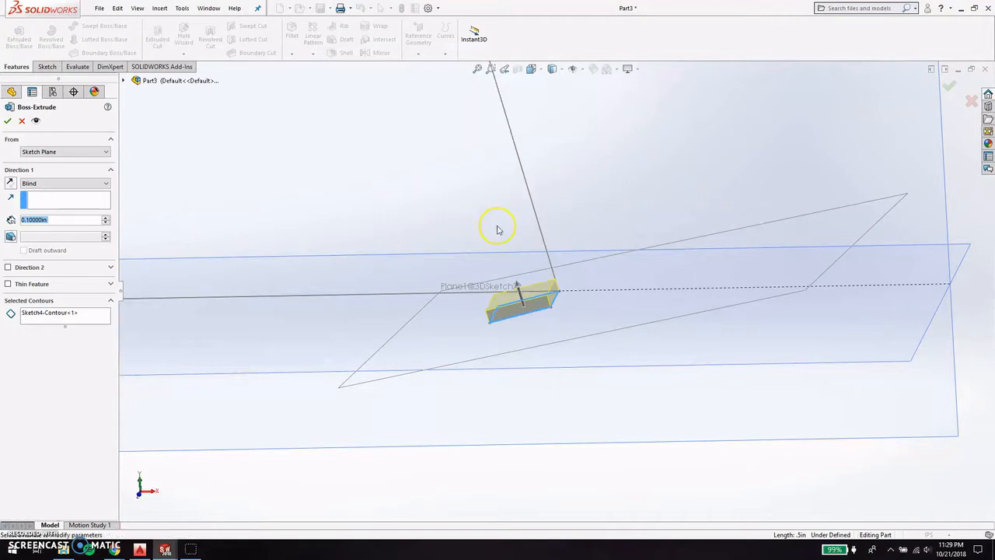
scroll(434, 213, up, 11)
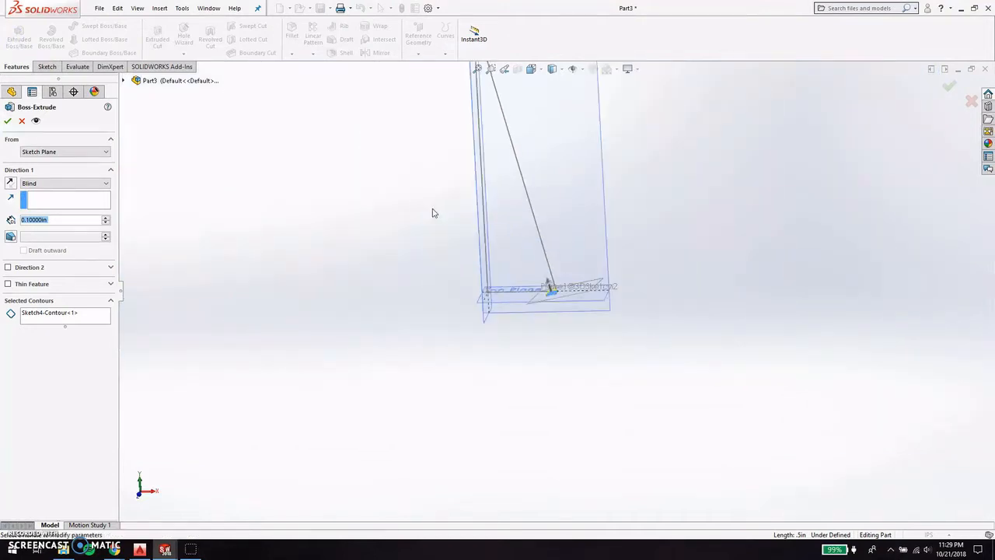
scroll(485, 180, down, 3)
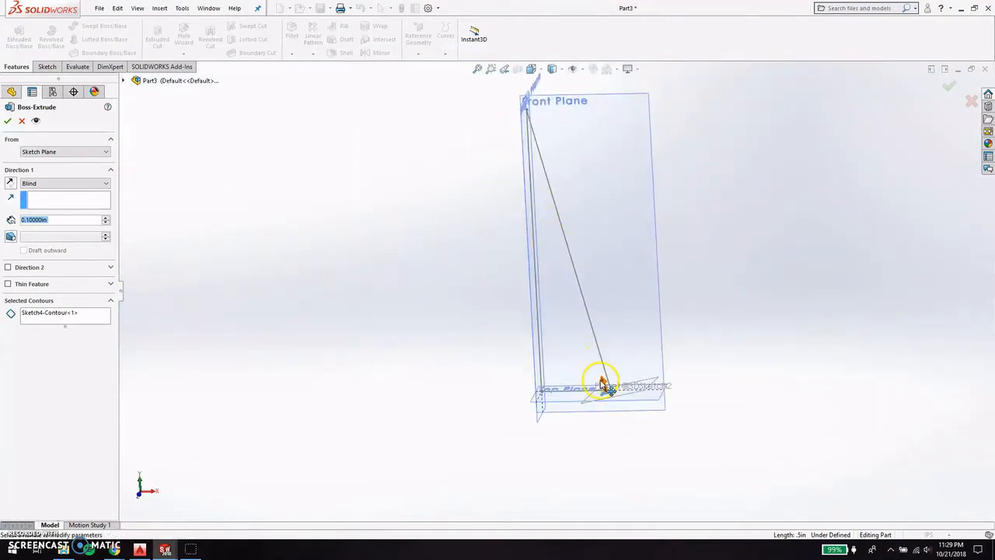
drag(604, 384, 494, 92)
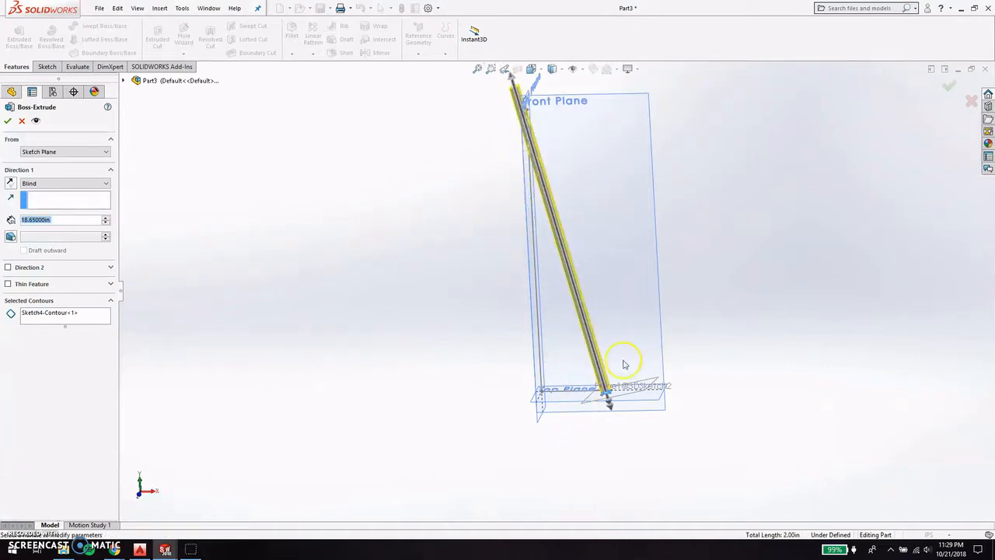
Try shortening the extrusion to about 16.04 in so it stops below the hypotenuse's upper end.
scroll(605, 398, up, 4)
scroll(543, 226, down, 5)
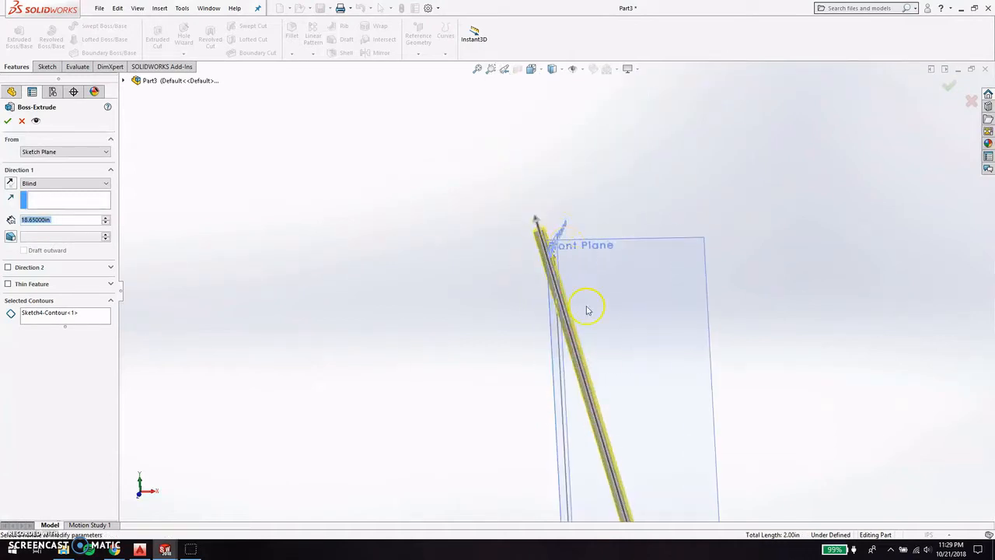
scroll(587, 310, down, 3)
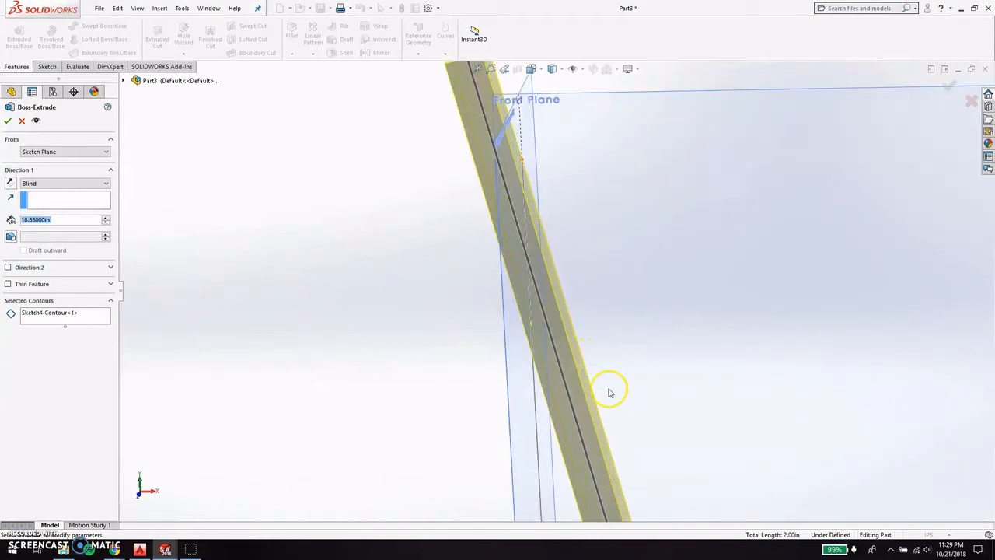
scroll(548, 345, up, 2)
scroll(538, 334, down, 1)
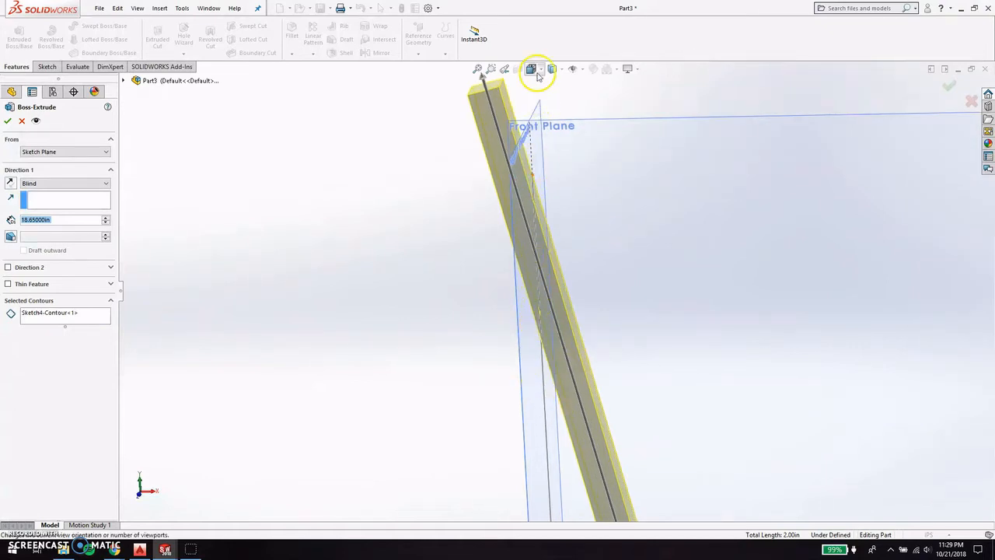
click(477, 78)
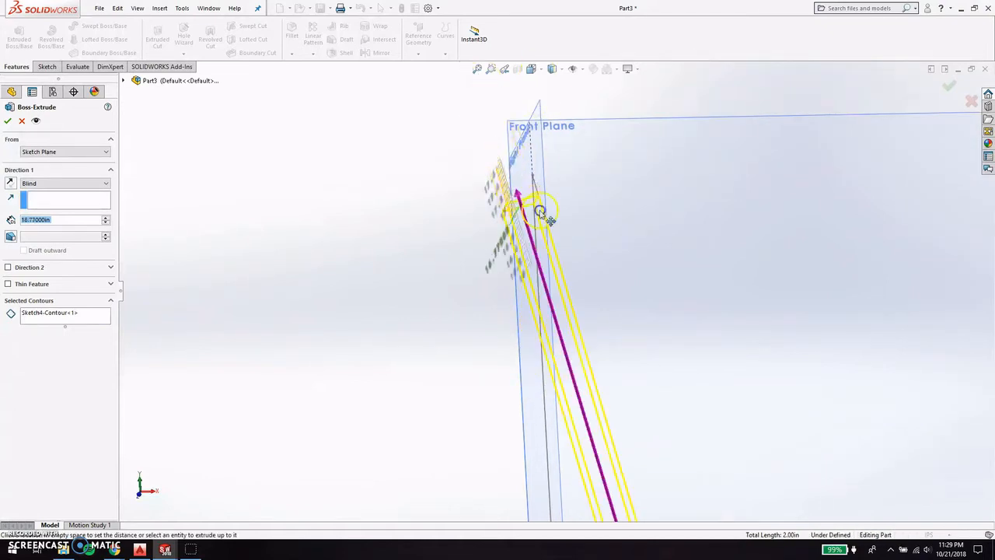
click(542, 233)
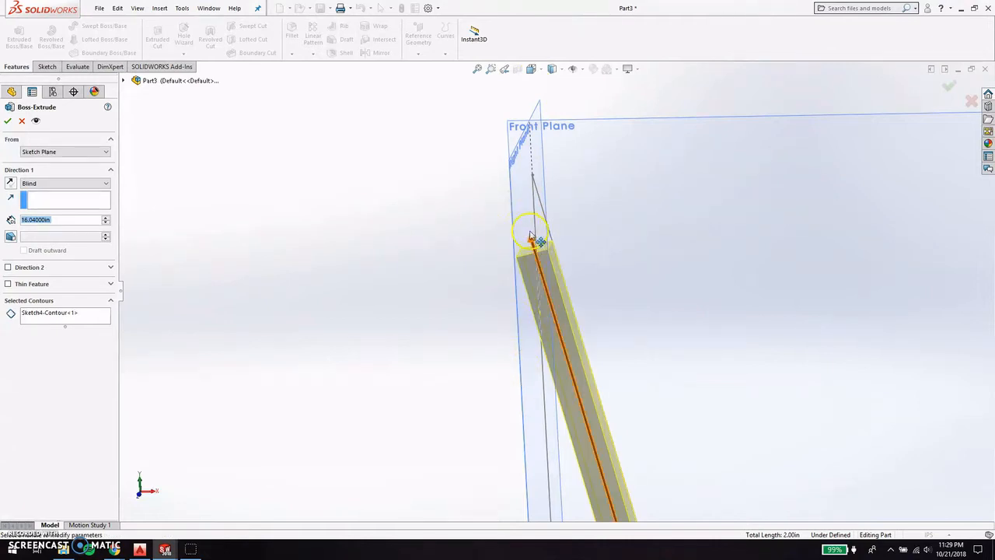
scroll(550, 249, down, 2)
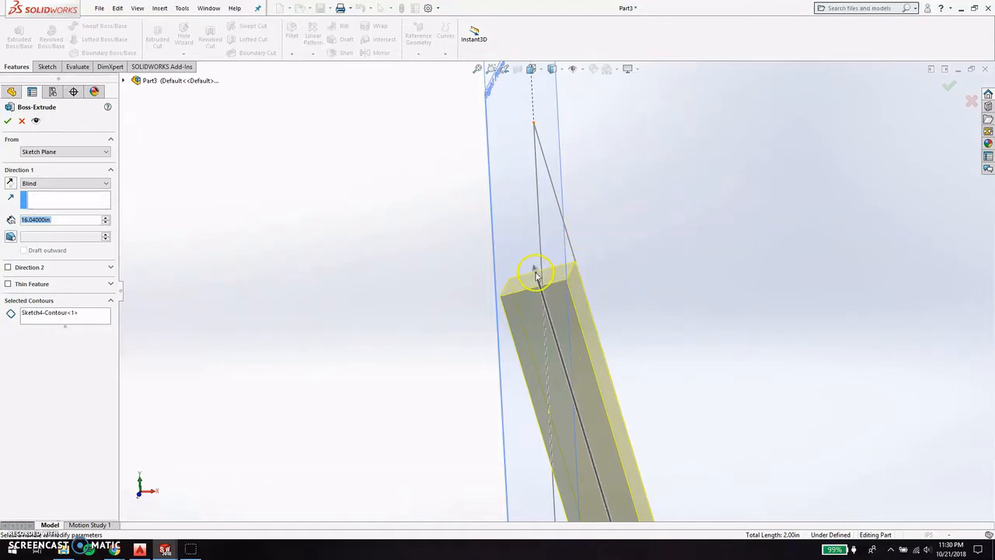
scroll(538, 276, up, 4)
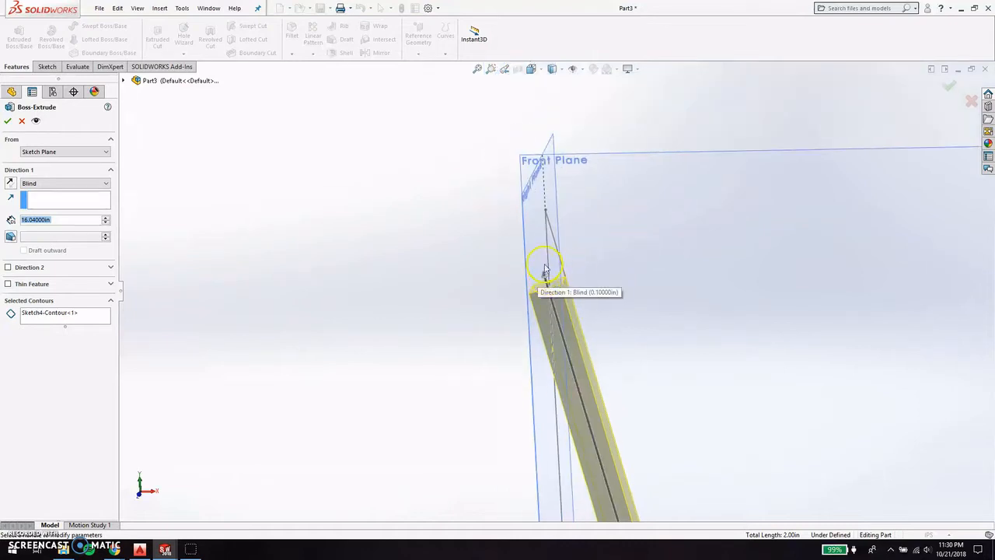
Lengthen the extrusion to about 19.18 in so it extends past the hypotenuse's upper end.
drag(544, 270, 501, 186)
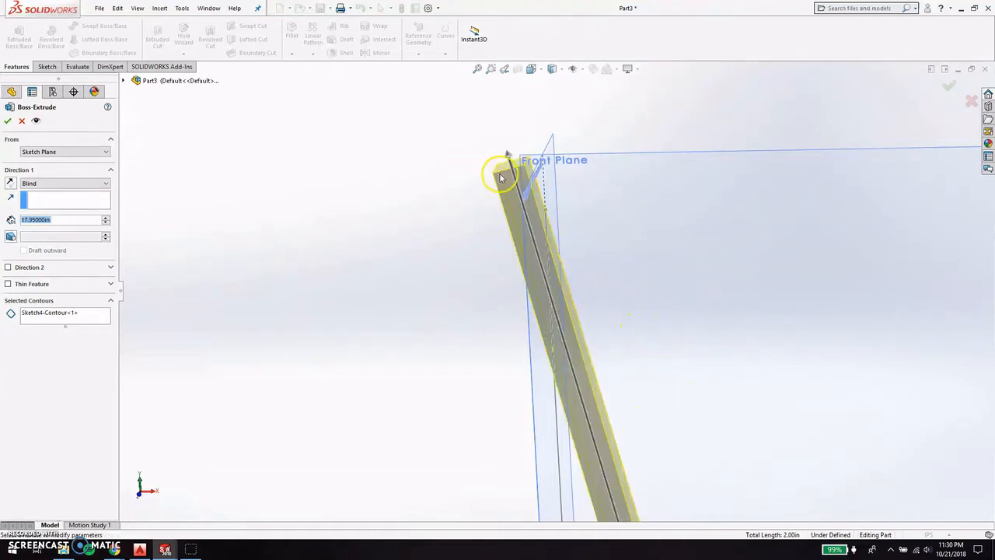
drag(506, 152, 473, 133)
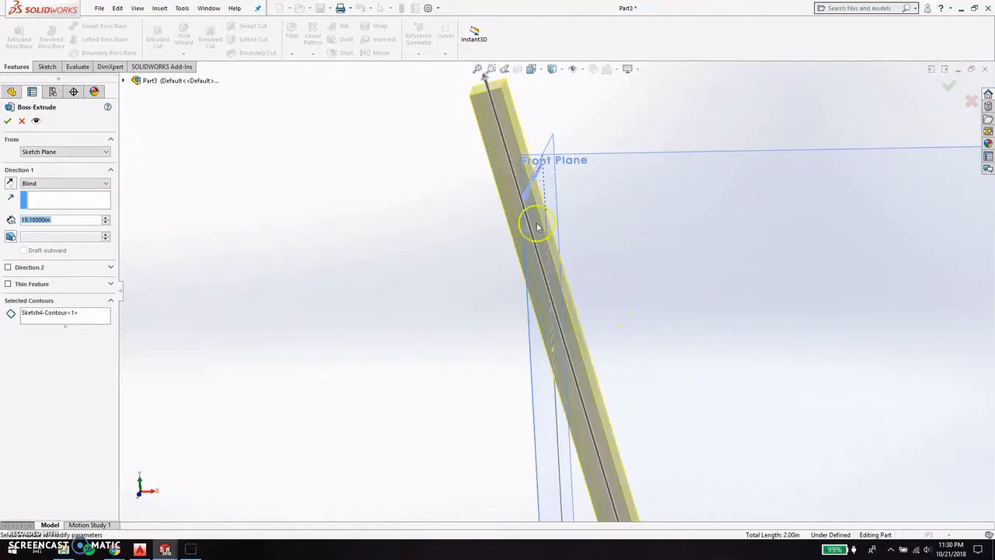
scroll(580, 312, up, 8)
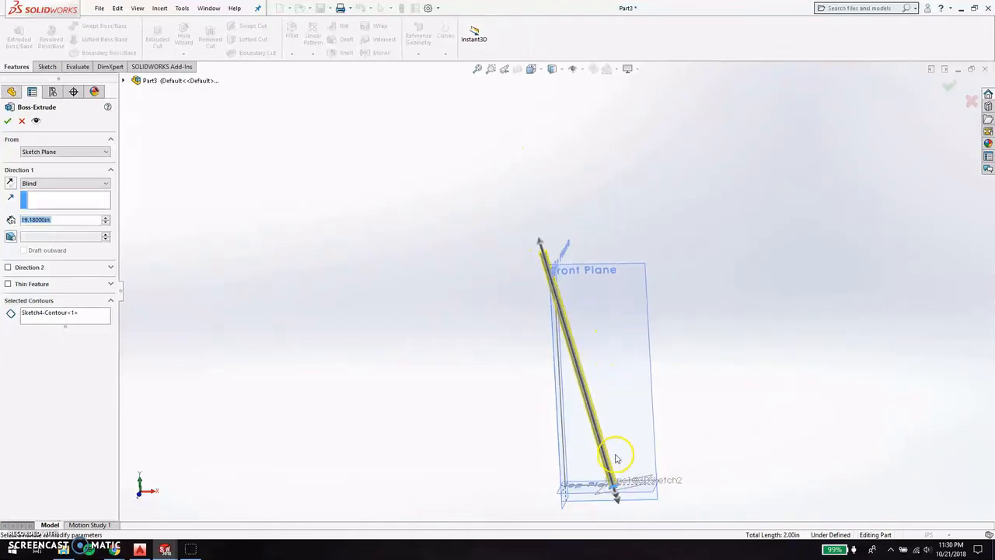
Extend the extrusion 3 in in the second direction, past the hypotenuse's lower end, and accept the feature.
scroll(621, 509, down, 4)
scroll(621, 509, down, 2)
drag(578, 389, 609, 466)
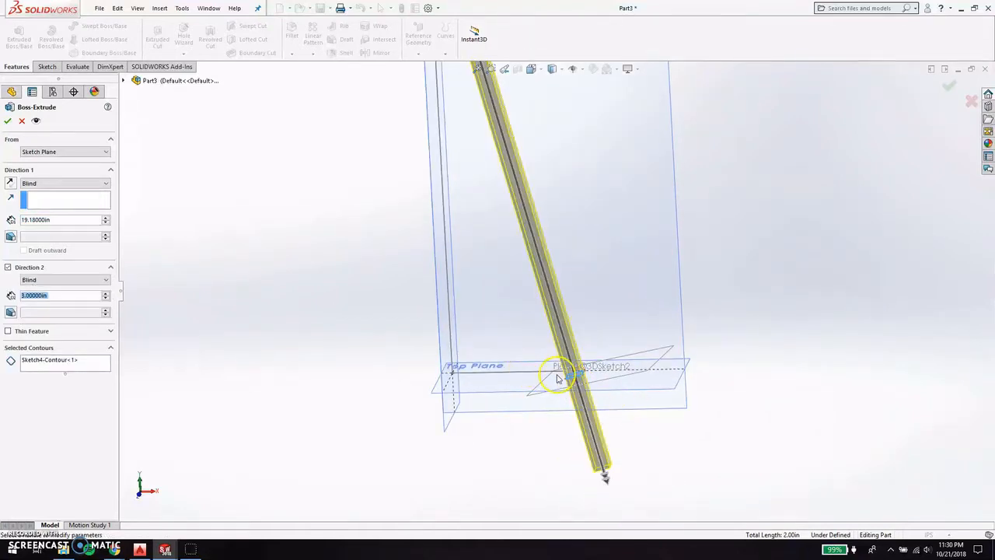
scroll(556, 379, up, 2)
scroll(521, 265, up, 3)
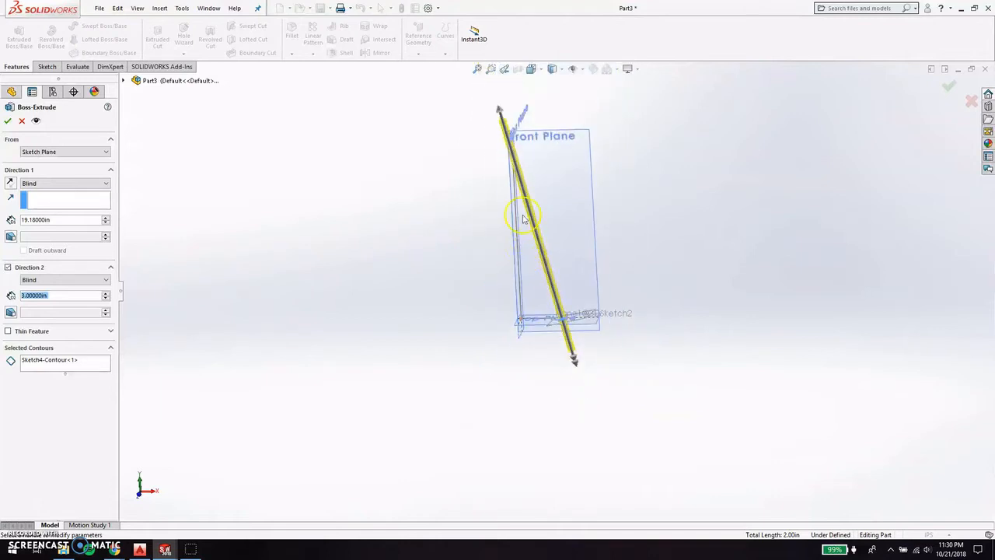
scroll(527, 219, down, 4)
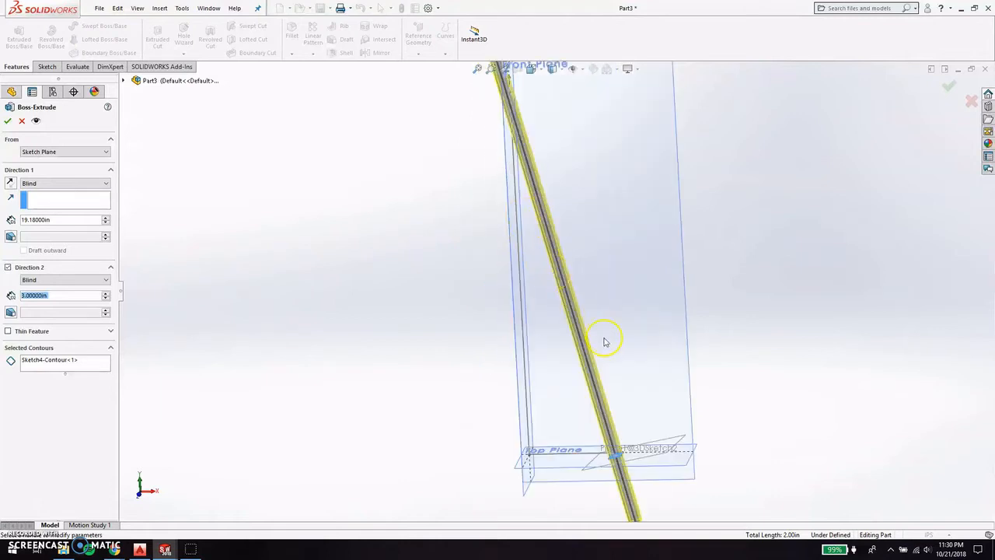
click(951, 87)
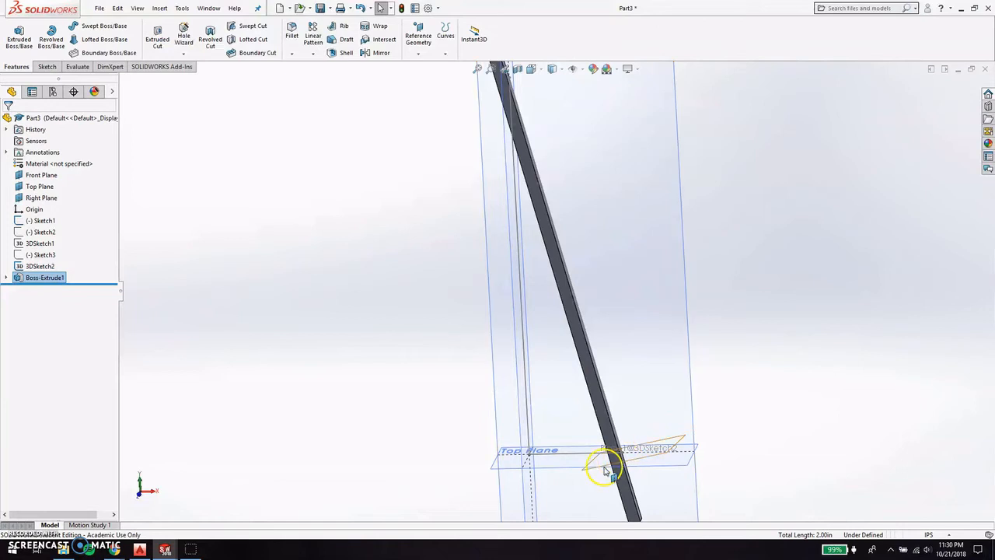
Compare the bar's overhanging lower end with the diagonal's end cuts in the AutoCAD bridge outline, and return to Part3 in SOLIDWORKS.
scroll(591, 381, up, 2)
scroll(575, 404, down, 6)
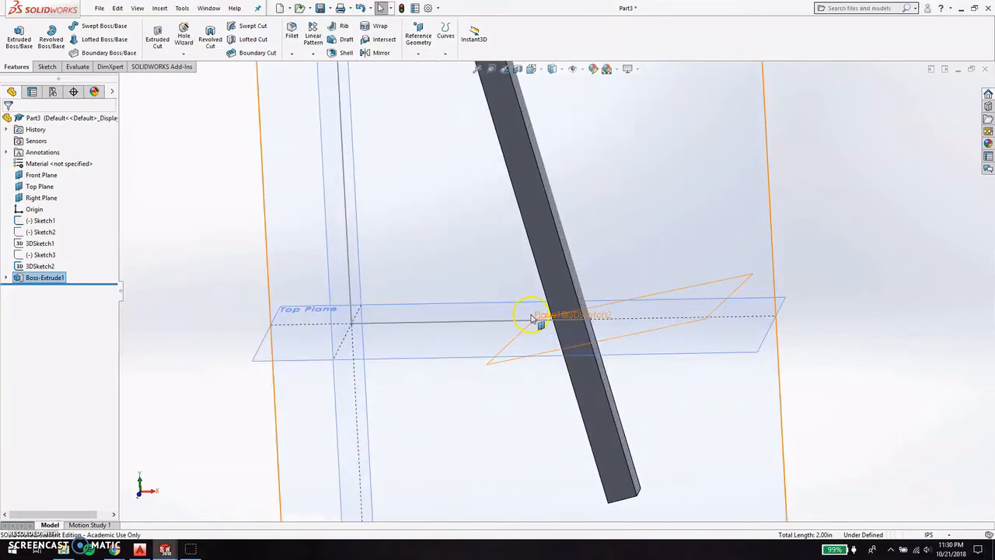
key(Escape)
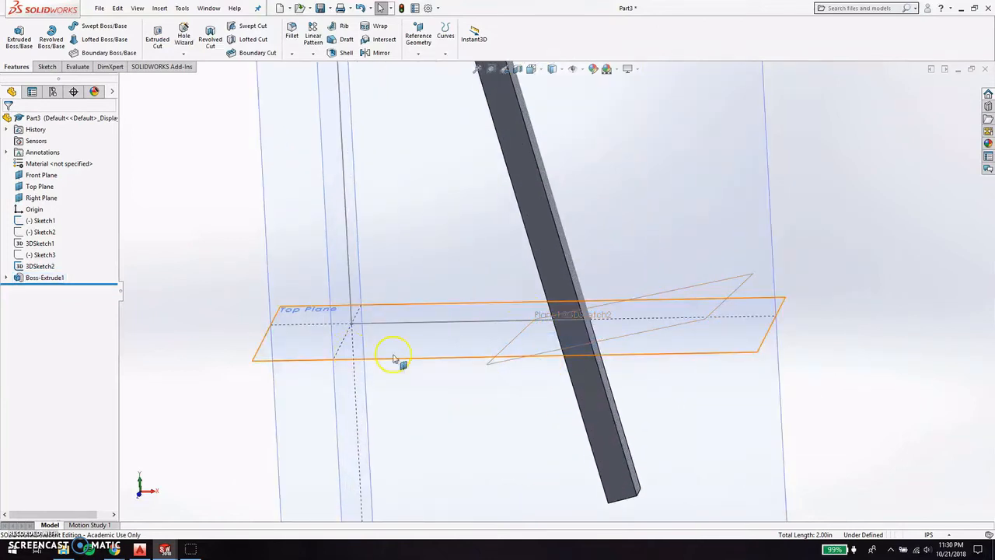
click(140, 550)
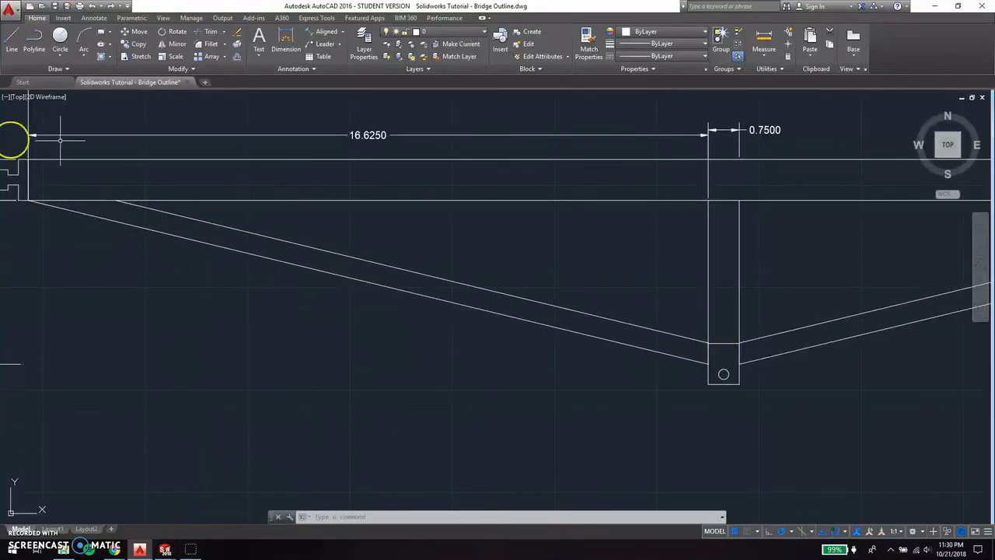
mouse_move(166, 550)
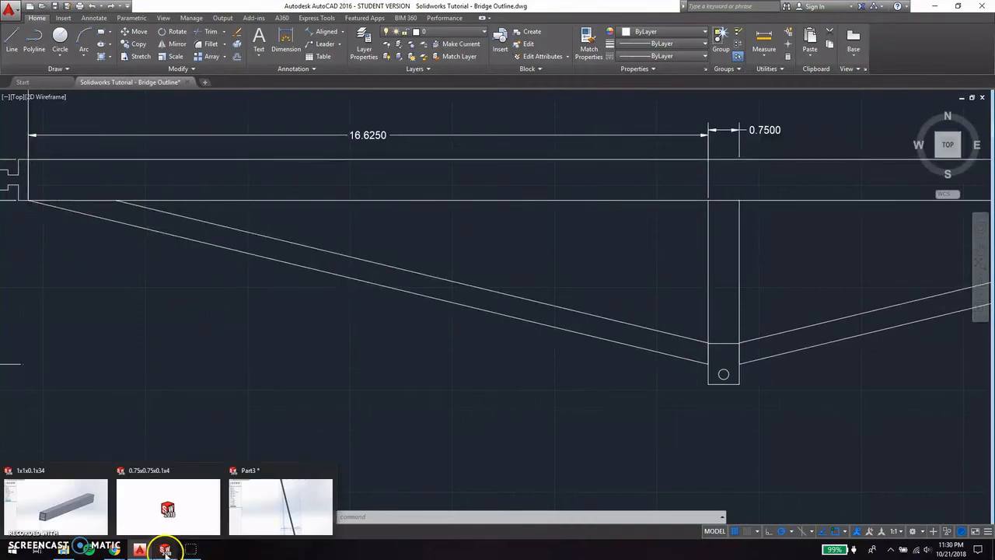
click(268, 507)
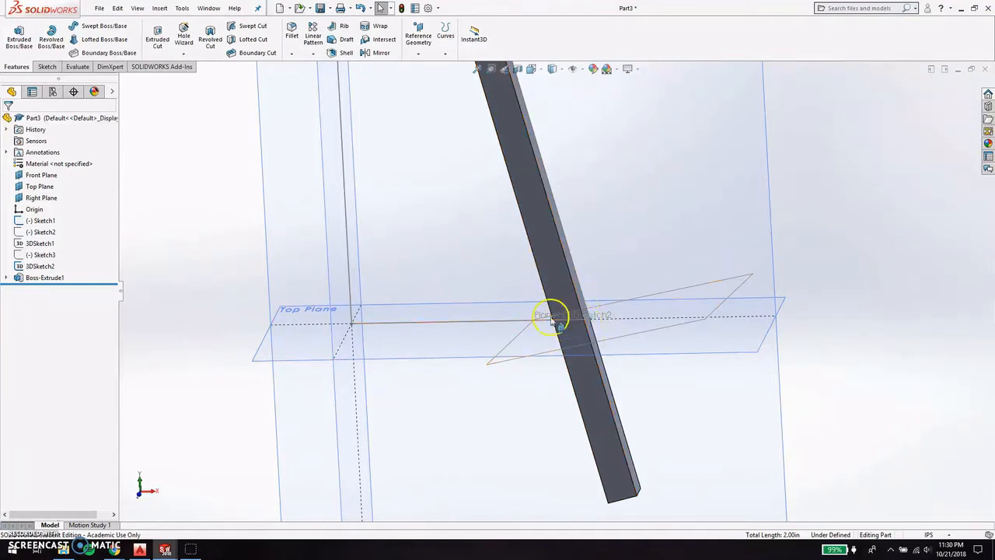
click(763, 344)
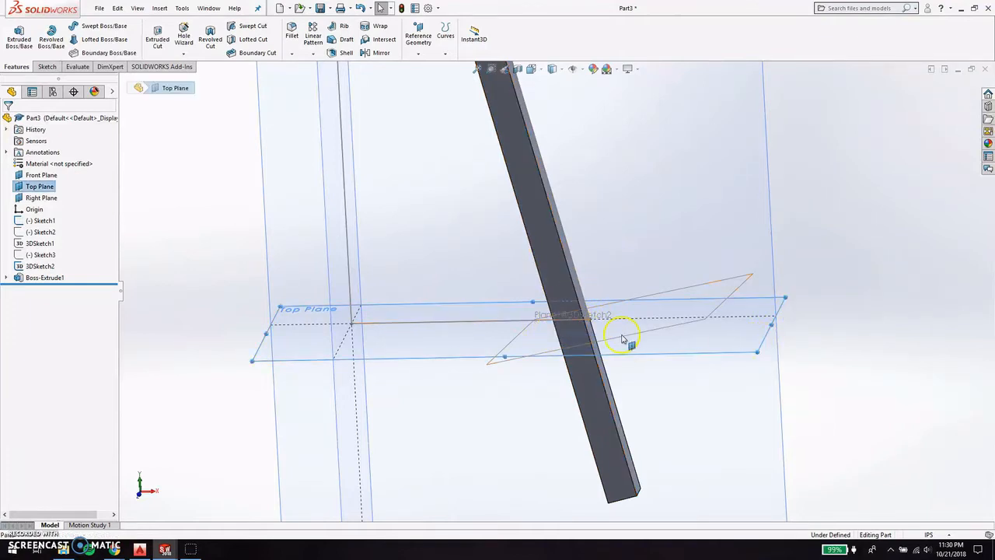
click(450, 470)
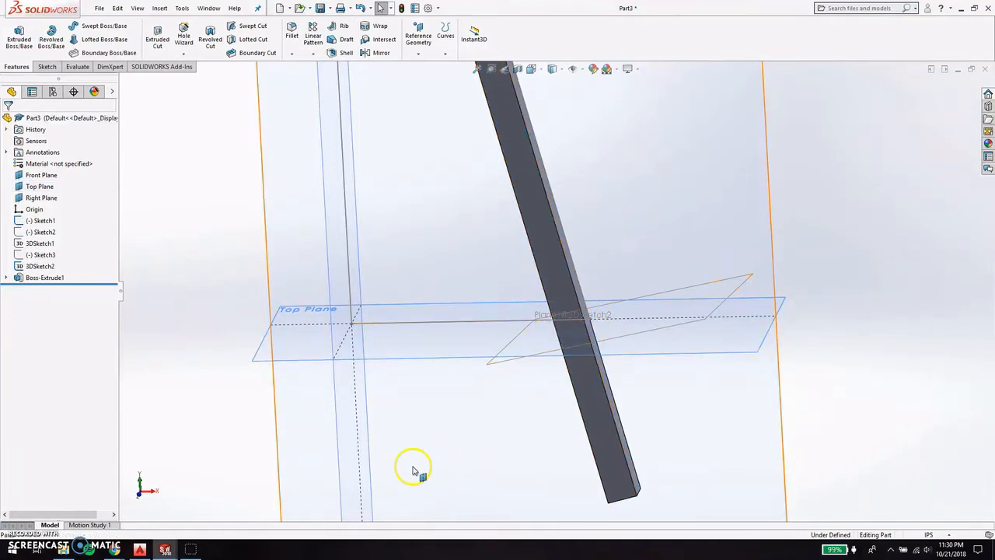
click(139, 550)
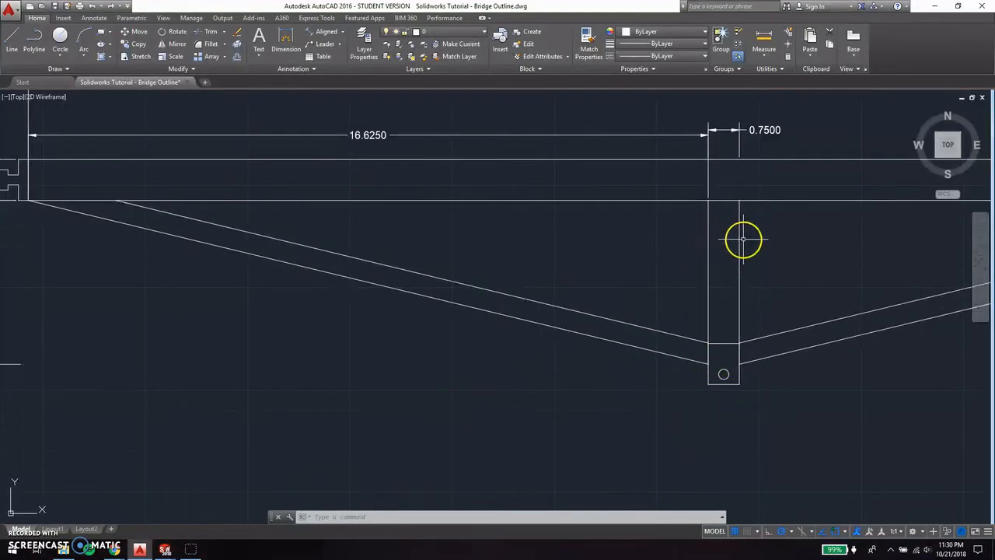
mouse_move(167, 550)
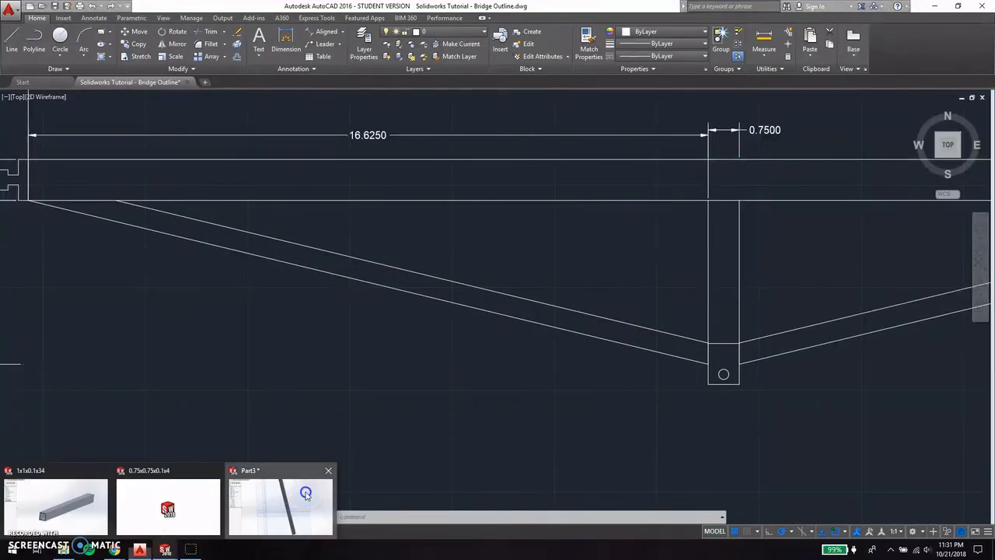
click(279, 507)
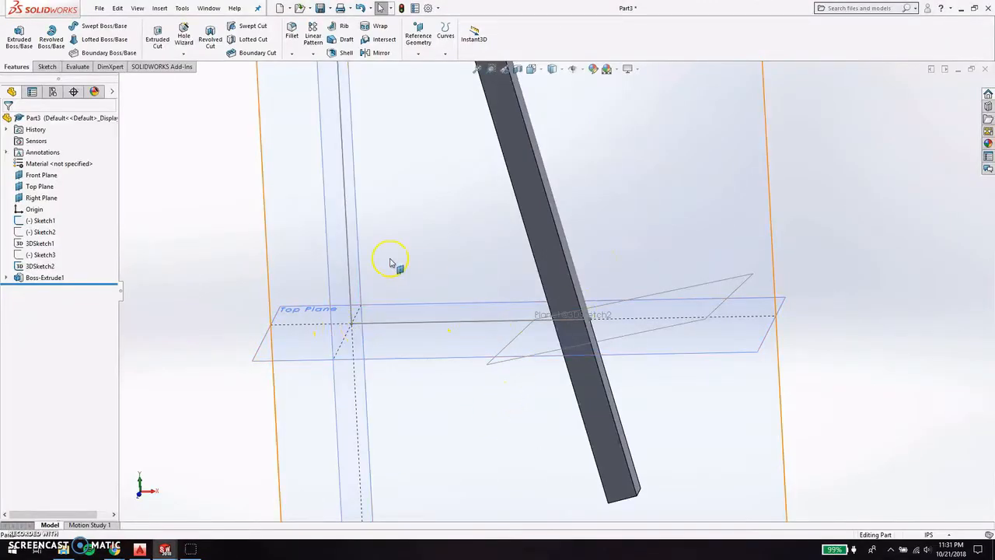
Sketch a corner rectangle about 5.12 in tall on the Right Plane, from the origin's level down past the bar's lower end.
click(48, 68)
click(69, 39)
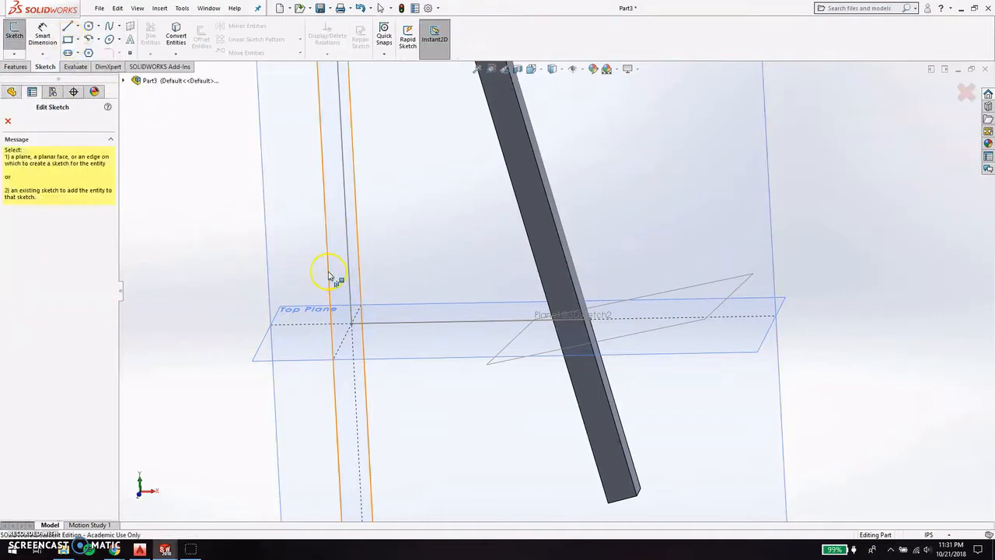
click(328, 276)
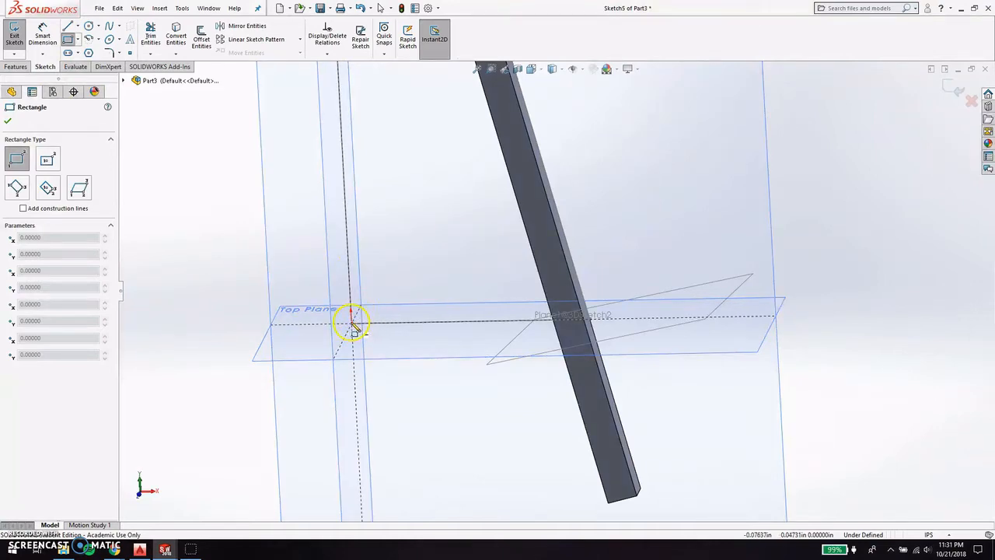
middle_drag(363, 335, 251, 287)
scroll(595, 380, down, 3)
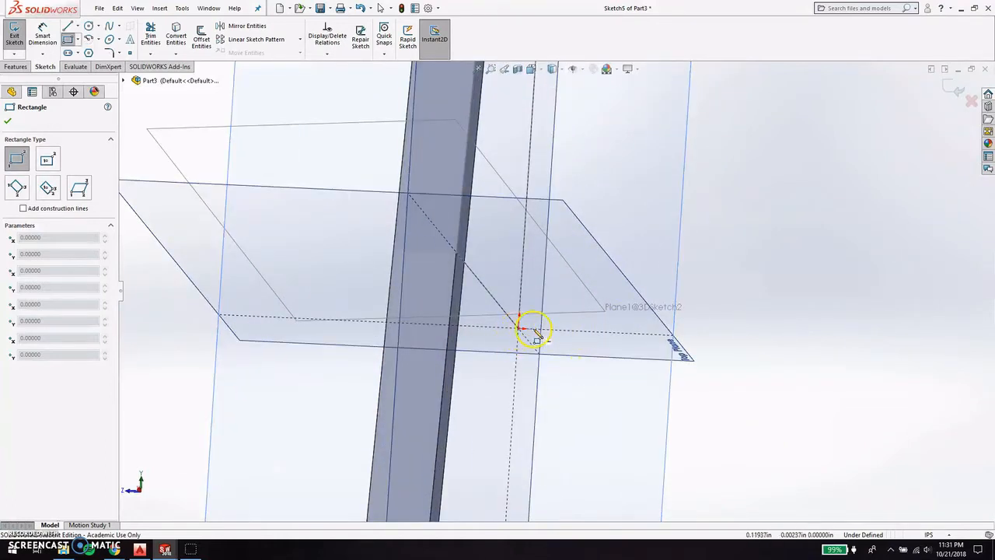
click(644, 334)
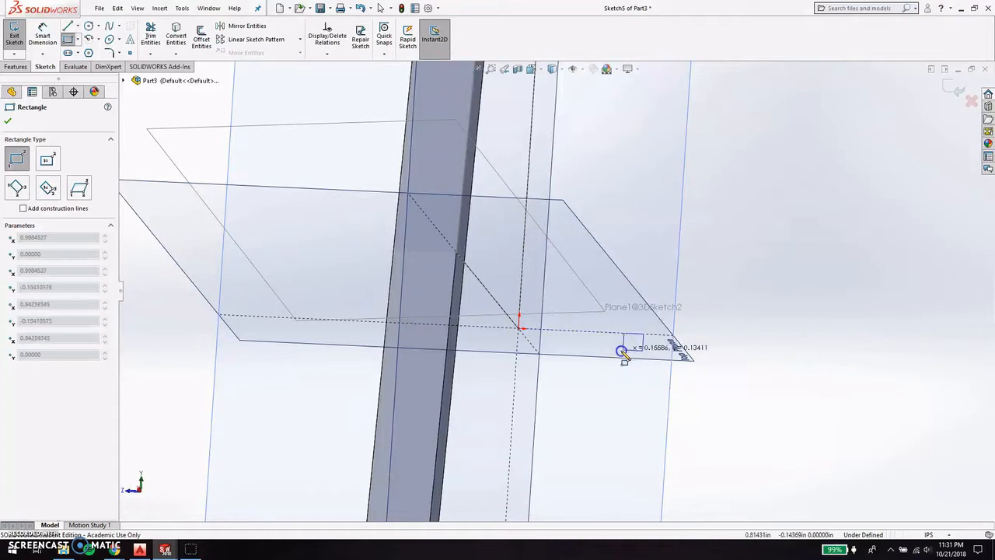
scroll(355, 507, up, 2)
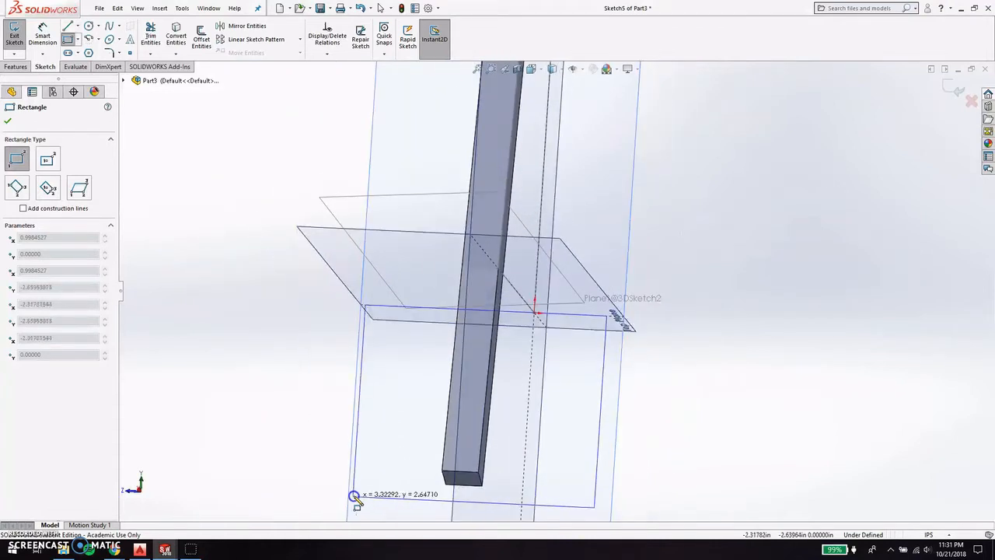
scroll(355, 507, up, 2)
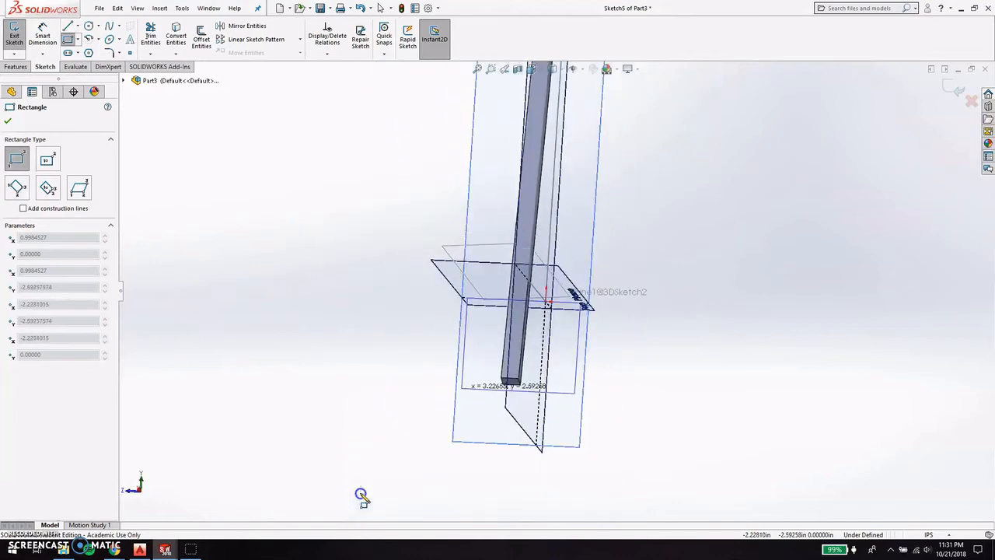
click(400, 474)
key(Escape)
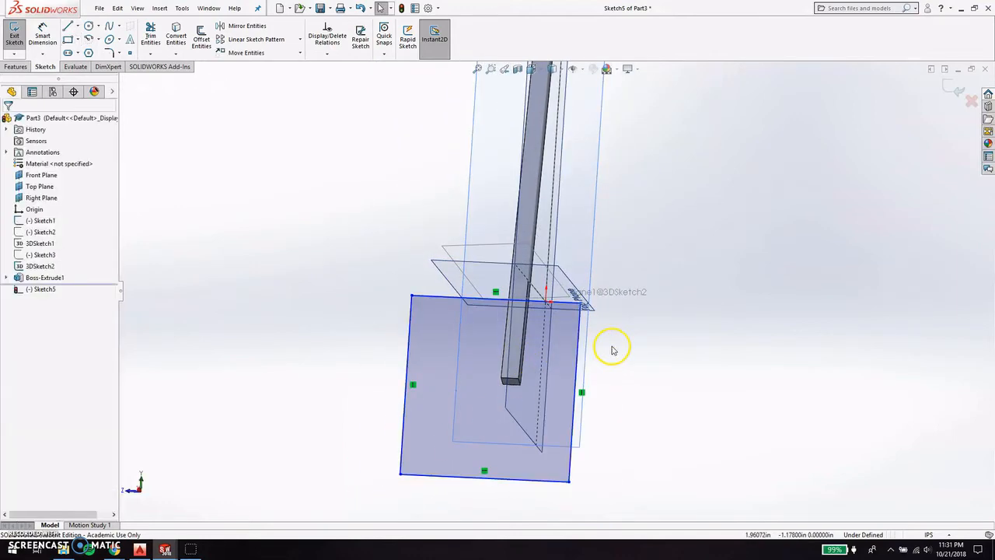
Close the rectangle sketch and start an extruded cut from it for trimming the bar's lower end.
scroll(602, 350, down, 2)
scroll(589, 356, up, 1)
scroll(588, 355, down, 1)
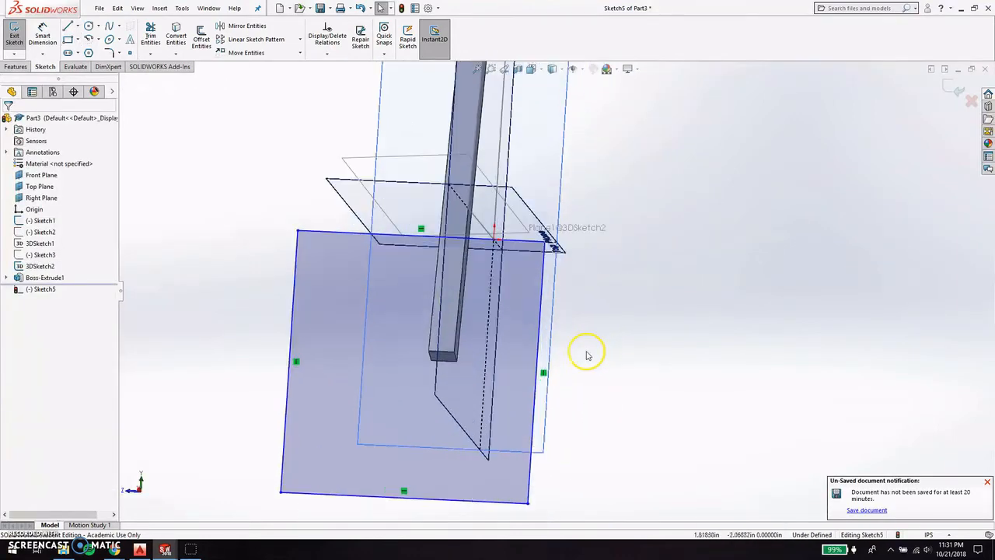
middle_drag(556, 330, 498, 322)
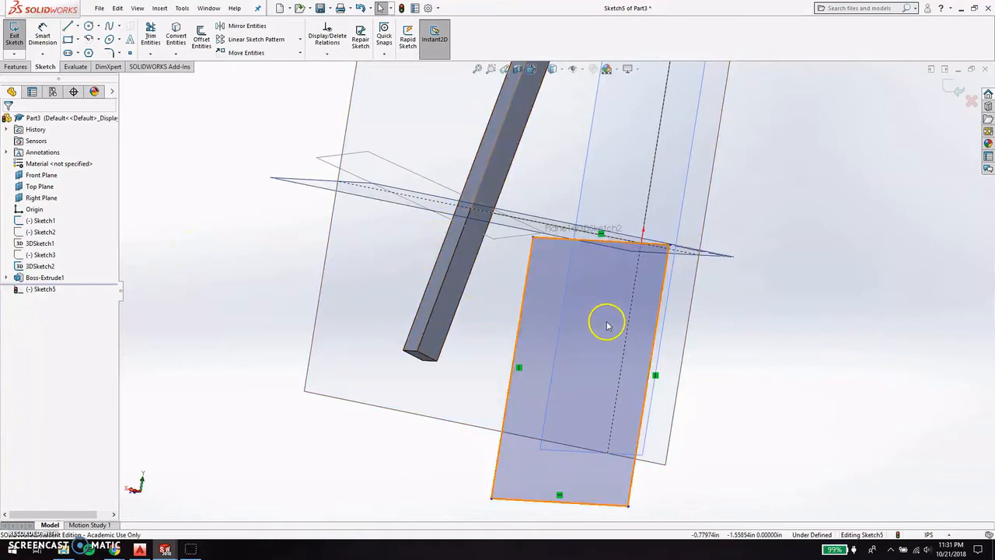
scroll(588, 331, up, 1)
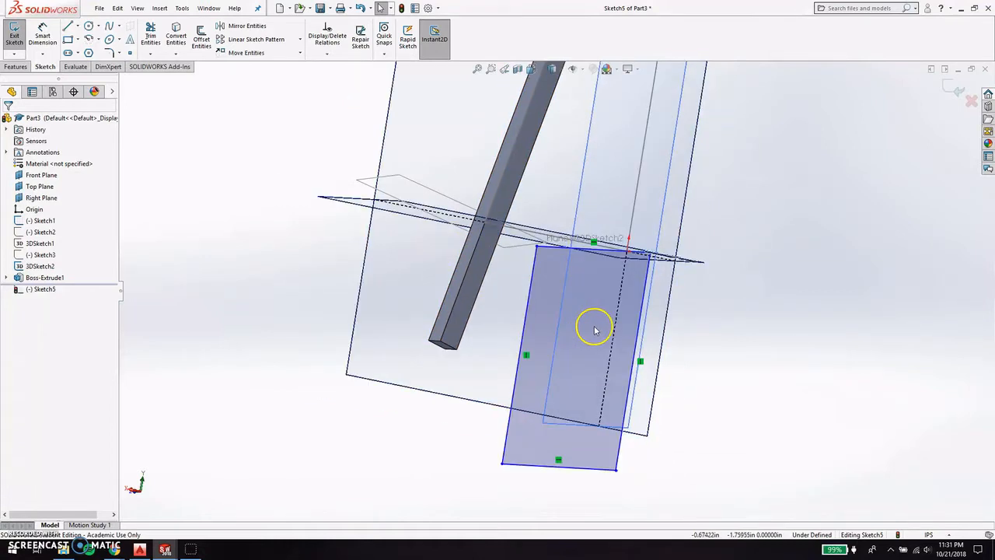
click(956, 90)
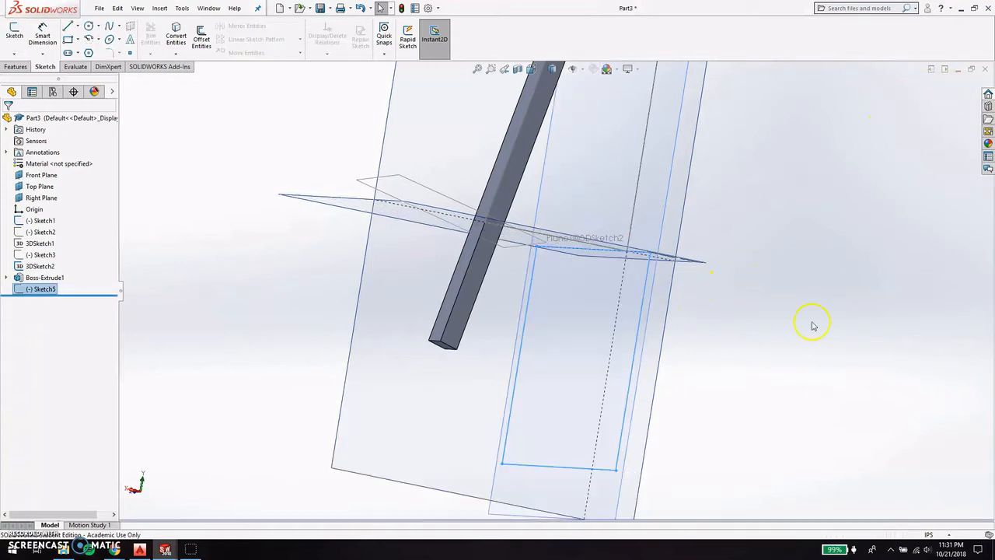
click(631, 393)
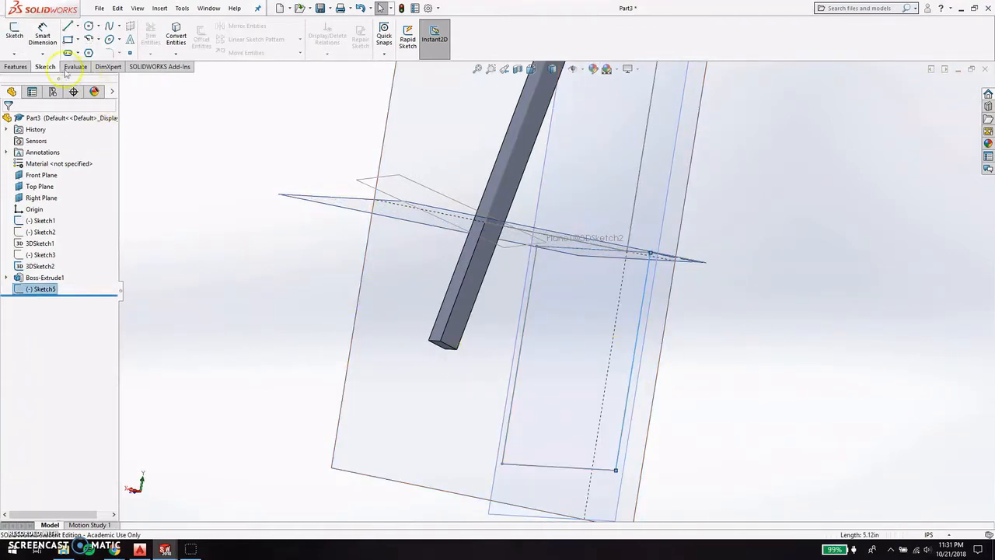
click(16, 66)
click(158, 39)
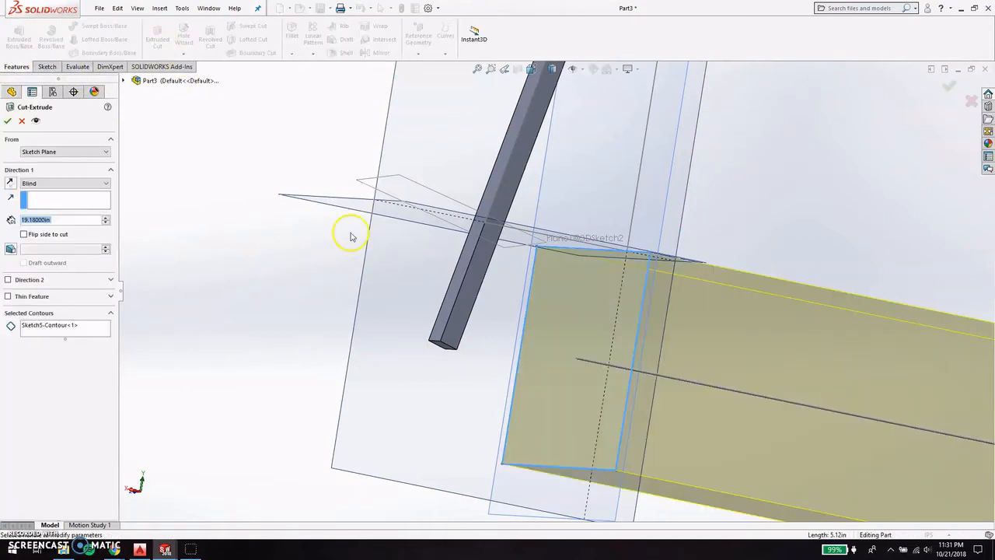
scroll(734, 410, up, 3)
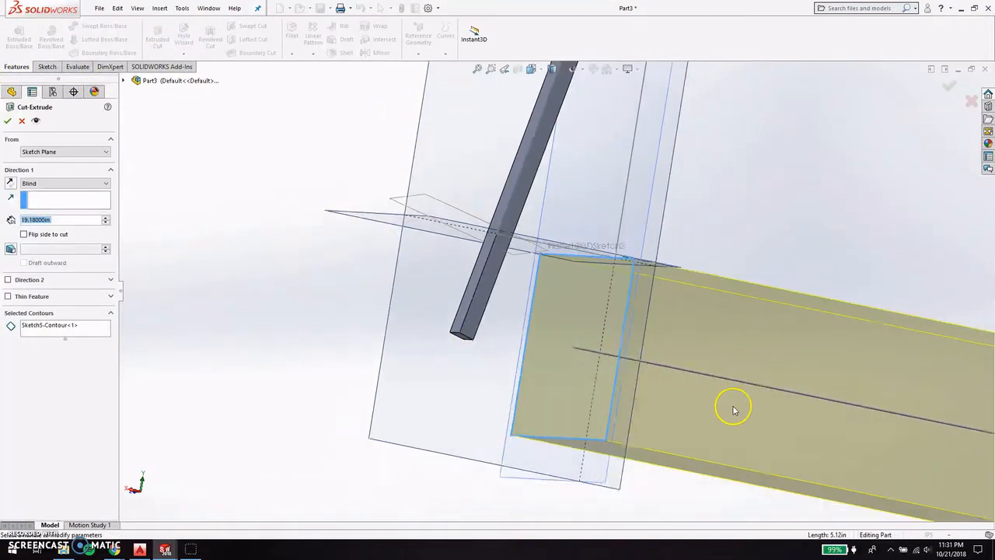
Reverse the blind cut so it passes through the bar's lower end, set its depth to 10.62 in and finish it.
mouse_move(970, 413)
mouse_down()
mouse_move(503, 327)
mouse_move(349, 284)
mouse_up()
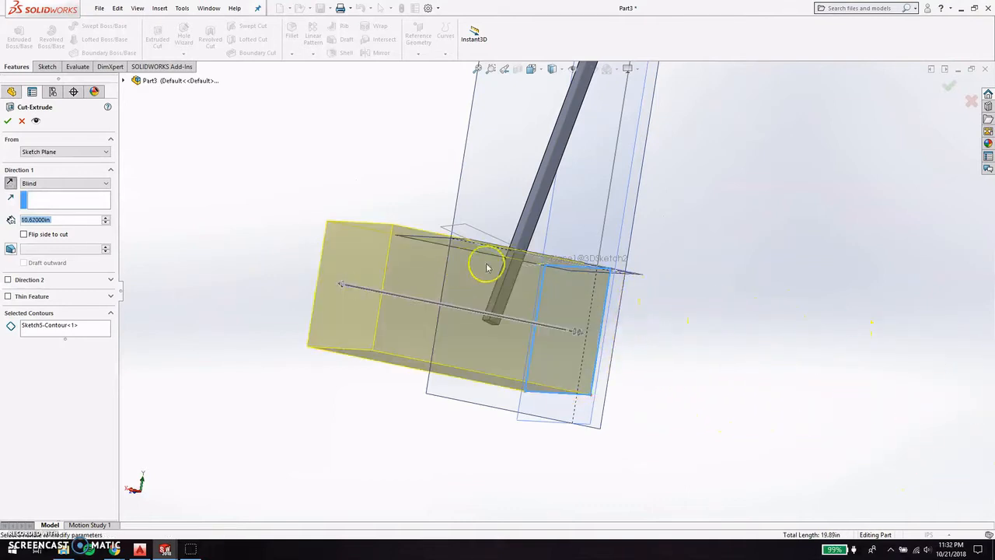
scroll(510, 256, down, 3)
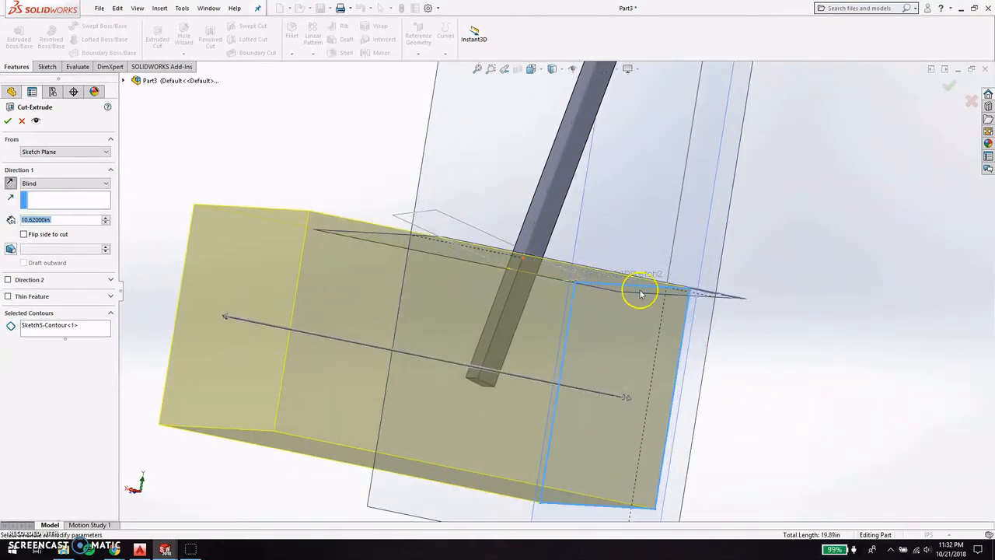
click(948, 86)
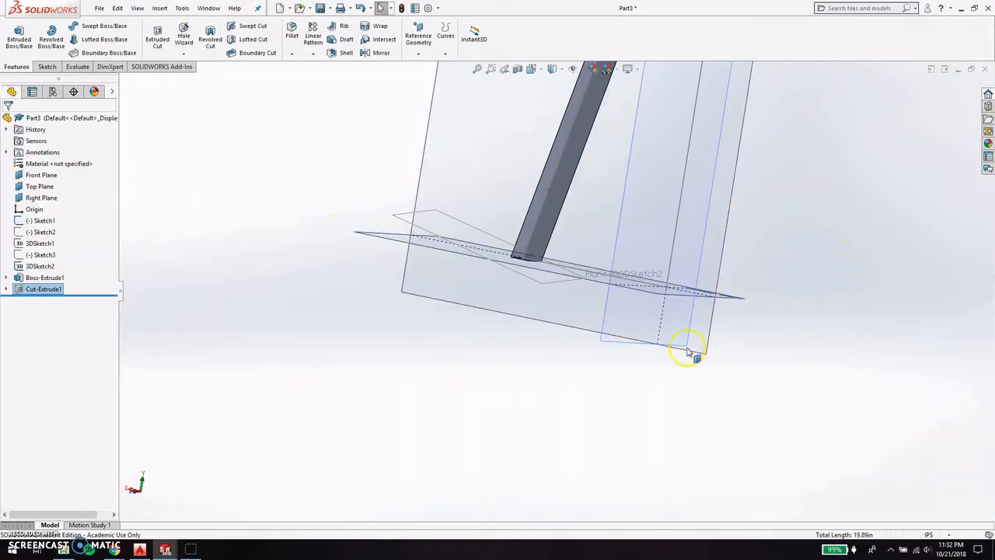
Examine the trimmed end of the bar from the side and up close, checking it against the plane and the Sketch1 line.
scroll(533, 261, down, 3)
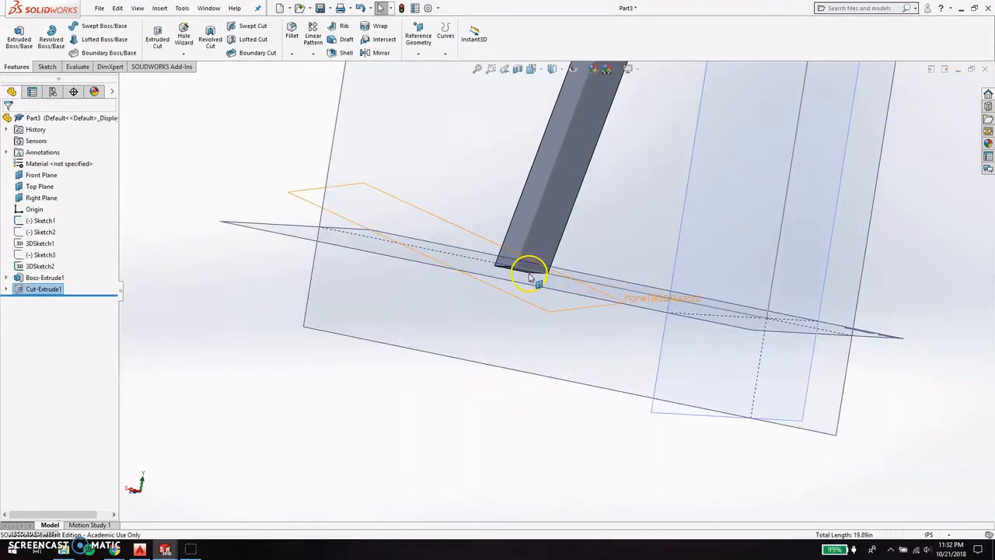
middle_drag(527, 272, 490, 281)
middle_drag(582, 278, 492, 264)
scroll(482, 201, down, 3)
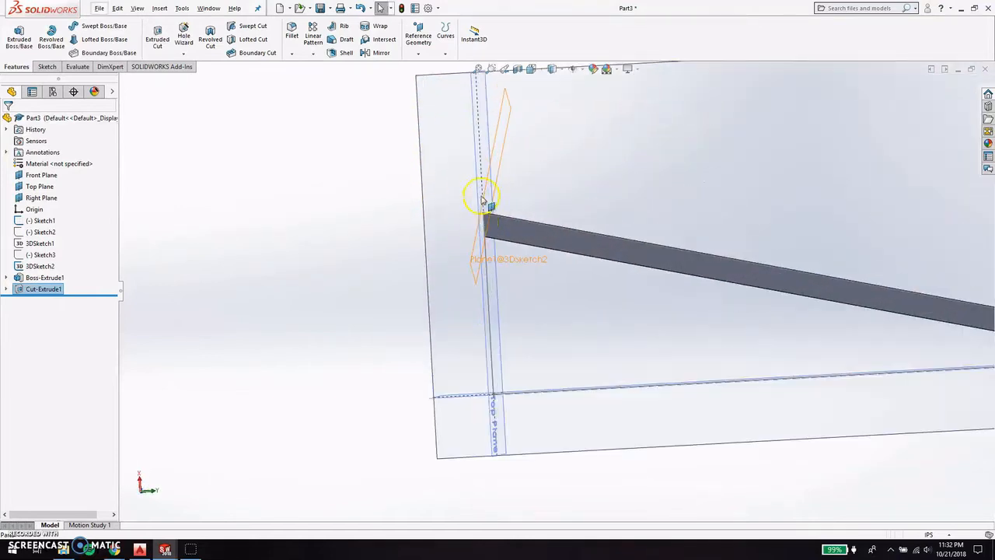
scroll(486, 230, down, 2)
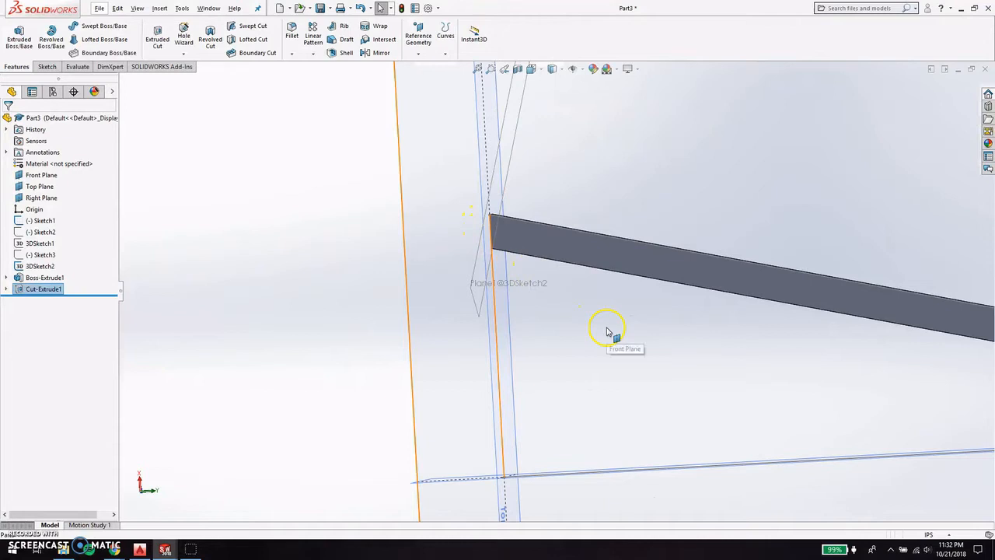
click(575, 233)
mouse_move(594, 246)
middle_down()
mouse_move(609, 275)
mouse_move(593, 309)
mouse_move(536, 235)
middle_up()
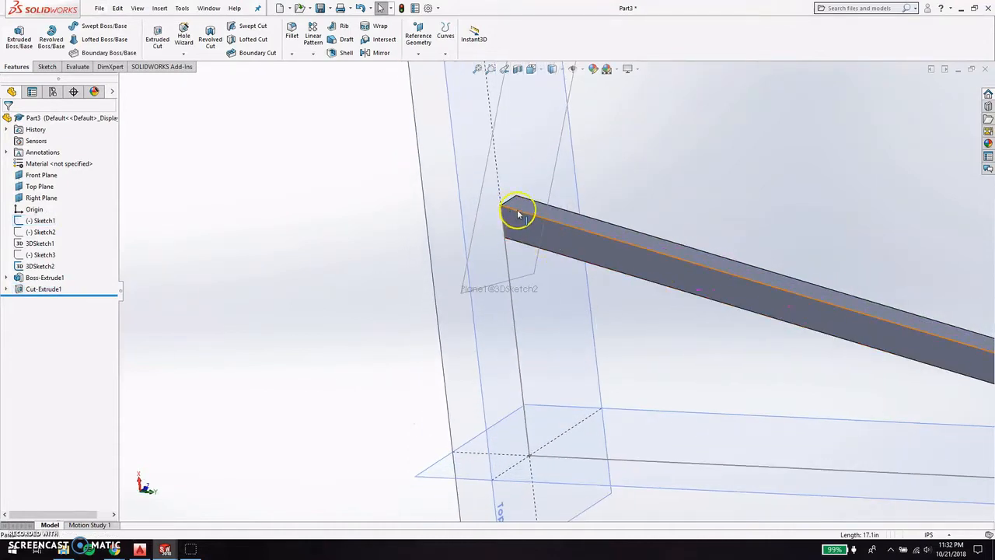
click(517, 211)
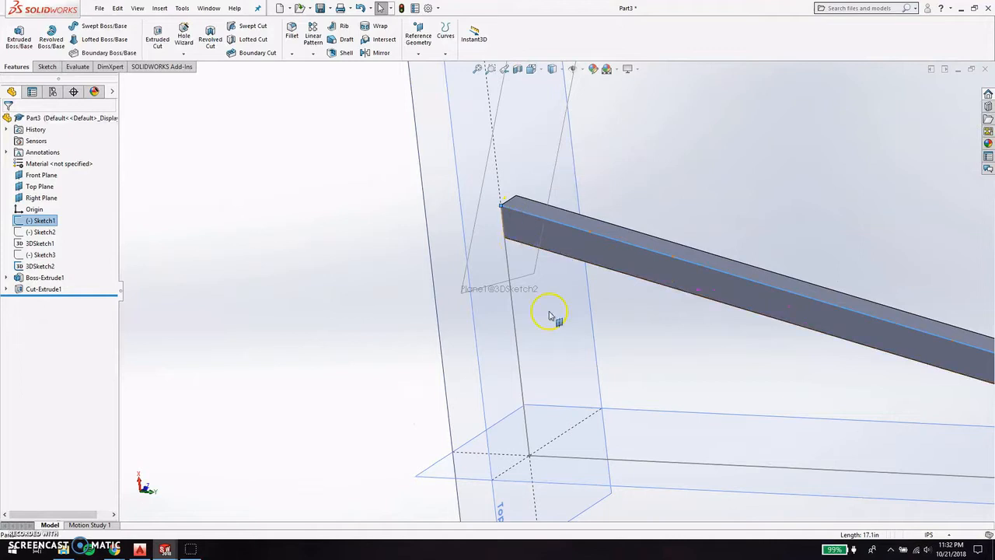
click(579, 303)
click(611, 235)
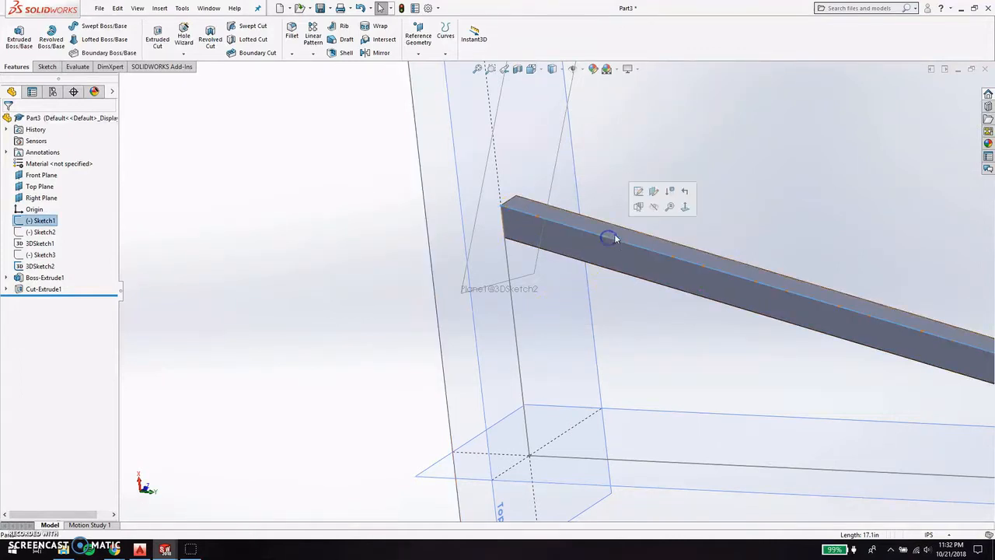
click(613, 234)
click(567, 326)
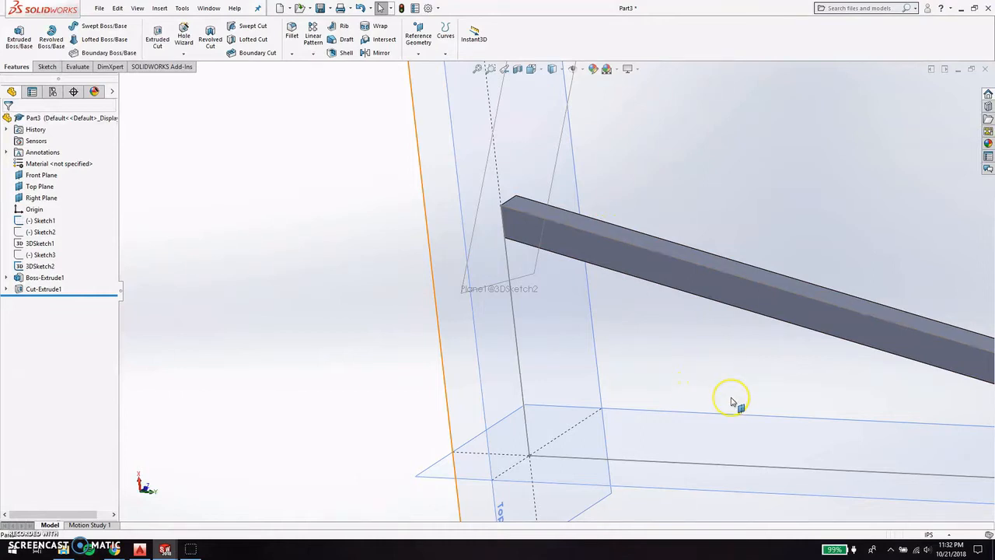
Sketch a corner rectangle about 3.73 by 4.08 in on the Top Plane with one edge through the origin, and exit the sketch.
scroll(731, 400, up, 8)
scroll(865, 359, down, 5)
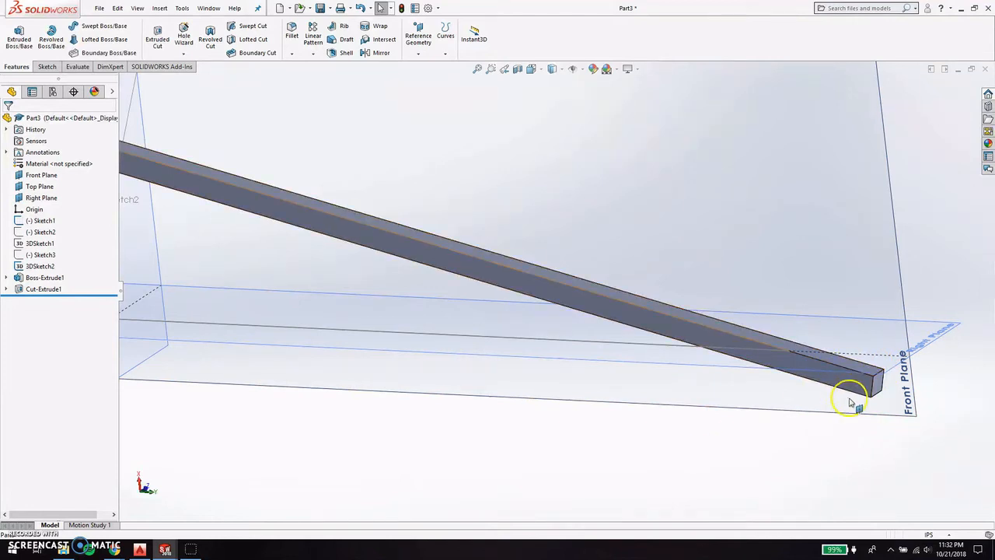
scroll(271, 295, up, 4)
scroll(336, 298, down, 5)
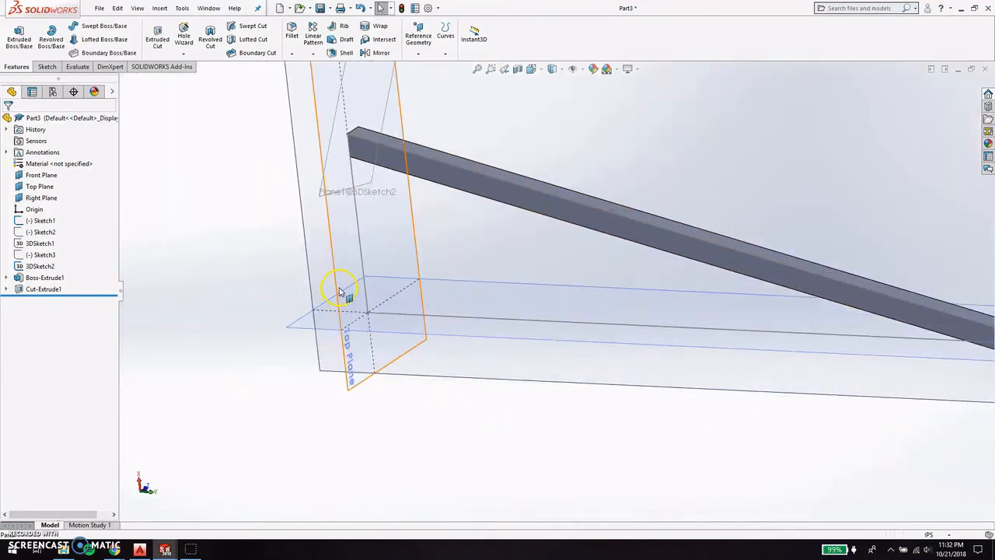
click(332, 265)
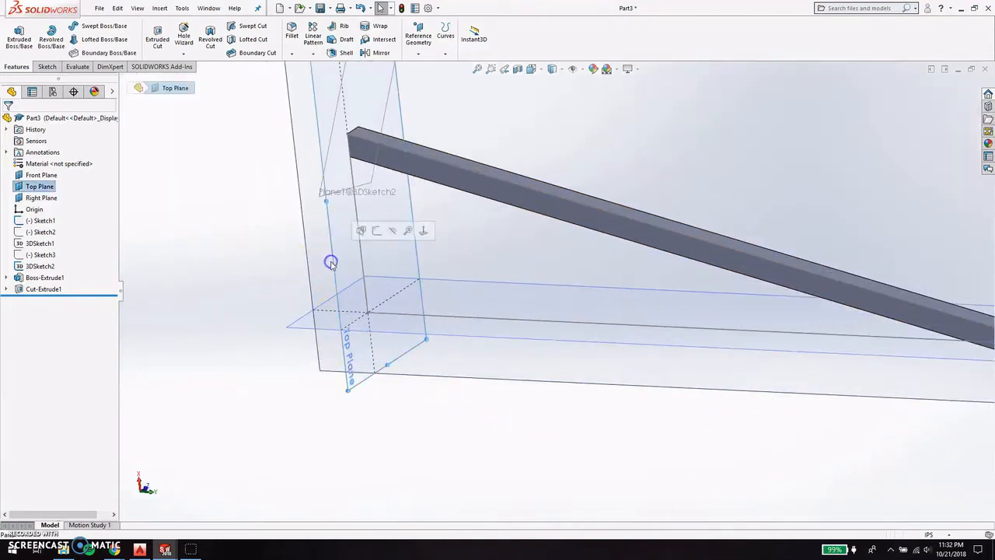
click(46, 66)
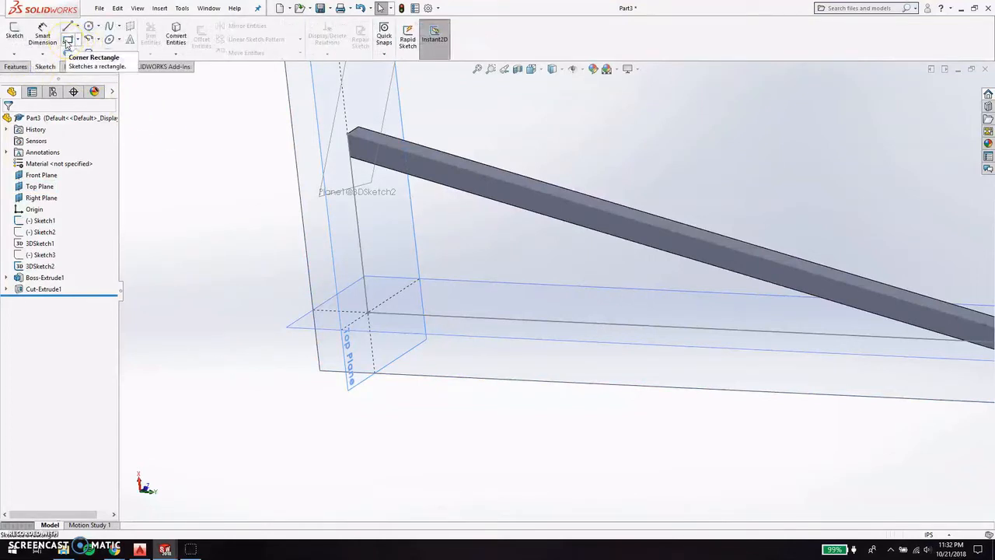
click(67, 43)
click(345, 350)
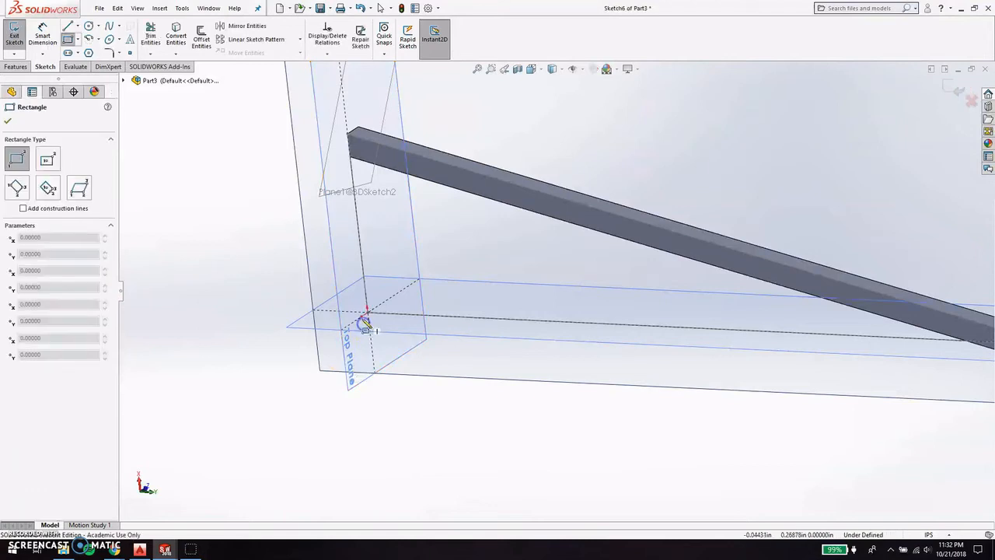
click(367, 310)
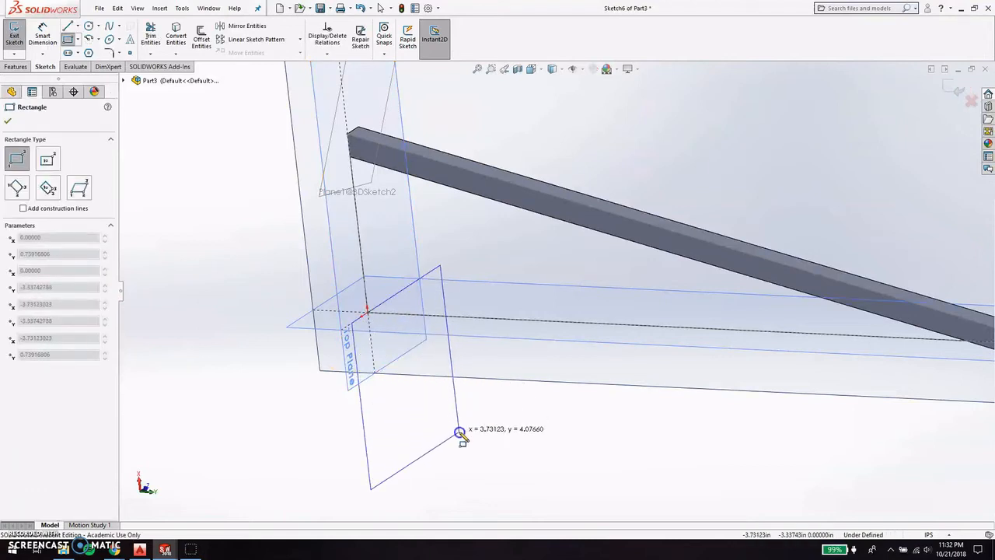
click(460, 432)
key(Escape)
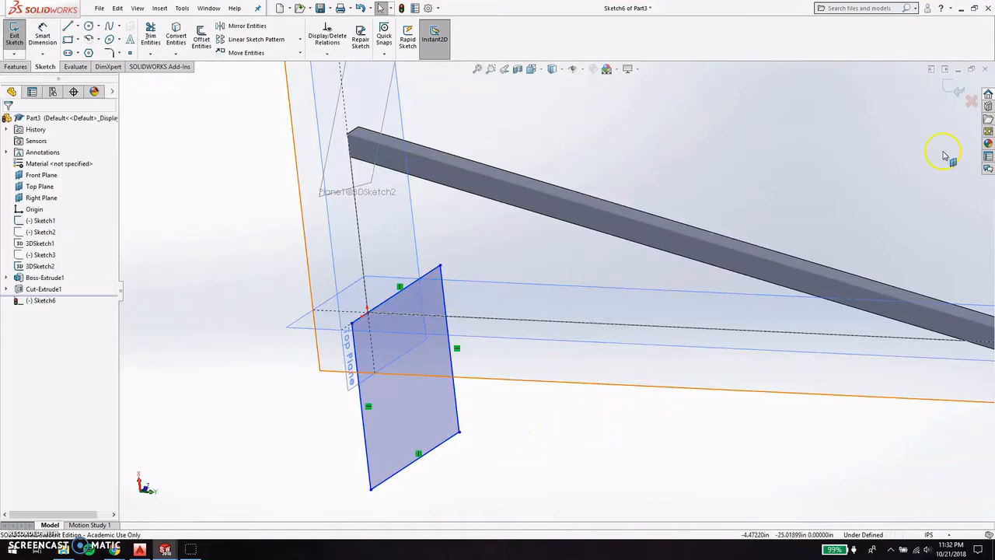
click(953, 94)
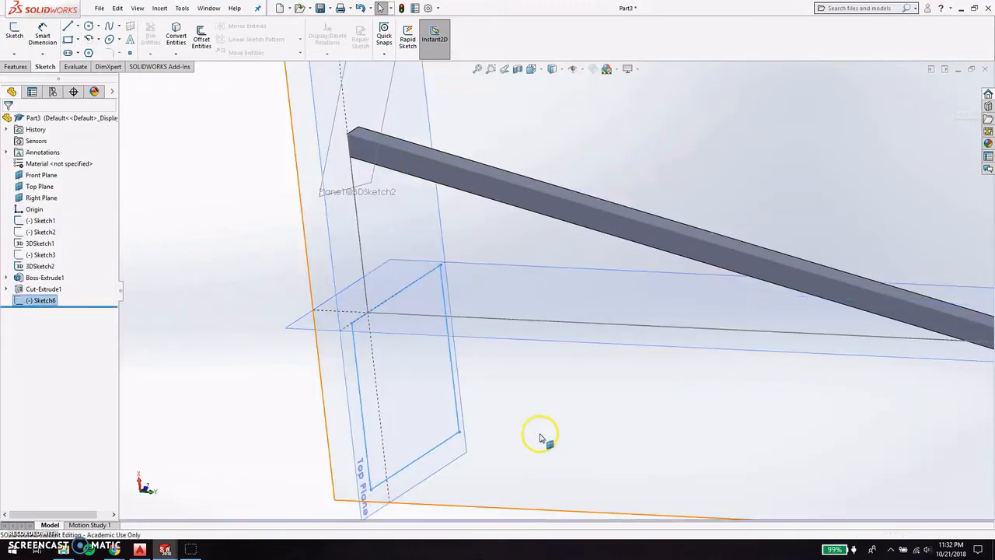
Extrude-cut the new rectangle blind 24.08 in, reversed to pass through the bar's far end.
click(444, 445)
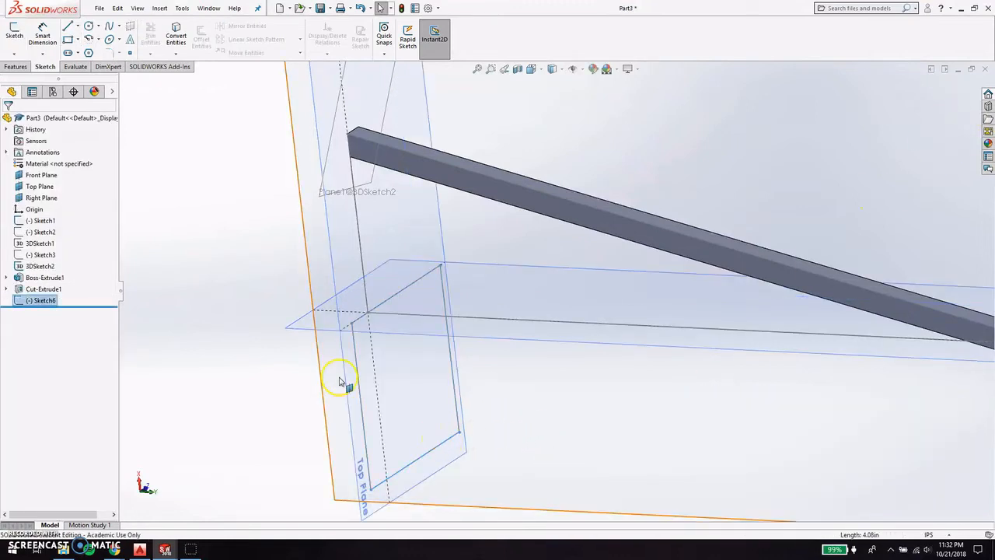
click(16, 66)
click(157, 39)
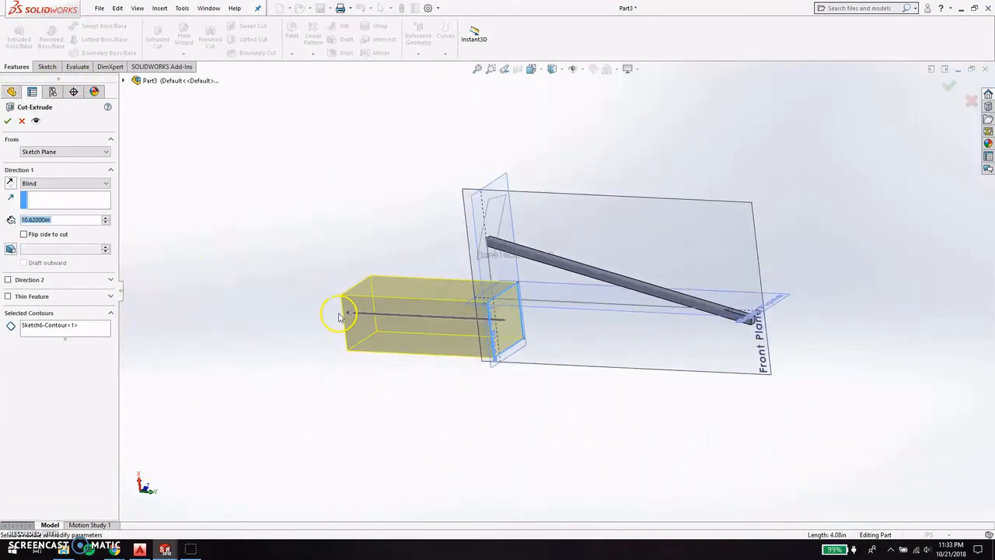
drag(349, 311, 842, 359)
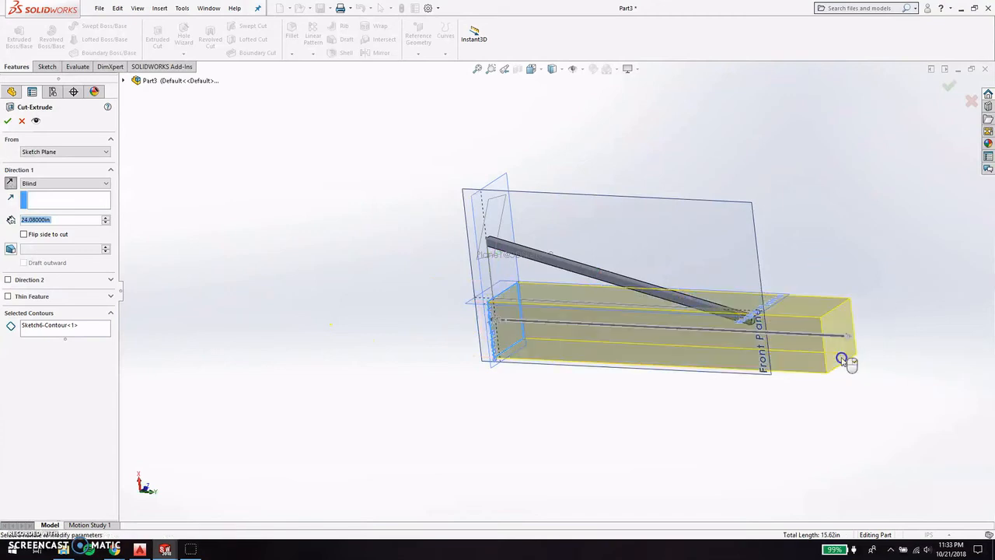
click(949, 85)
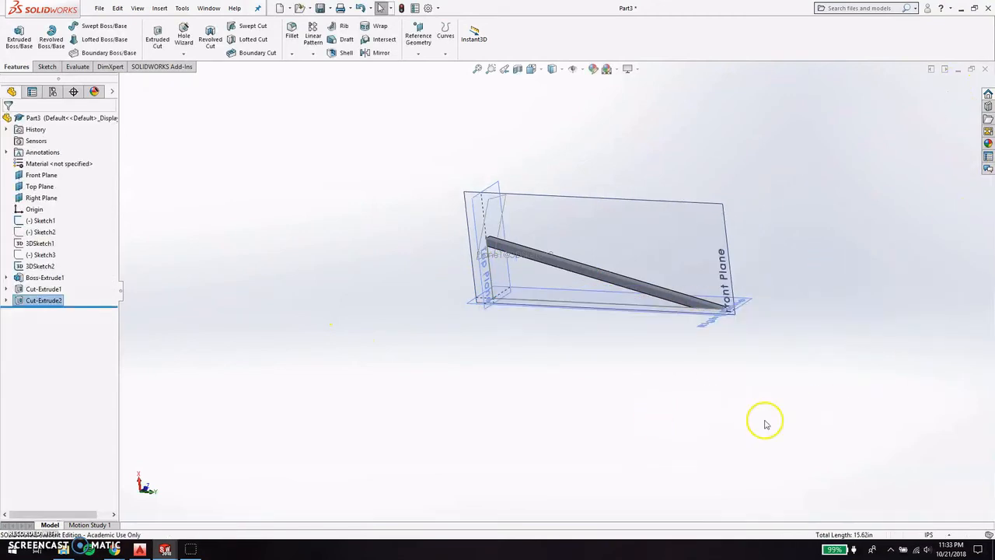
Hide 3DSketch2, which holds the small slanted plane at the bar's cut end.
scroll(577, 287, down, 3)
middle_drag(578, 287, 343, 213)
click(290, 258)
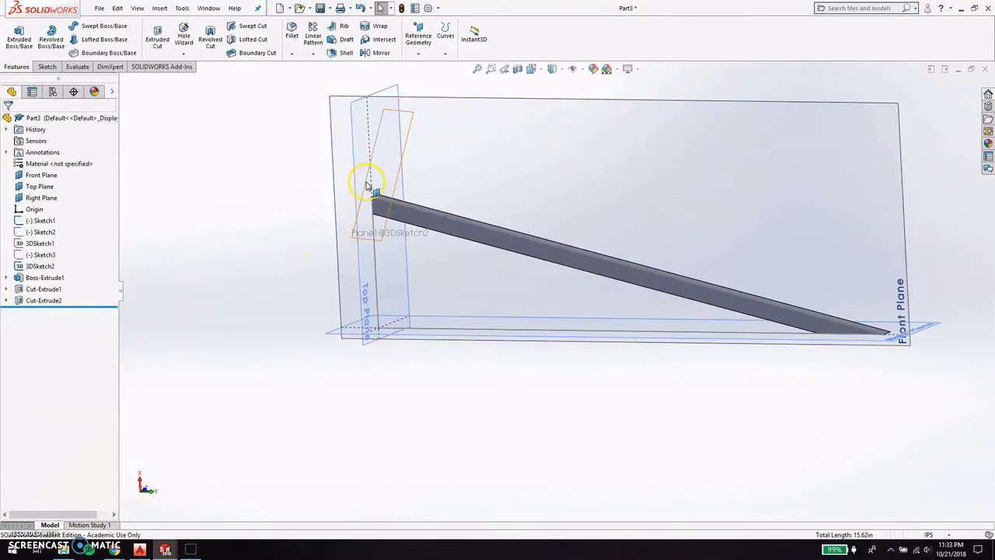
right_click(39, 267)
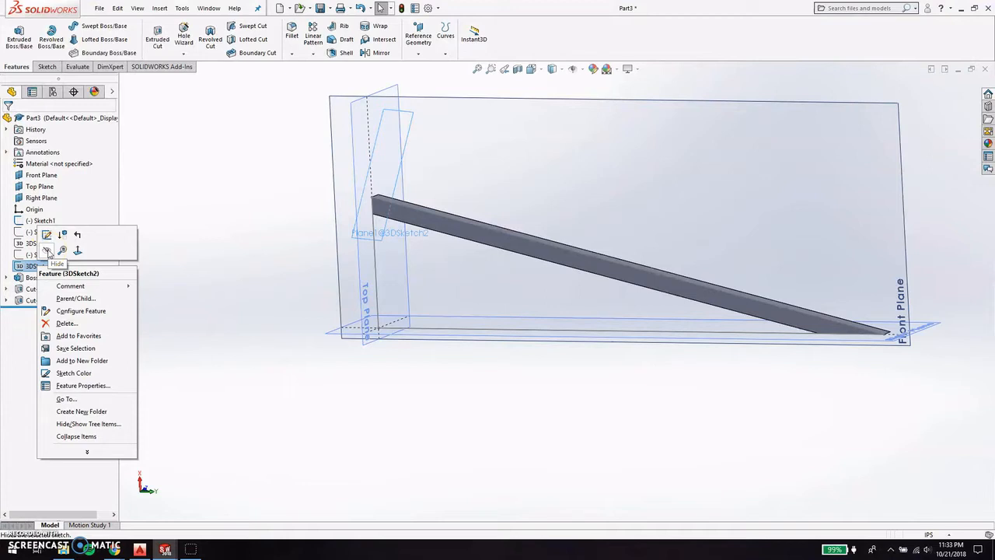
click(48, 251)
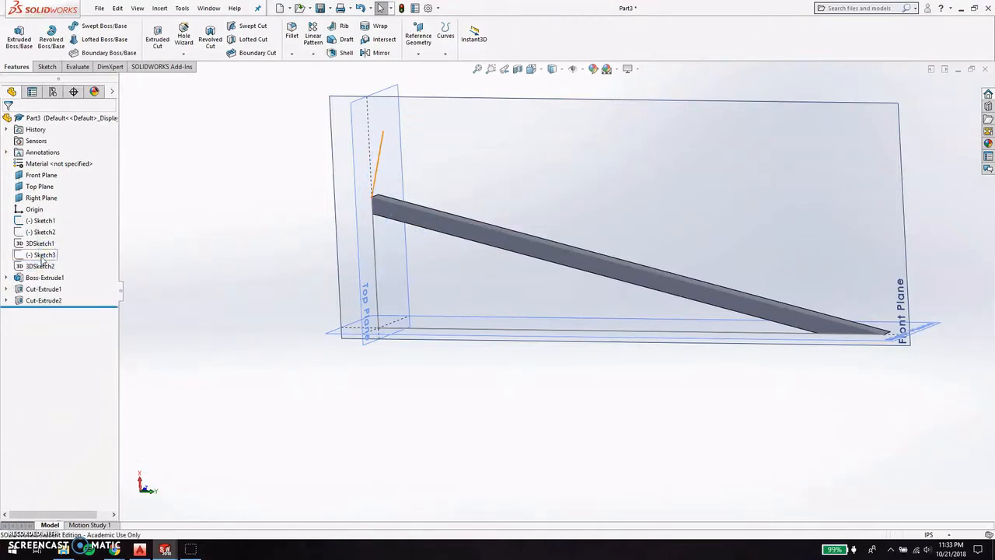
Show Sketch3 and 3DSketch1, and hide both of them again.
right_click(45, 257)
click(48, 246)
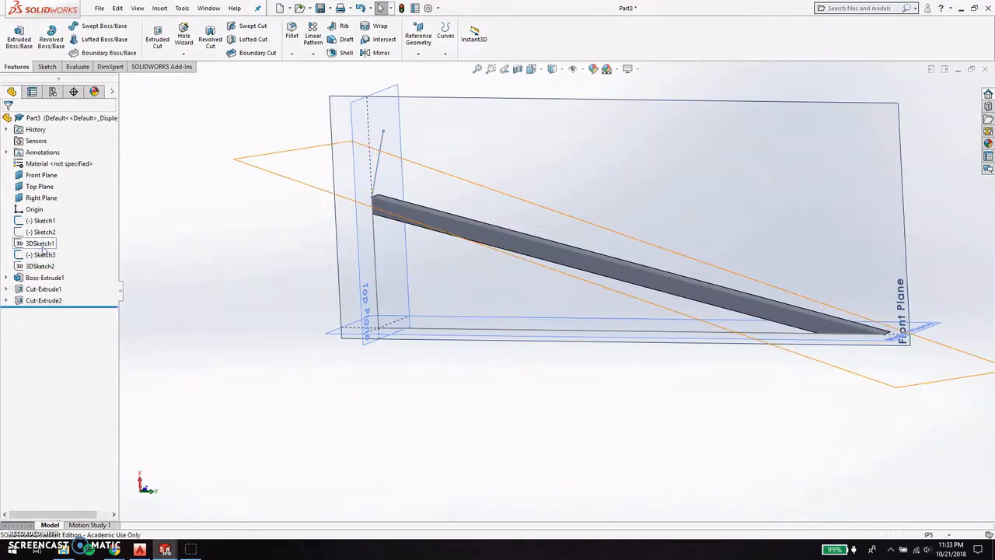
right_click(35, 244)
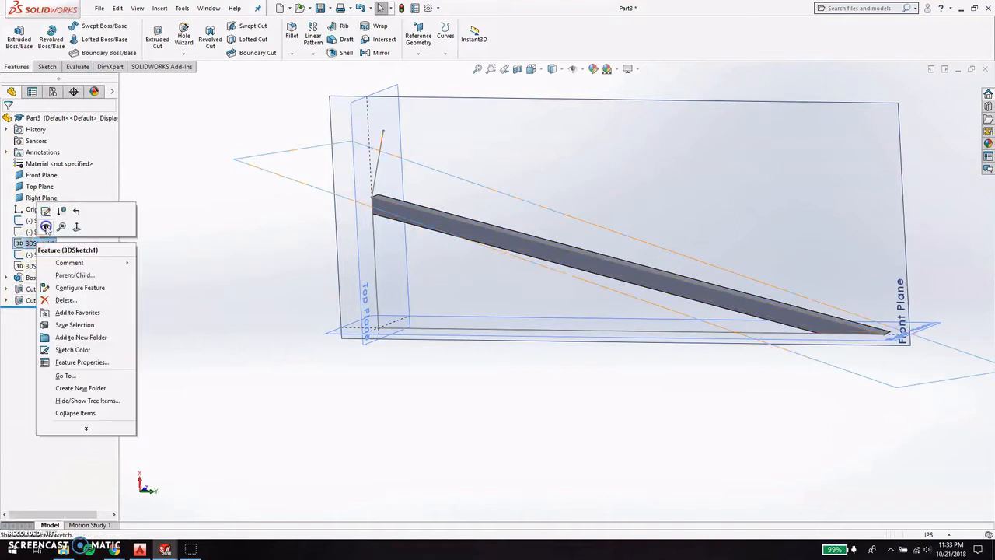
click(47, 228)
right_click(42, 256)
click(51, 241)
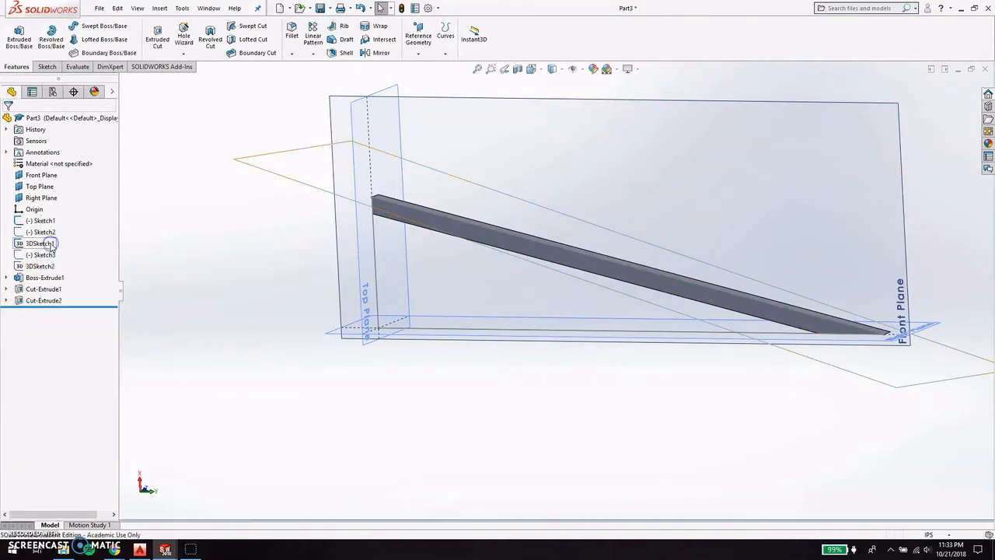
right_click(39, 232)
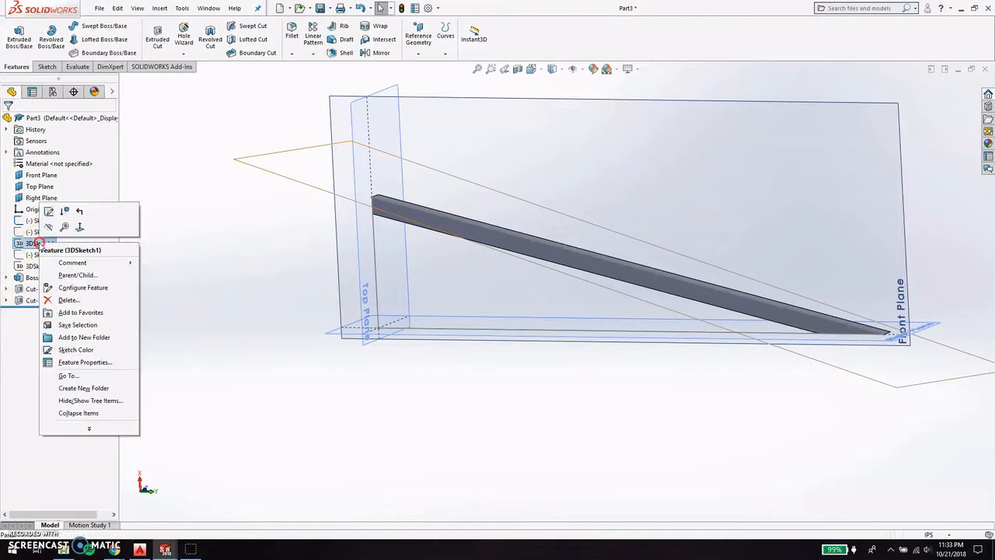
click(45, 219)
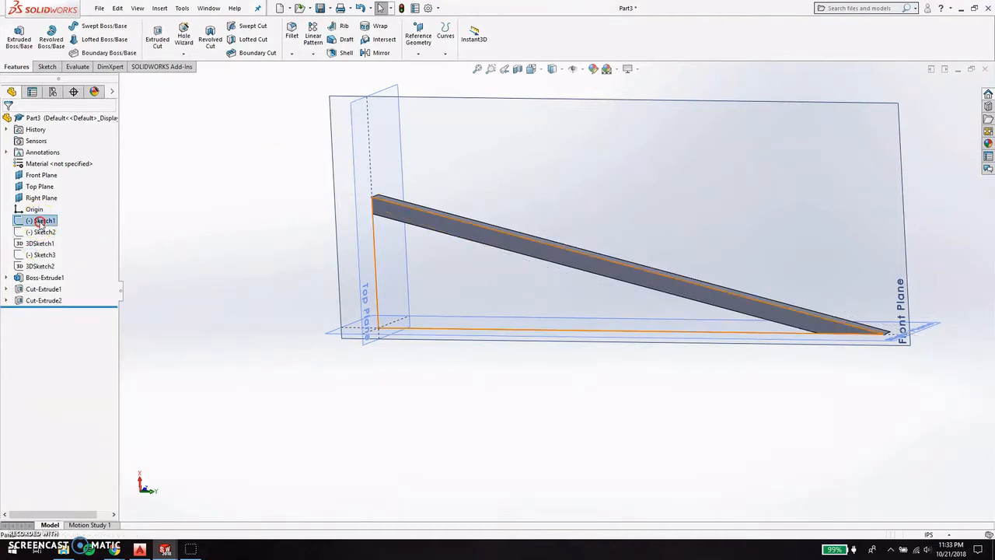
Hide Sketch1, the triangular layout sketch along the bar.
right_click(40, 222)
click(48, 209)
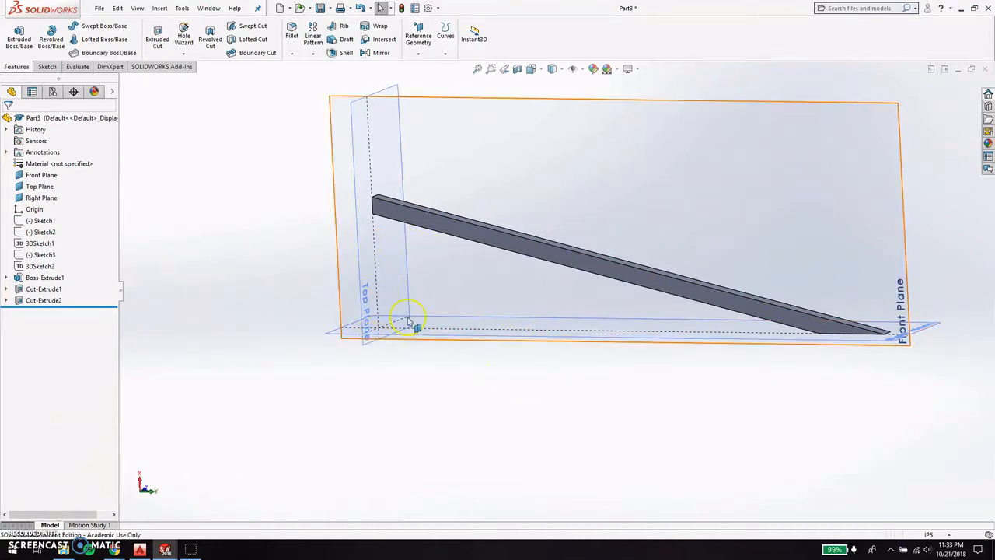
Temporarily hide all item types to view the bare bar, and show them again.
click(572, 69)
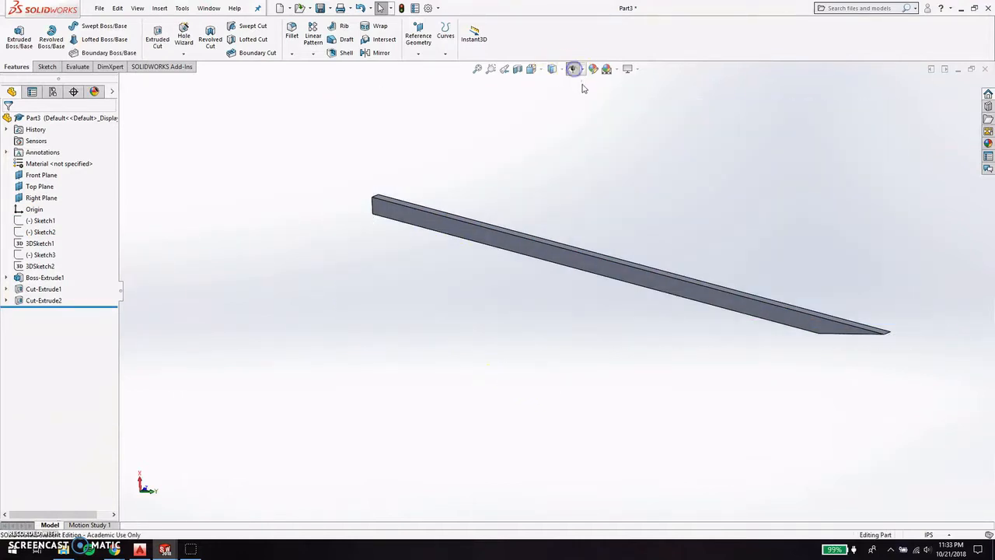
middle_drag(582, 358, 570, 384)
click(573, 69)
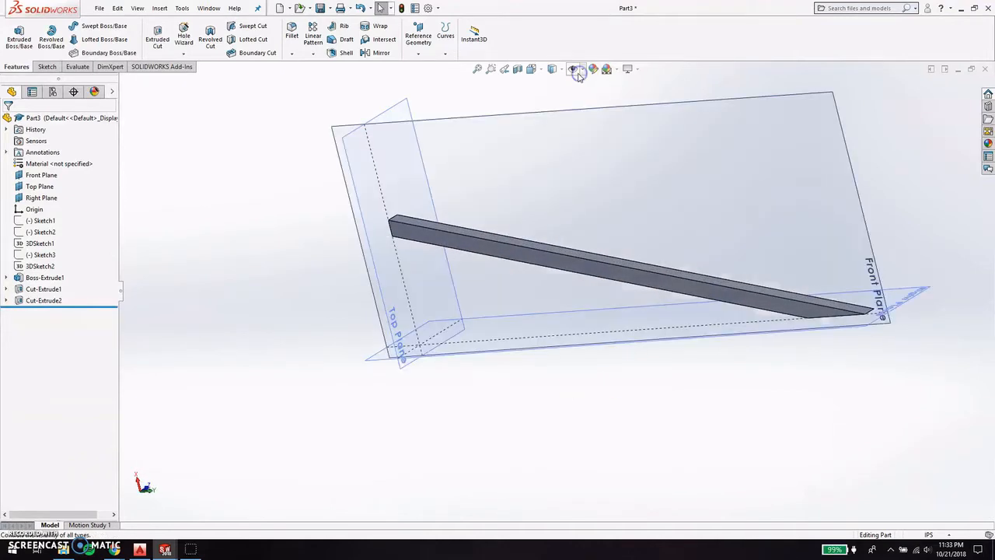
Turn off the display of planes so only the finished bar remains in view.
click(583, 69)
click(582, 81)
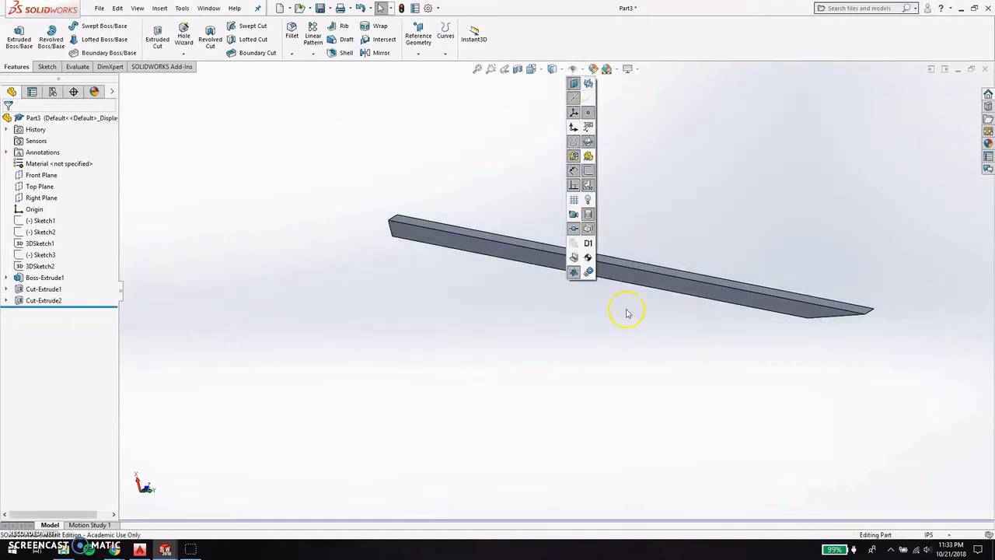
middle_drag(587, 376, 595, 318)
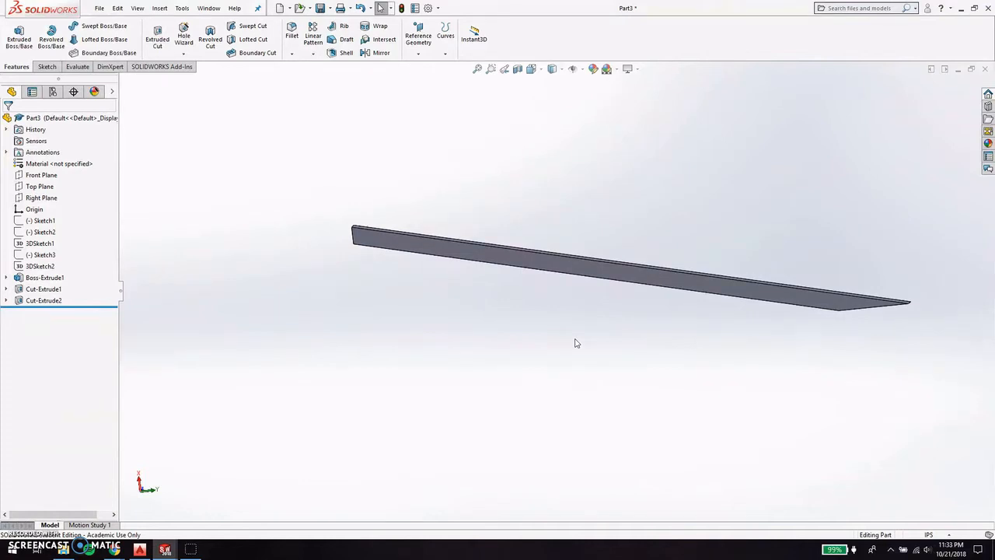
Save the part in the Solidworks Tutorial Bridge folder as "0.5x0.5x0.1 Diagonal 17.09".
key(ctrl+s)
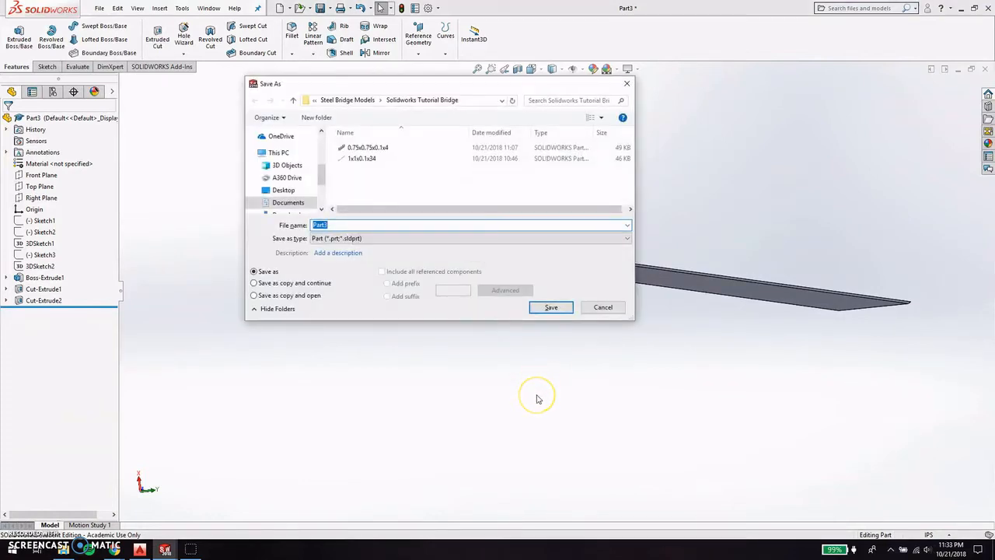
text(0.5x0.5x0.1 Diagonal 17.09)
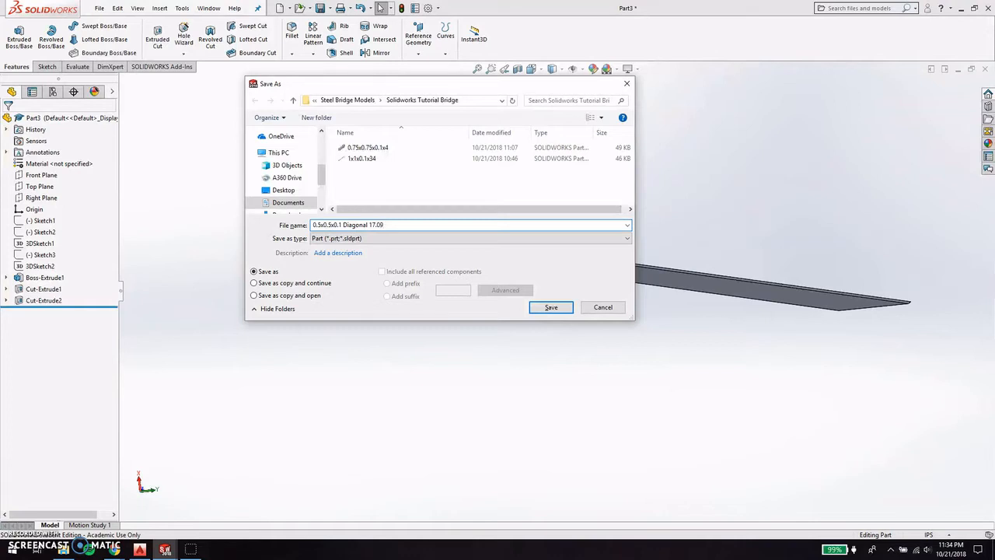
click(551, 308)
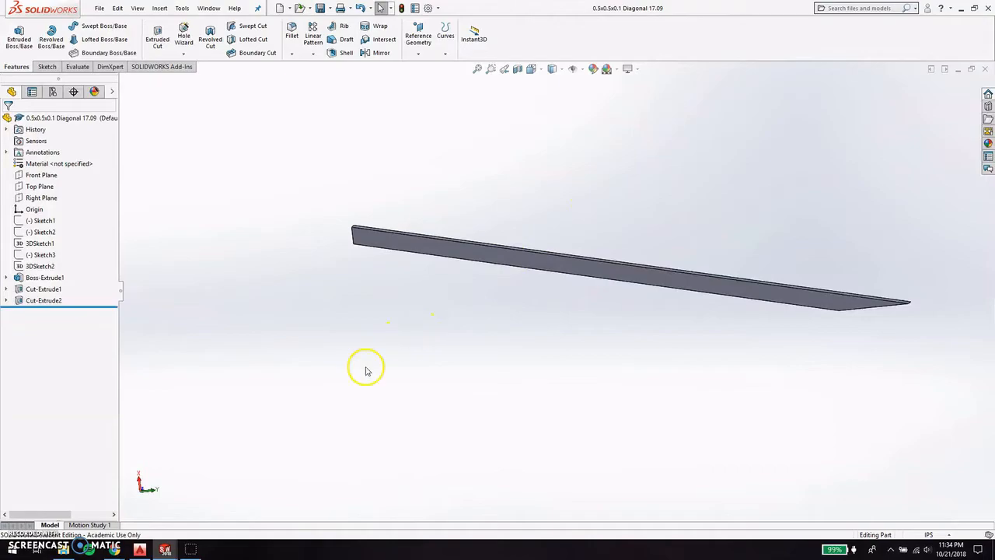
Switch to the AutoCAD bridge outline drawing and examine the small plate with the hole at the foot of the vertical member.
click(139, 549)
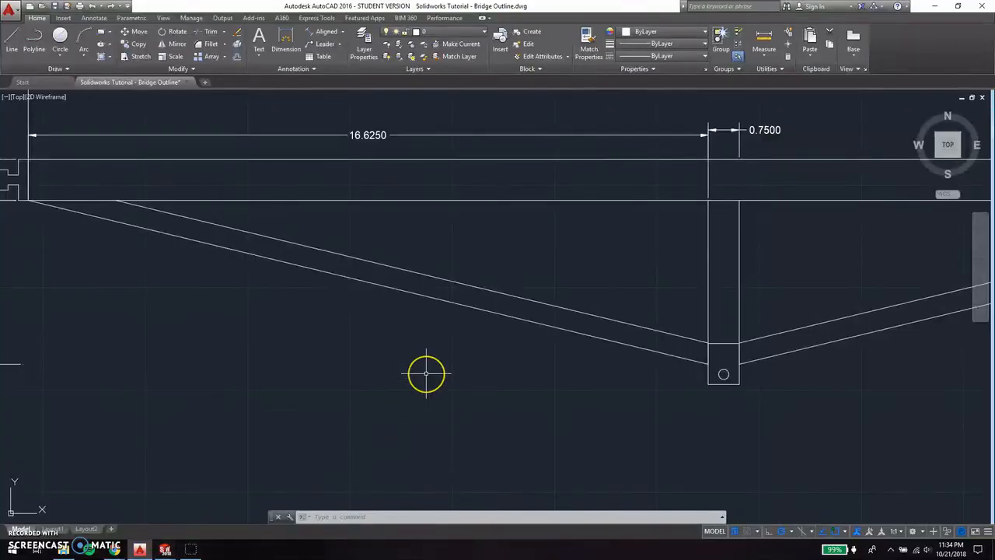
scroll(426, 374, up, 1)
scroll(426, 374, down, 2)
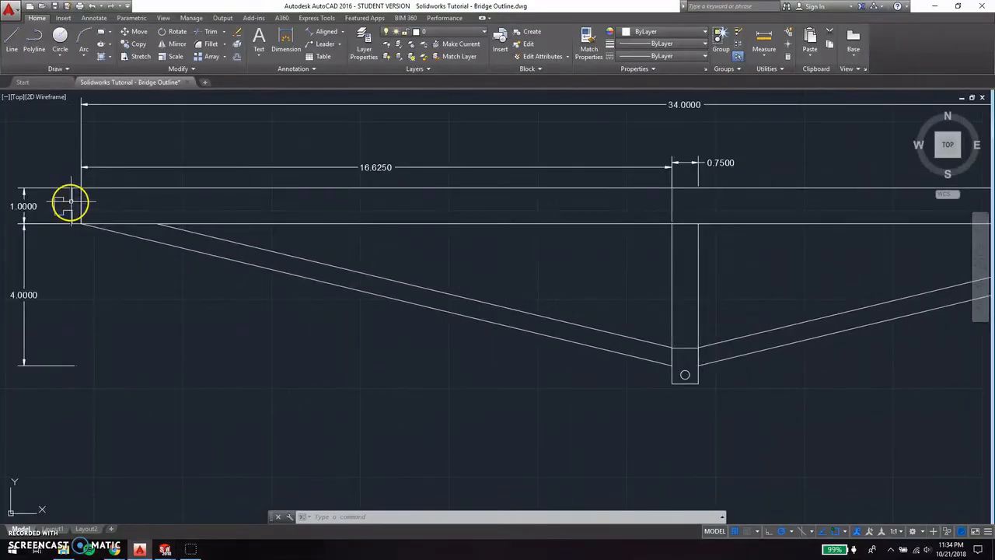
scroll(688, 383, up, 2)
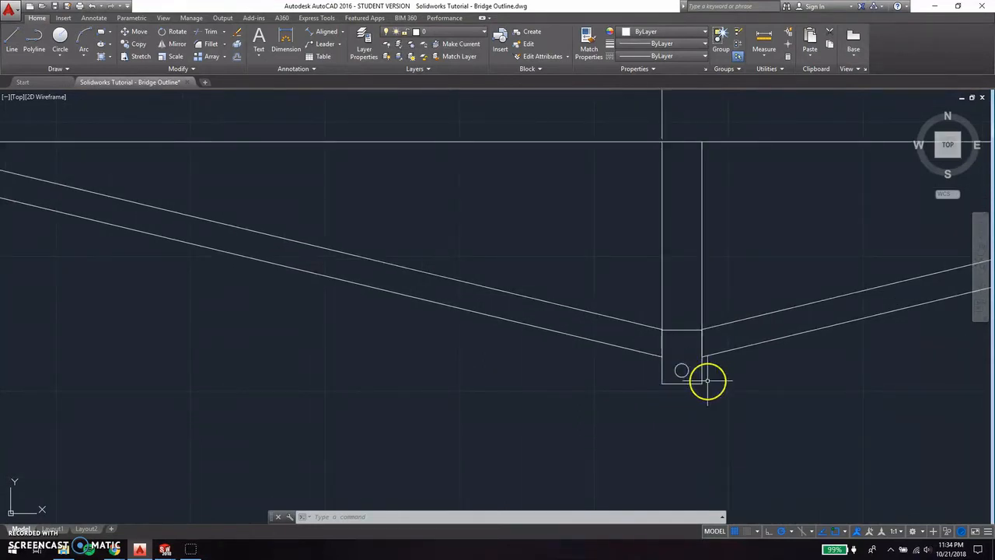
click(702, 376)
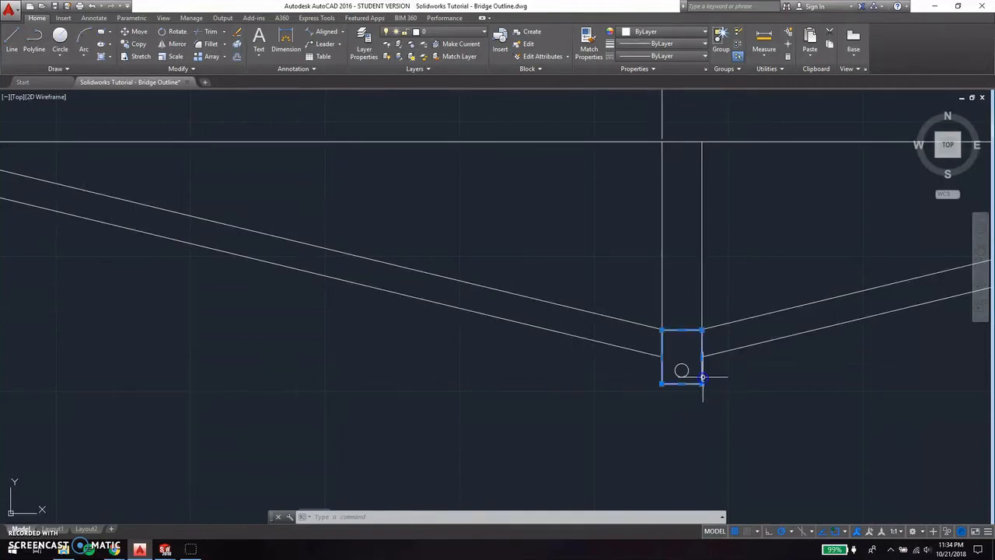
key(Escape)
scroll(728, 393, up, 2)
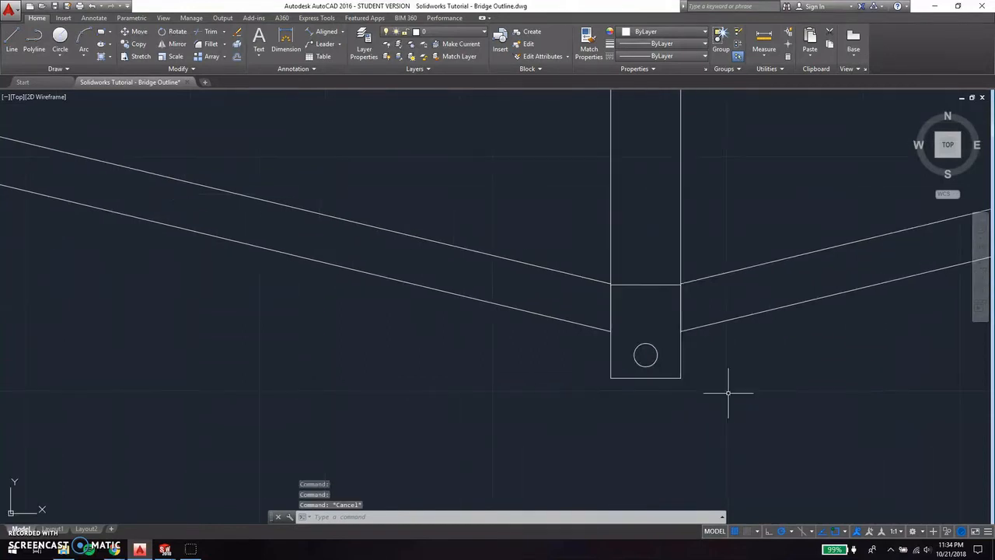
click(681, 367)
key(Escape)
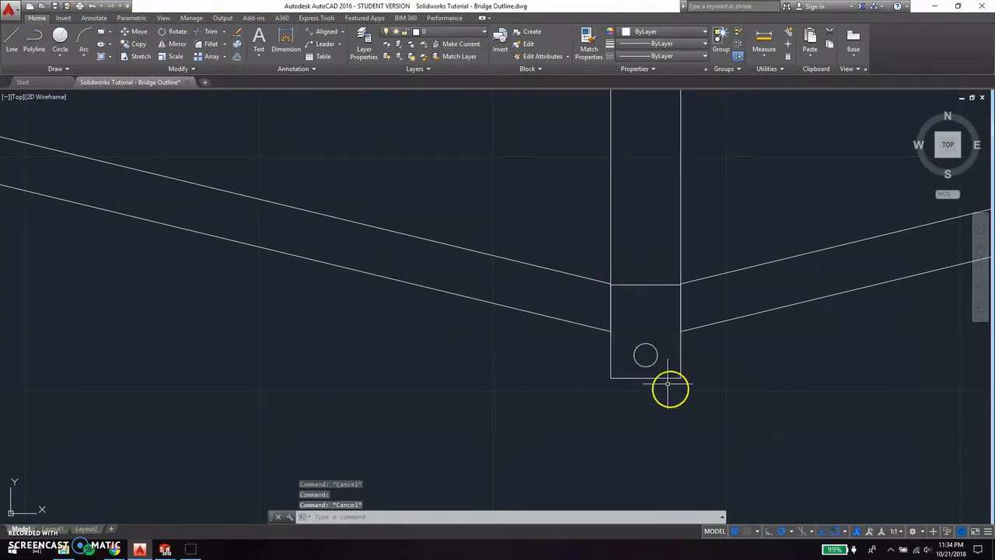
Add an aligned dimension from the hole's centre to the plate's bottom edge.
scroll(668, 388, up, 2)
click(325, 32)
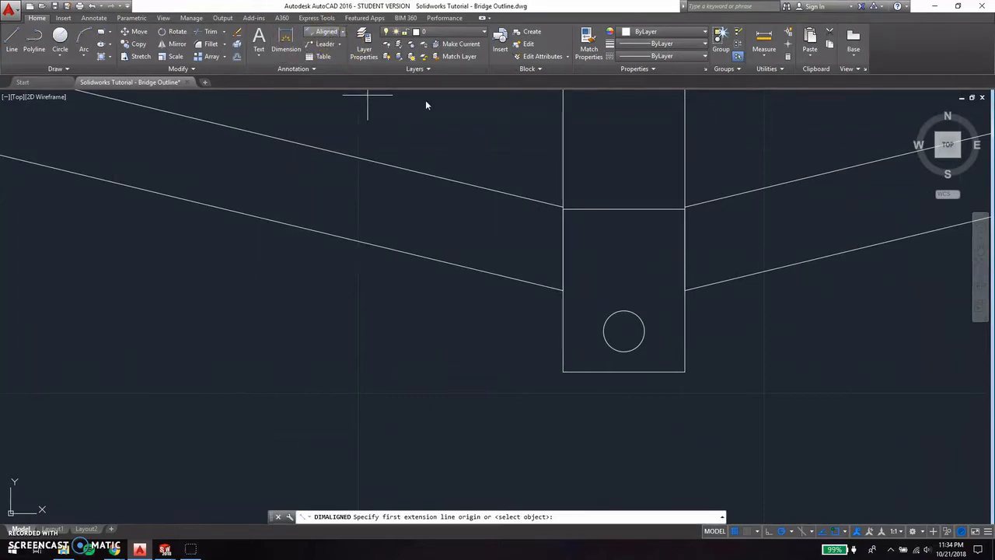
click(624, 333)
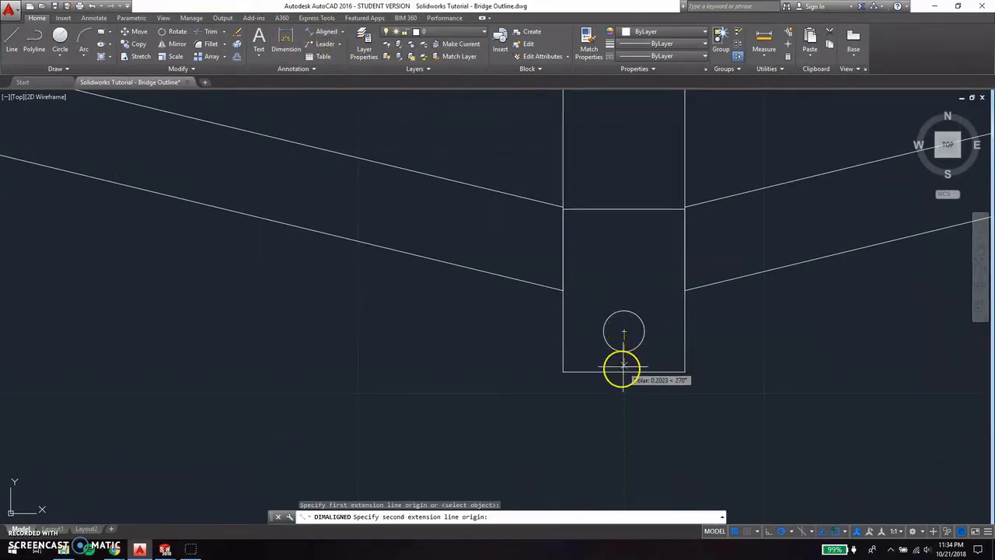
click(624, 371)
click(521, 365)
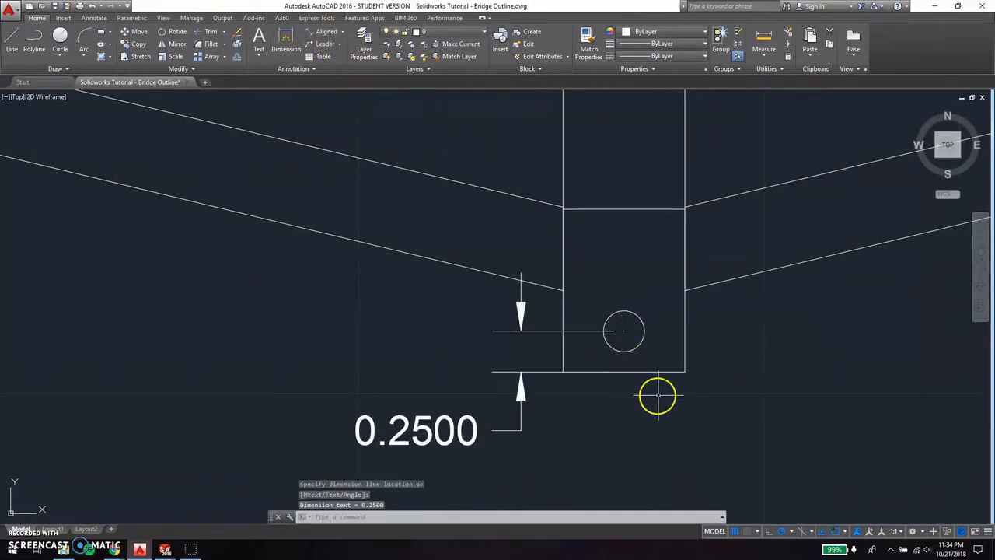
key(Escape)
Add an aligned dimension for the full height of the plate along its left edge.
scroll(665, 400, down, 1)
click(311, 32)
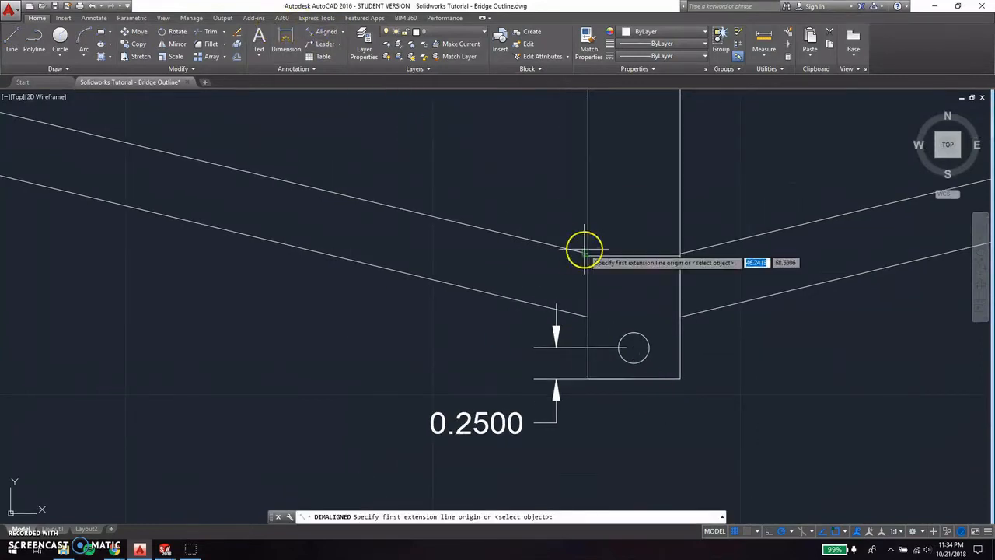
click(588, 255)
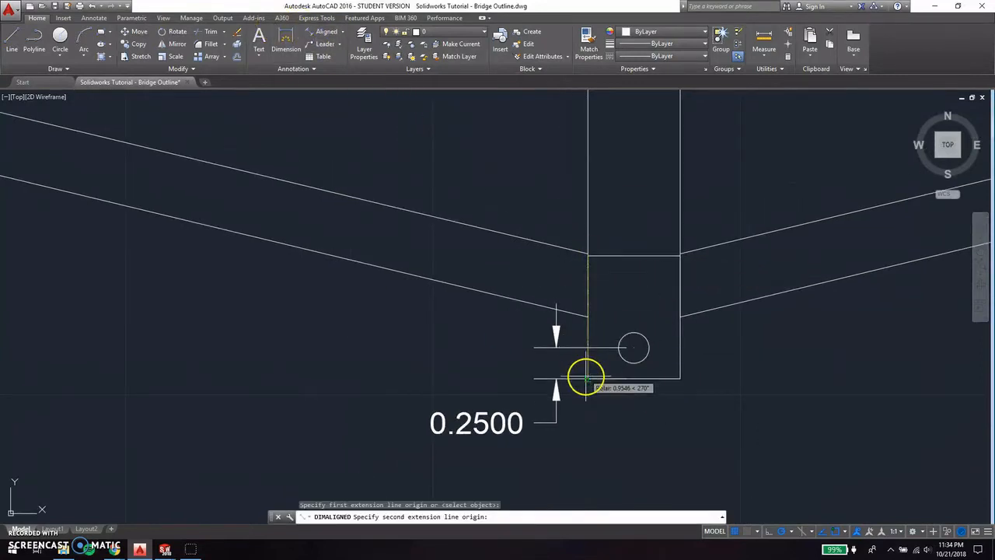
click(588, 378)
click(443, 358)
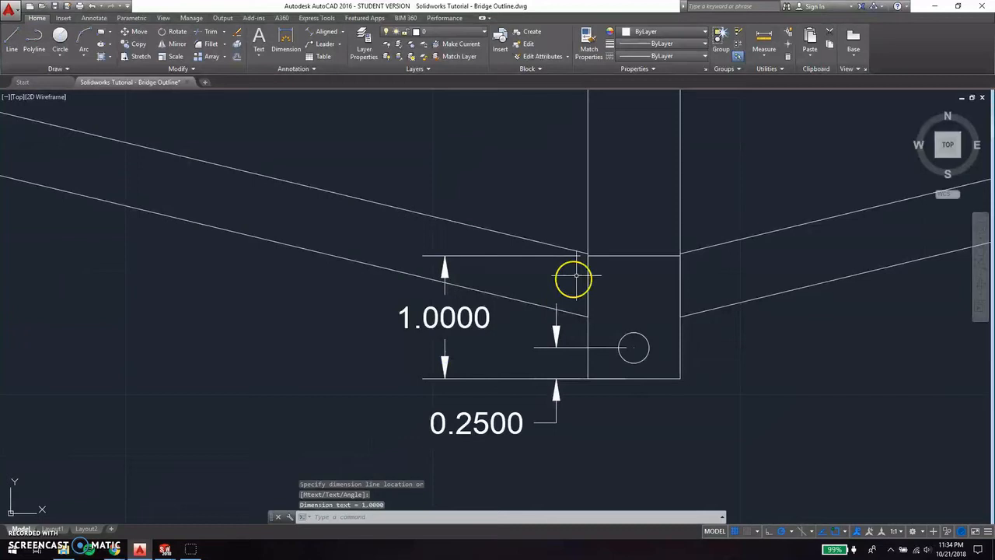
Add an aligned dimension across the plate's width, placed above its top edge.
click(317, 37)
click(588, 255)
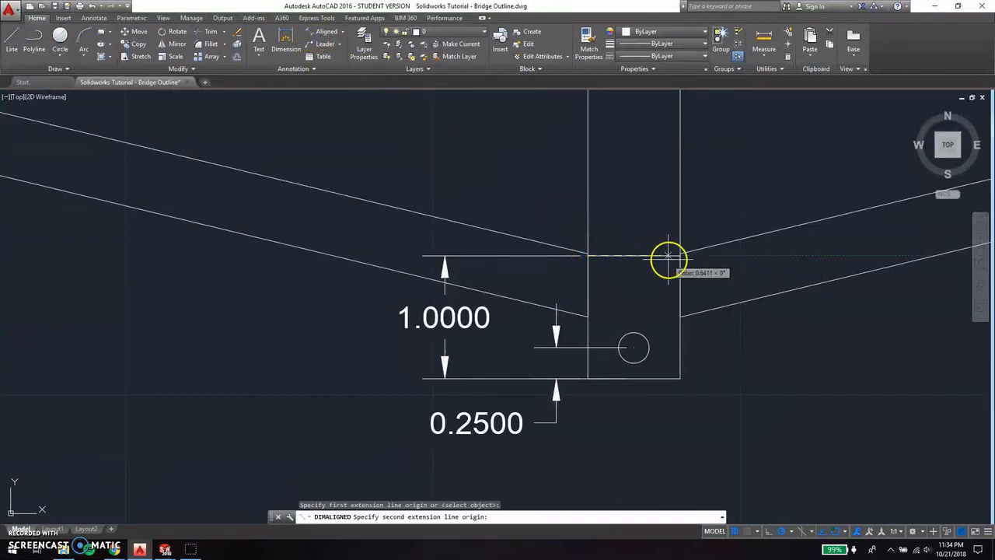
click(680, 255)
click(644, 201)
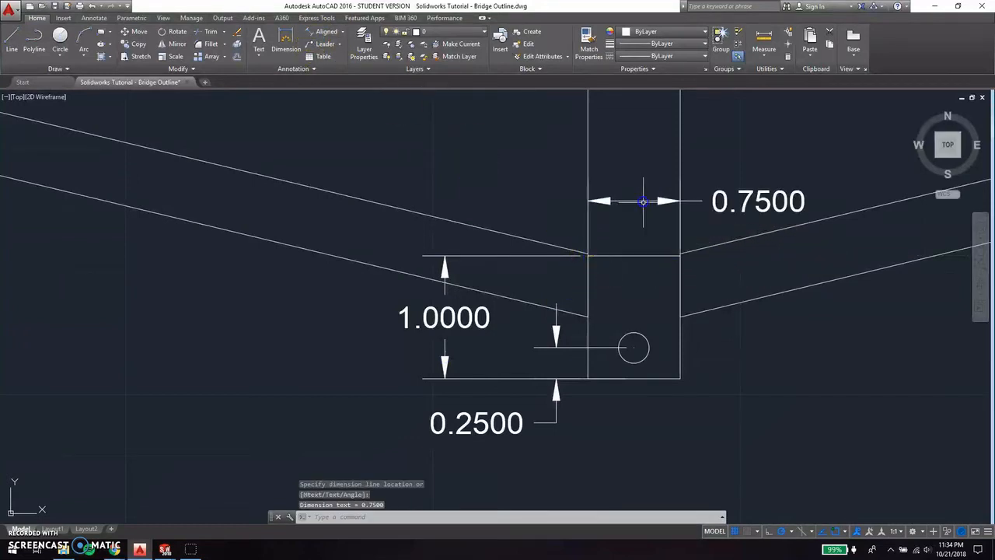
key(Escape)
scroll(699, 303, down, 2)
click(695, 171)
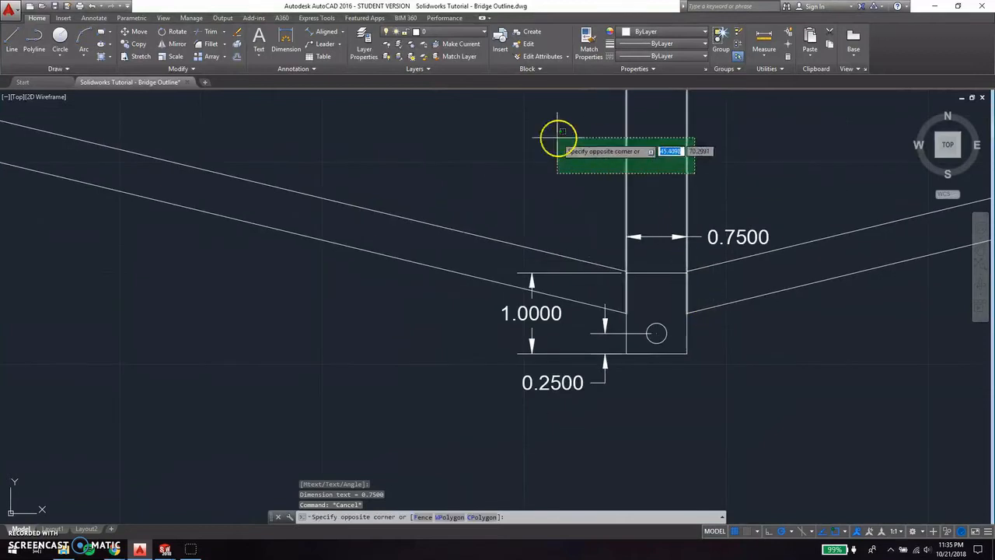
key(Escape)
scroll(662, 387, up, 1)
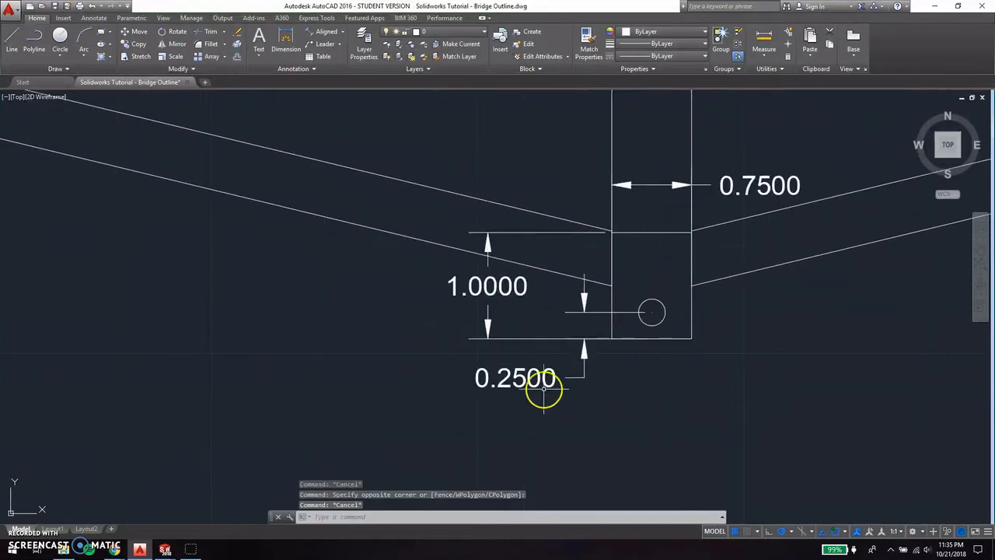
Switch to the diagonal part in SOLIDWORKS and create a new part document.
mouse_move(165, 548)
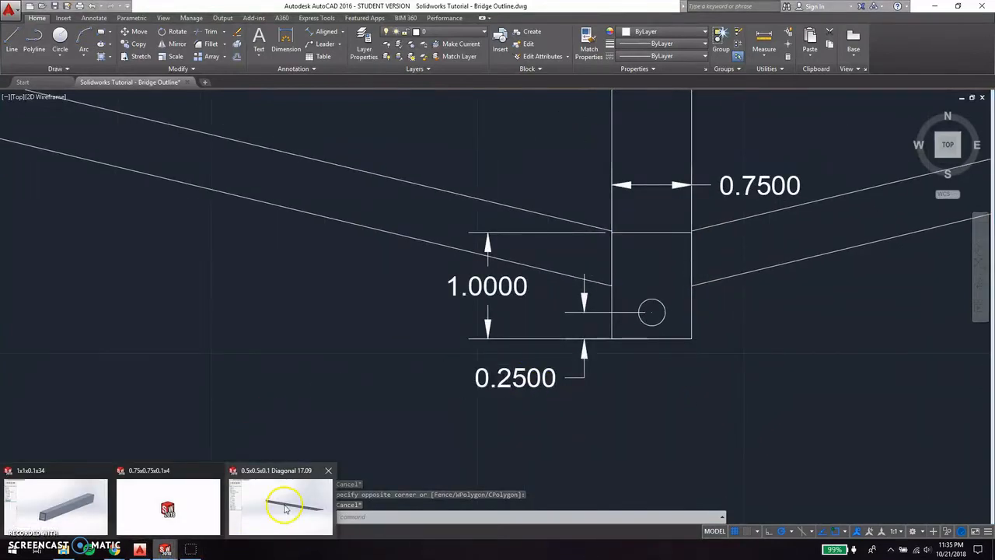
click(267, 499)
click(98, 8)
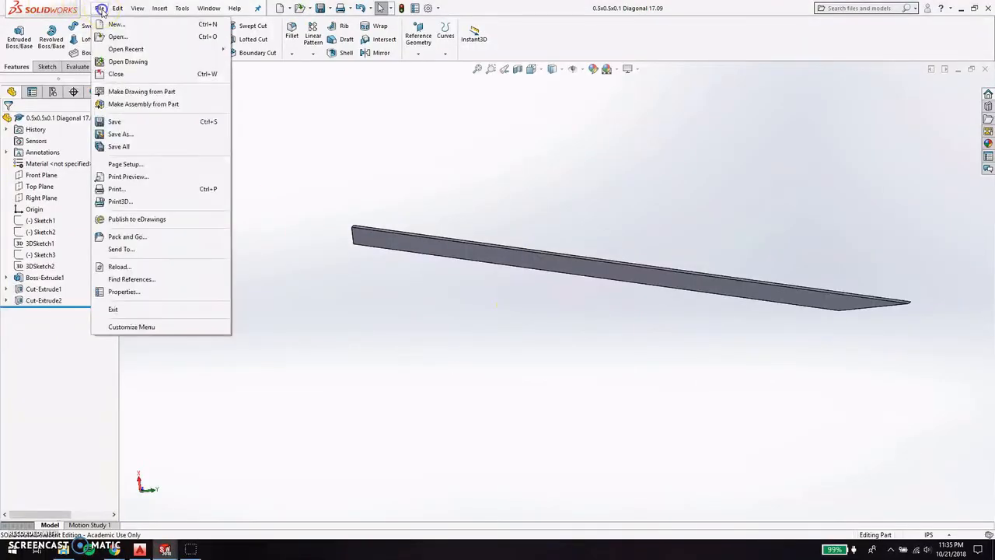
click(116, 22)
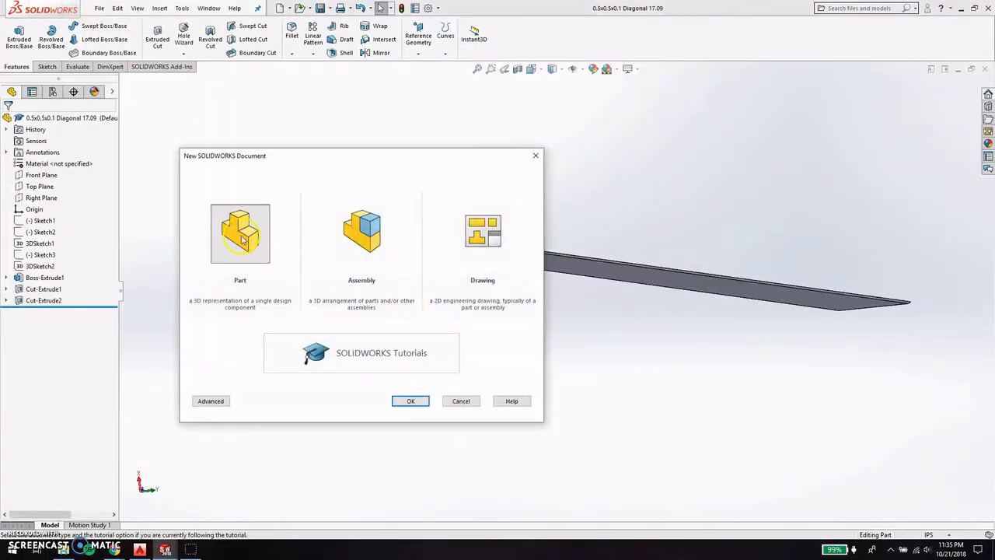
click(409, 398)
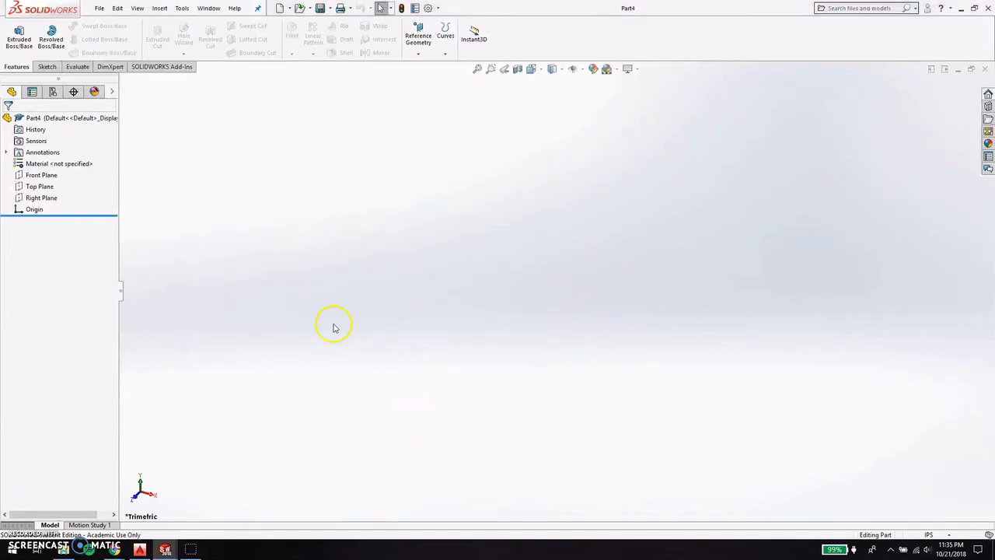
Sketch a corner rectangle about 0.95 by 1.67 in around the origin on the Front Plane.
click(47, 66)
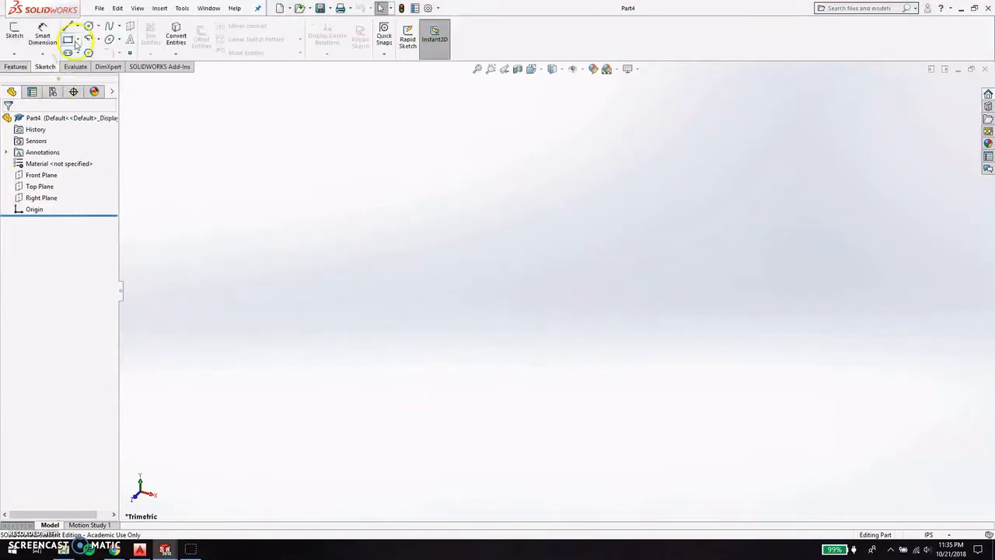
click(67, 39)
click(664, 231)
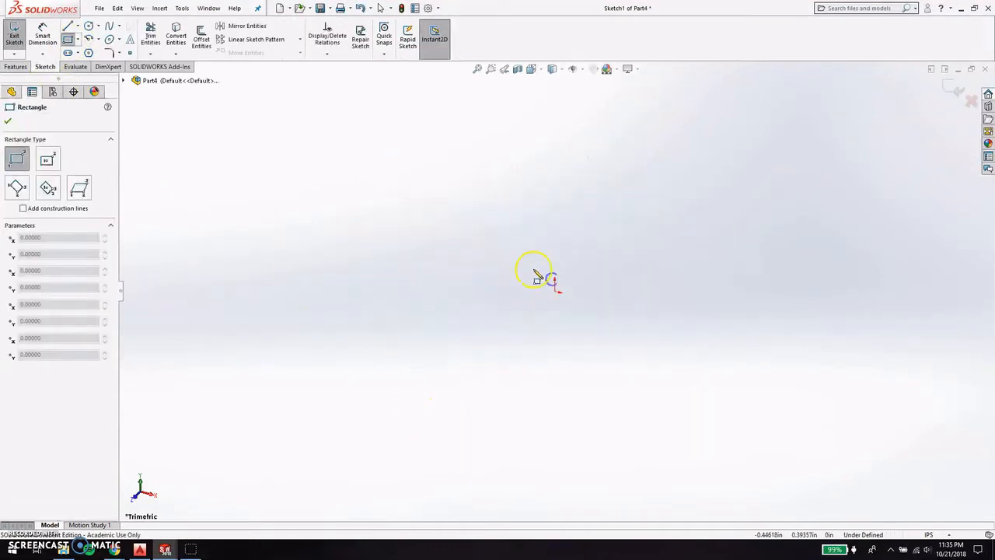
click(534, 256)
click(579, 345)
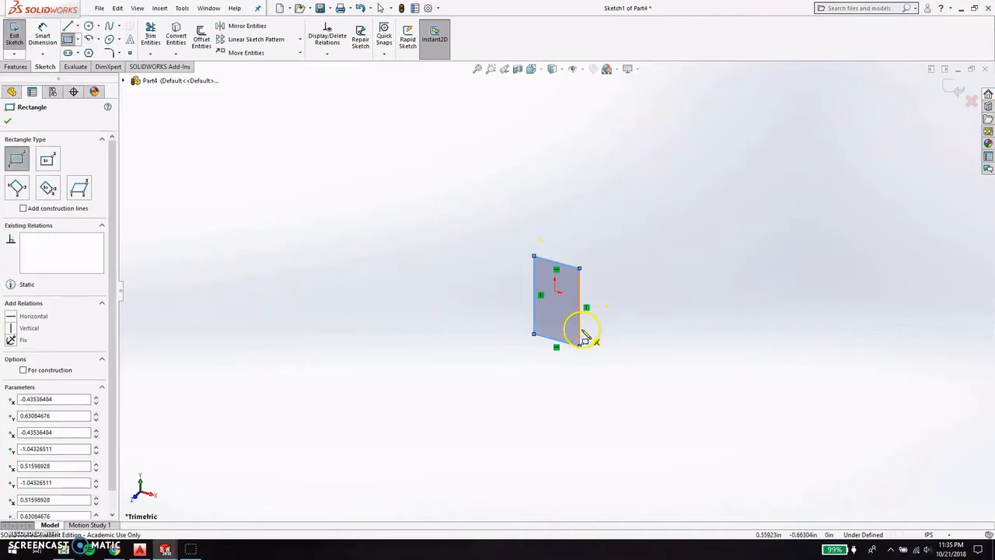
key(Escape)
Set the rectangle's vertical side to 0.75 in and its horizontal side to 1 in, and exit the sketch.
click(580, 333)
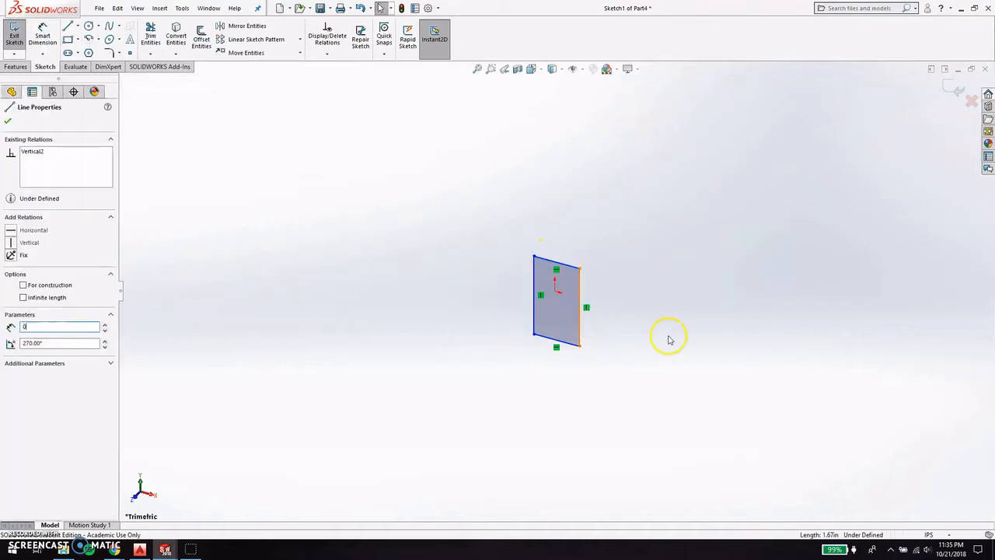
key(Return)
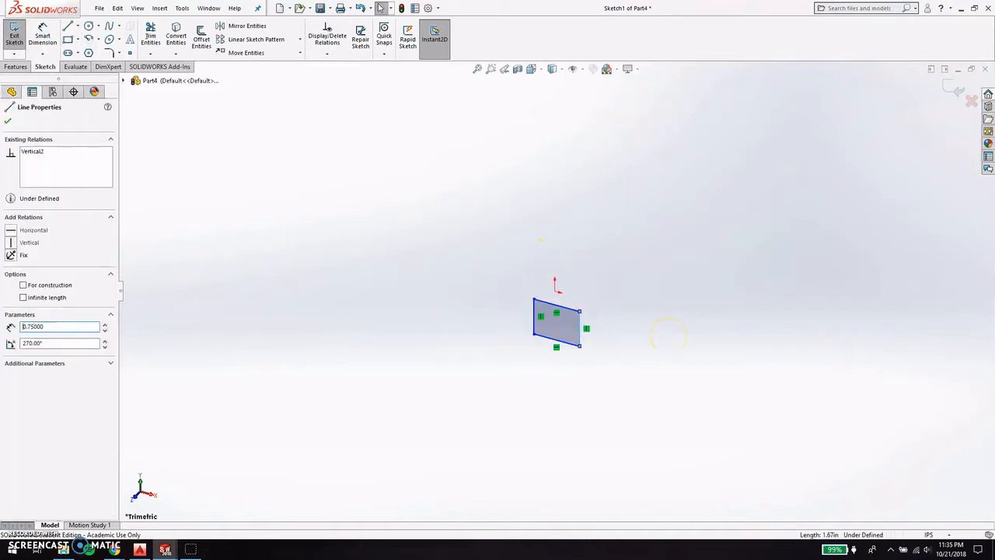
click(568, 348)
text(1)
scroll(567, 347, up, 3)
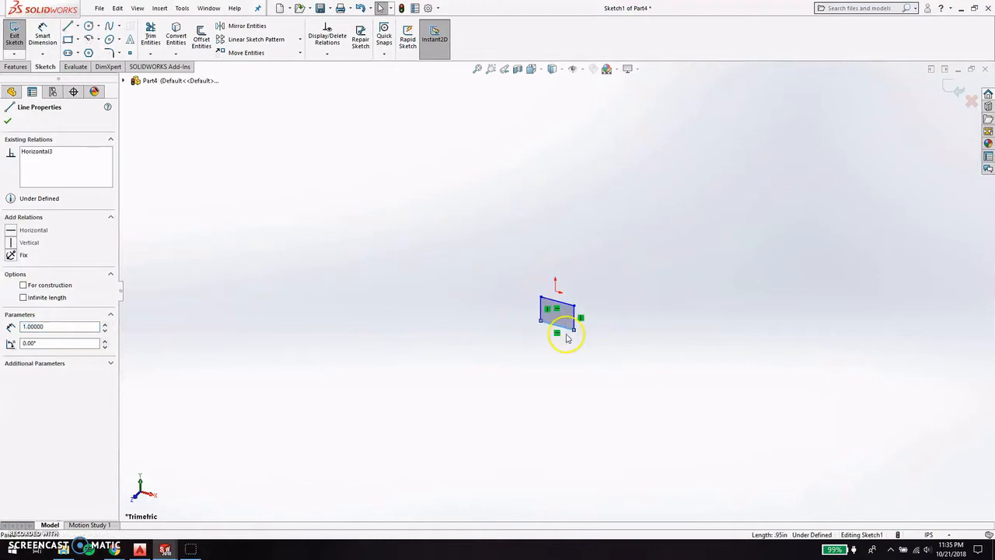
scroll(570, 318, down, 6)
click(951, 90)
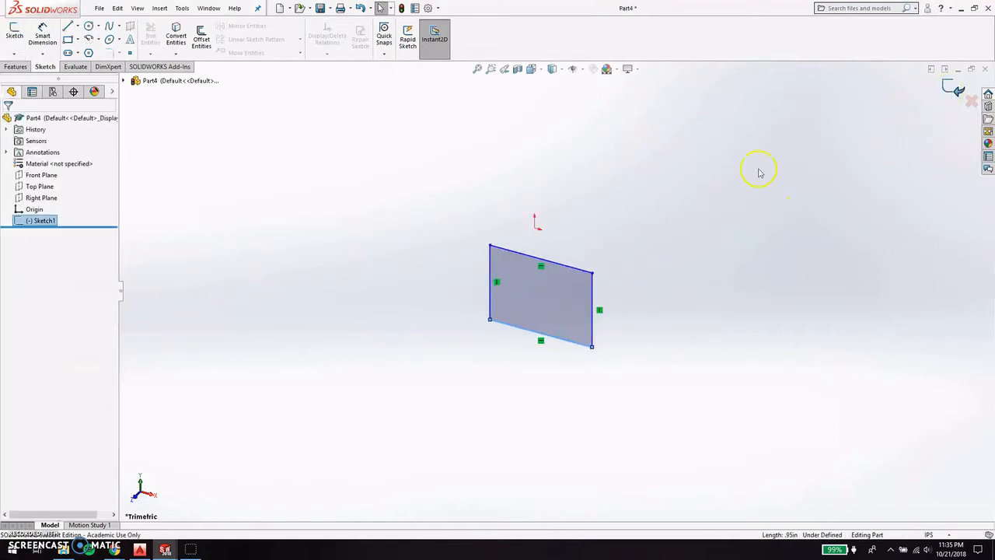
click(202, 142)
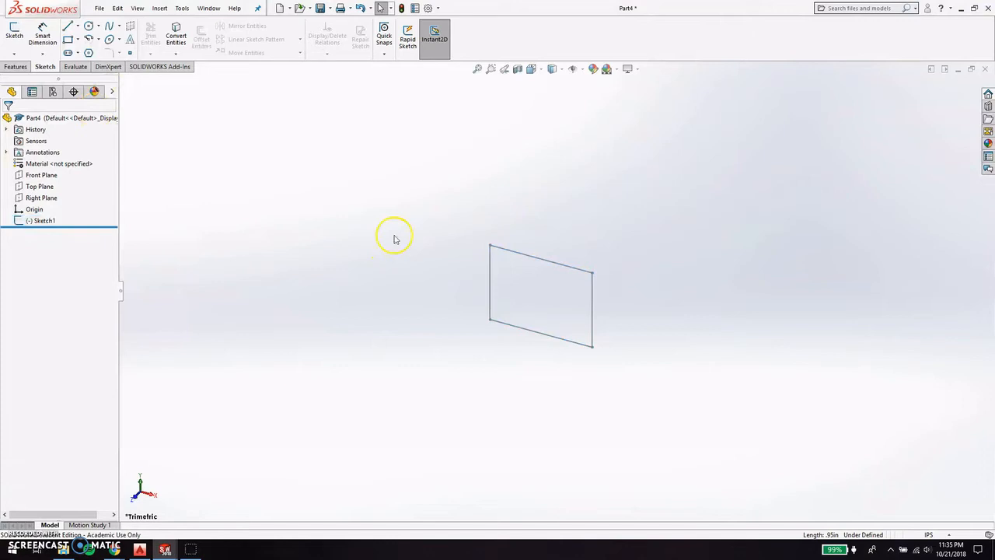
Try to extrude the rectangle sketch to a blind depth of 0.15 in.
click(570, 269)
click(17, 67)
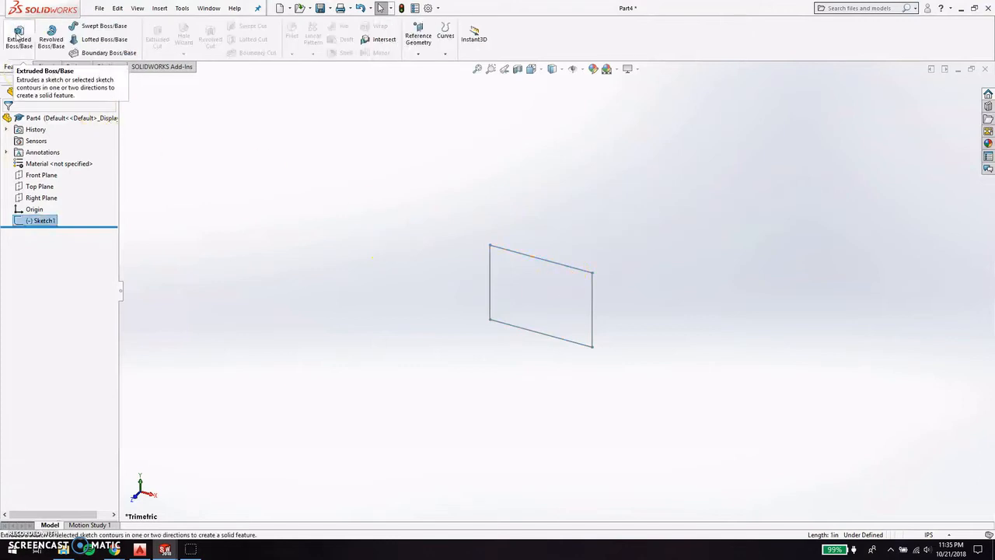
click(19, 35)
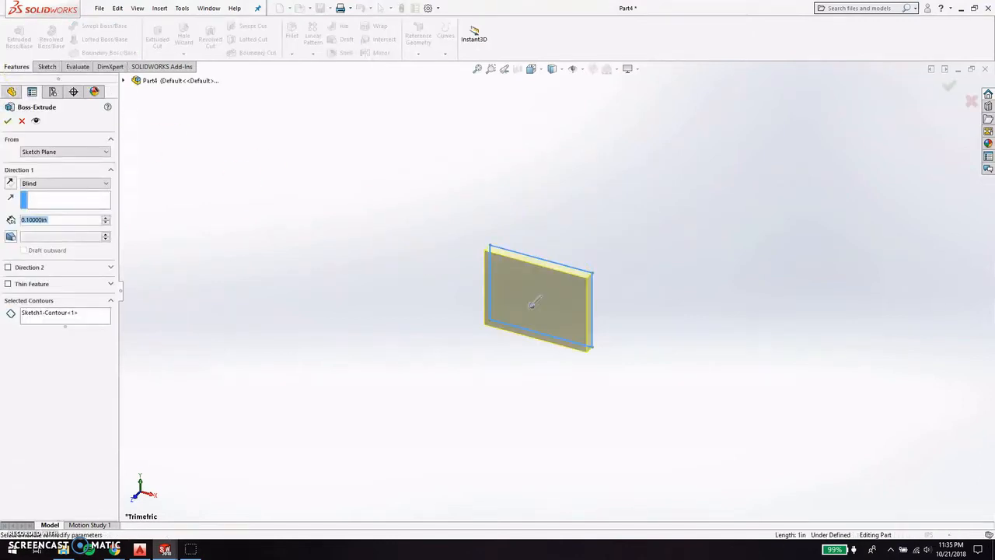
text(0.15)
key(Return)
key(Return)
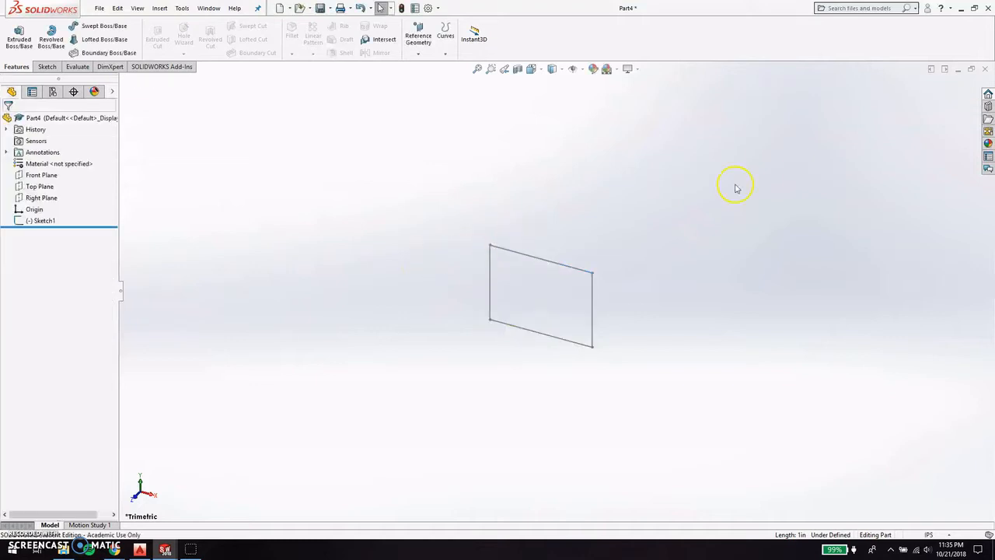
Extrude the rectangle sketch to a blind depth of 0.125 in.
click(18, 35)
click(529, 255)
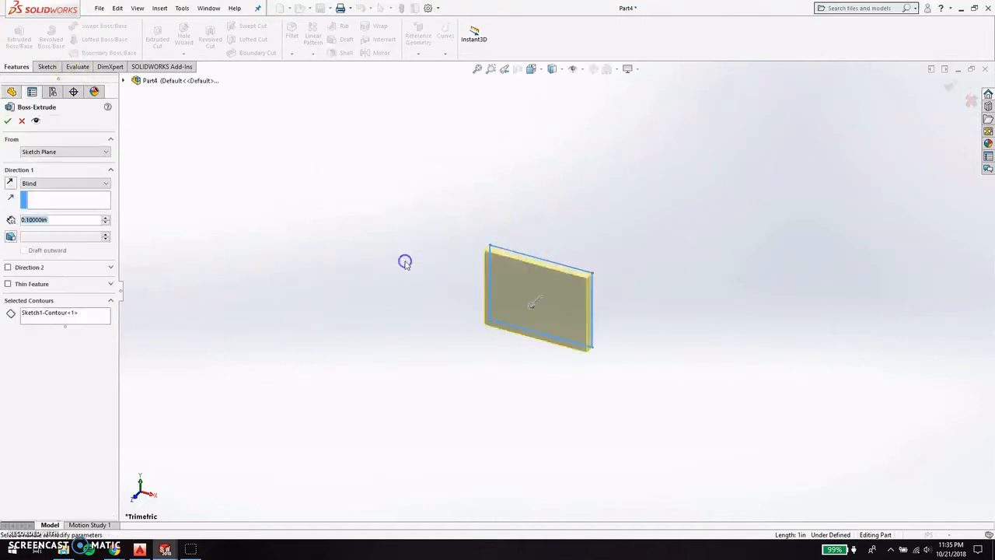
text(0.125)
key(Return)
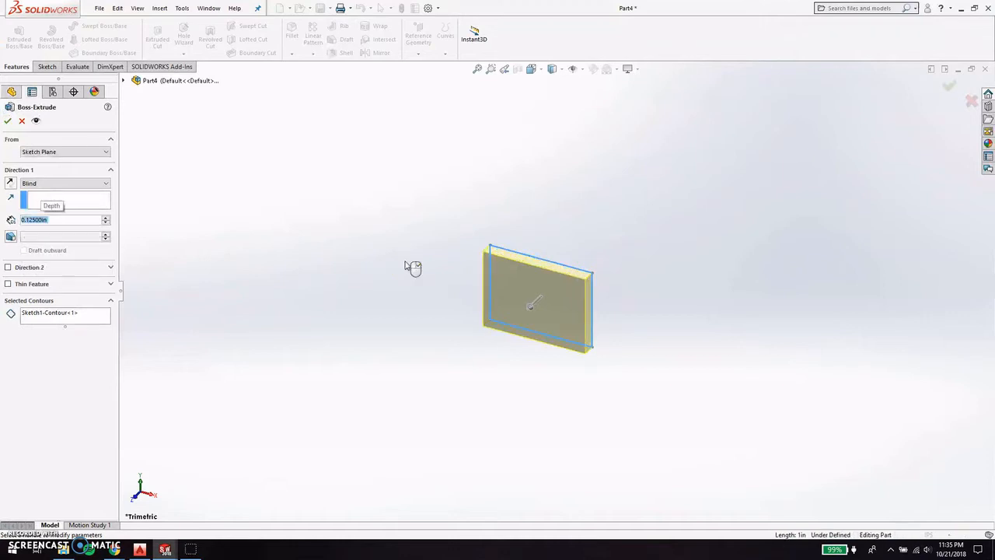
click(955, 90)
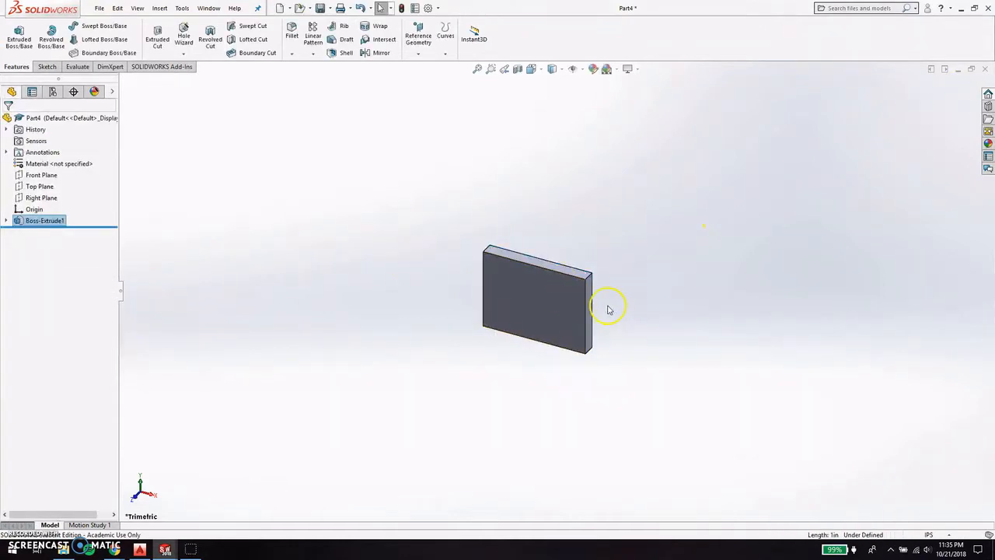
Sketch a circle of about 0.09 in radius on the plate's large front face, close to one short edge.
scroll(529, 306, up, 2)
scroll(519, 299, down, 4)
middle_drag(517, 295, 533, 271)
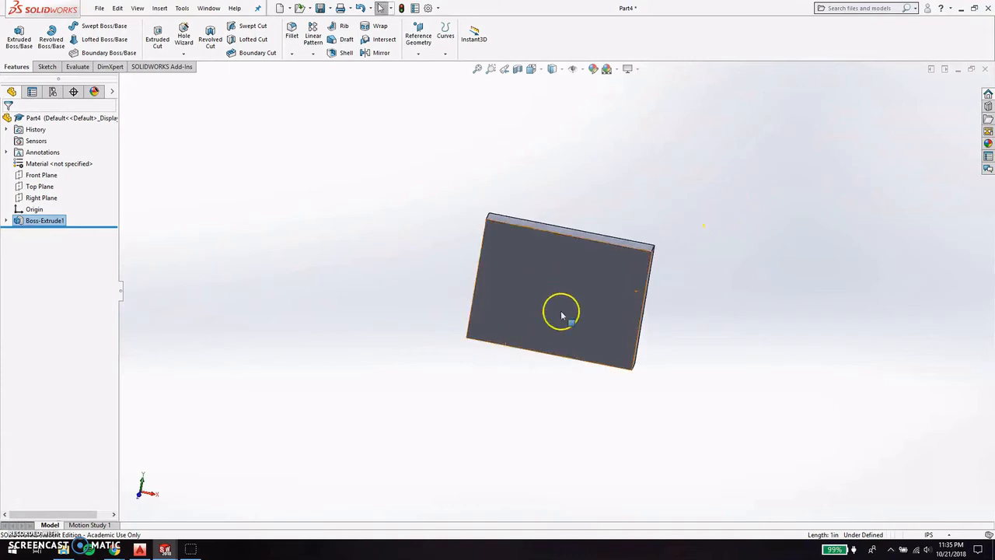
click(47, 67)
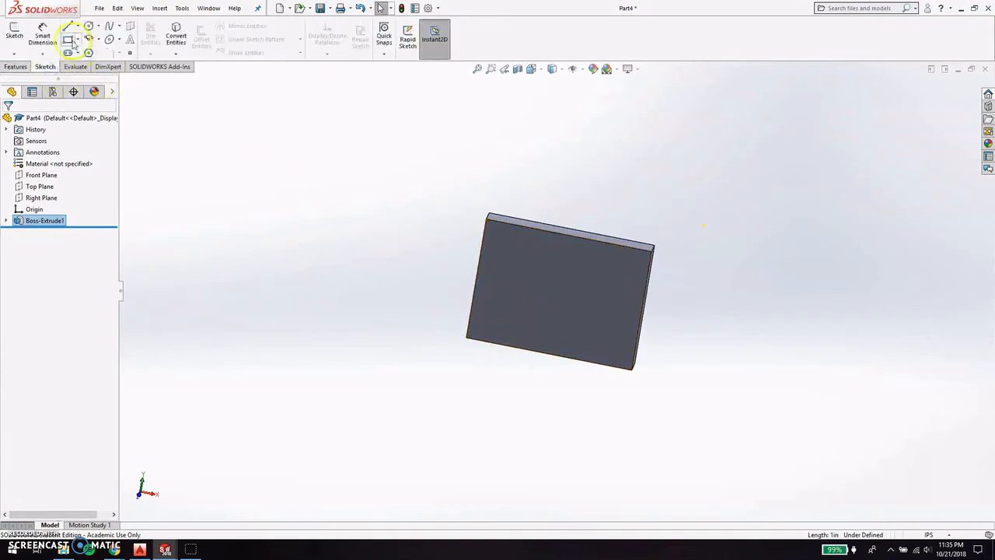
click(68, 39)
click(540, 290)
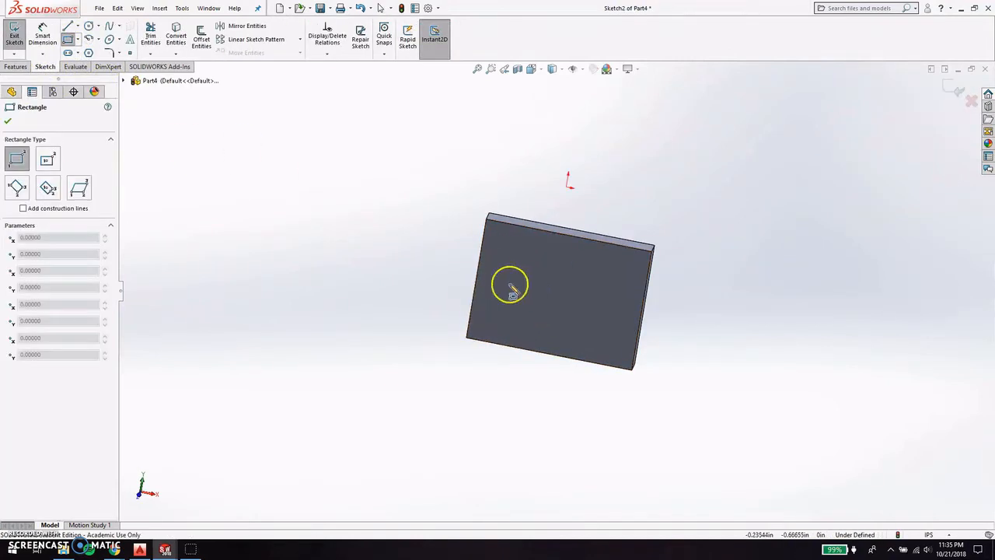
click(88, 27)
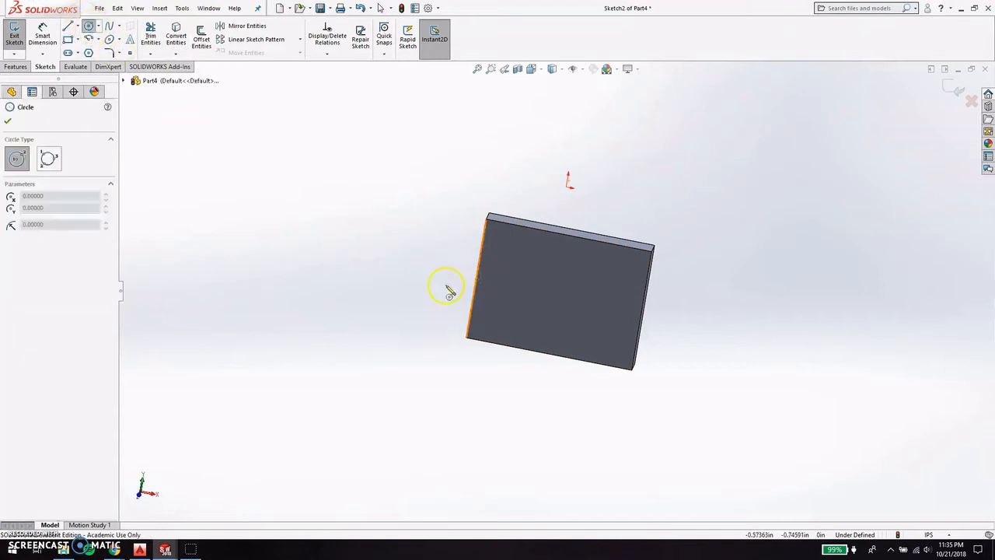
click(499, 273)
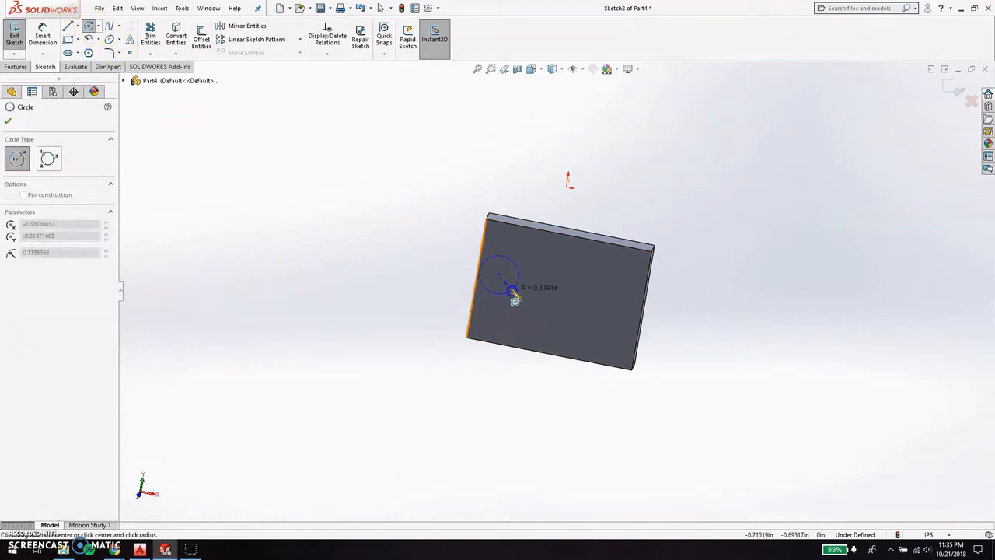
click(510, 286)
key(Escape)
click(507, 285)
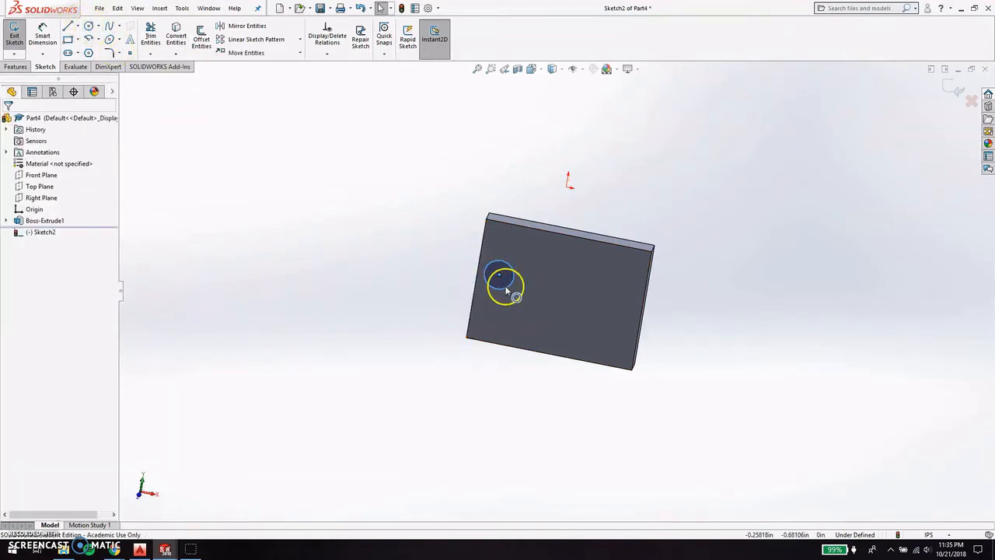
click(420, 291)
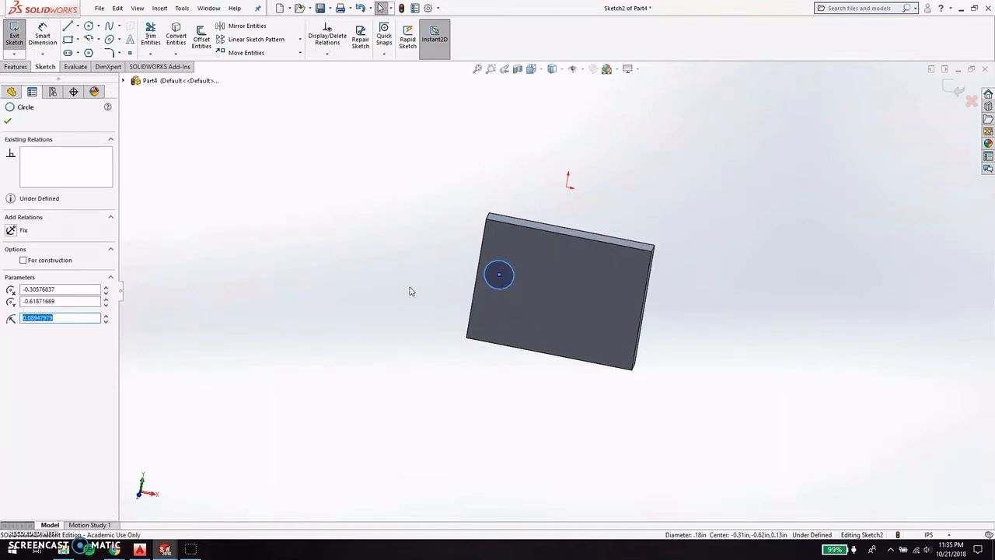
click(408, 292)
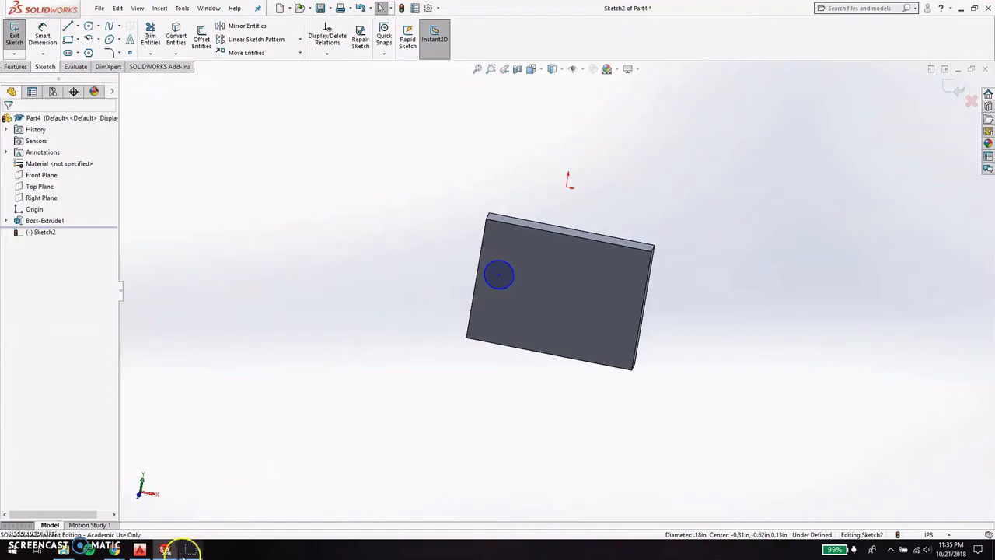
Switch to the bridge outline in AutoCAD and add a radius dimension to the small plate's hole.
click(142, 549)
scroll(671, 315, up, 3)
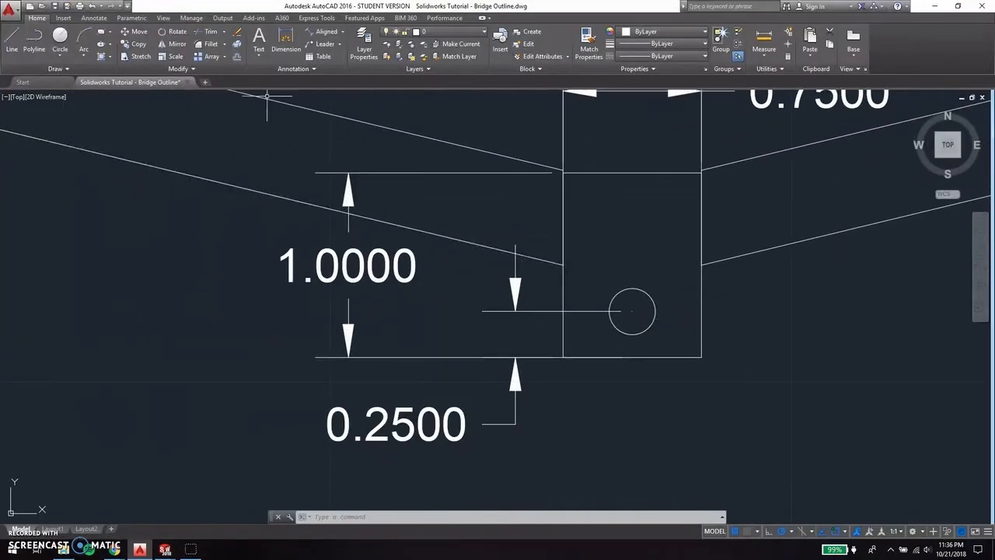
click(341, 31)
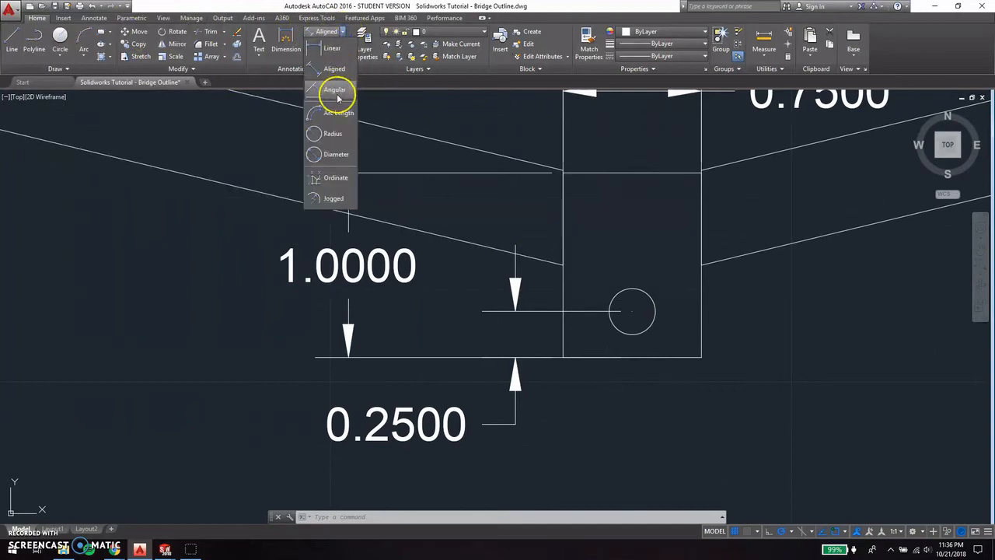
click(331, 134)
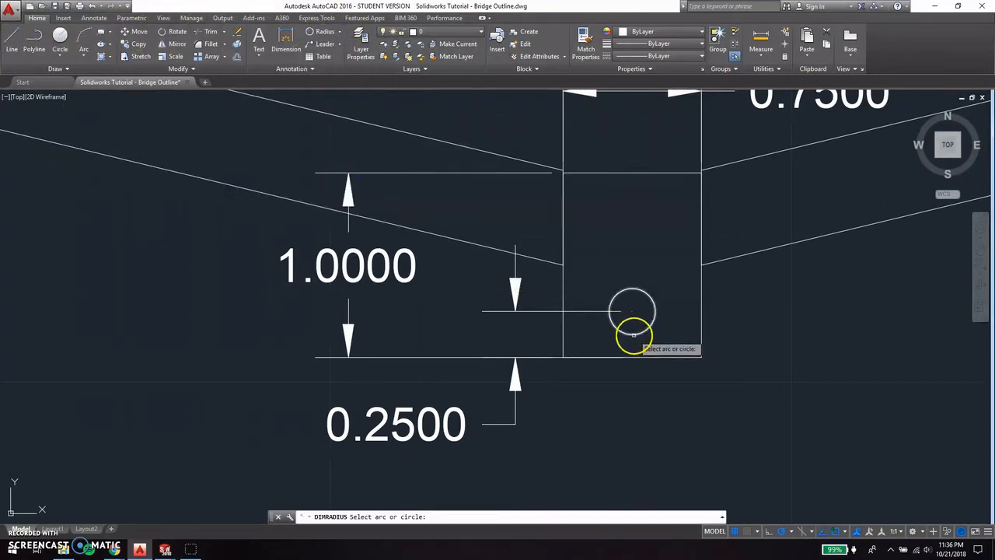
click(633, 334)
click(694, 411)
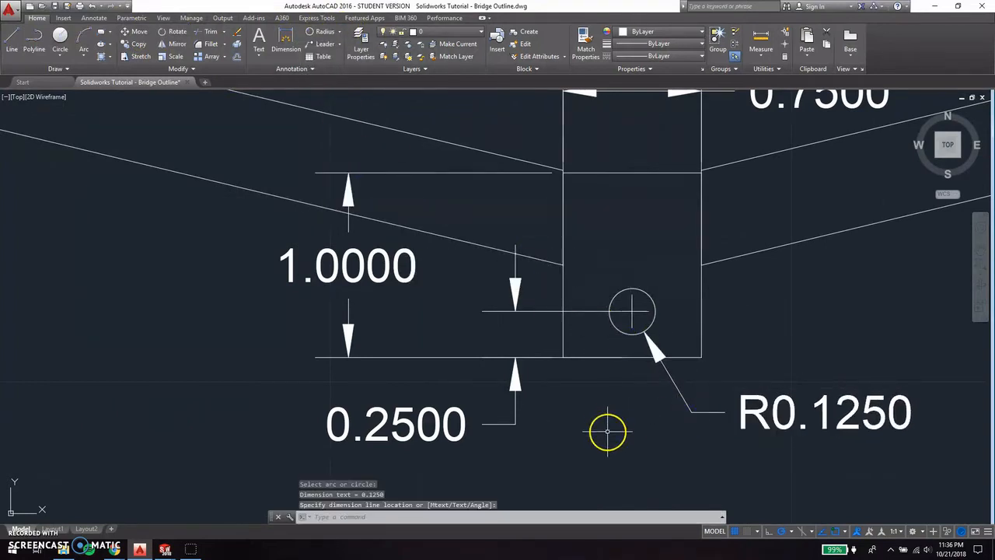
Switch back to the plate part in SOLIDWORKS and set the sketched circle's radius to 0.125 in.
mouse_move(165, 549)
click(383, 509)
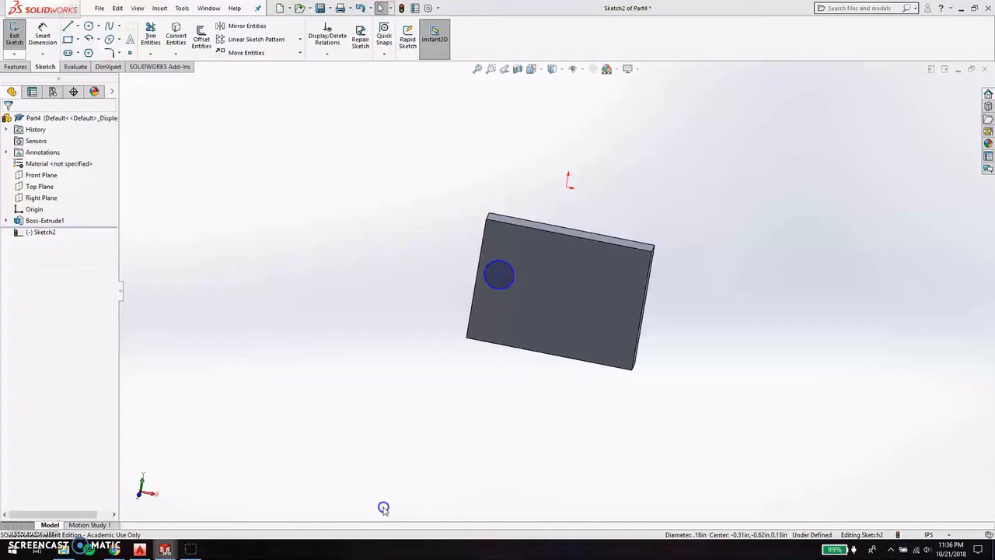
click(509, 285)
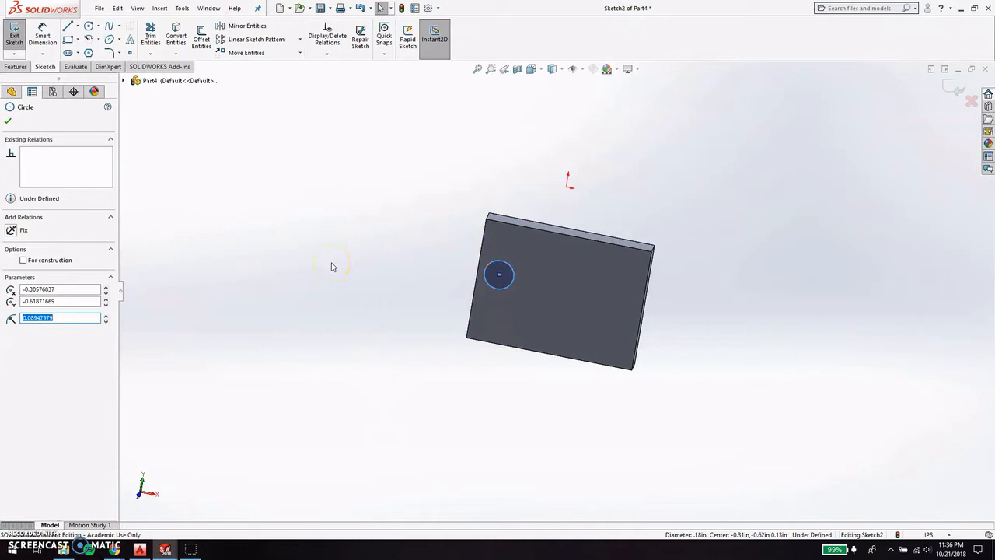
key(Return)
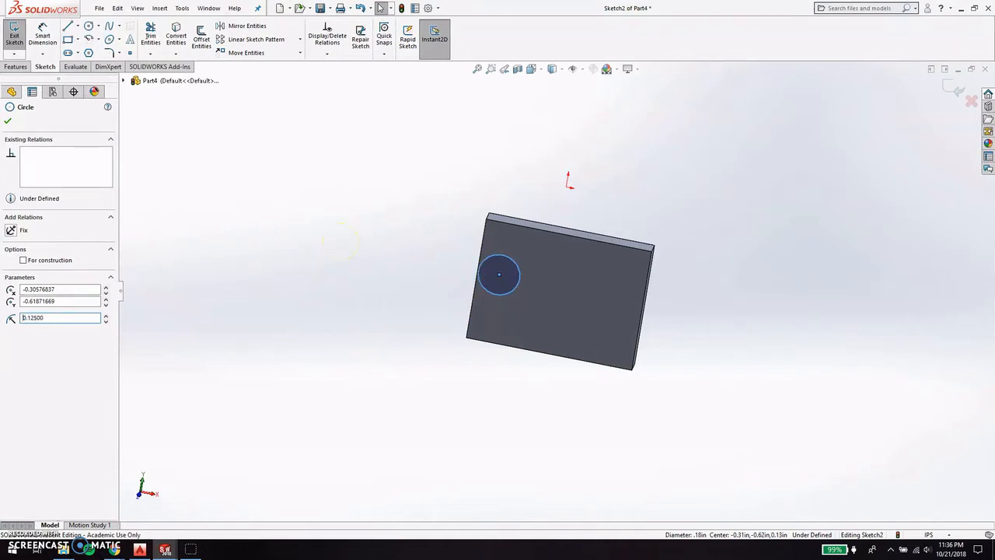
key(Escape)
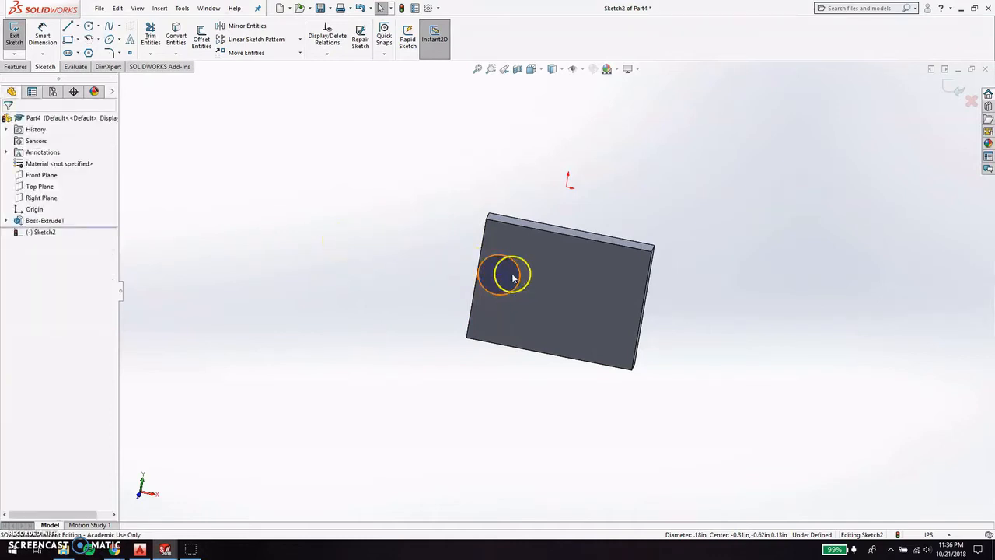
Dimension the circle's center 0.375 in from the plate's upper long edge.
scroll(505, 288, down, 2)
click(47, 31)
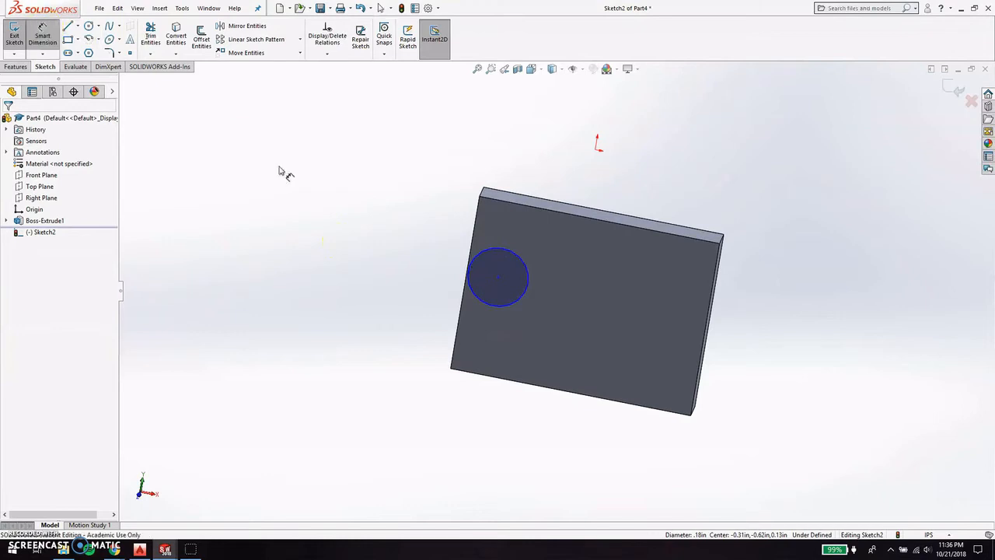
click(498, 277)
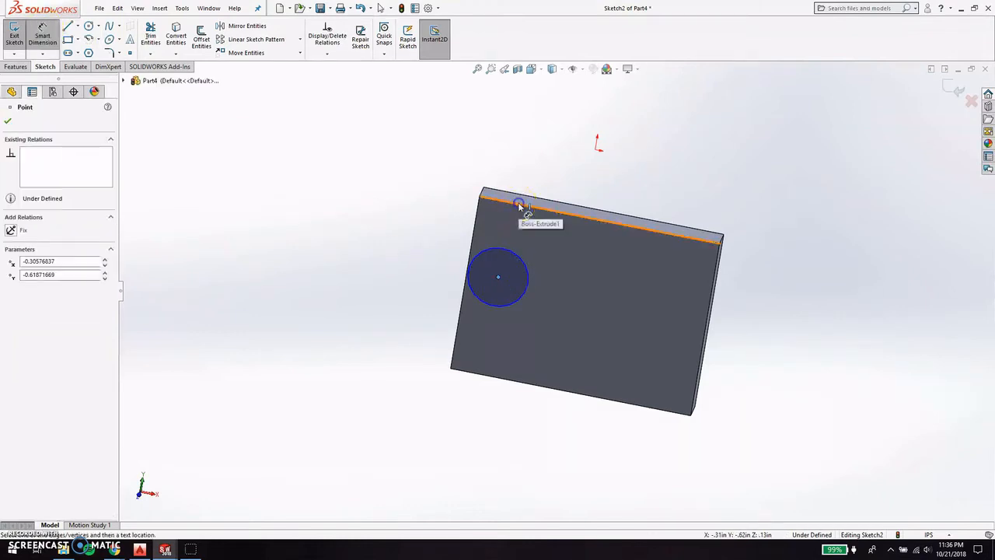
click(523, 205)
click(371, 224)
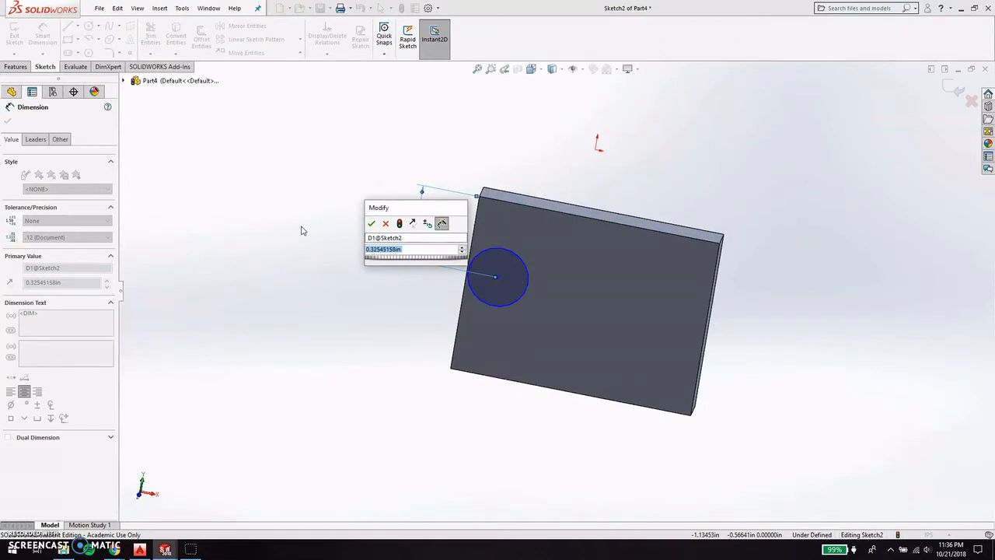
text(0)
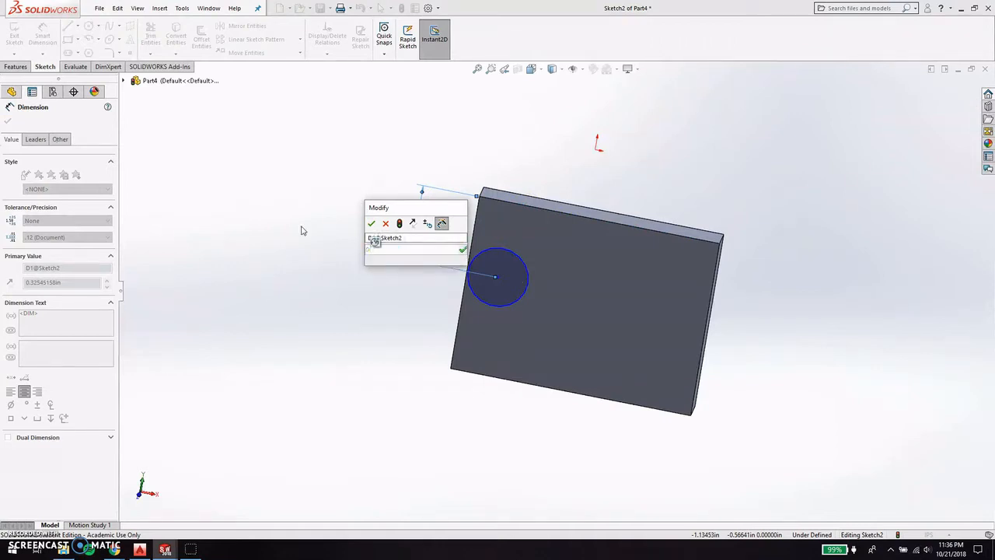
text(.375)
key(Return)
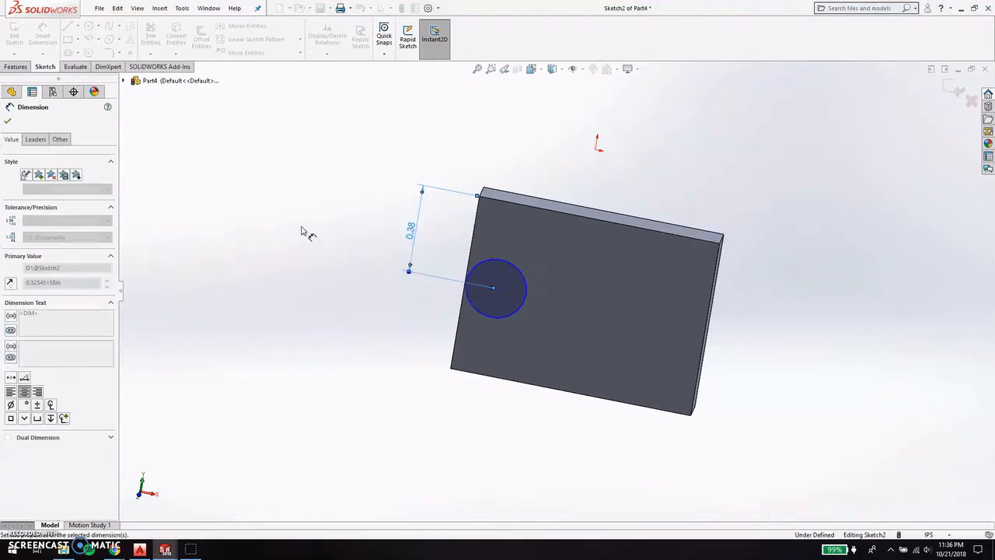
key(Escape)
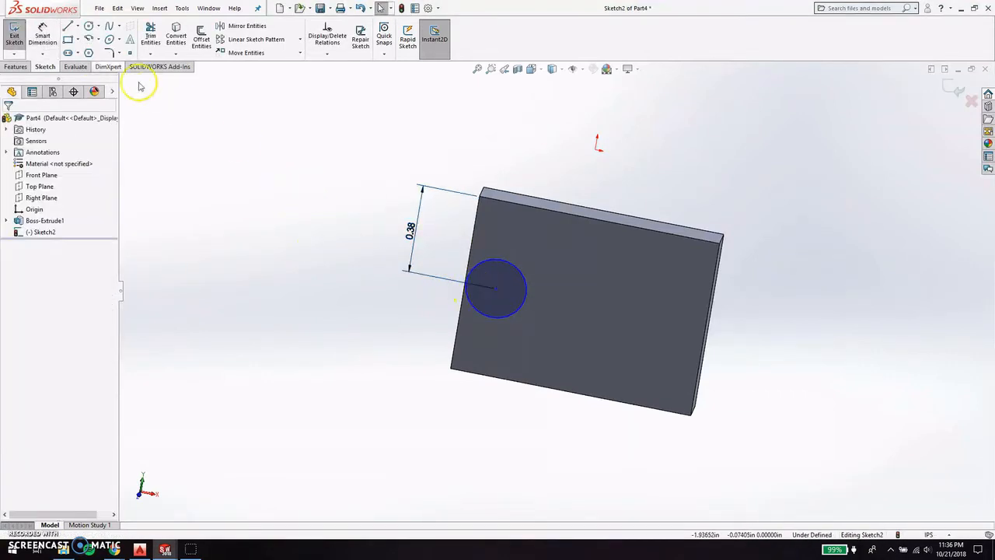
Dimension the circle's center 0.25 in from the plate's nearest short edge and exit the sketch.
click(42, 44)
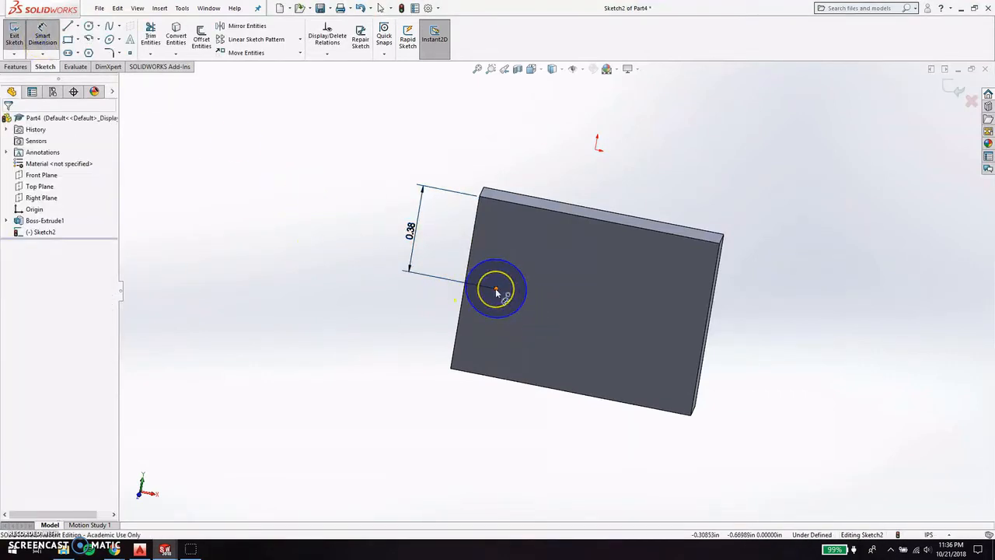
click(497, 290)
click(463, 289)
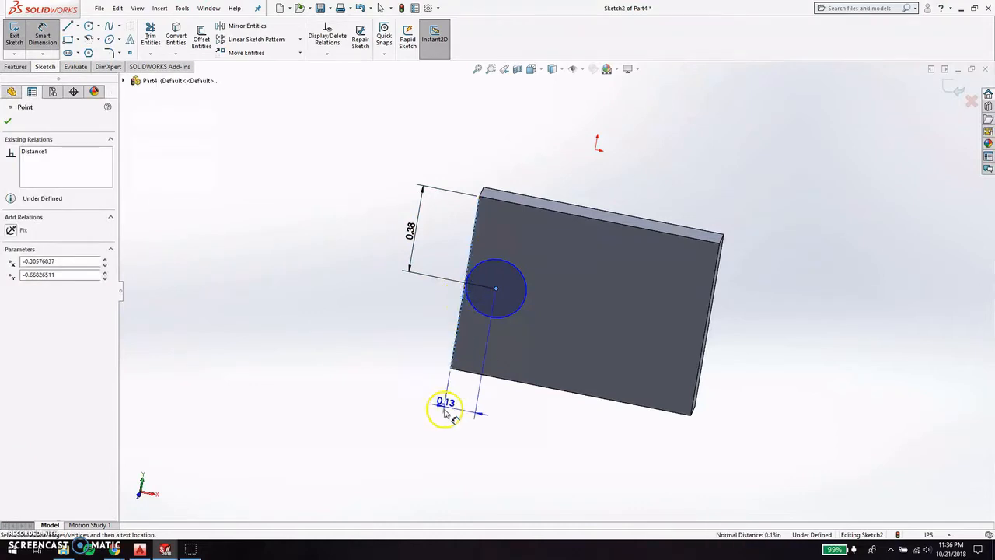
click(392, 414)
click(258, 300)
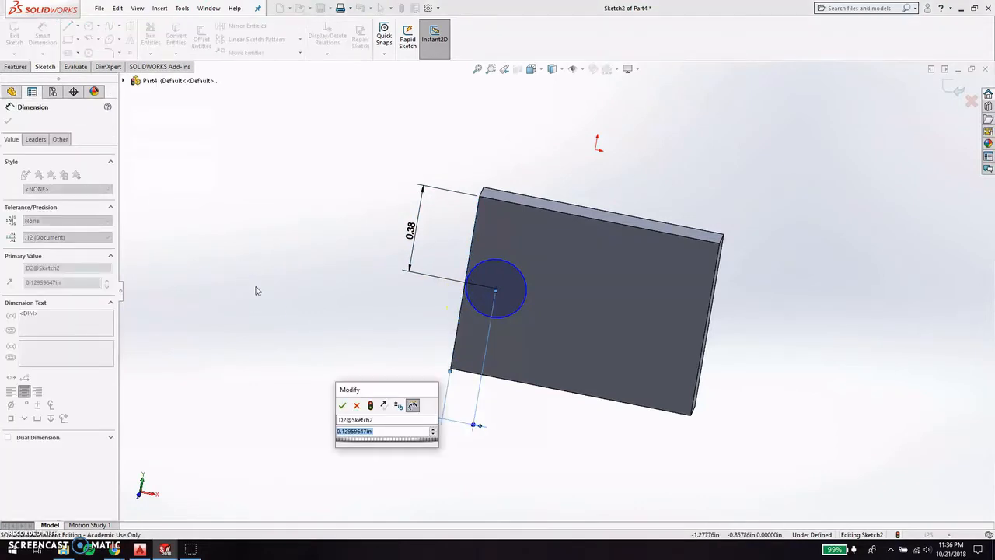
text(0.25)
key(Return)
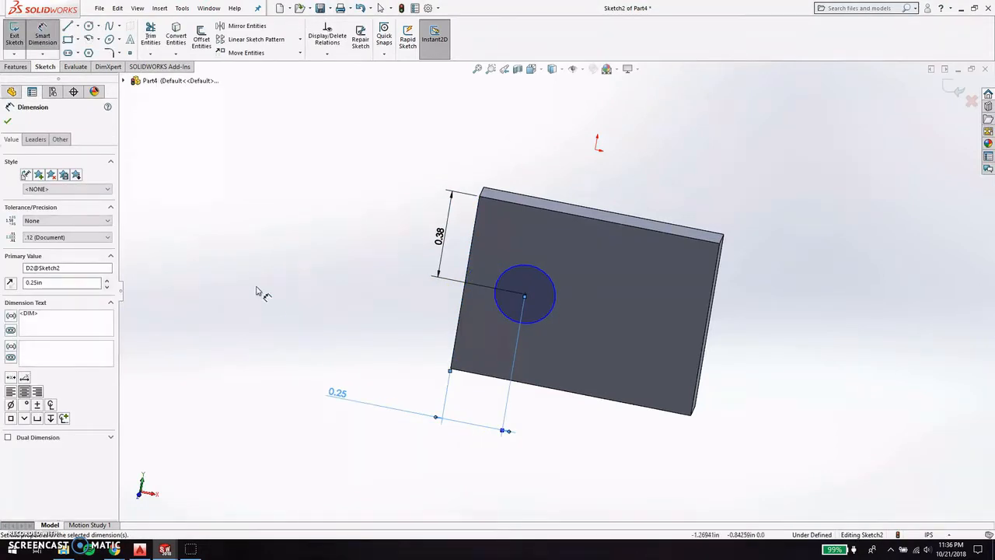
key(Escape)
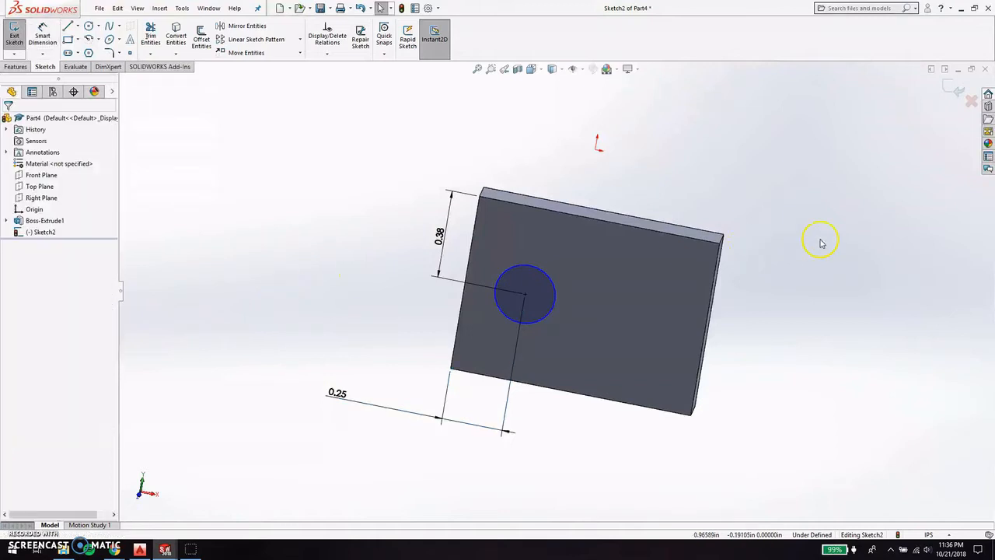
click(952, 92)
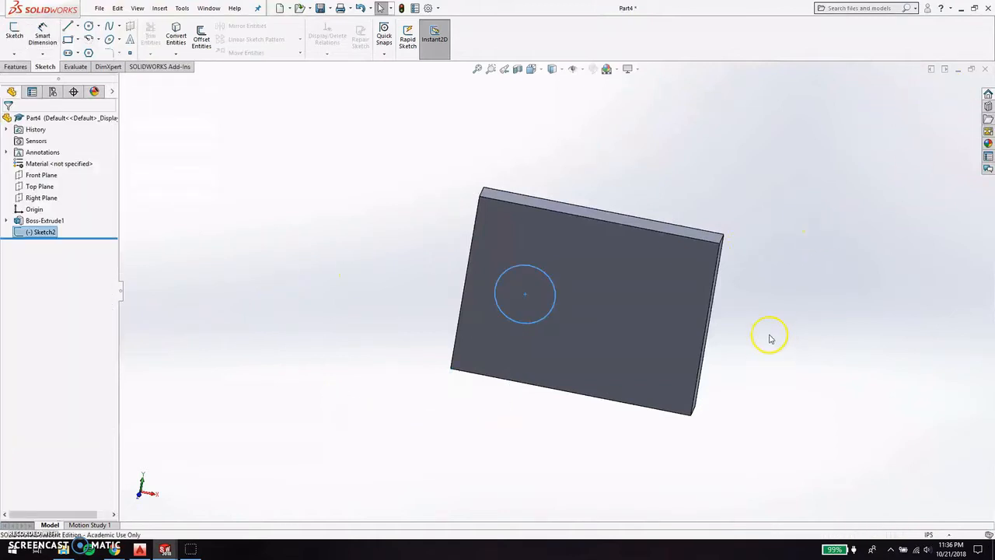
Cut the circle through the plate with a blind Extruded Cut 0.125 in deep.
click(525, 326)
click(17, 66)
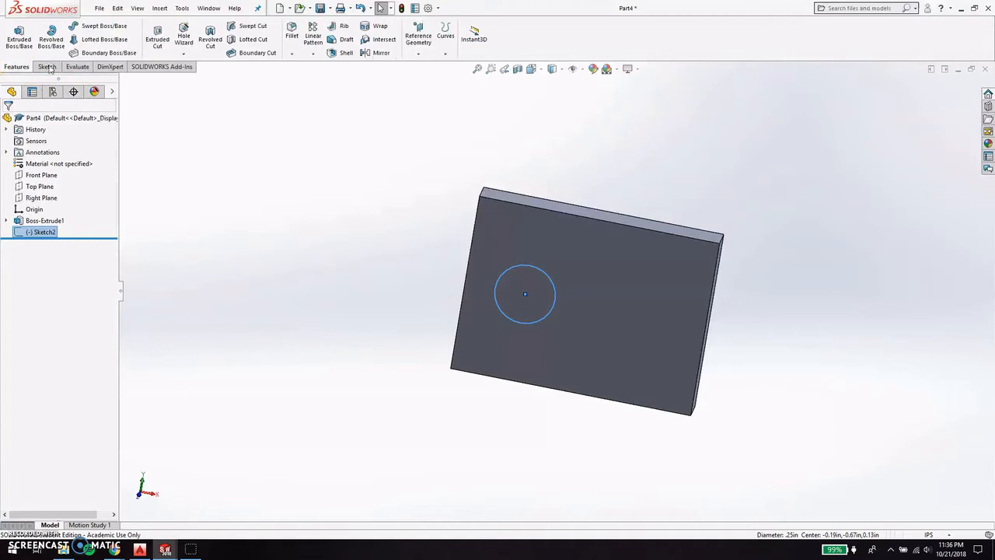
click(158, 35)
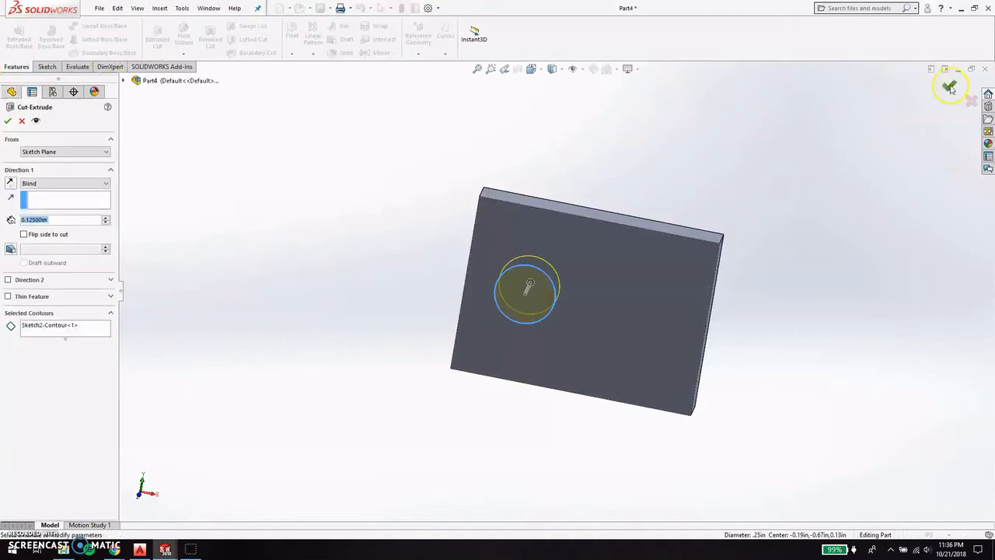
click(949, 87)
Save the finished plate part in the Solidworks Tutorial Bridge folder as "1x0.75x0.125 Plate with Hole".
middle_drag(822, 326, 788, 310)
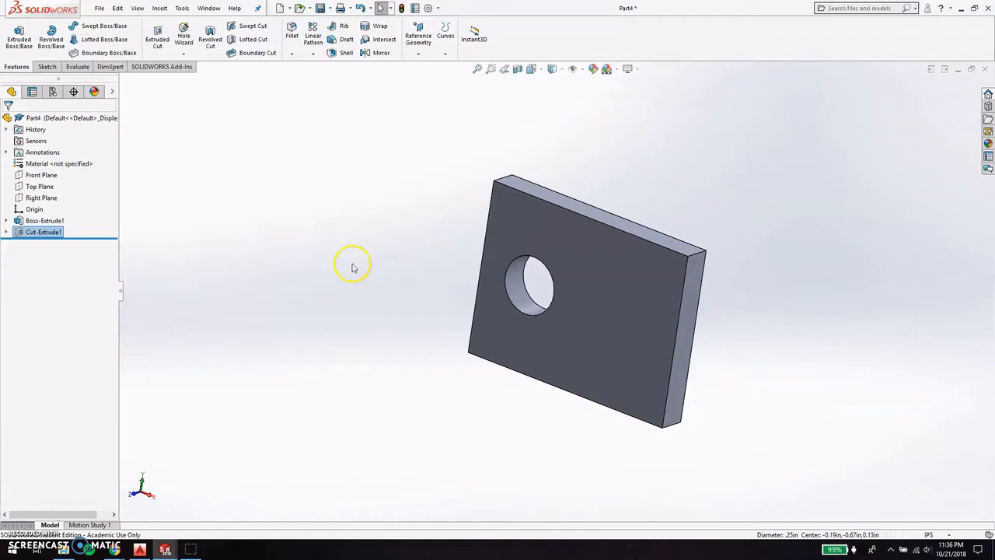
key(ctrl+s)
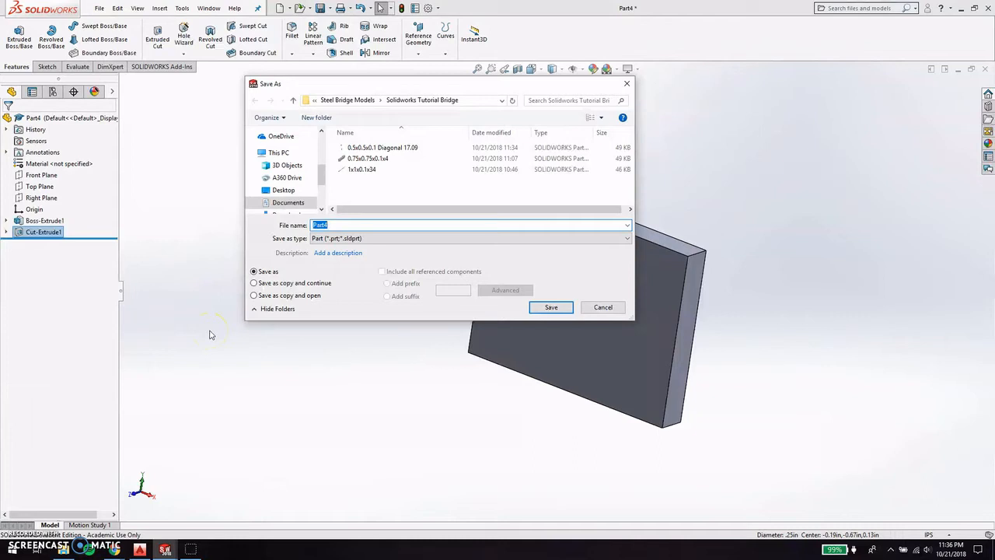
text(1x0.75x0.125 Plate with Hole)
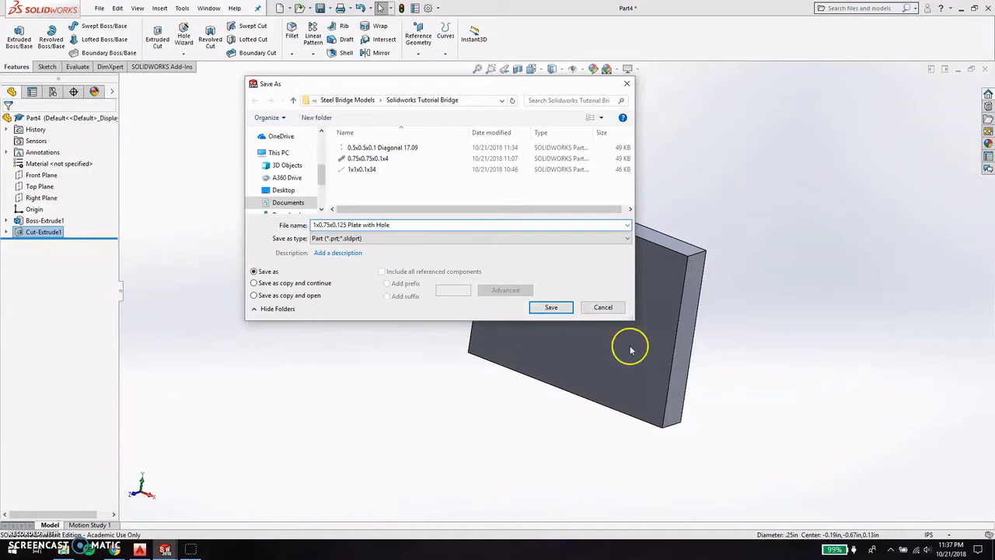
click(552, 308)
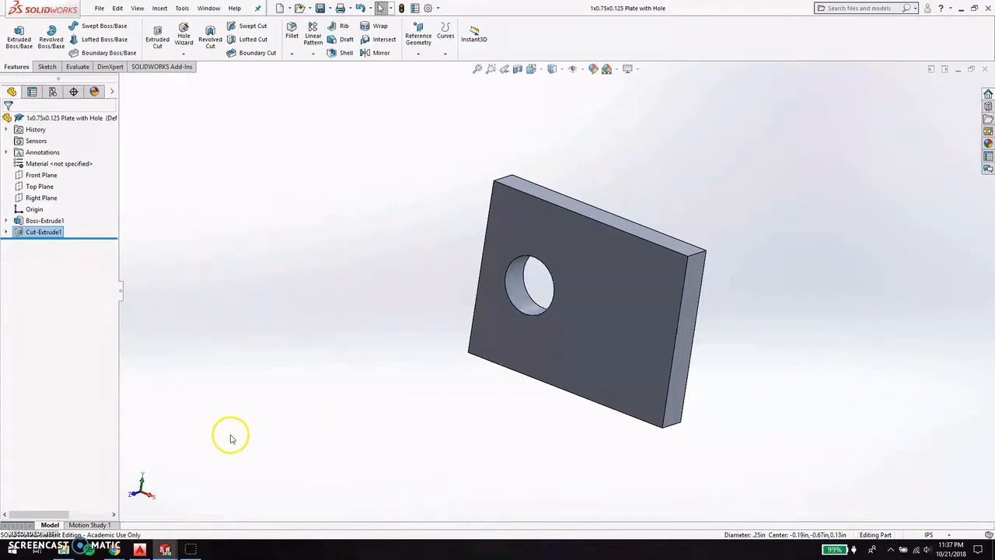
Create a new part document and start a sketch on the Front Plane.
click(99, 10)
click(113, 22)
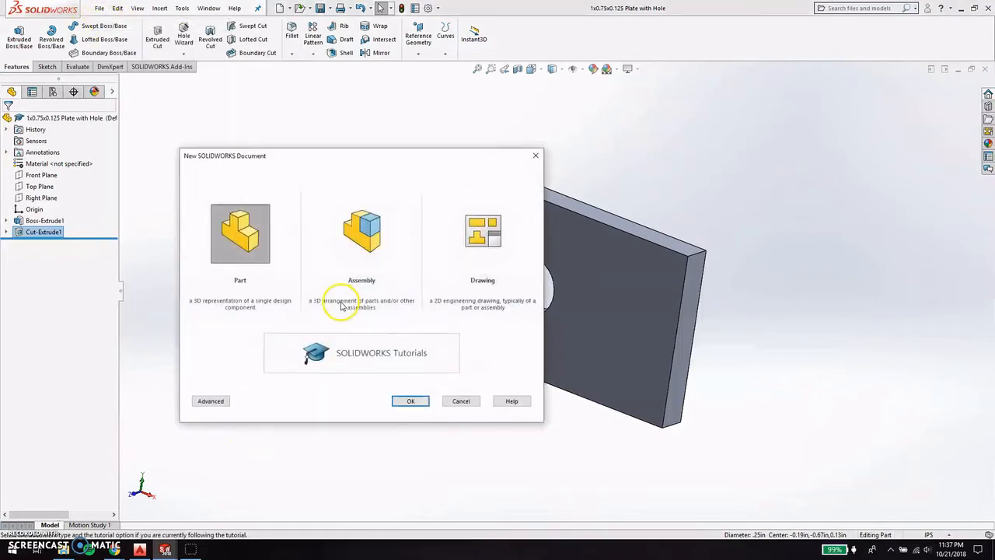
click(409, 401)
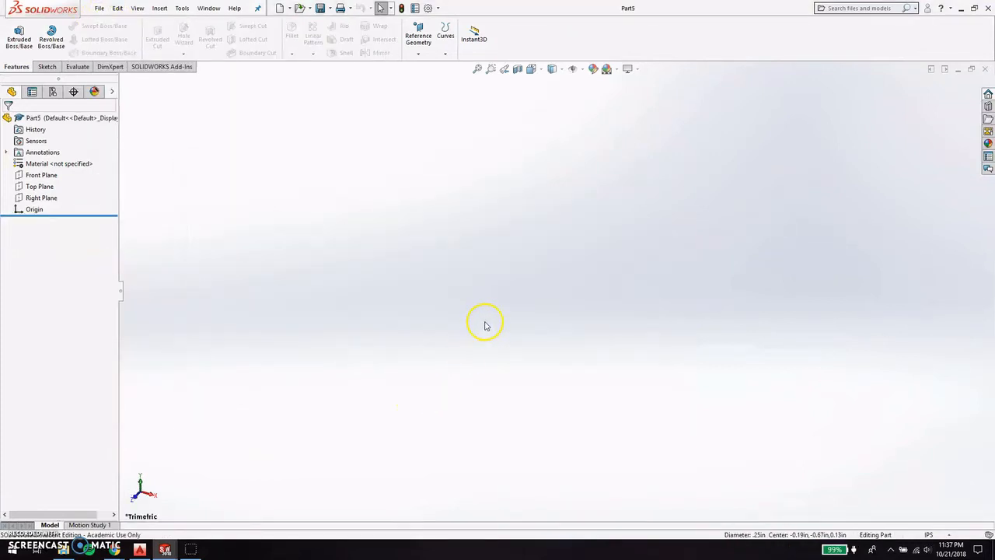
click(47, 66)
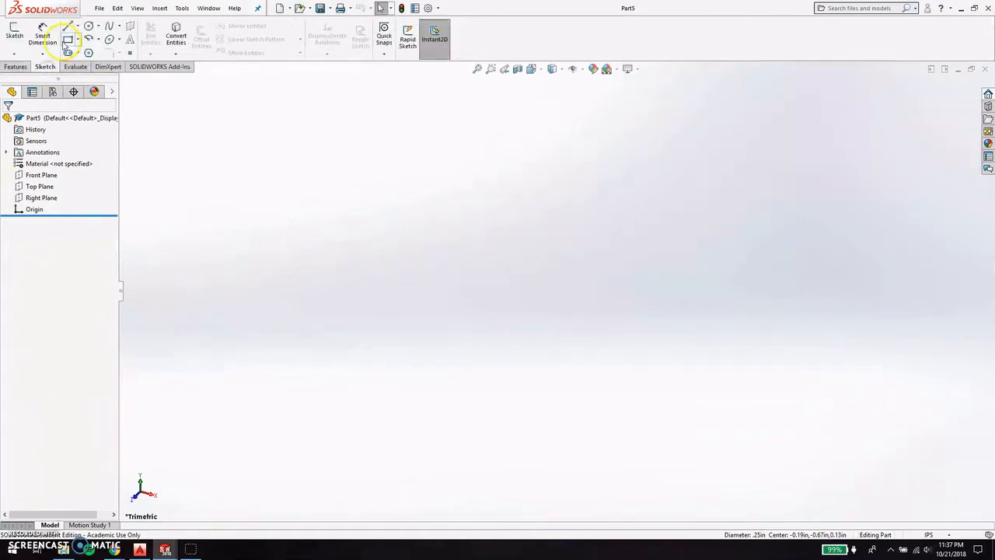
click(68, 40)
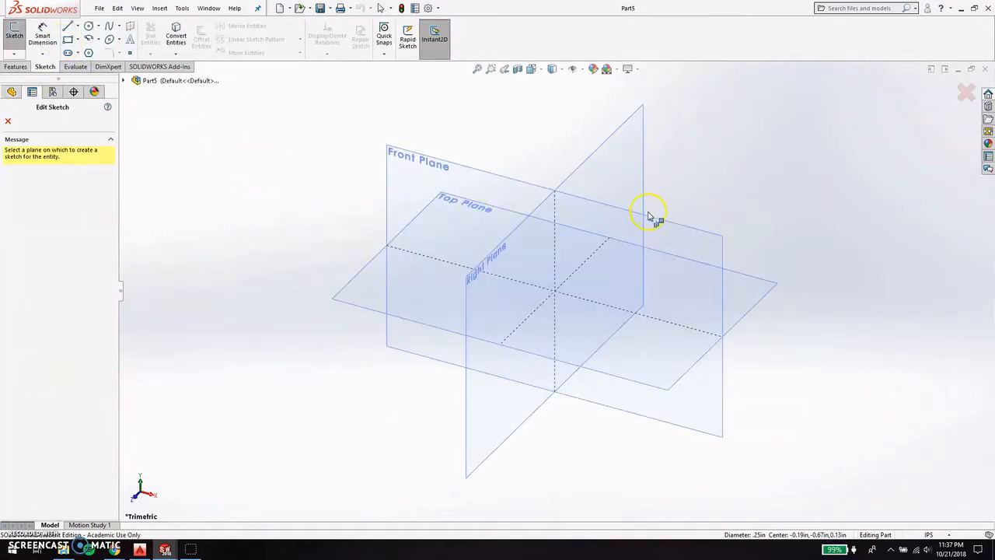
click(655, 215)
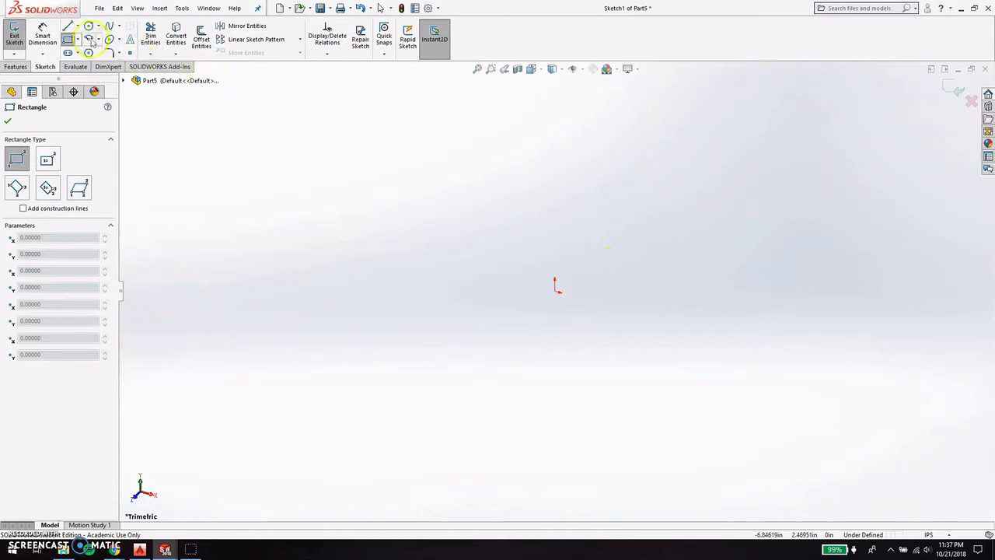
Sketch connected lines for a C-shaped profile around the origin: a top edge about 0.97 in long, the upper arm and the inner notch.
click(67, 26)
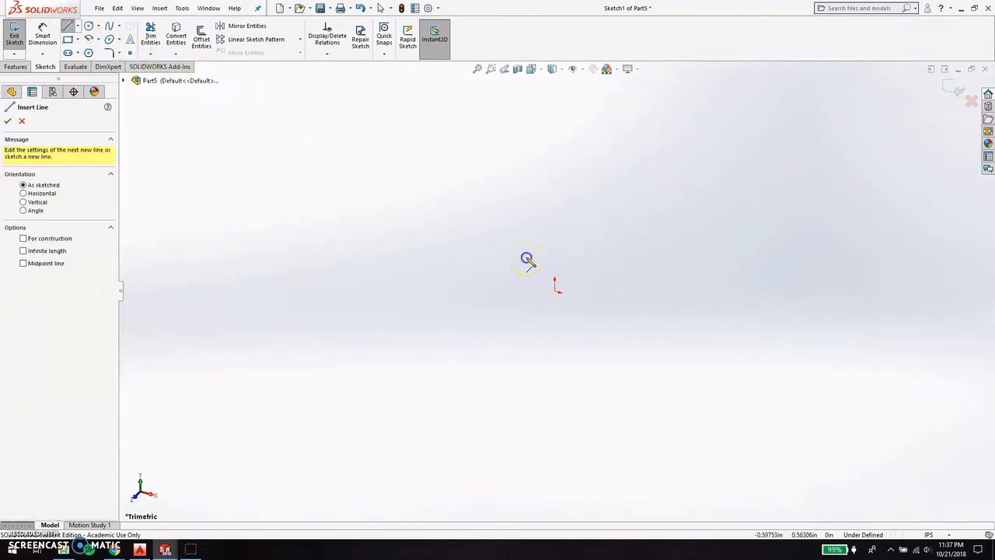
drag(529, 259, 561, 272)
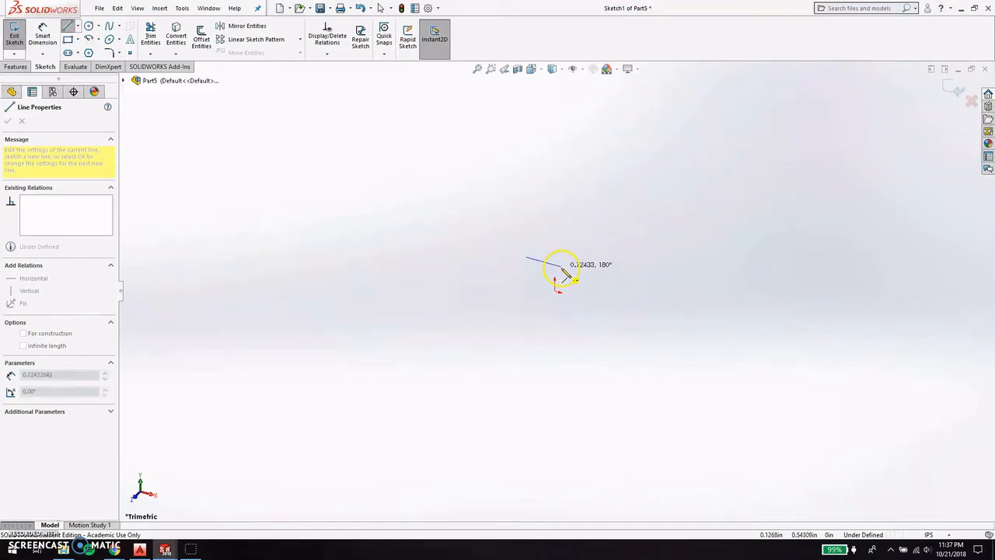
scroll(565, 270, up, 1)
scroll(567, 276, down, 1)
scroll(568, 281, down, 2)
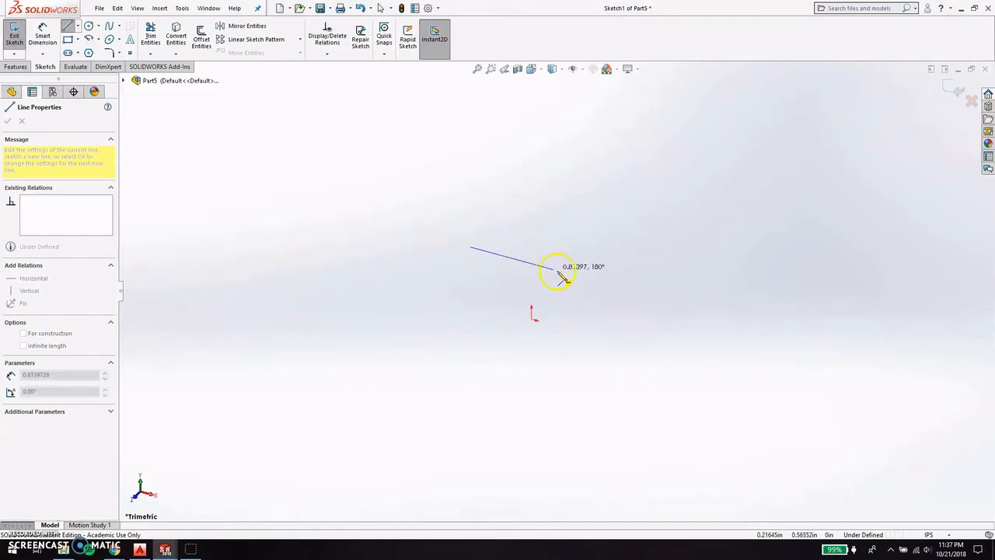
click(568, 273)
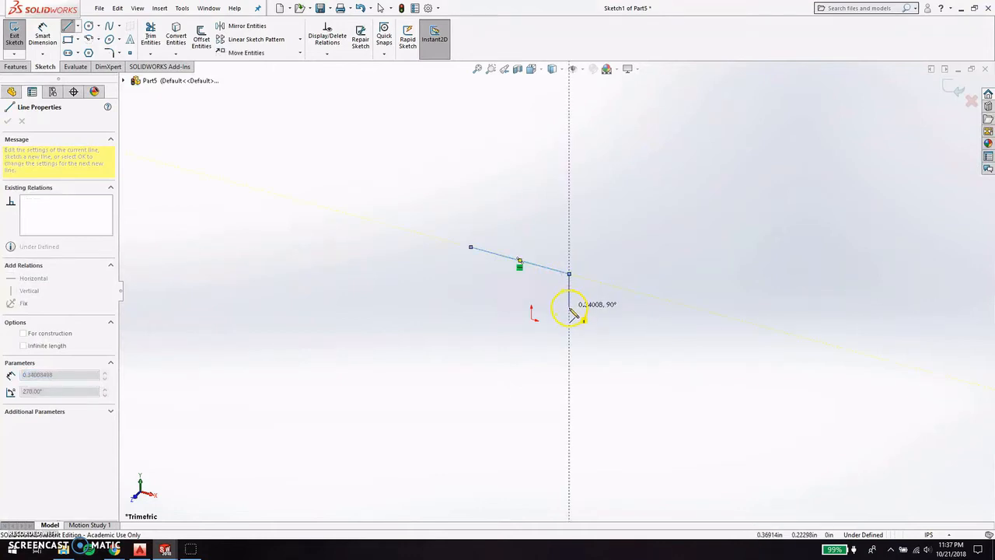
click(569, 307)
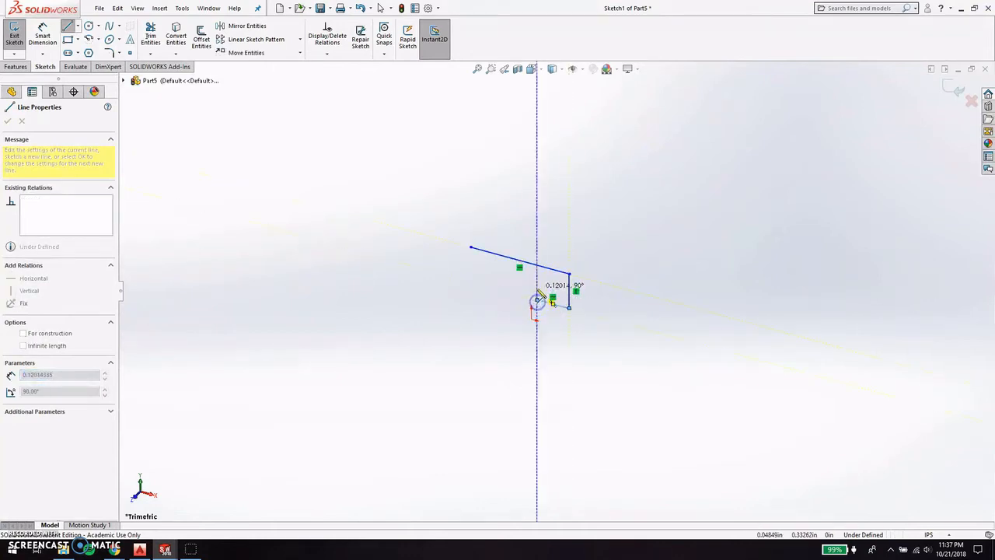
click(537, 299)
click(510, 279)
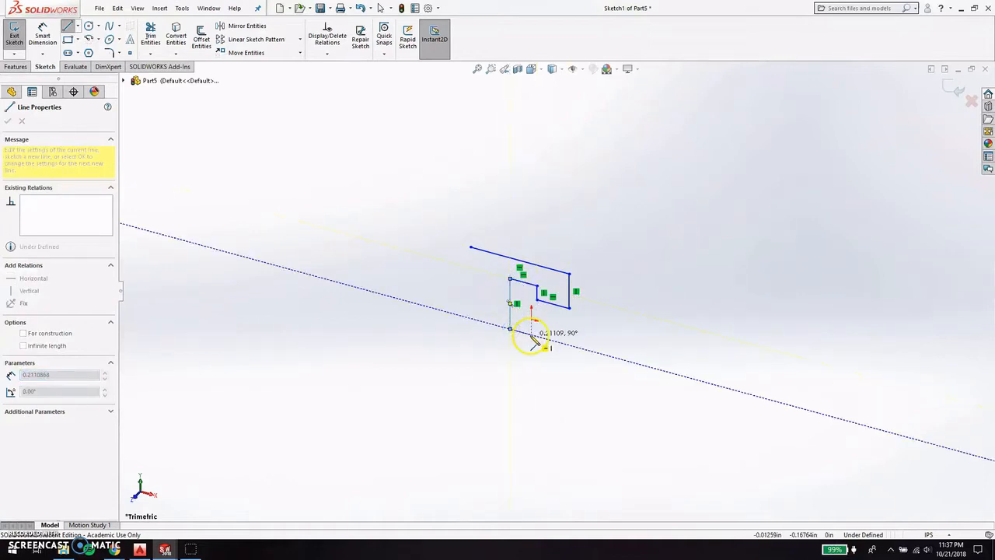
click(510, 329)
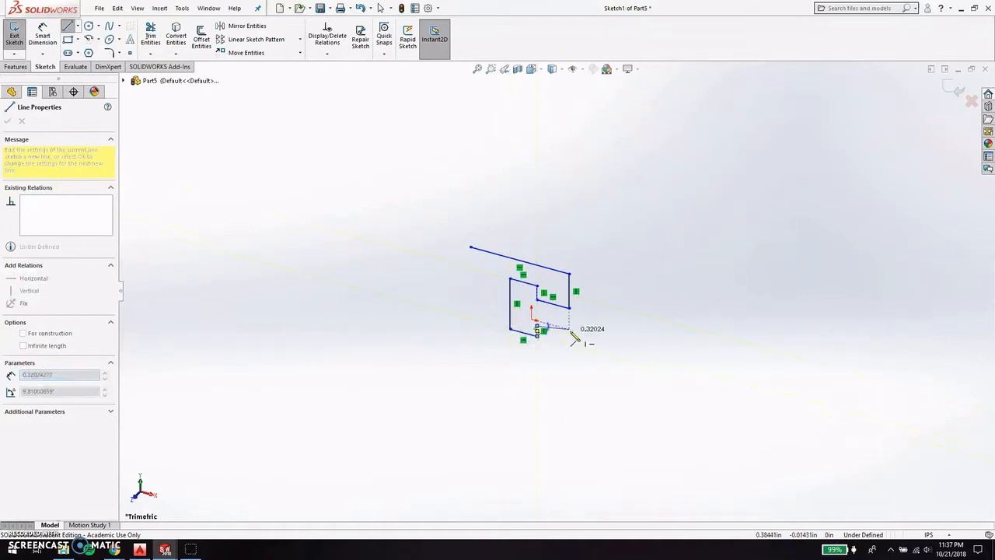
Continue the lines around the lower arm and bottom edge, and close the C-shaped profile with a vertical back edge about 1.02 in long.
click(569, 335)
click(569, 376)
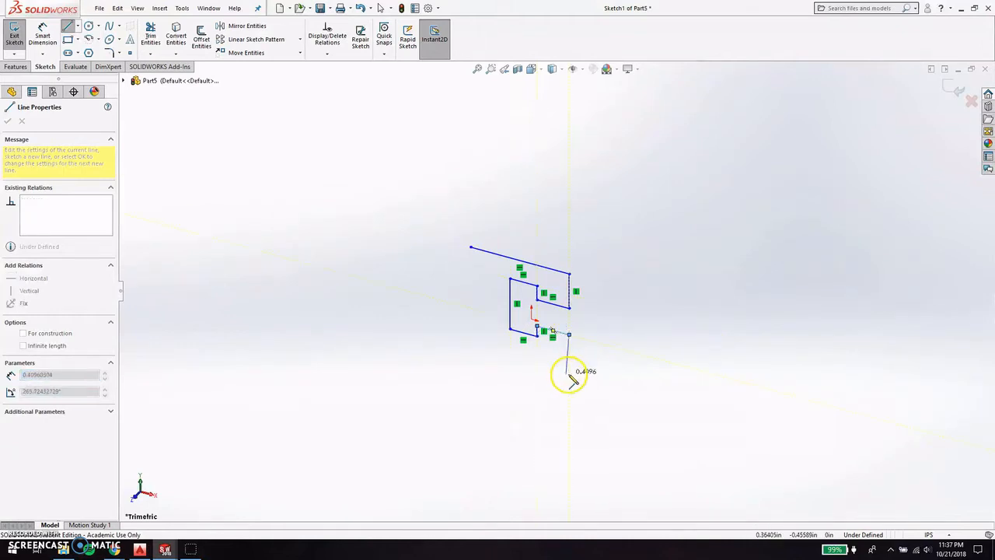
click(570, 374)
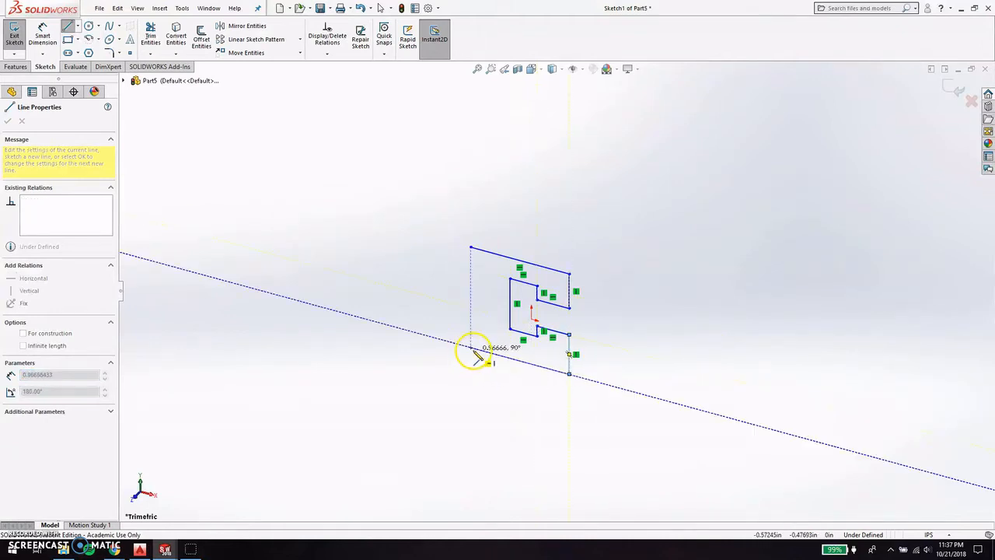
click(471, 347)
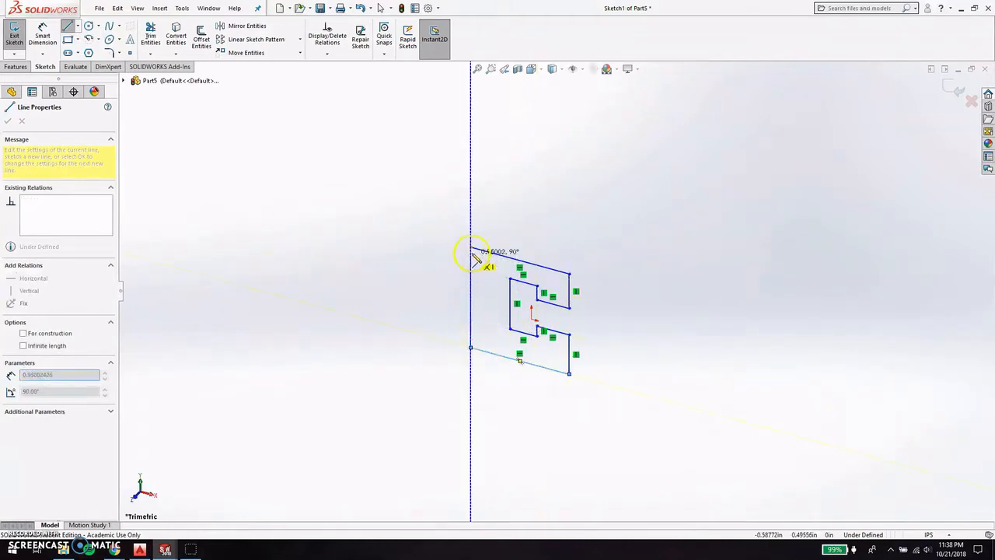
click(470, 247)
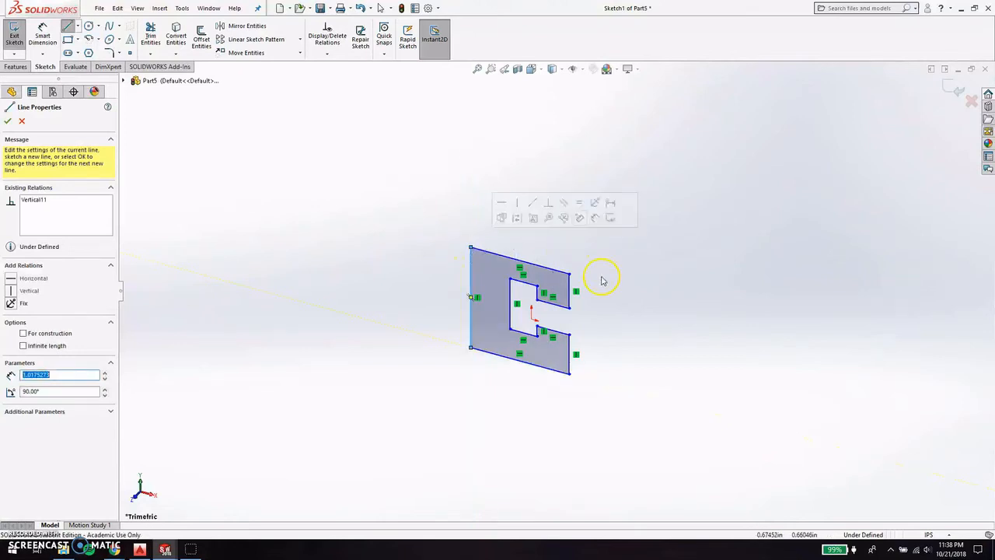
key(Escape)
key(Escape)
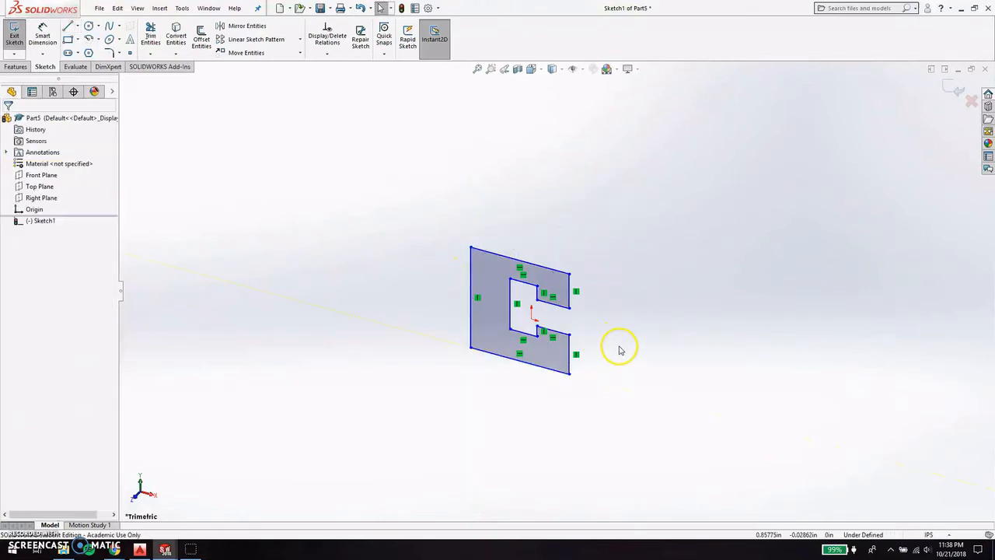
Set the length of the C-profile's long vertical back edge to 1 in.
scroll(536, 317, down, 2)
key(ctrl+8)
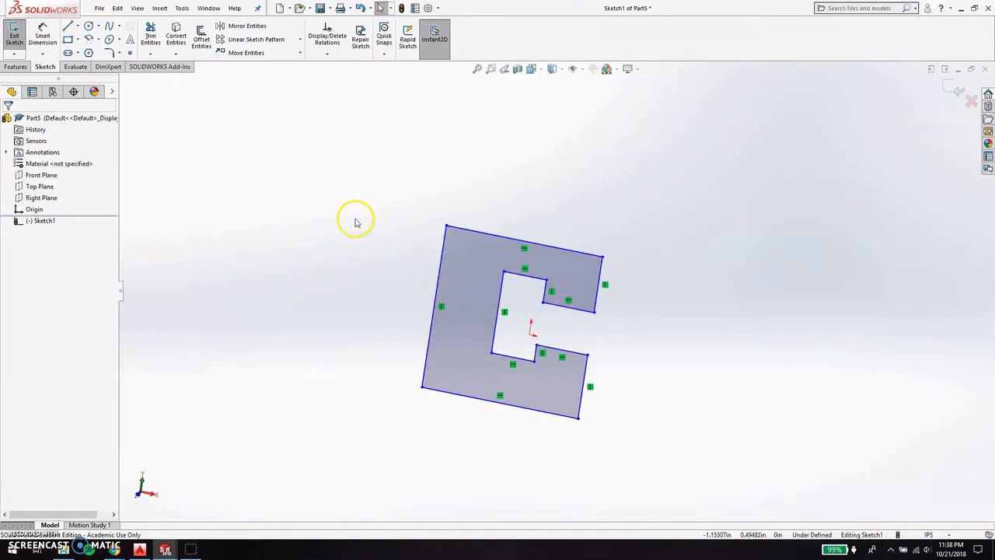
click(426, 355)
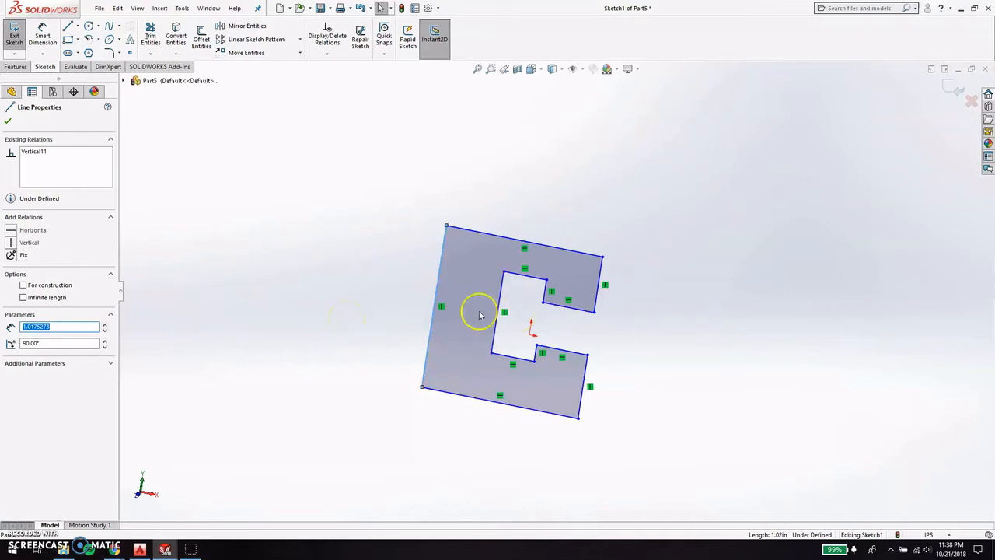
text(1)
key(Return)
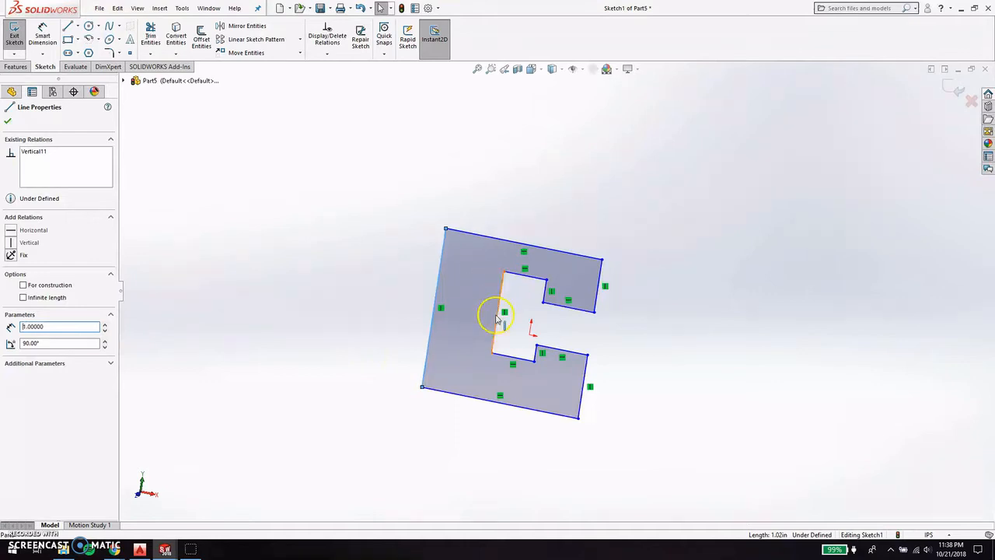
Set the lengths of the profile's outer top and bottom edges to 0.75 in each.
click(543, 248)
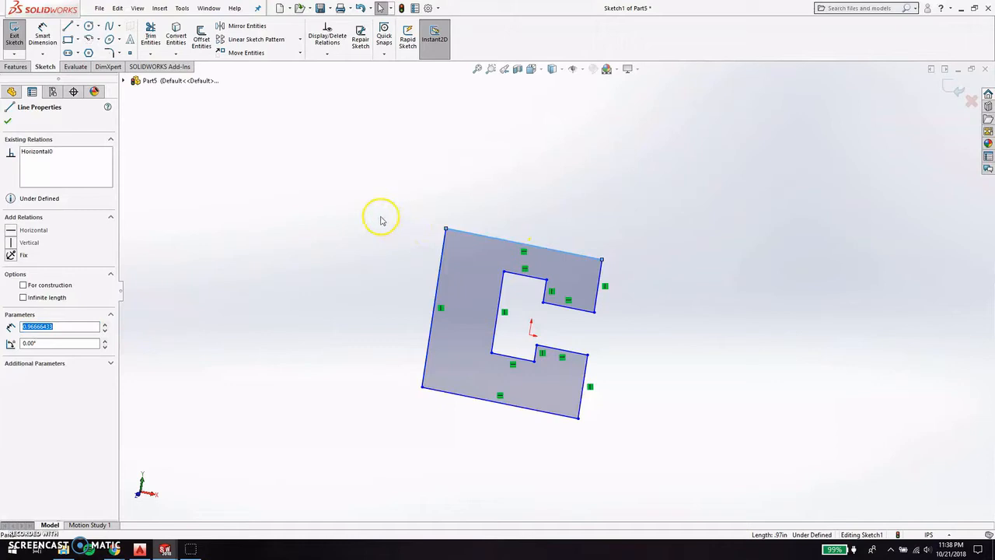
key(Return)
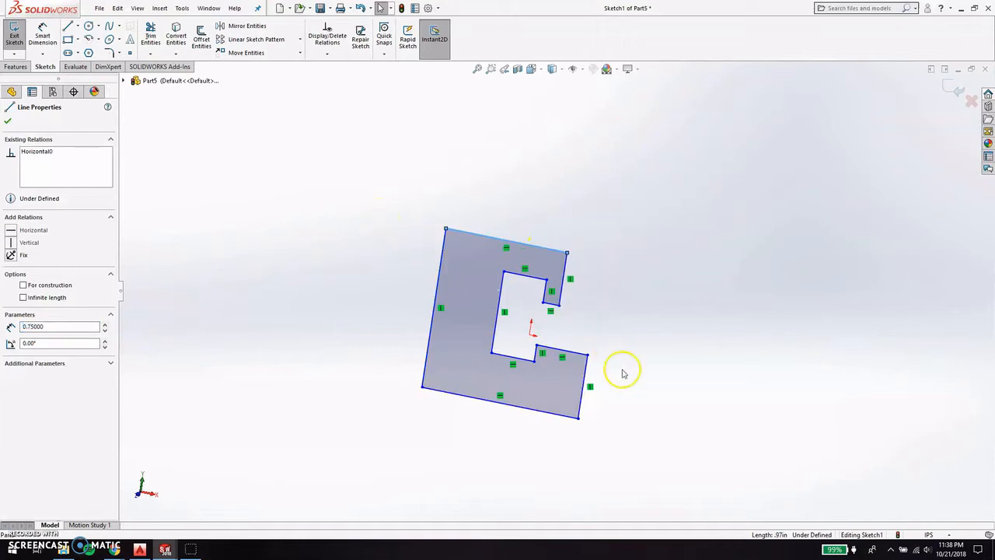
click(541, 411)
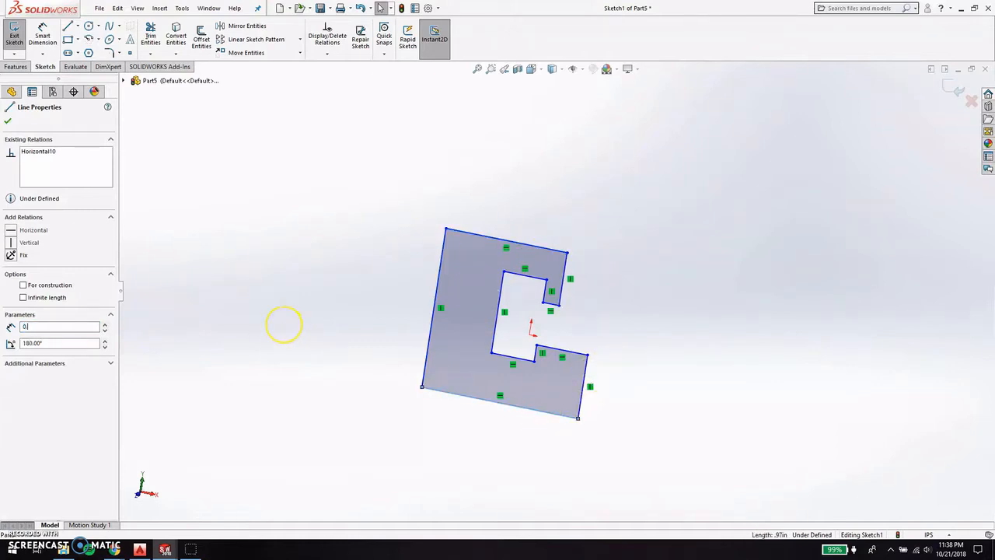
key(Return)
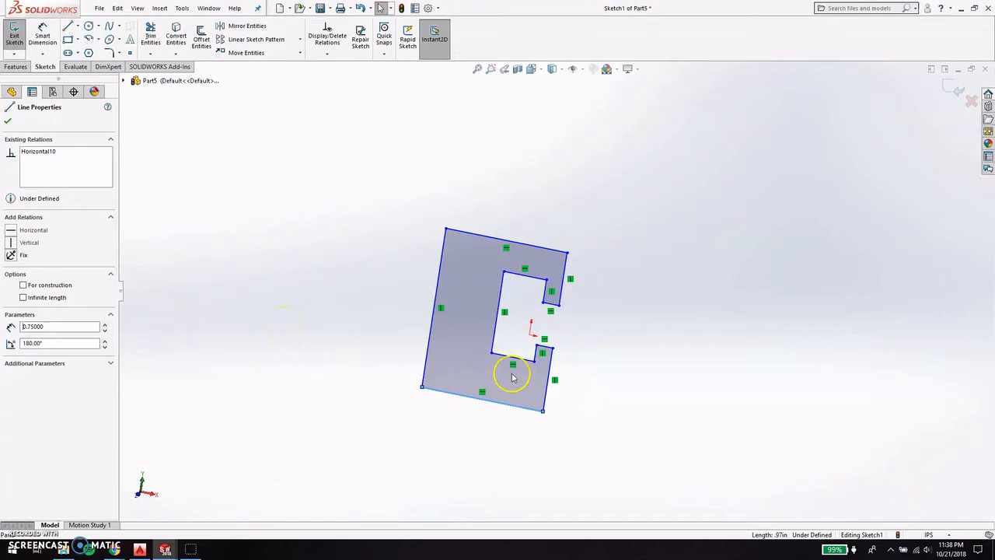
Set the outer vertical end edges of the lower and upper arms to 0.375 in each.
click(549, 391)
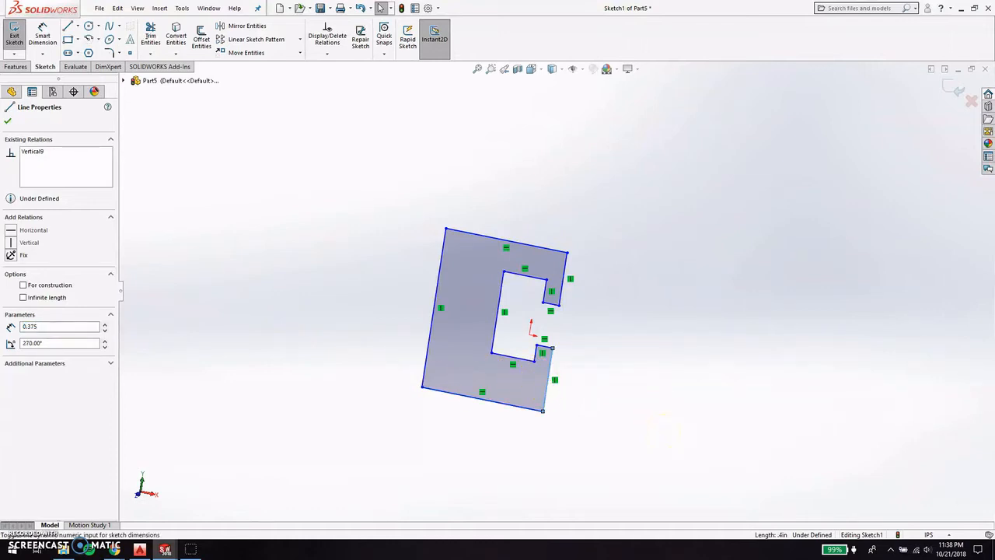
click(560, 294)
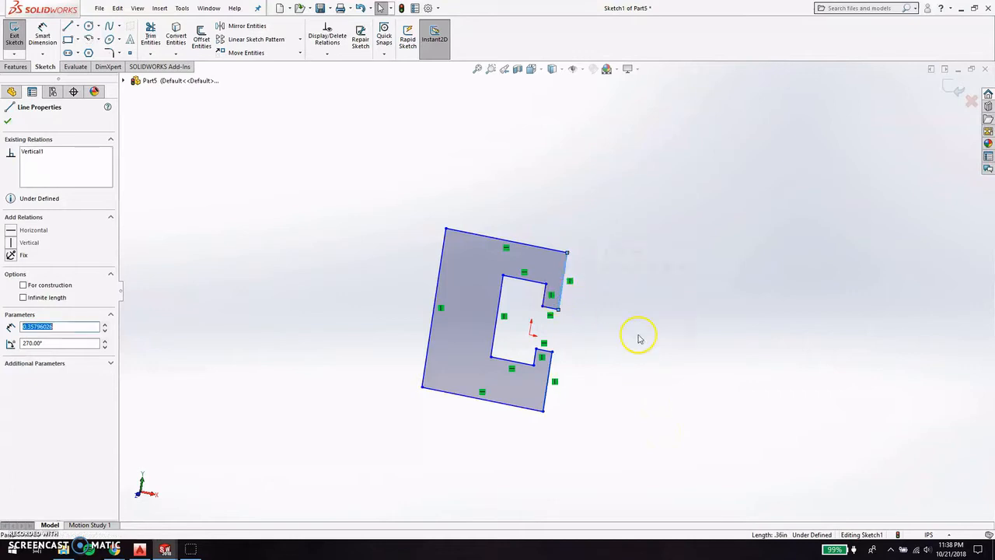
text(0.375)
key(Return)
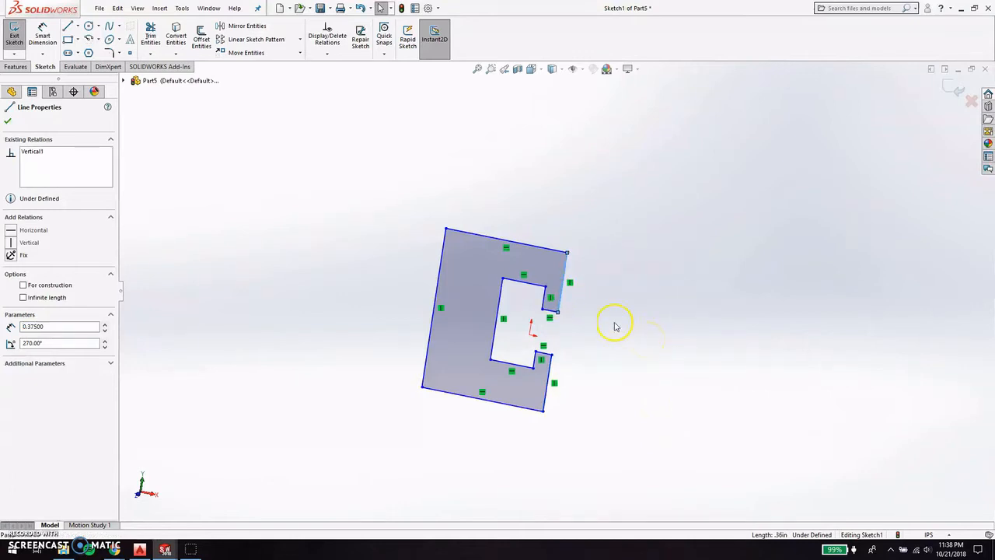
Check the lengths of both arms' outer end edges and set the notch's inner vertical edge to 0.5 in.
scroll(553, 306, down, 3)
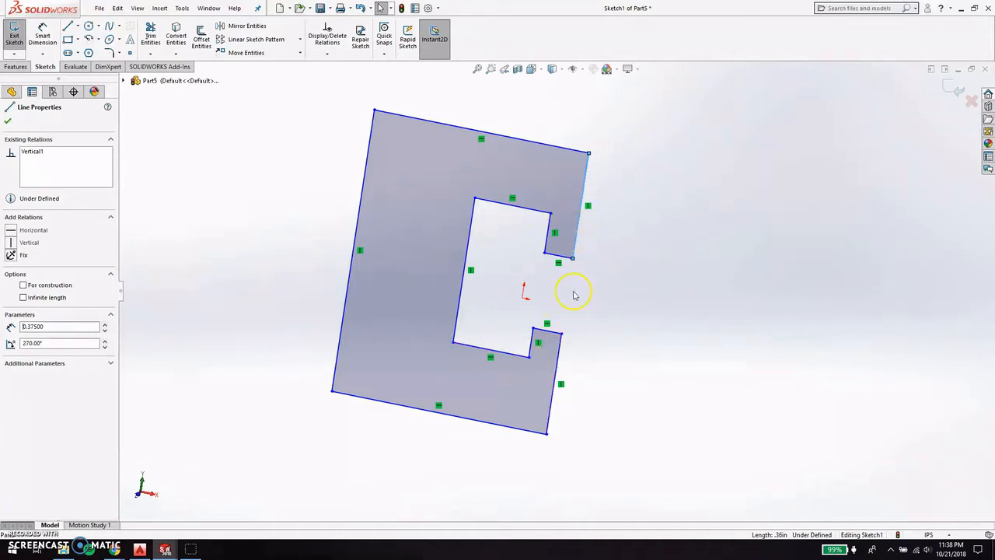
click(558, 370)
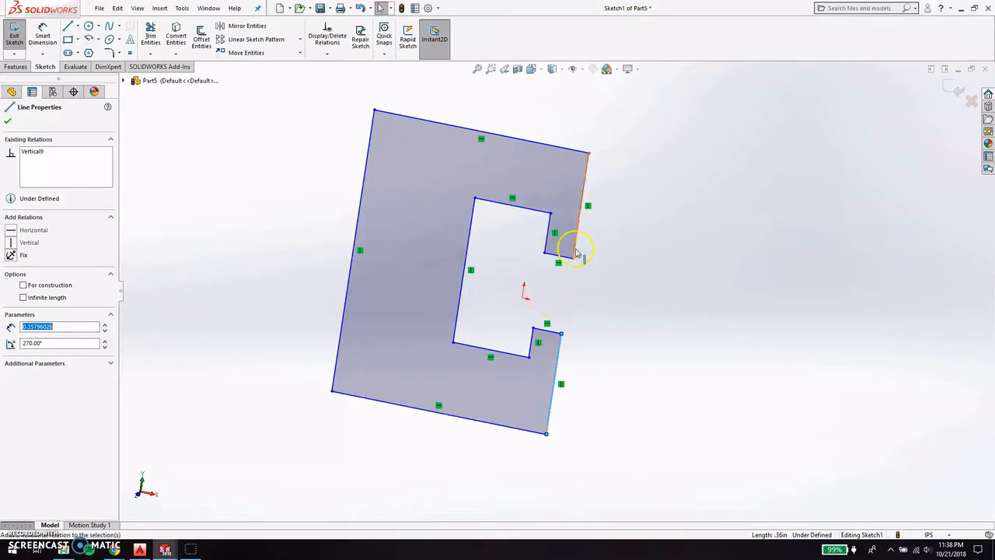
click(583, 203)
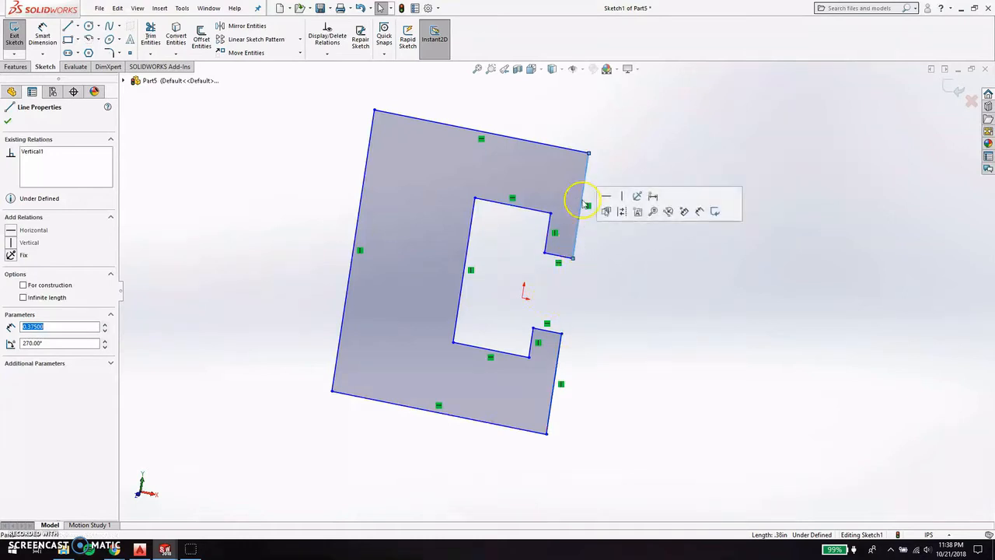
click(460, 296)
text(0.5)
key(Return)
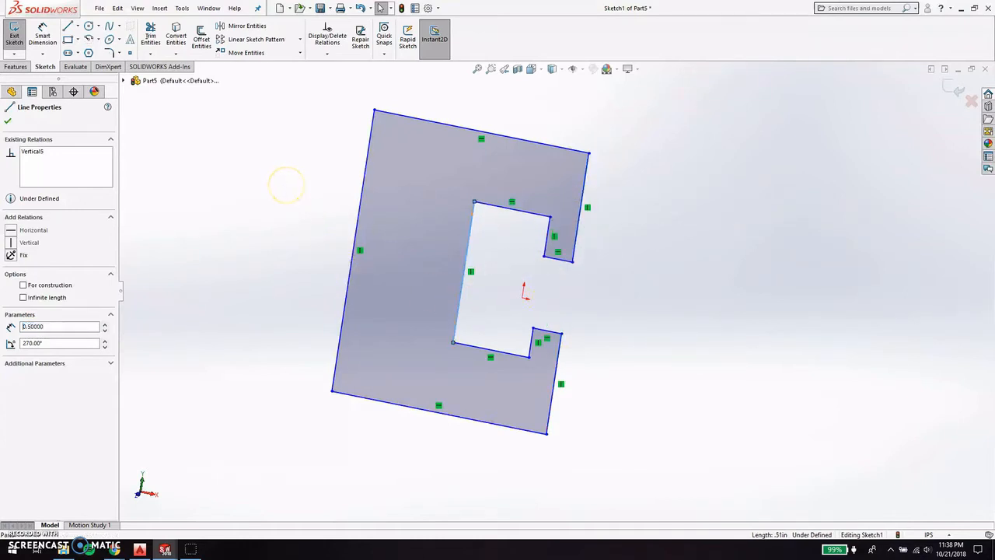
Set the outer vertical end edges of the lower and upper arms to 0.375 in each.
click(575, 238)
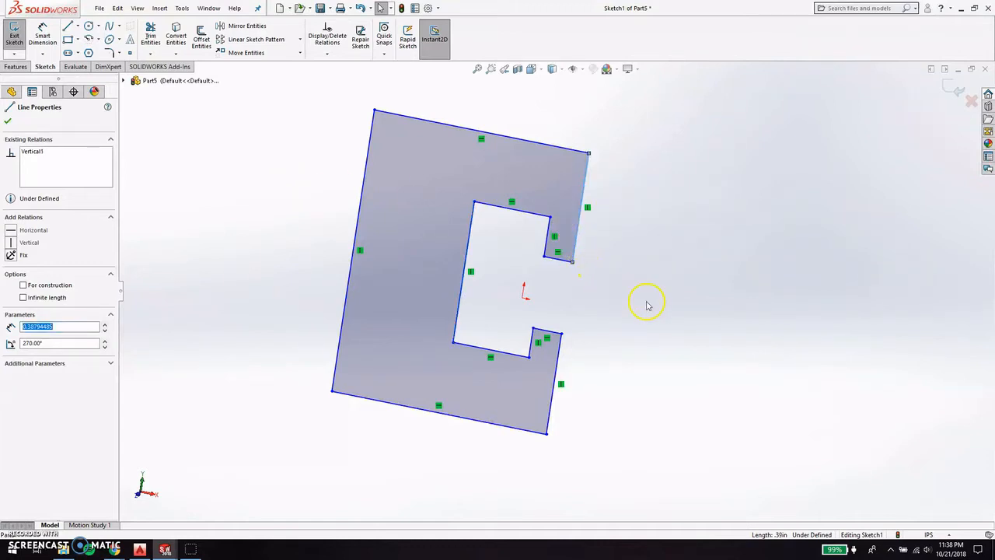
click(550, 402)
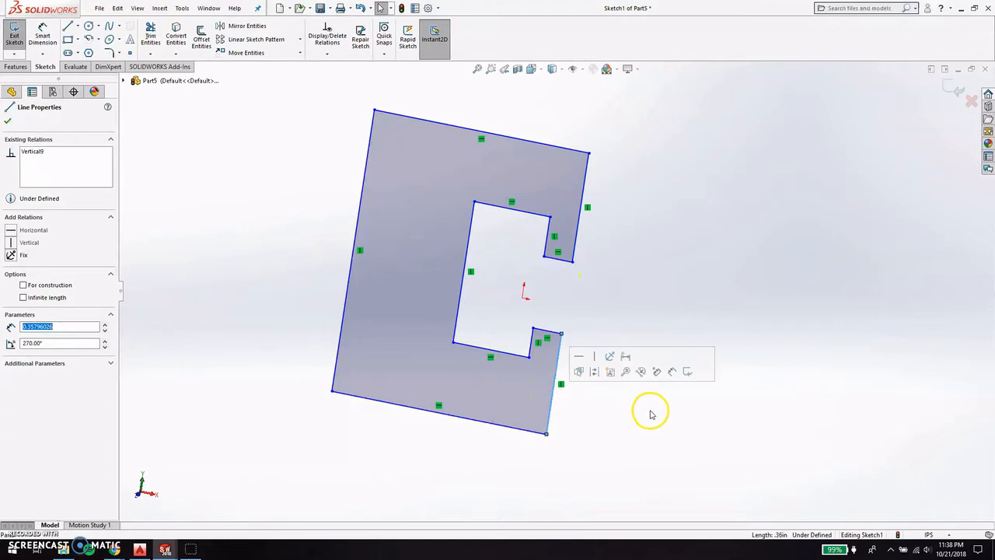
text(0.375)
key(Return)
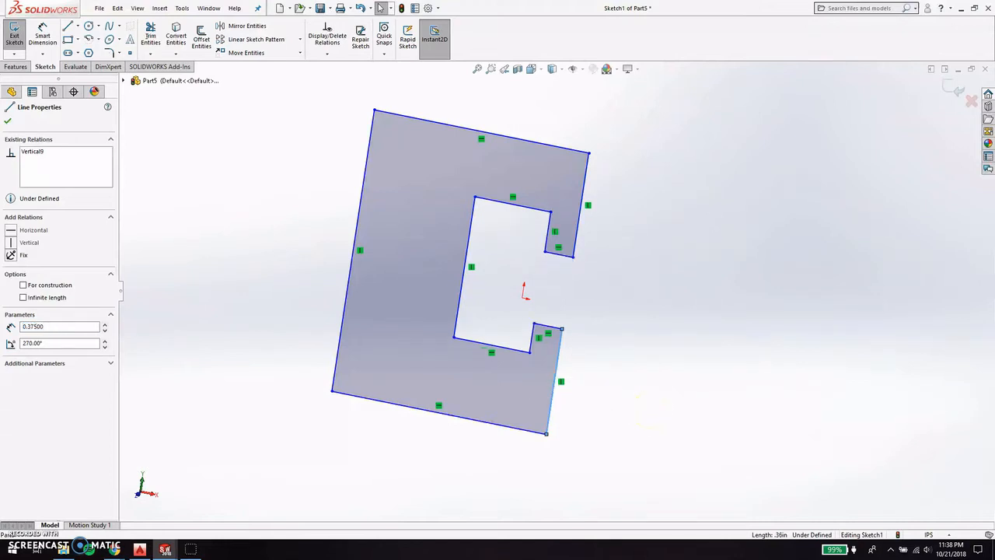
click(577, 229)
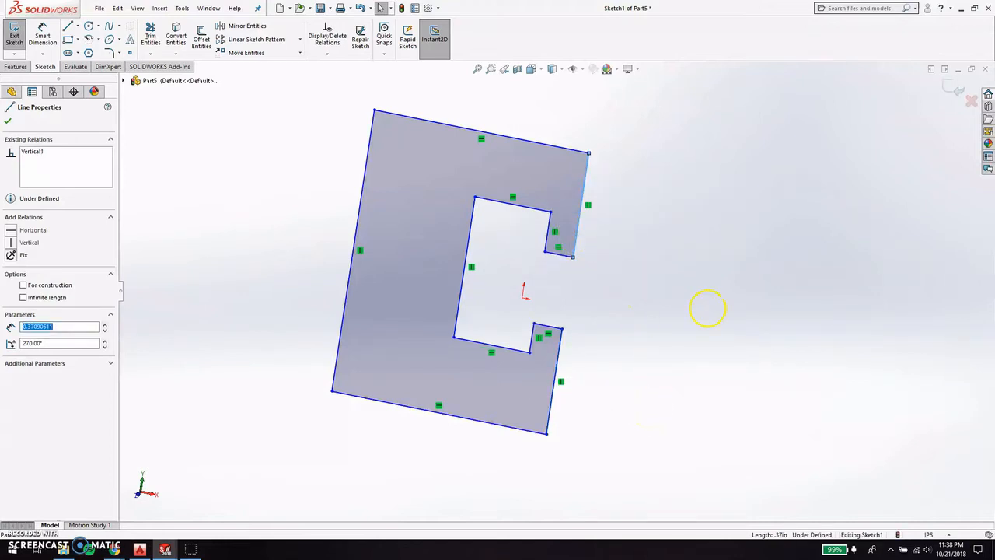
text(0.375)
key(Return)
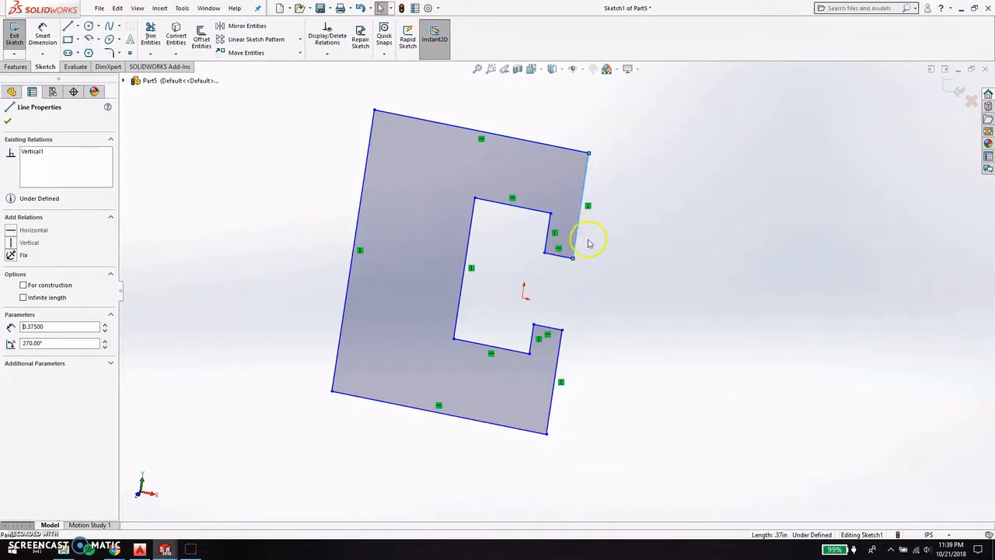
Fix the lower endpoint of the upper arm's outer end edge and set the lower arm's outer end edge to 0.375 in.
click(572, 258)
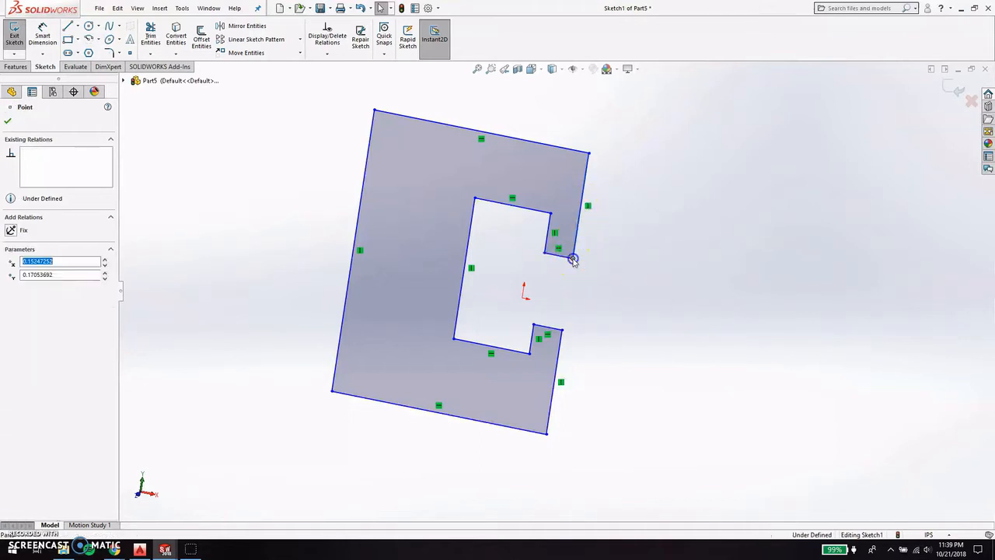
click(11, 231)
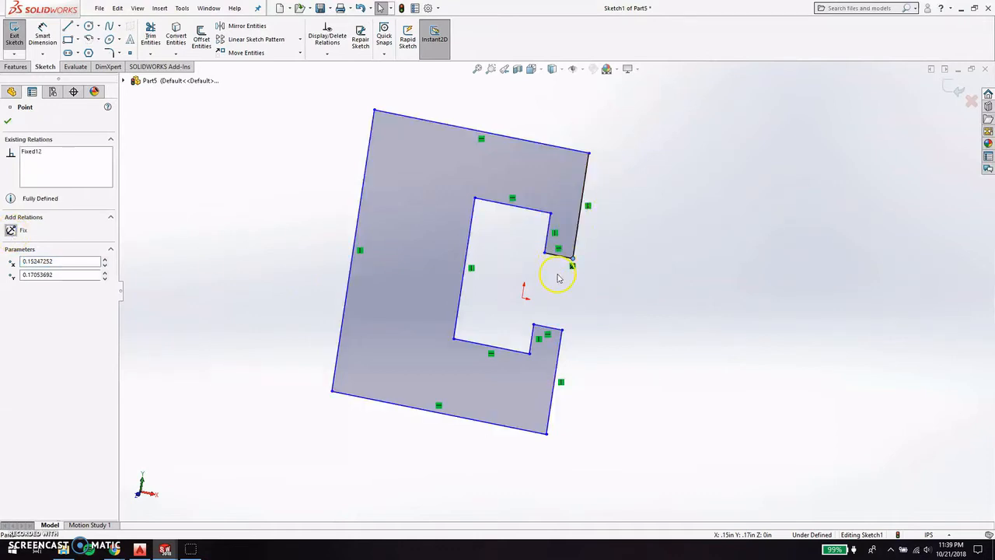
click(467, 237)
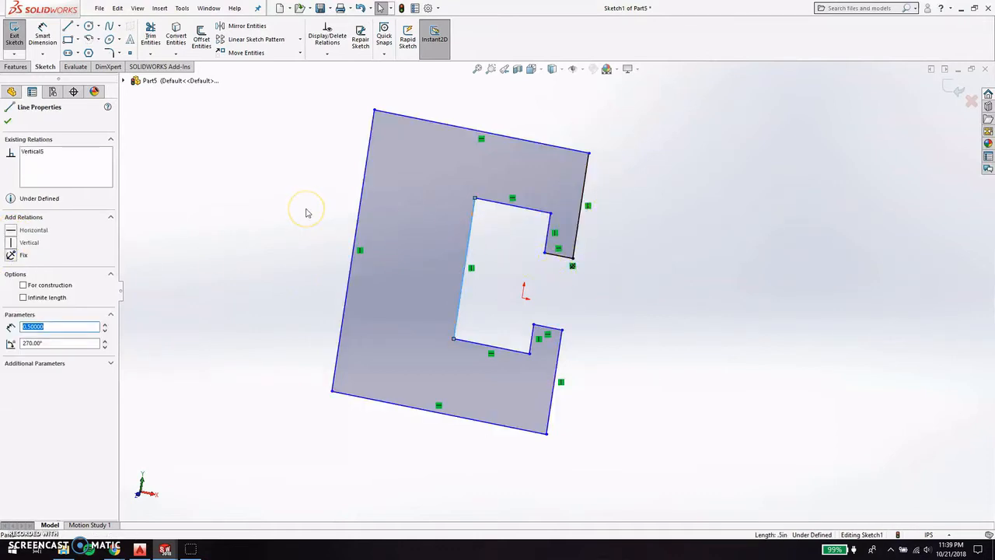
click(558, 361)
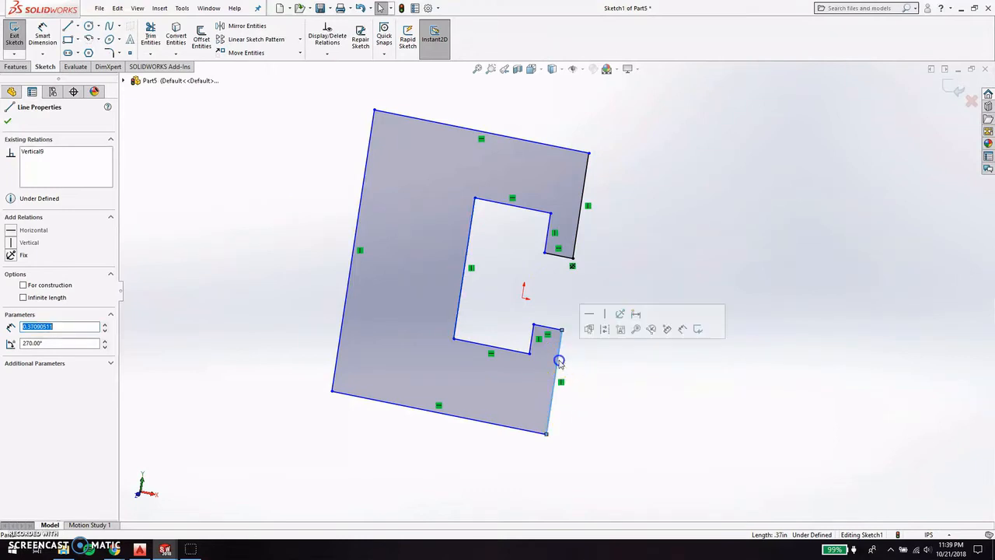
text(0.3)
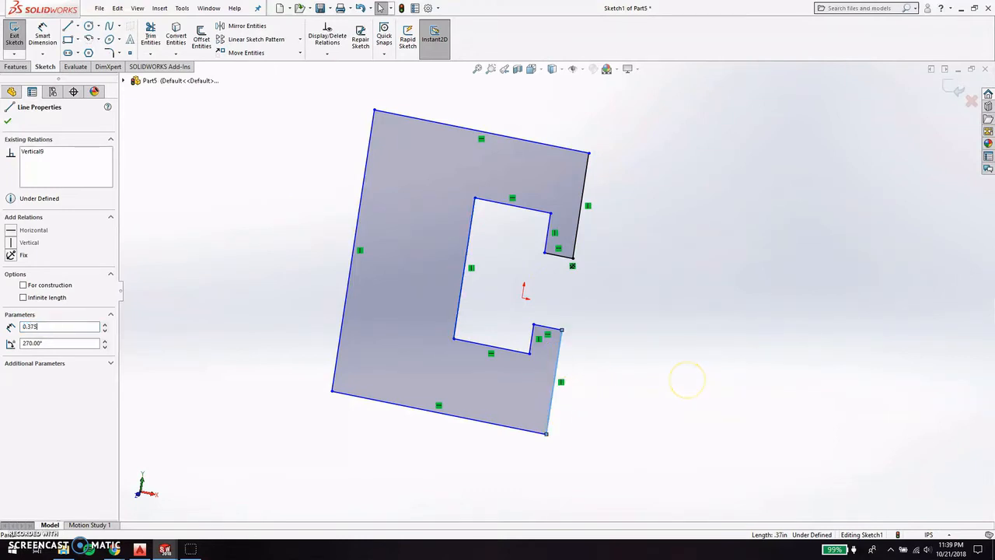
text(75)
key(Return)
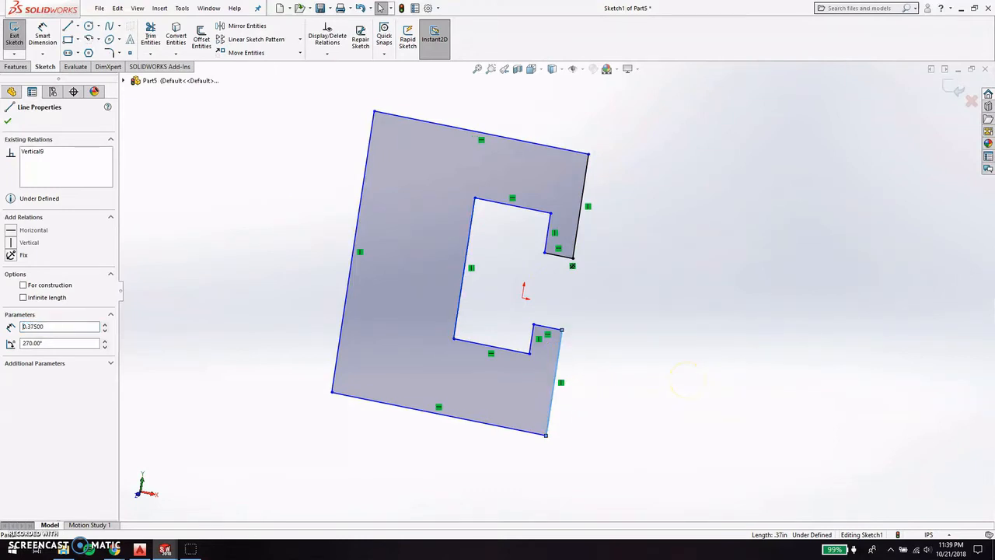
Set the length of the upper arm's outer vertical end edge to 0.375 in again.
click(650, 324)
click(578, 242)
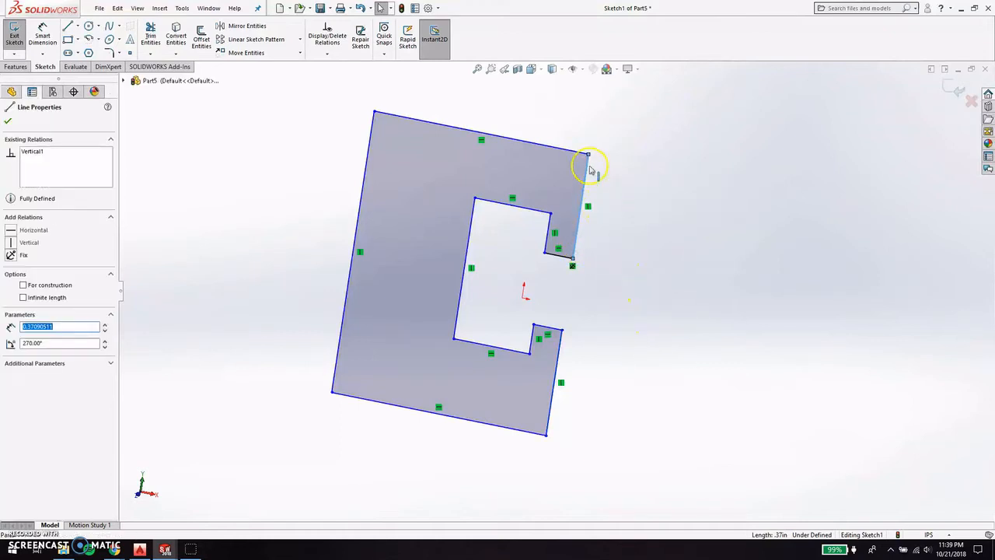
text(0.37)
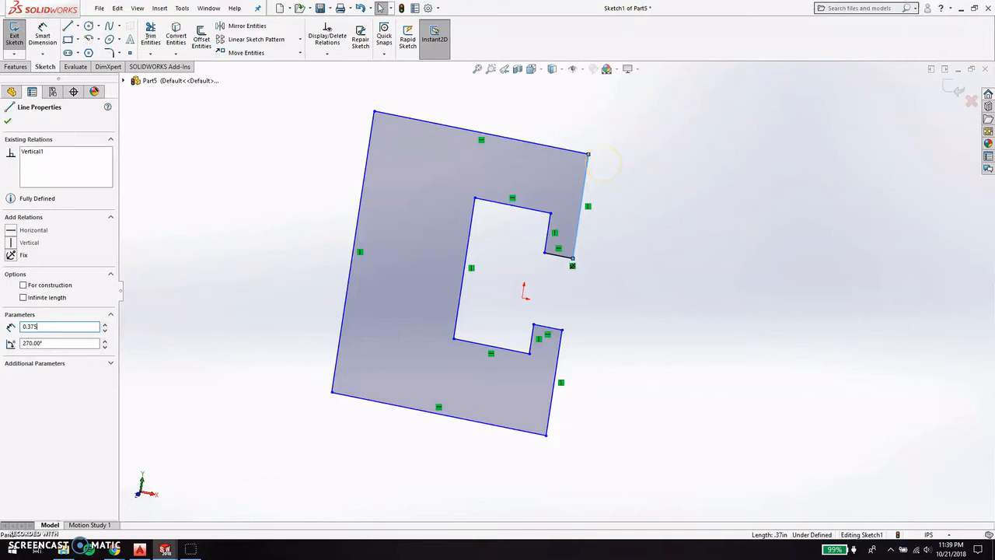
key(Return)
key(Escape)
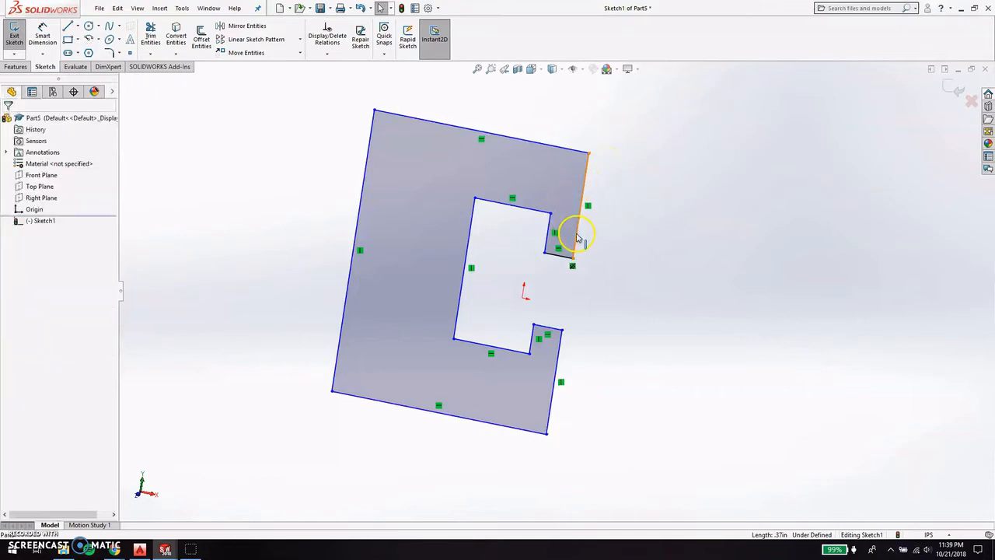
Check the upper arm's end edge and the notch's inner vertical edge, and fix the upper endpoint of that arm's outer end edge.
click(576, 234)
click(459, 278)
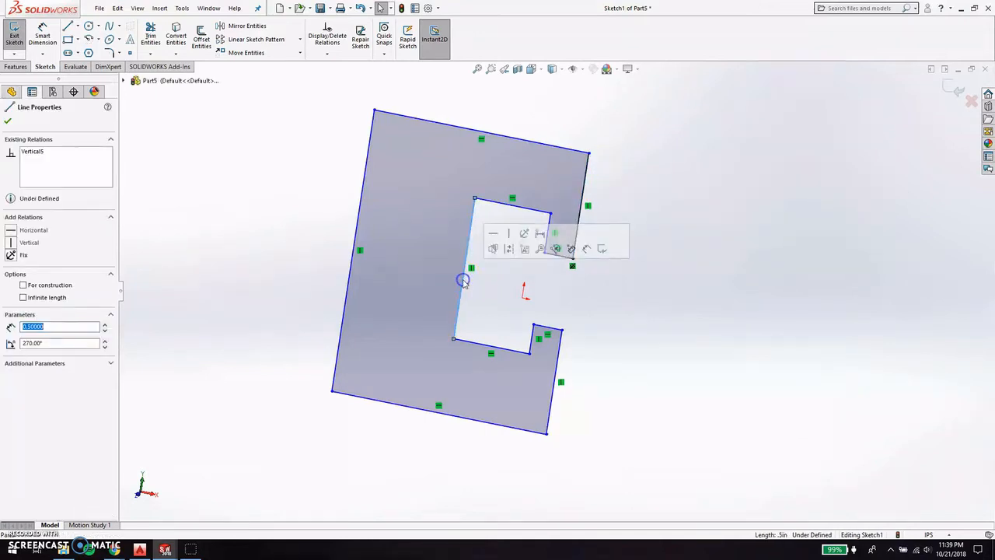
click(559, 285)
click(593, 187)
click(588, 154)
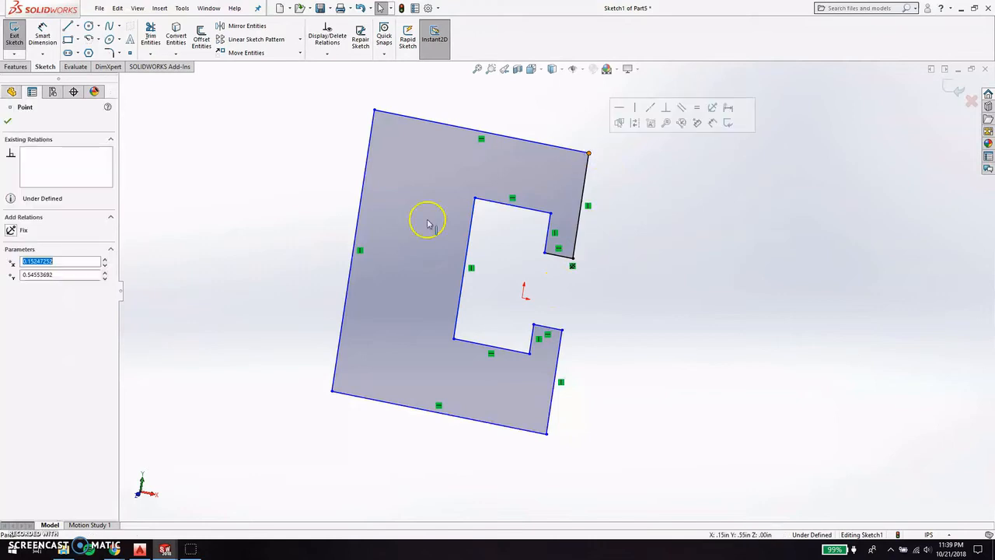
click(10, 231)
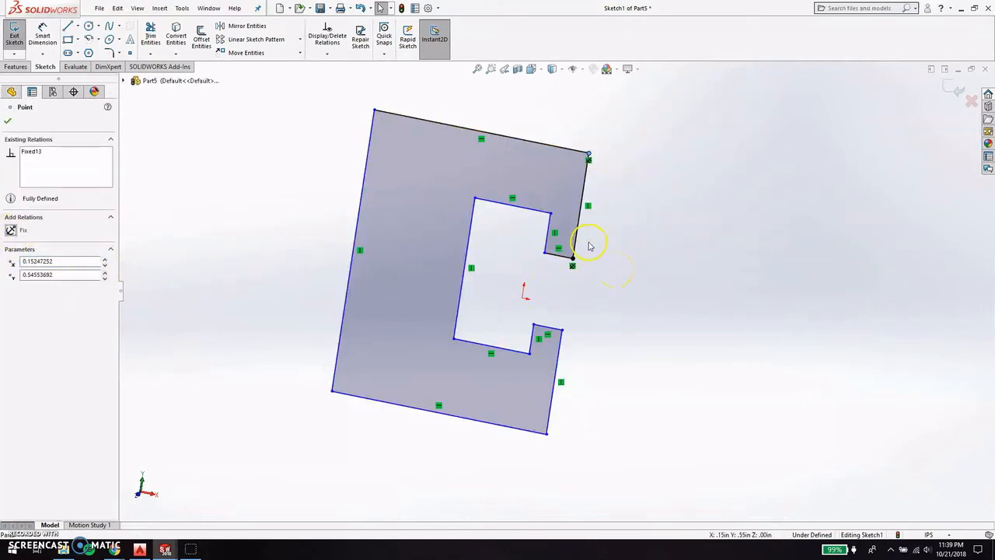
Check the lower arm's outer end edge and fix both endpoints of the notch's inner vertical edge.
click(467, 256)
click(515, 327)
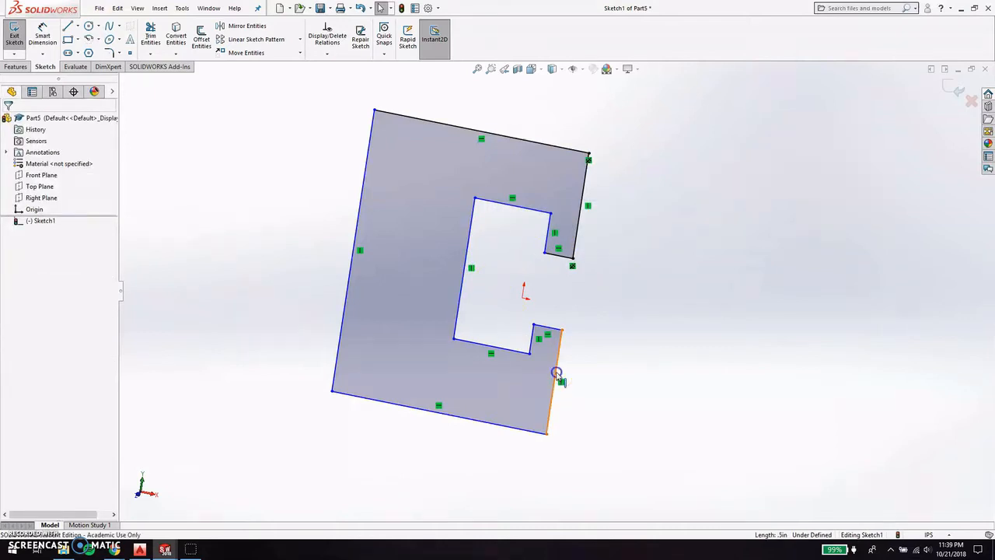
click(555, 373)
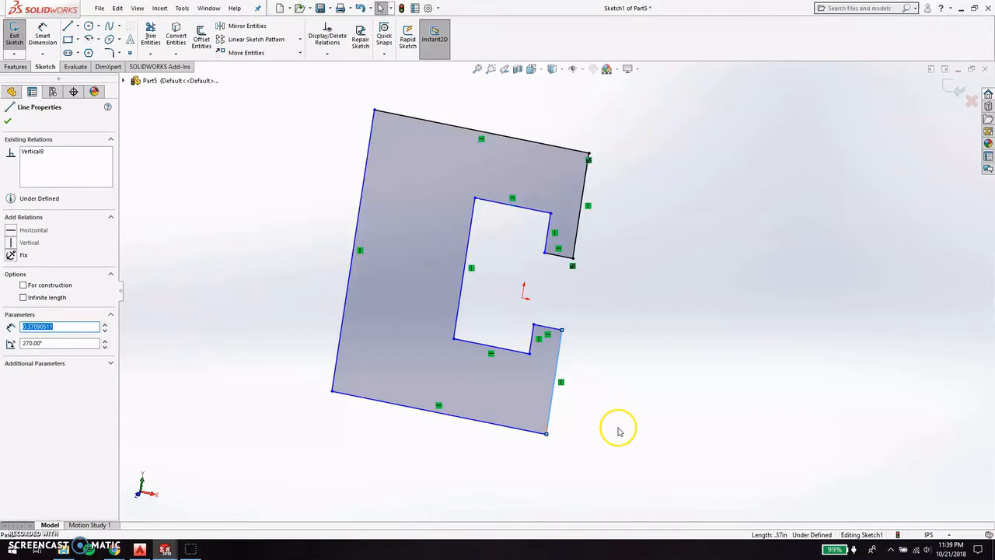
click(515, 256)
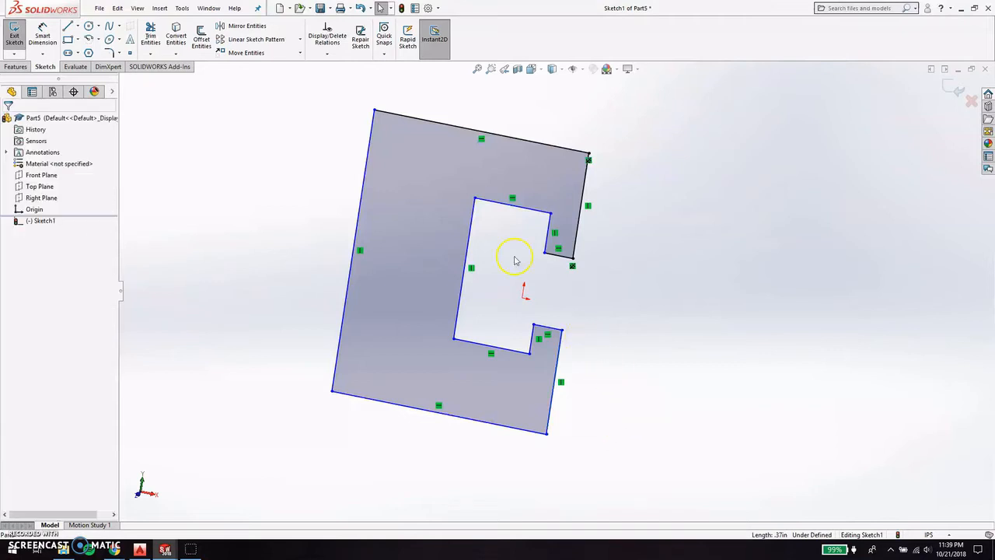
click(476, 198)
click(10, 230)
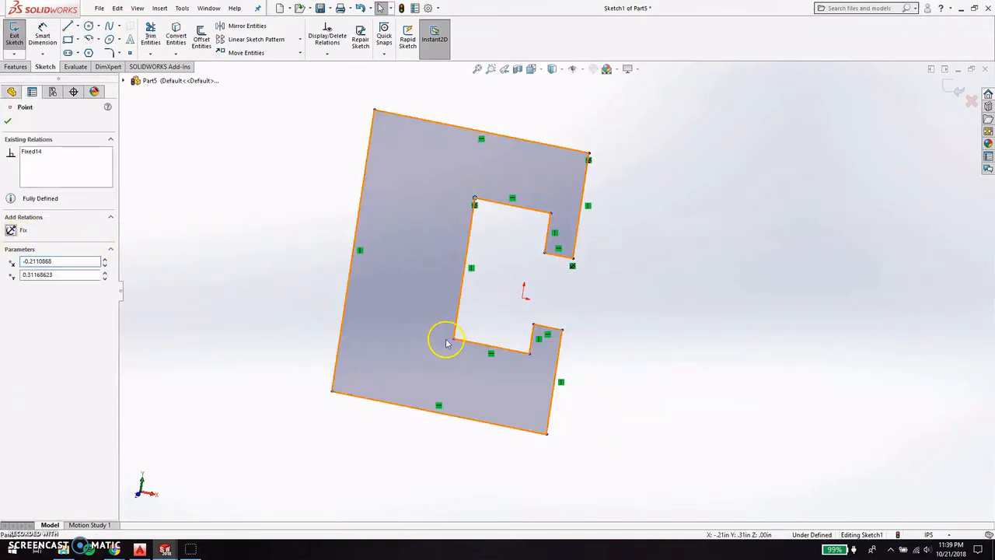
click(449, 340)
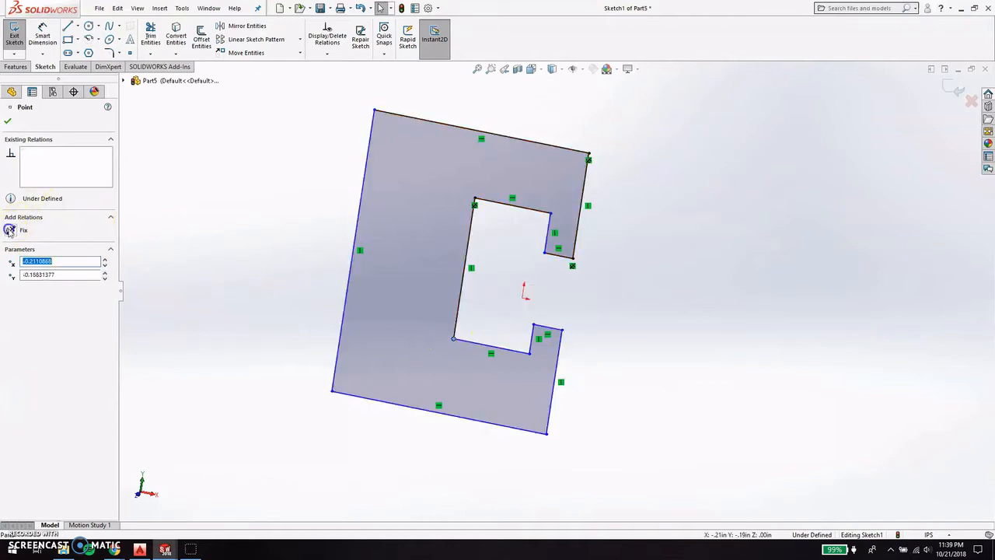
Set the length of the lower arm's outer vertical end edge to 0.375 in.
click(558, 362)
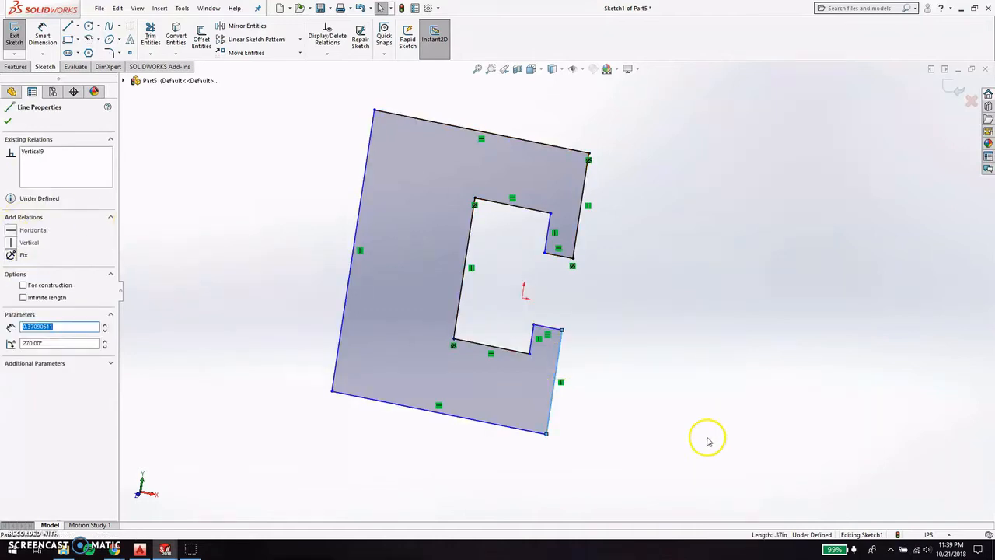
text(0)
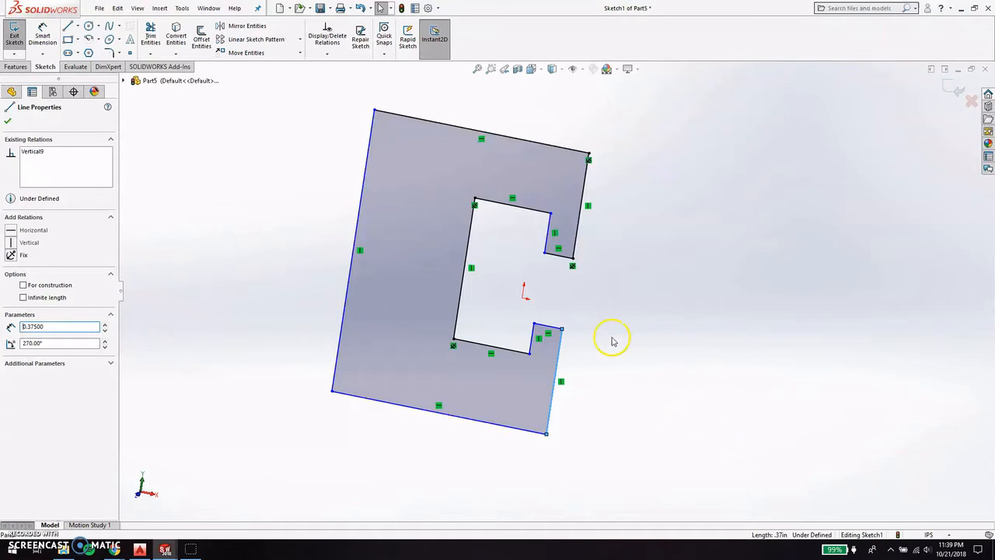
click(600, 305)
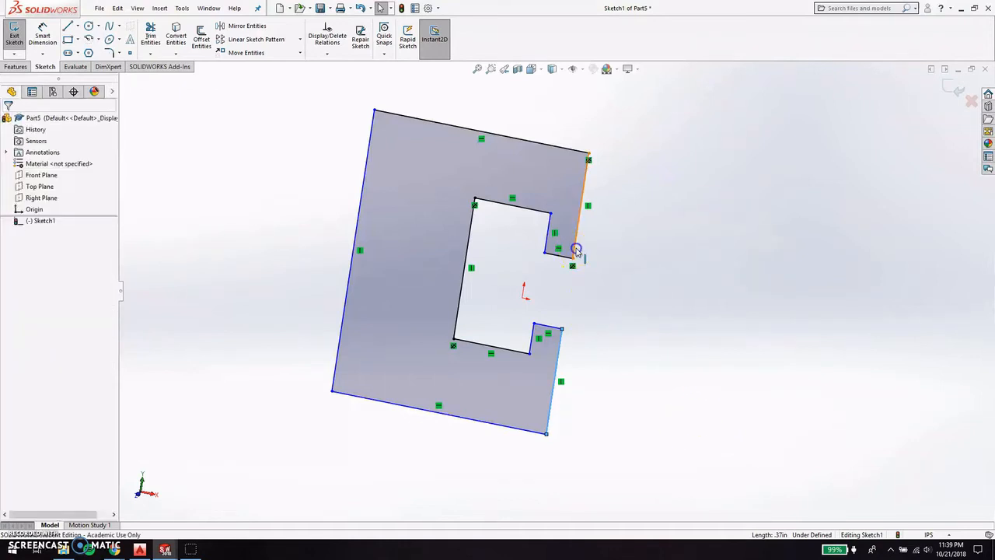
Check the lengths of both arms' outer end edges, the notch's inner vertical edge and the profile's long back edge.
click(577, 251)
click(482, 284)
click(460, 295)
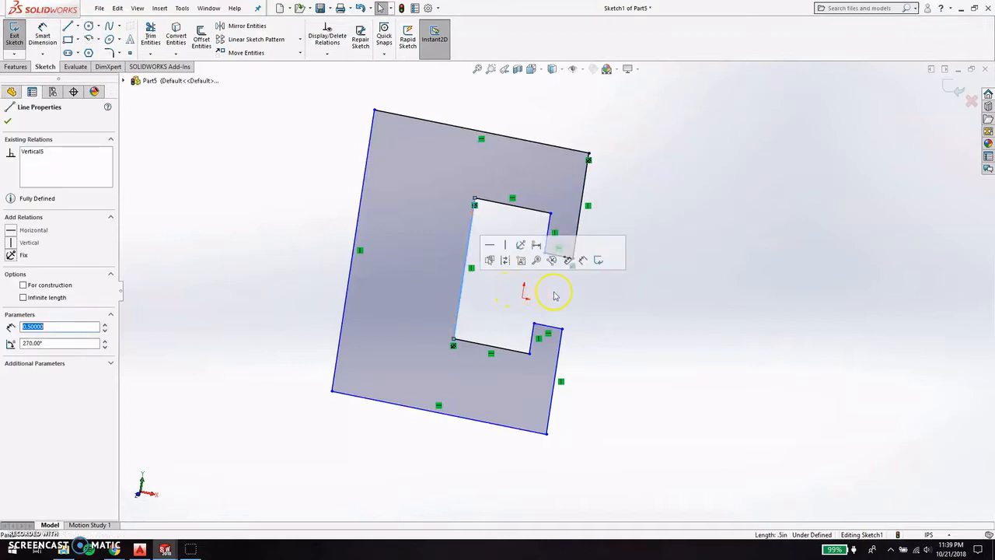
click(557, 356)
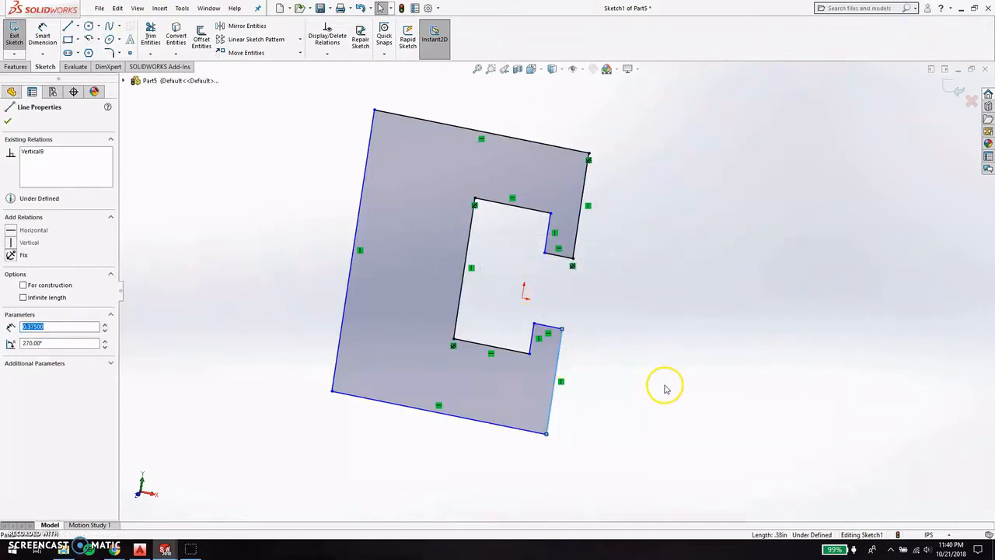
click(661, 384)
click(344, 310)
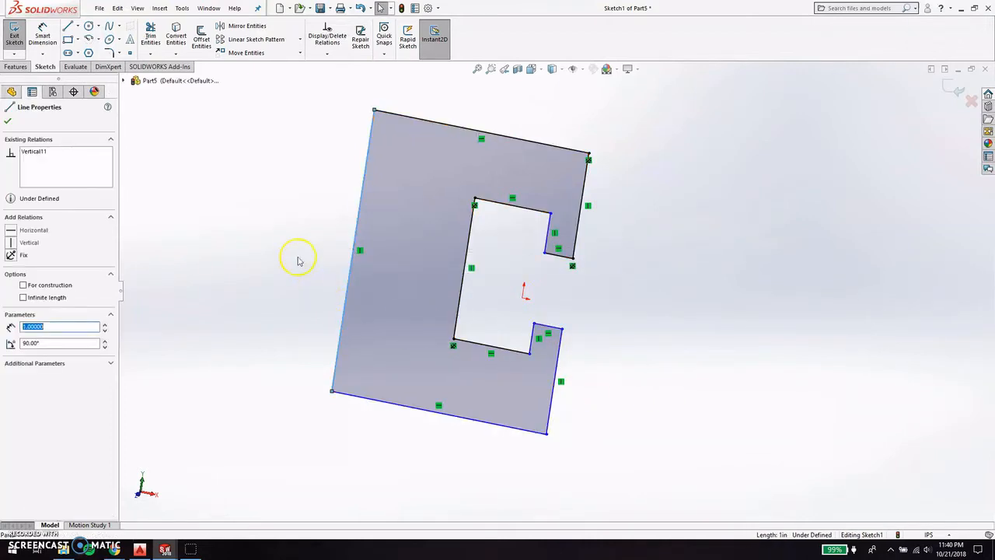
click(283, 235)
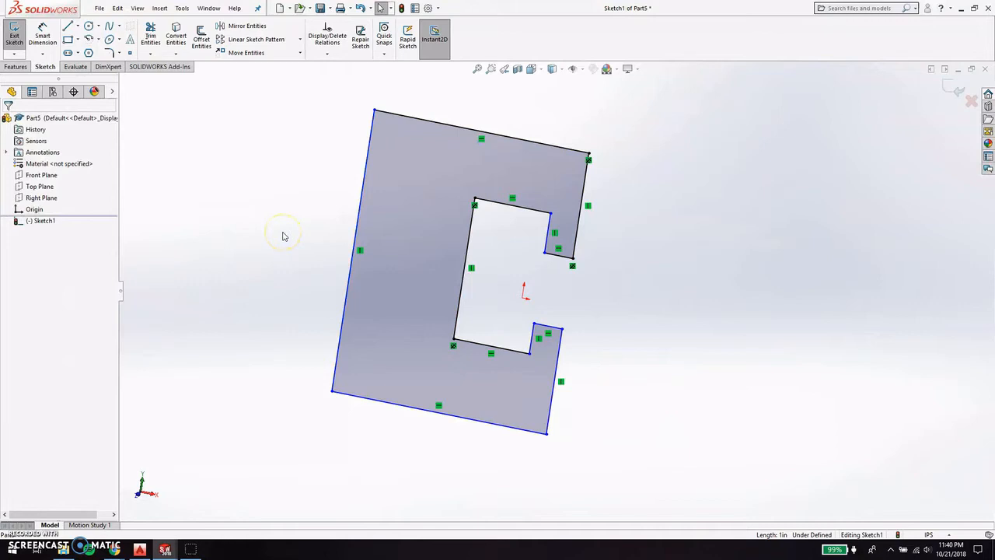
Fix the upper and lower endpoints of the profile's long vertical back edge.
click(374, 110)
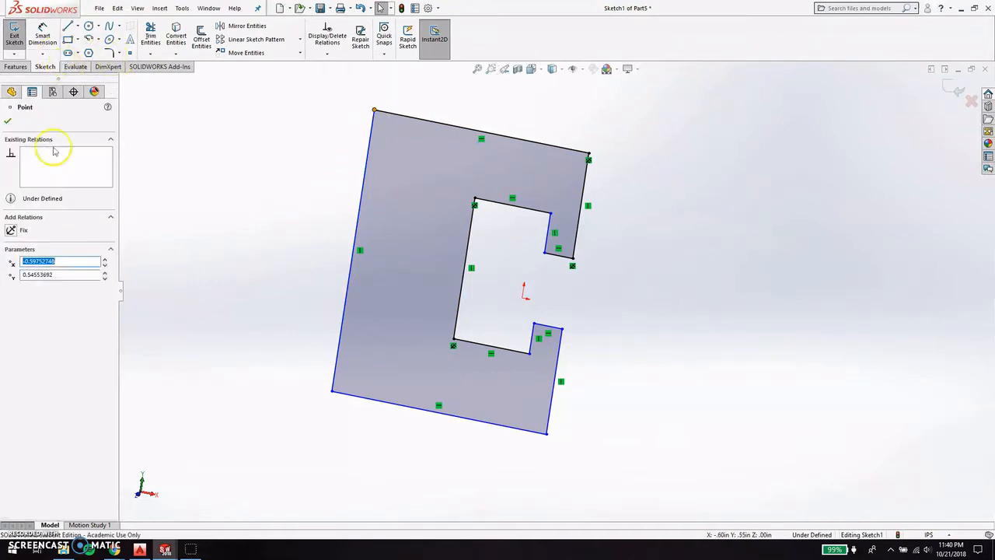
click(11, 230)
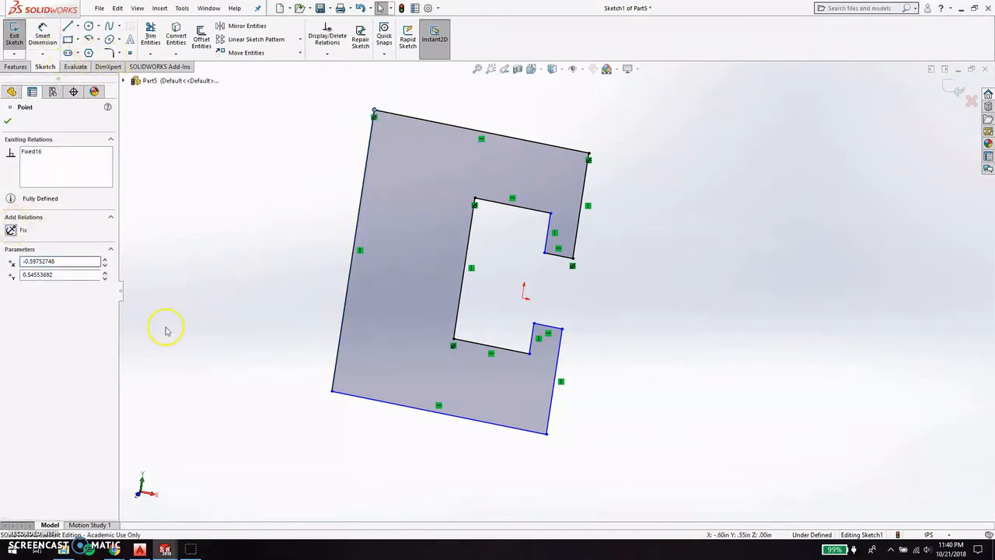
click(332, 391)
click(11, 230)
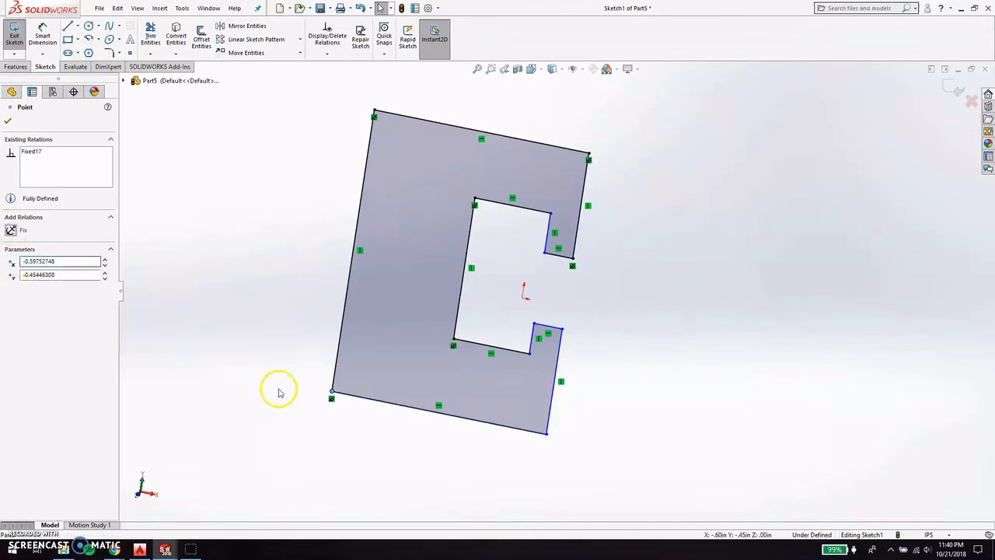
Fix the lower and upper endpoints of the lower arm's outer vertical end edge.
click(547, 433)
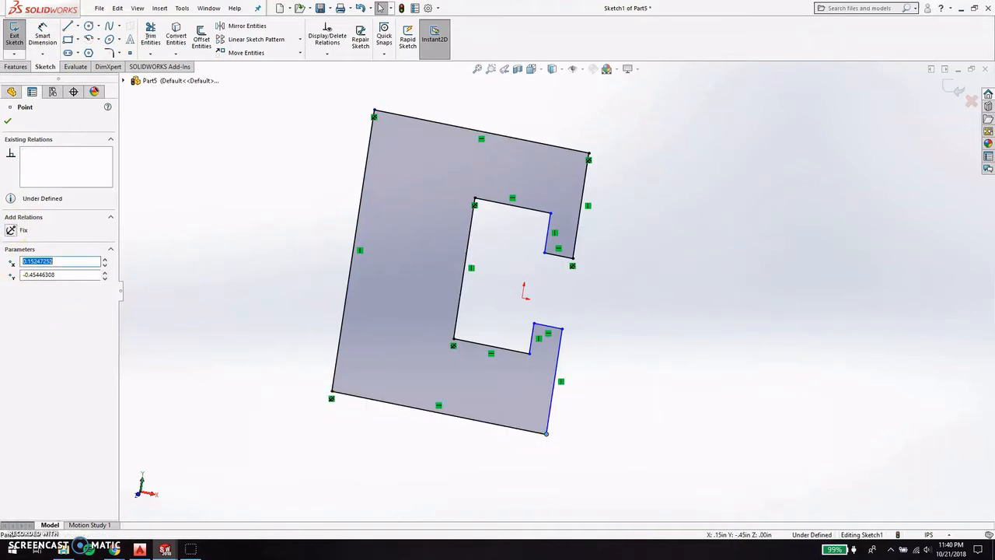
click(11, 230)
click(562, 330)
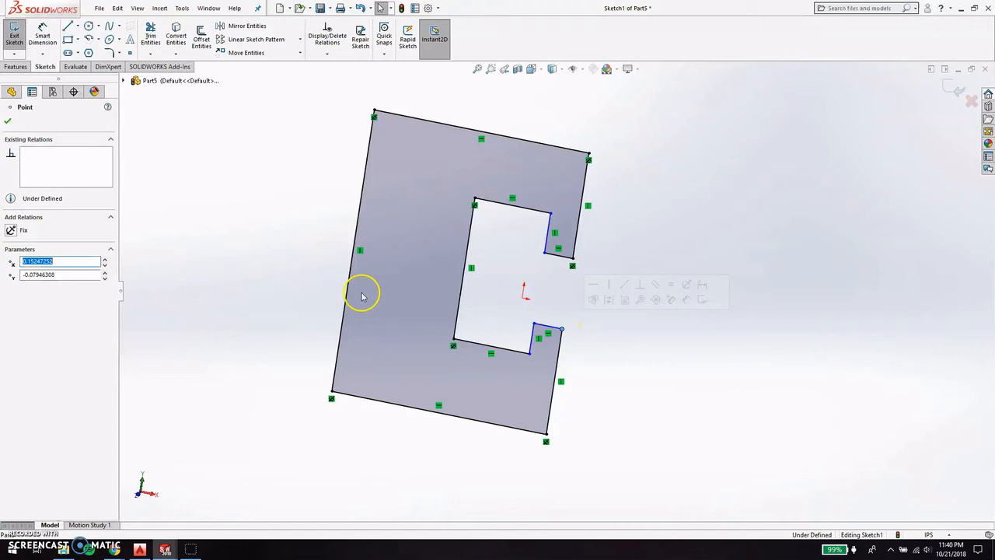
click(11, 230)
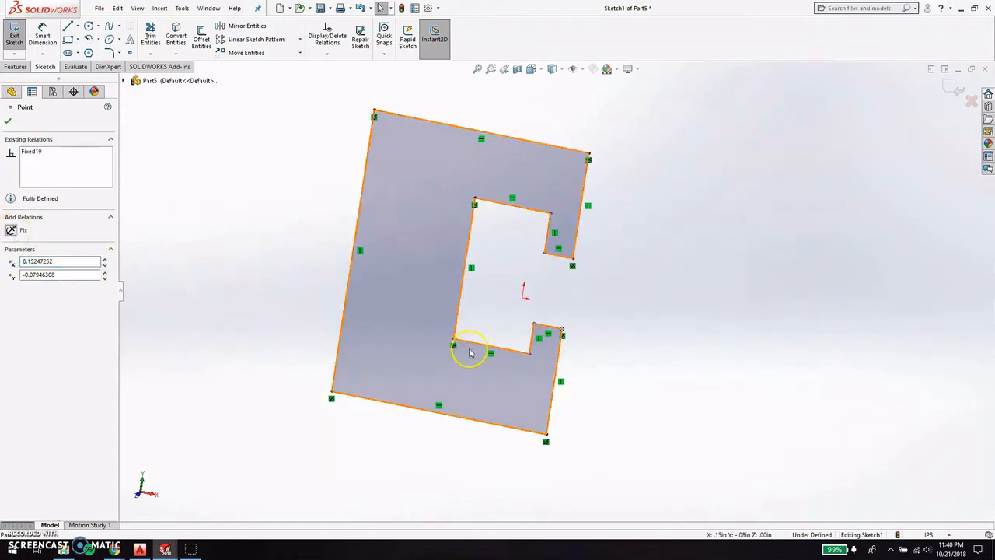
Set the length of the horizontal edges facing the opening on the lower and upper arms to 0.25 in.
click(553, 327)
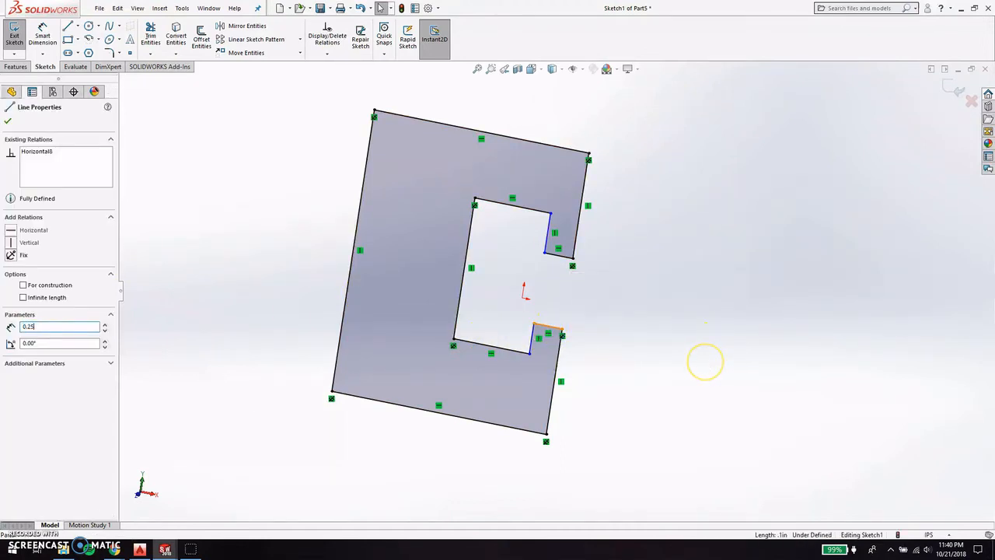
key(Return)
click(558, 253)
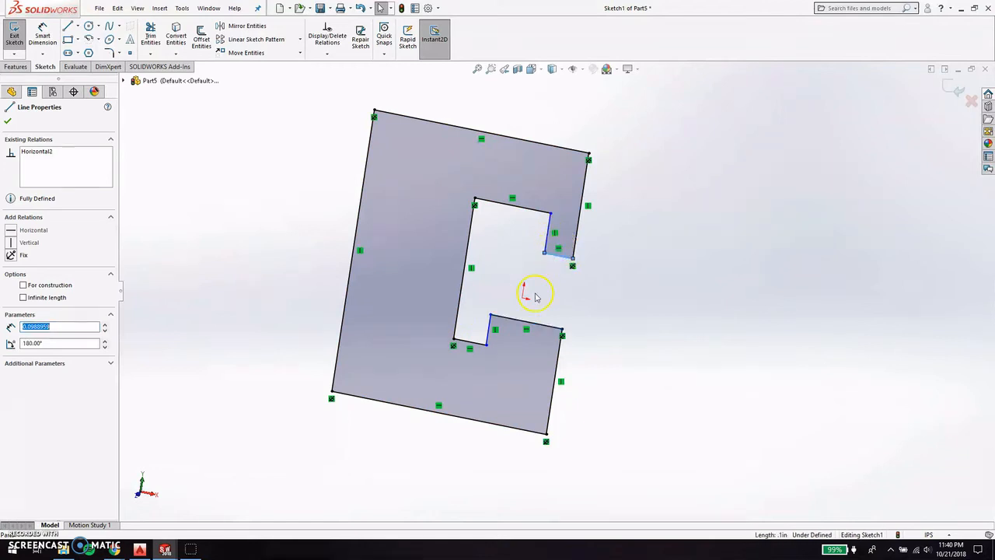
key(Return)
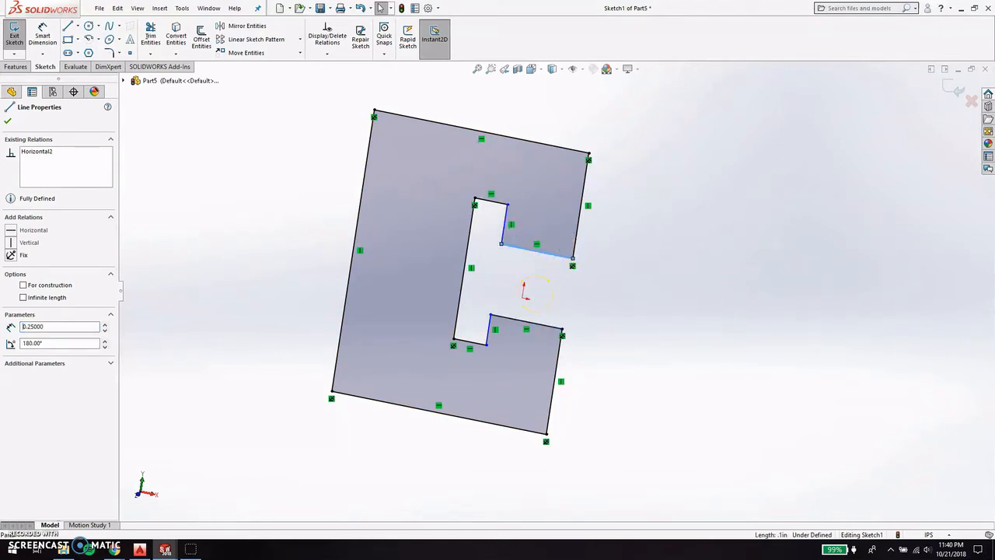
Fix the inner endpoints of the upper and lower arms' horizontal edges facing the opening.
click(489, 248)
click(501, 245)
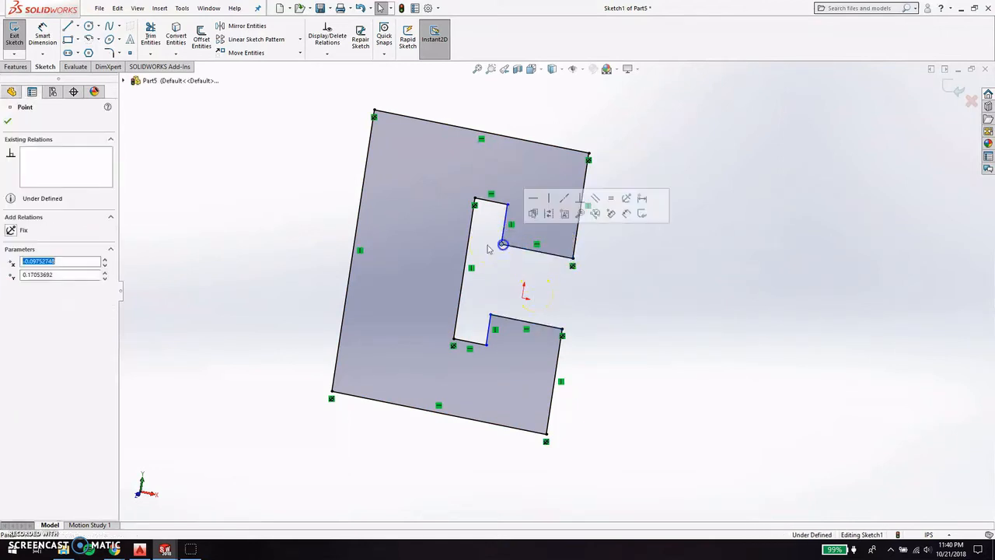
click(11, 230)
click(491, 315)
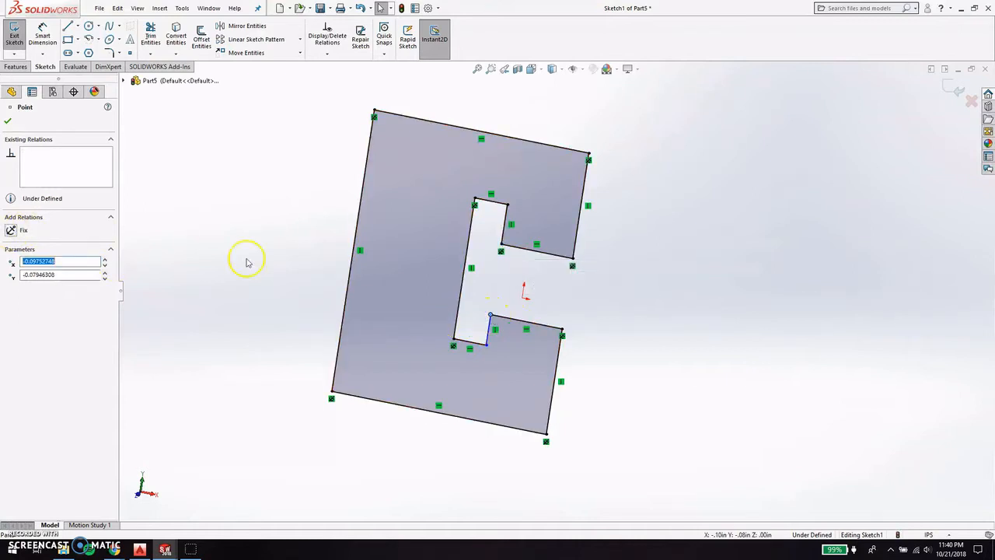
click(11, 230)
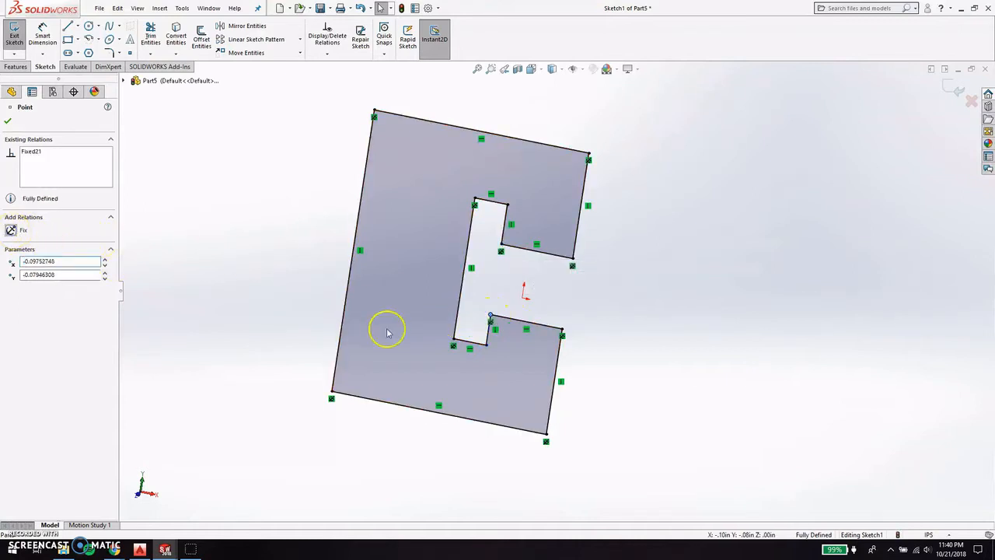
Delete the Fixed relations at the lower and upper corners of the notch's inner vertical edge.
click(470, 345)
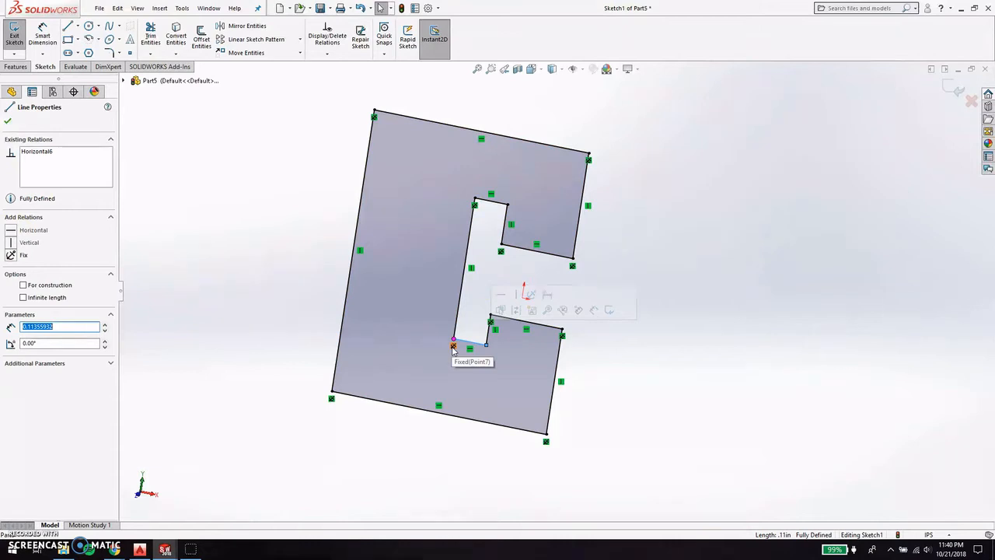
key(Escape)
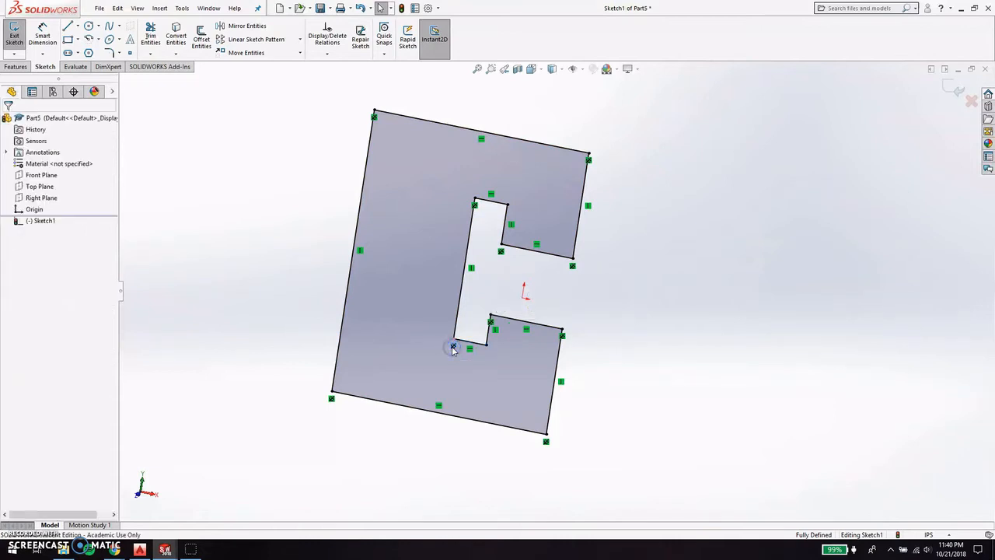
right_click(453, 349)
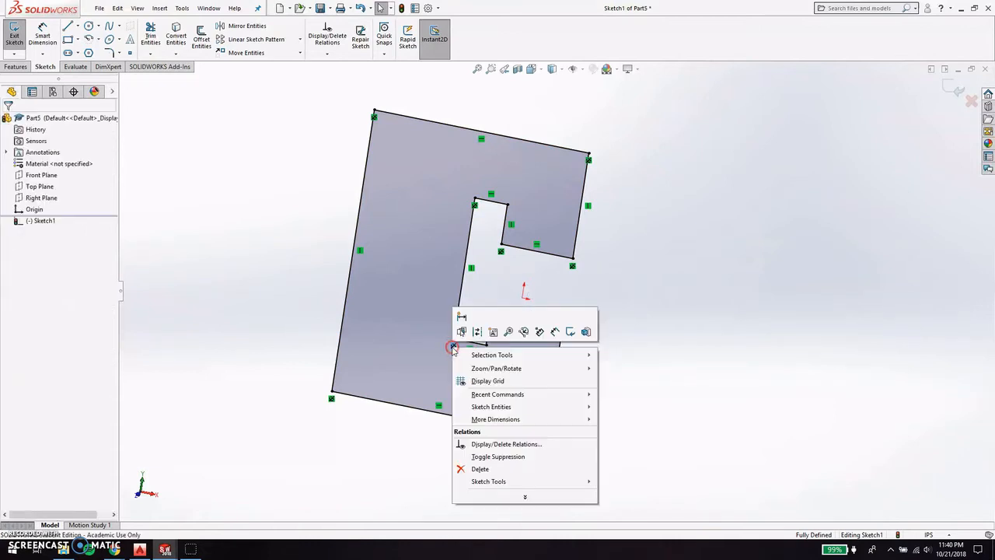
click(497, 469)
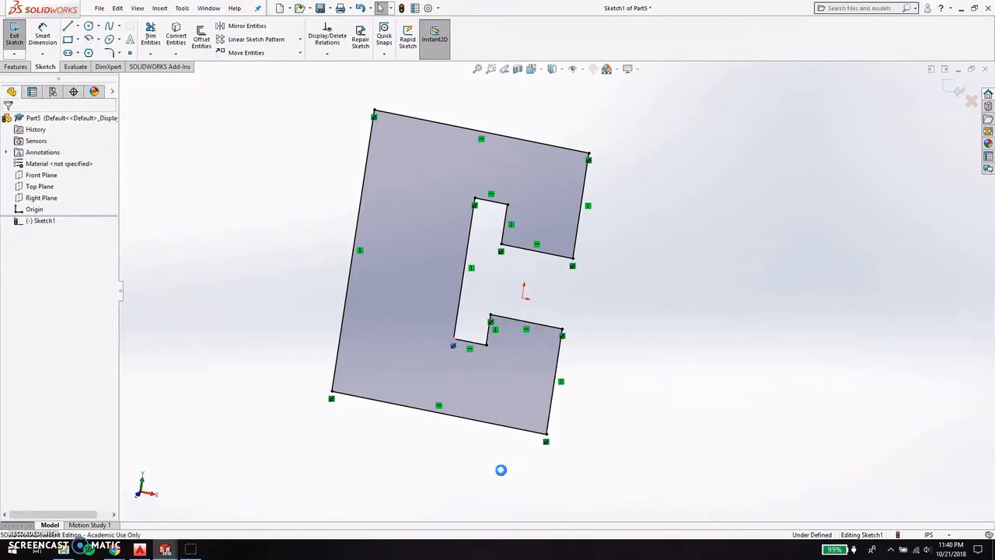
click(471, 342)
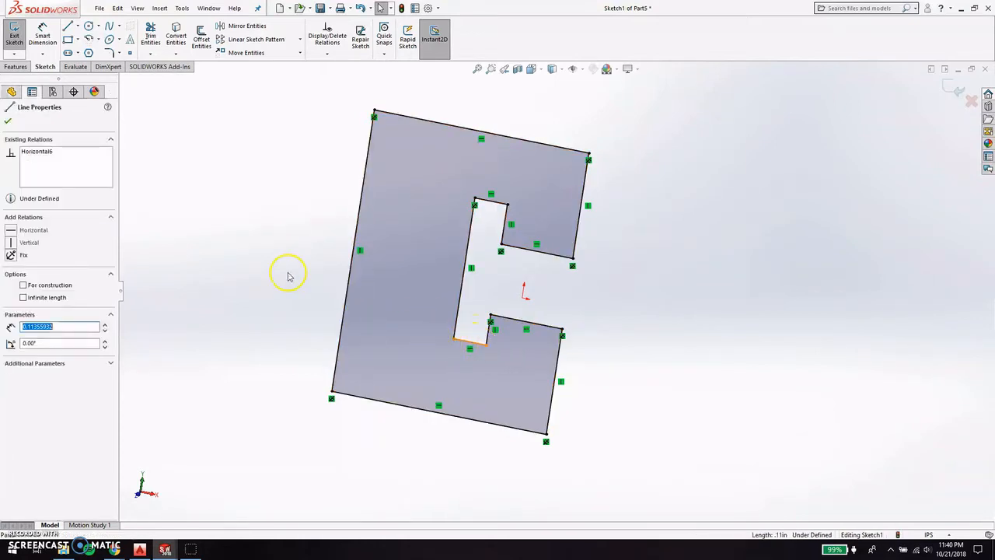
key(Return)
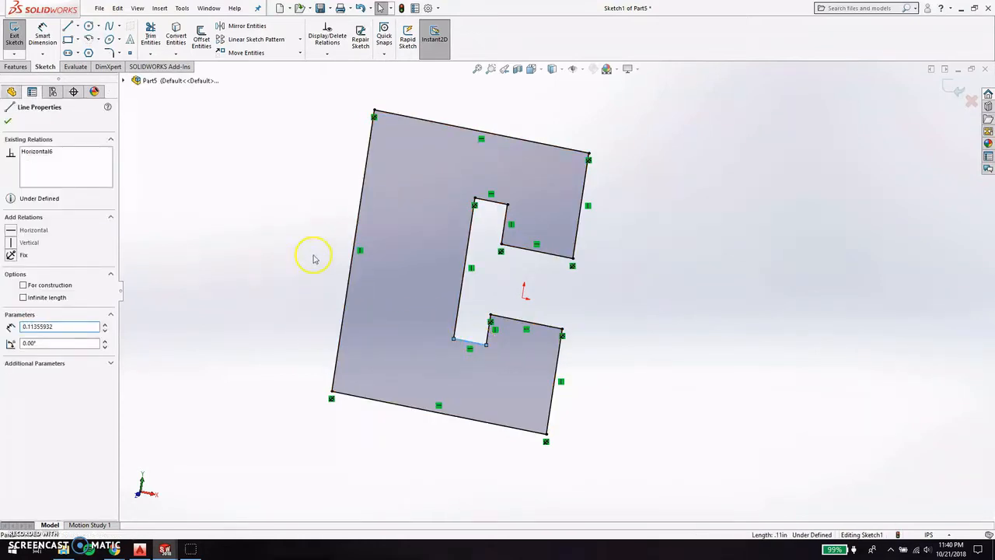
key(Escape)
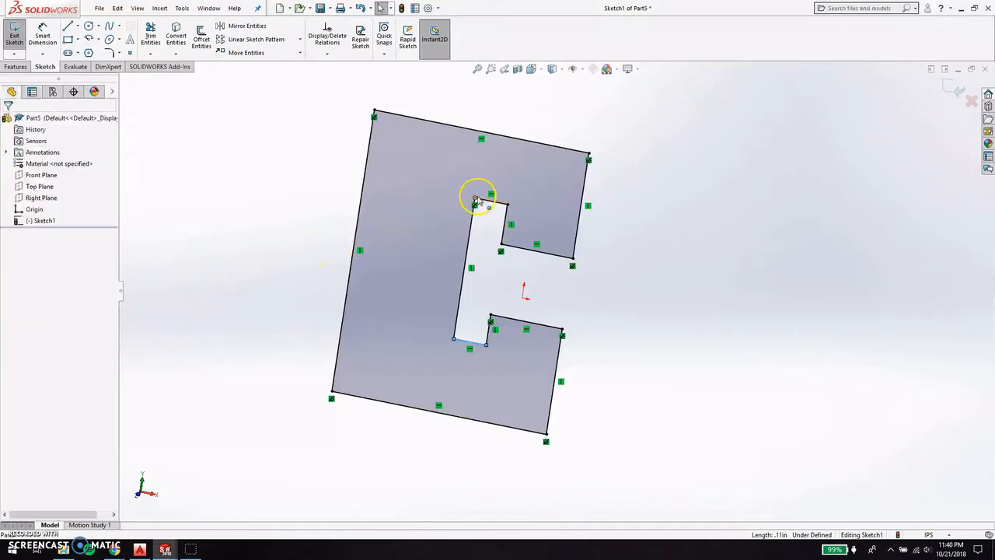
right_click(475, 207)
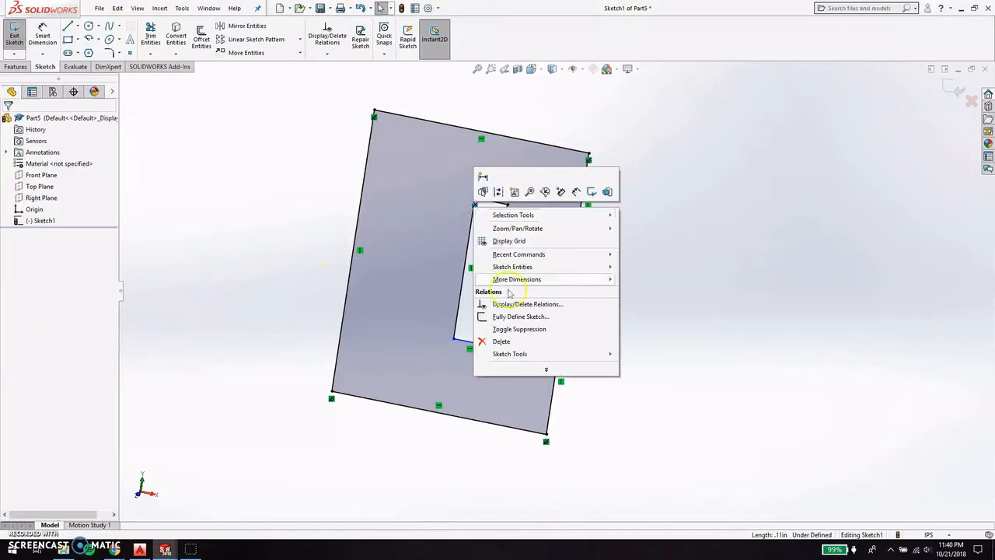
click(502, 342)
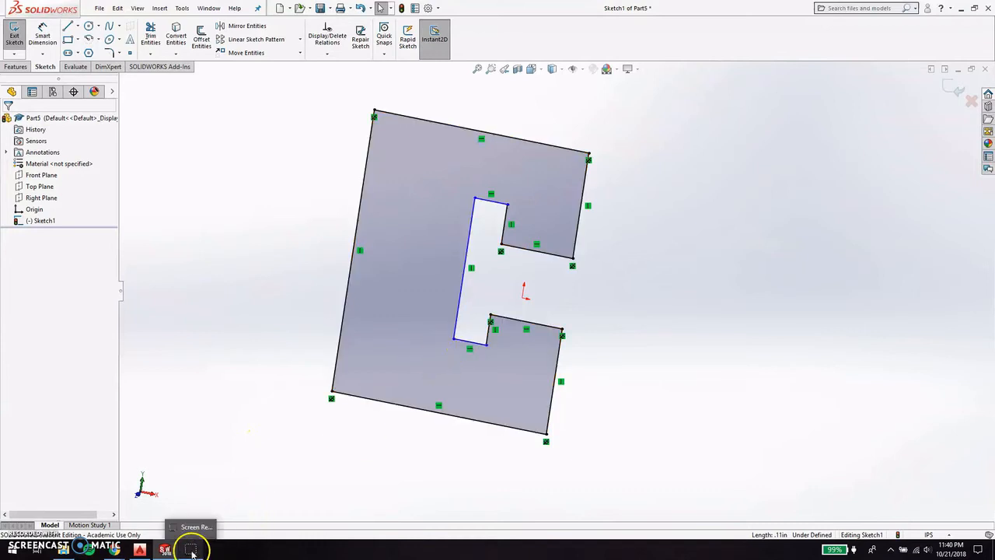
Set the notch's lower horizontal edge to 0.25 in and the lower arm's short inner vertical edge to 0.125 in.
click(15, 521)
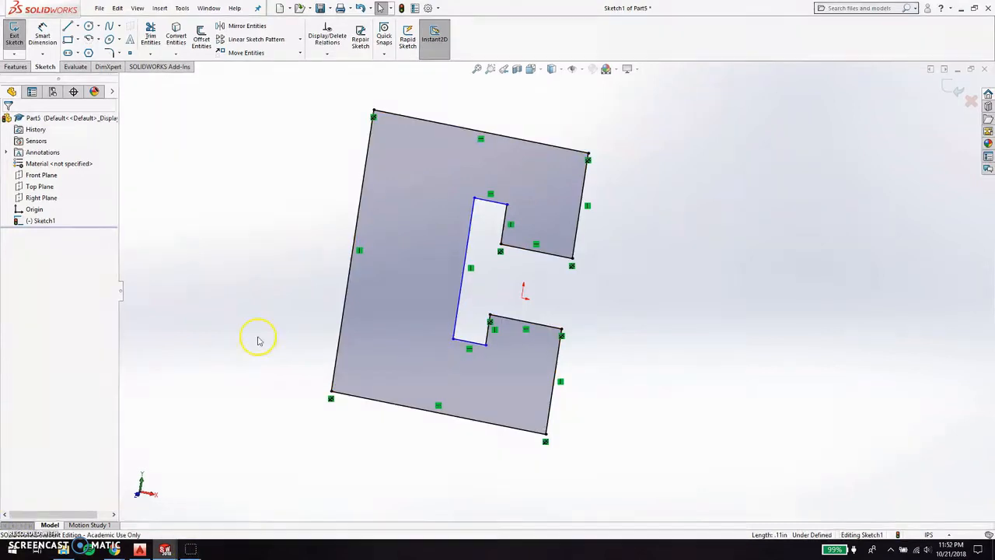
click(463, 271)
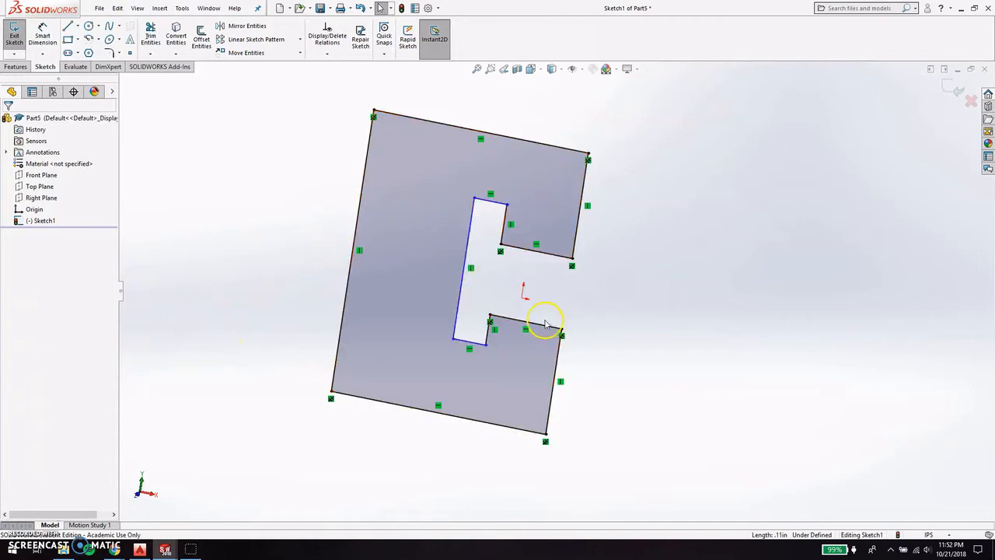
click(475, 340)
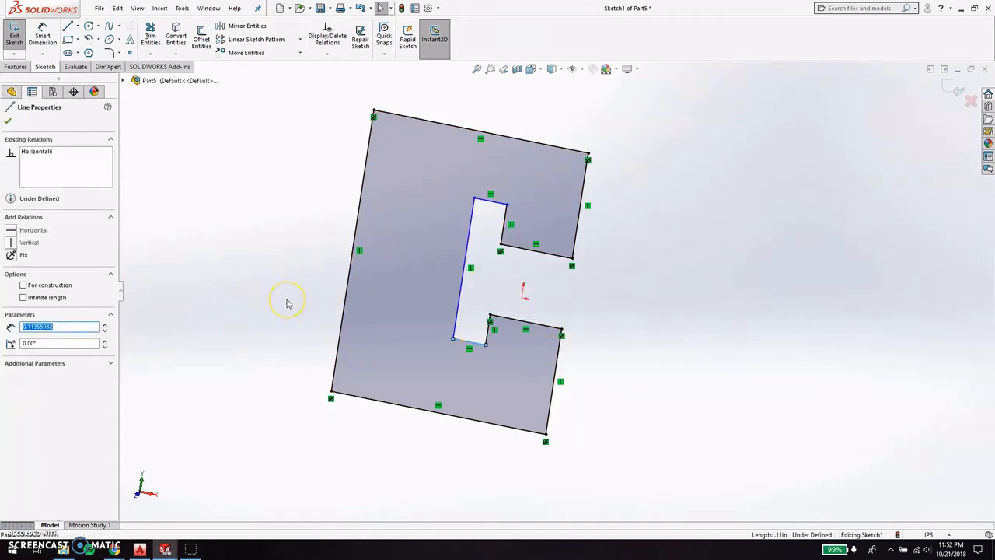
key(Return)
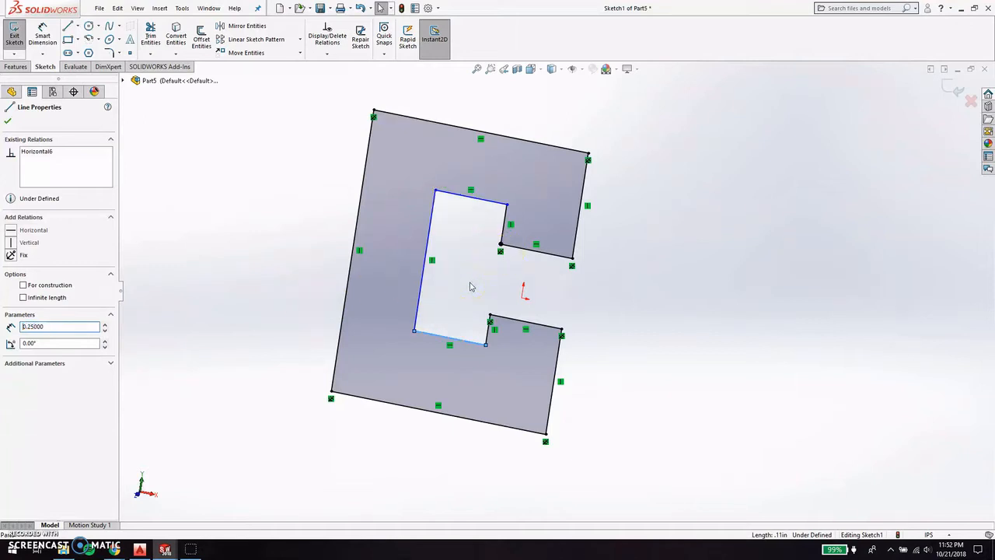
click(485, 339)
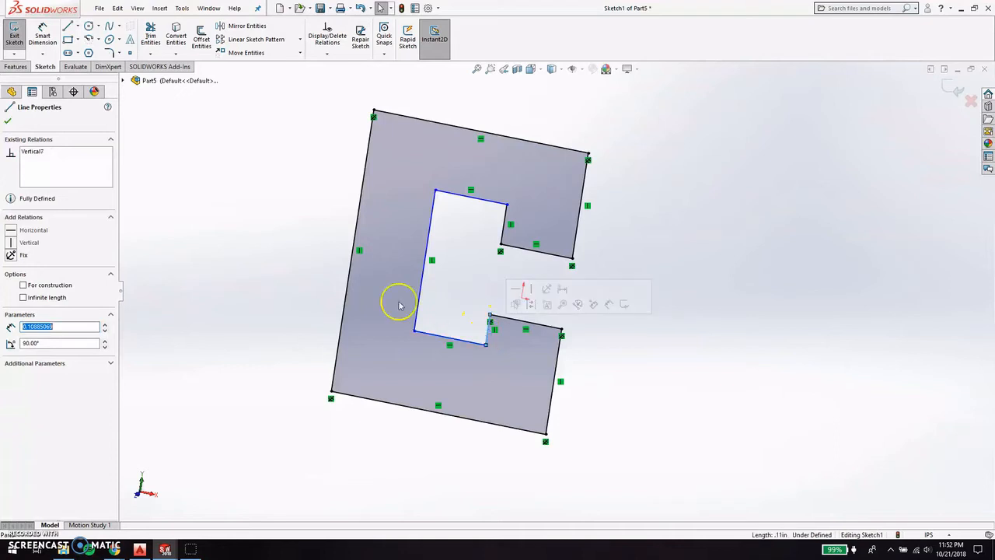
text(0.125)
key(Return)
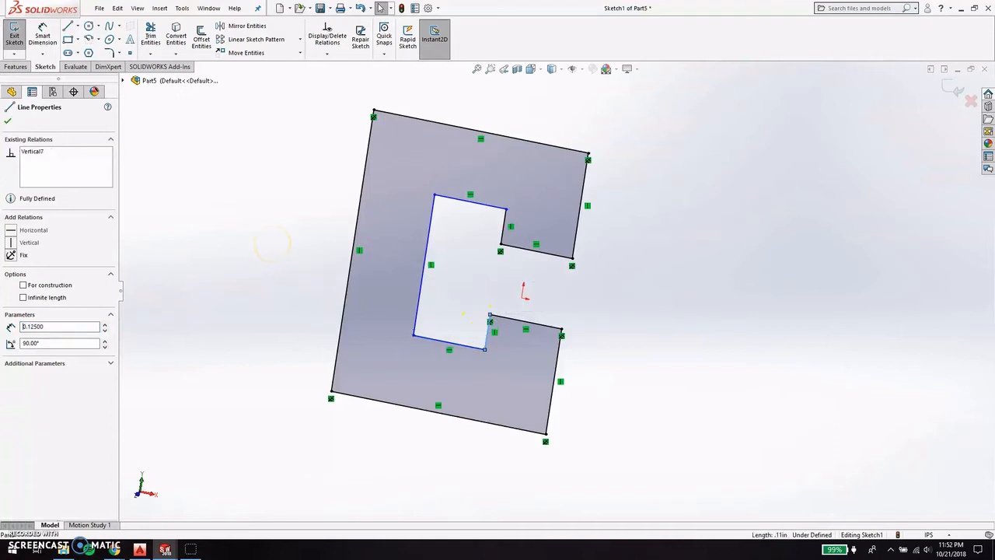
Check the lengths of the notch's upper and inner edges, the profile's top and back edges, and the upper arm's outer end edge.
click(503, 234)
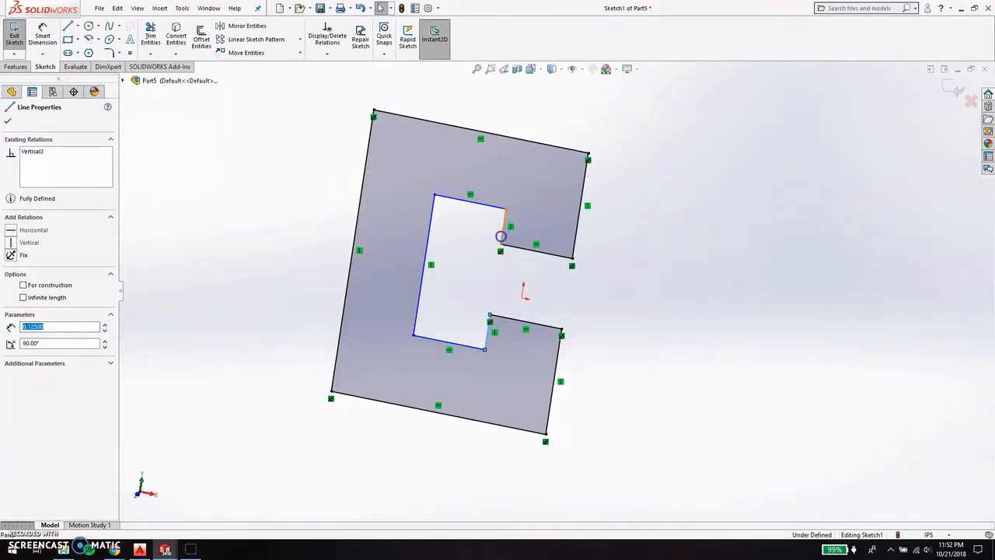
click(472, 202)
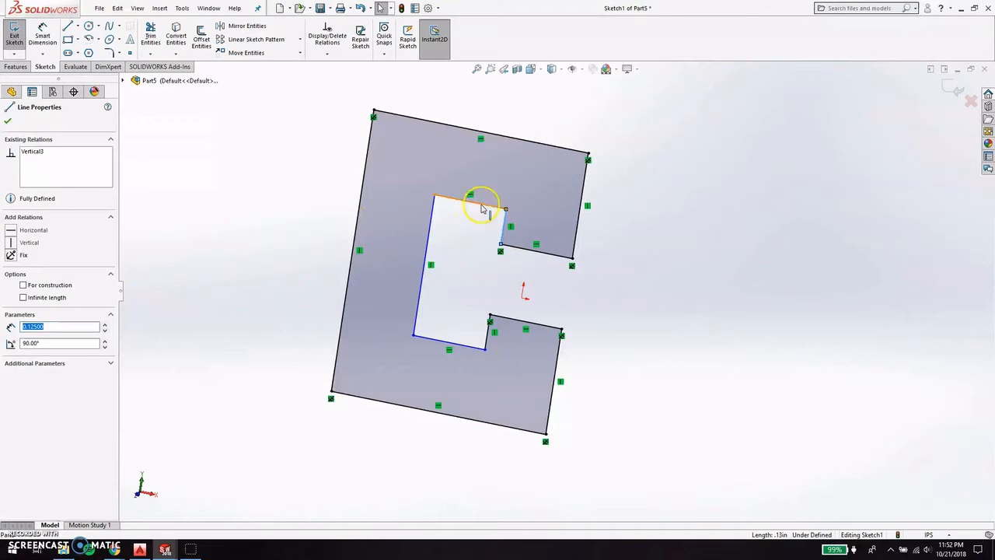
click(427, 231)
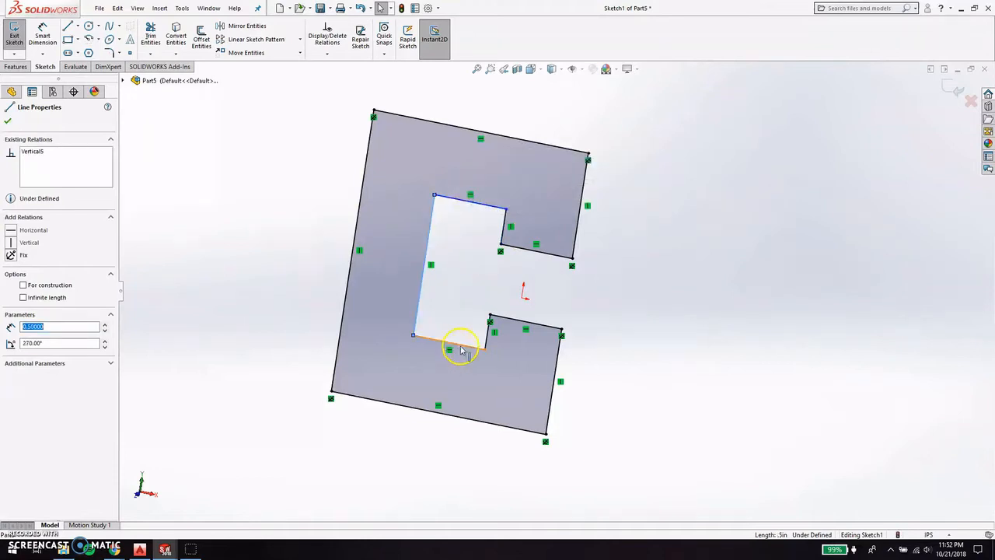
click(633, 332)
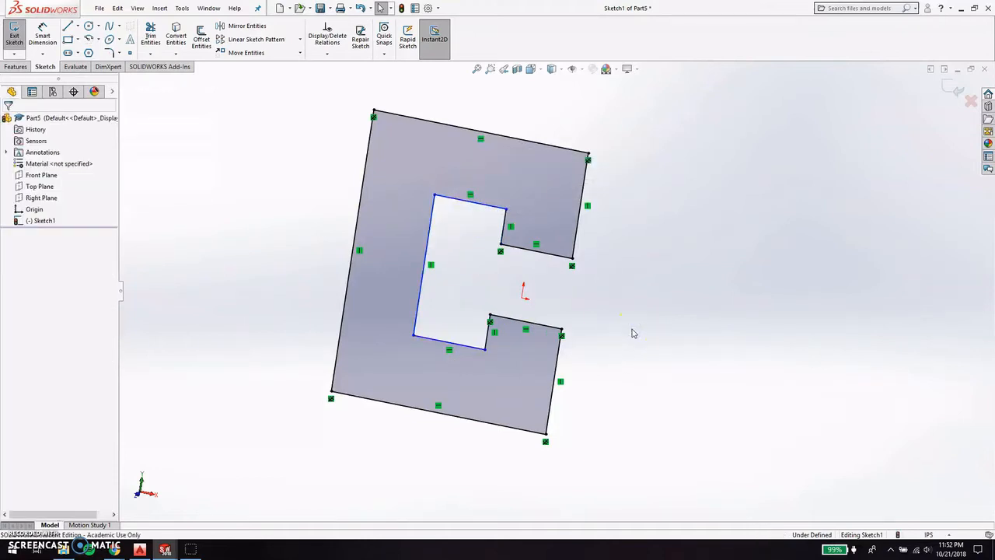
click(524, 142)
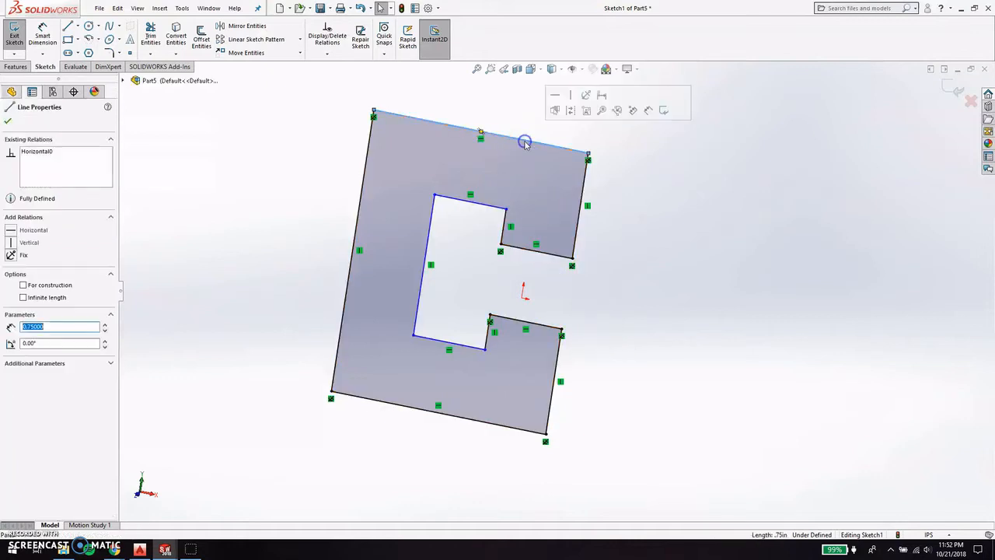
click(359, 213)
click(575, 241)
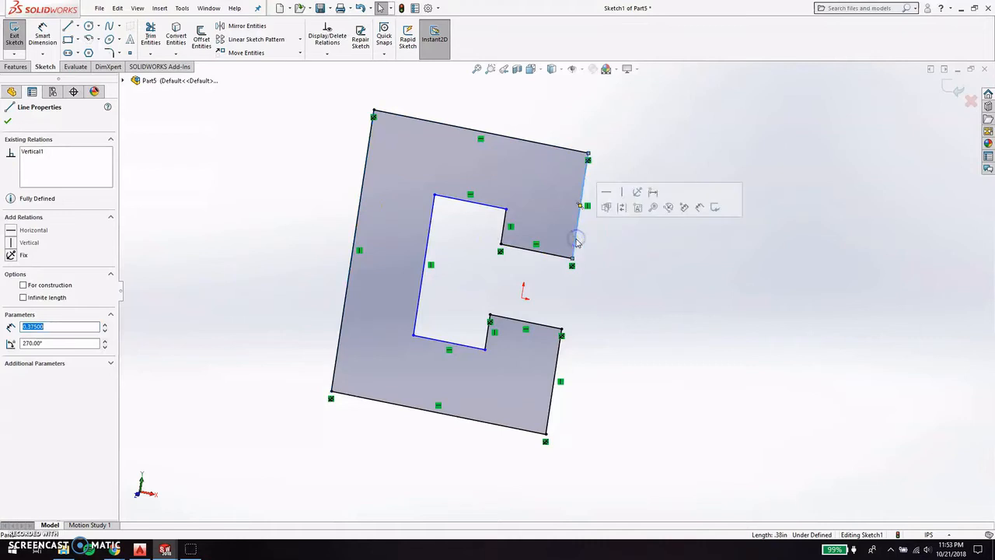
click(656, 319)
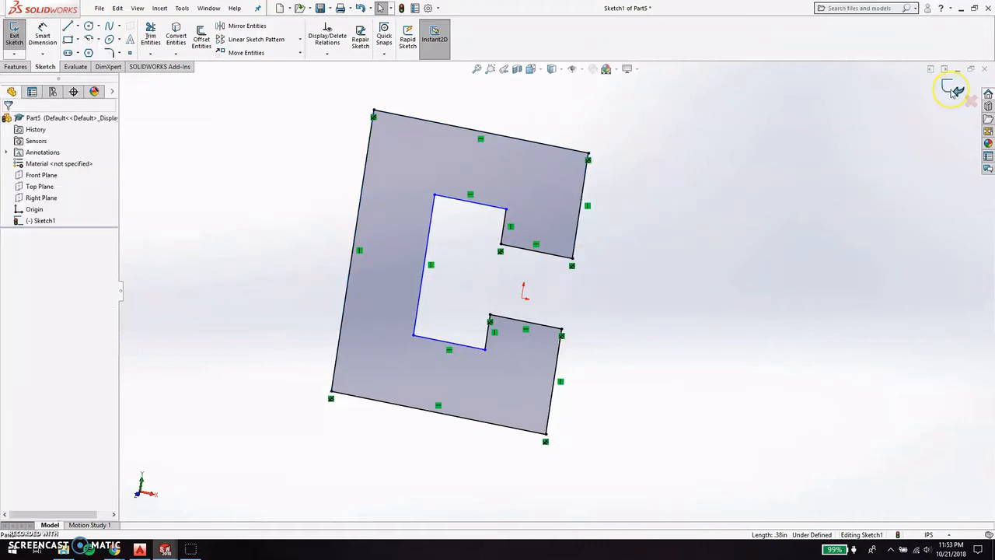
click(953, 92)
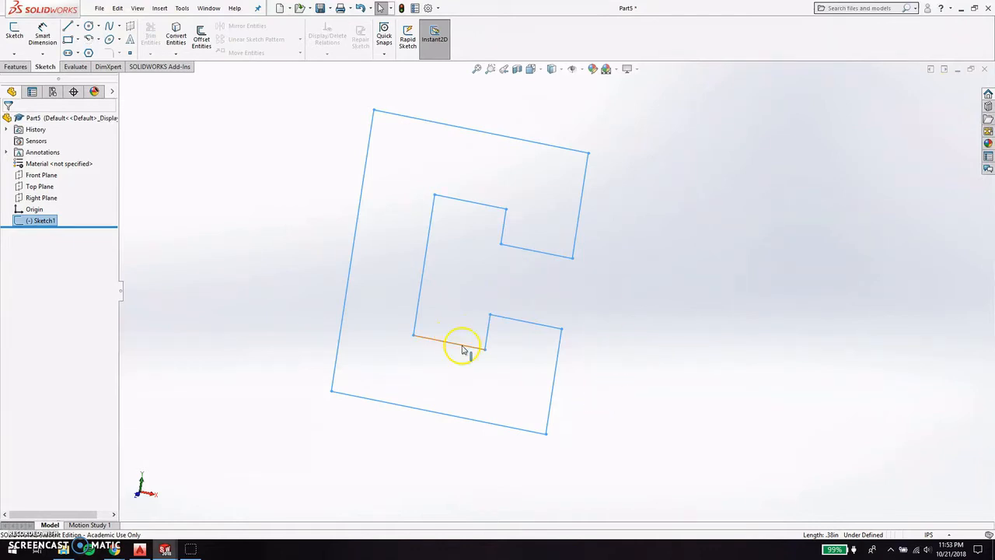
click(29, 221)
right_click(35, 222)
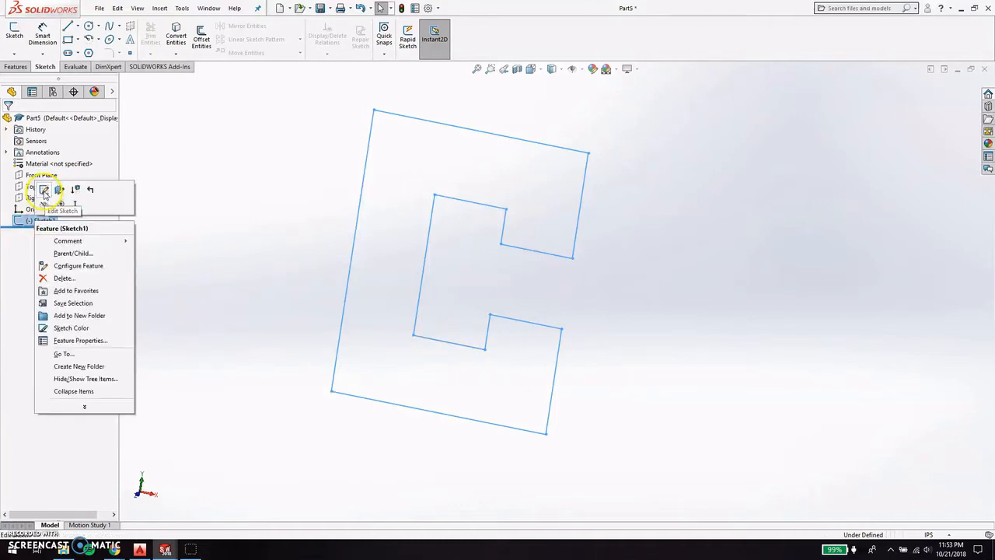
click(45, 190)
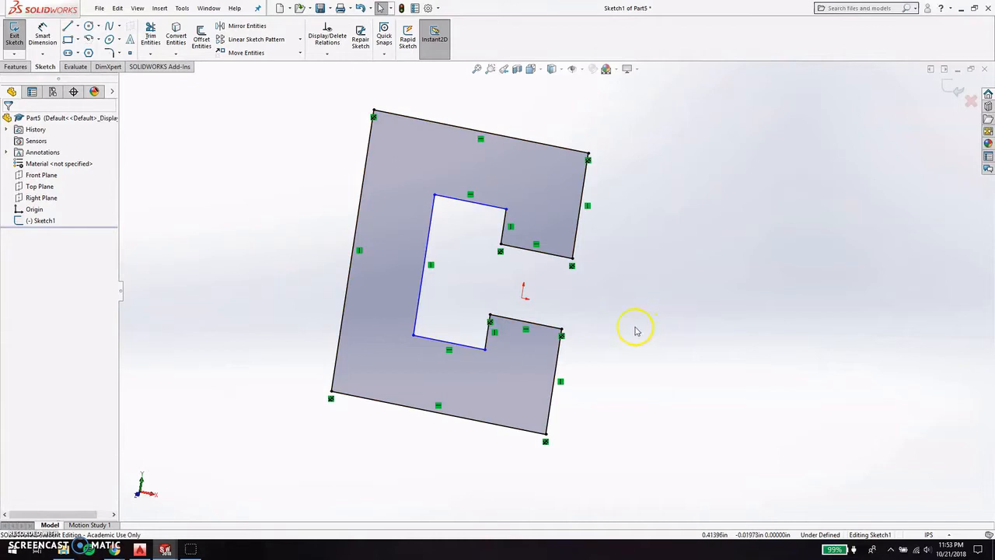
Close the sketch and extrude the C-shaped profile to a blind depth of 1 in.
click(954, 90)
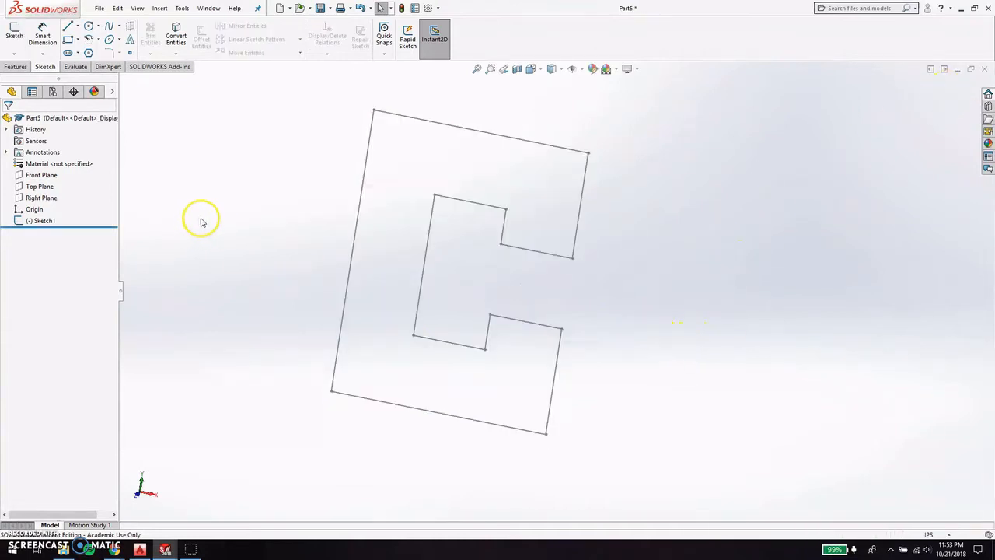
click(522, 141)
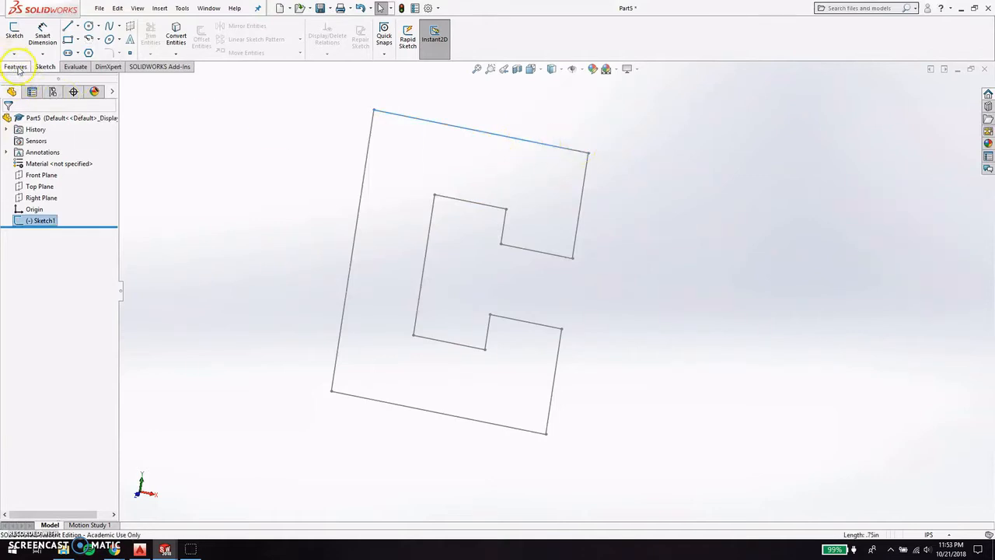
click(15, 67)
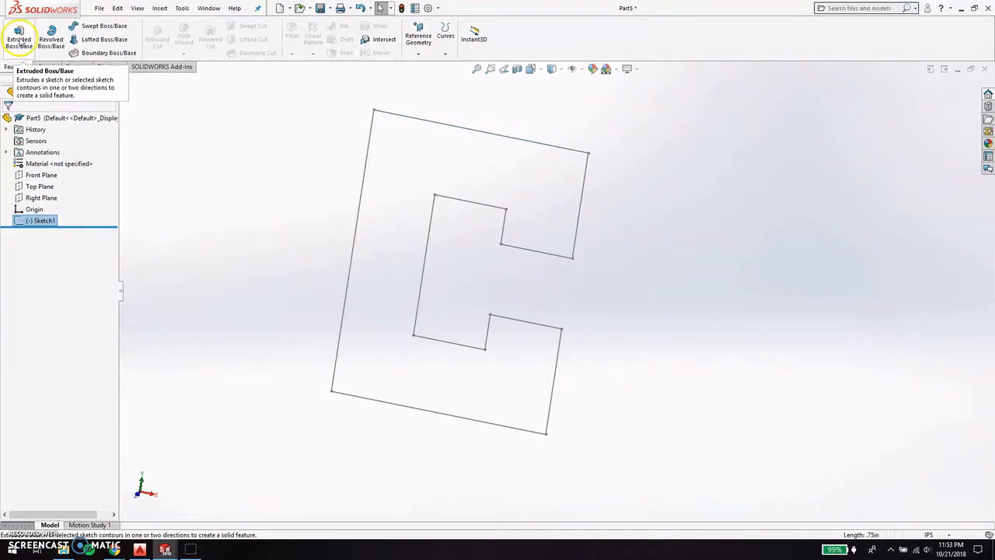
click(18, 37)
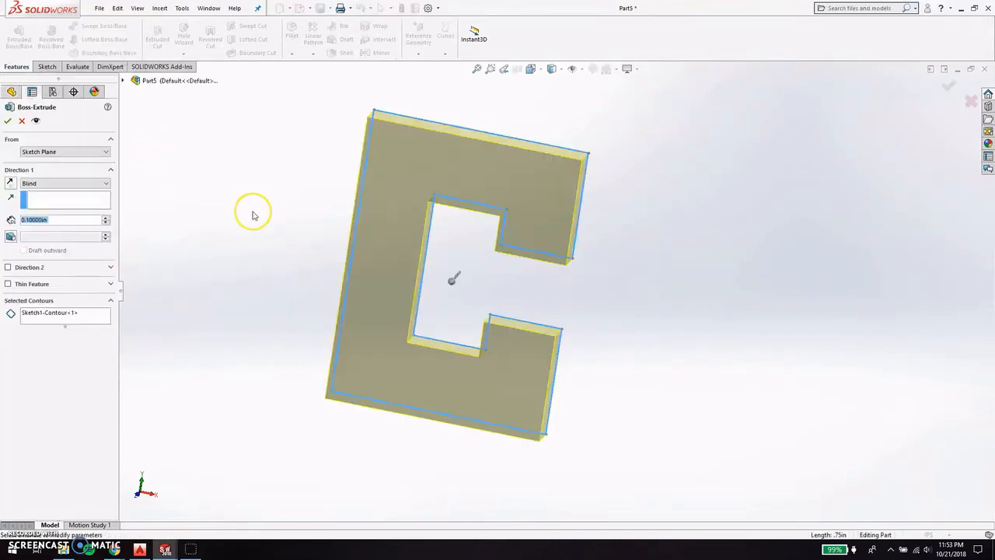
text(1)
key(Return)
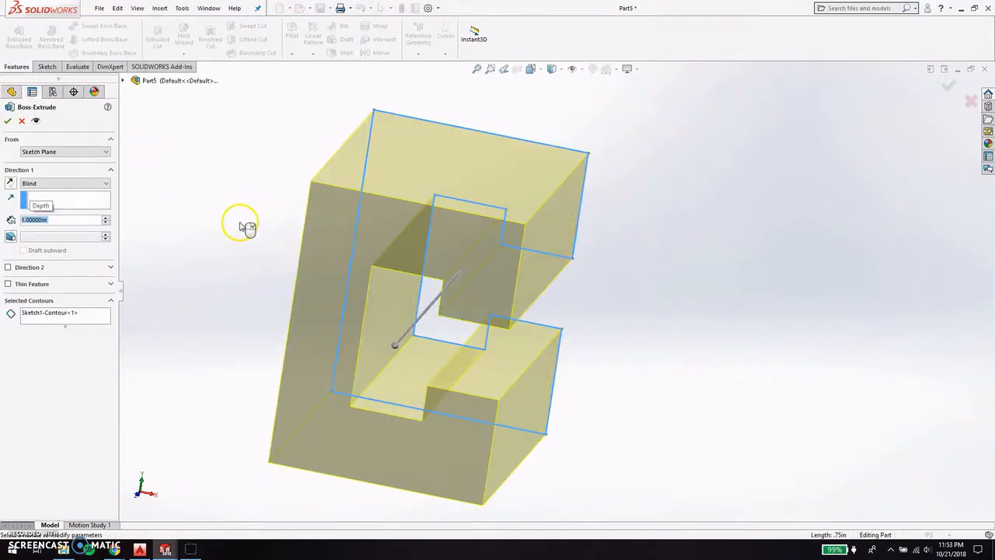
click(950, 89)
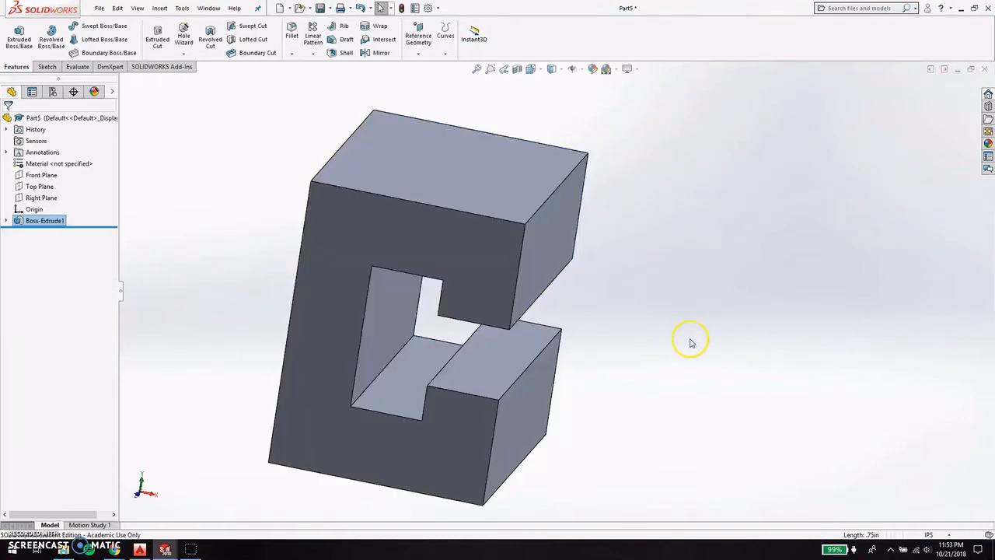
Start a sketch on the block's flat back face and draw a rectangle of about 0.85 by 0.83 in inside its edges.
middle_drag(658, 352, 704, 338)
click(363, 259)
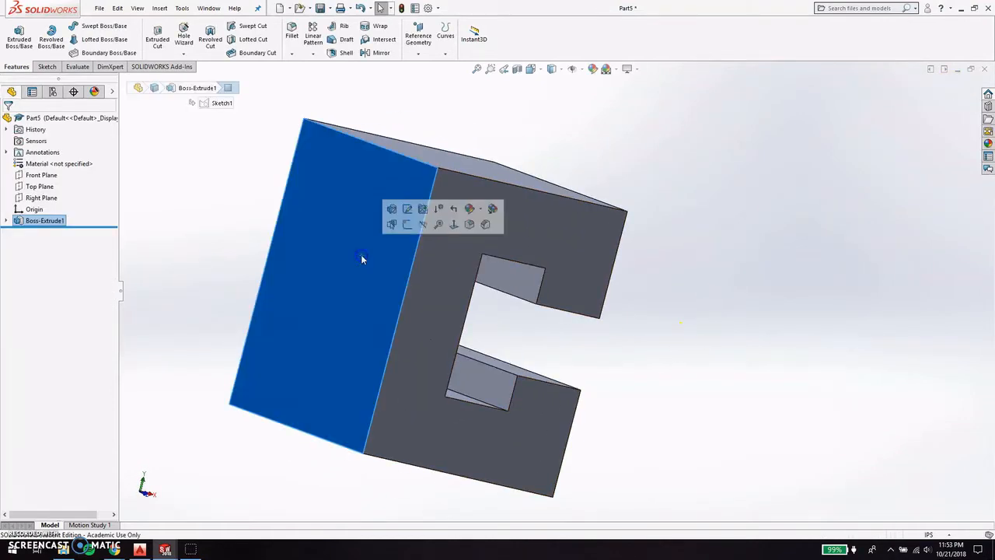
click(810, 355)
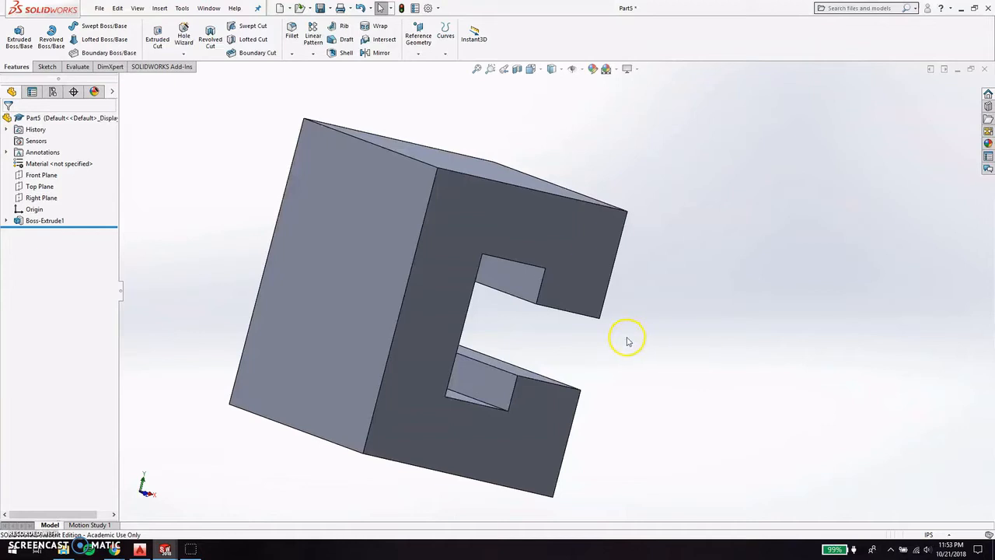
click(362, 211)
middle_drag(245, 271, 297, 278)
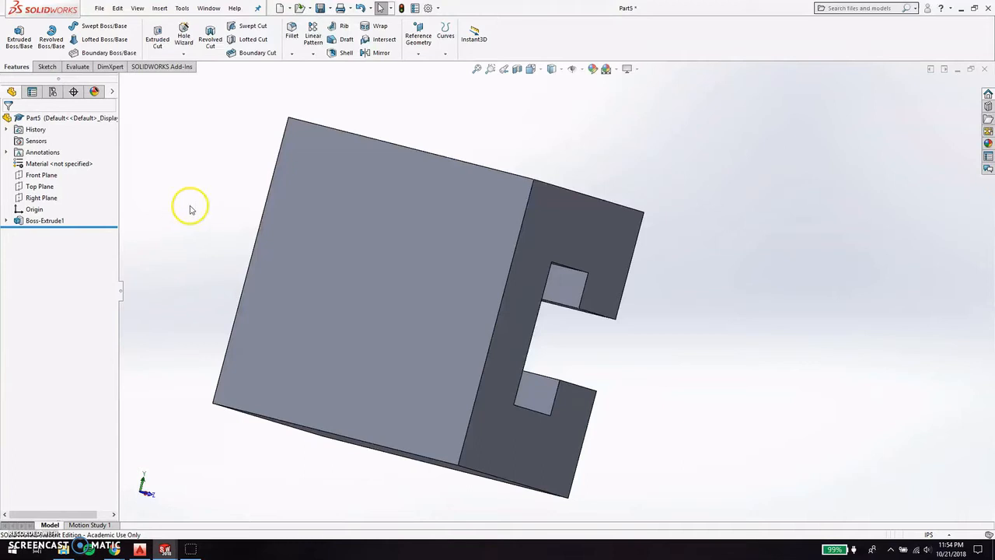
click(47, 67)
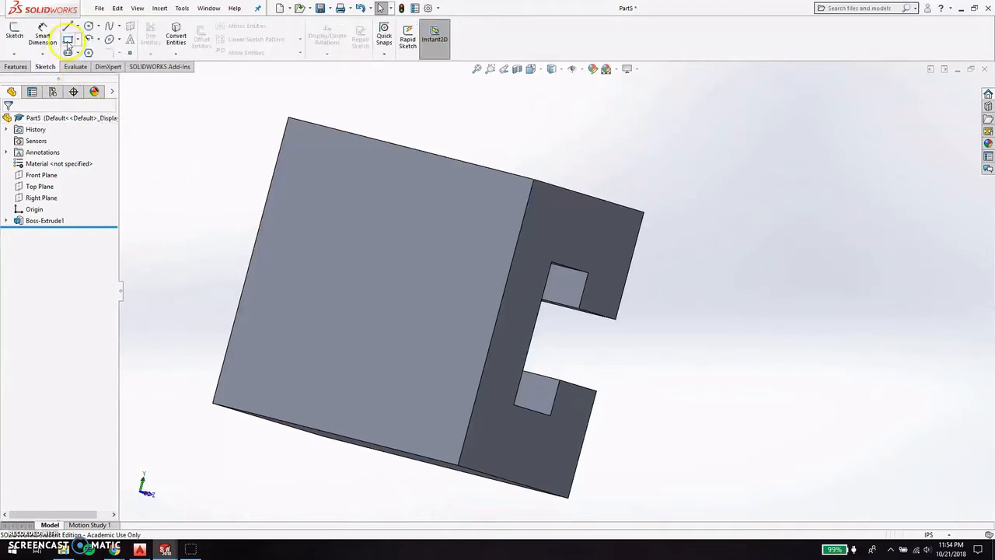
click(14, 32)
click(350, 270)
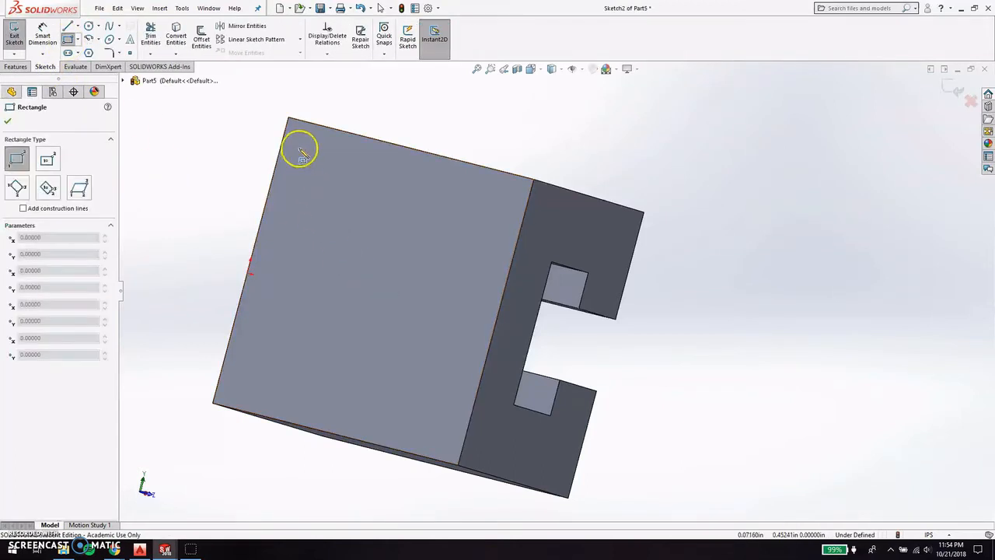
click(299, 147)
click(445, 434)
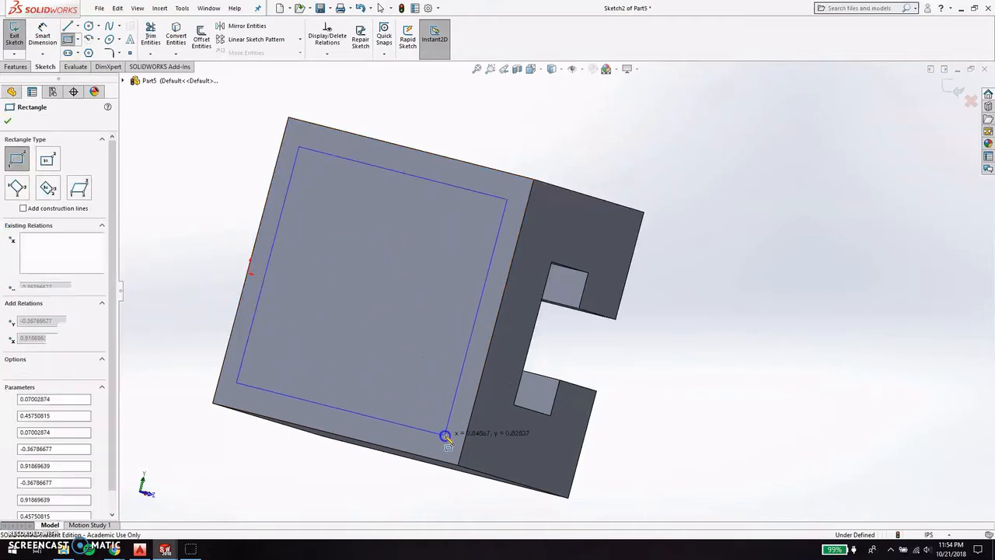
key(Escape)
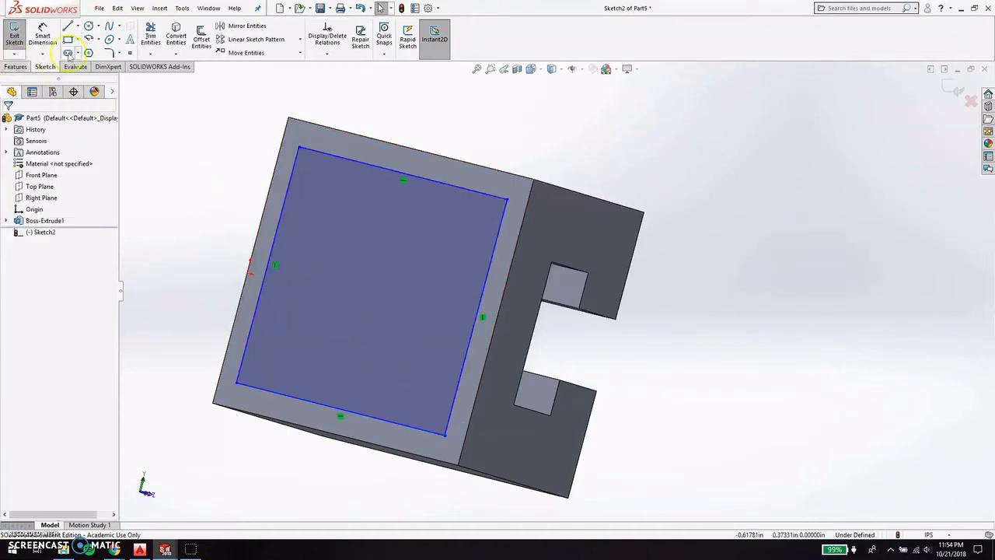
Dimension the rectangle 0.1 in from the face's upper edge and 0.1 in from its vertical edge beside the origin.
click(42, 36)
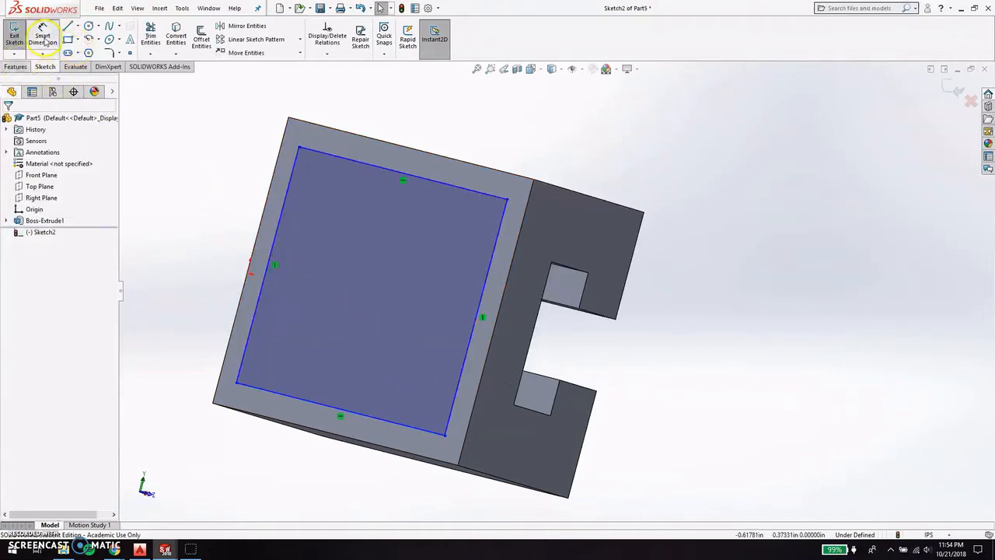
click(462, 187)
click(477, 168)
click(220, 131)
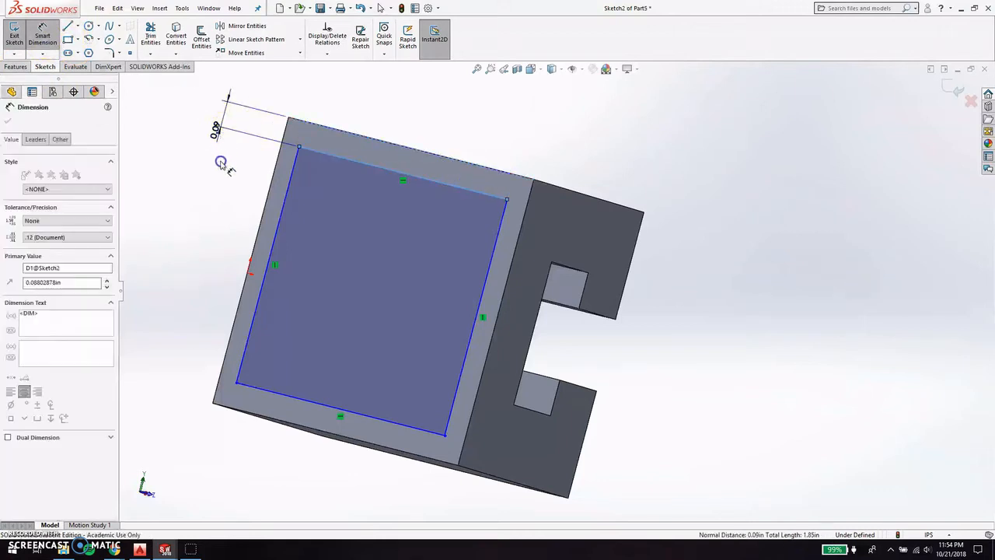
text(0.1)
key(Return)
click(257, 204)
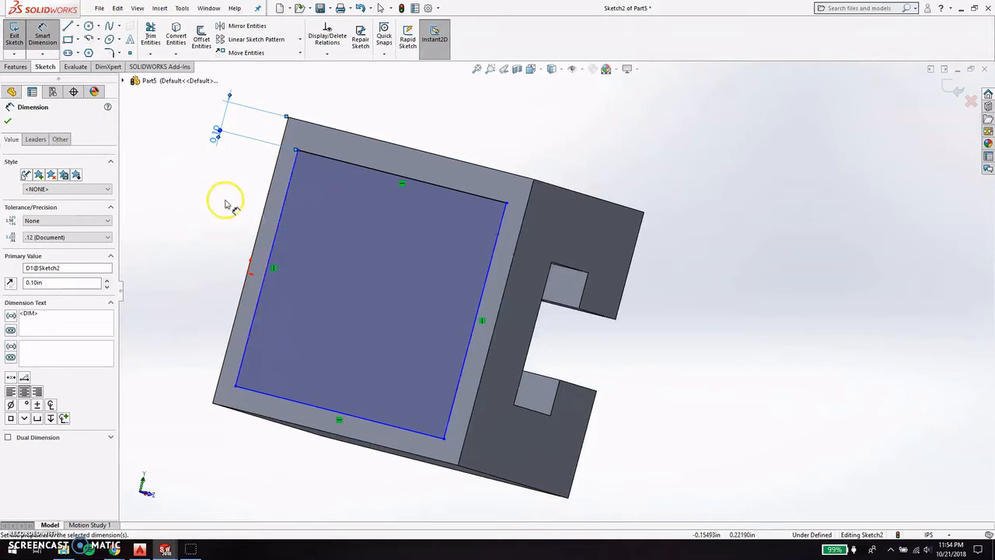
click(276, 222)
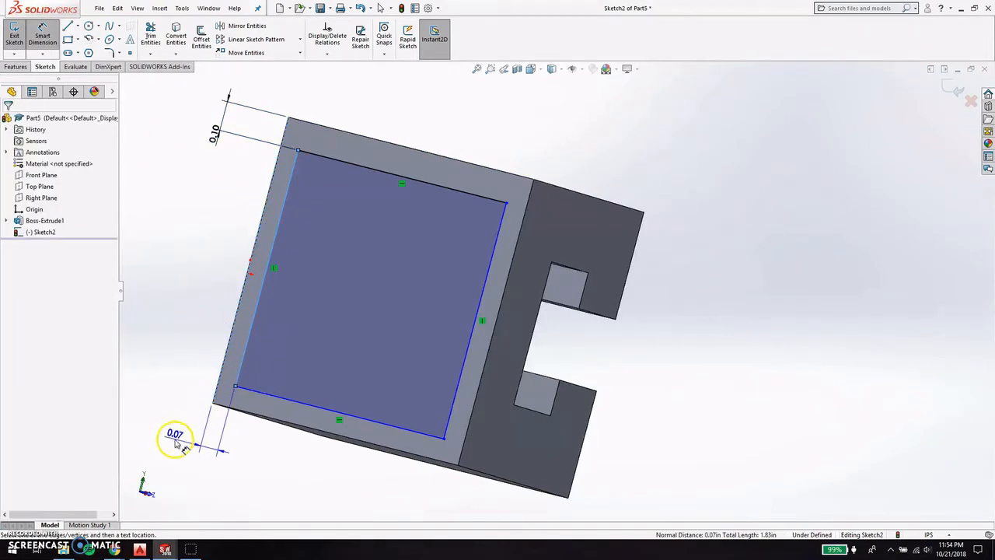
click(170, 432)
text(0.1)
key(Return)
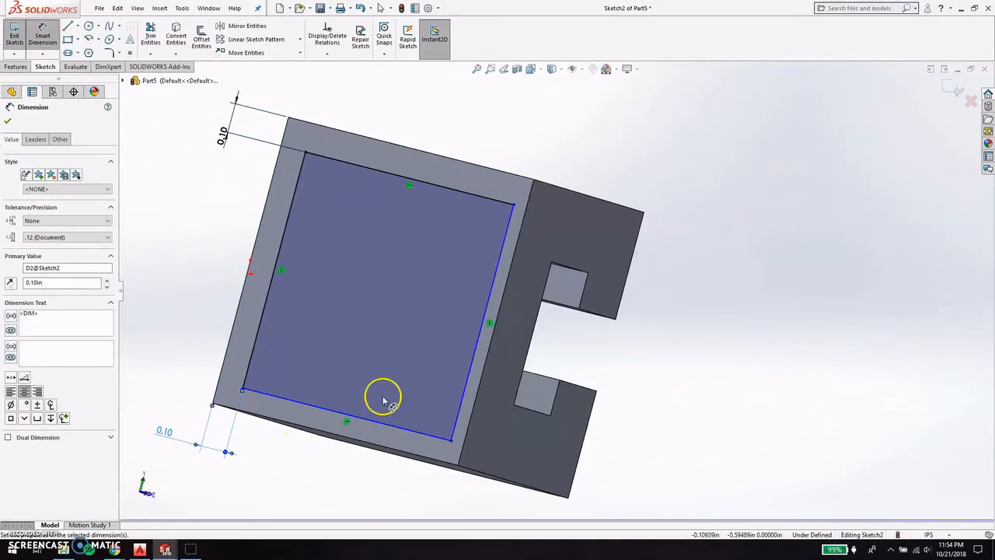
Dimension the rectangle 0.1 in from the face's lower edge and remaining vertical edge, and close the sketch.
click(402, 432)
click(399, 451)
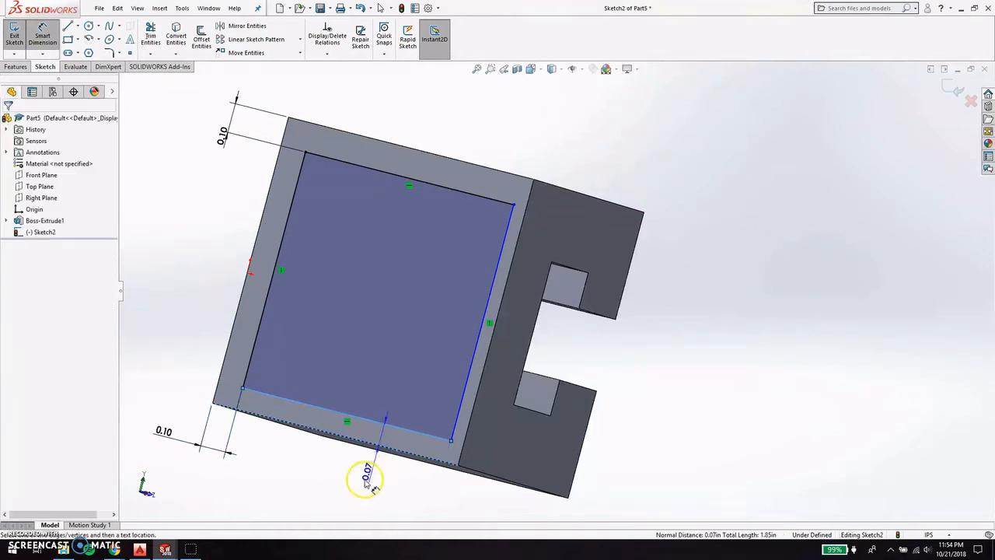
click(347, 496)
text(0.1)
key(Return)
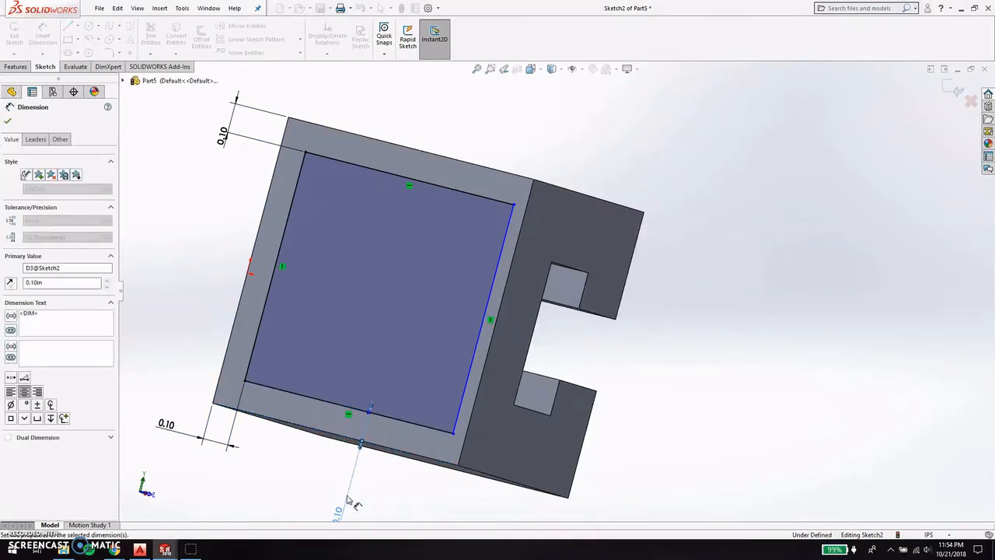
click(461, 407)
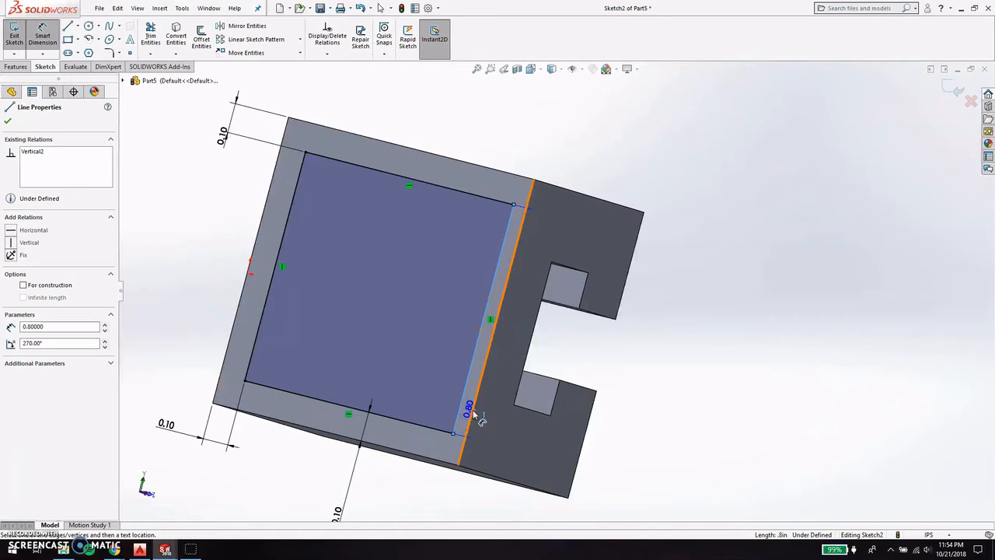
click(473, 409)
click(418, 476)
text(0.1)
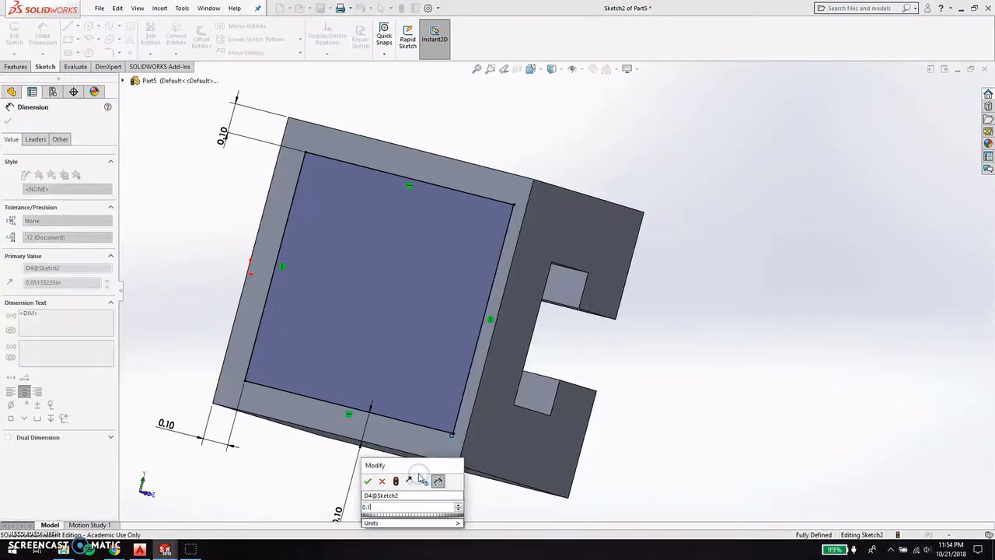
key(Return)
click(955, 93)
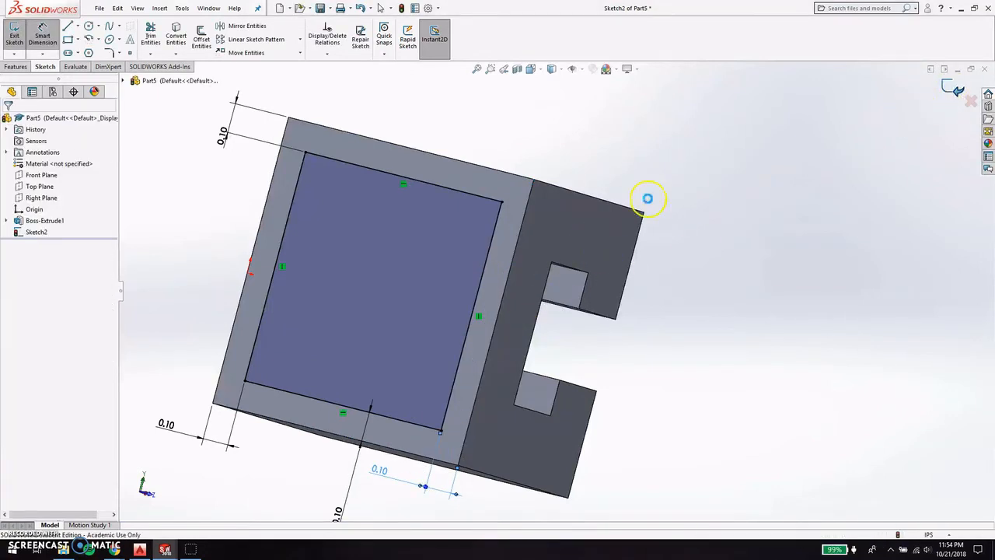
Extrude the back-face rectangle outward 0.25 in as a boss merged with the block.
click(16, 66)
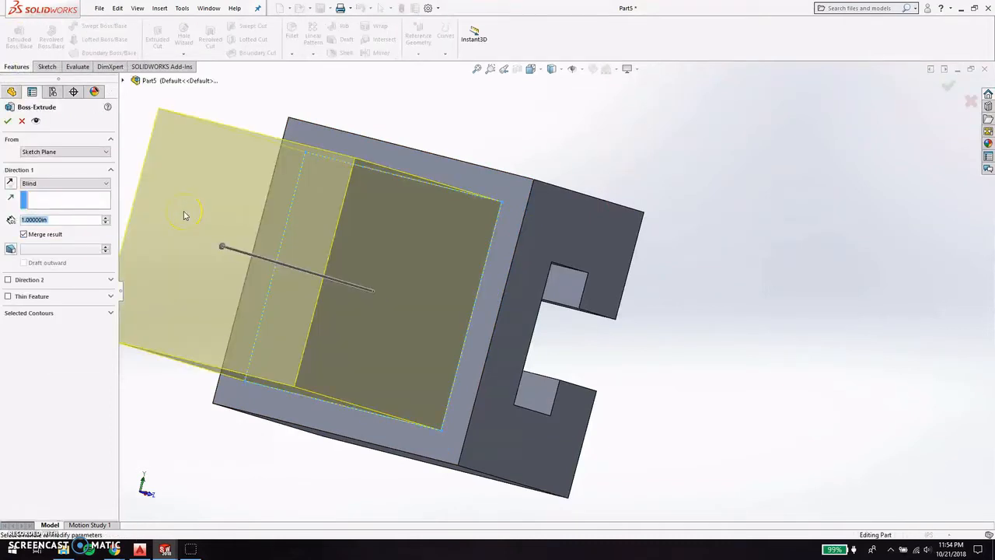
text(0.25)
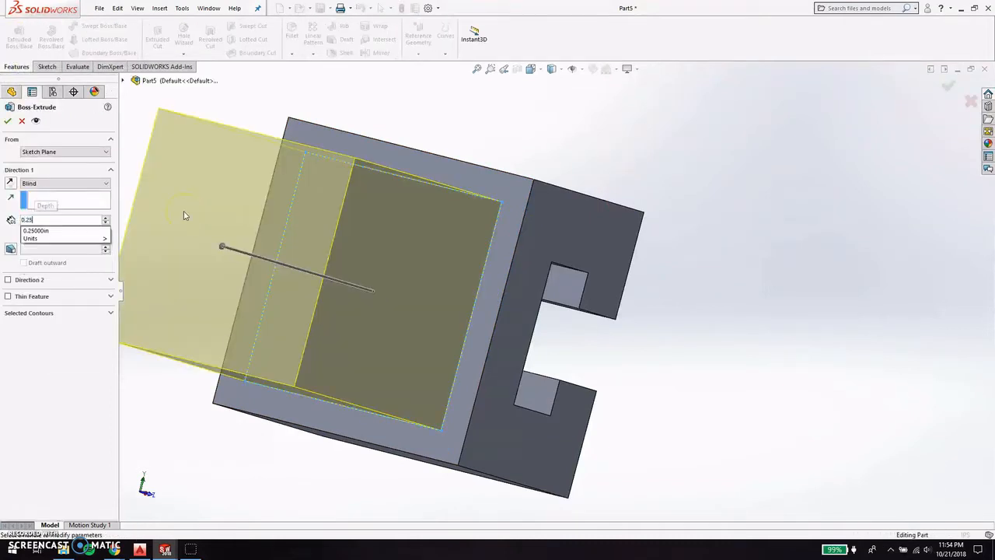
key(Return)
click(948, 85)
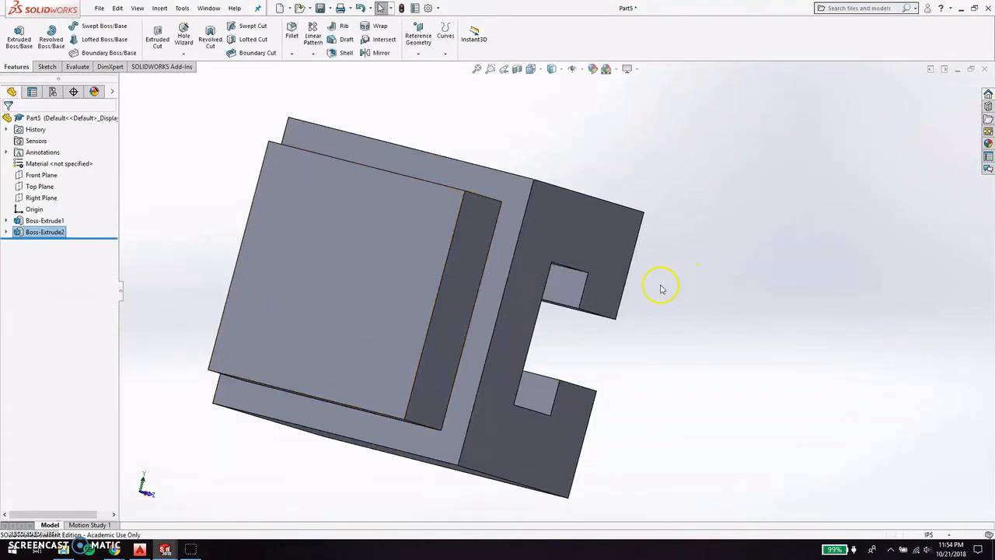
Fillet the boss's upper corner edge farther from the origin with a 0.1 in radius.
click(292, 34)
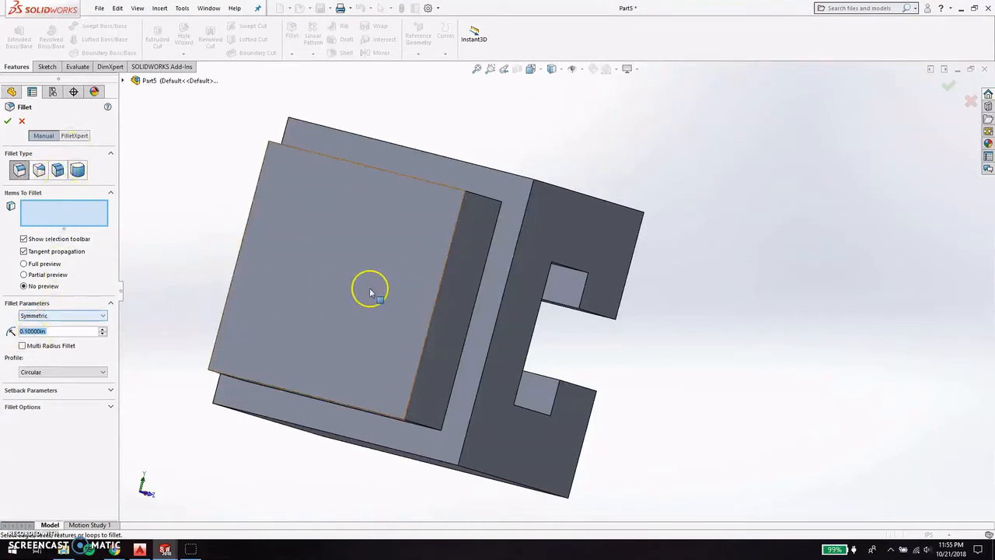
middle_drag(482, 230, 415, 257)
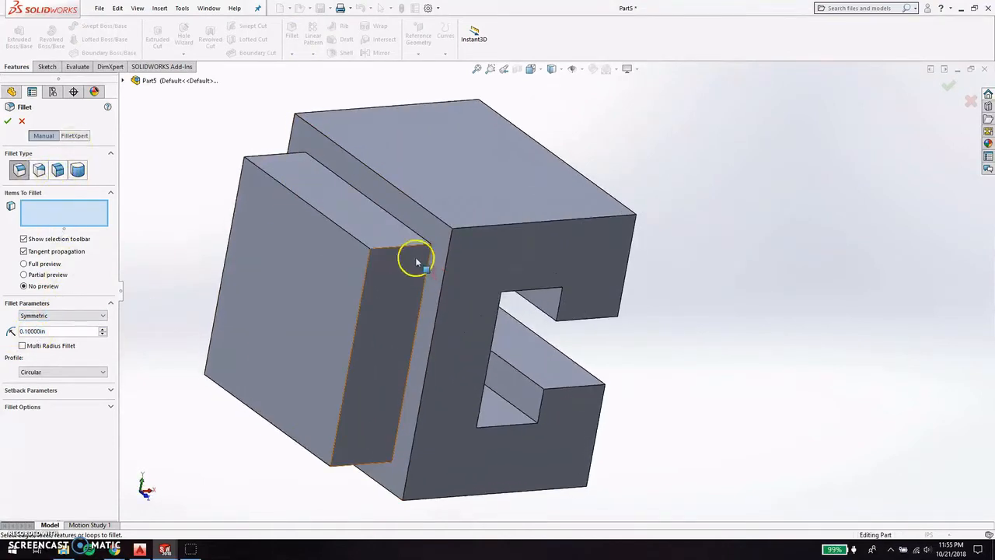
click(407, 249)
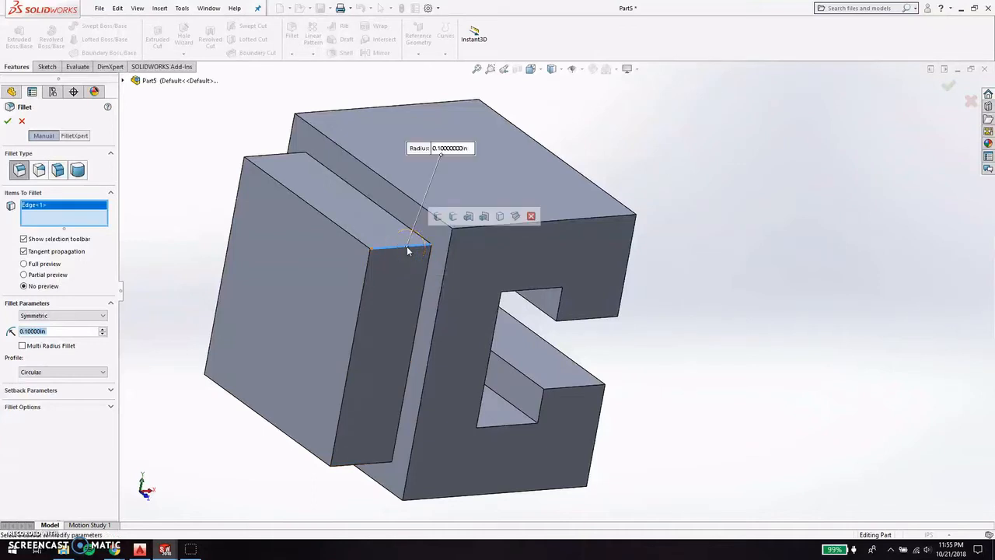
click(8, 122)
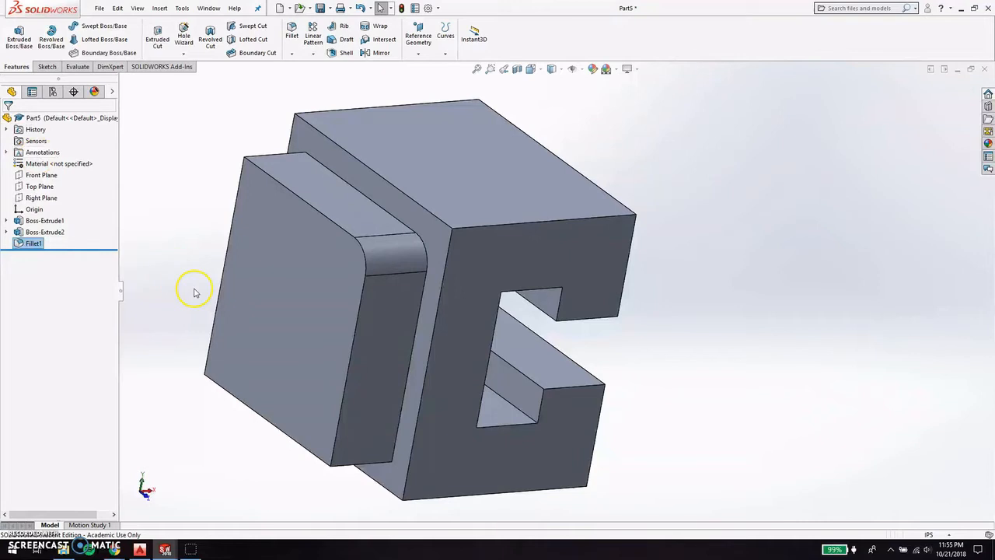
Fillet the boss's opposite upper corner edge with the same 0.1 in radius.
middle_drag(210, 287, 319, 307)
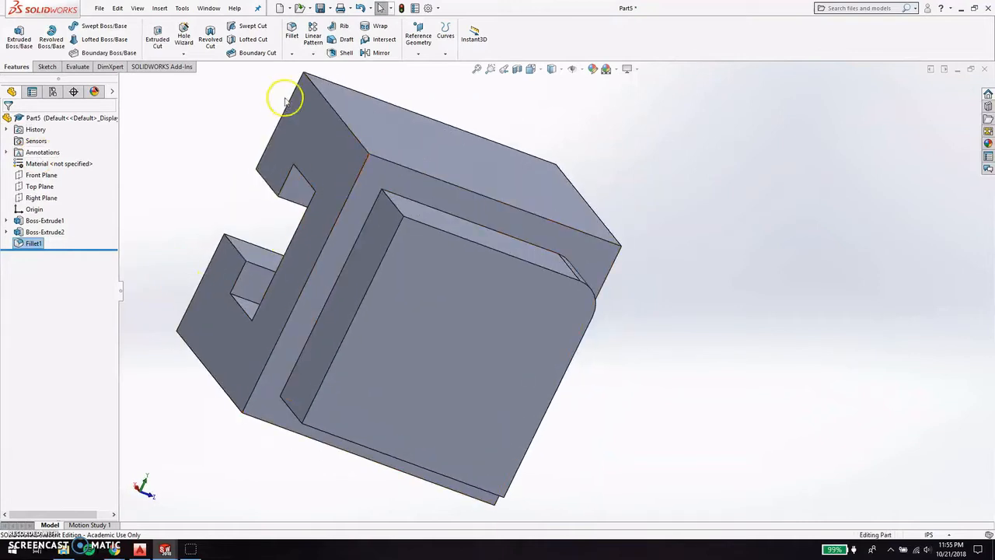
click(294, 34)
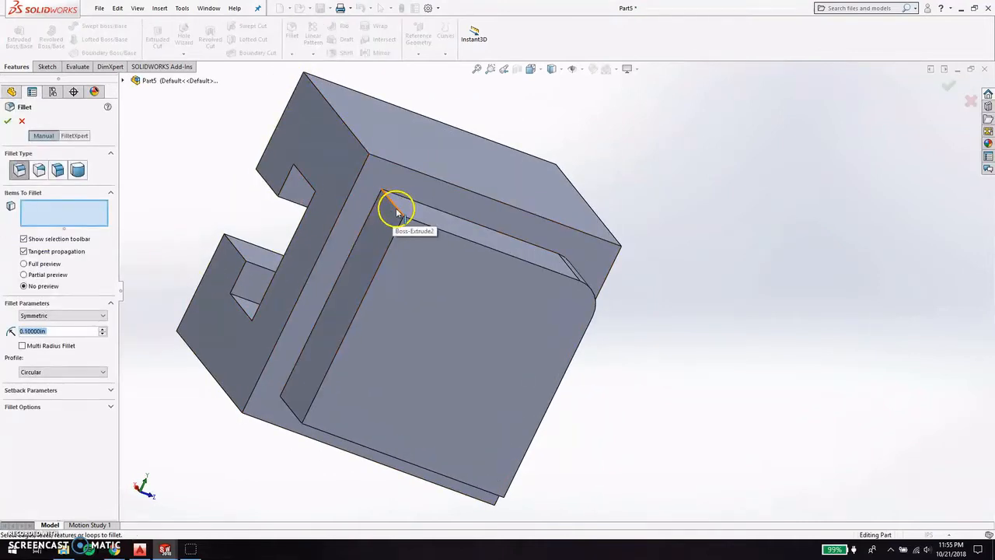
click(397, 211)
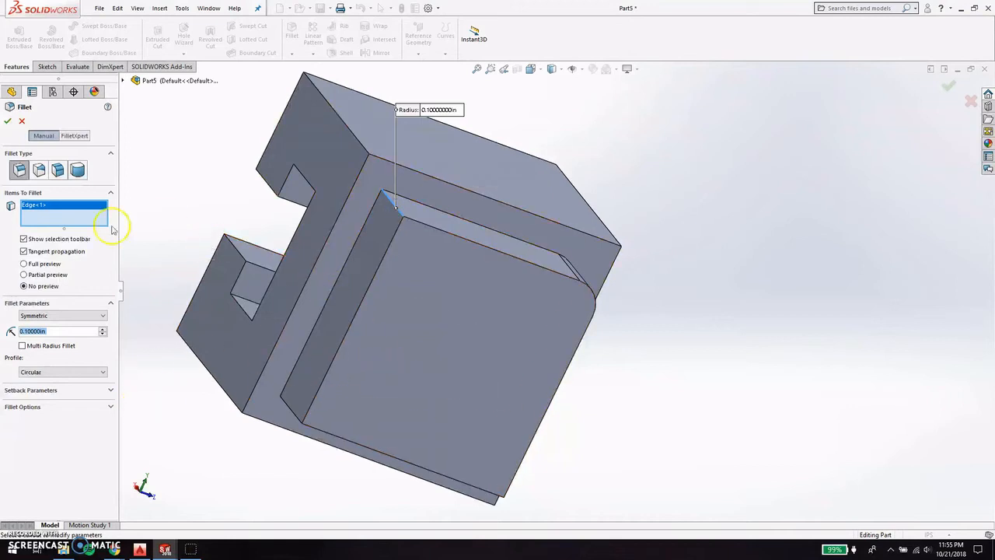
click(9, 122)
middle_drag(633, 411, 507, 145)
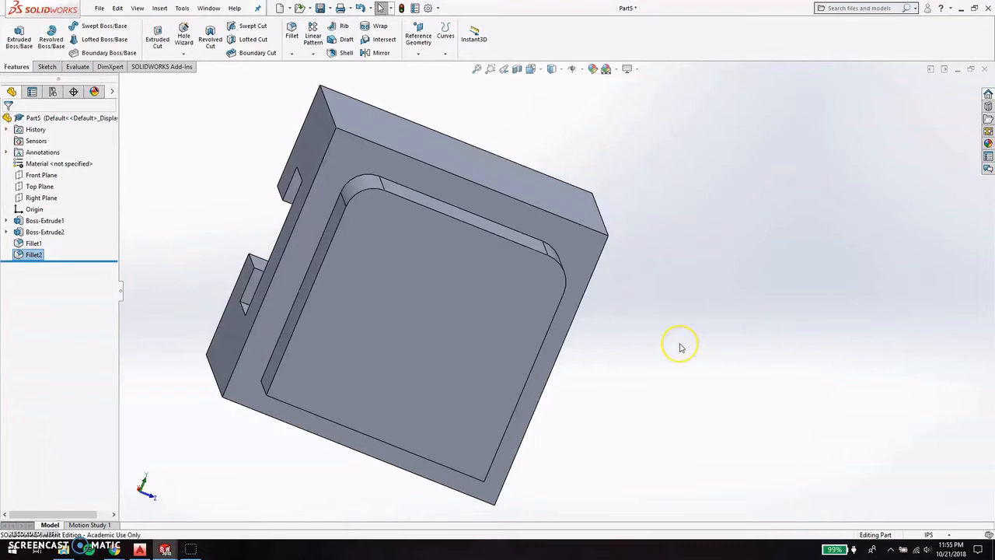
middle_drag(671, 344, 622, 340)
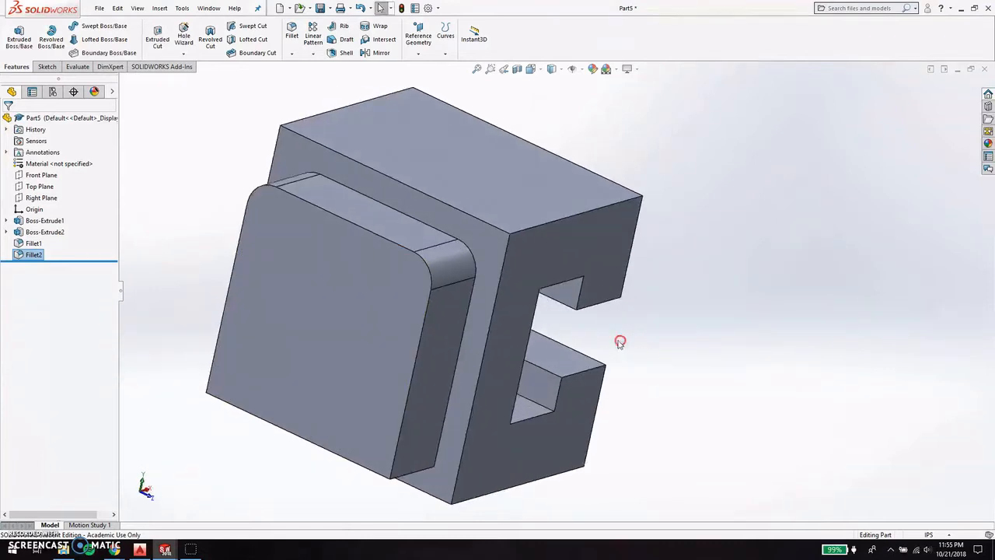
Delete both corner fillets from the raised boss on the back of the C-shaped block.
right_click(25, 260)
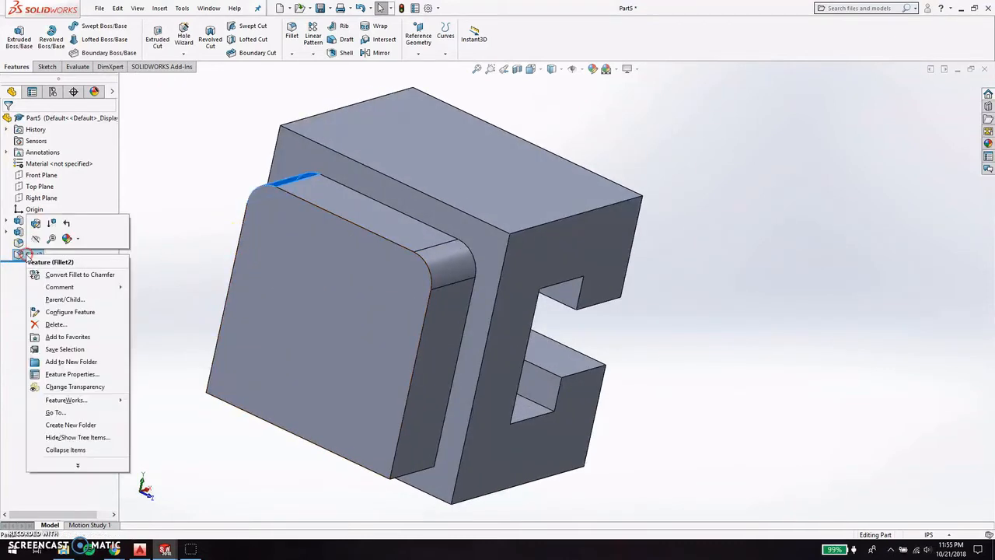
click(41, 279)
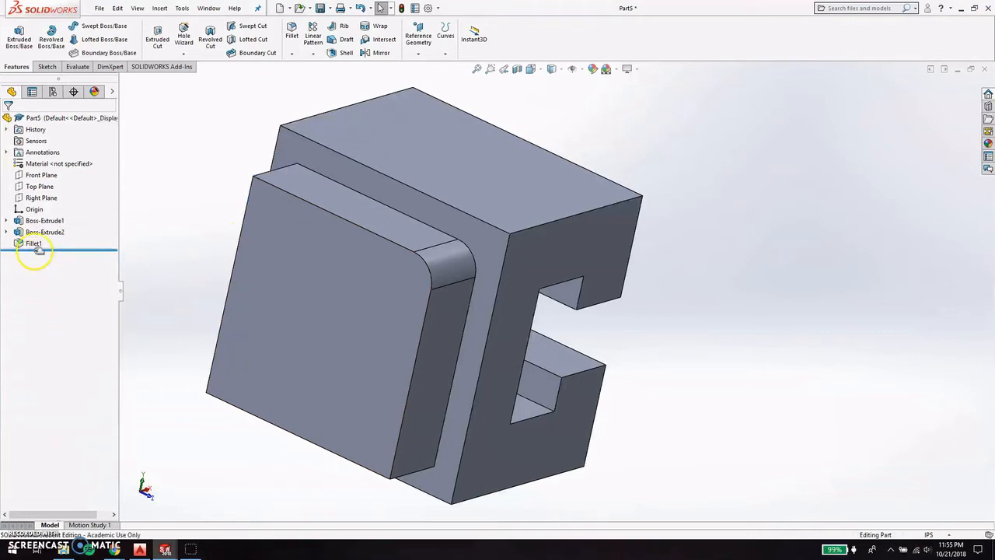
right_click(45, 251)
right_click(33, 244)
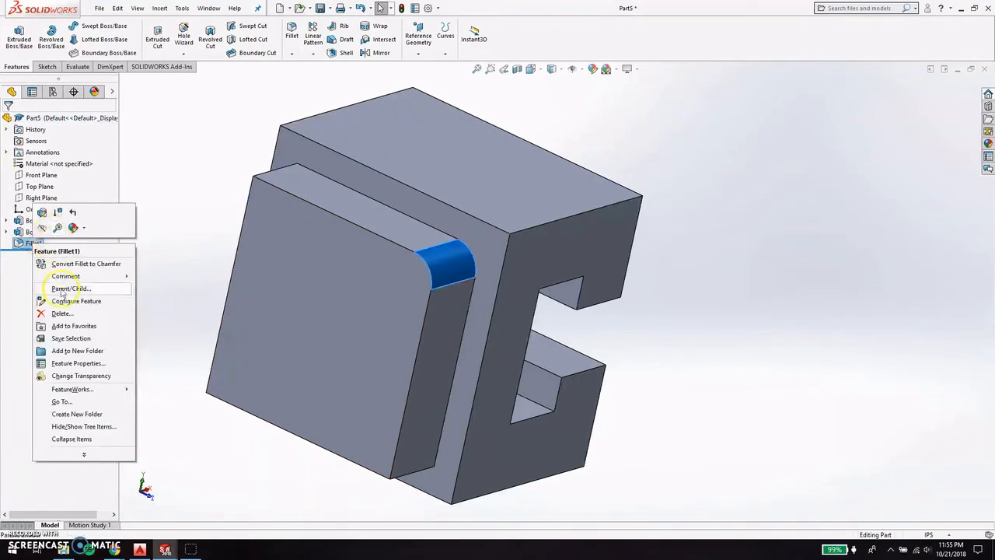
click(59, 313)
Delete the raised back-face boss extrusion and its leftover rectangle sketch, keeping only the C-shaped block.
click(43, 232)
right_click(43, 233)
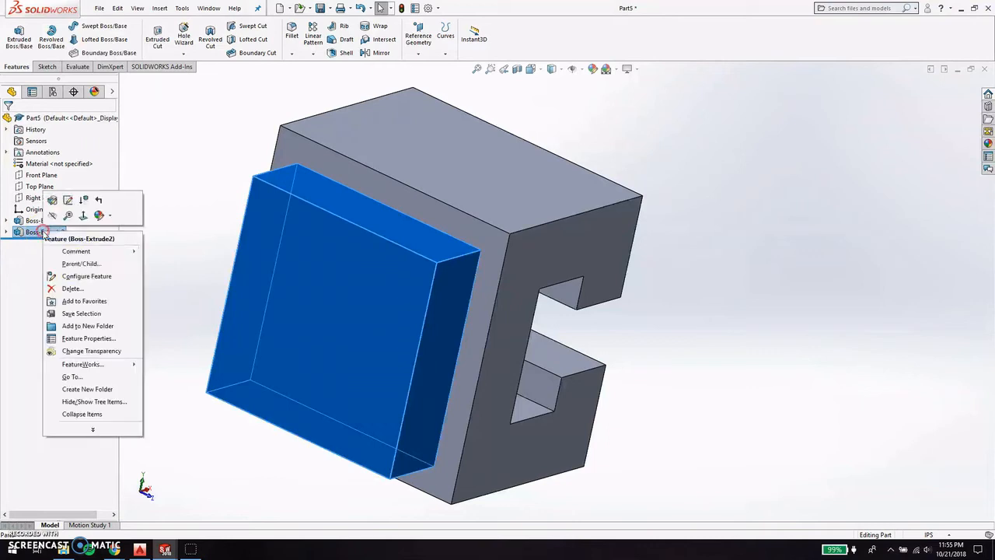
click(78, 287)
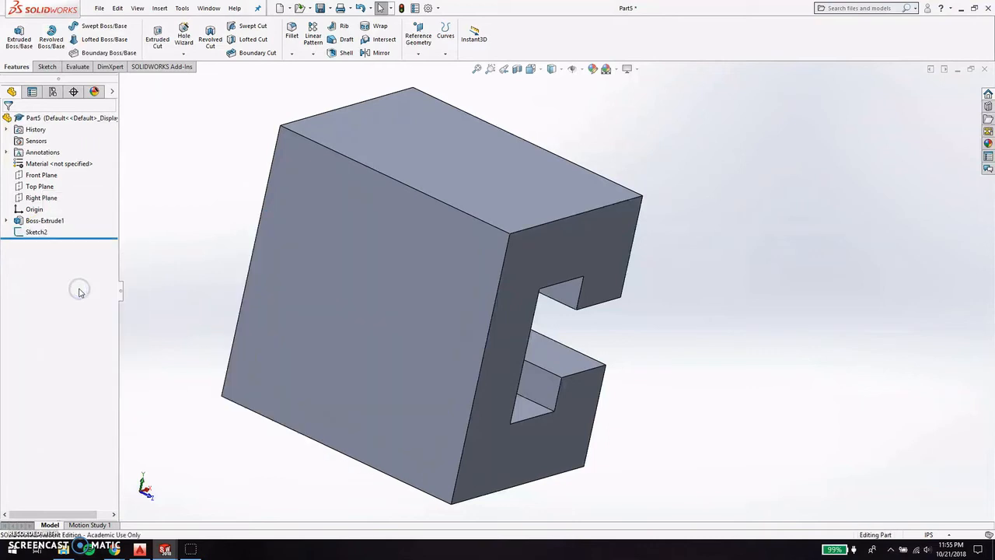
click(35, 231)
right_click(35, 232)
click(59, 289)
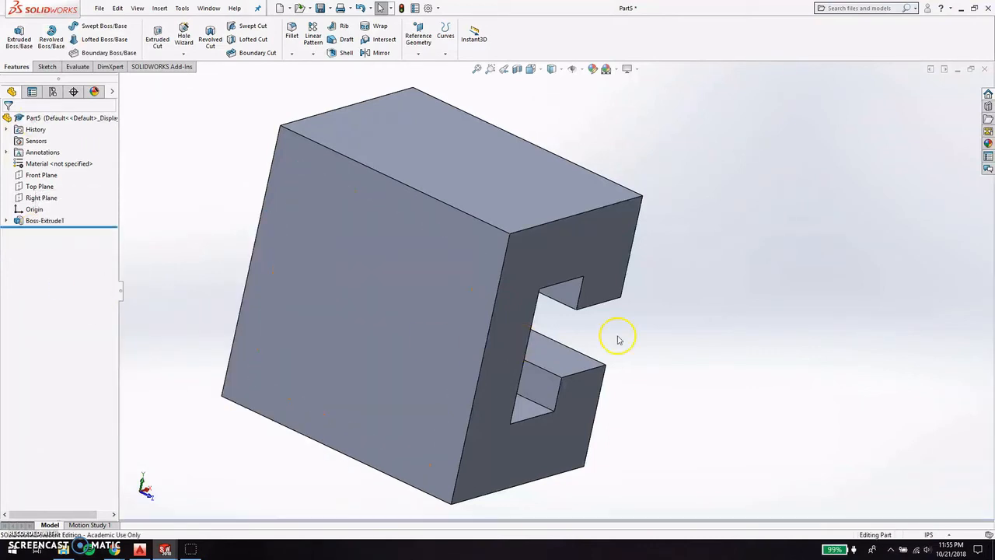
mouse_move(618, 334)
middle_down()
mouse_move(677, 357)
mouse_move(598, 311)
middle_up()
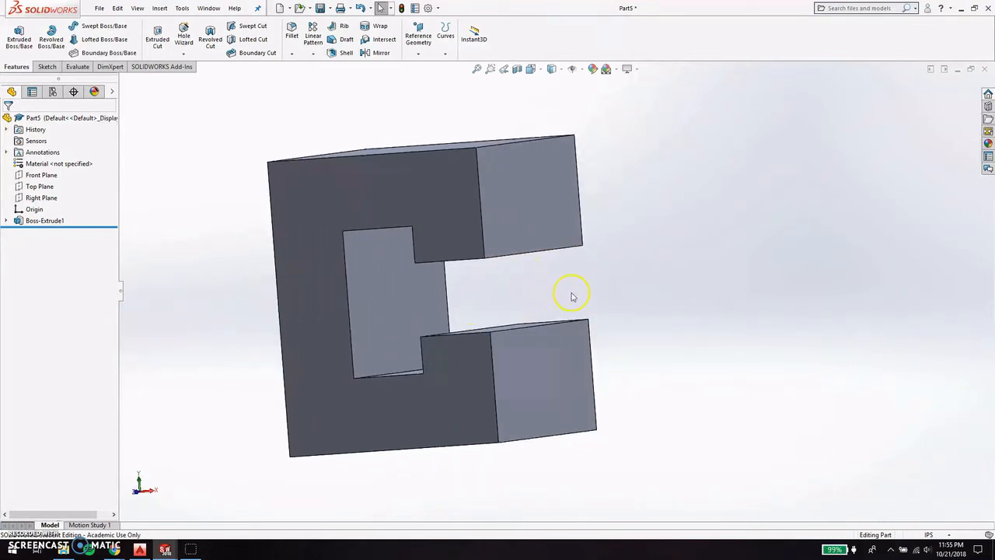
middle_drag(571, 296, 385, 287)
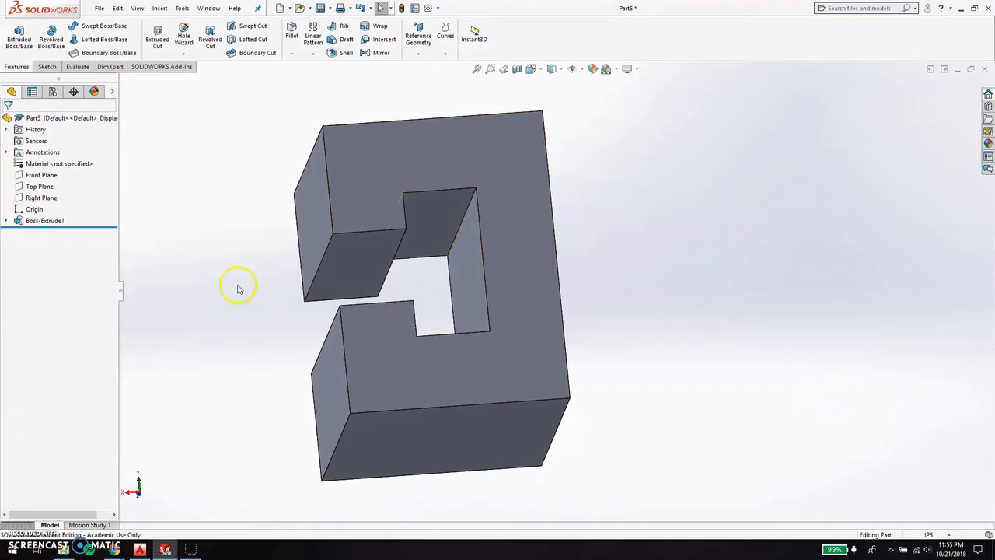
middle_drag(239, 288, 428, 259)
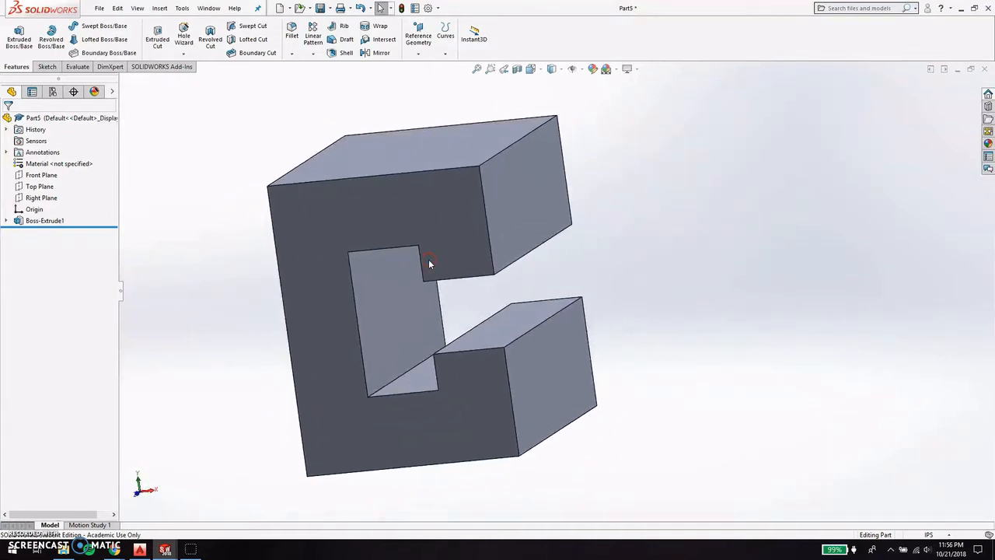
scroll(256, 363, up, 2)
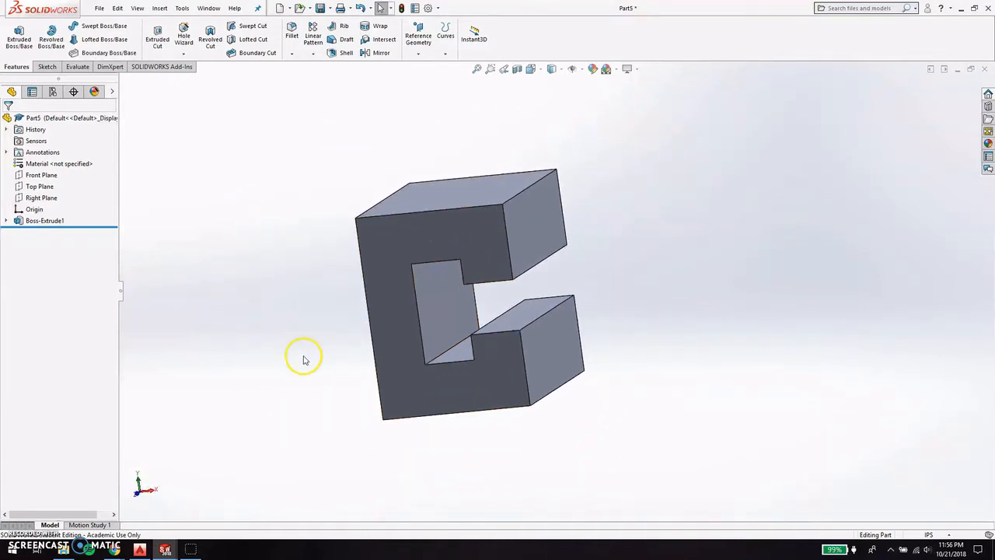
mouse_move(307, 354)
middle_down()
mouse_move(319, 326)
mouse_move(284, 343)
mouse_move(292, 356)
middle_up()
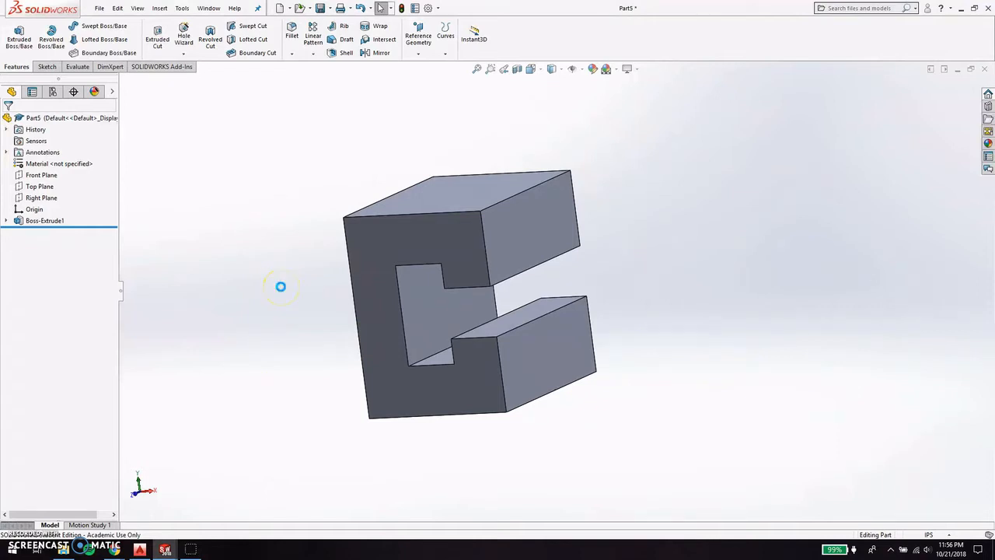
Save the C-shaped part as "Female T-slot" and create a new part document.
drag(400, 85, 741, 95)
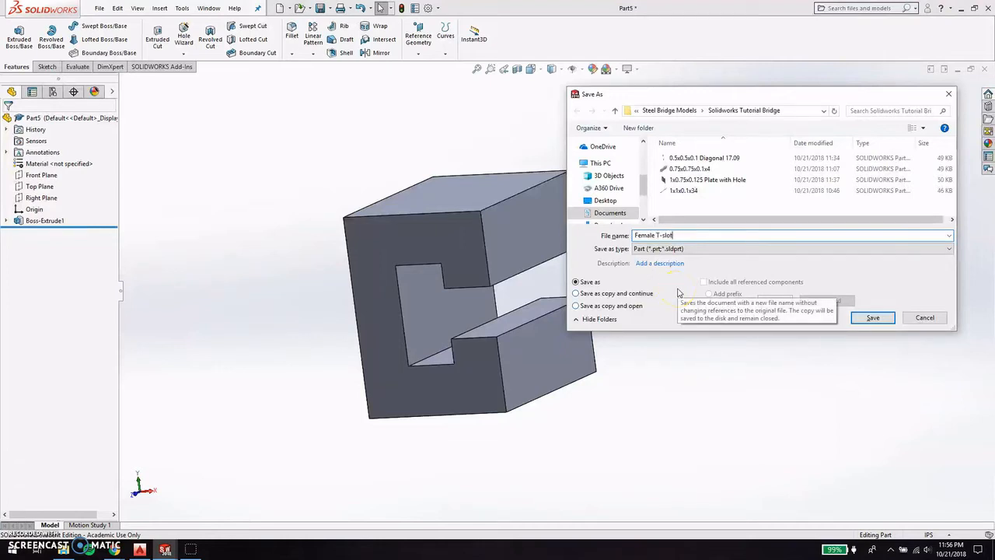
click(873, 319)
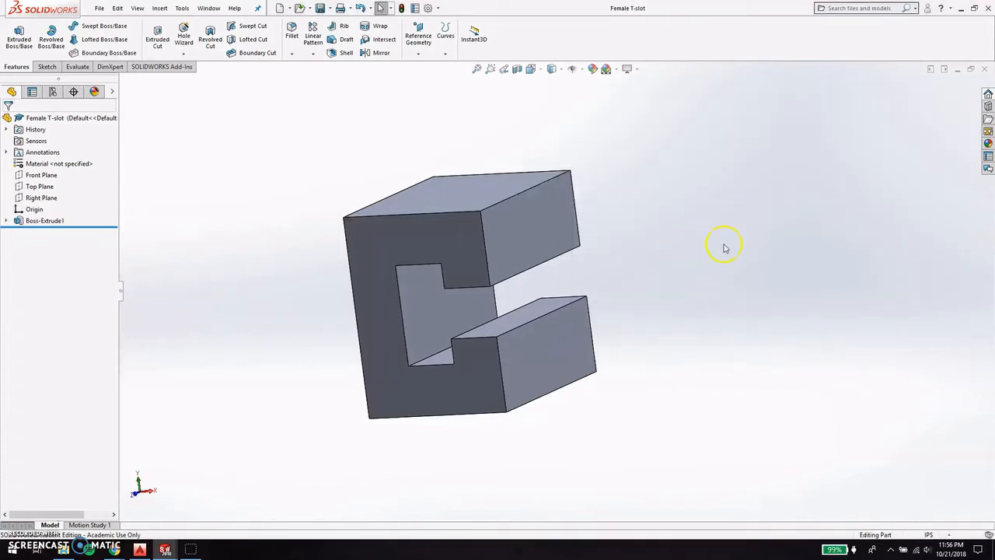
click(99, 8)
click(111, 22)
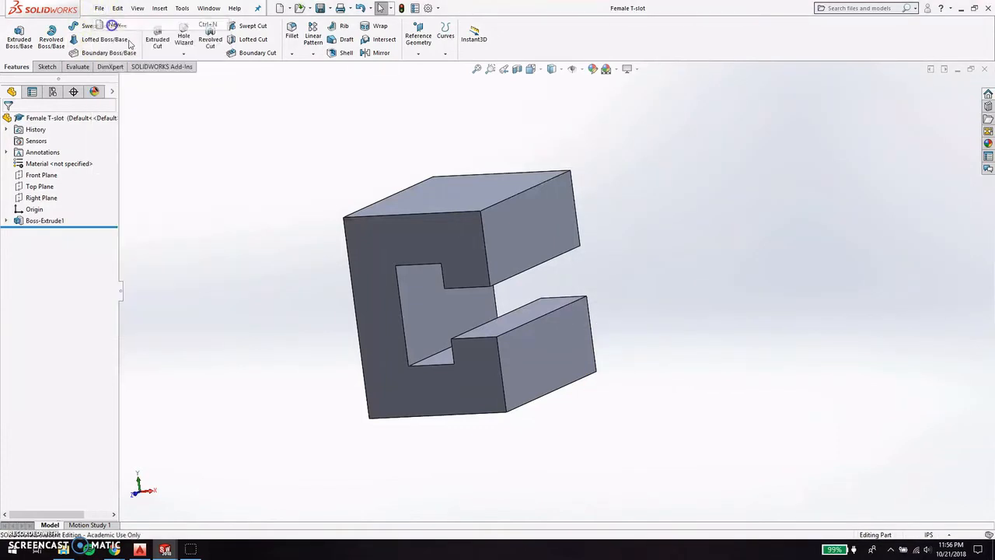
click(414, 402)
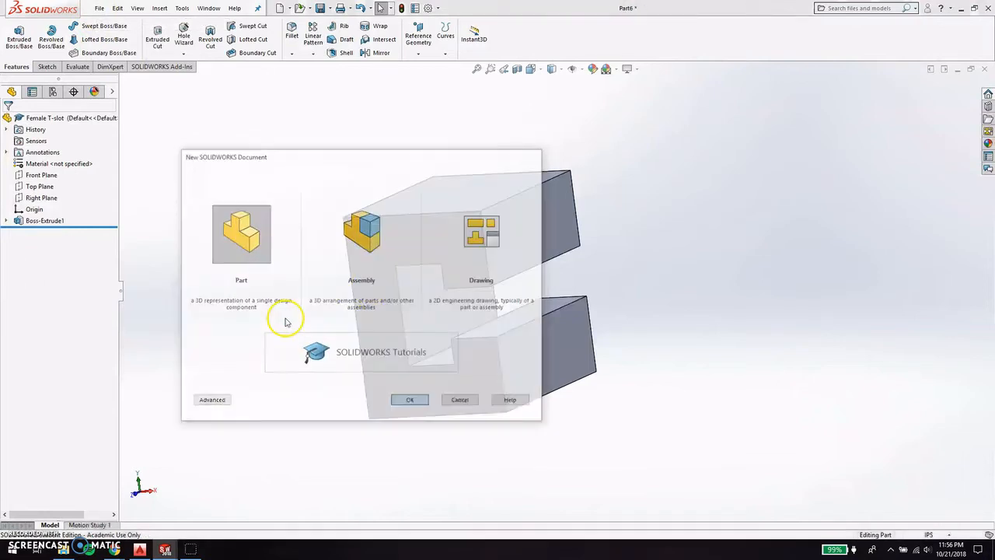
Sketch a closed I-shaped outline of twelve horizontal and vertical lines on the Front Plane, with a top edge about 2.87 in long.
click(46, 66)
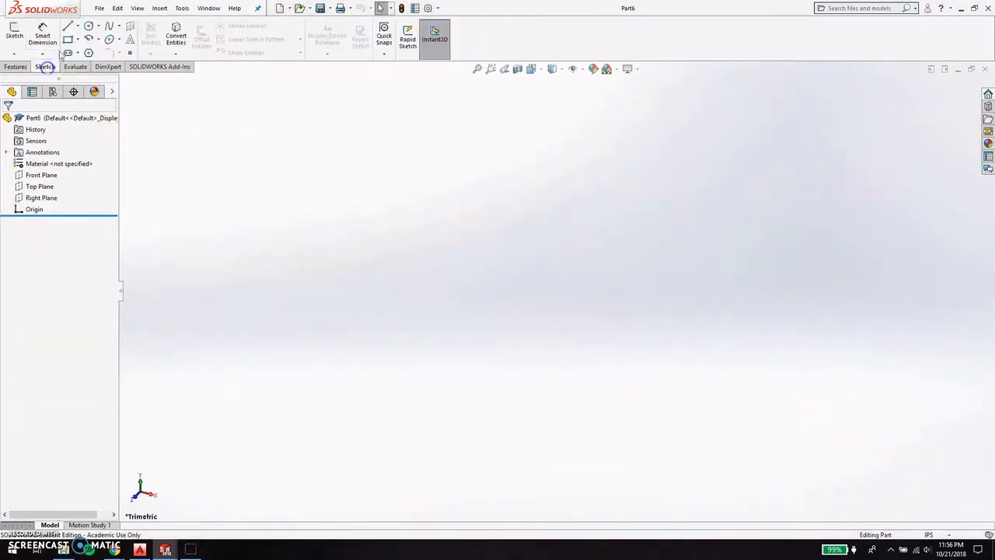
click(67, 38)
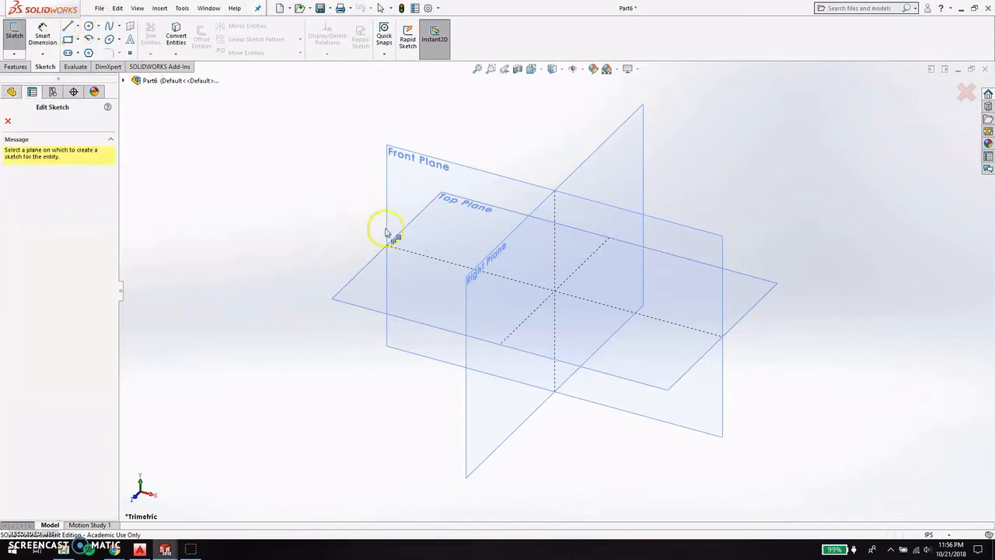
click(666, 232)
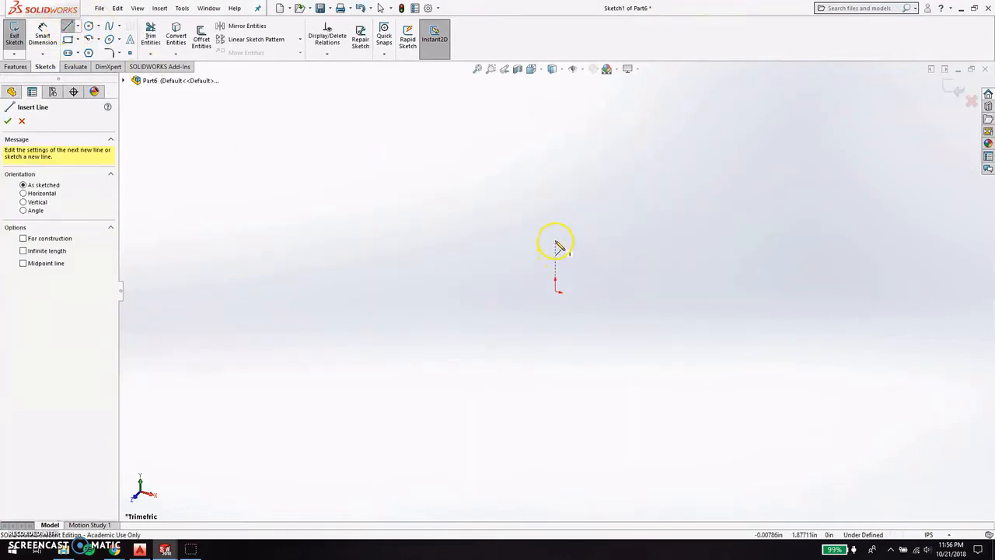
click(555, 243)
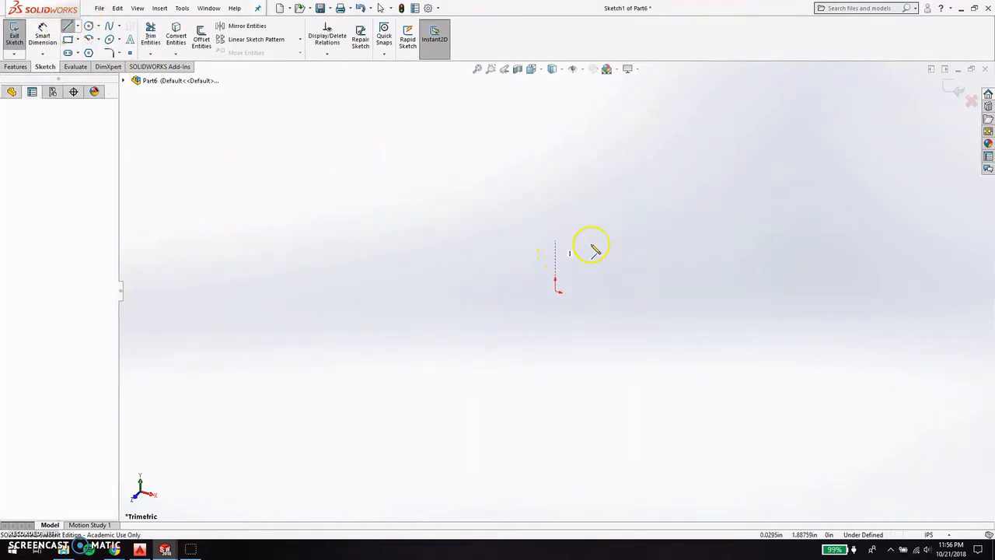
click(635, 262)
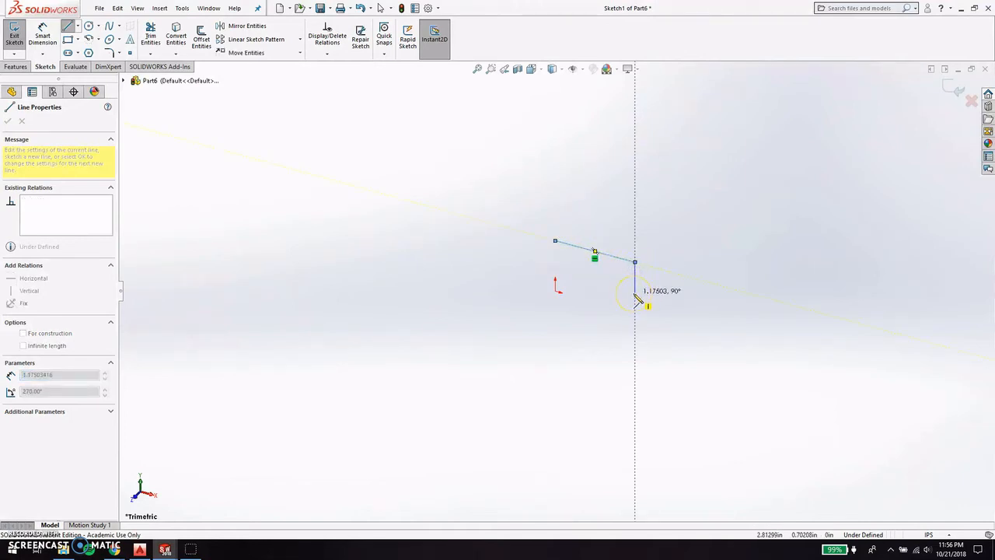
click(635, 281)
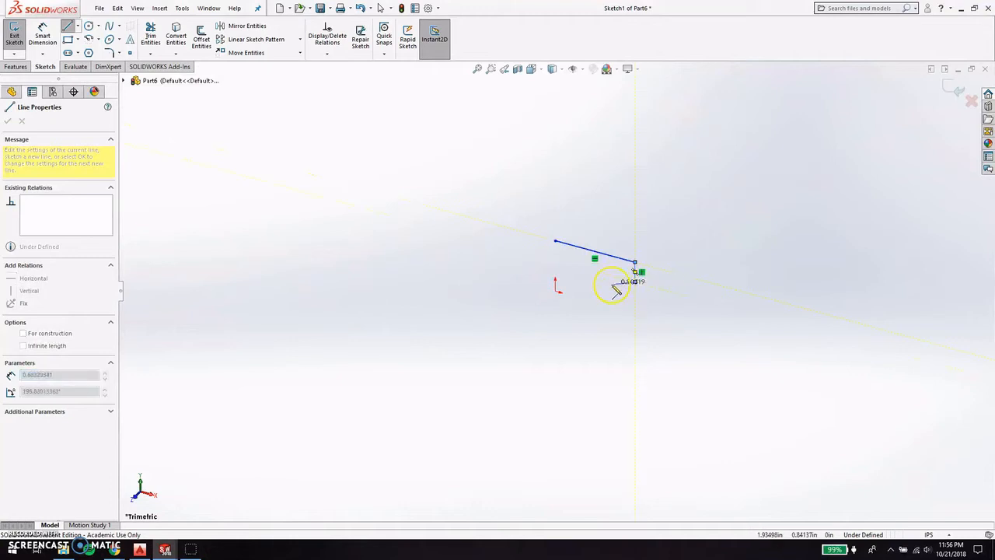
click(605, 275)
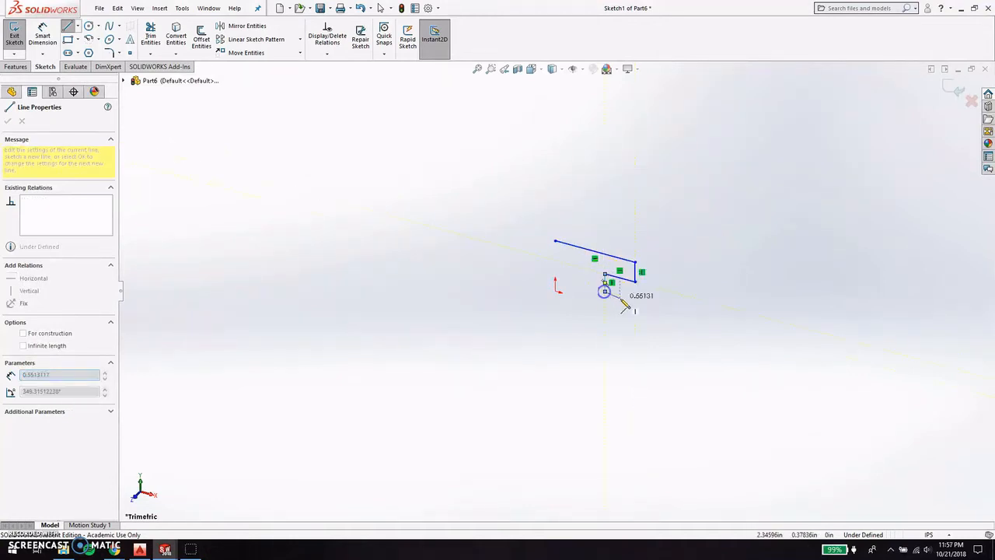
click(621, 296)
click(620, 316)
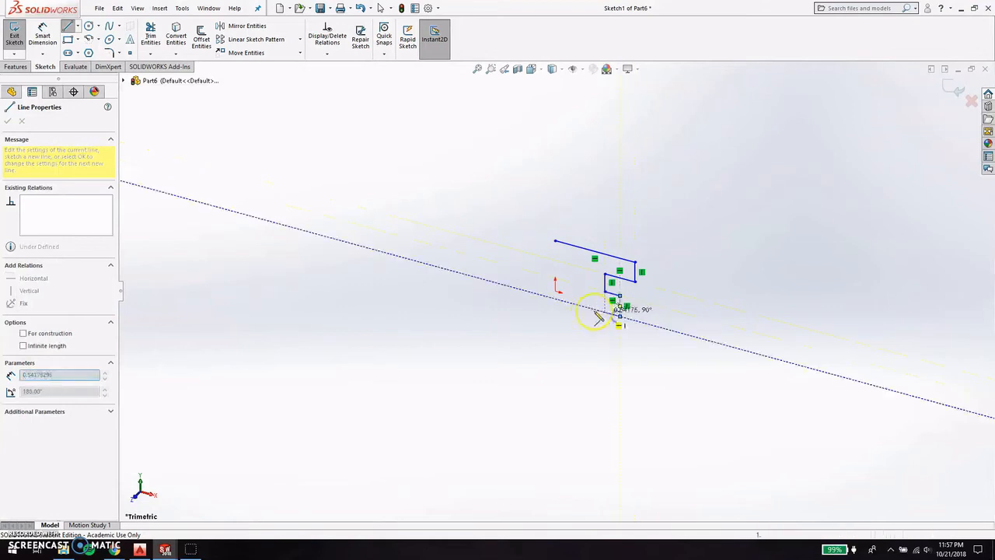
click(569, 302)
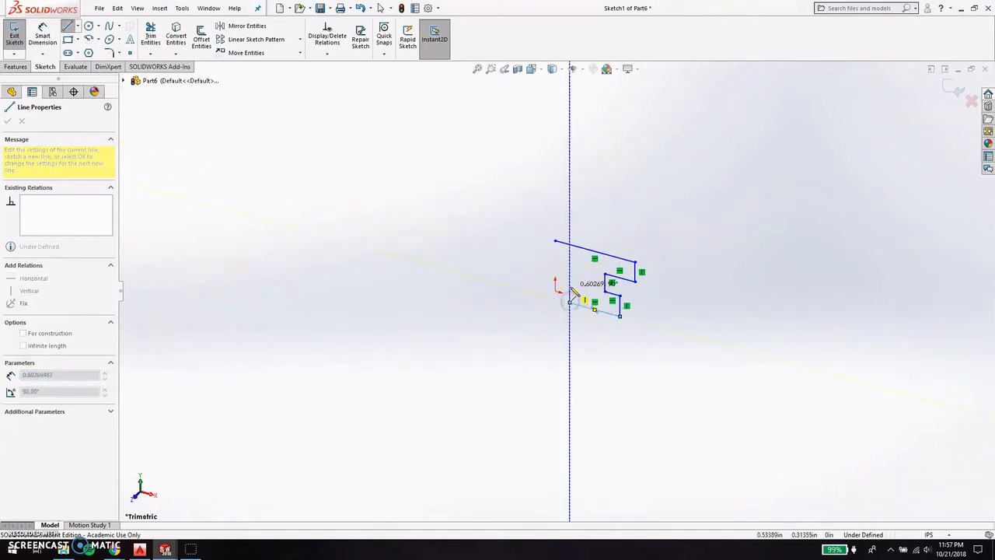
click(570, 284)
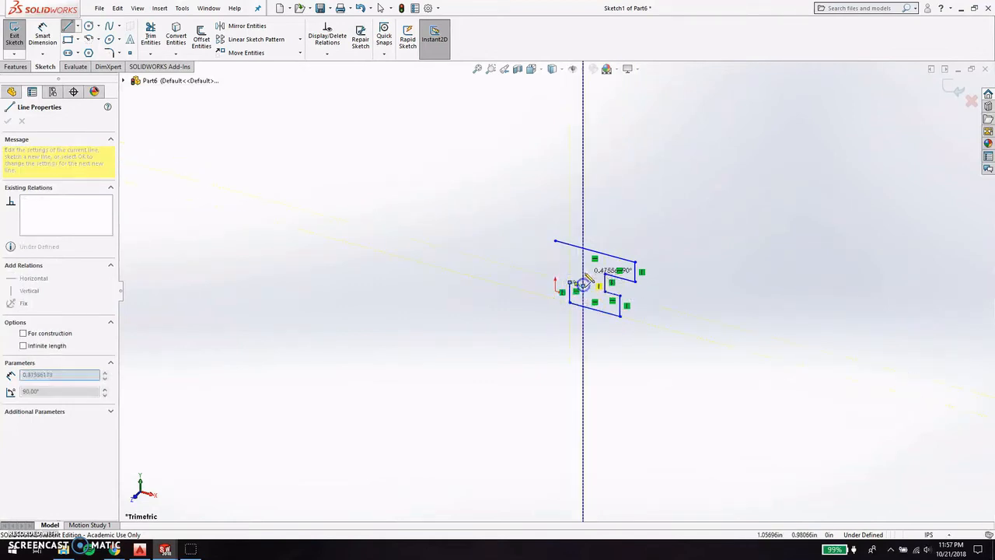
click(583, 268)
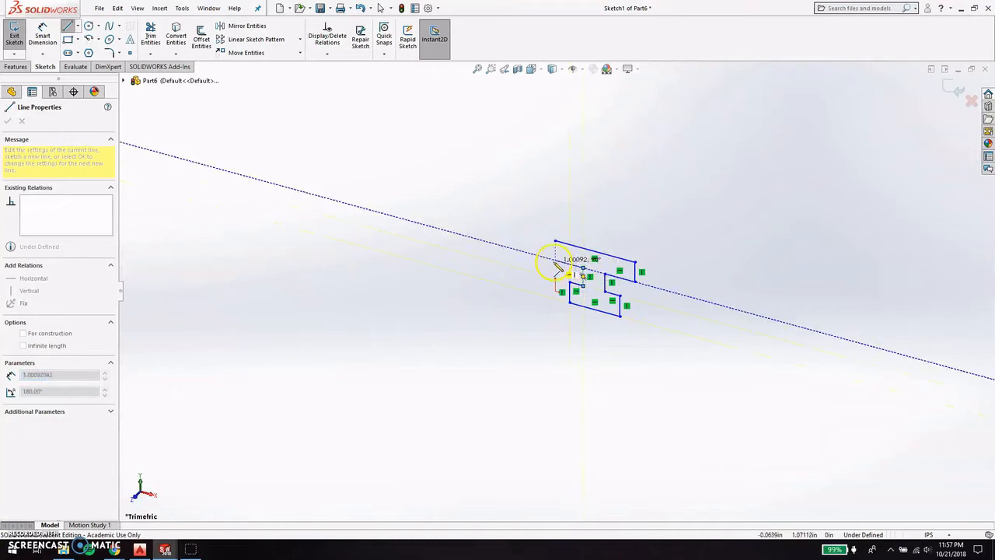
click(555, 260)
click(555, 241)
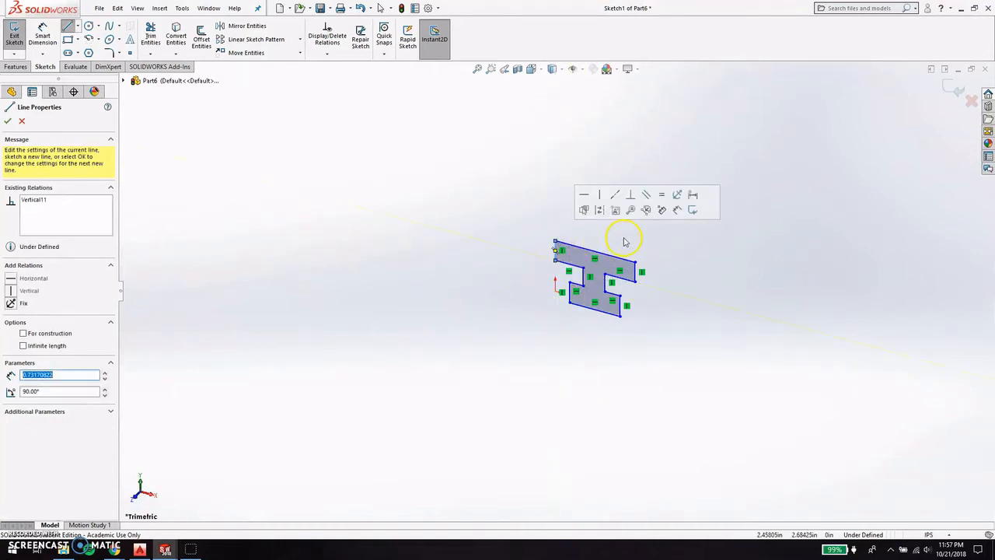
key(Escape)
key(Escape)
Try setting the I-shaped outline's top edge length to 1 in, and undo the change.
scroll(598, 268, down, 5)
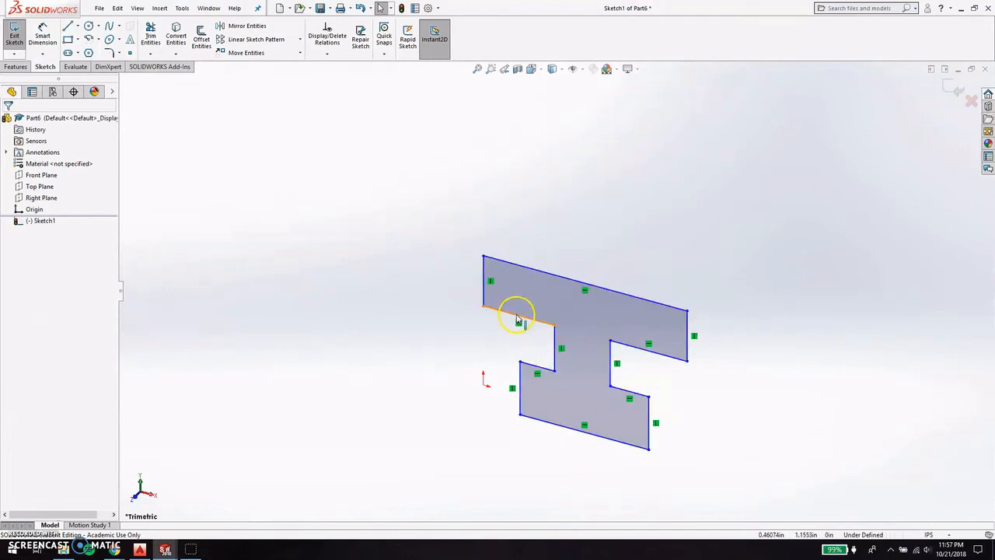
click(500, 261)
text(1)
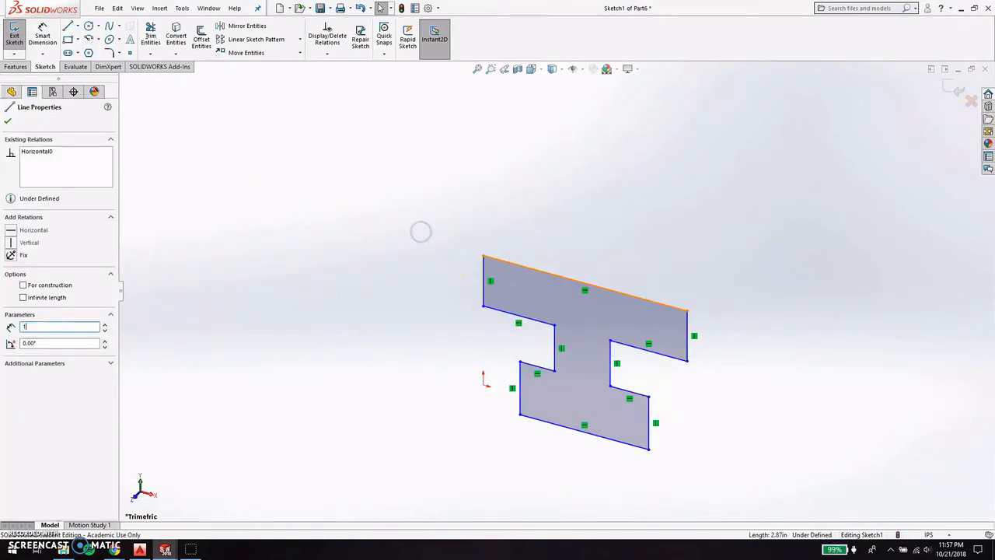
key(Return)
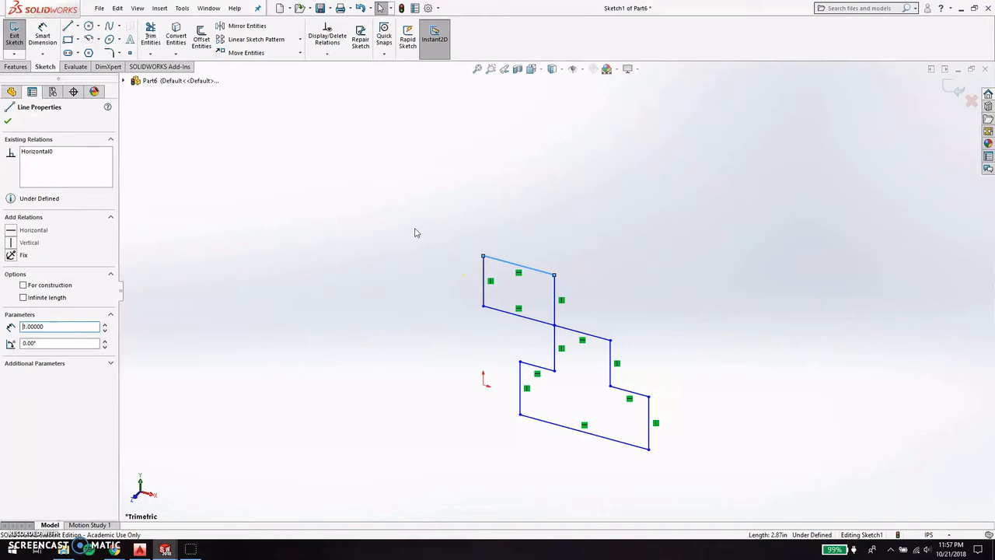
key(ctrl+z)
click(559, 383)
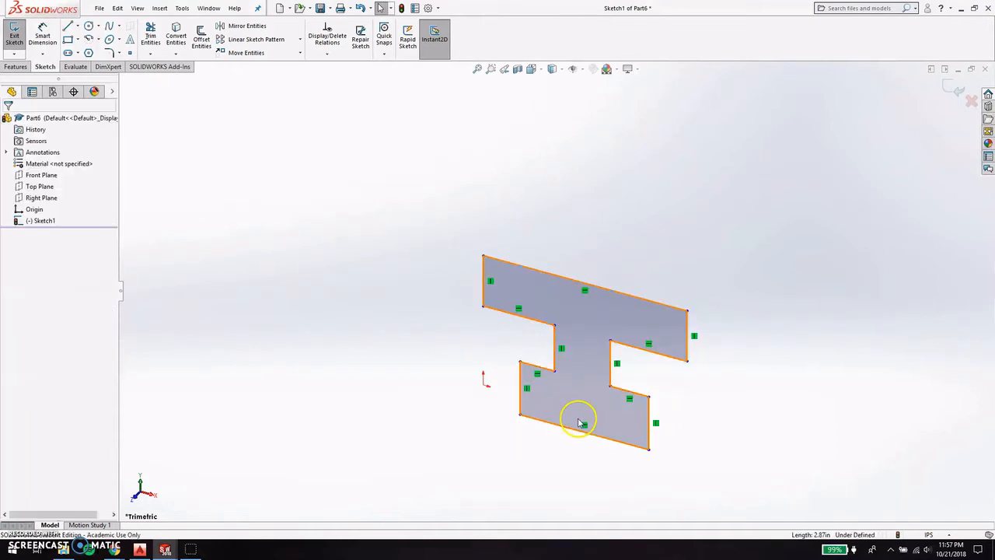
Reshape the I-shaped outline by narrowing the web and shrinking the lower flange to about 1.09 in wide.
click(555, 326)
drag(555, 325, 513, 310)
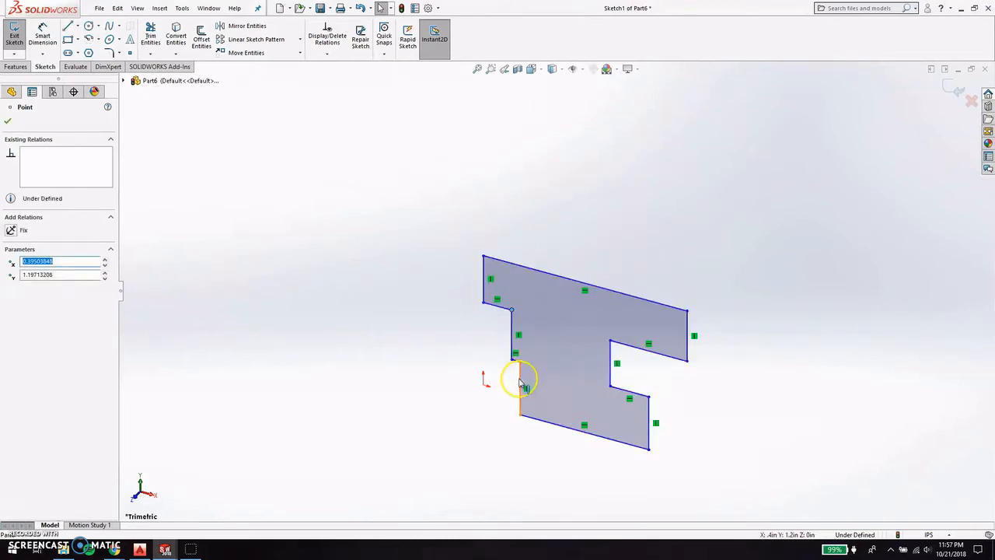
drag(520, 378, 467, 369)
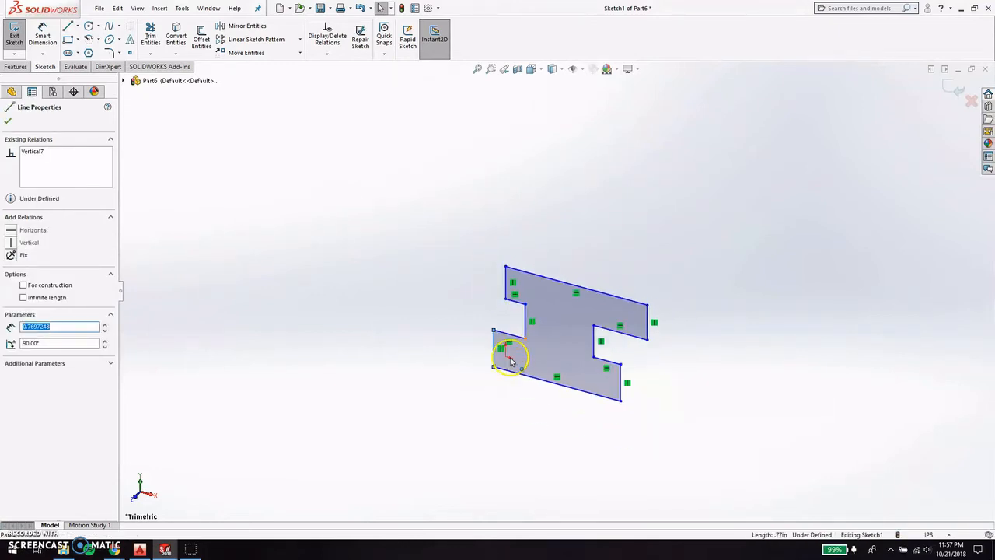
key(f)
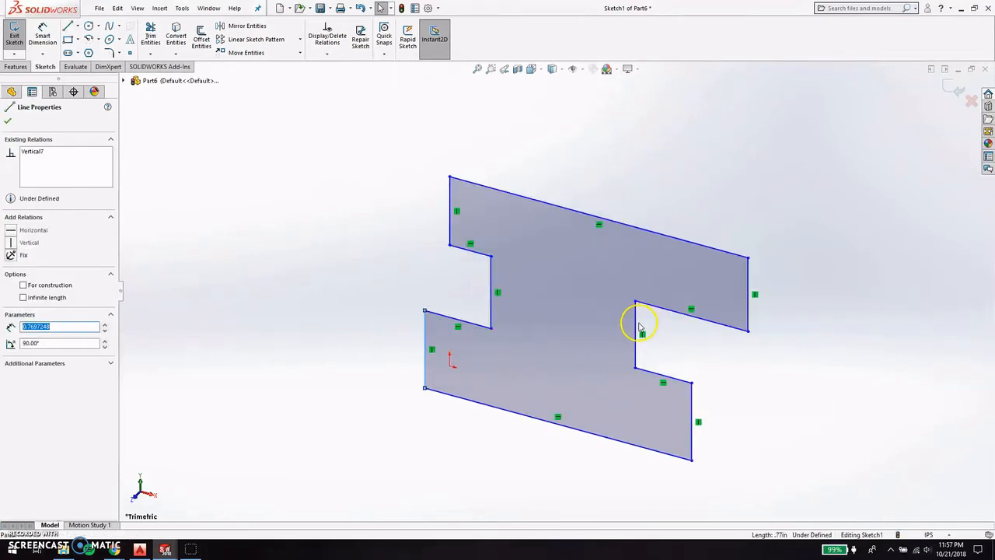
drag(637, 324, 553, 311)
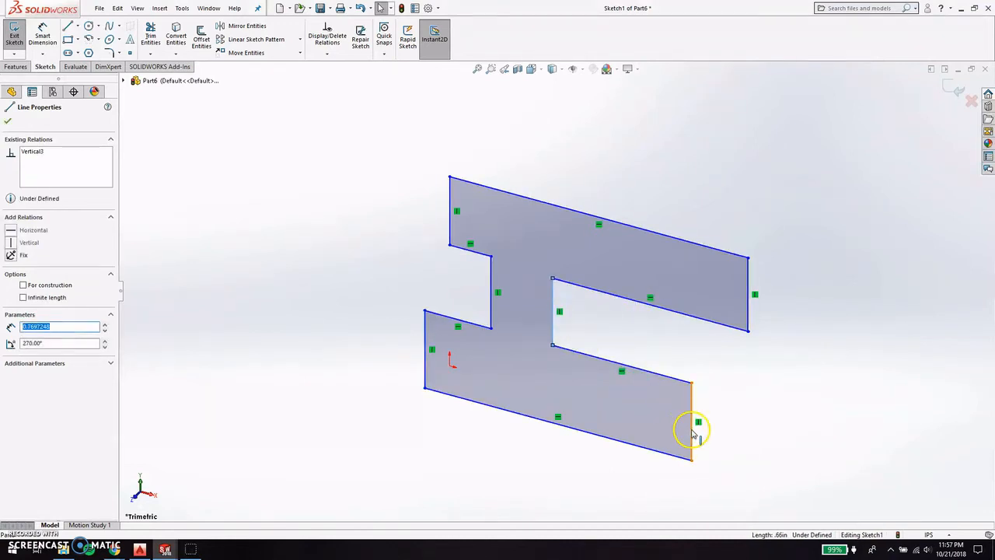
drag(692, 426, 580, 400)
drag(426, 374, 466, 367)
drag(498, 411, 504, 363)
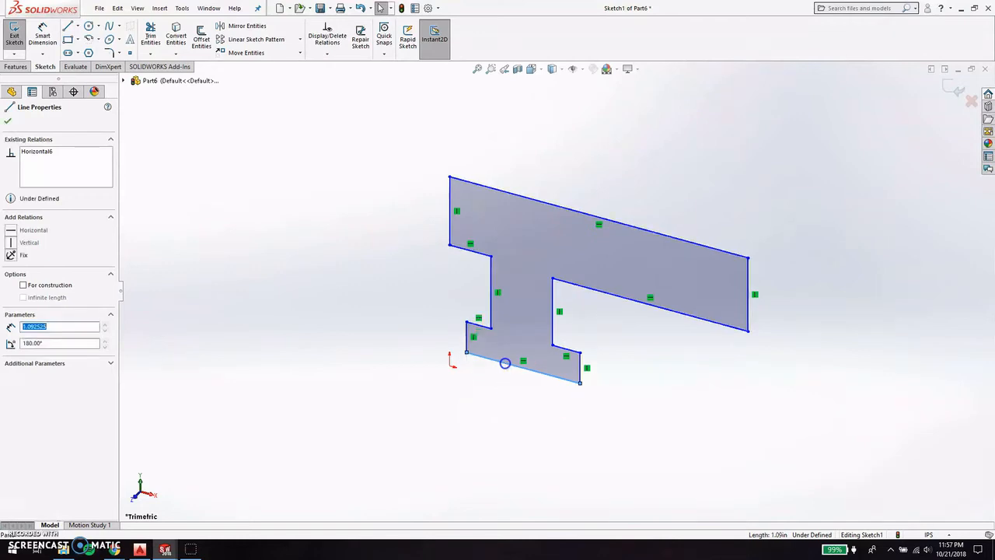
Shorten the web by raising the lower flange's edges, and narrow the top flange to about 1.38 in.
drag(557, 347, 564, 308)
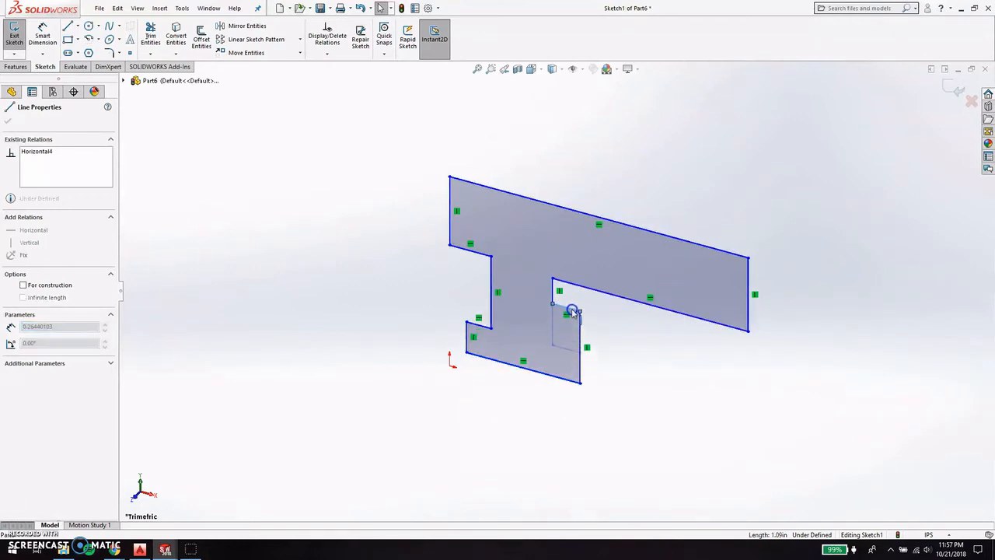
drag(477, 315, 480, 292)
drag(520, 369, 526, 328)
drag(751, 300, 593, 278)
Set the outline's top edge length to 1 in and move the web's right edge inward.
click(565, 208)
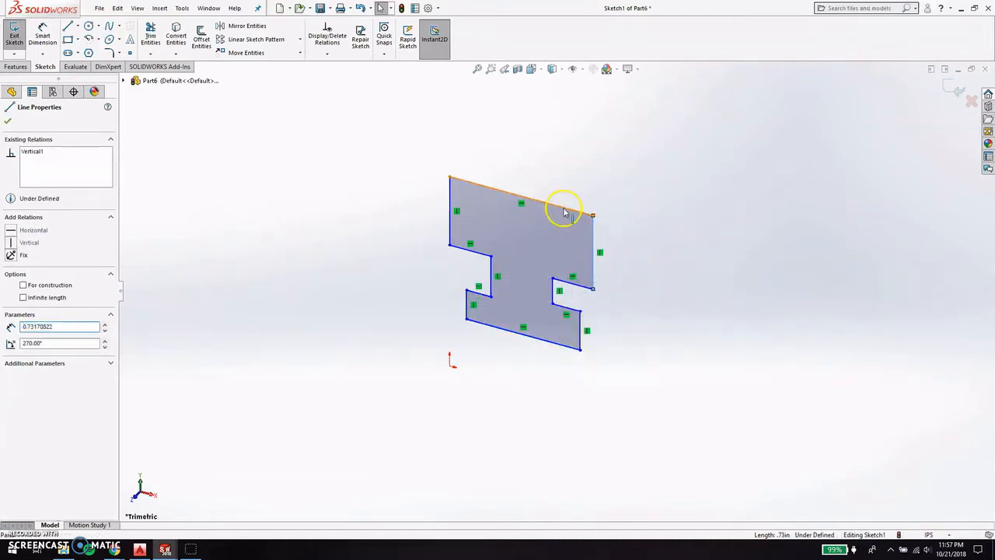
text(1)
key(Return)
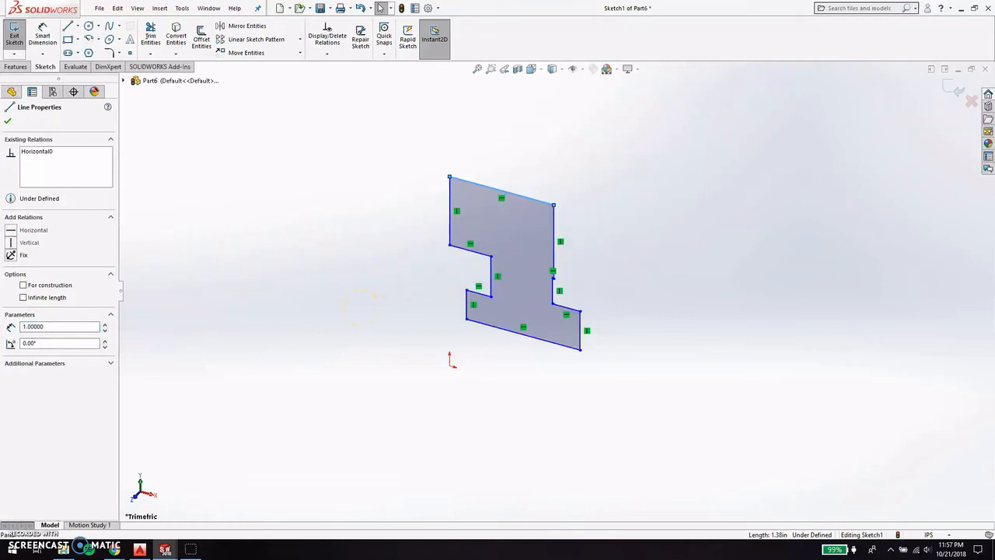
scroll(533, 218, down, 5)
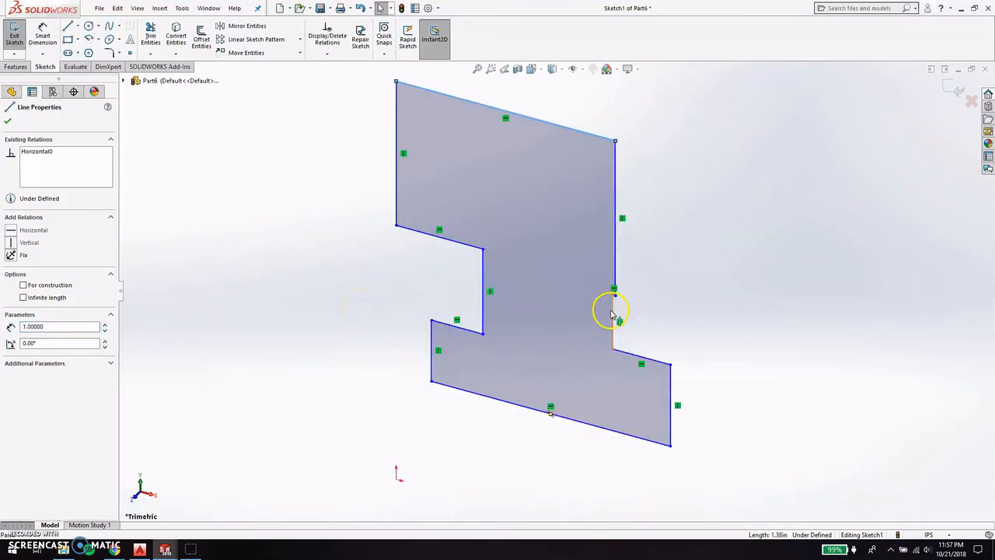
click(587, 311)
drag(584, 310, 564, 306)
Try setting the web's right vertical edge length to 1 in, and undo the change.
text(1)
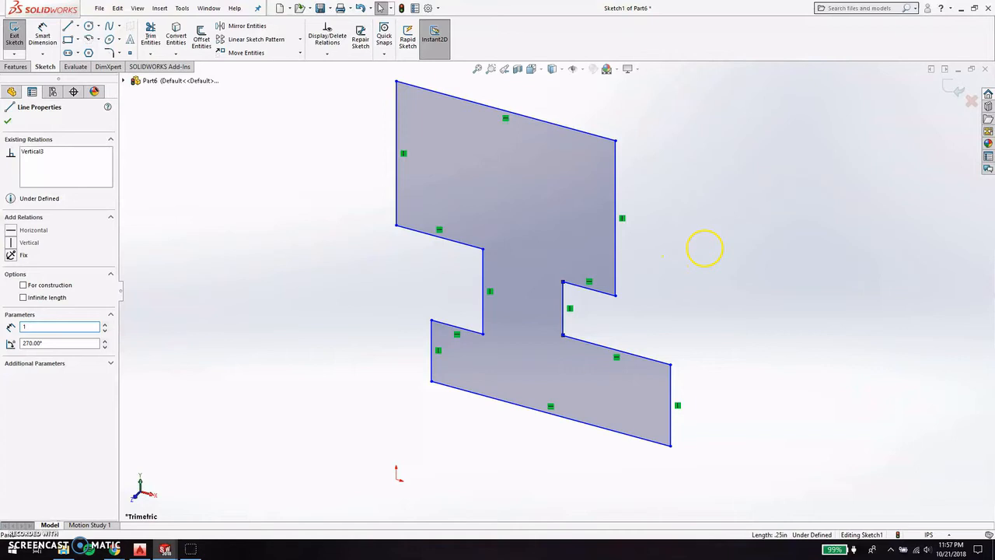
click(700, 253)
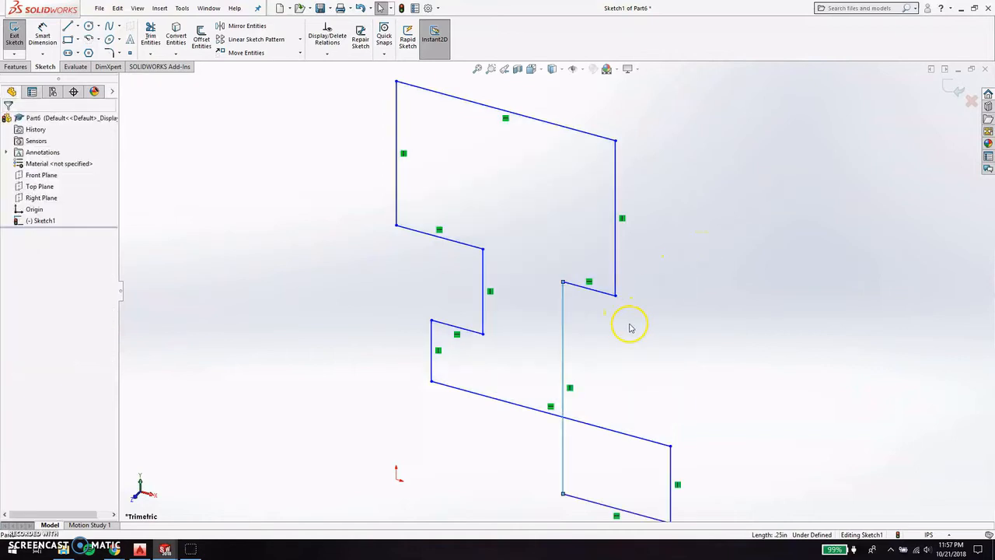
key(ctrl+z)
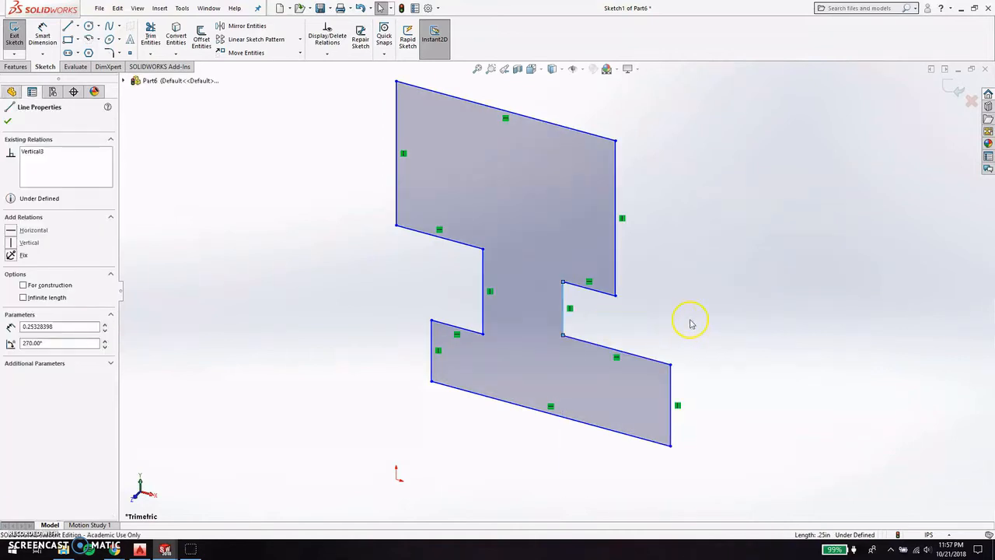
click(691, 323)
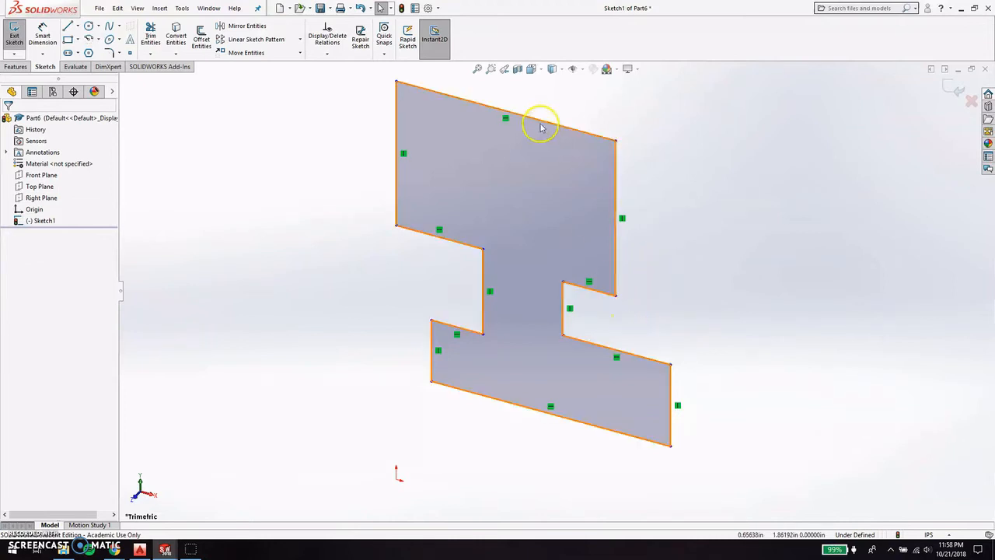
Add Fix relations to both endpoints of the outline's top edge.
click(565, 127)
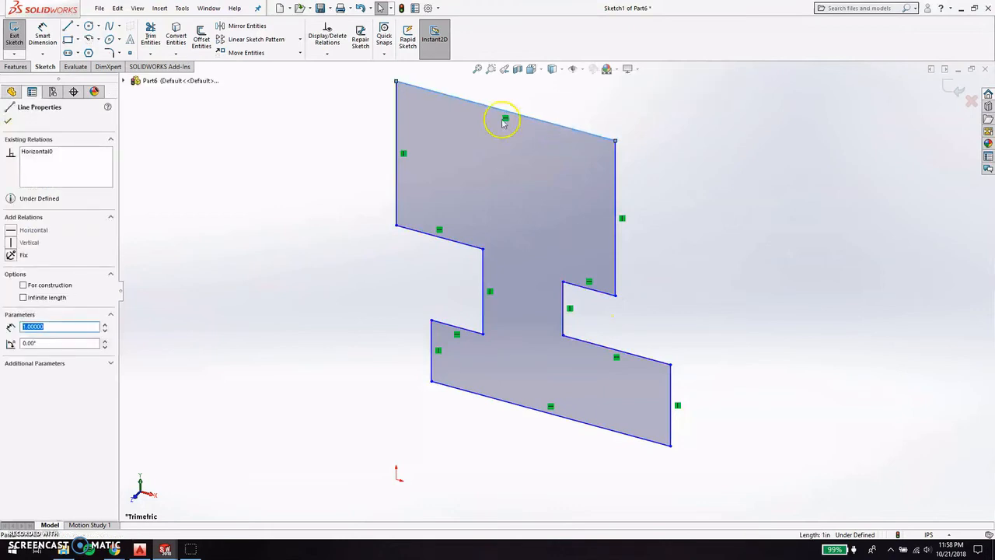
key(Escape)
click(397, 82)
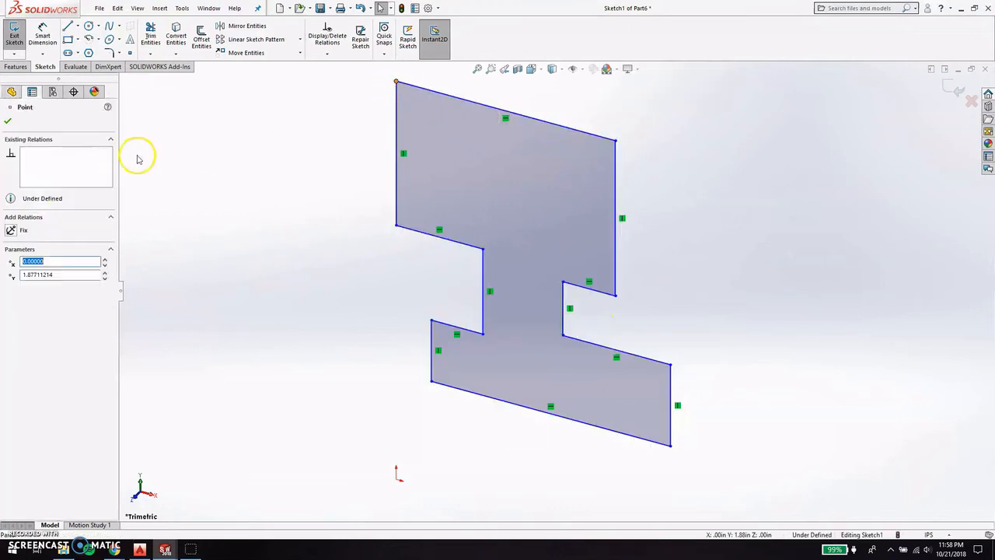
click(11, 231)
click(615, 141)
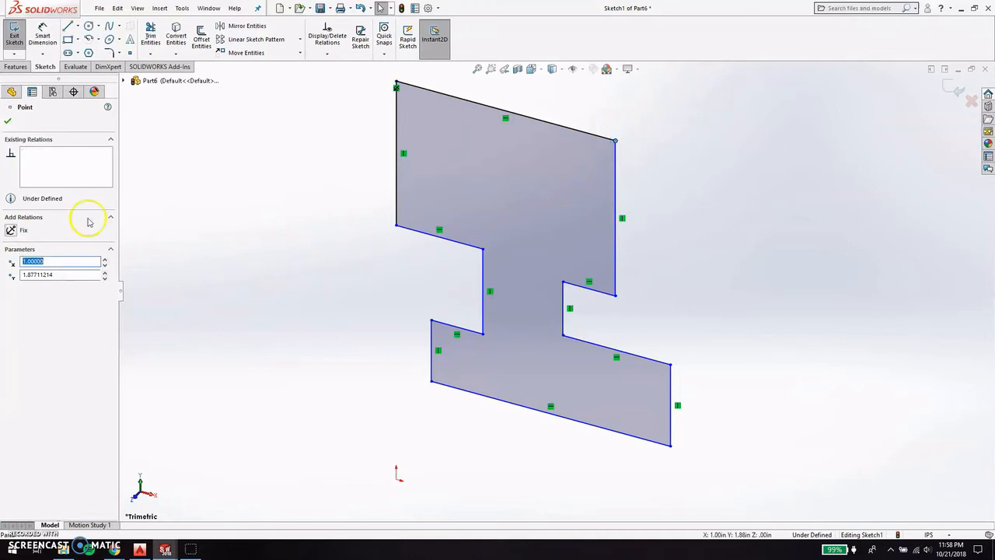
click(11, 230)
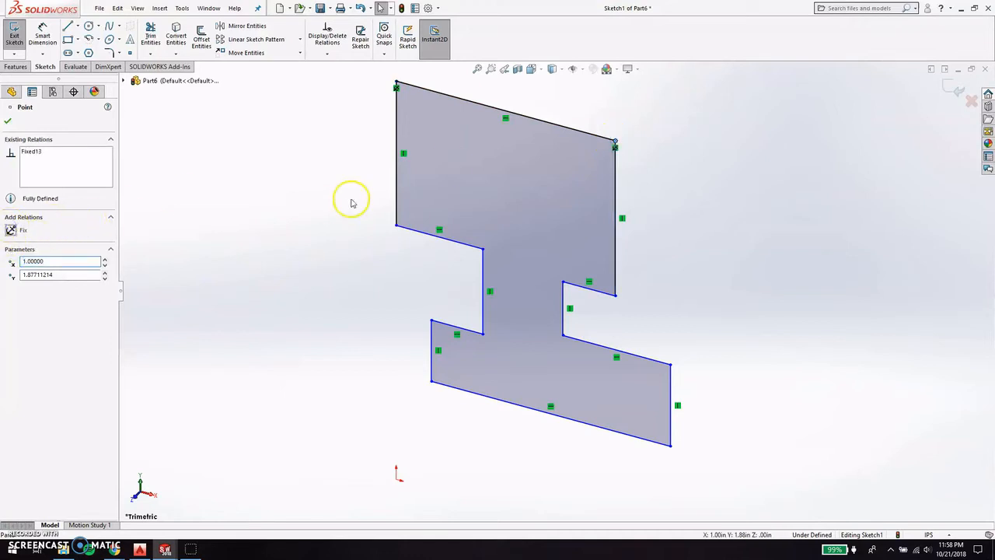
Set the lengths of the top flange's left and right outer vertical edges to 0.25 in.
click(395, 198)
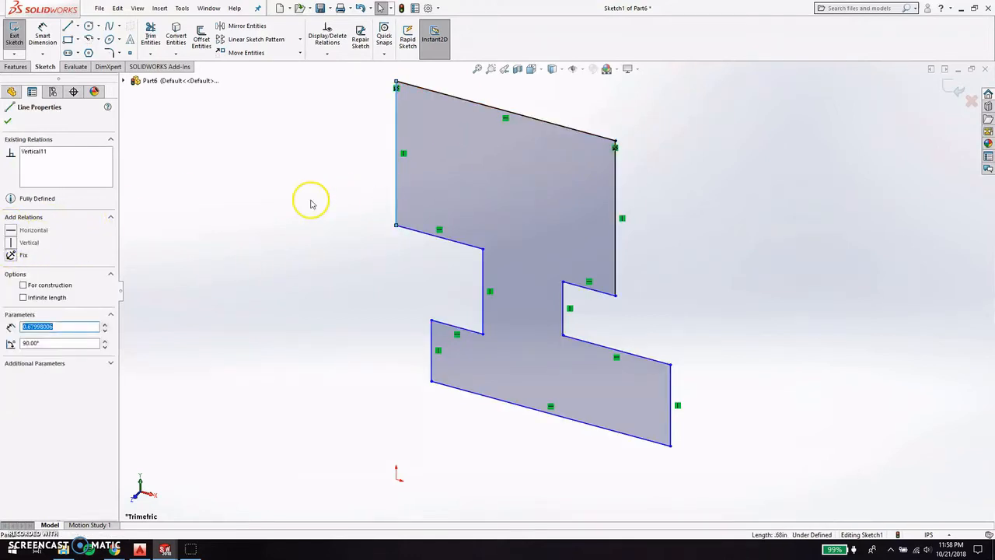
text(0.25)
key(Return)
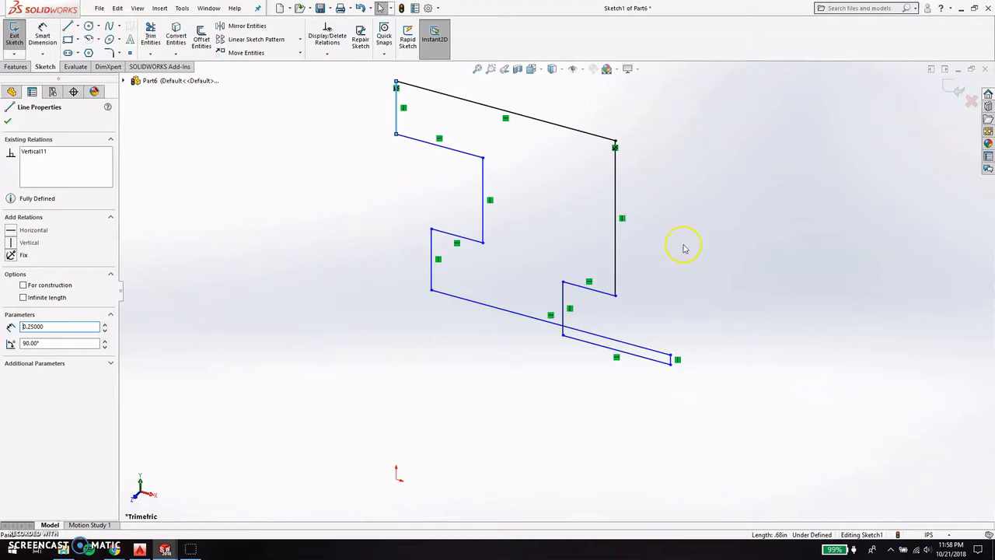
click(615, 257)
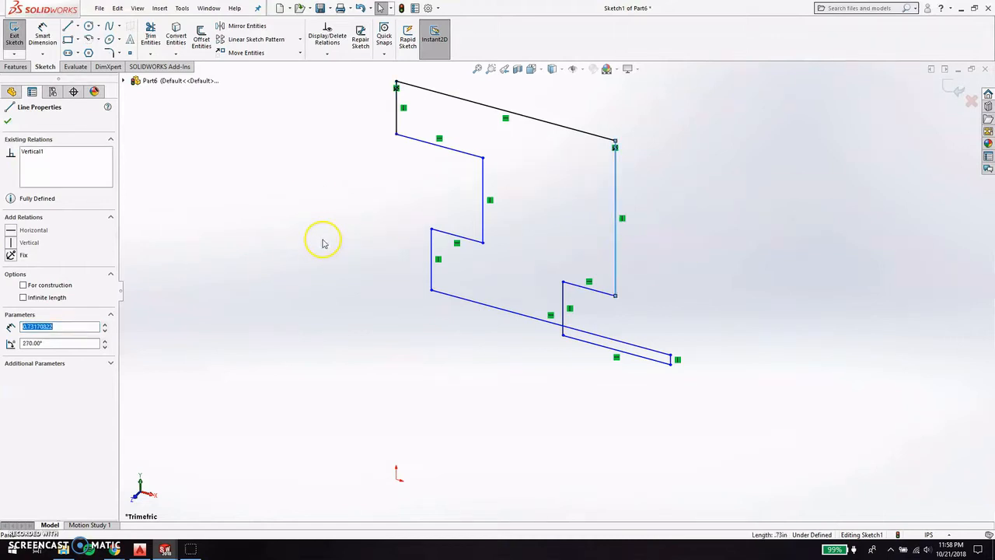
text(0.25)
key(Return)
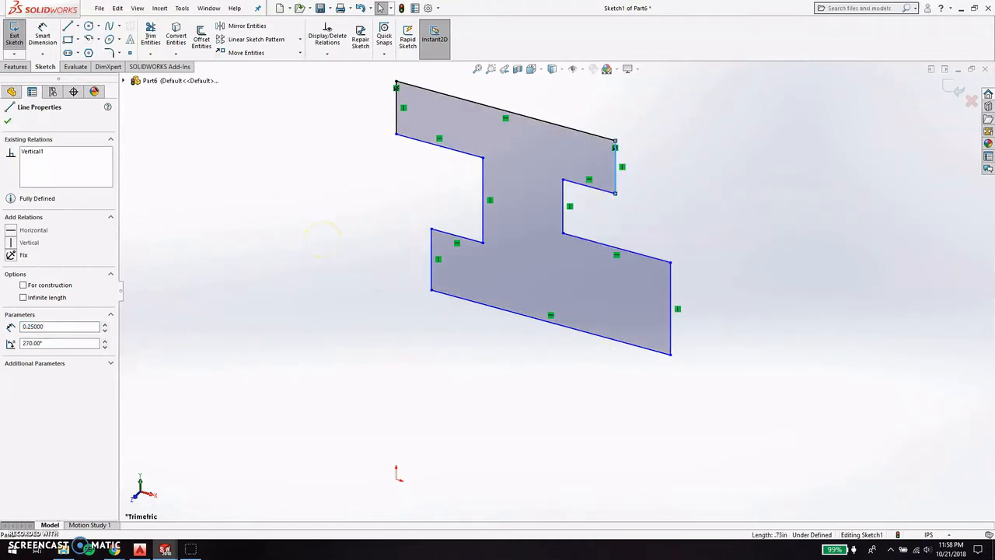
Add Fix relations to the two lower outer corner points of the top flange.
click(466, 162)
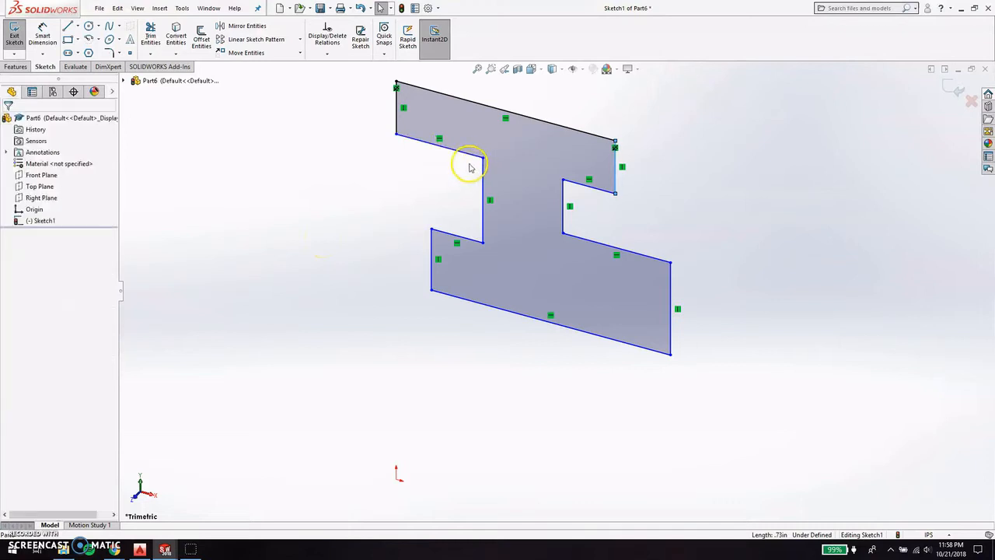
click(397, 134)
click(11, 231)
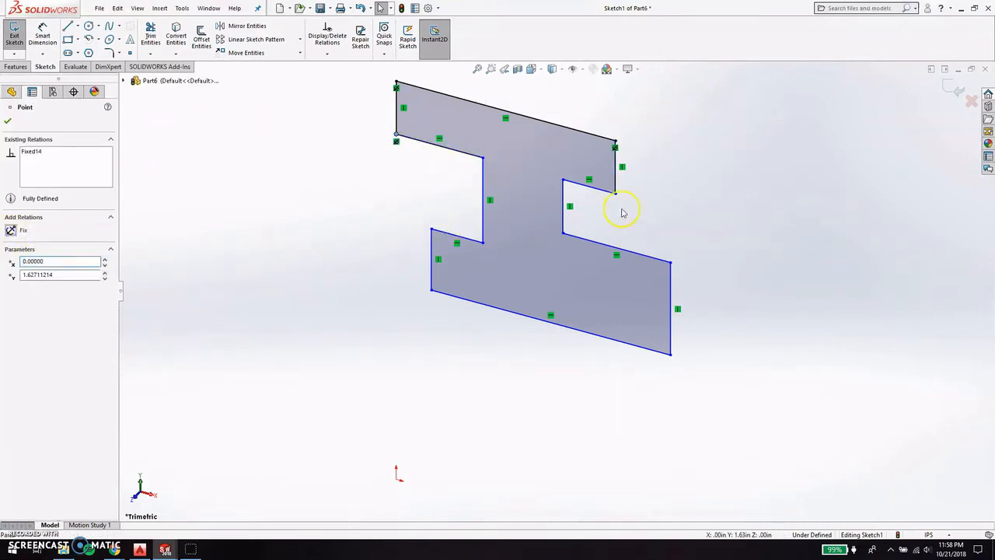
click(616, 194)
click(23, 230)
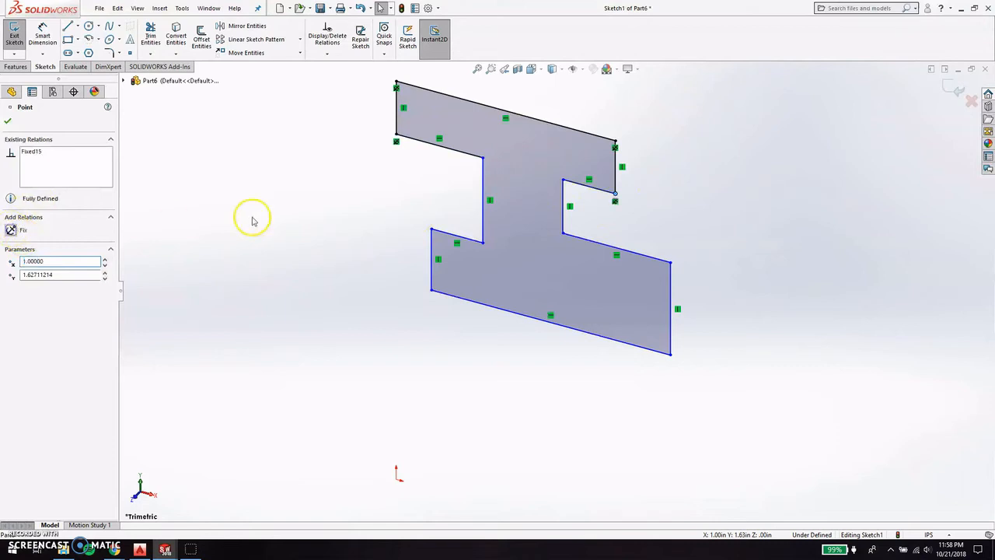
click(253, 216)
Set the lengths of the top flange's left and right underside edges to 0.375 in.
click(440, 146)
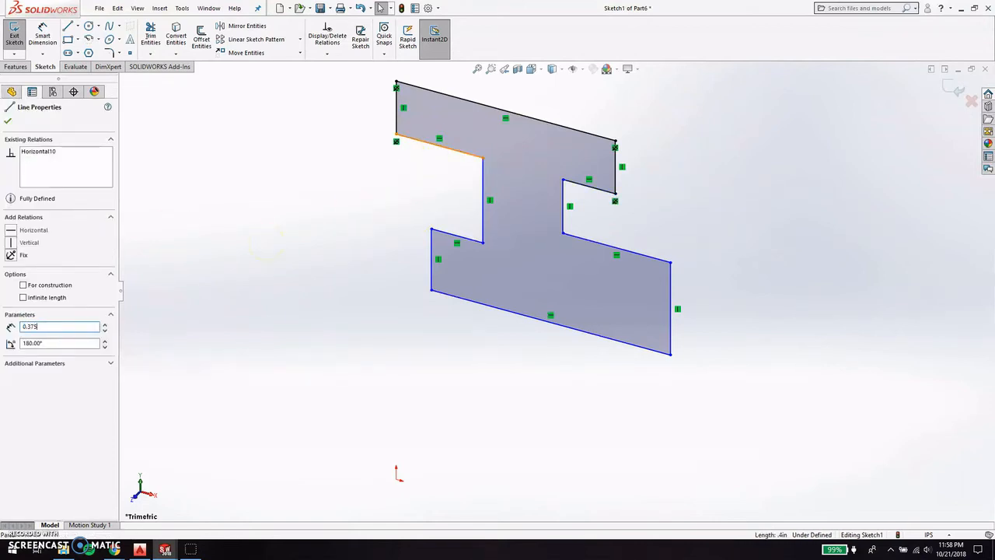
key(Return)
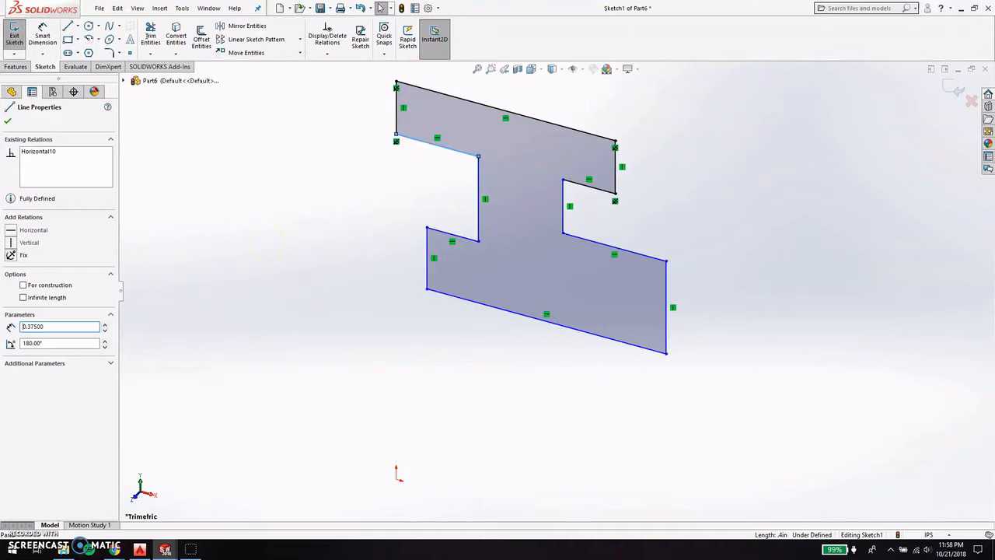
click(571, 201)
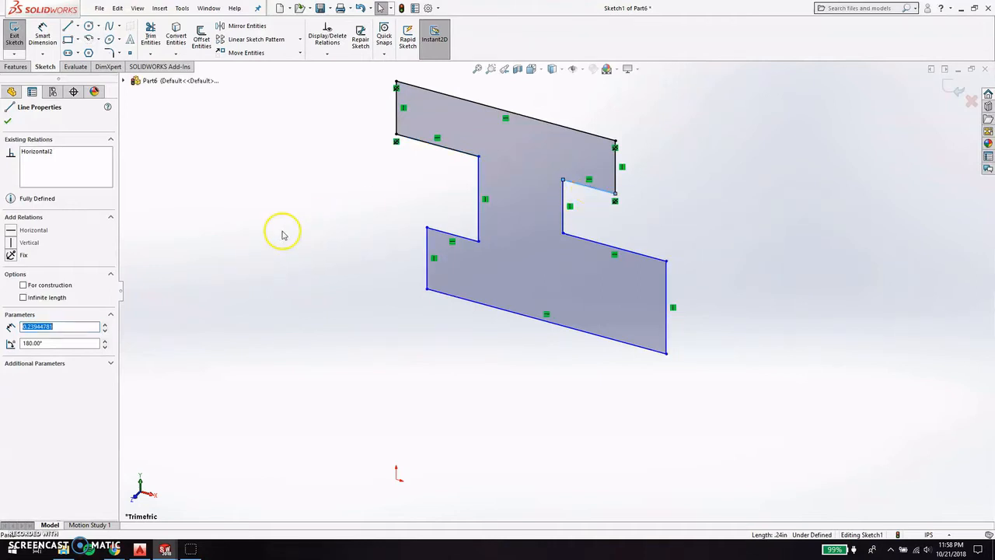
text(0.375)
key(Return)
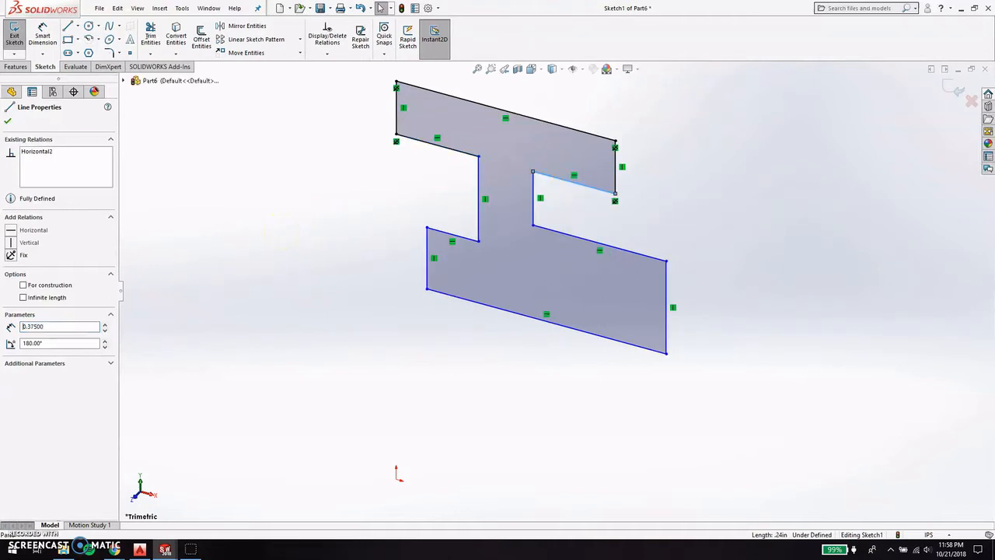
Set the lengths of both vertical edges of the web to 0.25 in.
click(475, 221)
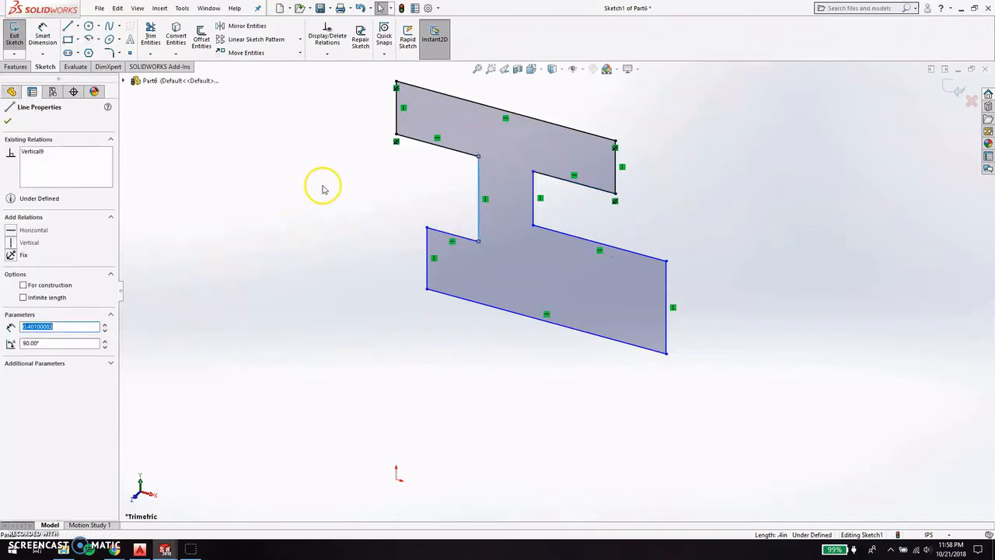
click(533, 217)
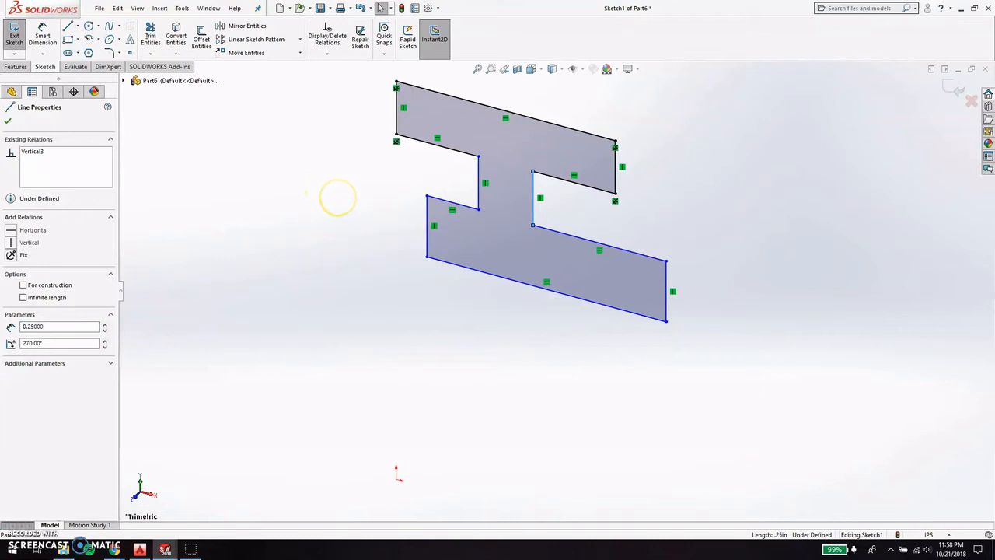
click(420, 200)
Check the Female T-slot part's slot shape and set the lower flange's left upper horizontal edge to 0.125 in in the new part's sketch.
click(445, 200)
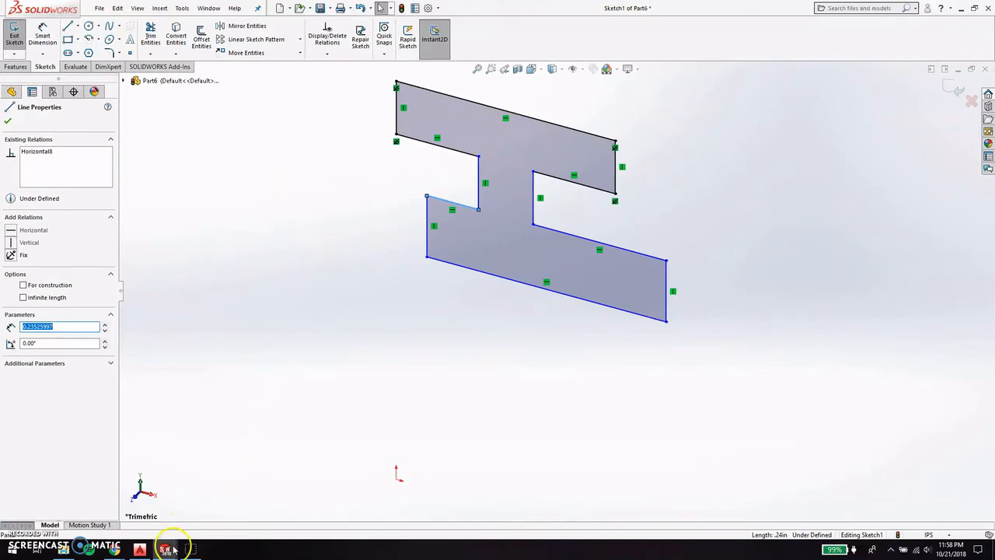
mouse_move(167, 548)
click(530, 504)
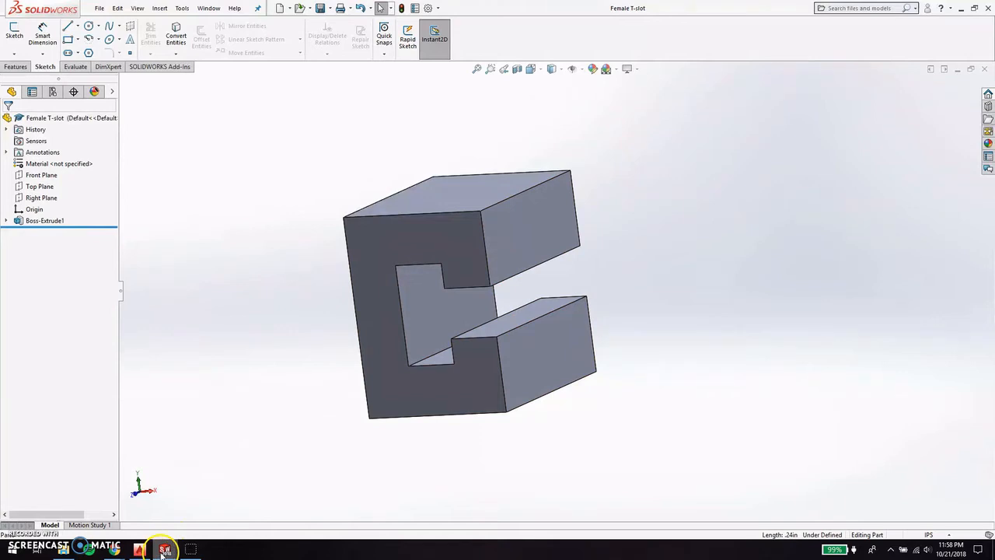
mouse_move(164, 552)
click(619, 501)
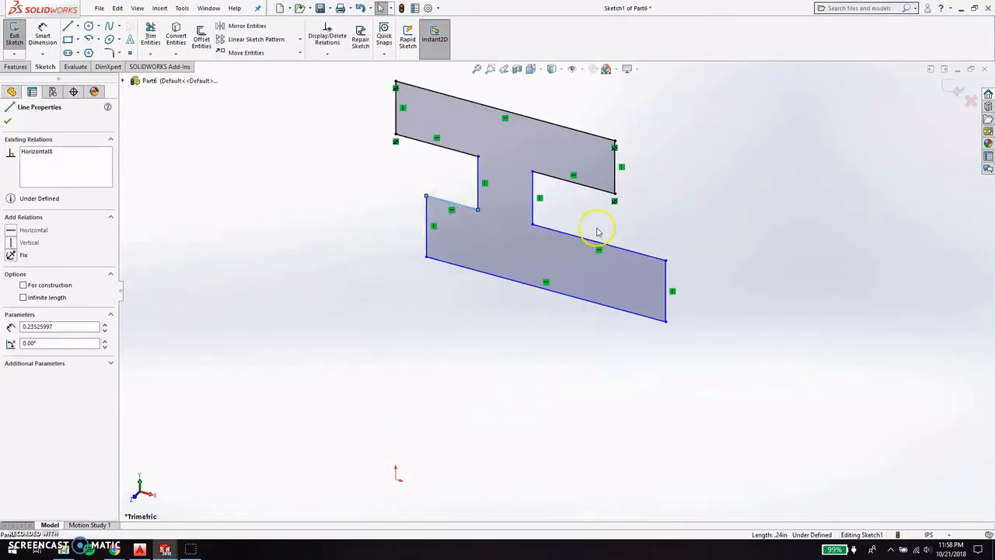
click(464, 209)
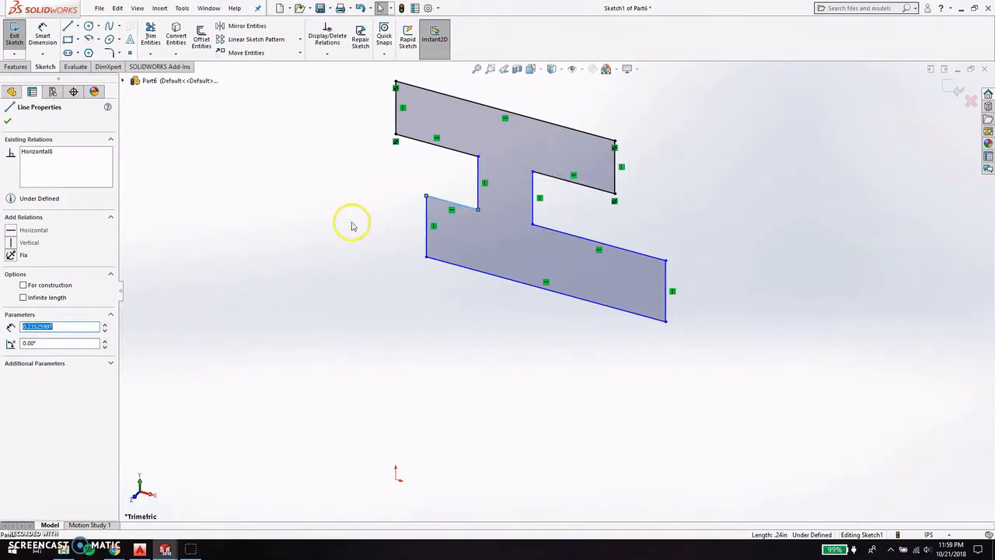
key(Return)
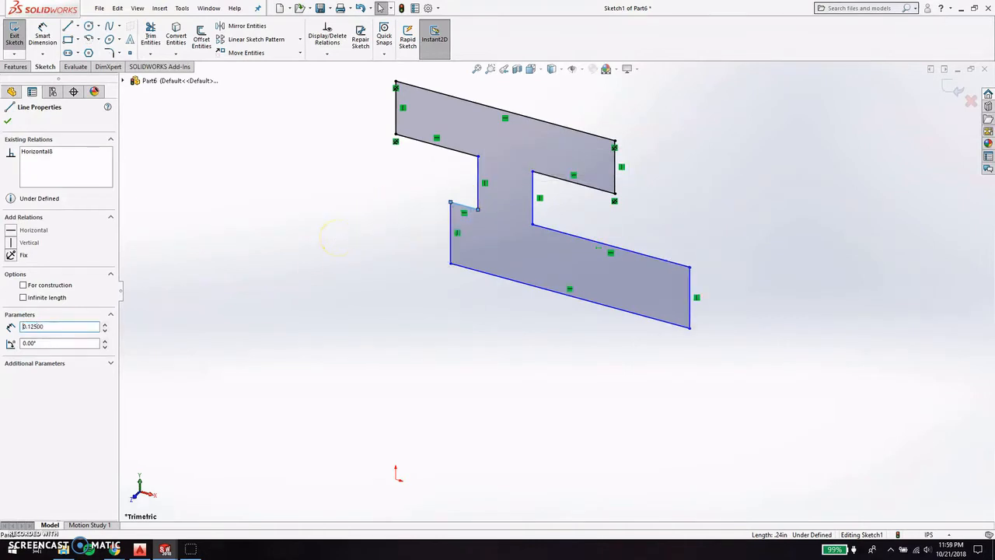
Add Fix relations to both endpoints of the lower flange's left upper horizontal edge.
click(451, 203)
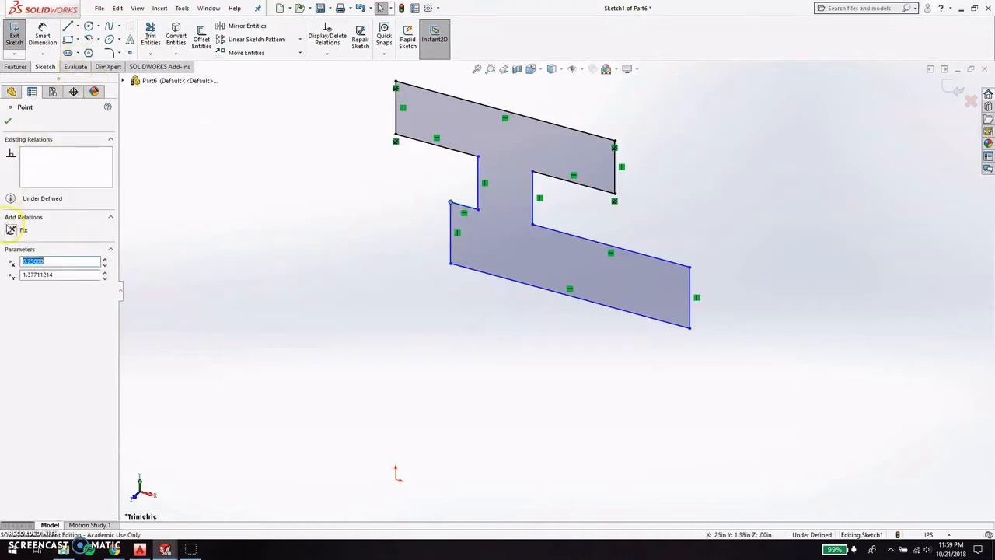
click(10, 230)
click(478, 207)
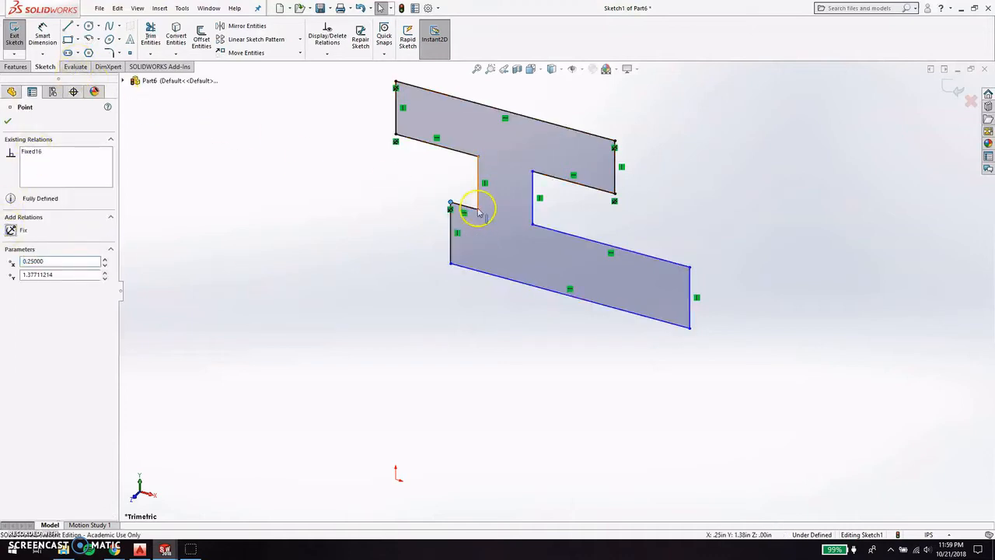
click(23, 230)
click(519, 216)
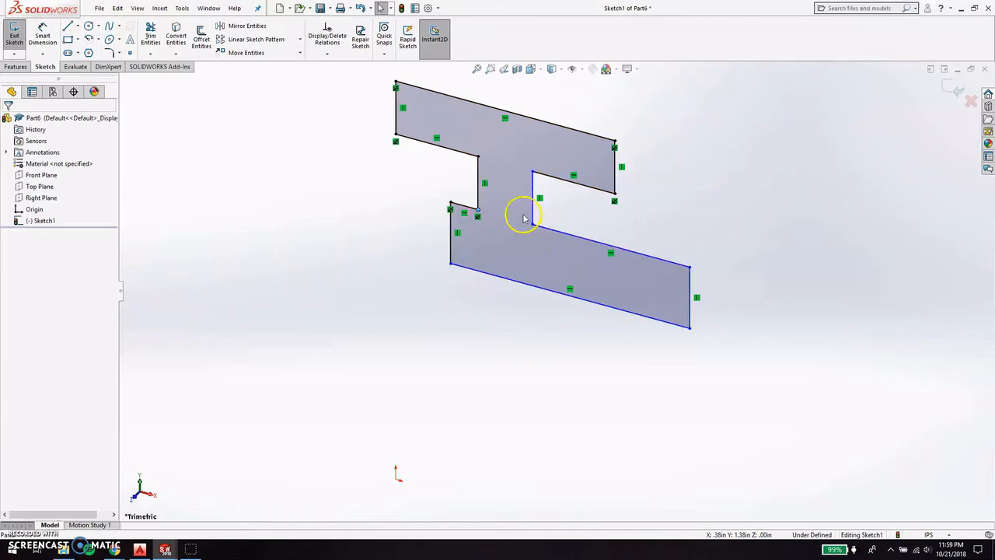
Set the length of the lower flange's right upper horizontal edge to 0.125 in.
click(565, 235)
text(0.12)
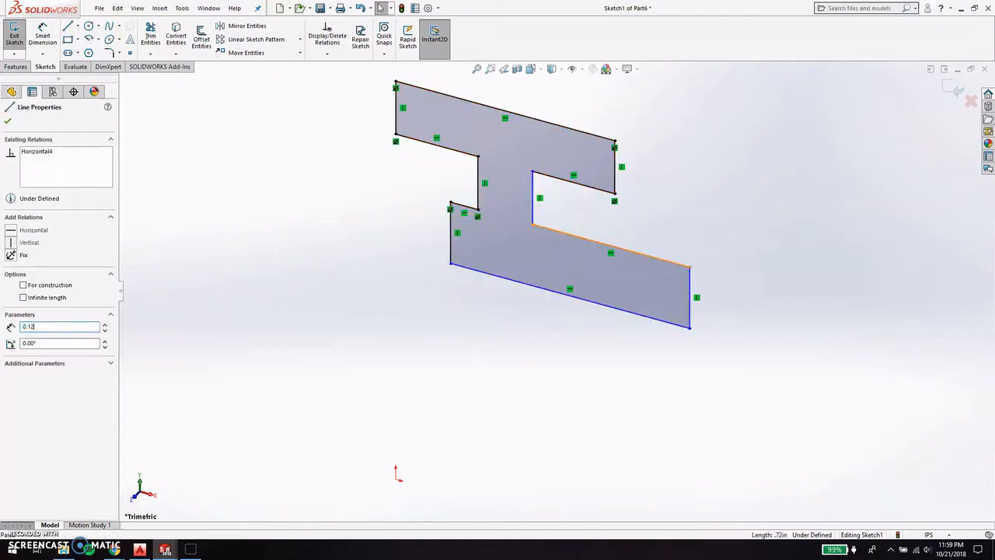
text(5)
key(Return)
Try to set the lower flange's right vertical edge to 0.25 in and undo the change.
click(555, 269)
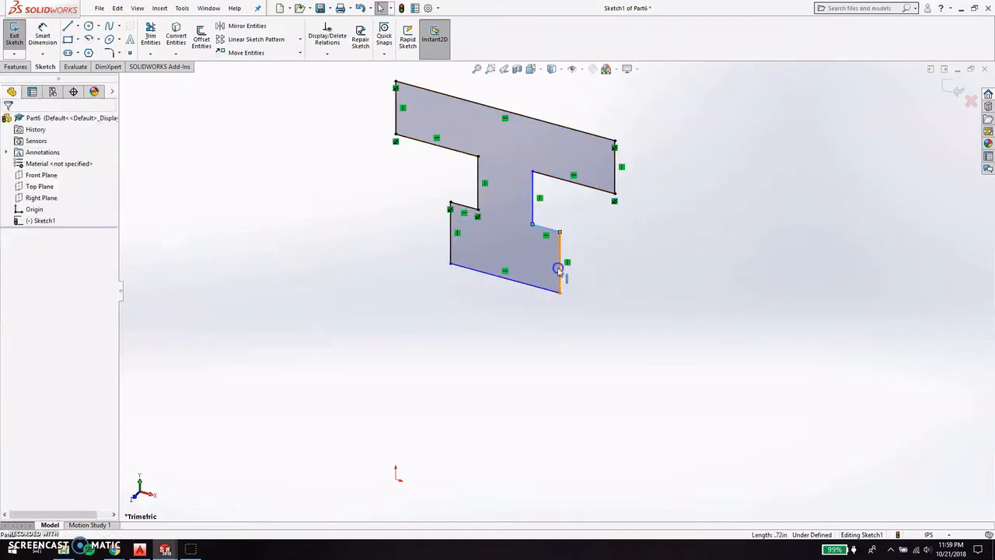
click(558, 269)
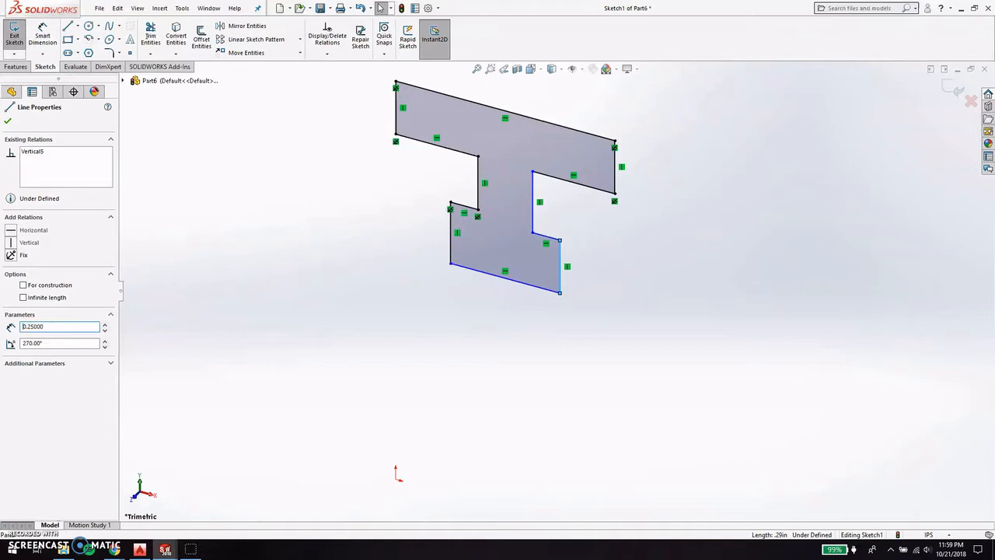
click(329, 261)
key(ctrl+z)
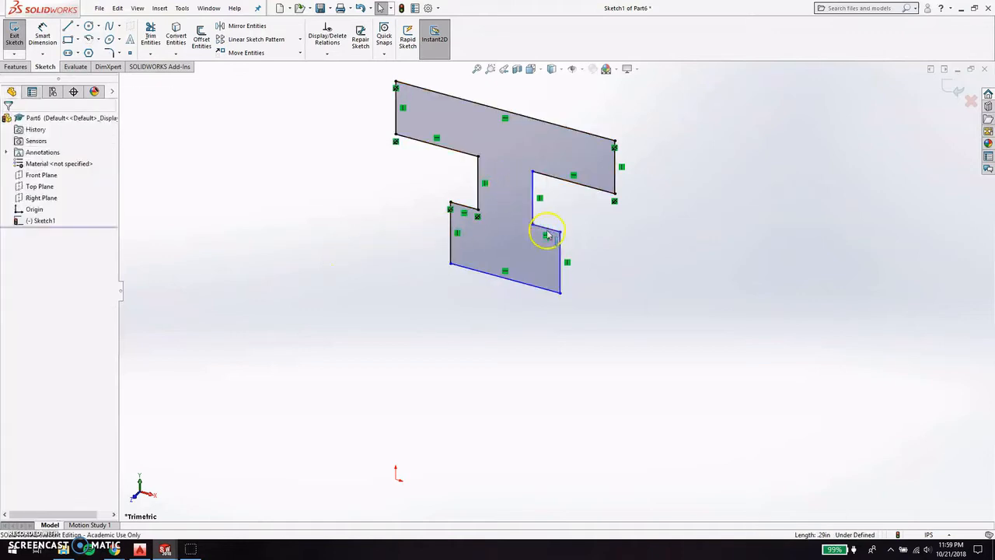
Add Fix relations to the lower and upper endpoints of the web's right vertical edge.
click(533, 226)
click(12, 230)
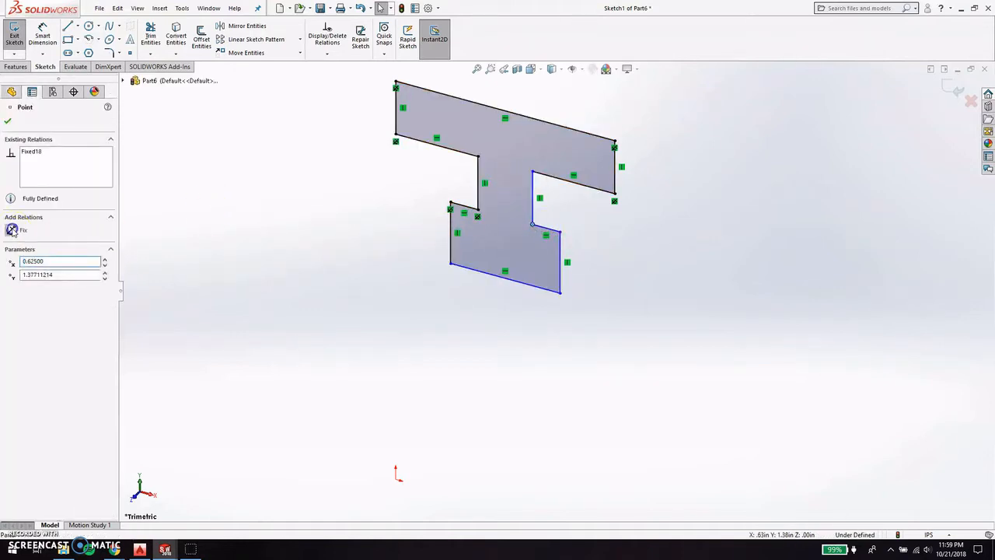
click(534, 171)
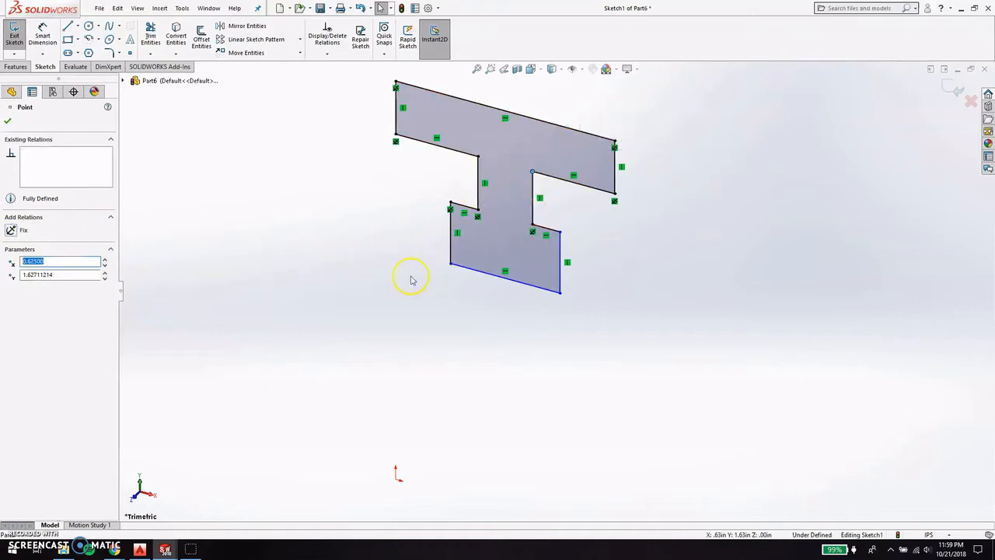
click(12, 231)
Set the length of the lower flange's right vertical edge to 0.25 in.
click(542, 259)
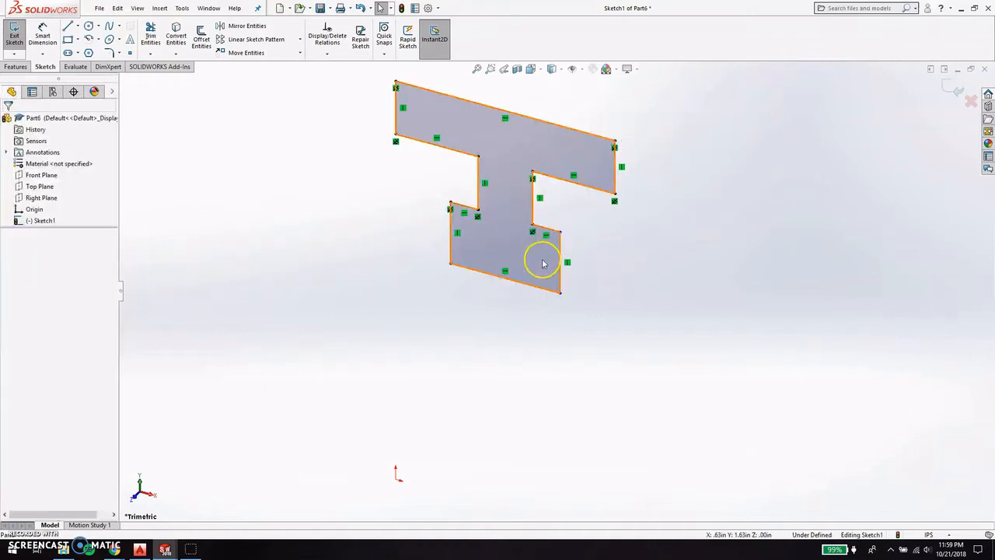
click(560, 255)
text(0.2)
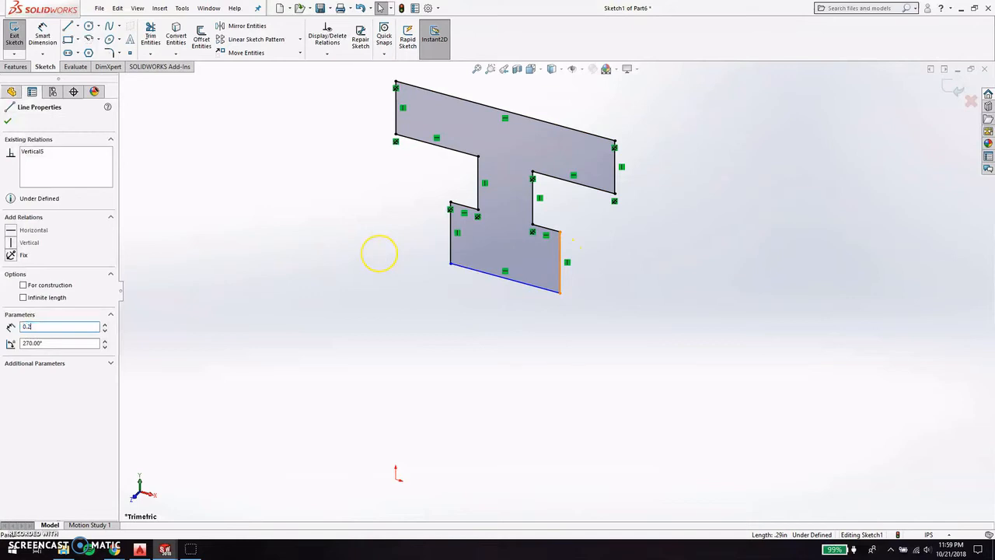
text(5)
key(Return)
click(422, 261)
Check the lengths of the lower flange's left vertical edge and the top flange's two underside edges.
click(451, 243)
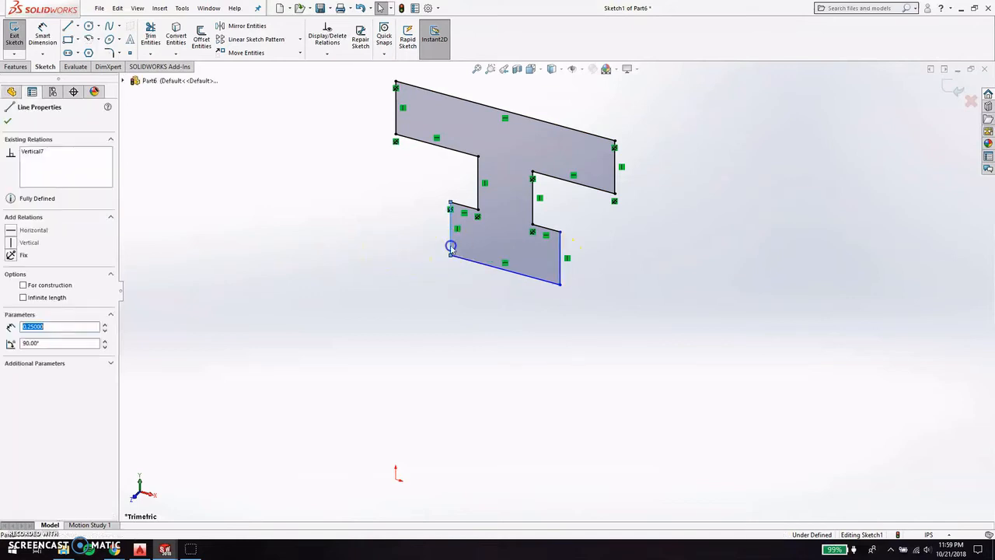
click(392, 217)
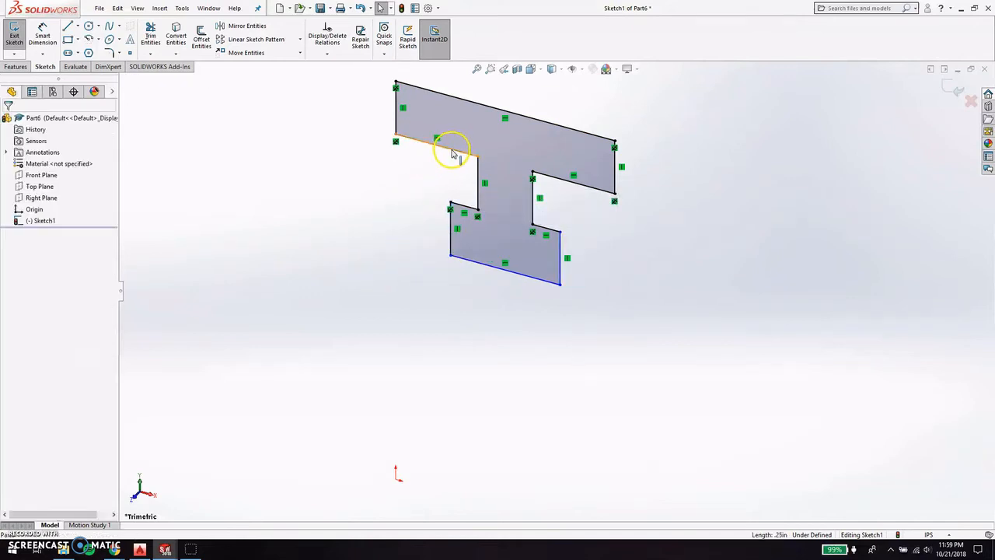
click(449, 147)
click(570, 185)
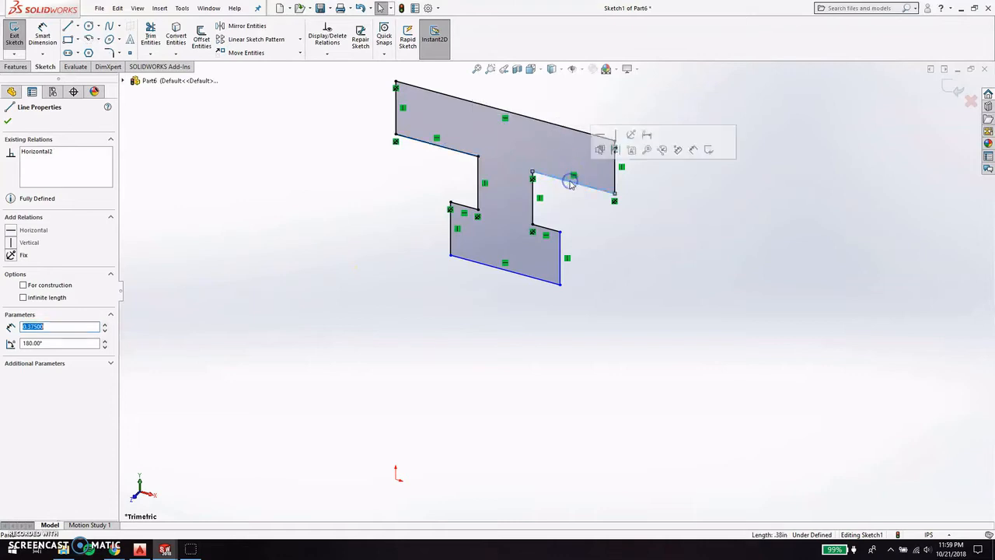
click(516, 333)
Compare the profile with the slot of the Female T-slot part and return to the new part's sketch.
middle_drag(505, 329, 529, 272)
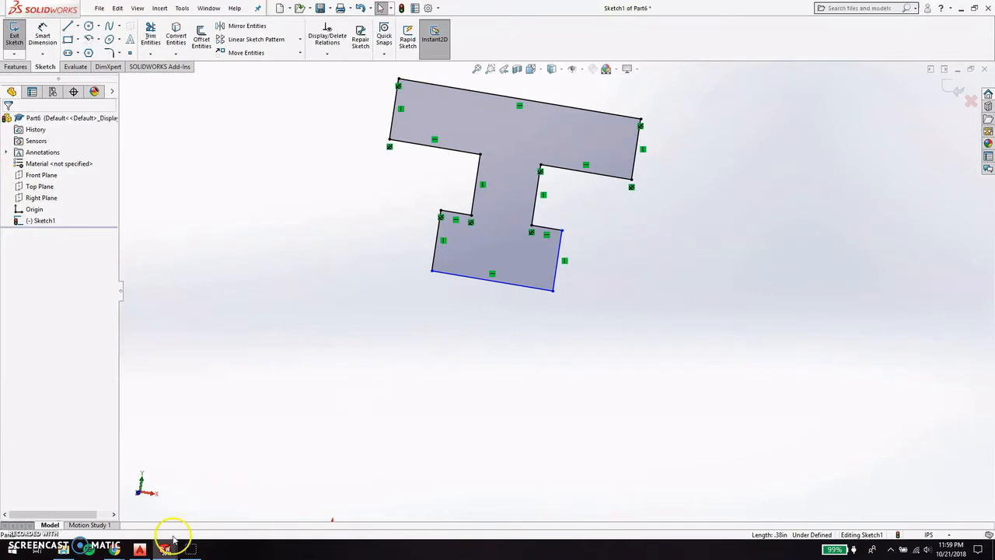
mouse_move(164, 550)
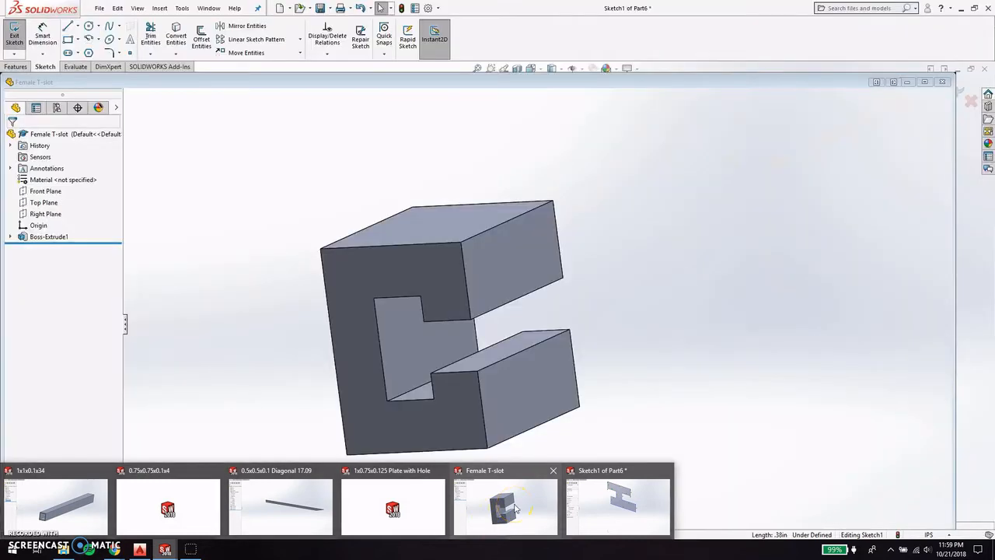
click(515, 509)
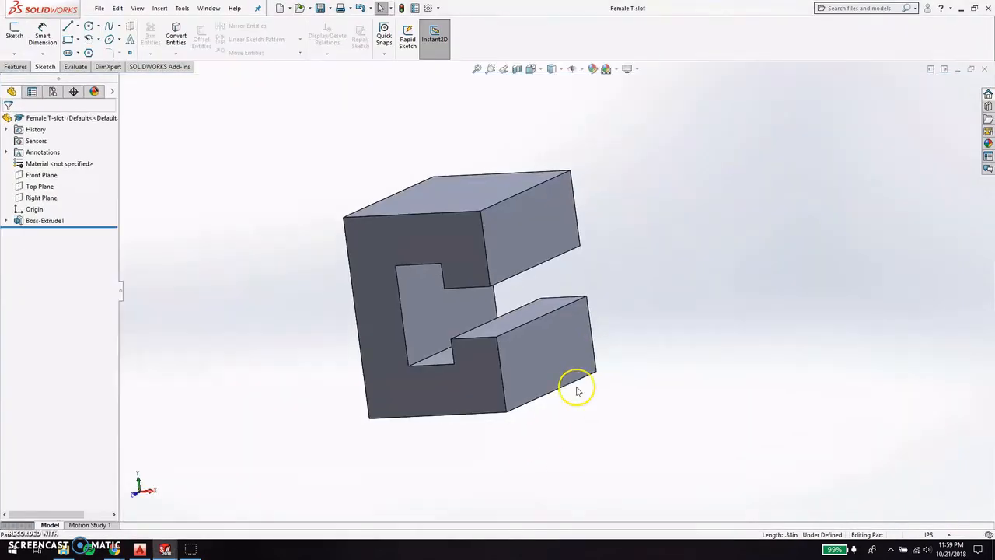
middle_drag(573, 389, 609, 357)
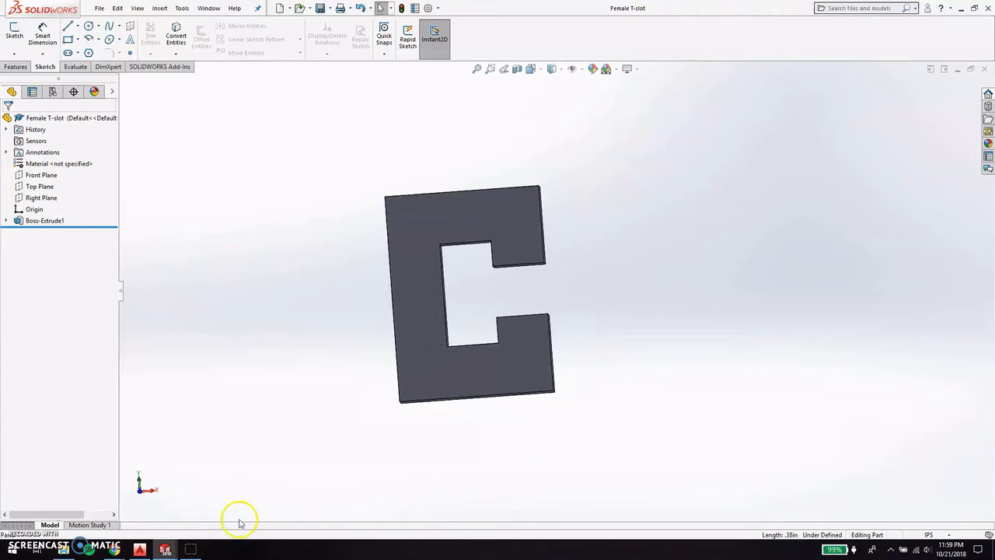
mouse_move(166, 549)
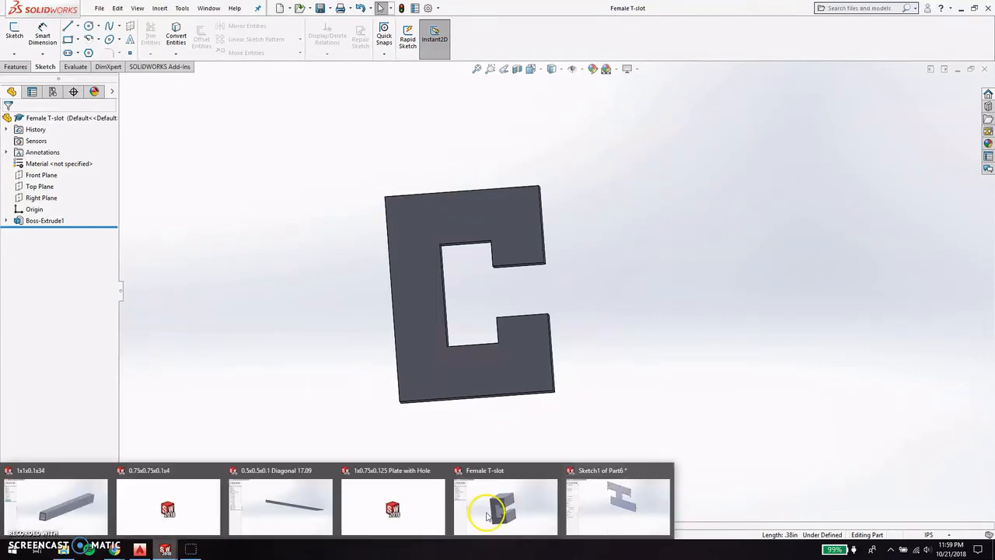
click(596, 498)
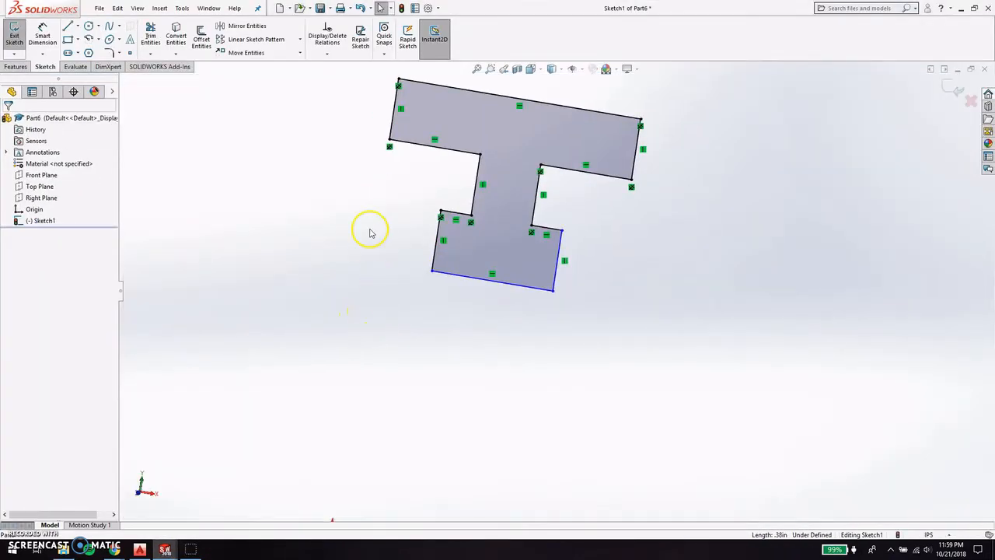
Exit the sketch and extrude the I-shaped profile 1 in as a blind Extruded Boss/Base.
mouse_move(596, 234)
middle_down()
mouse_move(594, 258)
mouse_move(625, 236)
middle_up()
click(953, 91)
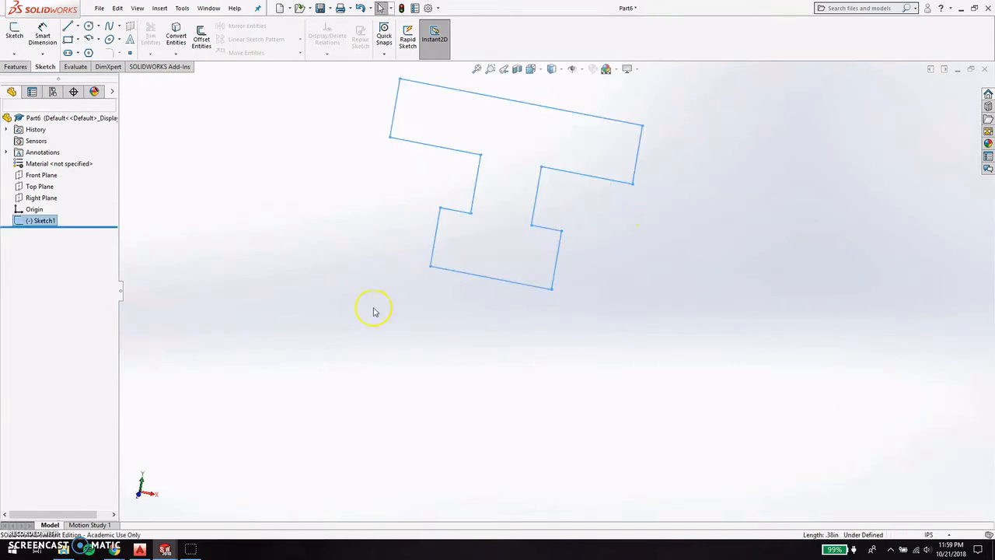
click(16, 67)
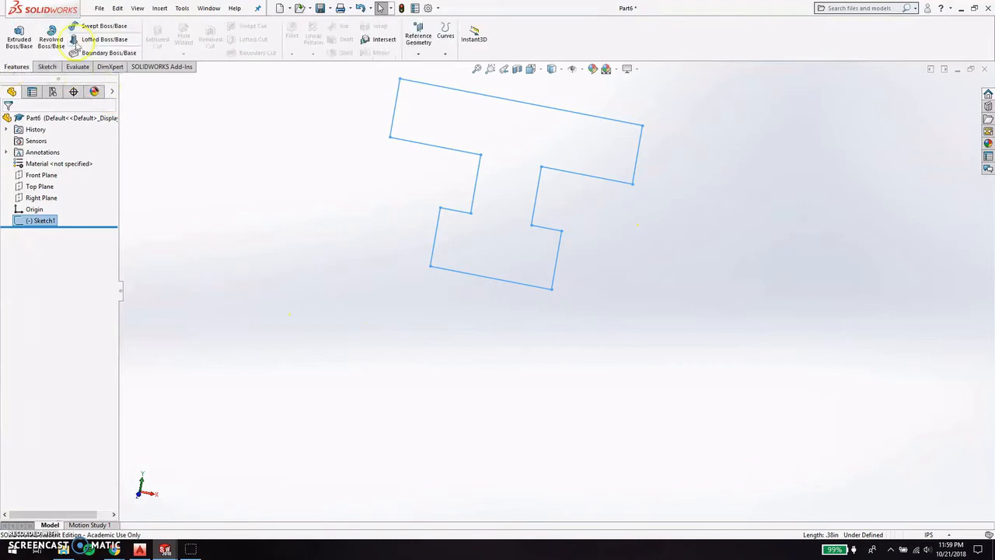
click(19, 35)
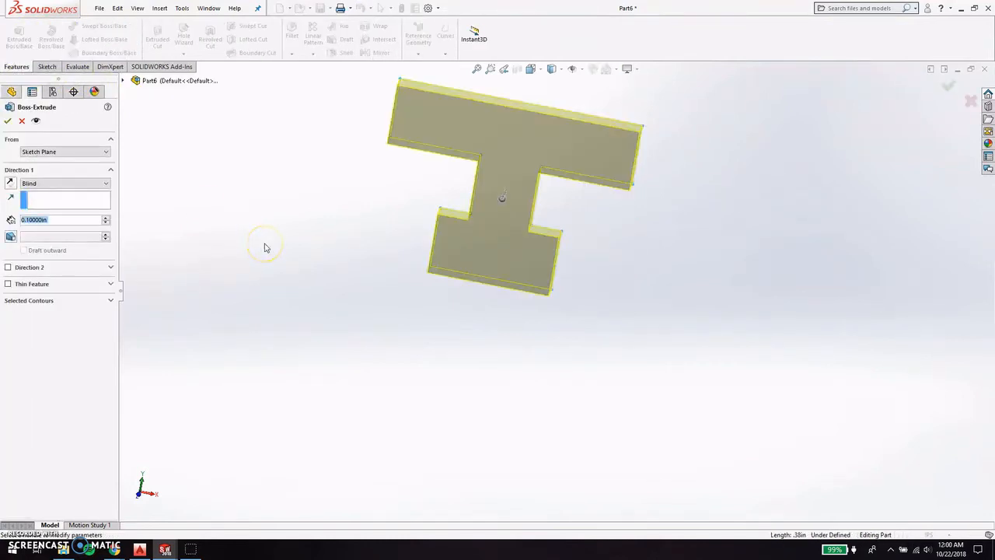
text(1)
key(Return)
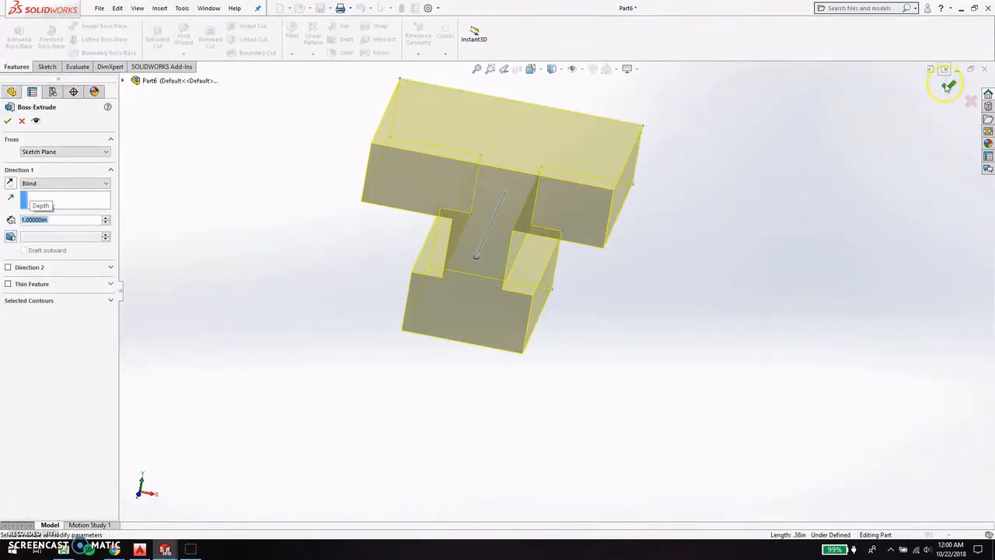
click(947, 86)
Save the extruded part as "Male T-slot" in the Solidworks Tutorial Bridge folder.
middle_drag(620, 339, 506, 260)
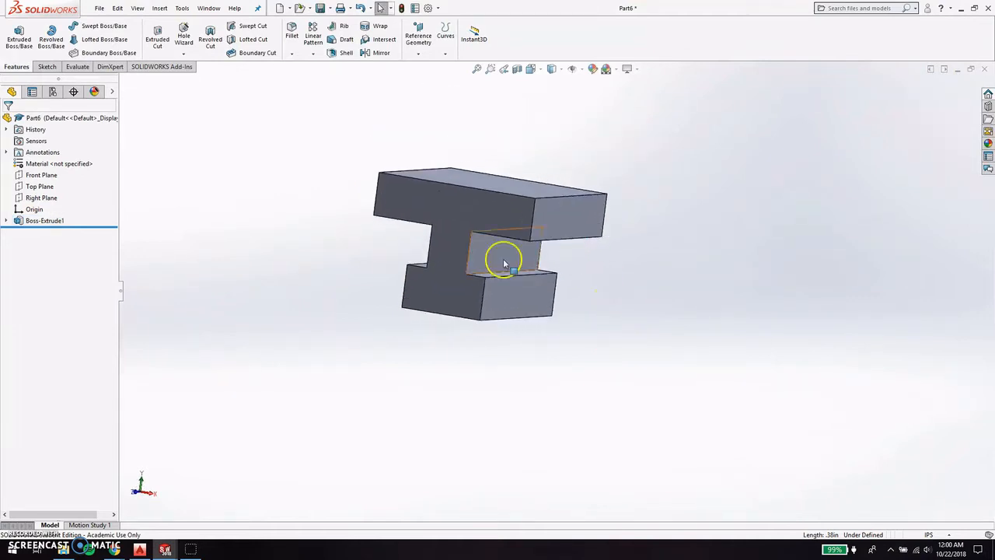
key(ctrl+s)
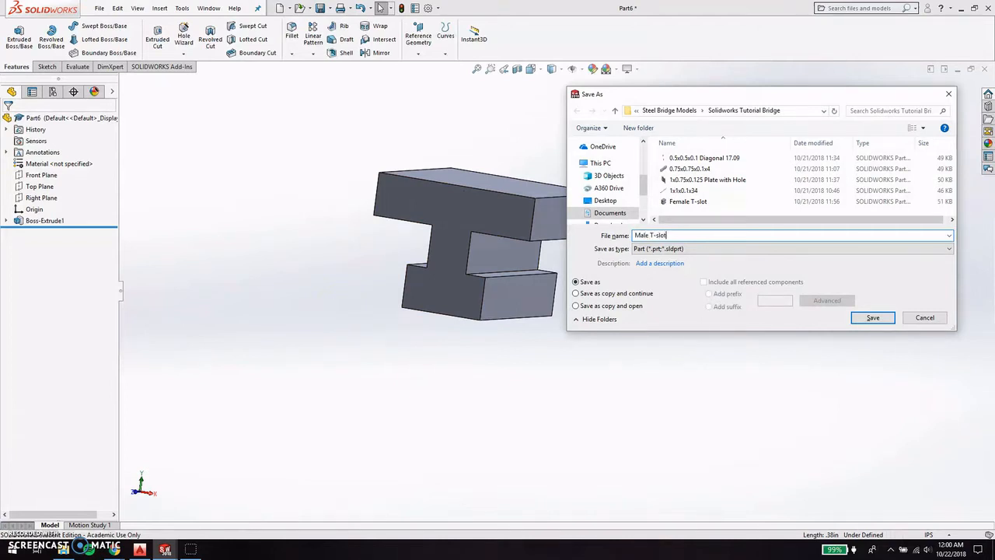
key(Return)
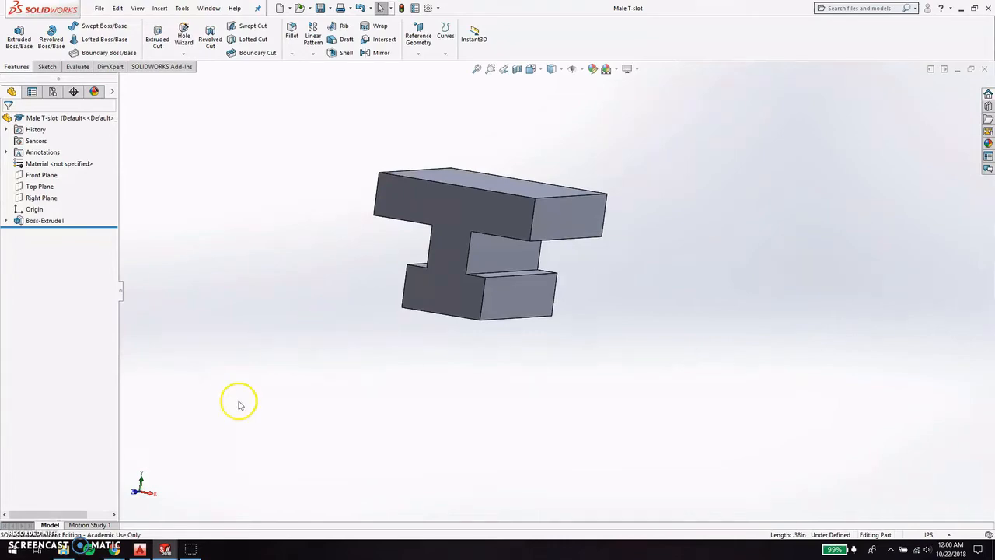
Switch to the Bridge Outline drawing in AutoCAD and dimension the full length of the standalone vertical beam.
click(141, 548)
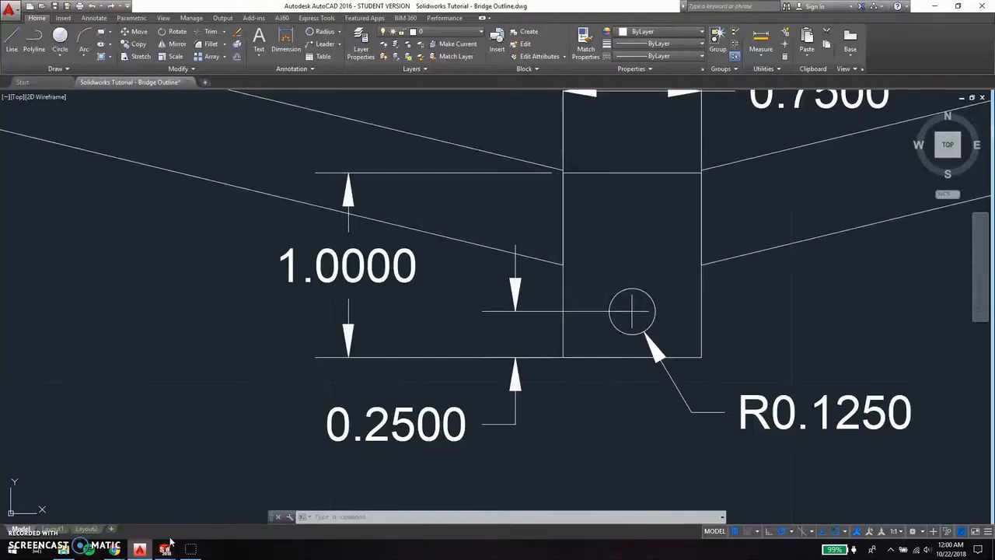
scroll(435, 404, up, 2)
scroll(443, 412, down, 8)
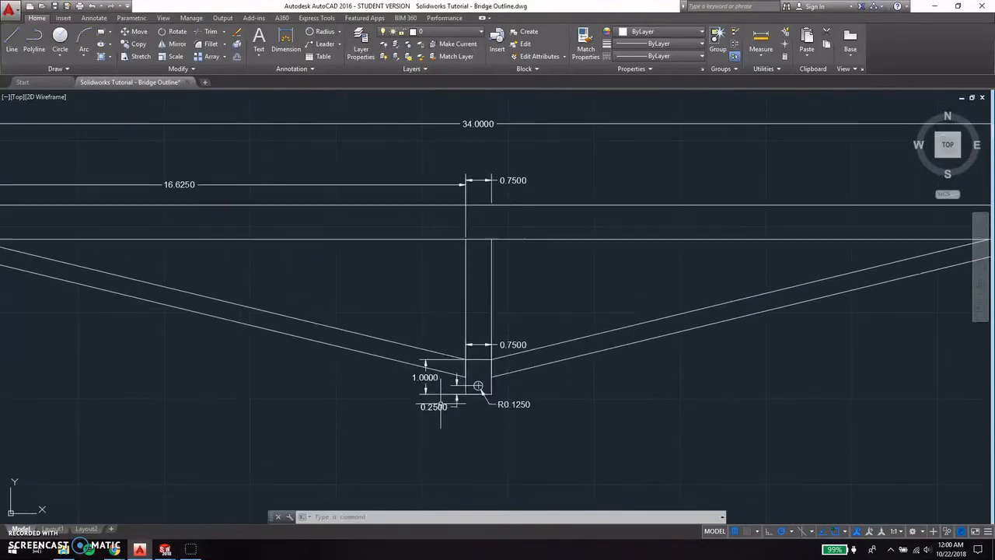
scroll(355, 417, down, 5)
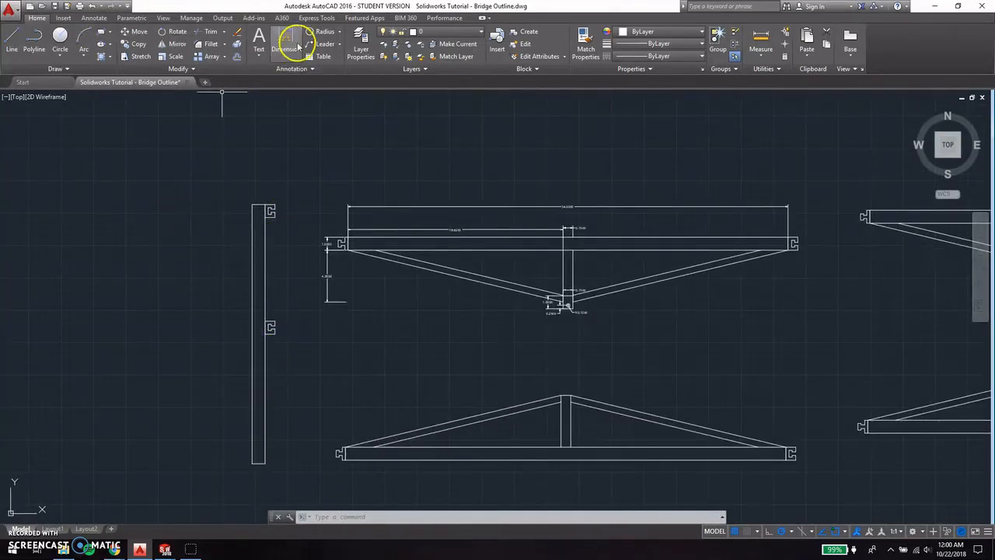
click(286, 43)
click(252, 283)
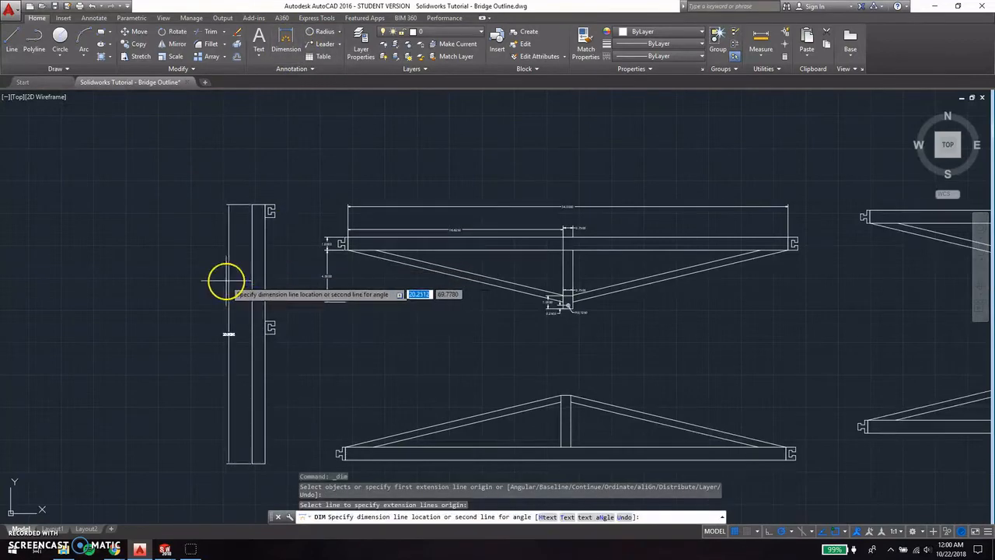
scroll(233, 349, up, 3)
scroll(256, 355, down, 1)
key(Escape)
key(Escape)
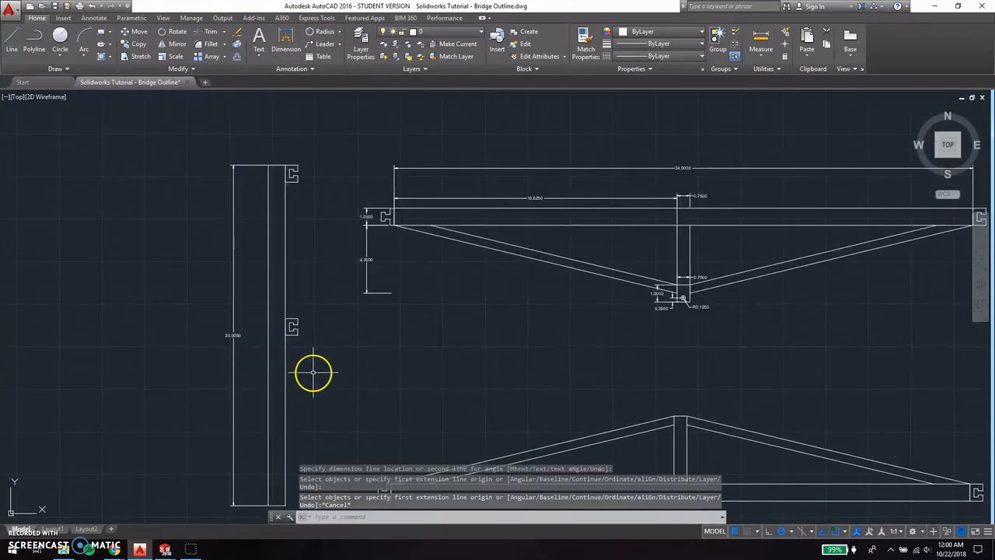
Switch back to the Male T-slot part in SOLIDWORKS and create a new Part document.
mouse_move(165, 548)
click(582, 499)
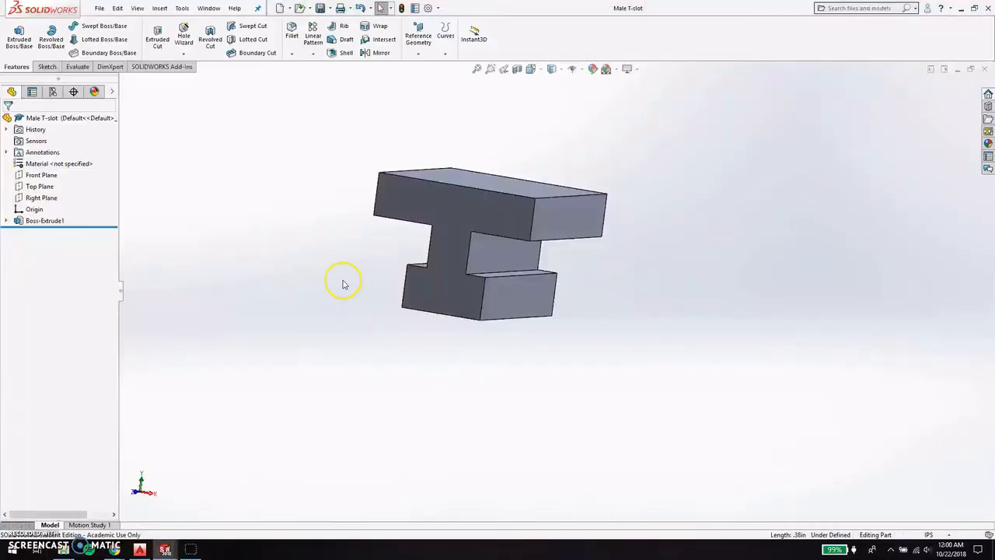
click(99, 7)
click(116, 26)
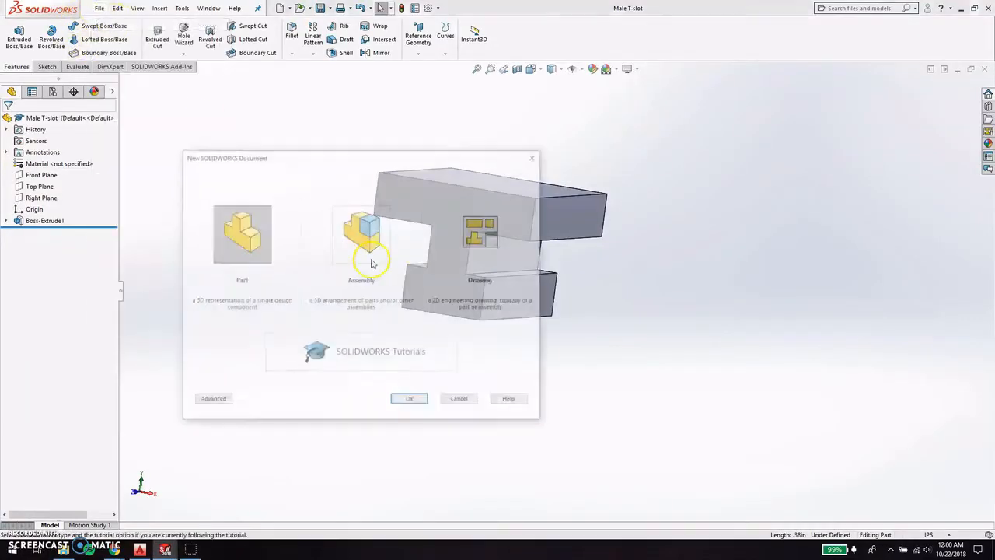
click(406, 399)
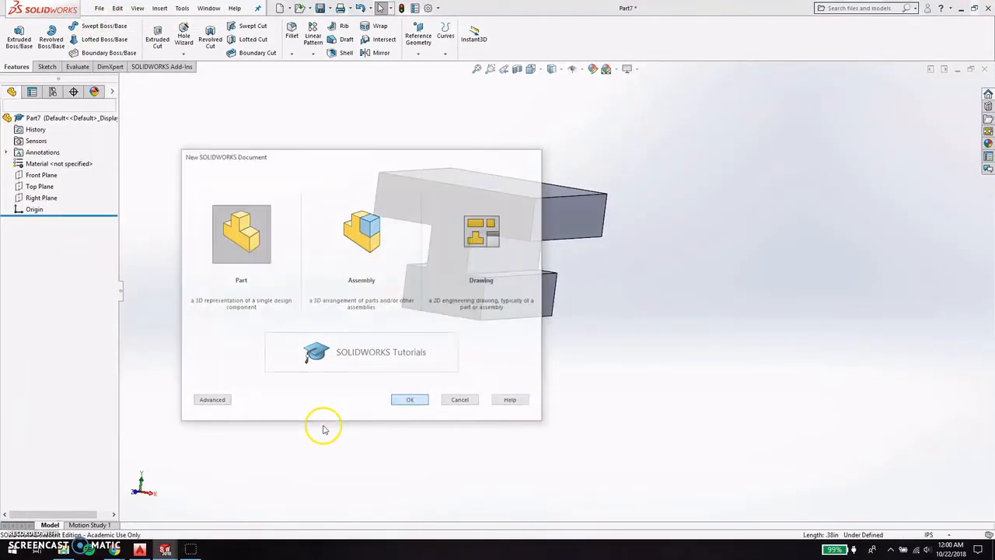
Sketch a corner rectangle about 0.71 in wide and 0.81 in high around the origin on the Front Plane.
click(51, 66)
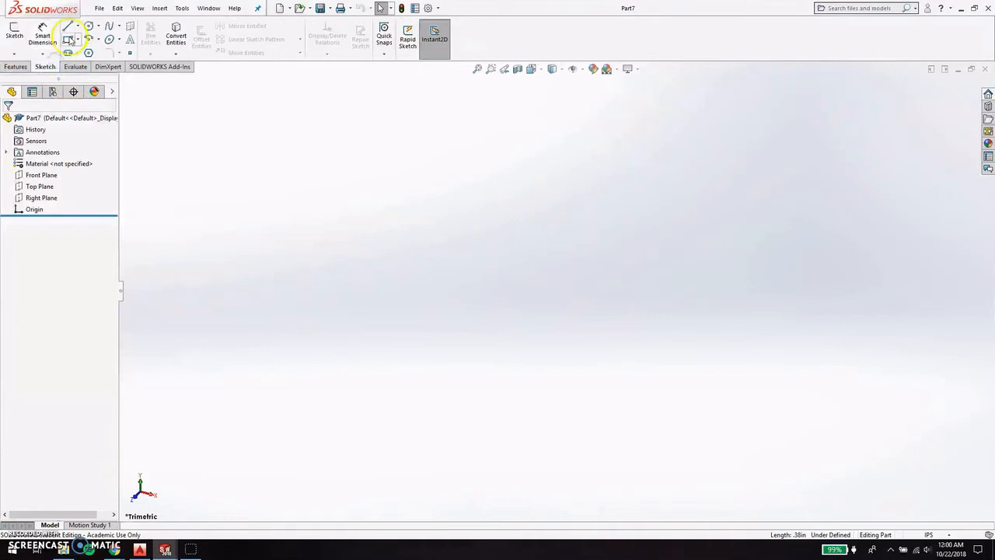
click(69, 39)
click(651, 222)
click(539, 263)
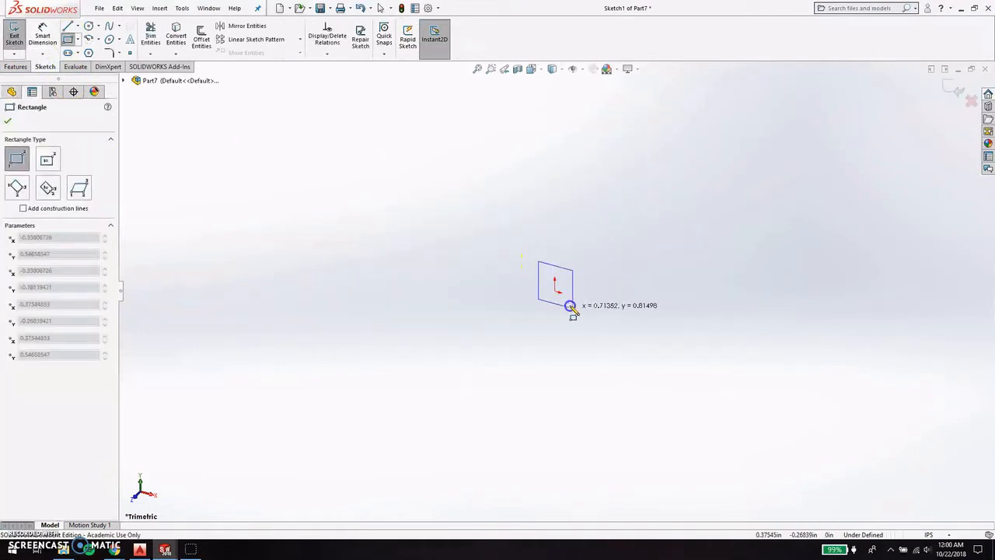
click(576, 307)
Set the rectangle's vertical and horizontal sides to 1 in each.
click(575, 303)
text(1)
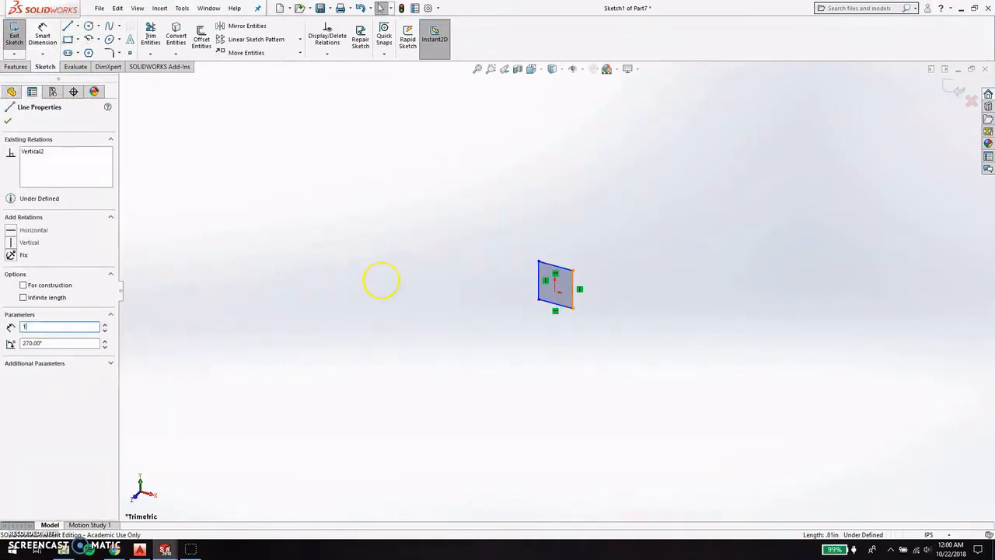
key(Return)
click(552, 305)
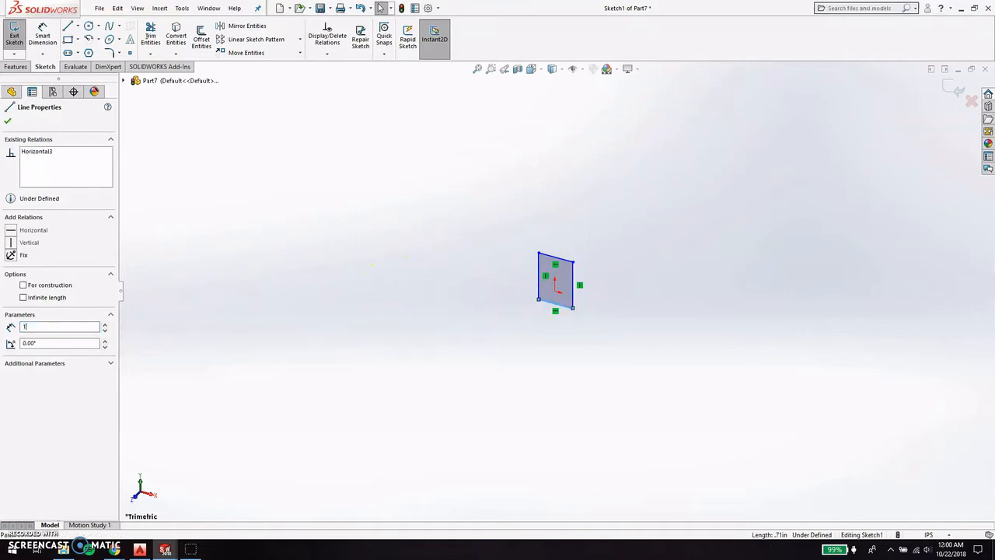
text(1)
key(Return)
Exit the sketch and extrude the square 20 in as a blind Extruded Boss/Base.
click(950, 89)
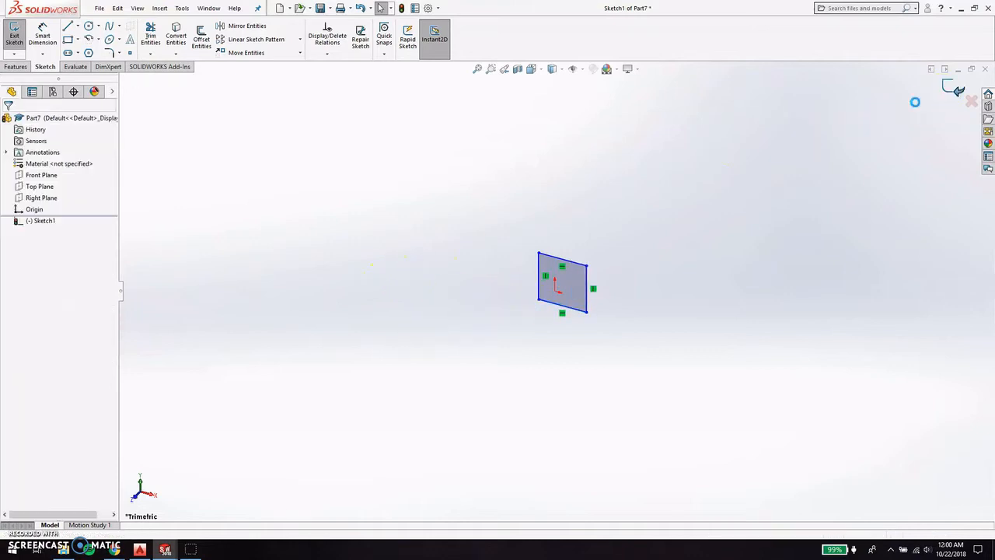
click(15, 66)
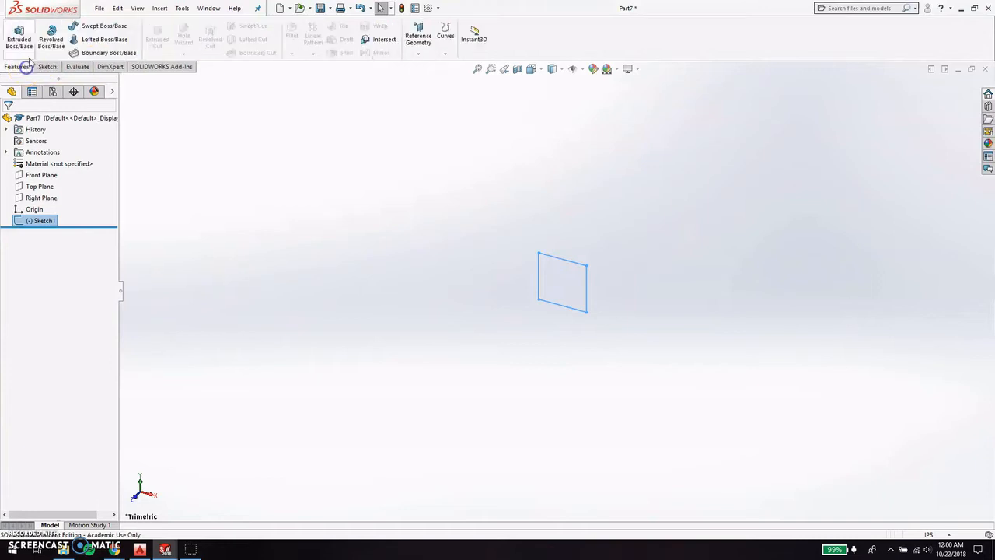
click(19, 35)
text(20)
key(Return)
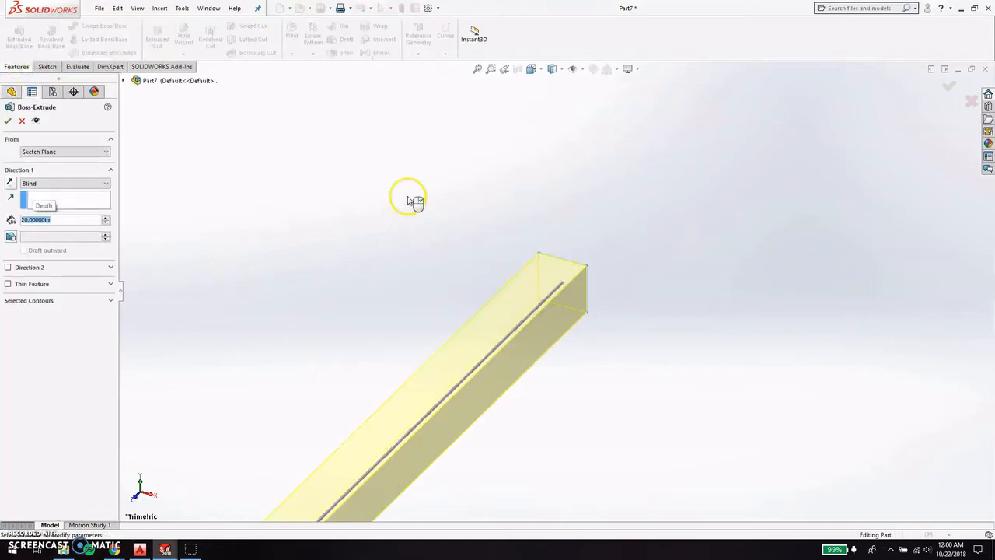
click(948, 87)
scroll(493, 396, up, 2)
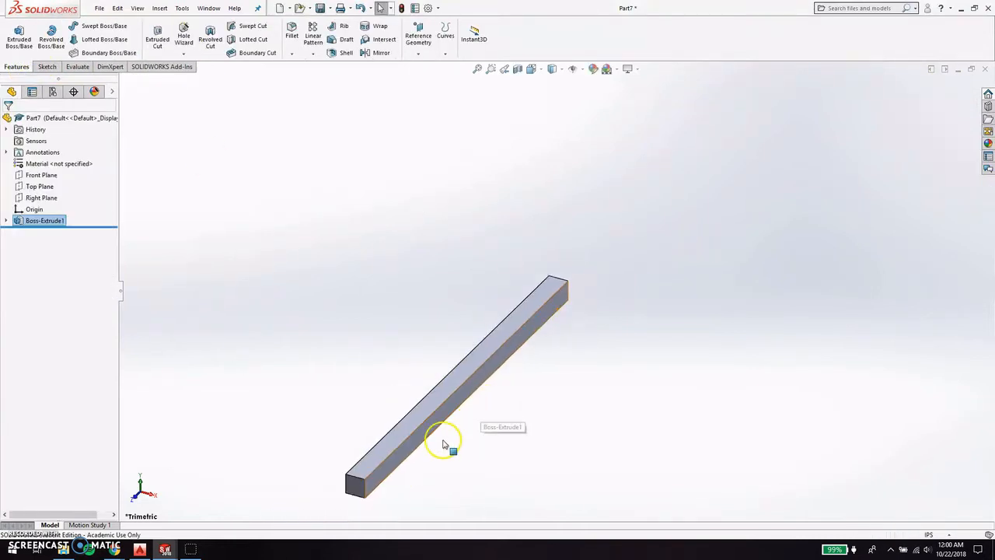
Sketch a corner rectangle about 0.79 in wide and 0.78 in high inside the beam's front end face.
scroll(444, 440, down, 5)
scroll(436, 381, down, 4)
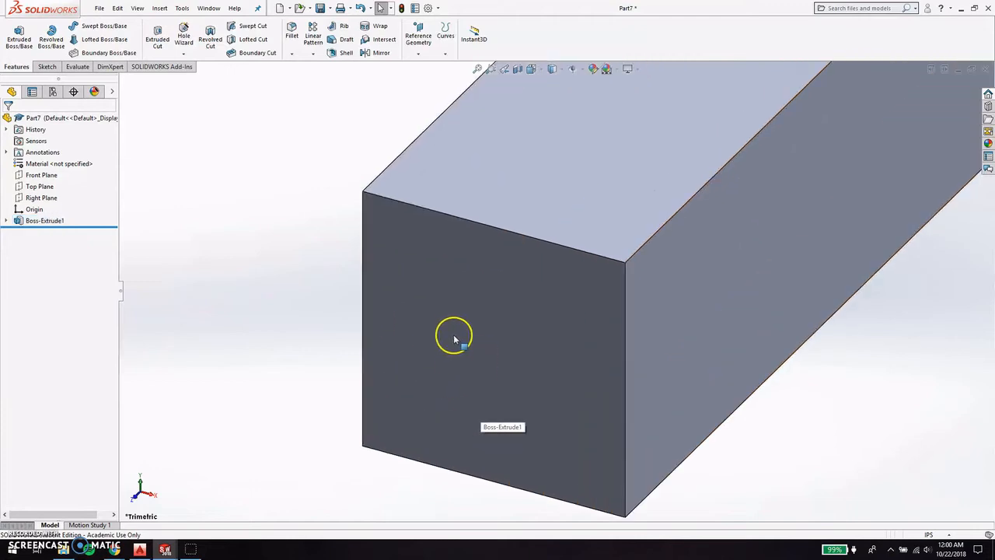
click(47, 68)
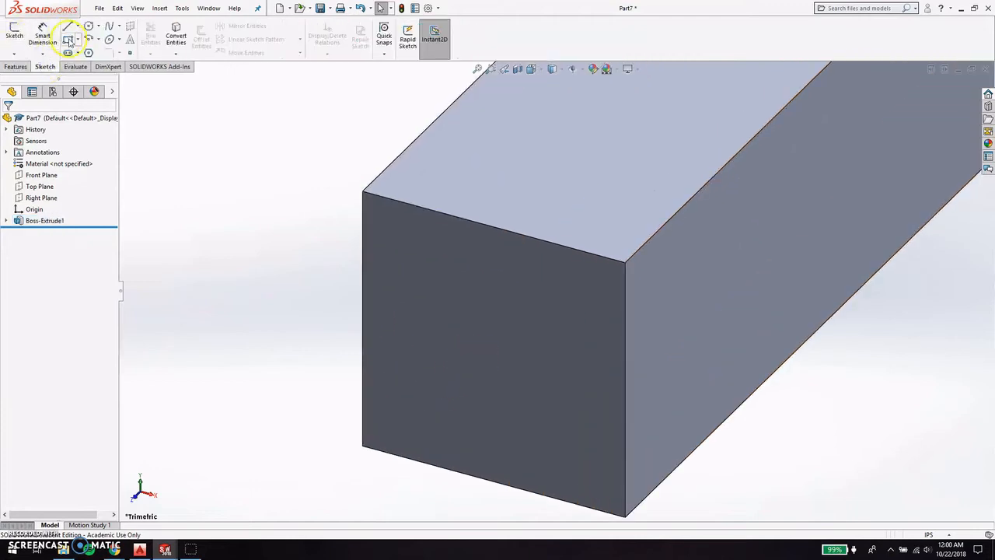
click(14, 35)
click(399, 296)
click(382, 220)
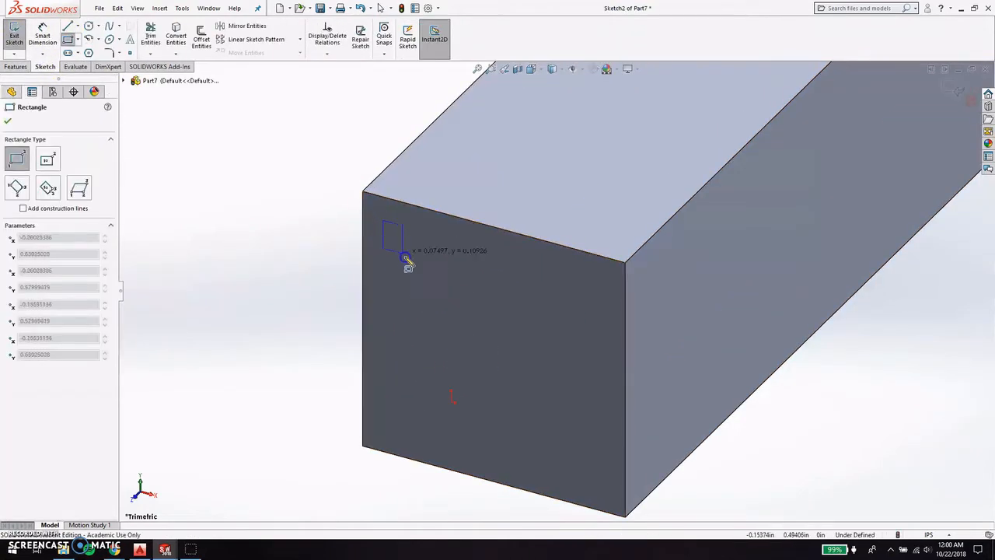
click(590, 474)
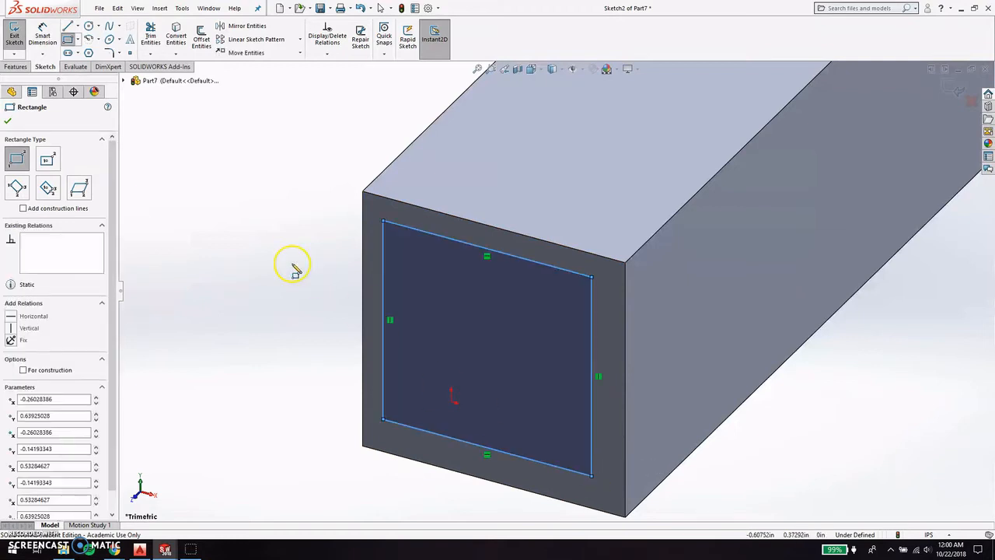
key(Escape)
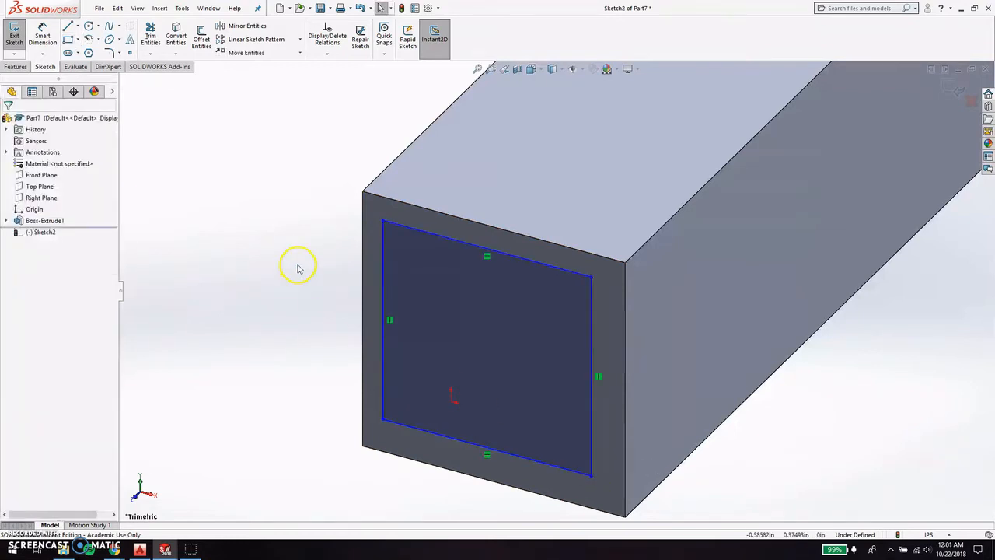
Dimension the gap between the inner rectangle's top line and the end face's top edge as 0.1 in.
click(42, 37)
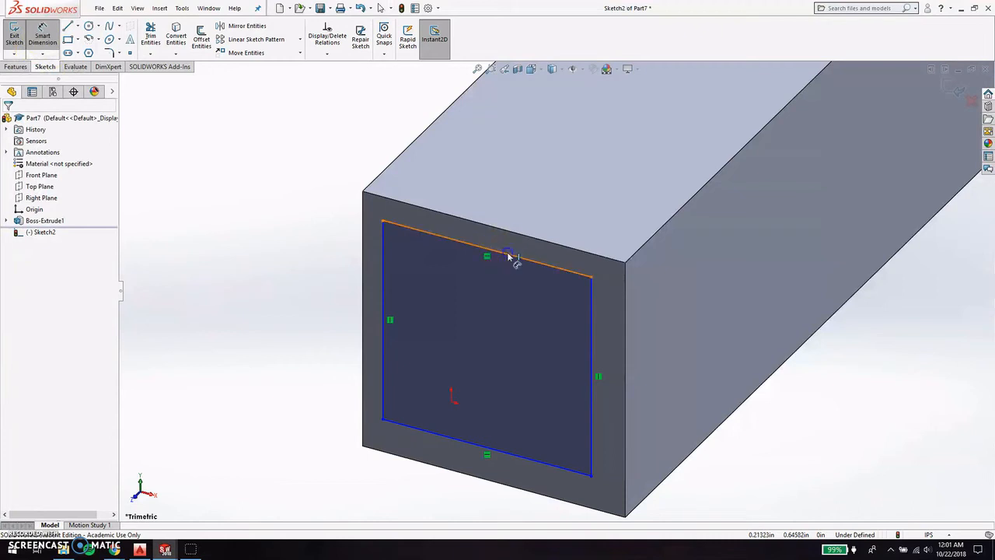
click(513, 255)
click(529, 239)
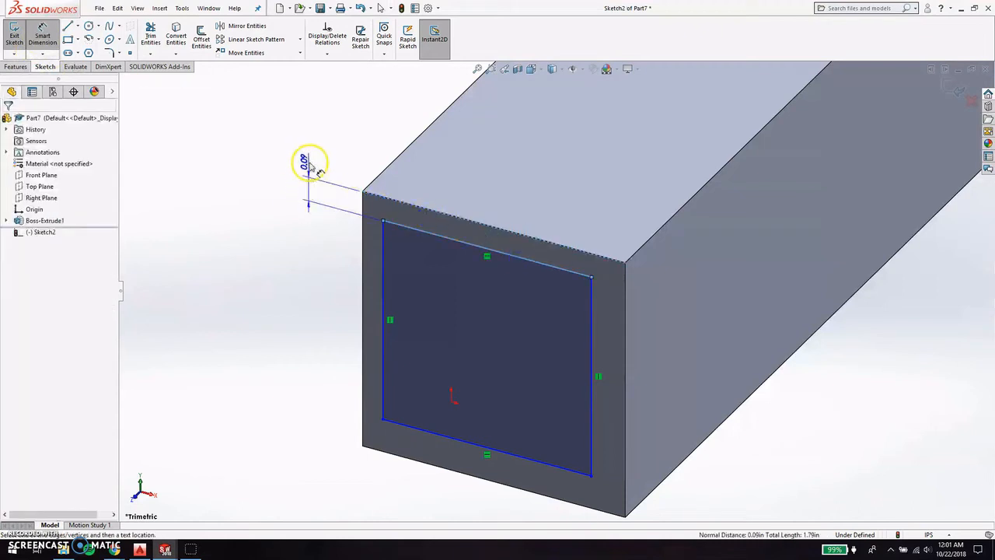
click(303, 148)
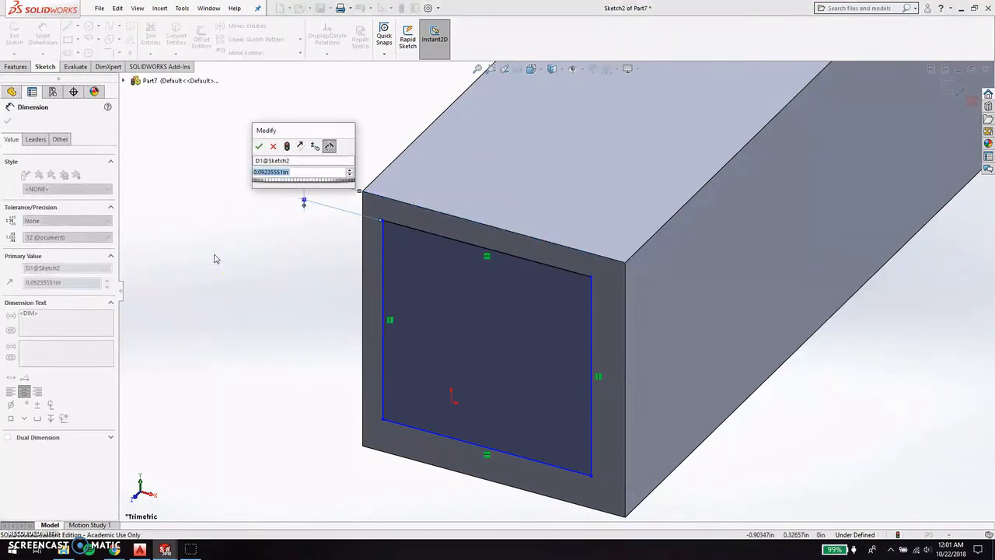
text(0.1)
key(Return)
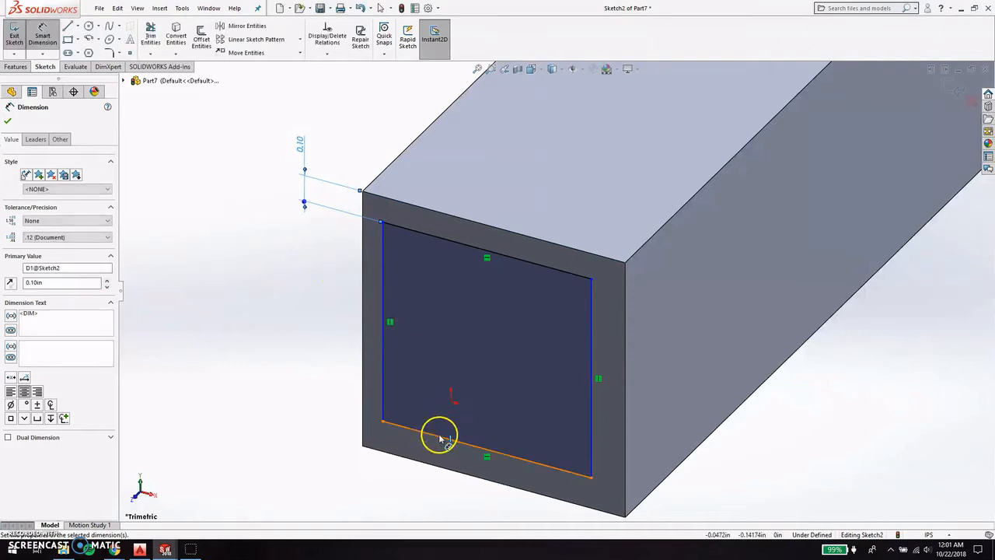
Dimension the gap between the inner rectangle's left line and the end face's left edge as 0.1 in.
click(375, 402)
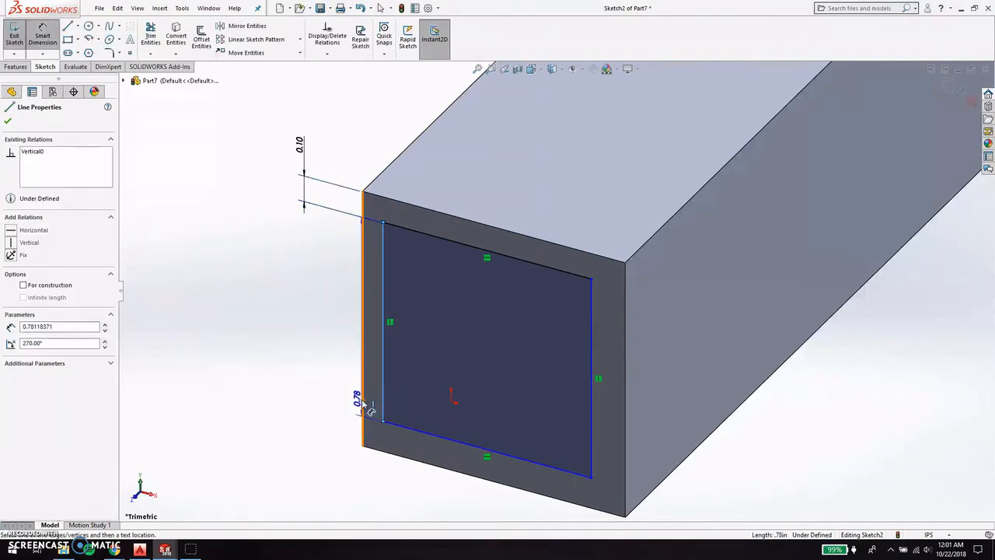
click(362, 251)
click(337, 123)
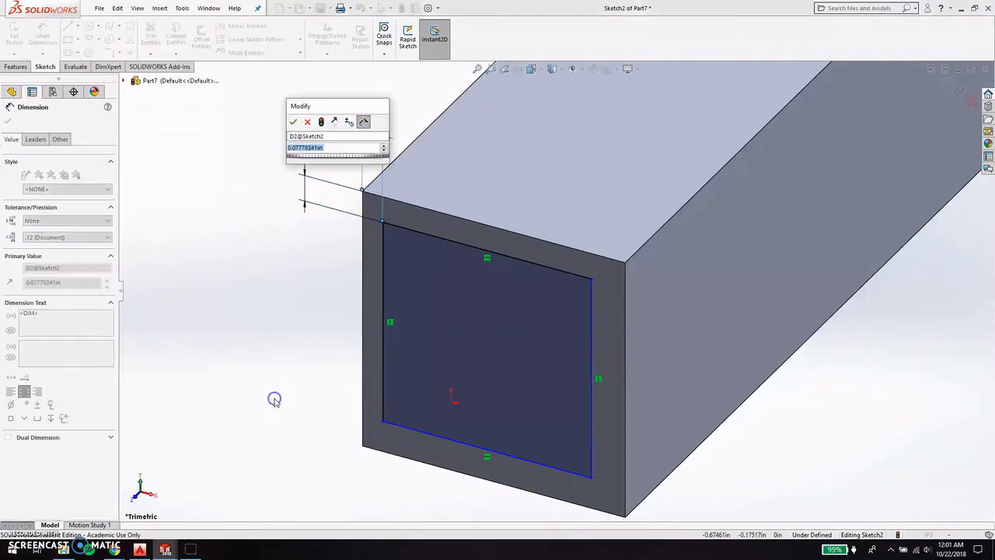
text(0.1)
key(Return)
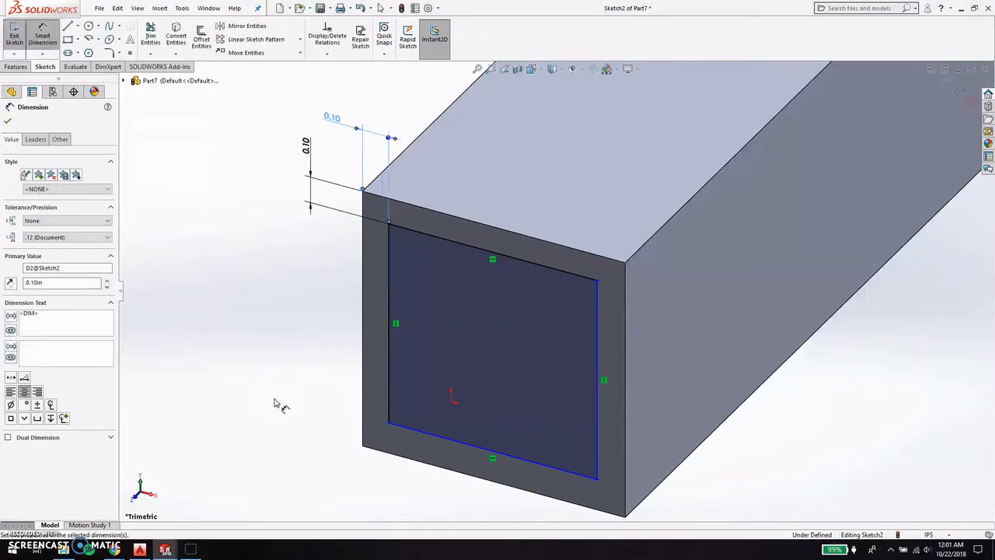
Dimension the gap between the inner rectangle's bottom line and the end face's bottom edge as 0.1 in.
click(435, 438)
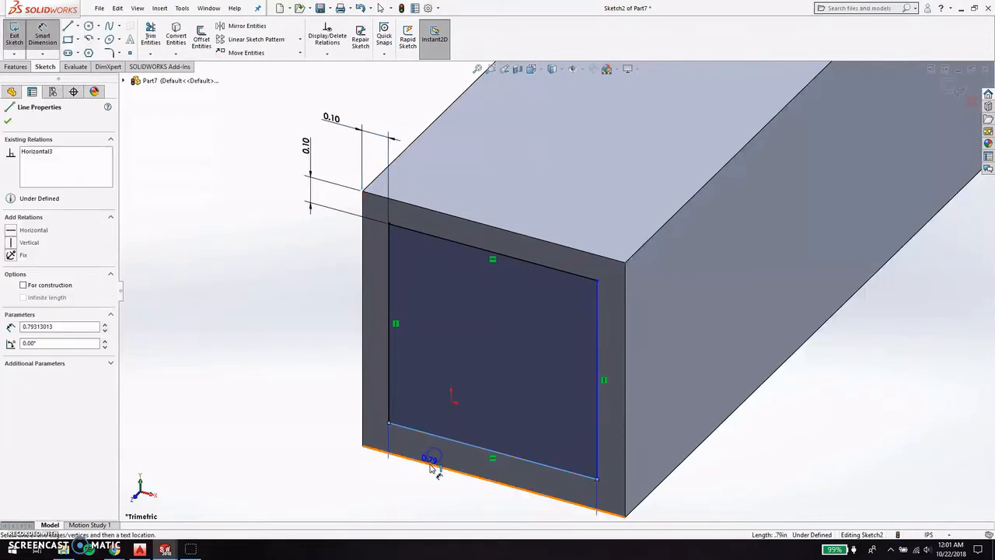
click(433, 465)
click(278, 467)
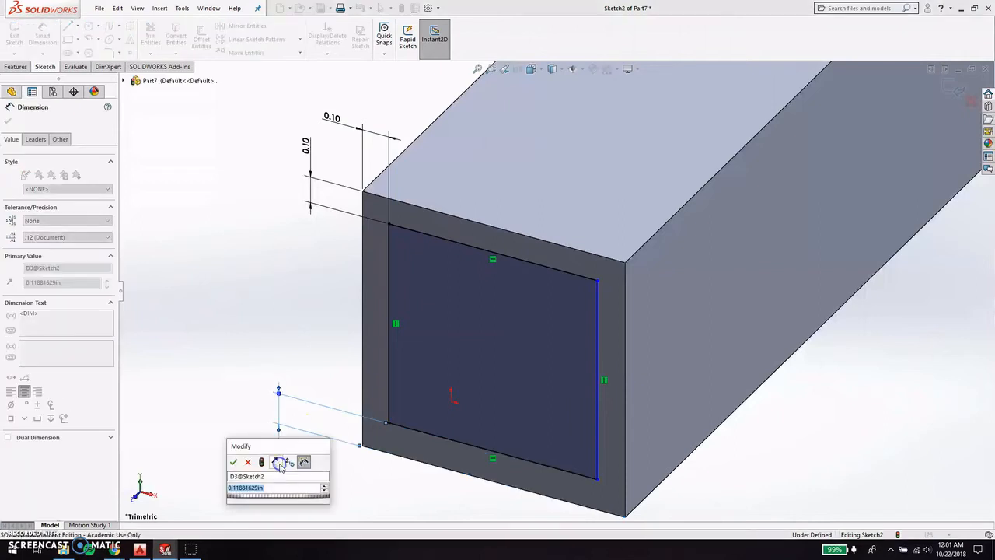
text(0.1)
key(Return)
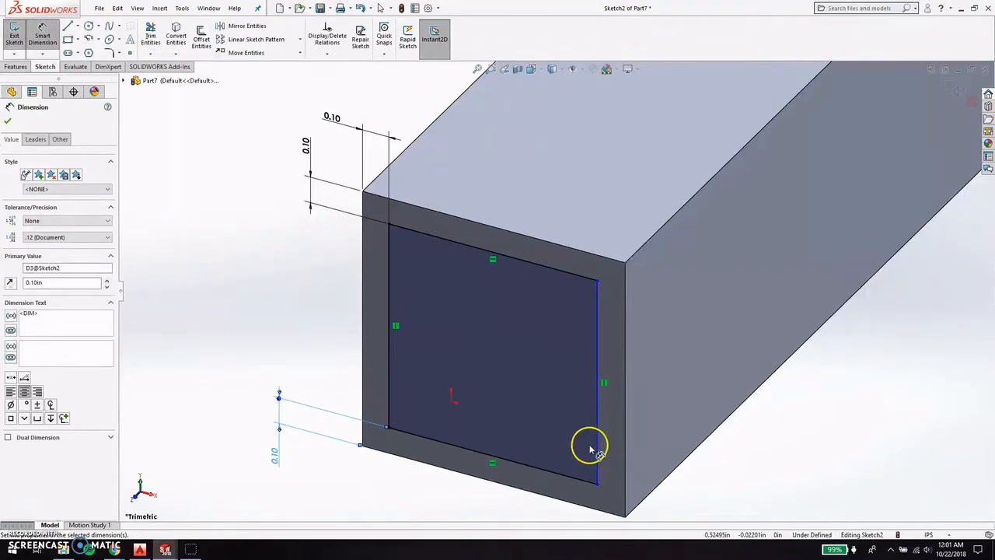
Dimension the gap between the inner rectangle's right line and the end face's right edge as 0.1 in and end dimensioning.
click(597, 446)
click(626, 461)
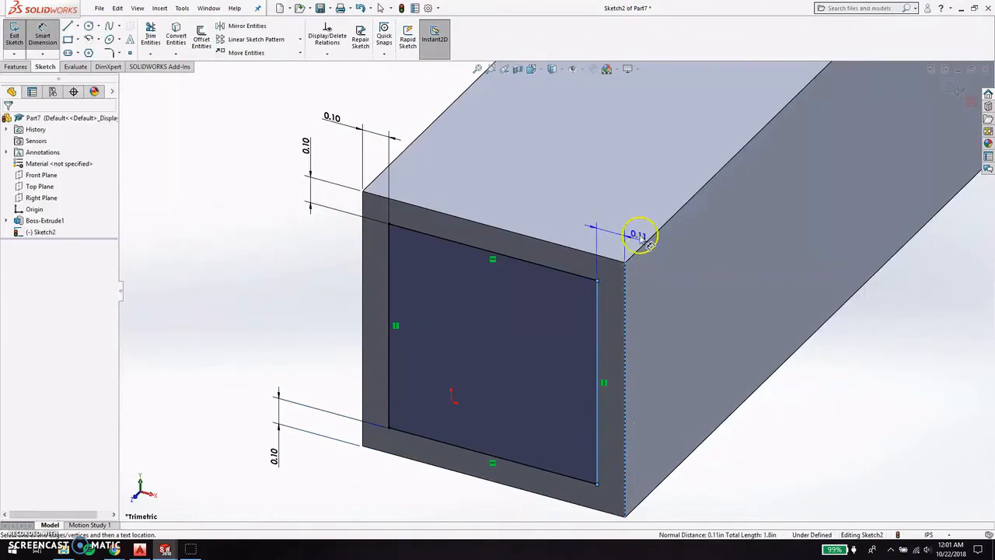
click(660, 200)
text(0)
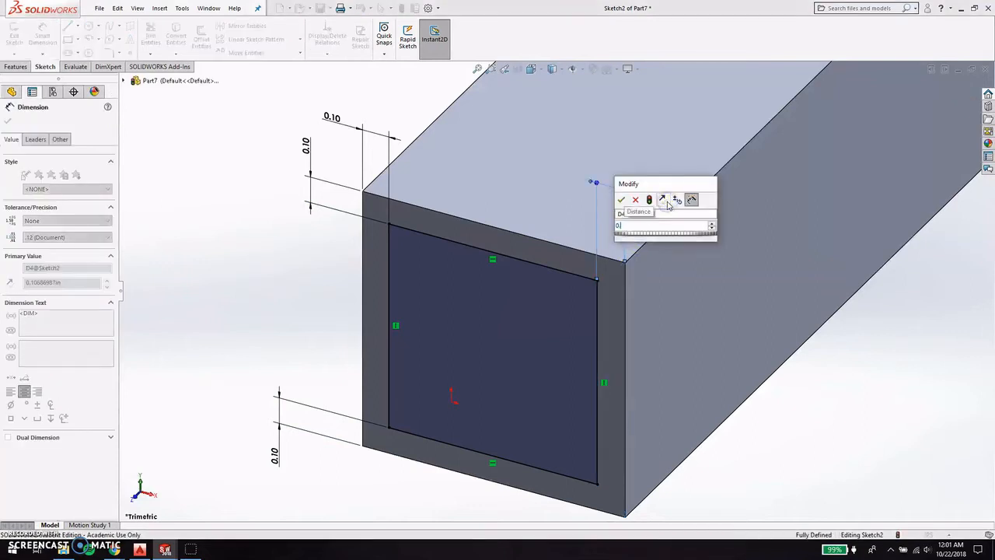
text(.1)
key(Return)
key(Escape)
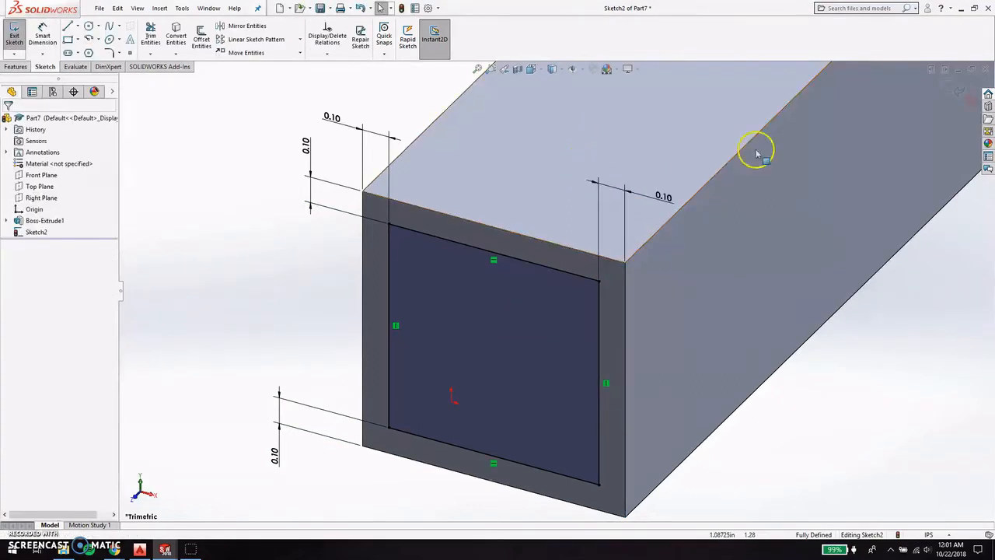
Exit the sketch and hollow out the beam with an Extruded Cut of the inner rectangle.
click(962, 91)
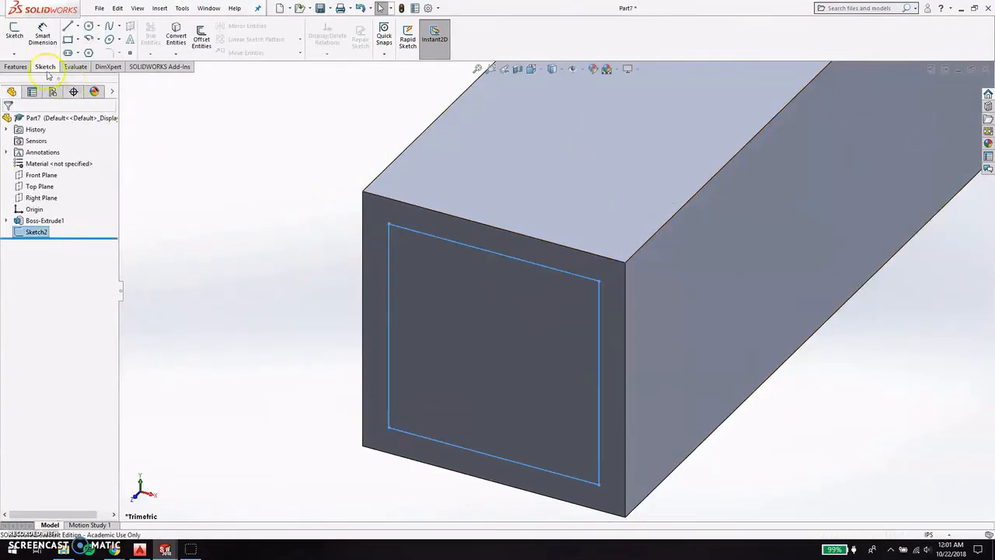
click(16, 67)
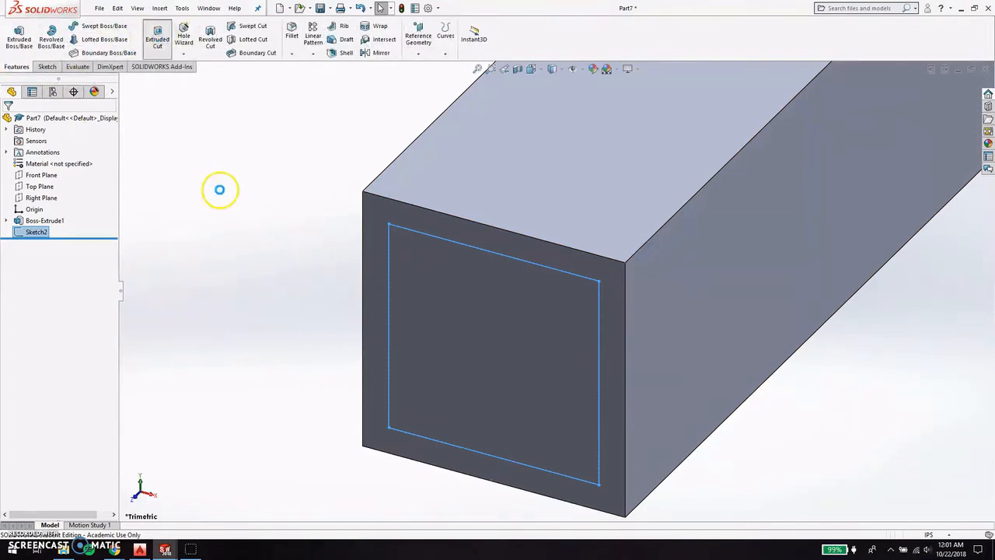
click(961, 93)
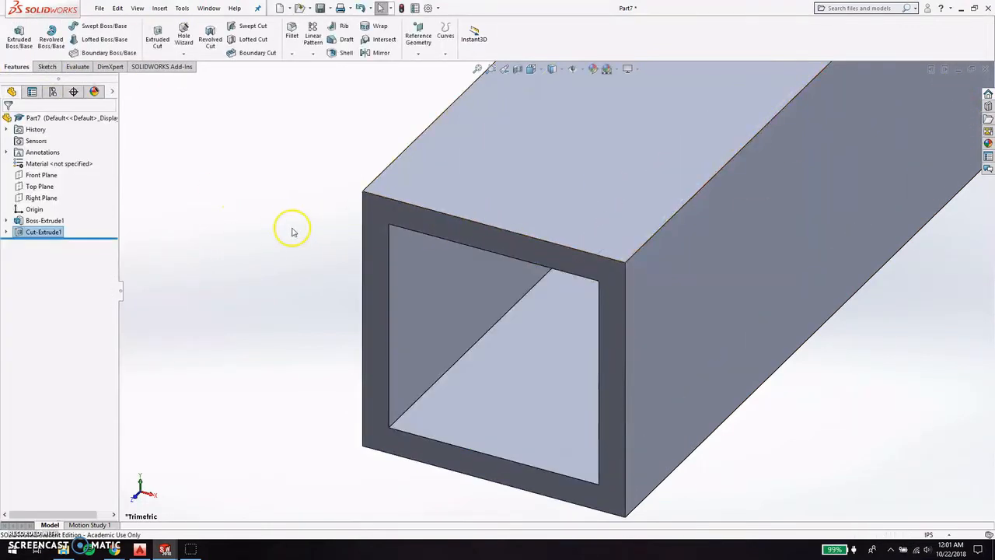
Save the hollow beam part as "1x1x0.1x20" in the Solidworks Tutorial Bridge folder.
key(ctrl+s)
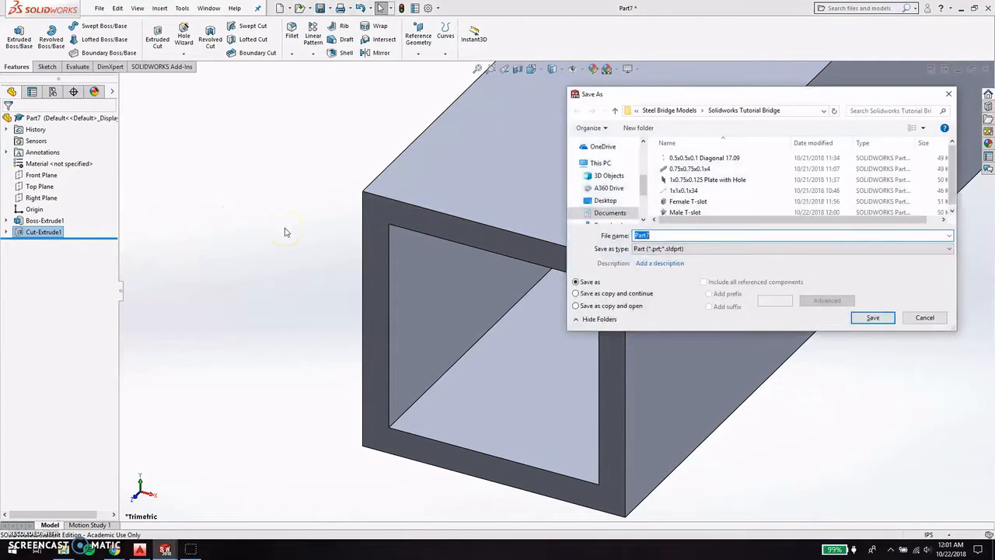
text(1x1x0.1x2)
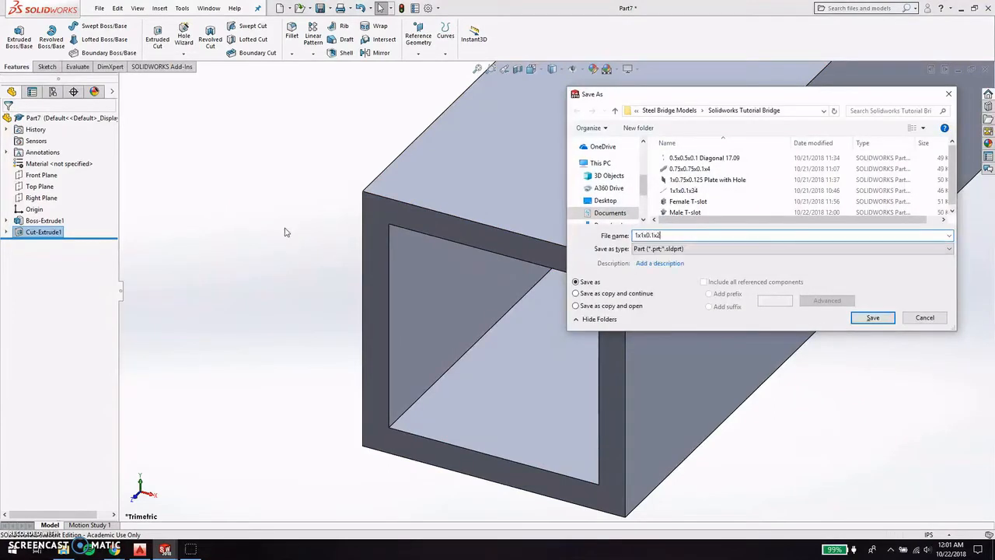
text(0)
key(Return)
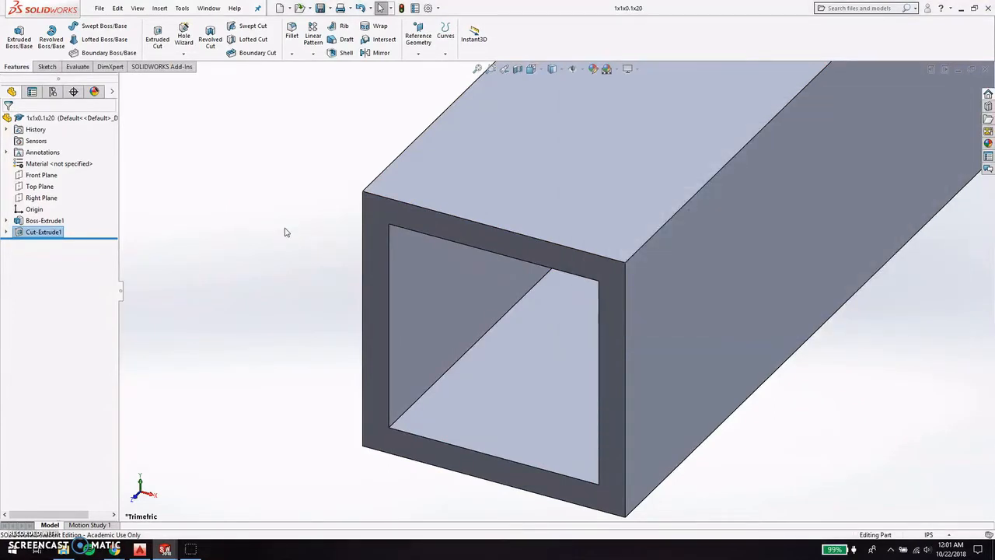
click(248, 197)
Switch to the Bridge Outline drawing in AutoCAD and examine the dimensions of the plate with the hole below the middle post.
click(140, 550)
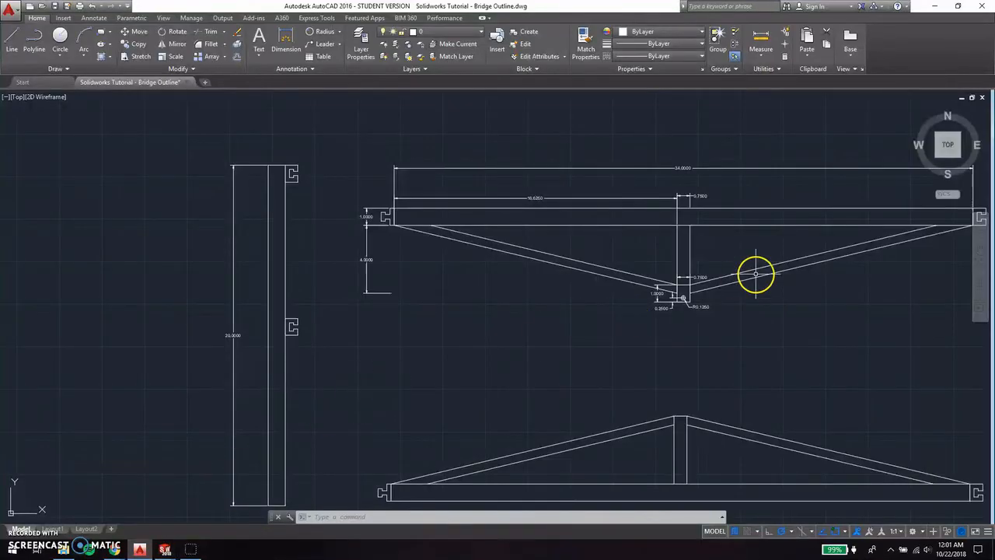
scroll(682, 315, up, 2)
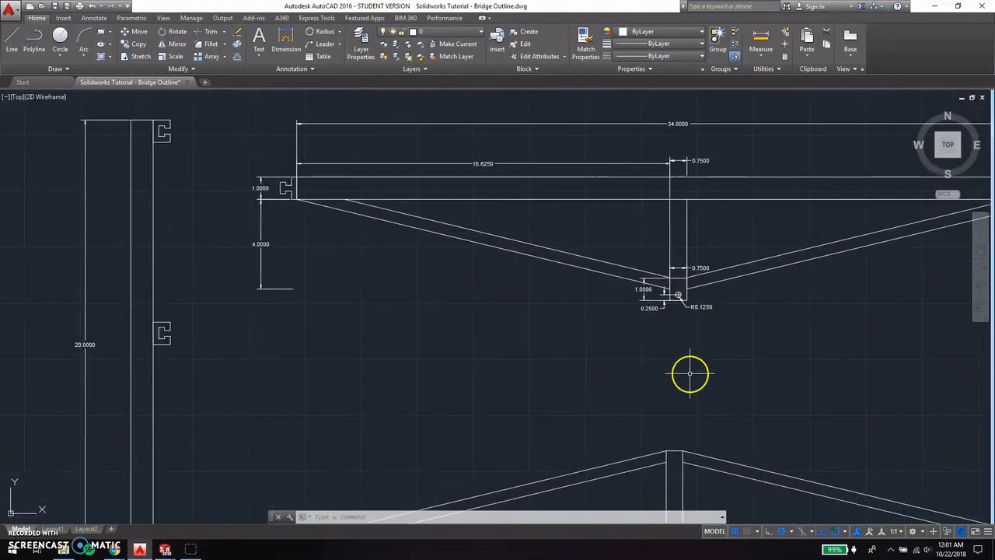
scroll(695, 370, up, 1)
scroll(665, 230, down, 2)
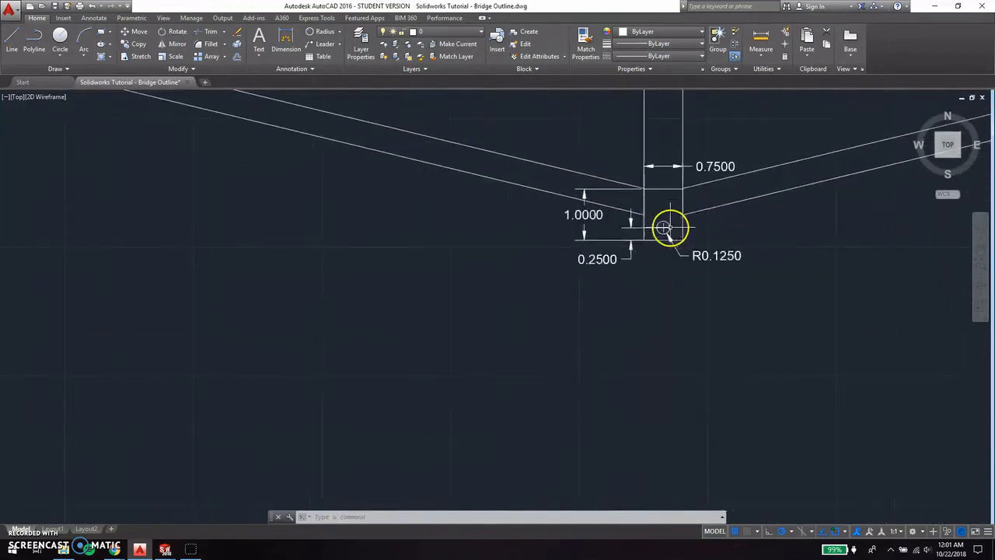
Measure the distance from the holed plate's upper line to the hole centre in the assembled bridge outline with an aligned dimension.
scroll(665, 229, down, 2)
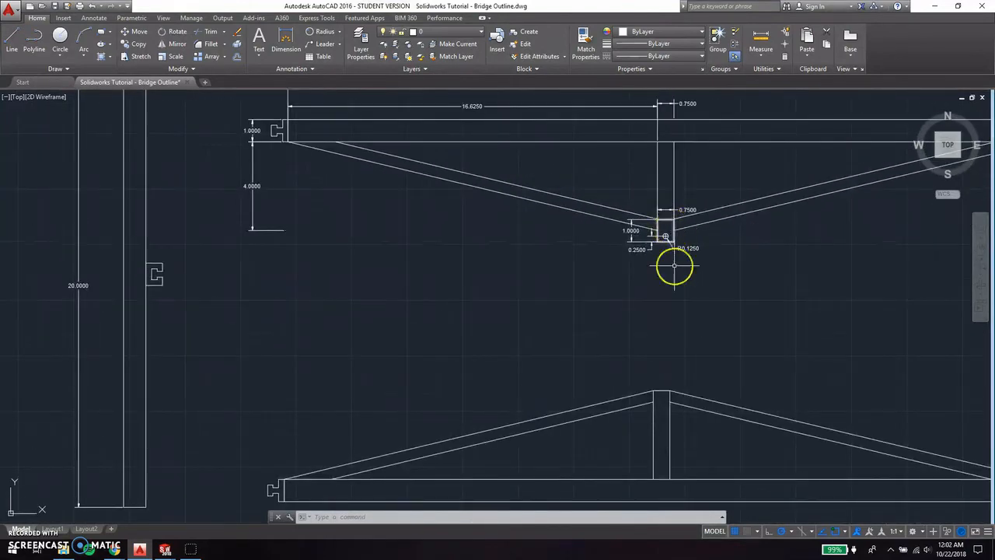
scroll(661, 401, up, 3)
scroll(695, 381, down, 8)
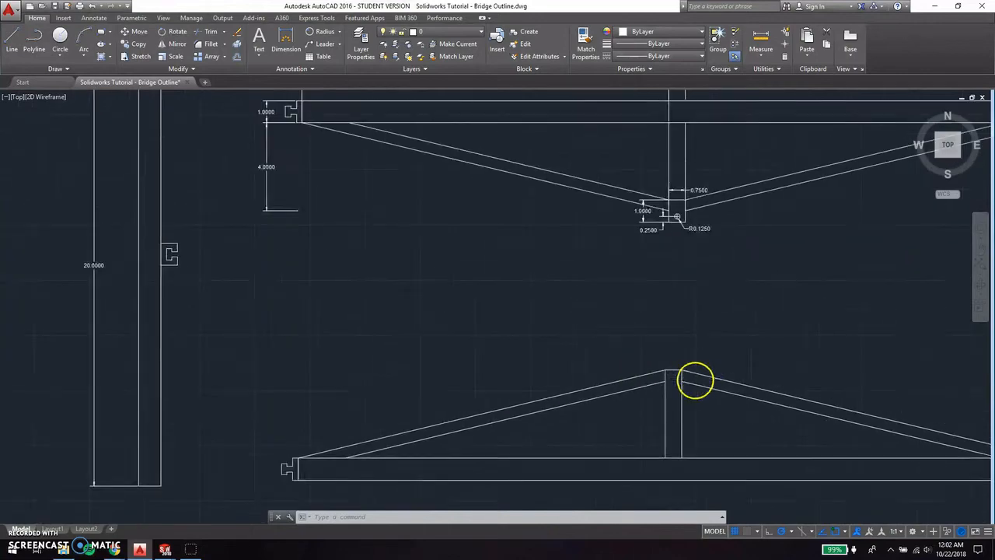
middle_drag(715, 431, 595, 213)
scroll(575, 326, up, 8)
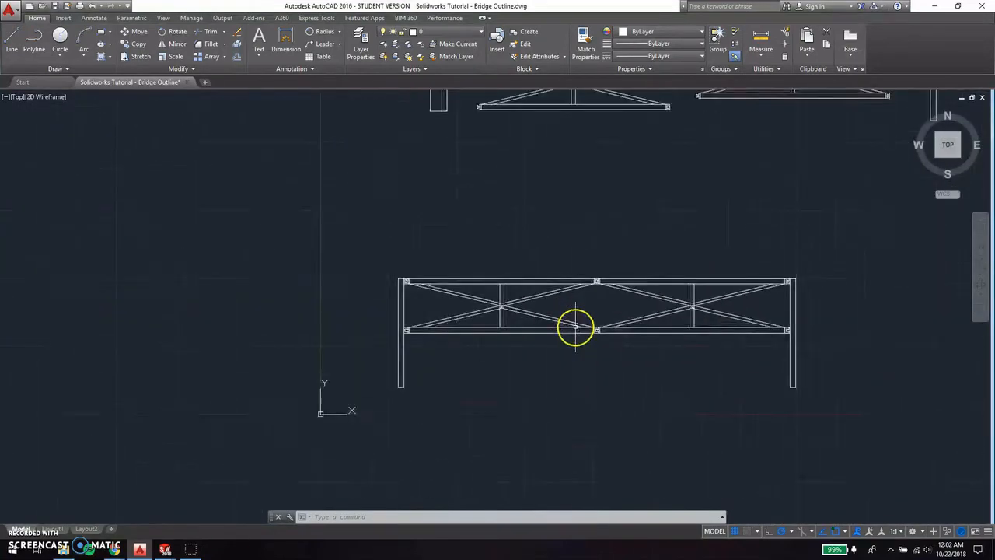
scroll(456, 286, up, 3)
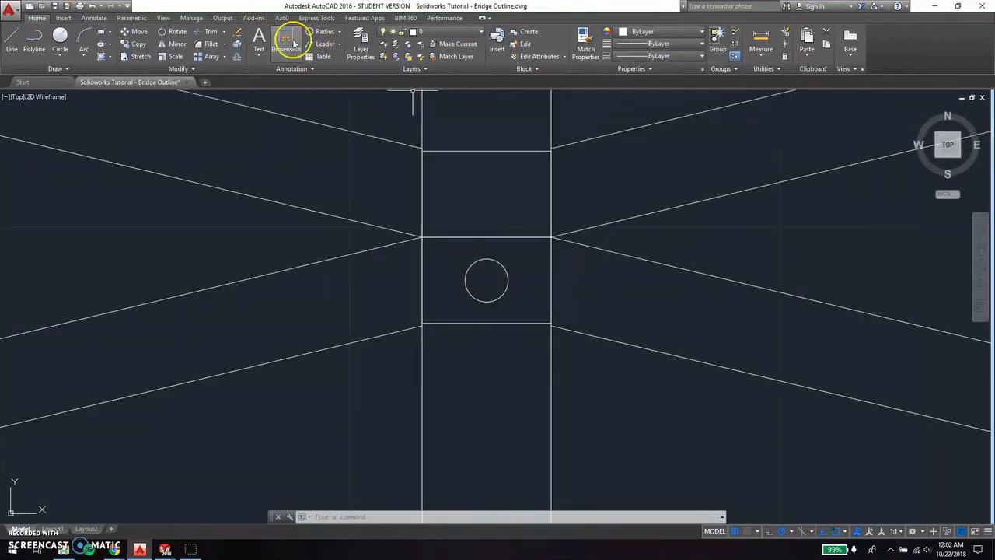
click(340, 36)
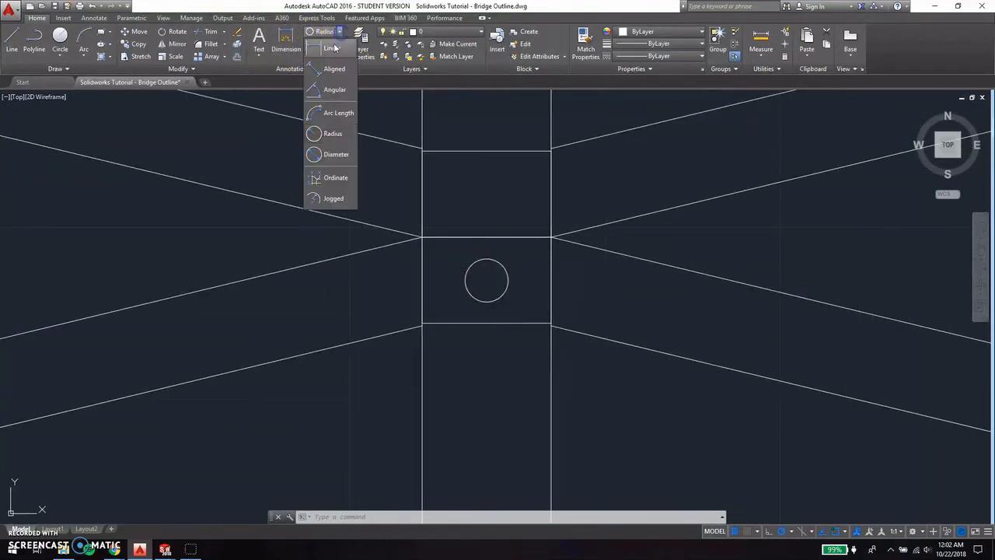
click(329, 70)
click(483, 237)
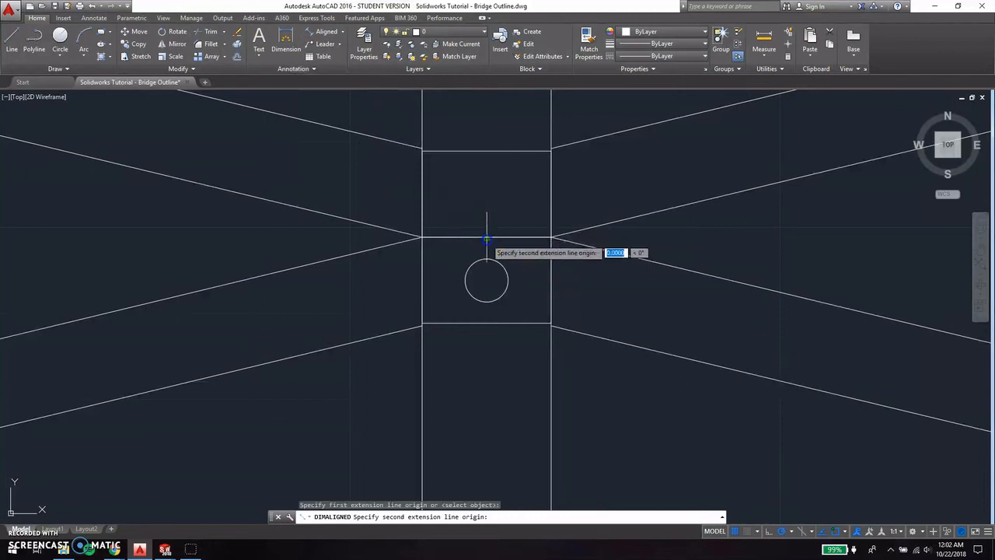
click(485, 281)
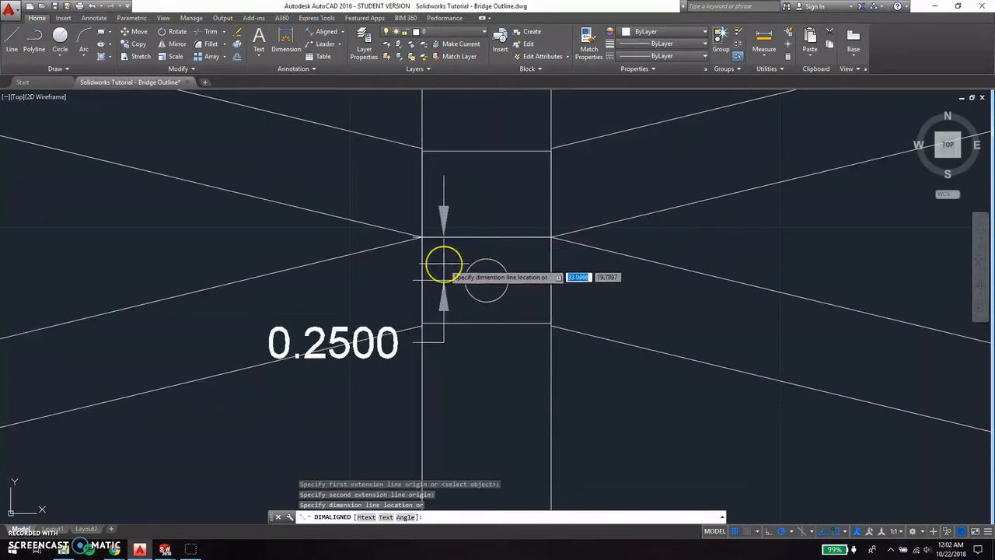
key(Escape)
scroll(497, 358, down, 2)
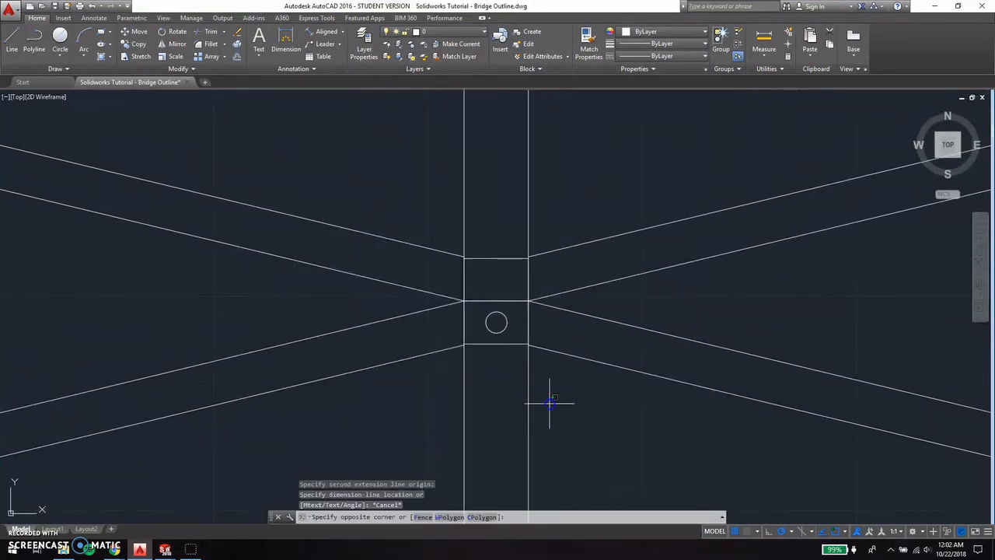
click(546, 402)
click(407, 375)
key(Escape)
scroll(553, 373, down, 5)
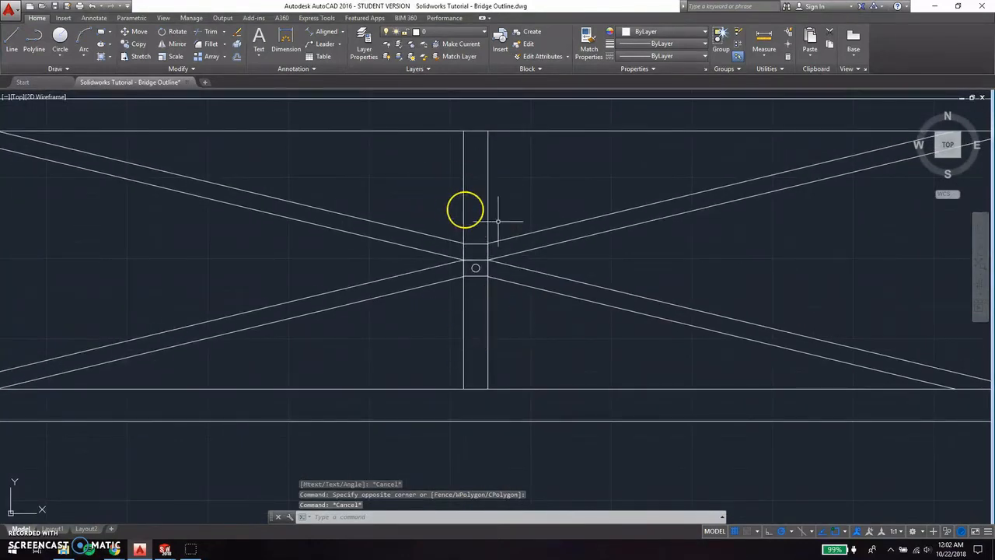
Switch to SOLIDWORKS and bring up the 0.75x0.75x0.1x4 beam part.
click(165, 547)
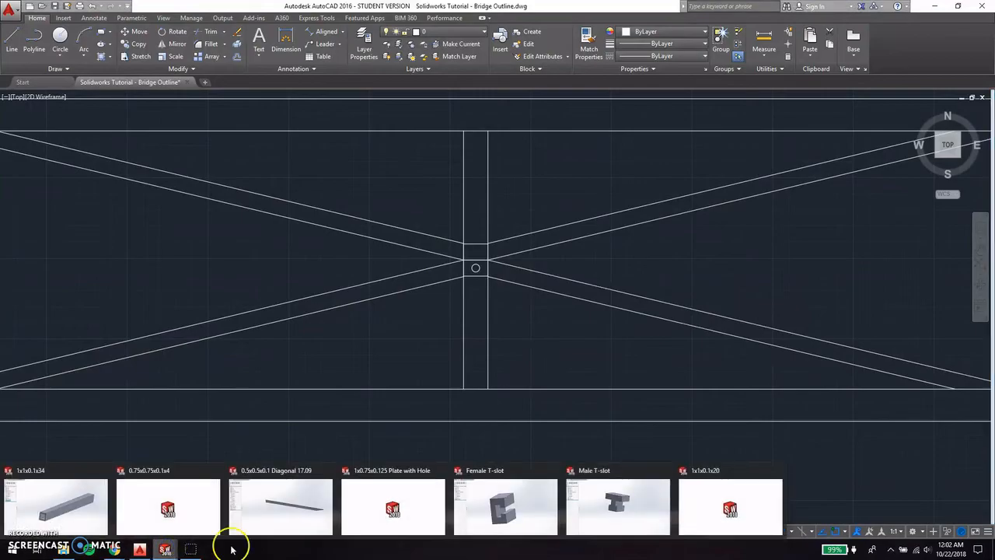
click(723, 493)
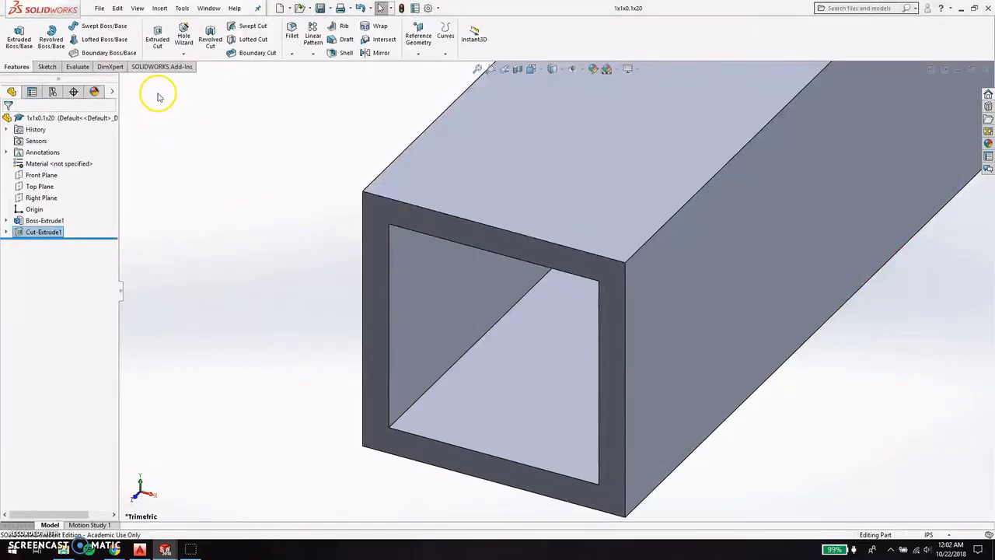
mouse_move(165, 550)
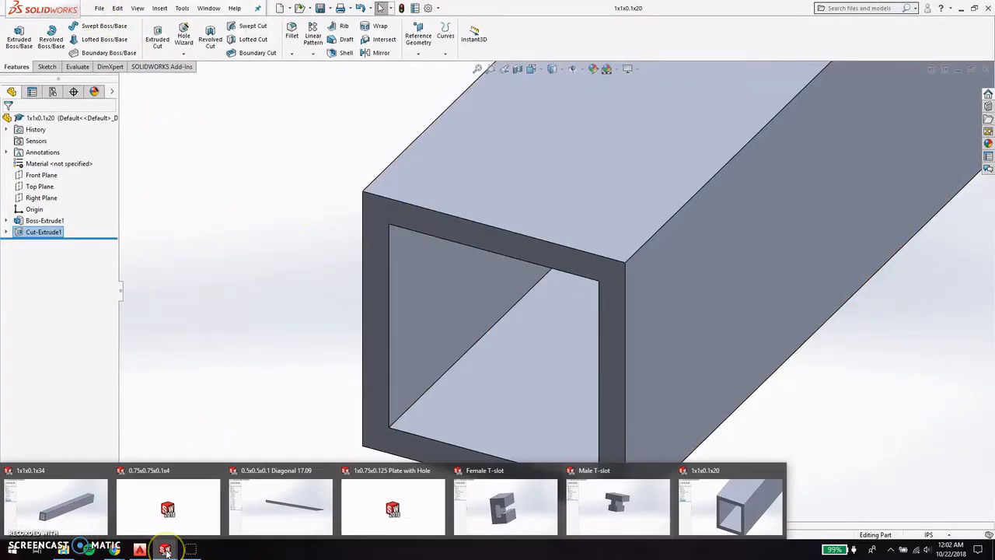
click(166, 497)
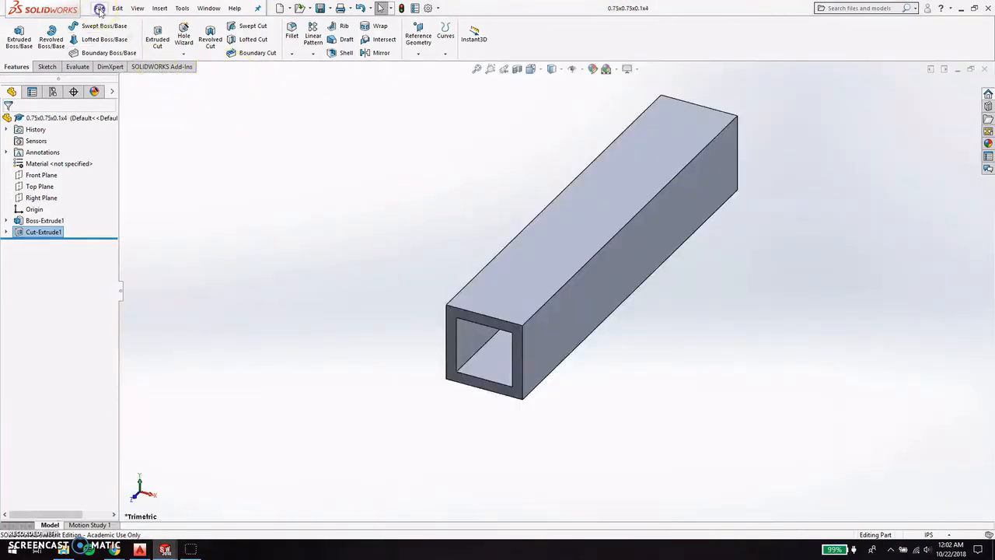
Save the short beam under the new name "0.75x0.75x0.1x4 with Hole" in the Solidworks Tutorial Bridge folder.
click(100, 10)
click(145, 132)
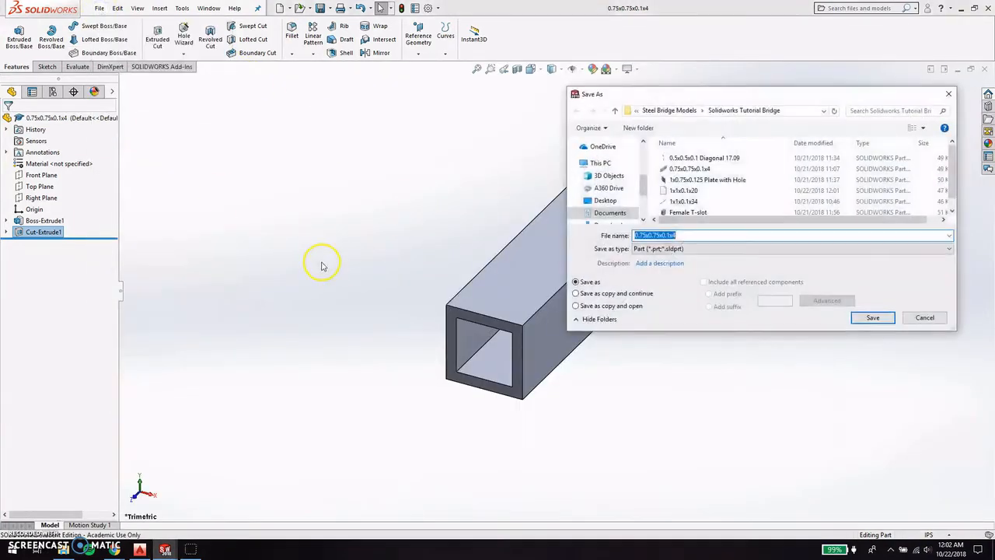
click(693, 235)
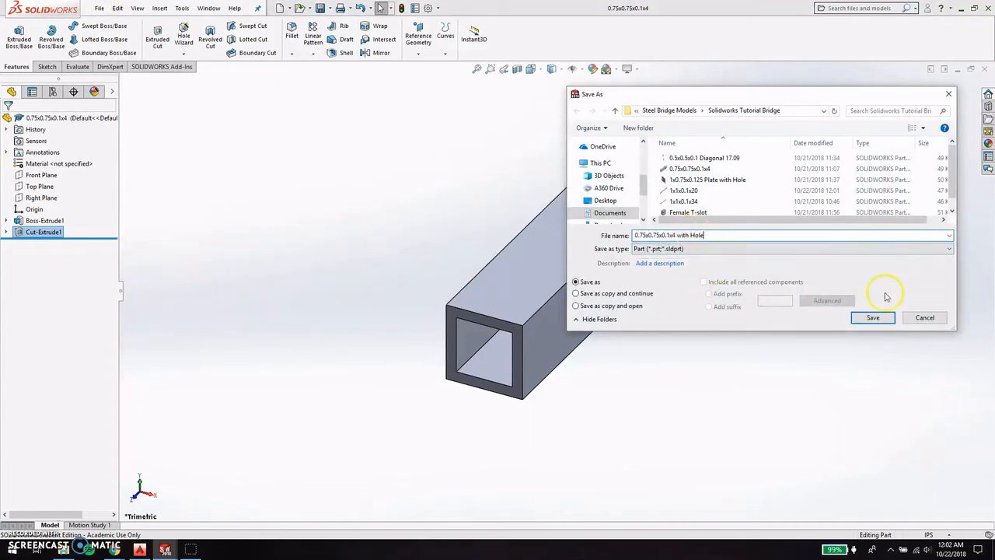
text(with Hole)
click(874, 318)
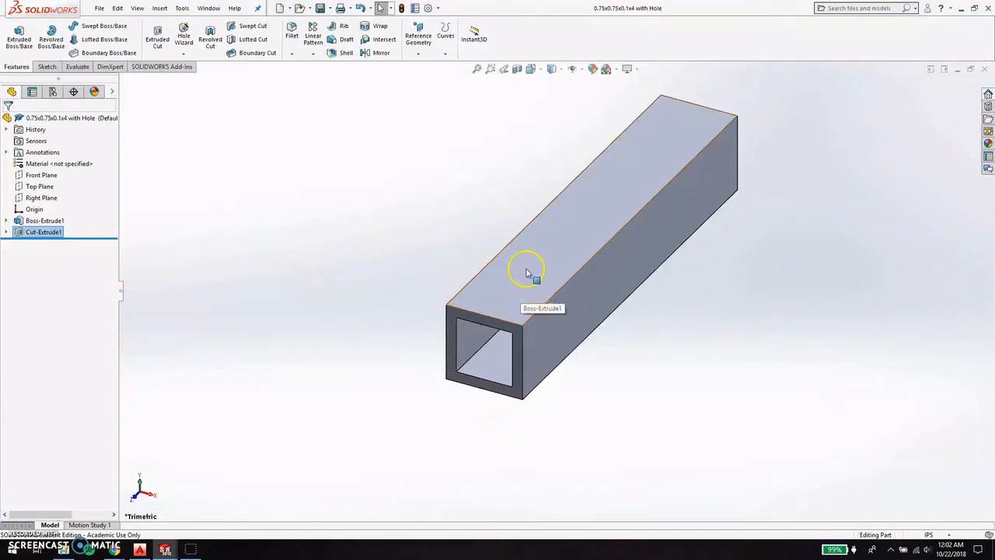
Start a circle sketch on the beam's upper long face.
click(47, 66)
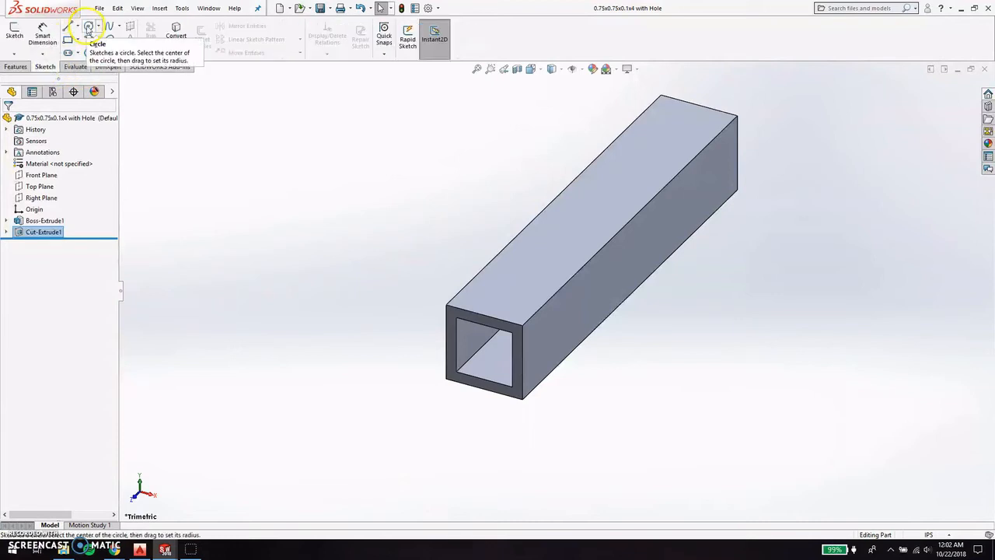
click(89, 27)
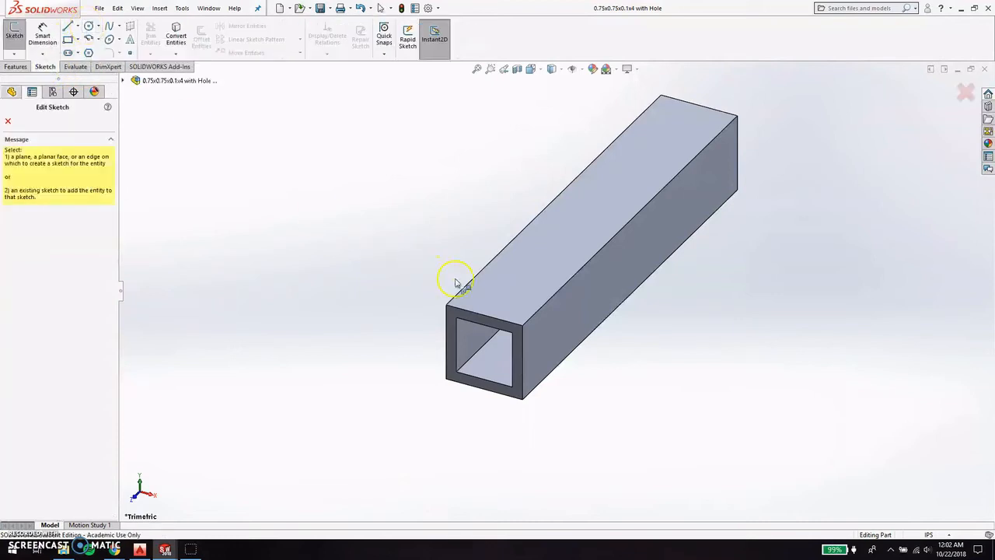
click(511, 295)
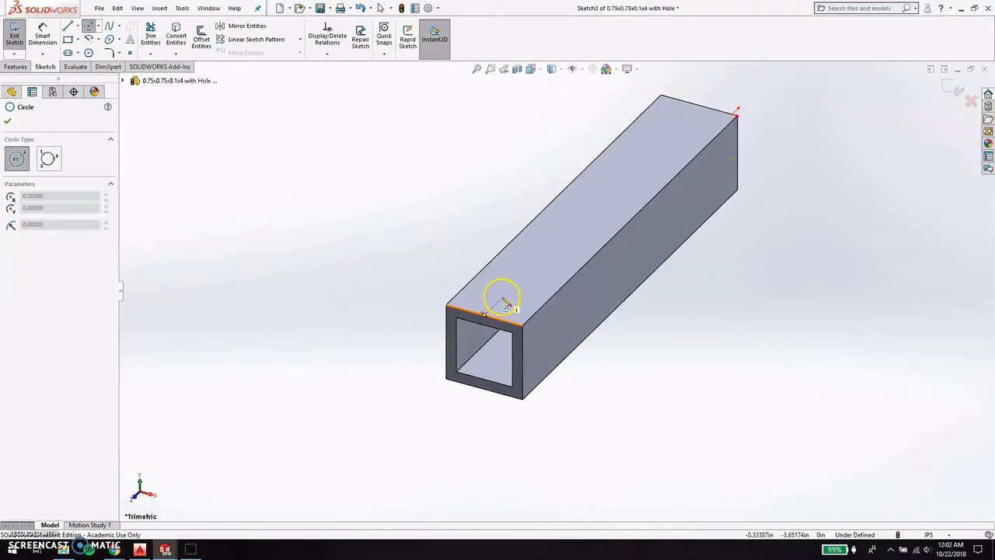
Sketch a circle on the square tube's upper face near its front open end and set its radius to 0.125 in.
click(503, 296)
click(514, 307)
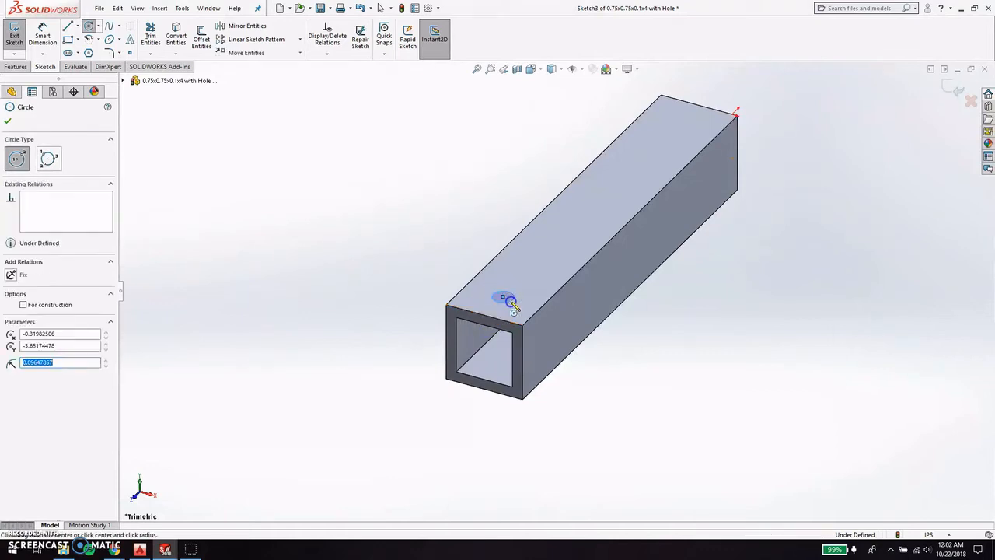
key(Escape)
click(506, 305)
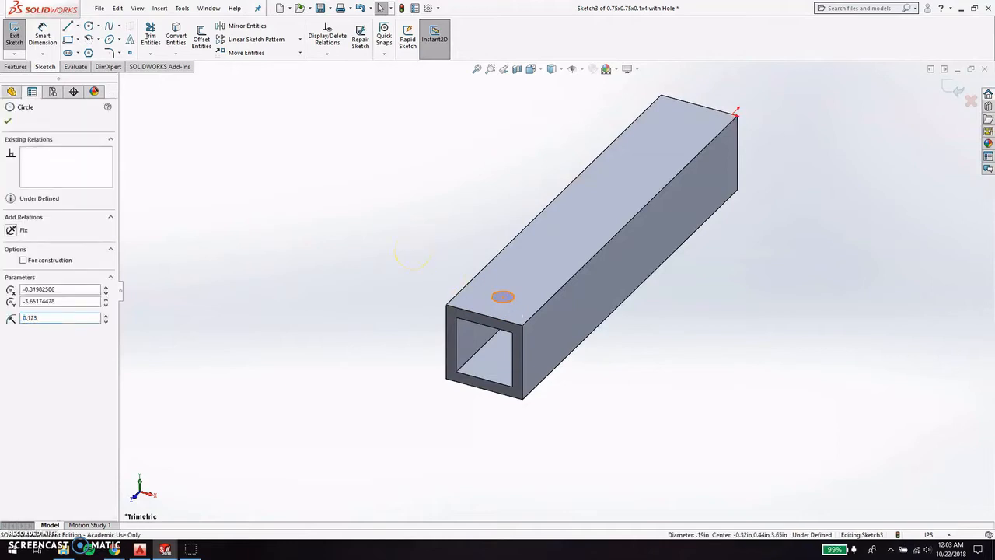
click(459, 207)
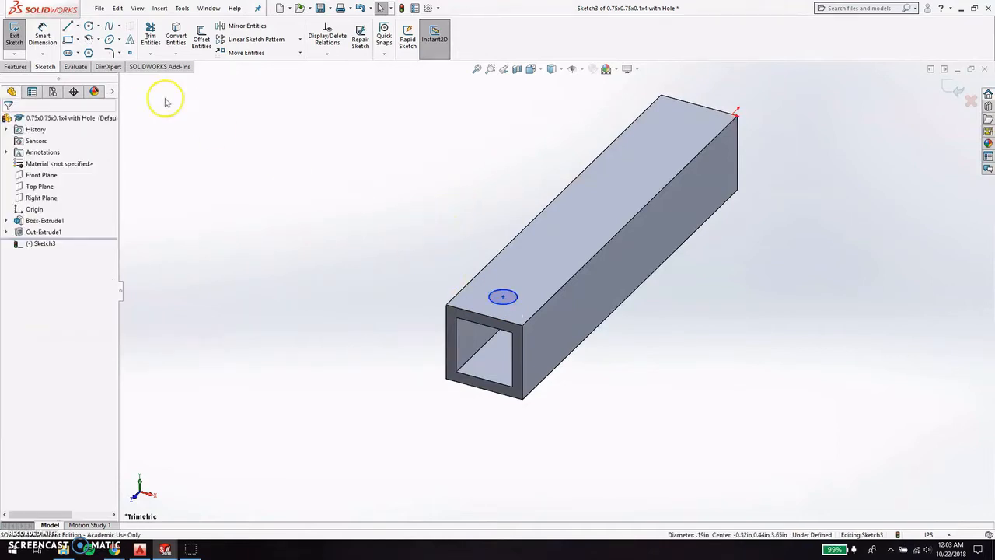
Dimension the circle's centre 0.25 in from the front edge of the tube's upper face.
click(49, 41)
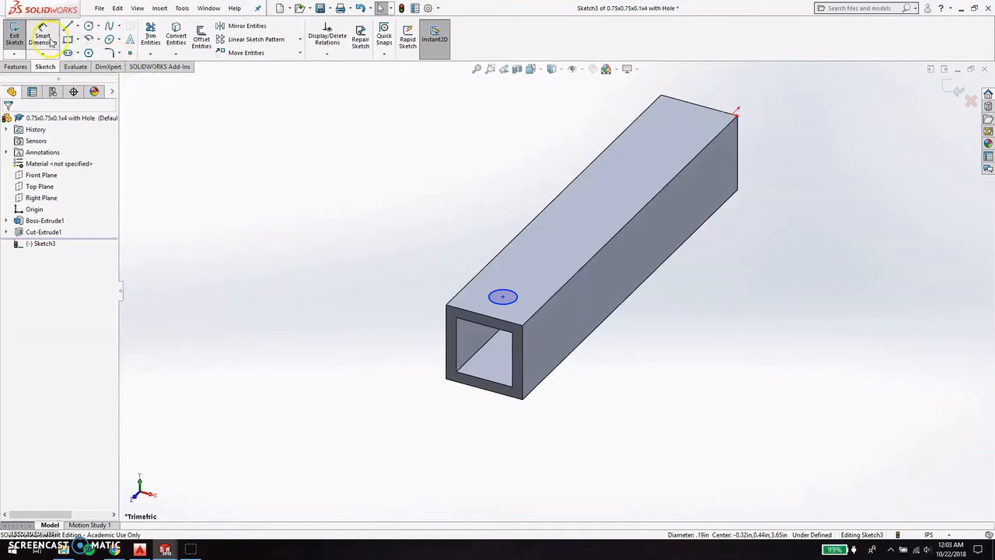
click(504, 299)
click(487, 317)
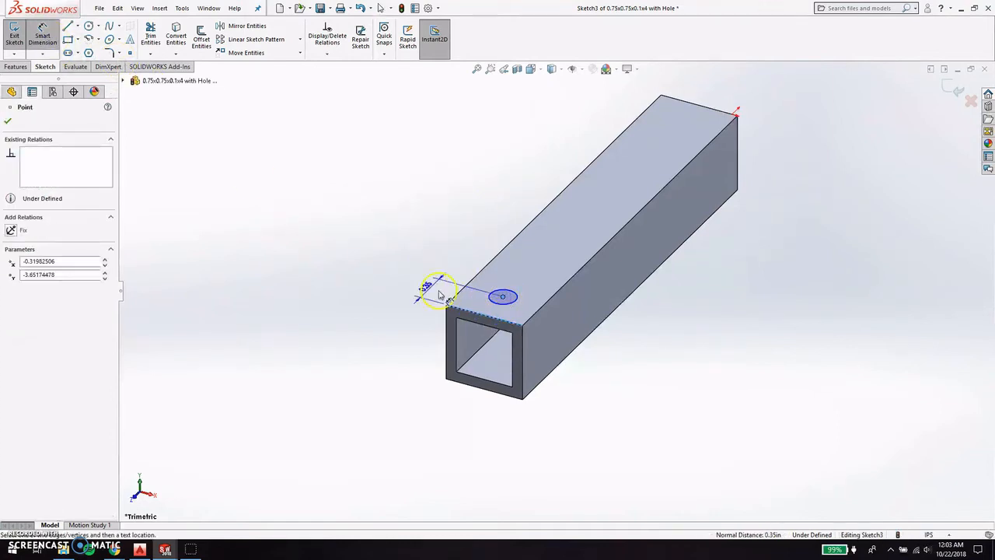
click(417, 282)
text(0.25)
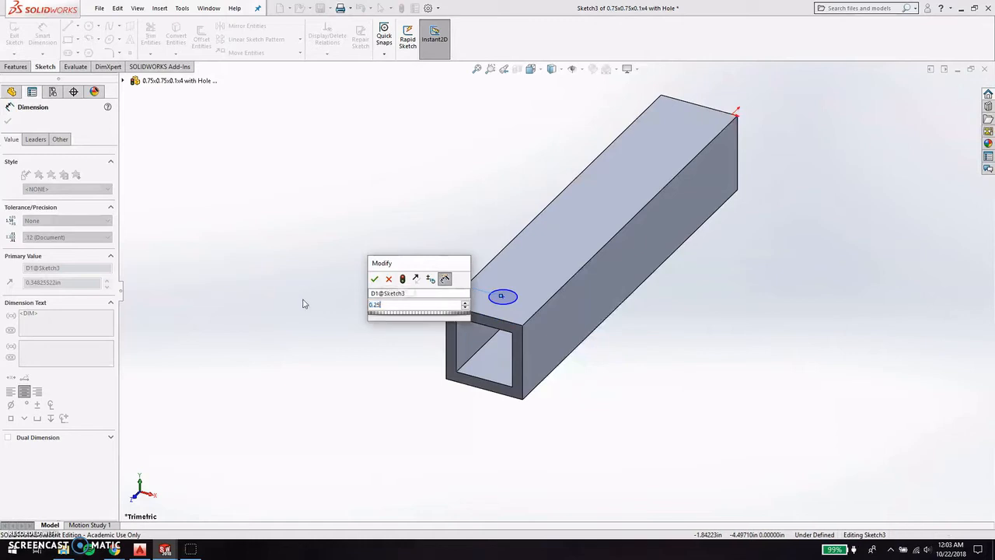
key(Return)
key(Escape)
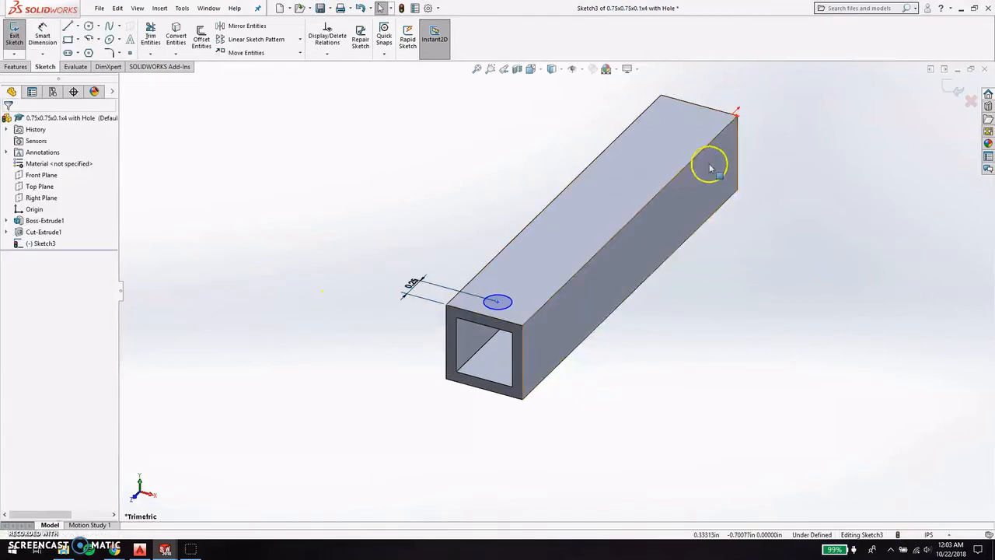
Finish the sketch and cut-extrude the circle blind 20 in down through both tube walls.
click(954, 89)
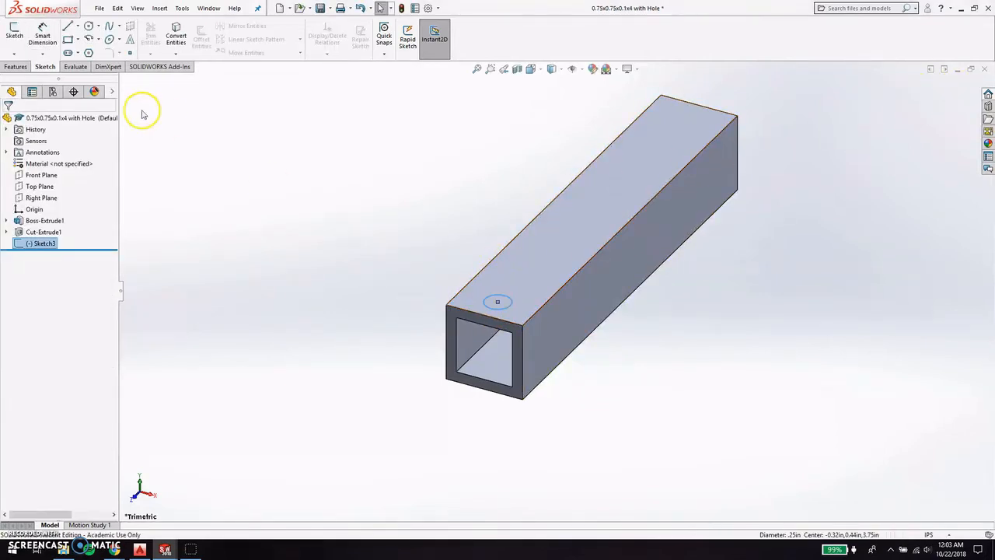
click(23, 68)
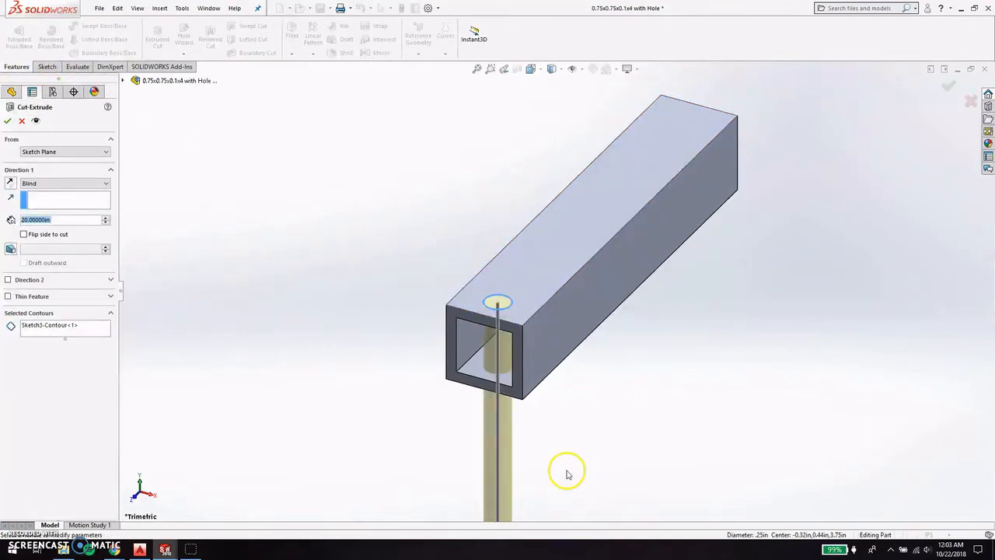
click(949, 88)
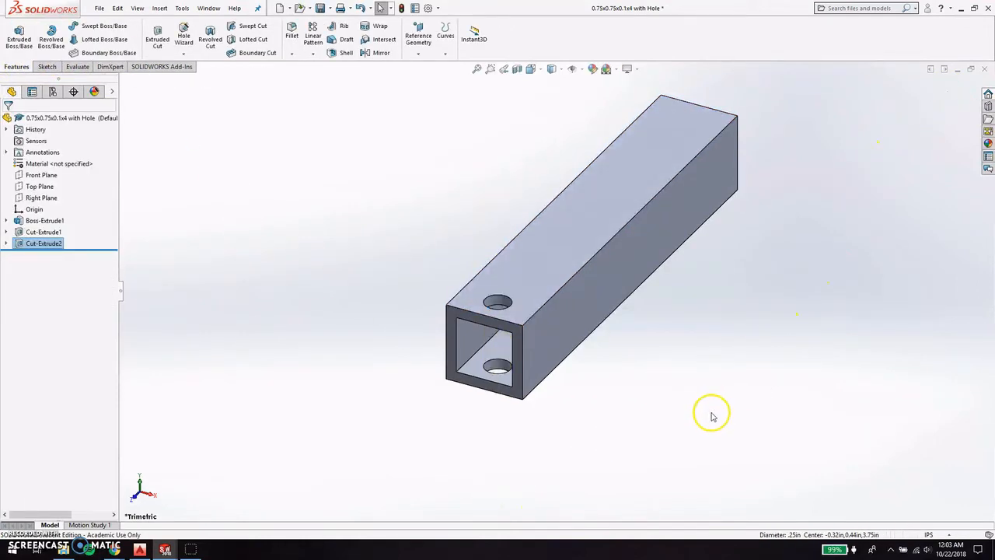
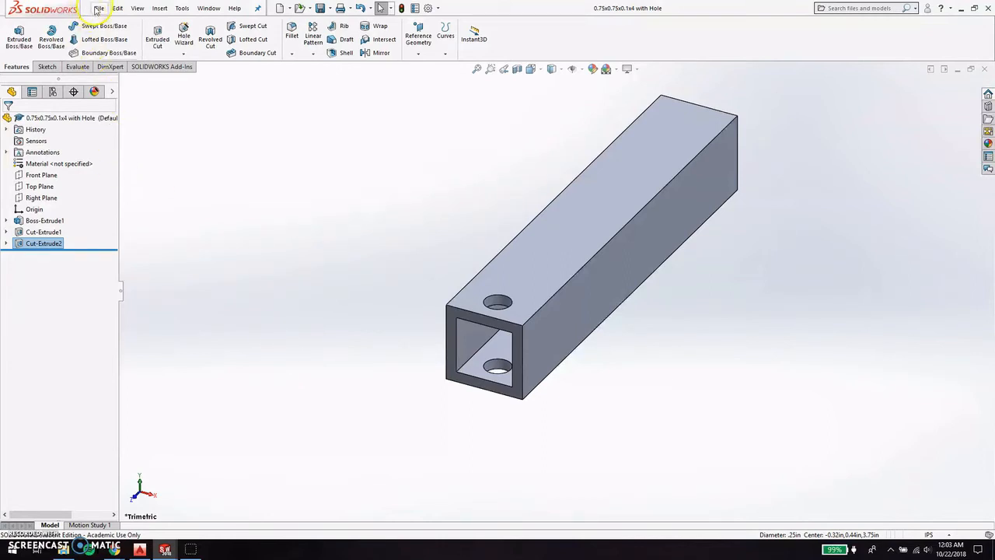
Create a new assembly document.
click(99, 10)
click(98, 9)
click(99, 9)
click(115, 24)
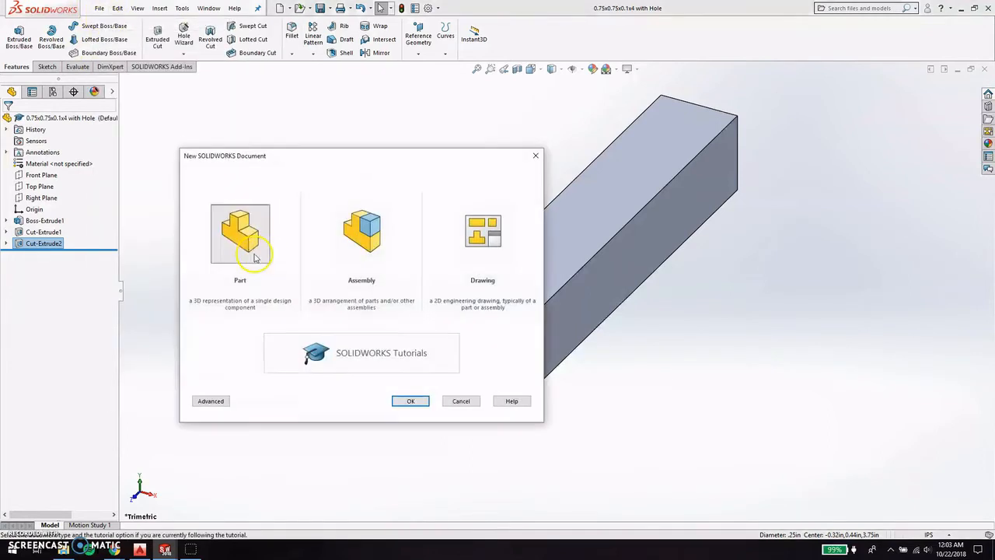
click(361, 237)
click(409, 401)
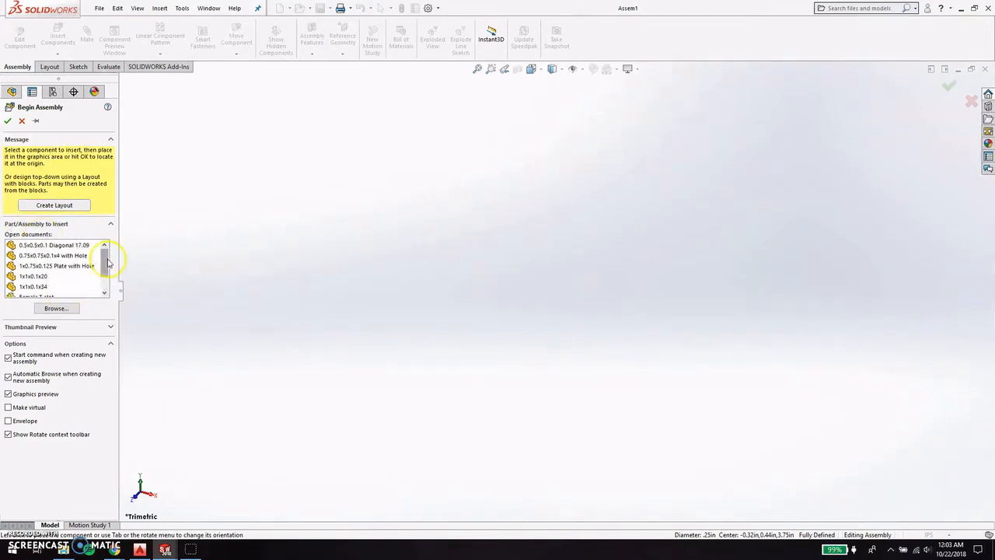
Place the Female T-slot part as the first component of the new assembly.
drag(106, 264, 103, 277)
click(43, 276)
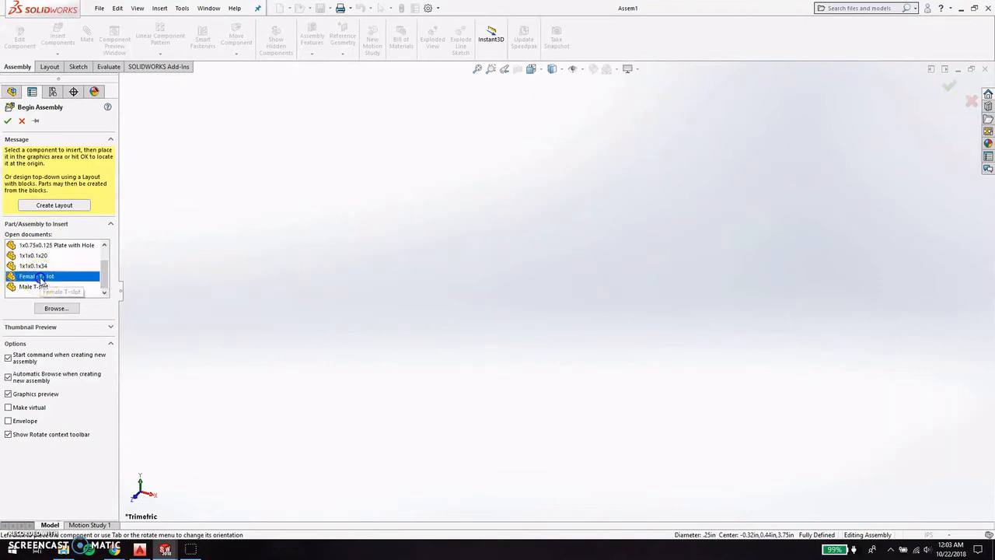
click(378, 232)
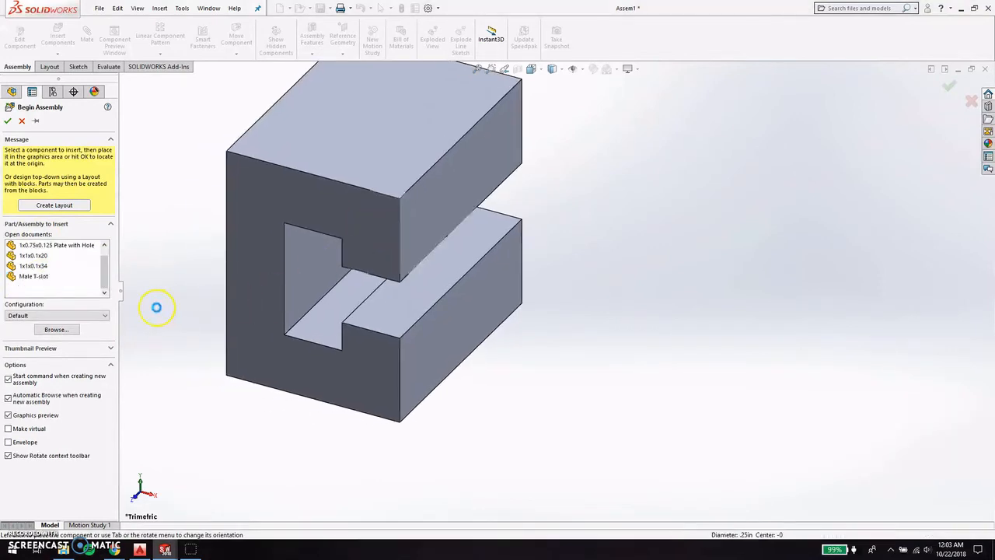
scroll(330, 346, up, 4)
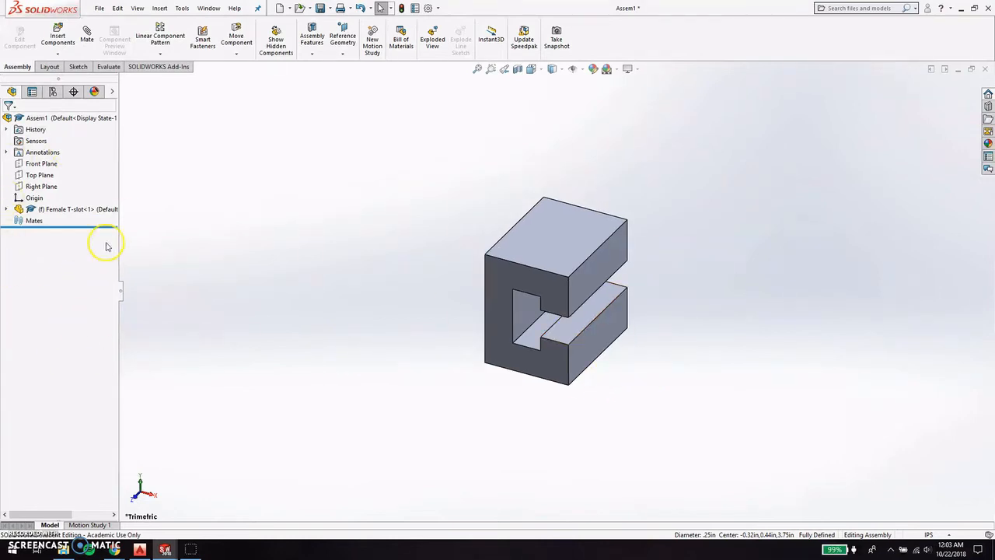
Insert the Male T-slot beside the Female T-slot, and place the 1x1x0.1x34 tube near them.
click(57, 39)
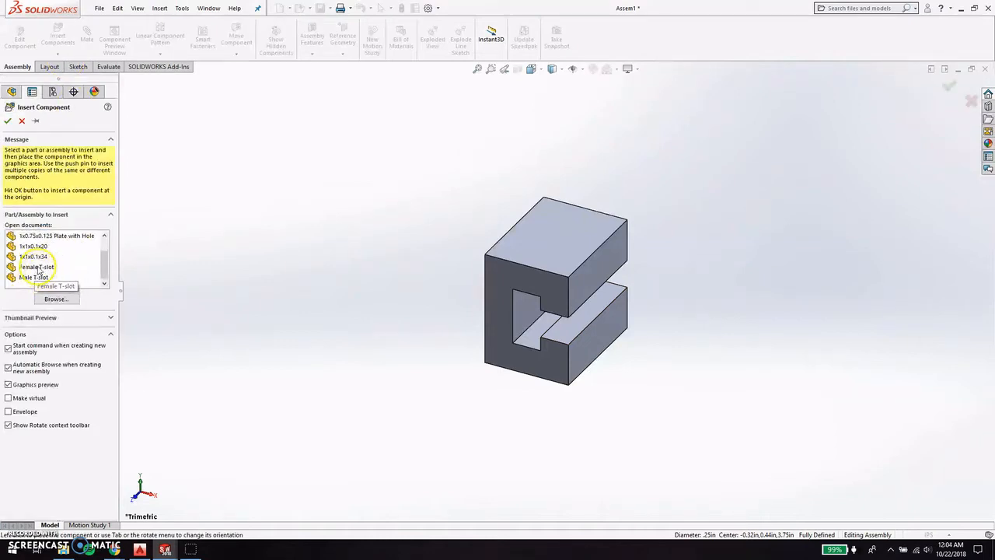
click(34, 277)
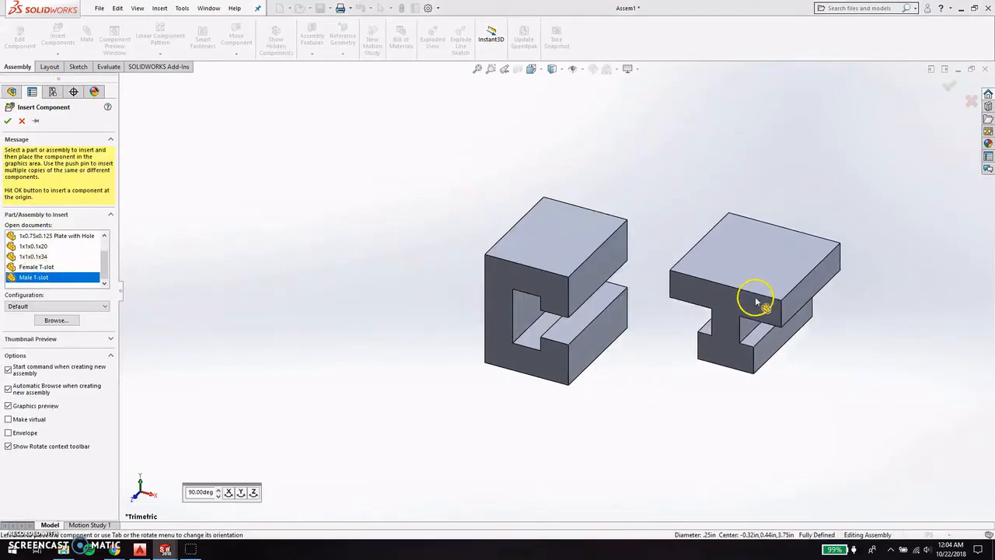
click(747, 307)
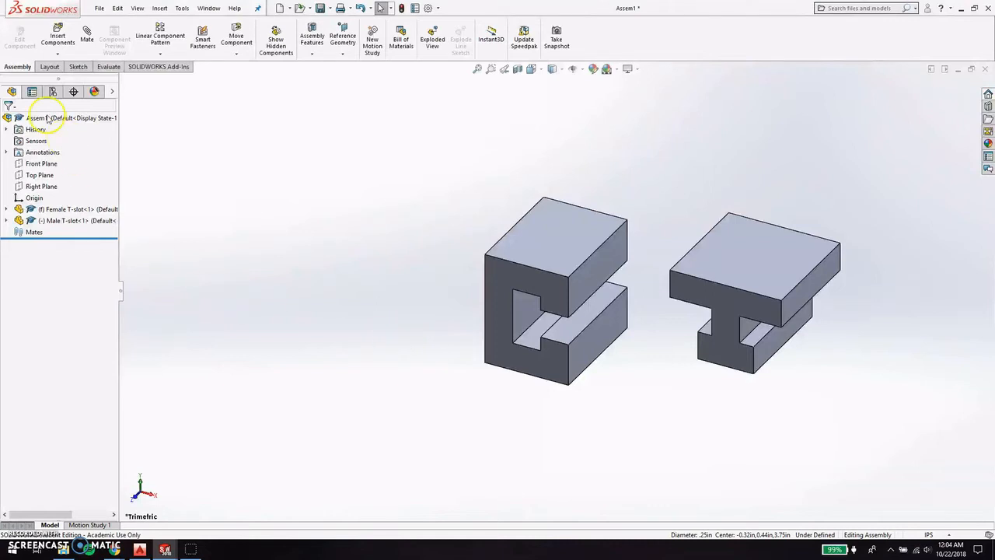
click(57, 37)
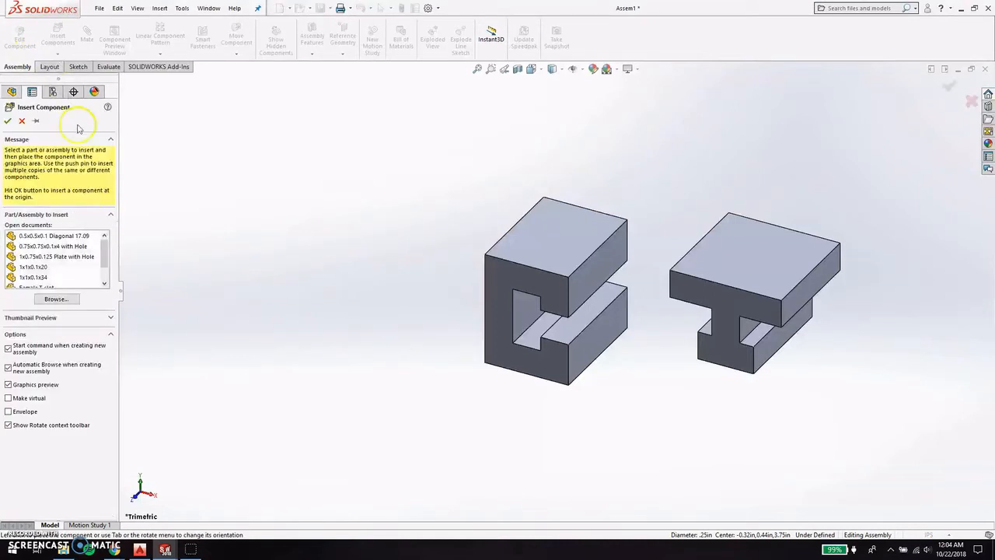
click(34, 277)
click(585, 376)
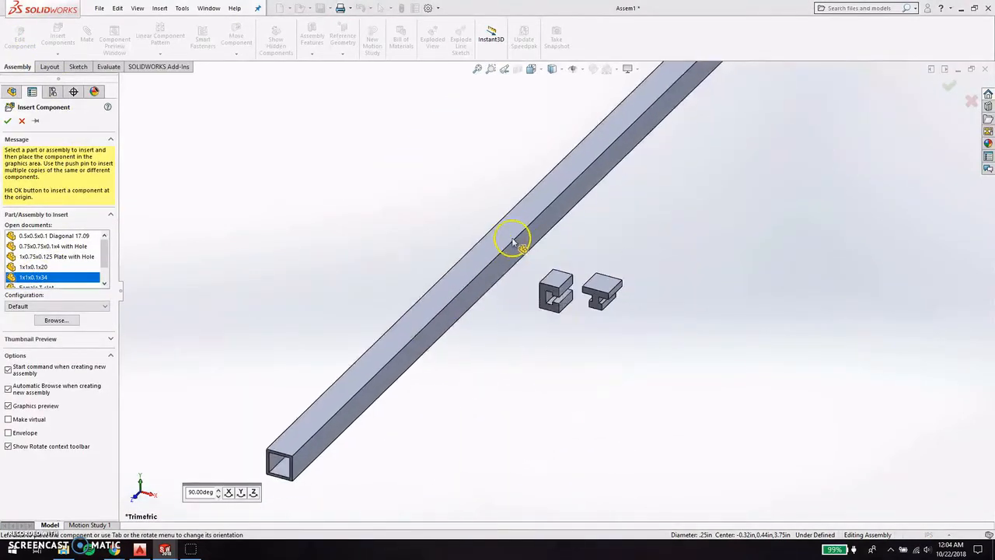
Insert the 1x0.75x0.125 Plate with Hole in the empty space behind the long tube.
click(74, 44)
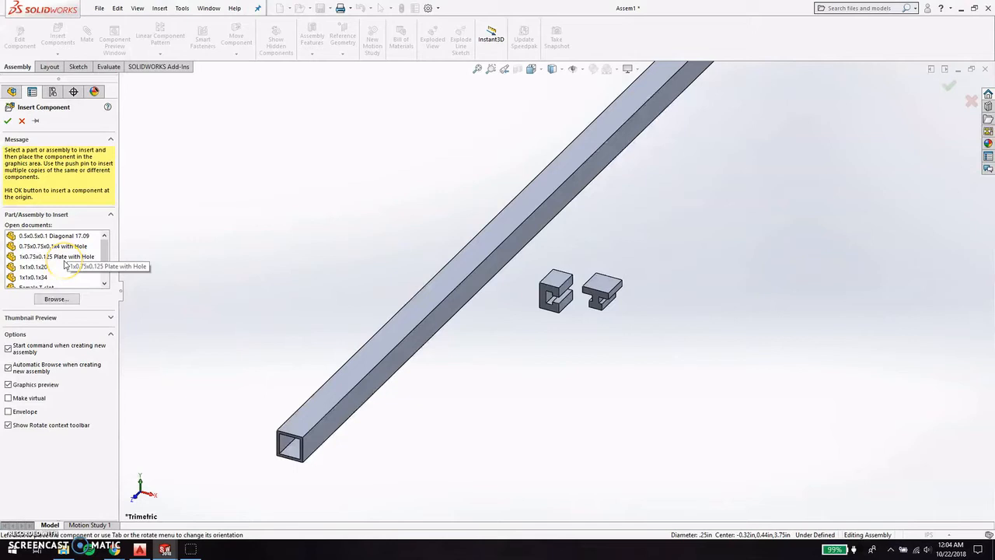
click(55, 256)
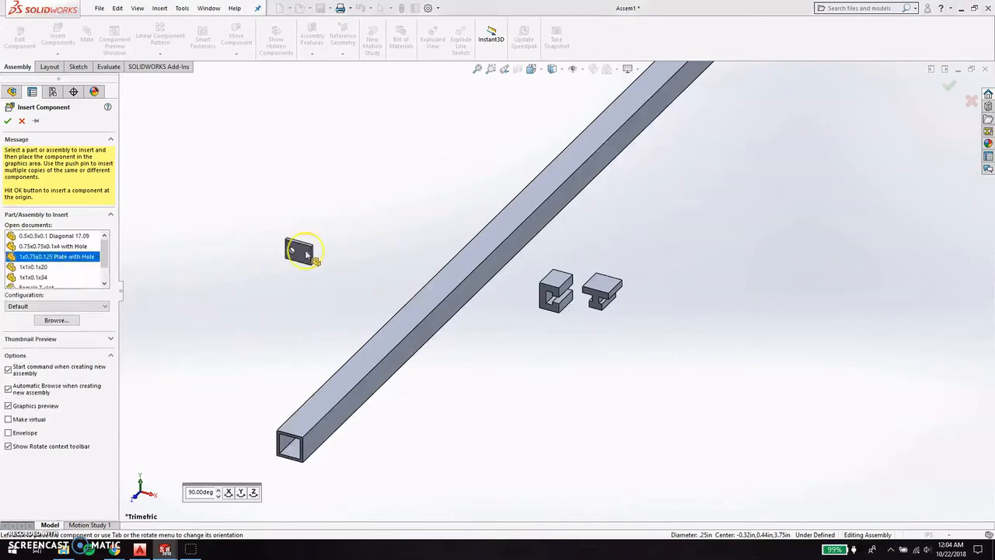
click(366, 237)
Insert the 0.75x0.75x0.1x4 tube from the Solidworks Tutorial Bridge folder and place it in front of the T-slots.
click(57, 37)
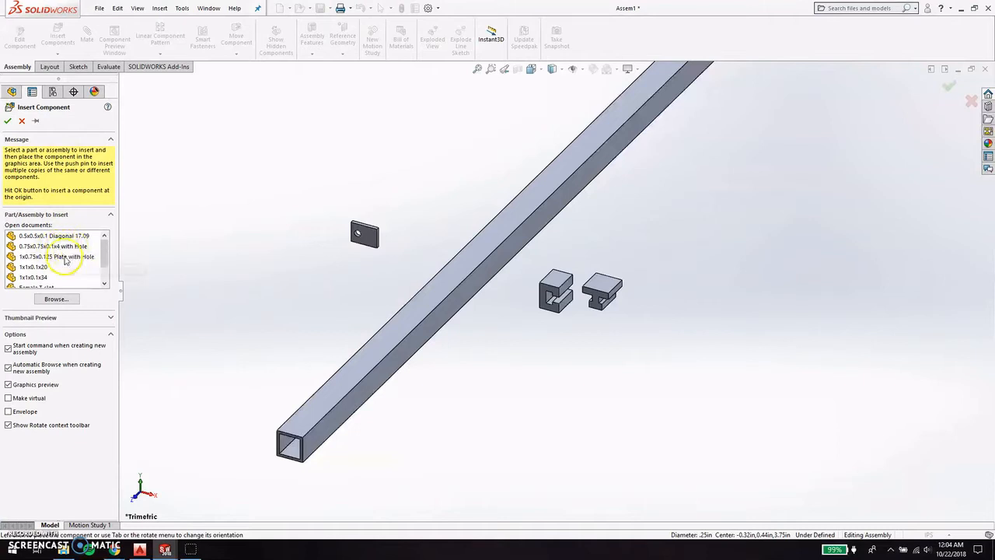
click(54, 300)
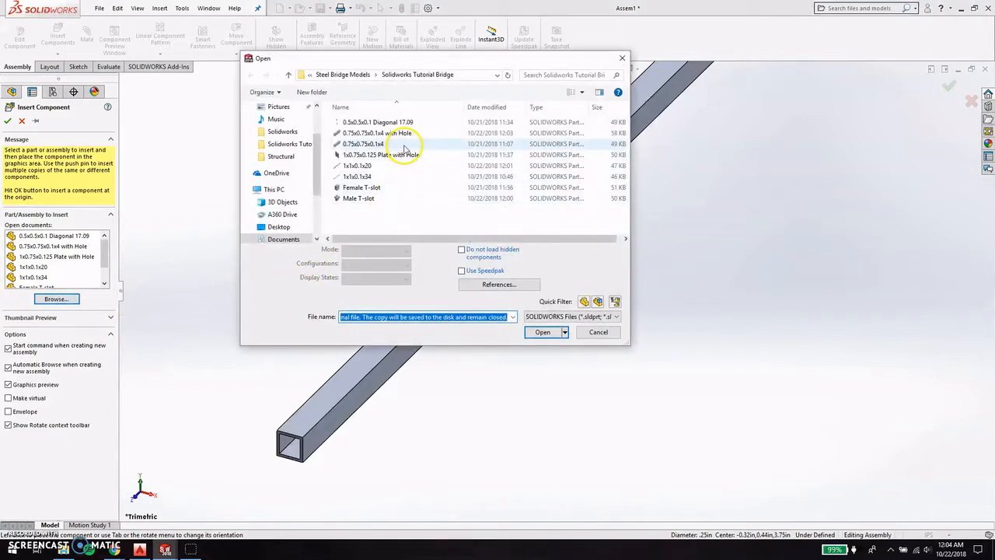
click(403, 145)
click(542, 316)
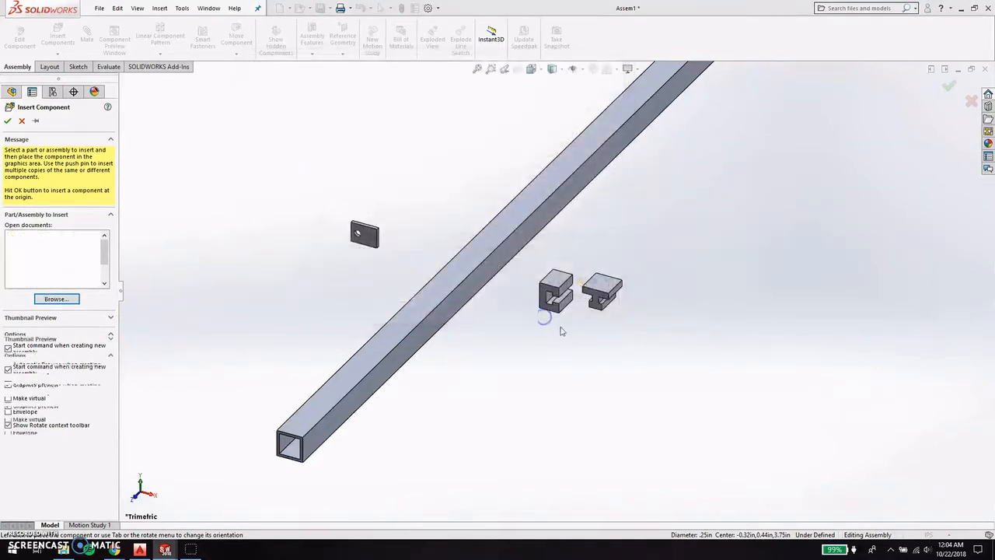
click(642, 352)
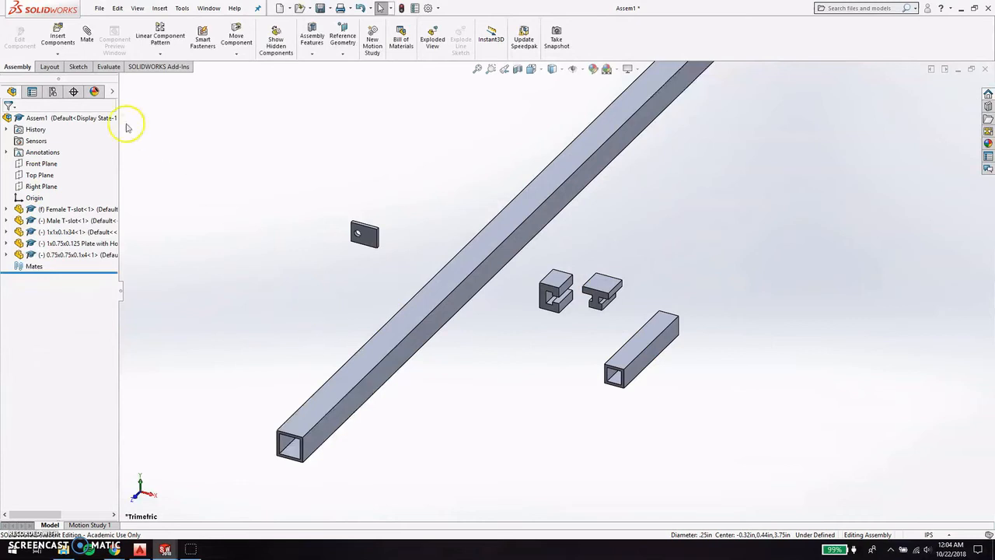
Insert two copies of the 0.5x0.5x0.1 Diagonal 17.09 part beside the short tube.
click(58, 39)
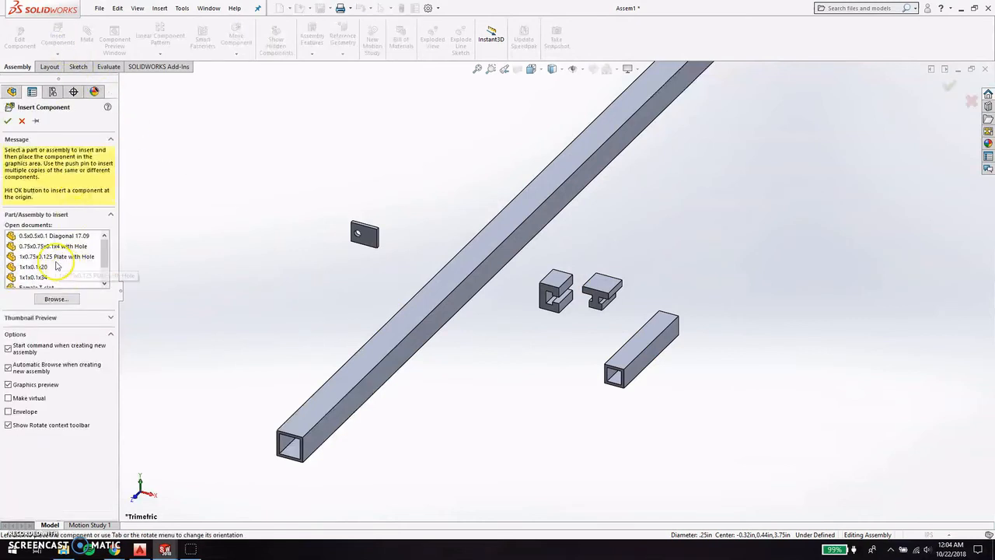
click(47, 235)
scroll(699, 296, up, 3)
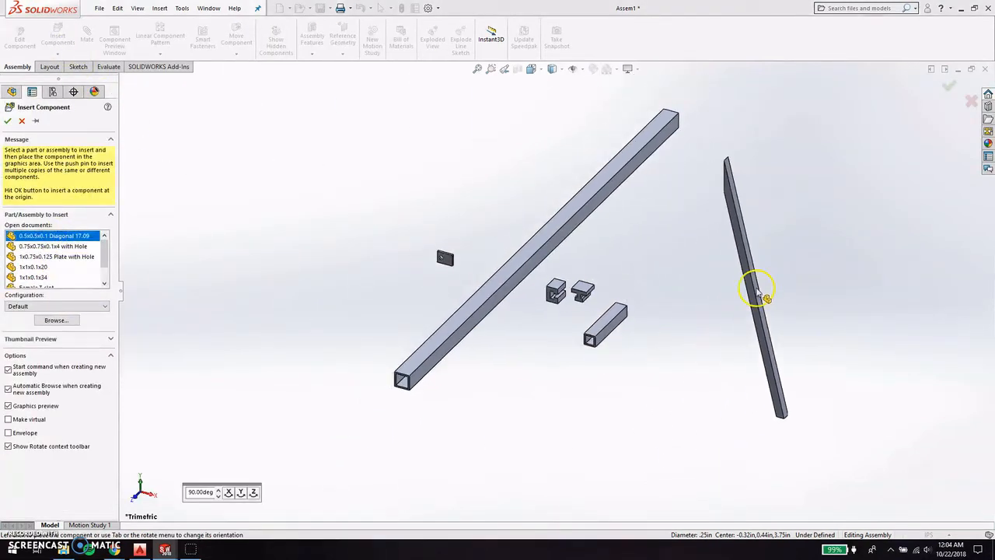
click(758, 294)
click(58, 38)
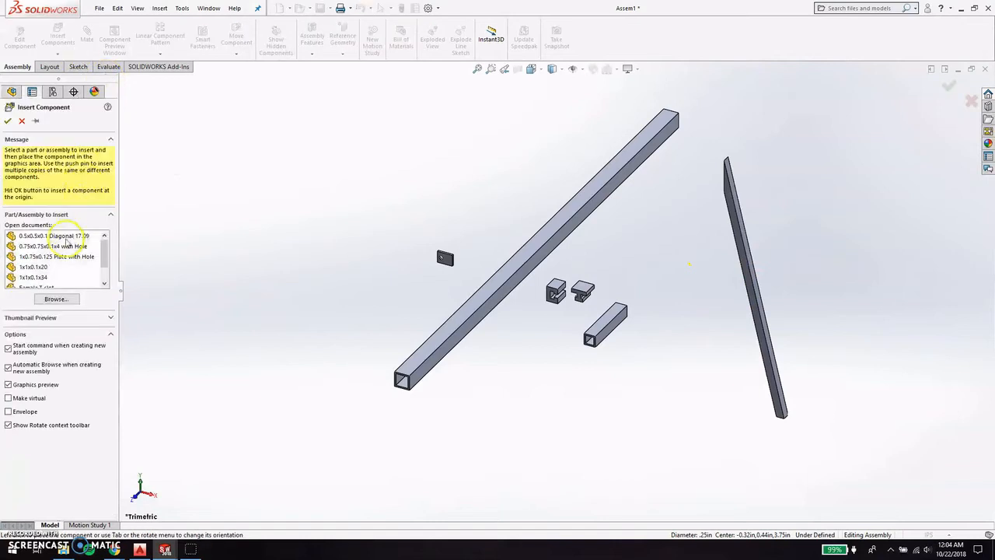
click(67, 245)
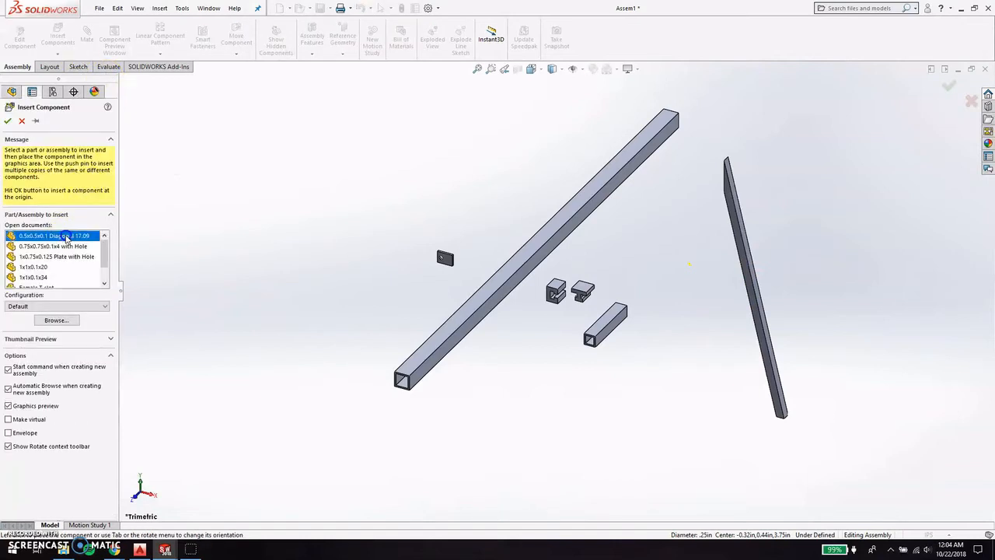
click(673, 372)
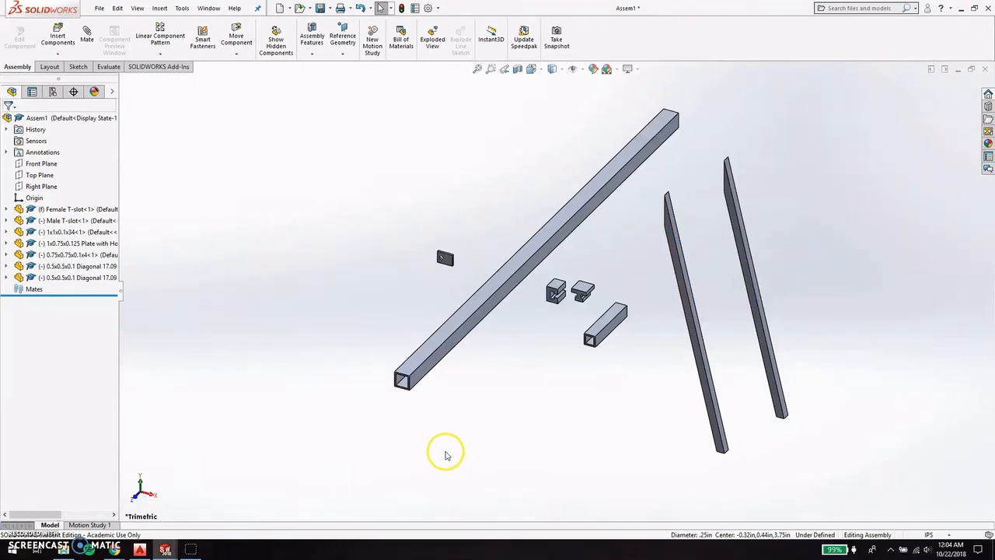
Switch to the AutoCAD bridge outline drawing and examine the truss members and their T-slot ends.
click(140, 549)
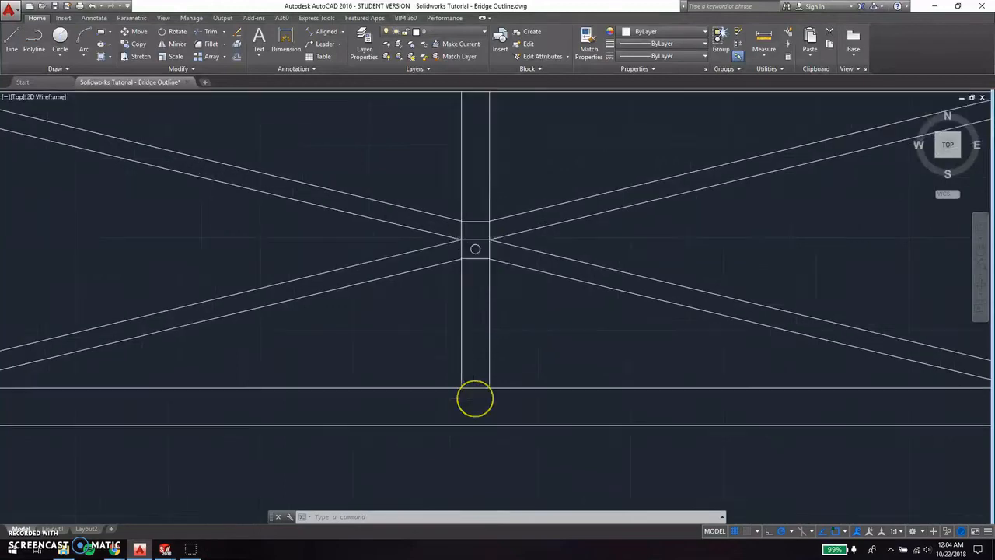
scroll(474, 398, down, 6)
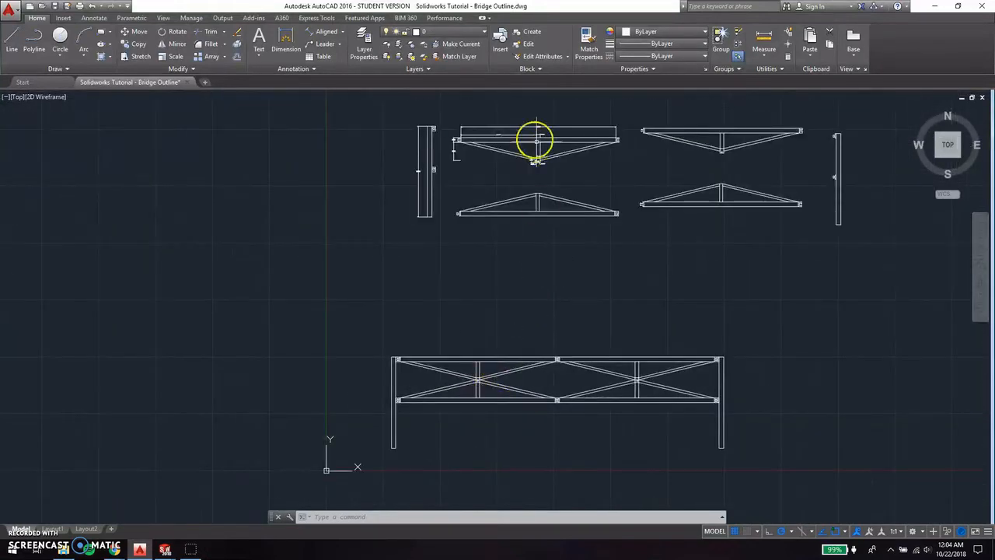
scroll(682, 162, up, 5)
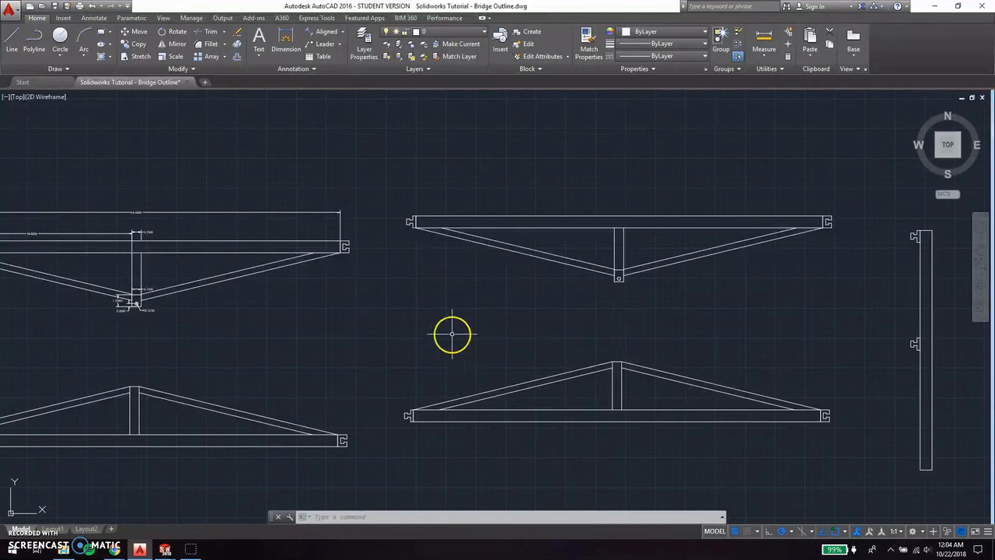
Switch to the Assem1 assembly in SolidWorks, try moving the female T-slot, and move the male T-slot next to the short tube.
mouse_move(166, 544)
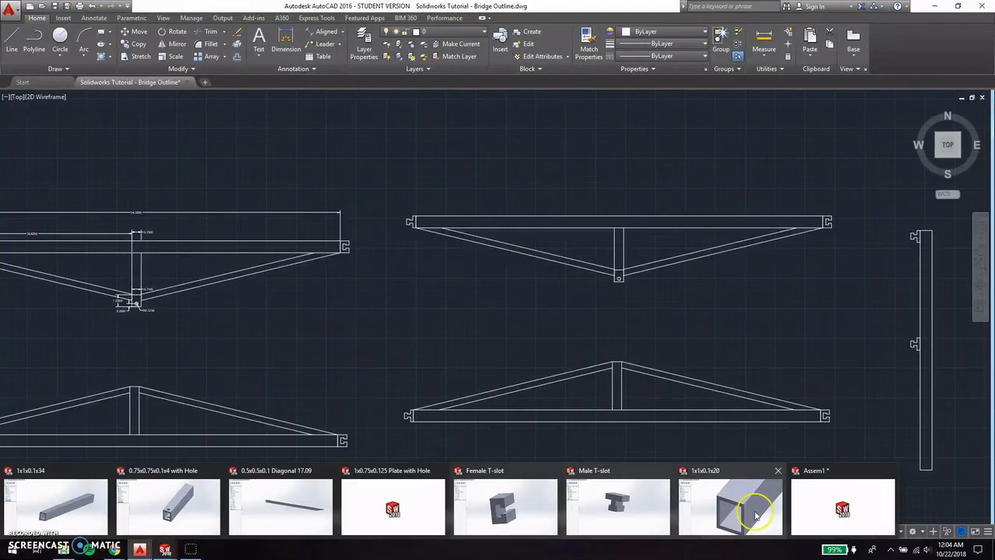
click(843, 507)
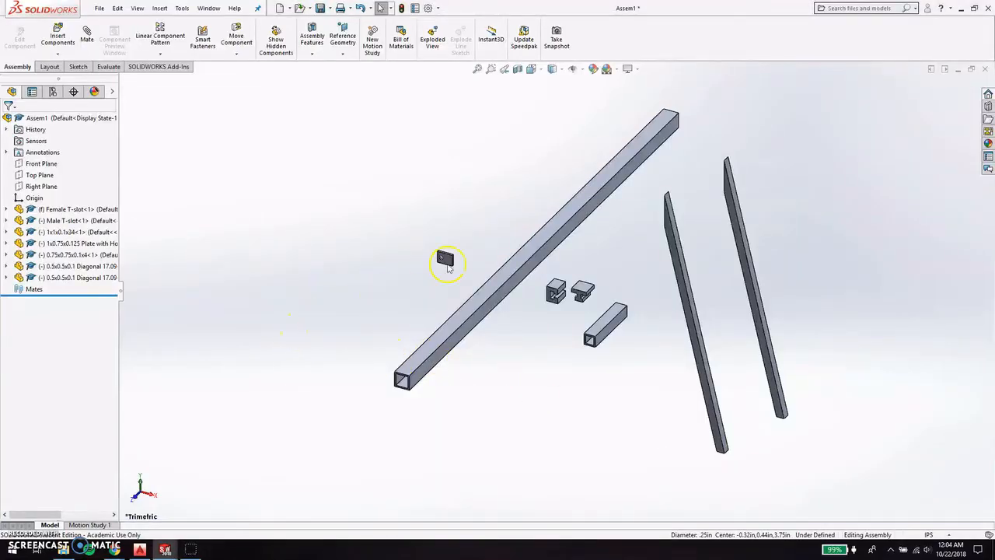
scroll(426, 377, down, 3)
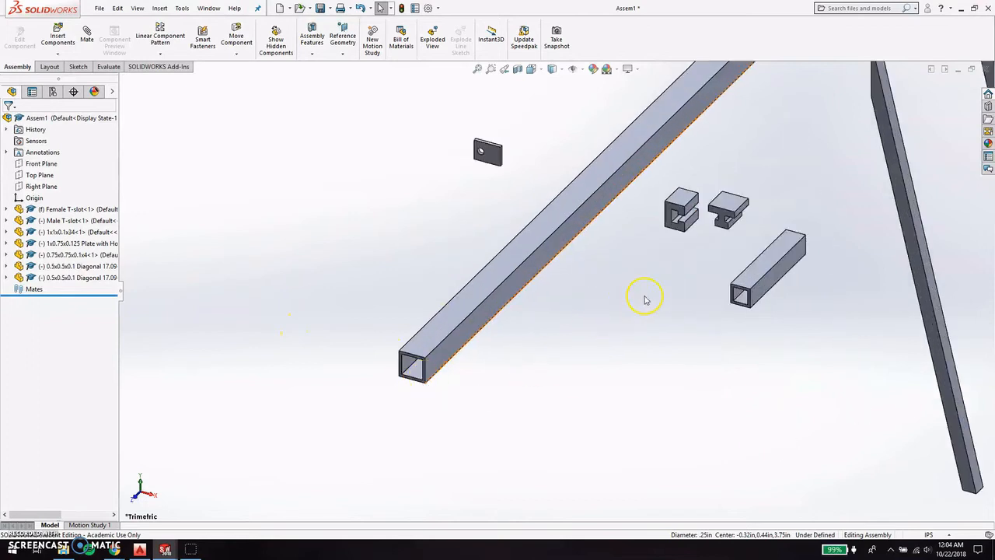
drag(681, 228, 664, 265)
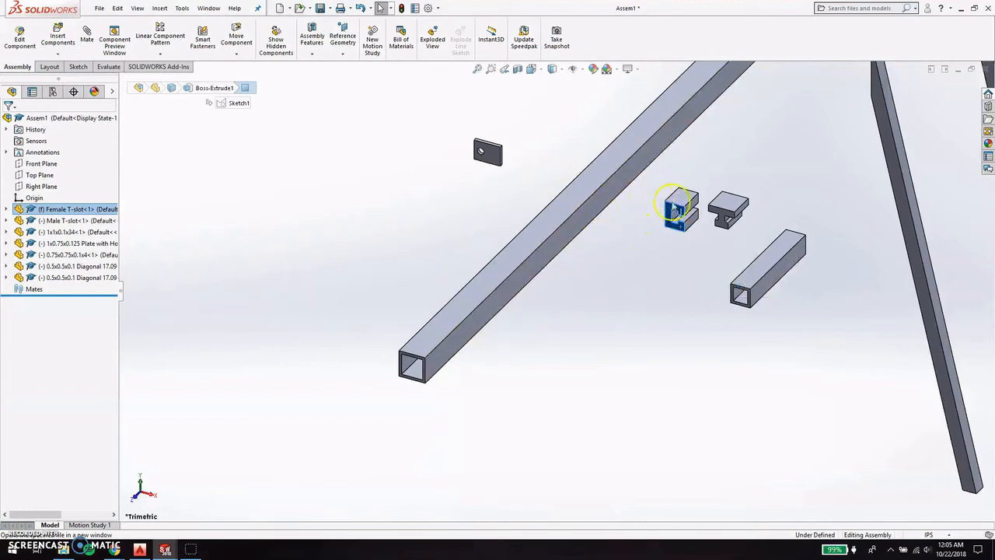
click(675, 206)
drag(685, 199, 614, 280)
drag(549, 287, 534, 287)
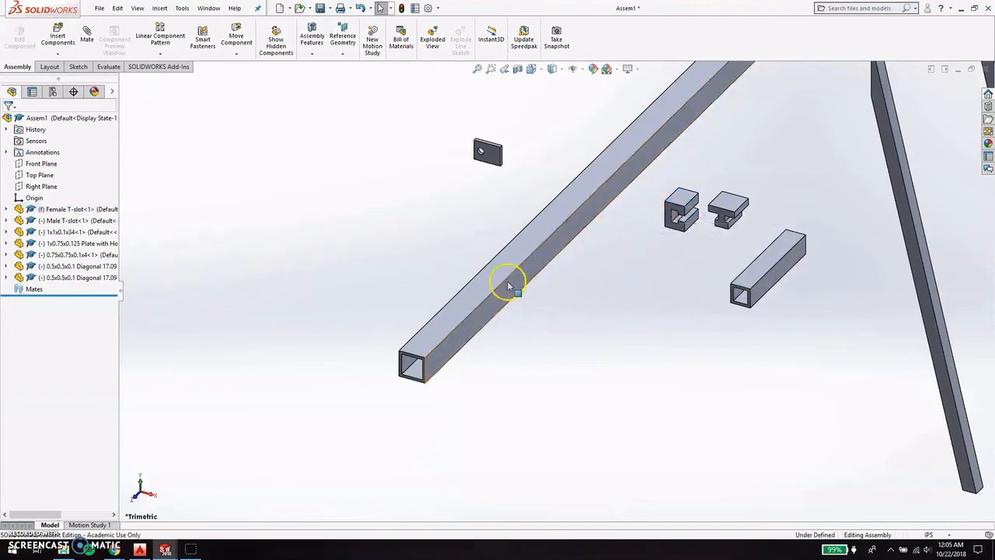
click(686, 199)
click(670, 285)
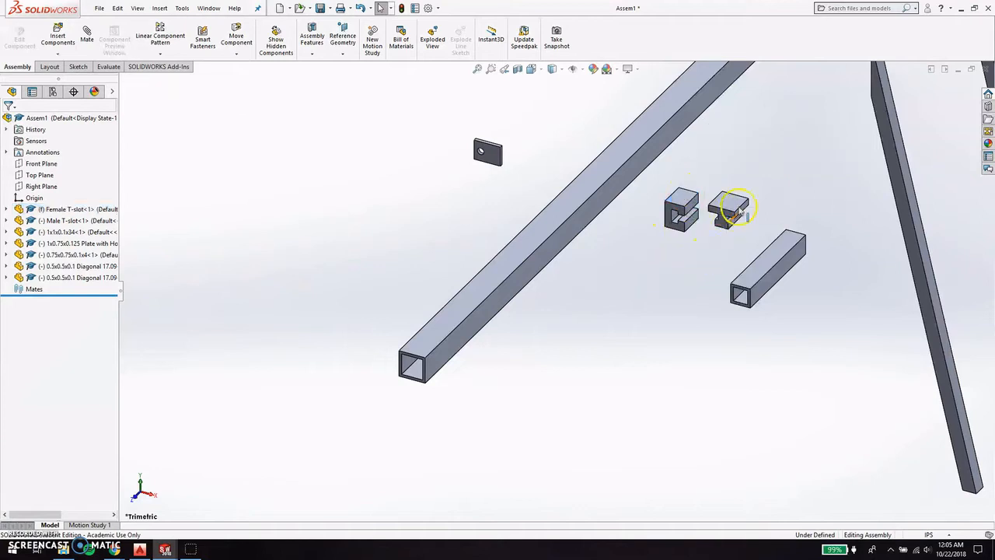
drag(735, 208, 670, 287)
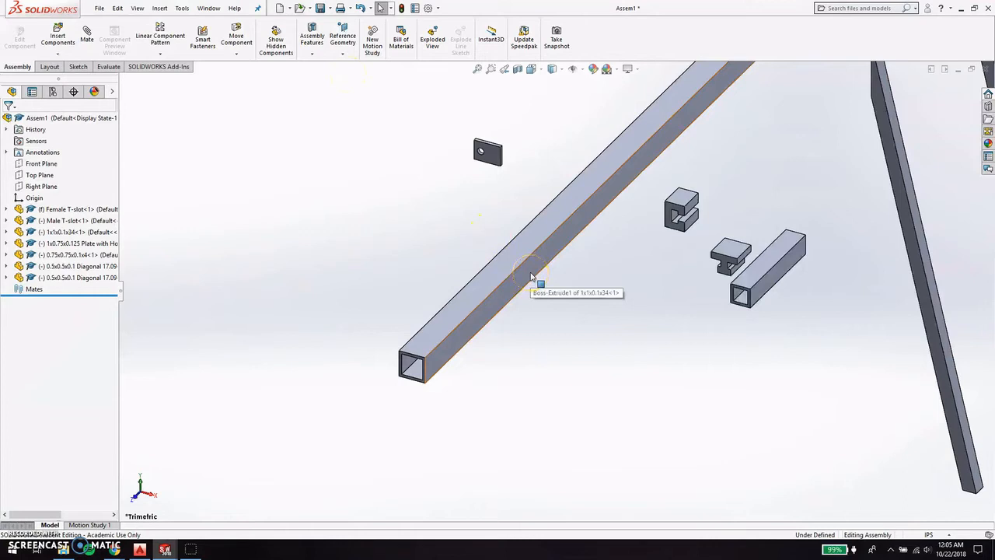
click(49, 67)
click(19, 67)
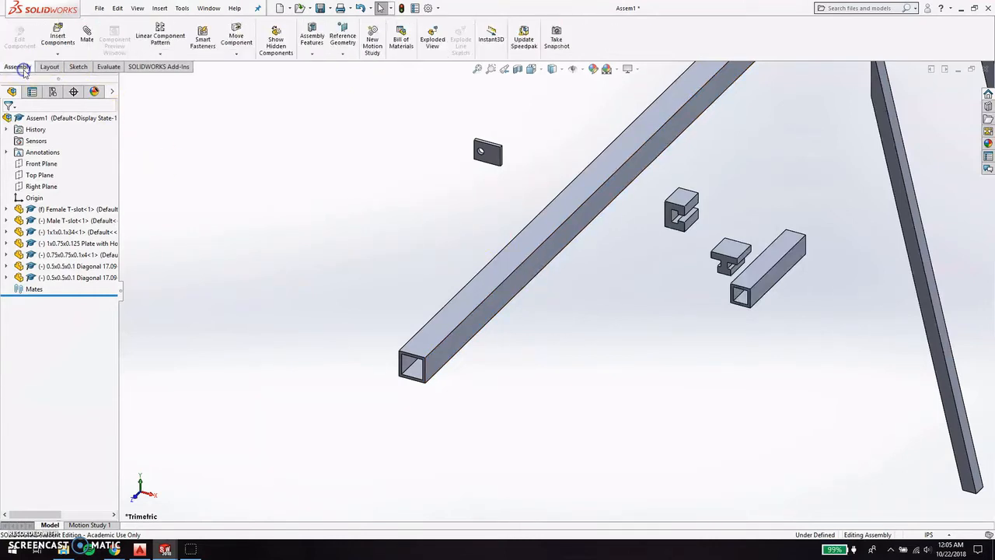
click(527, 254)
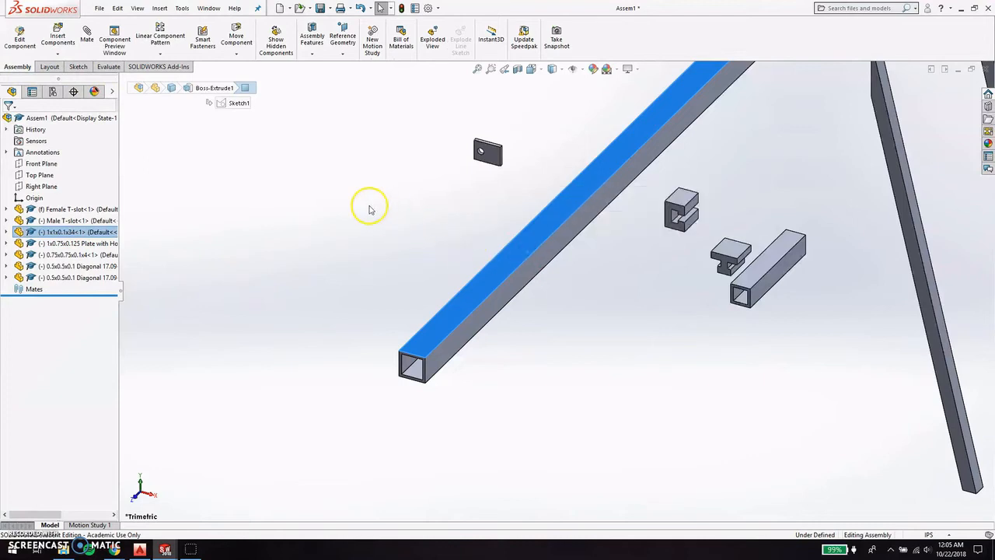
click(108, 68)
click(82, 67)
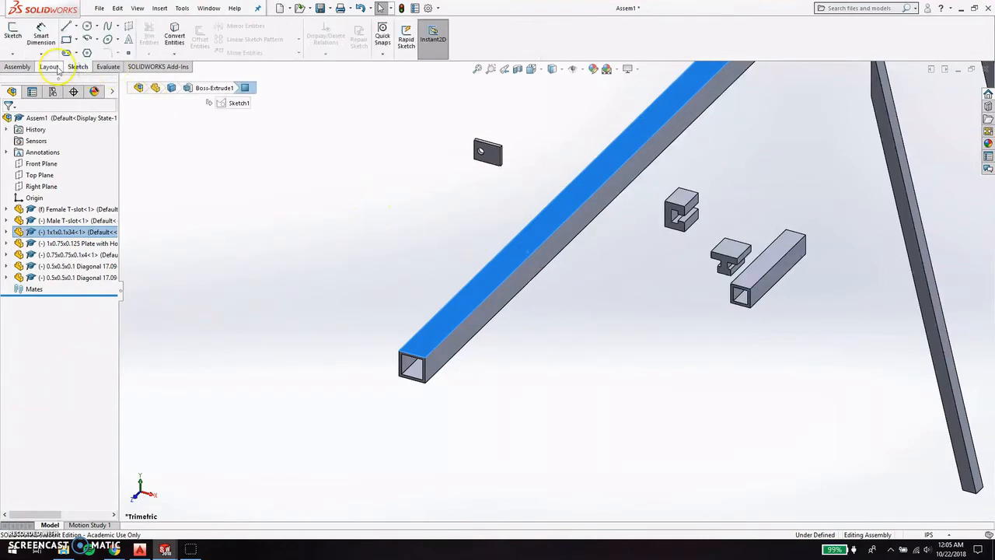
click(49, 67)
click(17, 66)
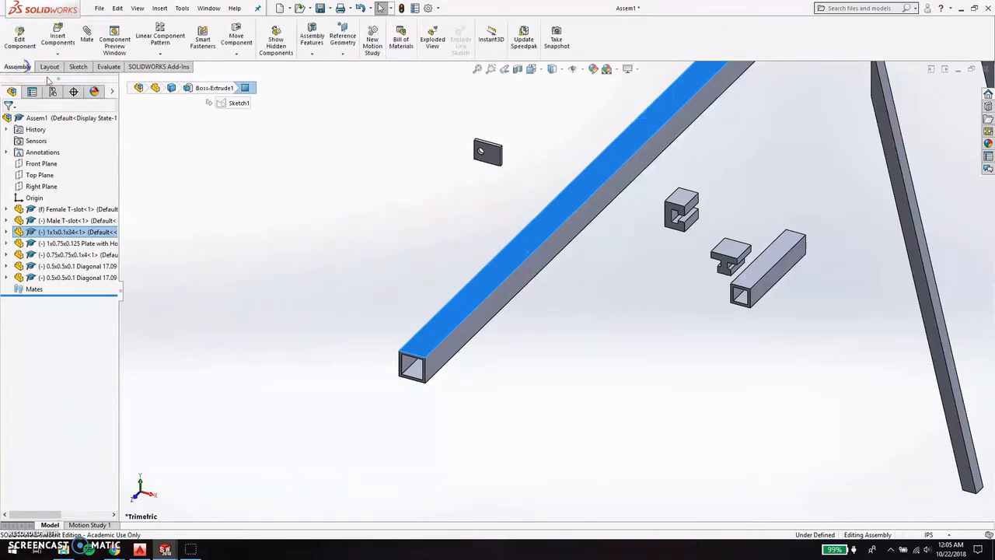
click(425, 186)
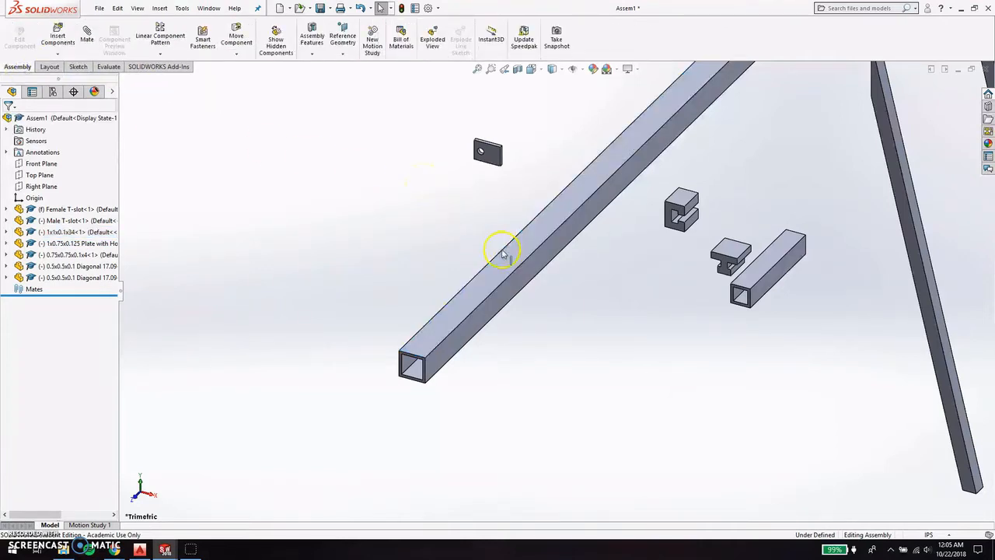
Shift the 1x1x0.1x34 tube along its length and rotate it with Rotate Component so it runs crosswise to its former direction.
drag(508, 258, 609, 154)
click(243, 42)
key(Escape)
click(236, 55)
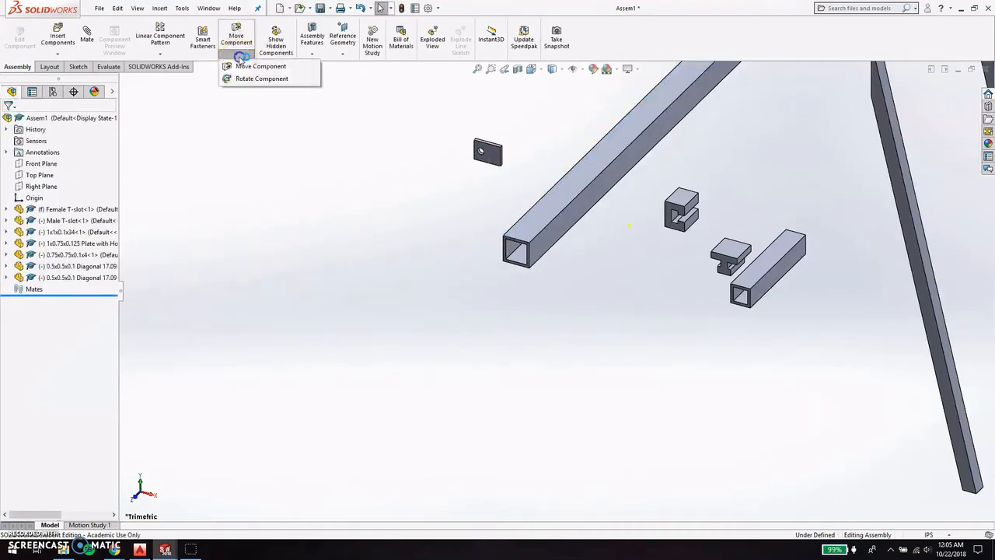
click(260, 78)
drag(549, 209, 659, 206)
click(964, 94)
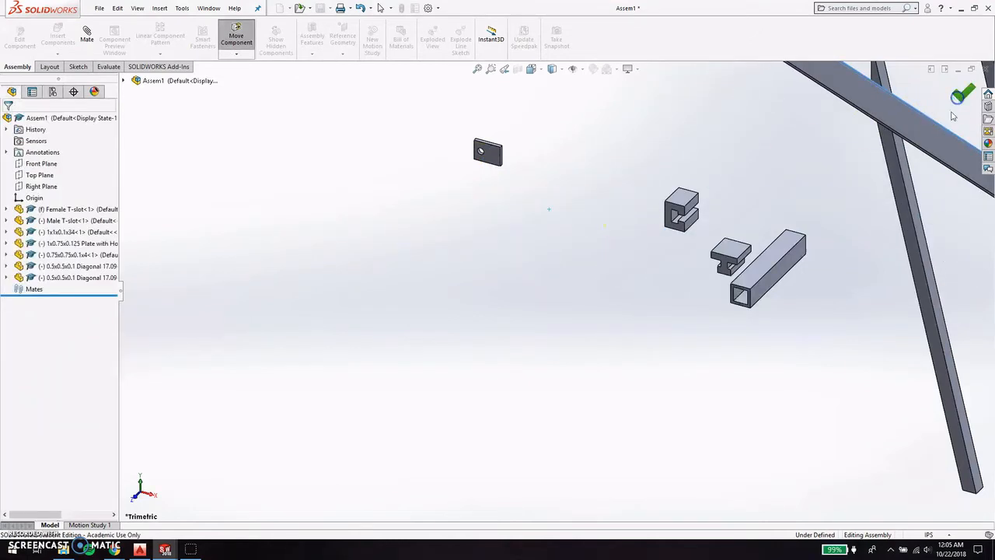
Move the rotated 34-inch tube so its open end sits close to the closed back of the female T-slot.
drag(899, 122, 415, 71)
scroll(666, 178, down, 3)
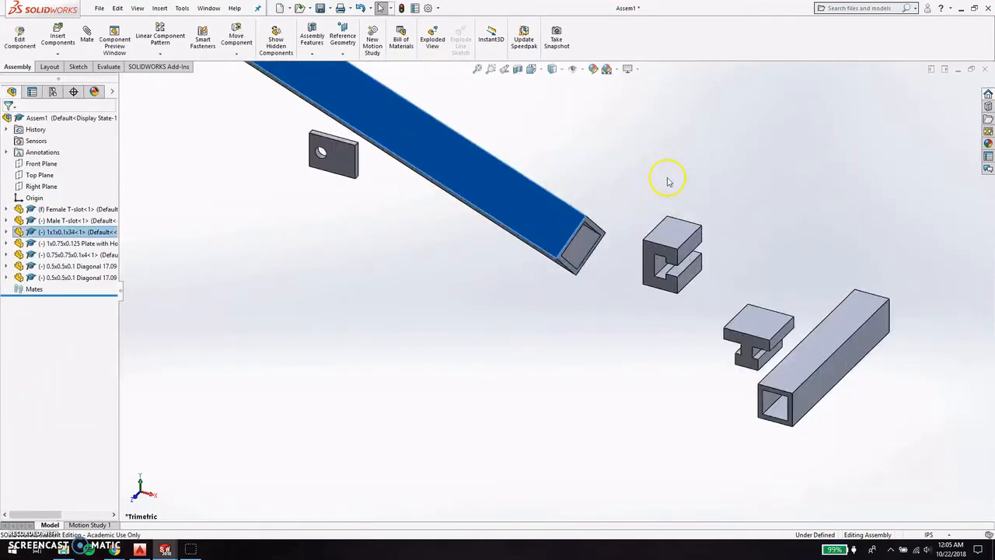
scroll(614, 229, down, 2)
click(591, 177)
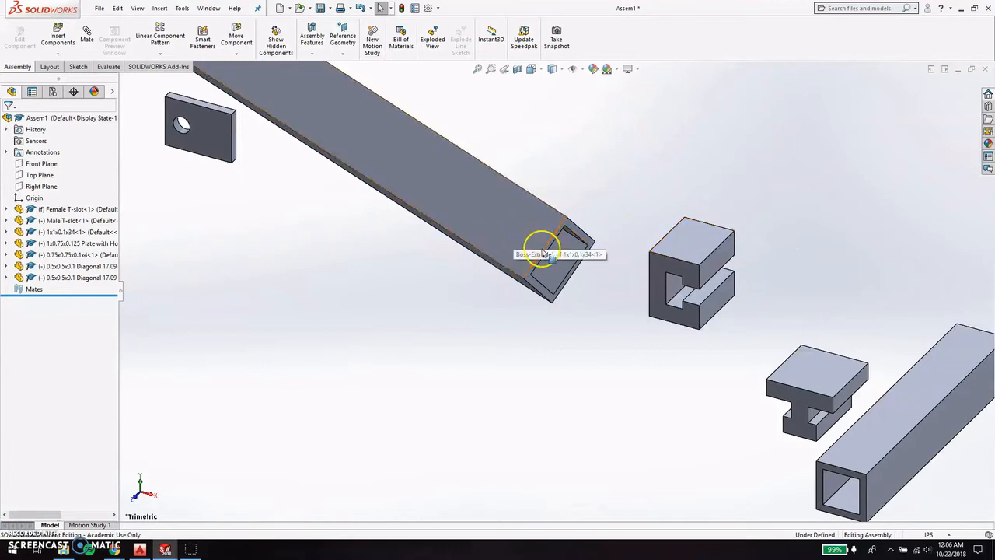
Add a coincident mate between an end edge of the 34-inch tube and the vertical back edge of the female T-slot.
click(544, 254)
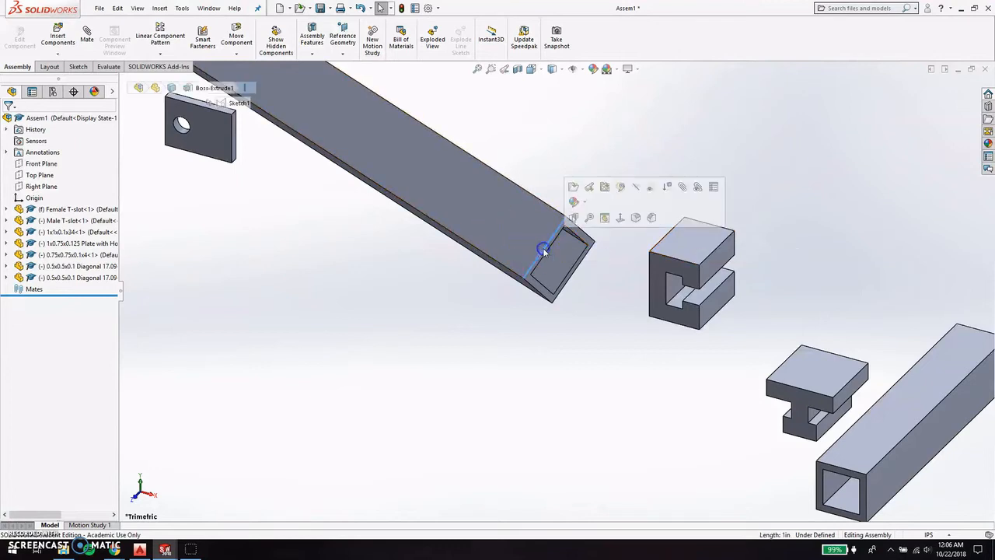
click(650, 284)
click(588, 237)
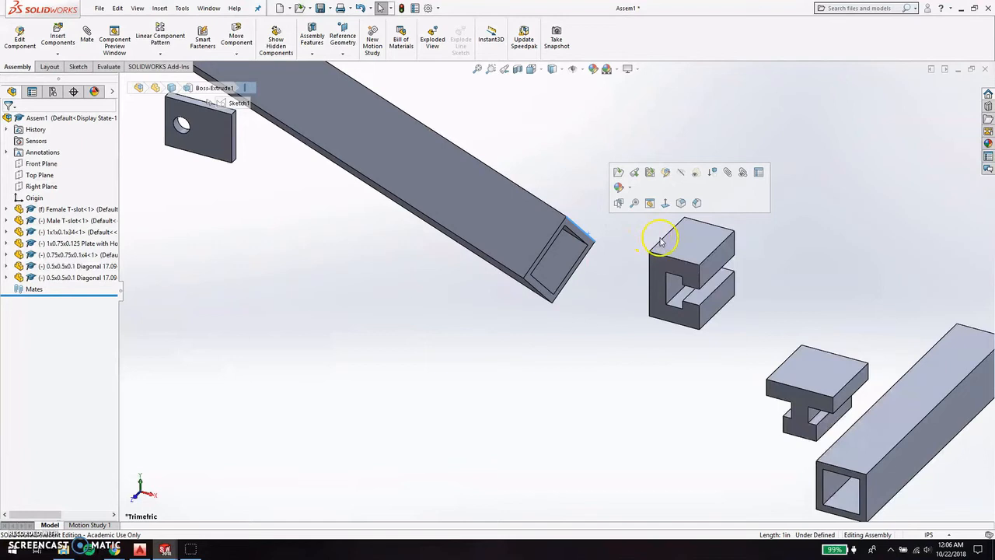
click(563, 381)
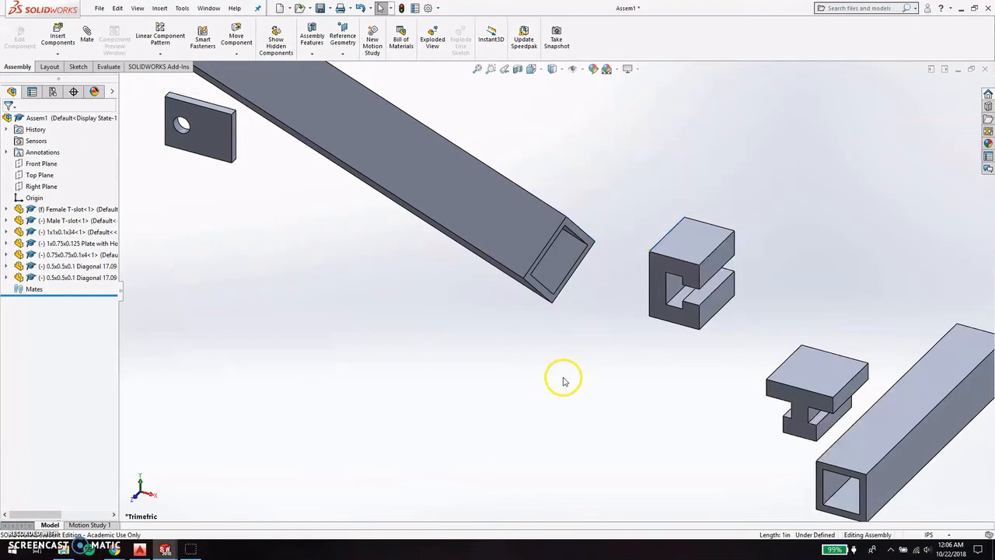
click(539, 251)
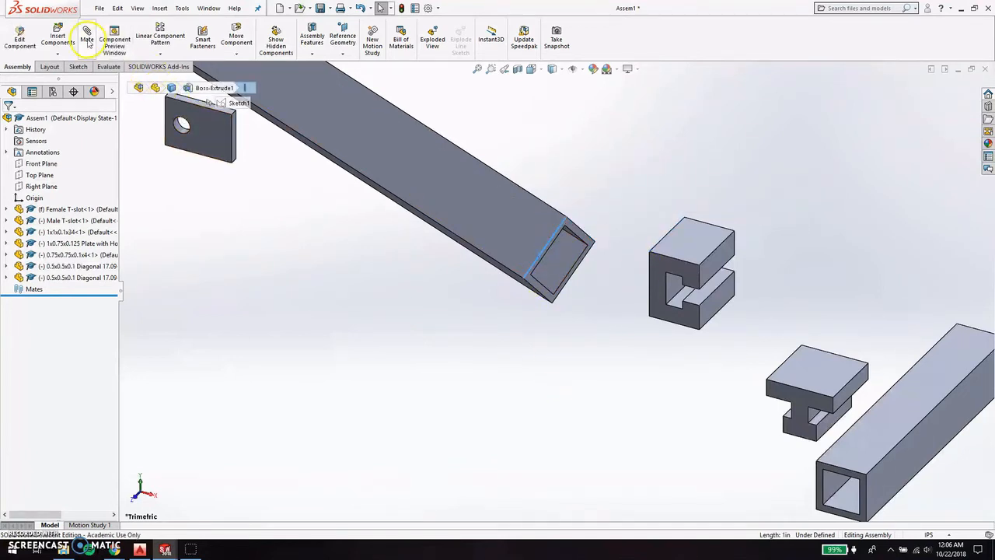
click(650, 294)
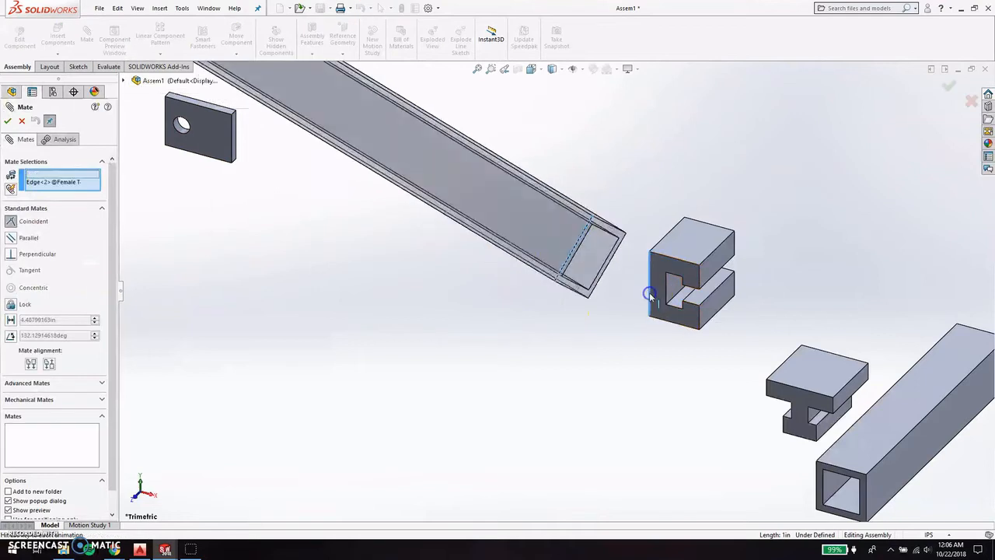
click(653, 305)
click(766, 309)
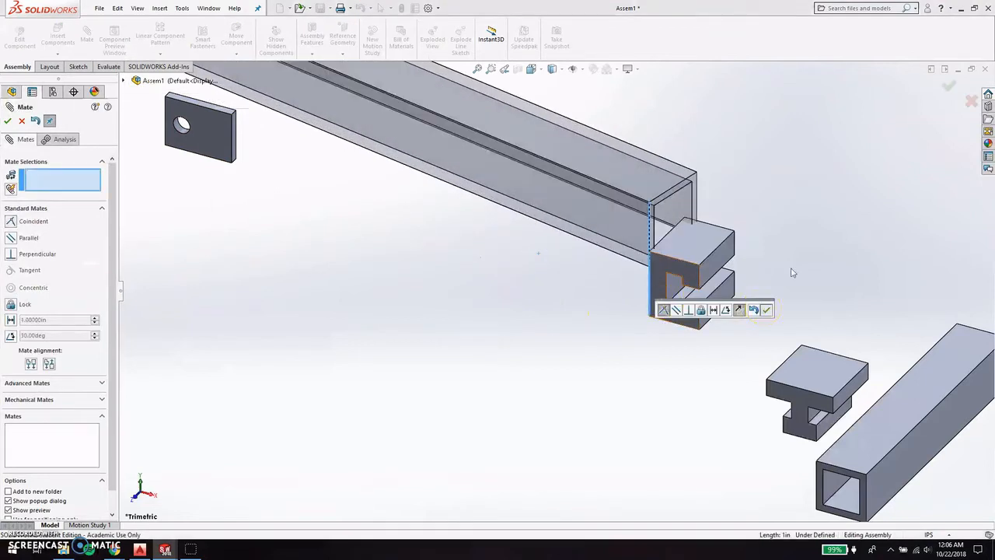
click(947, 85)
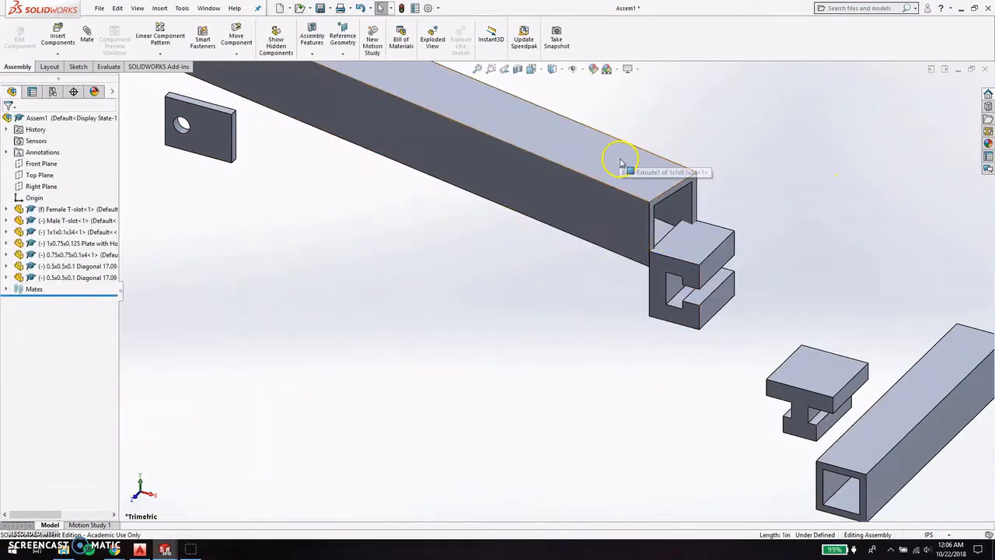
Add a coincident mate between the tube's upper end edge and the upper back edge of the female T-slot.
click(657, 196)
click(90, 31)
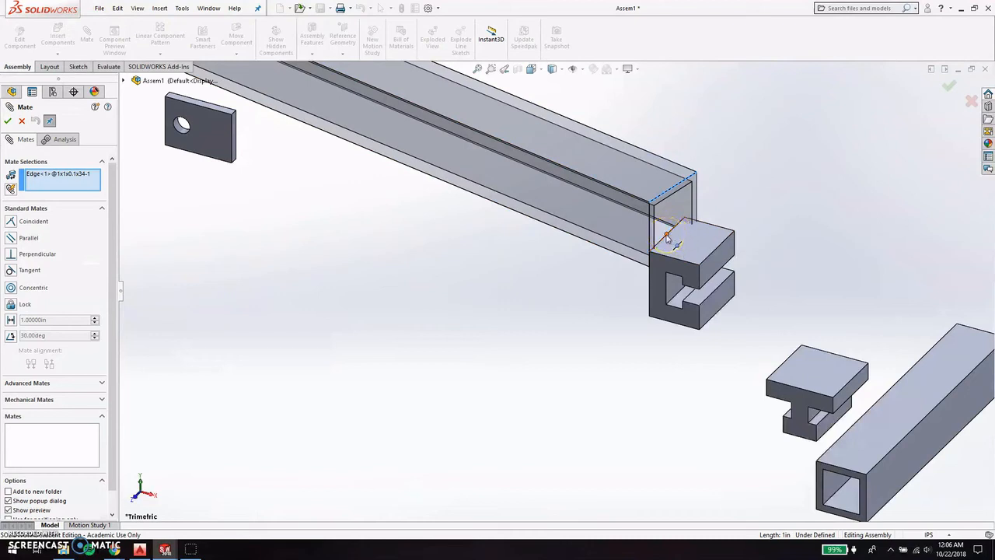
click(675, 229)
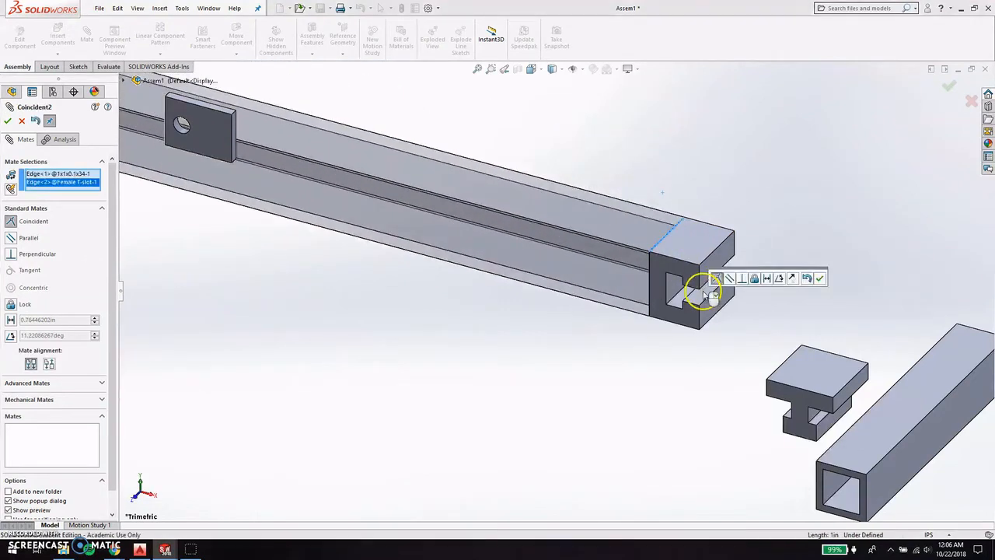
click(820, 279)
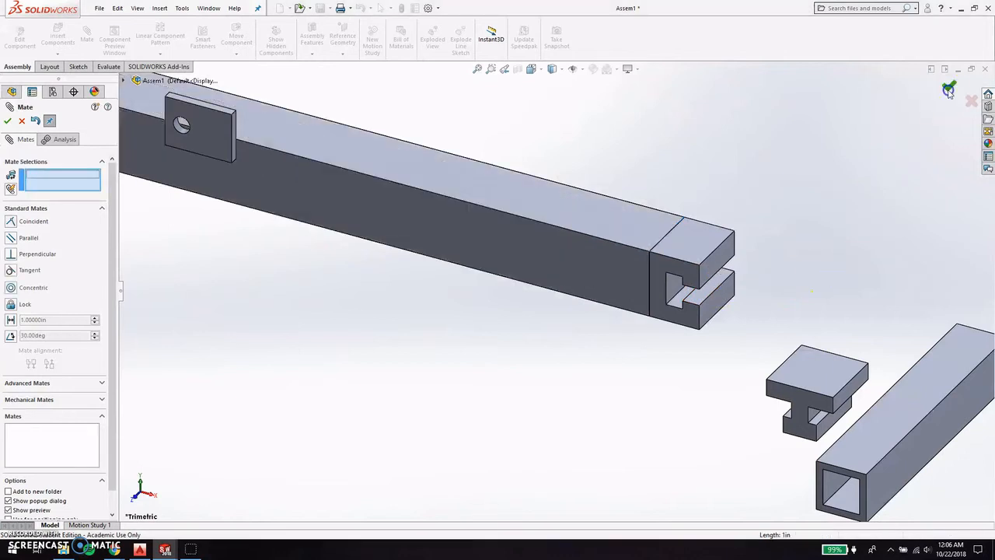
click(949, 85)
Test whether the 34-inch tube mated to the female T-slot can still be moved.
click(579, 257)
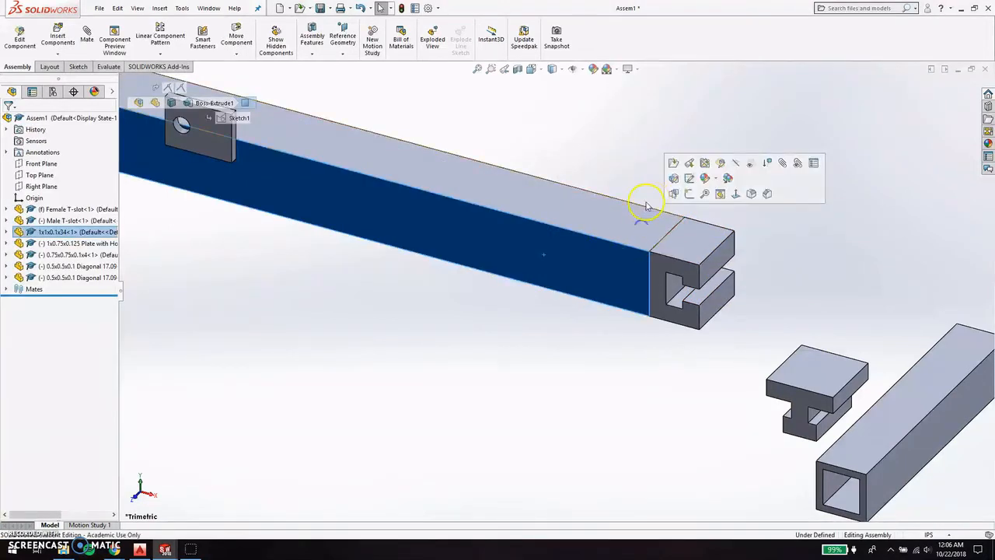
drag(560, 258, 540, 261)
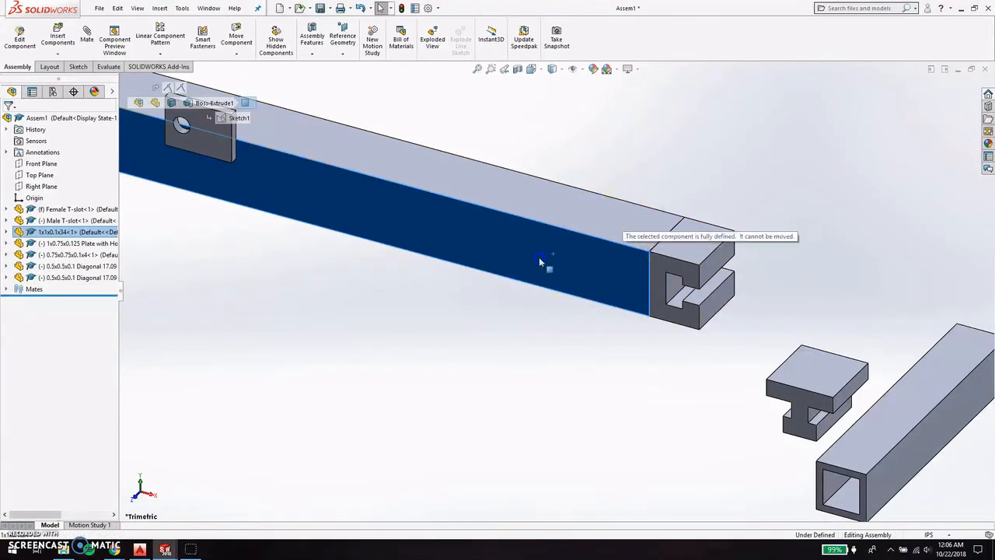
click(686, 241)
click(567, 357)
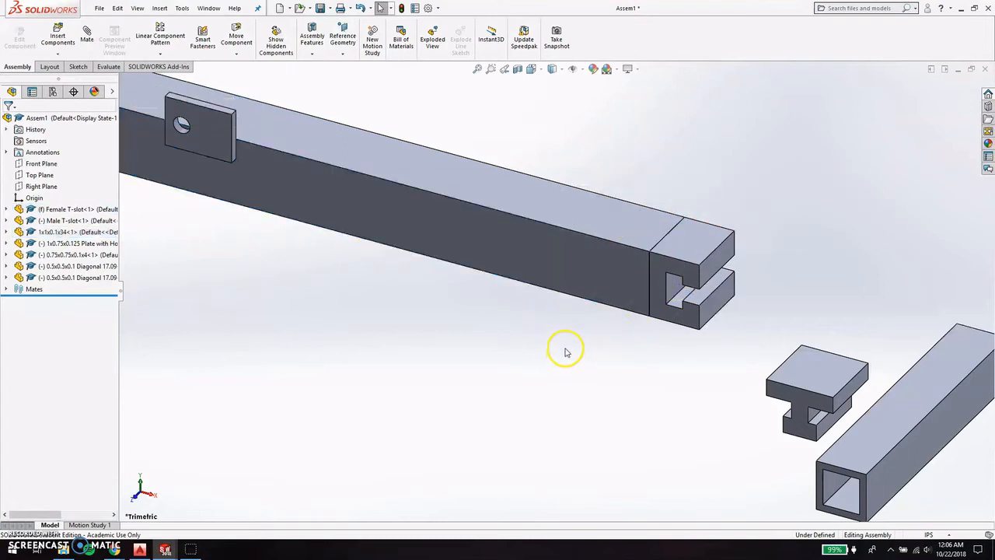
click(571, 256)
drag(529, 200, 588, 200)
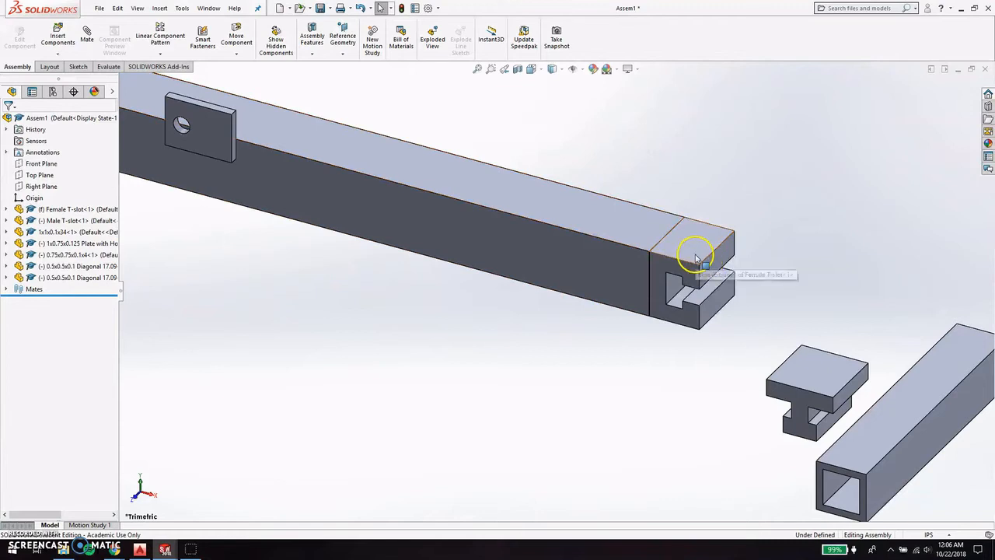
Move the male T-slot to the opposite end of the 34-inch tube, leaving a small gap before the tube end.
scroll(601, 379, up, 3)
scroll(622, 322, up, 3)
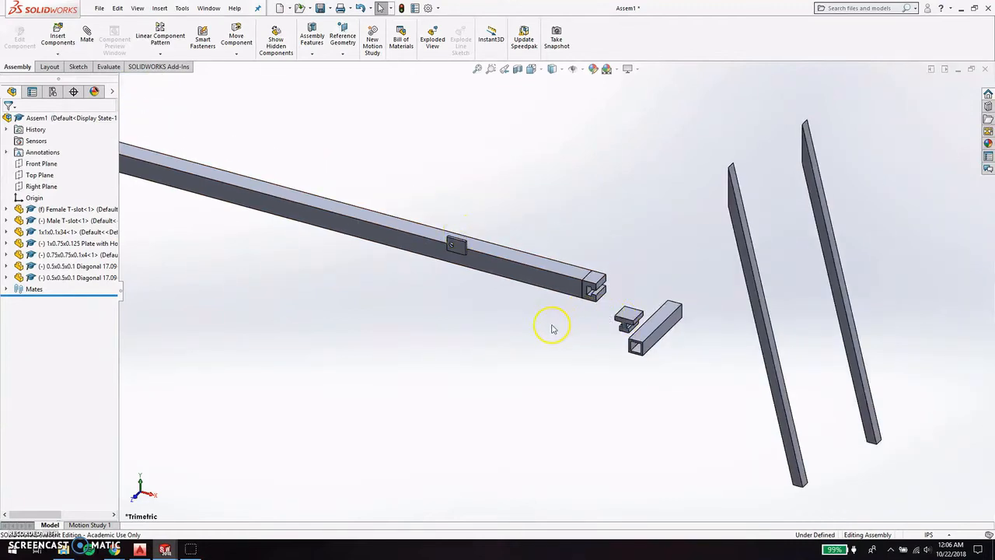
scroll(418, 307, up, 2)
drag(609, 311, 140, 155)
scroll(195, 178, up, 3)
scroll(502, 291, down, 6)
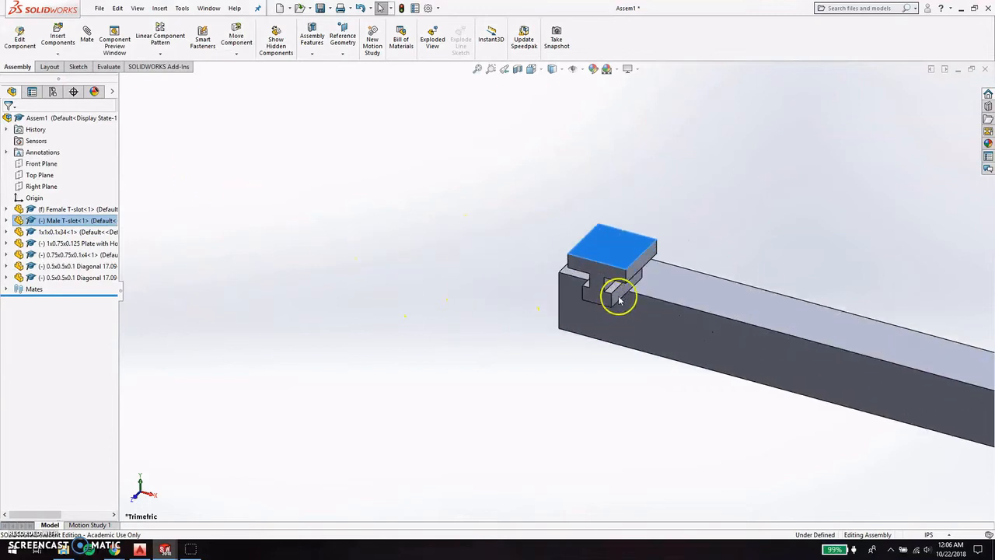
drag(622, 280, 476, 250)
click(511, 273)
scroll(517, 272, down, 4)
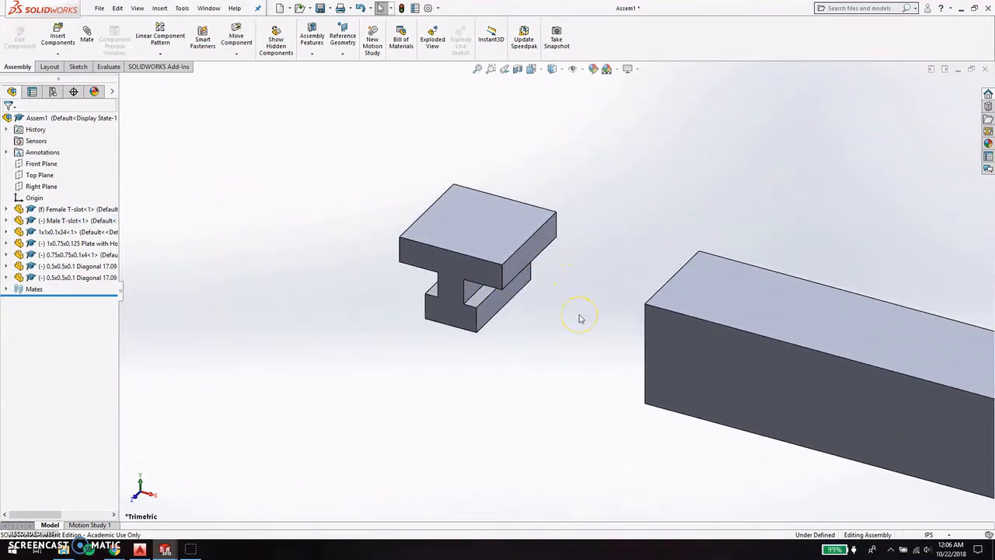
click(492, 230)
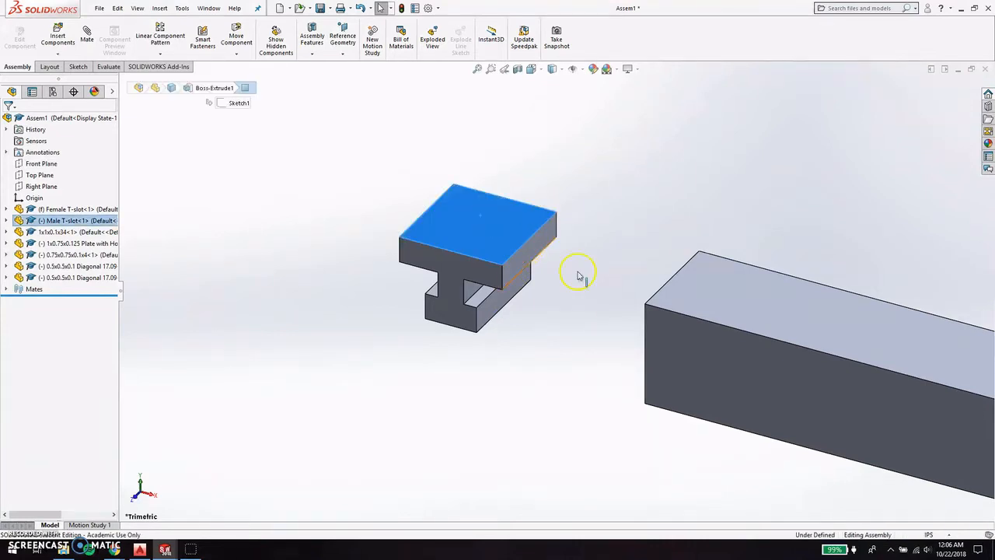
click(730, 307)
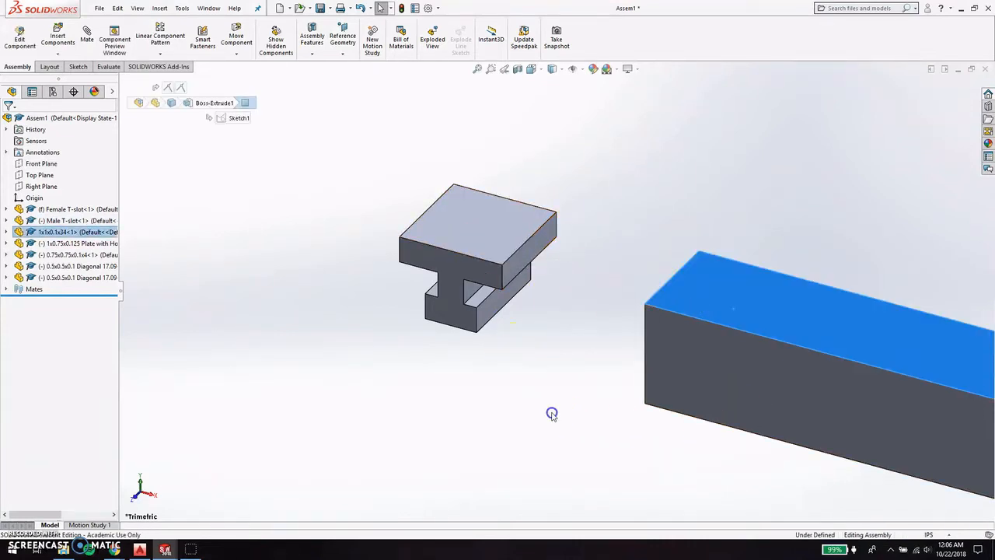
Rotate the male T-slot freely so its wide flat face points toward the end of the 34-inch tube.
click(480, 404)
click(235, 53)
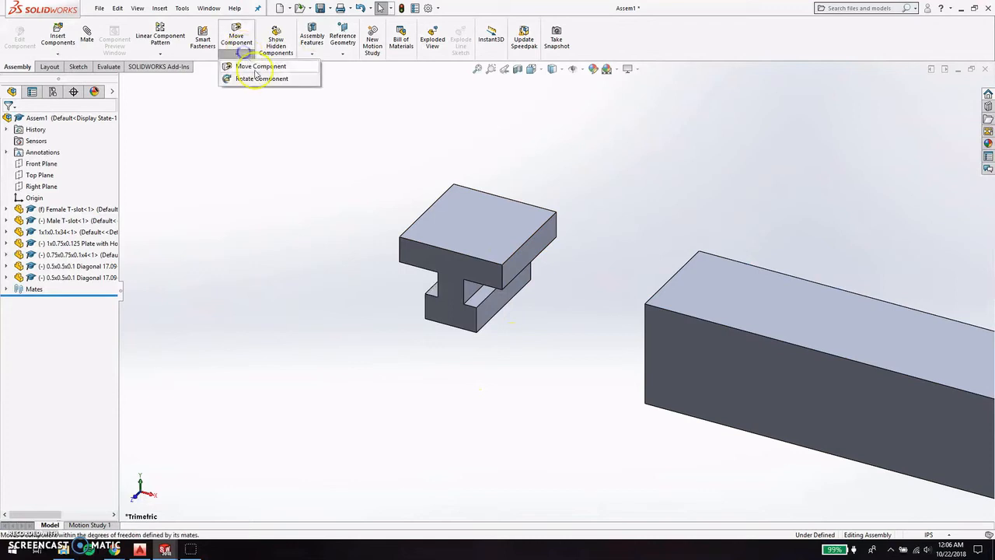
click(256, 79)
drag(506, 226, 635, 495)
mouse_move(497, 258)
mouse_down()
mouse_move(495, 360)
mouse_move(495, 257)
mouse_up()
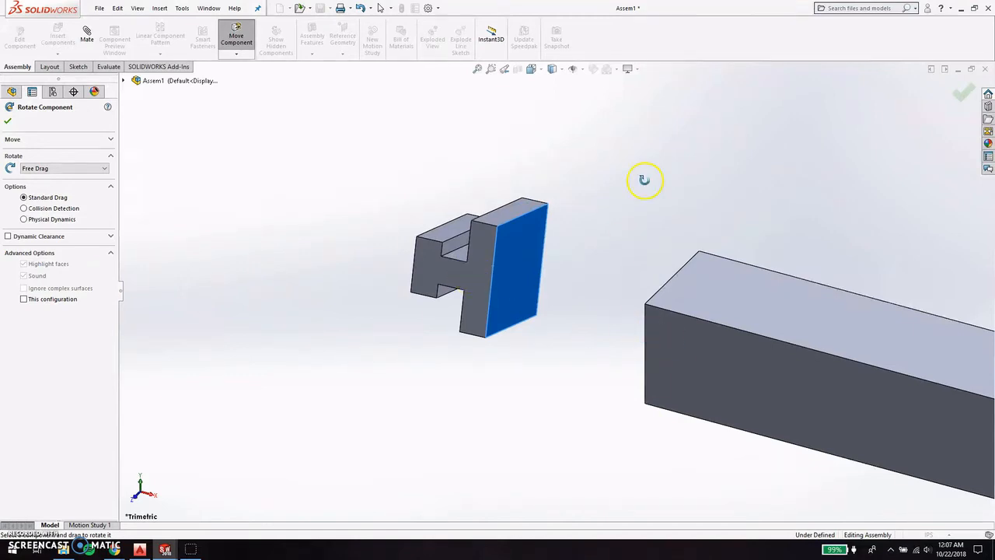
click(963, 94)
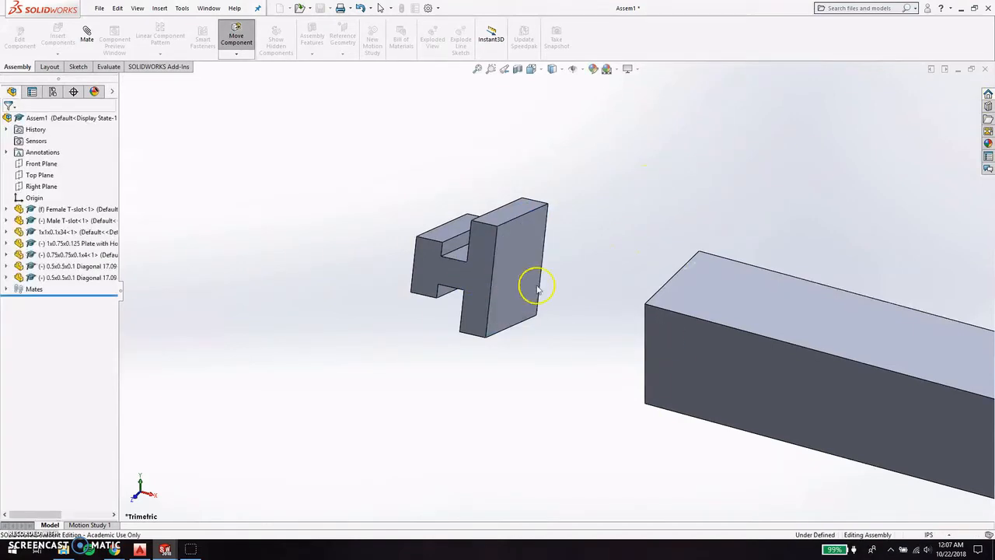
click(504, 218)
key(Escape)
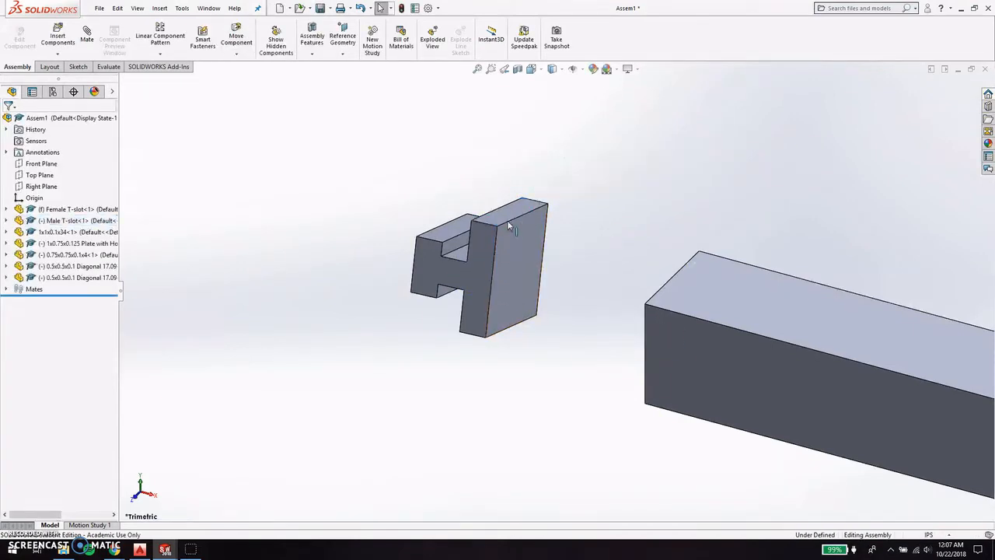
Add a coincident mate between the upper edge of the male T-slot's flat face and the 34-inch tube's upper end edge.
click(506, 223)
click(87, 34)
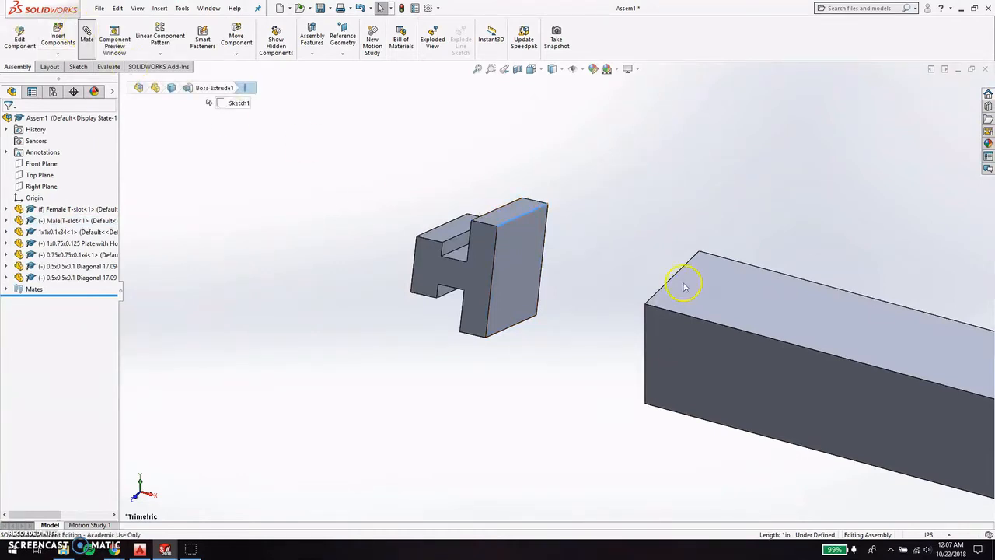
click(664, 289)
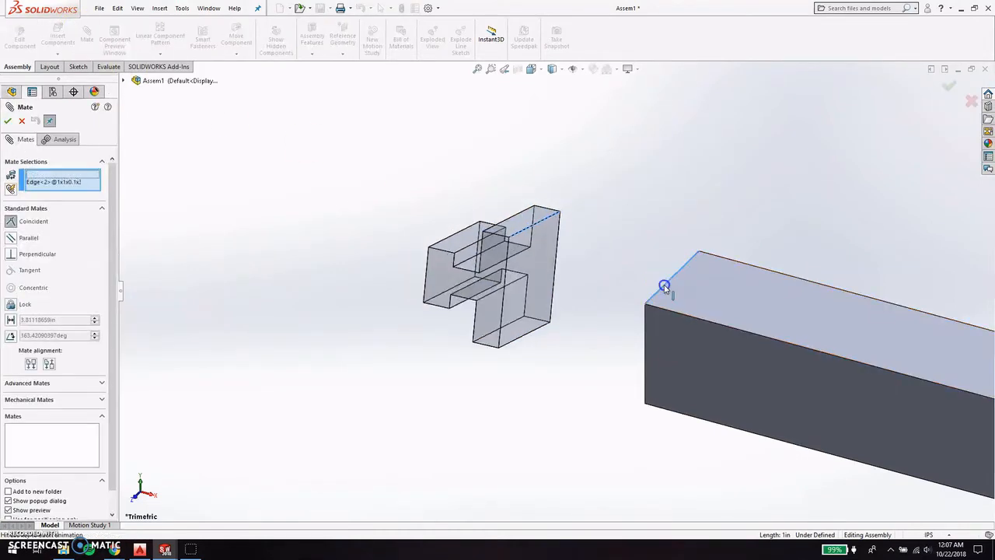
click(780, 267)
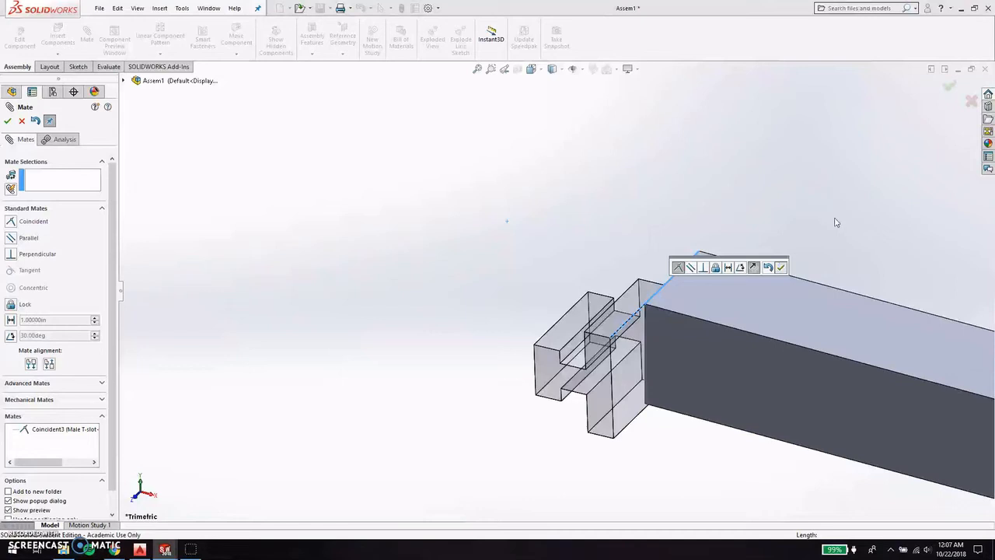
click(949, 87)
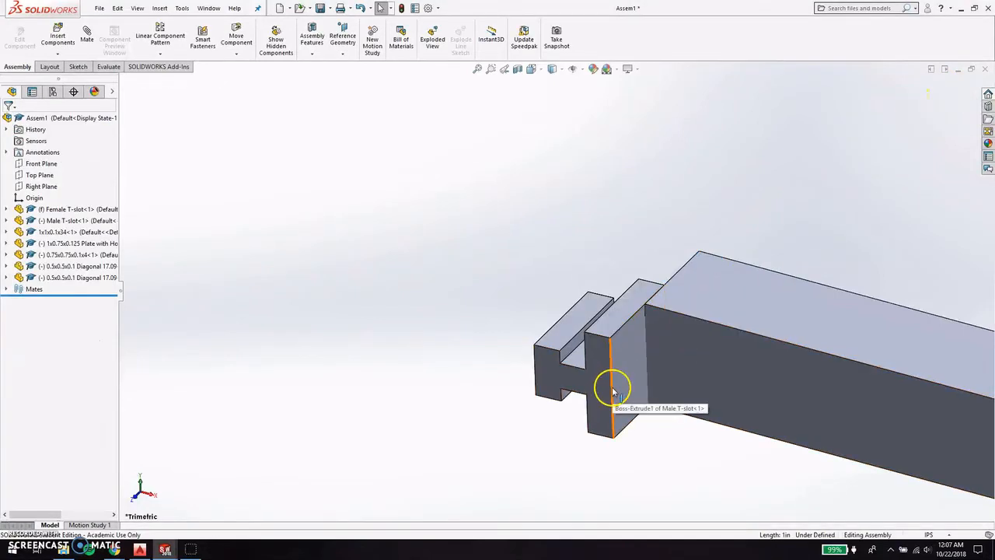
Swing the male T-slot about its mated edge and add a coincident mate between its vertical front edge and the tube's vertical end edge.
mouse_move(596, 380)
mouse_down()
mouse_move(578, 369)
mouse_move(588, 388)
mouse_up()
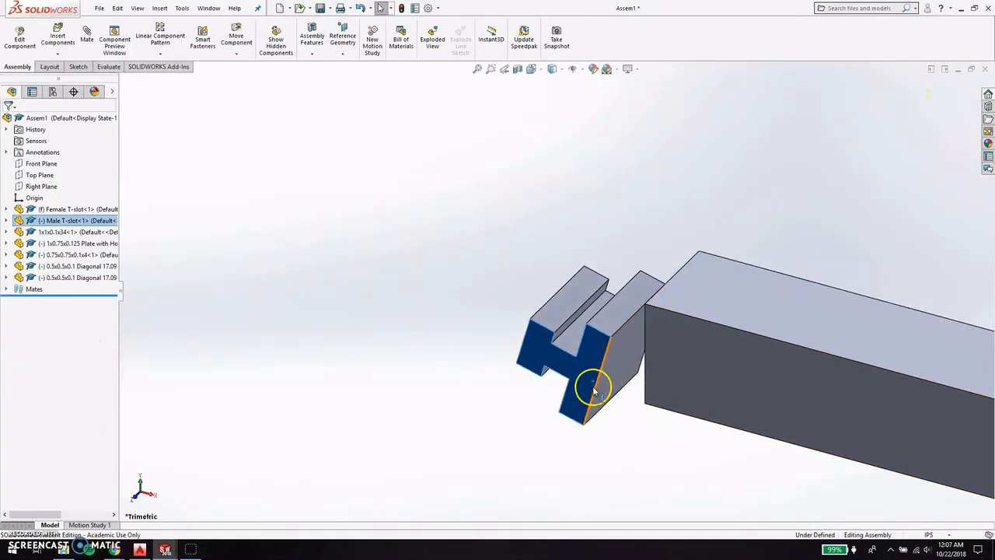
click(592, 393)
click(87, 35)
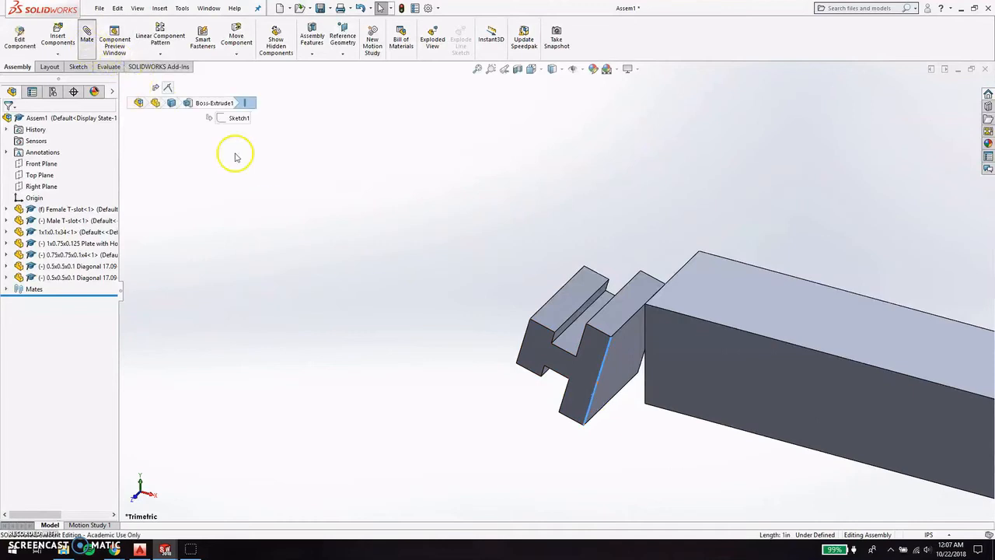
click(644, 389)
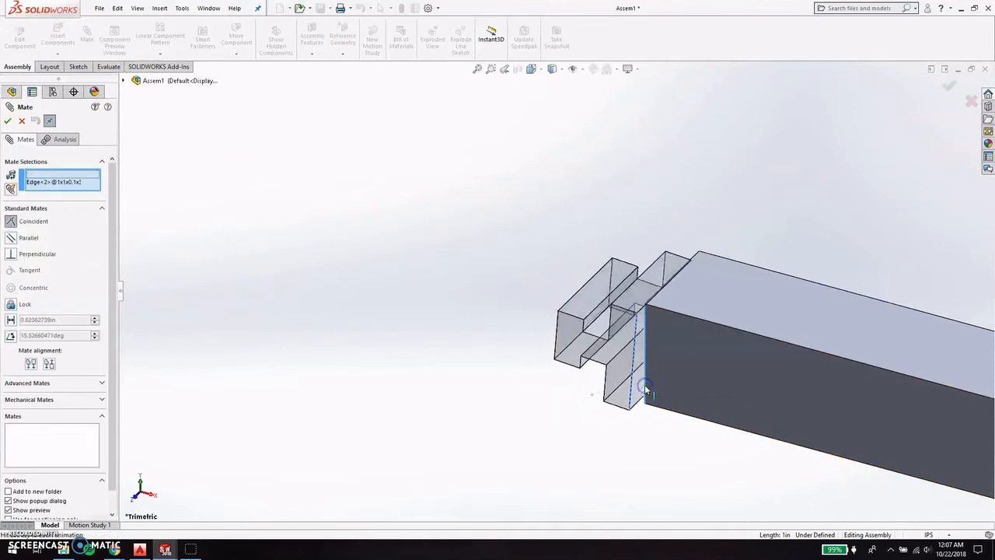
click(765, 410)
click(948, 88)
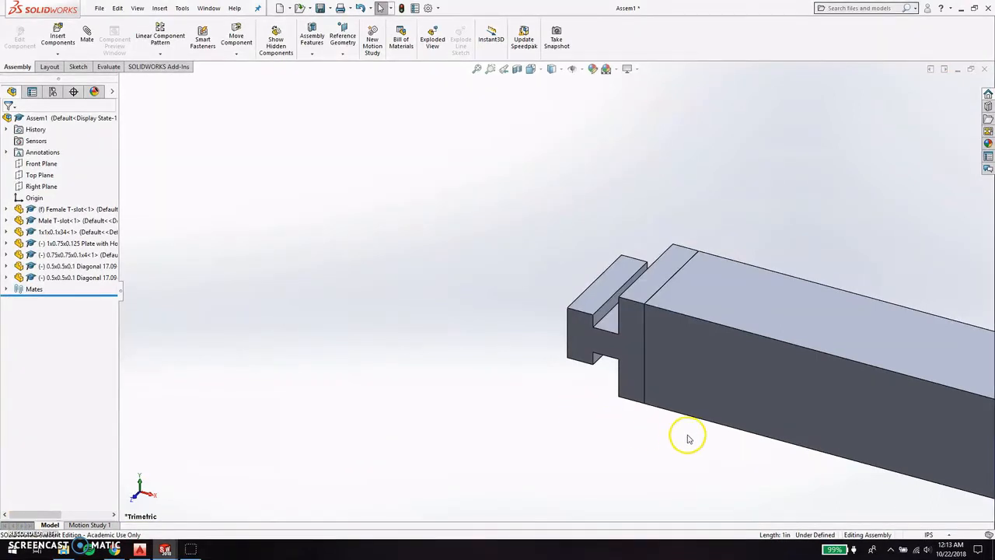
Move the plate with the hole beside the open end of the 4-inch square tube.
scroll(687, 439, up, 5)
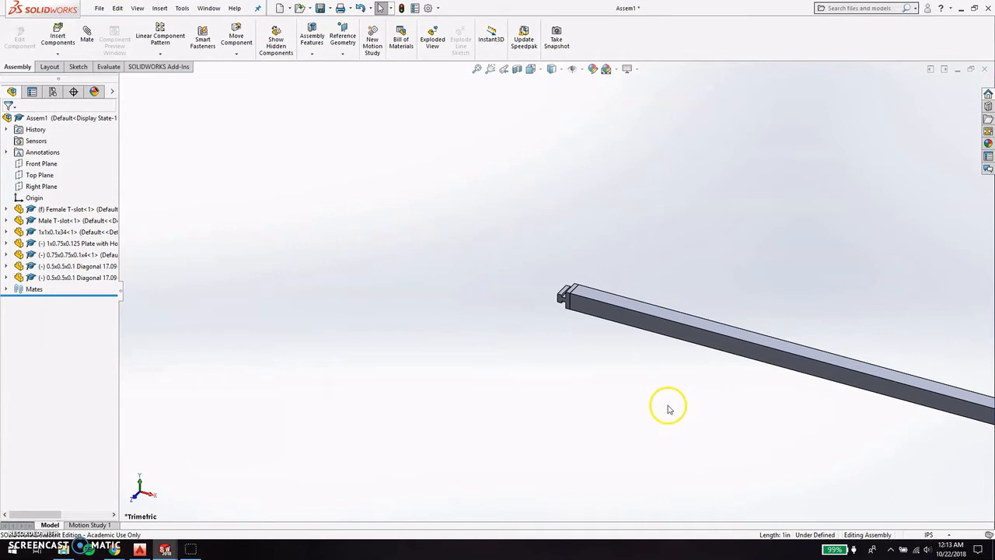
scroll(667, 404, up, 6)
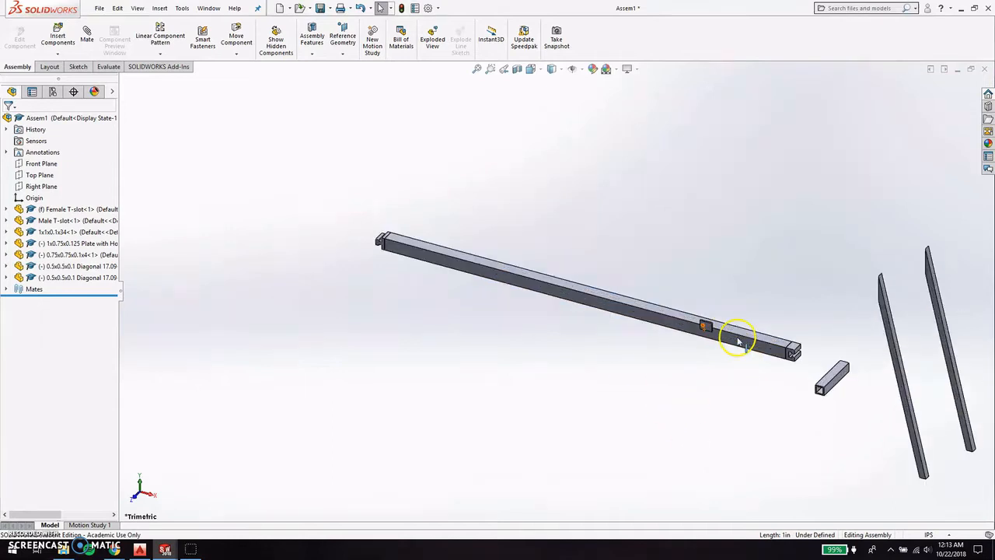
scroll(738, 343, down, 3)
drag(626, 304, 821, 445)
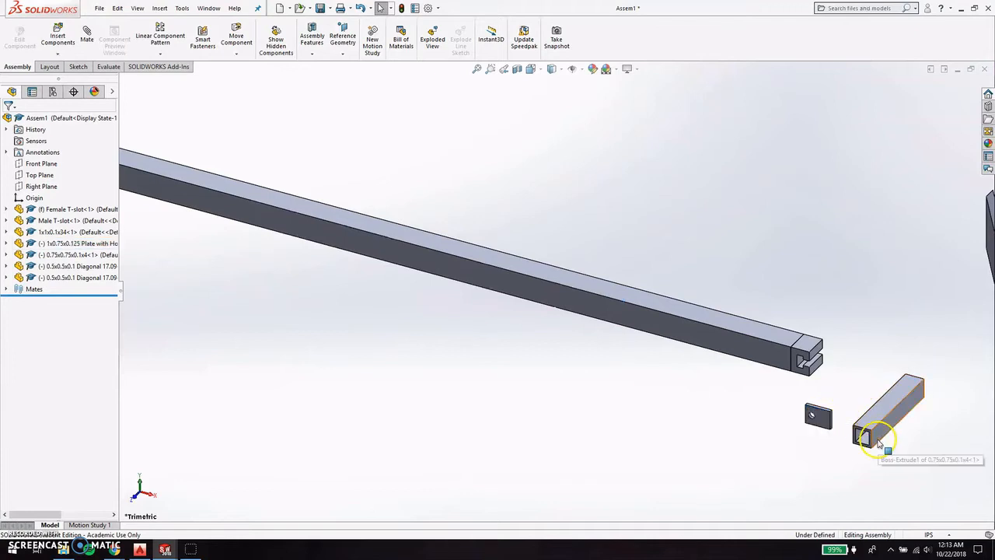
Rotate the plate with the hole freely until it lies roughly flat.
scroll(878, 443, down, 3)
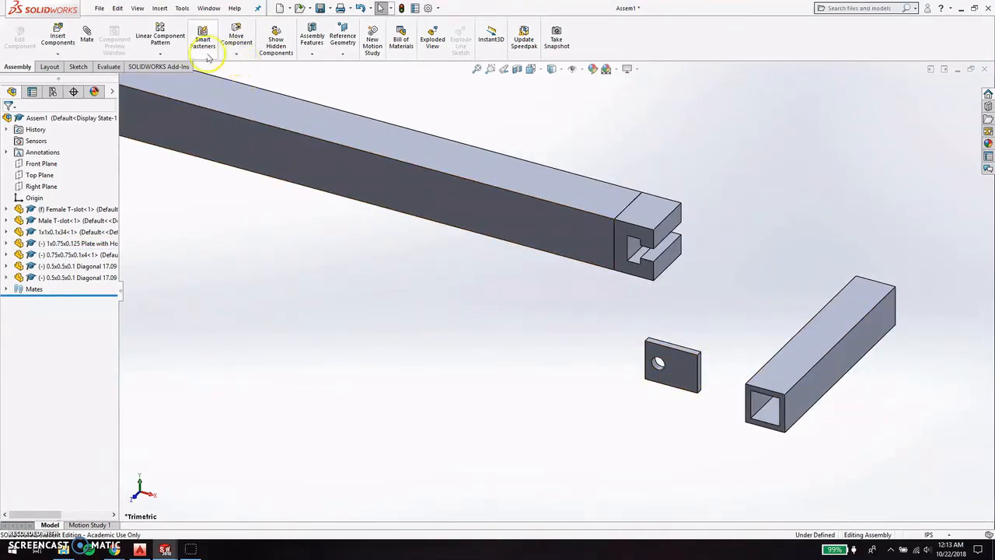
click(237, 53)
click(257, 78)
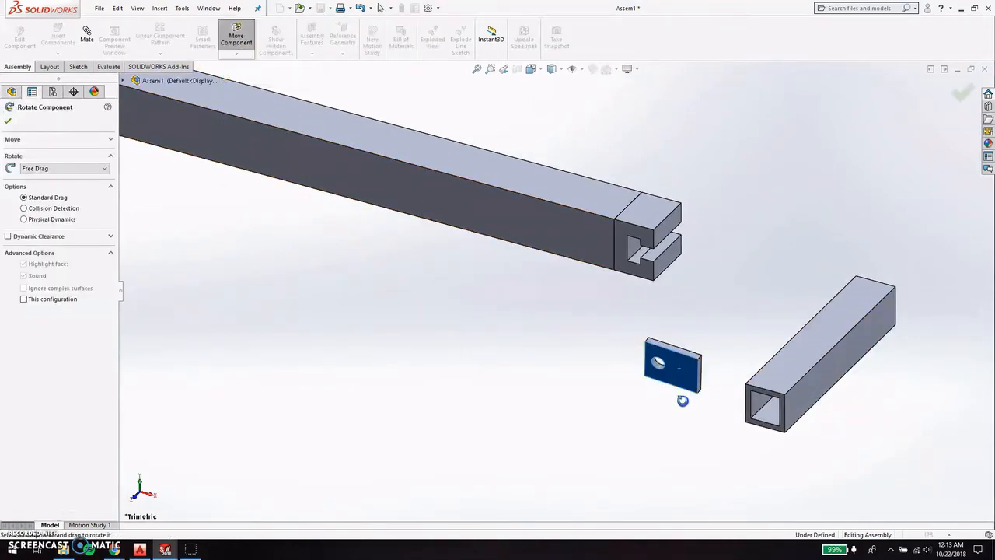
drag(683, 400, 721, 517)
drag(664, 367, 675, 462)
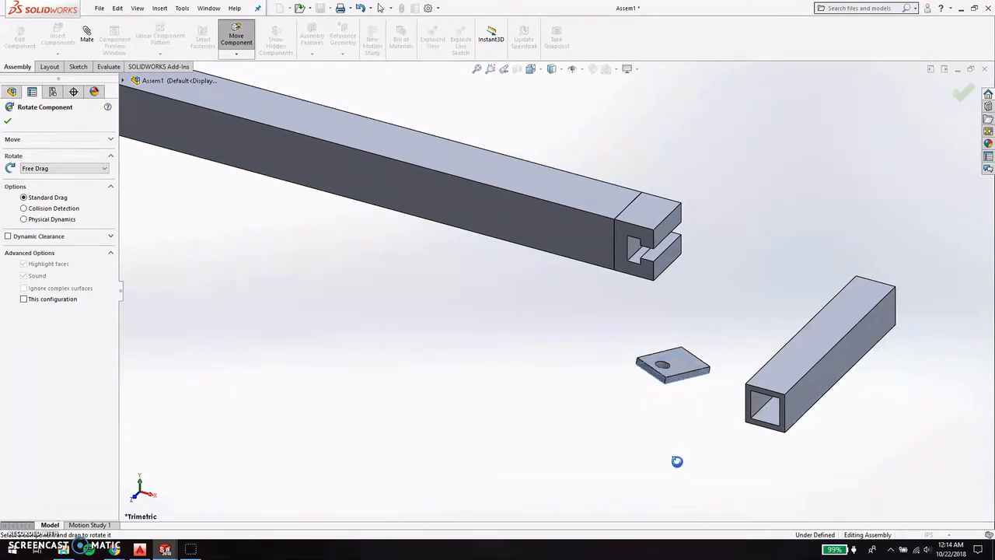
click(962, 92)
Open the 0.75x0.75x0.1x4 tube part from the assembly in its own window.
scroll(693, 381, down, 3)
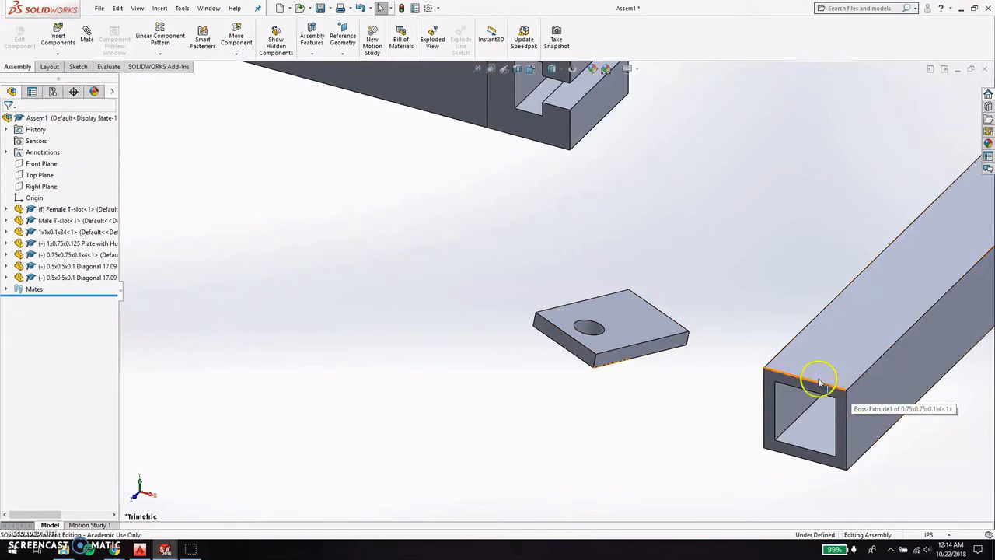
middle_drag(679, 373, 583, 378)
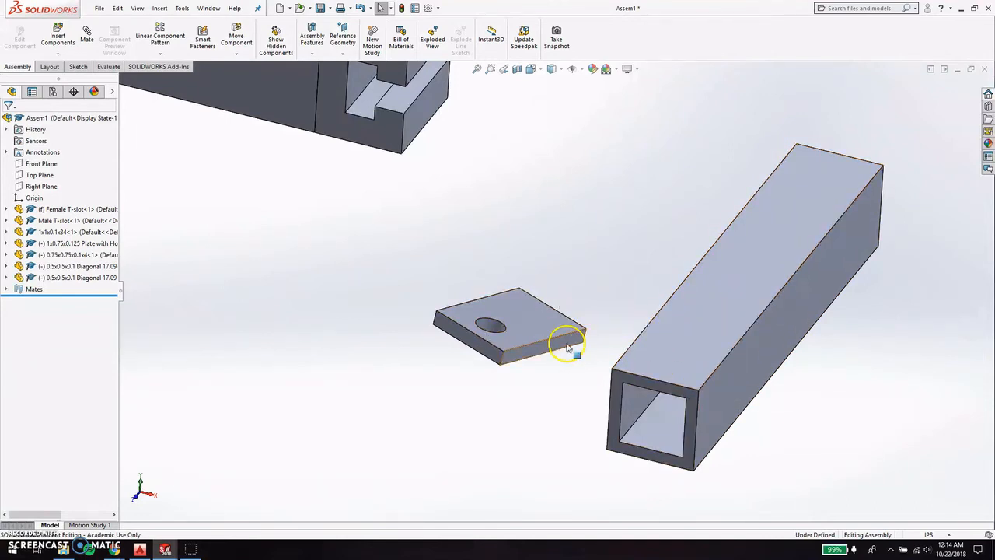
click(687, 348)
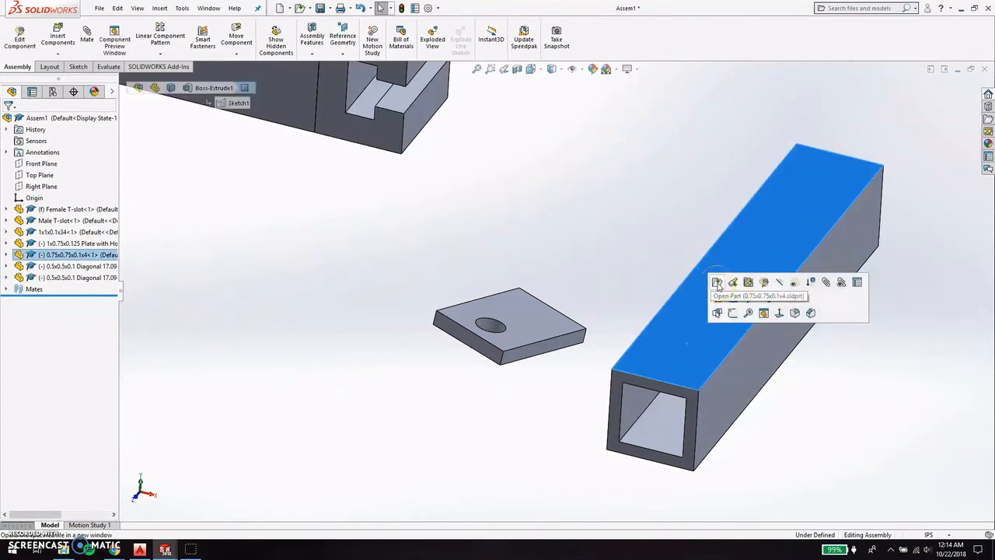
click(681, 396)
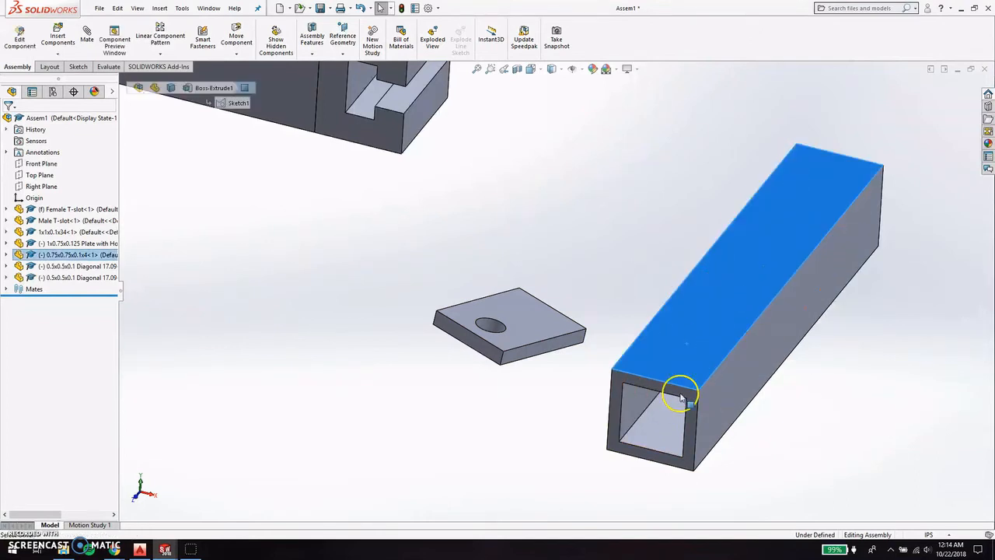
click(572, 423)
click(673, 328)
right_click(674, 326)
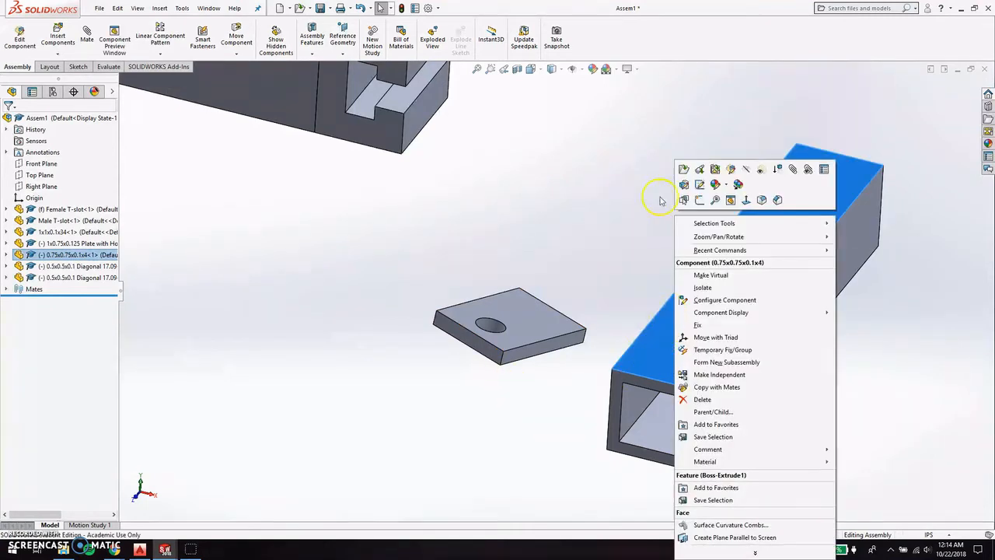
click(683, 169)
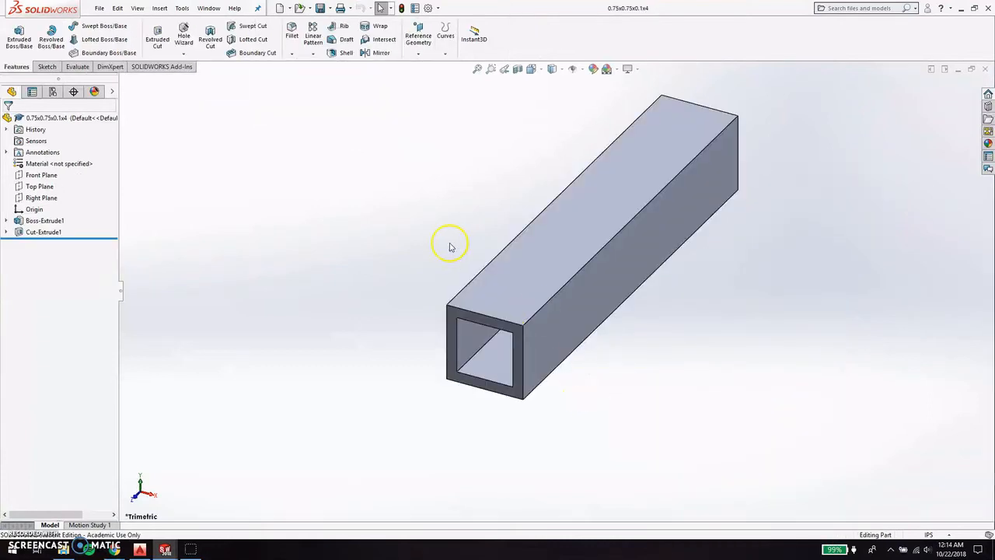
Sketch a line about 0.48 in long on the tube's top face, running along its long edge from the front corner.
click(46, 68)
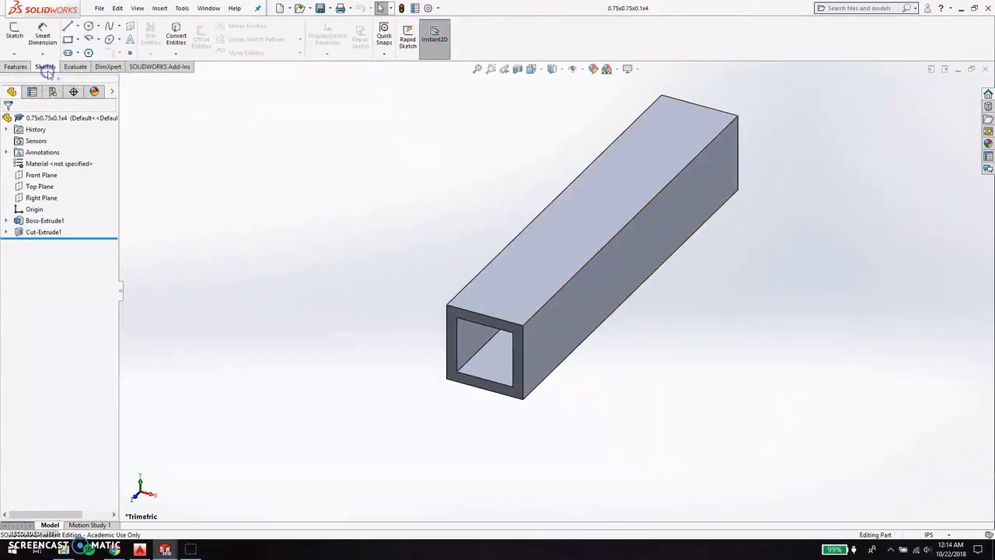
click(69, 29)
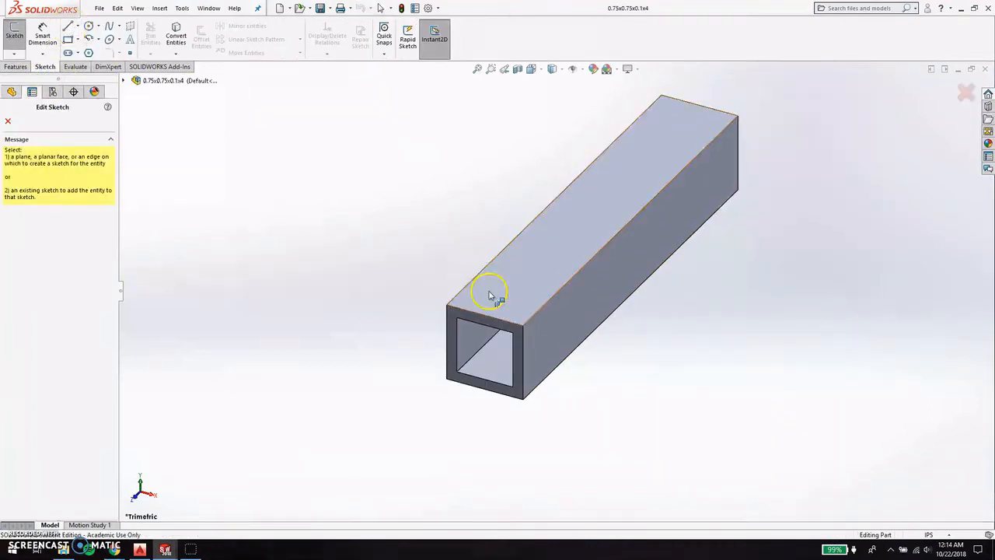
click(528, 305)
click(524, 326)
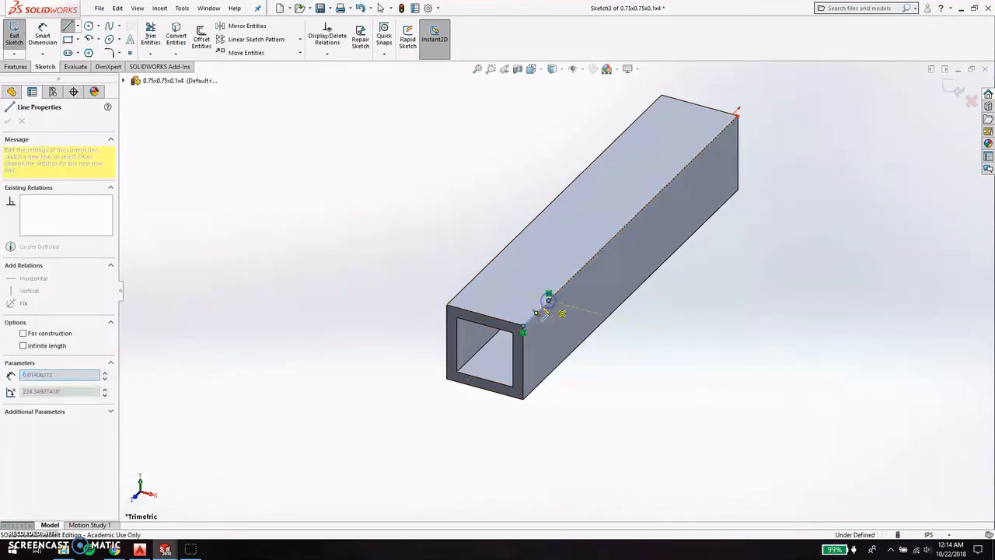
double_click(549, 294)
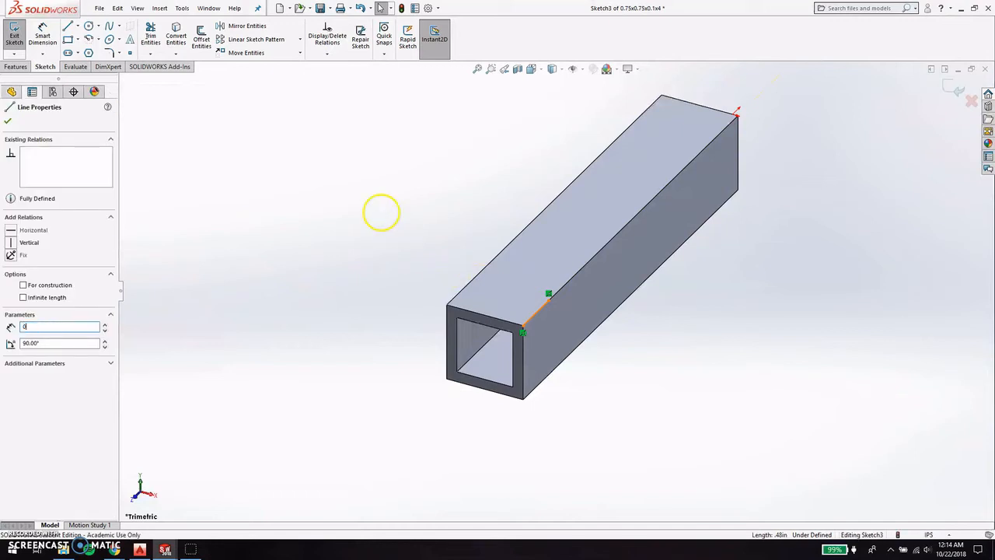
click(403, 231)
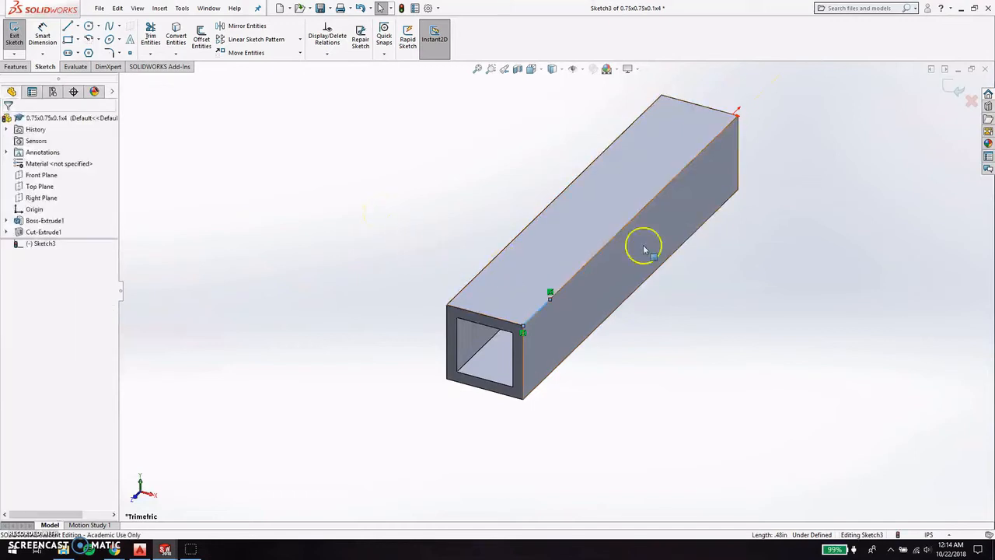
click(956, 92)
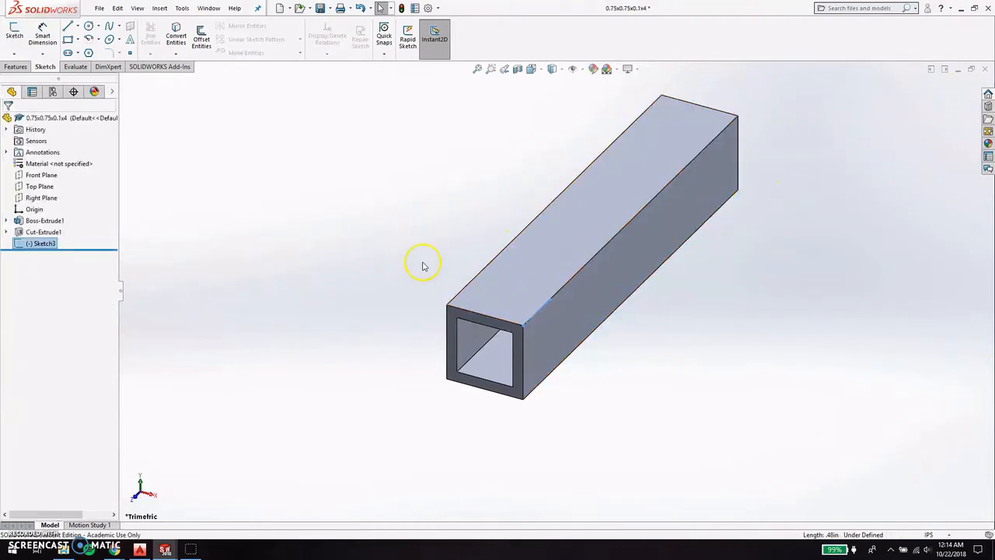
click(395, 233)
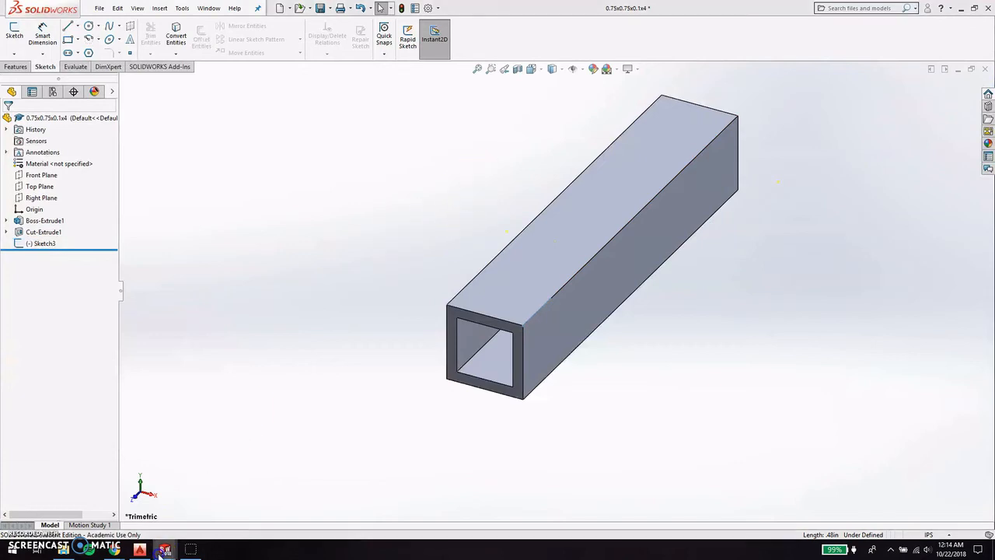
Return to the Assem1 assembly and rebuild it with the changed tube part.
mouse_move(165, 549)
click(835, 501)
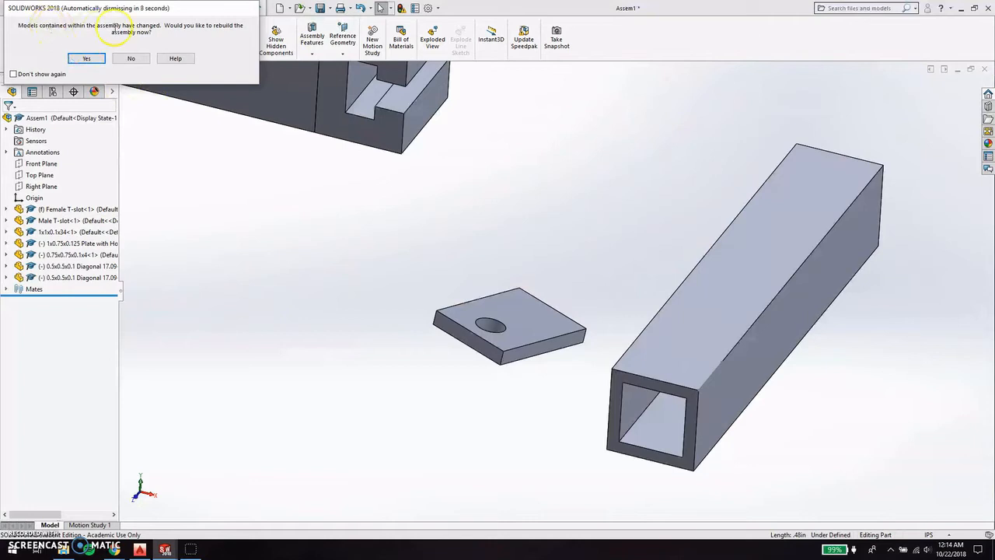
click(86, 59)
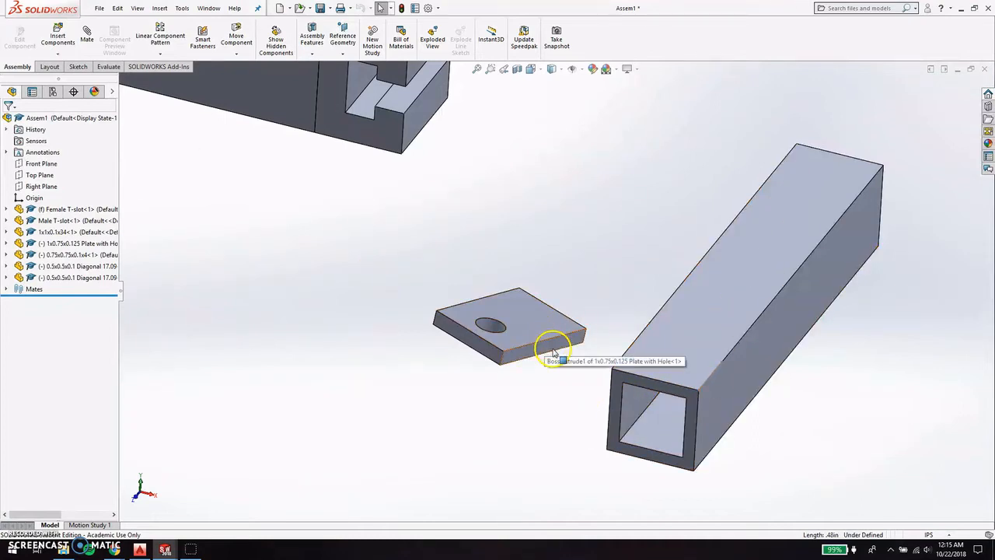
Mate the plate's lower 1 in edge coincident with the tube's upper long edge.
middle_drag(564, 375, 542, 336)
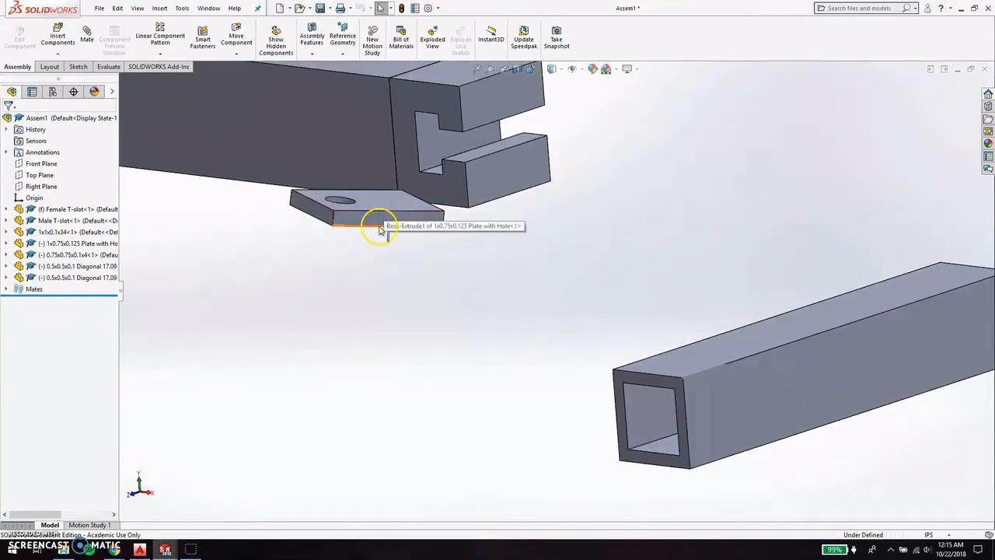
click(371, 226)
click(86, 35)
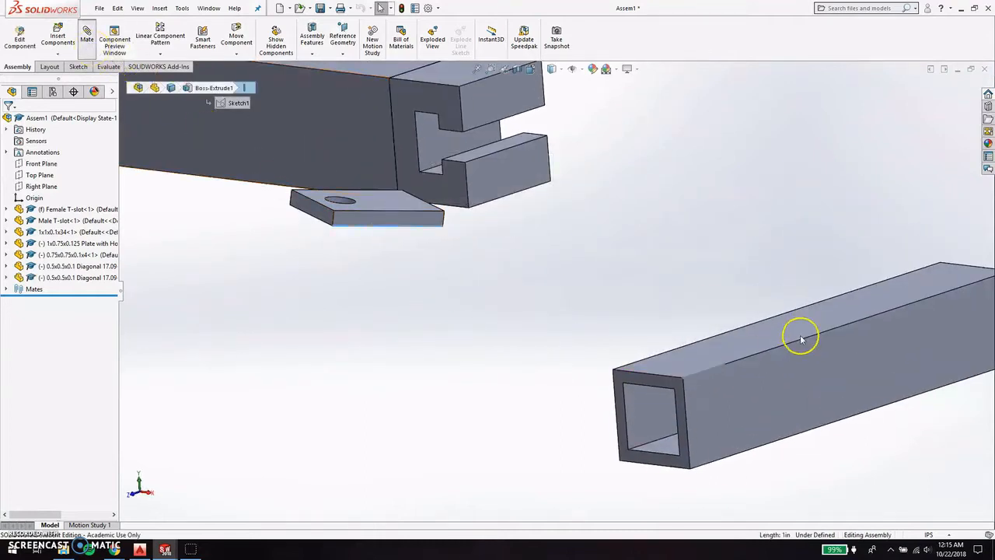
click(766, 355)
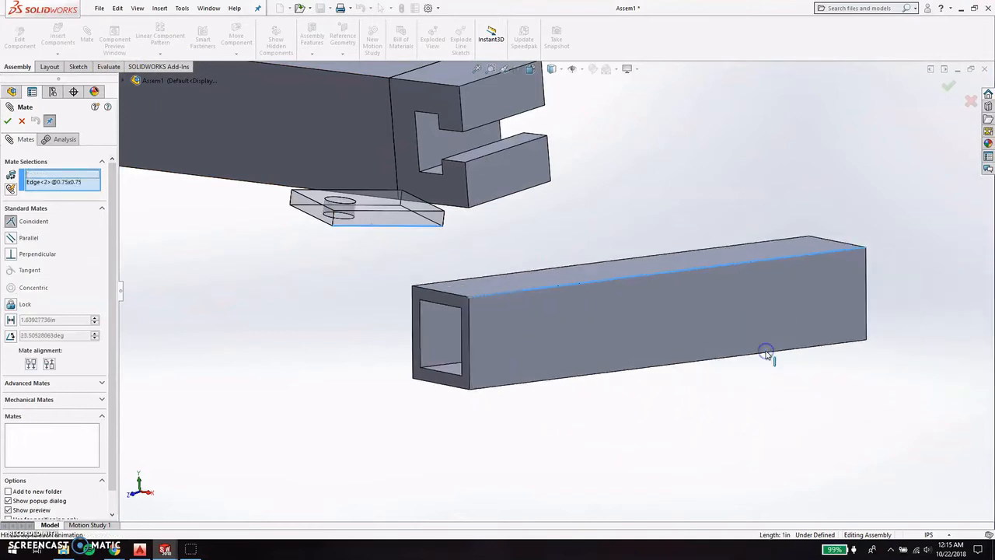
click(882, 368)
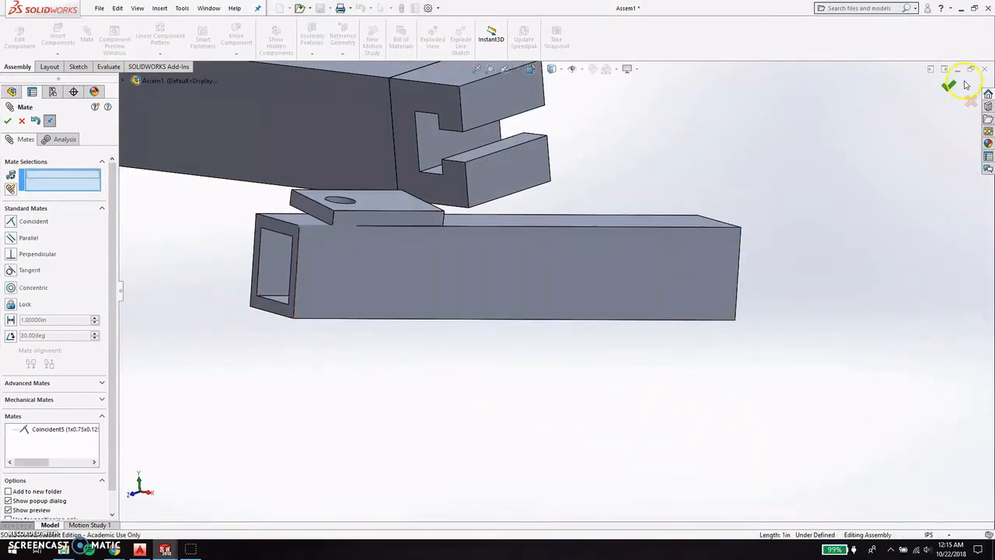
click(949, 86)
Slide the plate along the tube's edge past its end and mate the plate's bottom 0.75 in edge coincident with the tube's top face.
scroll(422, 275, up, 2)
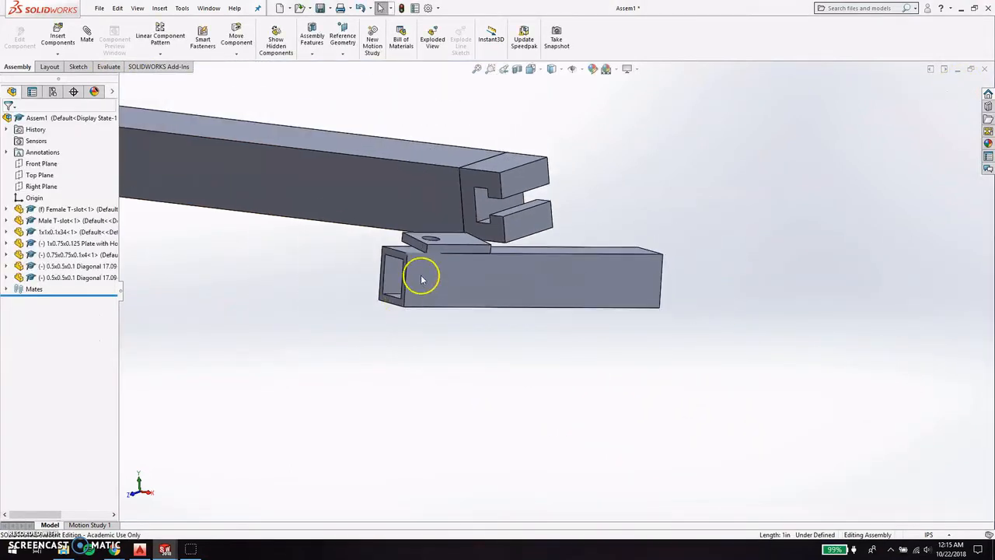
scroll(499, 227, down, 3)
click(407, 222)
scroll(358, 280, down, 4)
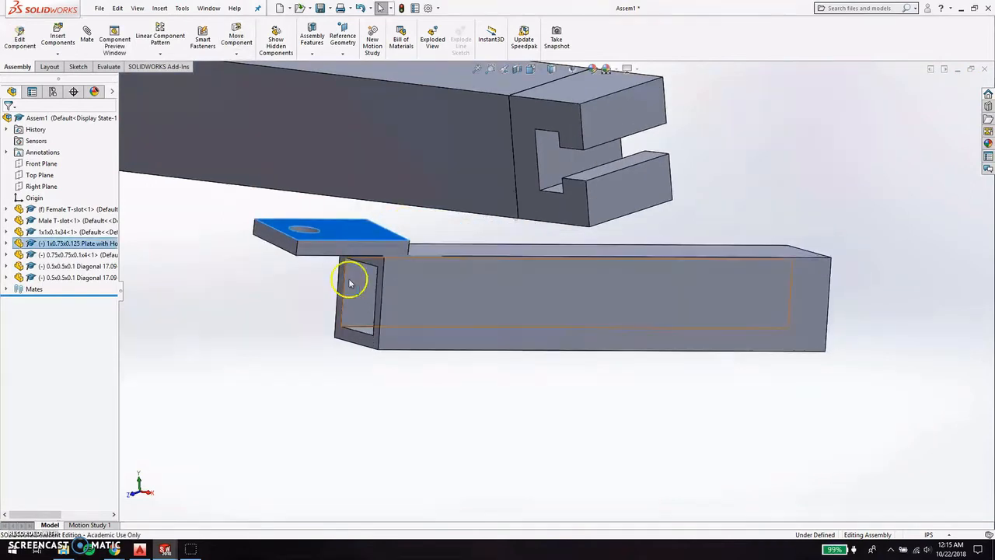
middle_drag(449, 302, 307, 361)
key(Escape)
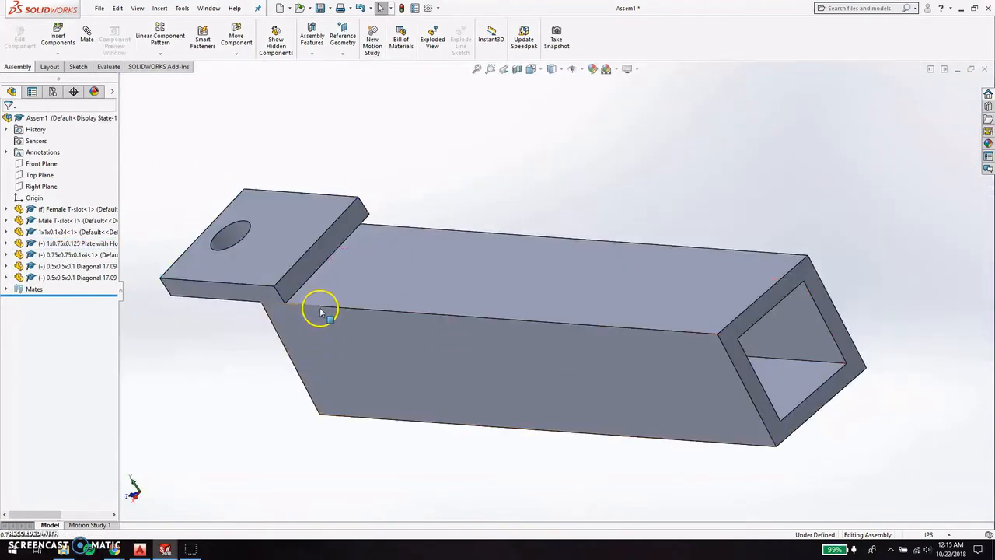
drag(339, 226, 287, 237)
click(286, 237)
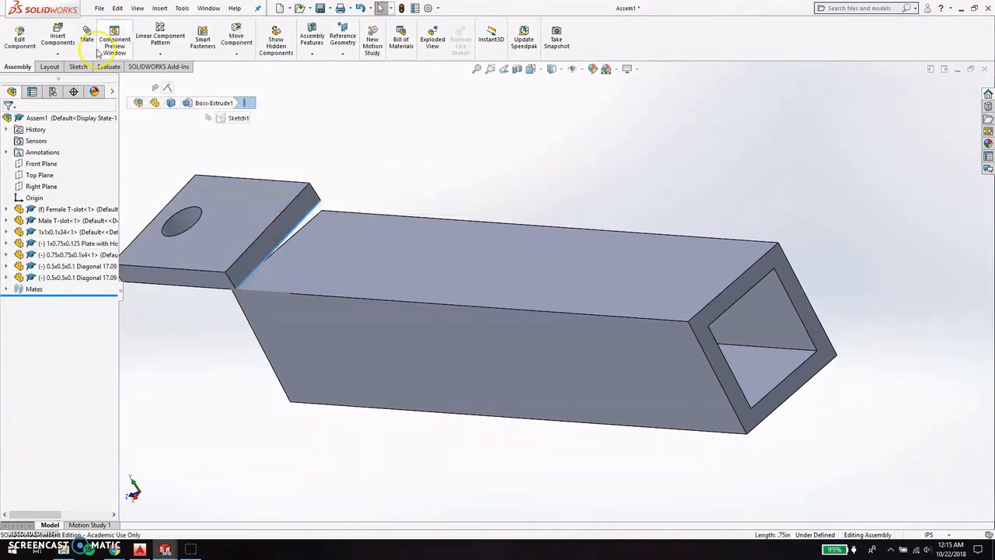
click(90, 45)
click(389, 252)
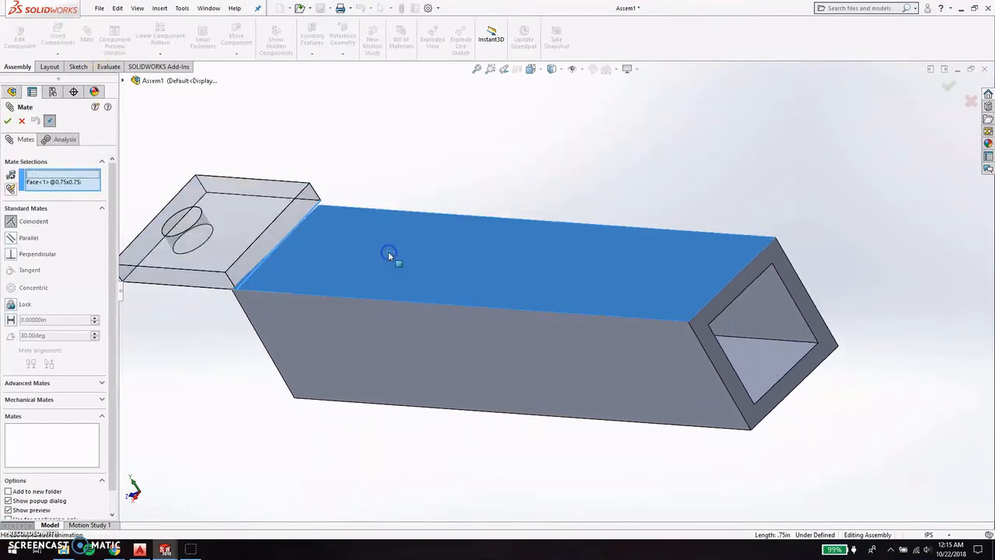
click(375, 239)
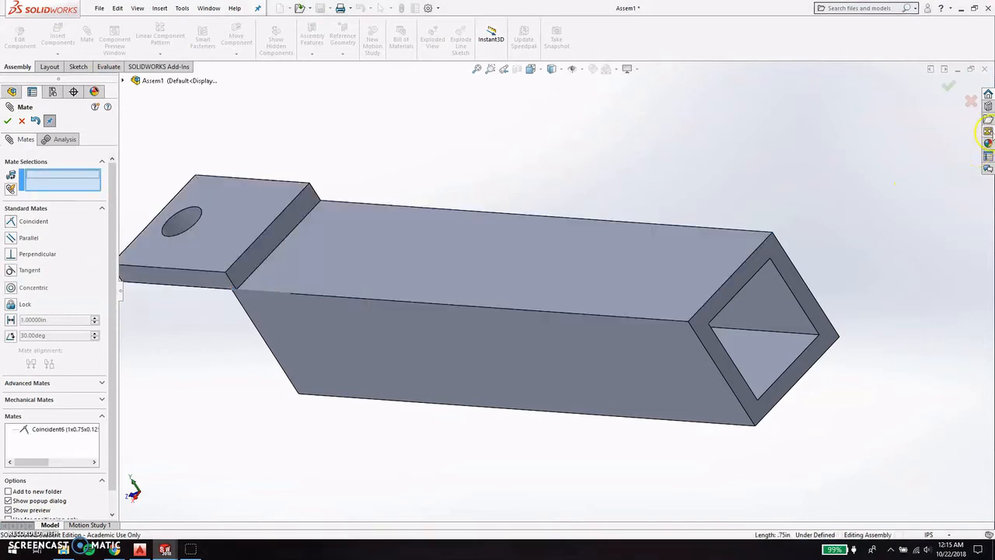
click(953, 89)
Mate the plate's bottom 0.75 in edge coincident with the inner endpoint of the tube's sketched reference line.
click(274, 247)
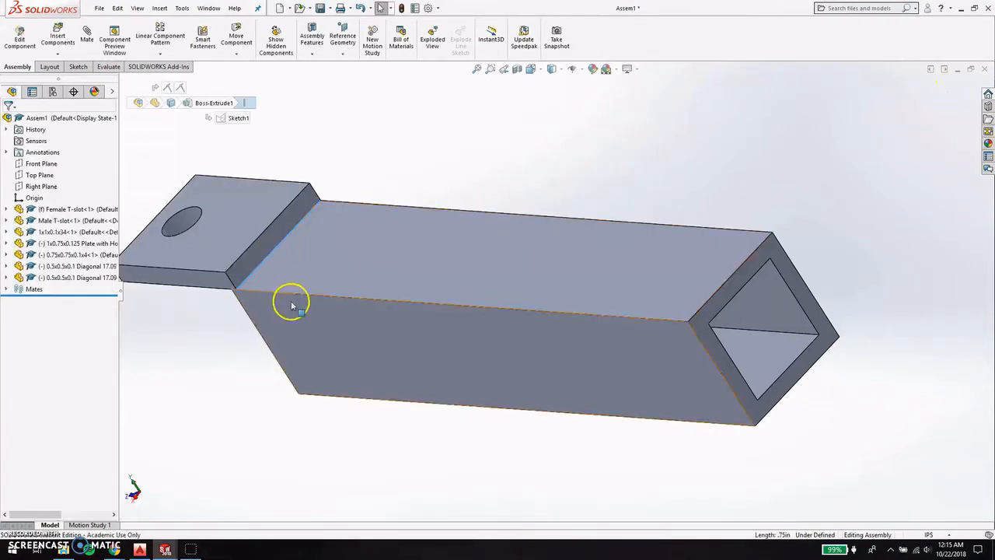
click(87, 42)
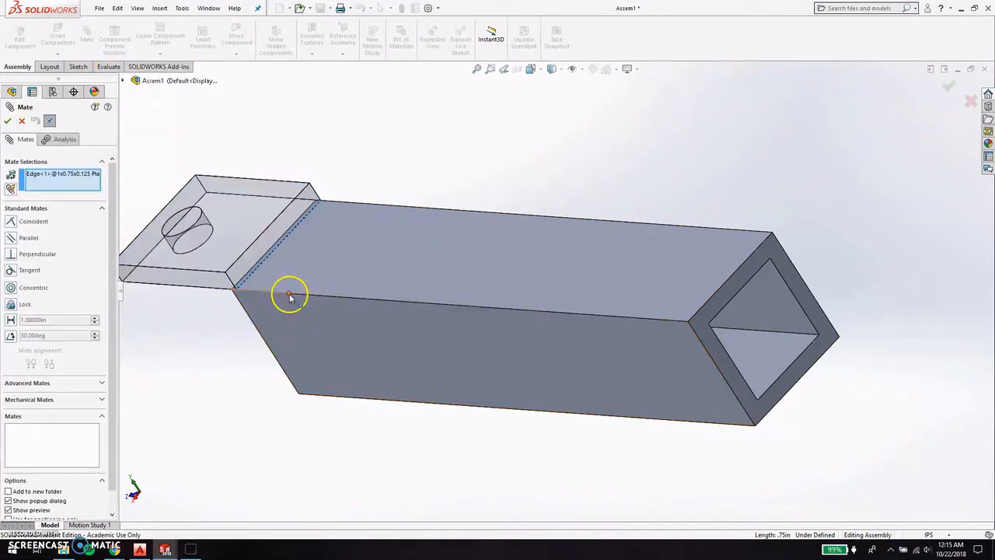
click(289, 296)
click(283, 308)
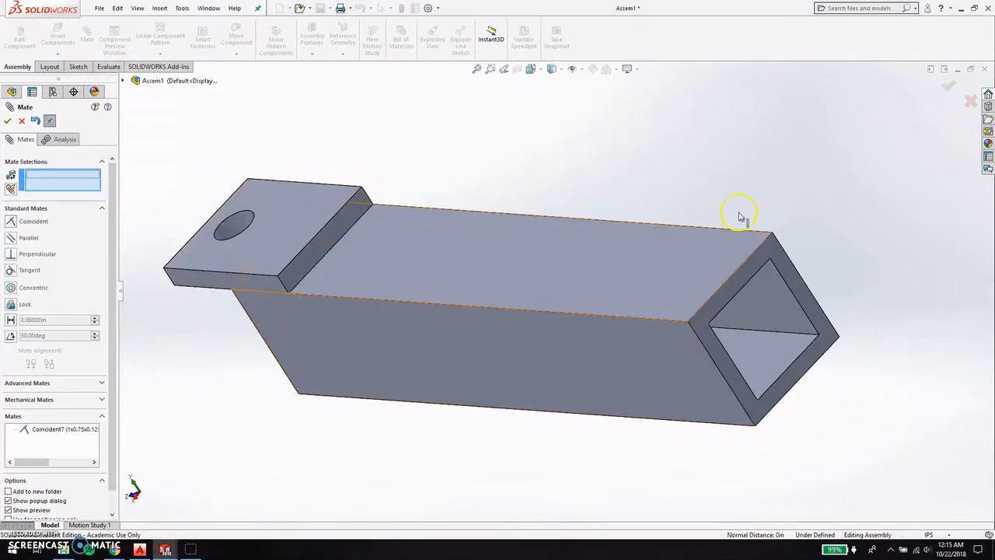
click(948, 86)
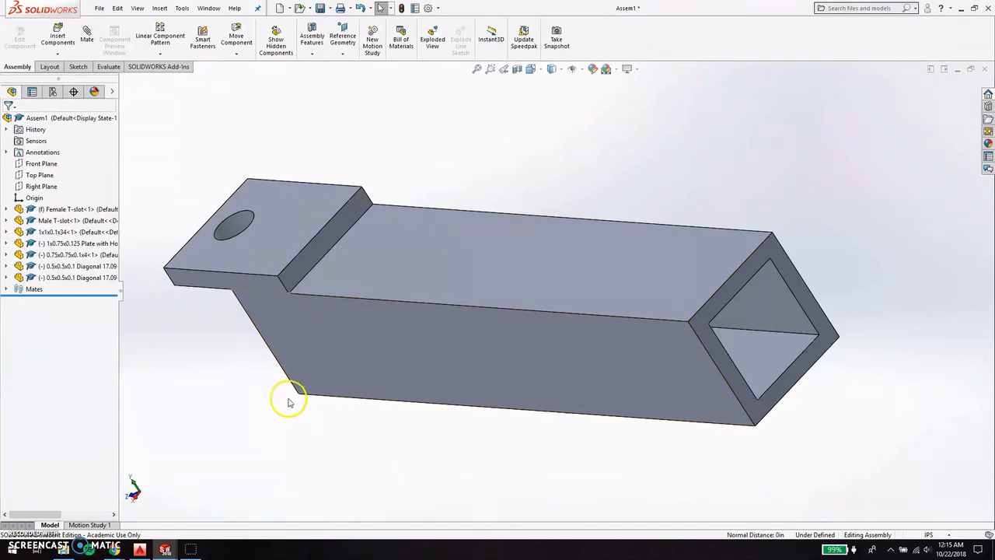
Widen the feature tree and expand the 0.75x0.75x0.1x4 tube to list its features and sketches.
scroll(289, 402, up, 4)
middle_drag(400, 332, 483, 335)
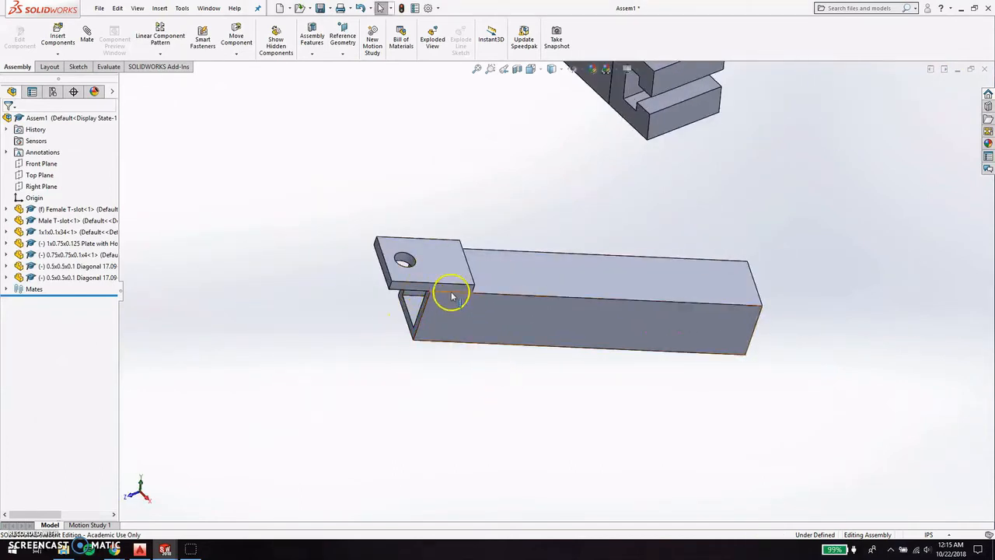
click(452, 295)
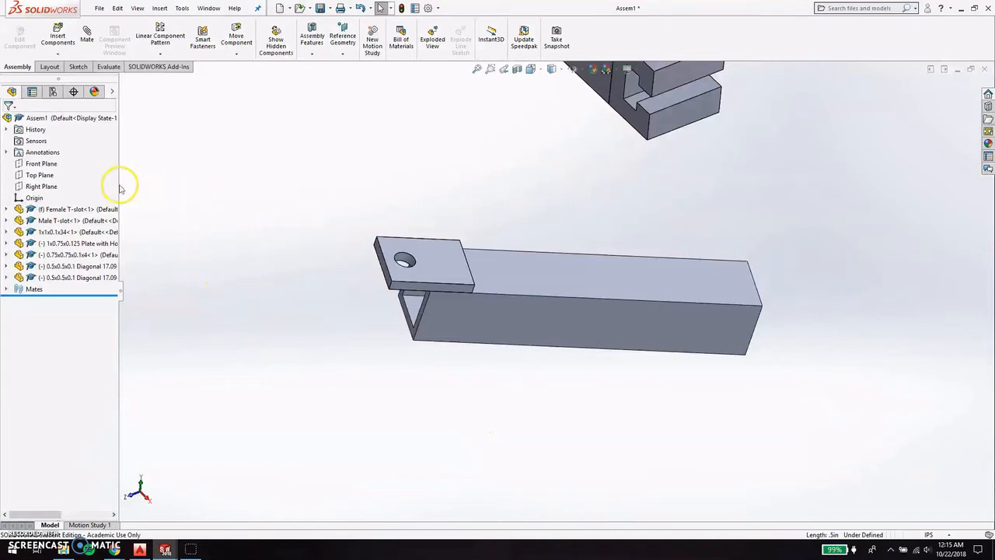
drag(117, 184, 231, 186)
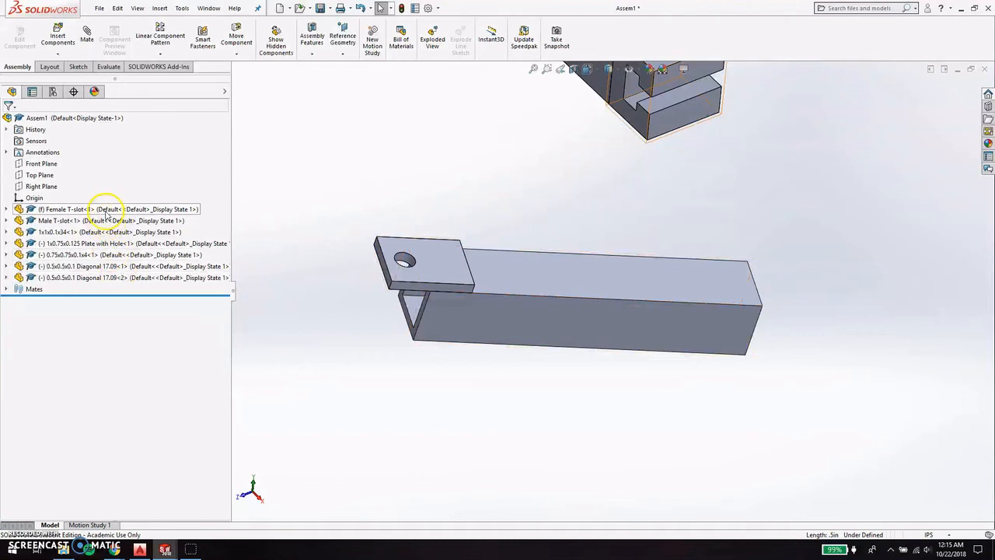
click(535, 288)
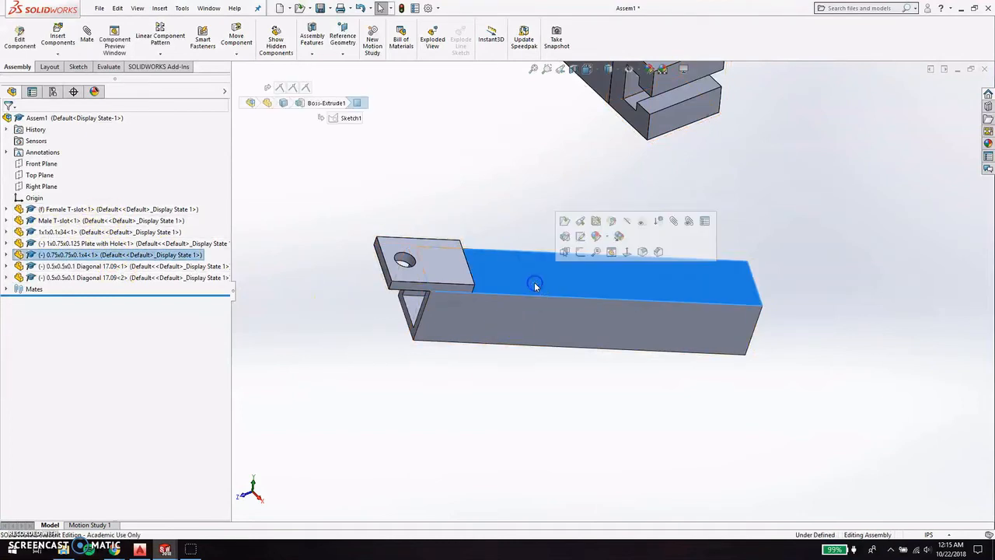
click(6, 255)
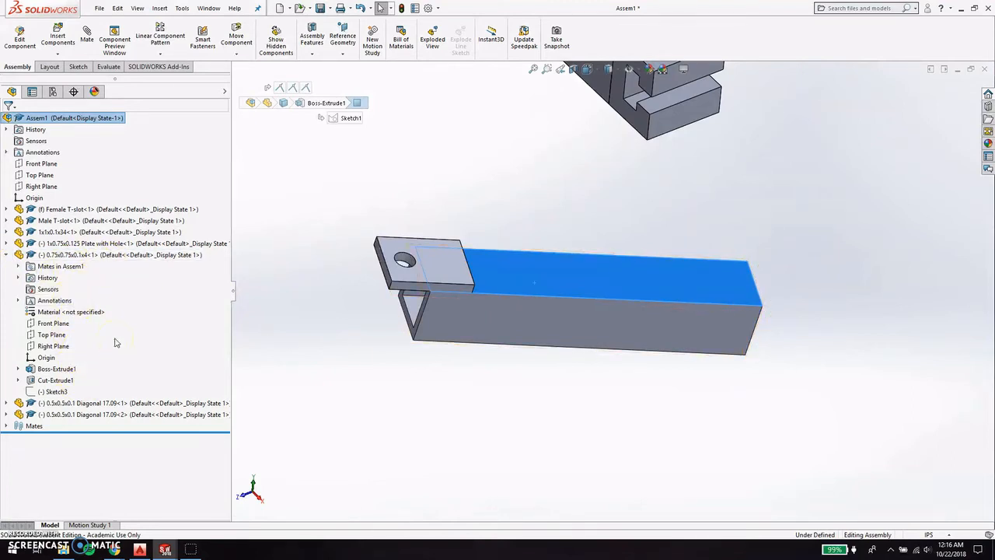
click(6, 255)
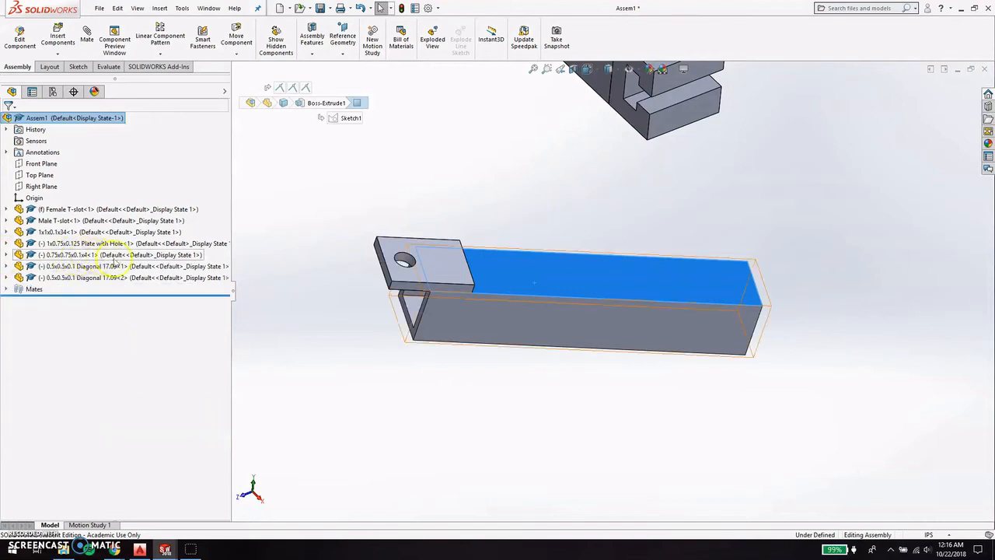
click(340, 381)
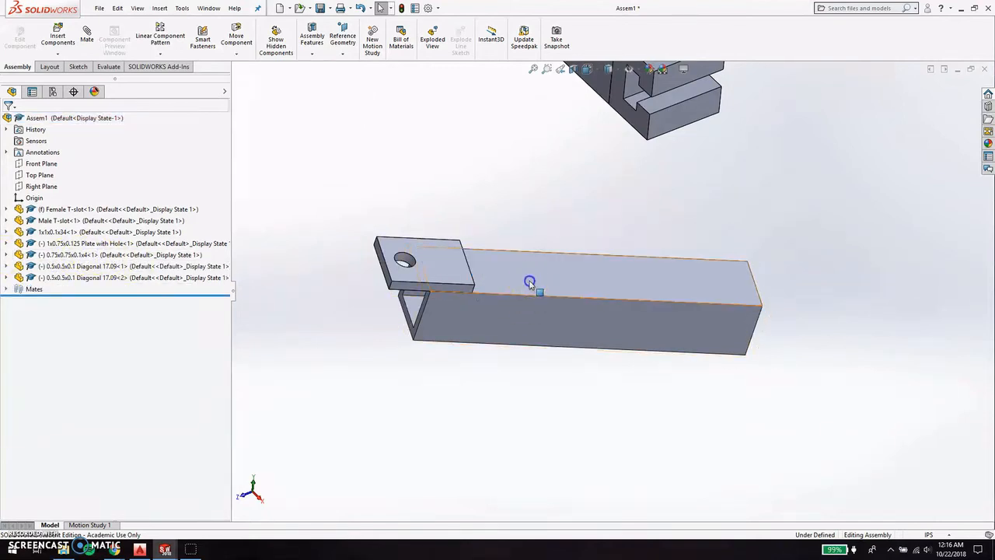
click(531, 282)
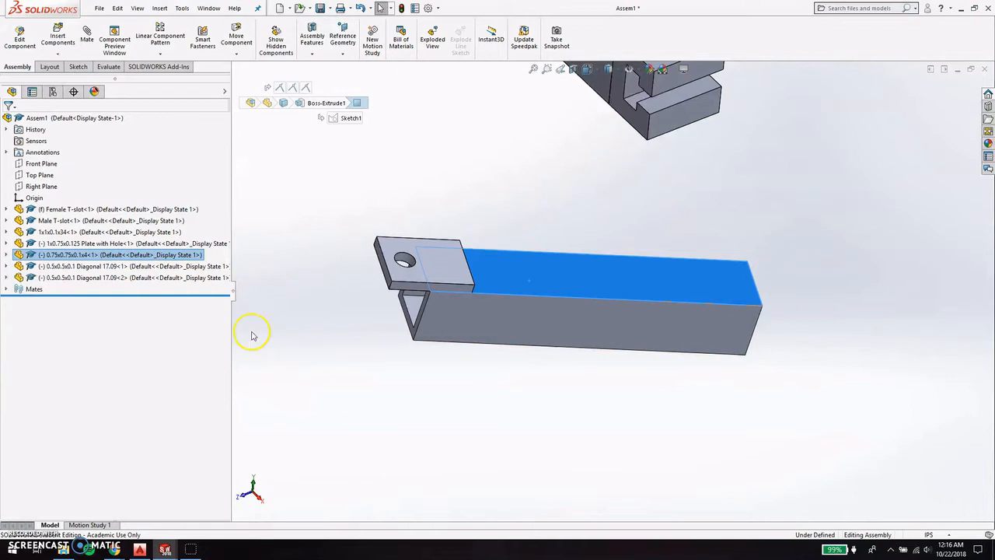
click(6, 255)
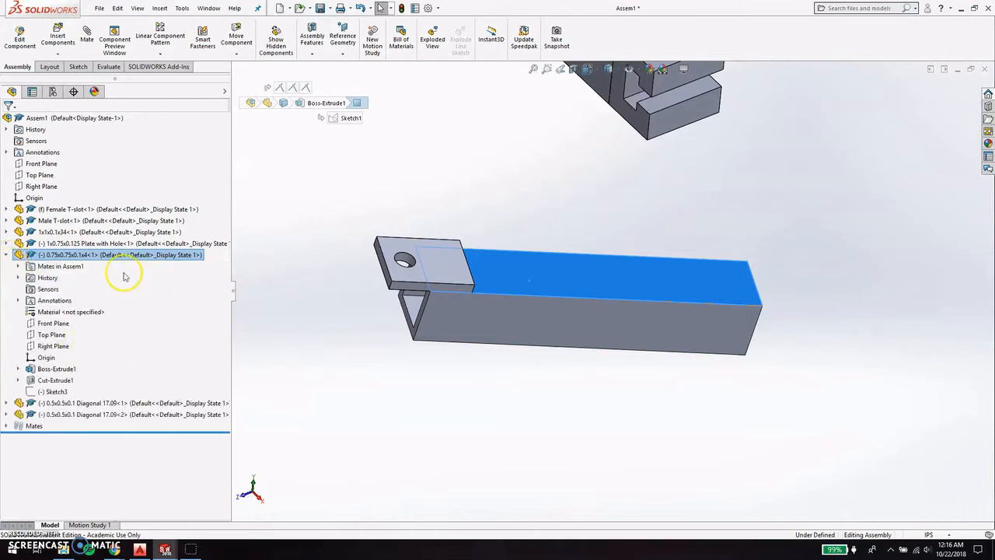
click(320, 350)
click(126, 261)
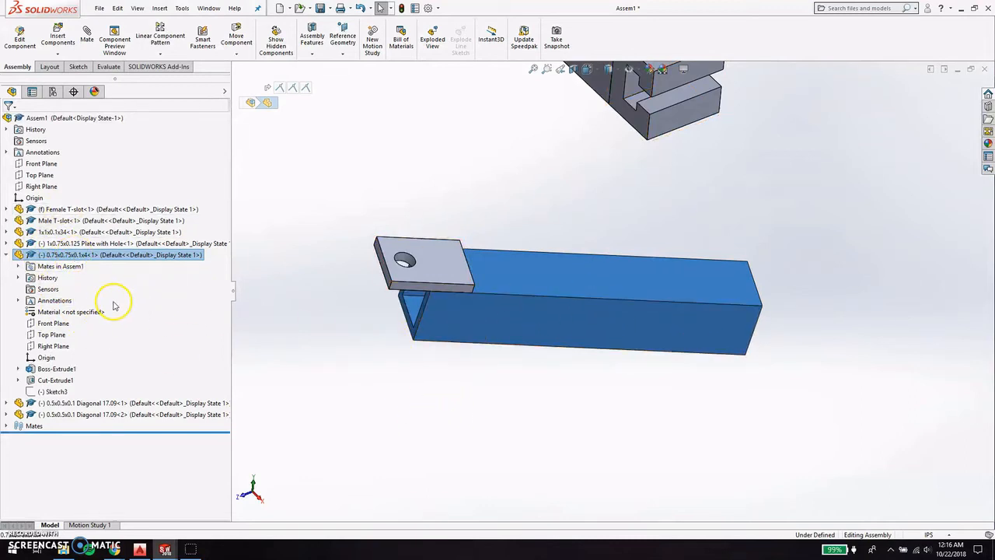
Hide the tube's reference sketch, Sketch3.
right_click(55, 393)
click(55, 393)
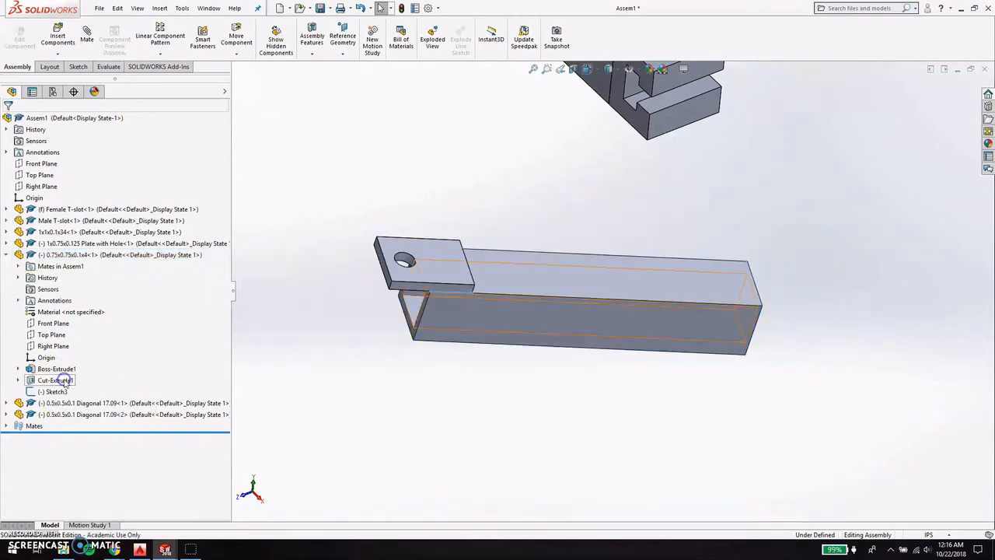
right_click(54, 393)
click(64, 378)
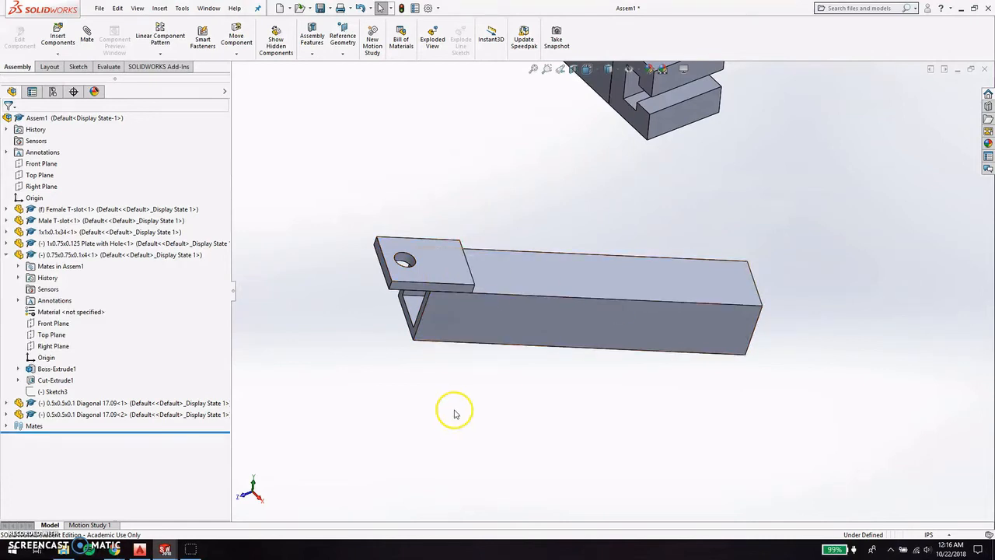
Move the 0.75x0.75x0.1x4 tube with its attached plate alongside the middle of the long 1x1x0.1x34 tube.
scroll(566, 277, up, 6)
scroll(583, 258, up, 3)
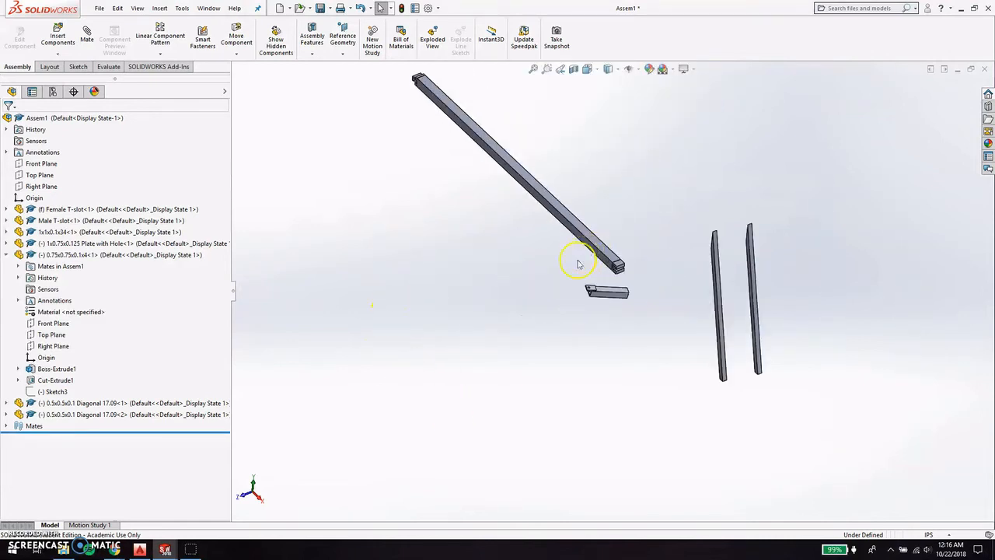
drag(604, 294, 496, 224)
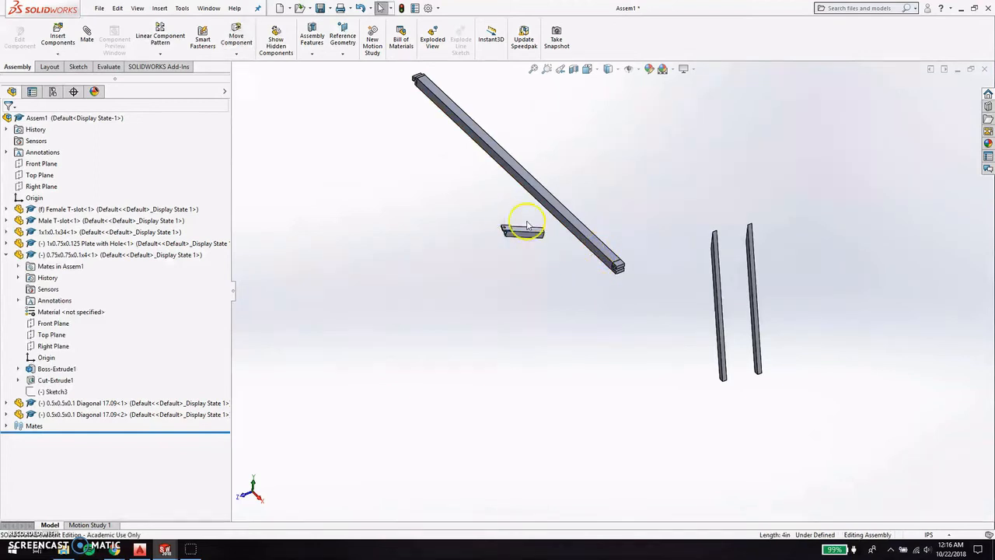
scroll(533, 238, up, 3)
scroll(573, 266, down, 4)
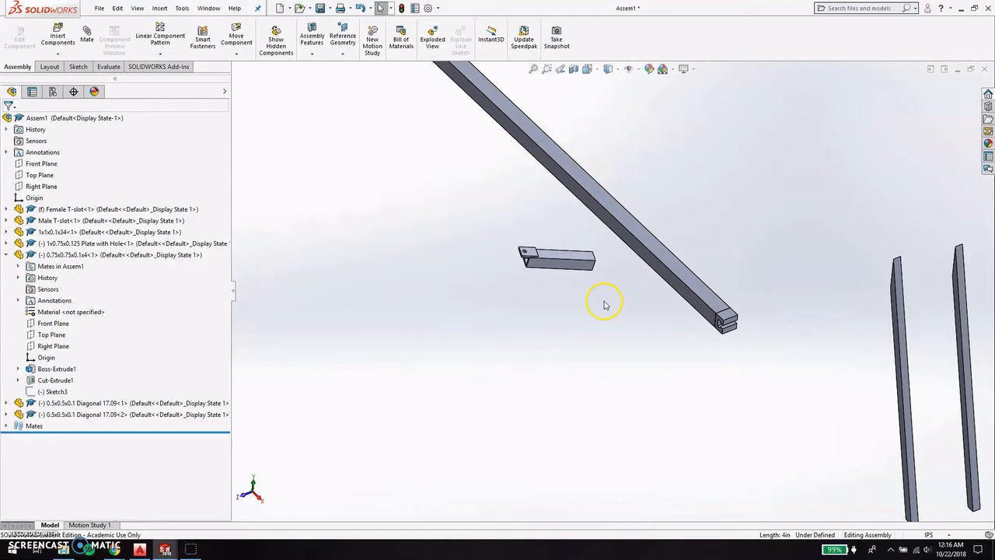
click(579, 268)
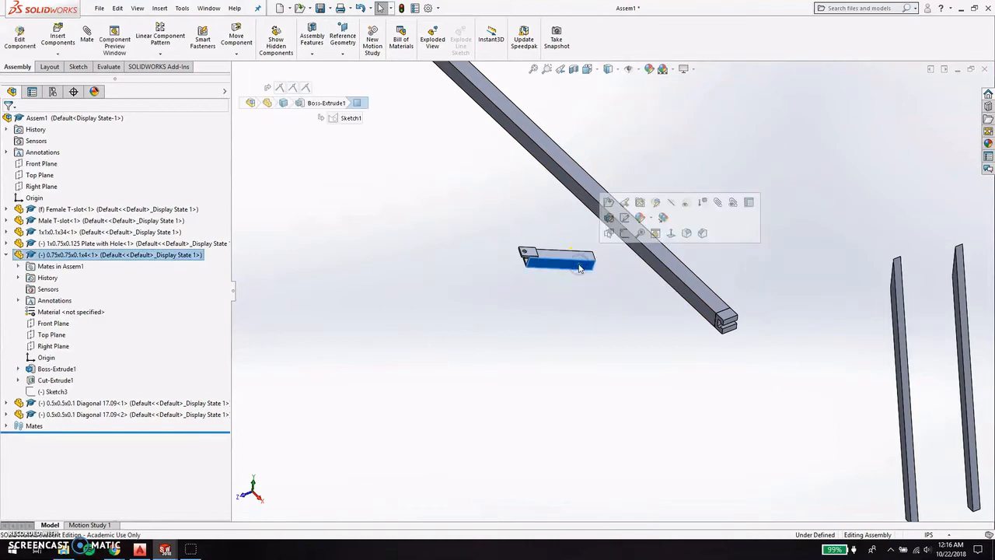
click(627, 324)
click(699, 290)
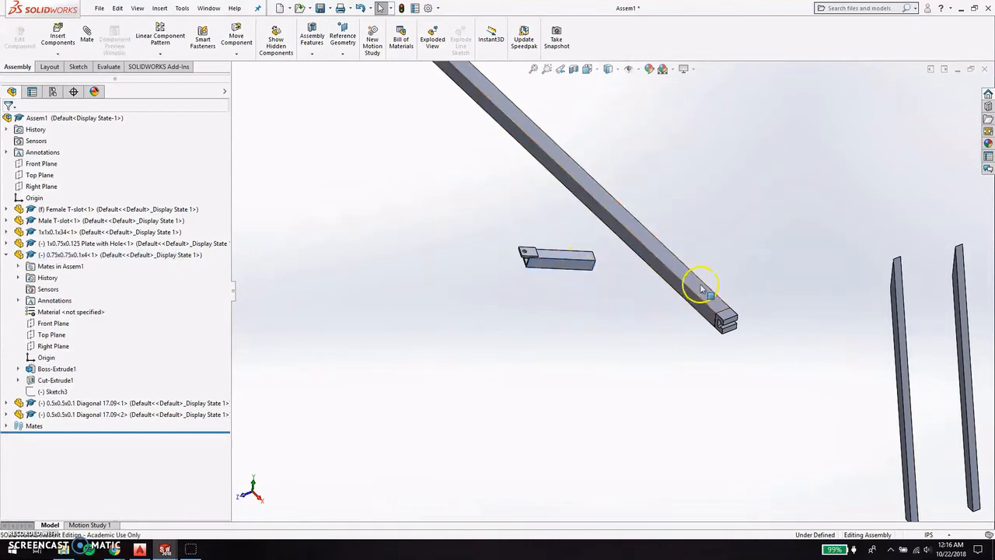
click(645, 327)
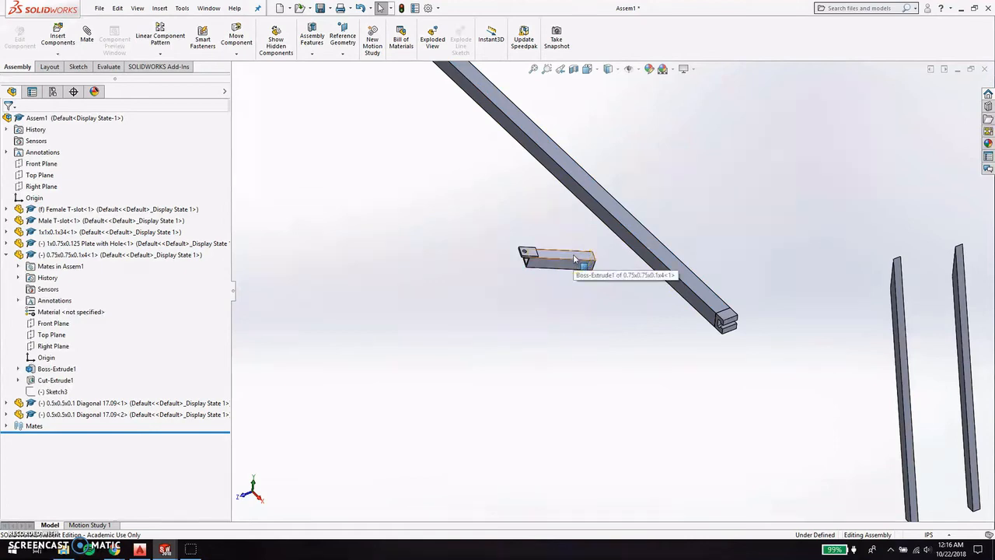
Reposition the short tube and its plate clear of the long tube to reach the faces needed for mating.
middle_drag(650, 264, 679, 236)
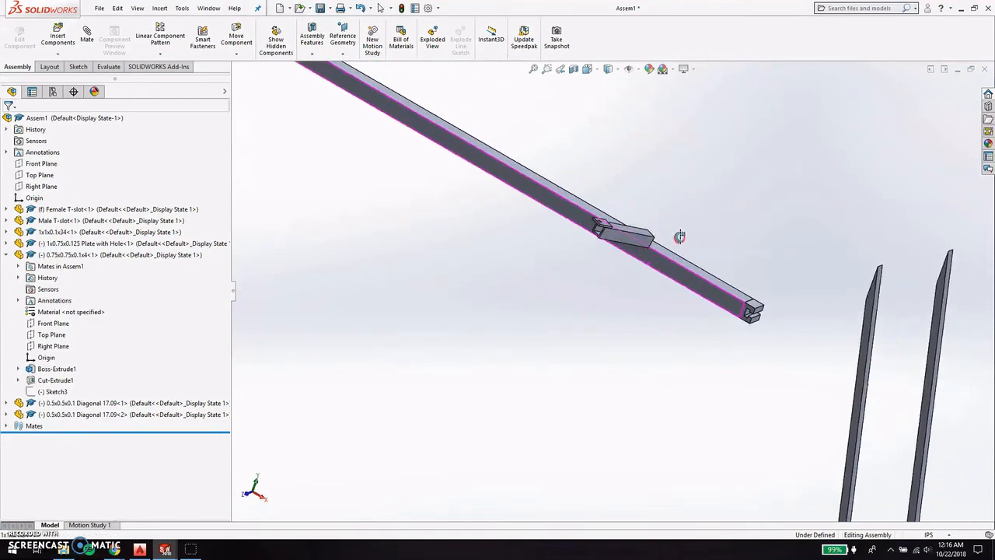
drag(612, 234, 538, 249)
middle_drag(622, 257, 651, 211)
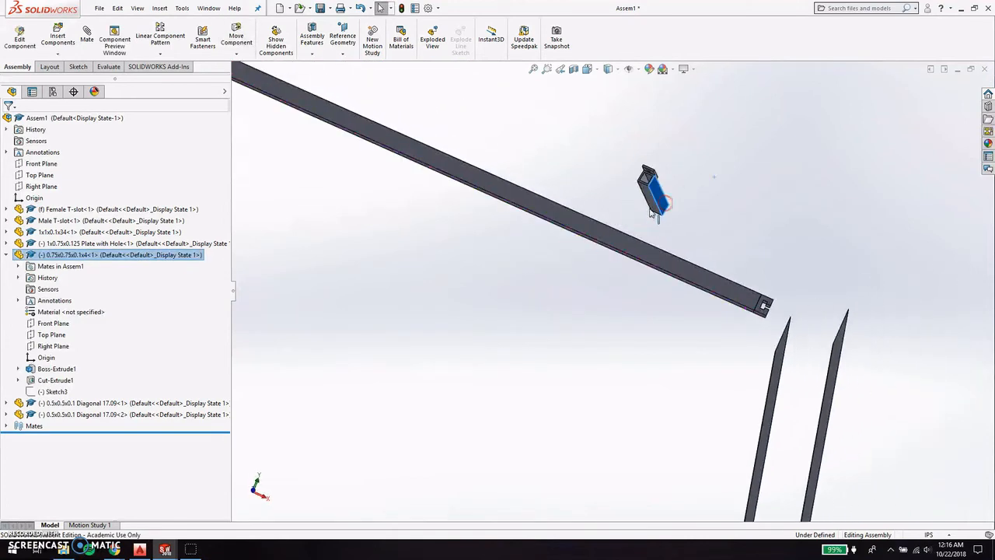
click(621, 216)
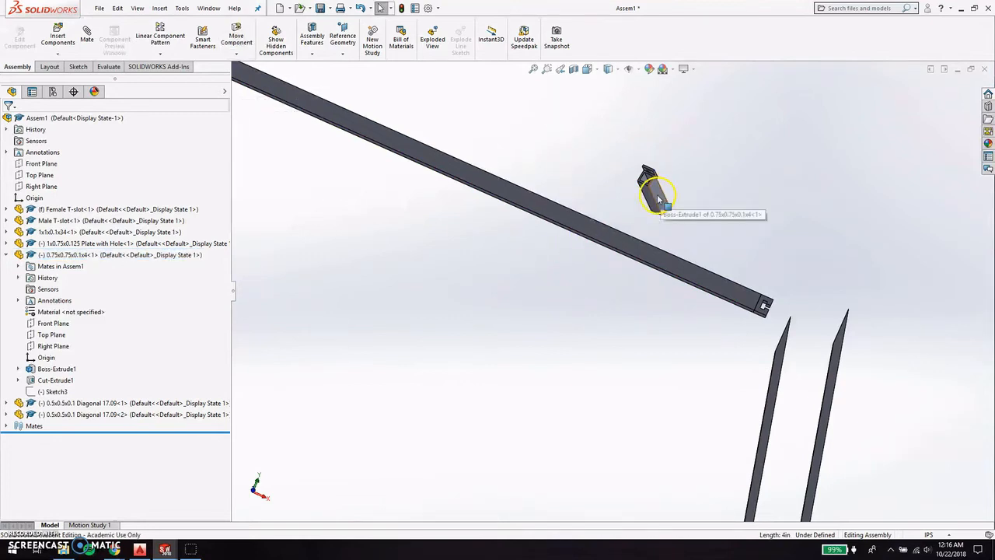
Move the short 0.75x0.75x0.1x4 tube with its plate beside the middle of the long tube.
drag(660, 205, 497, 251)
click(566, 267)
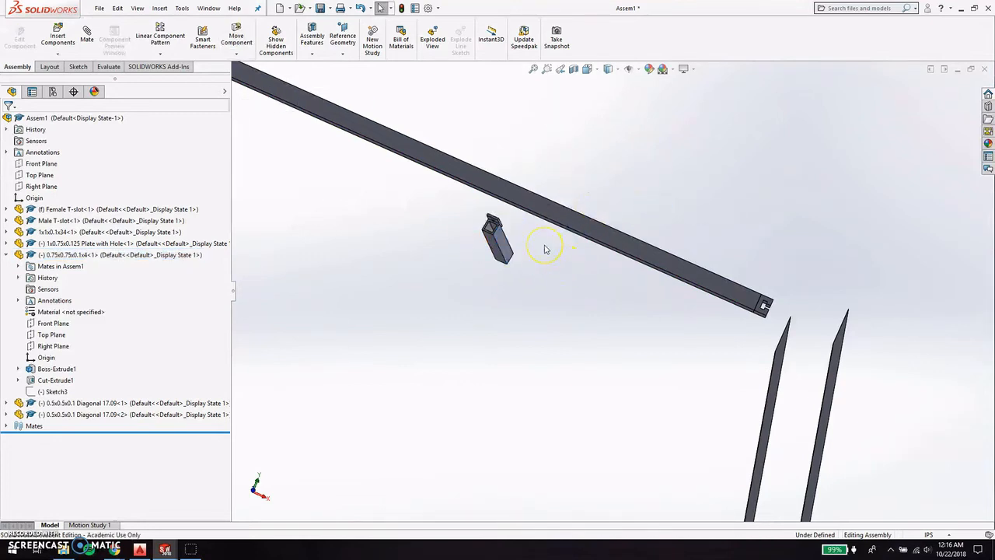
scroll(545, 248, up, 3)
scroll(546, 249, down, 4)
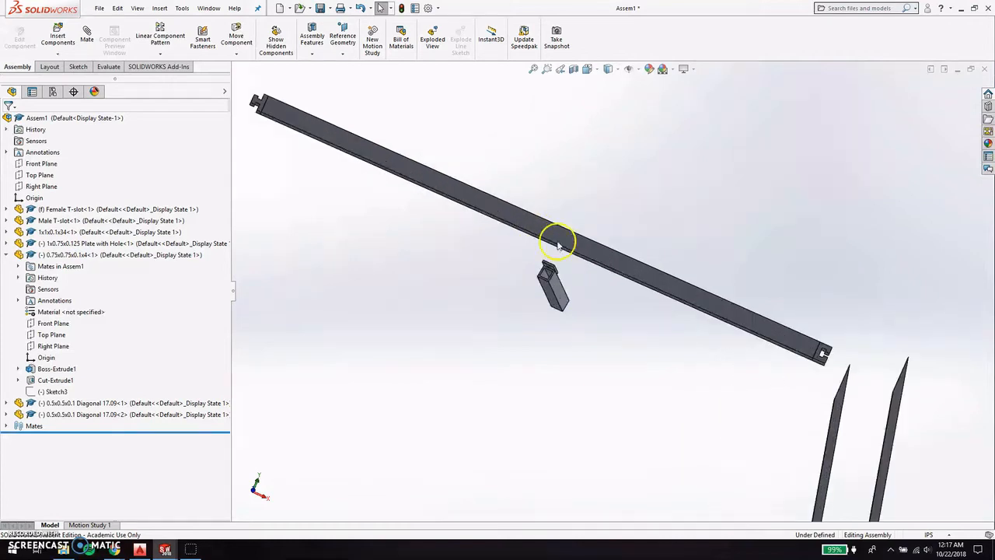
Open the long 1x1x0.1x34 tube as a separate part for editing.
click(555, 234)
click(618, 231)
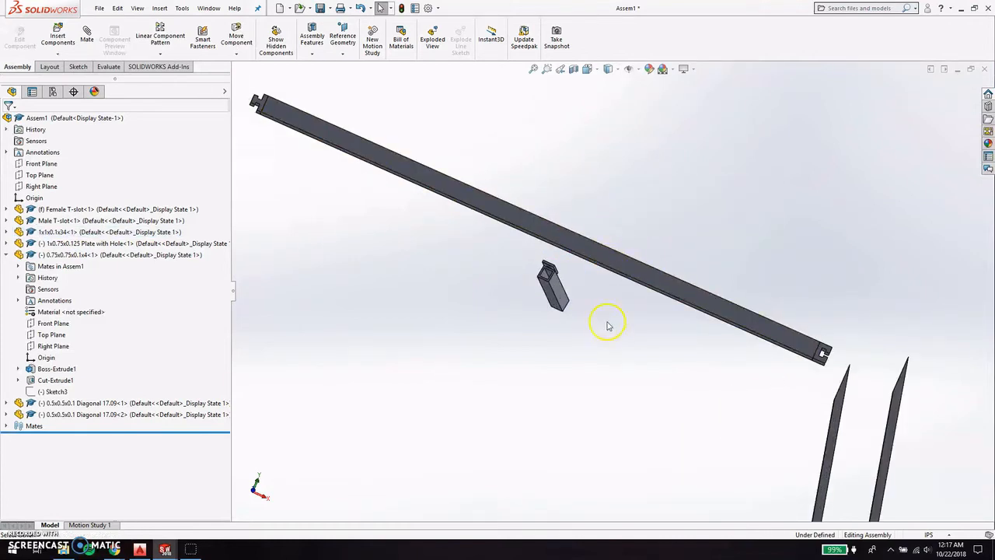
click(631, 271)
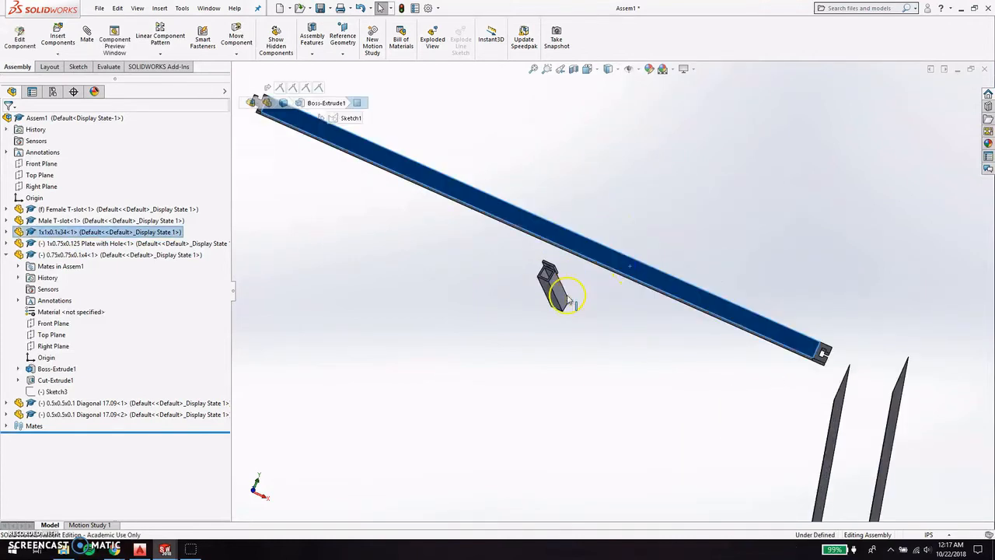
right_click(614, 264)
click(618, 171)
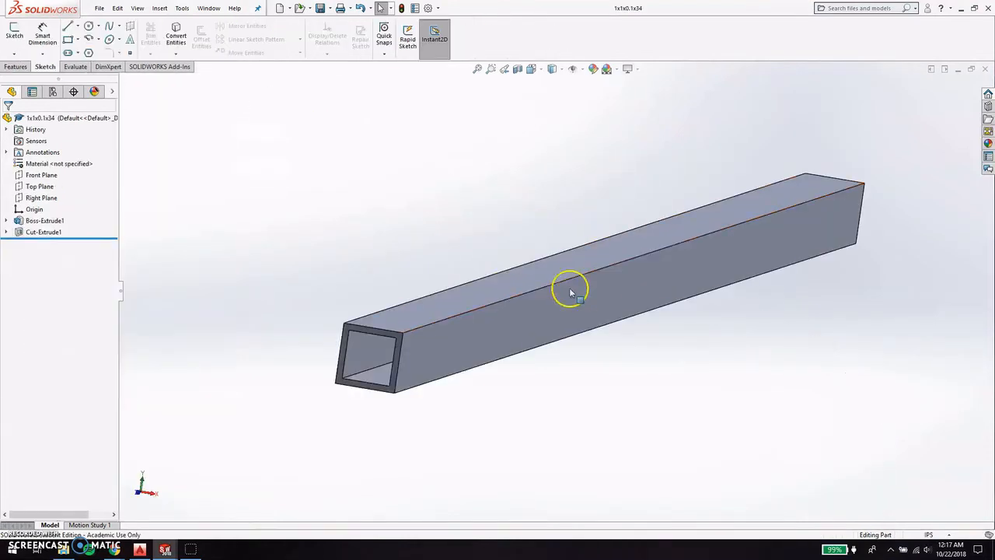
On the tube's top face, sketch a line about 15.7 in long along the side edge, starting at the near end's corner.
scroll(549, 302, down, 2)
scroll(606, 296, down, 2)
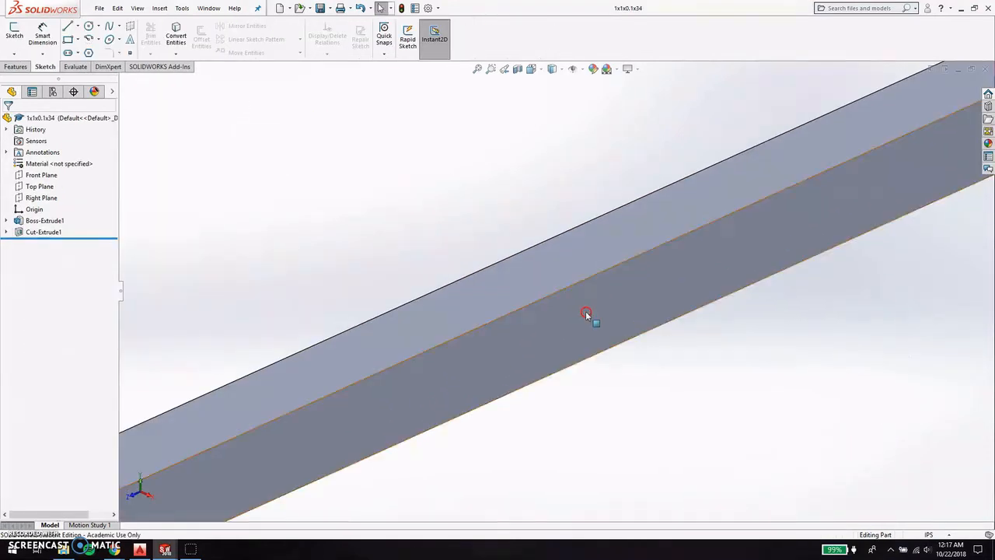
scroll(602, 348, up, 6)
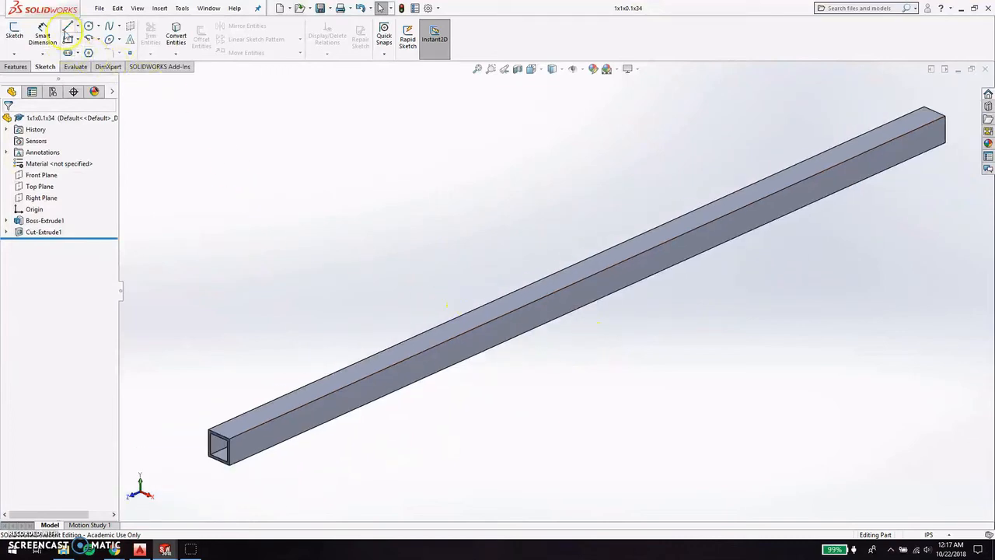
click(68, 38)
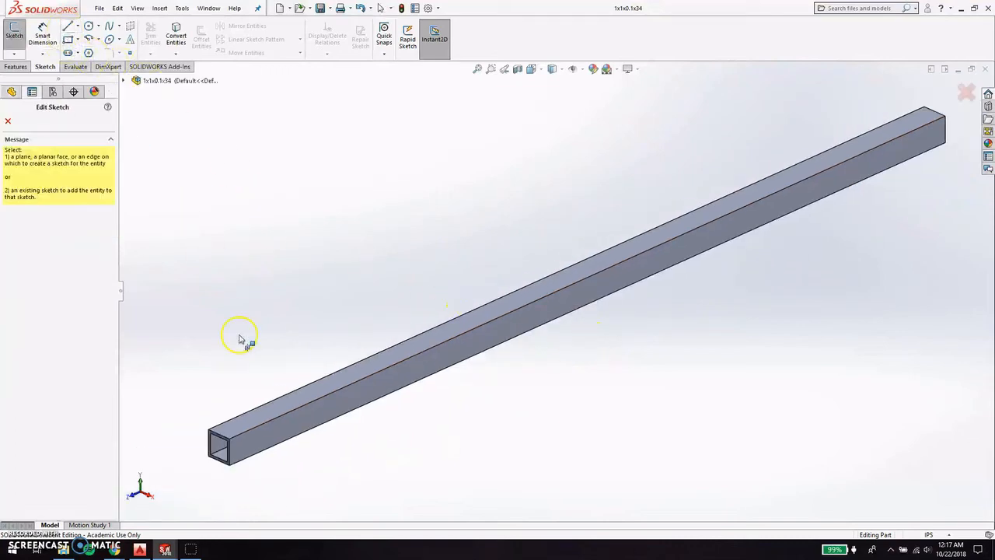
click(222, 438)
click(221, 433)
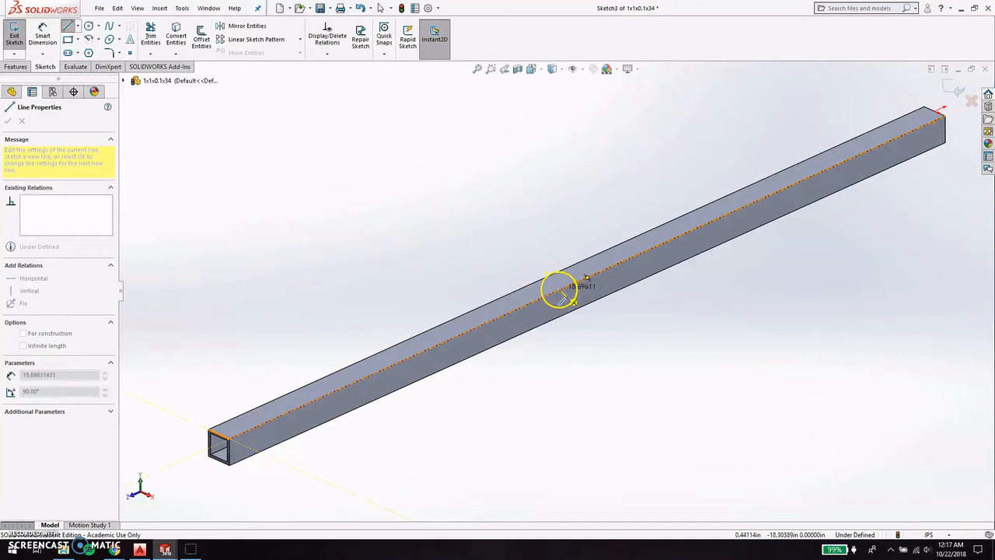
click(563, 294)
key(Escape)
Set the edge line's length to 17 in.
click(544, 290)
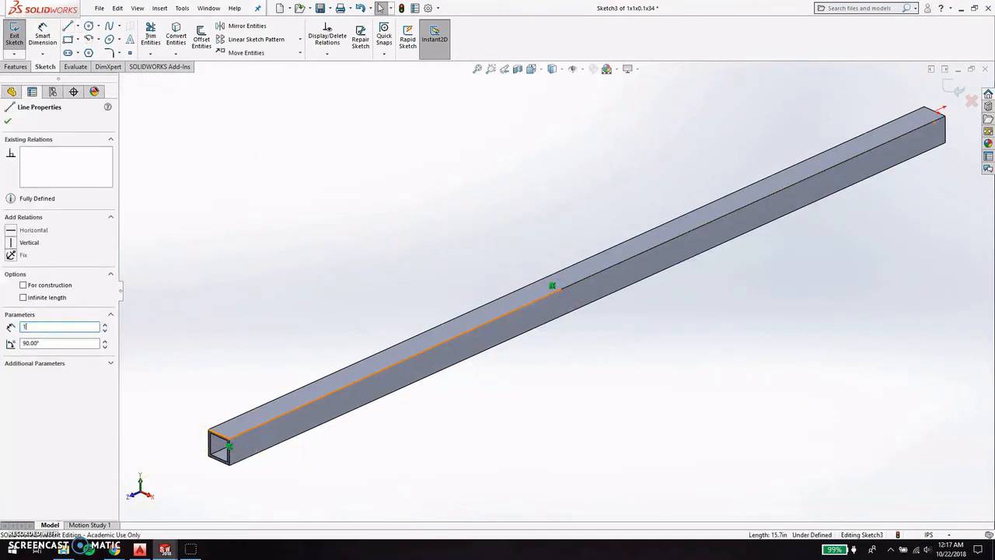
key(Return)
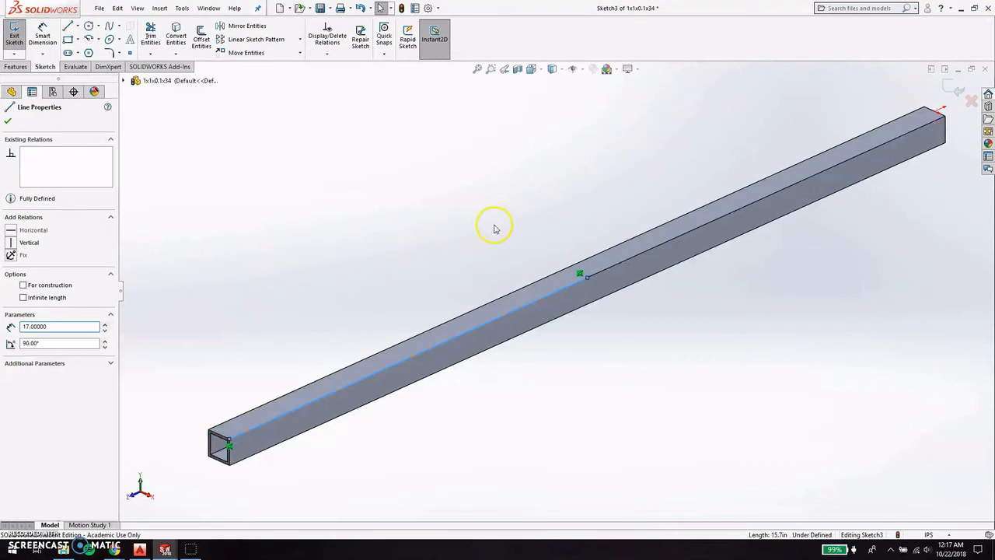
key(Escape)
Sketch a horizontal line about 0.64 in long across the top face from the 17 in line's free end, and shorten it.
scroll(575, 280, up, 2)
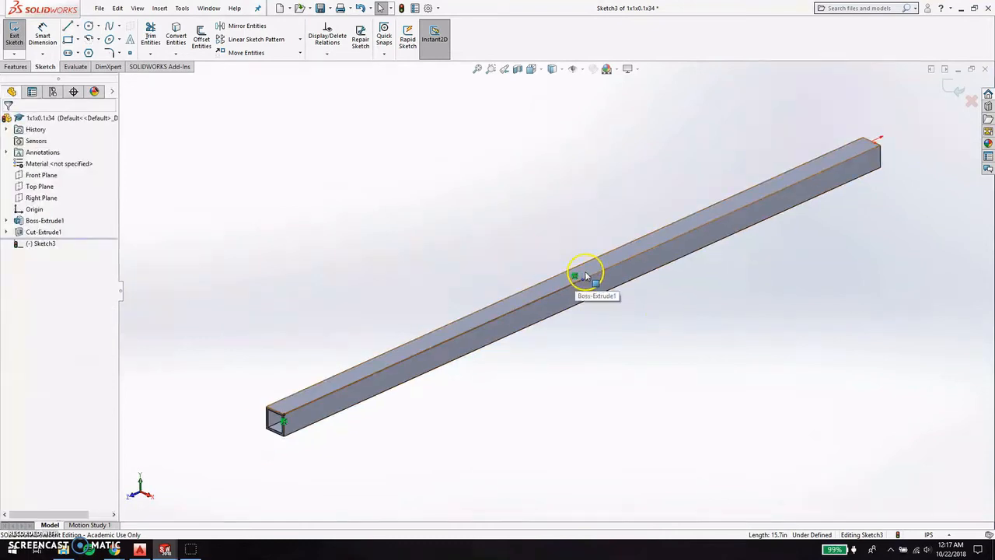
scroll(576, 277, down, 3)
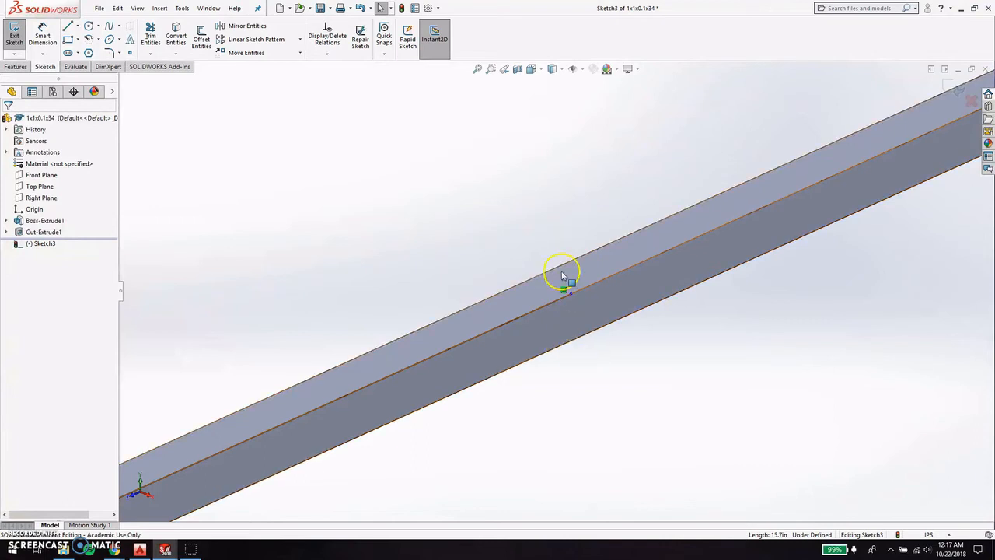
scroll(562, 271, down, 2)
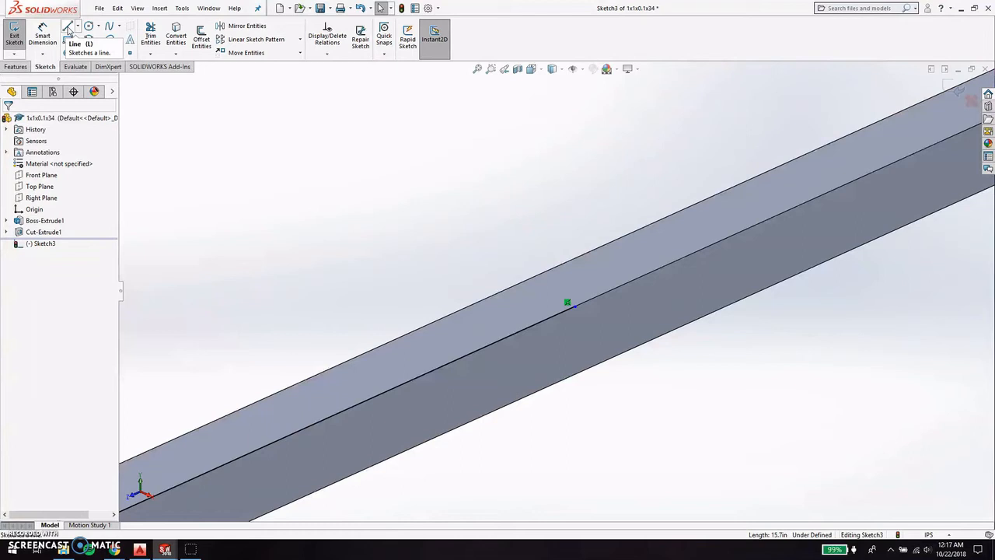
click(68, 30)
click(68, 28)
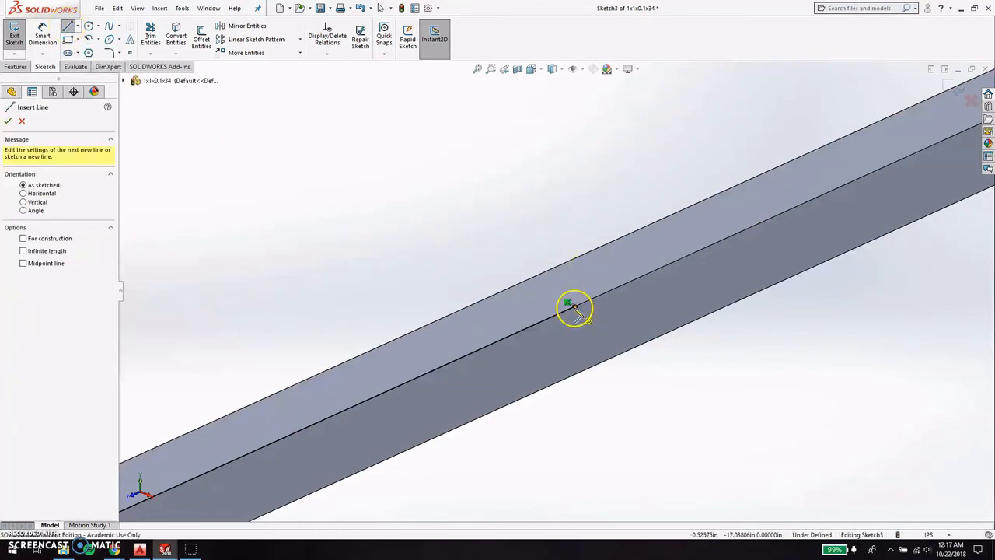
click(574, 308)
drag(562, 300, 540, 291)
key(Escape)
click(545, 293)
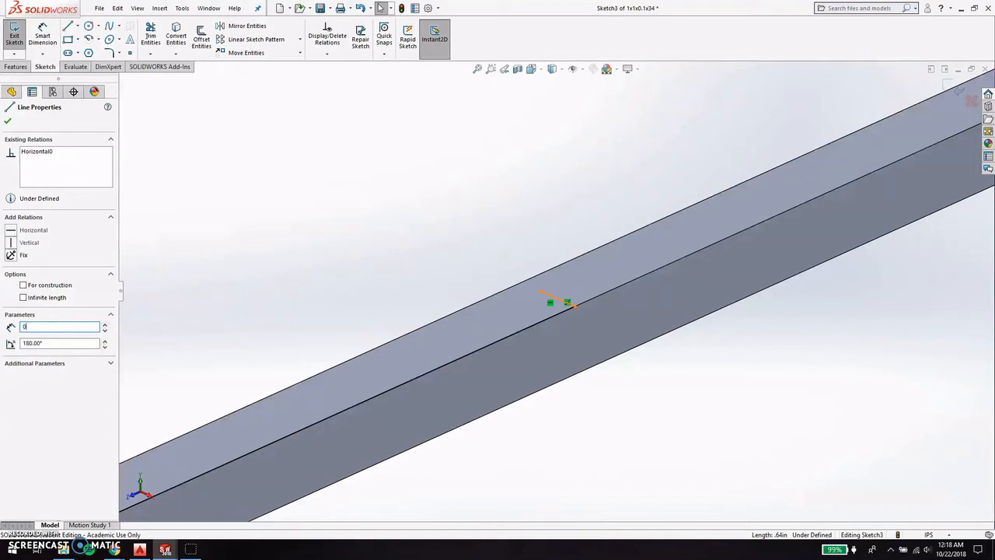
click(476, 202)
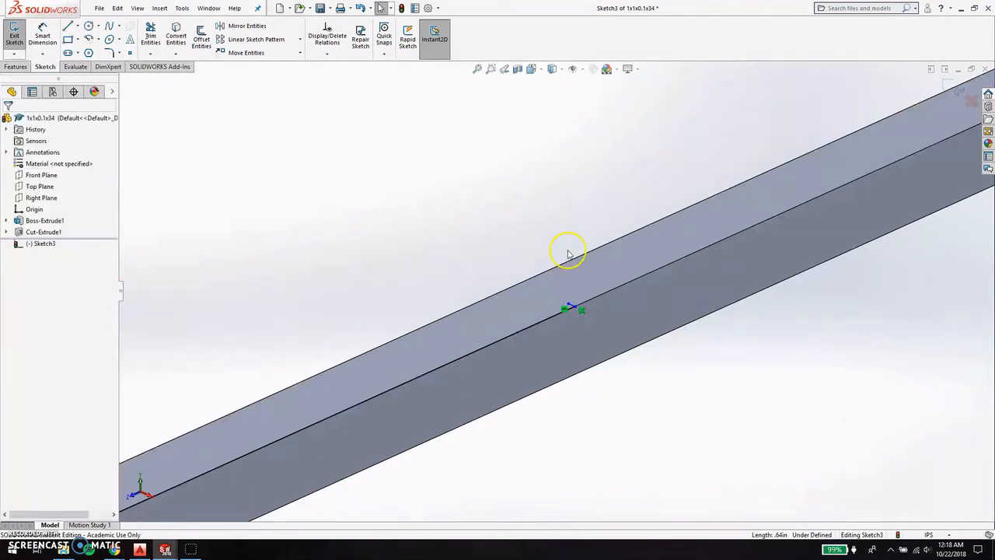
Sketch a corner rectangle about 0.6 in square on the top face beside the short line.
click(68, 40)
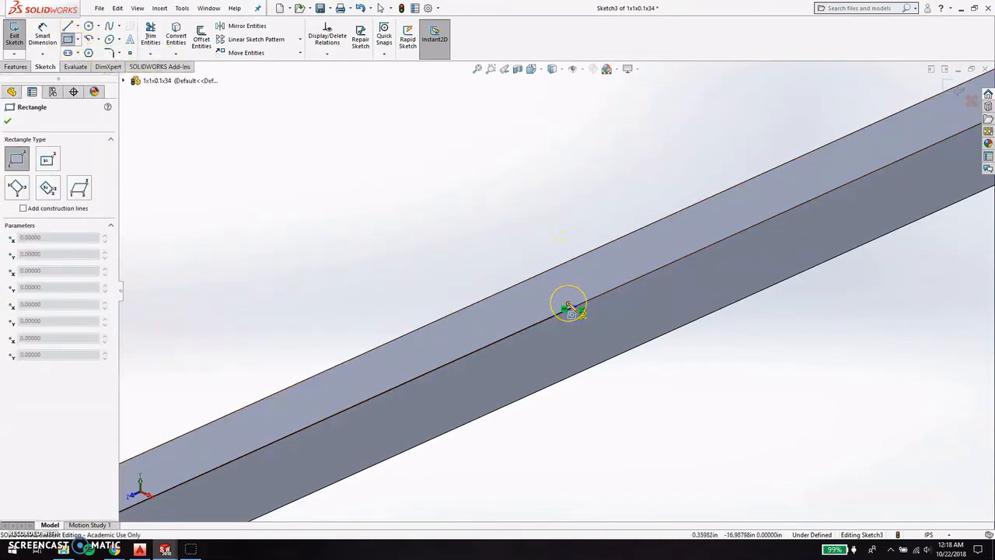
click(531, 288)
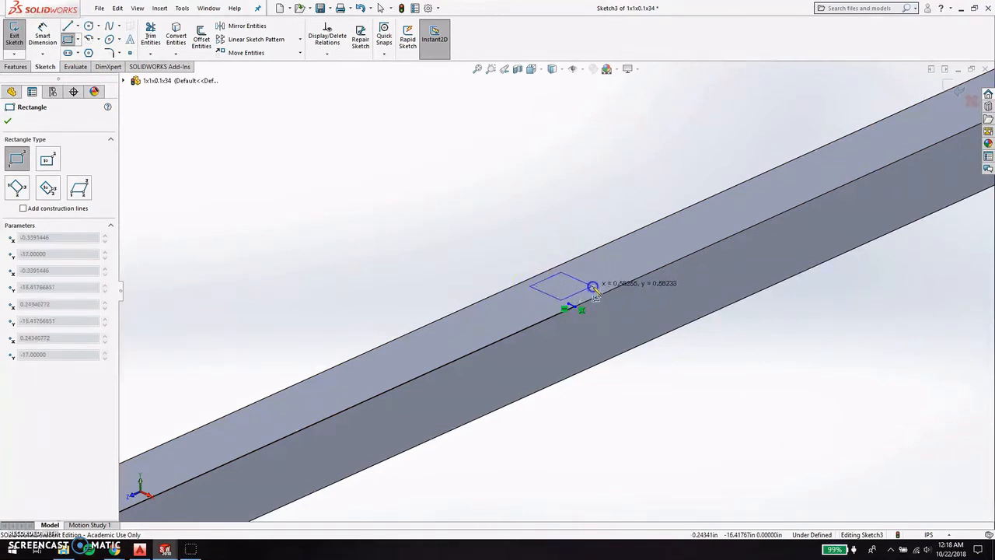
click(595, 286)
key(Escape)
scroll(590, 294, down, 4)
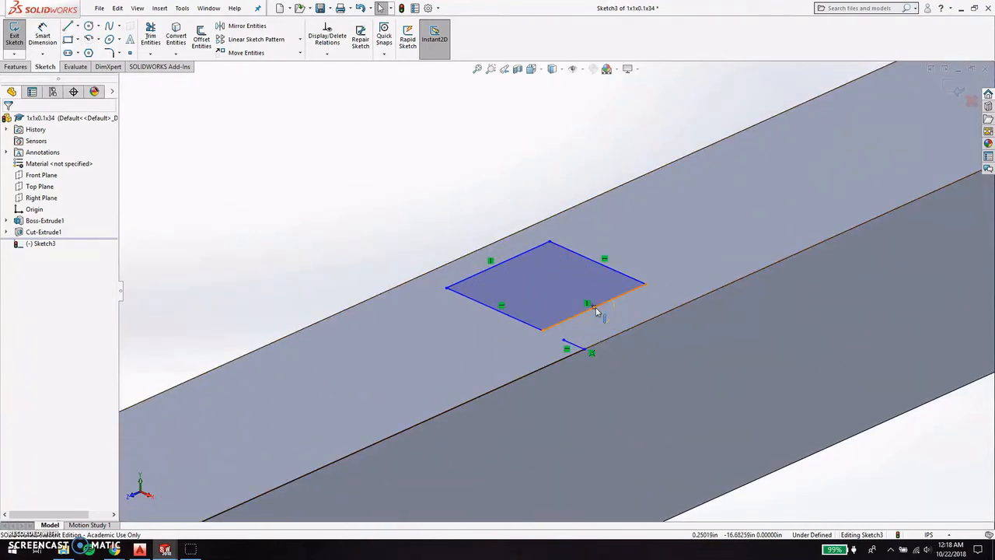
Stretch the rectangle to about 1.05 in along the tube and try to align its long side with the short line's endpoint.
drag(593, 310, 565, 320)
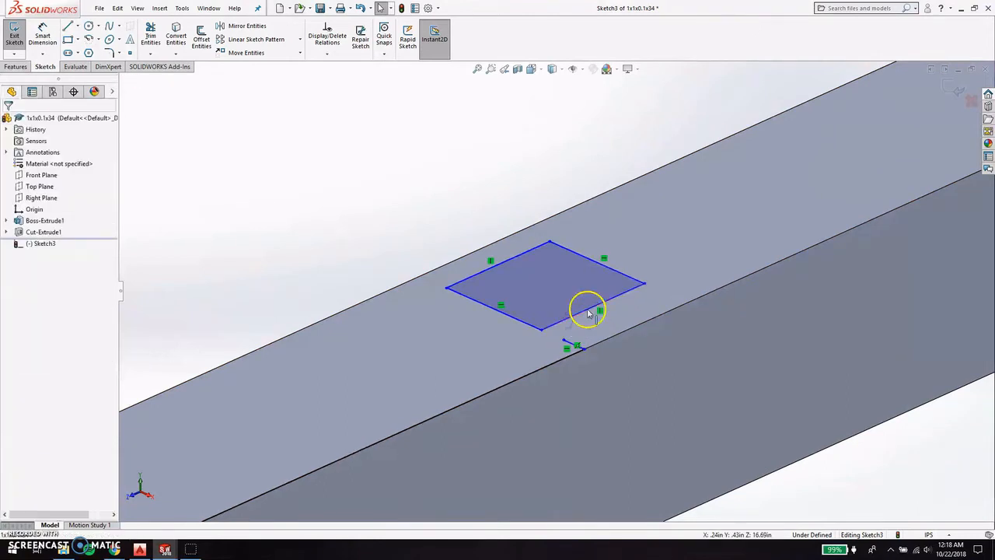
click(590, 312)
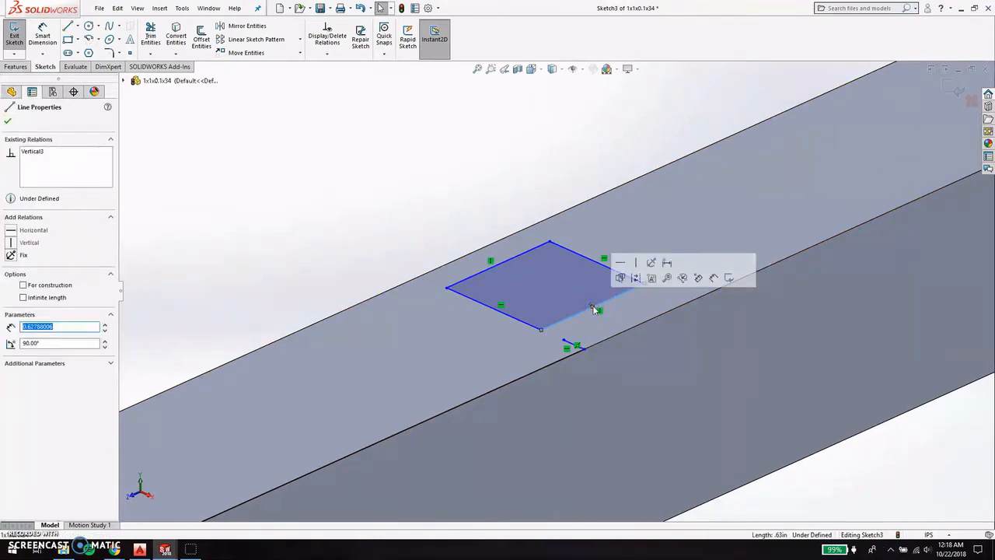
click(520, 319)
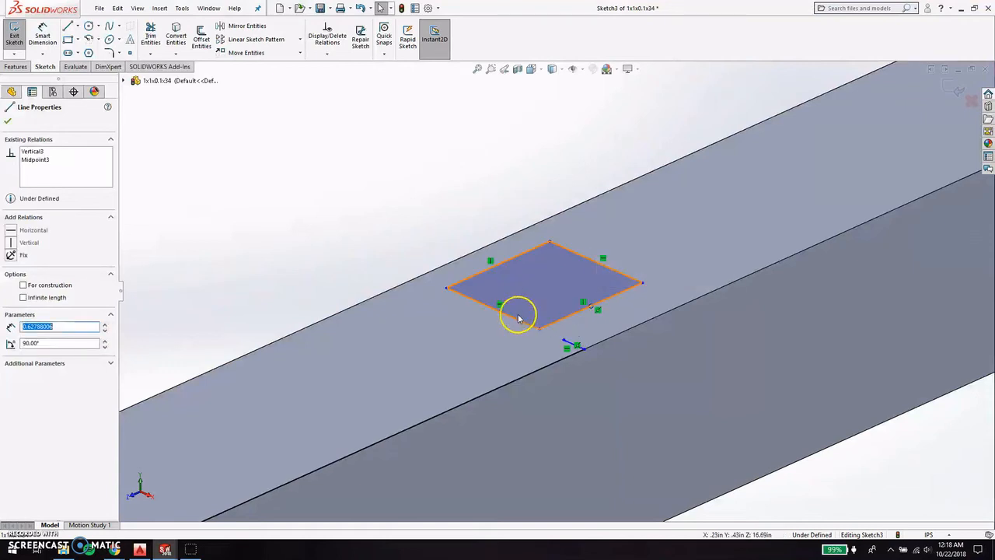
click(519, 319)
drag(517, 319, 452, 353)
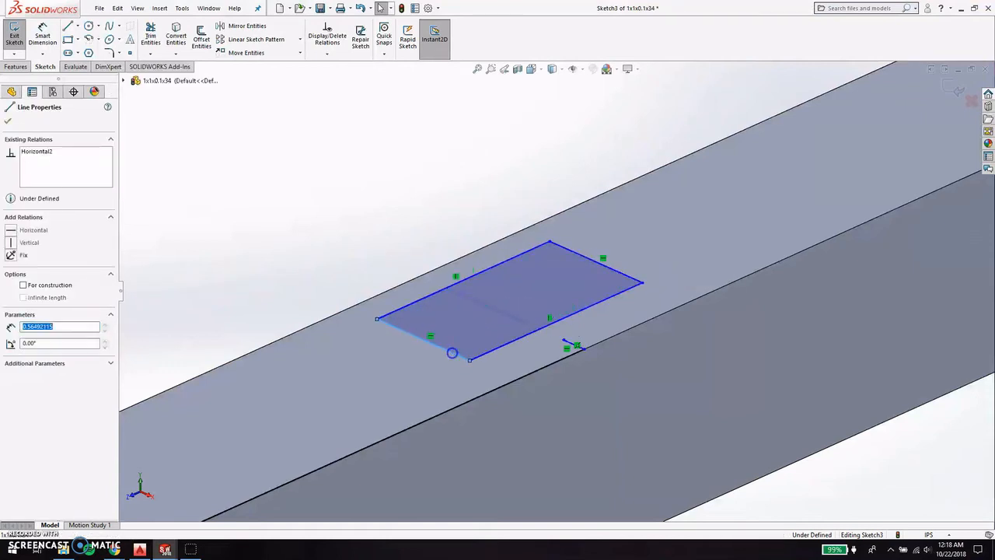
click(546, 327)
click(551, 324)
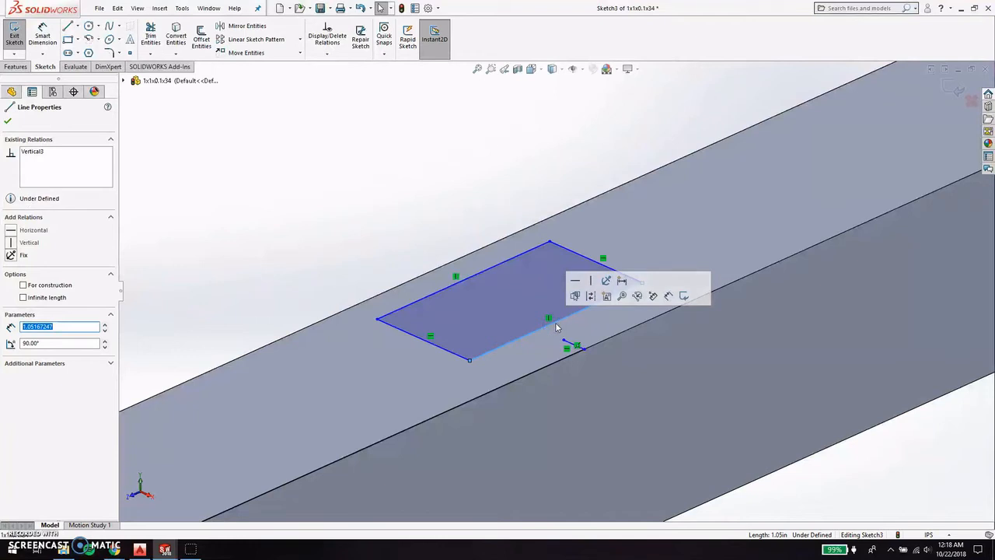
click(554, 323)
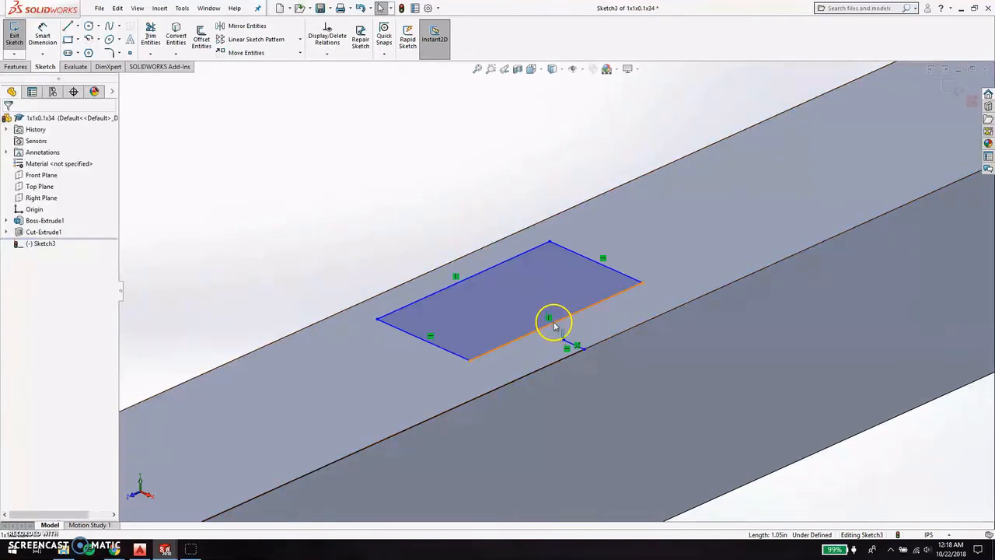
click(553, 323)
mouse_move(555, 320)
mouse_down()
mouse_move(556, 336)
mouse_move(578, 344)
mouse_move(552, 317)
mouse_up()
key(Escape)
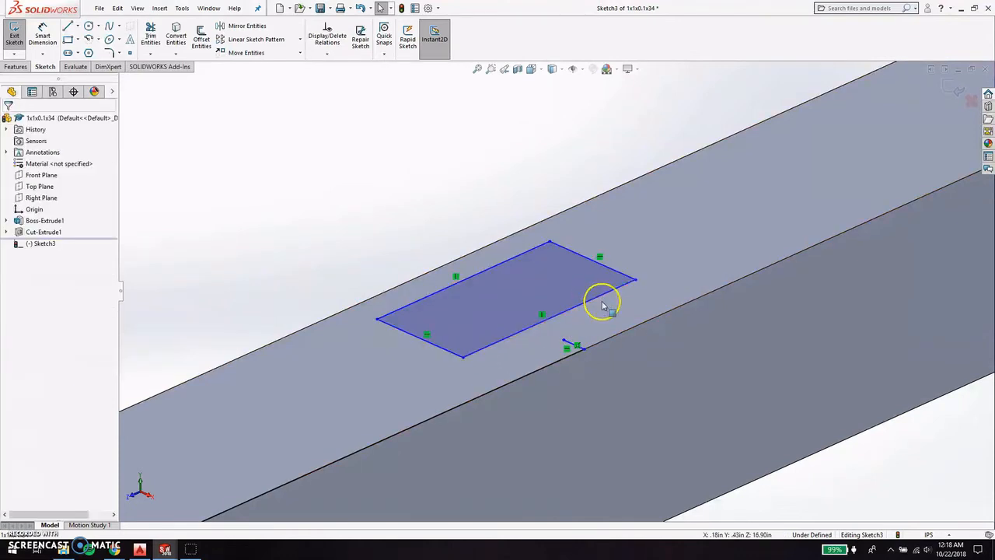
click(588, 303)
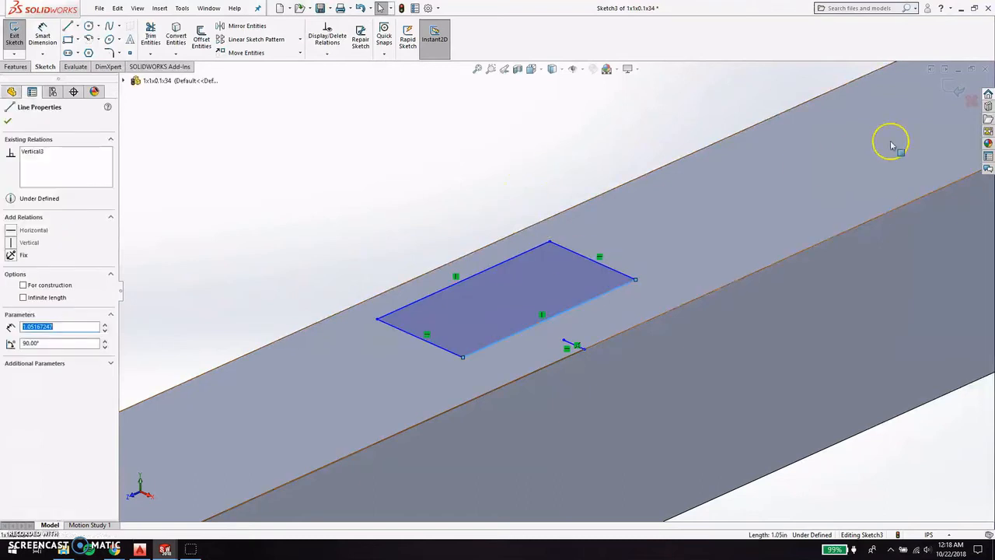
click(972, 101)
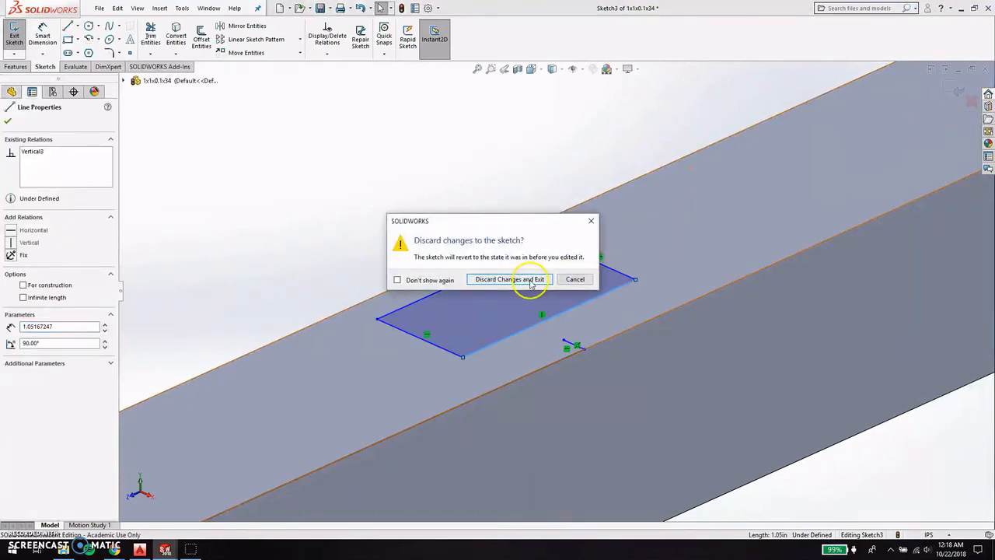
click(575, 280)
key(Escape)
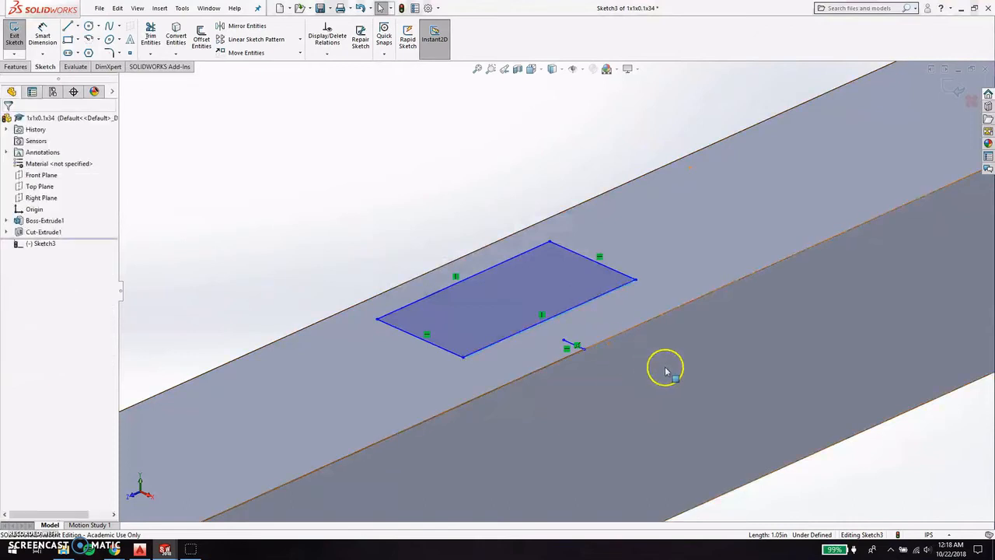
Delete all four sides of the rectangle from the top-face sketch.
click(577, 302)
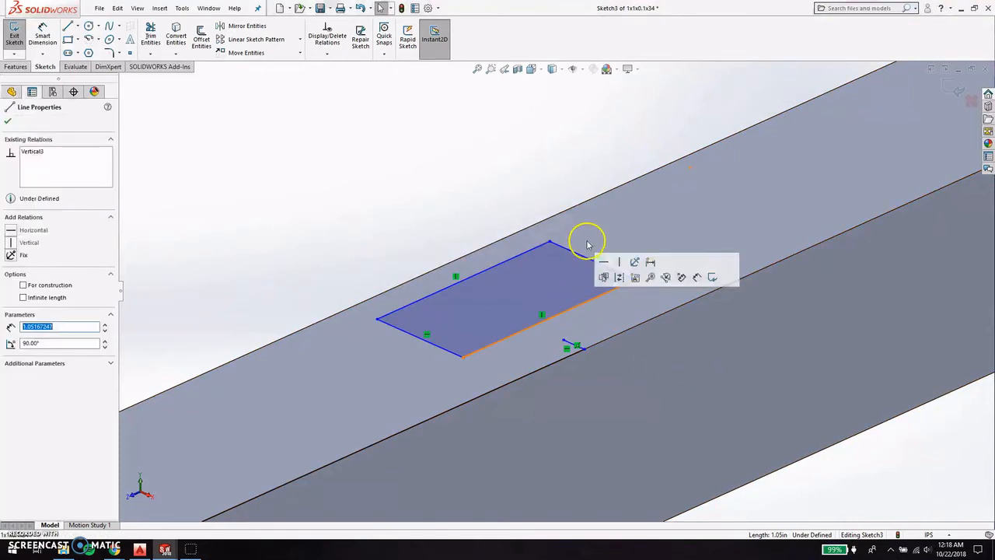
key(Delete)
click(454, 355)
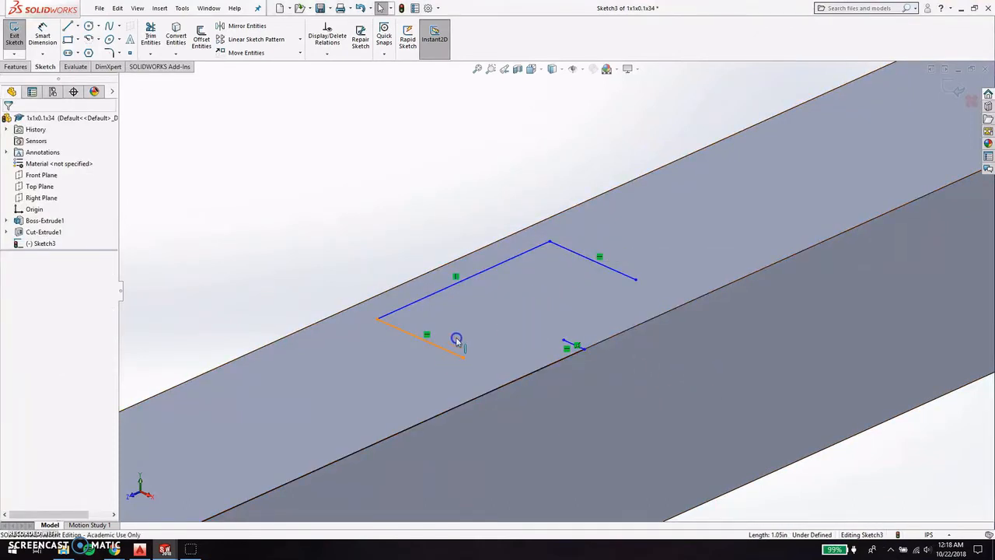
key(Delete)
click(451, 287)
key(Delete)
click(597, 266)
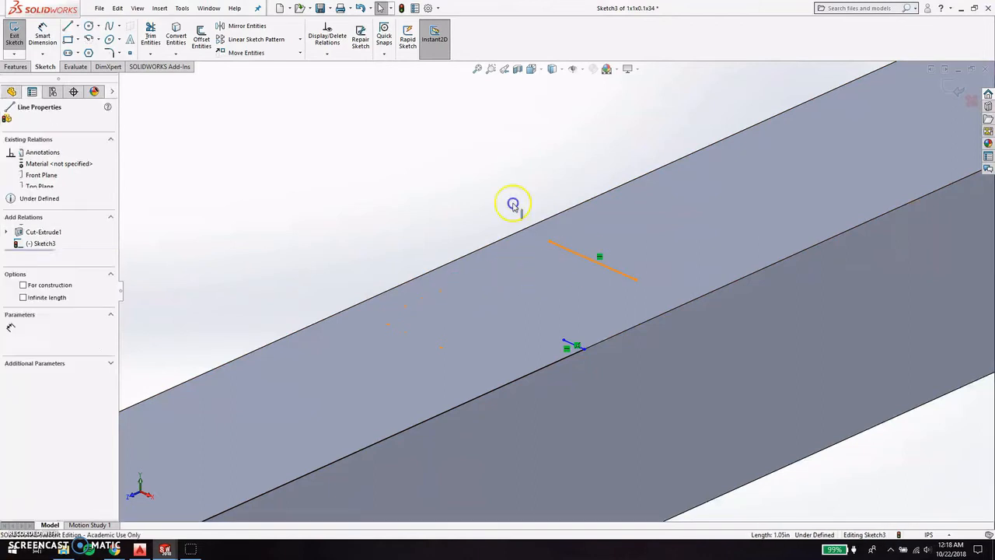
key(Delete)
Sketch a line along the tube from the short line's inner endpoint and set its length to 0.375 in.
click(67, 26)
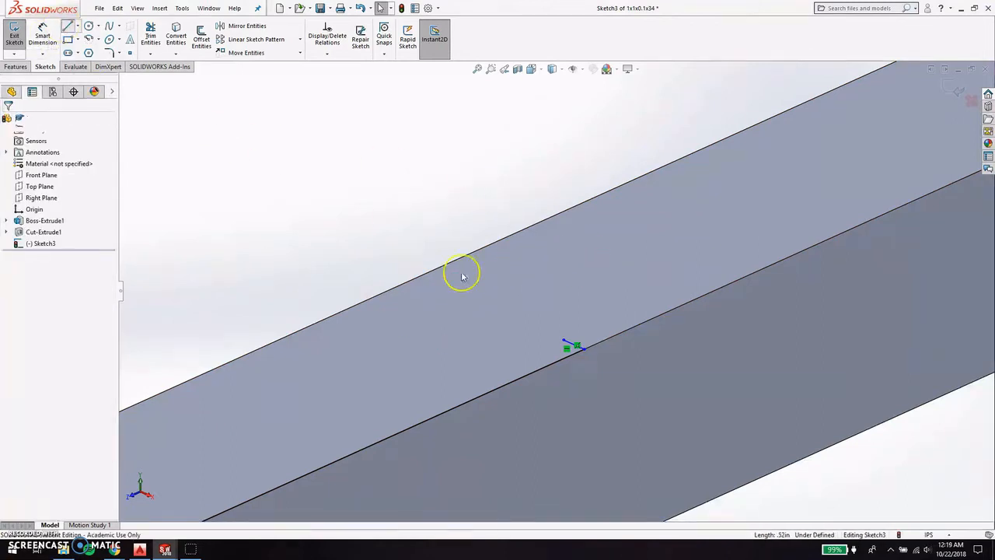
click(565, 342)
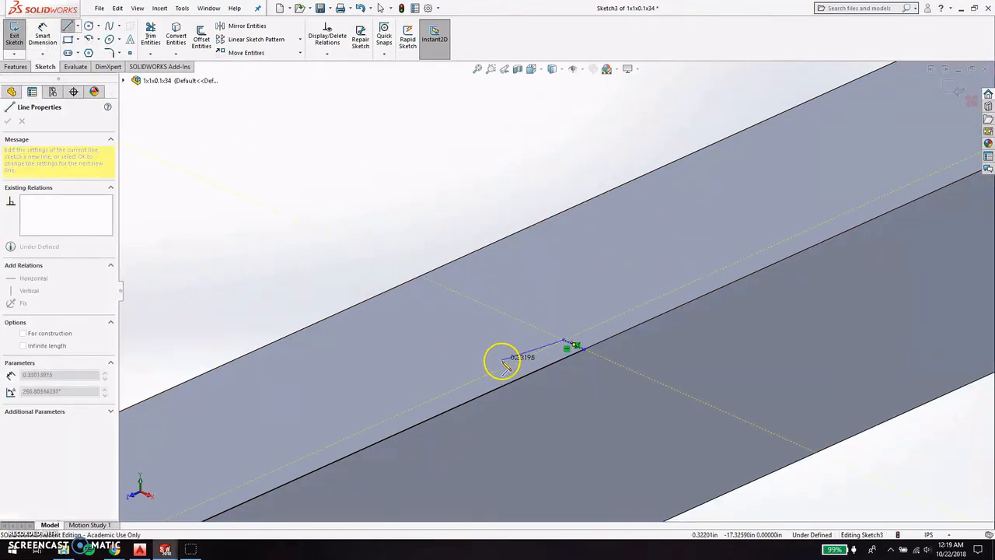
click(503, 370)
key(Escape)
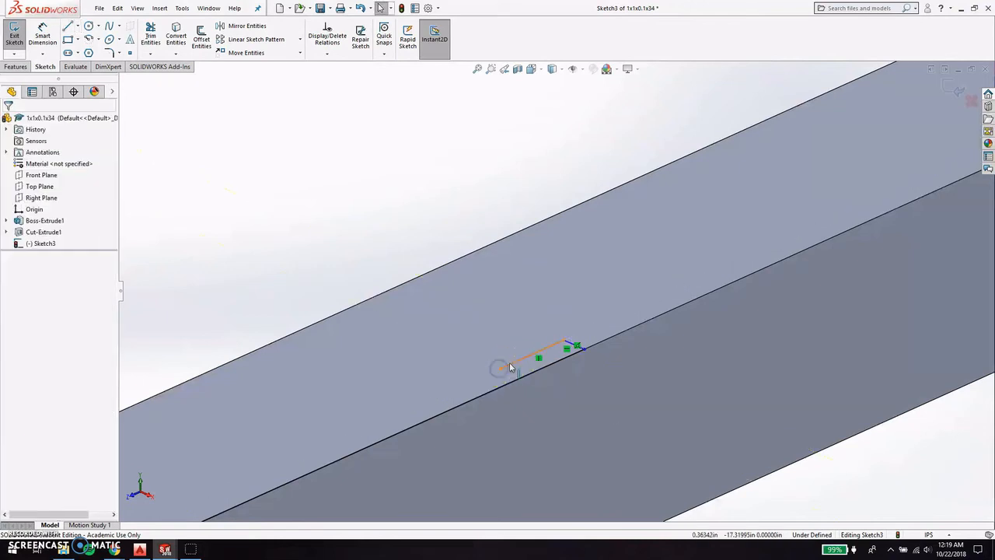
click(517, 362)
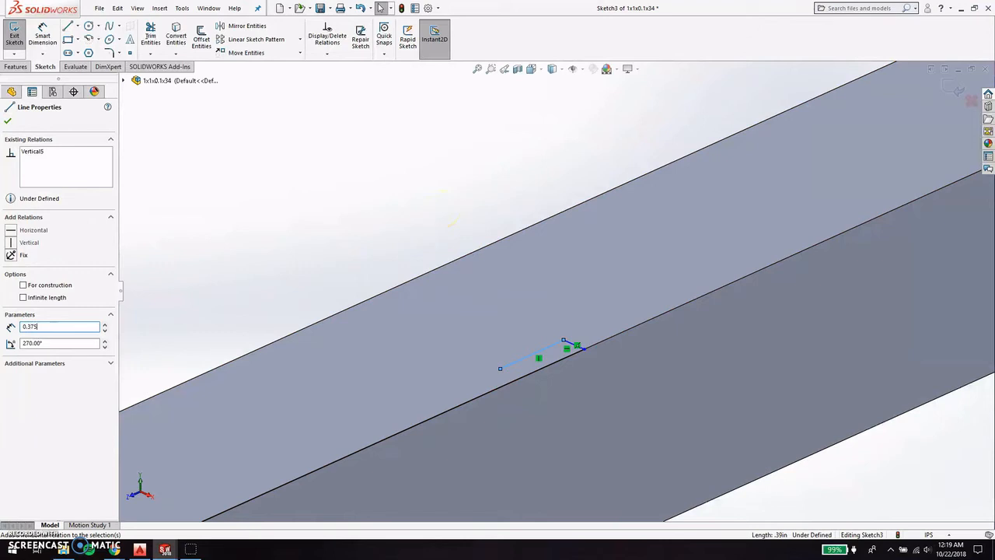
click(389, 190)
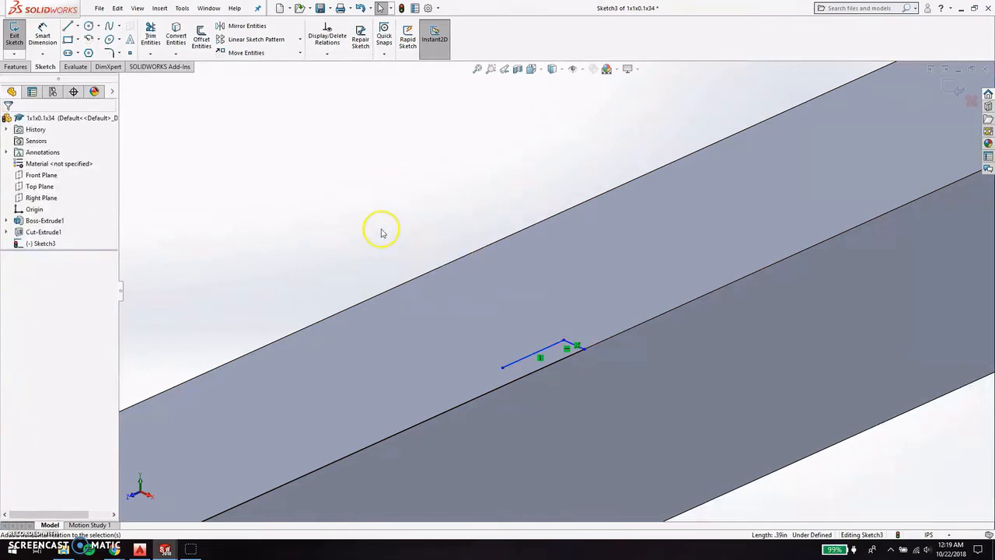
Add a horizontal line across the top face from the 0.375 in line's end, set it to 0.75 in, and exit the sketch.
click(67, 26)
click(505, 367)
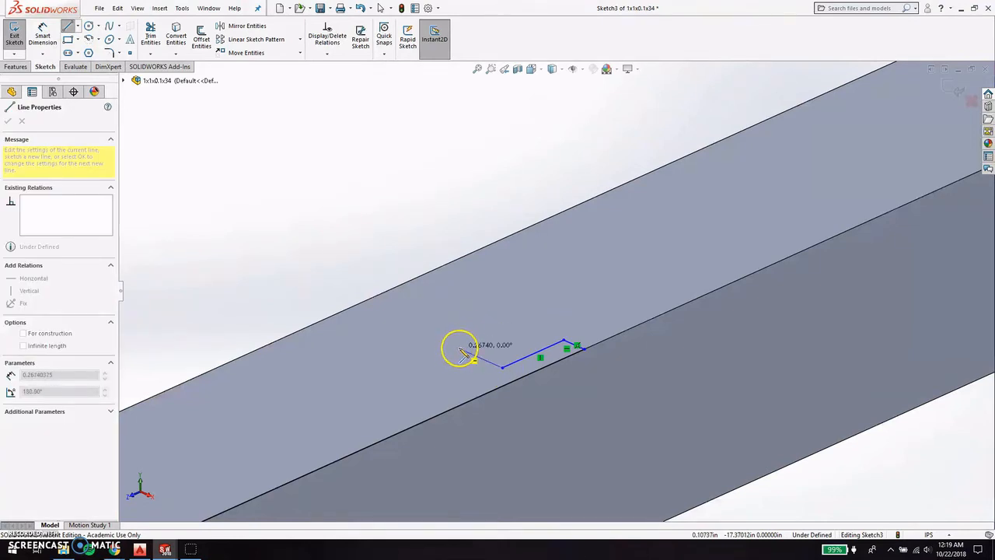
click(459, 349)
key(Escape)
key(Escape)
click(487, 361)
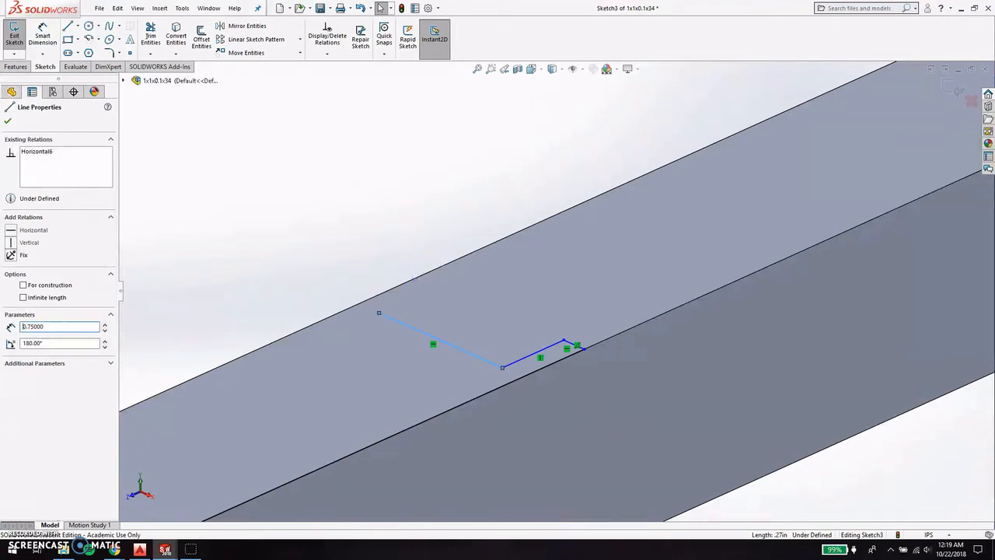
click(415, 262)
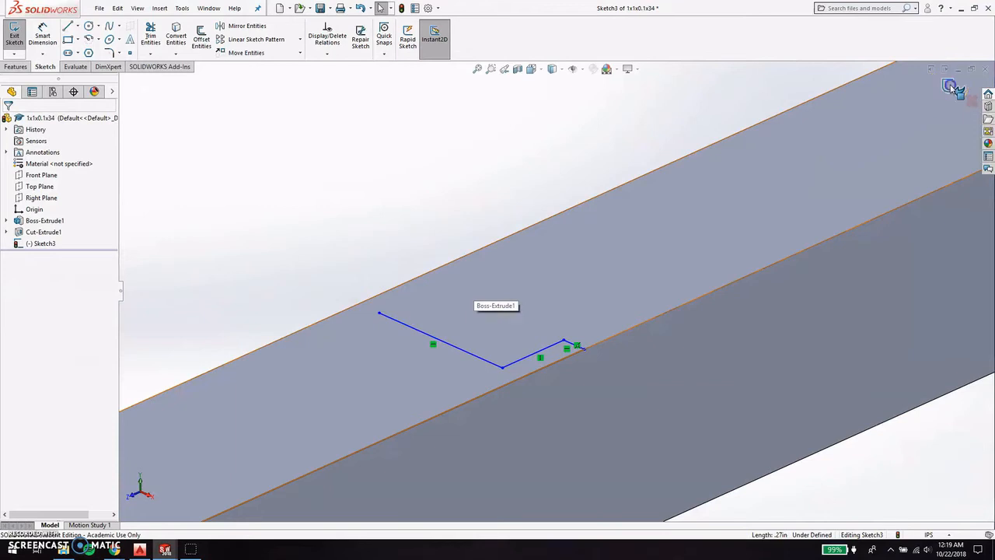
click(953, 87)
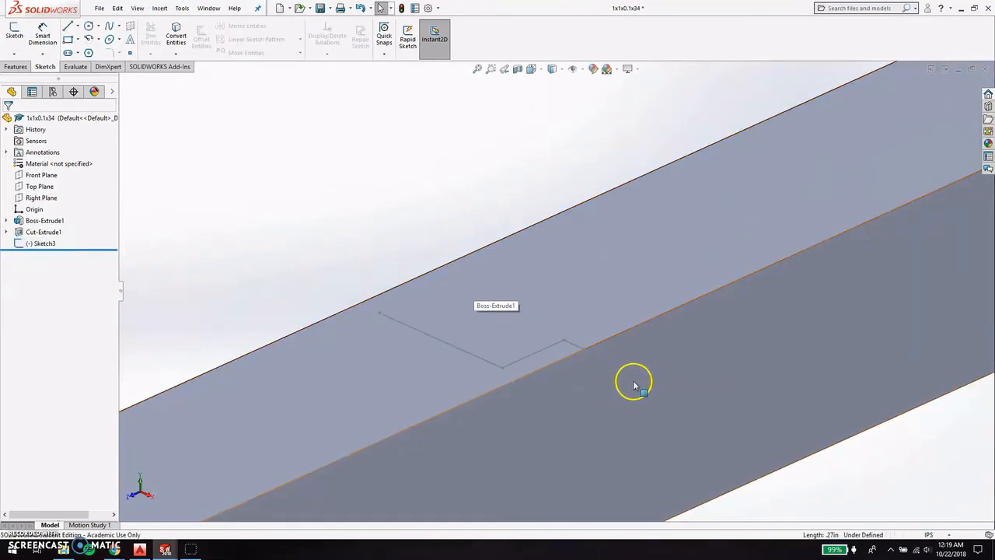
Switch to the Assem1 assembly and rebuild it with the modified long tube.
scroll(634, 384, up, 5)
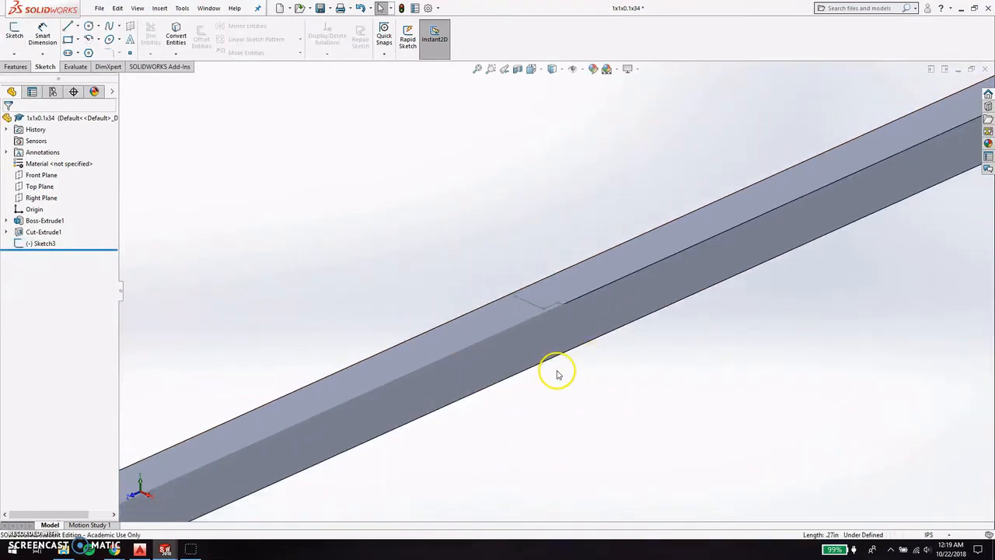
mouse_move(172, 550)
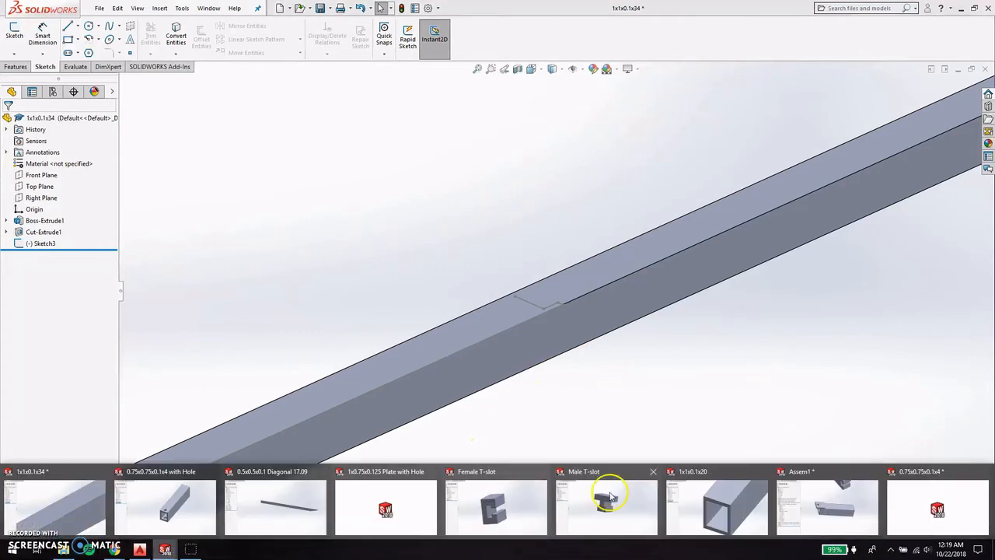
click(811, 493)
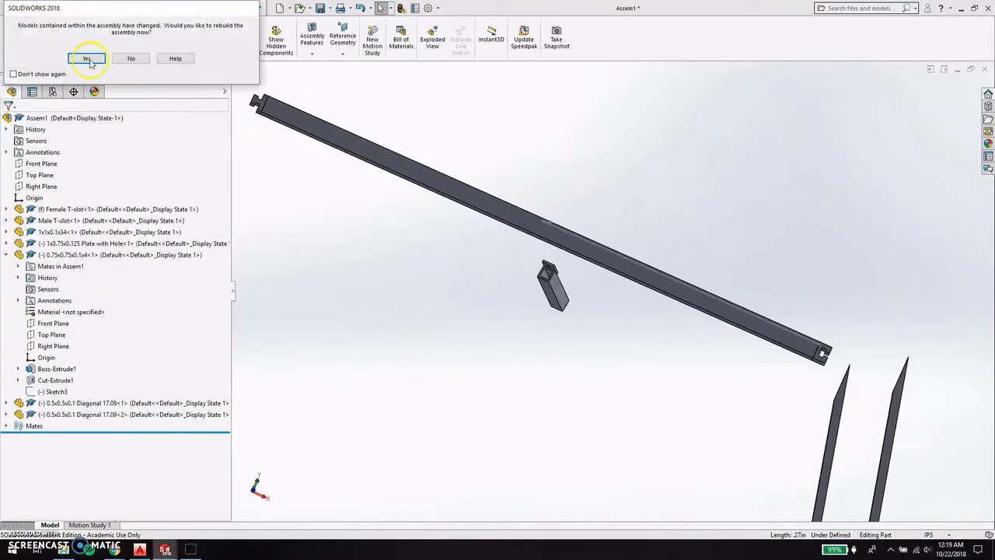
click(87, 59)
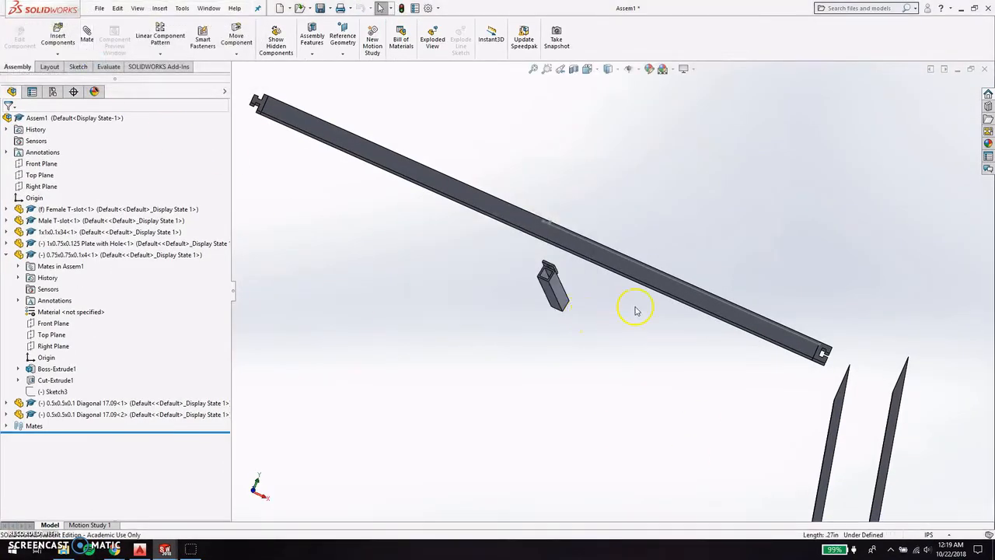
Move the short 0.75x0.75x0.1x4 tube with its plate close to the sketch lines at the long tube's middle.
click(601, 259)
middle_drag(601, 259, 551, 354)
scroll(575, 224, up, 4)
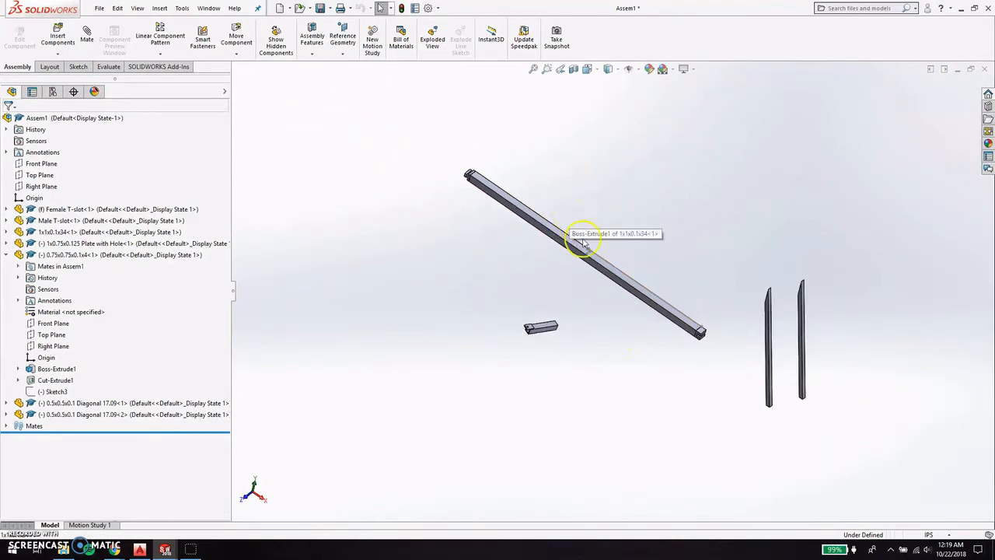
scroll(584, 242, down, 4)
scroll(630, 290, down, 3)
middle_drag(632, 282, 677, 215)
scroll(684, 299, up, 4)
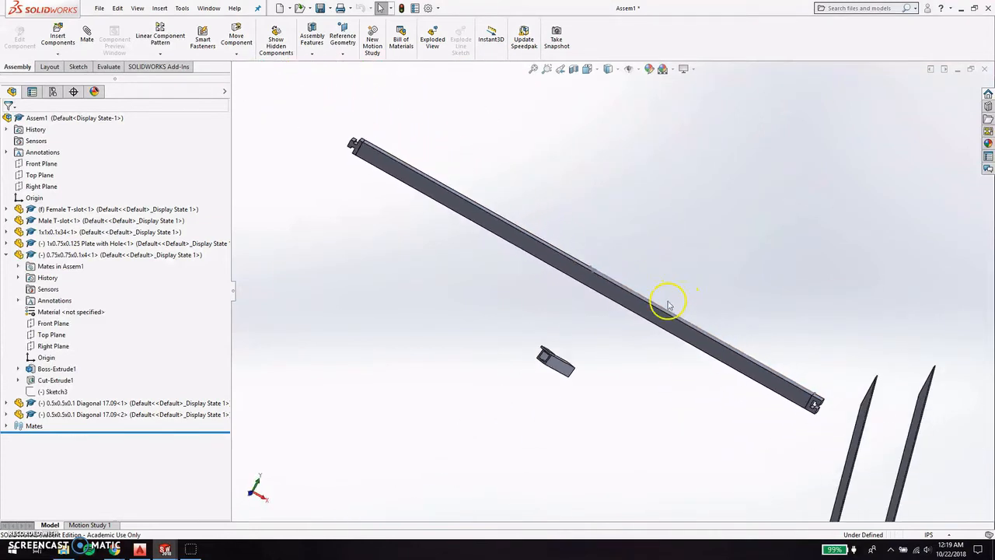
scroll(666, 304, down, 2)
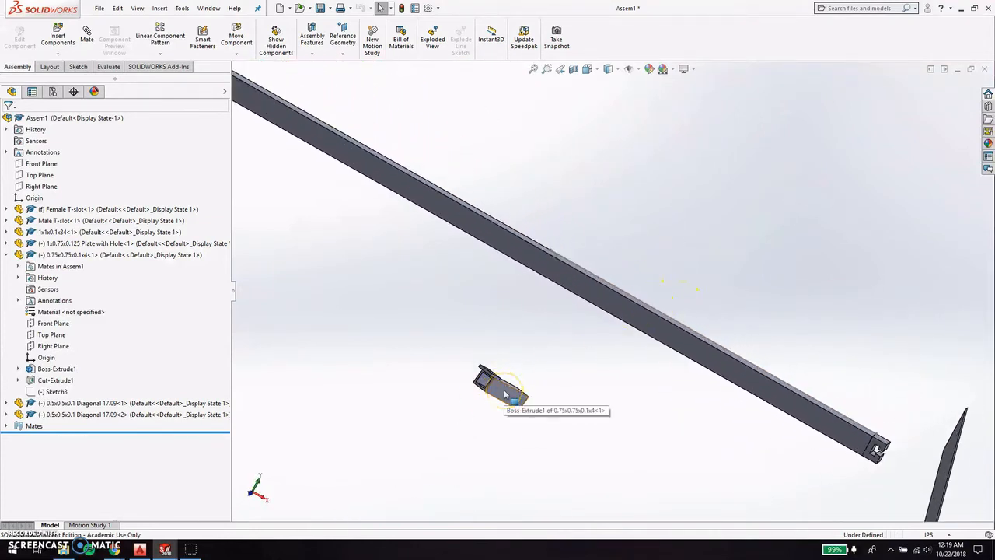
drag(504, 393, 626, 278)
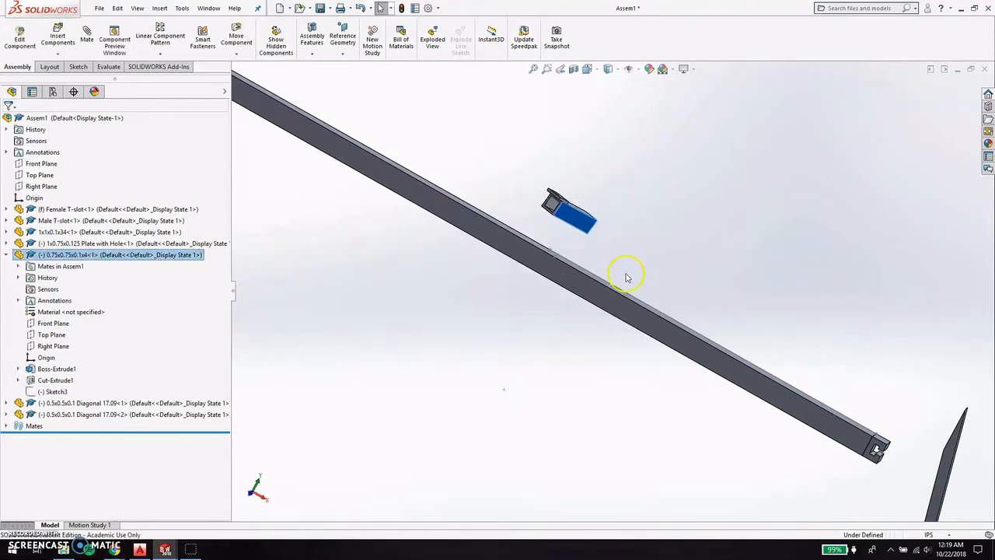
scroll(559, 254, down, 3)
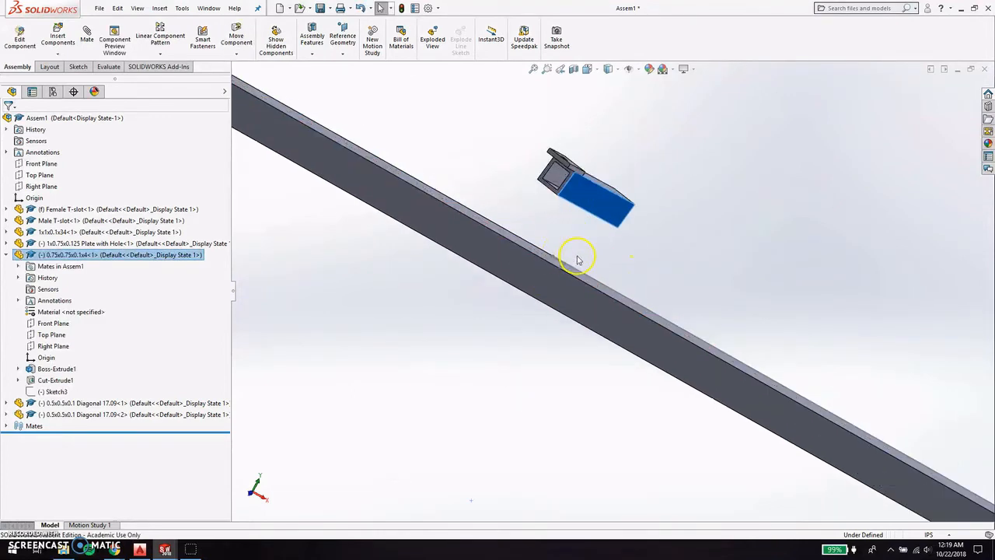
middle_drag(588, 265, 569, 304)
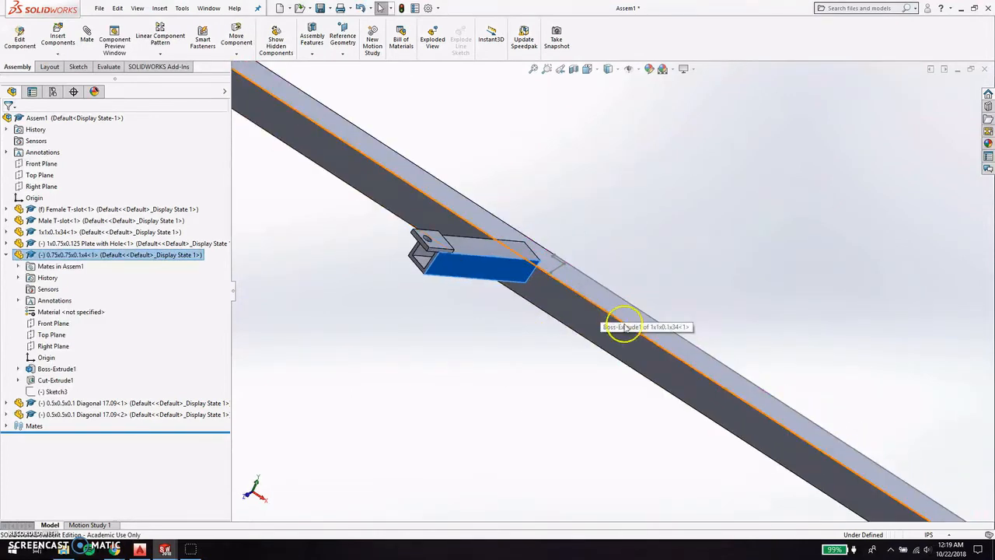
scroll(661, 317, up, 3)
scroll(664, 317, down, 1)
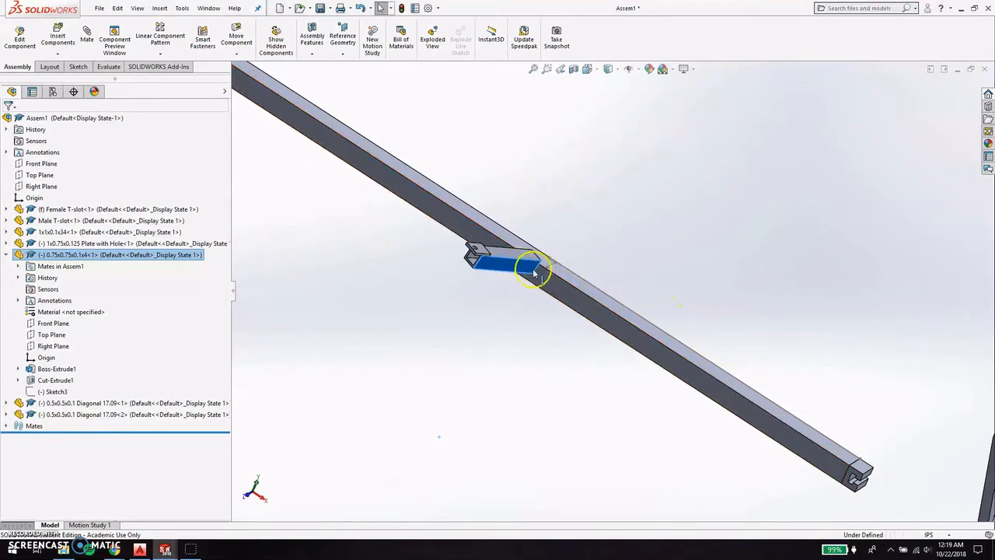
scroll(536, 271, up, 5)
scroll(546, 269, down, 7)
click(720, 318)
scroll(731, 317, down, 3)
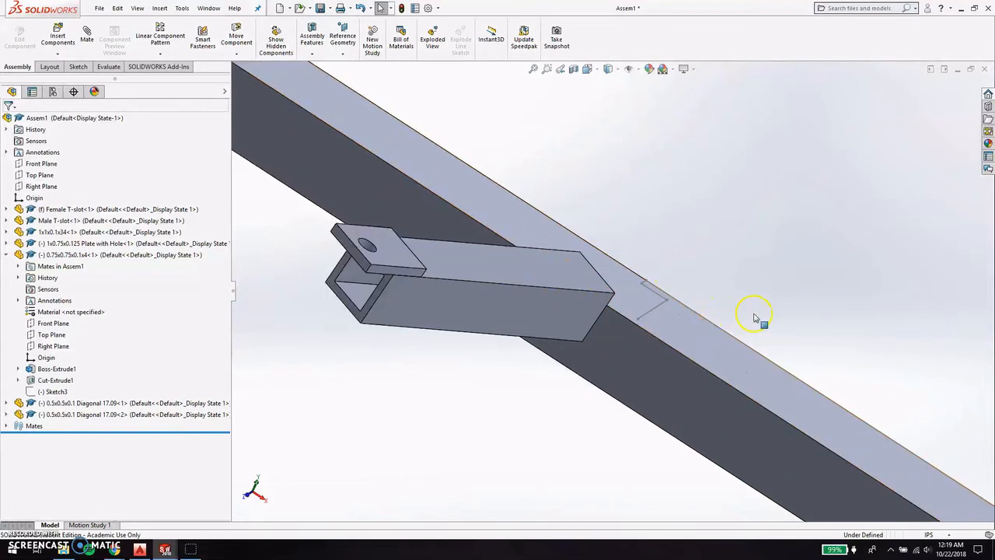
scroll(727, 330, down, 2)
scroll(649, 371, up, 4)
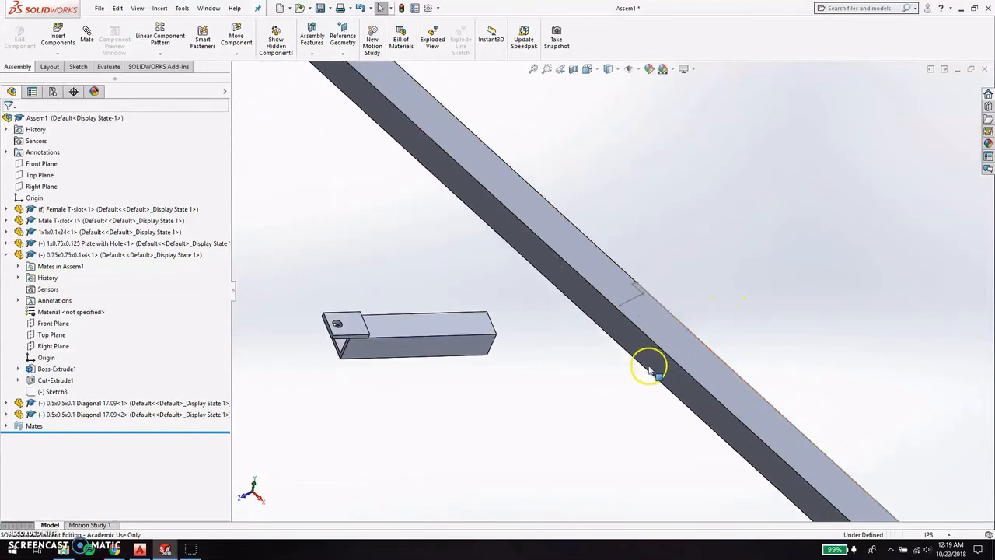
click(493, 331)
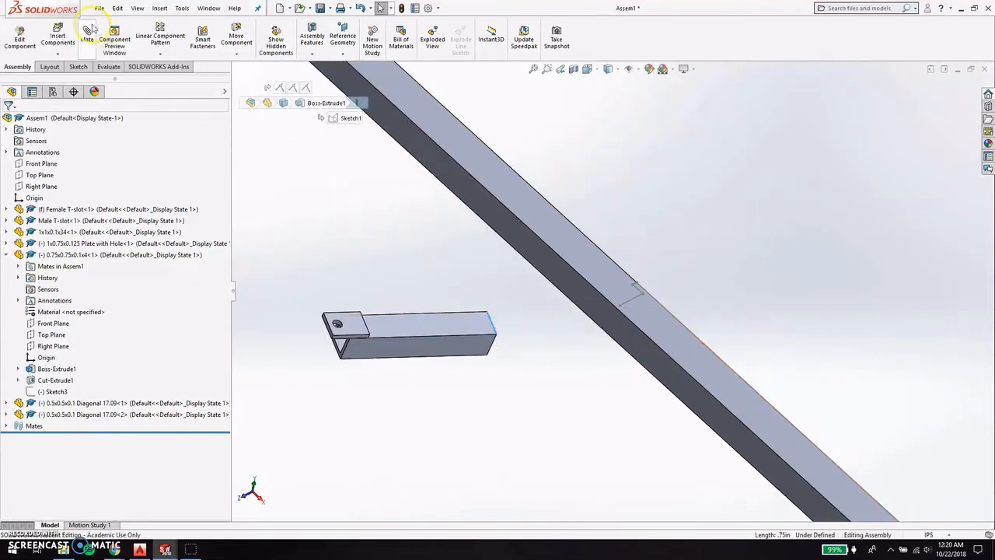
key(Escape)
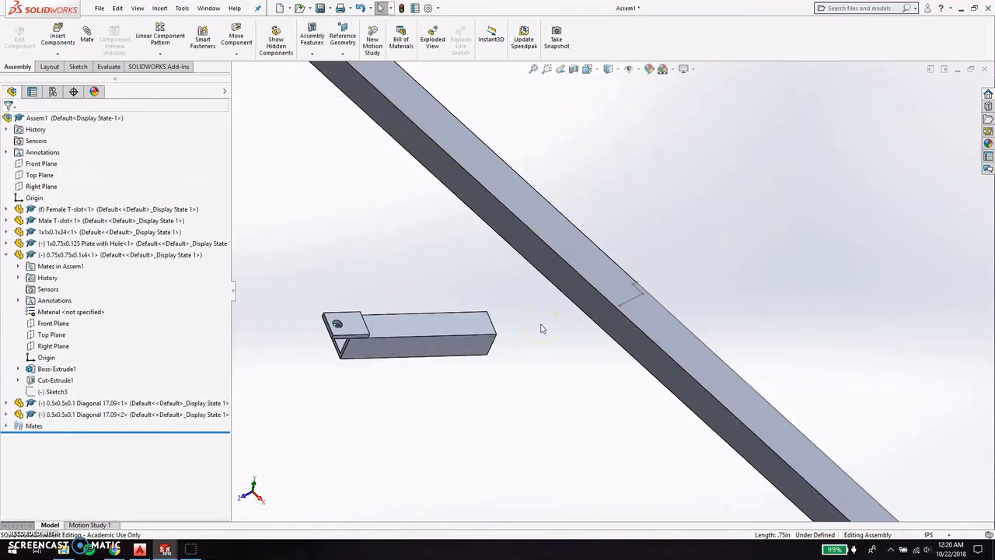
Mate the short tube's open end face, opposite the plate, coincident with the long tube's face that carries the sketch lines.
middle_drag(542, 329, 435, 325)
scroll(351, 345, down, 5)
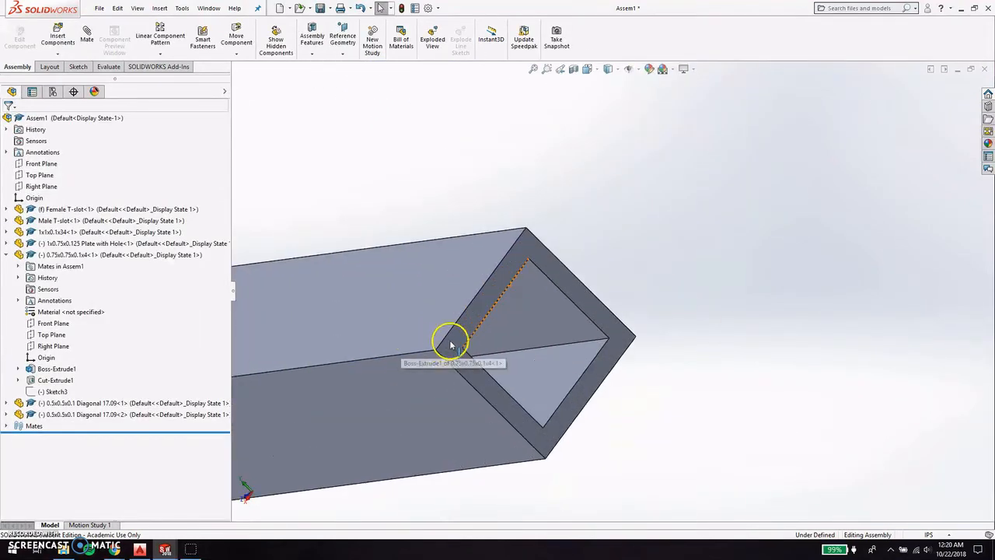
click(472, 318)
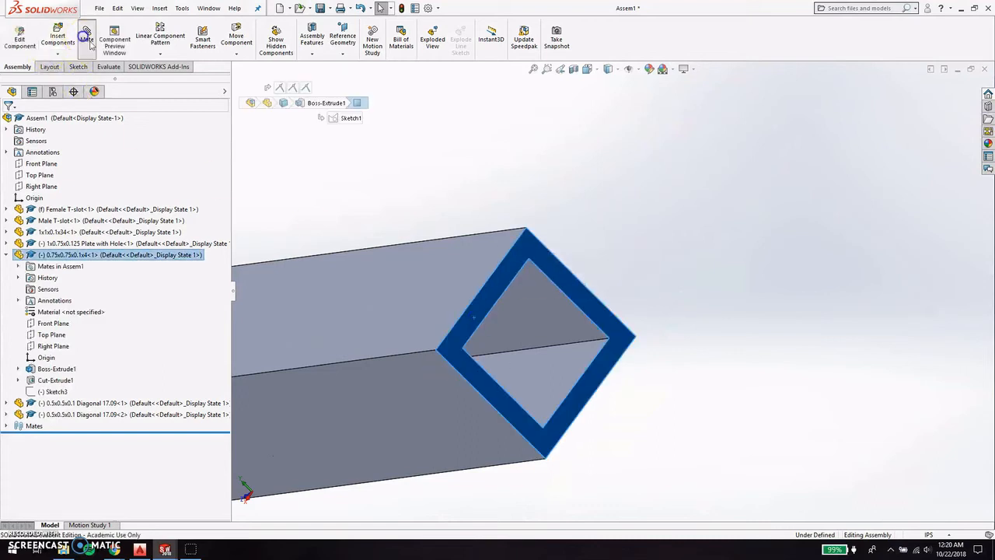
scroll(675, 377, up, 5)
scroll(733, 349, down, 5)
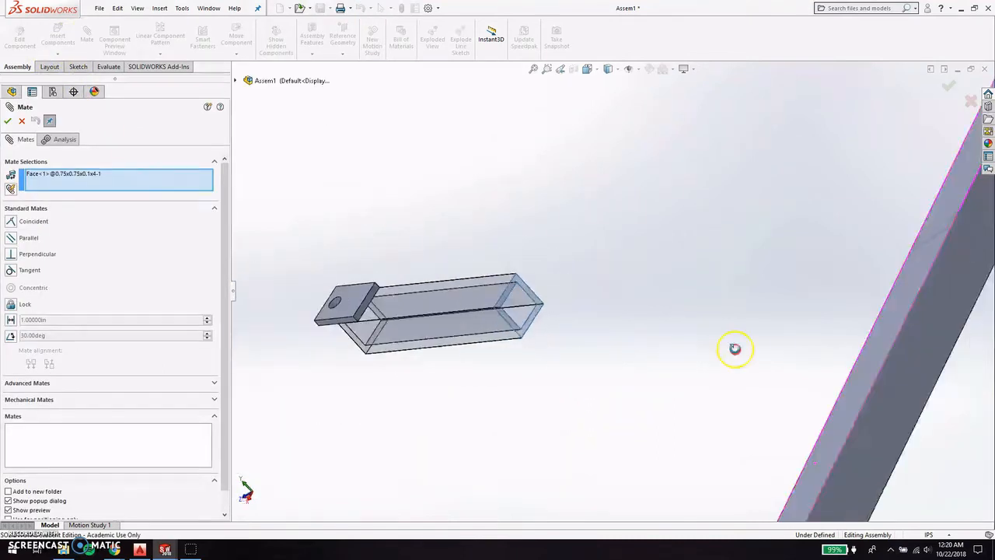
click(785, 271)
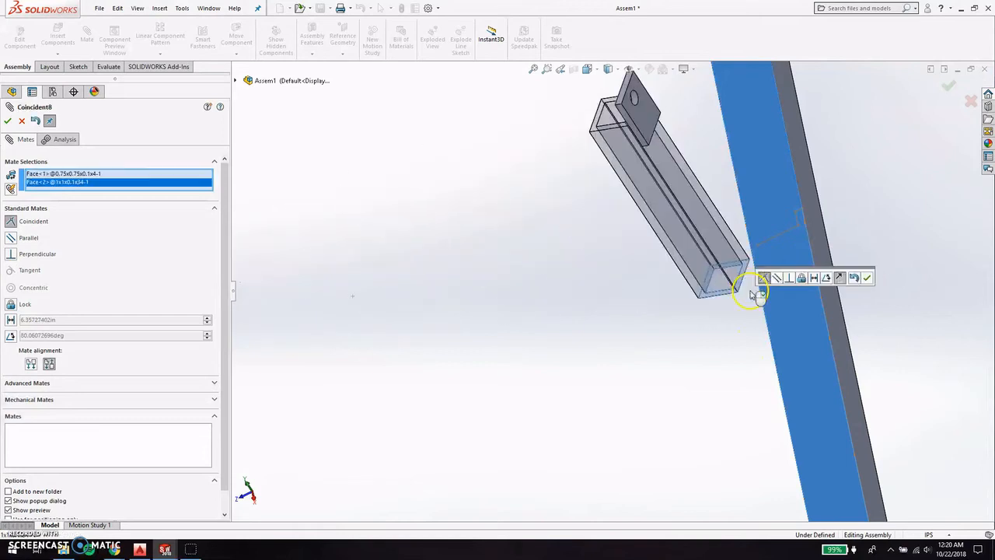
click(865, 279)
click(945, 85)
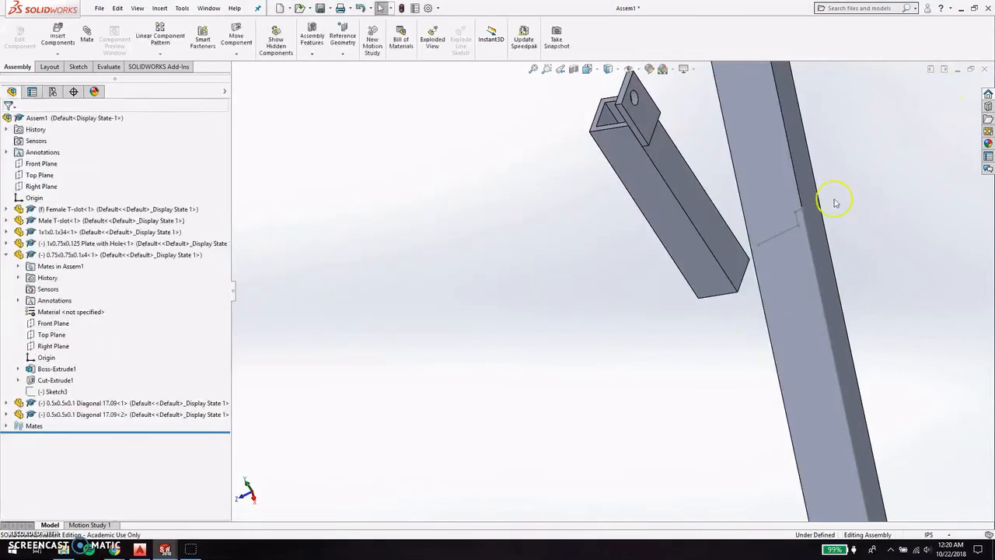
Slide the short tube over to the sketch lines and mate its end edge coincident with the 0.375 in line.
scroll(755, 224, down, 2)
drag(682, 285, 772, 184)
middle_drag(744, 313, 806, 255)
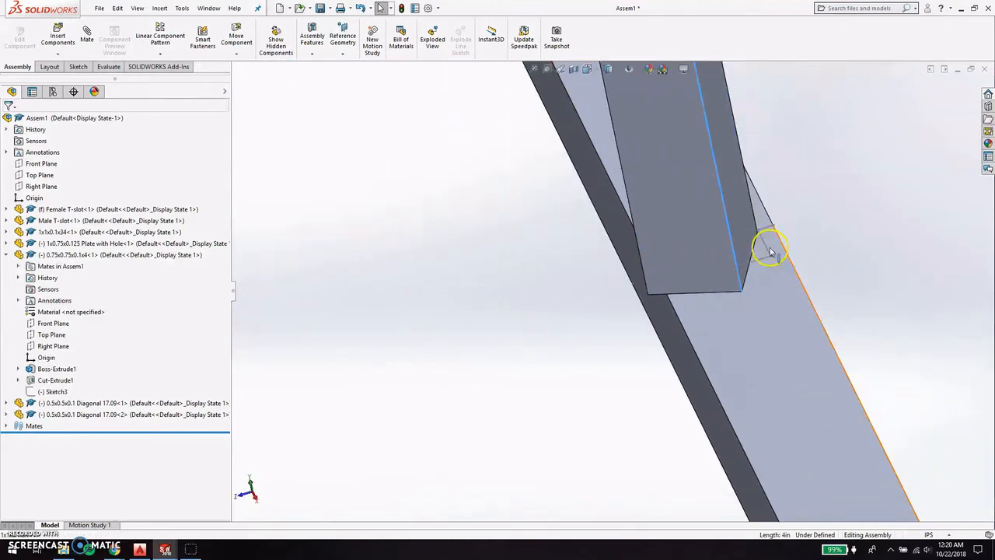
click(747, 281)
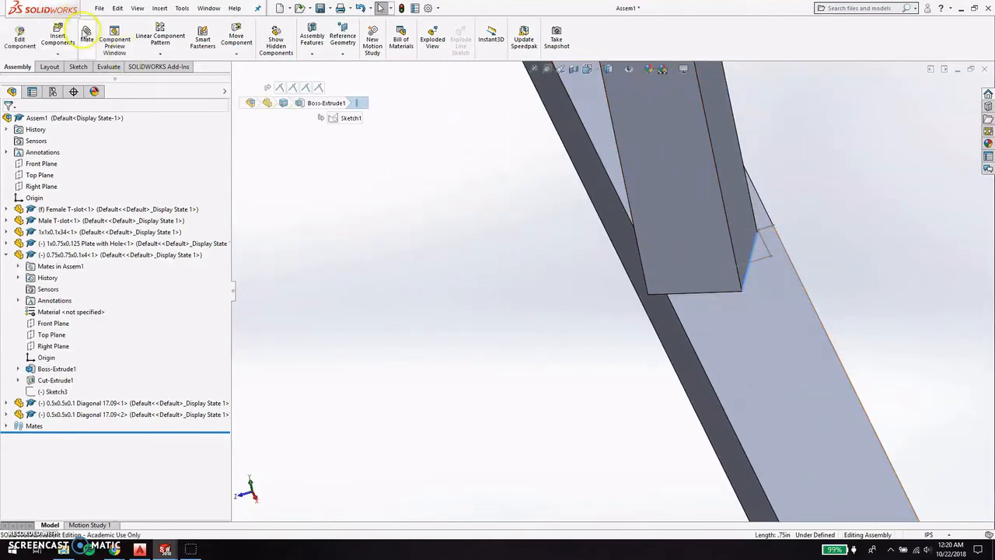
click(86, 34)
click(765, 240)
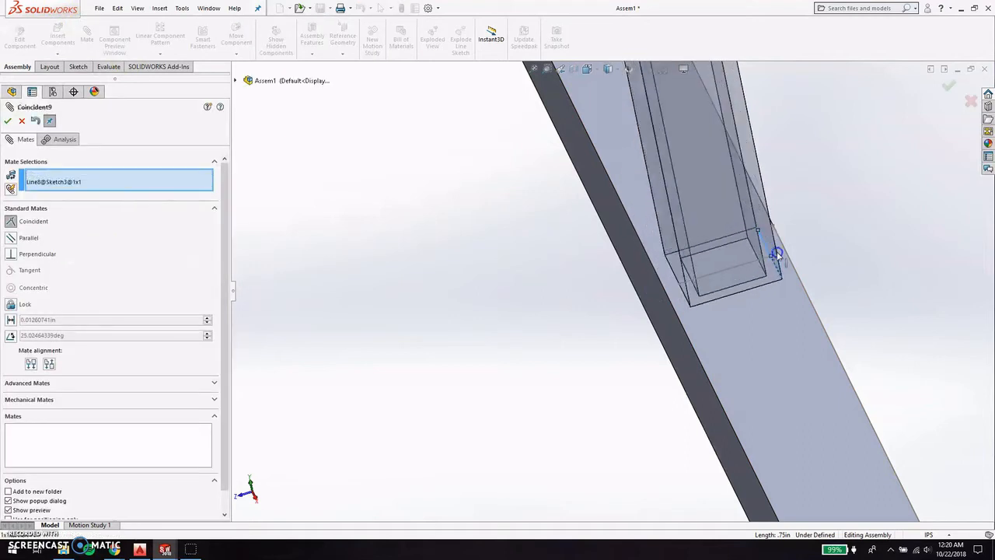
click(776, 254)
click(906, 248)
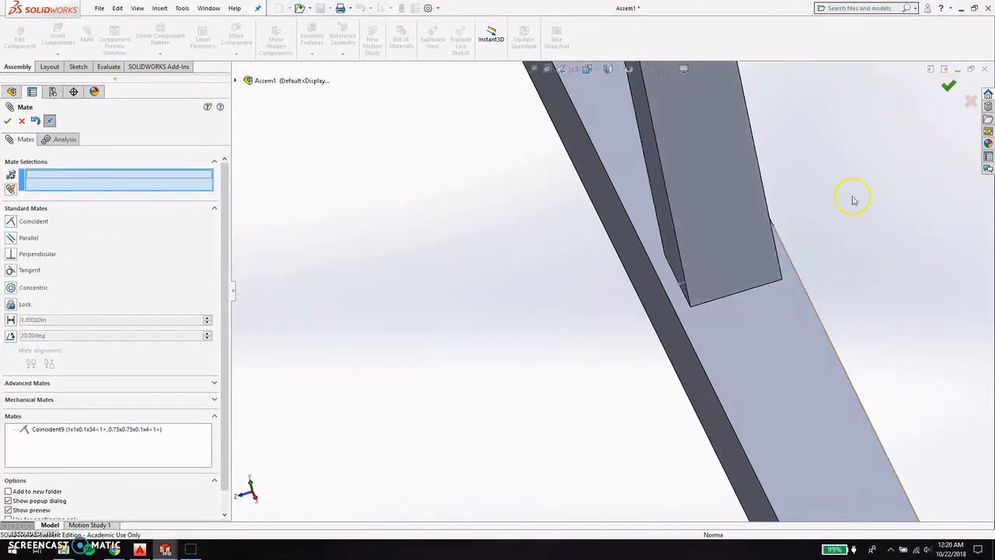
key(Escape)
Mate the short tube's 0.75 in bottom edge coincident with the reference sketch line running across the long tube's face.
click(745, 288)
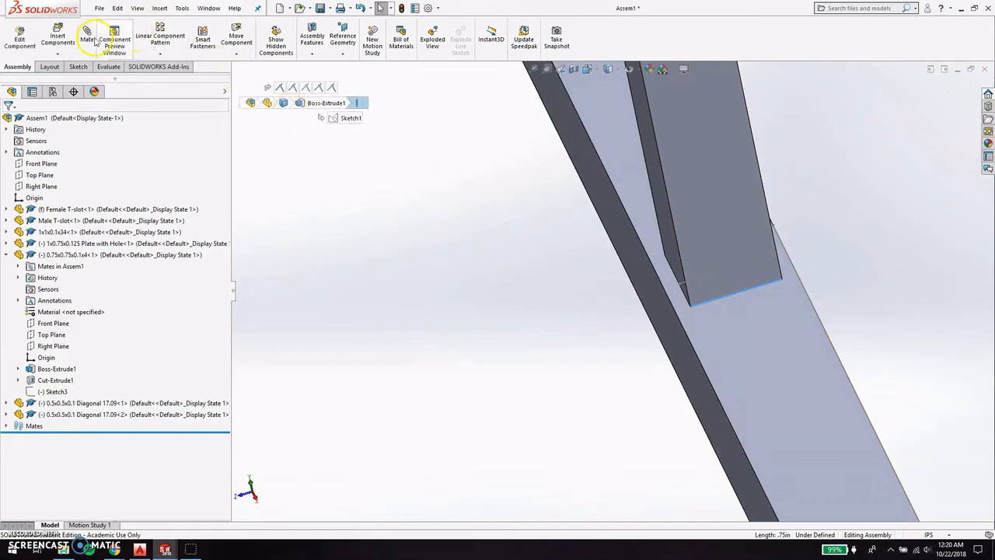
click(95, 40)
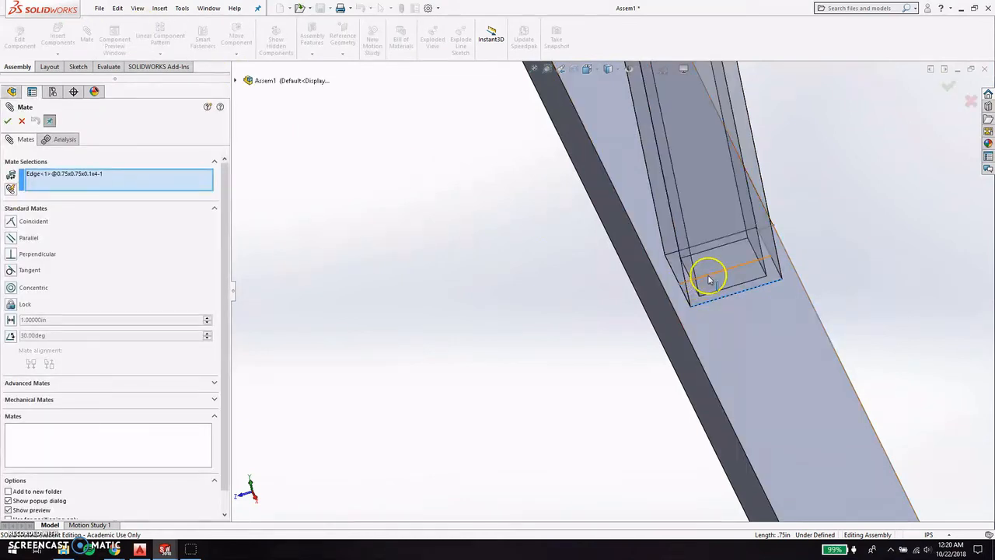
click(708, 280)
click(822, 263)
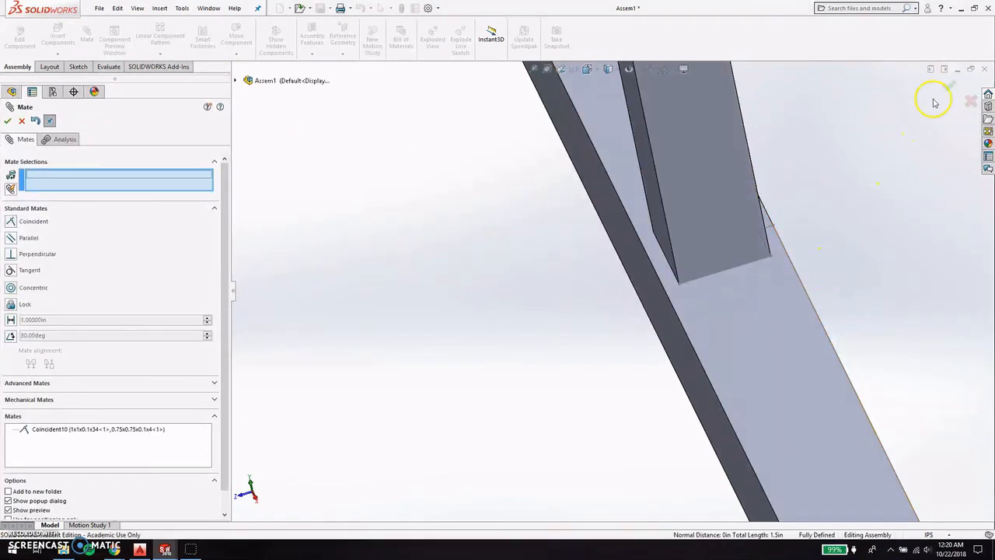
click(945, 89)
Examine the short tube's position and plate orientation at the middle of the long tube from several angles.
middle_drag(848, 324, 826, 320)
scroll(809, 366, up, 10)
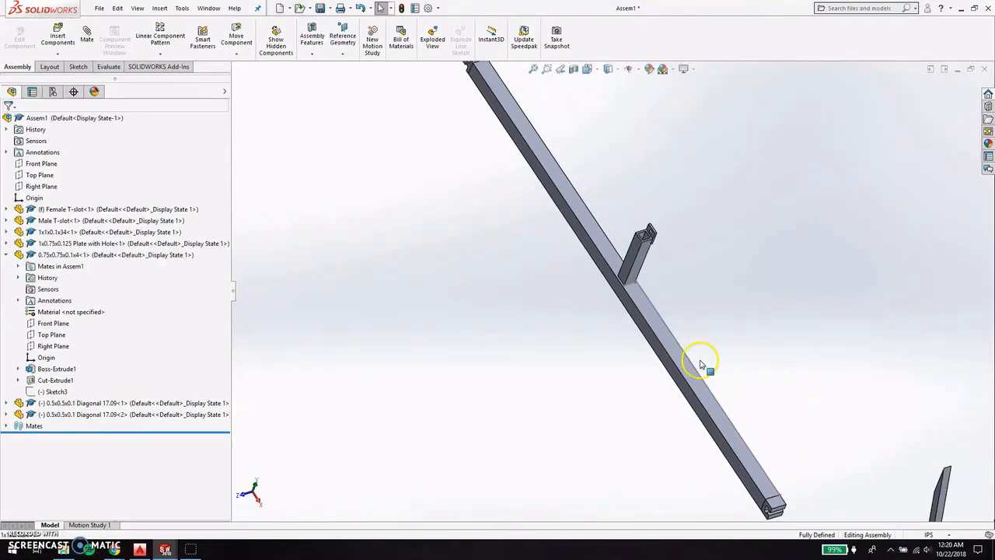
middle_drag(637, 269, 569, 303)
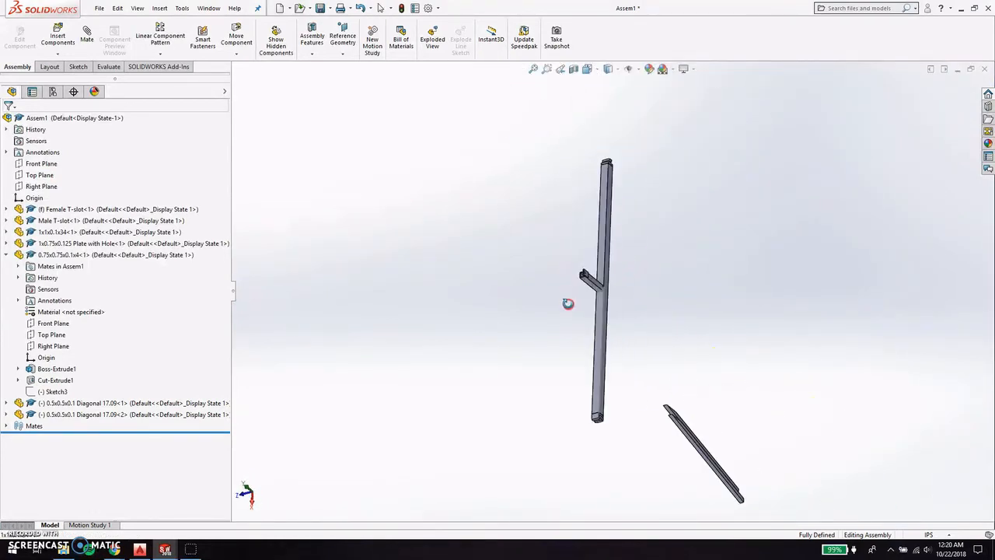
middle_drag(538, 359, 636, 441)
scroll(637, 396, up, 2)
scroll(633, 365, down, 8)
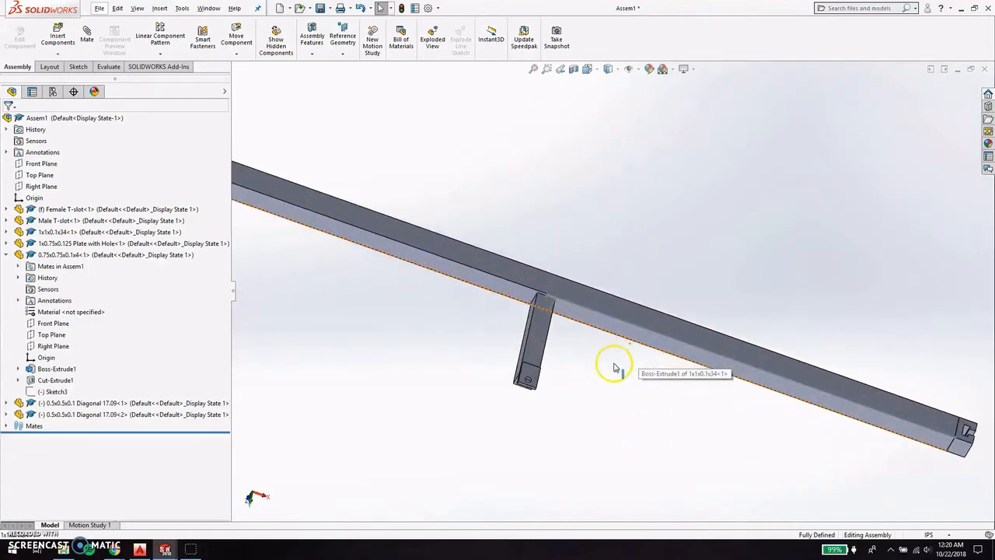
middle_drag(631, 367, 621, 414)
scroll(613, 385, up, 4)
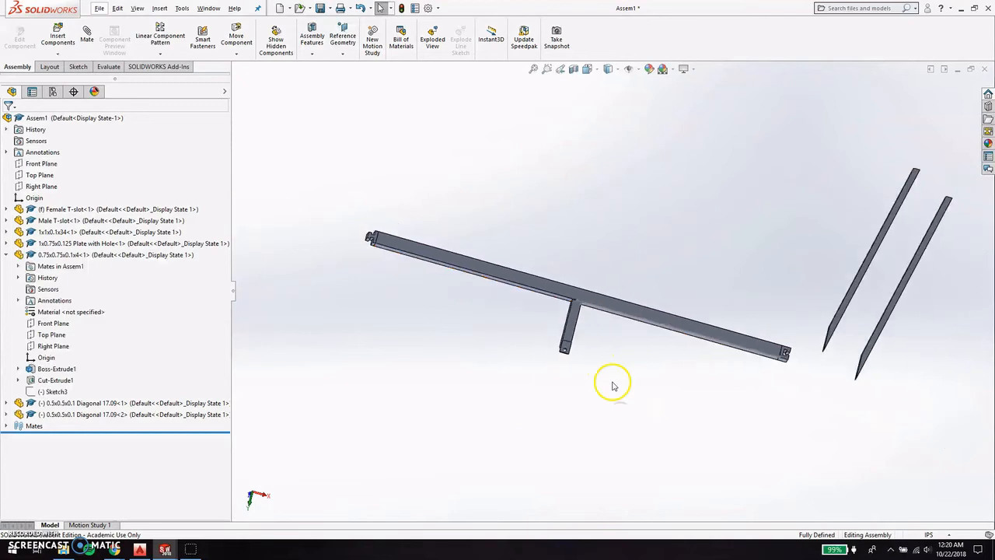
middle_drag(632, 342, 630, 365)
scroll(649, 309, down, 2)
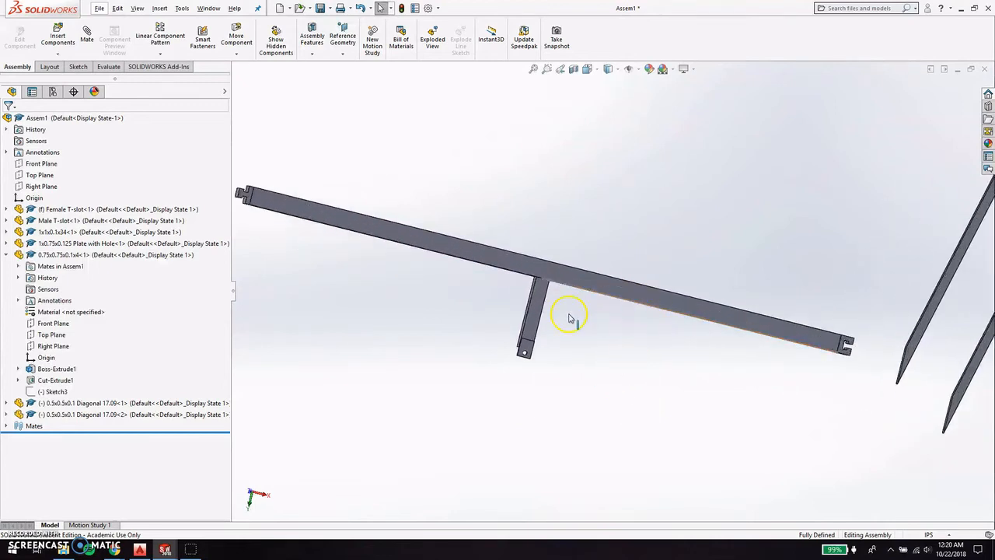
middle_drag(574, 322, 591, 285)
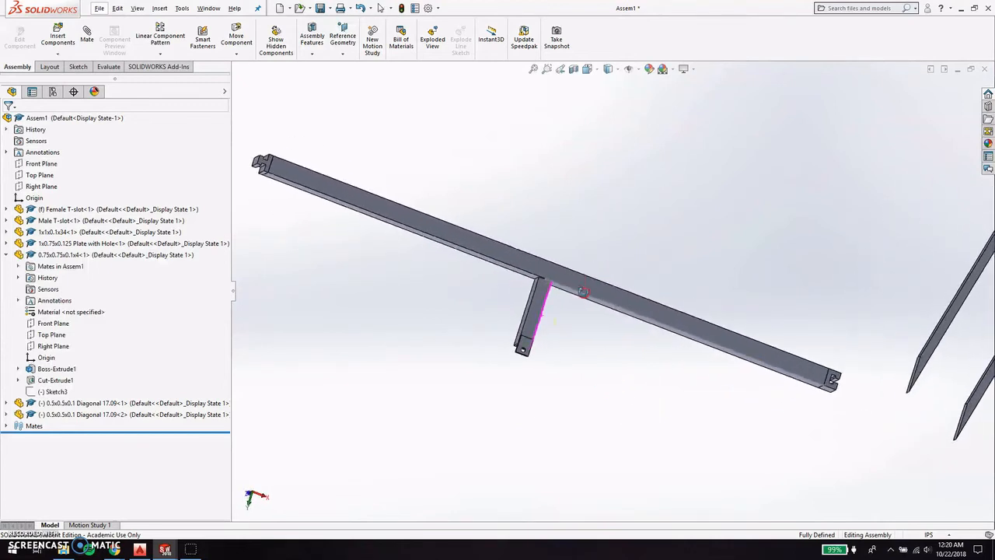
scroll(564, 291, up, 2)
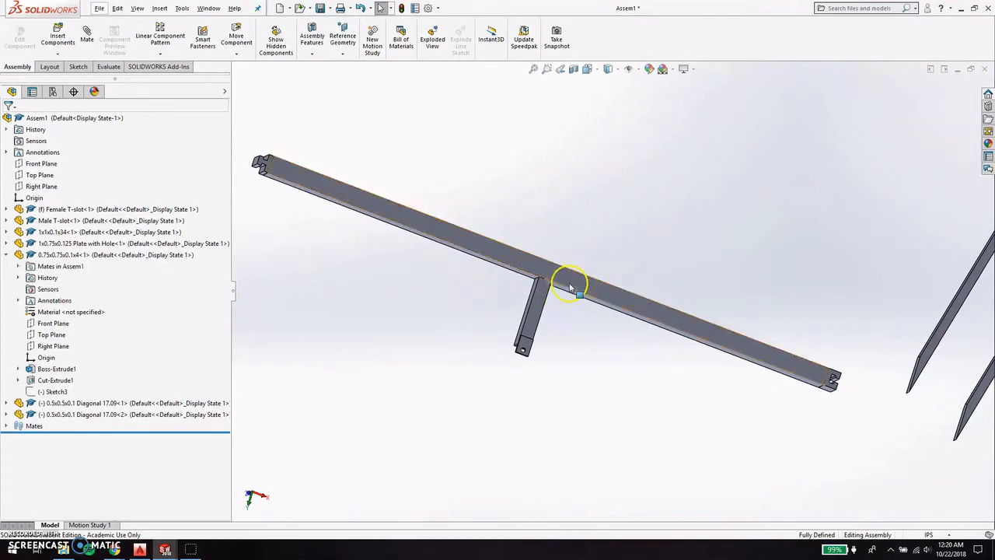
scroll(699, 326, down, 3)
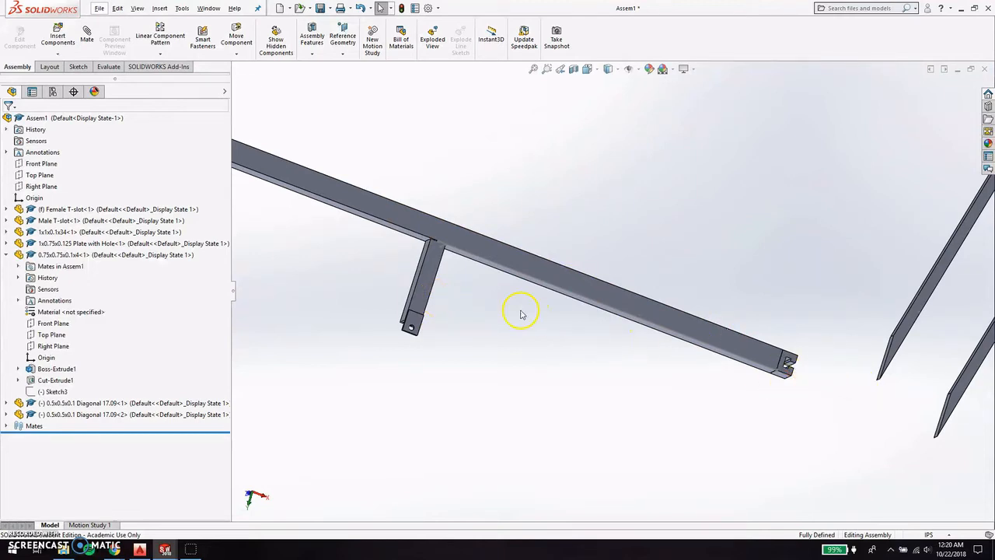
scroll(521, 312, up, 2)
middle_drag(488, 287, 524, 284)
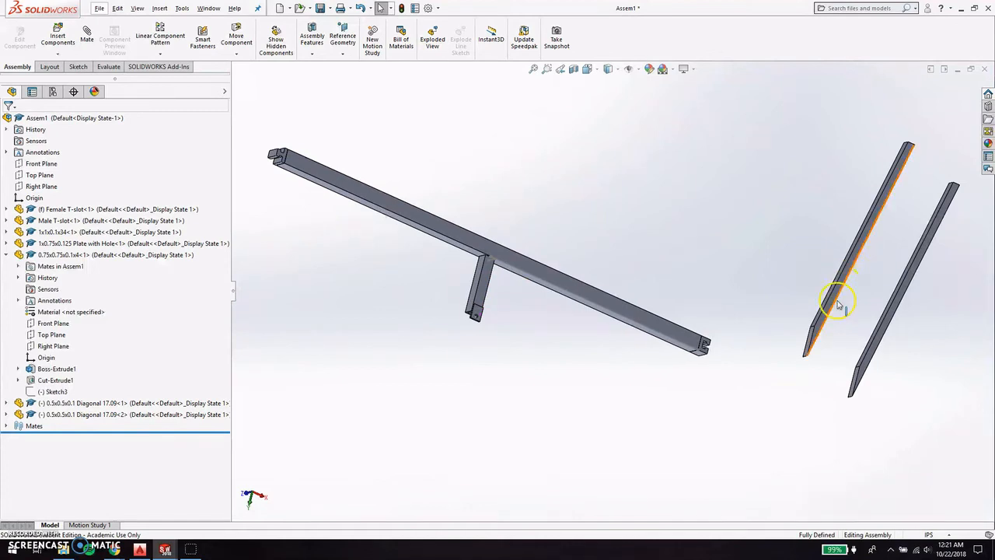
Examine the angled cut ends of the two loose 0.5x0.5x0.1 Diagonal 17.09 parts.
scroll(809, 339, down, 1)
scroll(809, 339, down, 1)
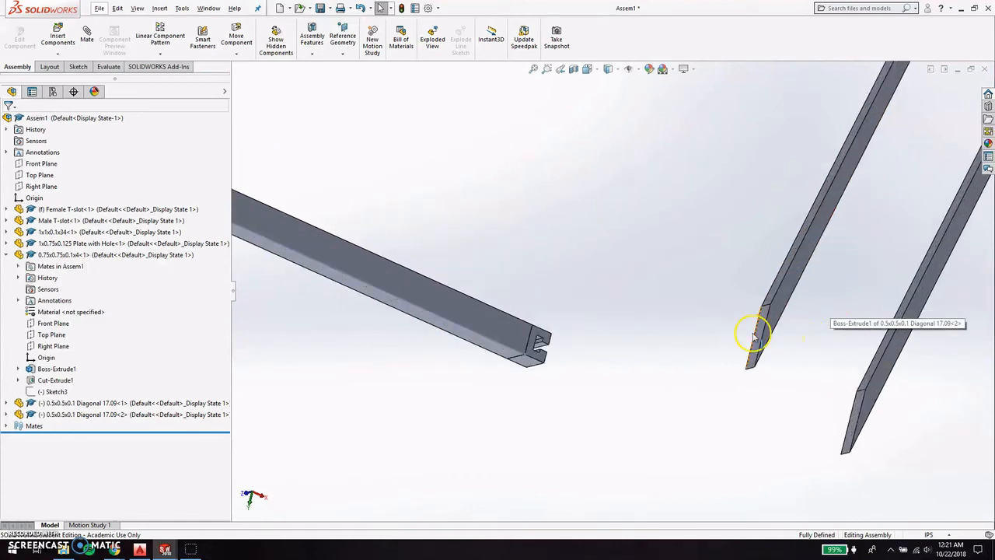
scroll(770, 339, down, 1)
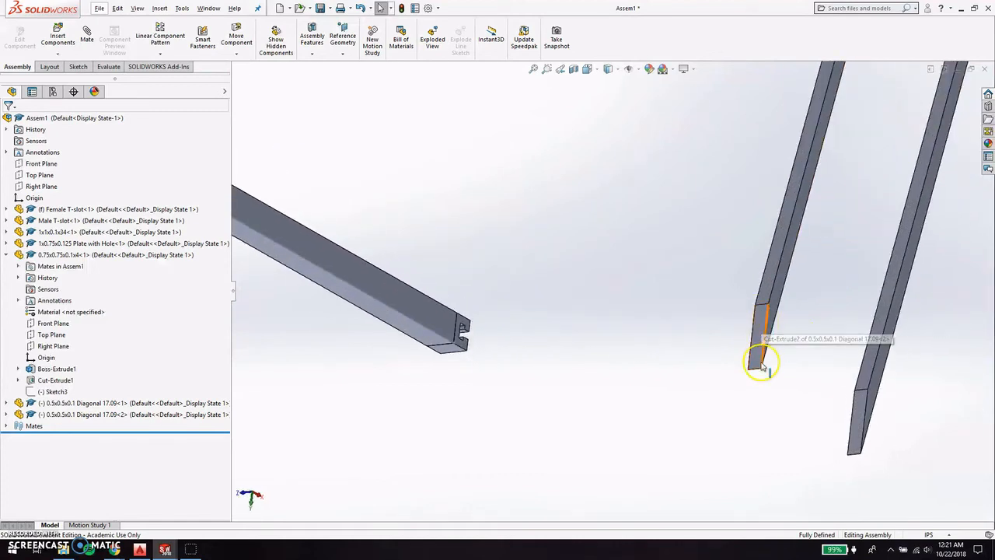
middle_drag(777, 267, 753, 339)
scroll(726, 240, up, 3)
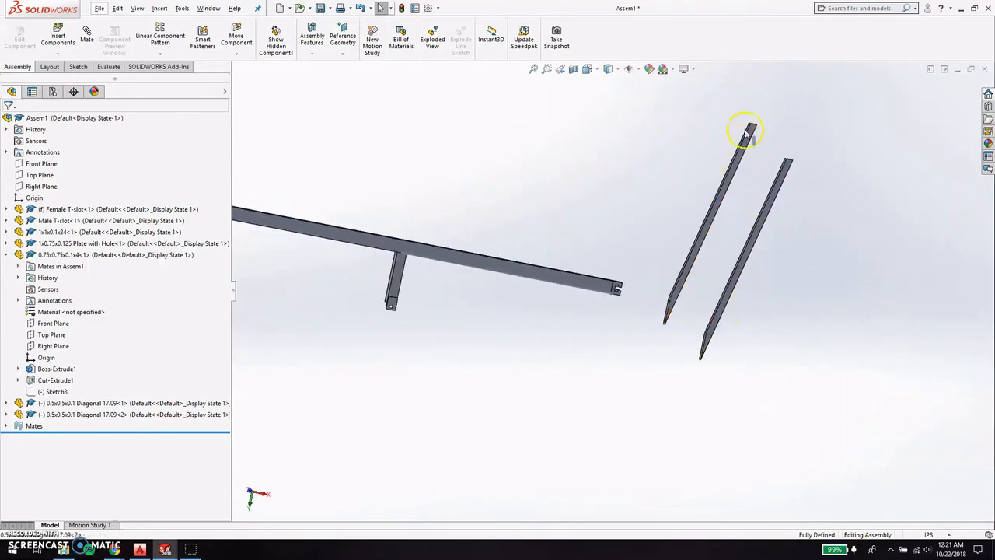
scroll(726, 161, down, 3)
scroll(710, 197, down, 2)
scroll(709, 196, up, 4)
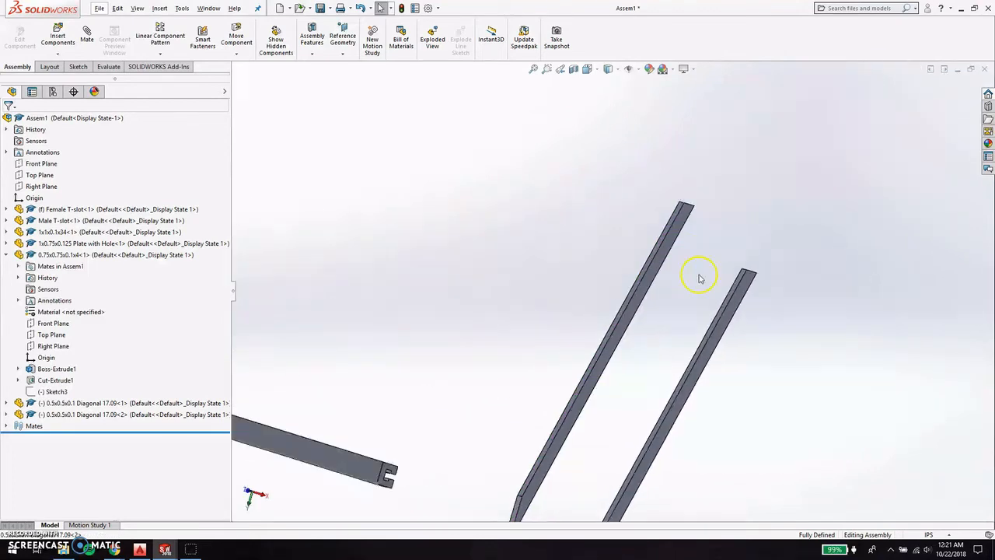
Open the 0.5x0.5x0.1 Diagonal 17.09 part from the assembly and make 3DSketch2 visible.
click(612, 326)
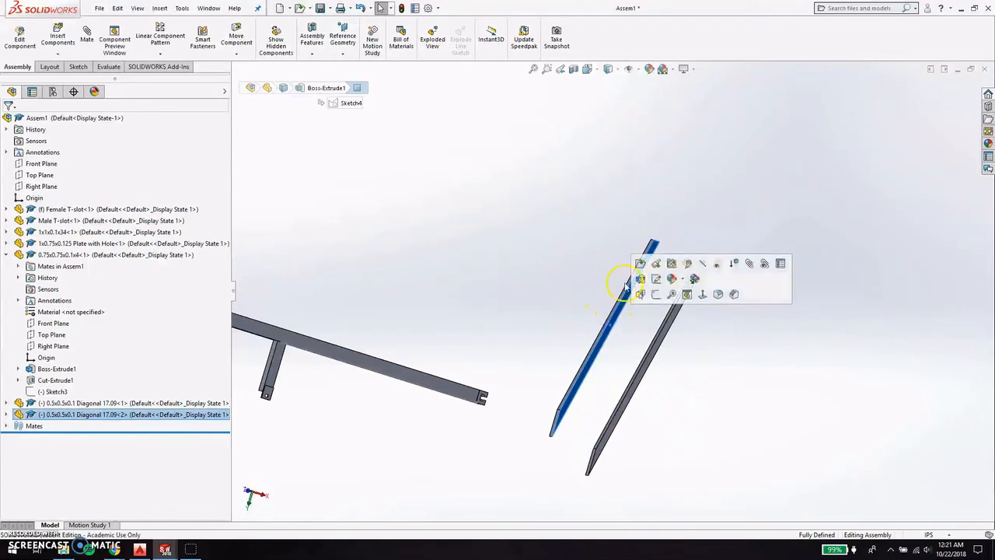
click(641, 265)
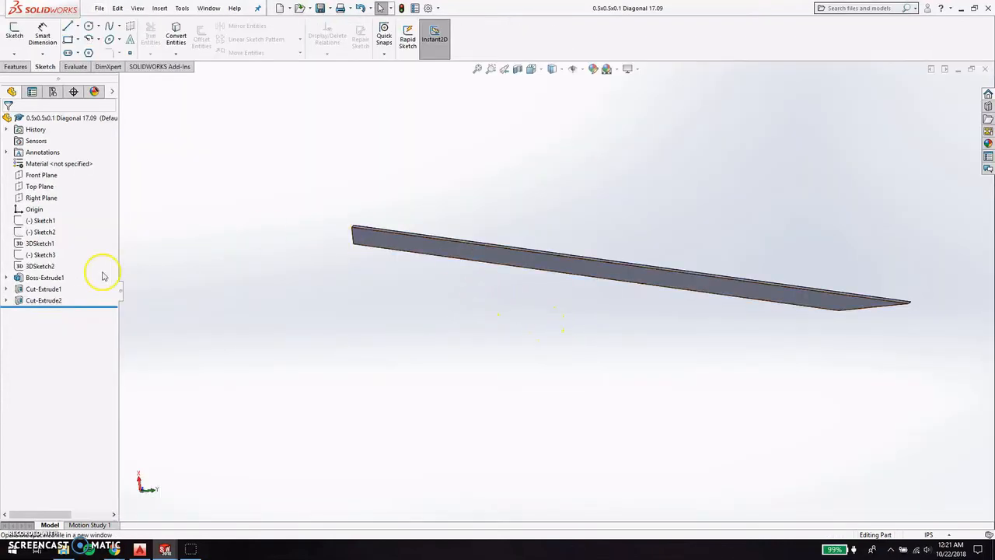
click(33, 267)
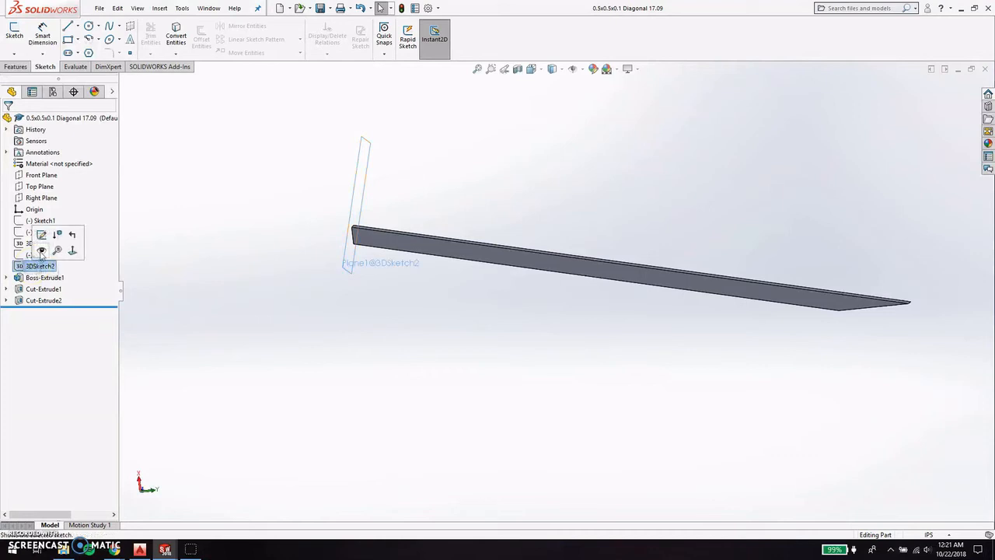
Sketch a rectangle on the diagonal's end face at the 3DSketch2 plane, about 0.05 in inside the face's upper edge.
middle_drag(355, 285, 505, 302)
scroll(495, 267, down, 6)
scroll(457, 280, down, 1)
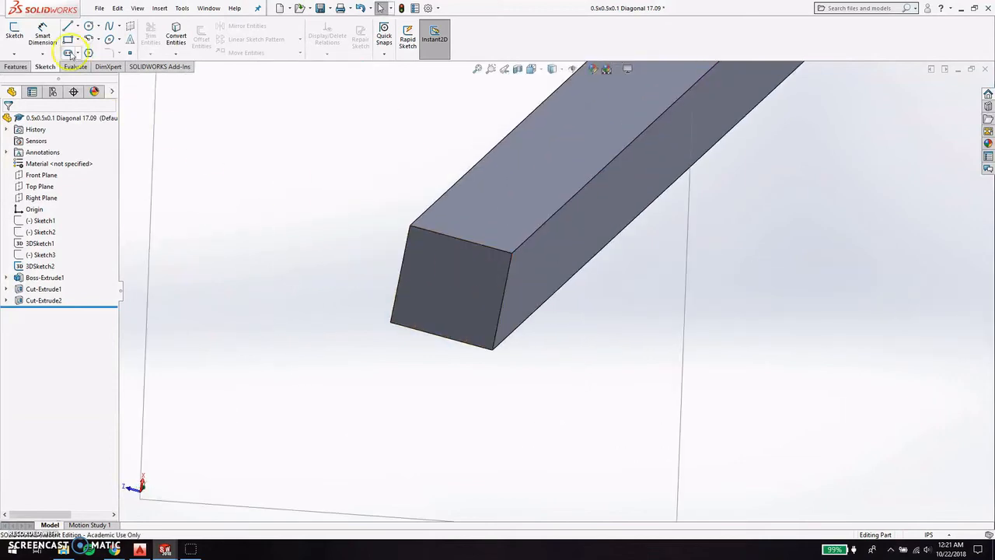
click(69, 40)
click(453, 257)
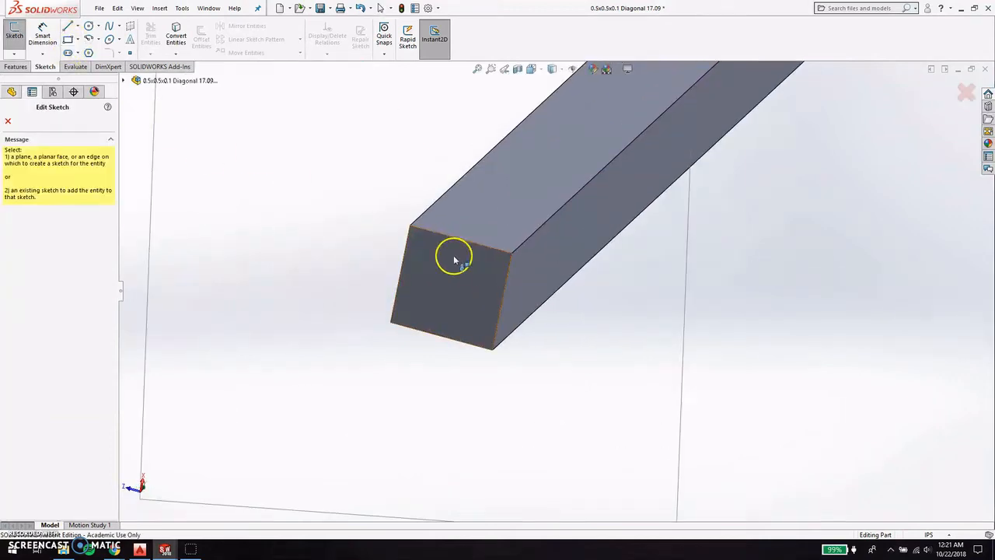
click(415, 238)
click(482, 334)
key(Escape)
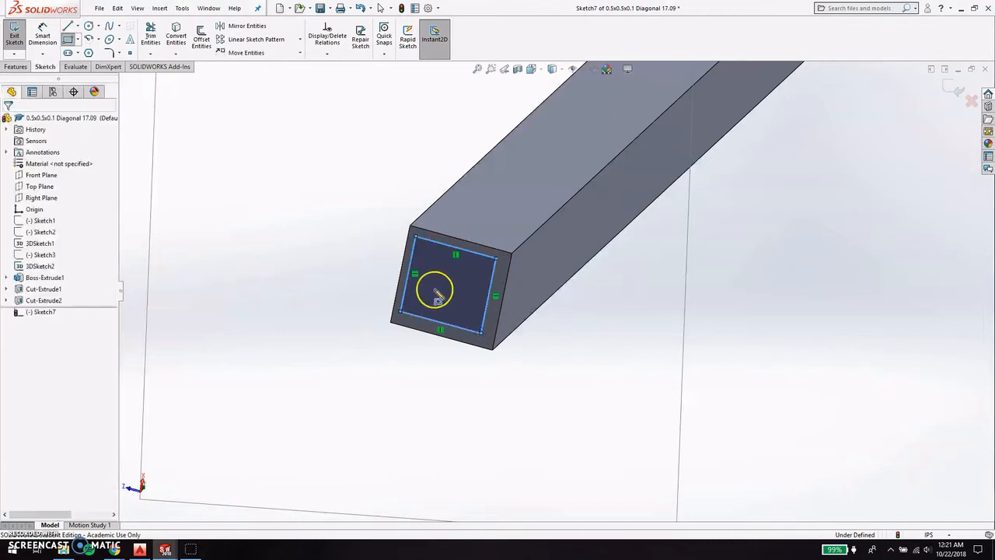
Dimension the rectangle's upper and lower lines to 0.1 in from the matching edges of the end face.
click(45, 38)
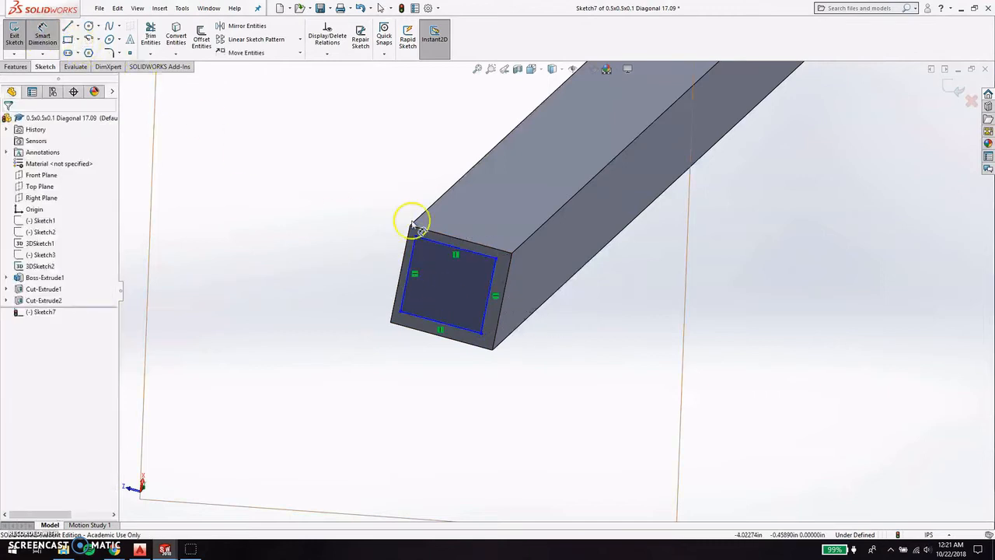
click(474, 257)
click(417, 223)
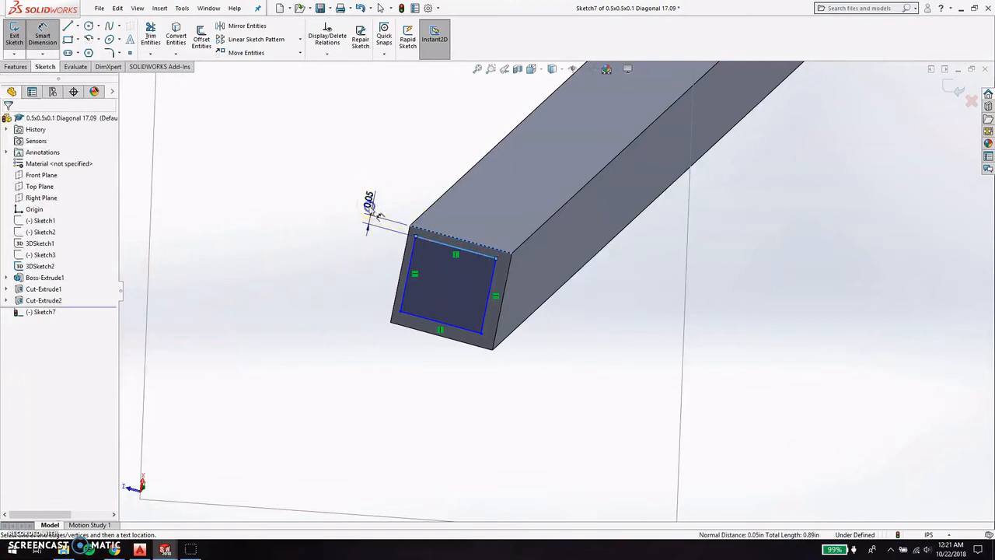
click(325, 272)
text(0.05)
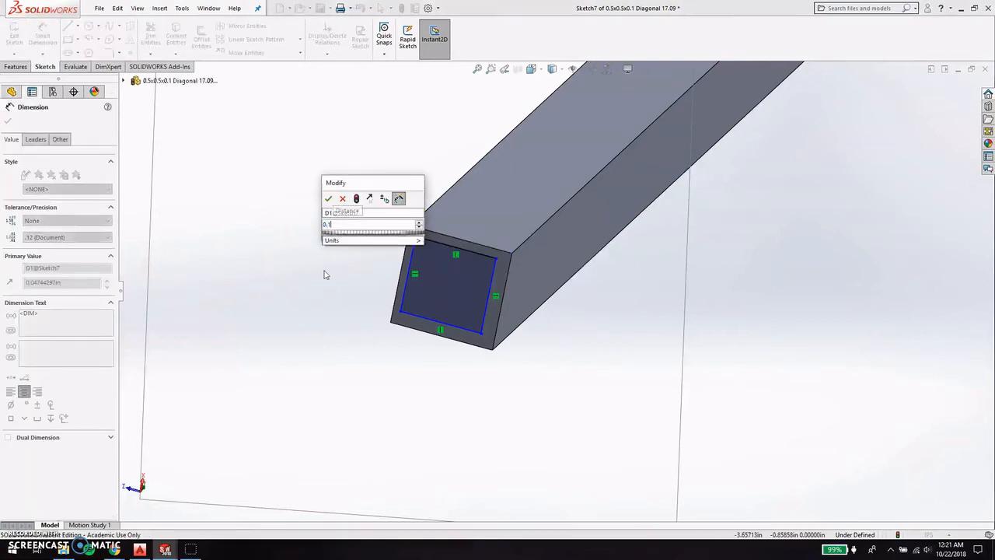
key(Return)
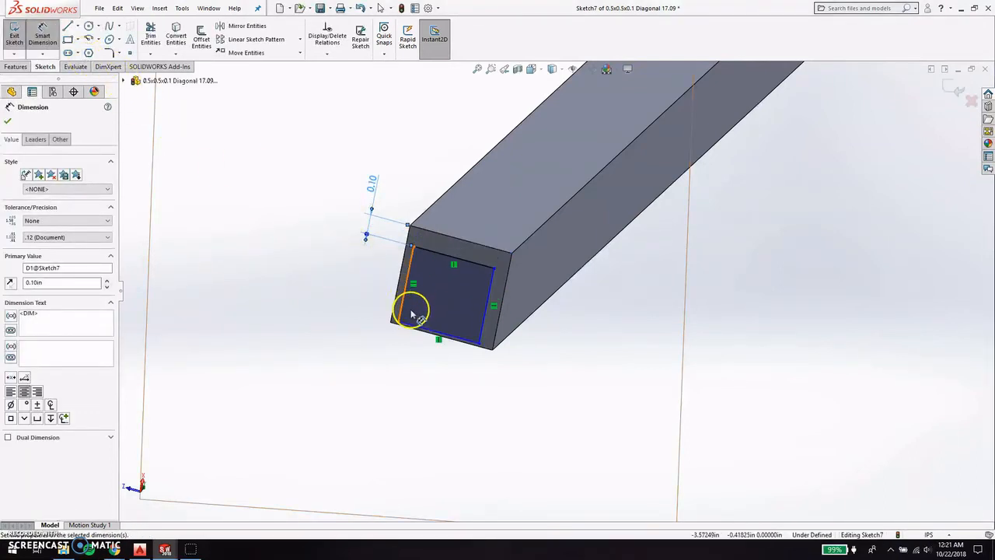
click(416, 328)
click(414, 331)
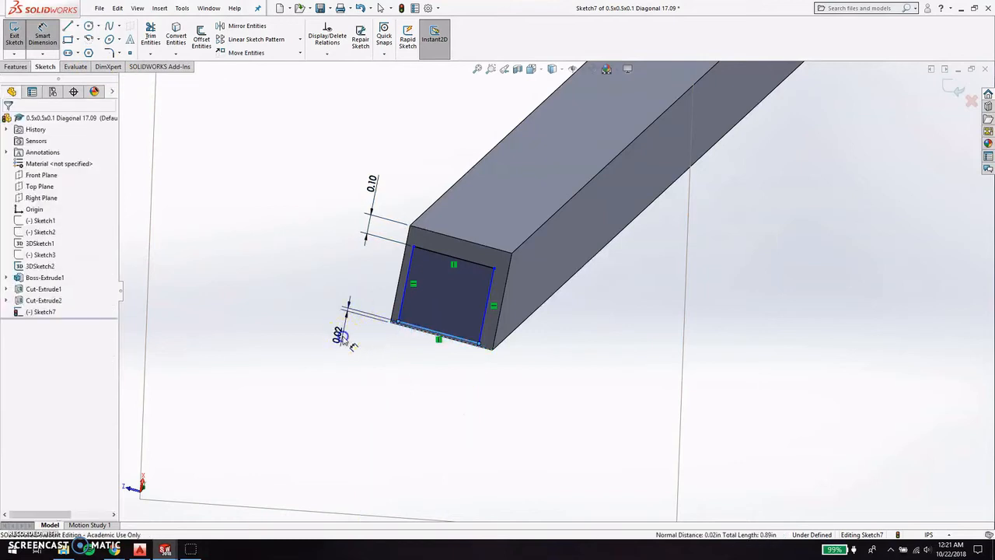
click(343, 337)
text(0.1)
key(Return)
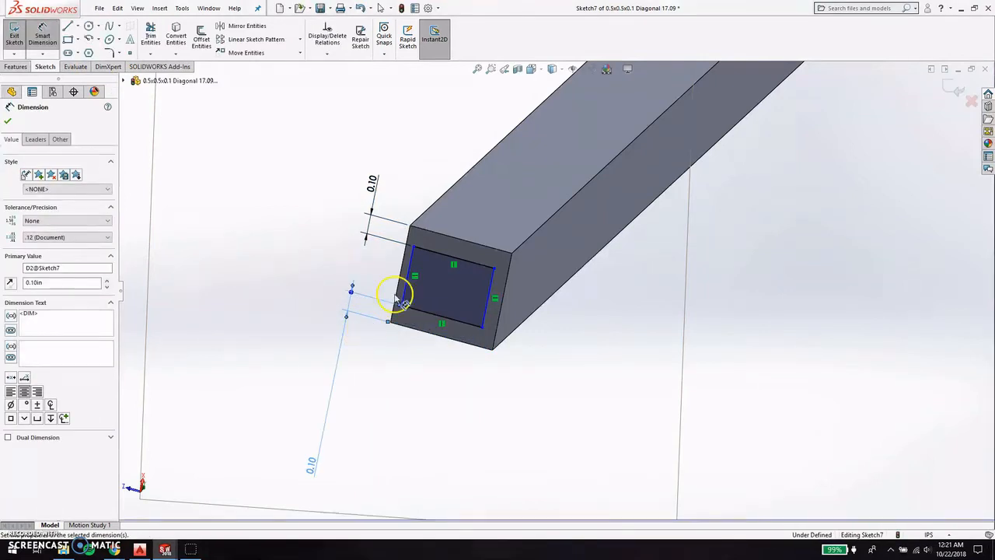
Dimension the rectangle's two side lines to 0.1 in from the matching side edges of the end face.
click(403, 295)
click(396, 295)
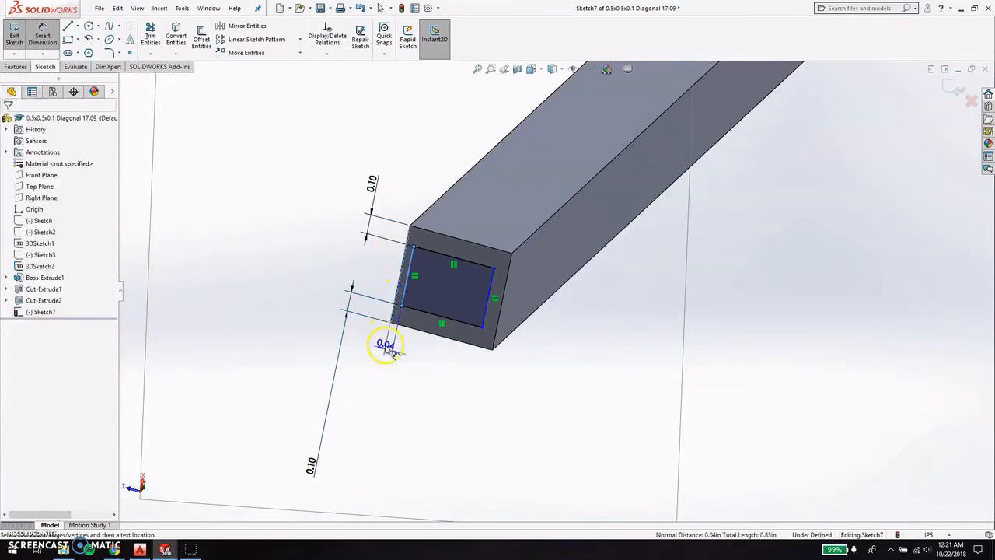
click(406, 373)
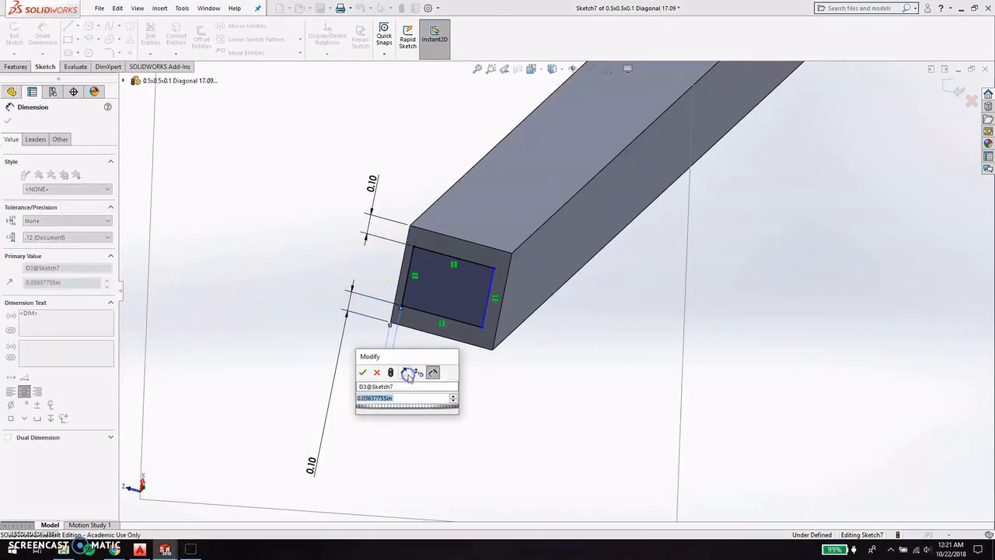
text(0.1)
key(Return)
click(469, 317)
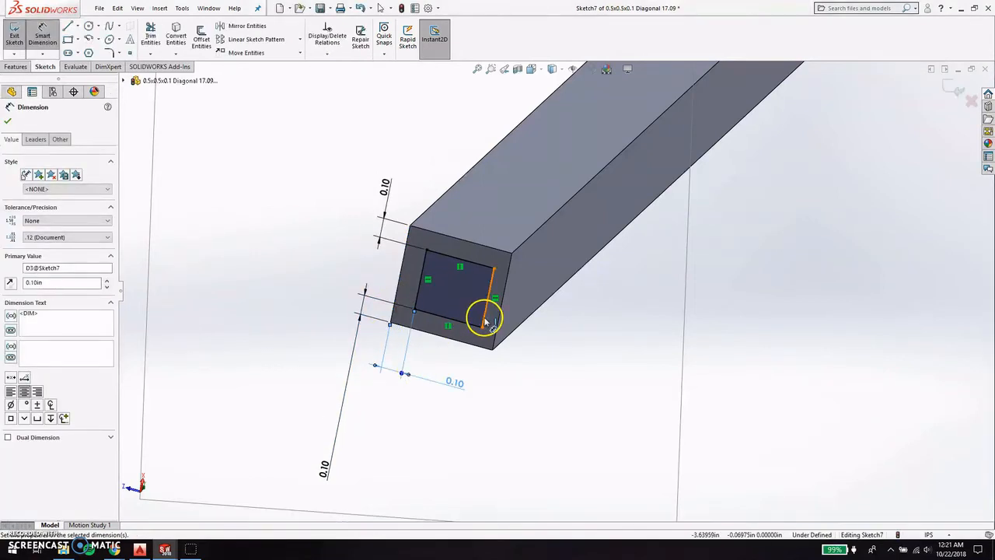
click(483, 321)
click(498, 323)
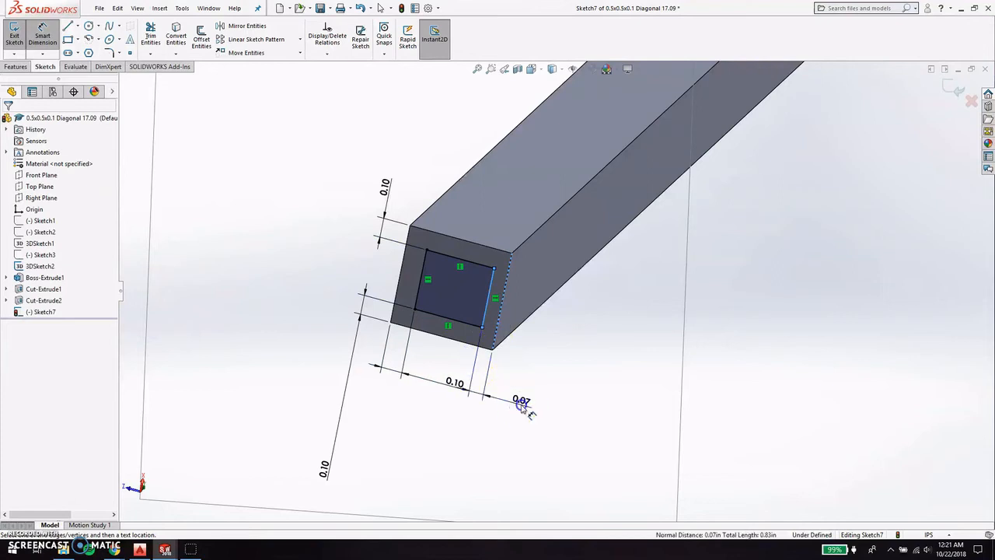
click(522, 406)
text(0.1)
key(Return)
Finish dimensioning, exit the rectangle sketch on the end face and bring up the feature commands.
click(525, 280)
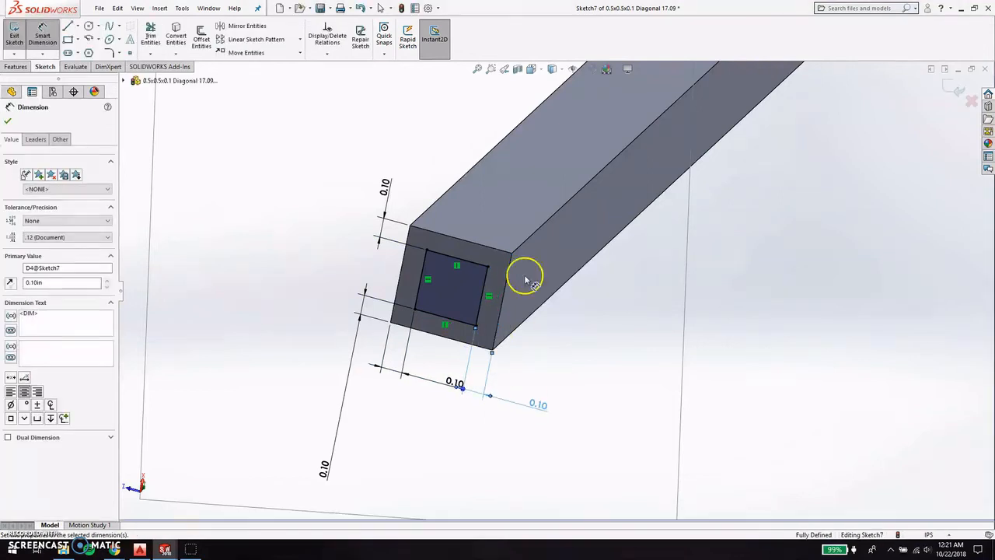
key(Escape)
key(Escape)
click(949, 91)
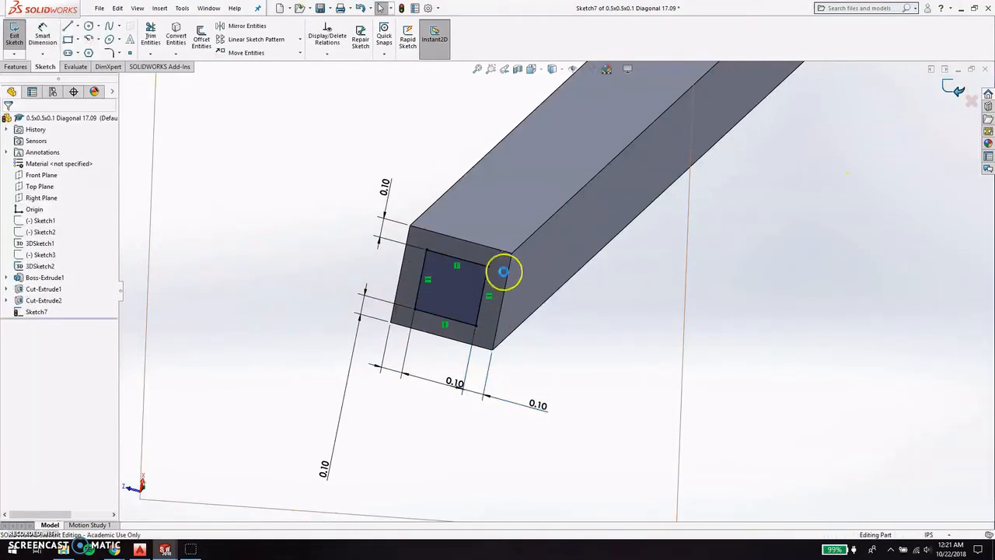
click(15, 67)
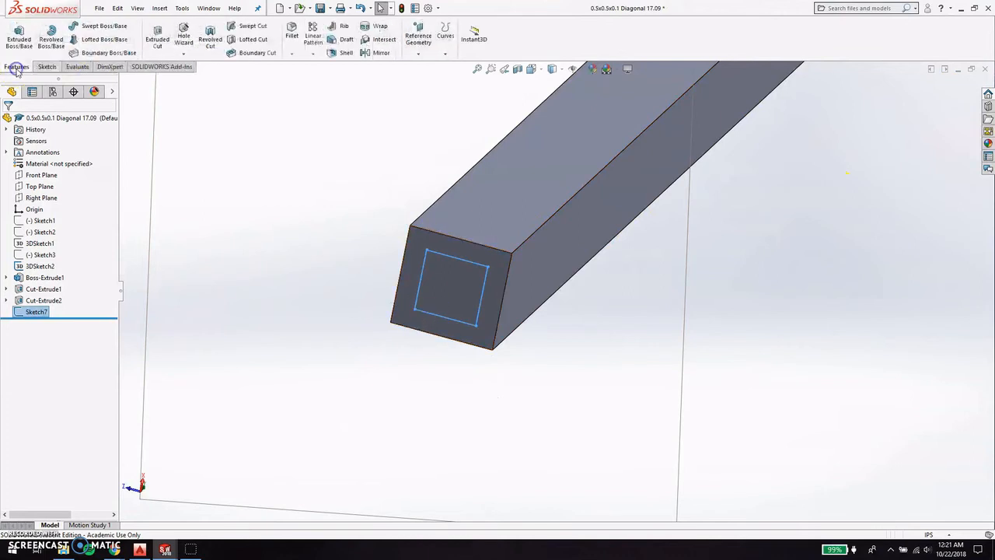
click(157, 35)
scroll(391, 321, up, 6)
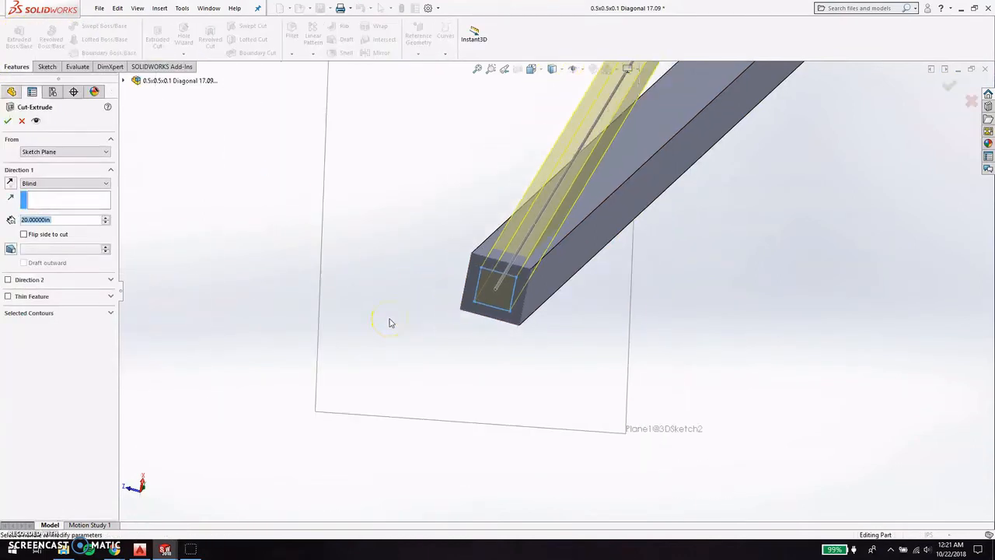
mouse_move(598, 290)
middle_down()
mouse_move(544, 242)
mouse_move(500, 266)
mouse_move(482, 238)
mouse_move(493, 211)
mouse_move(498, 267)
mouse_move(622, 284)
mouse_move(619, 293)
middle_up()
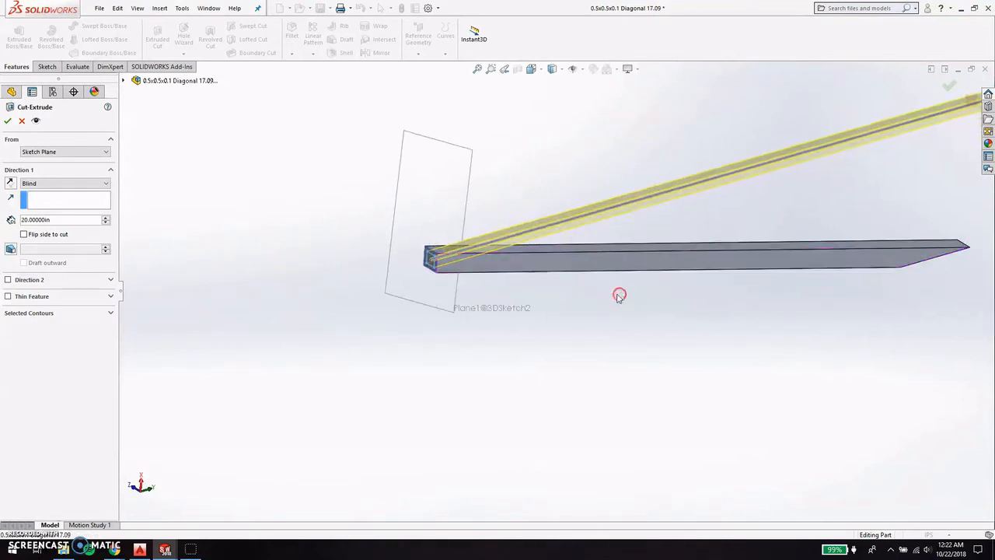
key(Escape)
Delete the dimensioned rectangle sketch from the diagonal's angled end face.
scroll(432, 260, down, 5)
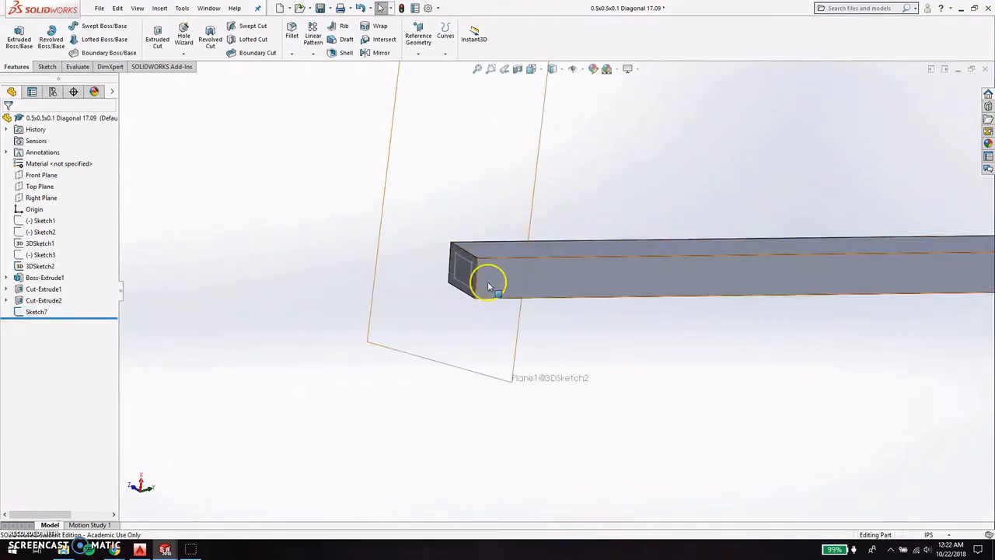
middle_drag(679, 295, 722, 395)
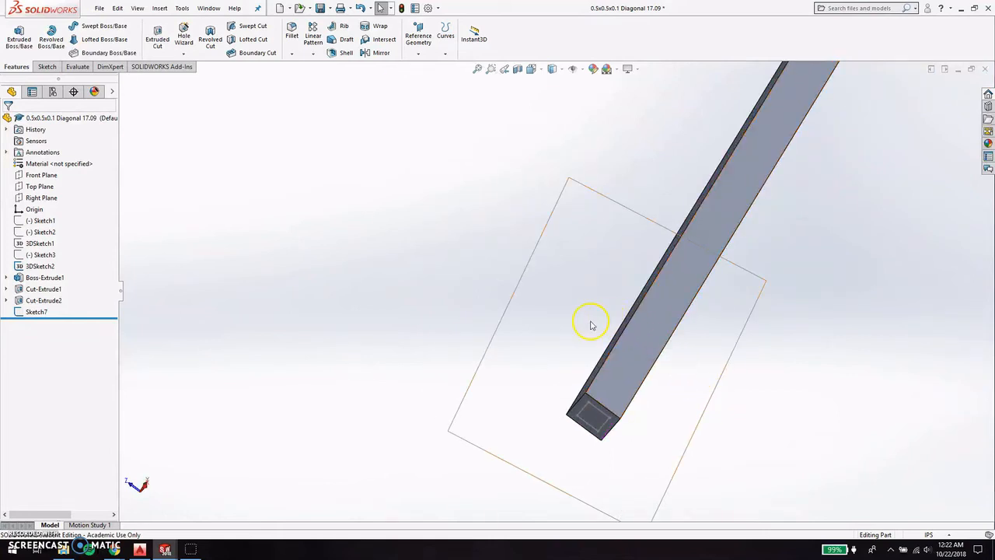
middle_drag(591, 324, 683, 446)
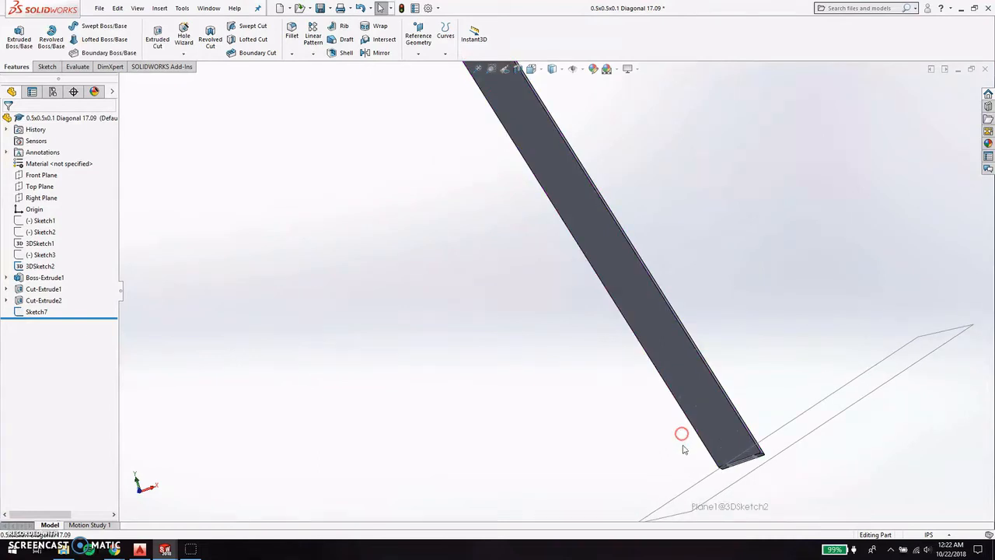
scroll(758, 474, down, 4)
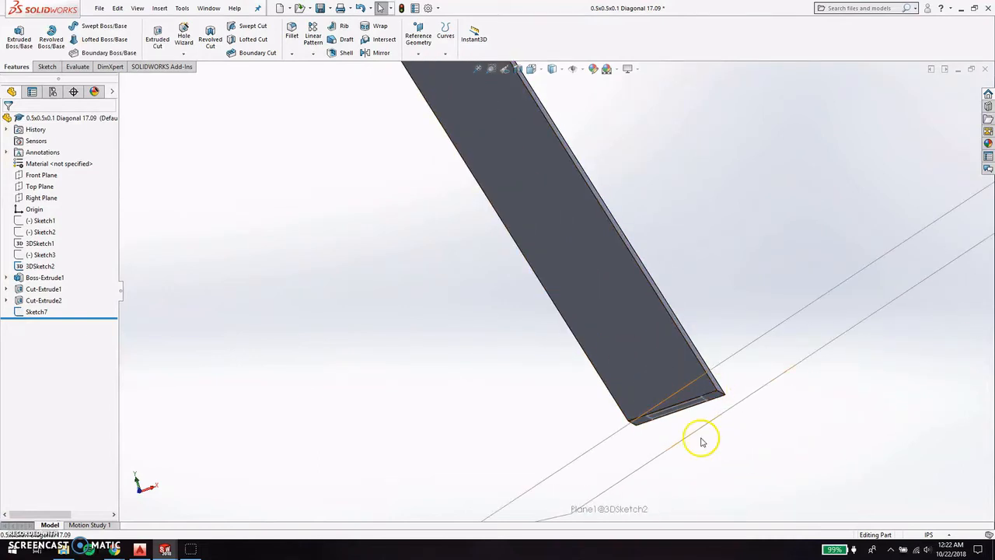
middle_drag(703, 416, 677, 370)
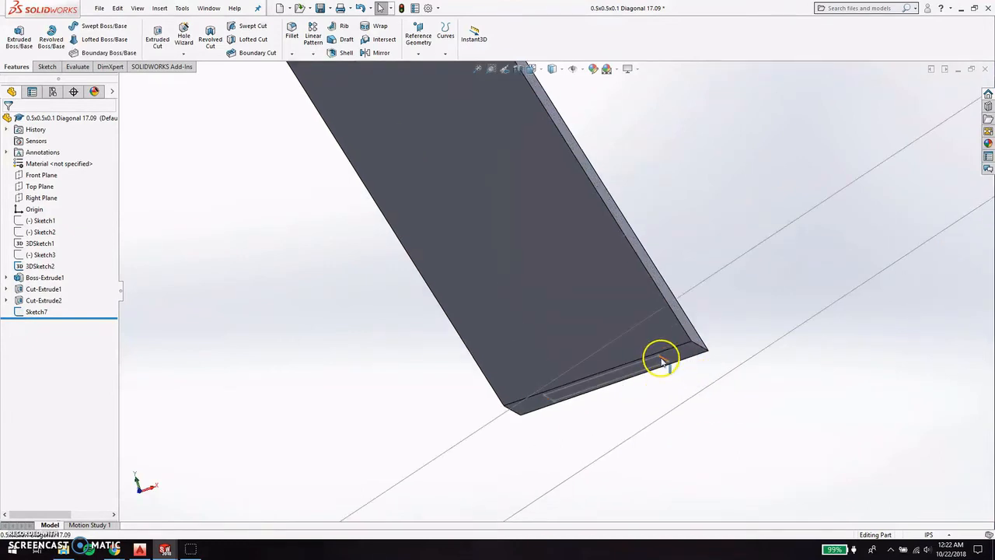
click(661, 363)
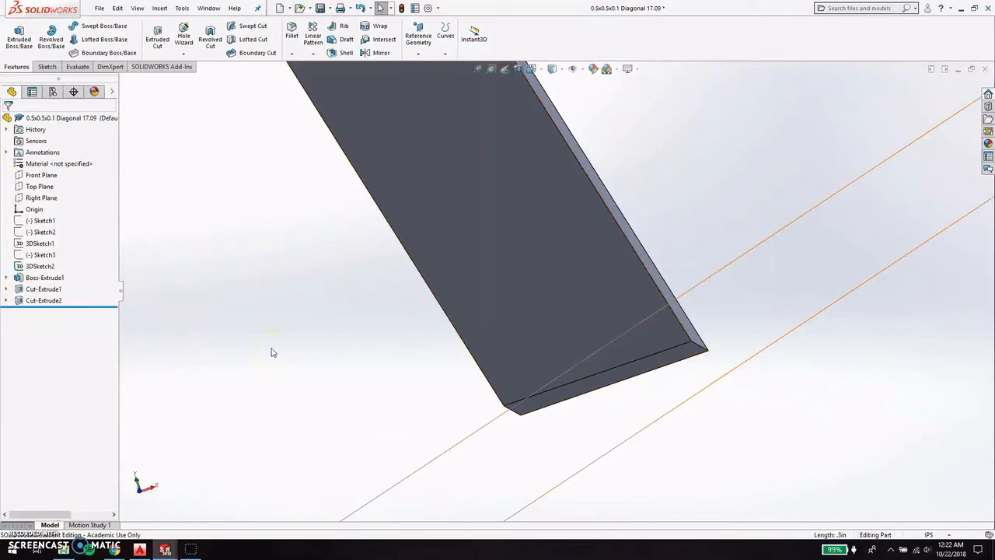
Delete the Cut-Extrude1 feature that trims the diagonal's lower end at an angle, keeping its sketch.
scroll(291, 342, up, 9)
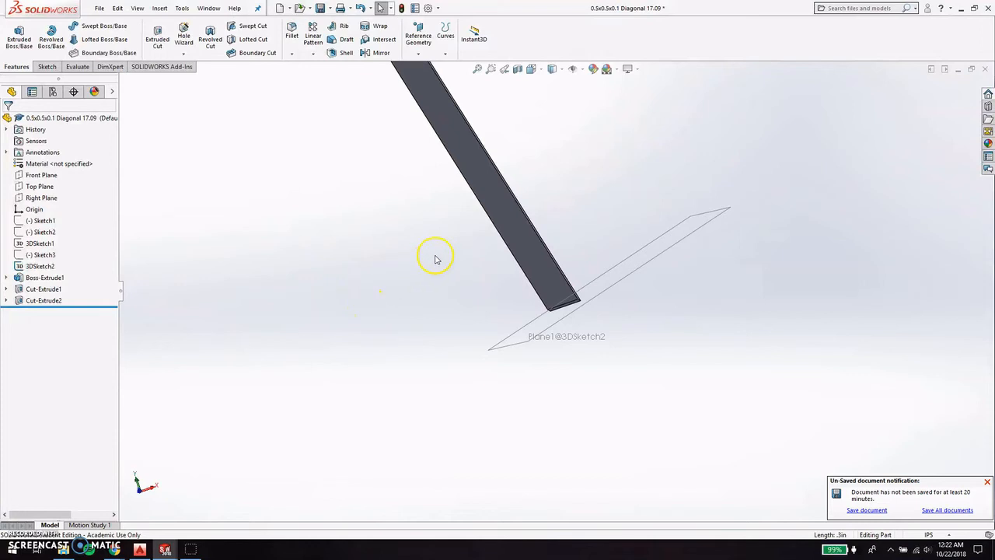
scroll(410, 209, up, 5)
scroll(462, 138, up, 3)
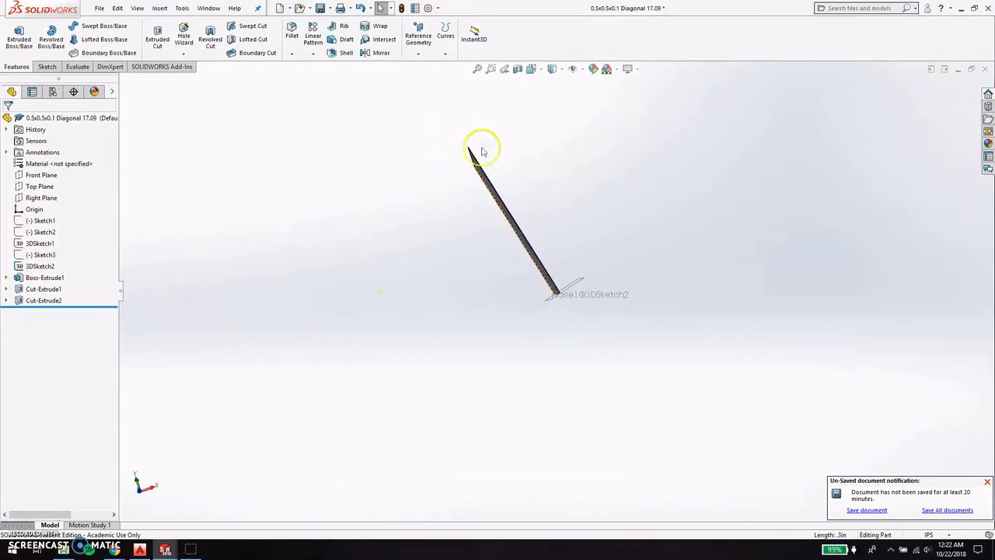
scroll(484, 177, down, 5)
scroll(687, 454, down, 8)
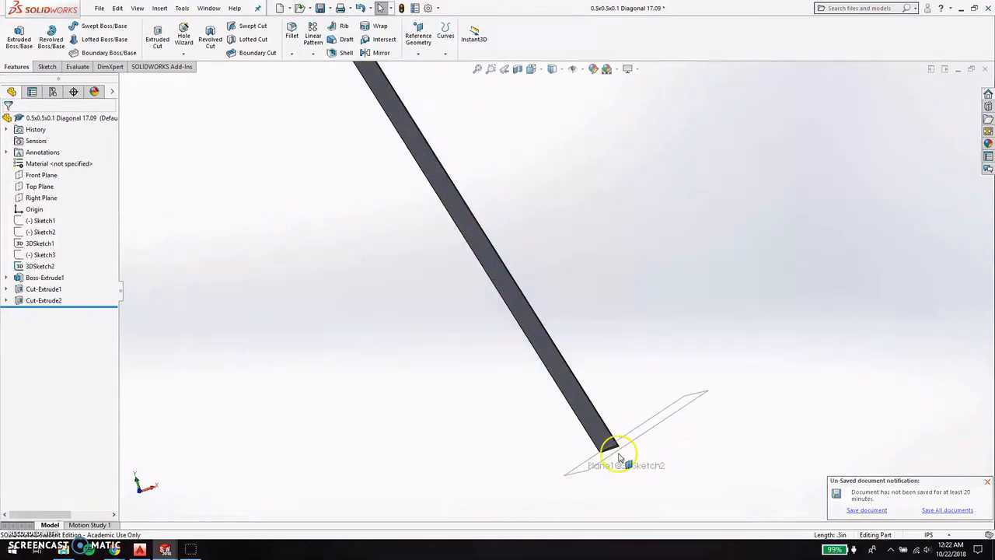
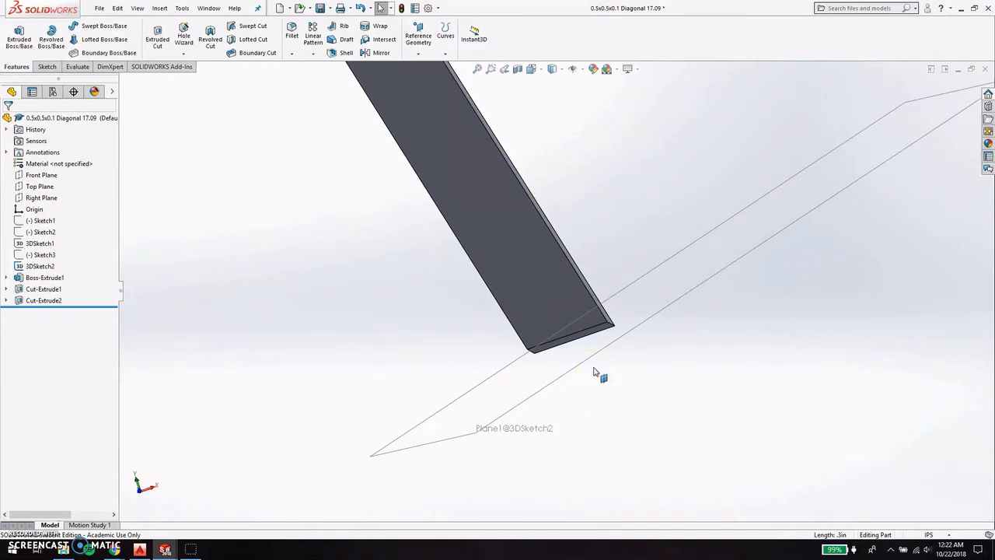
click(37, 291)
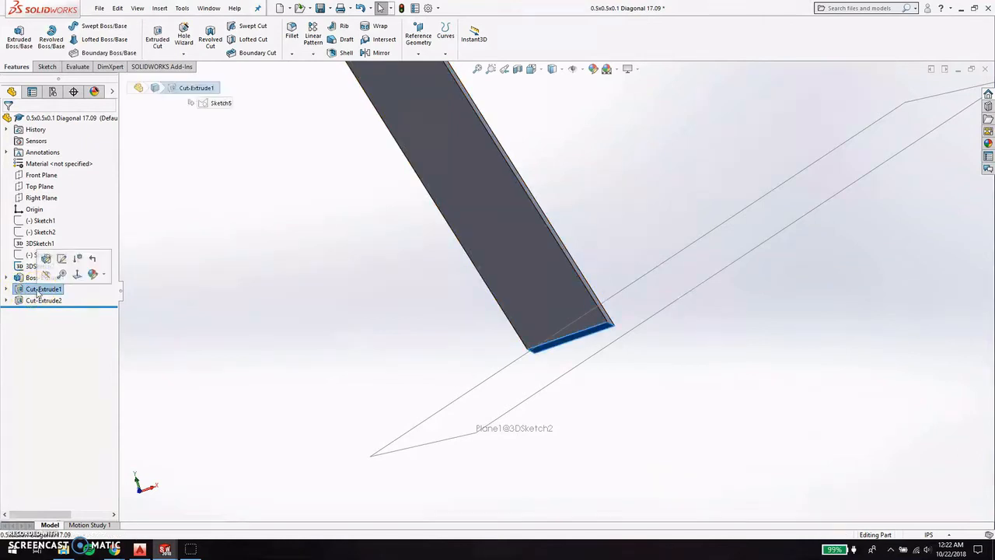
click(10, 289)
right_click(47, 292)
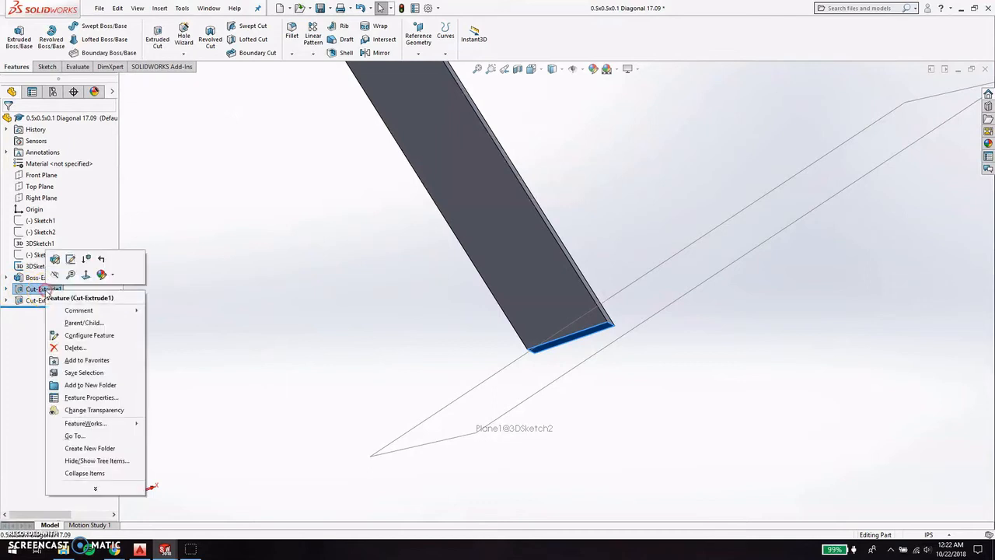
click(56, 265)
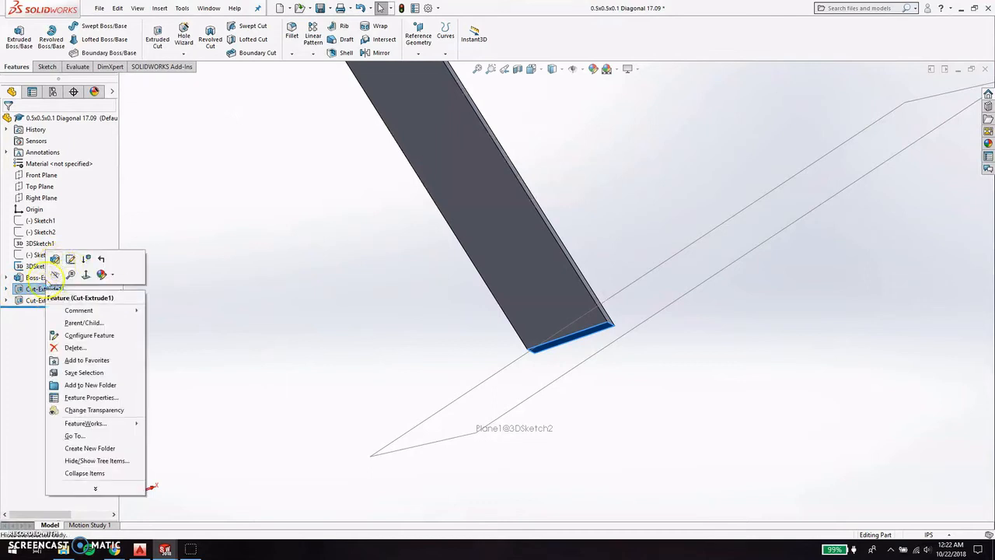
click(71, 348)
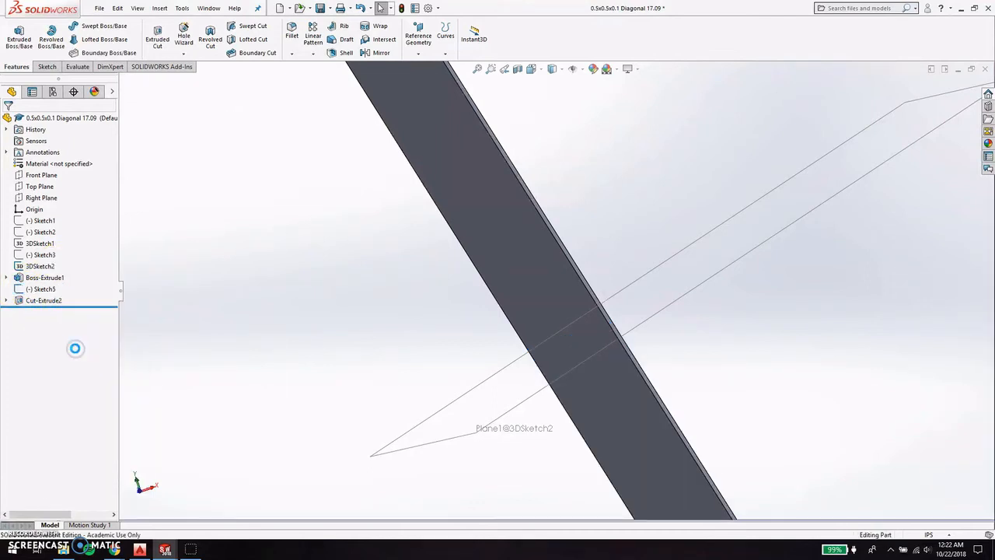
Sketch a corner rectangle about 0.35 by 0.4 in inside the diagonal's square, untrimmed end face.
mouse_move(635, 405)
middle_down()
mouse_move(713, 422)
mouse_move(708, 458)
mouse_move(674, 471)
middle_up()
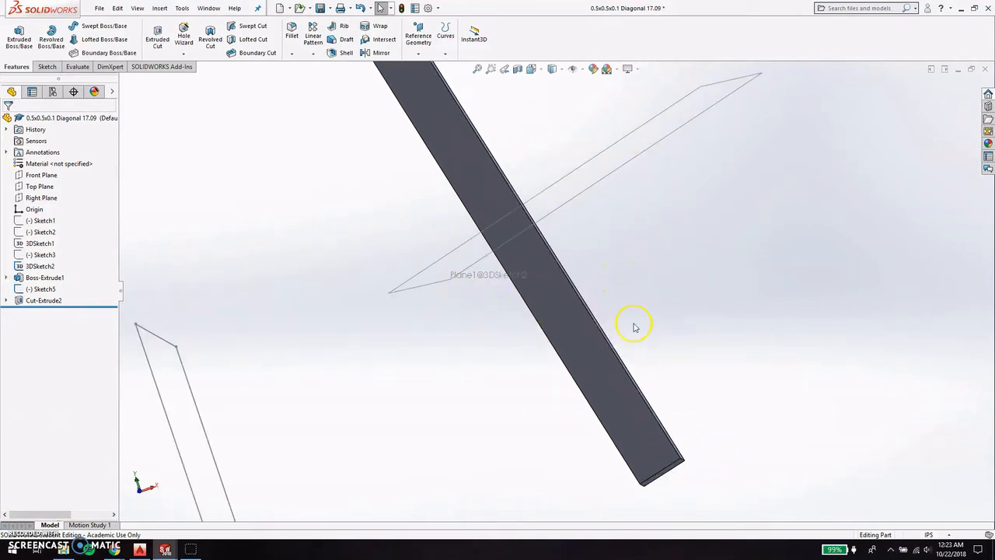
mouse_move(644, 376)
middle_down()
mouse_move(584, 258)
mouse_move(622, 434)
mouse_move(588, 355)
mouse_move(582, 287)
mouse_move(584, 301)
middle_up()
click(47, 66)
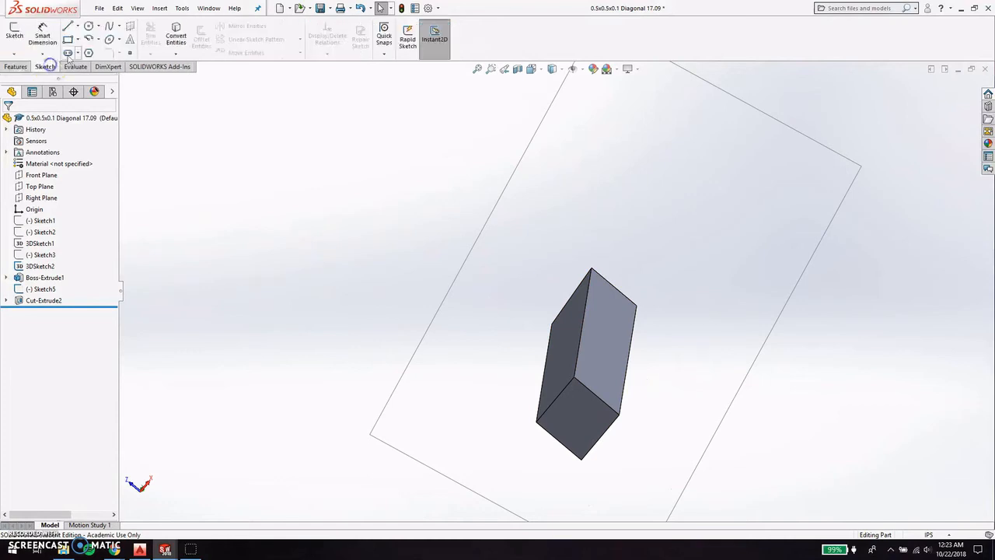
click(70, 39)
click(582, 416)
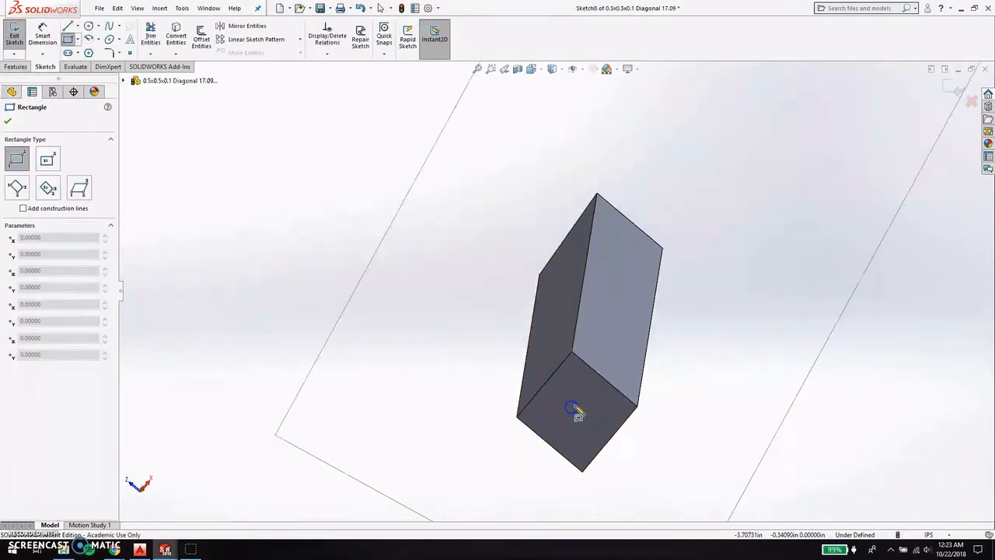
click(557, 293)
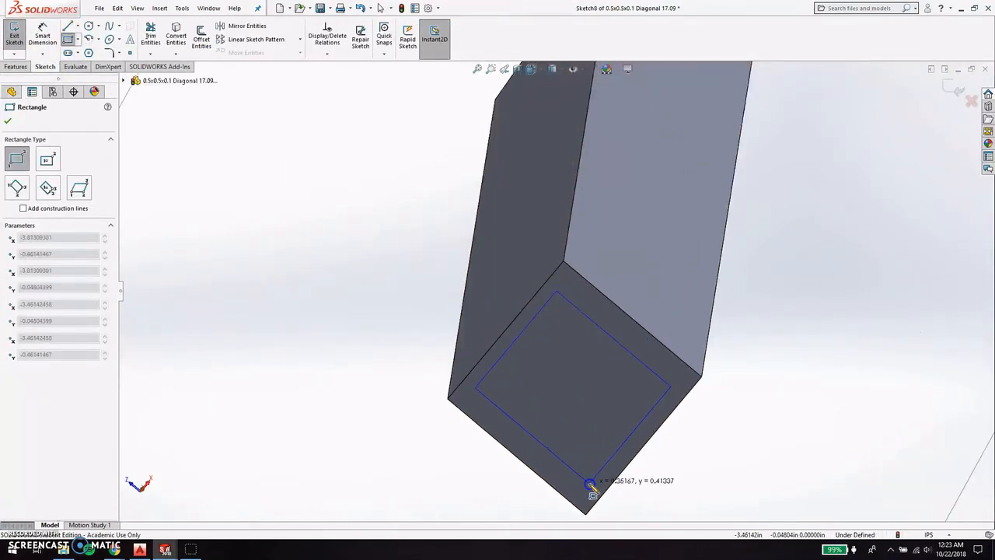
click(585, 479)
key(Escape)
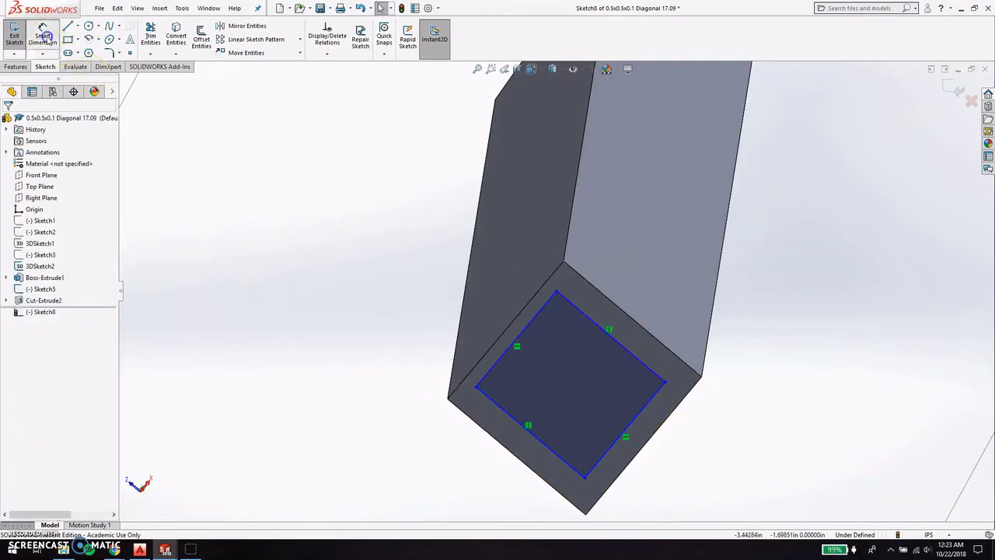
Dimension the rectangle's upper-right and lower-left lines to 0.1 in from the matching edges of the square end face.
click(44, 37)
click(600, 330)
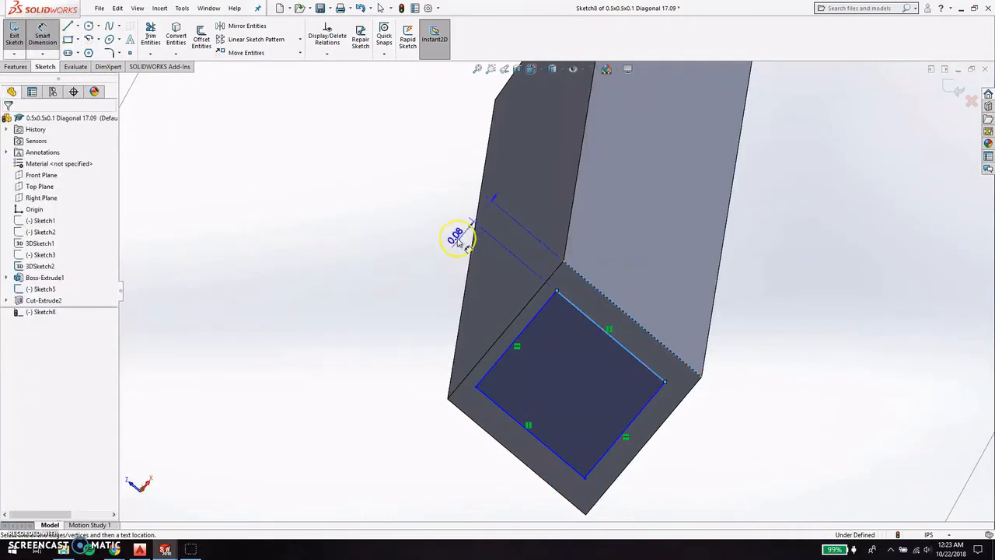
click(385, 287)
text(.1)
key(Return)
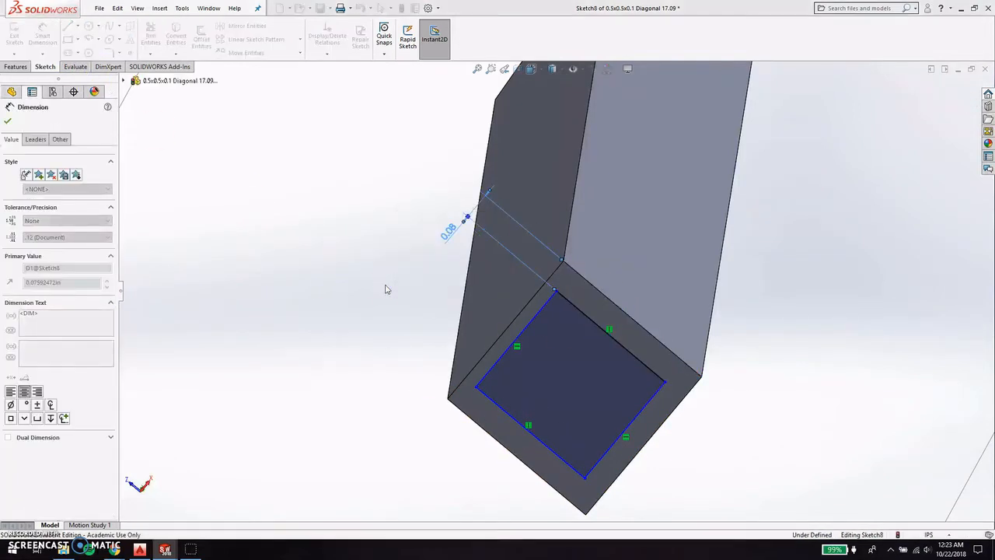
click(497, 419)
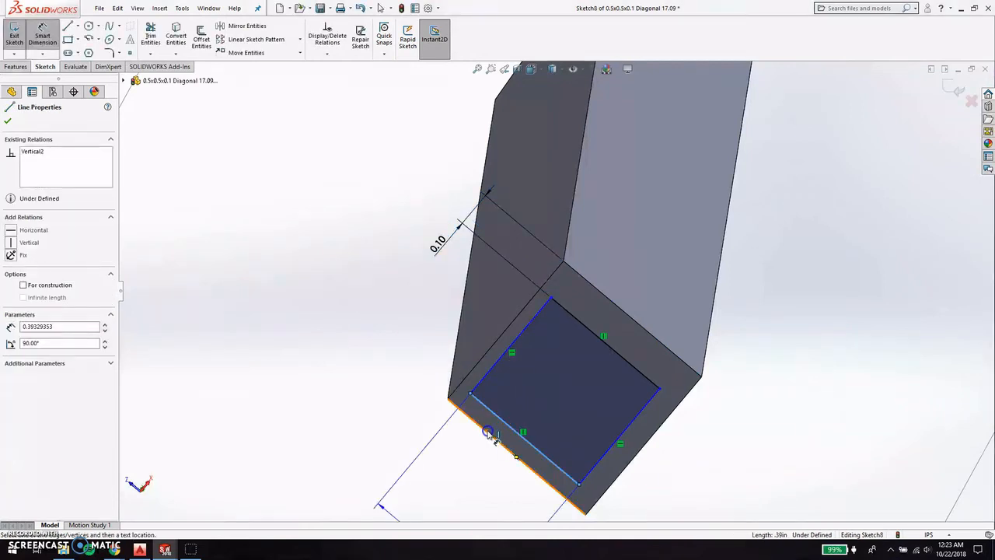
click(301, 374)
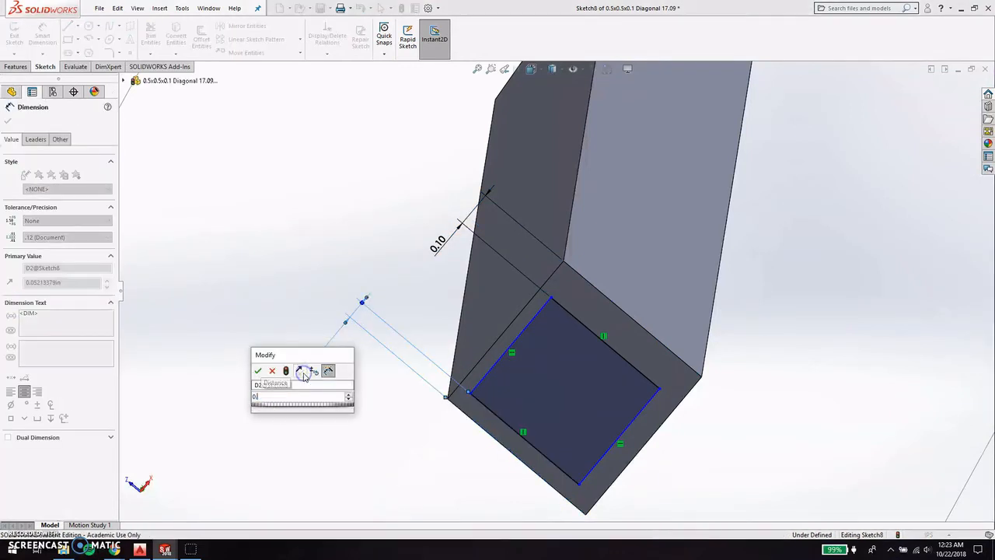
text(.1)
key(Return)
Dimension the rectangle's two remaining lines to 0.1 in from their matching edges of the square end face.
click(517, 373)
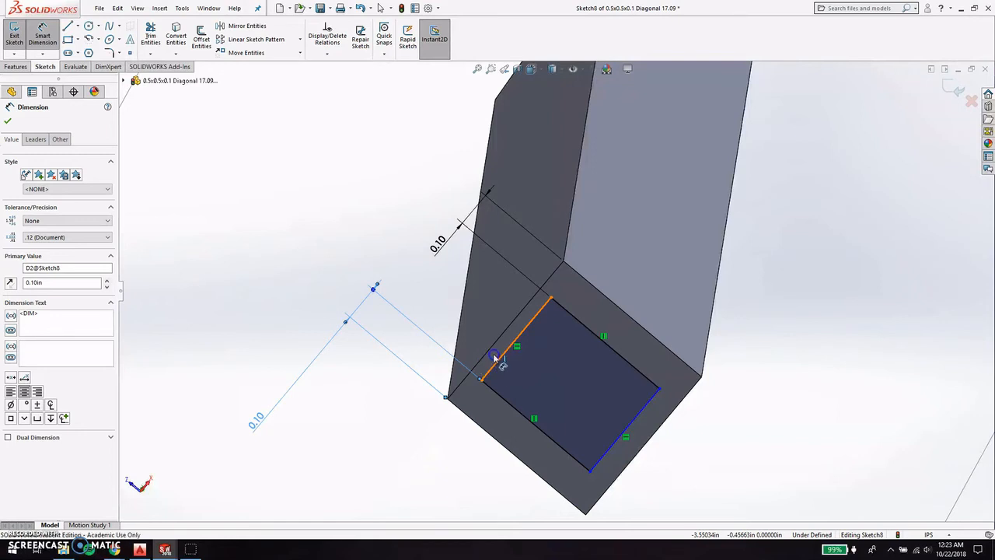
click(495, 357)
click(389, 424)
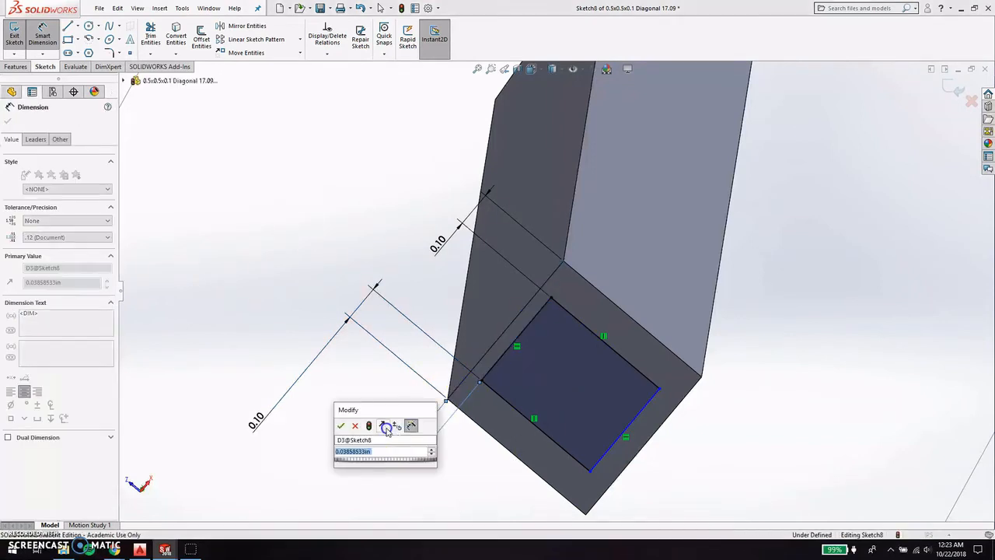
text(.1)
key(Return)
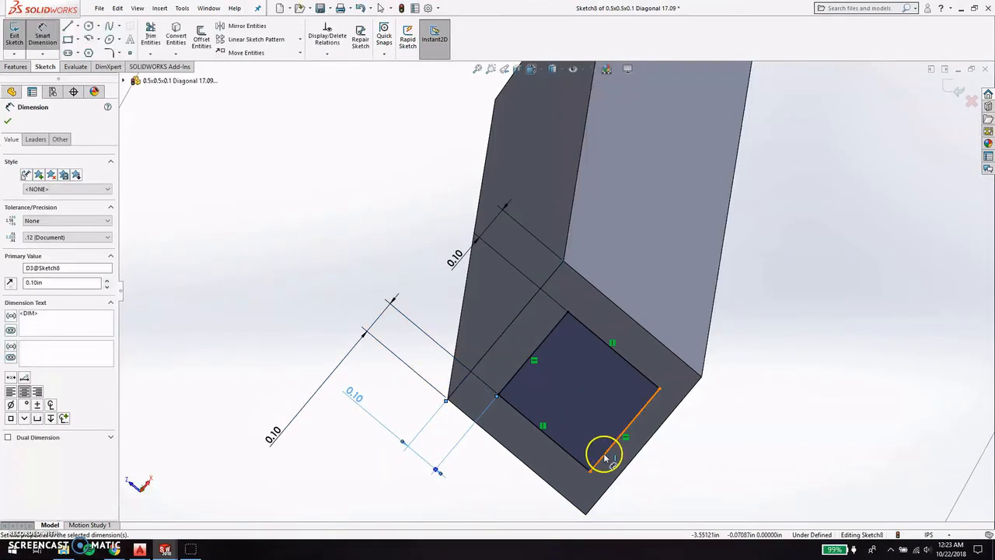
click(605, 459)
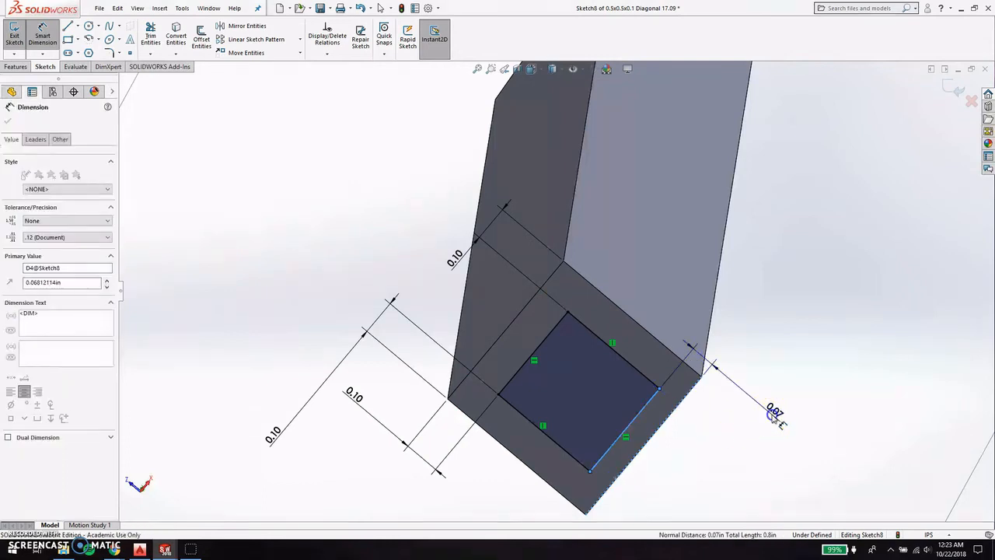
click(773, 414)
text(.1)
key(Return)
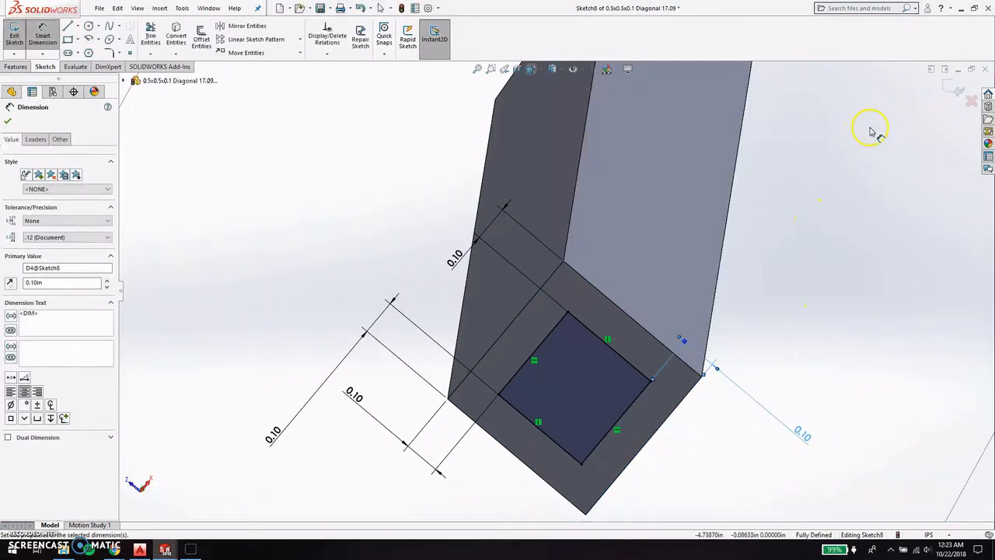
Exit the rectangle sketch and cut-extrude it blind 20 in through the diagonal's full length.
click(954, 87)
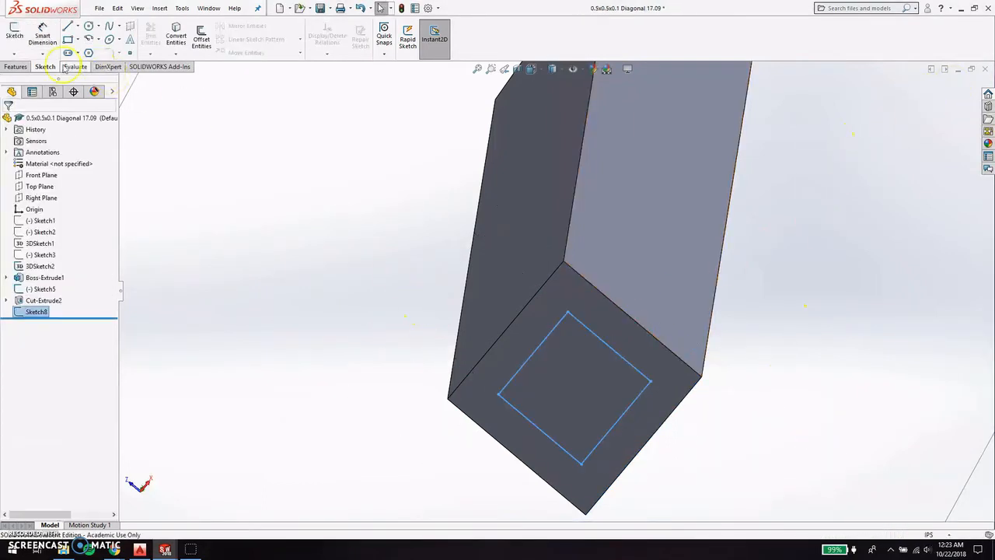
click(7, 66)
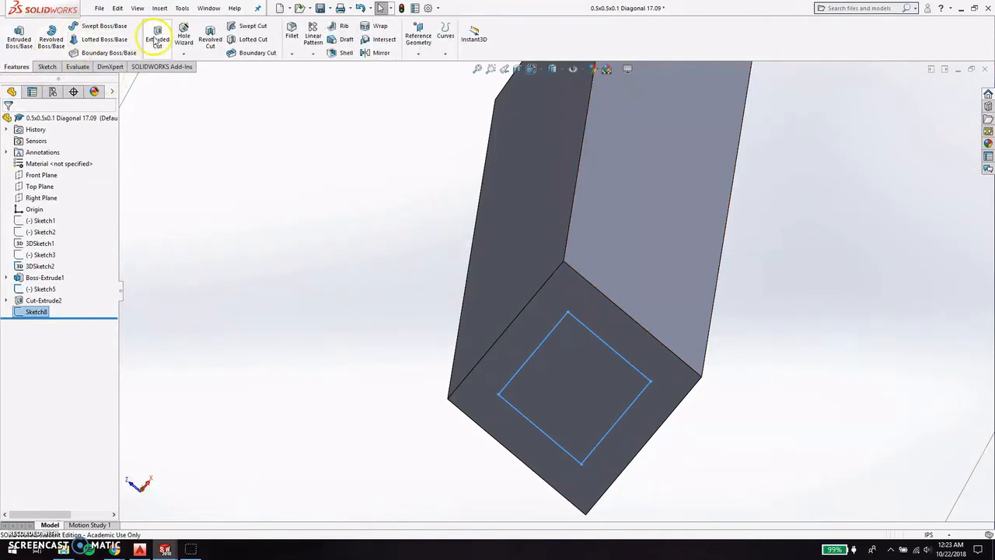
scroll(561, 283, up, 7)
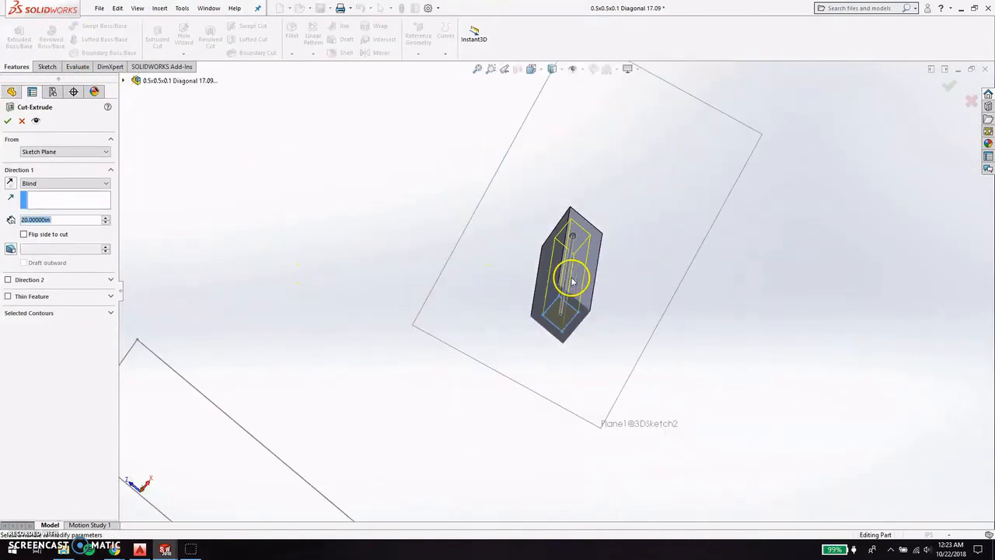
middle_drag(571, 278, 625, 308)
scroll(628, 314, up, 5)
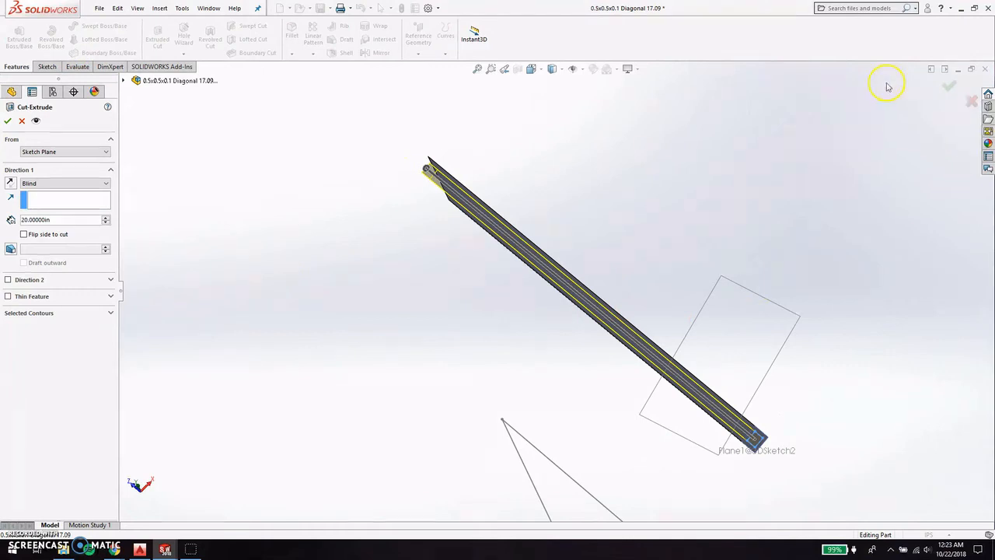
click(952, 88)
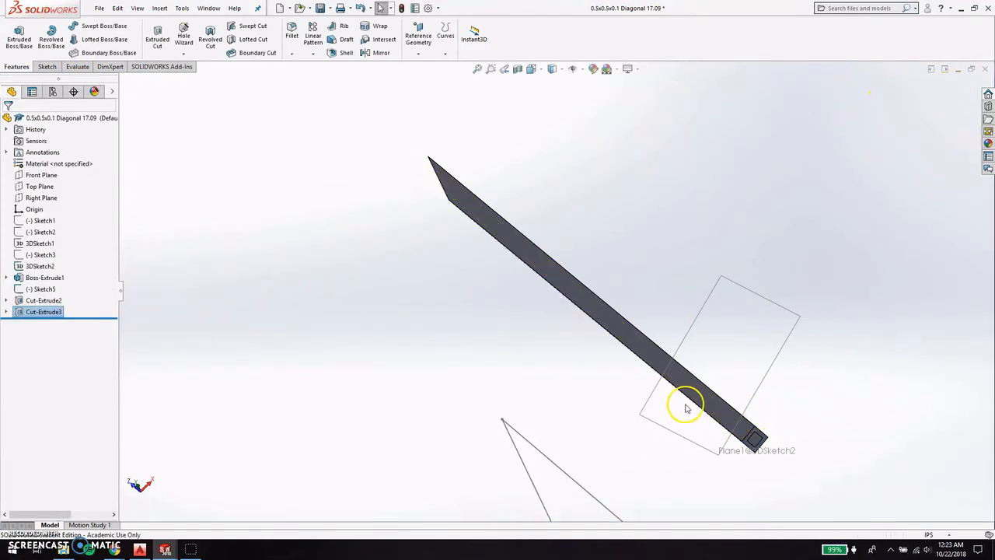
Show the reference planes together with the diagonal part.
scroll(686, 408, down, 2)
scroll(485, 134, down, 1)
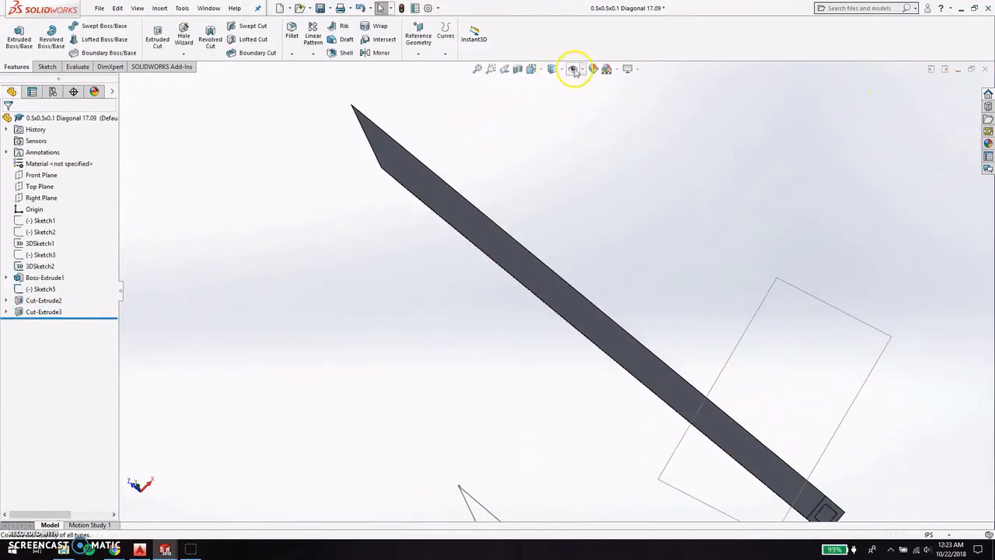
click(582, 70)
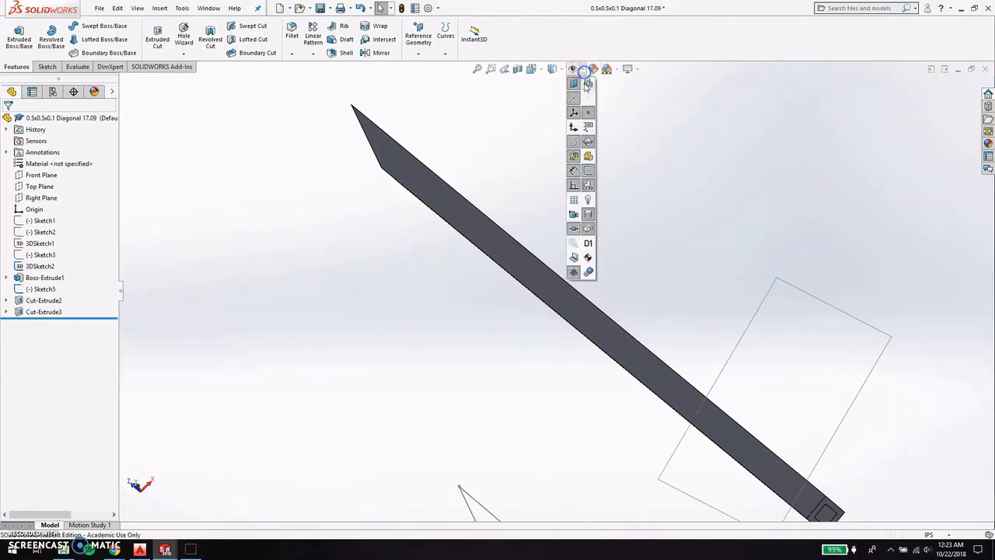
click(588, 84)
scroll(746, 389, up, 5)
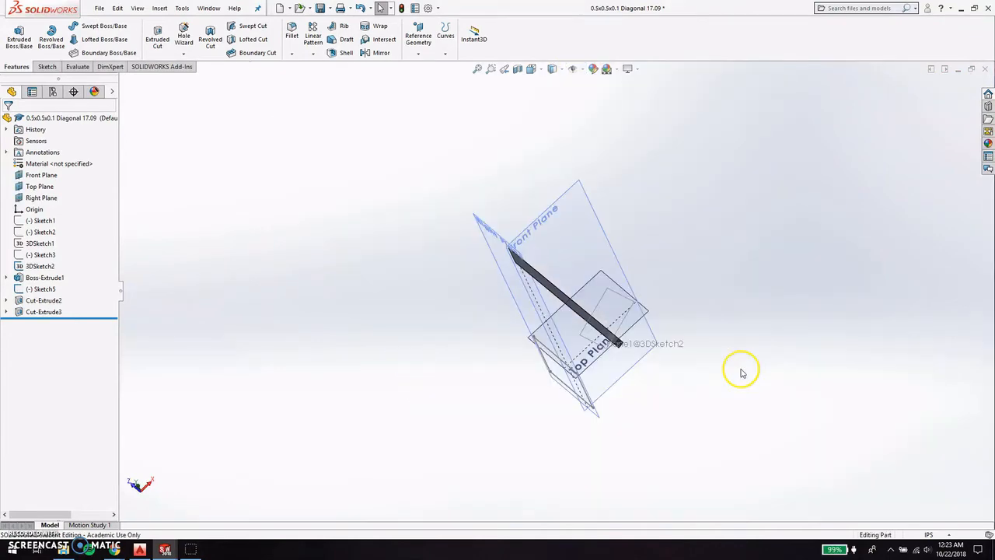
scroll(583, 342, down, 6)
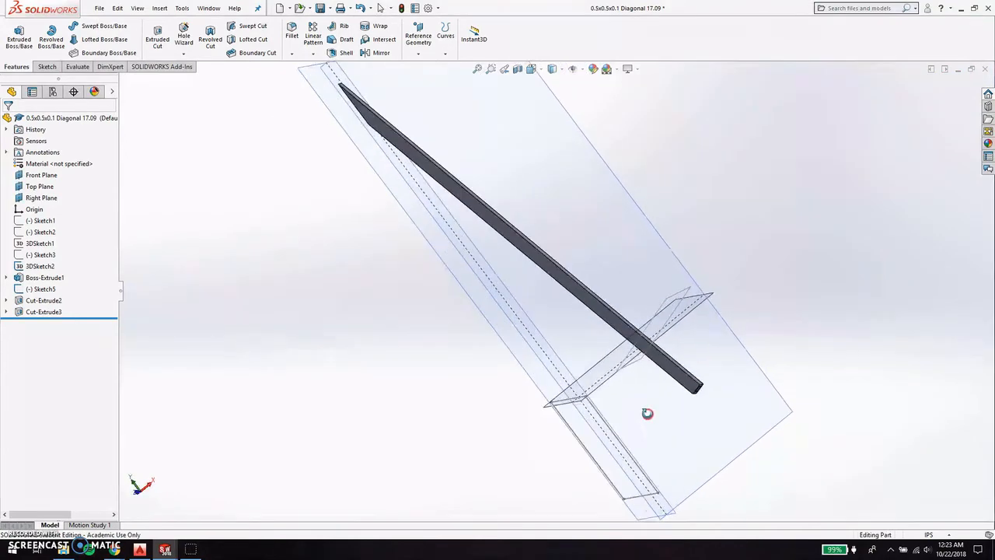
Cut-extrude the Sketch5 profile toward the diagonal so it trims the overhanging lower square end.
click(632, 505)
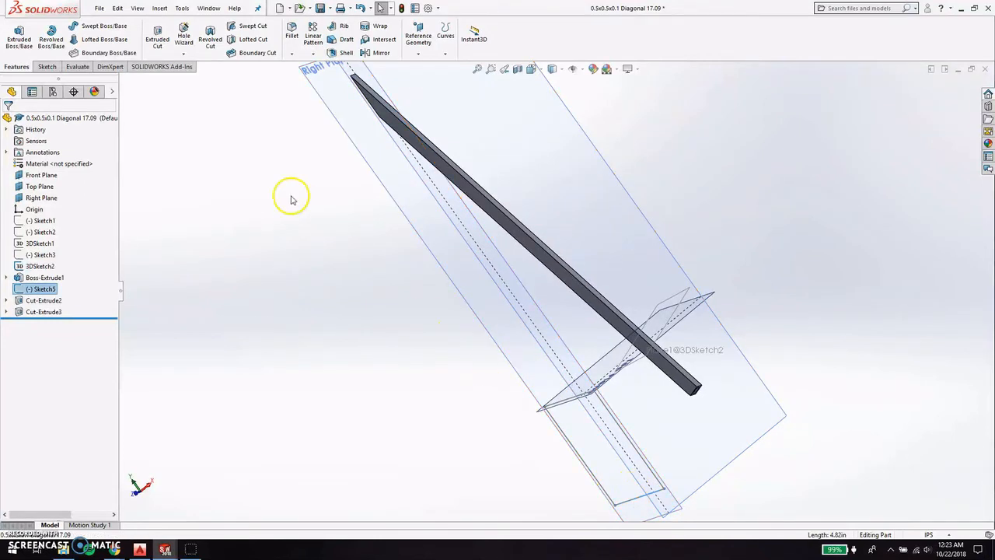
click(157, 37)
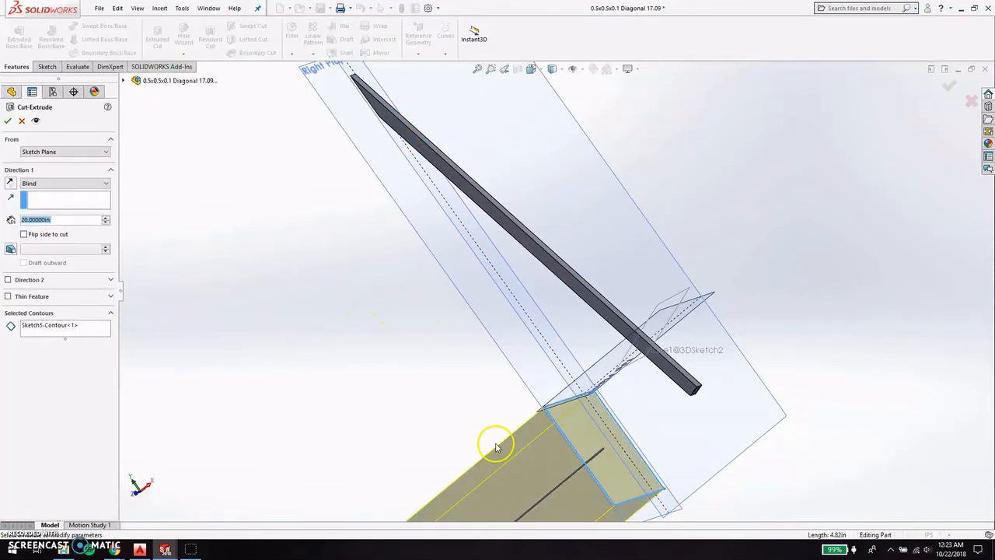
scroll(496, 445, up, 5)
drag(523, 408, 664, 292)
click(943, 92)
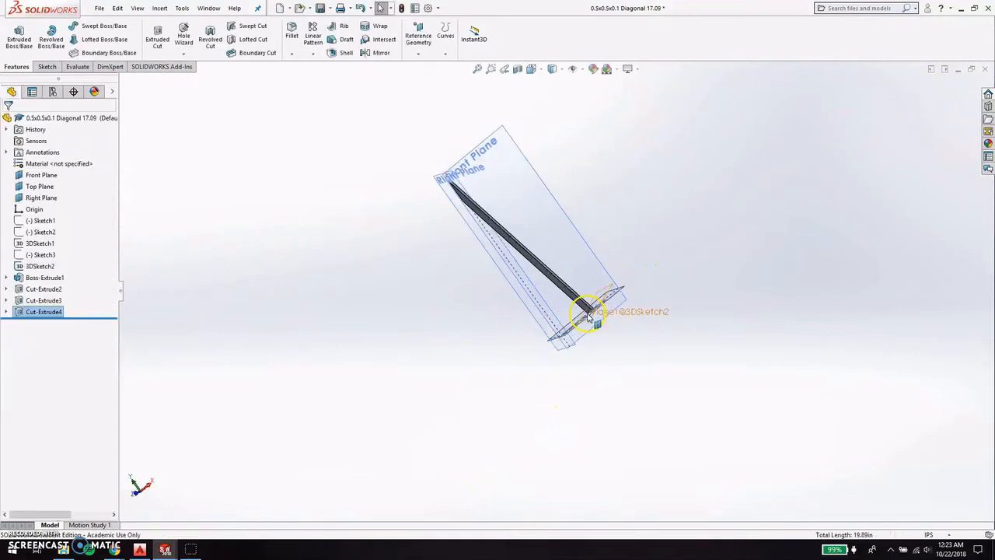
Hide 3DSketch2 and all remaining reference geometry in the diagonal part.
scroll(588, 315, down, 5)
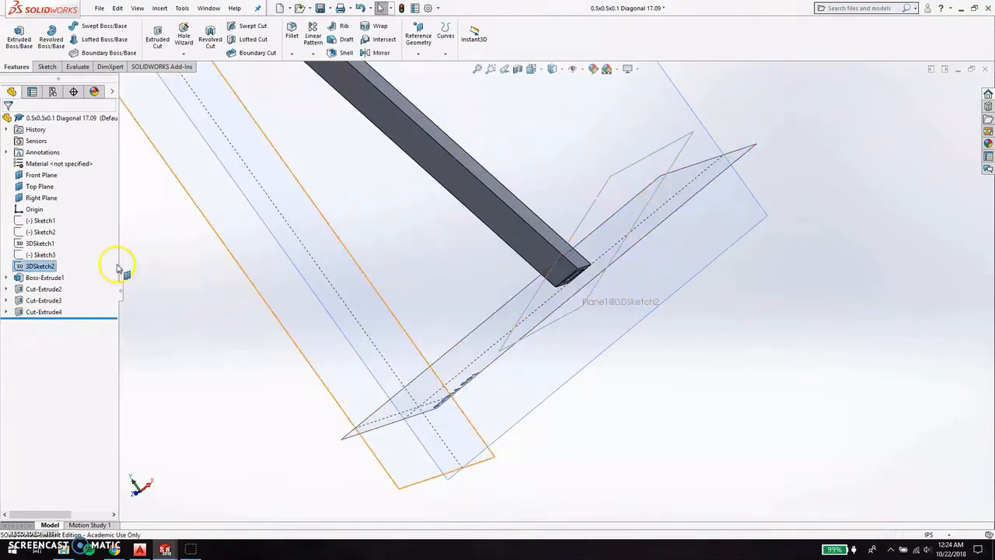
right_click(42, 265)
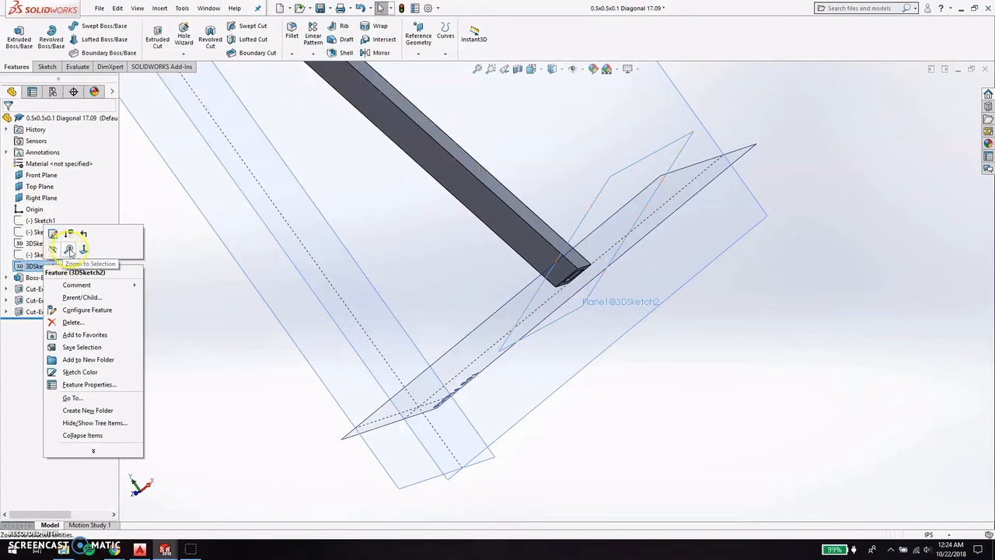
click(52, 249)
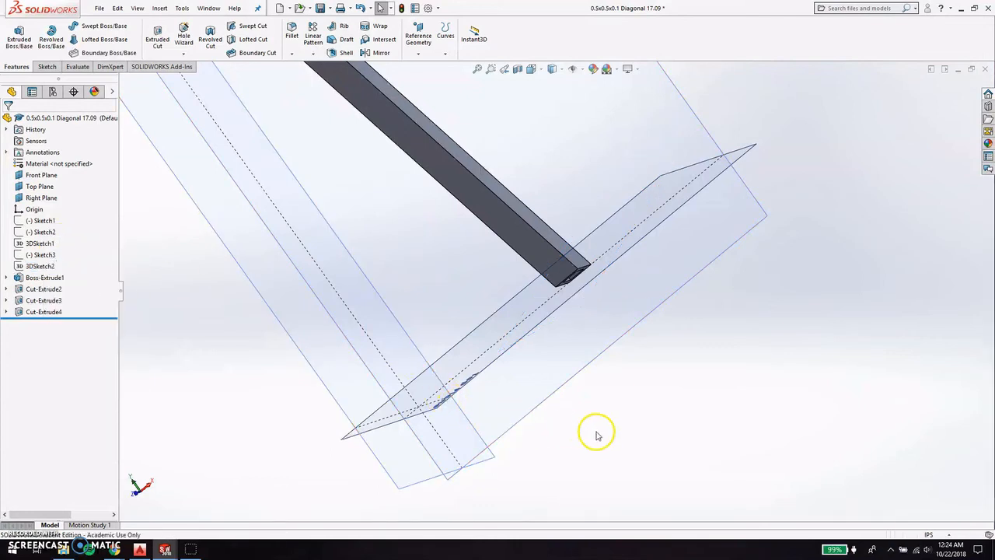
click(572, 70)
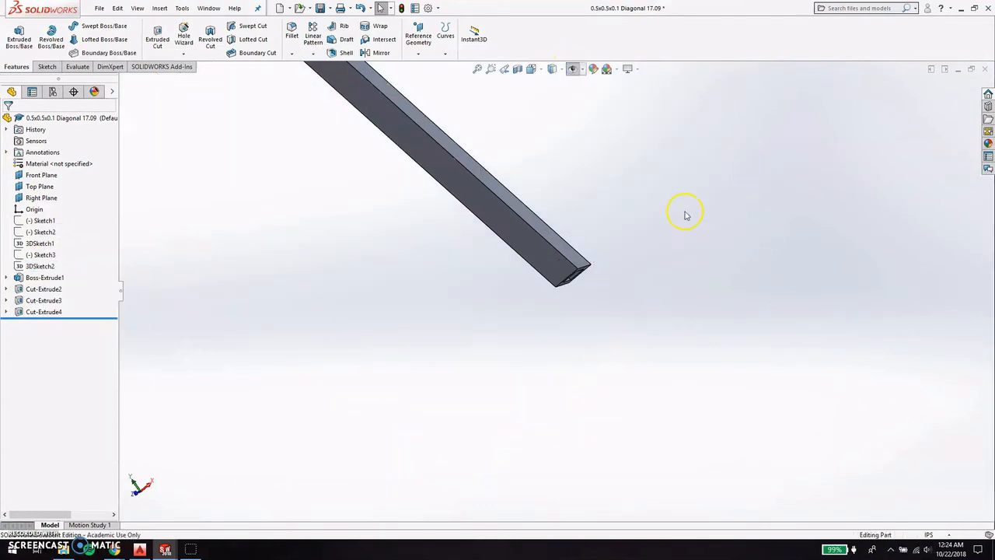
Inspect the diagonal's hollow end, switch to Assem1 and rebuild the assembly with the changed part.
middle_drag(762, 400, 543, 379)
scroll(498, 371, up, 5)
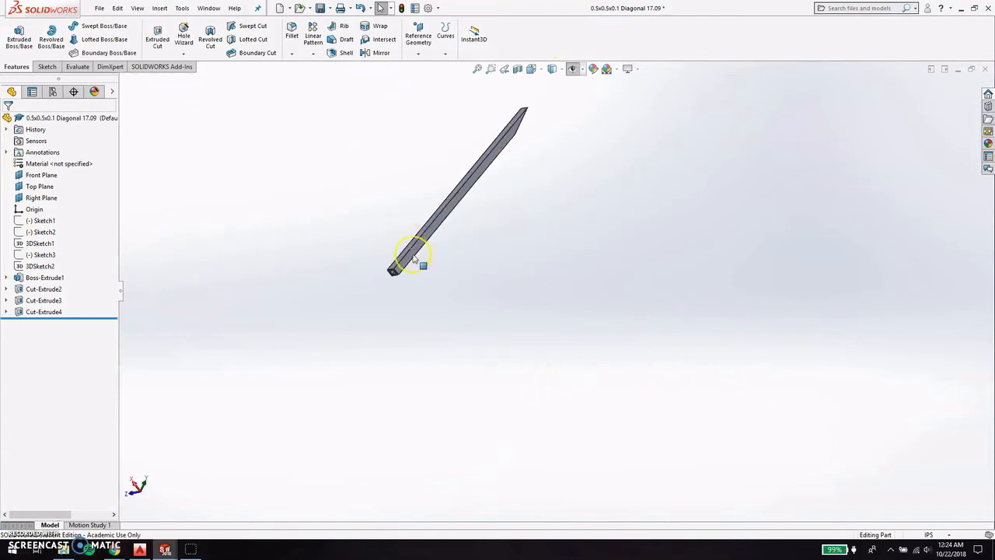
scroll(414, 264, down, 6)
middle_drag(416, 284, 461, 201)
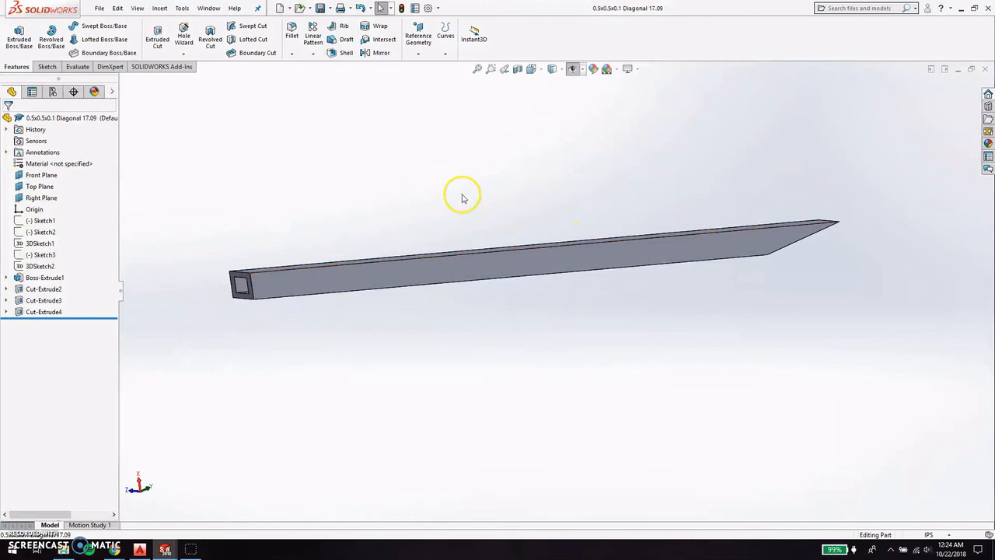
mouse_move(175, 550)
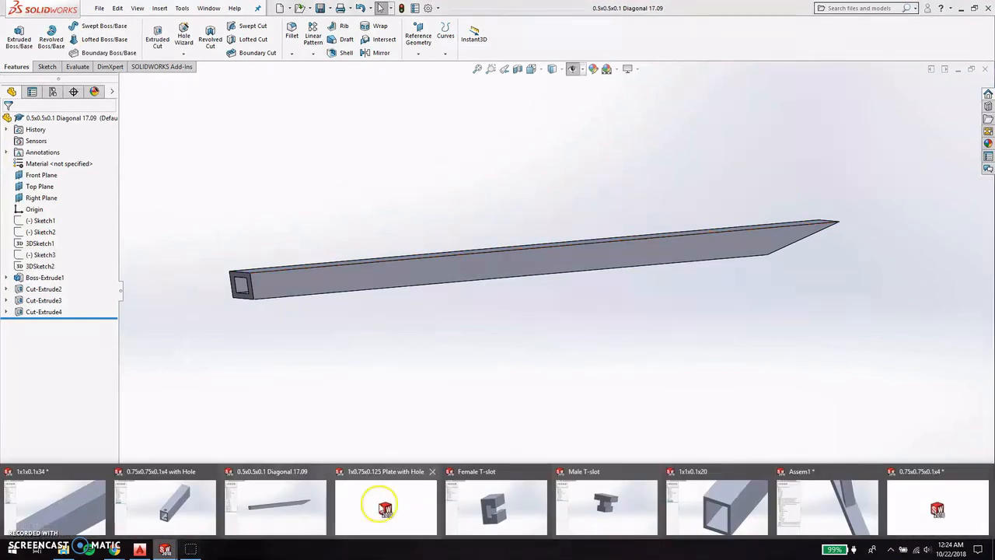
click(844, 489)
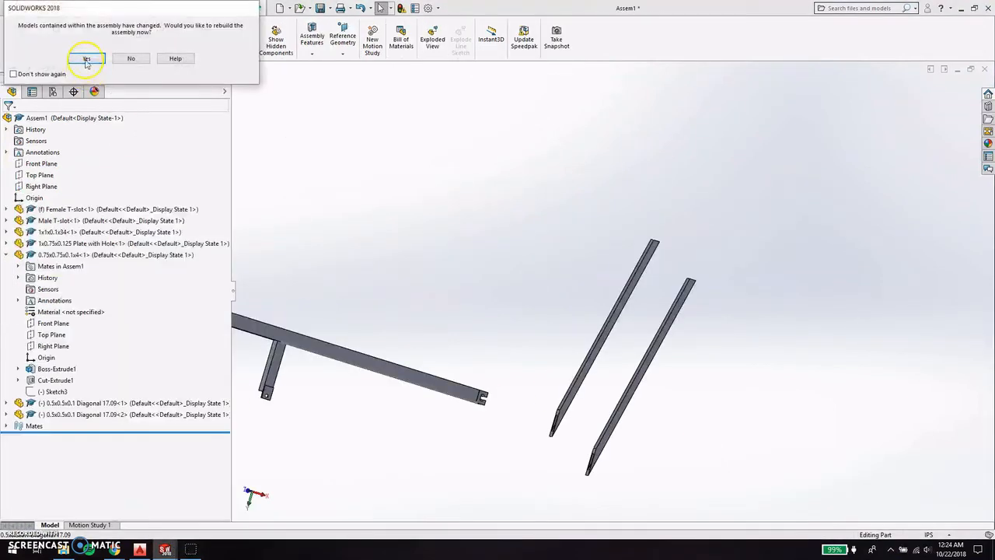
click(87, 60)
Move the second diagonal across the long tube, beside the short vertical tube with the hole plate.
scroll(562, 426, down, 2)
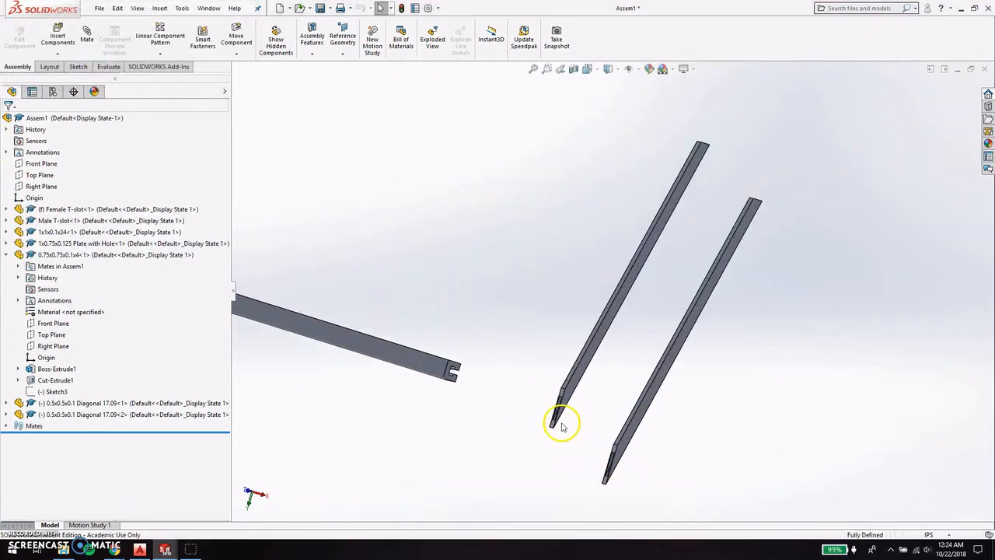
scroll(562, 426, down, 3)
scroll(585, 312, up, 2)
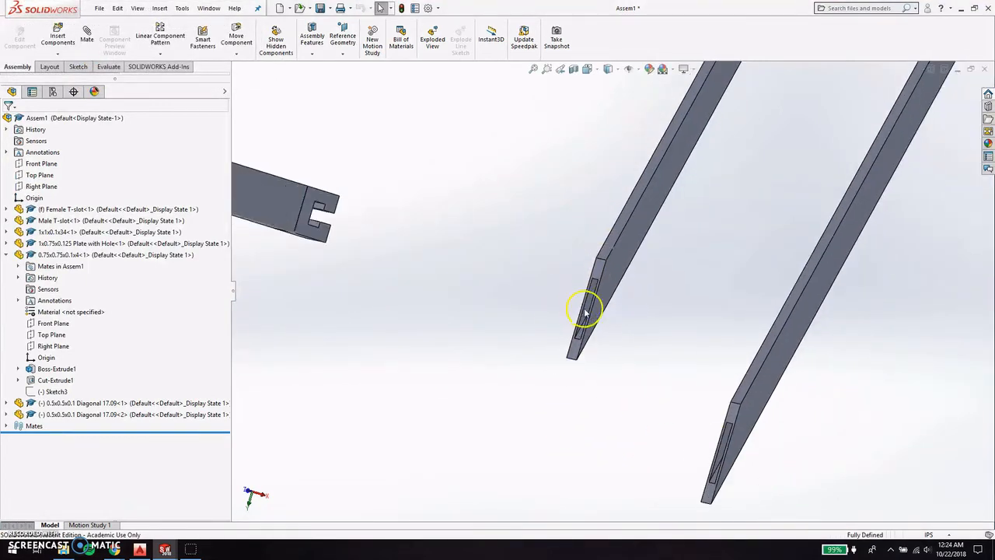
scroll(562, 397, up, 5)
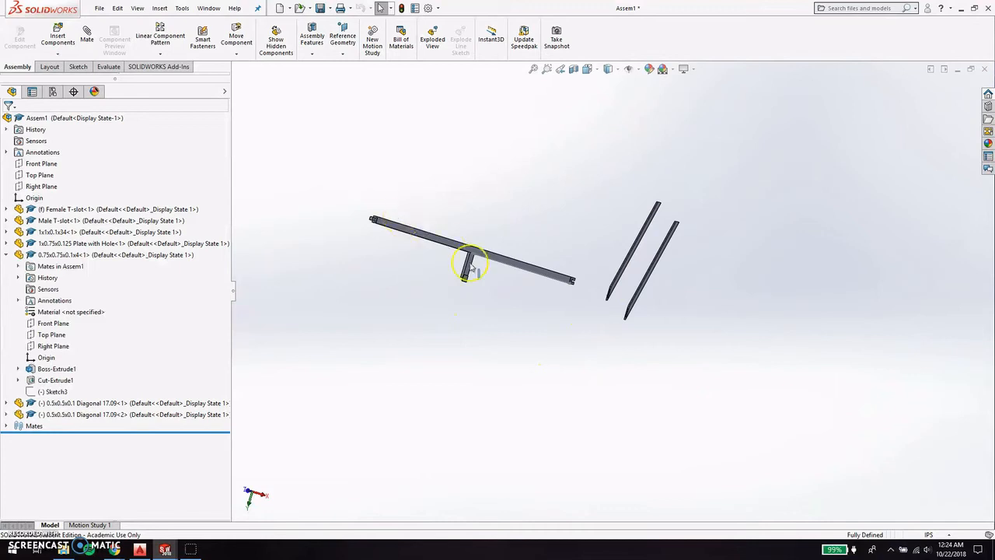
scroll(470, 268, down, 2)
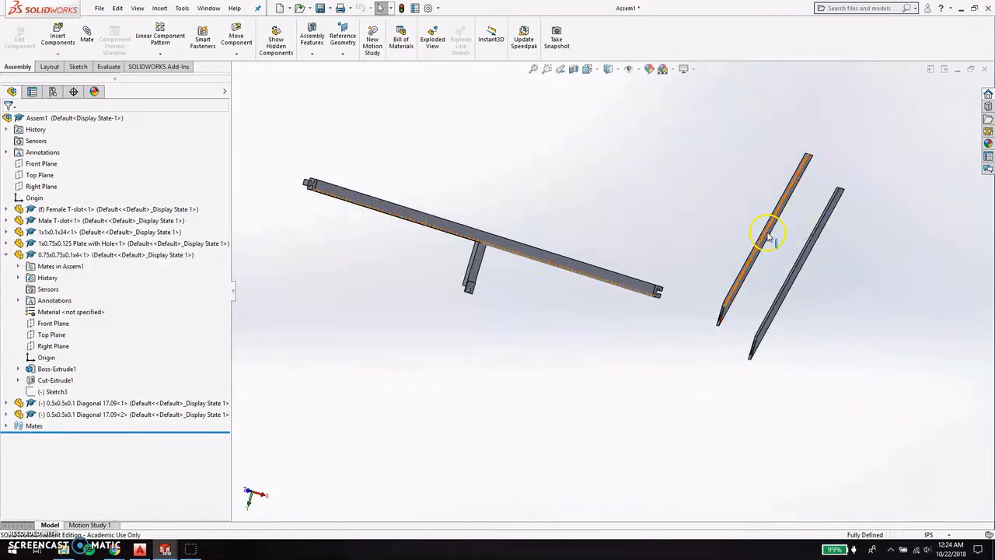
drag(768, 237, 428, 285)
scroll(440, 227, down, 2)
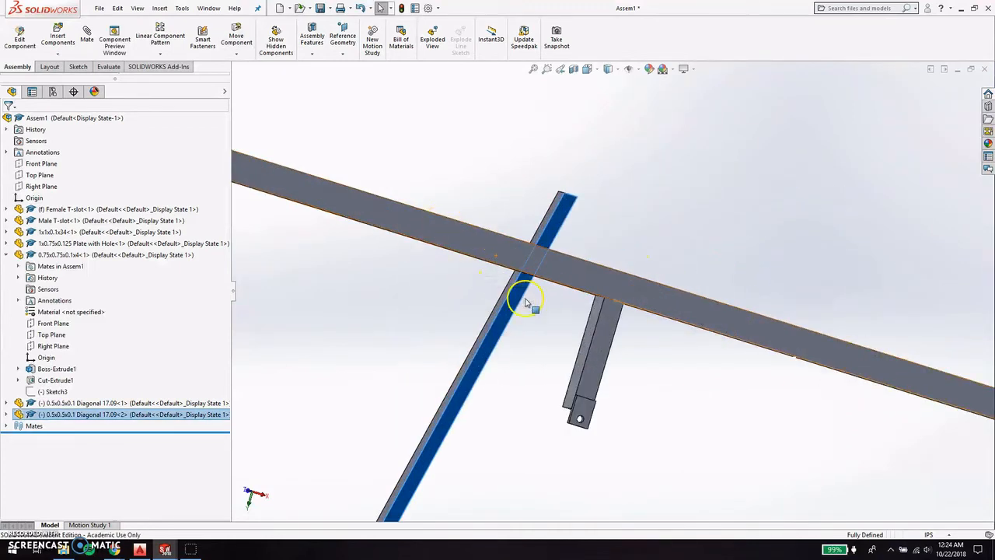
scroll(526, 302, up, 2)
click(555, 303)
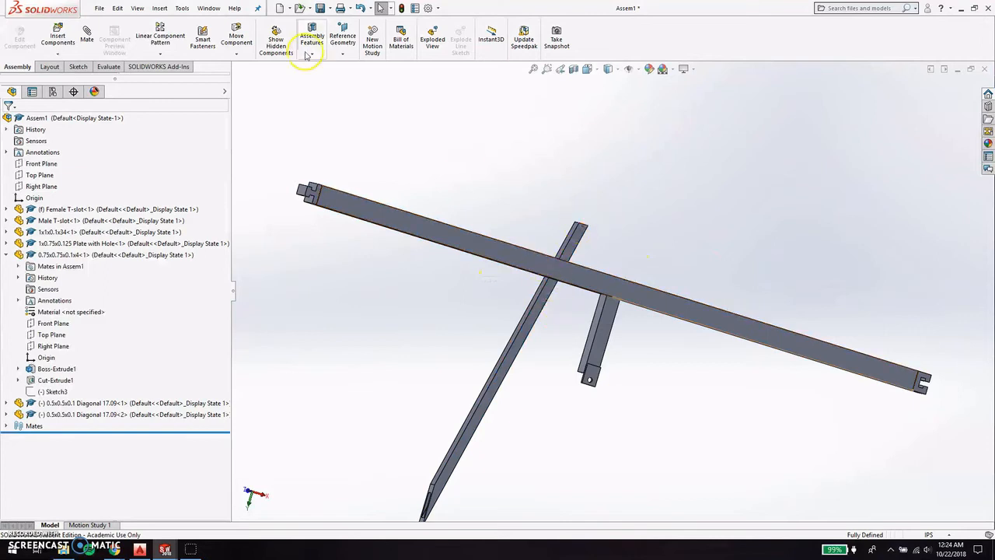
Rotate the second diagonal so its angled end points toward the male T-slot end, and reposition it across the long tube.
click(243, 55)
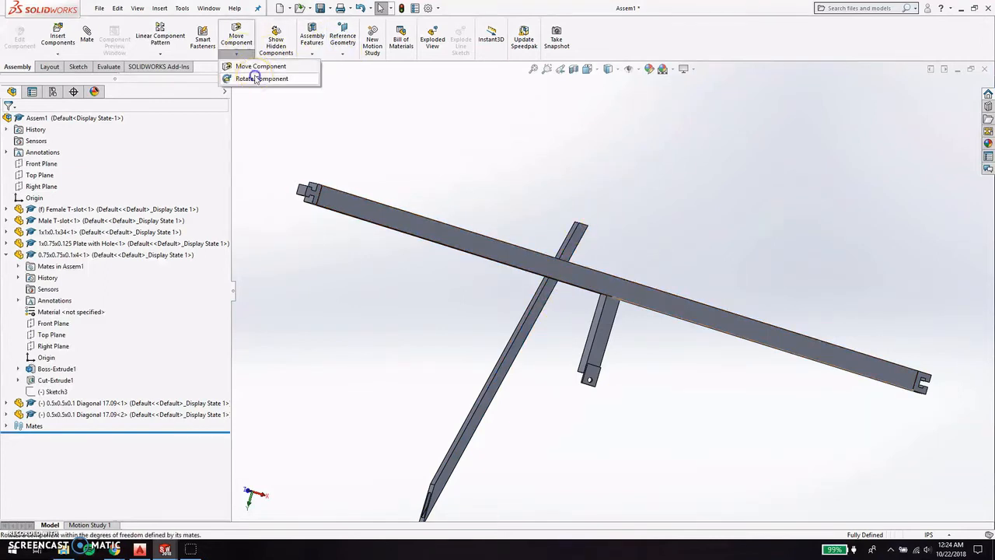
click(261, 78)
drag(514, 353, 463, 455)
drag(468, 328, 442, 378)
click(953, 97)
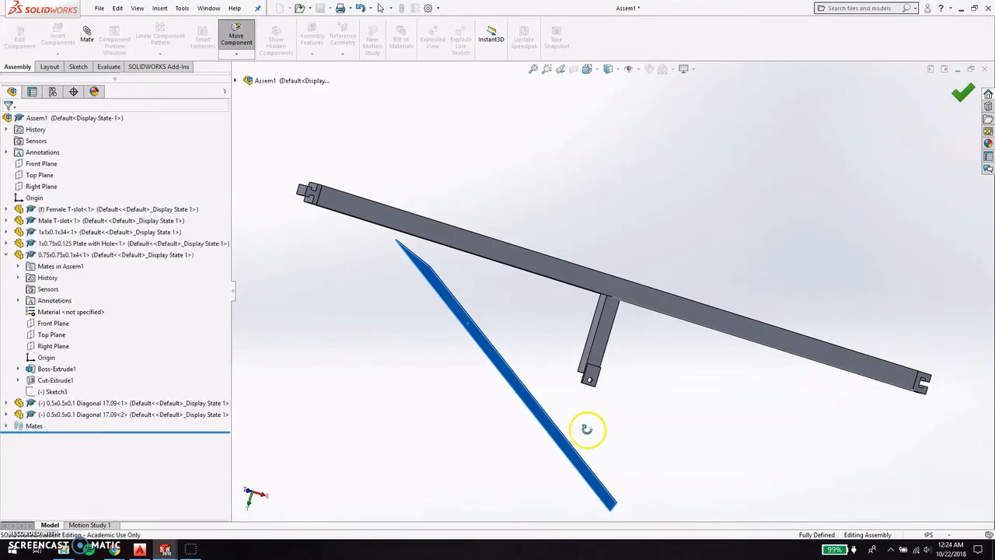
drag(544, 433, 440, 282)
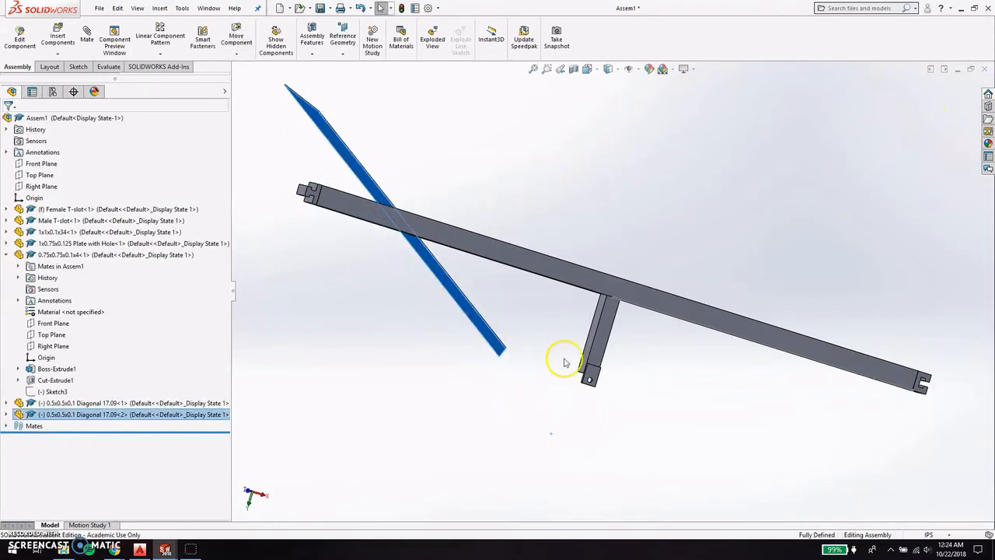
scroll(539, 367, down, 3)
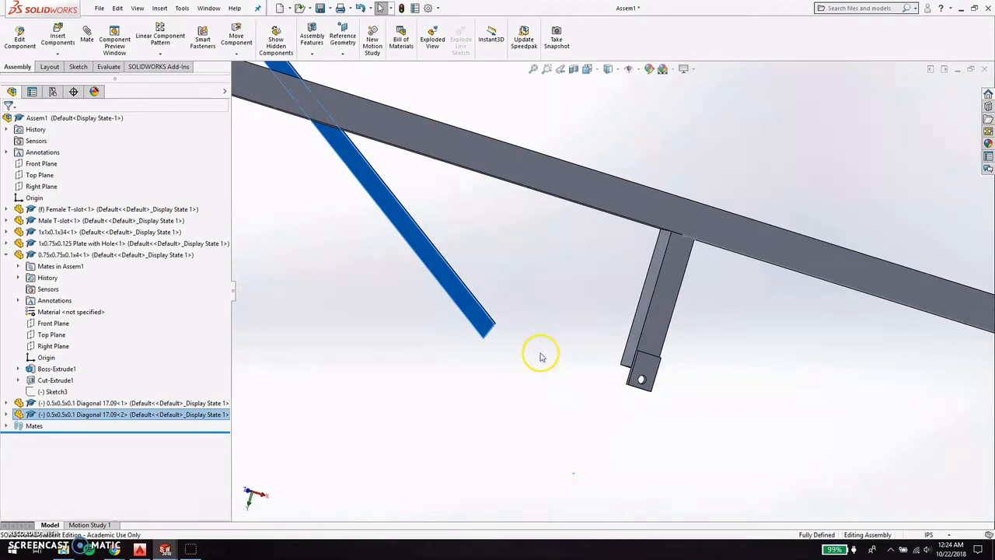
click(590, 358)
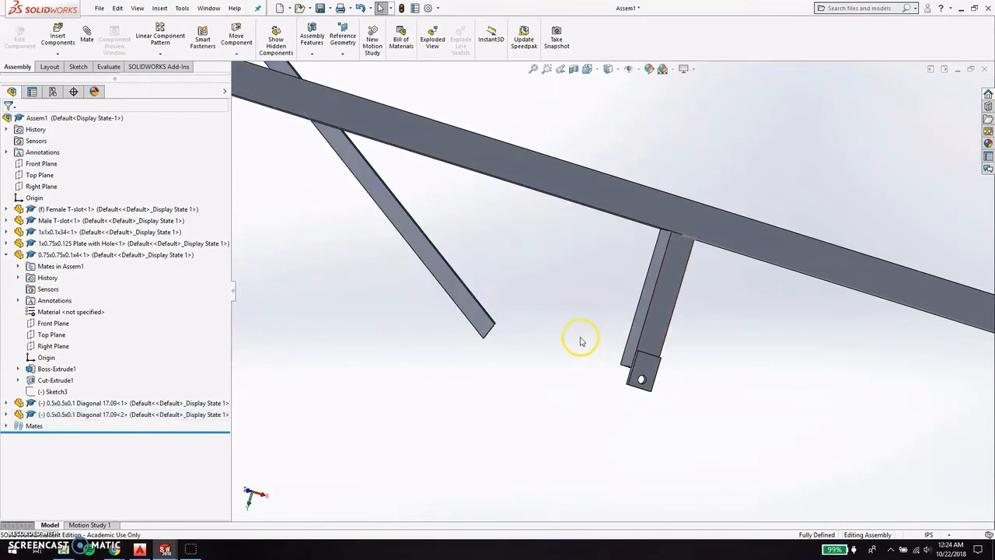
Open the short vertical tube 0.75x0.75x0.1x4 in its own window and show its Sketch3.
scroll(579, 340, down, 2)
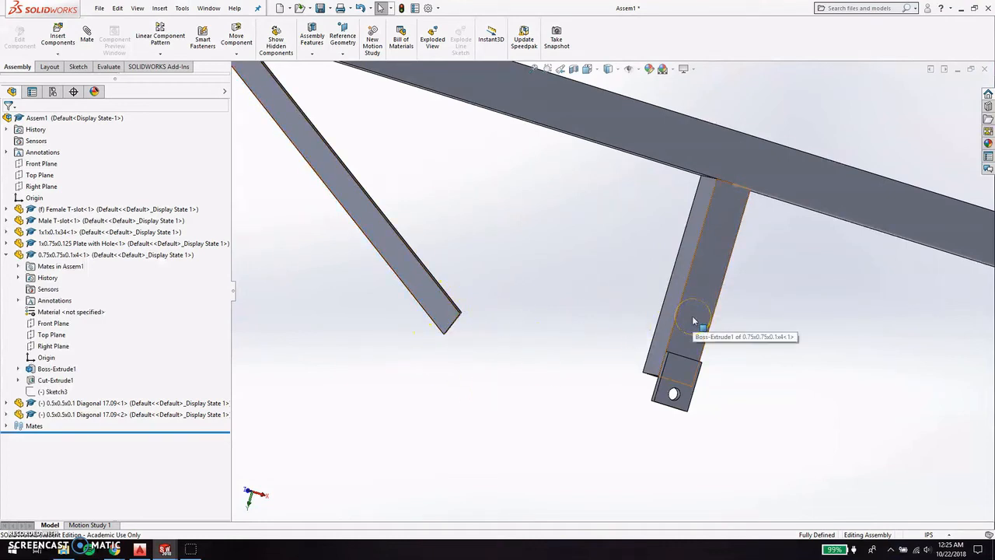
click(757, 166)
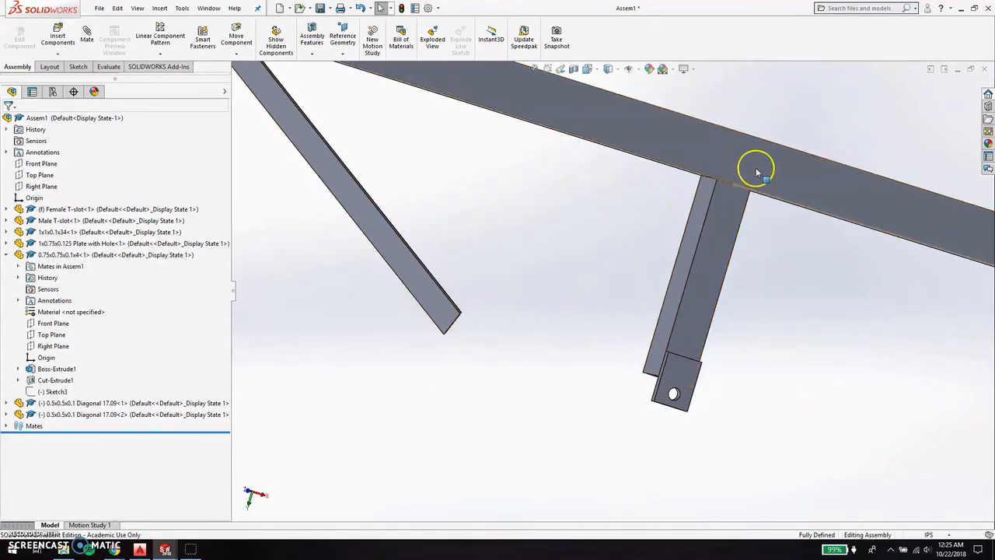
click(701, 316)
click(698, 297)
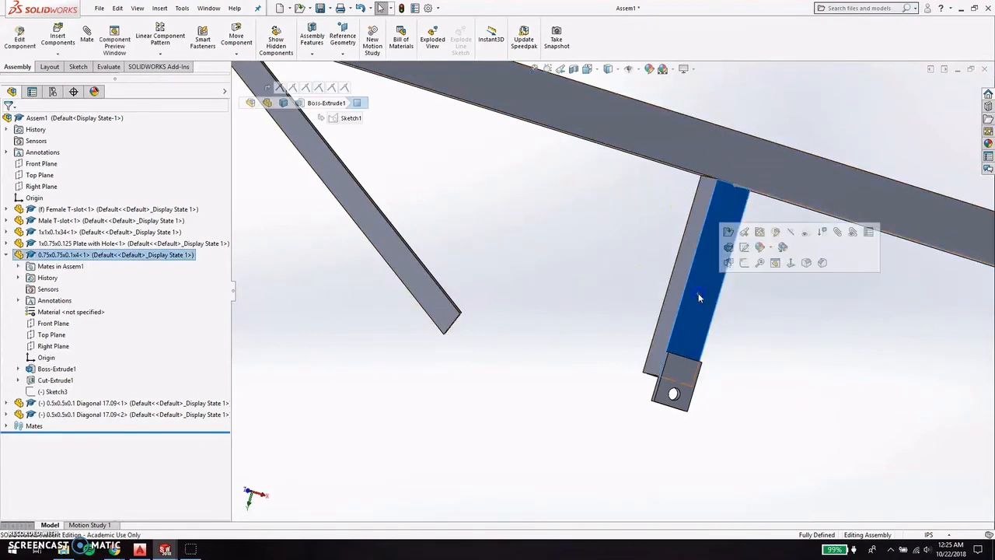
click(733, 230)
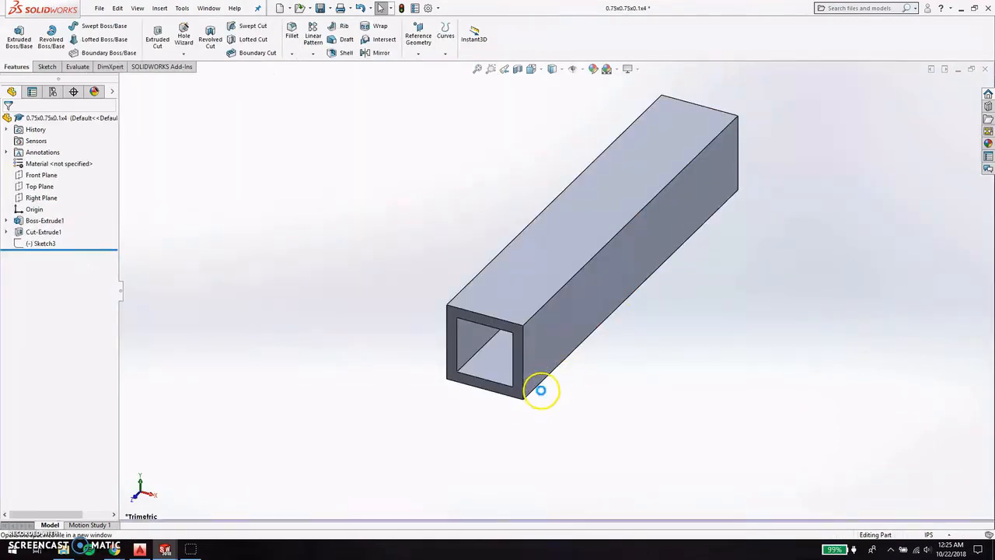
right_click(43, 244)
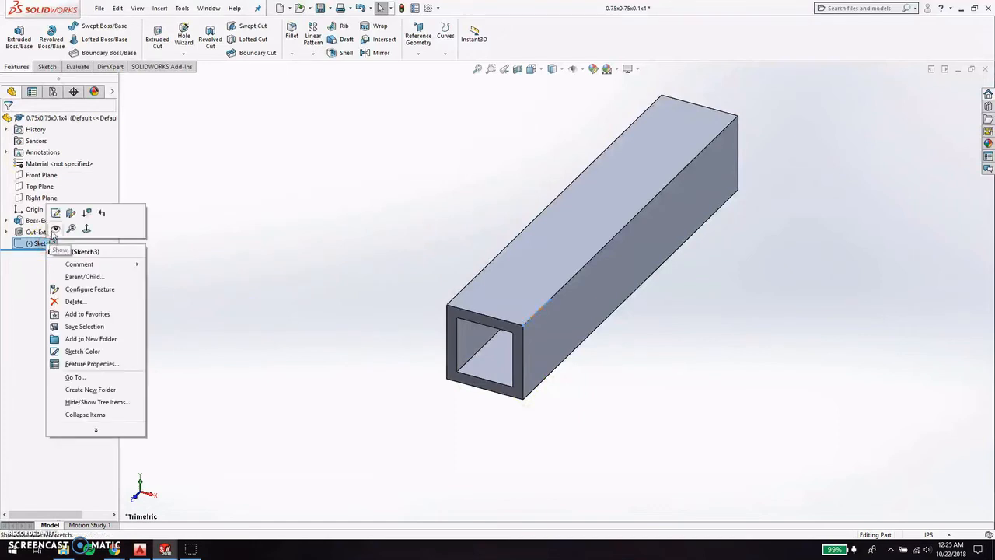
click(55, 230)
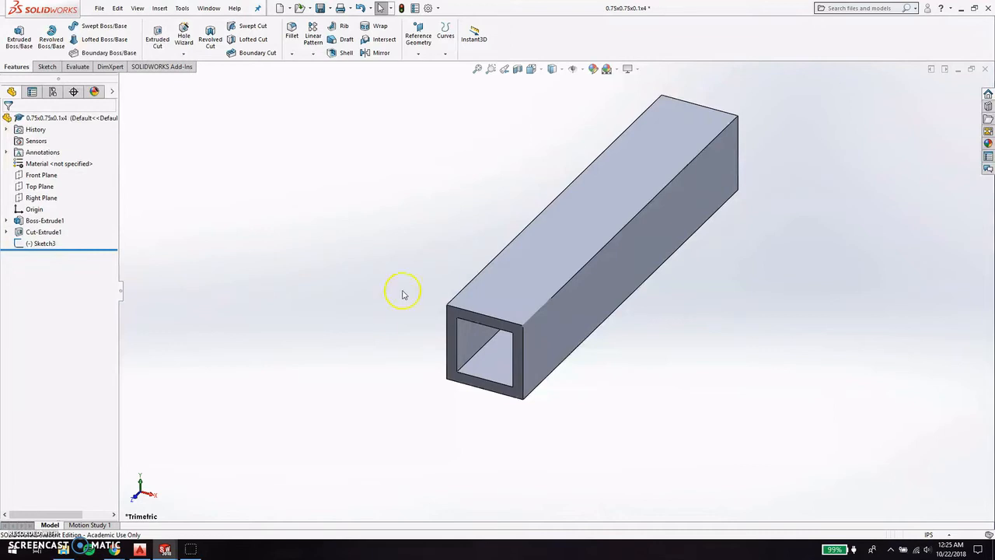
Start a sketch on the short tube's side face and draw a 0.125 in line from the corner along its end edge.
middle_drag(479, 282, 576, 376)
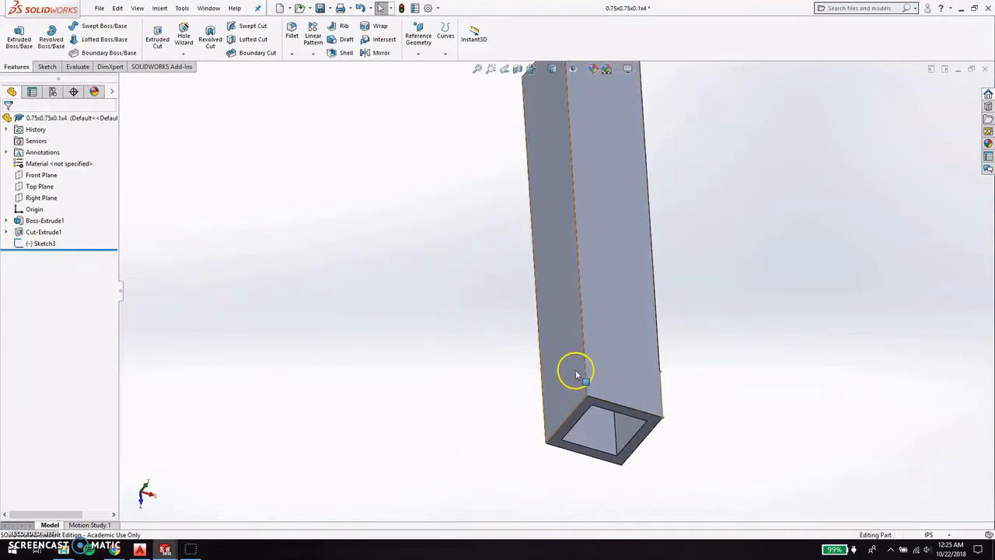
click(567, 373)
click(460, 305)
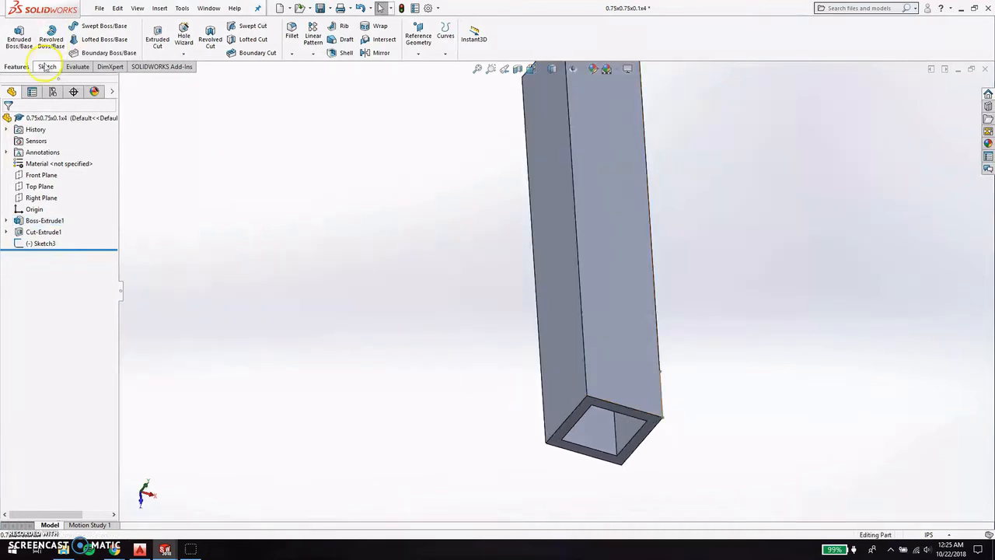
click(46, 67)
click(68, 31)
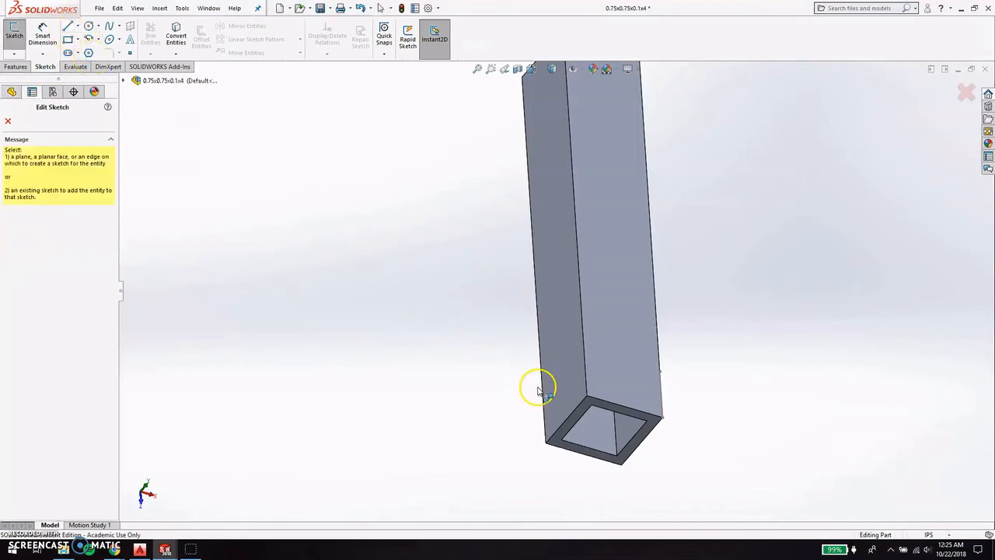
click(559, 367)
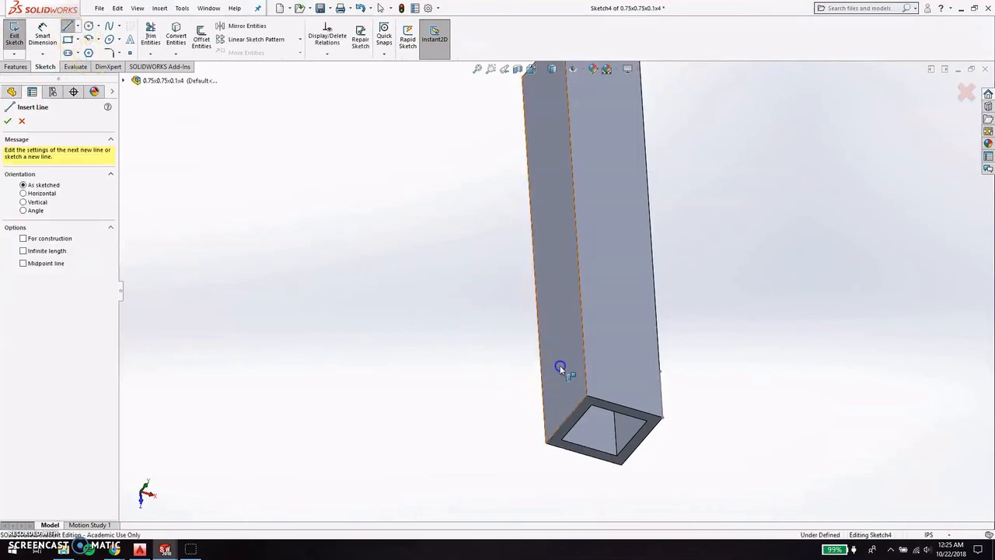
click(587, 398)
click(577, 408)
key(Escape)
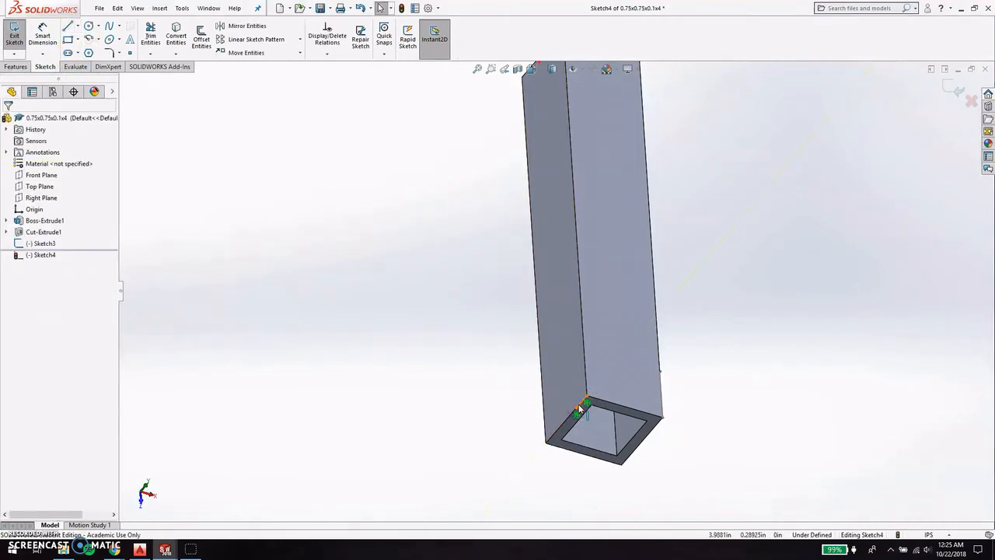
click(581, 404)
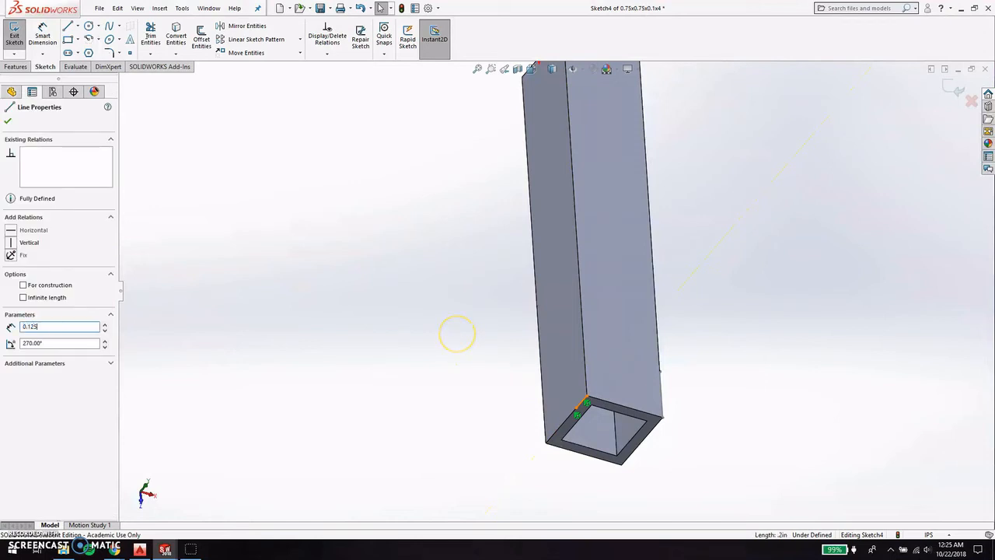
click(535, 276)
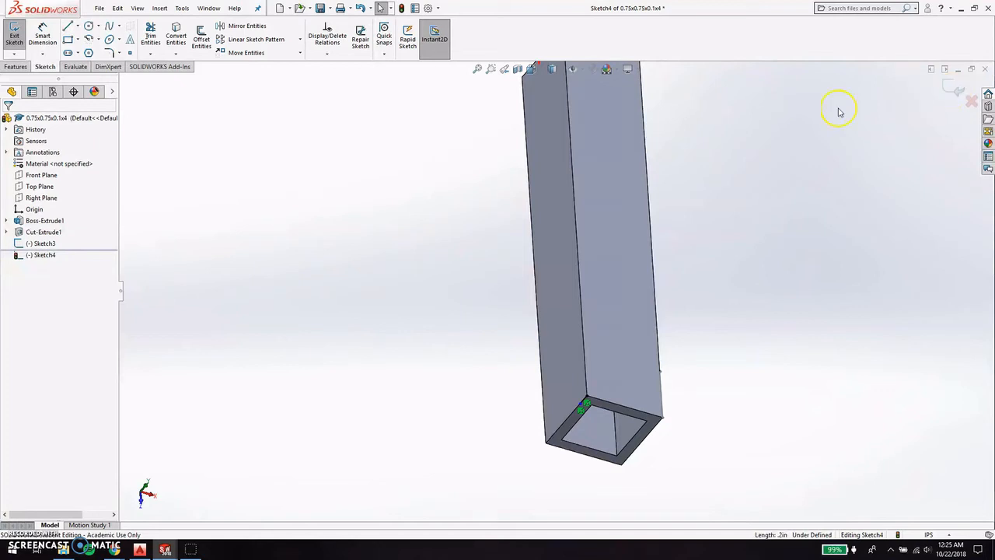
Draw a line from the free end of the short edge line lengthwise along the tube's side face, and close the sketch.
click(69, 30)
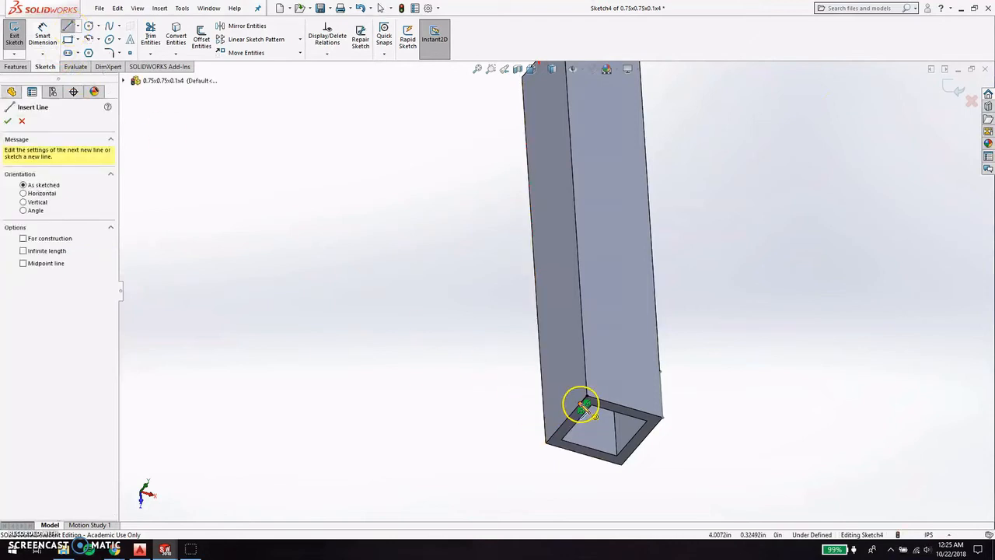
click(583, 405)
click(578, 362)
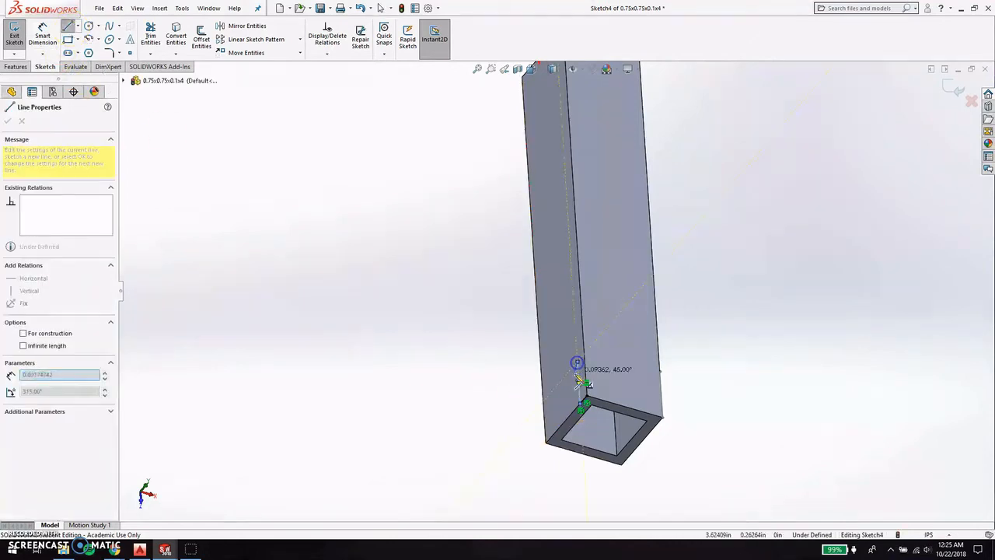
key(Escape)
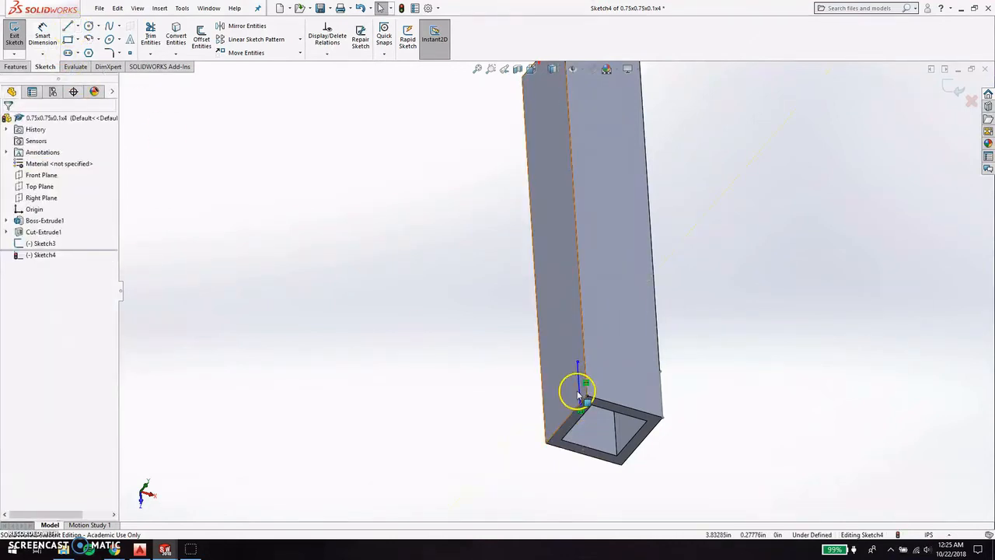
click(953, 90)
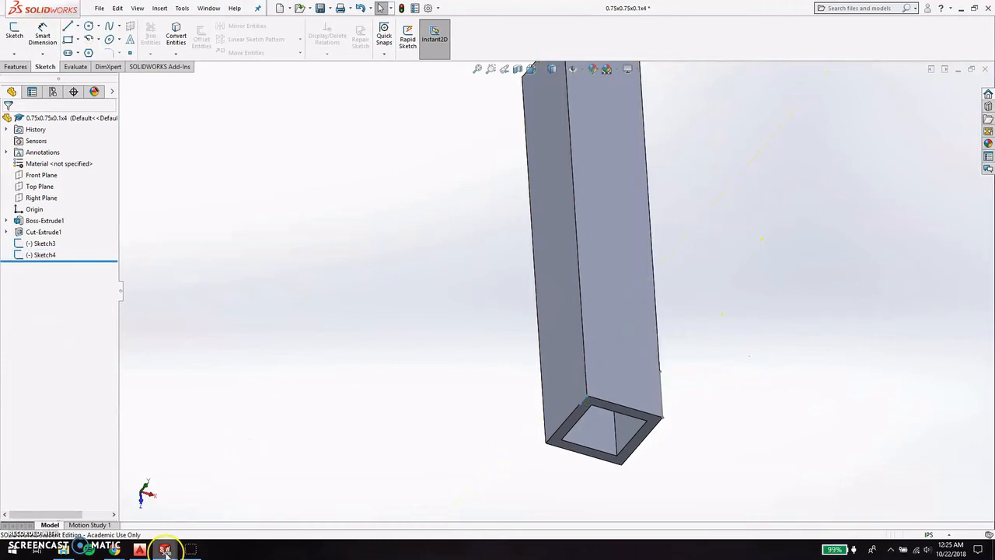
Switch to Assem1 and rebuild the assembly with the changed short tube.
mouse_move(166, 550)
click(826, 497)
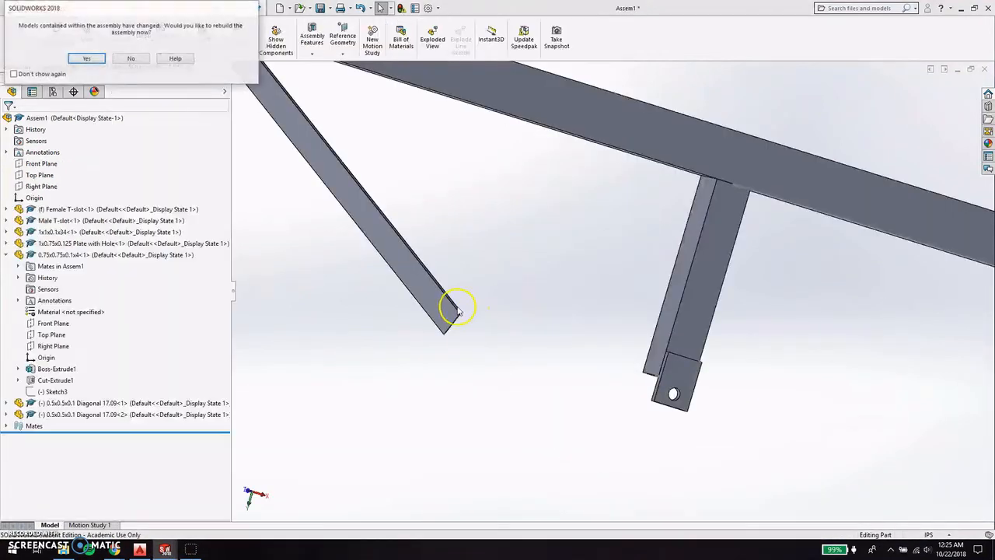
click(87, 58)
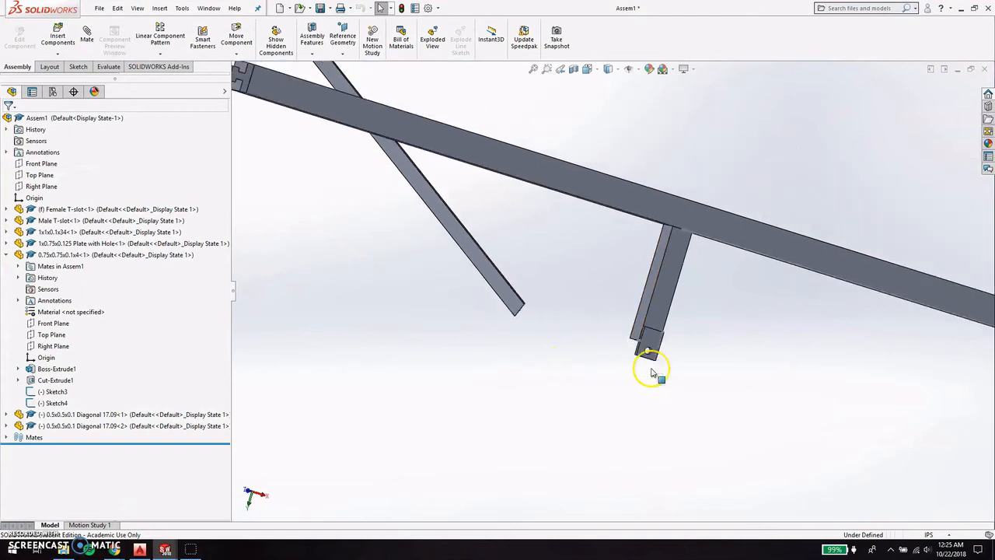
Add a coincident mate between the second diagonal's hollow end face and the short vertical tube's side face.
scroll(624, 334, down, 3)
scroll(581, 291, down, 2)
middle_drag(575, 287, 584, 289)
scroll(513, 311, up, 3)
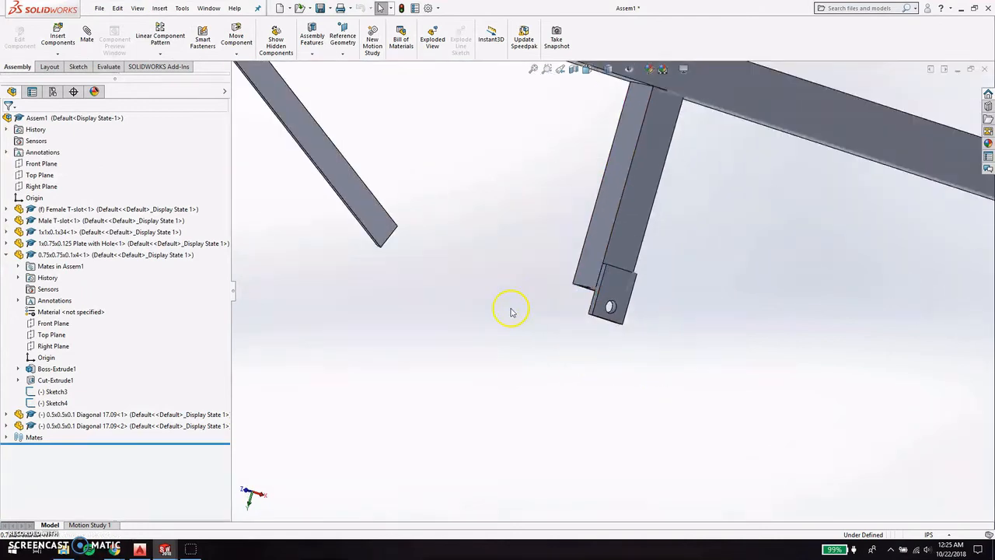
scroll(402, 247, down, 2)
scroll(508, 274, down, 3)
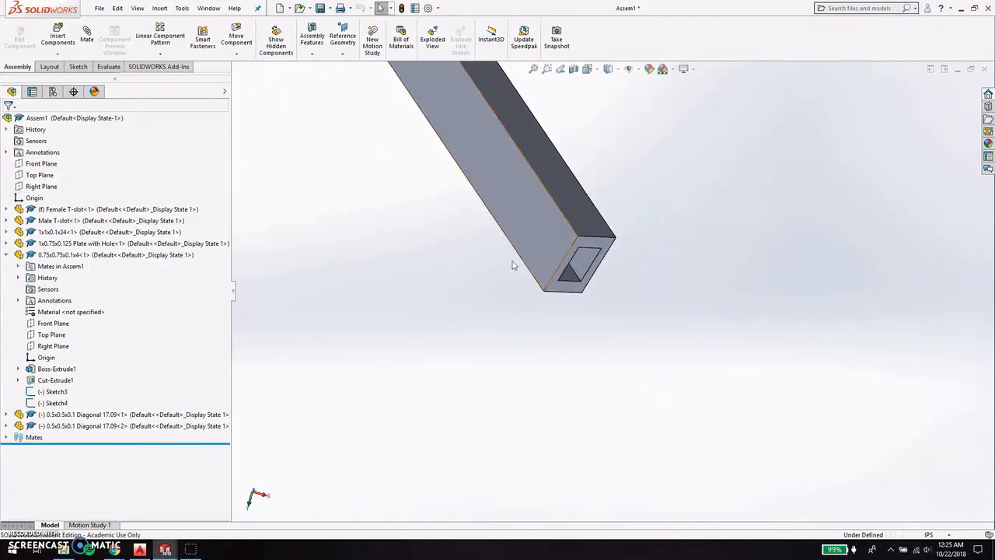
click(591, 246)
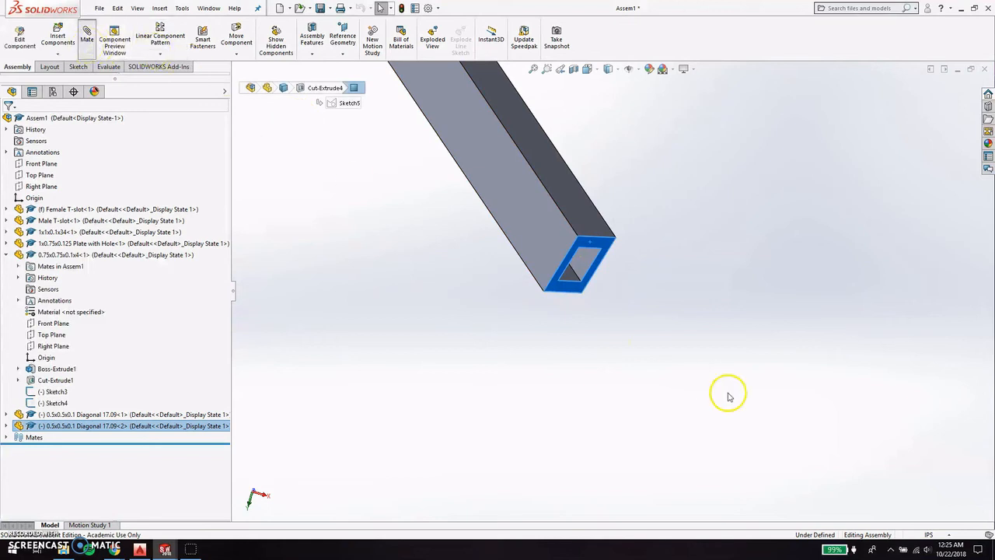
scroll(766, 402, up, 3)
middle_drag(777, 292, 830, 321)
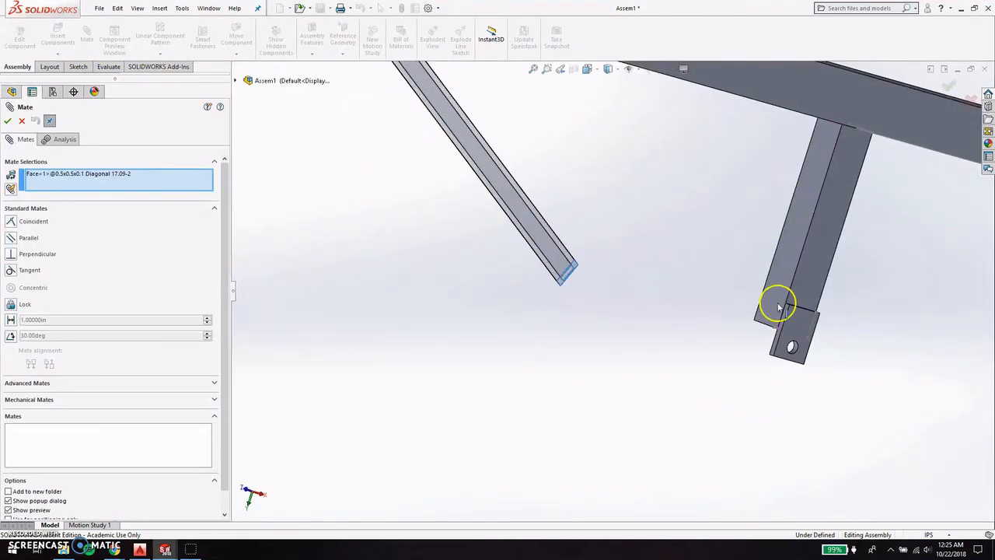
click(769, 302)
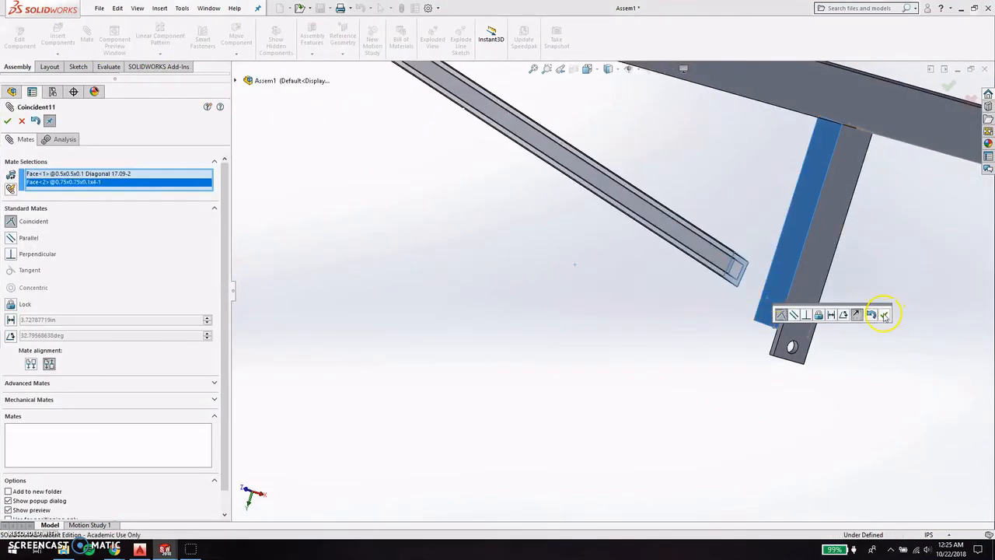
click(884, 315)
click(951, 85)
Add a coincident mate between the long side edge of the second diagonal's hollow end and the lengthwise Sketch4 line on the short tube.
middle_drag(788, 337, 760, 298)
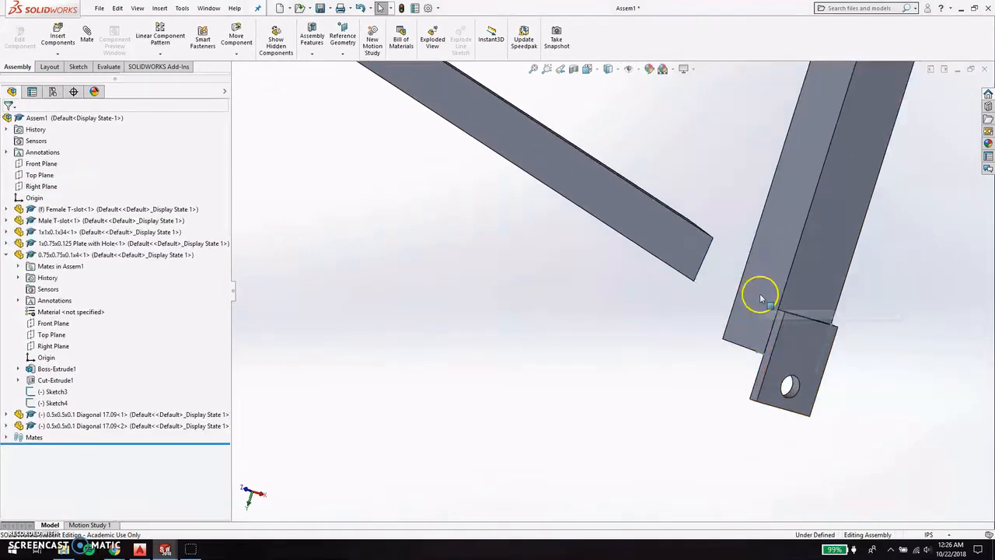
scroll(761, 298, down, 3)
click(655, 241)
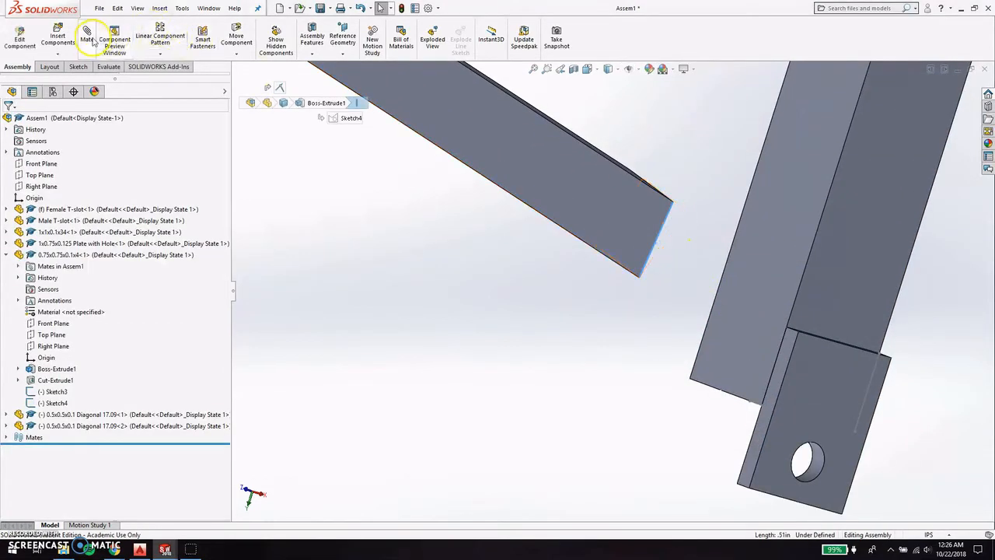
click(760, 367)
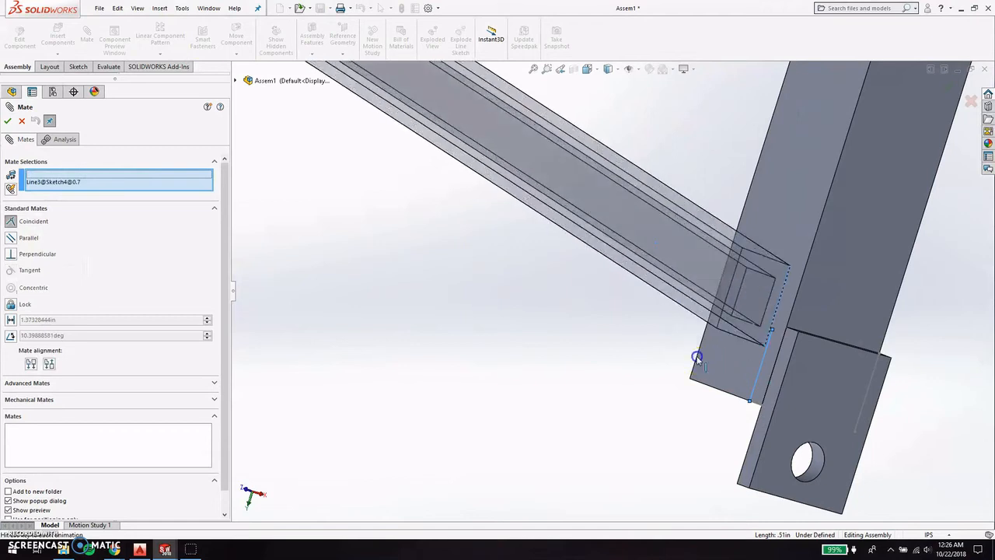
click(831, 376)
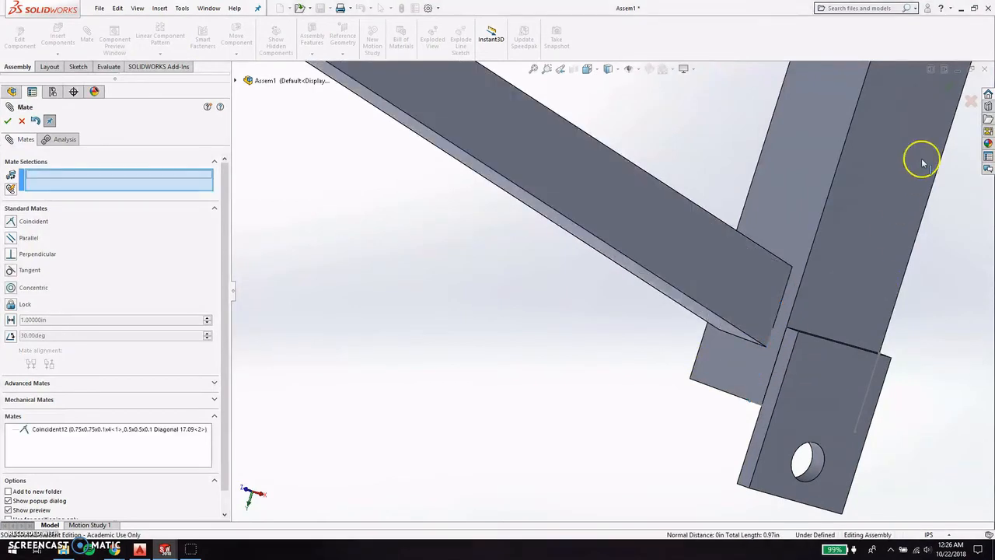
click(953, 92)
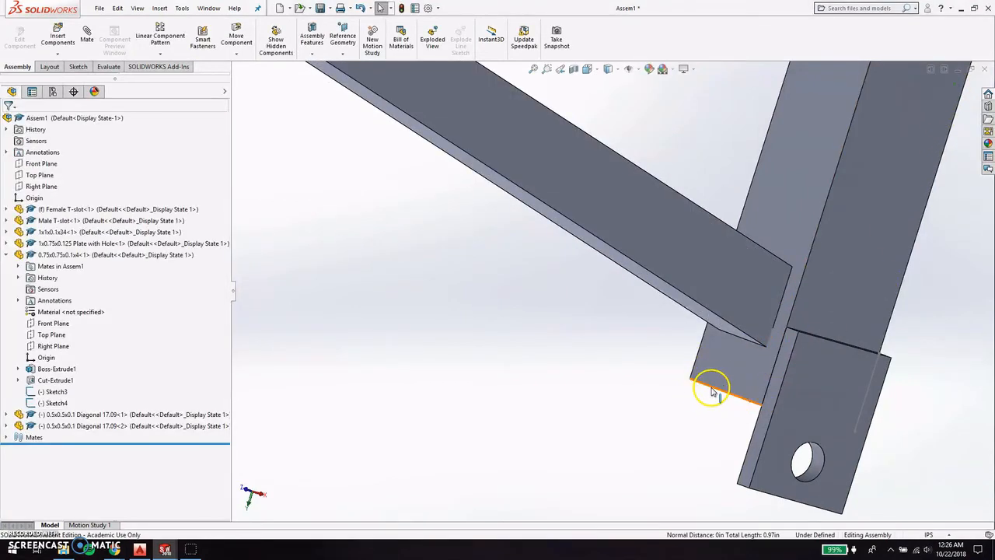
Add a coincident mate between the lower edge of the second diagonal's hollow end and the short tube's lower end edge.
click(738, 337)
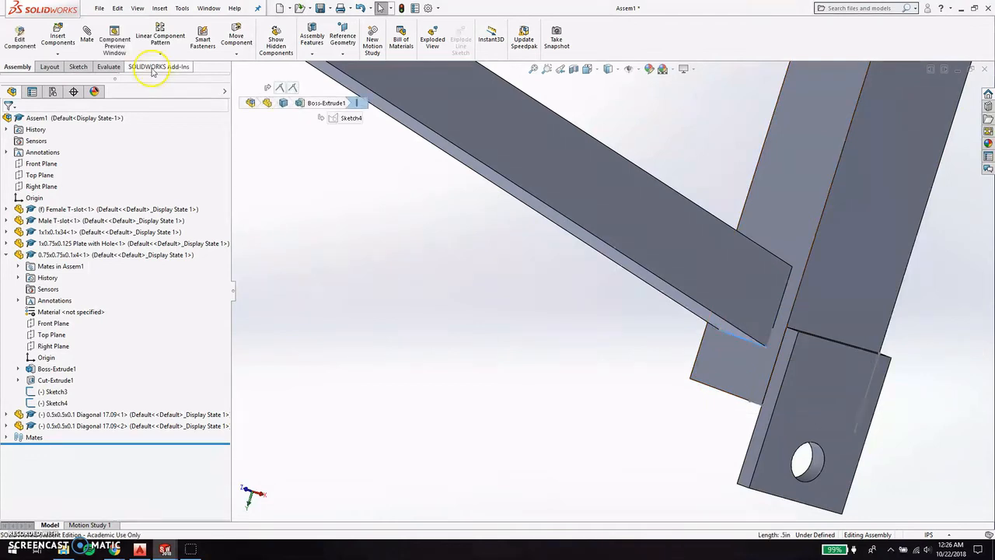
click(711, 391)
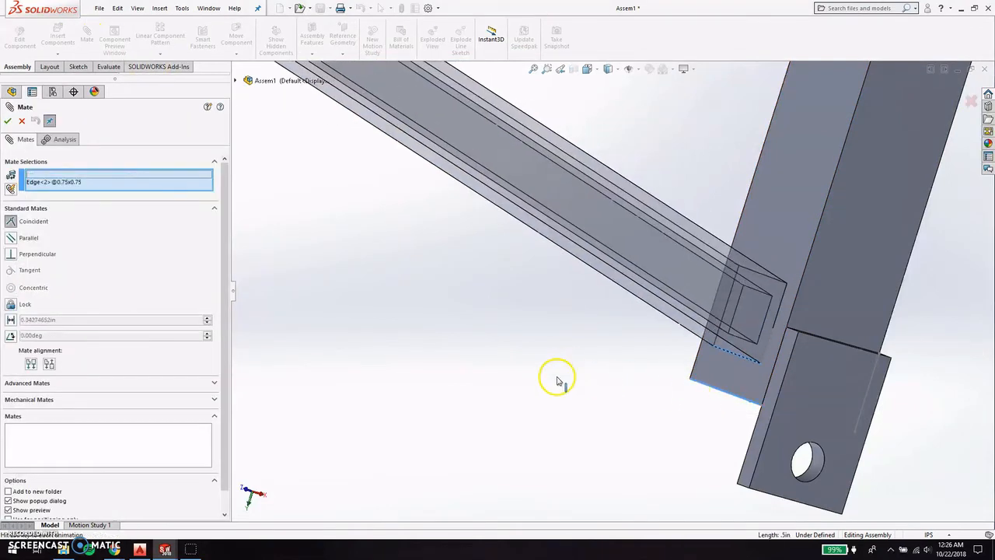
click(673, 398)
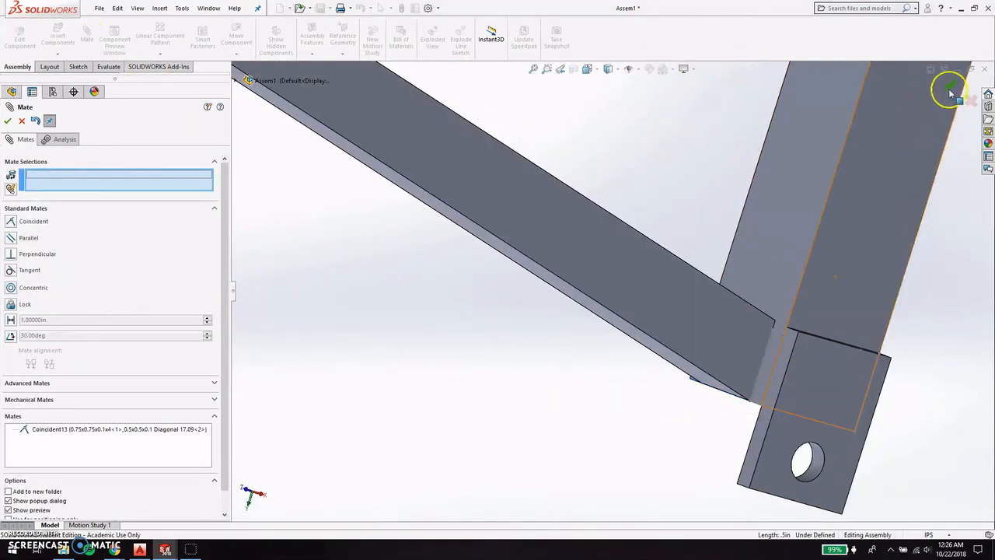
click(950, 93)
Examine how the second diagonal's angled end meets the long tube beside the male T-slot, and check the whole triangle.
scroll(658, 396, up, 8)
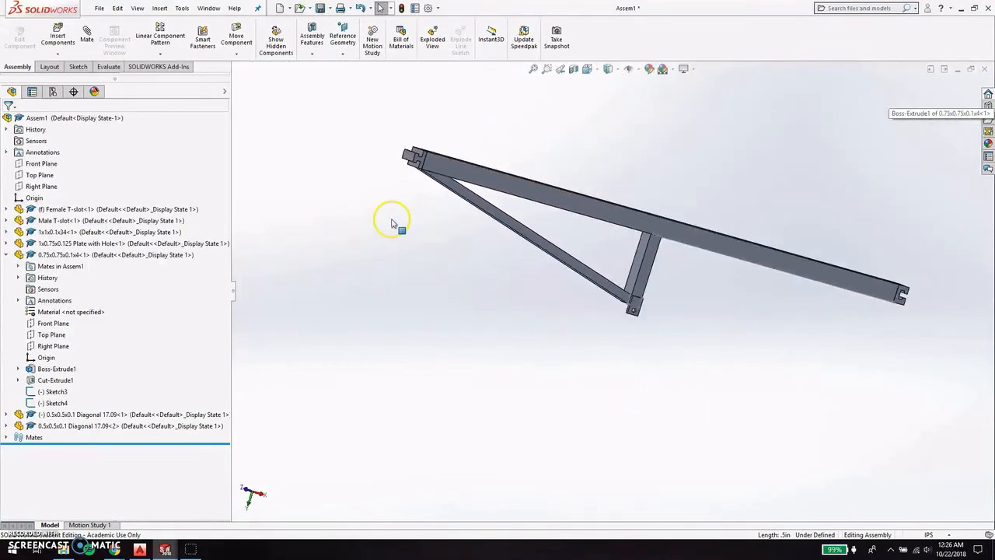
scroll(420, 167, down, 10)
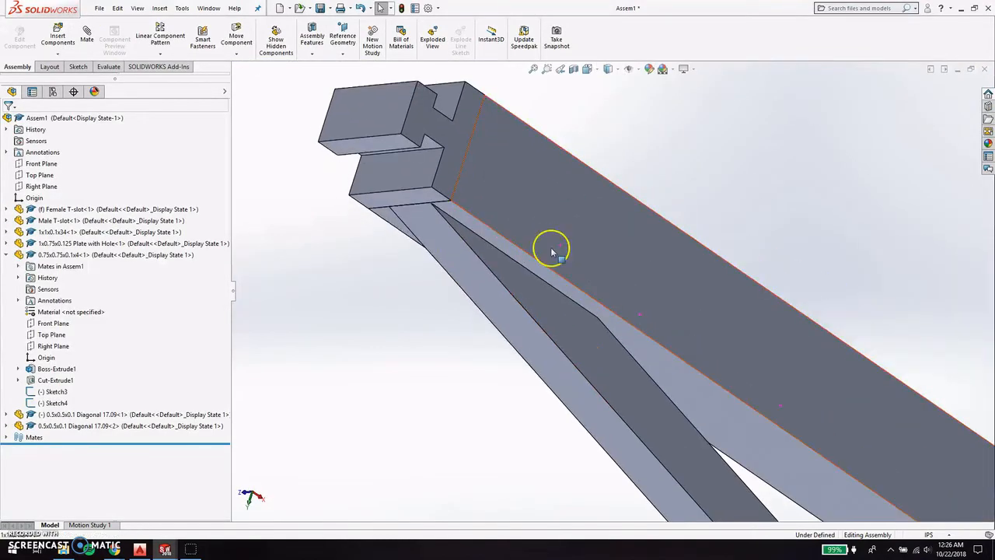
click(540, 291)
middle_drag(606, 280, 535, 255)
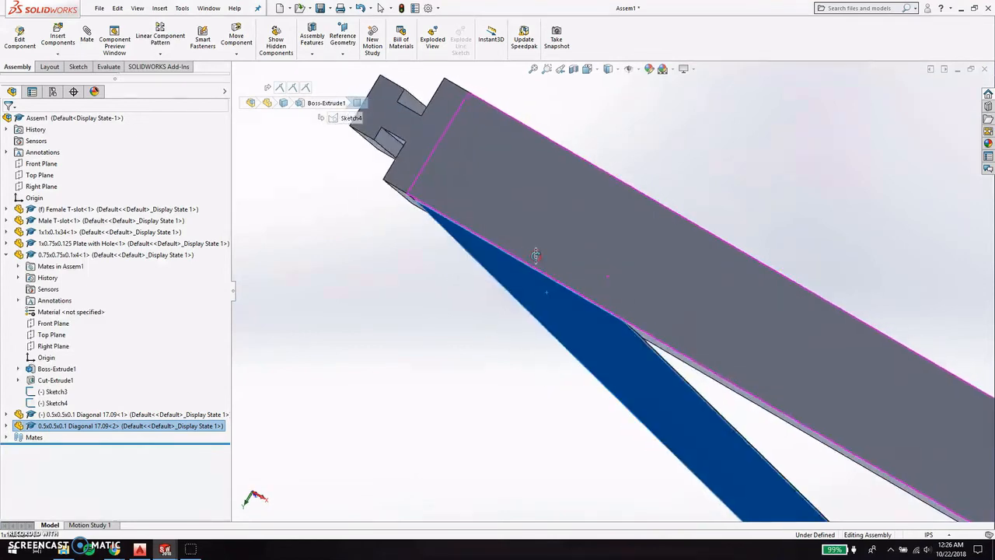
scroll(427, 215, down, 6)
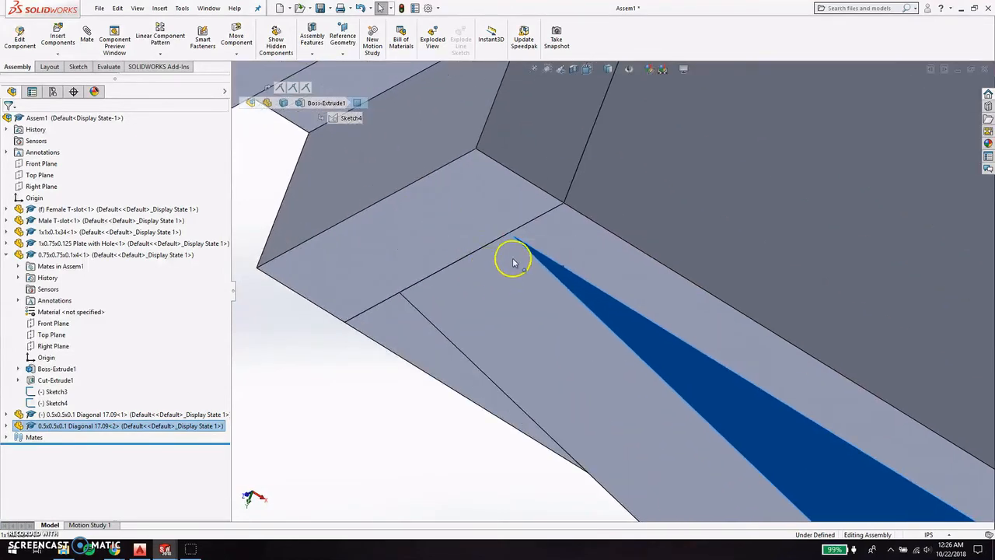
key(Escape)
click(503, 273)
key(Escape)
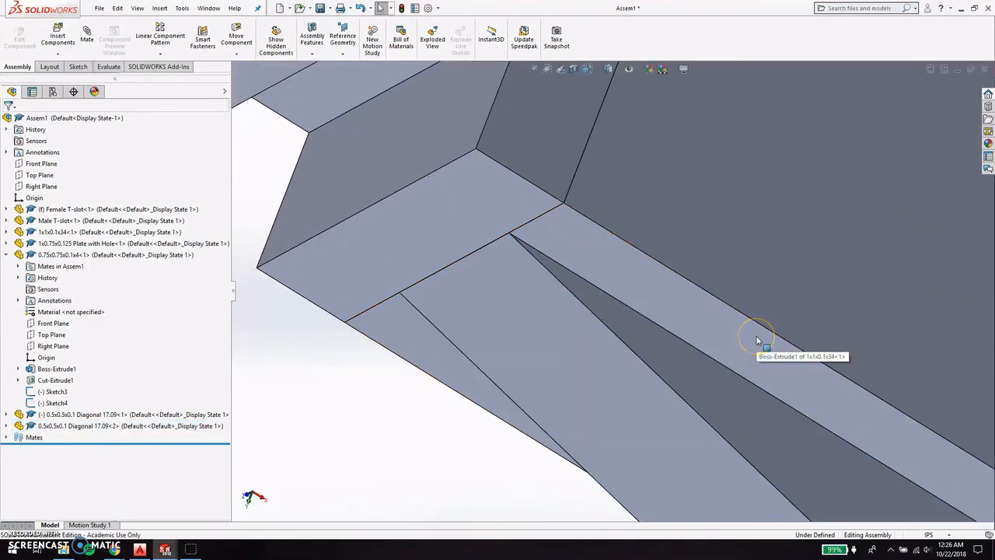
scroll(757, 339, up, 10)
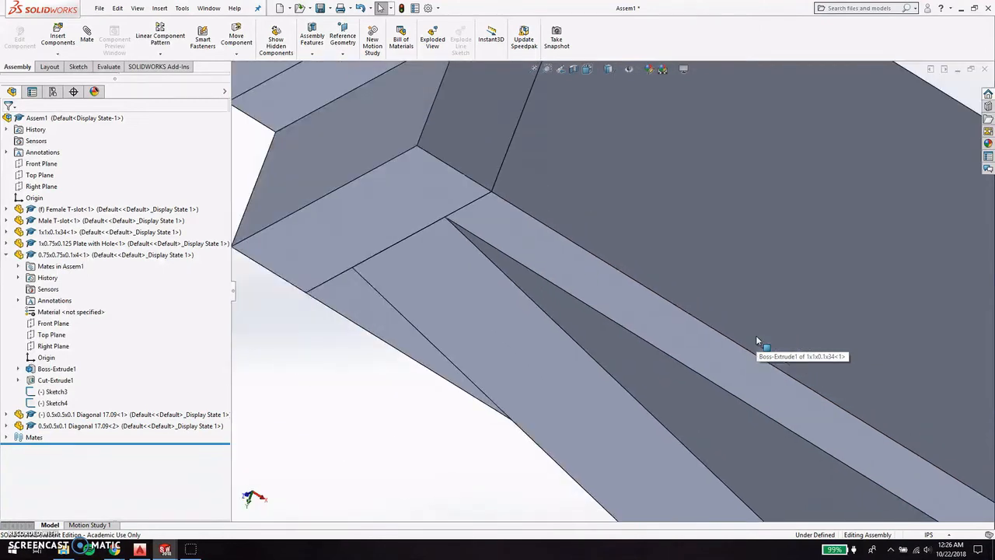
scroll(757, 339, up, 6)
scroll(794, 429, down, 5)
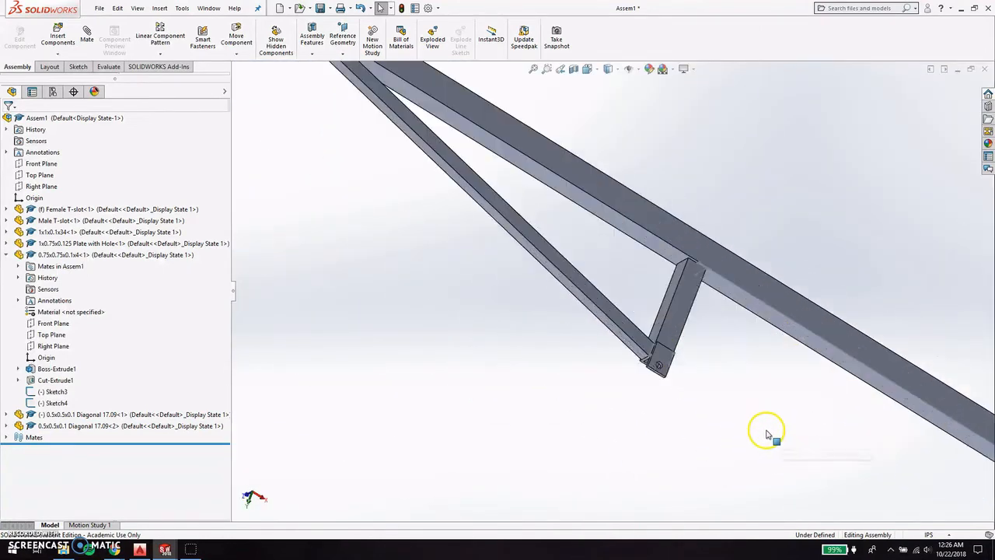
Move the free first diagonal across the long tube, between the short vertical tube and the female T-slot end.
scroll(813, 420, up, 8)
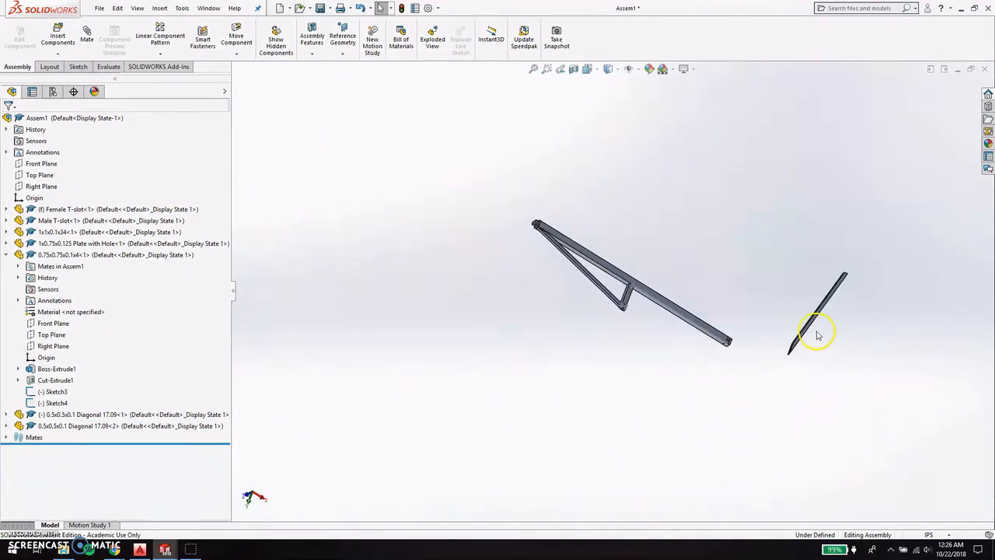
drag(814, 325, 651, 328)
scroll(651, 328, down, 5)
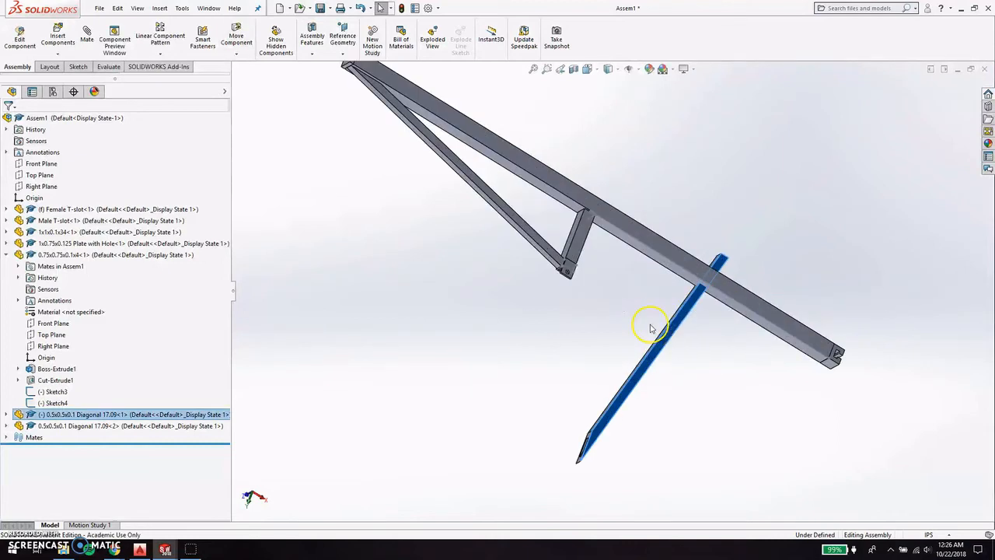
Rotate the free first diagonal so its hollow end faces the short vertical tube's lower end, and move it clear of the tubes.
scroll(674, 334, down, 4)
click(675, 334)
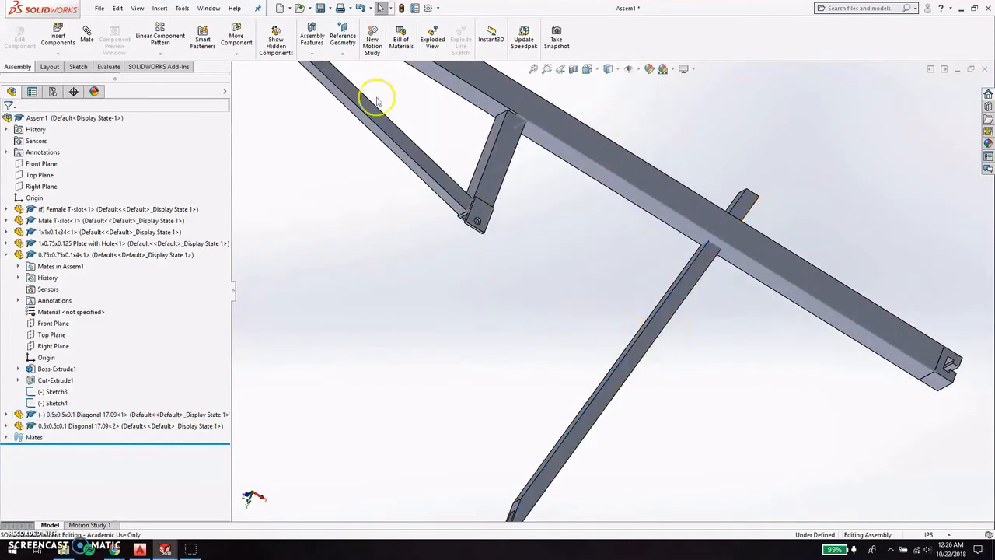
click(237, 54)
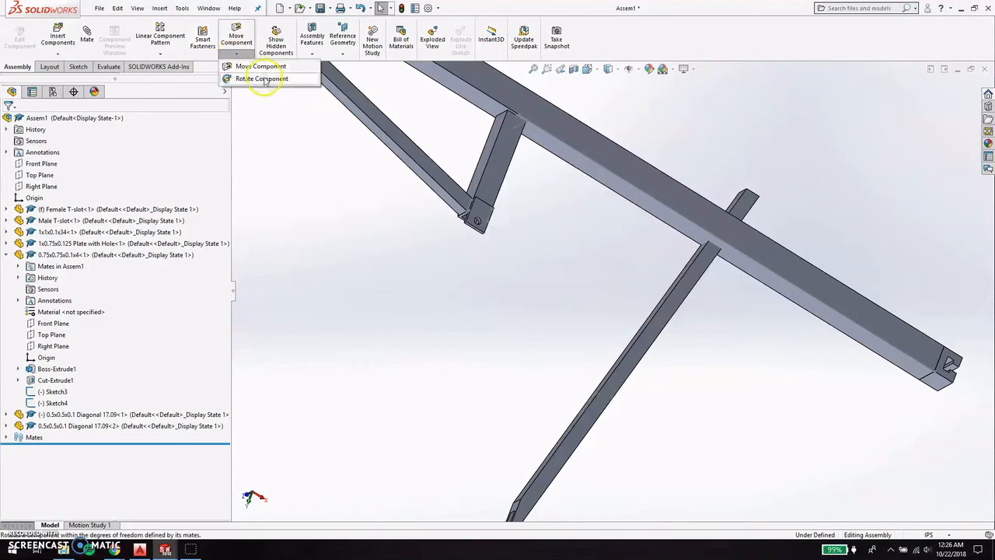
click(265, 79)
drag(695, 279, 463, 338)
click(962, 93)
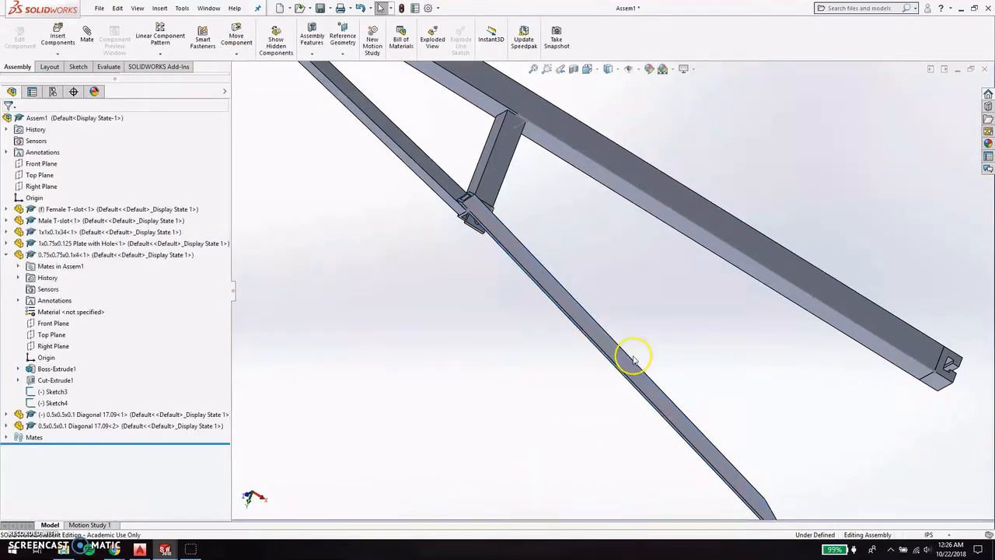
drag(628, 366, 704, 351)
key(Escape)
Open the short vertical tube as its own part from the assembly.
scroll(549, 189, down, 3)
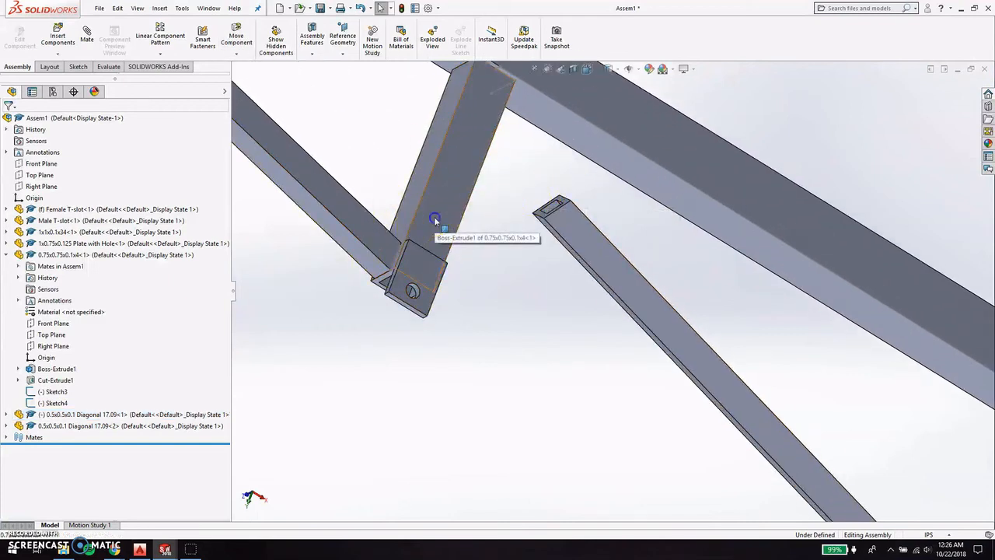
click(457, 168)
click(464, 157)
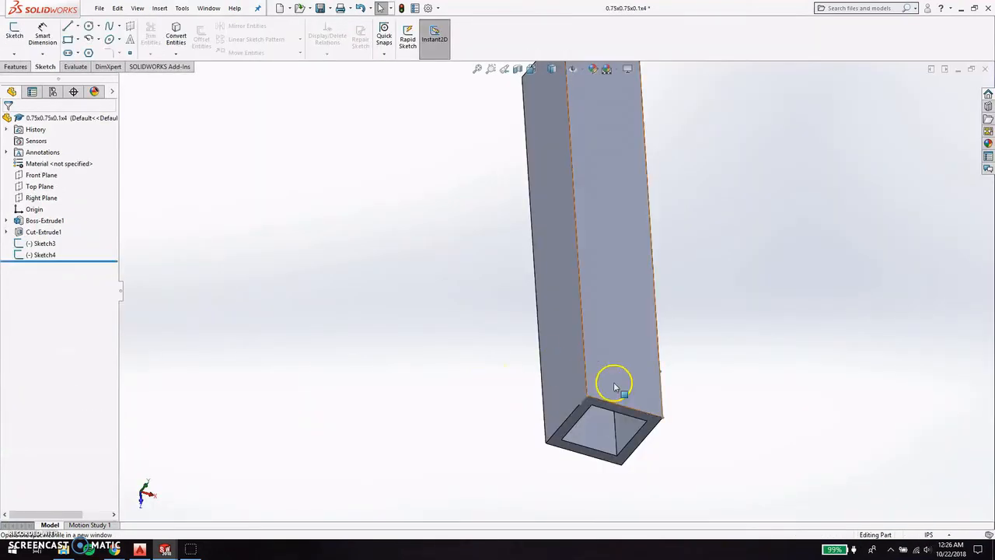
Sketch a line about 0.19 in long on the tube's side face, from its open-end corner down along the end edge.
middle_drag(628, 391, 549, 334)
click(535, 337)
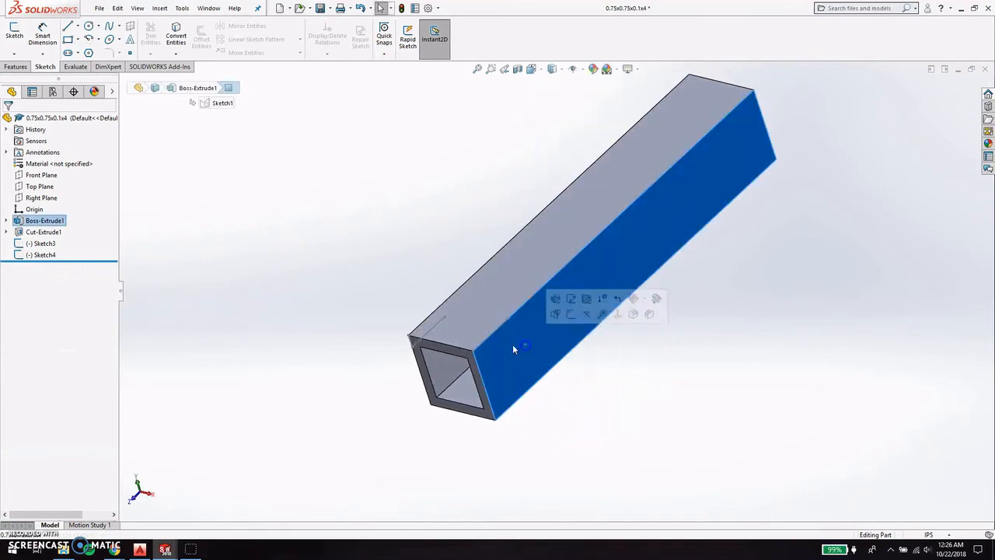
click(408, 306)
click(67, 26)
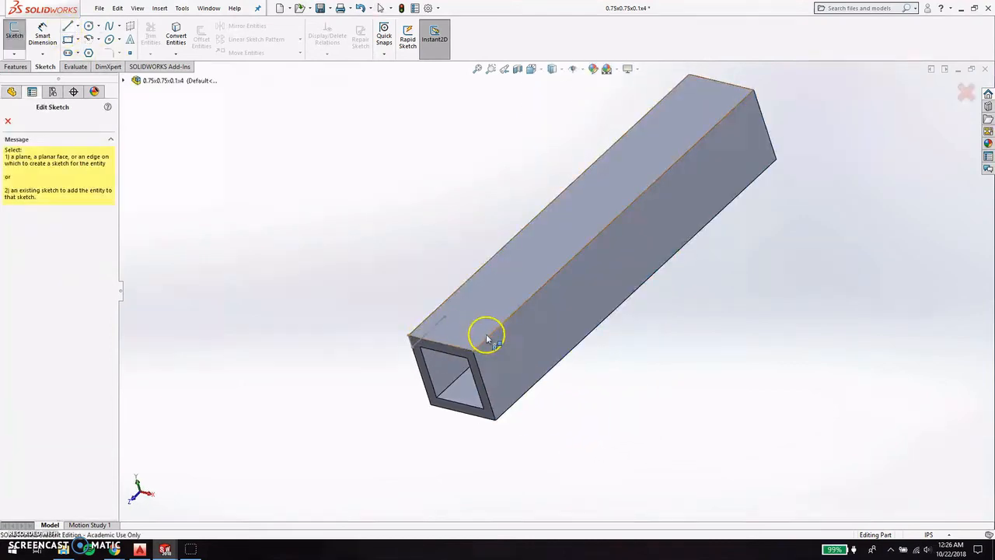
click(501, 355)
click(473, 351)
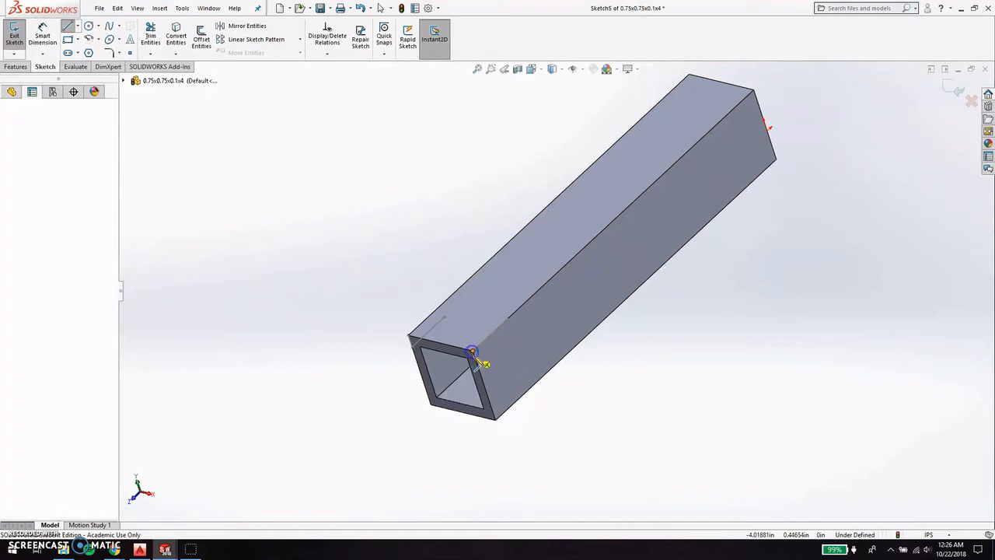
click(478, 366)
key(Escape)
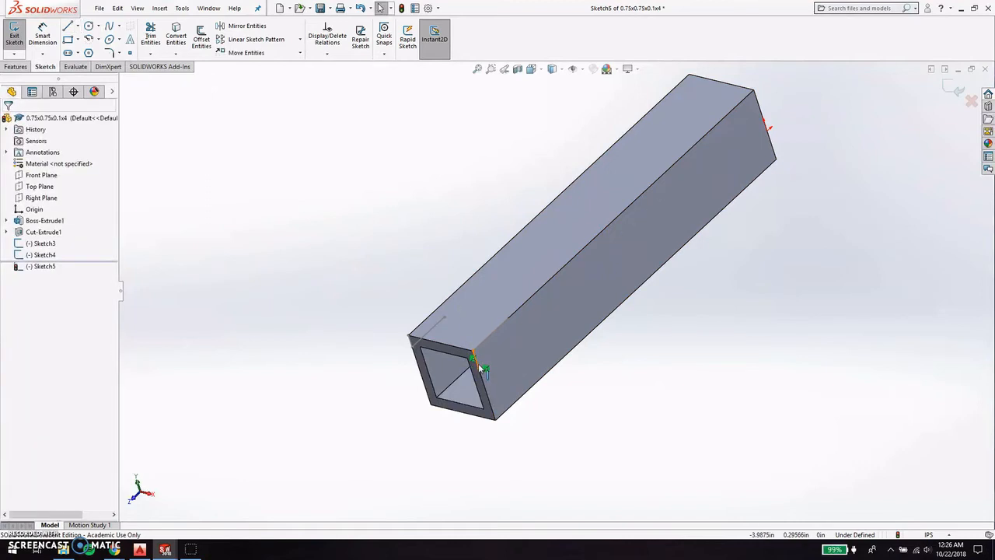
Set the new sketch line's length to 0.125 in and finish the sketch.
click(477, 361)
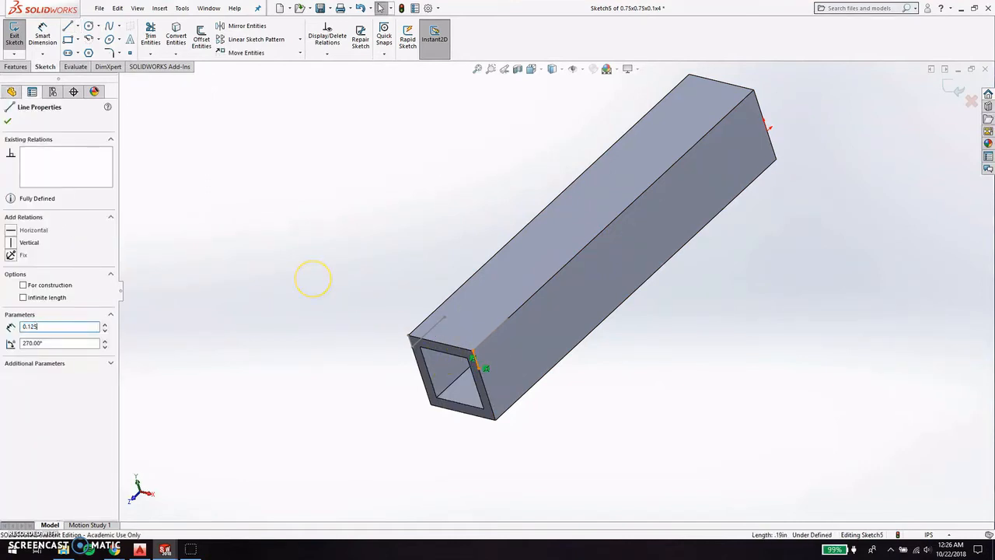
key(Escape)
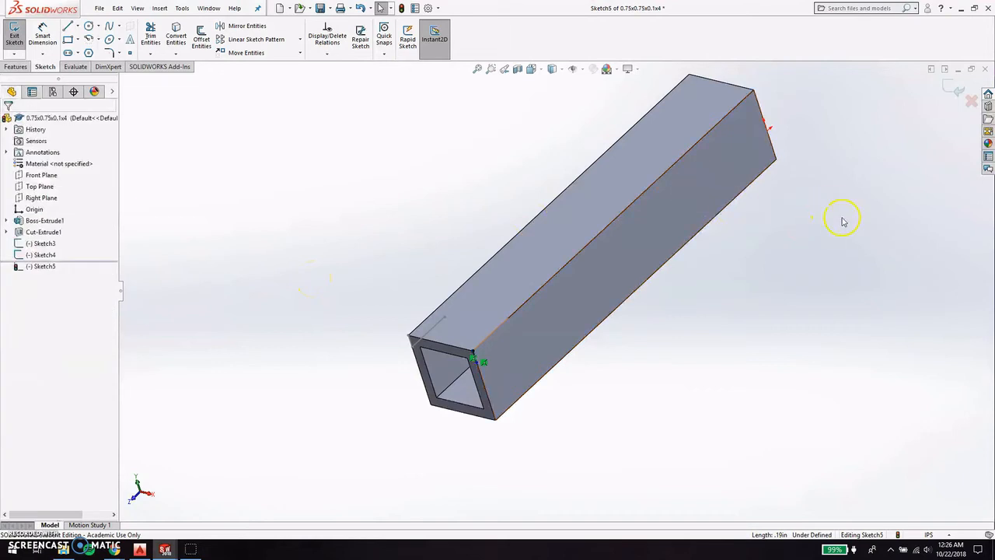
click(953, 92)
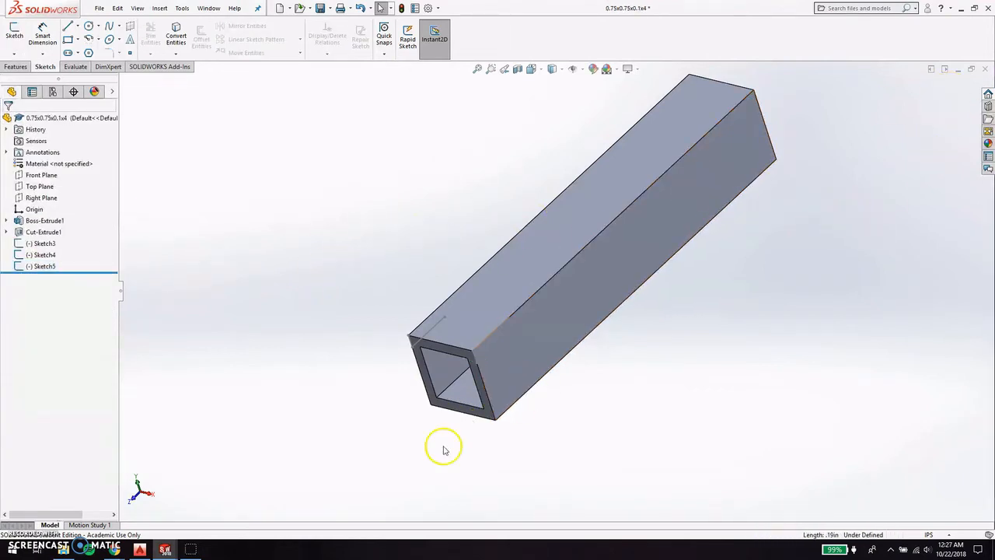
Return to the Assem1 assembly window.
mouse_move(165, 549)
click(820, 501)
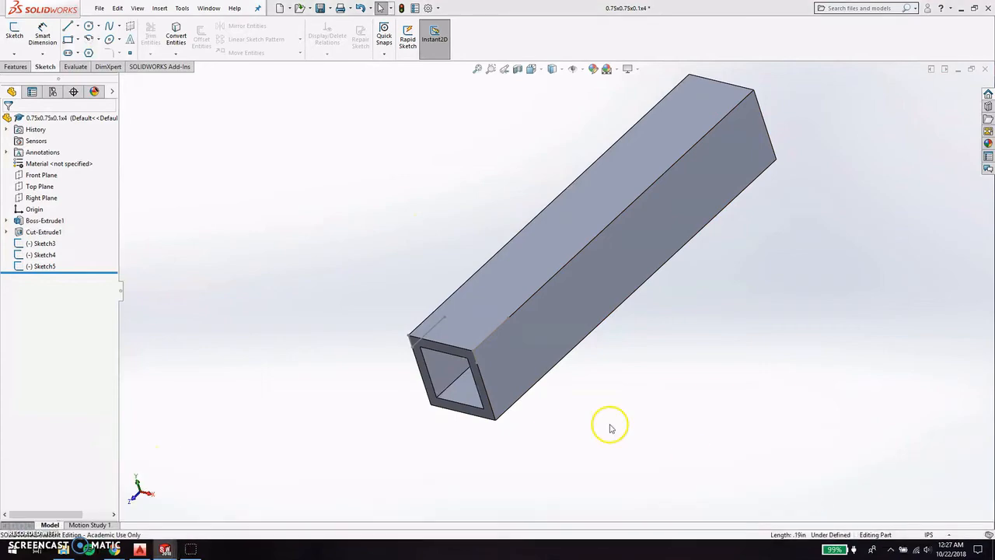
click(87, 59)
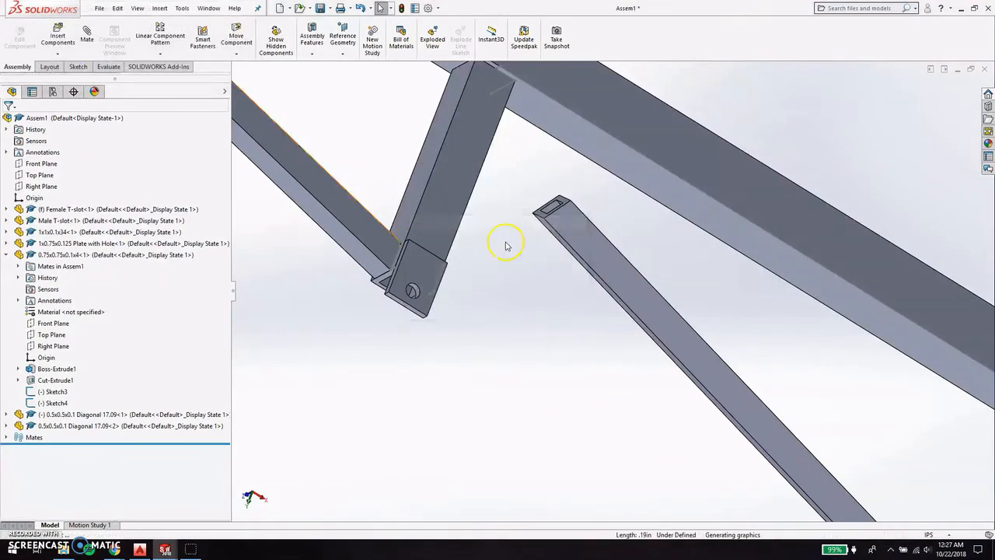
Add a coincident mate between the first diagonal's hollow end face and the short tube's side face that faces it.
scroll(574, 242, down, 3)
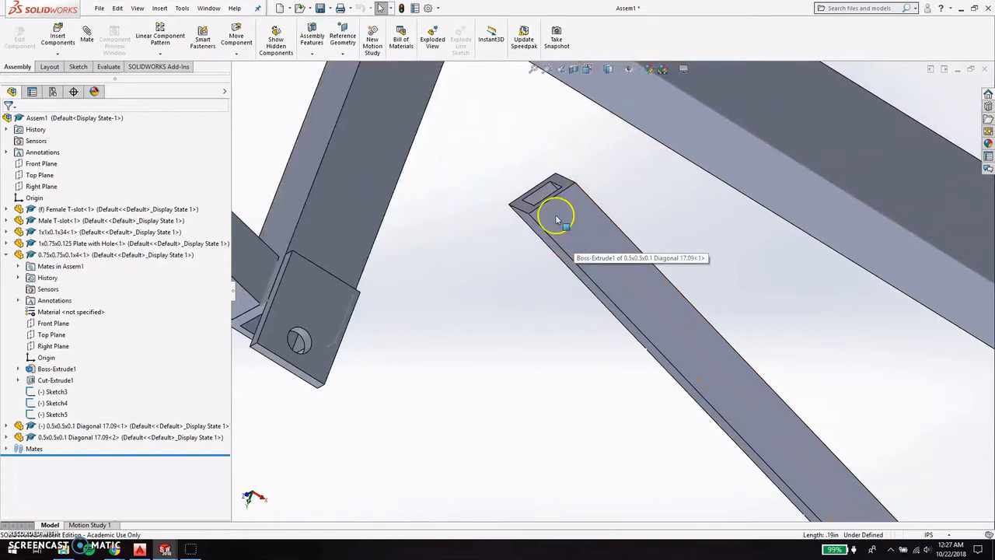
click(553, 192)
click(77, 32)
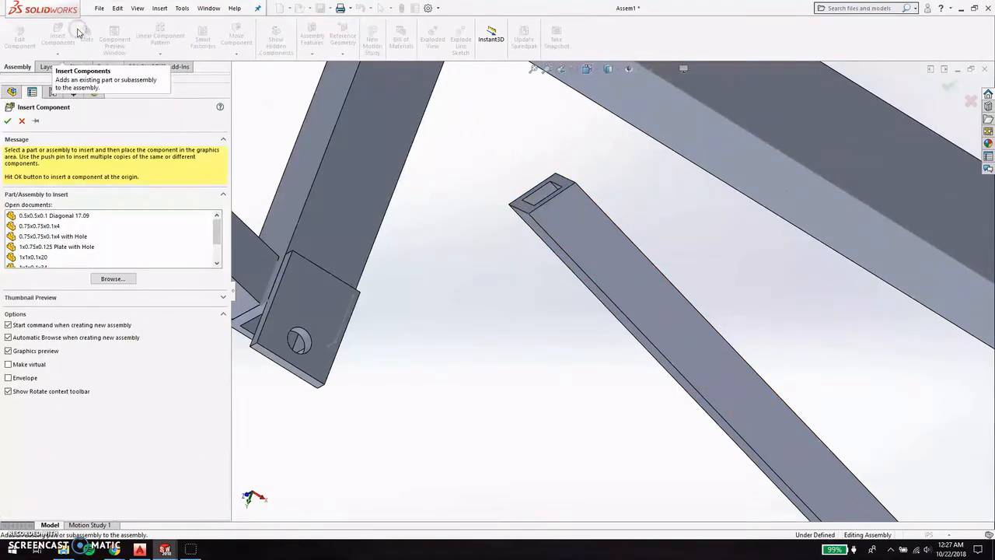
key(Escape)
click(565, 184)
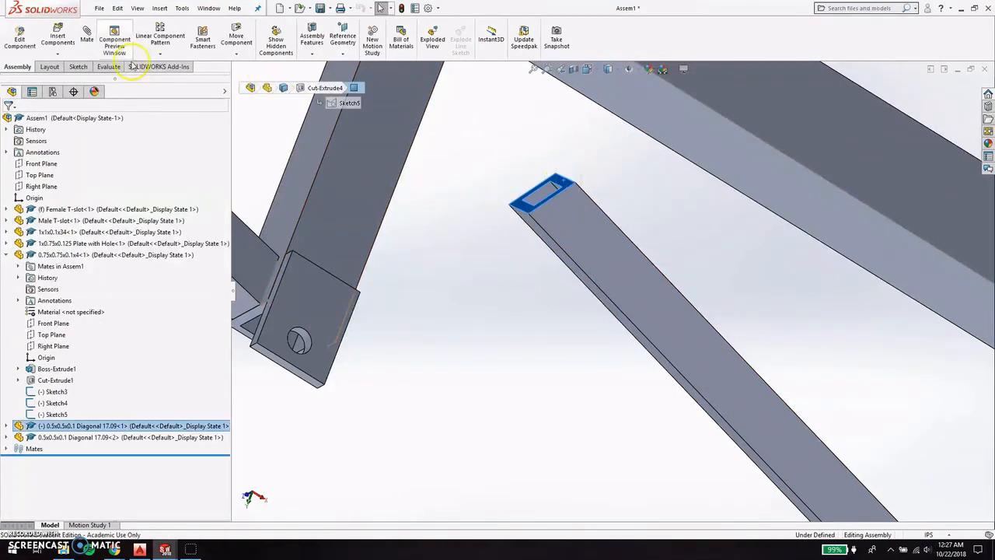
middle_drag(369, 296, 294, 235)
click(394, 316)
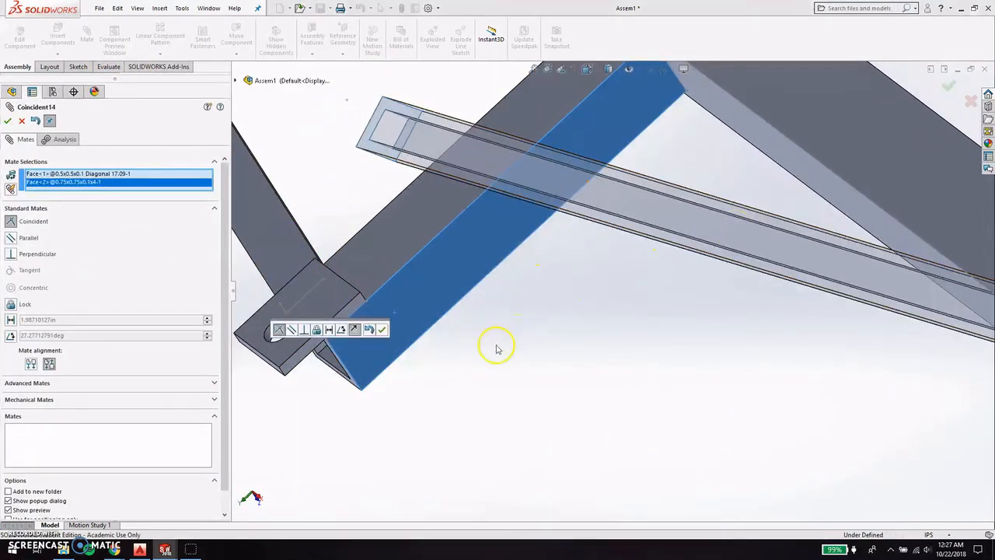
click(383, 331)
click(949, 92)
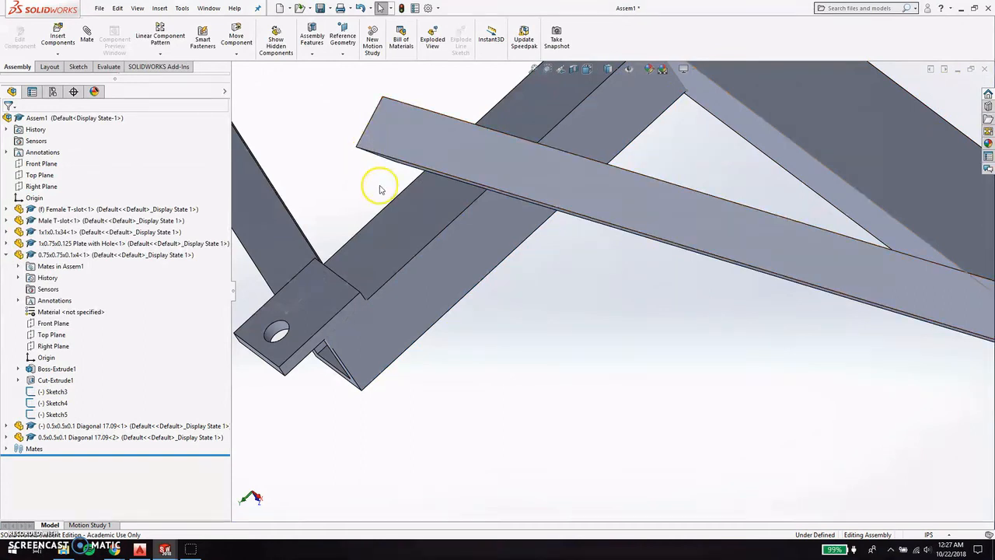
Add a coincident mate between the outer edge of the first diagonal's hollow end and the short tube's lower end edge.
middle_drag(396, 266, 448, 223)
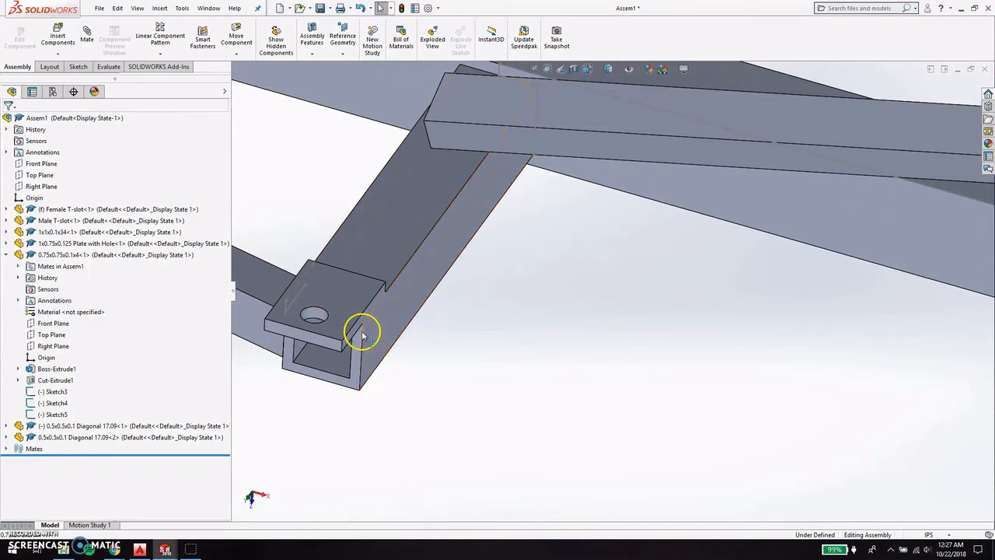
click(427, 134)
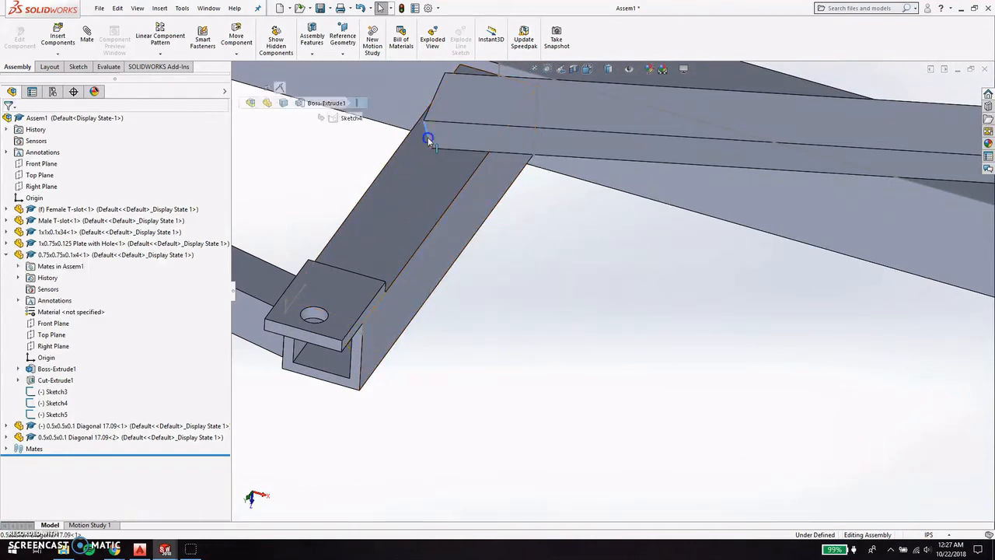
click(359, 359)
click(92, 40)
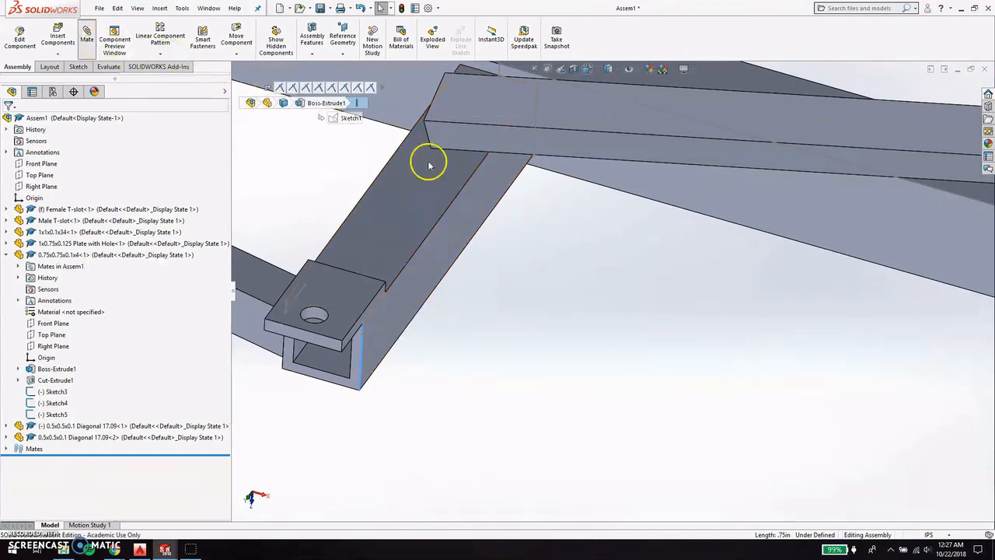
click(430, 142)
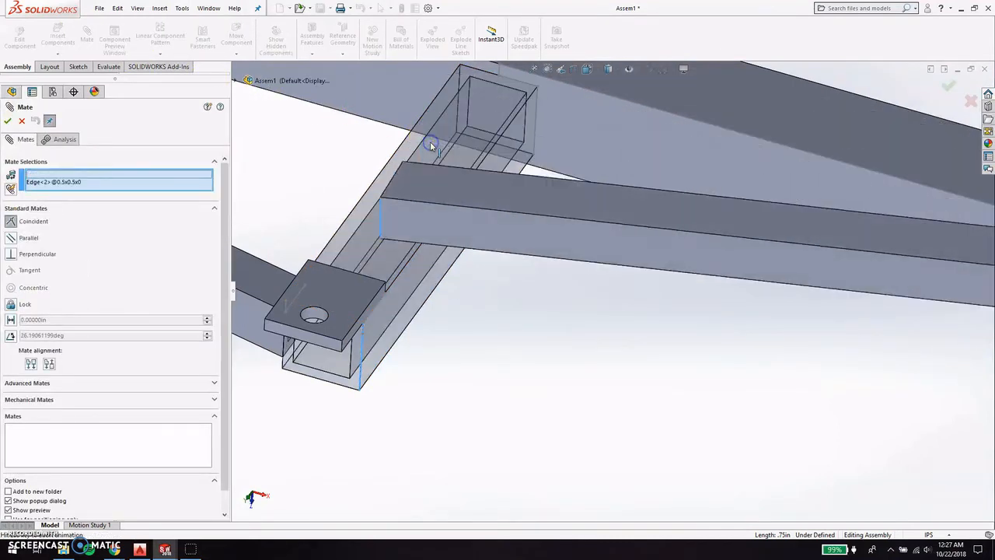
click(948, 91)
click(949, 90)
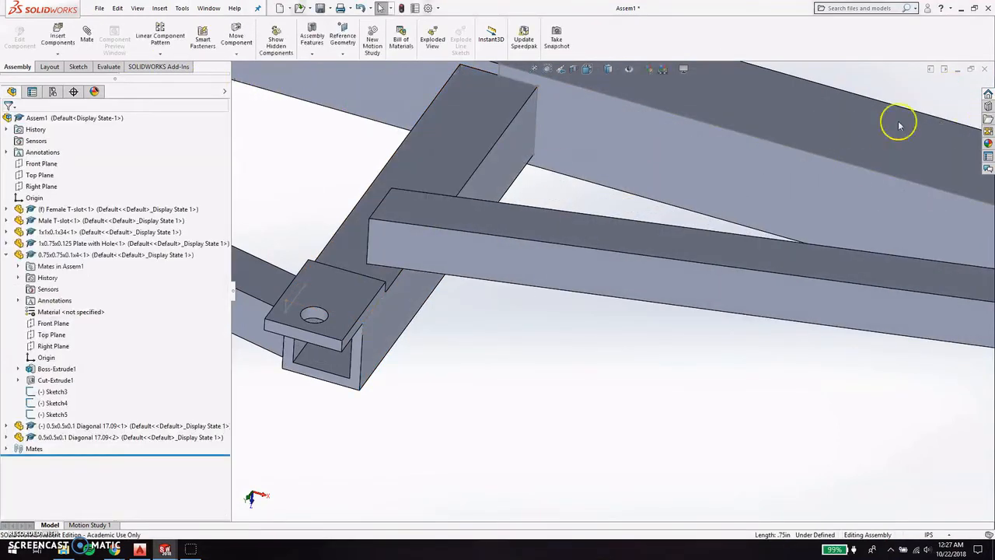
Add a coincident mate between the upper corner of the first diagonal's hollow end and the endpoint of the short tube's Sketch5 line.
click(370, 222)
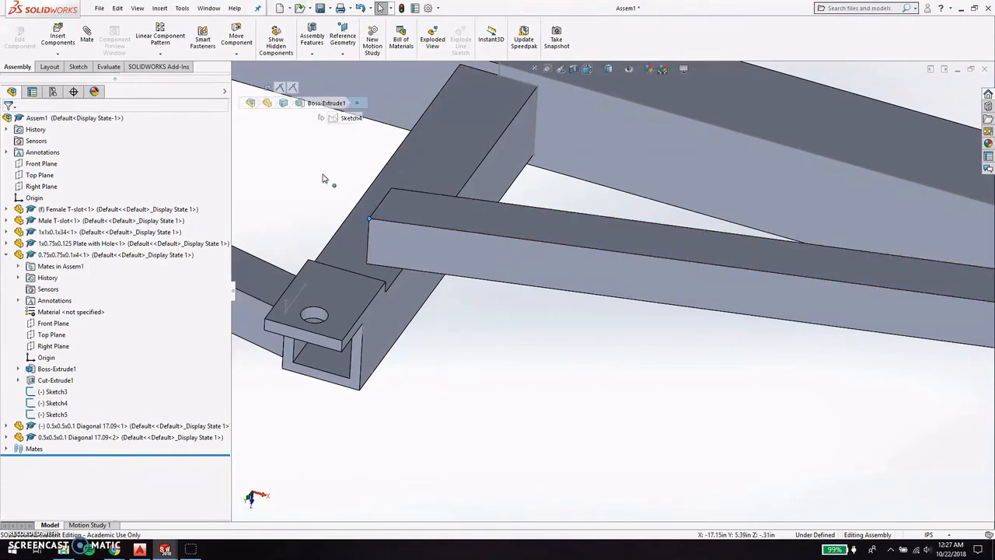
click(86, 35)
click(363, 334)
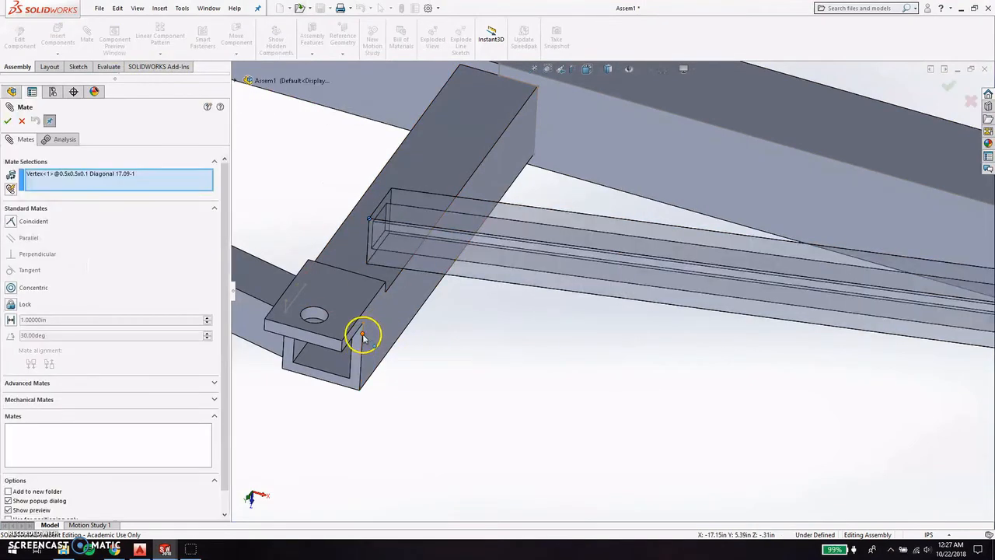
click(359, 346)
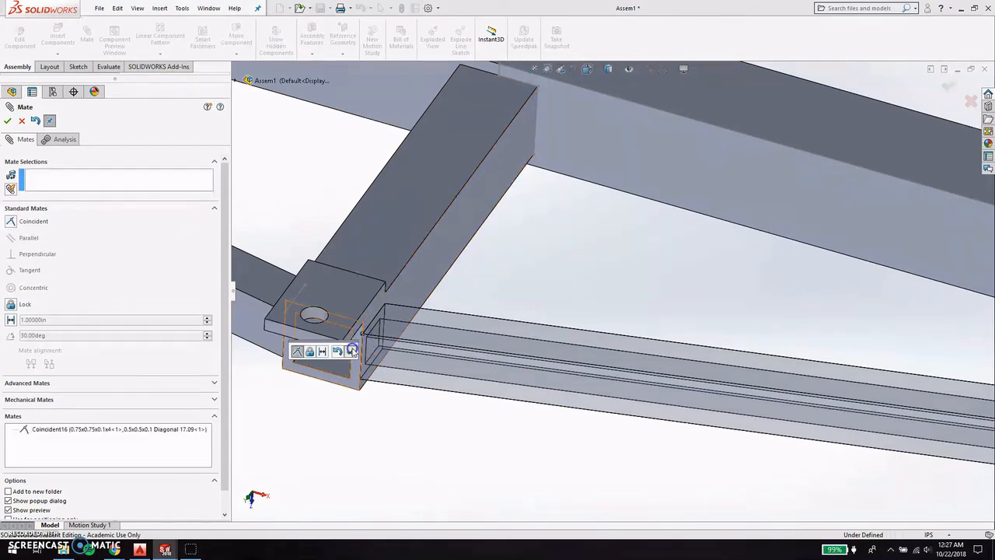
click(942, 84)
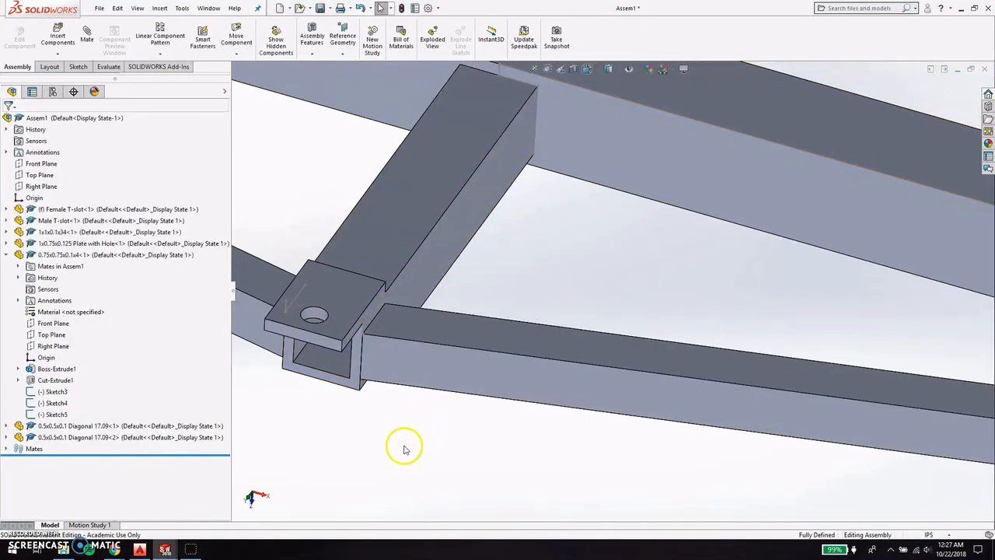
Examine the first diagonal's joints at the T-slot end and at the short tube, and check the whole truss.
scroll(589, 456, up, 5)
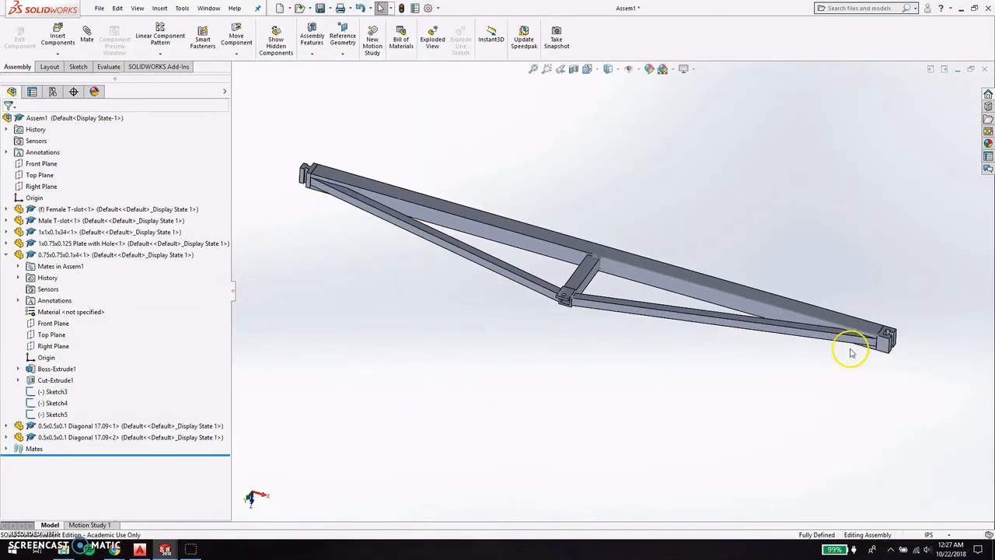
scroll(839, 333, down, 5)
middle_drag(745, 359, 722, 384)
scroll(335, 327, up, 4)
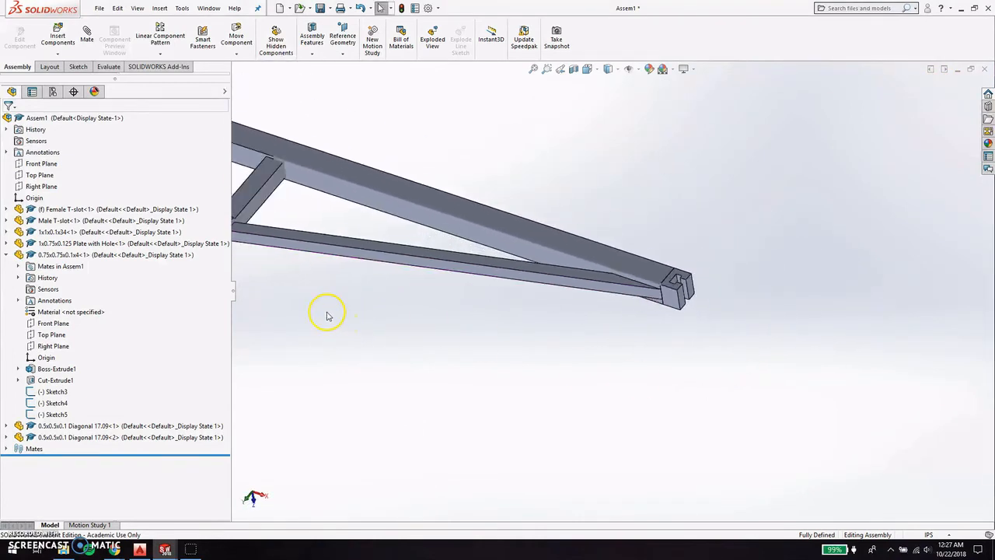
scroll(369, 260, down, 6)
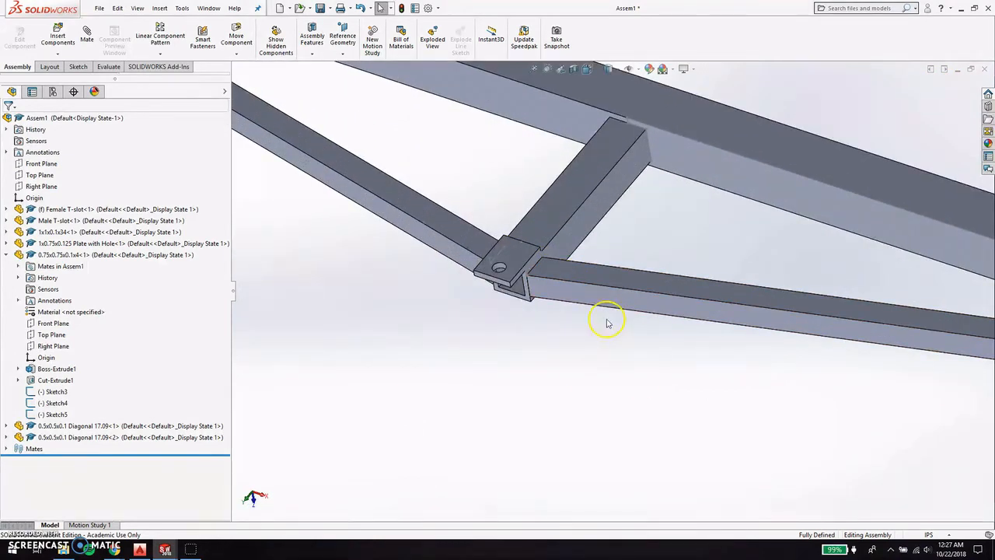
scroll(598, 354, up, 5)
middle_drag(636, 268, 684, 404)
scroll(615, 276, down, 3)
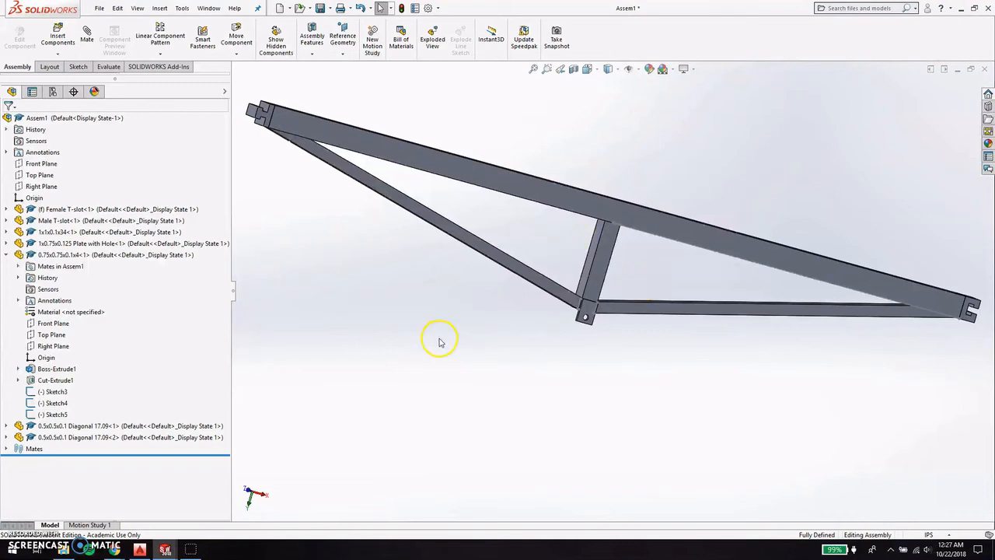
Save the assembly with its modified parts in the Solidworks Tutorial Bridge folder as an assembly file named Truss 1.
key(ctrl+s)
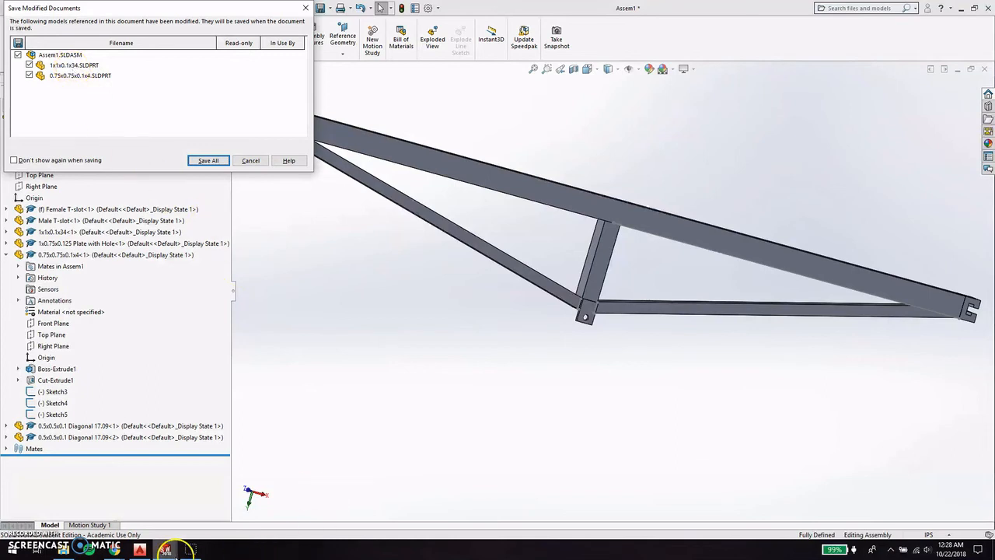
click(208, 161)
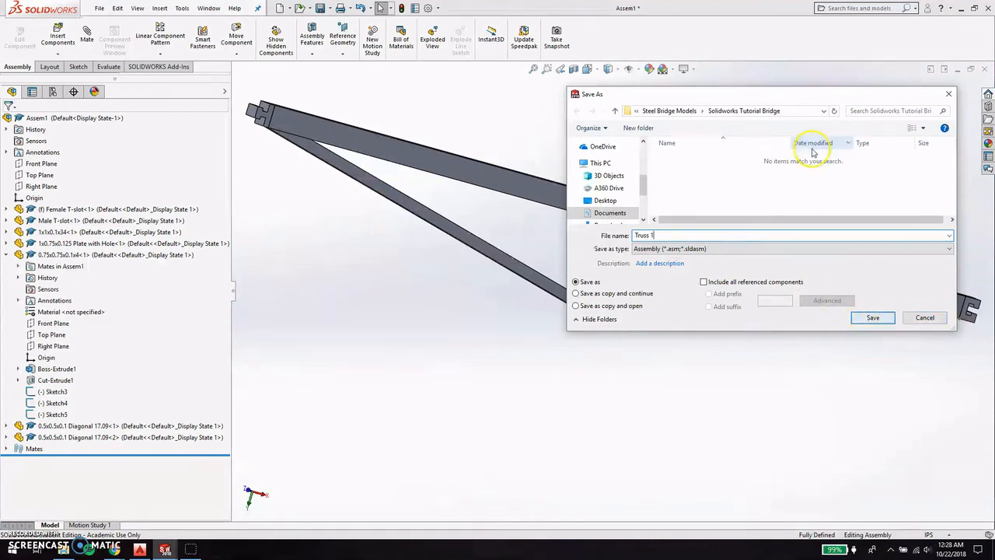
click(779, 249)
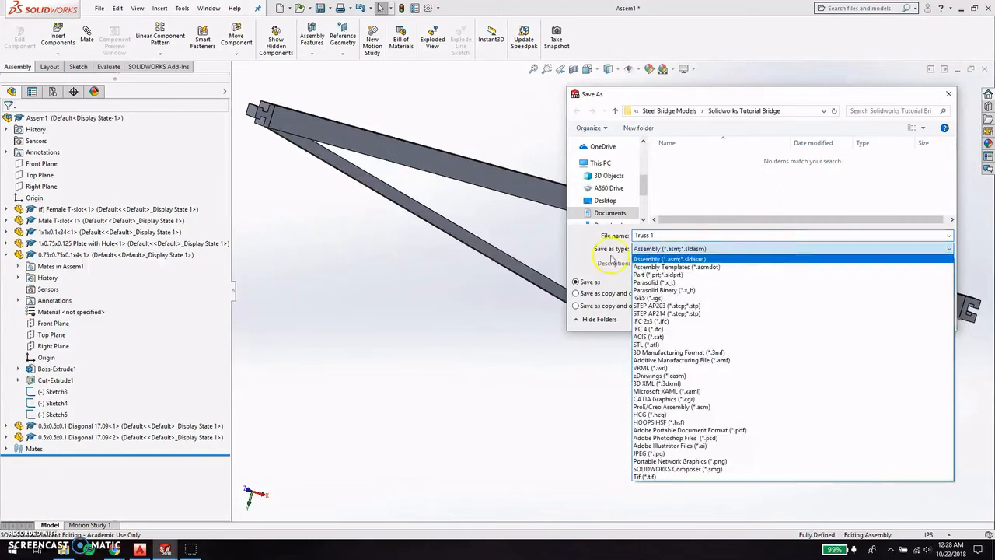
click(574, 247)
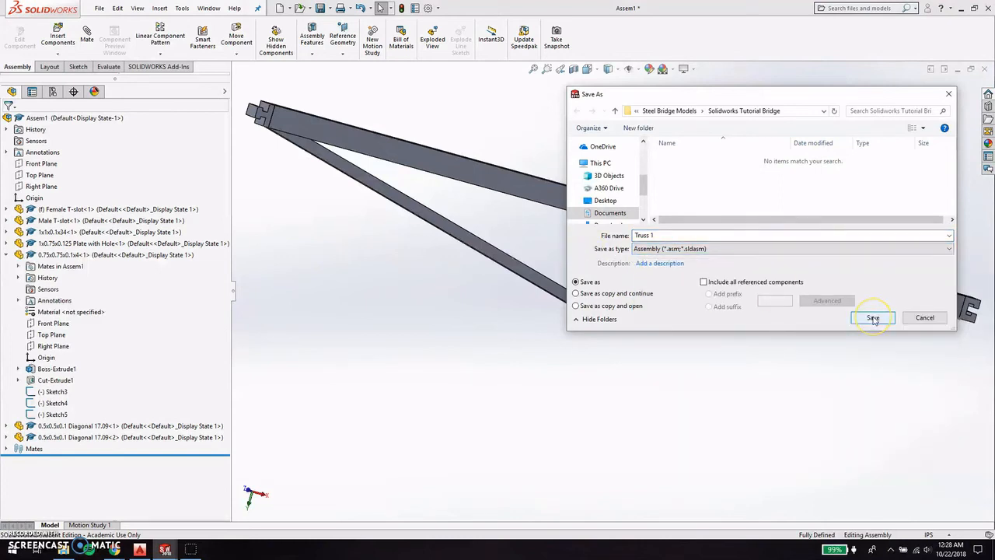
click(872, 318)
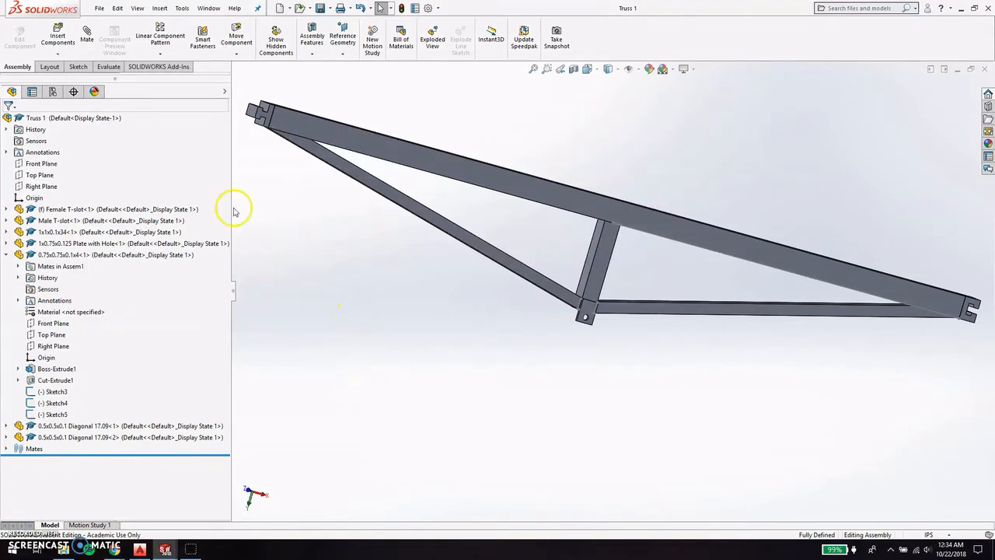
click(100, 9)
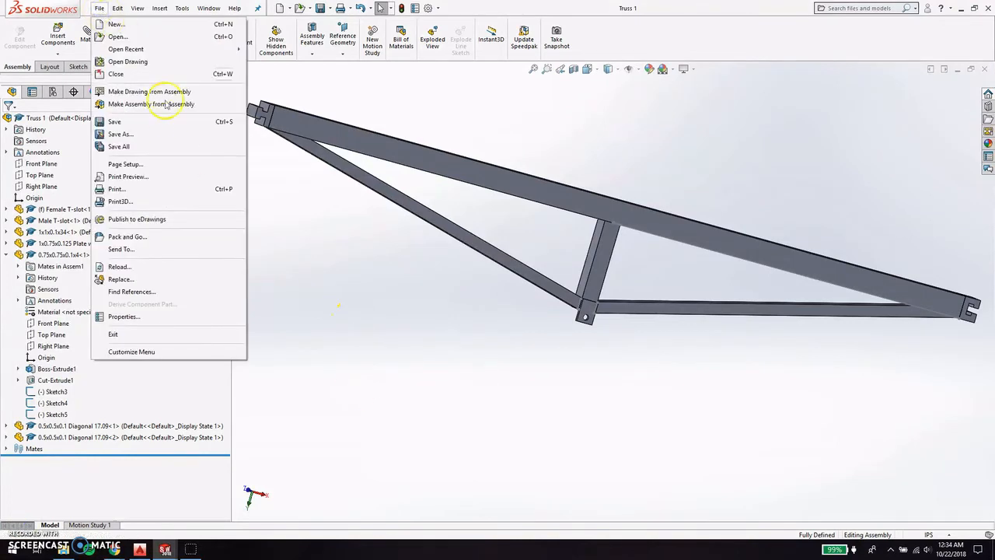
click(122, 26)
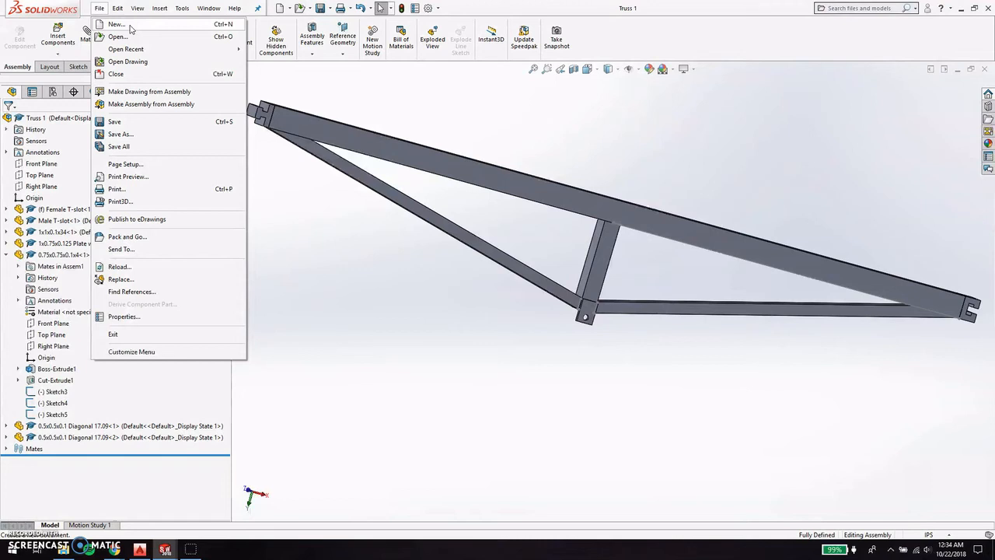
click(419, 294)
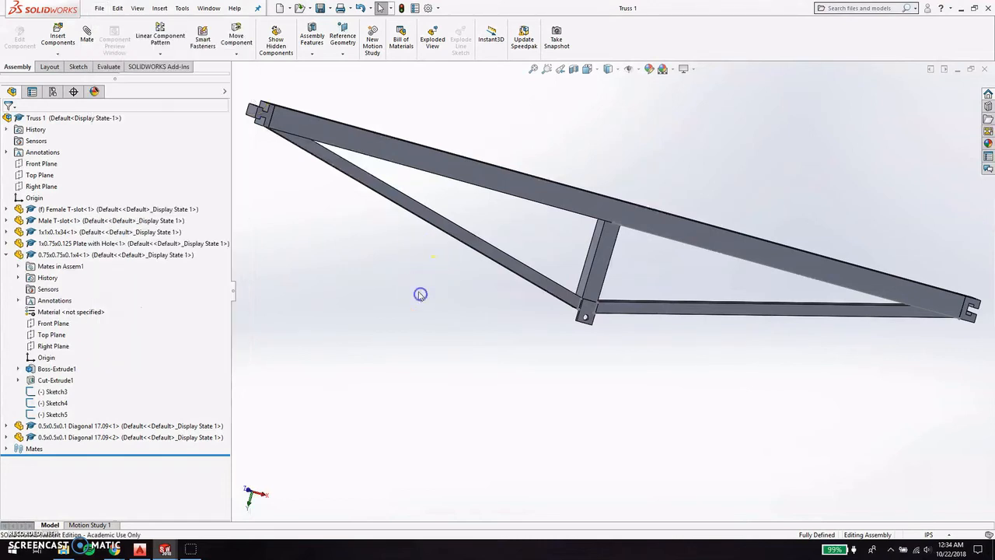
Save the finished truss under the new name Truss 2 in the same folder, keeping the assembly file type.
click(100, 8)
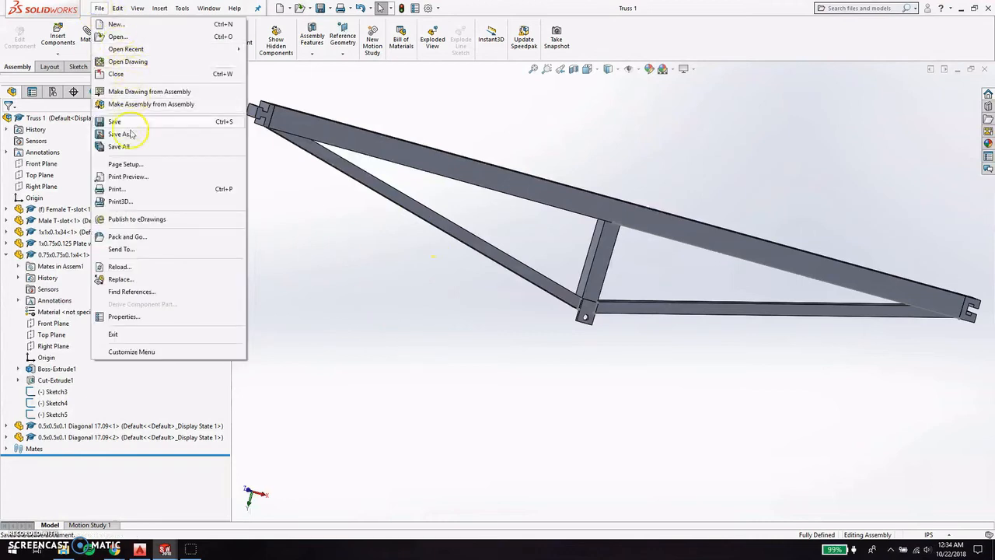
click(116, 134)
click(657, 235)
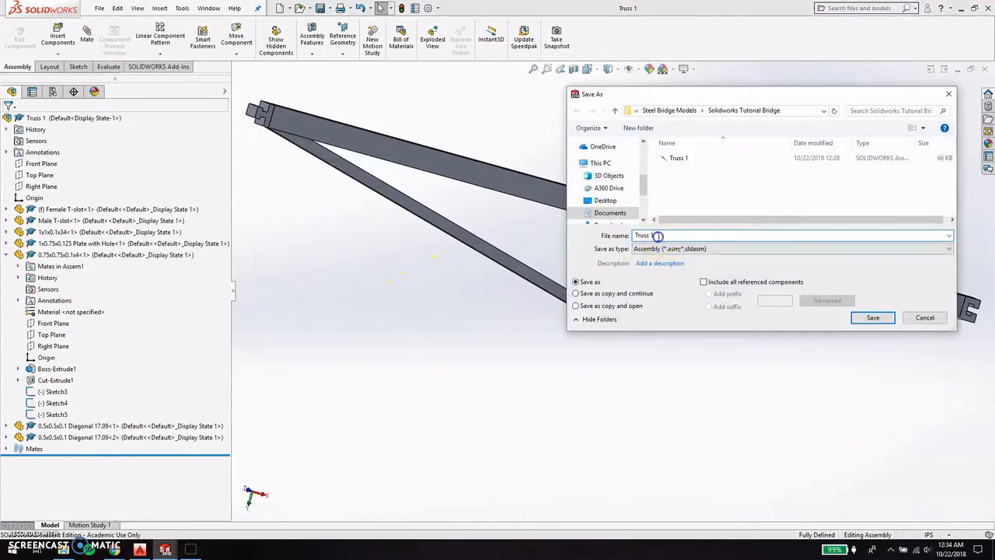
key(BackSpace)
text(2)
click(873, 317)
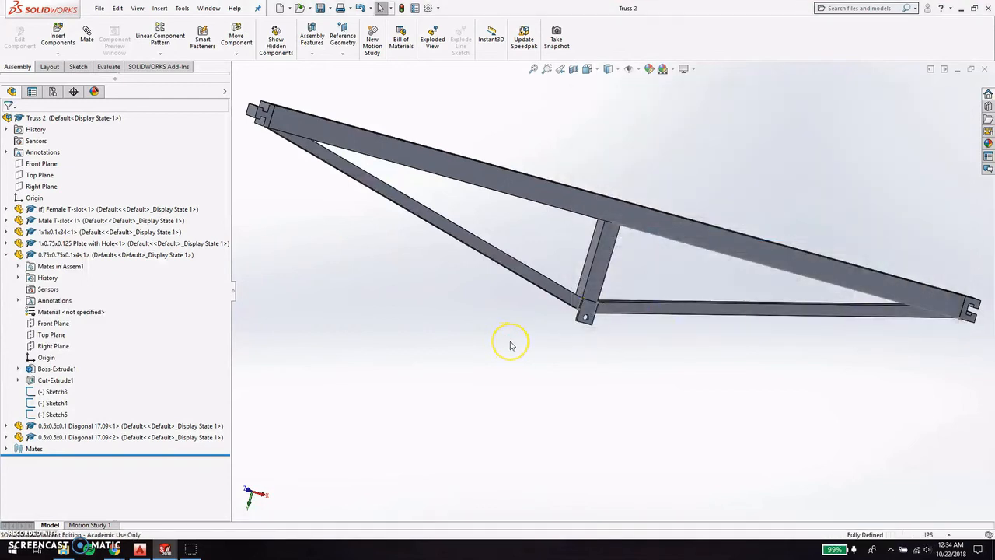
Delete the 1x0.75x0.125 plate with hole and the short 0.75x0.75x0.1x4 vertical tube from the truss.
click(585, 310)
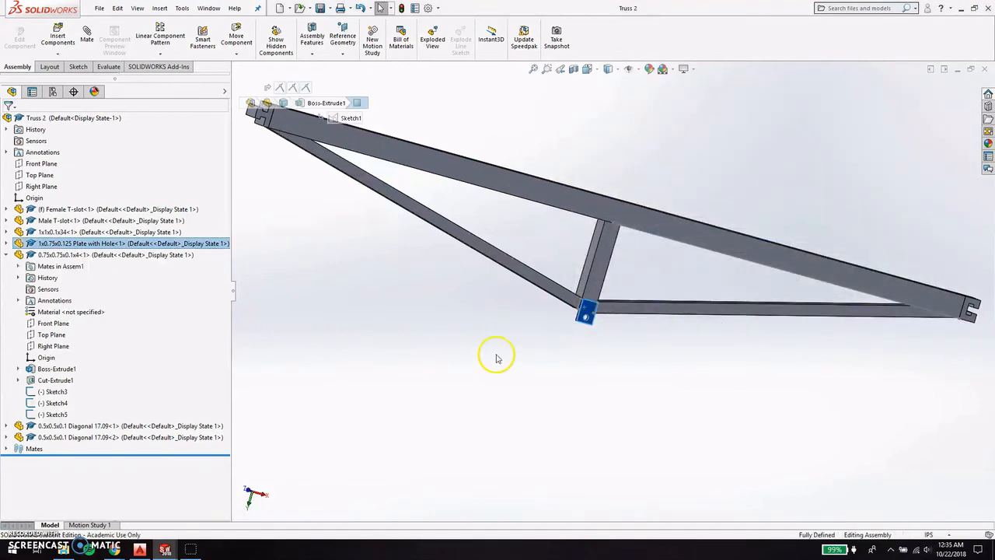
key(Delete)
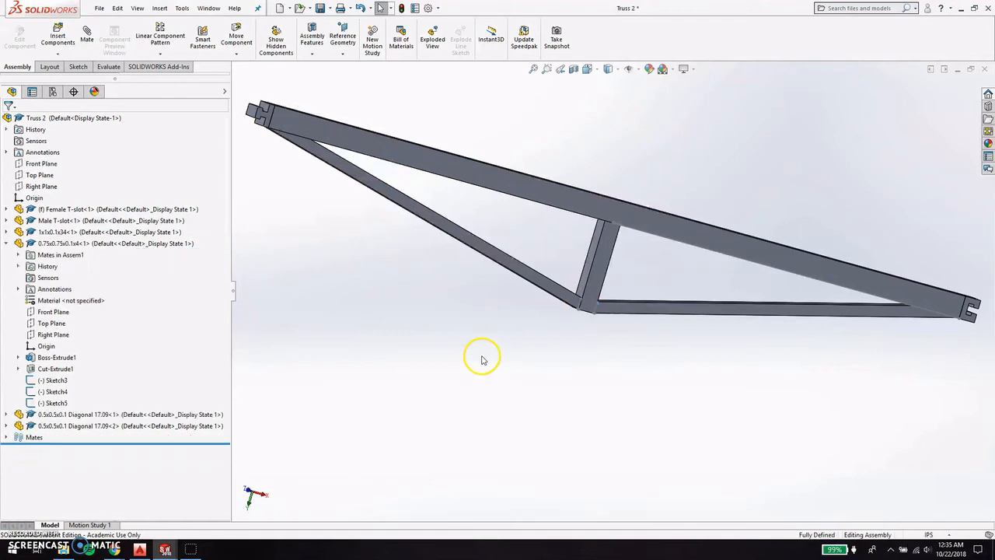
click(599, 266)
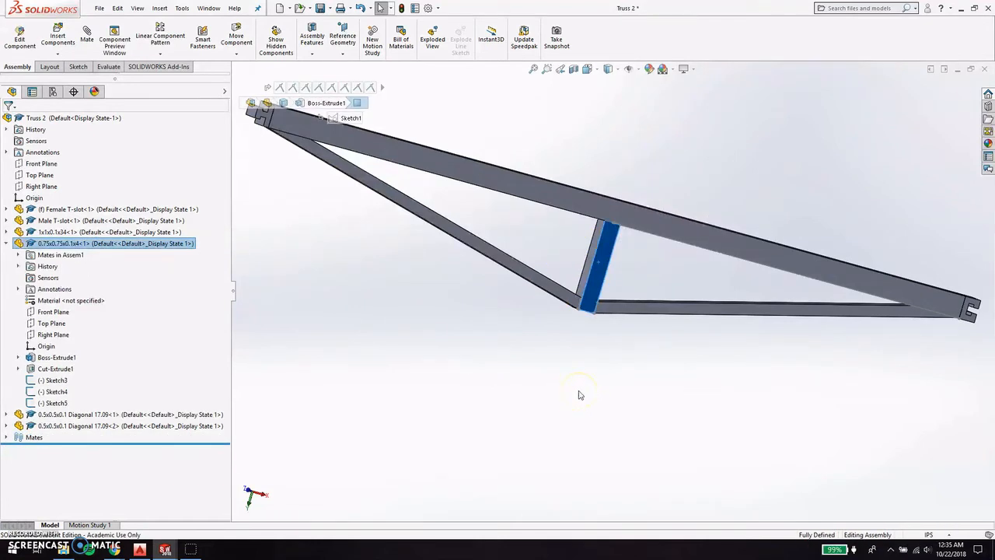
key(Delete)
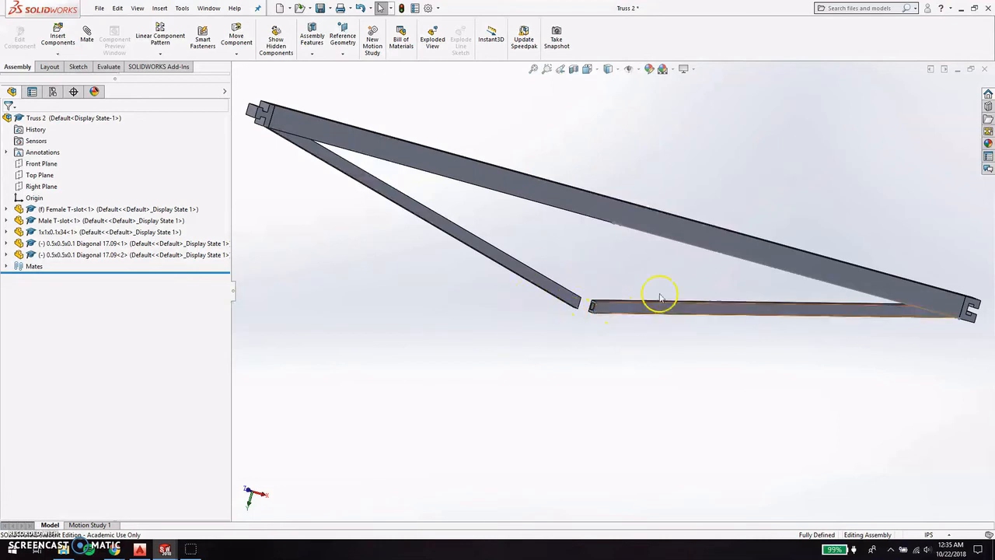
drag(596, 315, 620, 336)
key(ctrl+z)
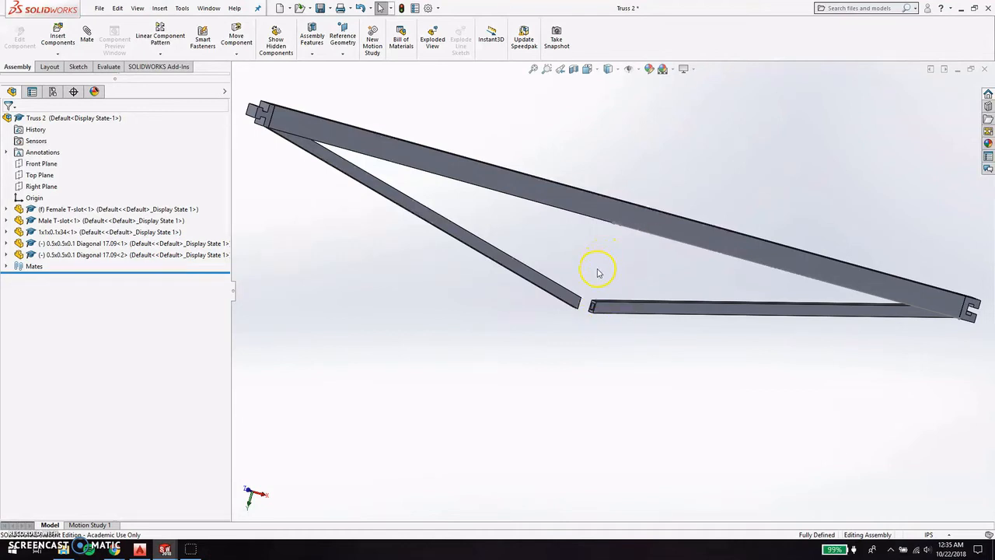
Insert the 0.75x0.75x0.1x4 with Hole tube into the assembly near the gap between the two diagonals.
mouse_move(601, 268)
middle_down()
mouse_move(614, 192)
mouse_move(600, 257)
middle_up()
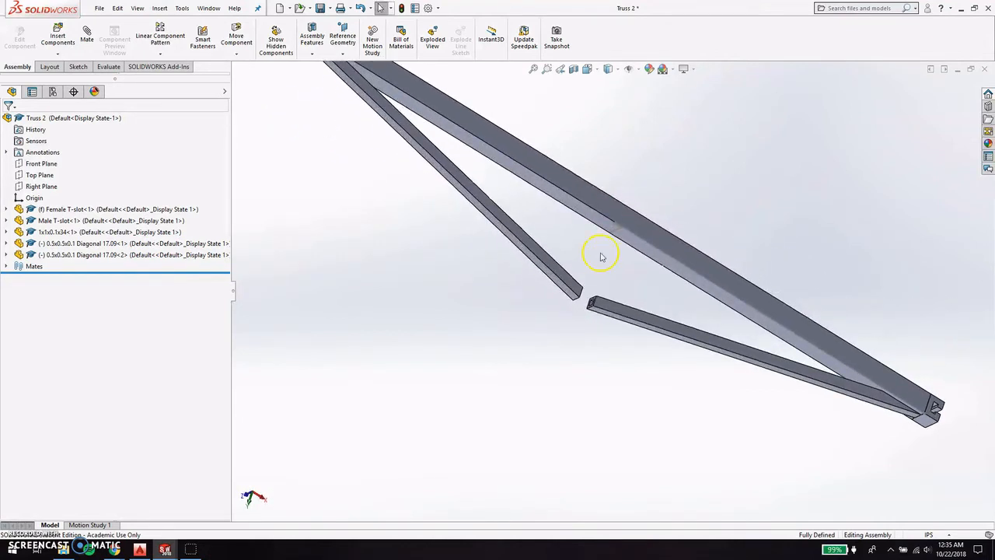
scroll(631, 269, down, 3)
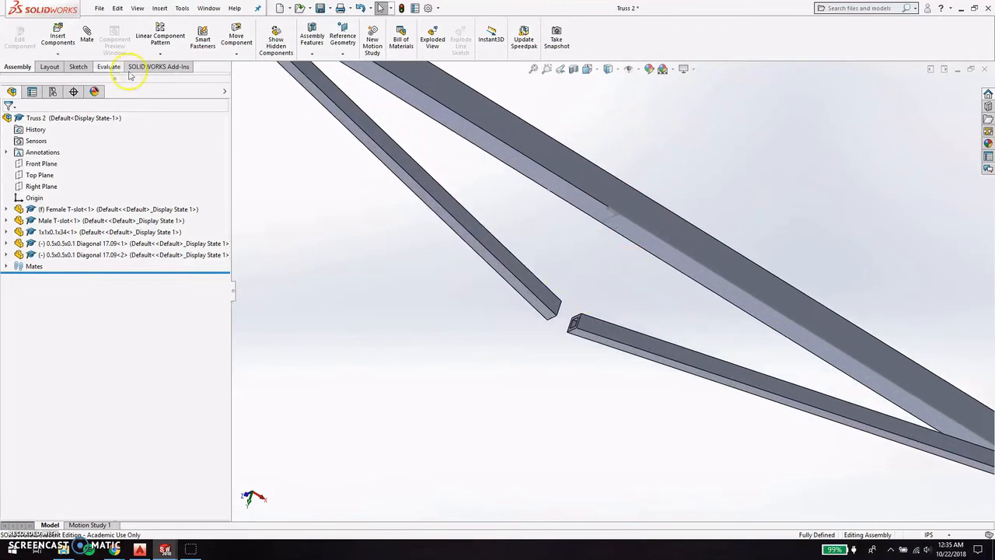
click(56, 36)
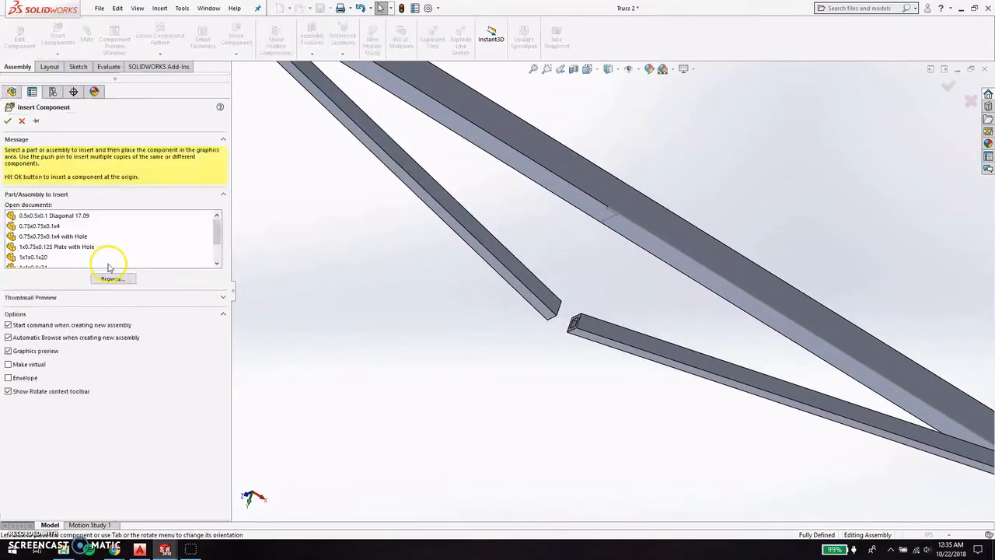
click(67, 235)
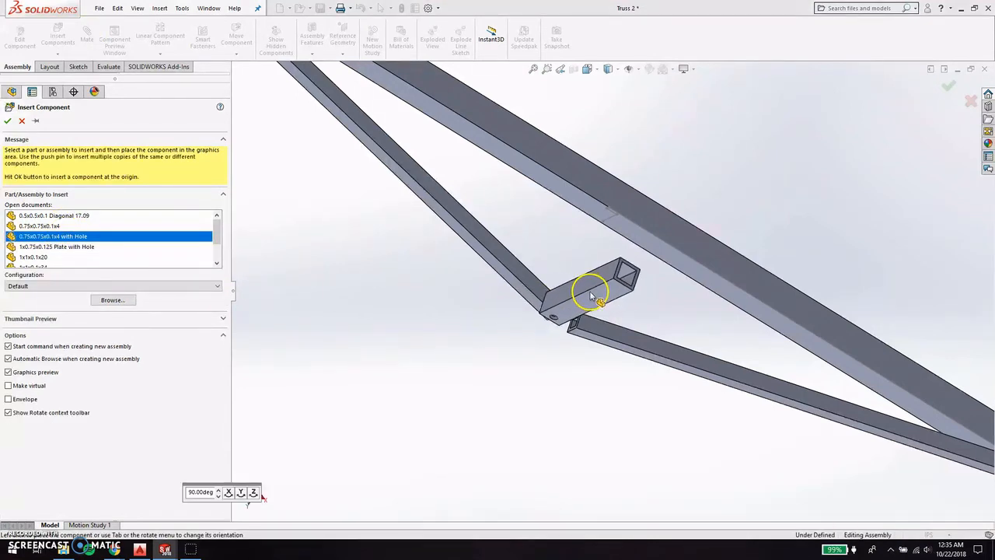
Place the 0.75x0.75x0.1x4 with Hole tube near the two diagonals, rotate it, and move it toward the 1x1x0.1x34 chord.
click(541, 374)
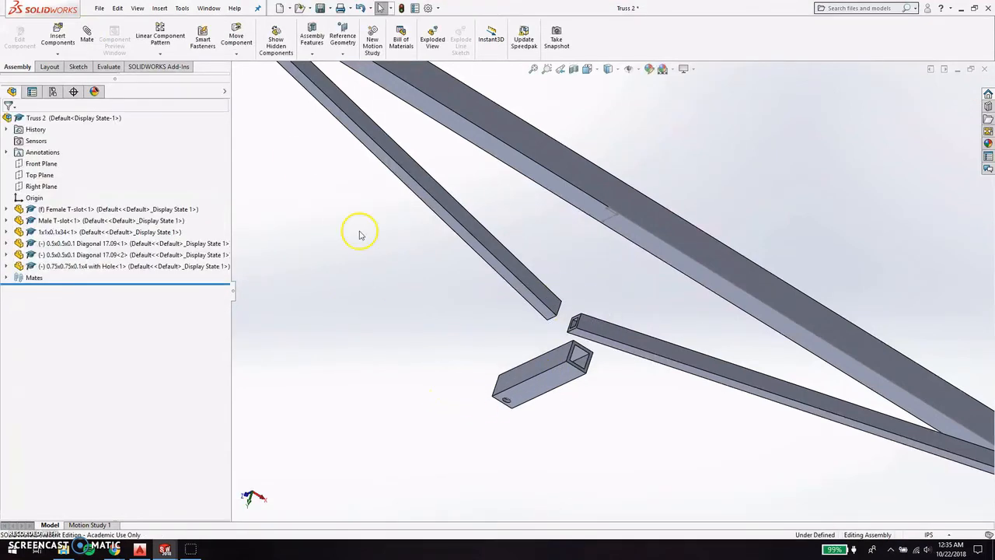
click(236, 54)
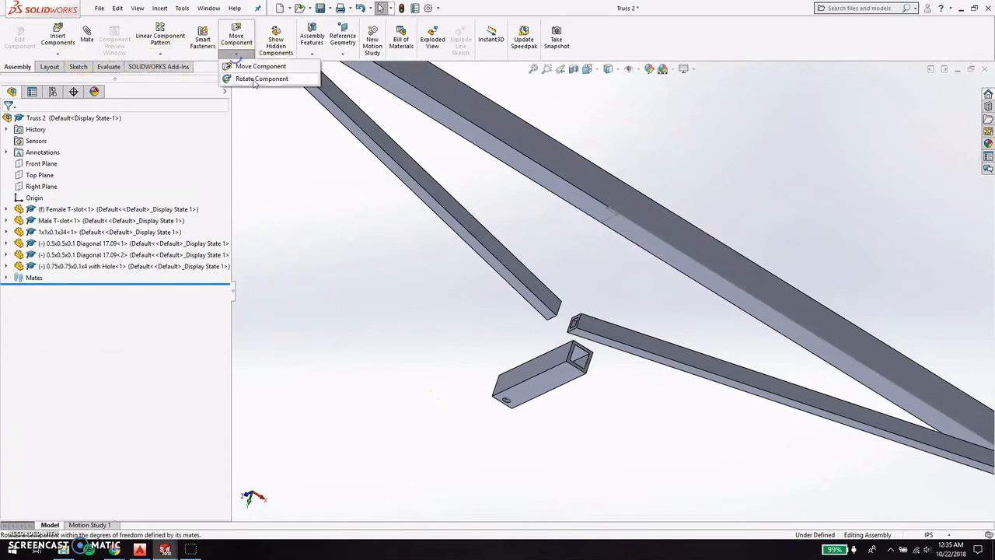
click(256, 80)
drag(573, 356, 623, 204)
click(964, 93)
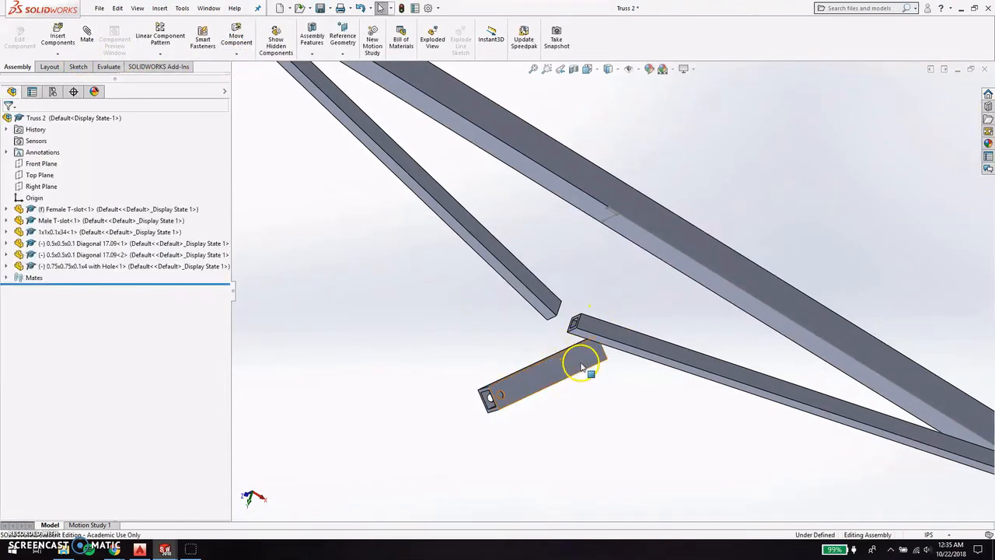
drag(583, 355, 579, 237)
Mate the tube's end edge opposite the hole coincident with the sketch line on the chord's underside.
scroll(577, 237, down, 3)
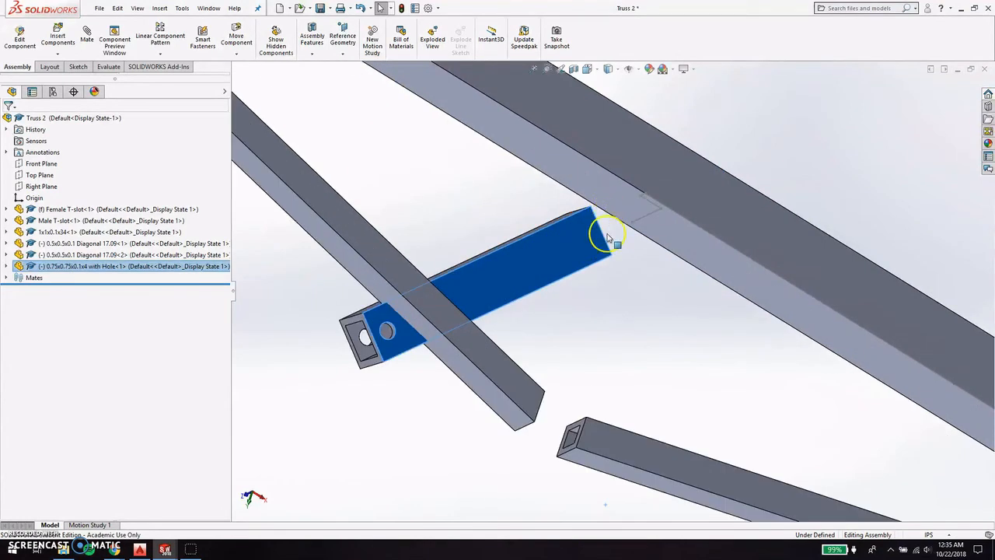
click(605, 240)
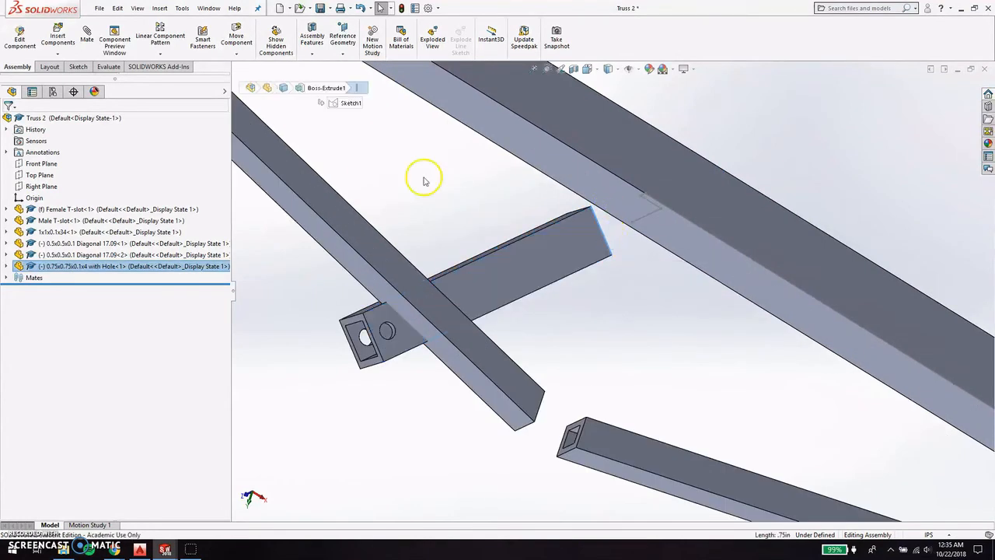
click(87, 38)
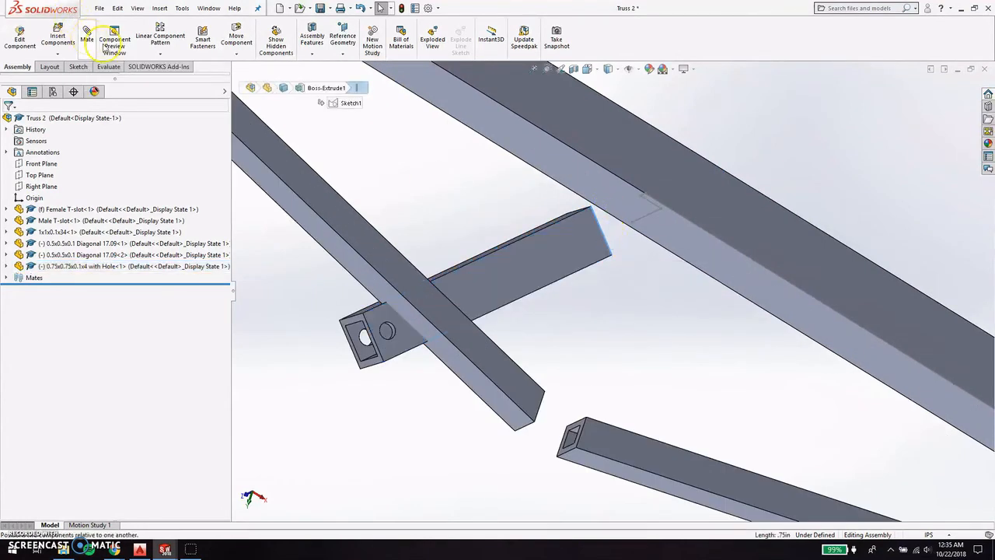
click(650, 204)
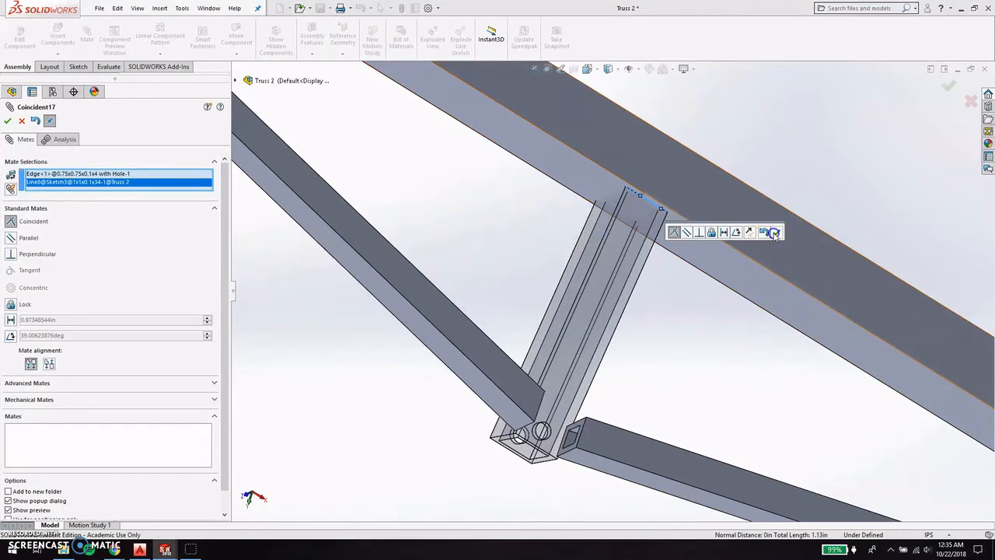
click(774, 232)
click(949, 88)
Swing the tube around its mated edge and make its adjacent end edge coincident with the neighbouring line of the chord's sketch.
drag(624, 253, 565, 231)
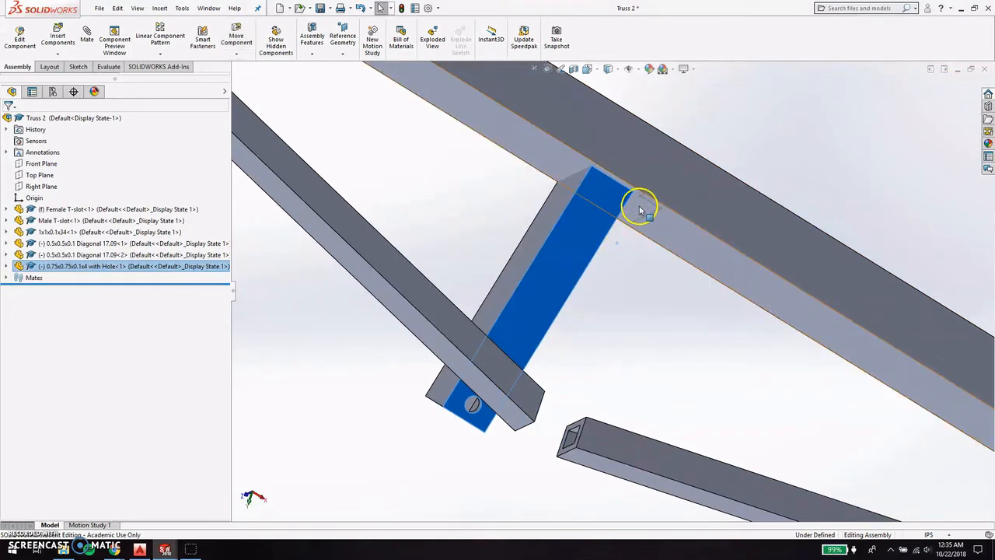
click(640, 276)
middle_drag(640, 276, 694, 222)
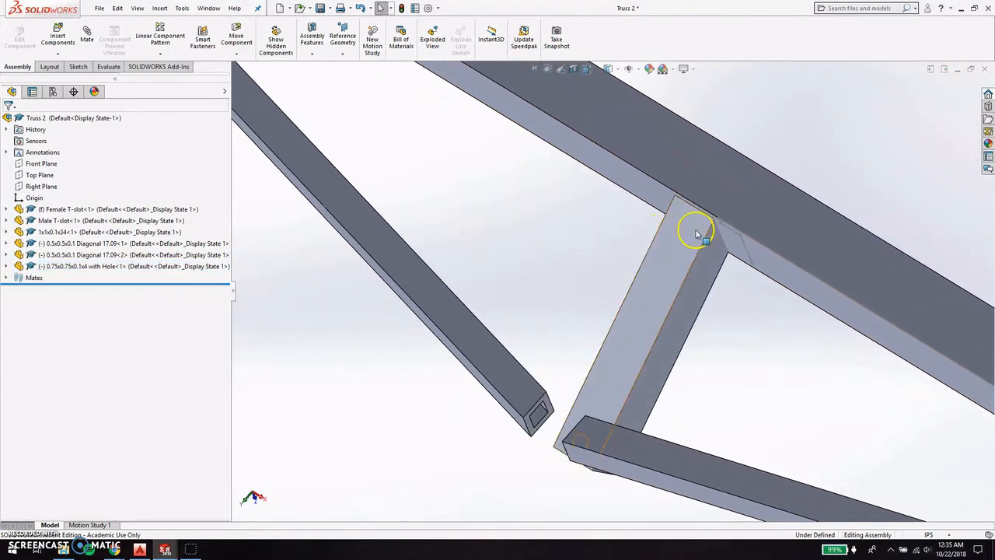
click(685, 309)
drag(685, 309, 631, 321)
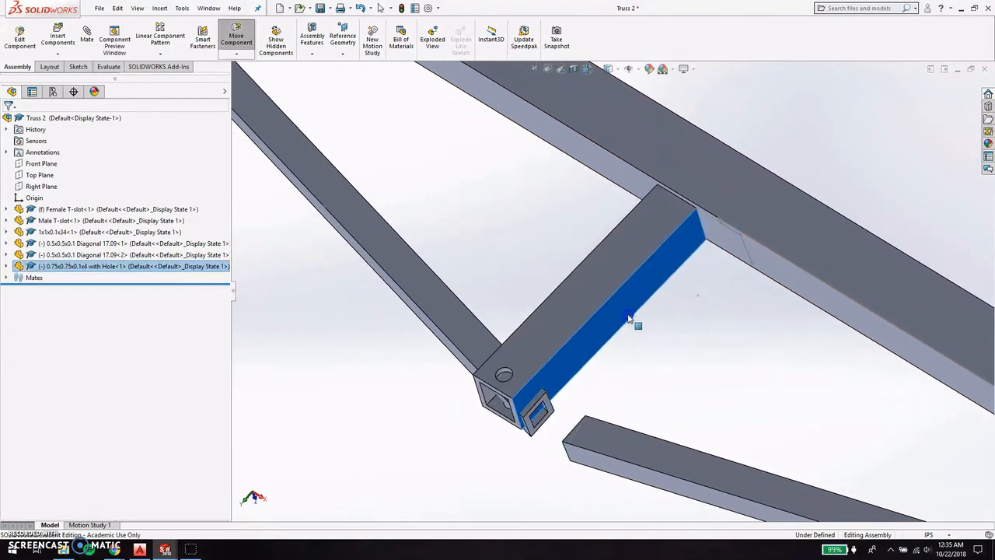
click(702, 228)
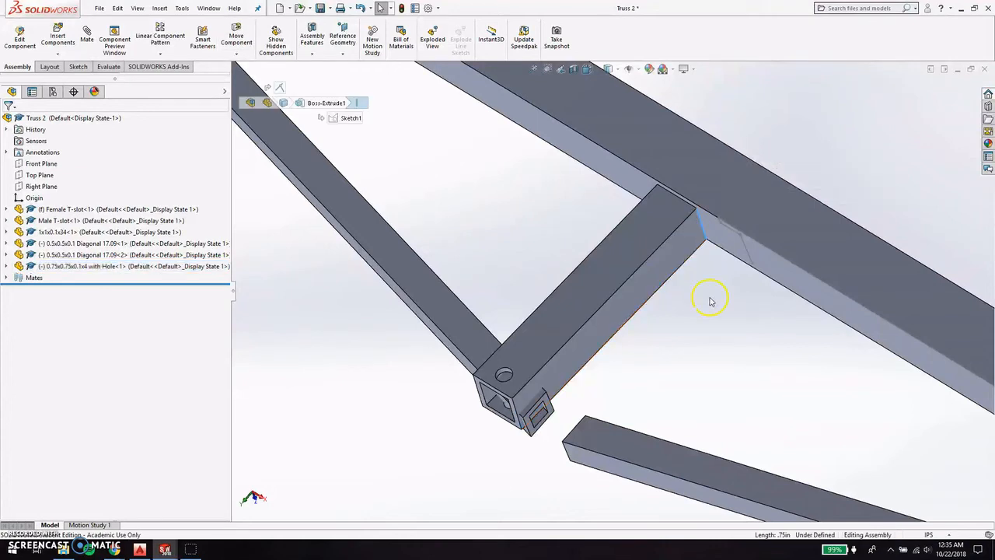
click(749, 251)
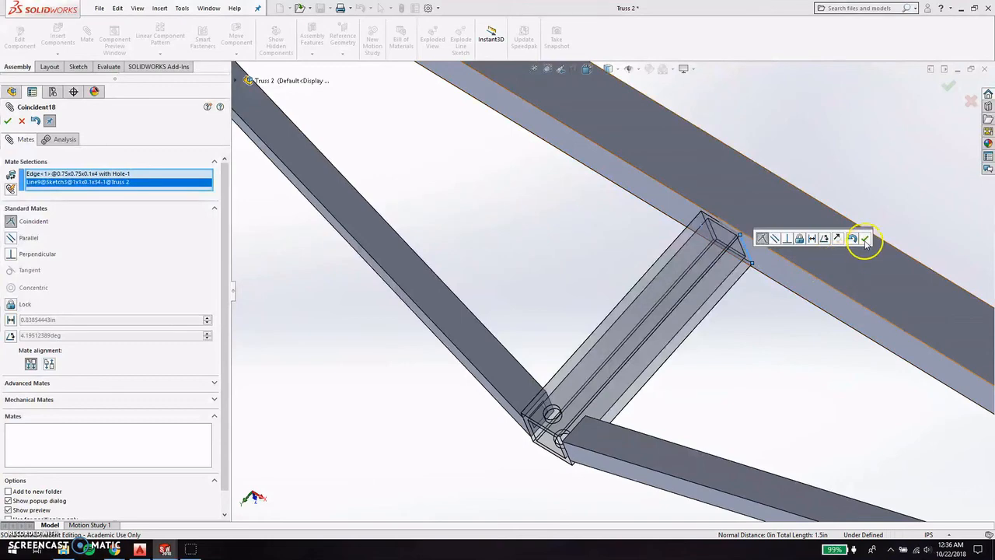
click(864, 238)
click(947, 86)
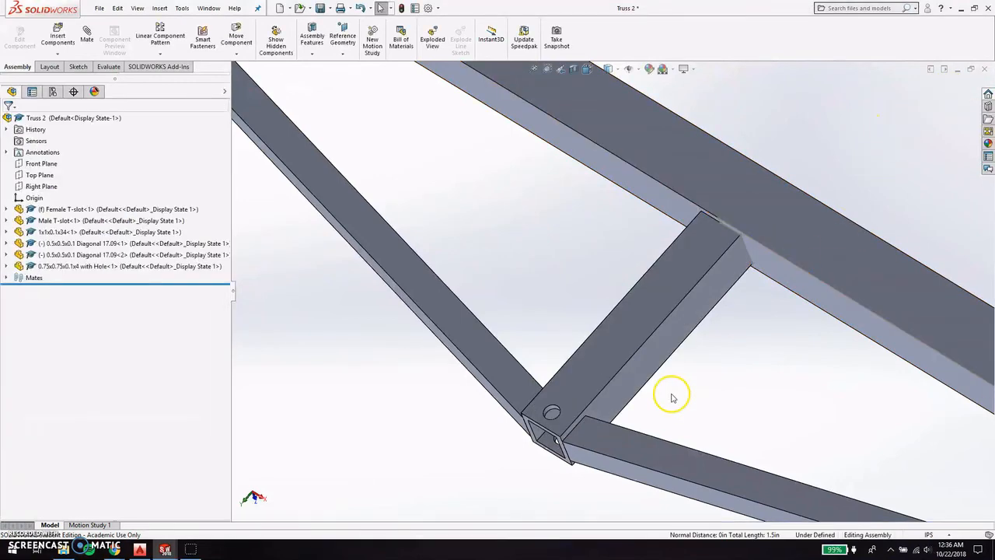
Mate the cut-end edge of the first 0.5x0.5x0.1 Diagonal 17.09 coincident with the adjoining side face of the holed tube.
scroll(567, 445, down, 3)
scroll(559, 397, down, 2)
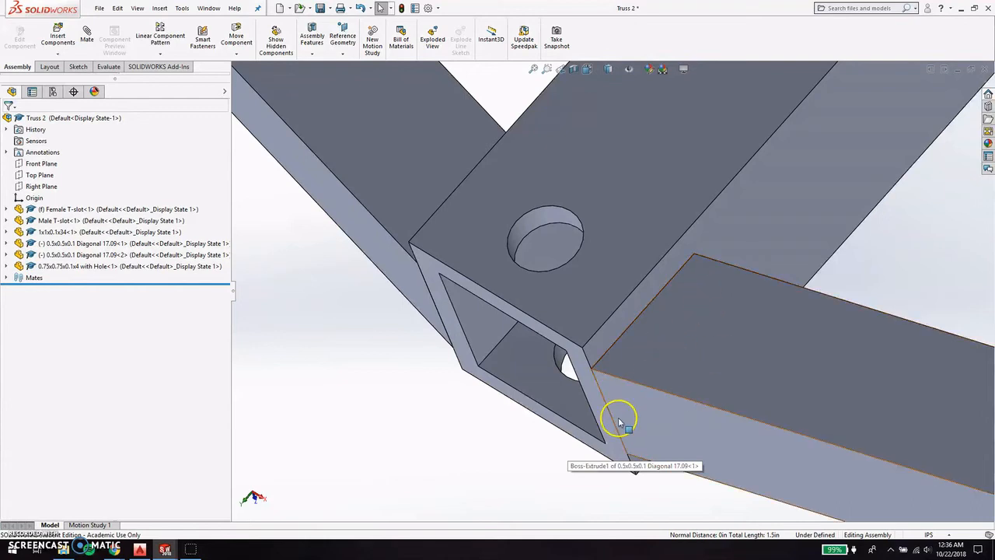
click(633, 323)
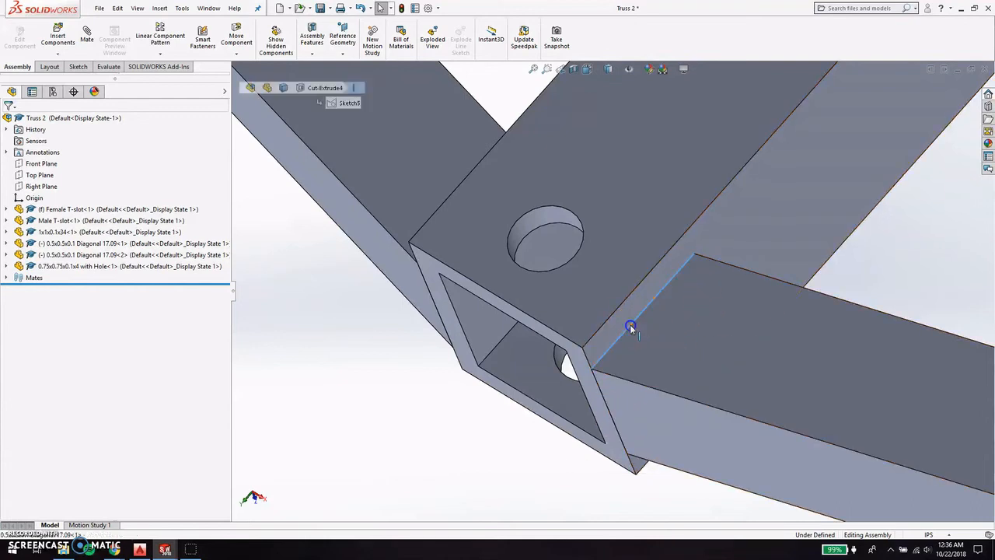
click(87, 39)
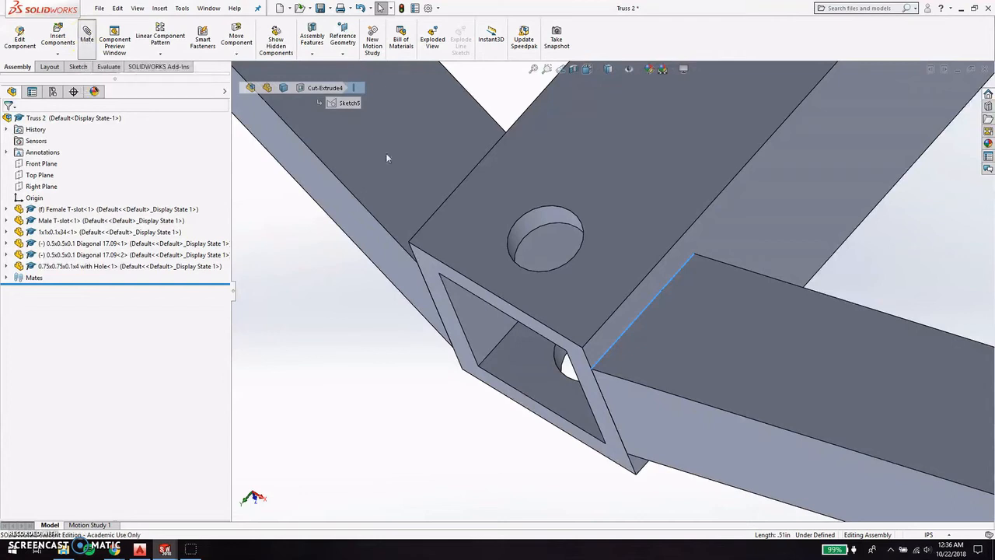
click(756, 214)
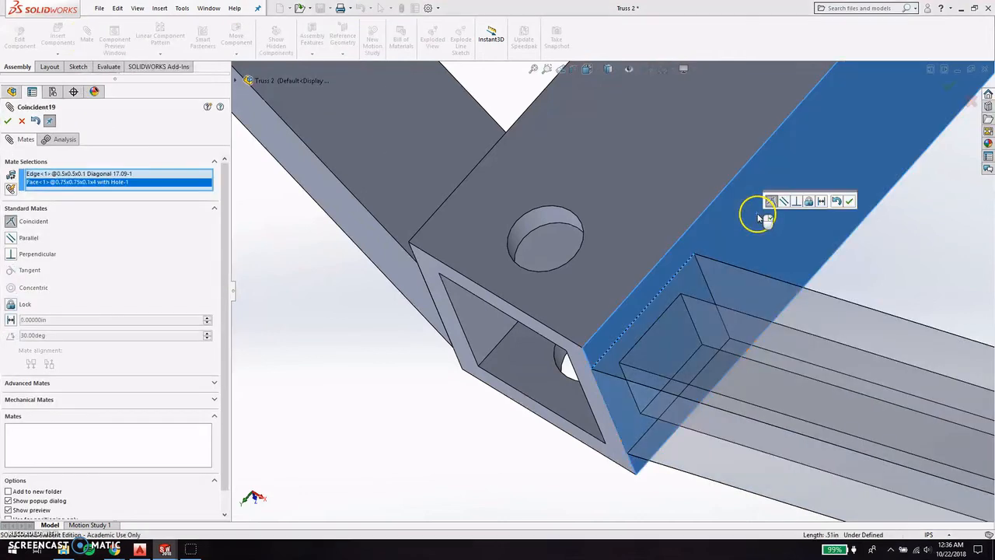
click(849, 200)
click(948, 85)
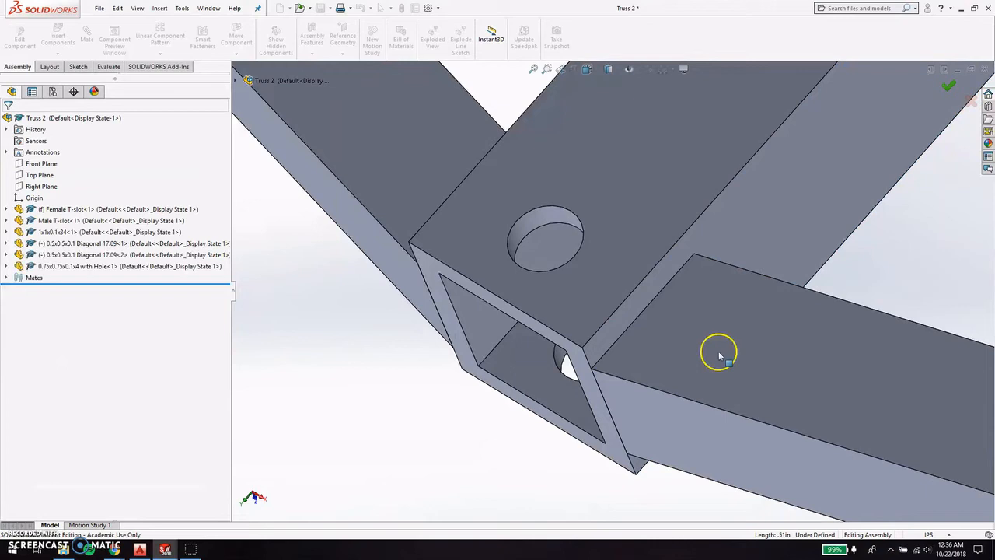
Make the first diagonal's lower end edge coincident with the adjacent edge at the holed tube's open end.
click(604, 410)
click(87, 40)
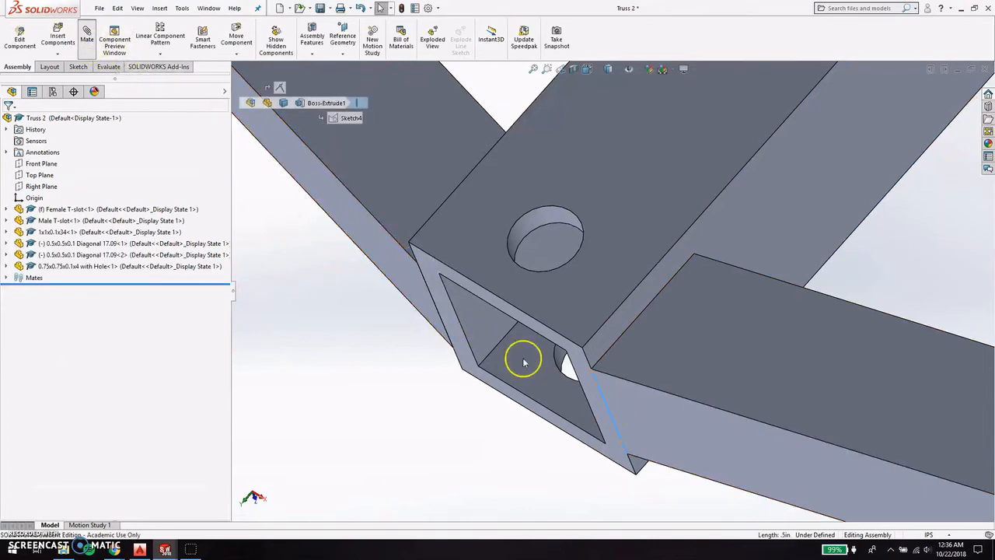
click(594, 356)
click(704, 377)
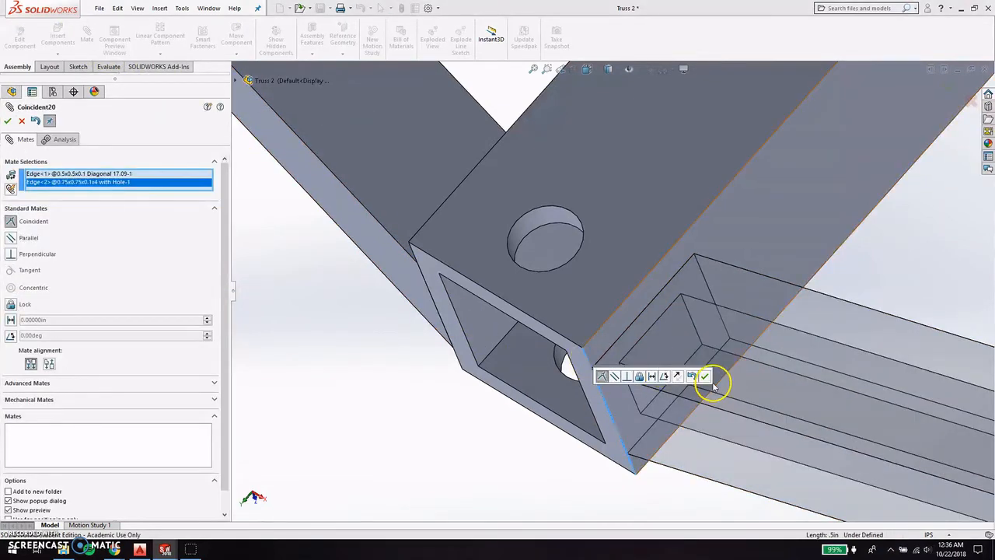
click(947, 93)
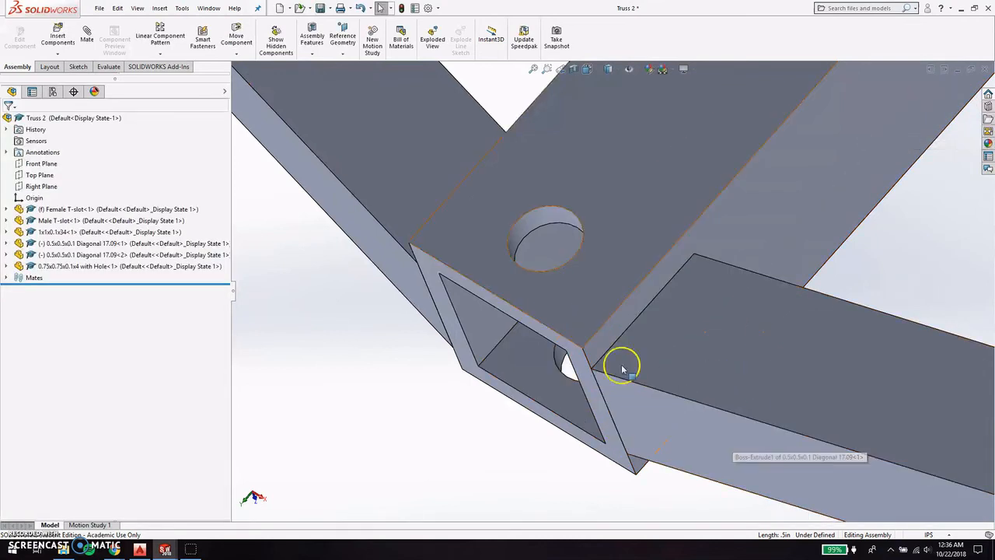
Centre the first diagonal on the tube with a coincident mate between the midpoints of their touching end edges.
click(667, 320)
key(Escape)
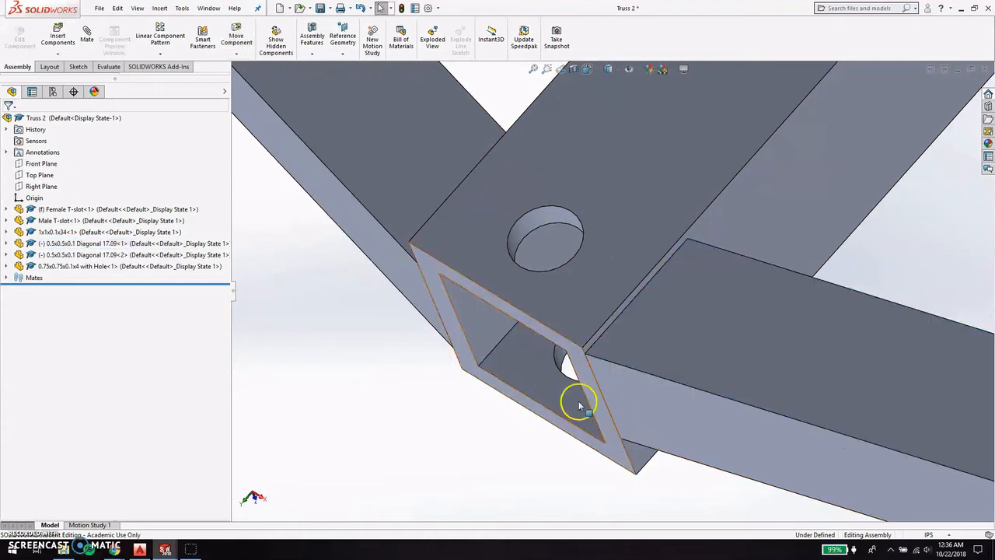
click(87, 35)
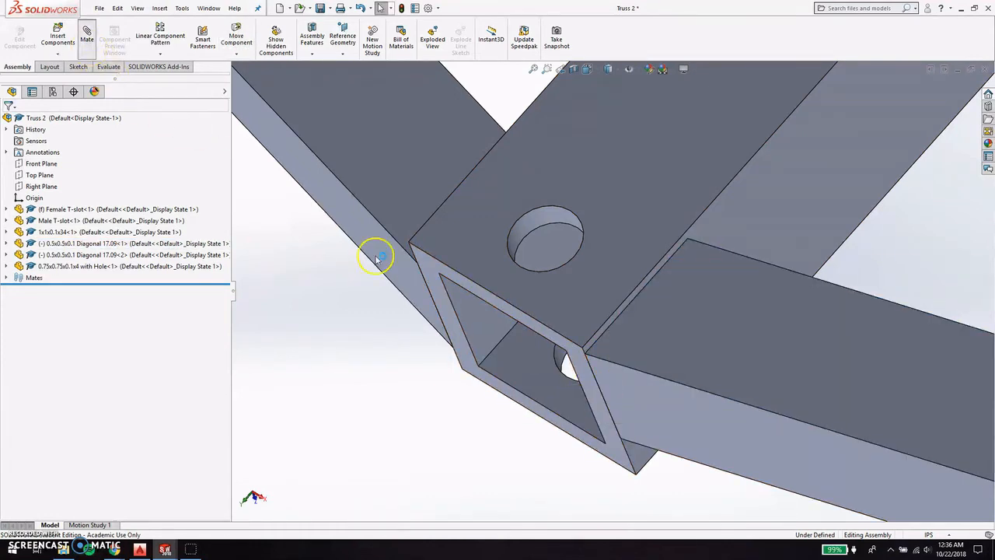
click(603, 397)
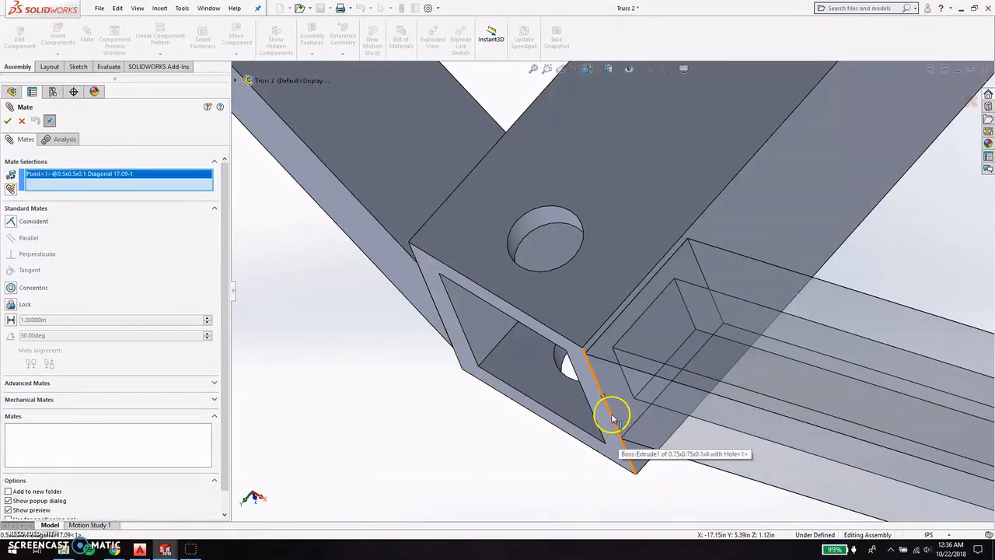
click(610, 414)
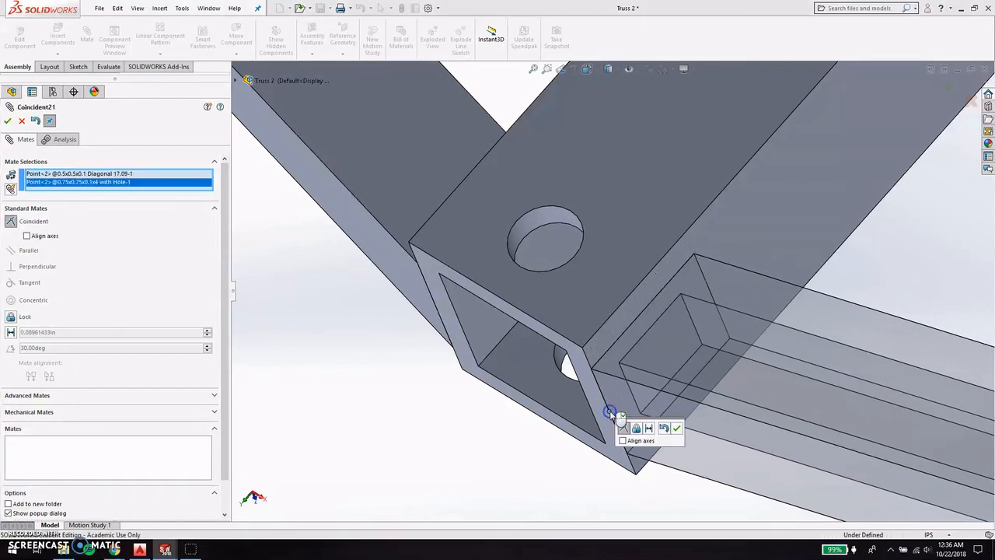
click(676, 429)
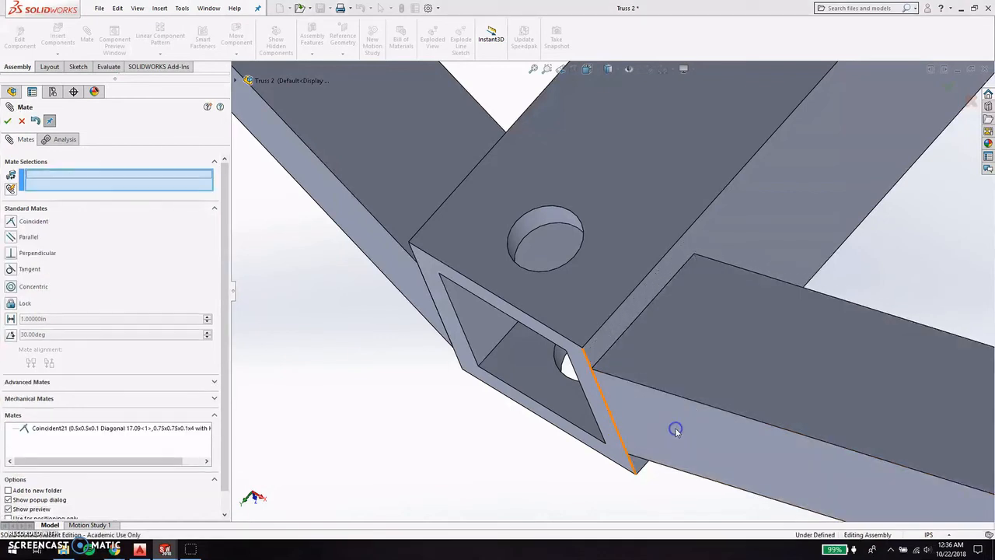
click(949, 88)
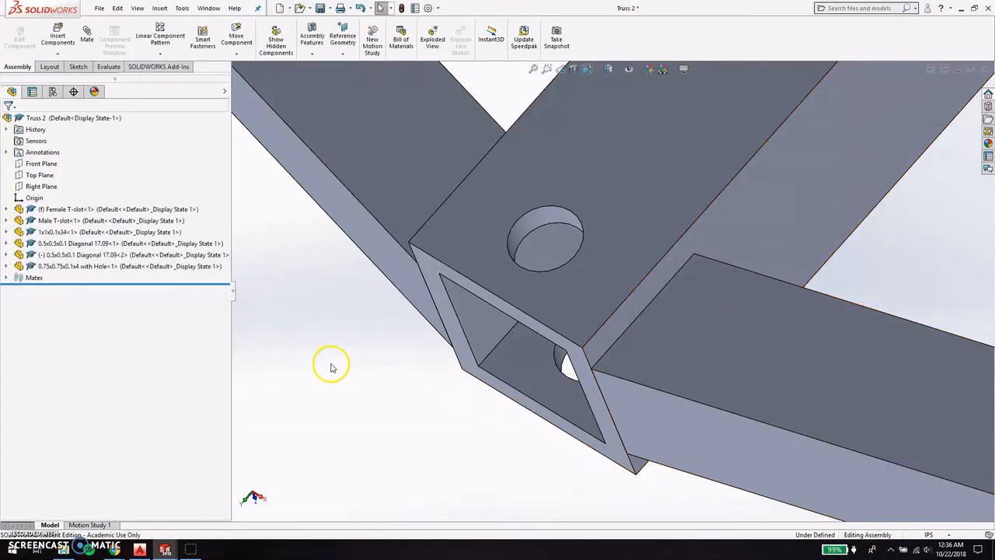
Mate the cut-end edge of the second 0.5x0.5x0.1 Diagonal 17.09 coincident with the tube's opposite side face.
middle_drag(361, 353, 428, 378)
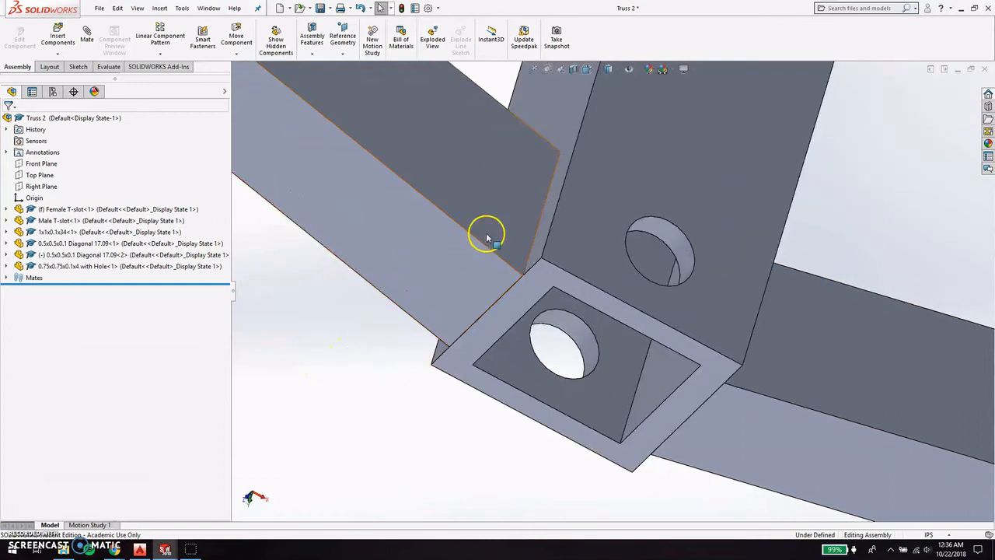
click(537, 222)
click(88, 39)
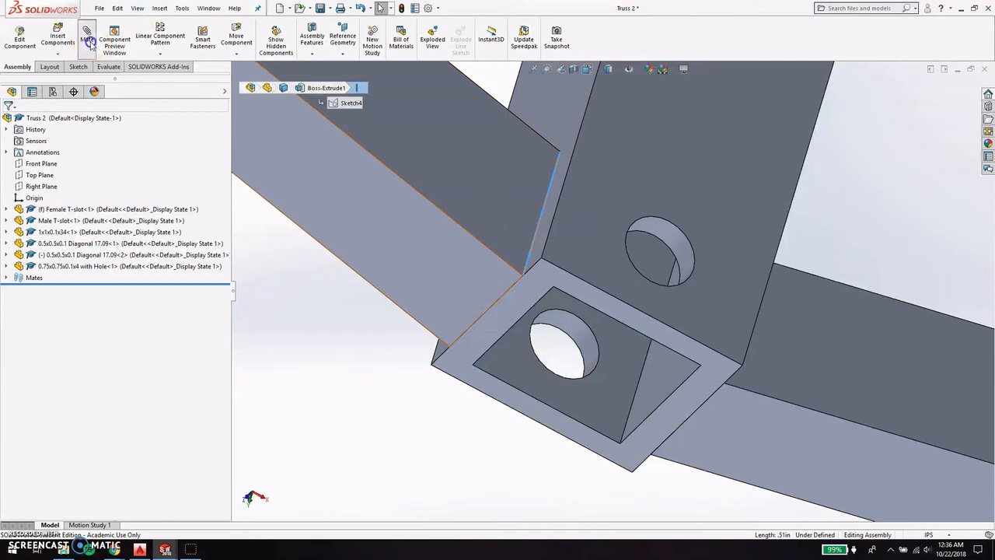
click(563, 121)
click(653, 108)
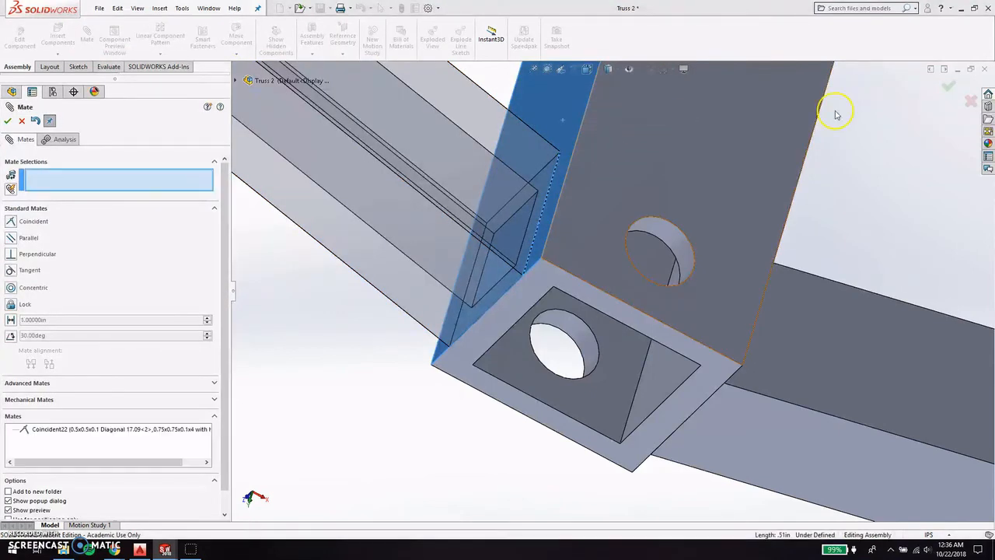
click(949, 86)
Make the second diagonal's lower end edge coincident with the adjacent edge at the holed tube's open end.
drag(519, 196, 525, 190)
click(512, 344)
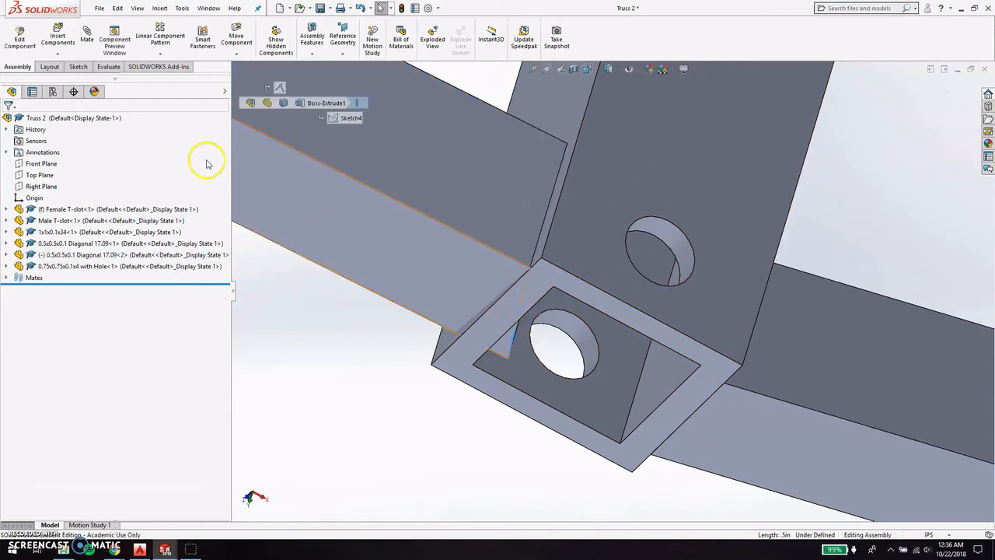
click(86, 35)
click(445, 346)
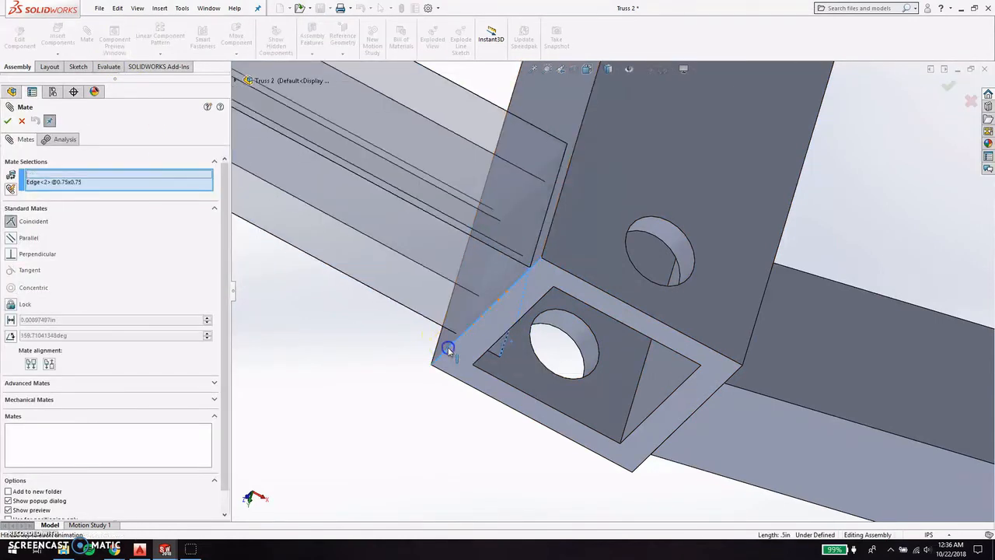
click(437, 364)
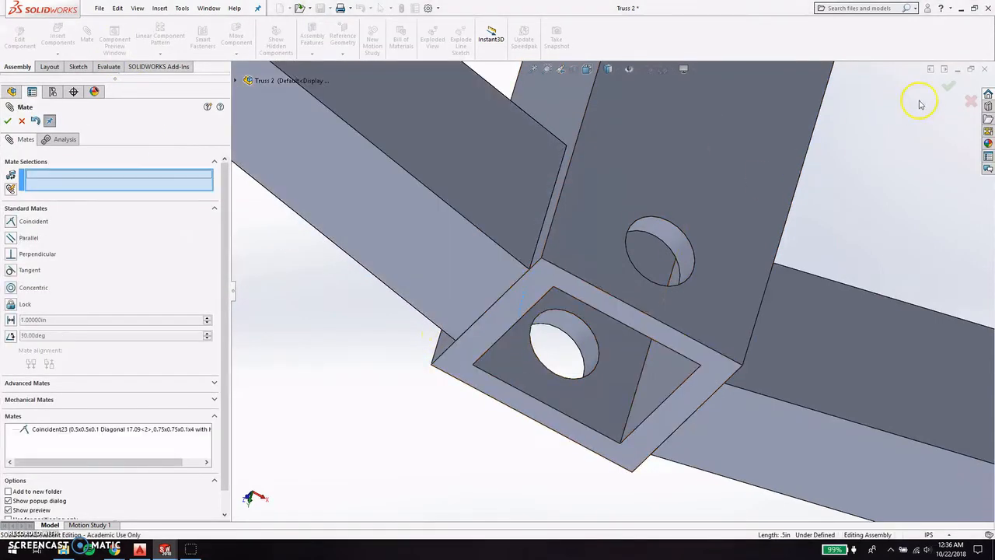
click(949, 86)
Centre the second diagonal on the tube with a coincident mate between the midpoints of their touching end edges.
drag(472, 260, 497, 284)
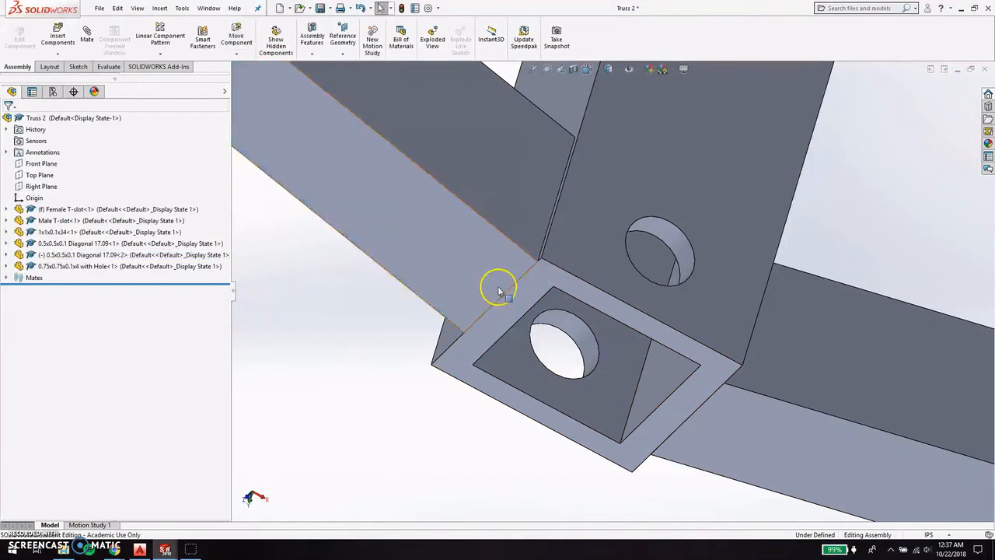
click(94, 43)
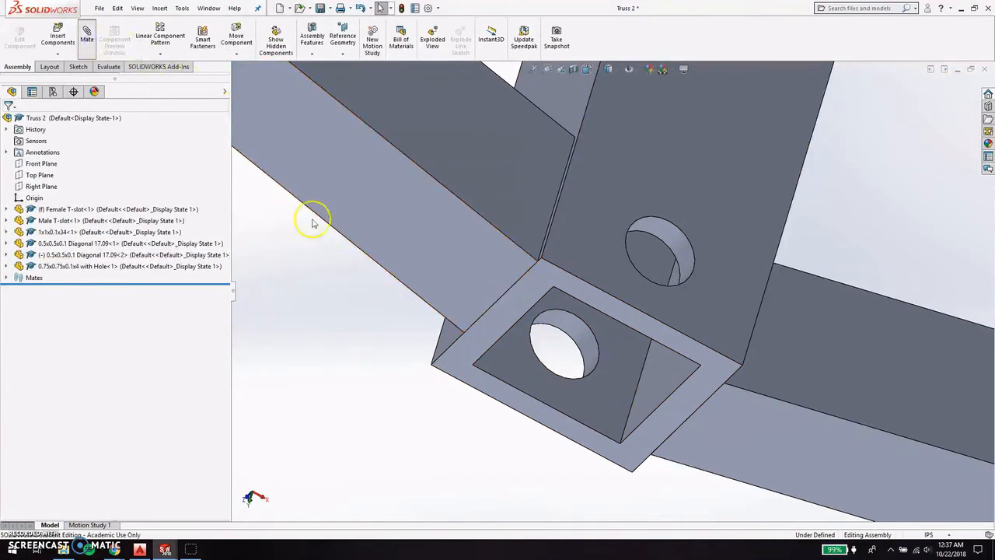
click(502, 300)
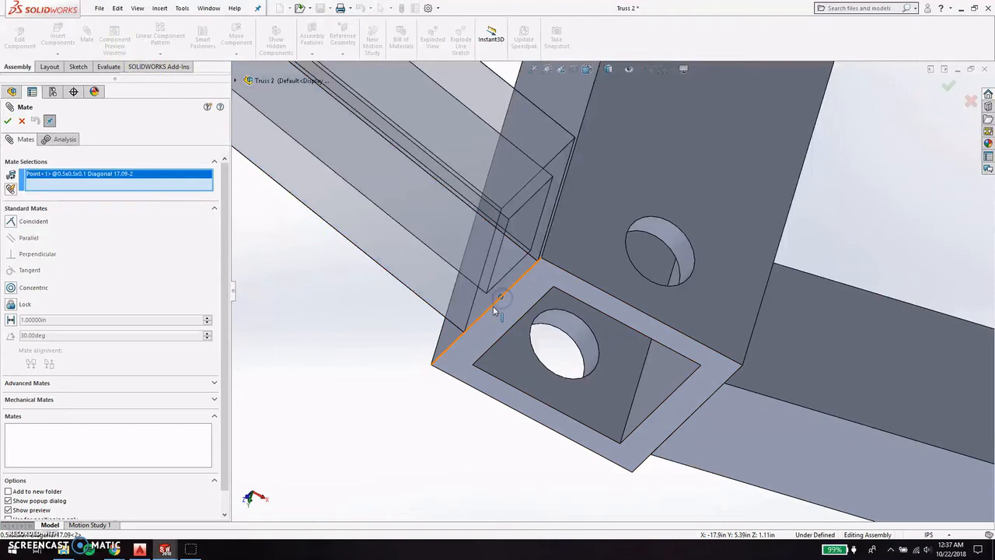
click(485, 314)
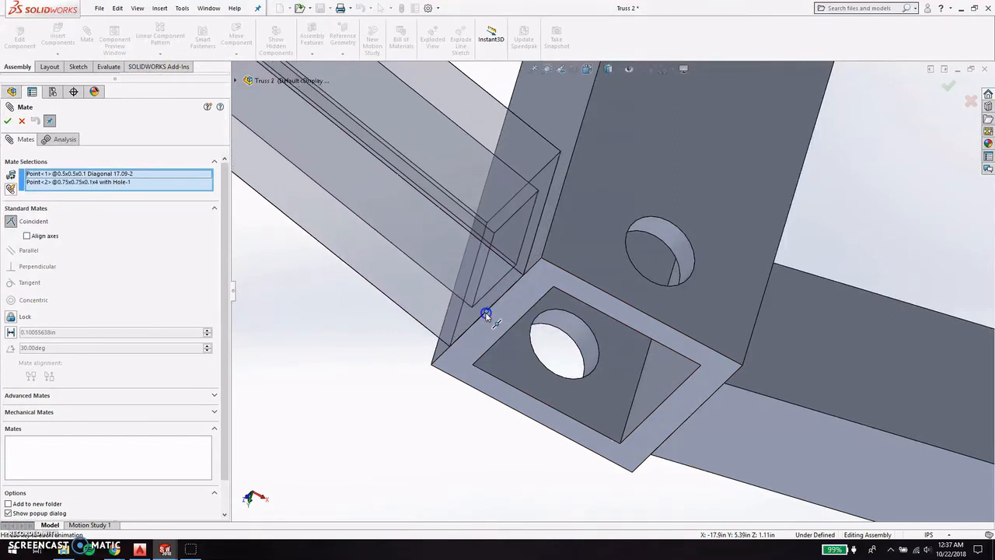
click(474, 328)
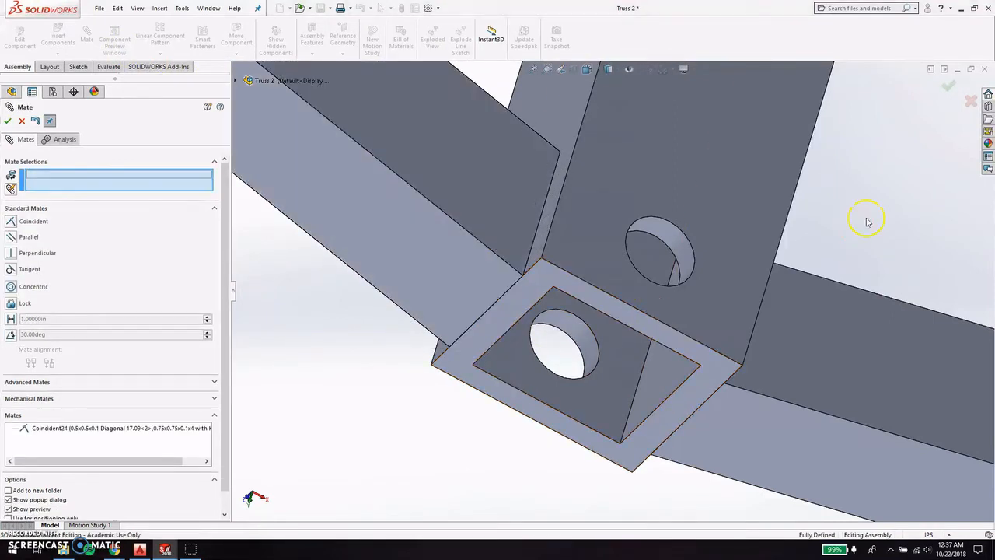
click(949, 92)
scroll(695, 379, up, 6)
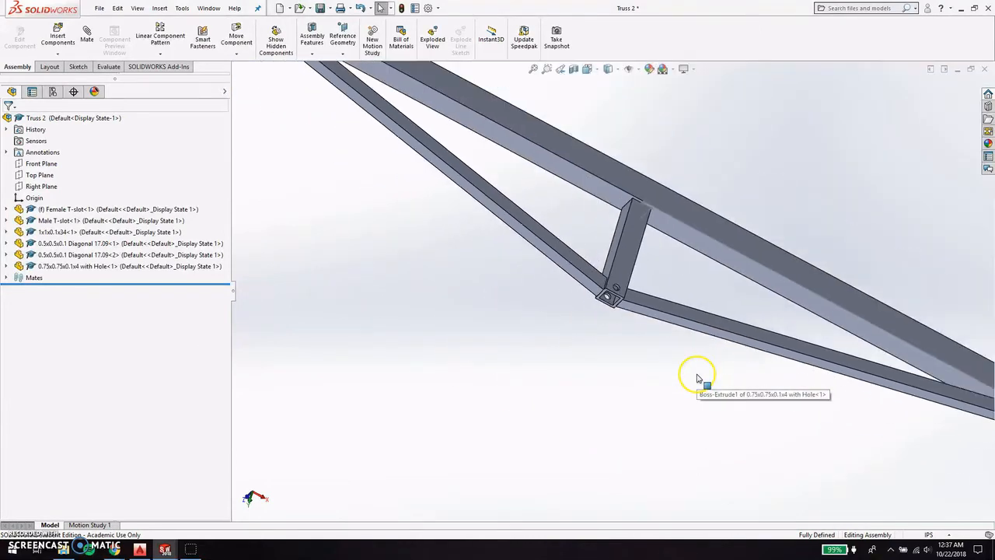
scroll(697, 378, up, 5)
middle_drag(629, 273, 610, 318)
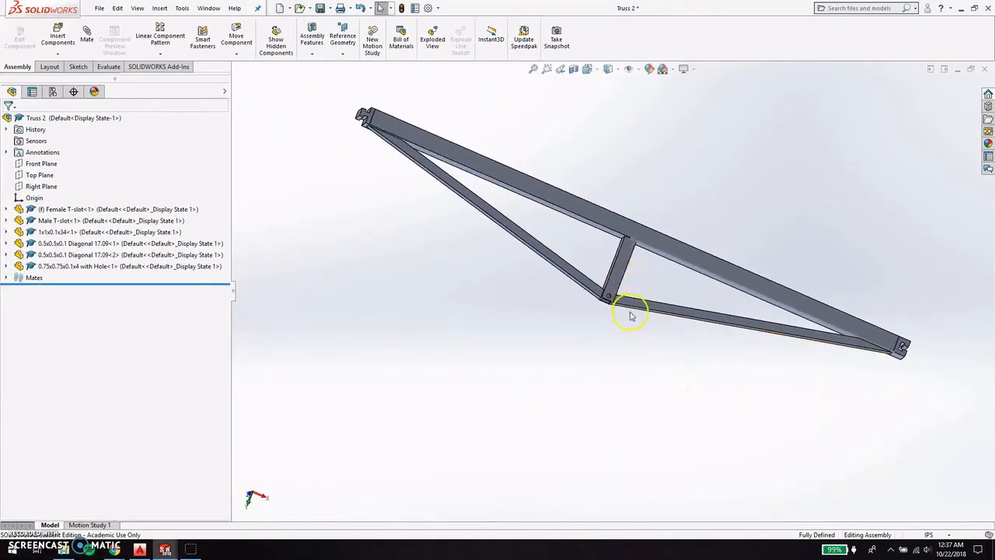
scroll(649, 288, down, 2)
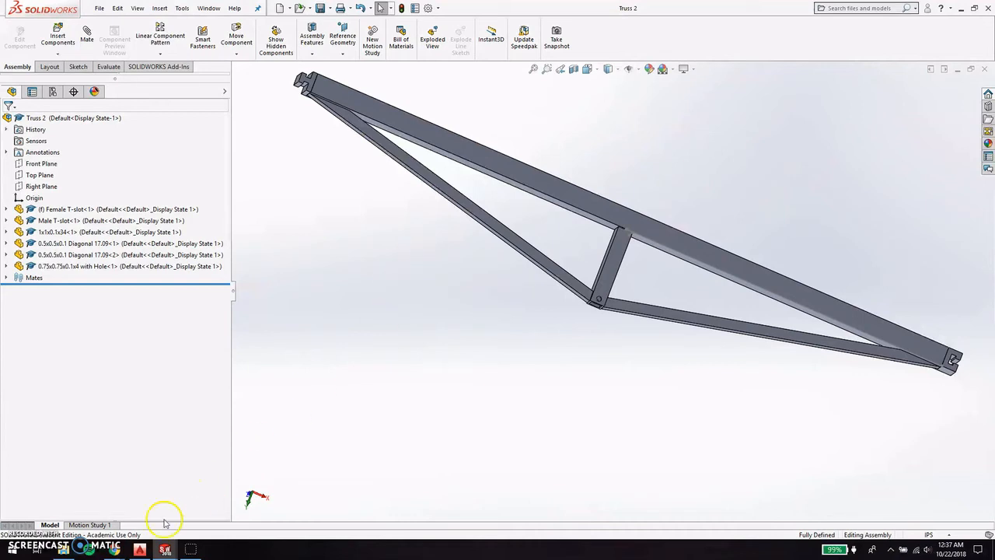
Switch to AutoCAD and examine the truss and vertical post layouts in the Solidworks Tutorial - Bridge Outline drawing.
click(141, 549)
scroll(847, 291, up, 1)
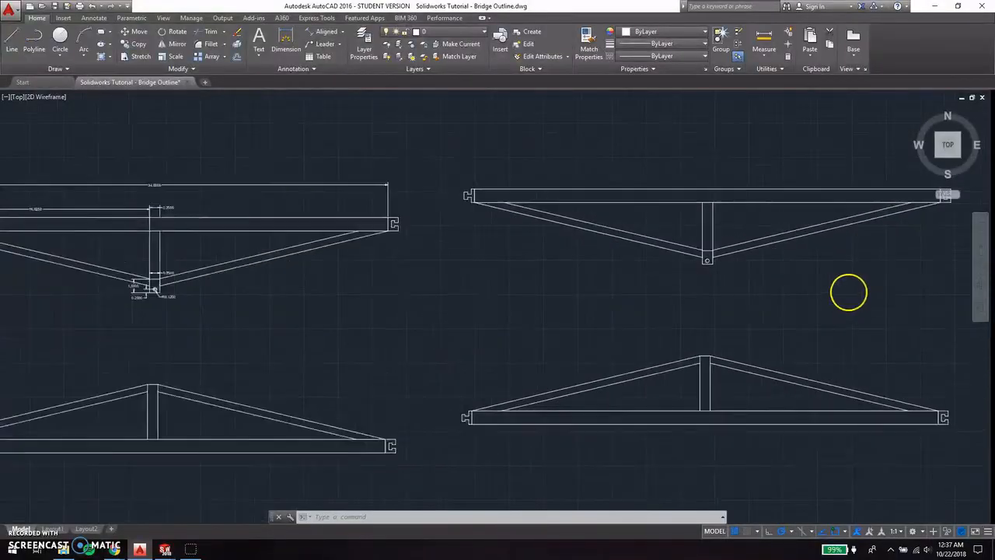
scroll(912, 283, down, 3)
scroll(345, 260, up, 4)
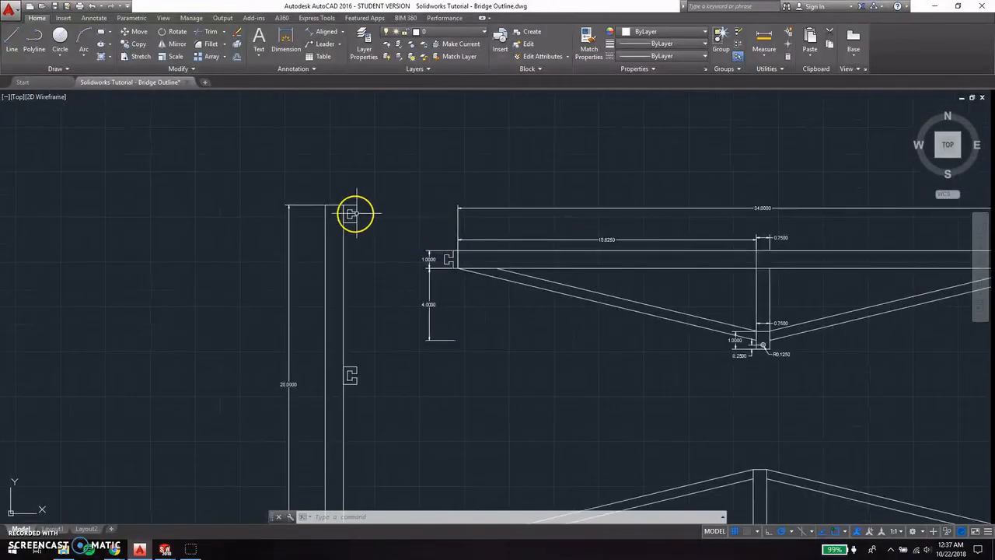
scroll(622, 405, down, 6)
middle_drag(832, 369, 347, 329)
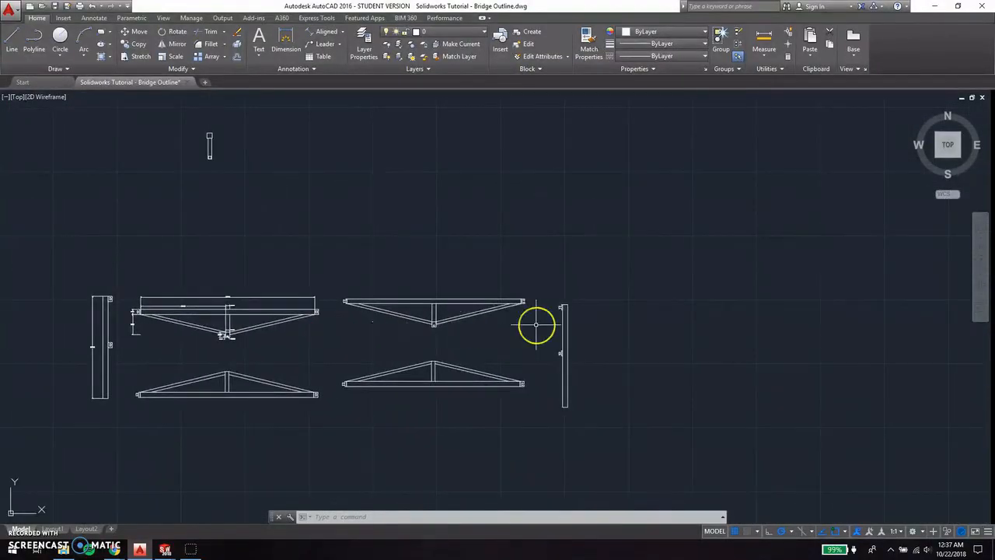
scroll(574, 336, up, 4)
scroll(541, 312, up, 3)
middle_drag(378, 361, 733, 349)
scroll(688, 351, down, 5)
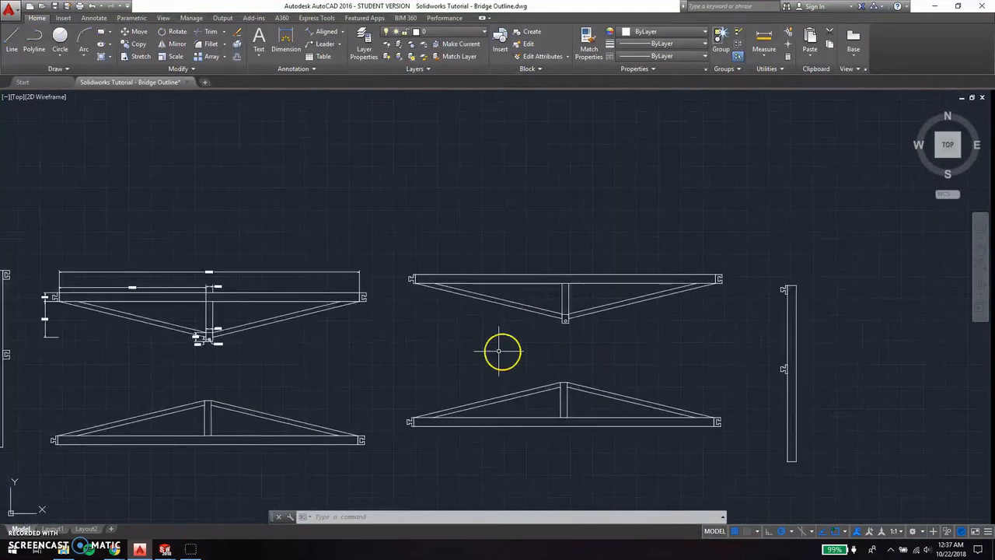
middle_drag(498, 350, 657, 337)
scroll(656, 338, down, 1)
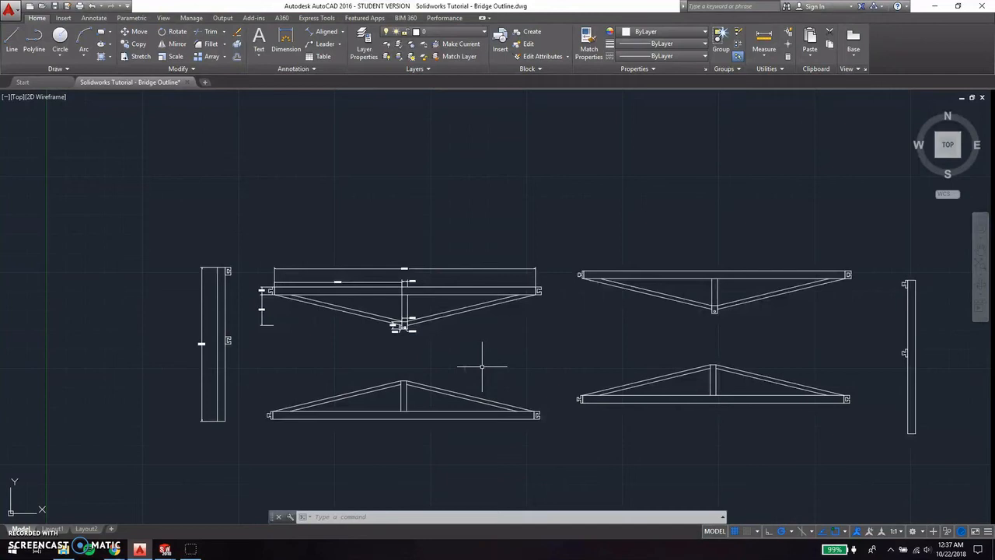
scroll(535, 435, up, 3)
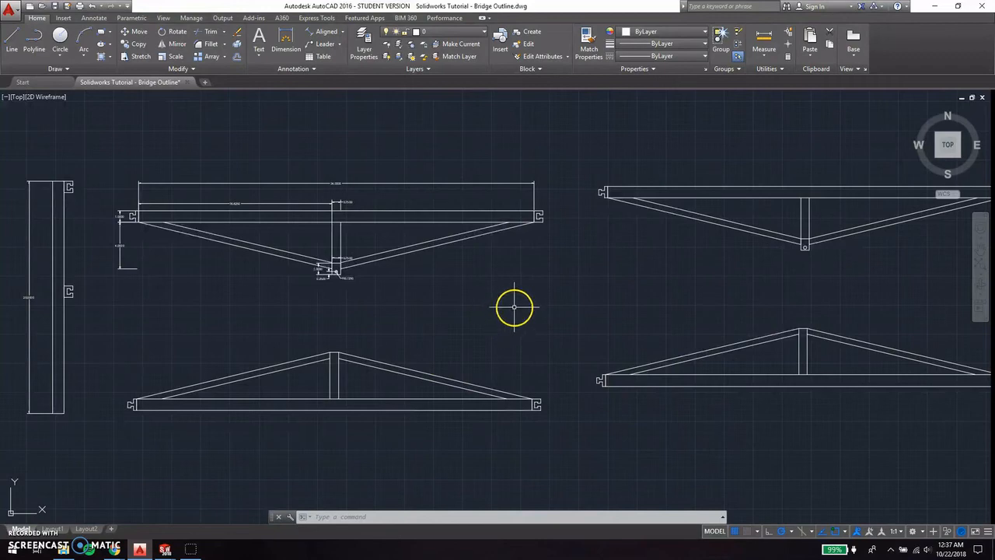
Switch back to SOLIDWORKS and create a new assembly with the Female T-slot as its first component.
mouse_move(165, 550)
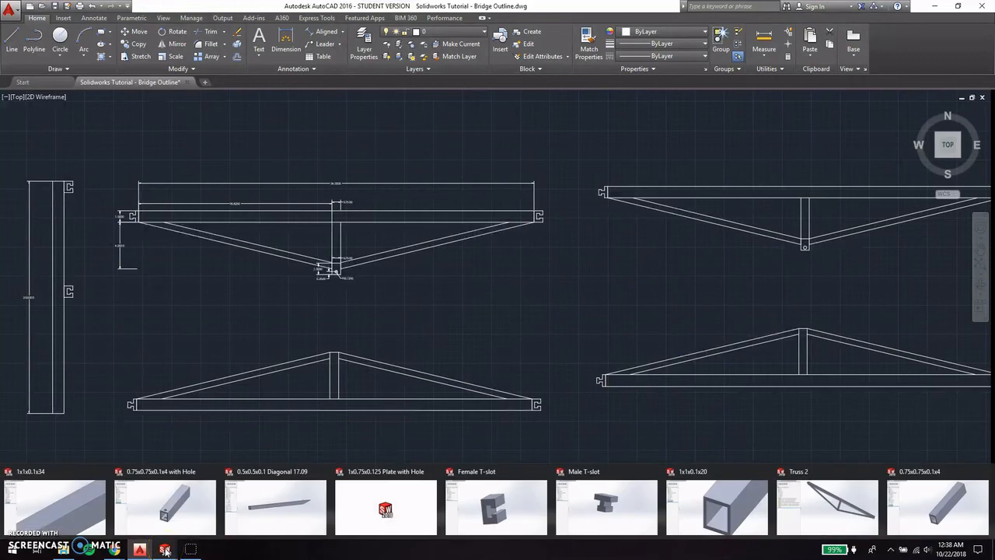
click(816, 505)
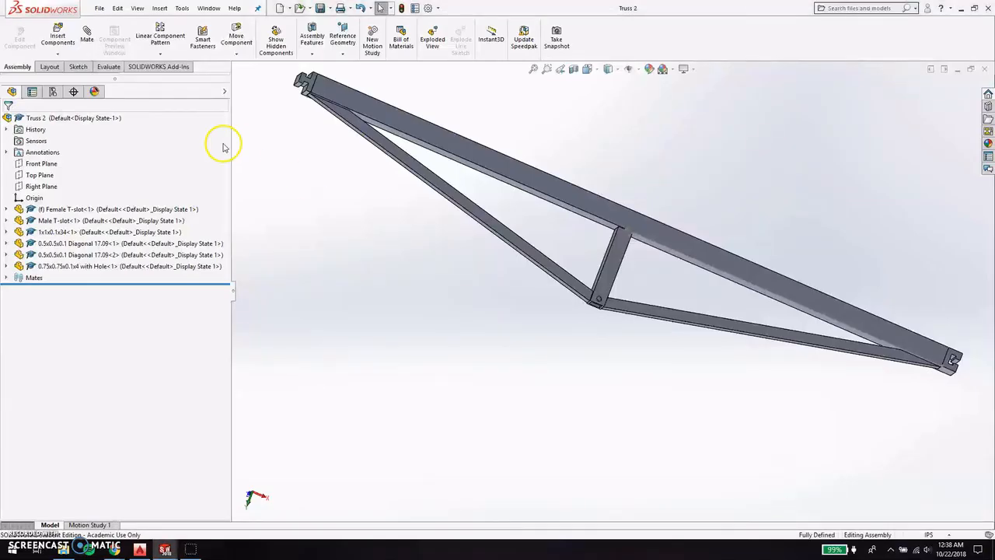
click(100, 9)
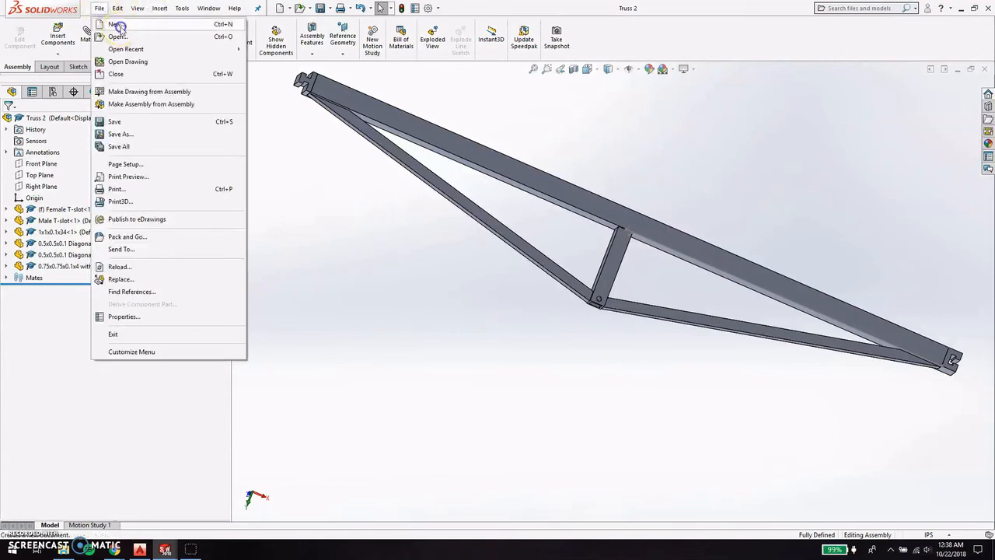
click(117, 24)
click(347, 243)
click(409, 400)
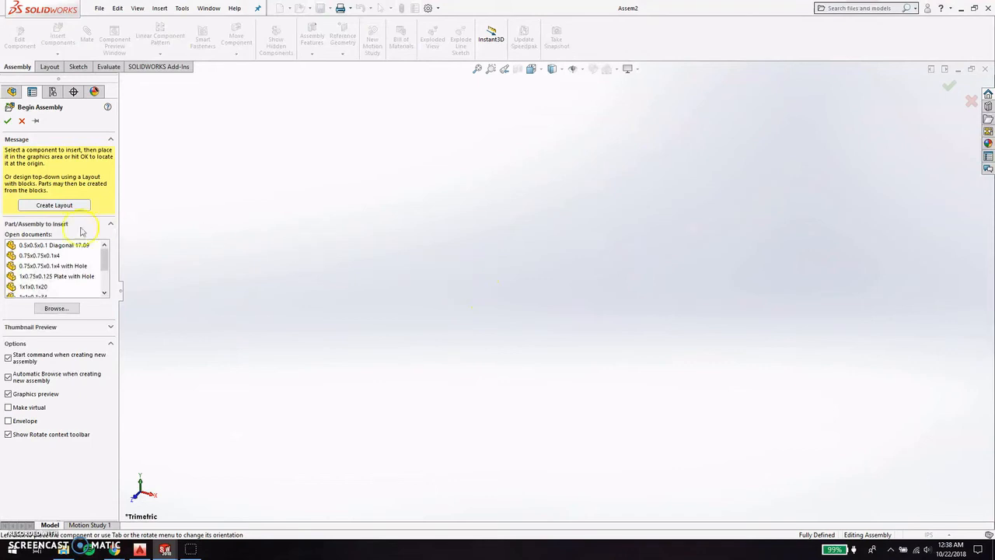
scroll(54, 261, down, 3)
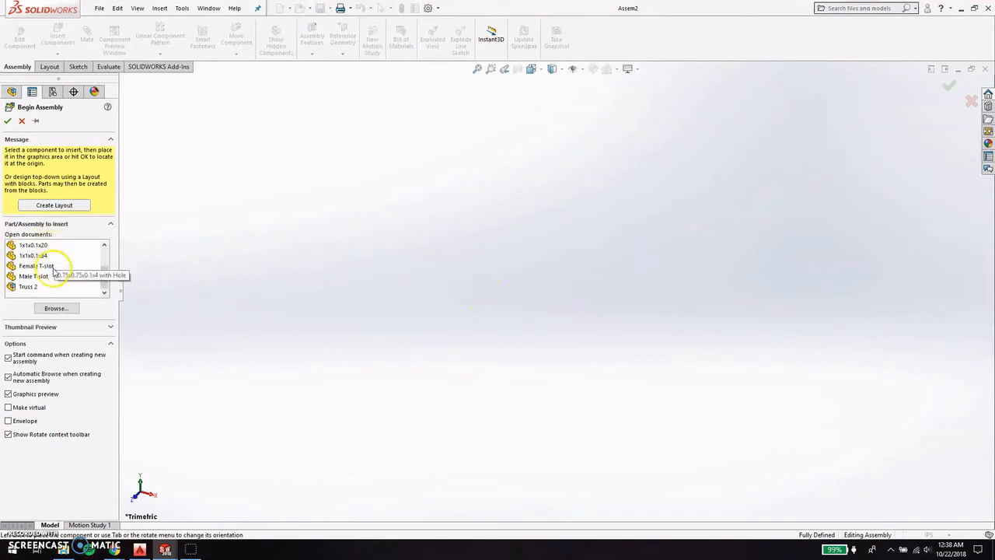
click(43, 266)
click(420, 214)
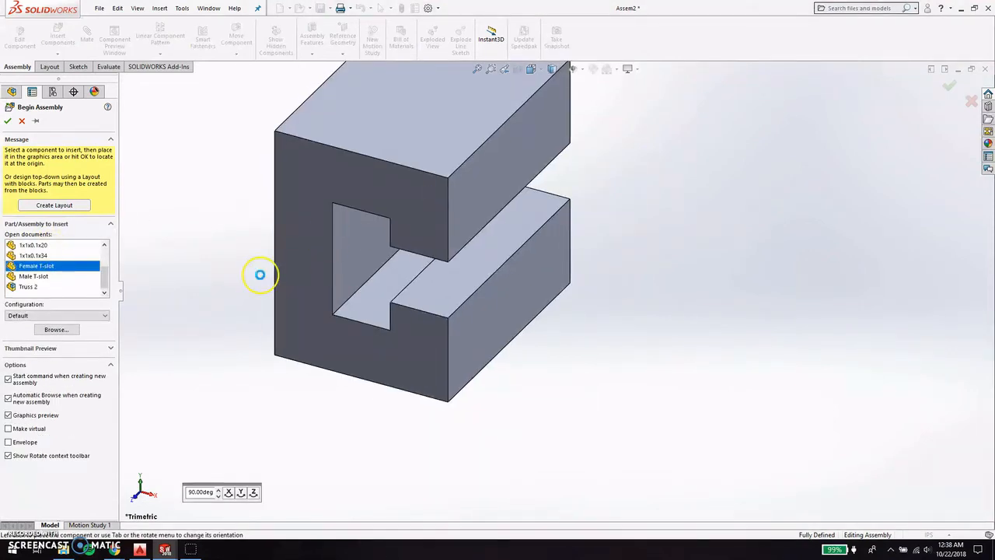
Insert a second Female T-slot above the first one and a 1x1x0.1x20 tube beside them.
click(58, 35)
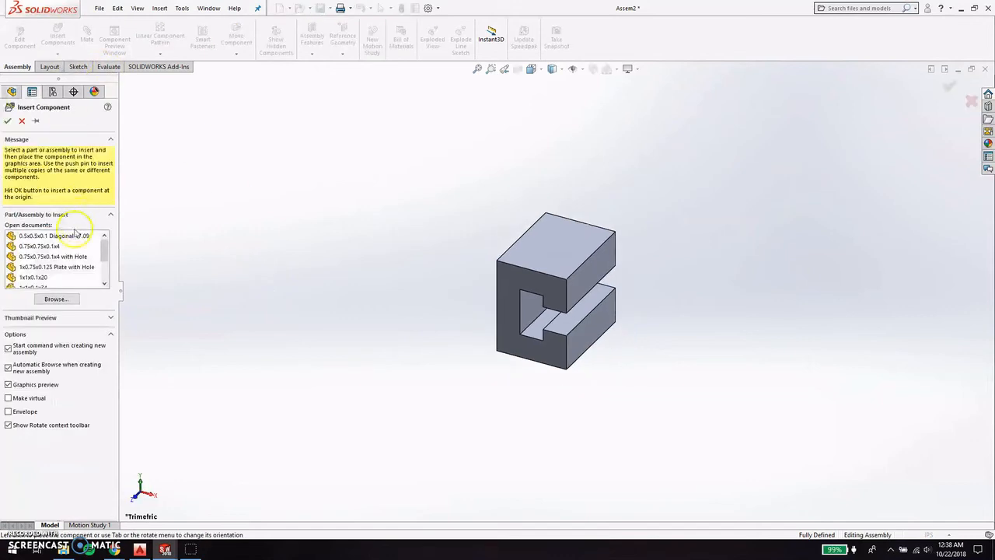
scroll(61, 265, down, 3)
click(43, 256)
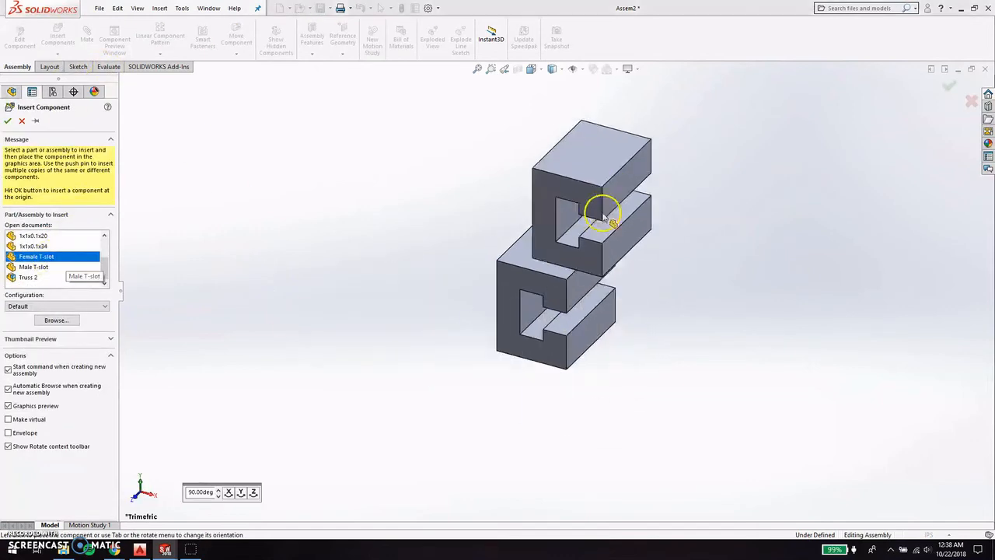
click(575, 160)
click(58, 35)
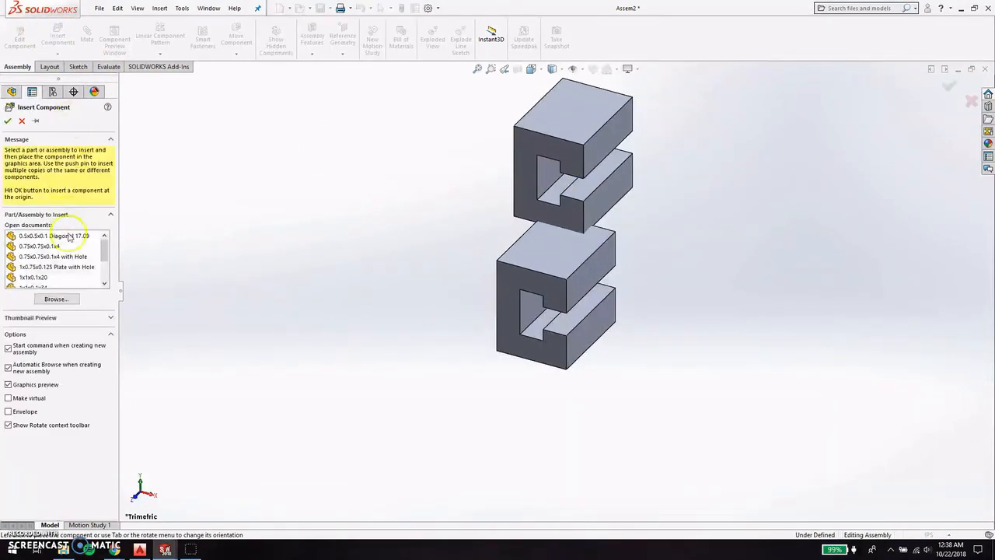
scroll(62, 270, down, 2)
click(54, 246)
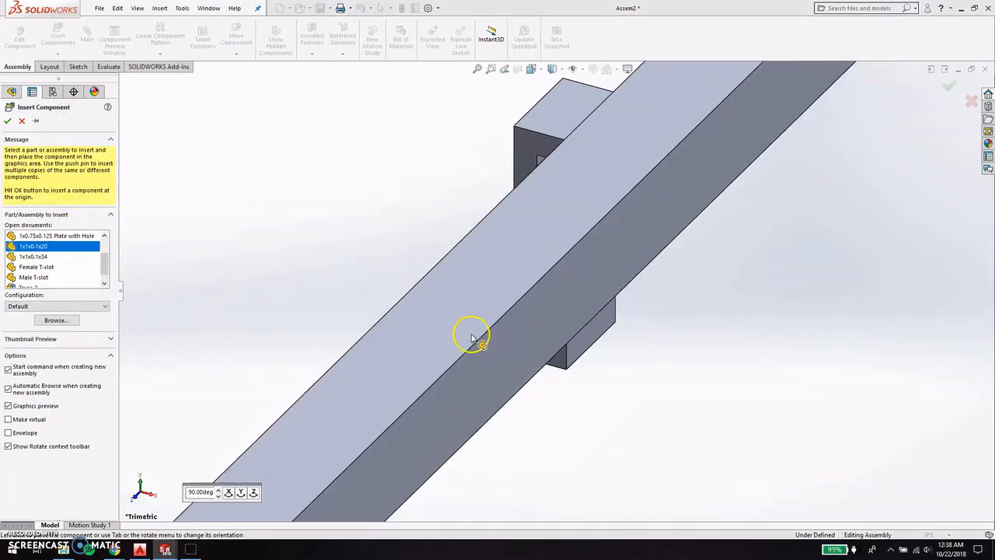
click(415, 326)
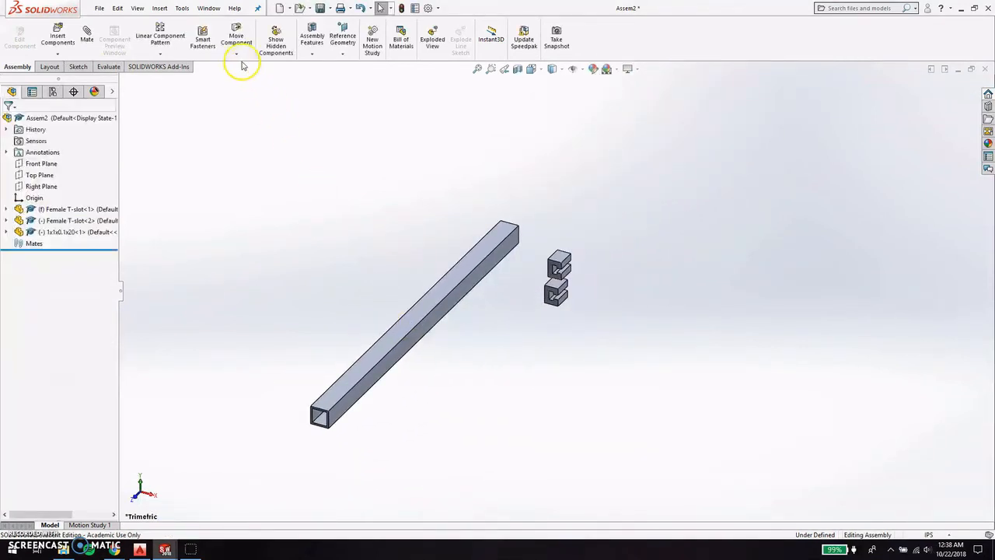
Rotate the 1x1x0.1x20 tube freely until it stands nearly upright beside the T-slots.
click(241, 60)
click(261, 78)
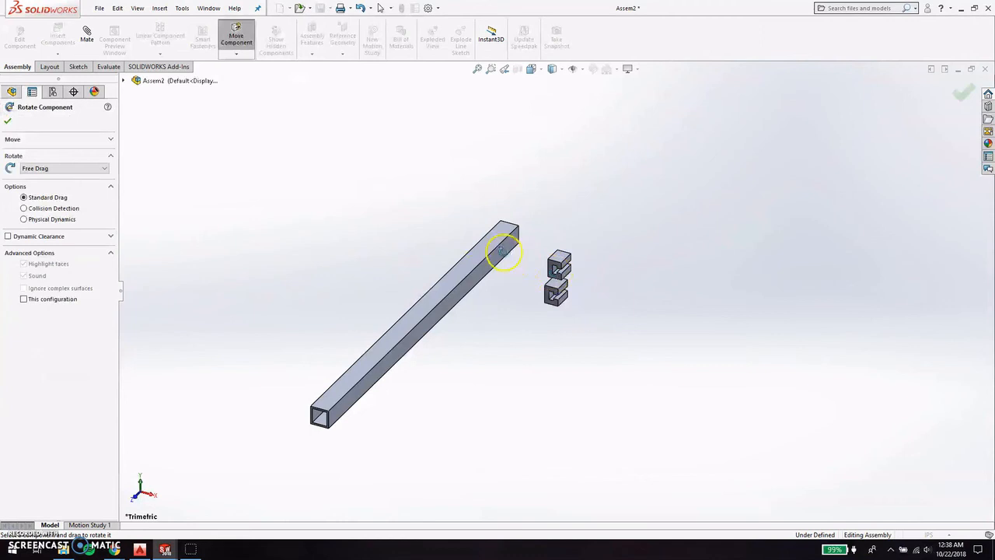
drag(503, 251, 301, 70)
click(961, 97)
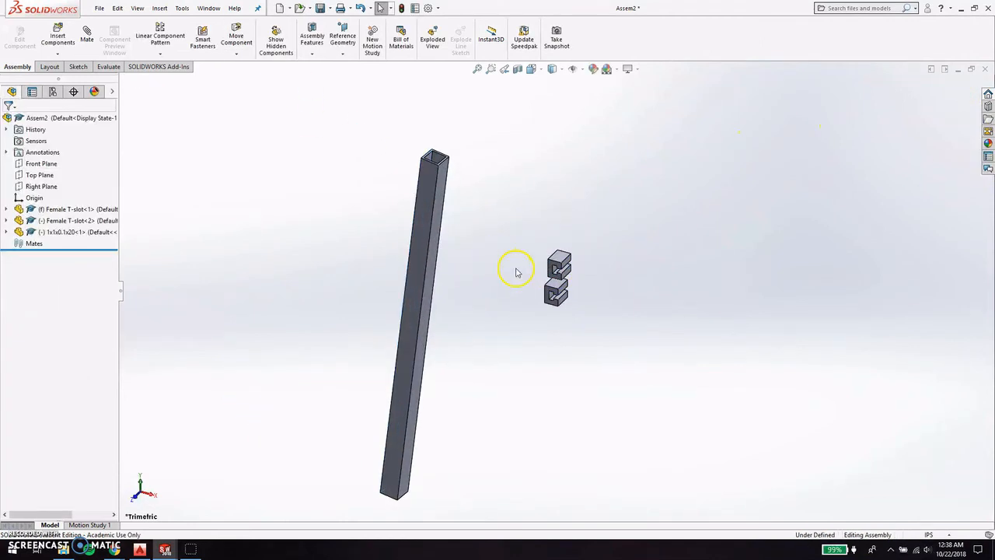
Mate the top face of the second Female T-slot coincident with the adjacent edge at the tube's upper end.
scroll(516, 272, down, 2)
click(577, 259)
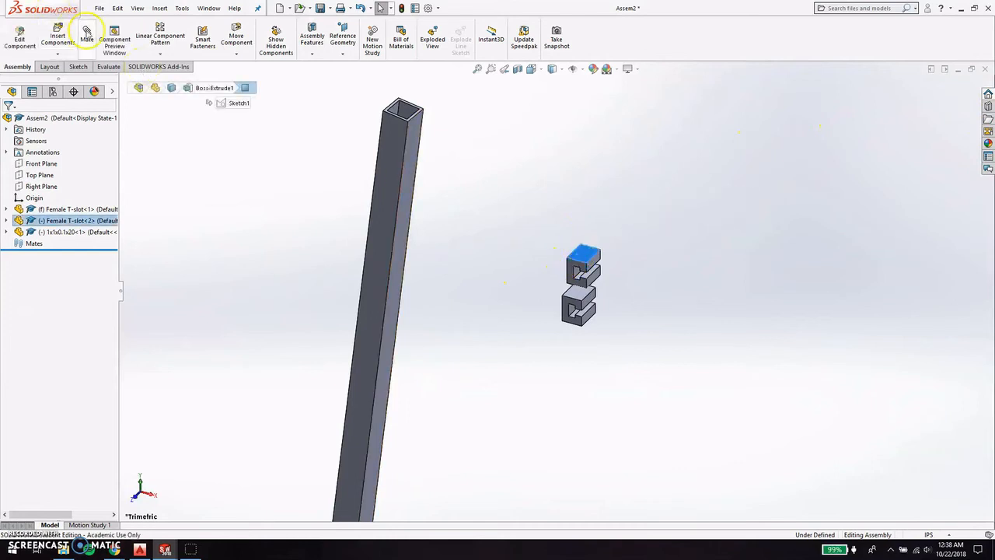
click(87, 35)
scroll(413, 104, down, 4)
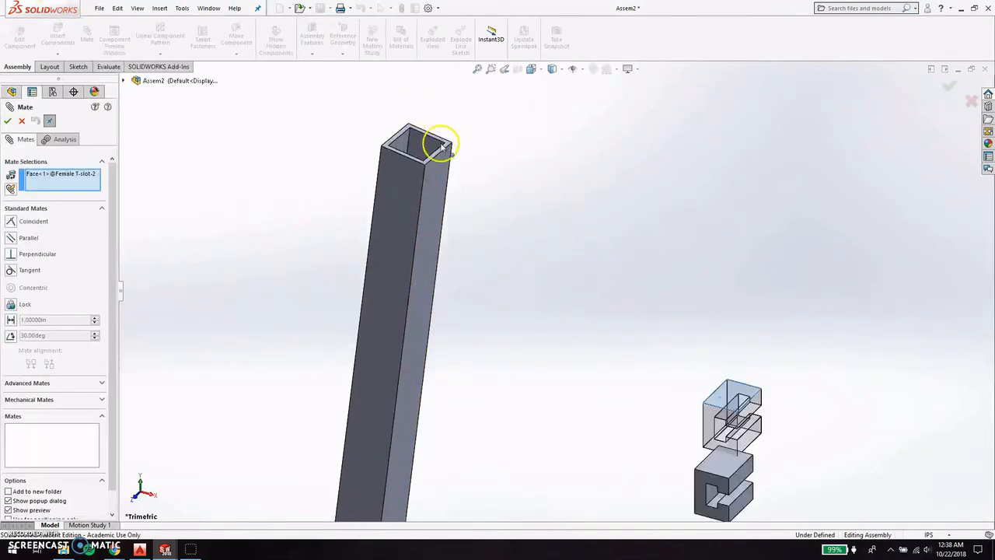
click(458, 201)
scroll(766, 381, up, 4)
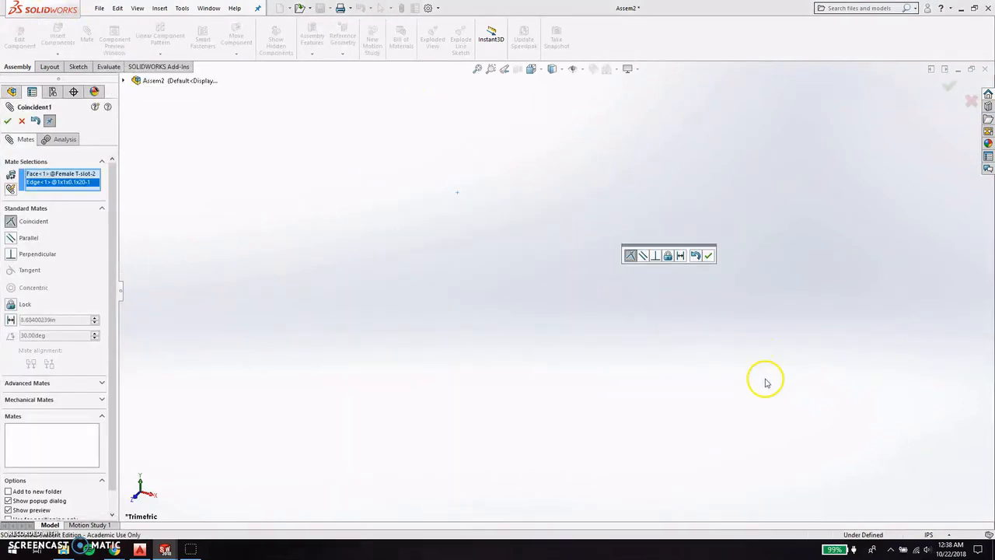
scroll(767, 384, down, 2)
click(713, 256)
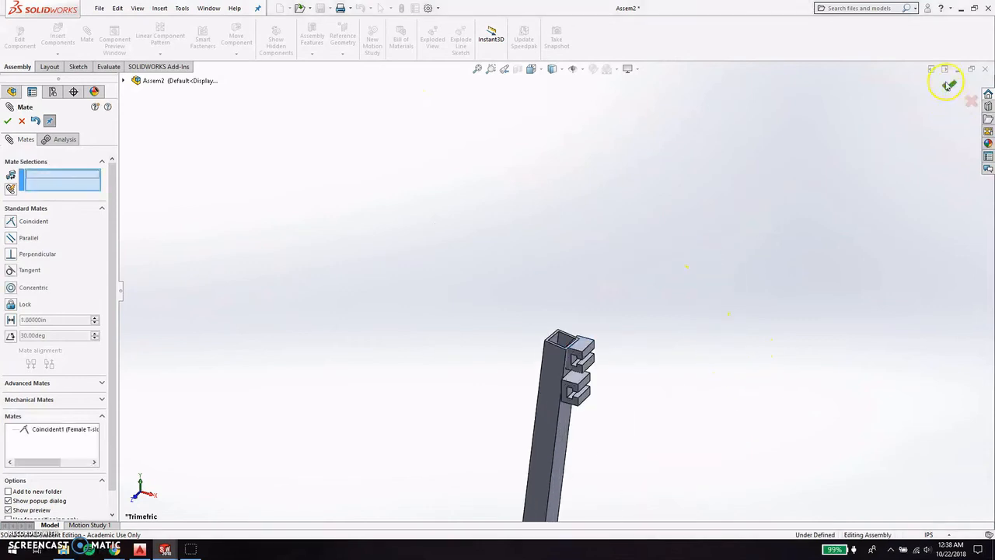
click(949, 85)
Mate the second T-slot's vertical back edge coincident with the adjacent long edge of the tube.
scroll(564, 360, down, 5)
drag(530, 359, 493, 293)
click(583, 303)
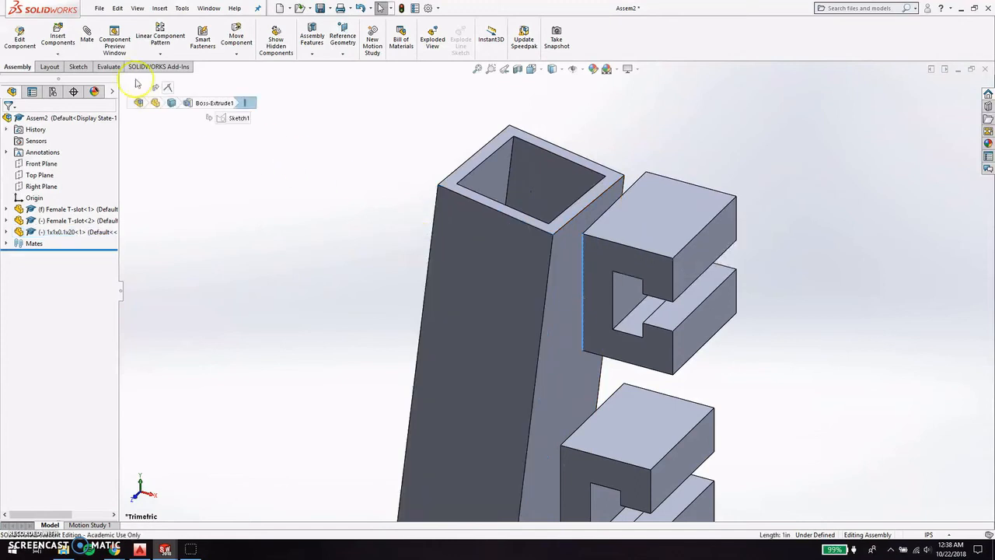
click(548, 293)
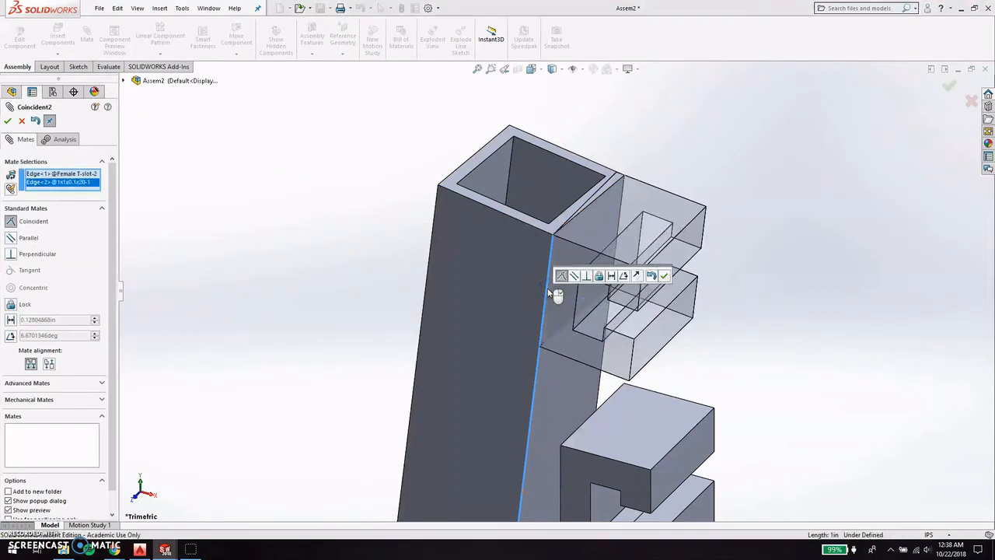
click(664, 276)
click(949, 86)
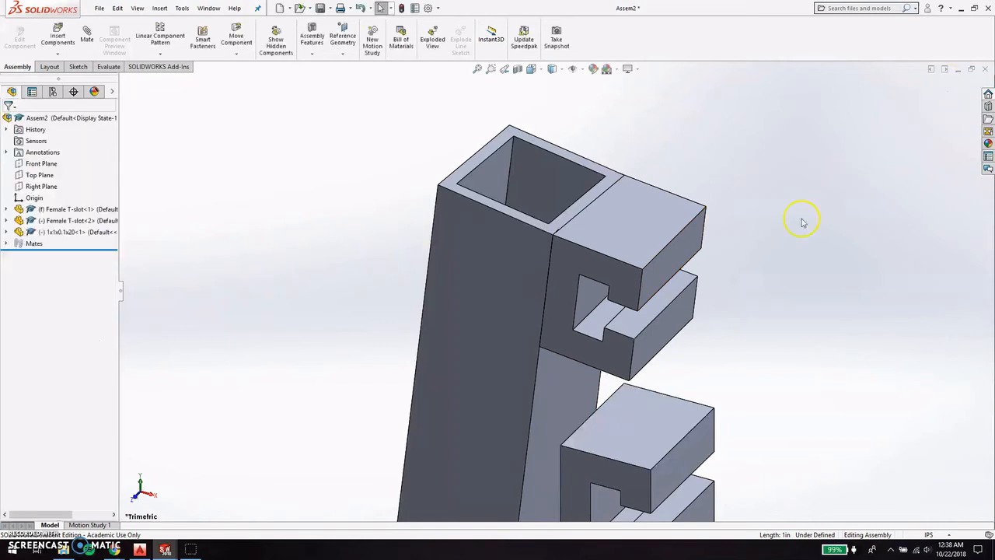
Mate the second T-slot's side edge coincident with the tube's adjacent long edge so the T-slot sits flush with the tube's side.
click(661, 267)
drag(498, 257, 421, 237)
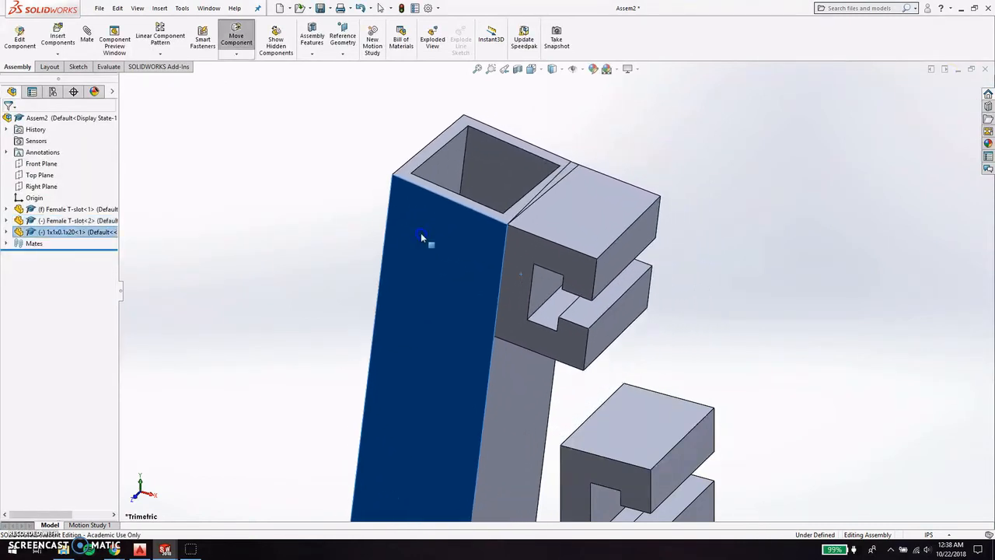
click(633, 253)
click(662, 288)
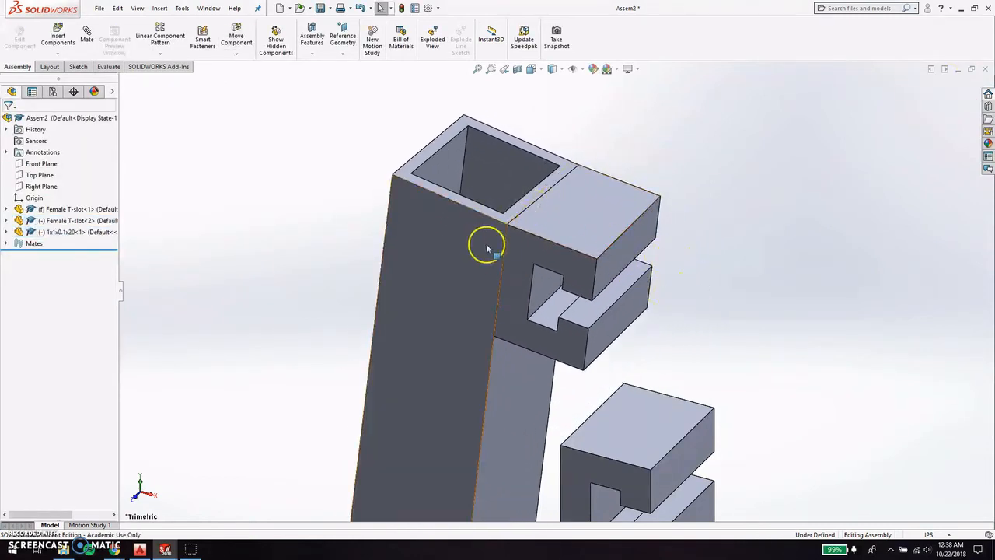
middle_drag(639, 283, 539, 327)
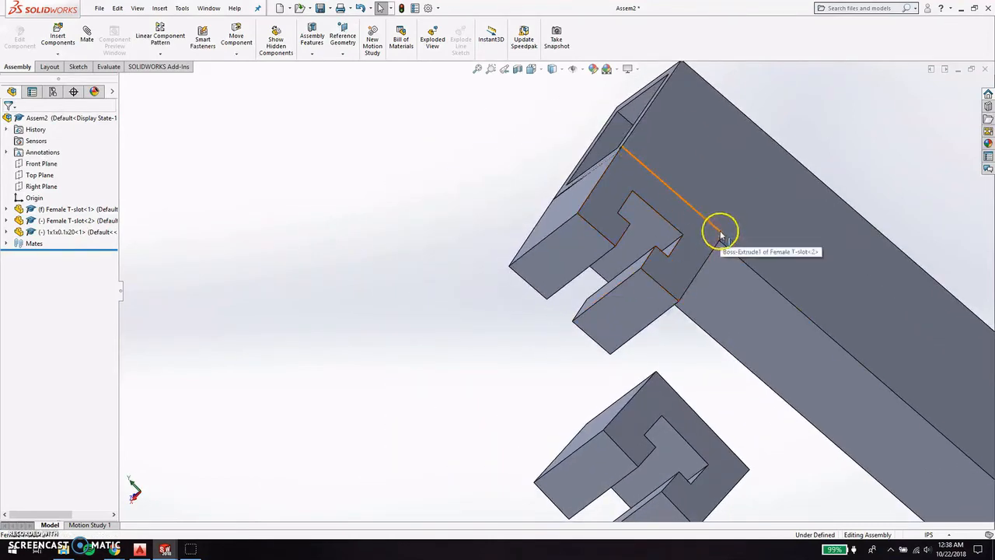
click(721, 231)
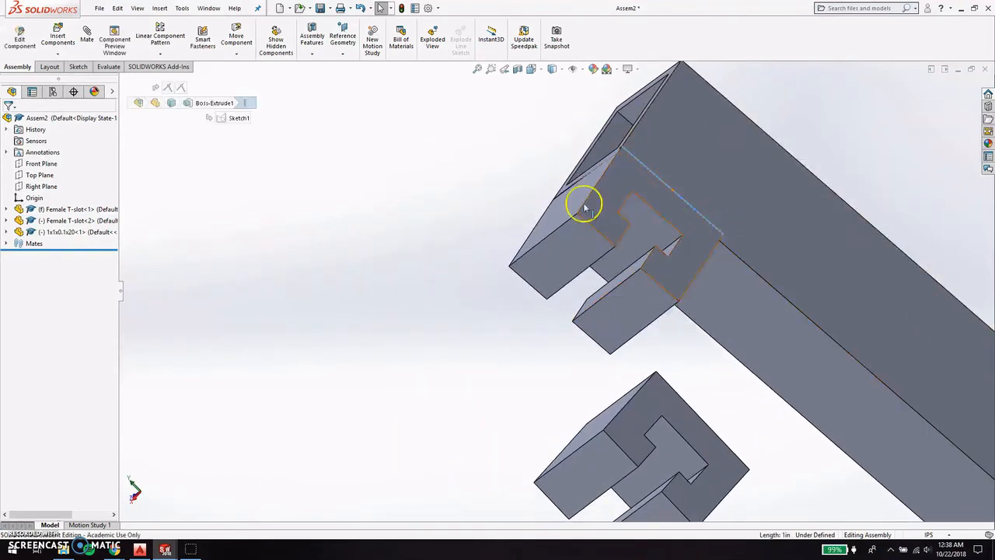
click(741, 261)
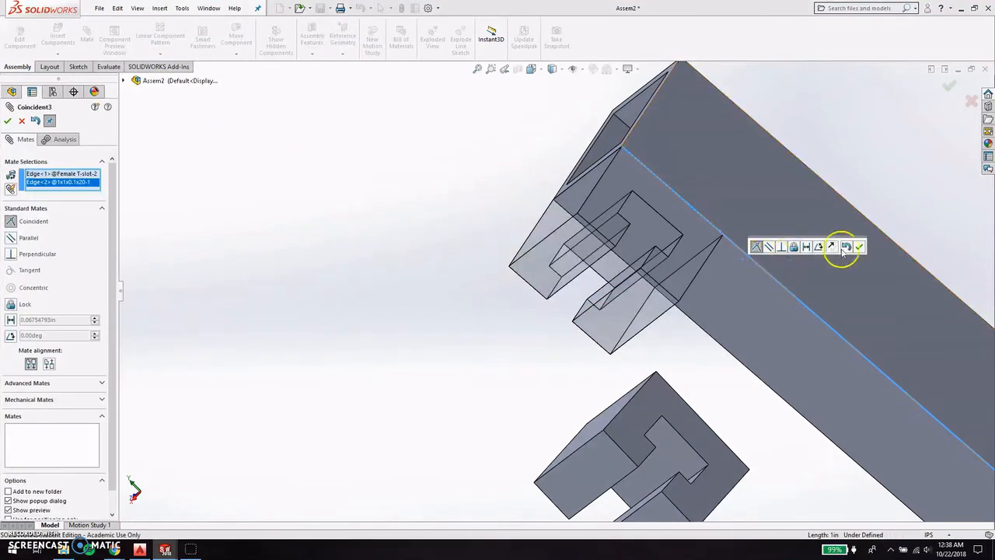
click(858, 247)
click(948, 84)
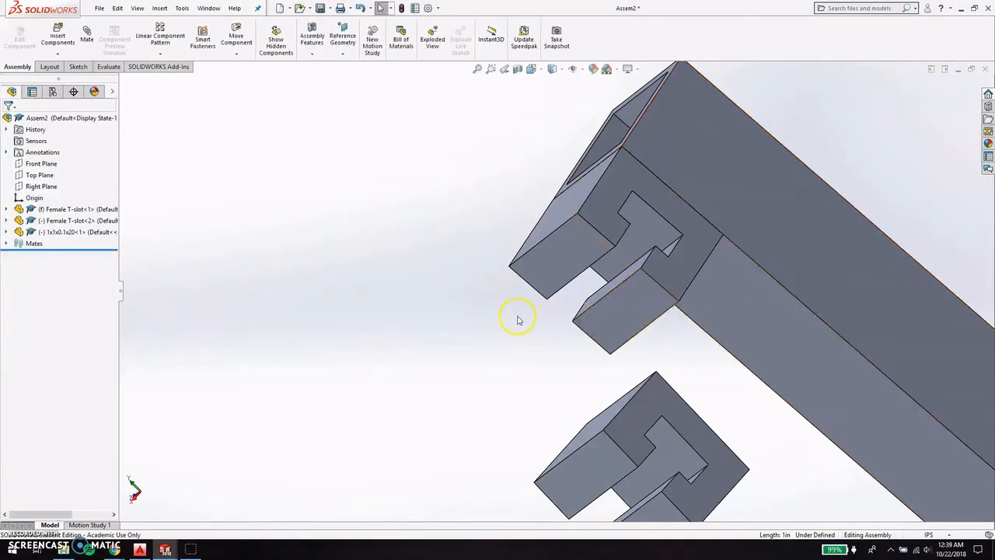
Switch to the AutoCAD bridge outline and measure from the tube's top corner to the lower T-slot's top corner in the side view.
middle_drag(527, 327, 577, 402)
scroll(544, 400, up, 3)
scroll(506, 438, down, 5)
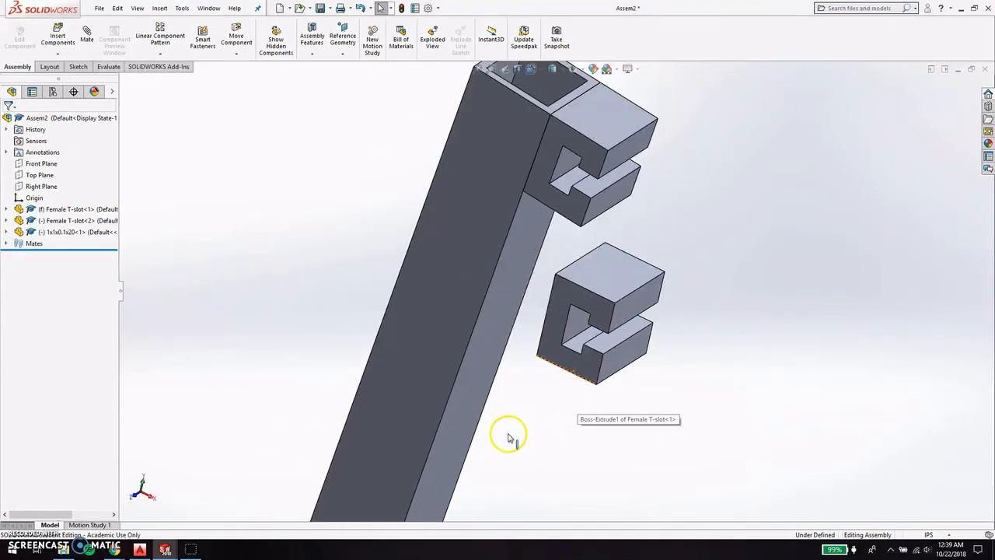
scroll(518, 445, up, 2)
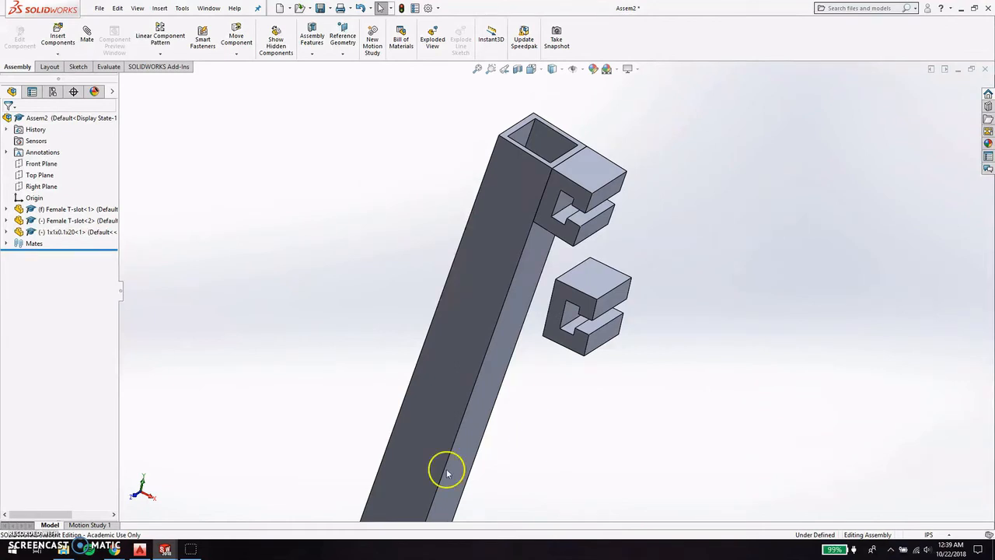
click(140, 550)
scroll(39, 237, up, 2)
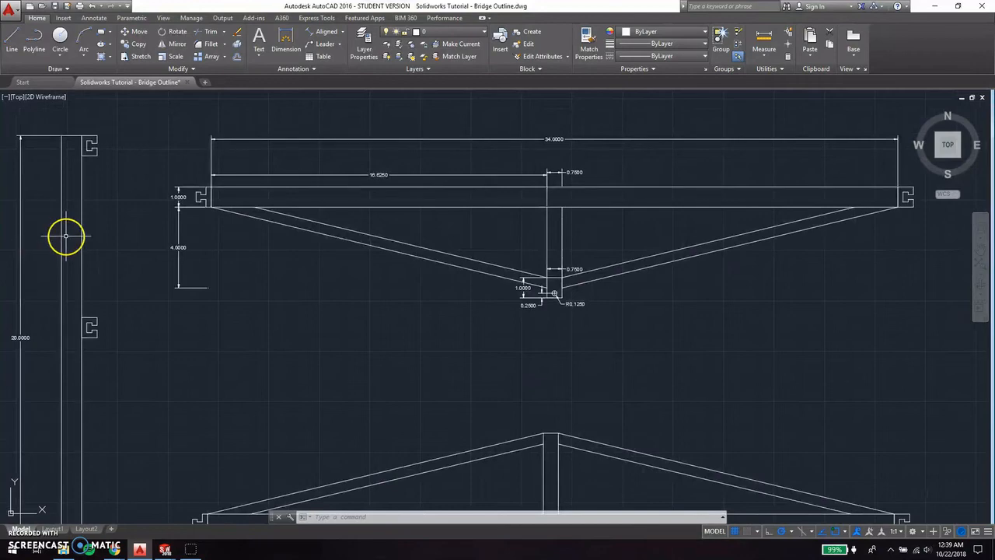
scroll(184, 266, up, 3)
click(18, 48)
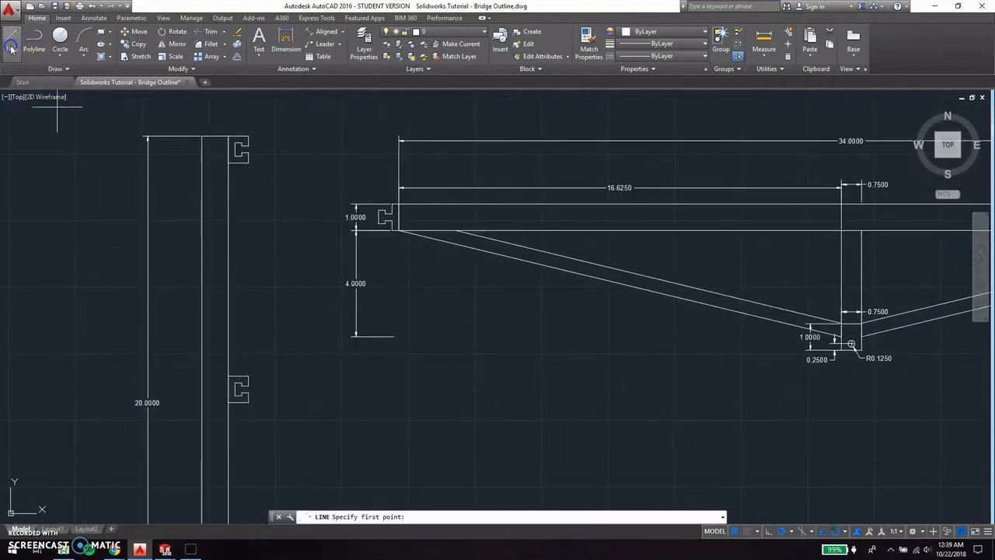
click(228, 137)
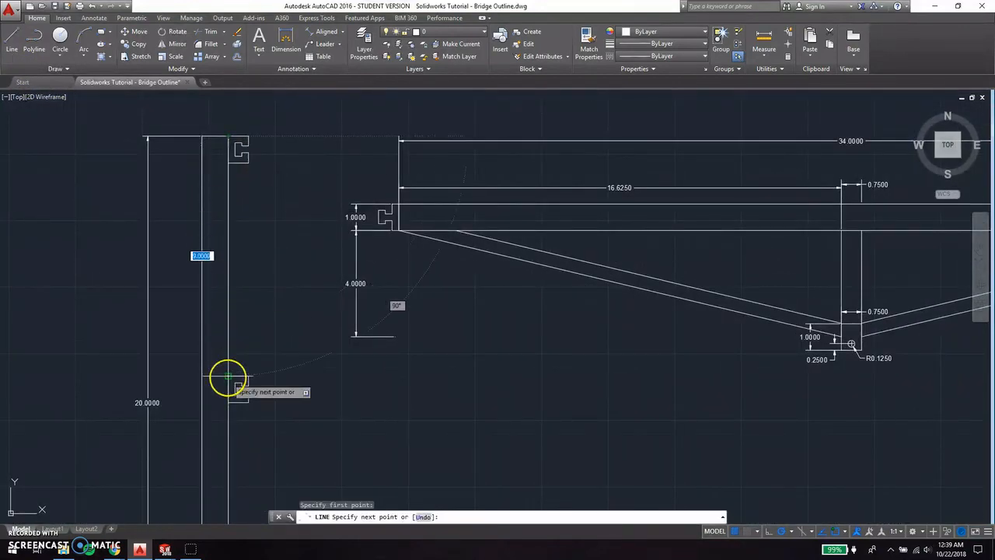
key(Escape)
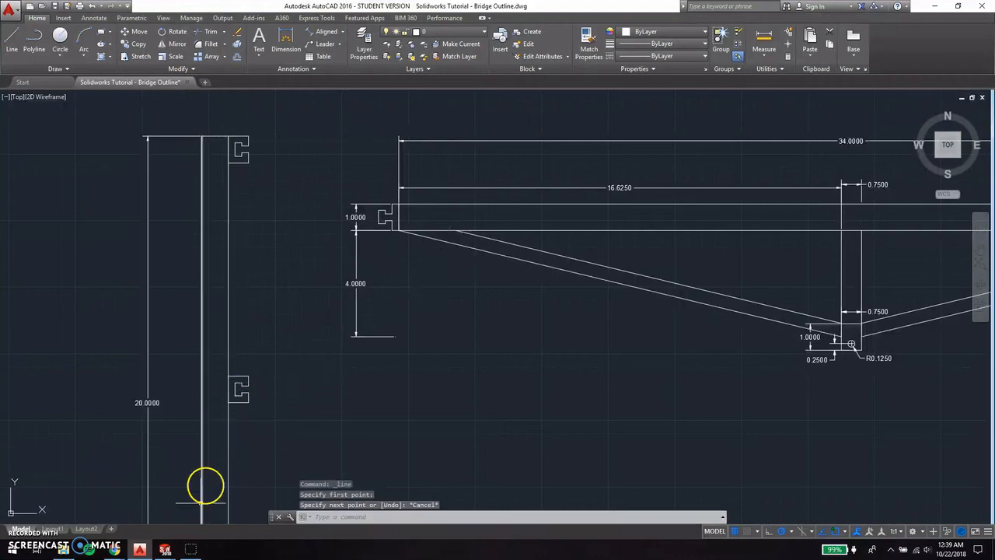
Switch to the SolidWorks 1x1x0.1x20 part and sketch a line about 2.14 in long from the open end's corner along the long edge.
mouse_move(165, 550)
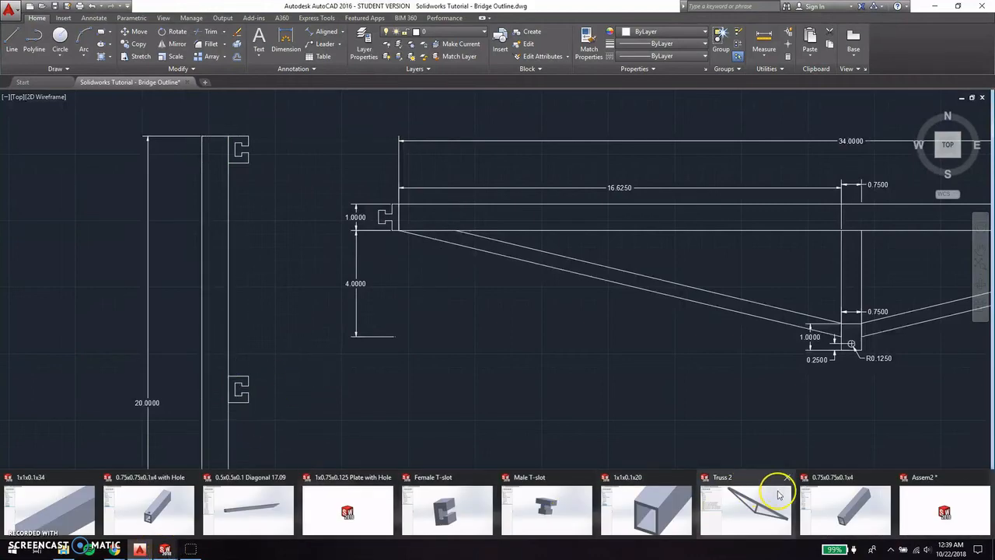
click(651, 508)
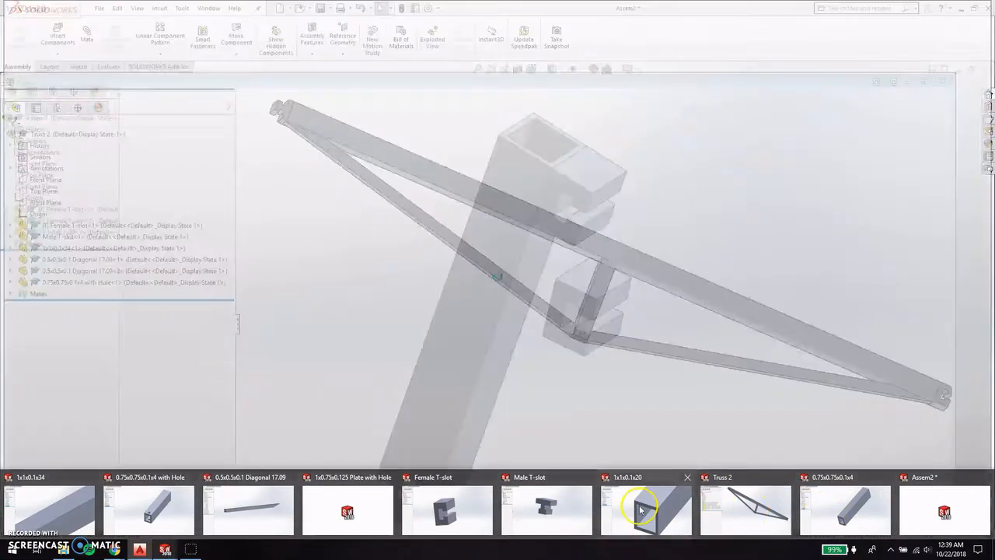
scroll(640, 224, down, 5)
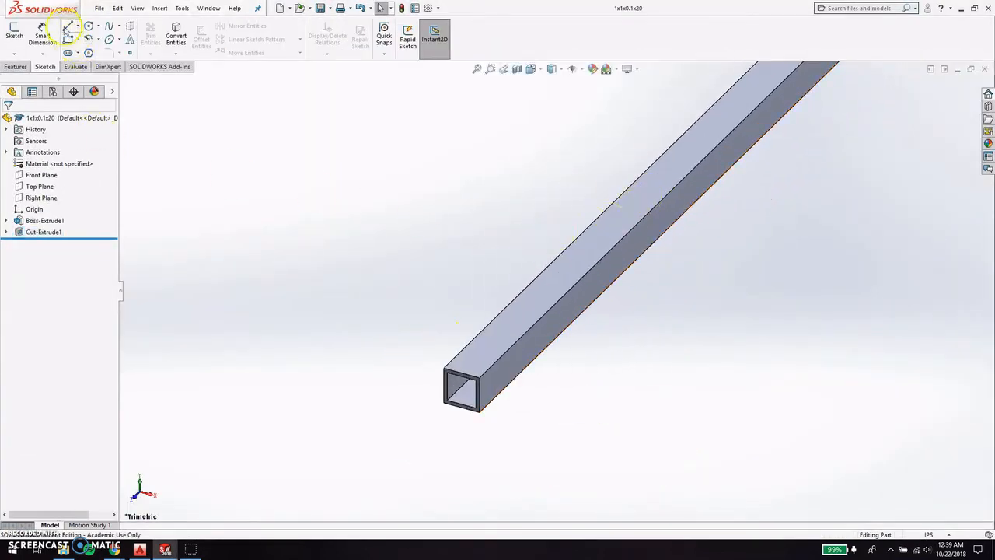
click(67, 27)
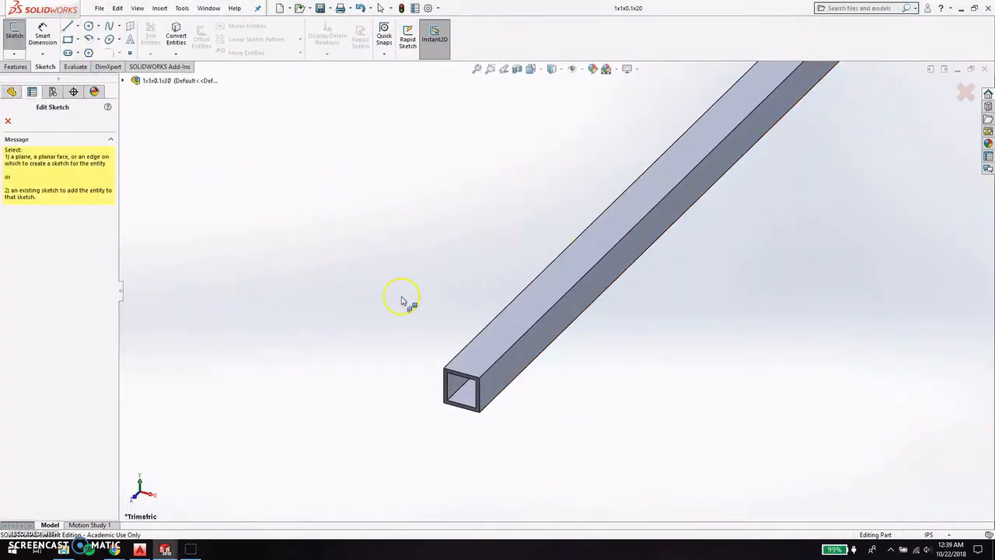
click(481, 377)
drag(479, 378, 521, 338)
key(Escape)
Set the sketched line's length to 9 in and exit the sketch.
click(468, 320)
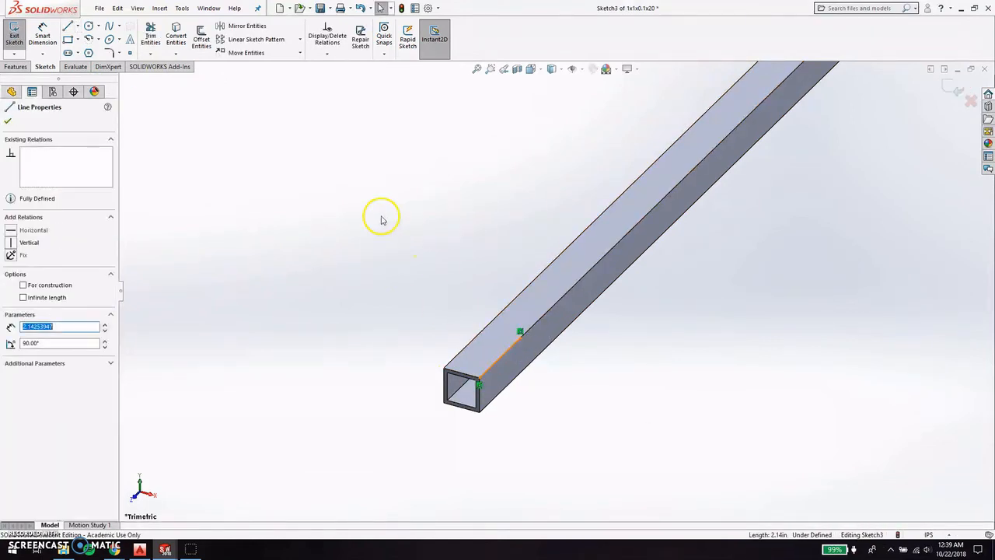
text(9)
key(Return)
key(Escape)
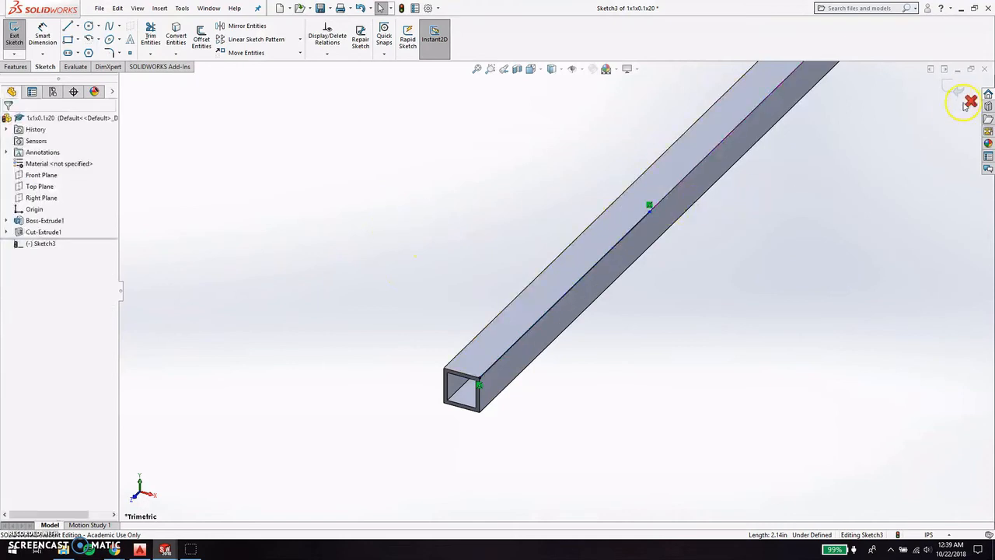
click(971, 100)
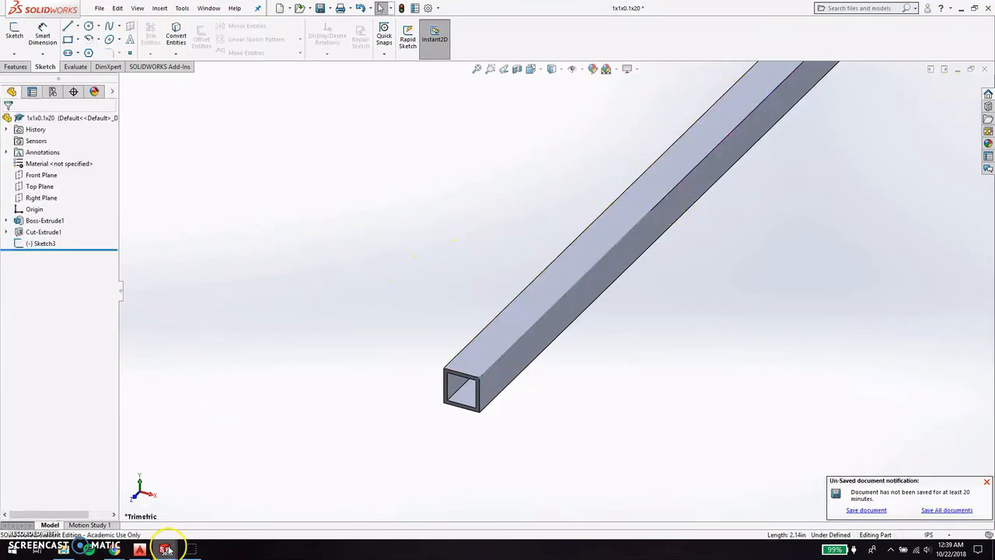
Return to the Assem2 assembly and rebuild it with the changed tube part.
click(165, 549)
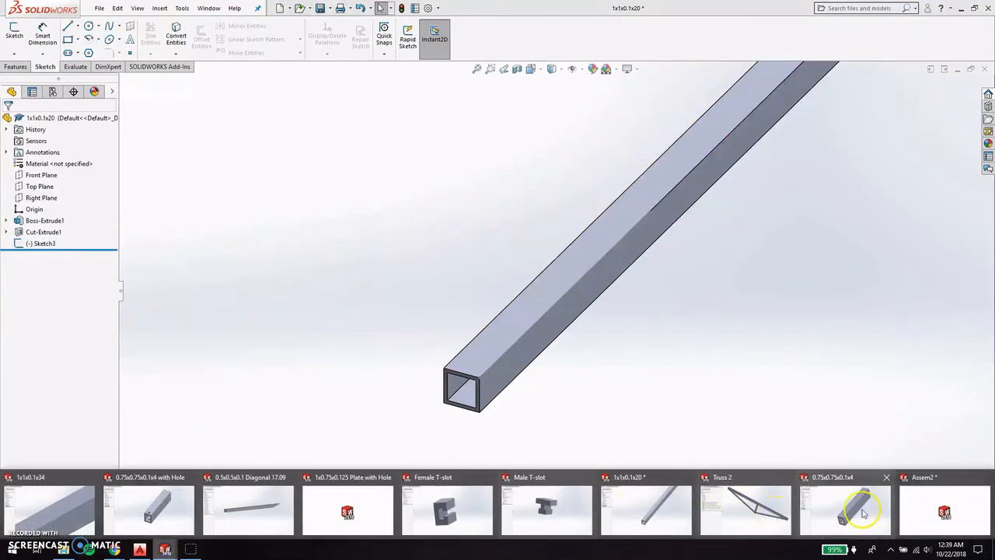
click(909, 503)
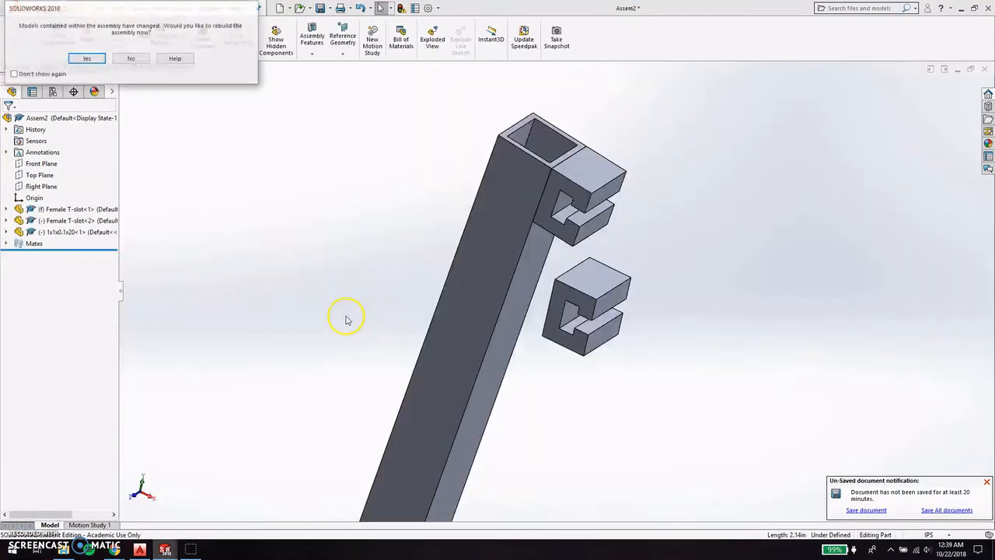
click(83, 59)
scroll(548, 408, up, 5)
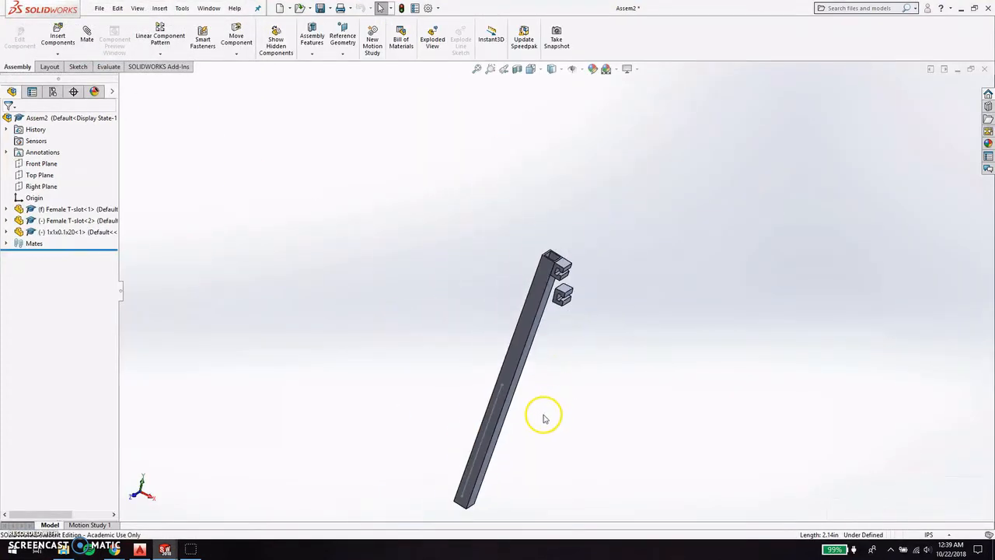
scroll(511, 426, down, 2)
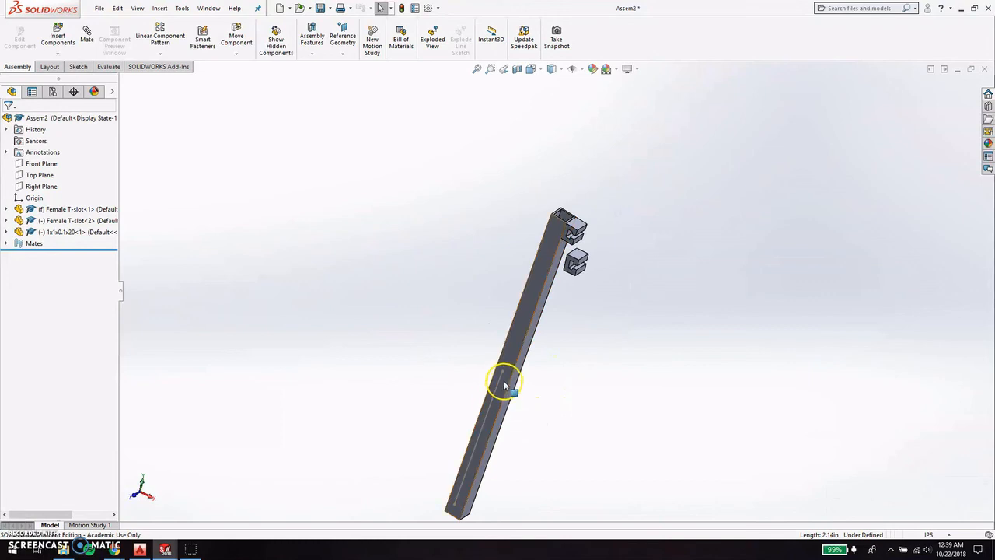
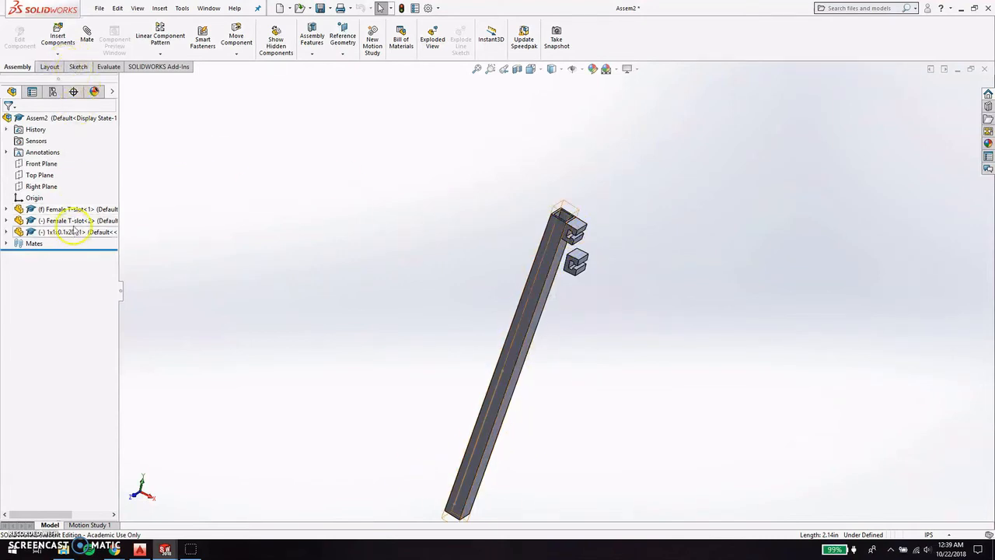
Delete the three coincident mates between the second Female T-slot and the tube.
click(7, 209)
click(7, 209)
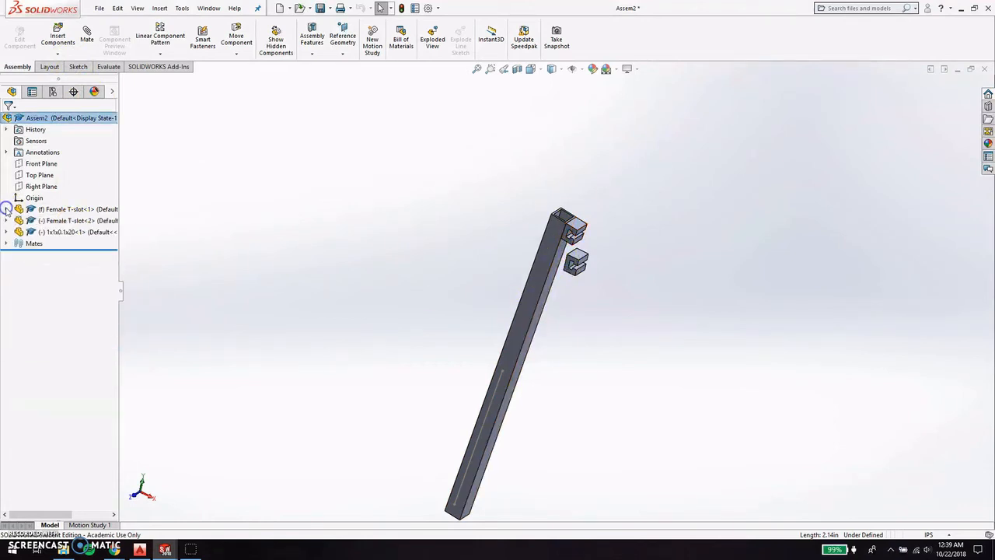
click(7, 221)
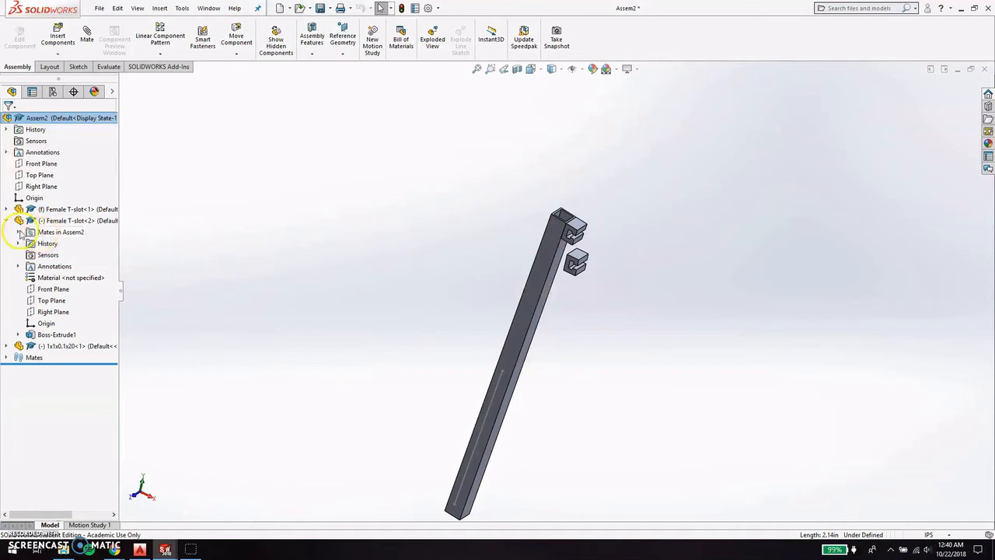
right_click(52, 237)
click(21, 233)
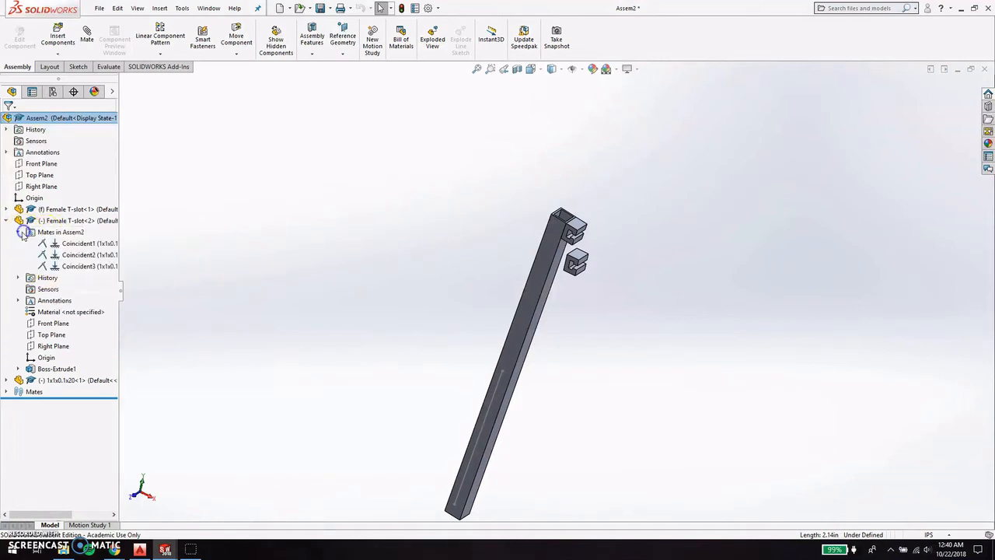
click(70, 243)
shift+click(74, 266)
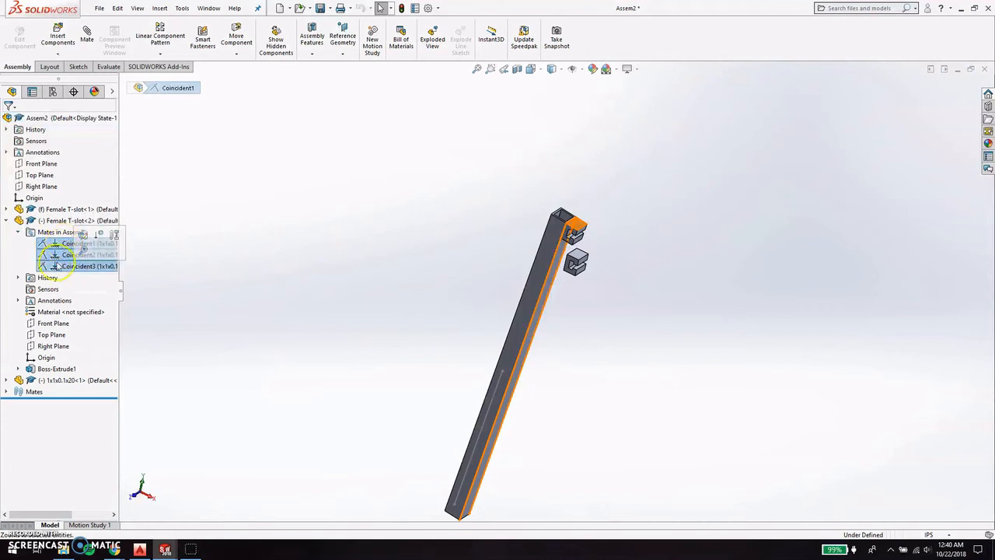
right_click(66, 243)
click(88, 271)
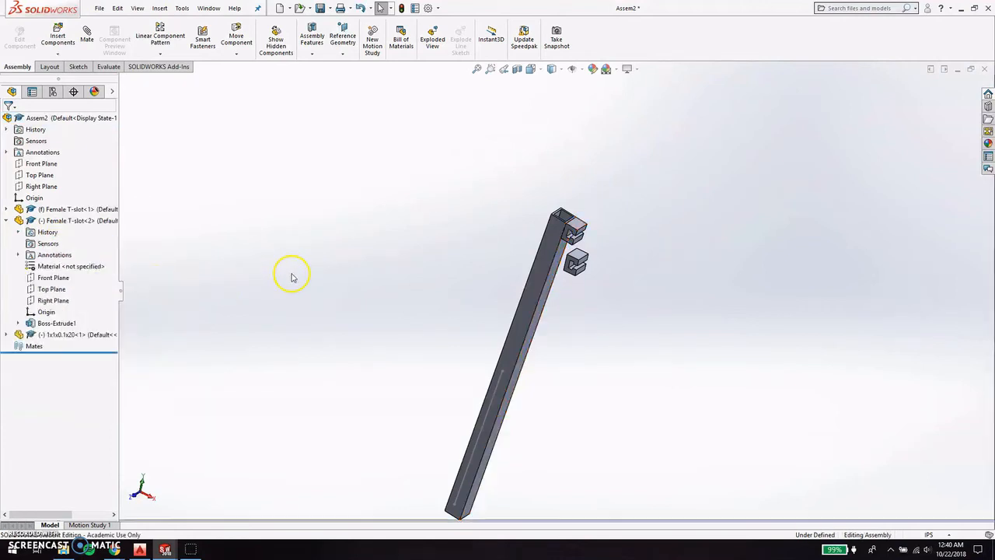
Move the tube clear of the two Female T-slots and rotate it so the open end with the sketched line points up.
drag(544, 262, 492, 231)
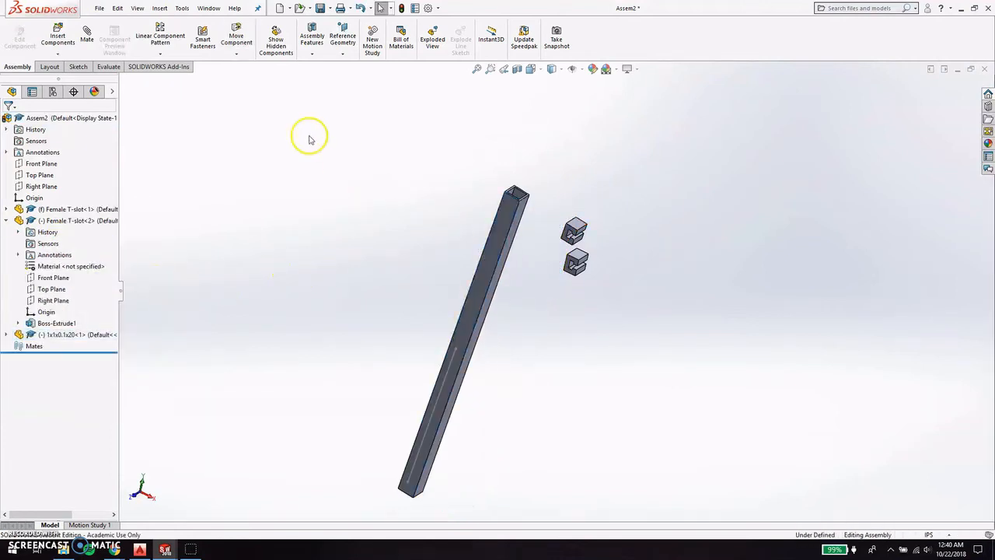
click(233, 56)
click(260, 78)
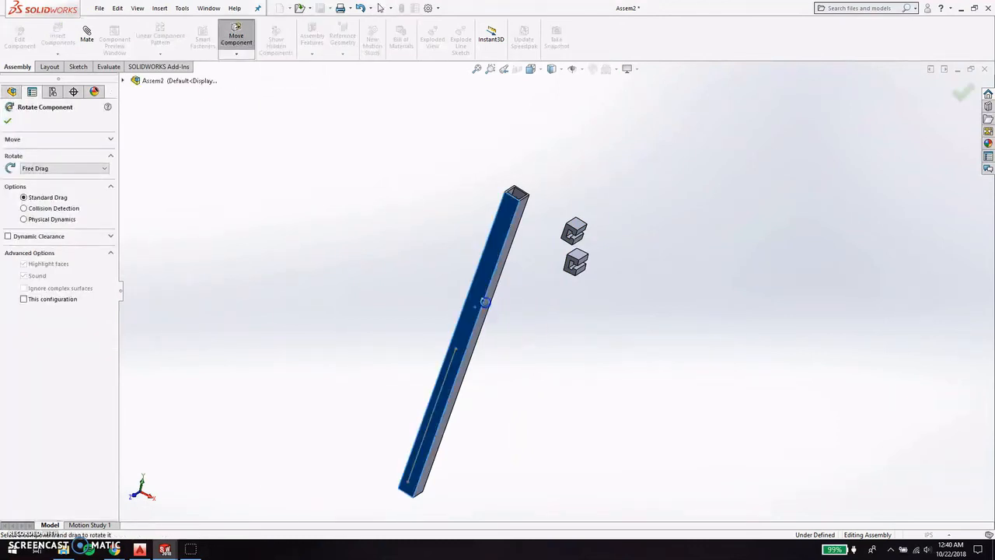
drag(515, 189, 680, 158)
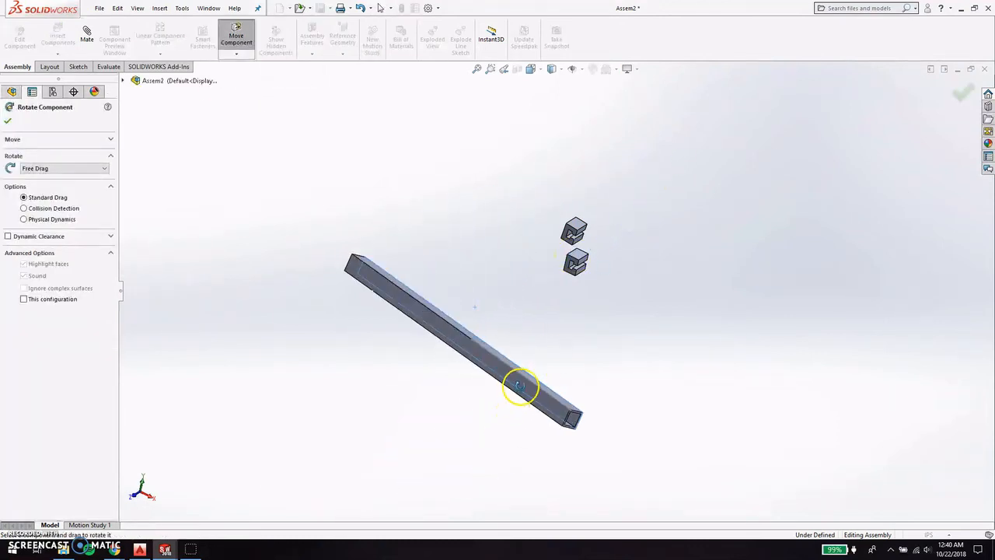
drag(519, 386, 516, 220)
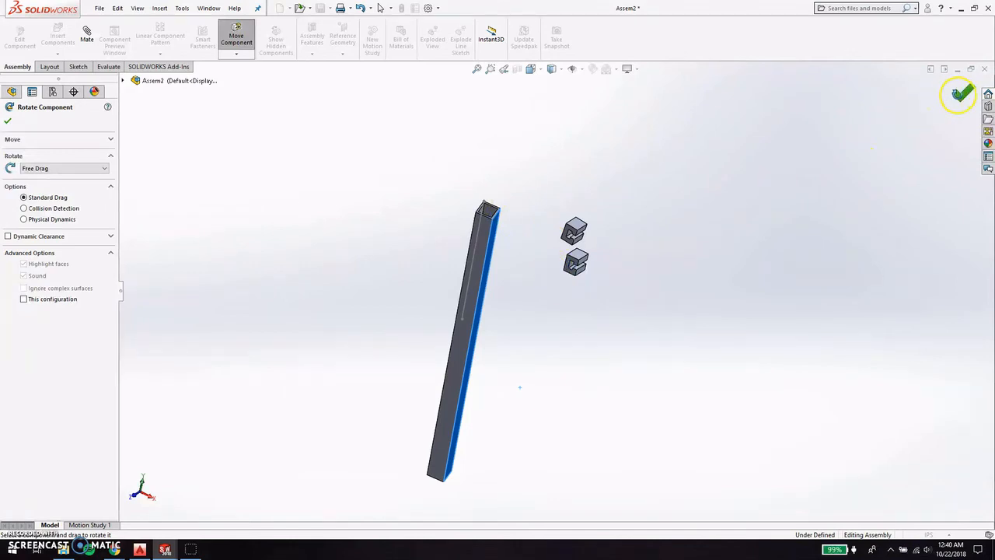
key(Escape)
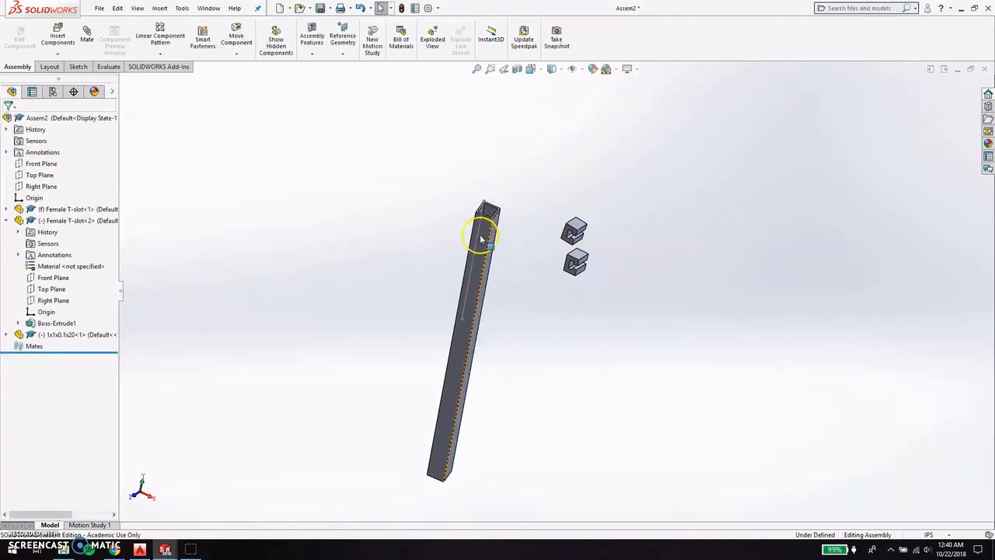
Rotate the second Female T-slot freely with Rotate Component to give it a different orientation from the fixed one.
click(238, 59)
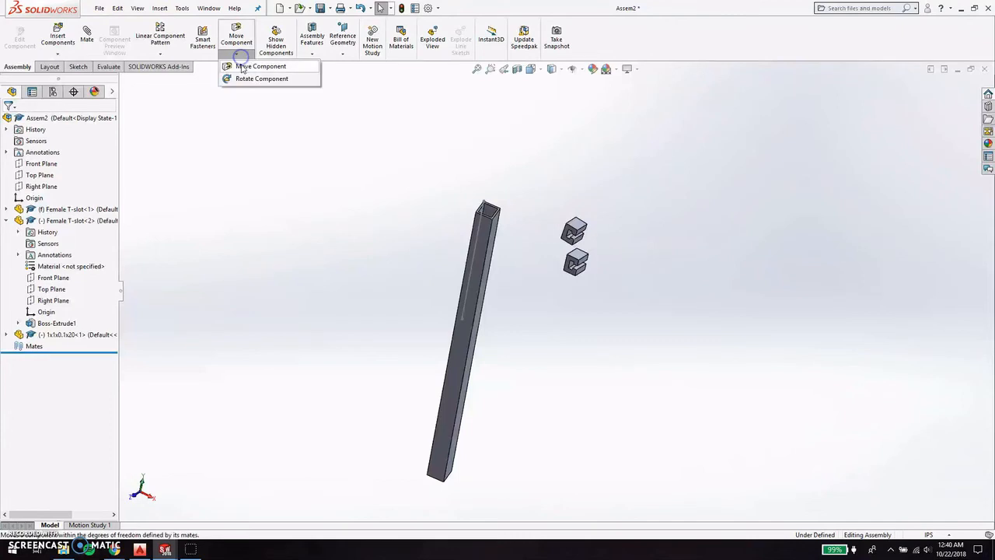
click(261, 77)
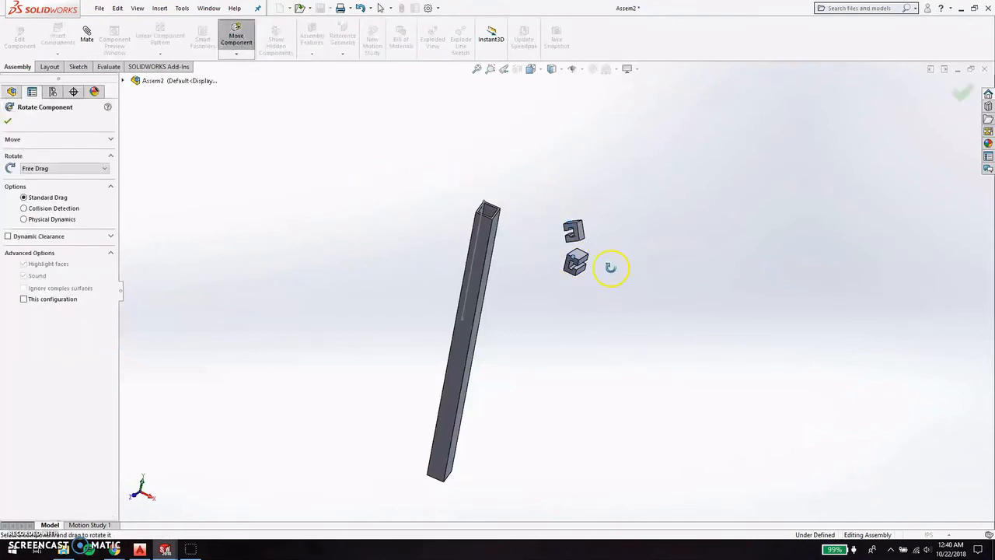
key(Escape)
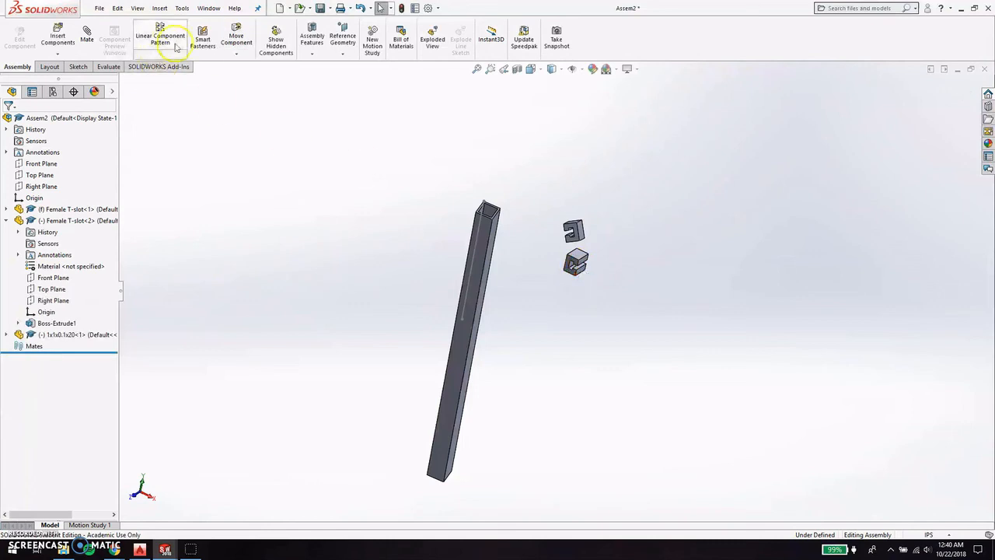
click(241, 55)
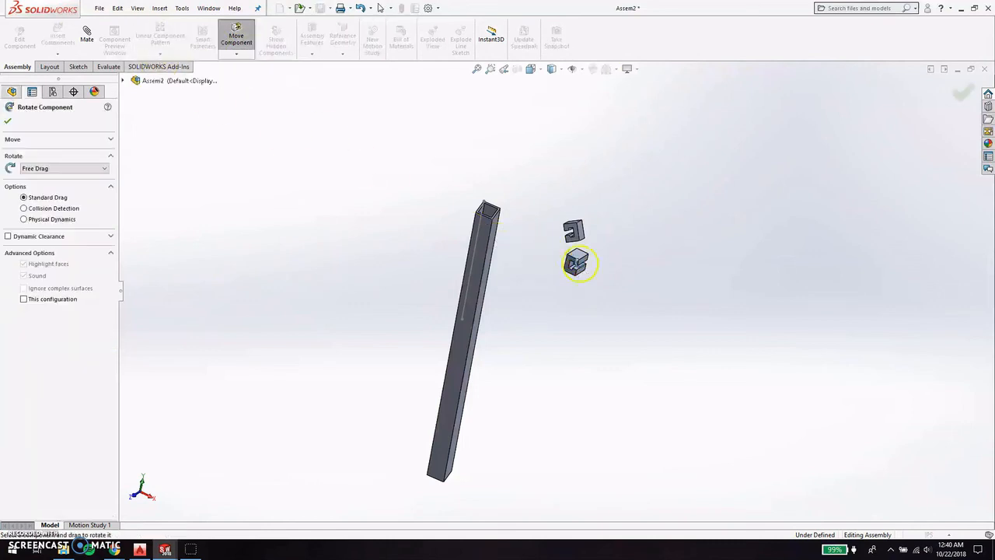
key(Escape)
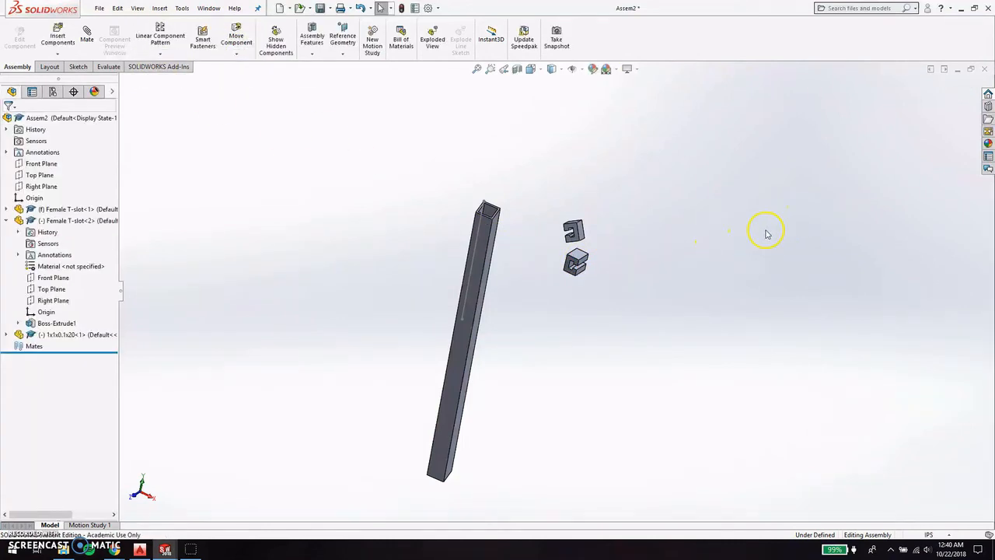
Move the tube to the other side of the T-slots and place the second Female T-slot partway along the tube.
drag(473, 281, 588, 231)
scroll(591, 224, down, 4)
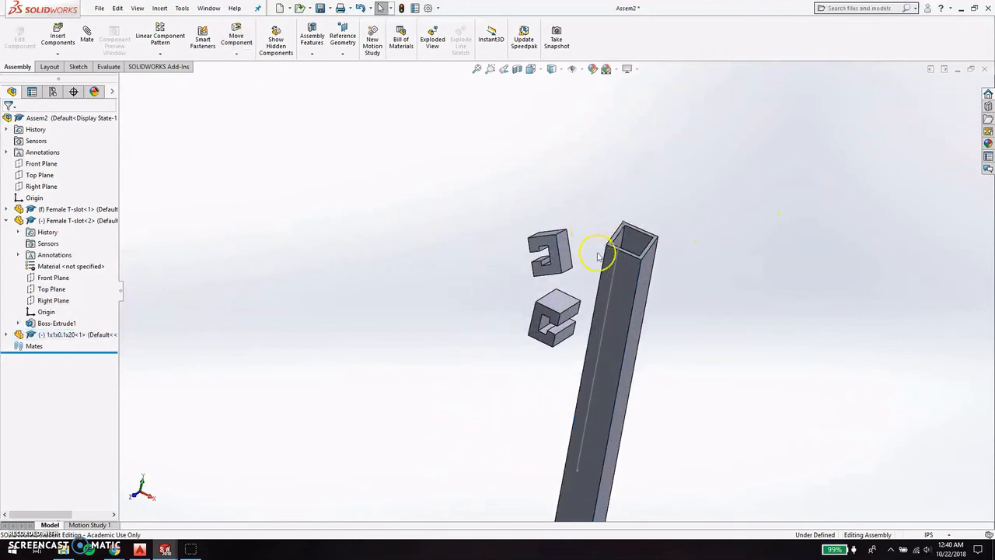
middle_drag(628, 281, 509, 356)
middle_drag(589, 352, 759, 289)
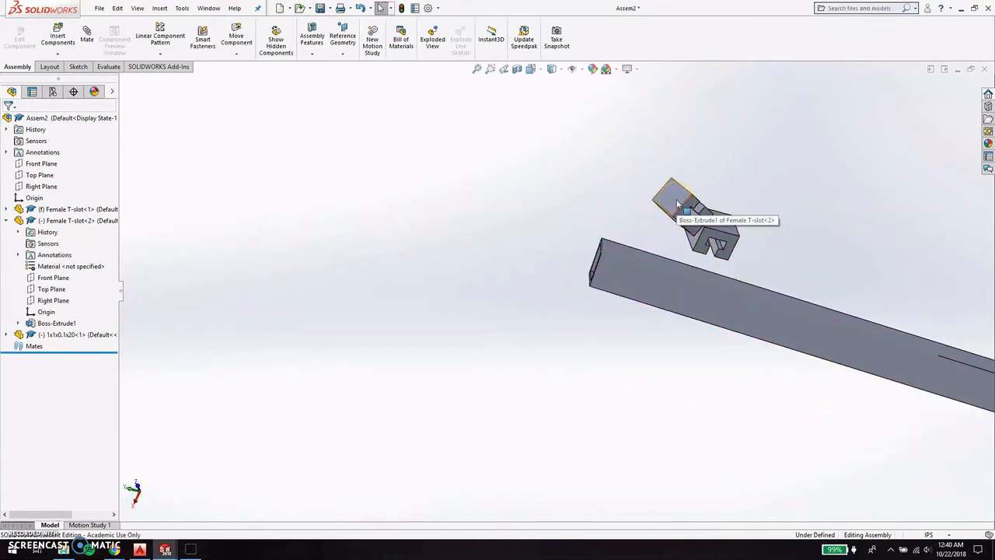
drag(677, 203, 920, 301)
scroll(908, 339, up, 3)
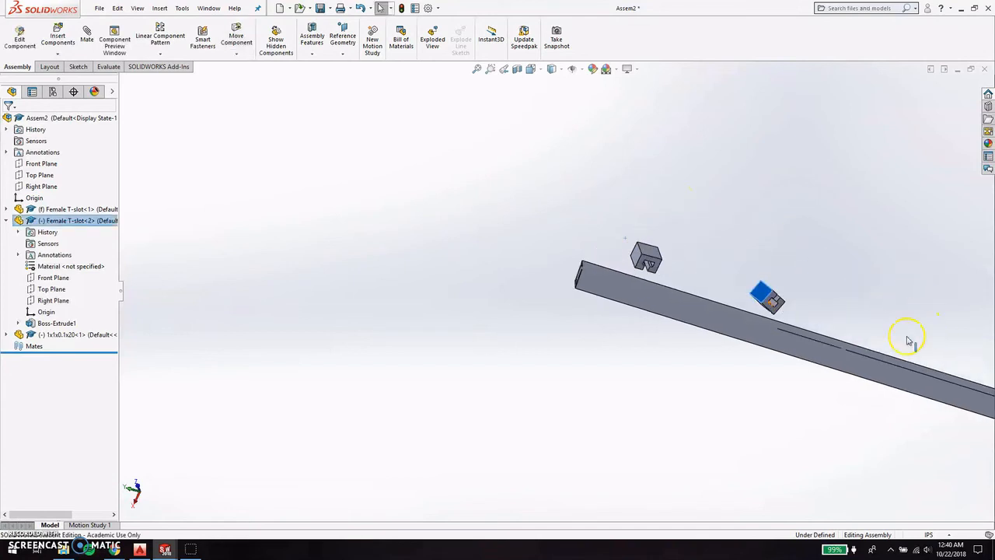
Mate the second Female T-slot's C-shaped end face coincident with the tube's long side face next to the sketched line.
scroll(908, 339, down, 4)
click(512, 249)
middle_drag(621, 249, 567, 247)
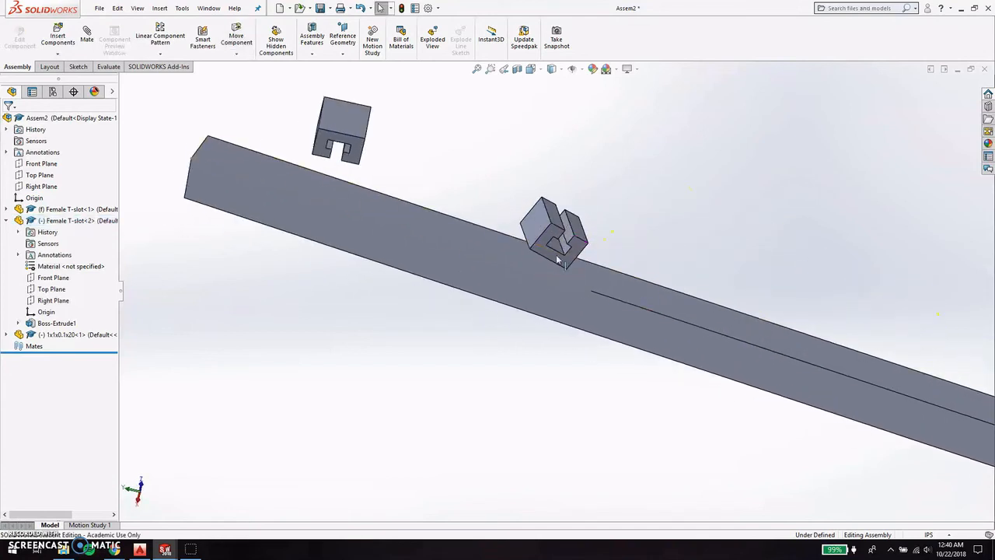
click(554, 247)
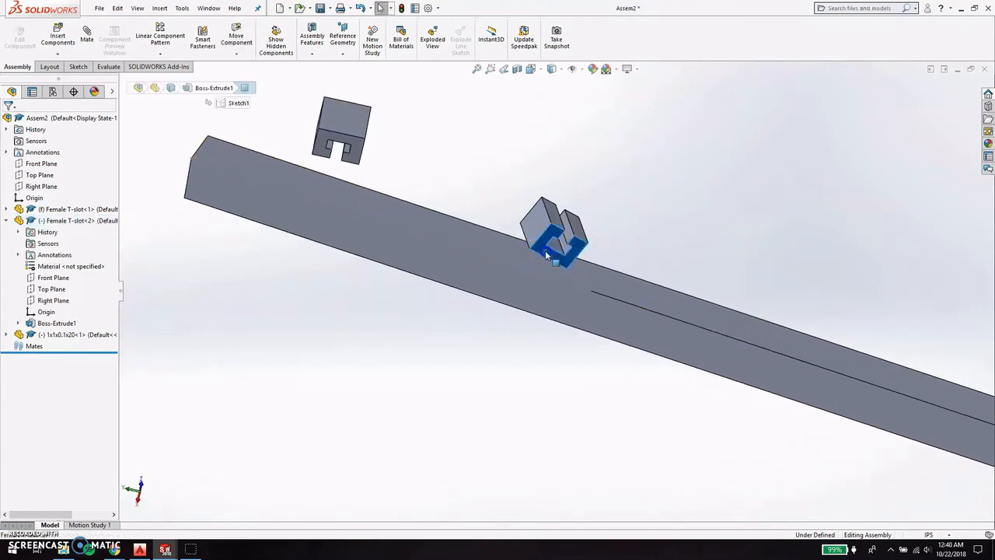
click(626, 325)
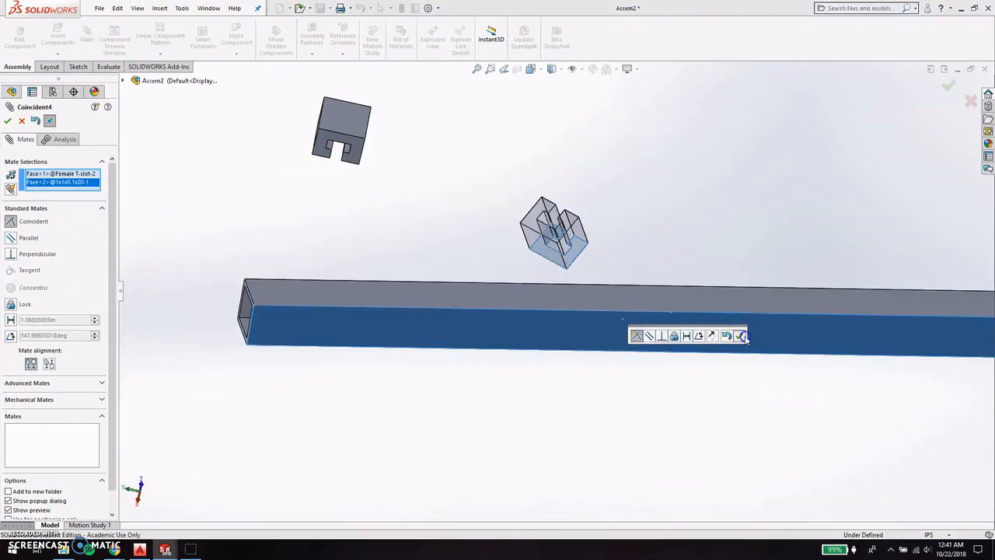
click(741, 336)
click(948, 86)
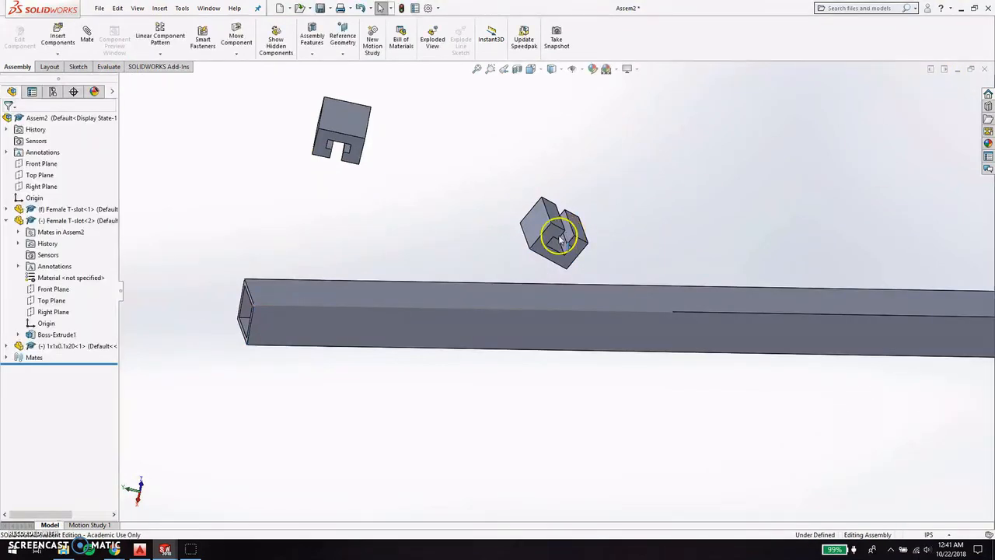
Mate the second Female T-slot's back face, opposite its slot opening, coincident with the tube's adjacent long face.
middle_drag(554, 225, 507, 252)
click(507, 253)
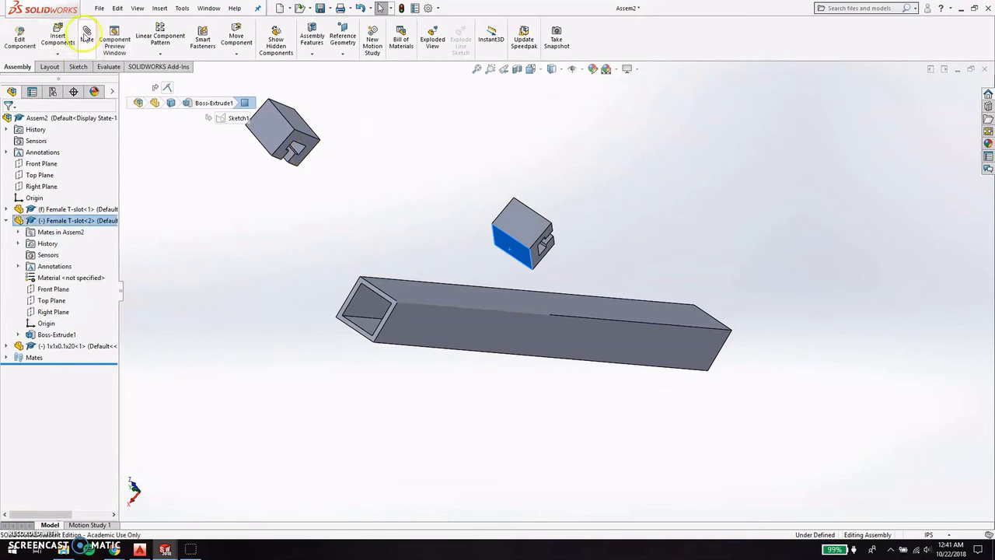
click(573, 307)
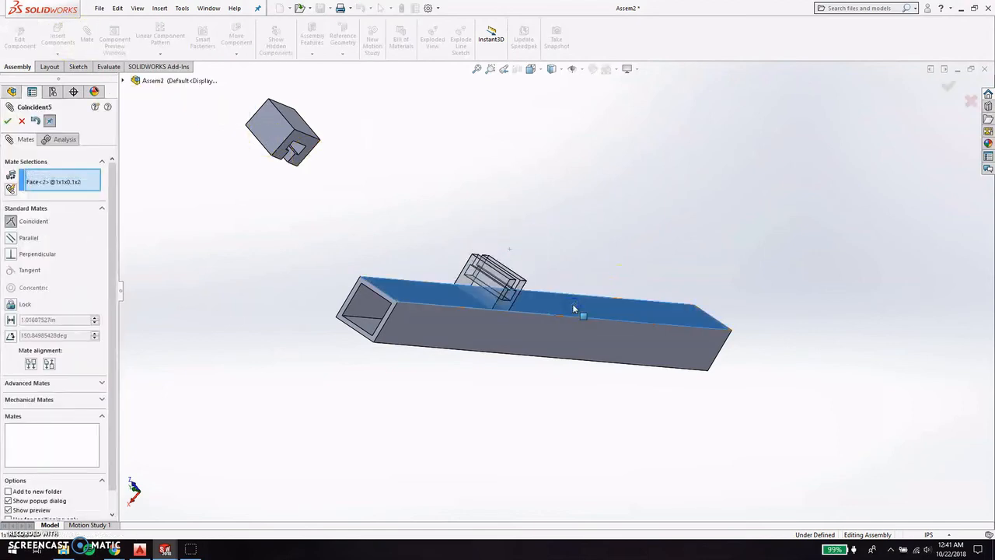
click(689, 321)
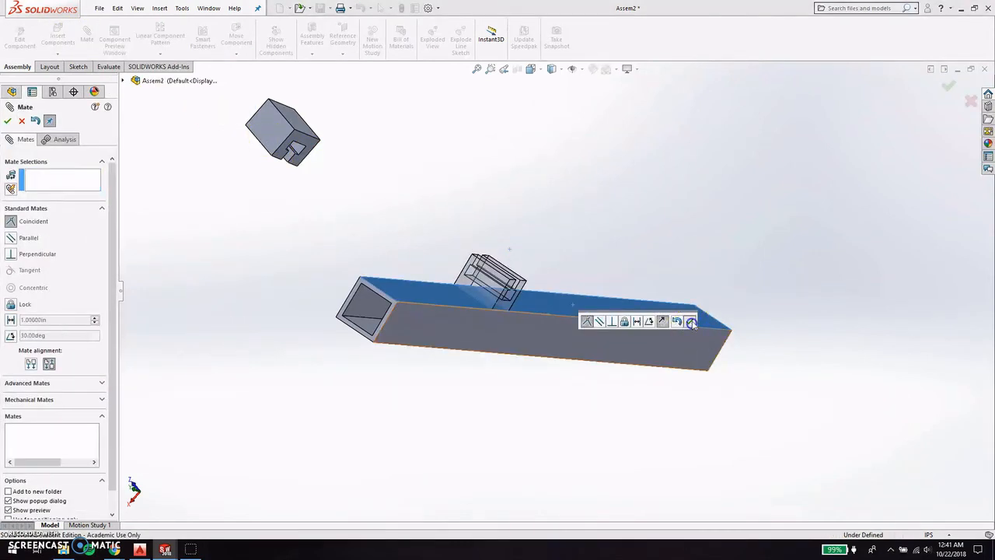
click(948, 87)
Mate the second Female T-slot's lower edge across the tube coincident with the sketched line's endpoint partway along the tube.
middle_drag(644, 269, 476, 302)
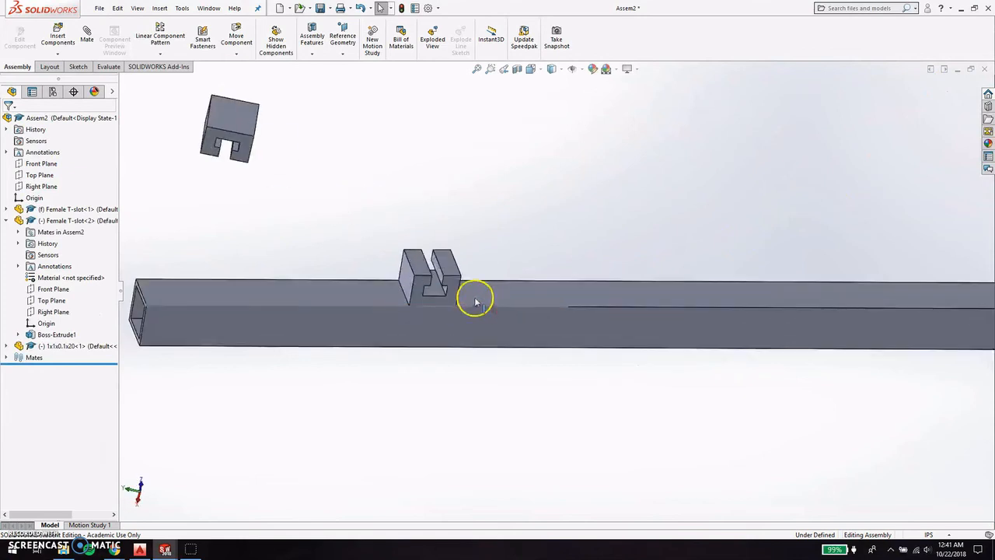
scroll(429, 317, down, 3)
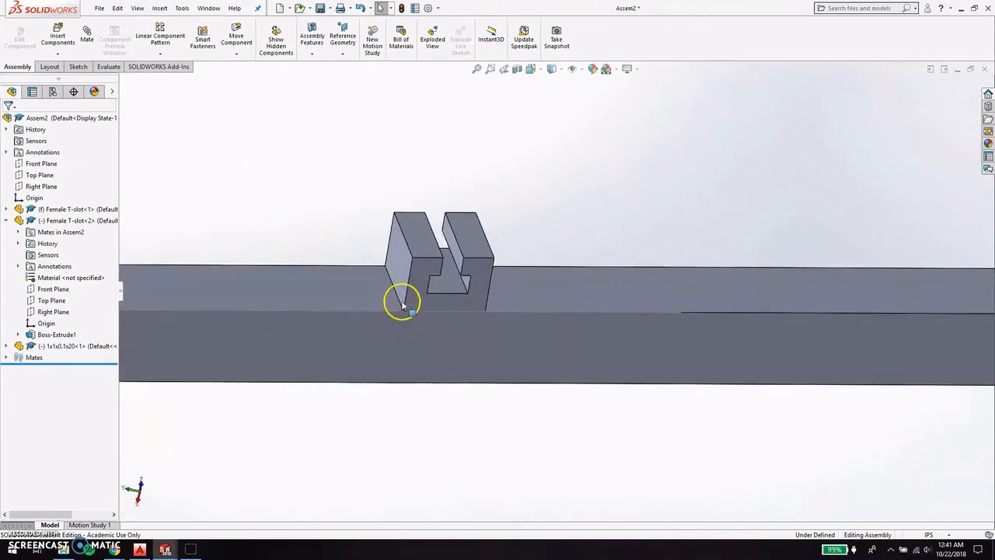
click(400, 305)
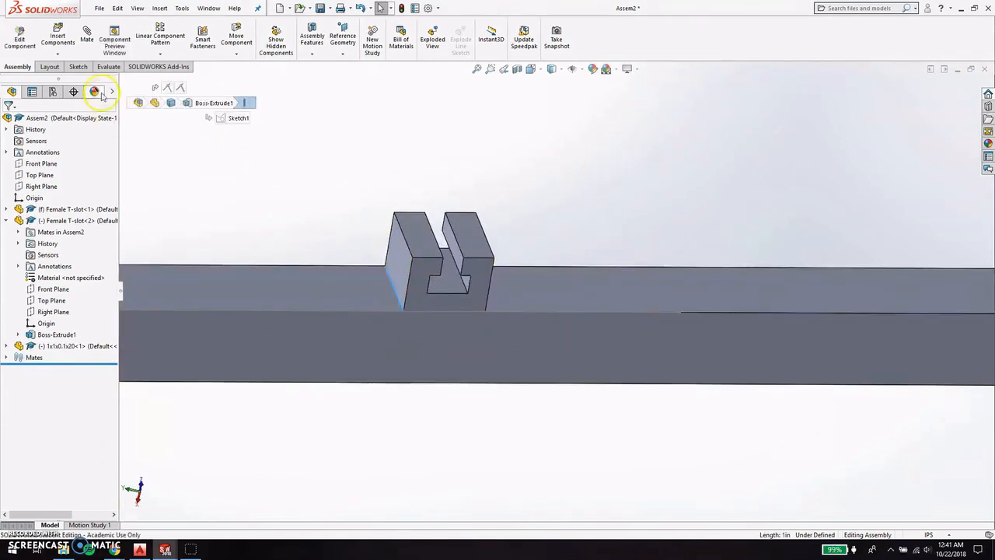
click(680, 313)
scroll(634, 370, up, 2)
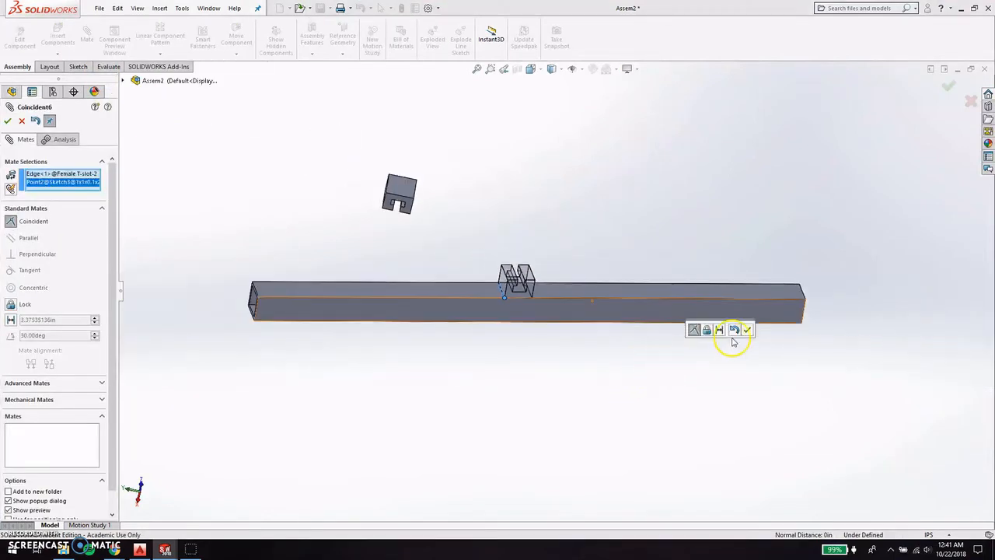
click(748, 332)
click(956, 92)
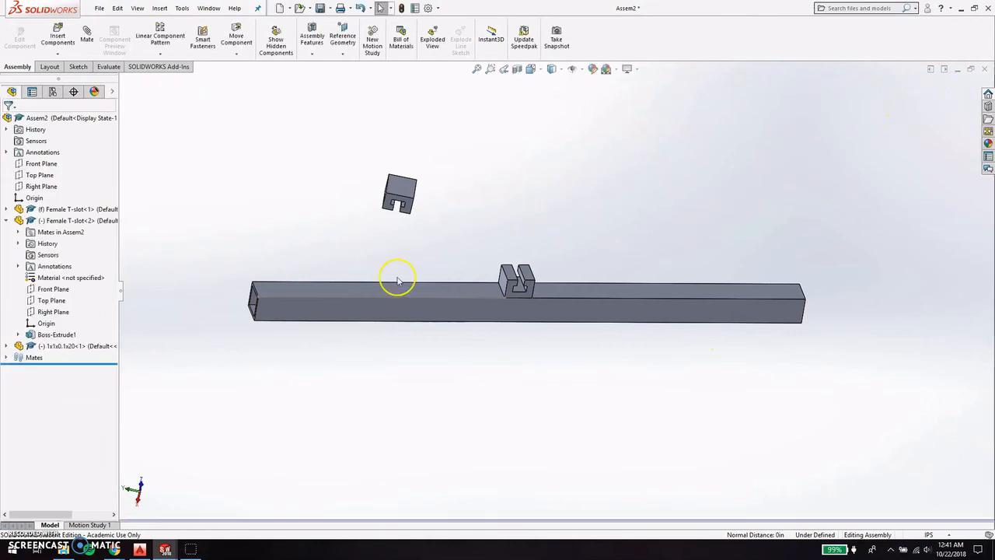
Rotate the tube until its mounted T-slot hangs underneath, and move the tube above the fixed Female T-slot.
scroll(396, 200, down, 2)
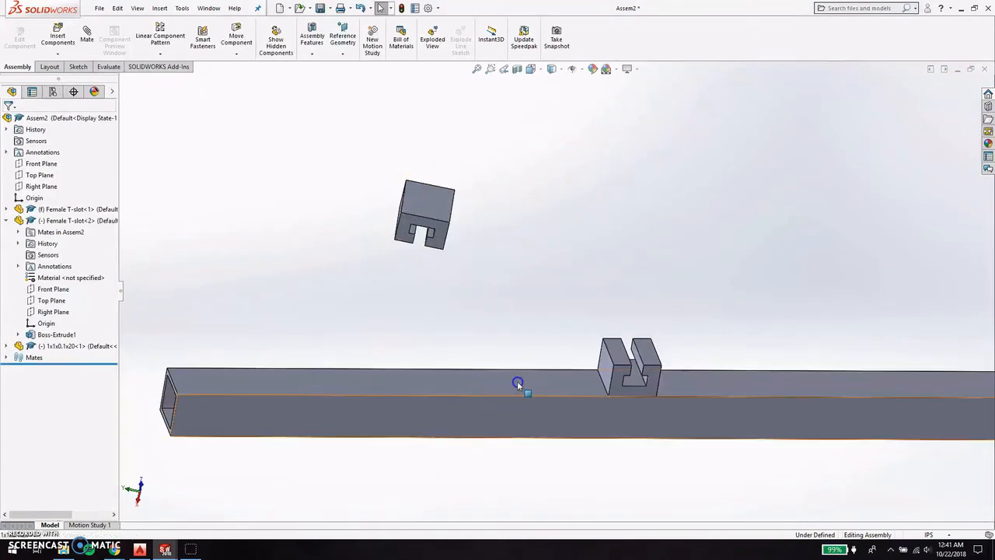
drag(518, 382, 589, 288)
scroll(609, 352, up, 2)
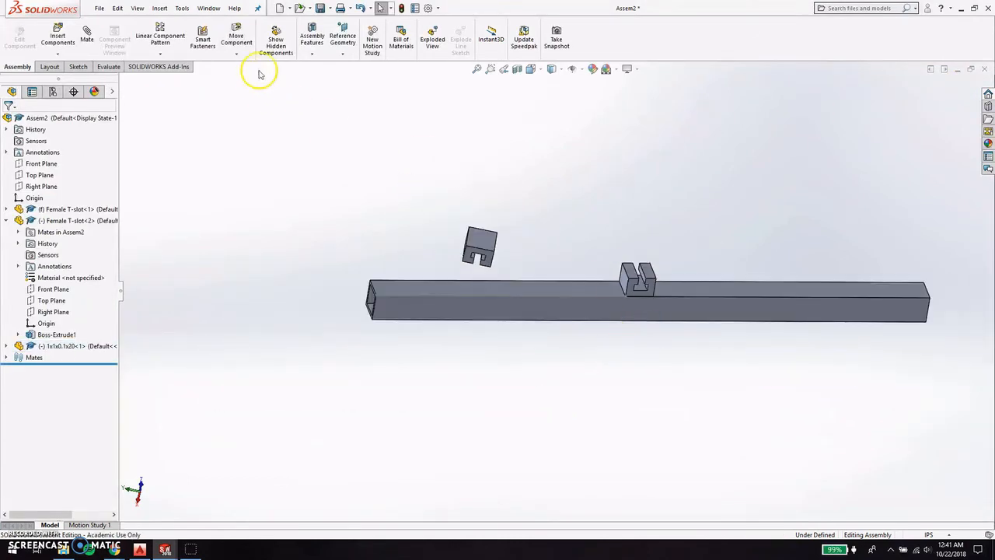
click(236, 53)
click(256, 77)
drag(700, 288, 684, 542)
drag(684, 304, 684, 495)
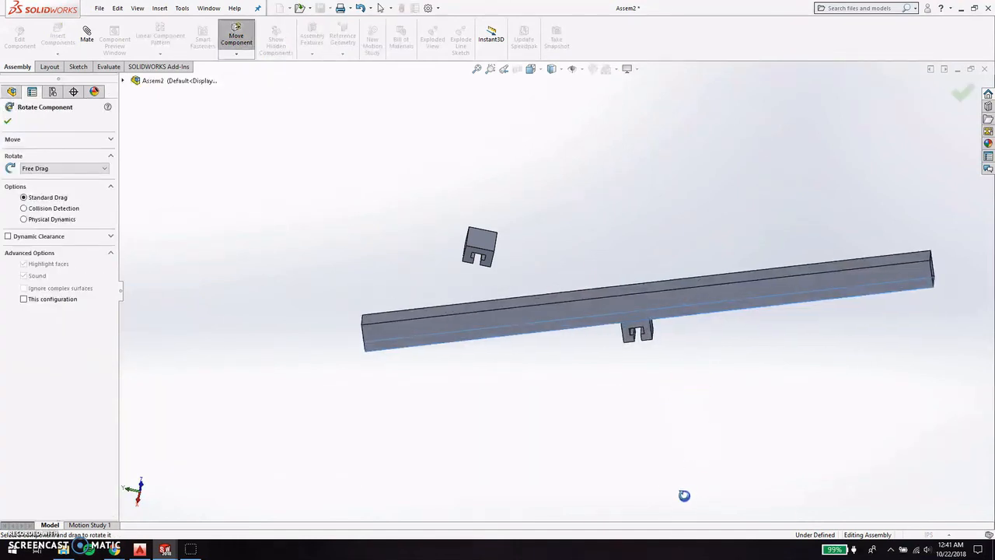
click(963, 92)
drag(544, 307, 622, 174)
Mate the fixed Female T-slot's upper back edge coincident with the outer edge of the tube's open end.
middle_drag(592, 315, 740, 207)
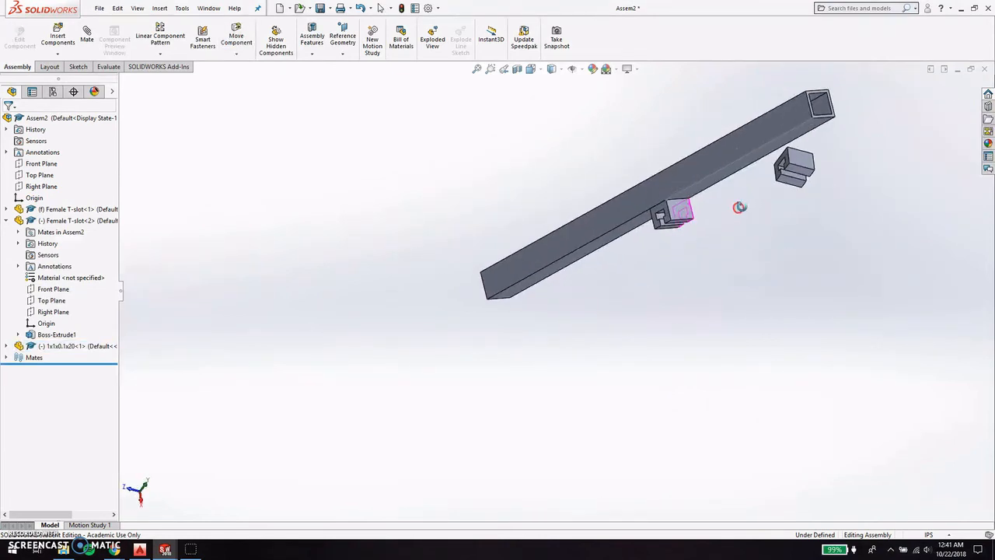
scroll(793, 144, up, 1)
scroll(638, 248, down, 6)
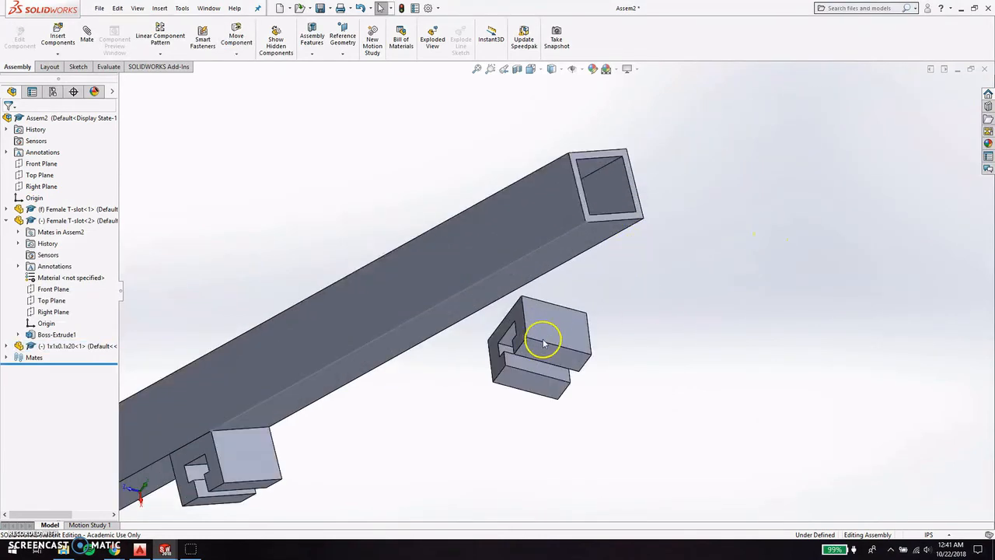
click(550, 329)
click(554, 304)
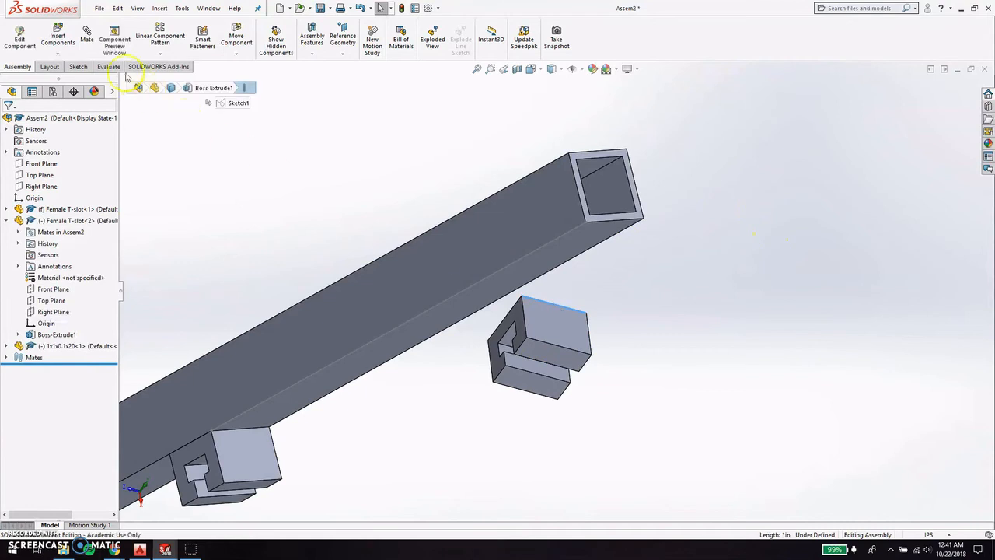
click(618, 223)
click(734, 209)
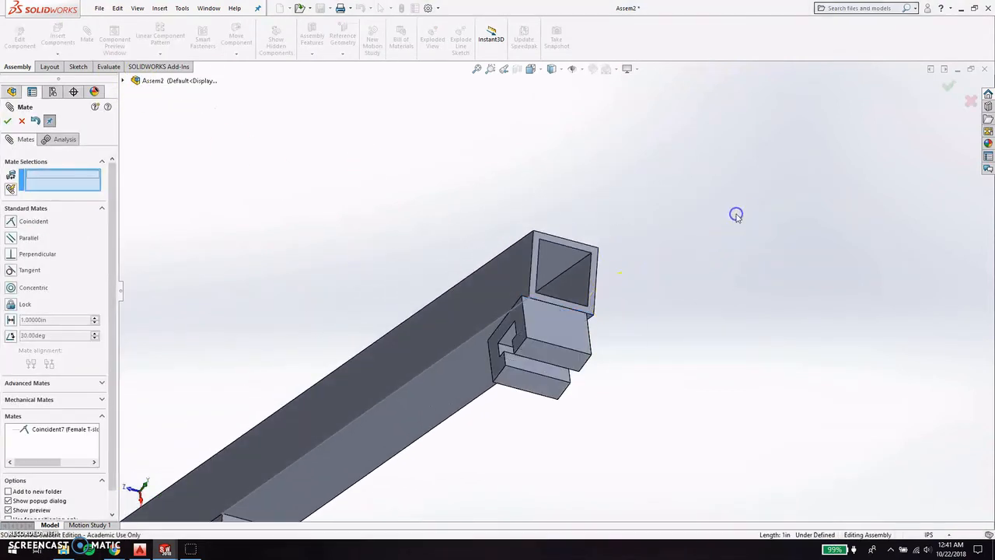
click(945, 90)
Mate the fixed Female T-slot's upper edge on its C-shaped face coincident with the sketched line along the tube.
middle_drag(496, 347, 521, 332)
click(505, 321)
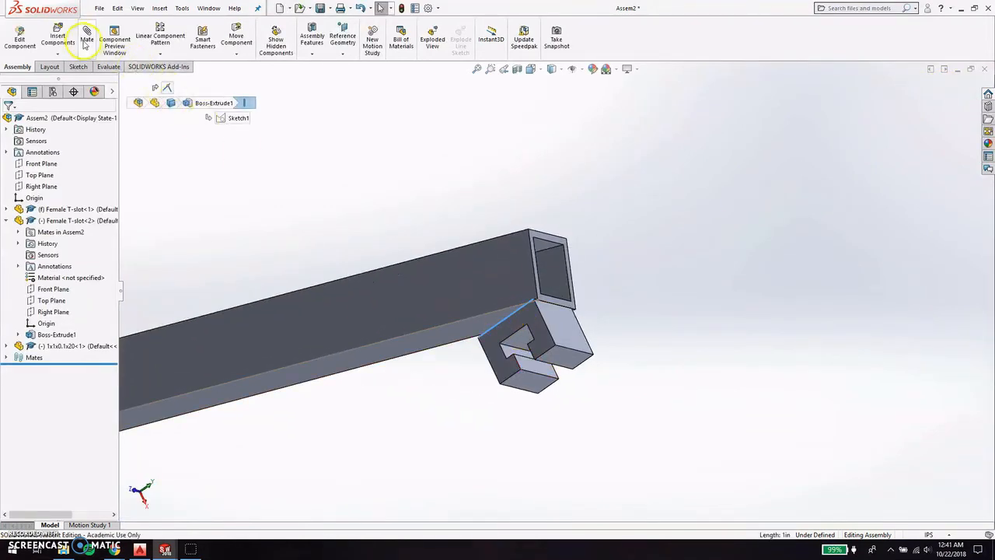
click(458, 322)
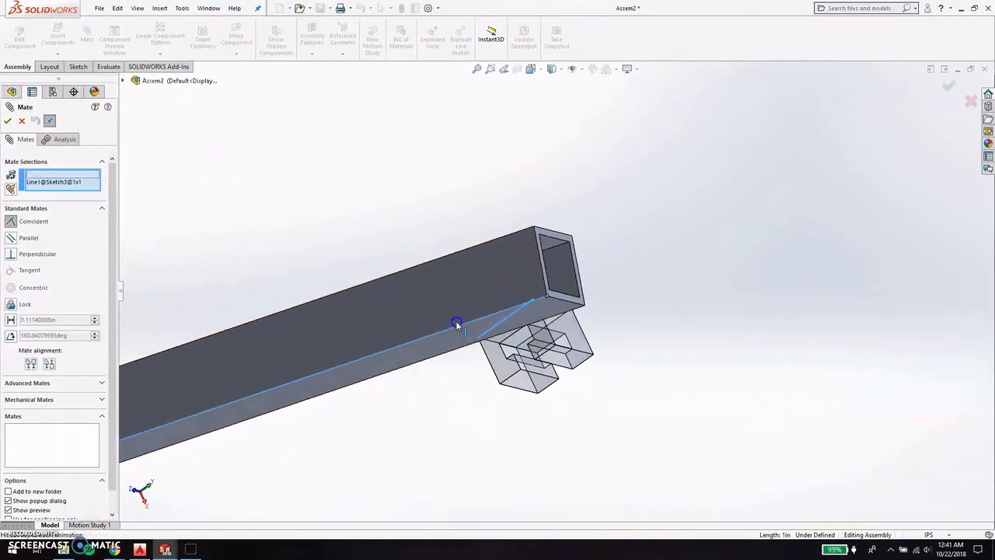
click(501, 368)
click(604, 382)
click(617, 382)
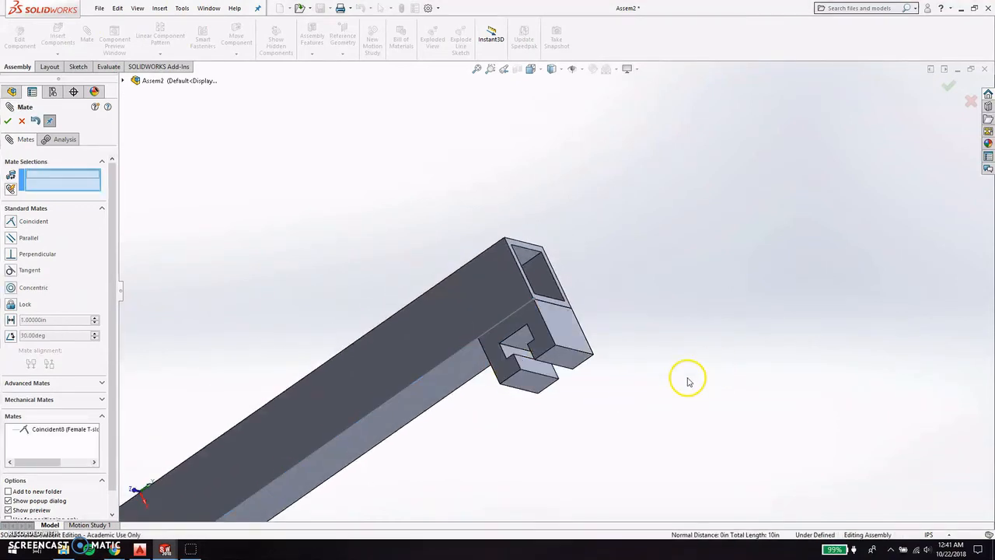
Save the assembly as Footing 1 in the Solidworks Tutorial Bridge folder, along with the modified 1x1x0.1x20 part.
click(948, 86)
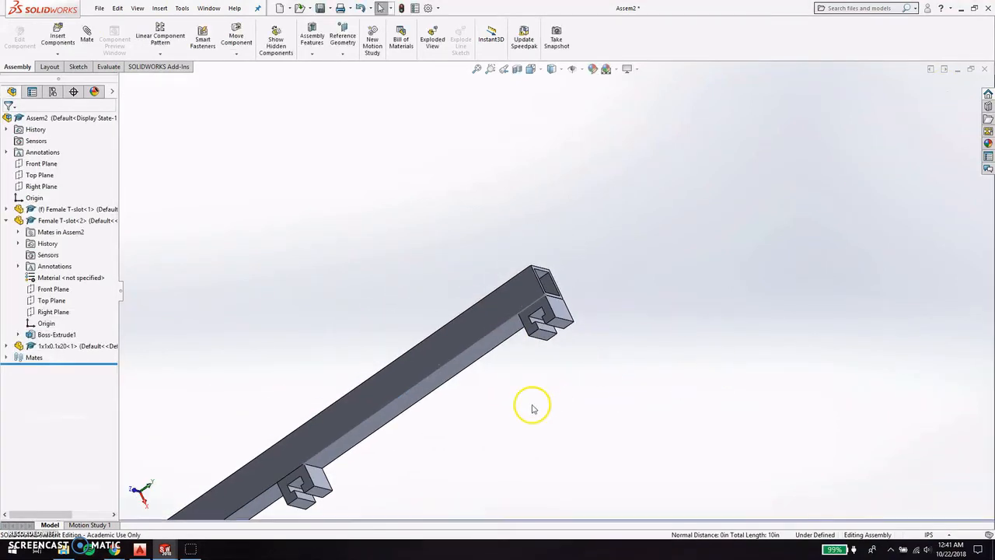
key(ctrl+s)
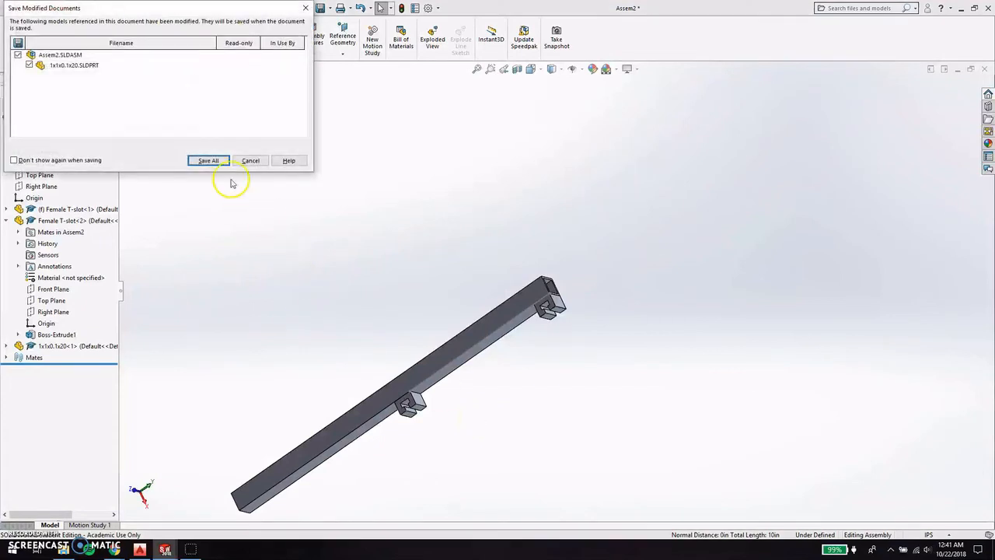
click(209, 160)
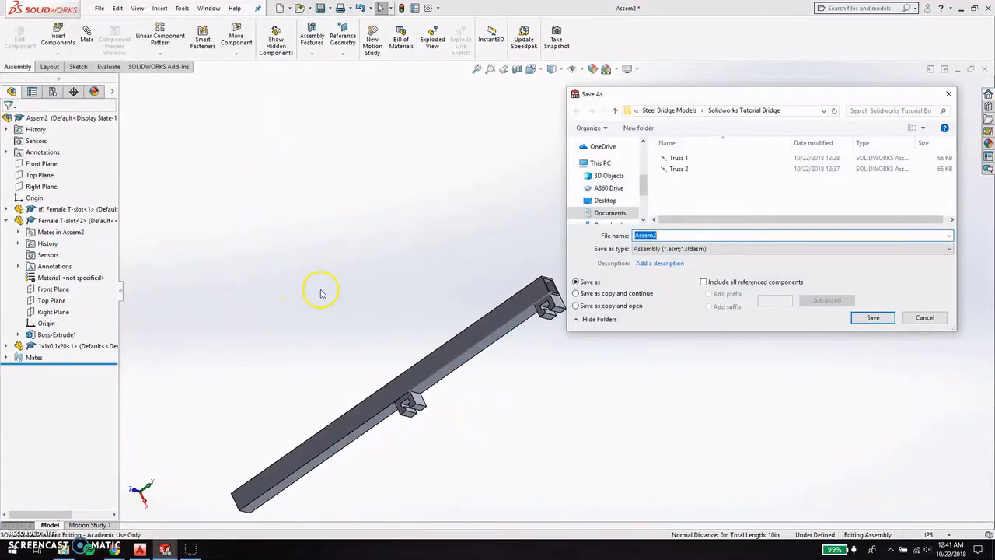
text(Footing 1)
click(880, 322)
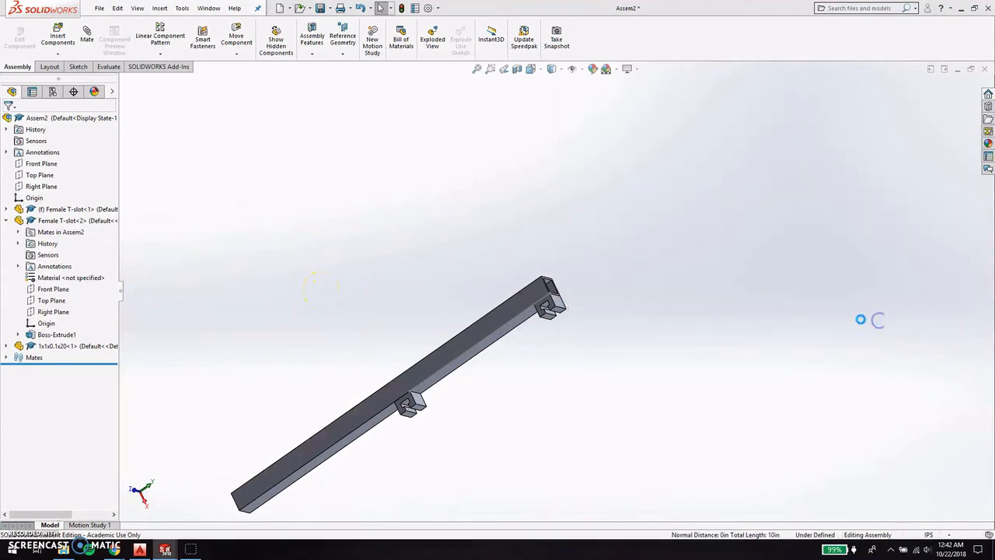
Create a new assembly and place the 1x1x0.1x20 tube as its first component.
click(97, 11)
click(113, 25)
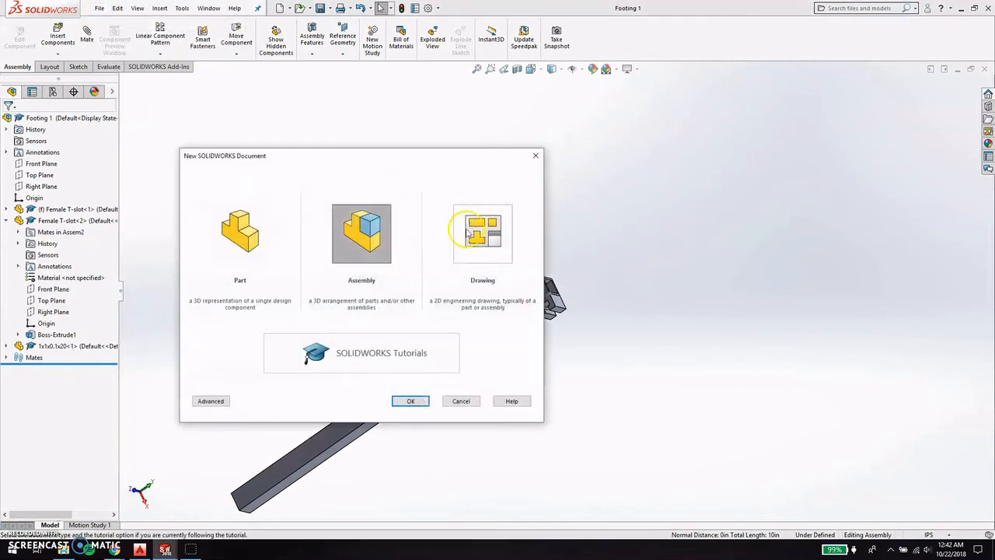
click(421, 405)
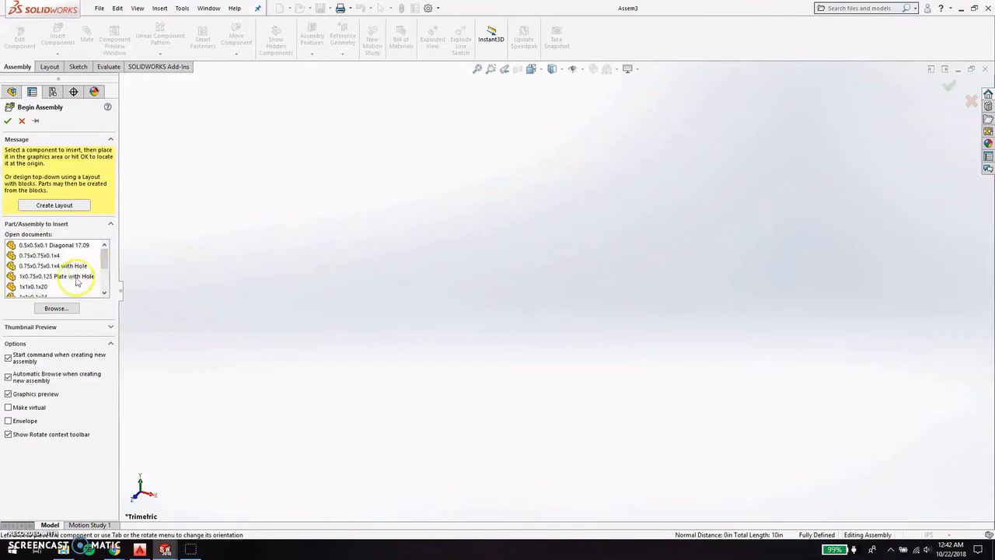
click(45, 286)
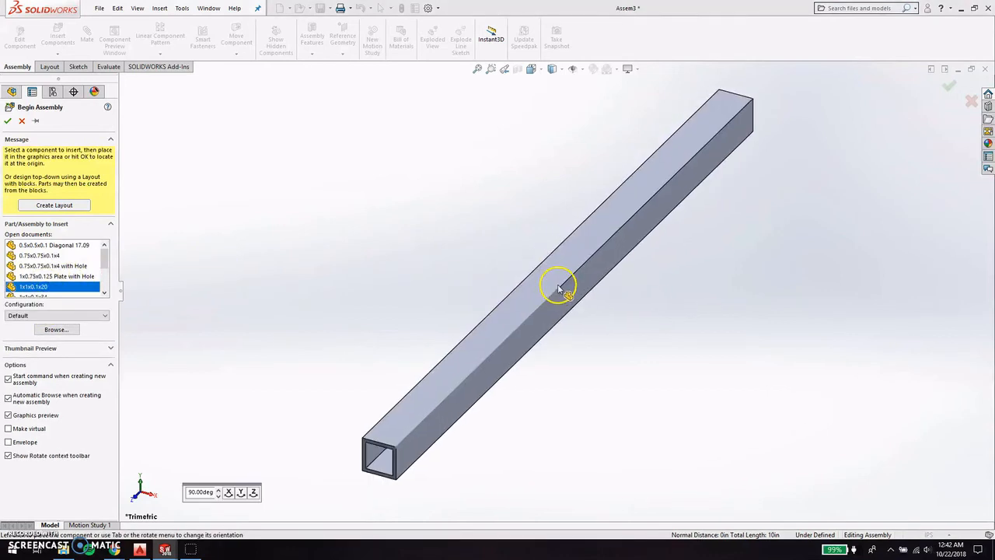
click(567, 278)
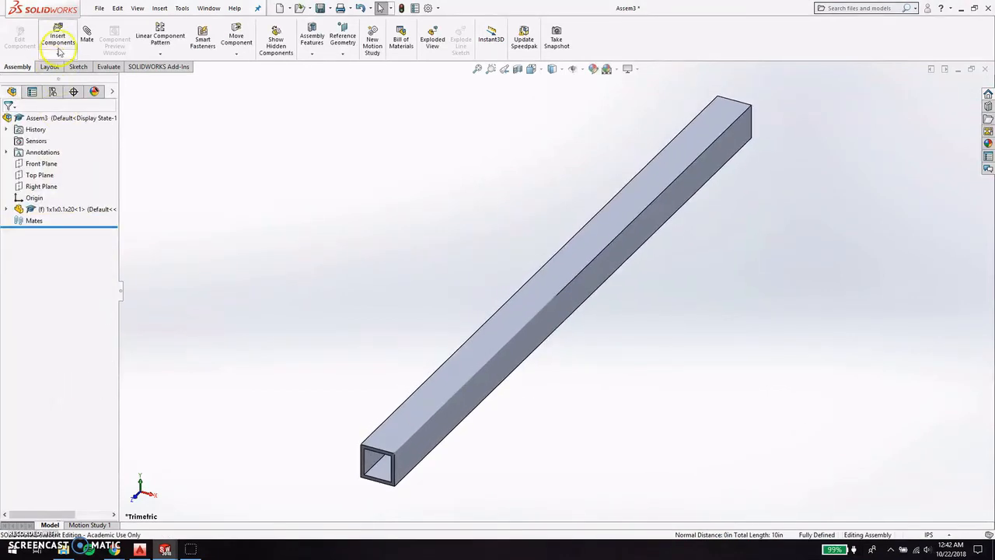
Insert two Male T-slot parts beside the open end of the tube.
click(60, 43)
scroll(55, 268, down, 2)
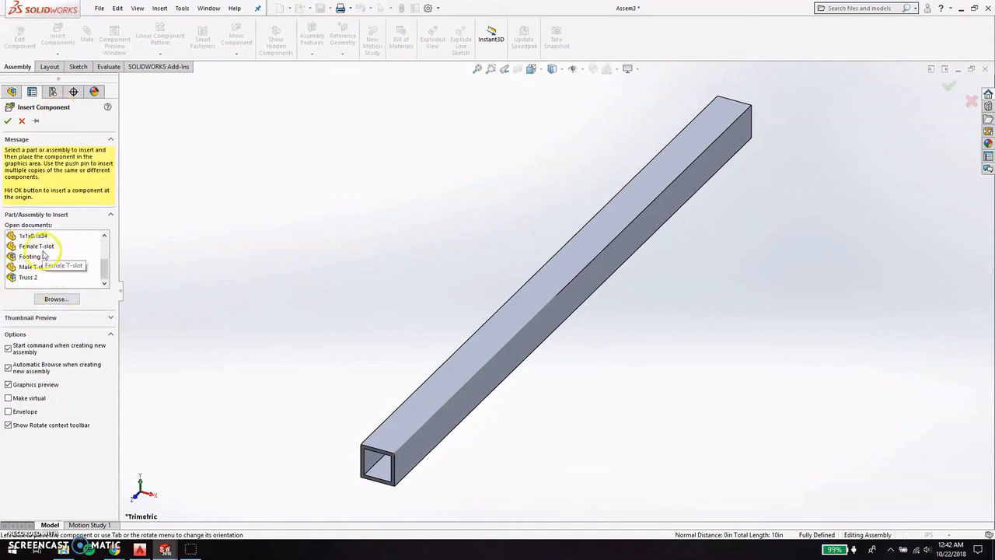
click(35, 268)
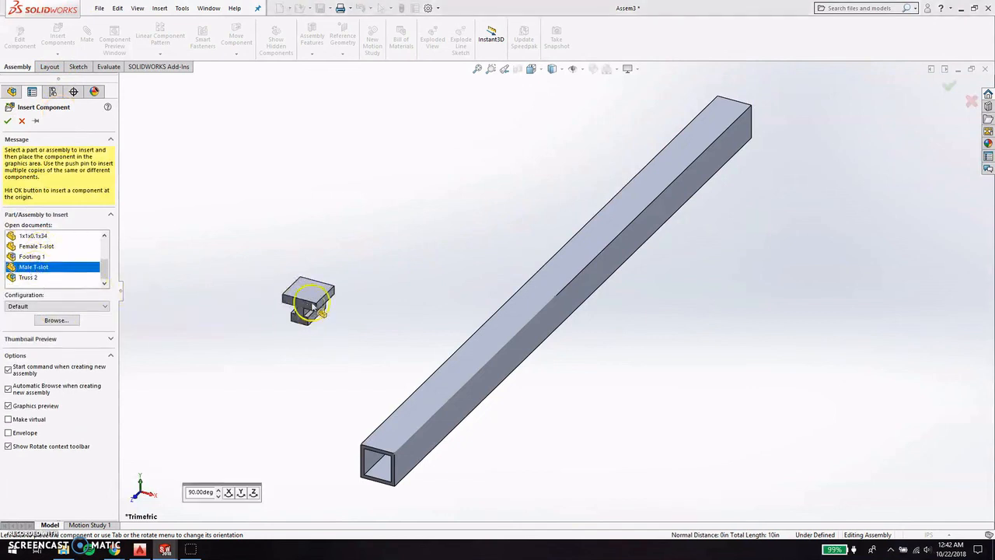
click(367, 366)
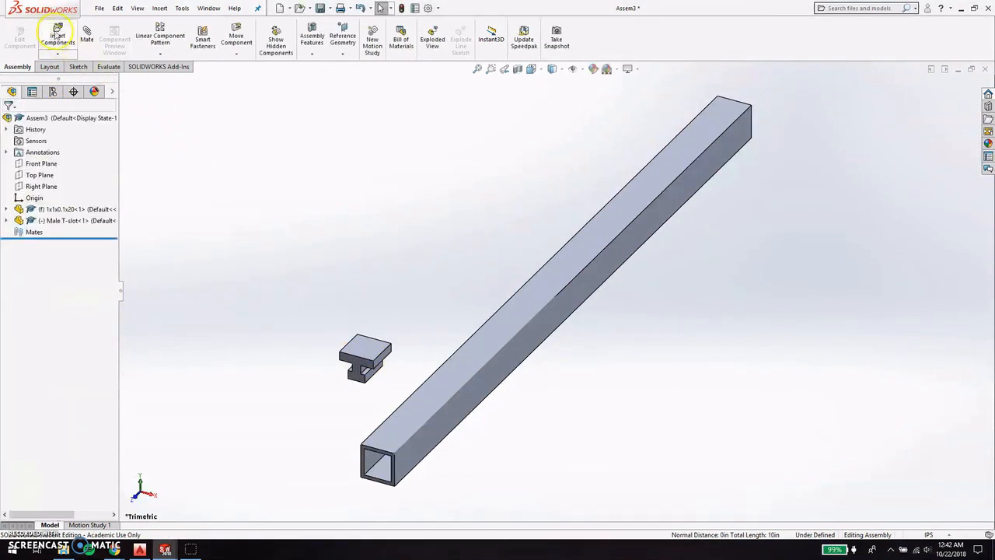
click(61, 43)
scroll(55, 280, down, 2)
click(43, 279)
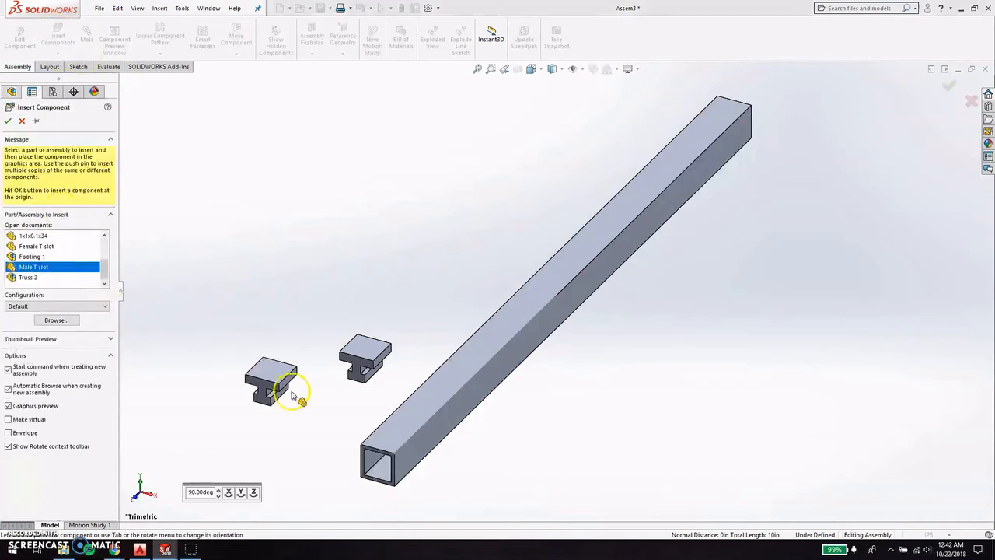
click(336, 406)
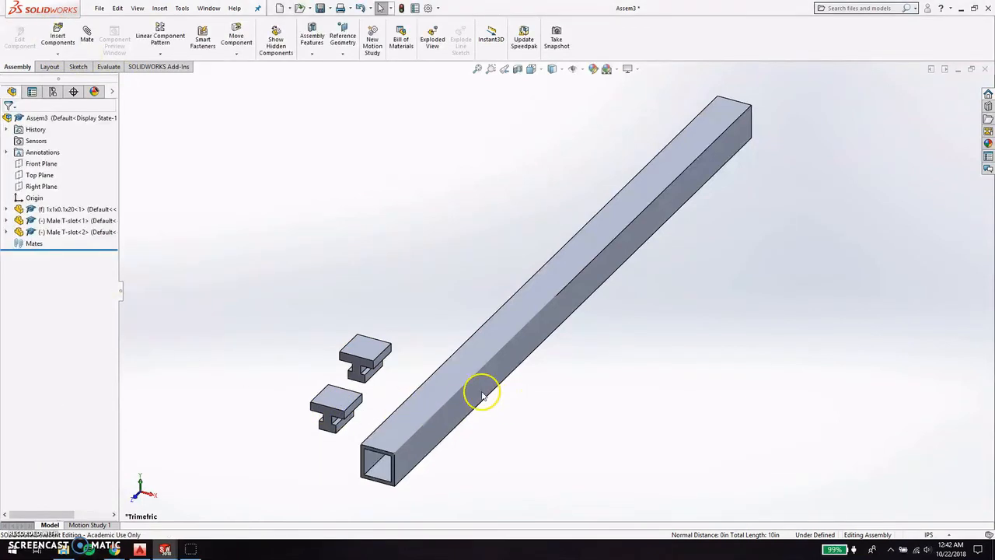
Rotate both Male T-slots freely until their T-shaped heads turn upward and their flat bases face down.
click(236, 54)
click(257, 78)
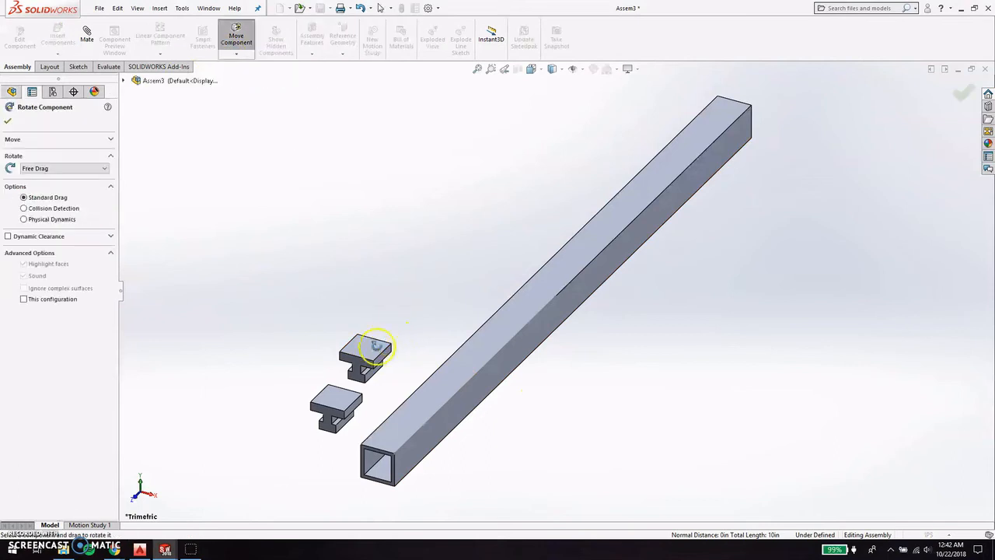
drag(378, 345, 309, 173)
drag(364, 360, 396, 238)
drag(343, 397, 350, 227)
key(Escape)
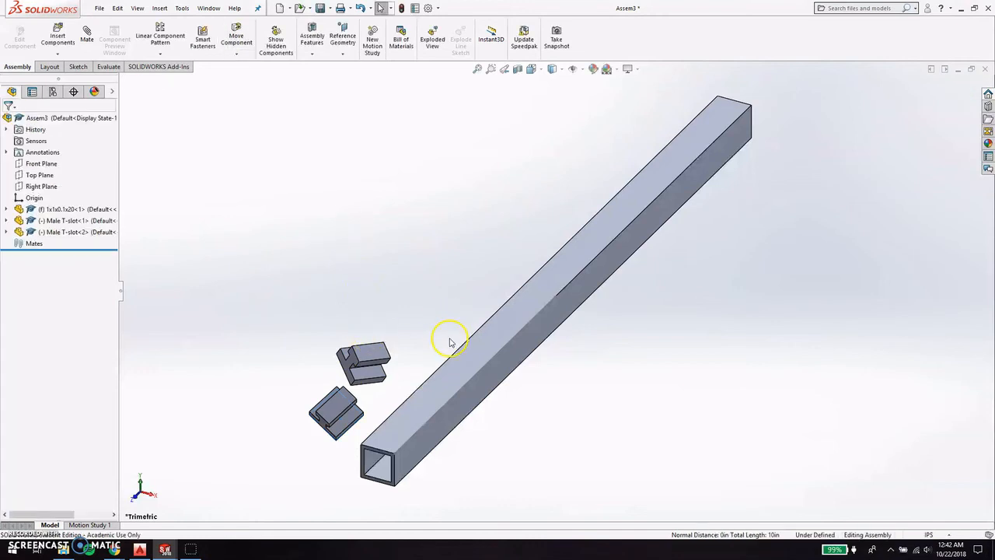
Mate the first Male T-slot's lower side edge coincident with the tube's long upper edge.
click(368, 381)
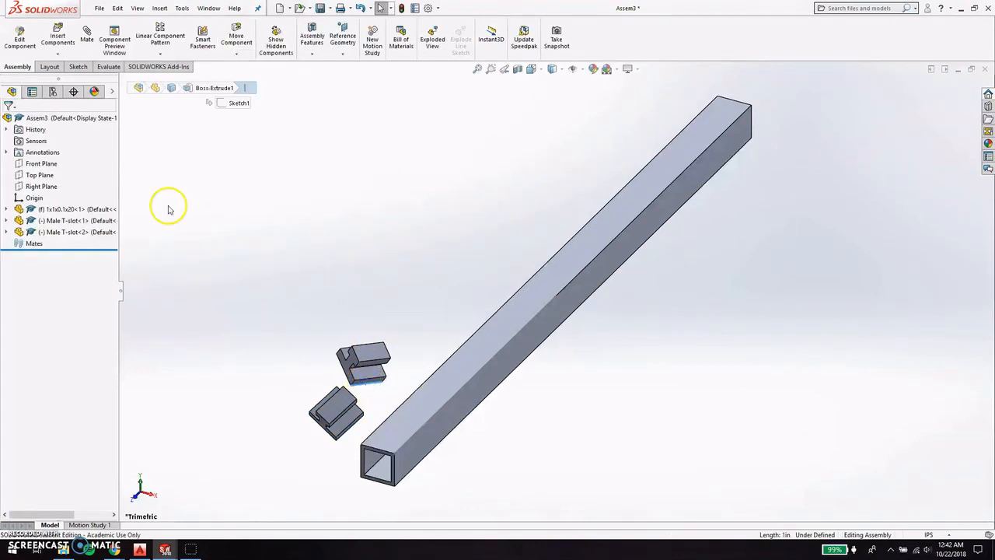
click(584, 274)
click(699, 259)
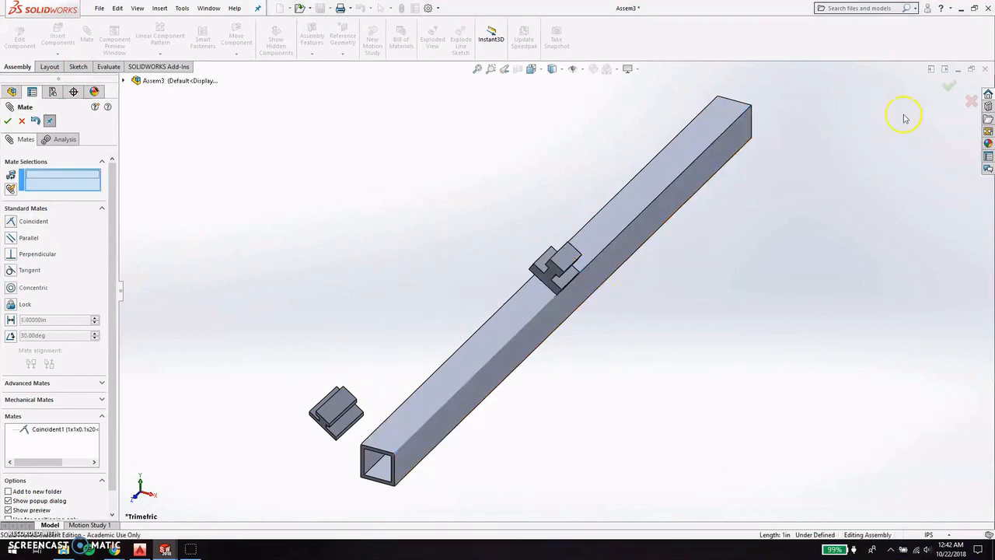
click(950, 86)
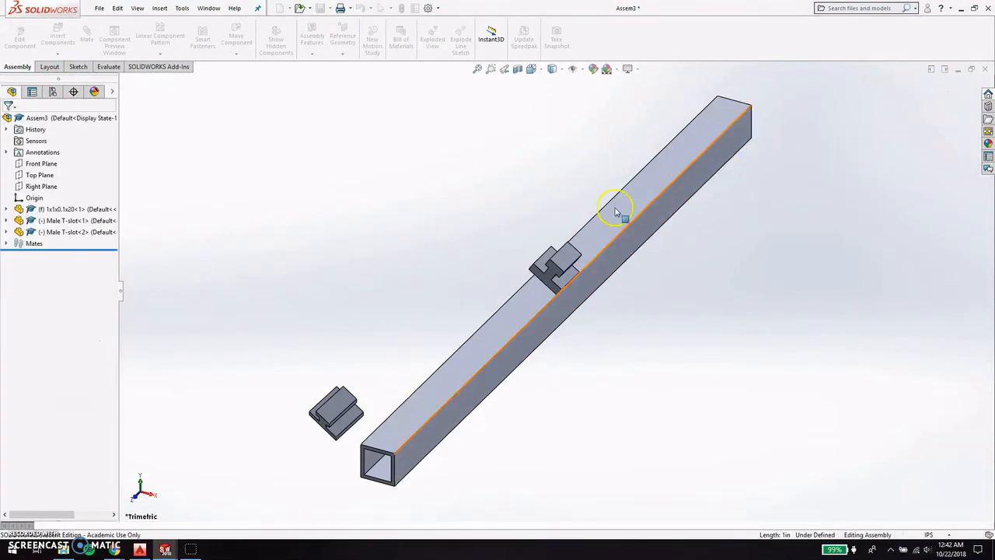
Mate the first Male T-slot's lower front edge coincident with the tube's top face.
click(544, 279)
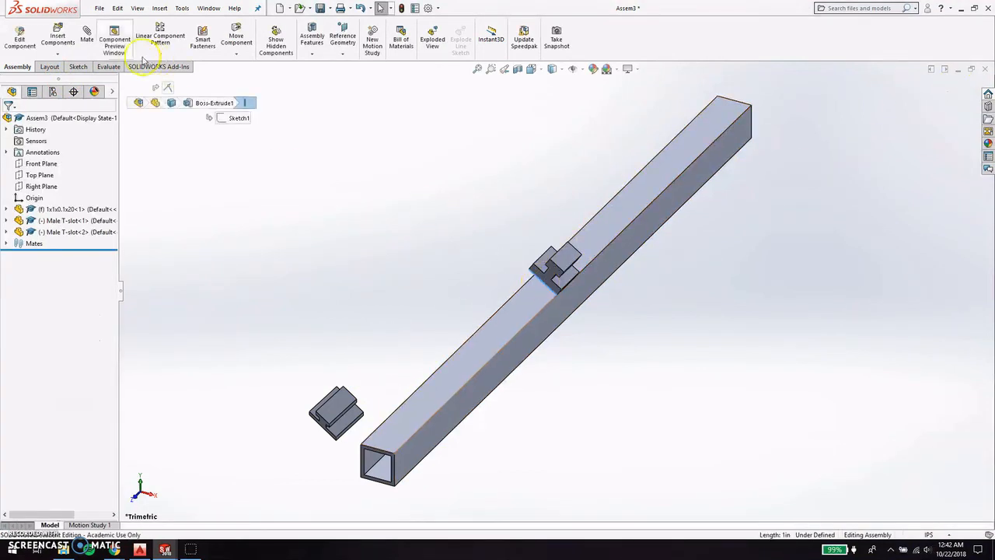
click(528, 301)
click(633, 315)
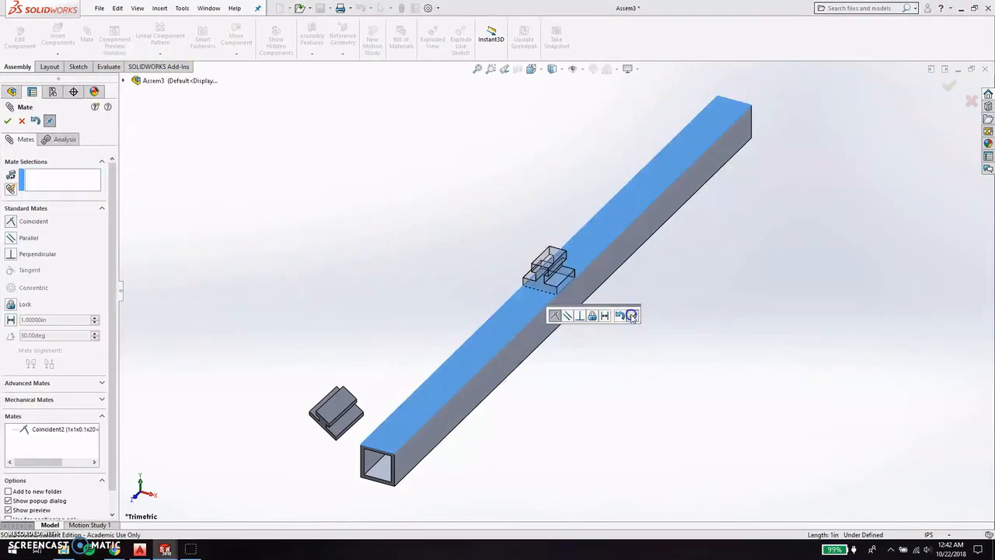
click(950, 86)
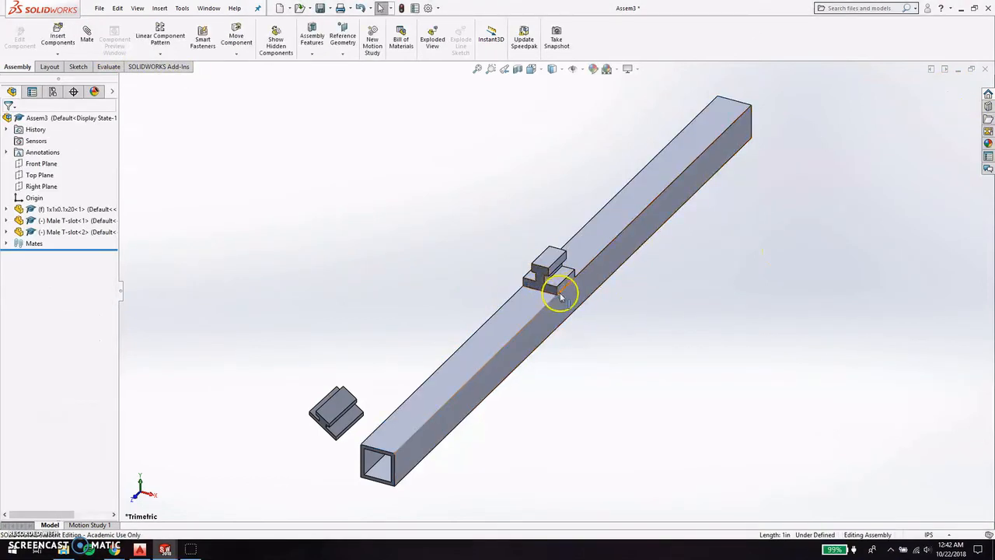
Mate the first Male T-slot's lower front corner coincident with the sketched line's endpoint partway along the tube.
scroll(562, 297, down, 5)
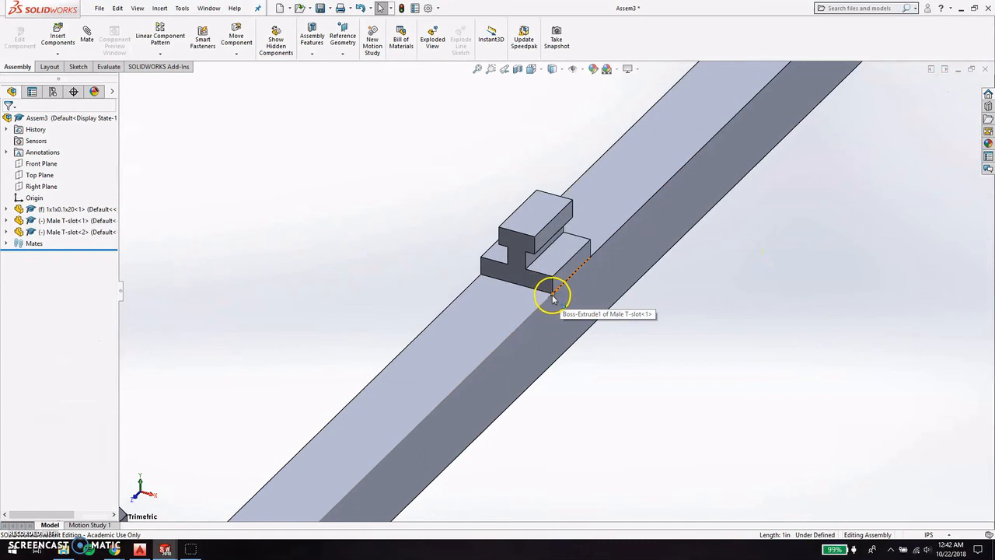
click(552, 295)
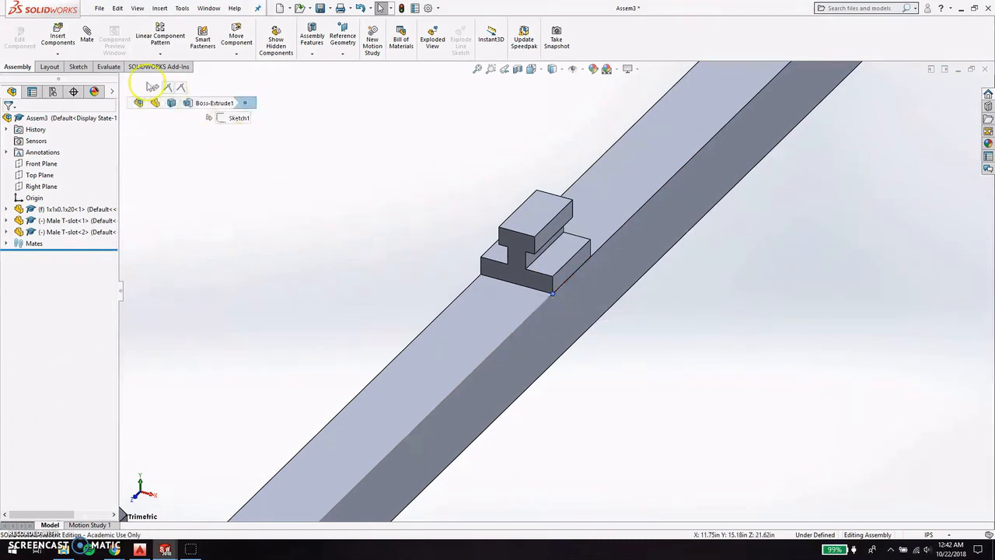
click(550, 296)
click(680, 347)
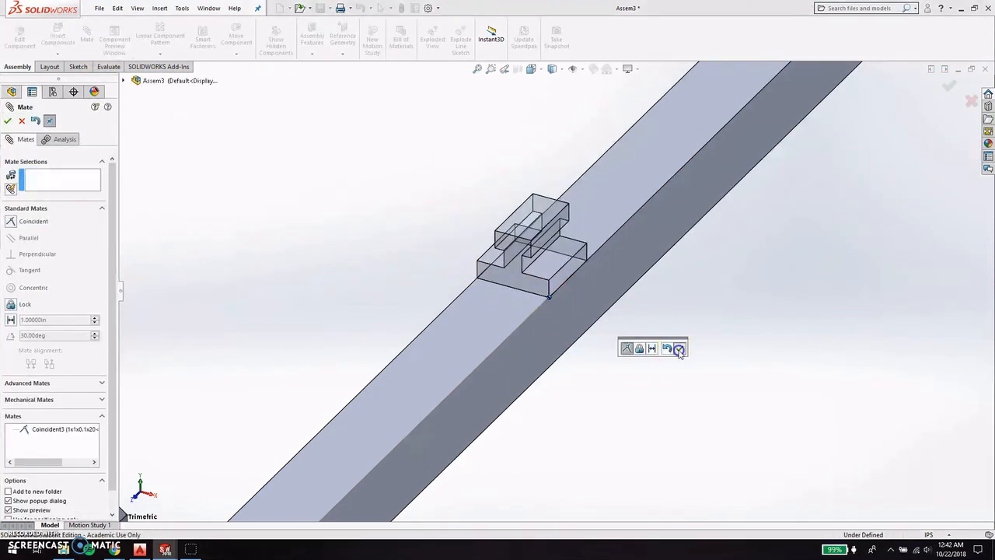
key(f)
click(949, 85)
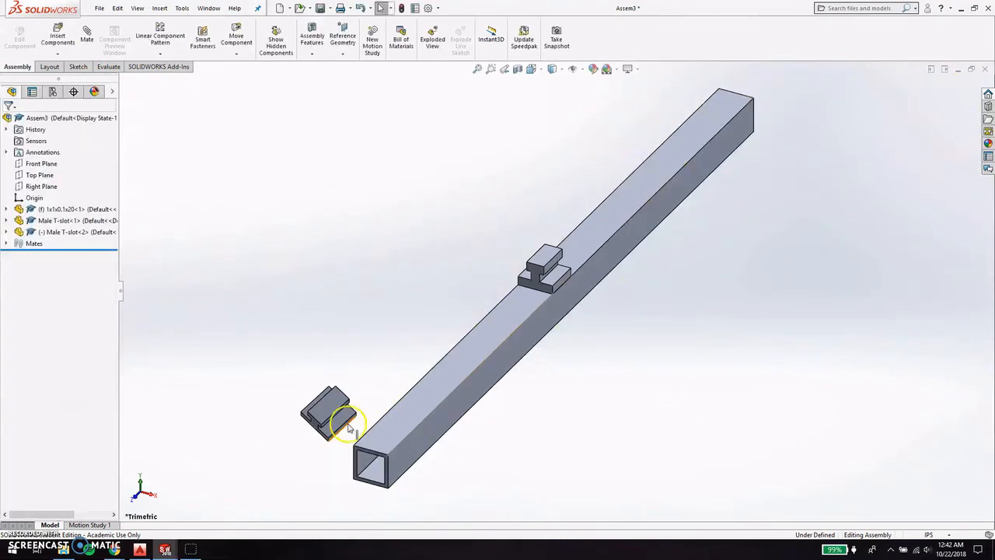
Mate the second Male T-slot's lower side edge coincident with the sketched line along the tube's upper edge.
scroll(334, 437, down, 3)
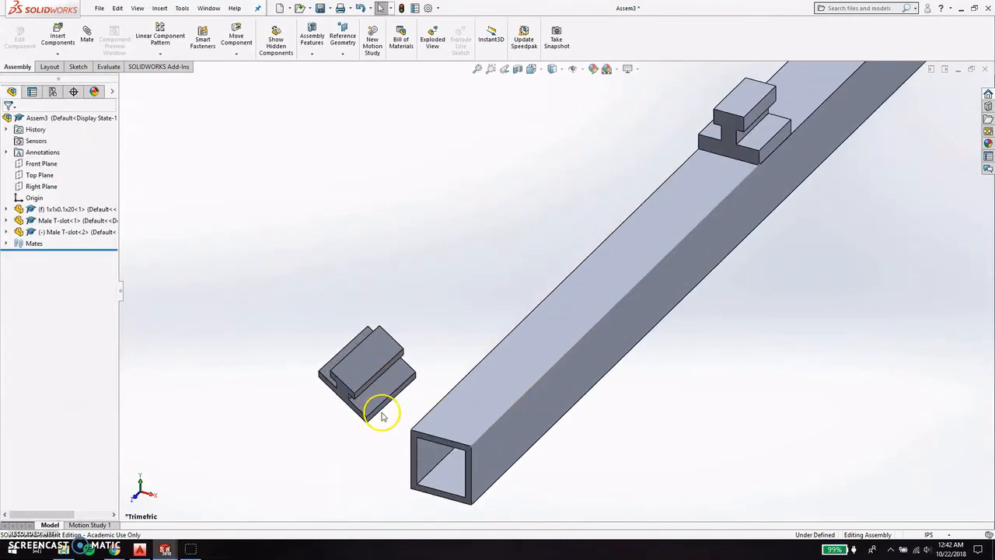
click(381, 417)
click(86, 34)
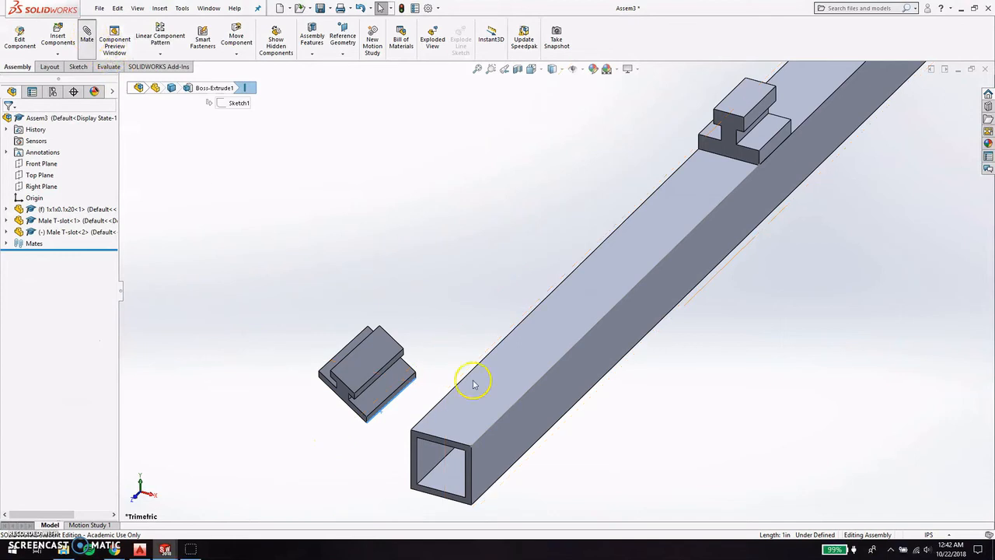
click(490, 431)
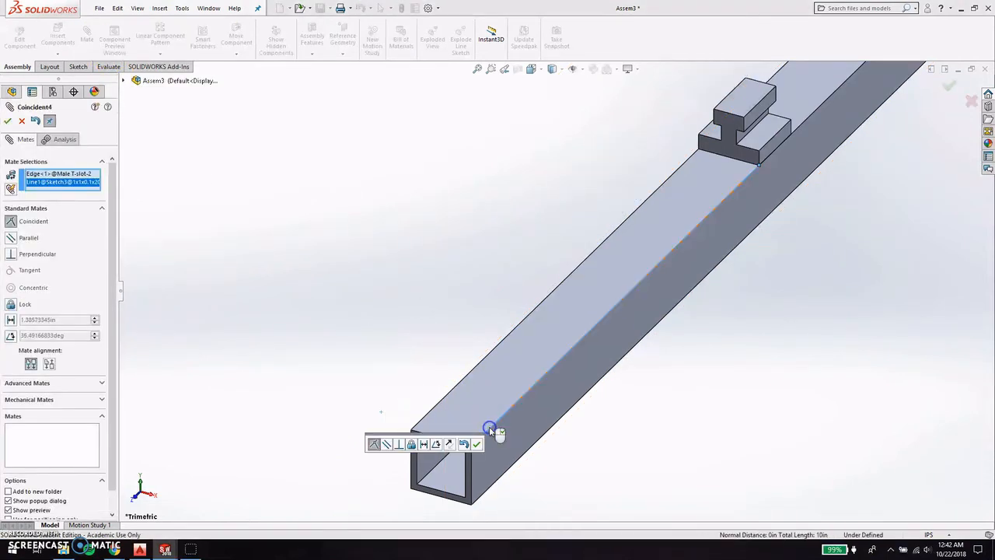
scroll(505, 443, up, 5)
click(950, 89)
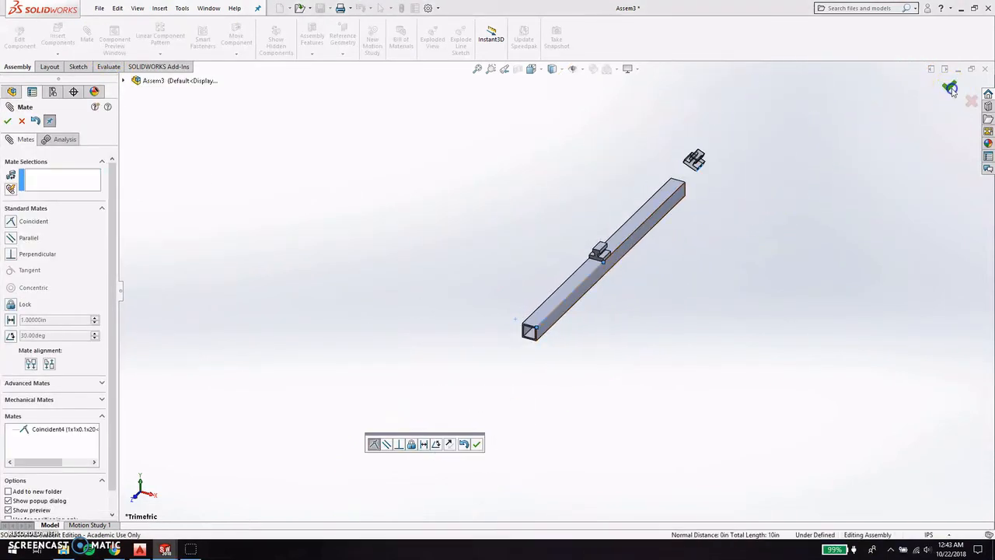
click(949, 88)
Move the second Male T-slot to the tube's open end and mate its lower front edge coincident with the opening's upper outer edge.
drag(694, 163, 519, 310)
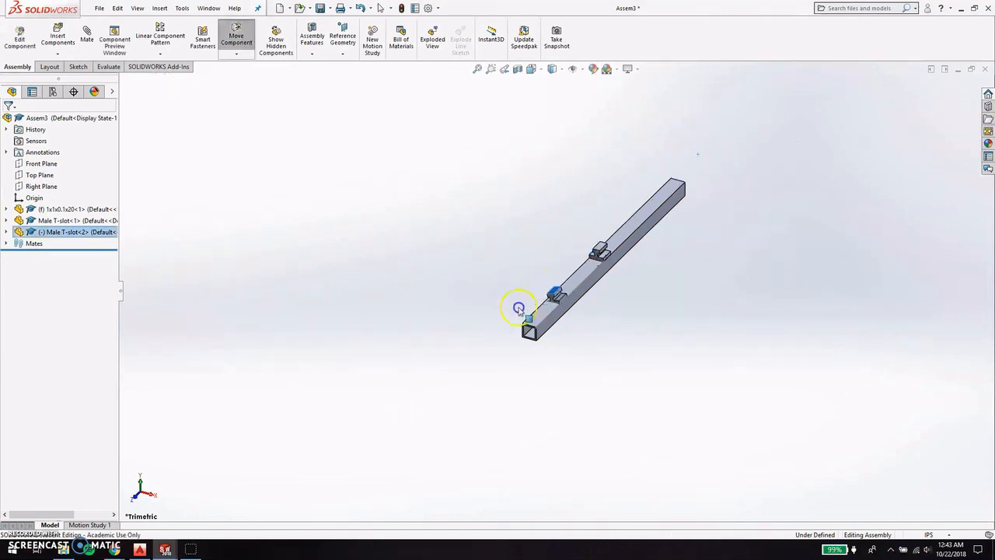
scroll(537, 324, down, 8)
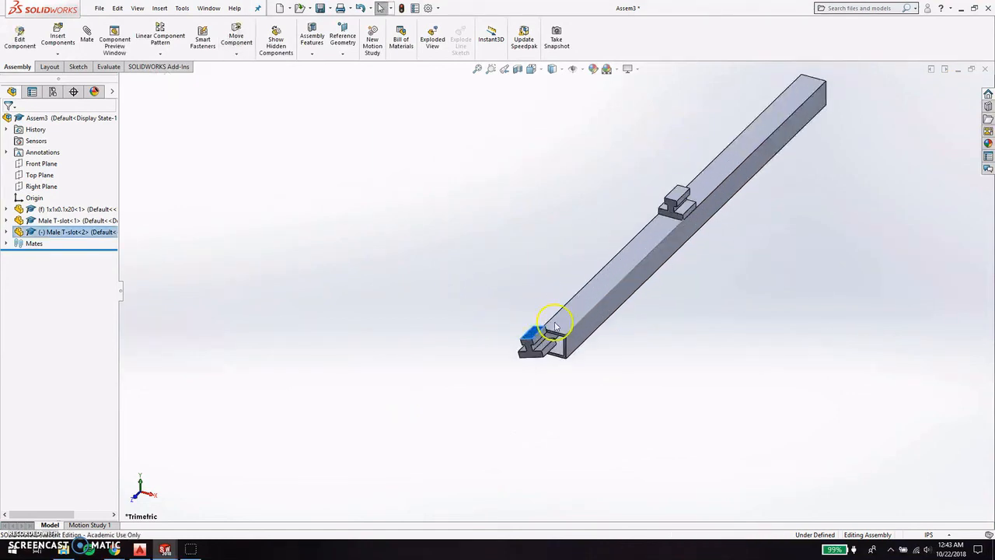
key(Escape)
click(466, 389)
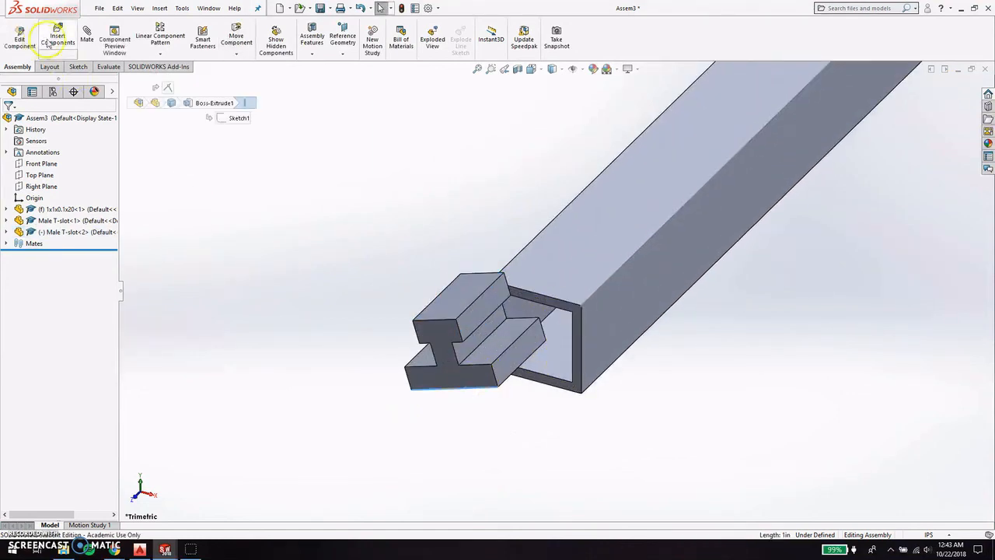
click(515, 290)
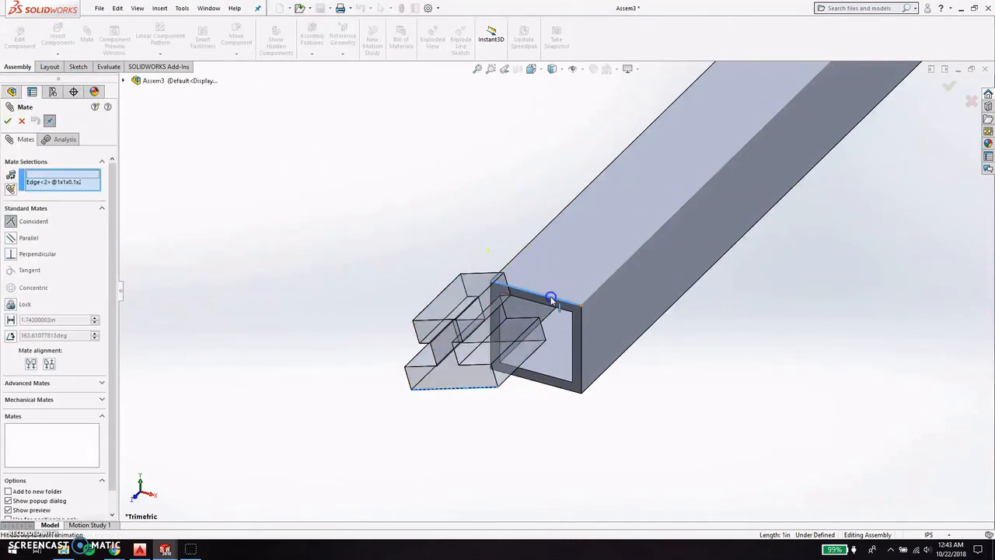
click(761, 275)
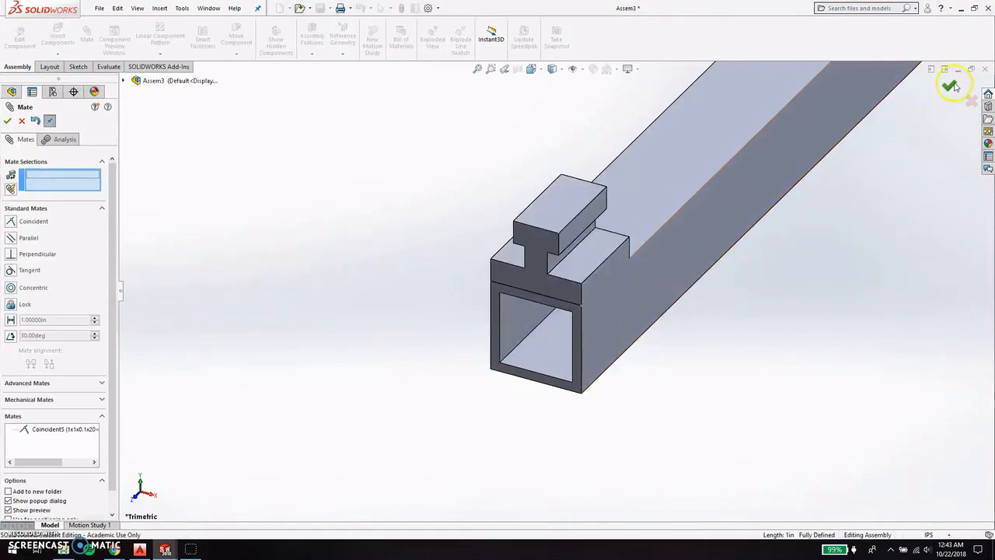
click(949, 85)
scroll(698, 326, up, 4)
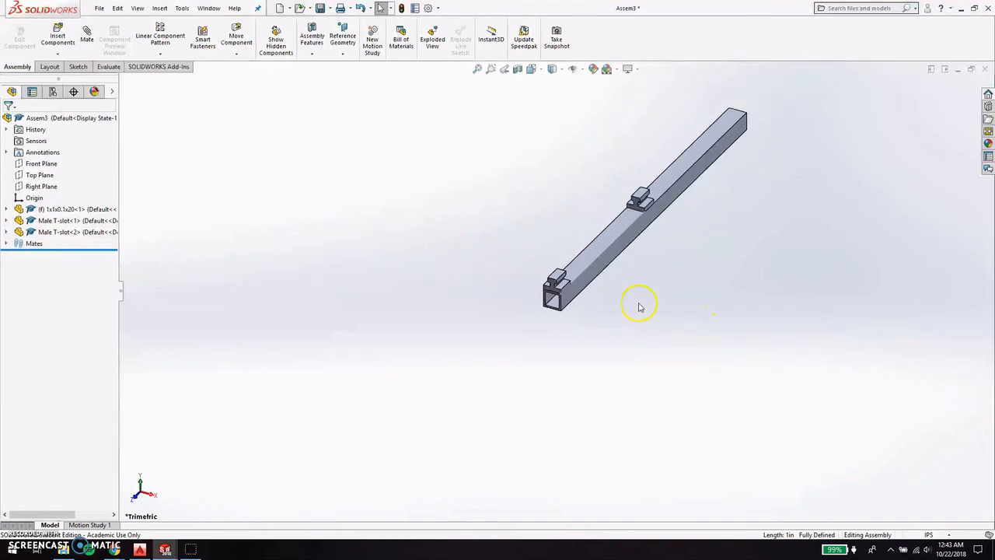
Save the tube assembly with its two Male T-slots as Footing 2 in the Solidworks Tutorial Bridge folder.
scroll(520, 300, down, 1)
key(ctrl+s)
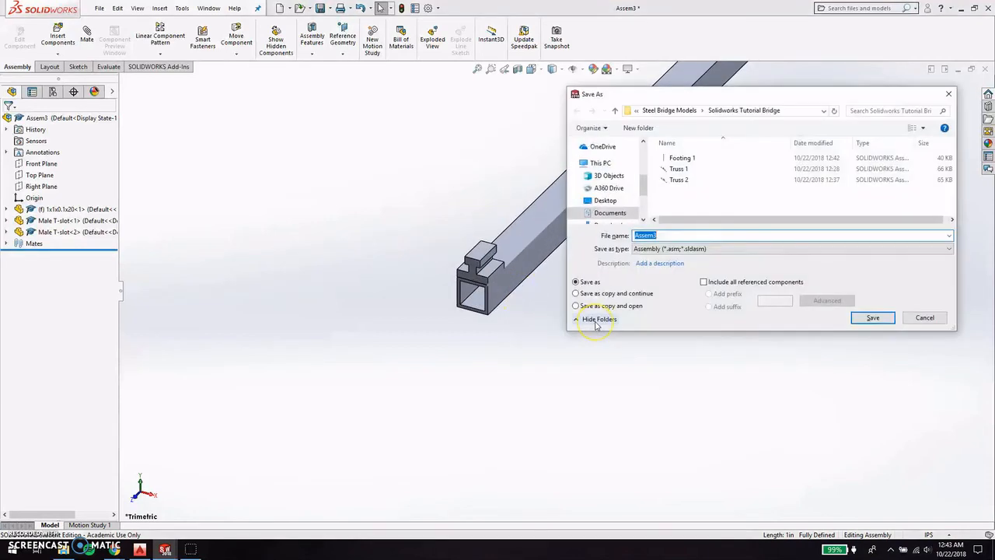
text(Footing 2)
key(Return)
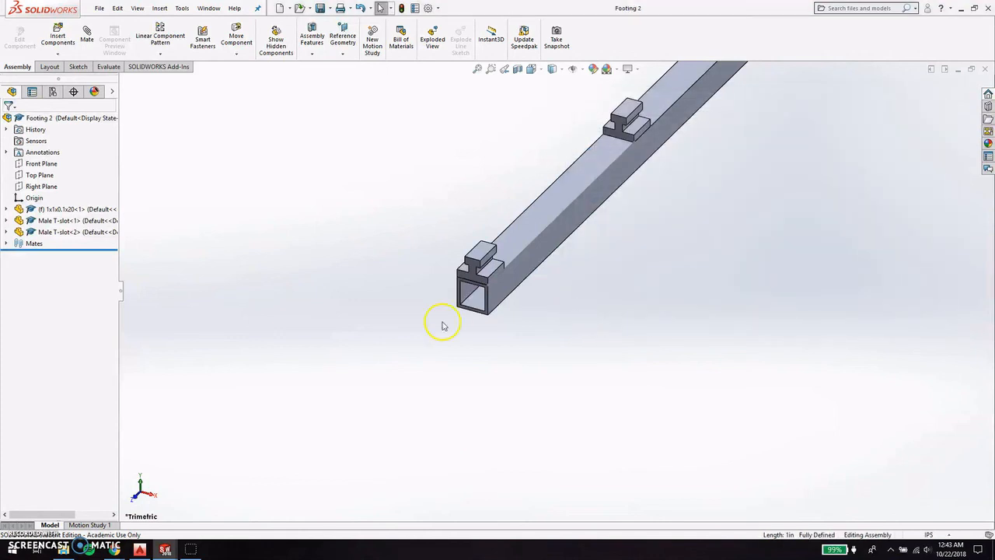
Create a new assembly and place Footing 1 as its first component.
click(100, 8)
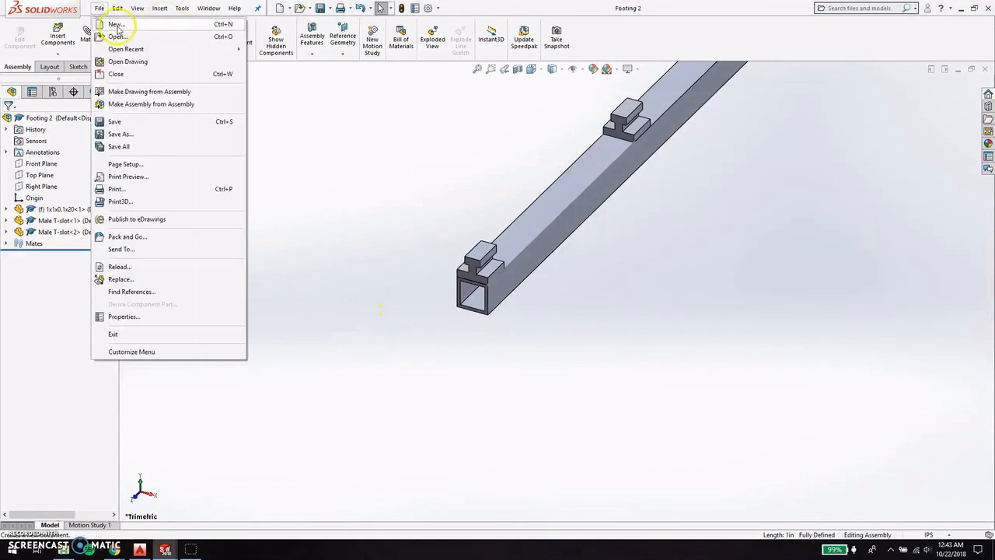
click(117, 26)
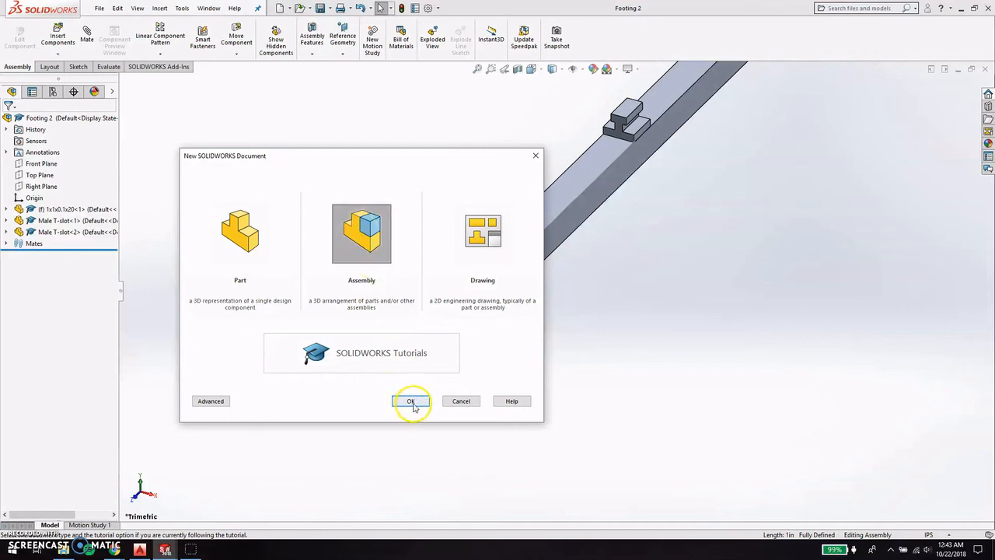
click(412, 401)
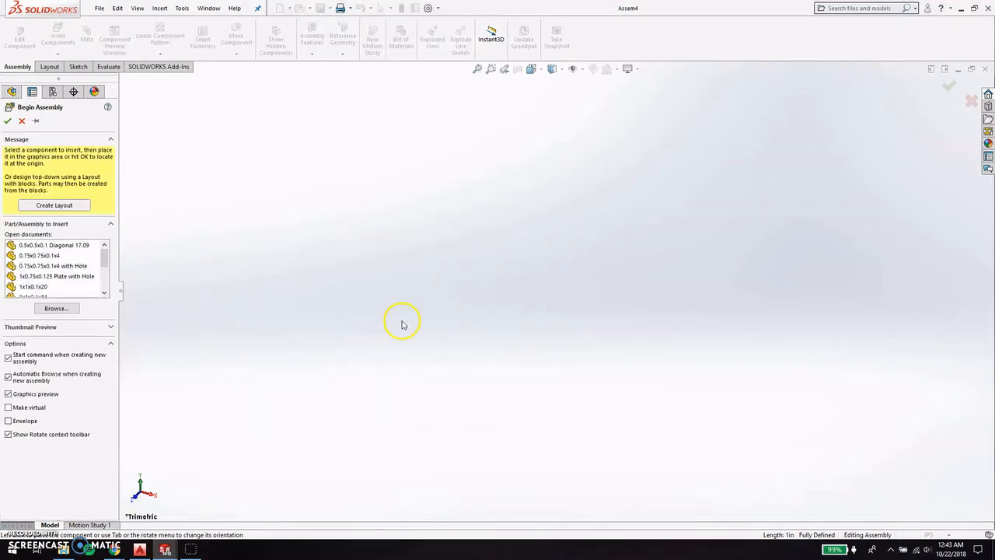
drag(106, 262, 108, 274)
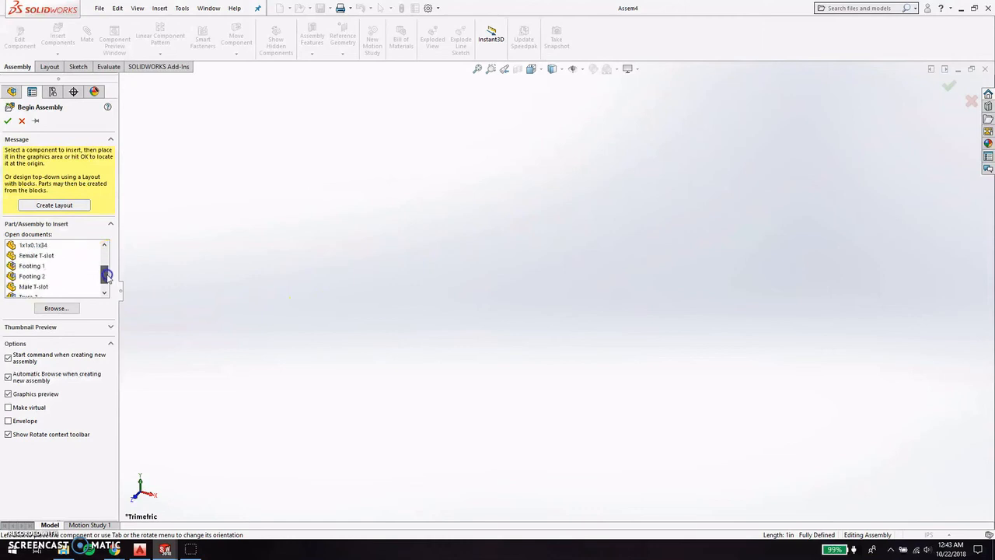
click(35, 256)
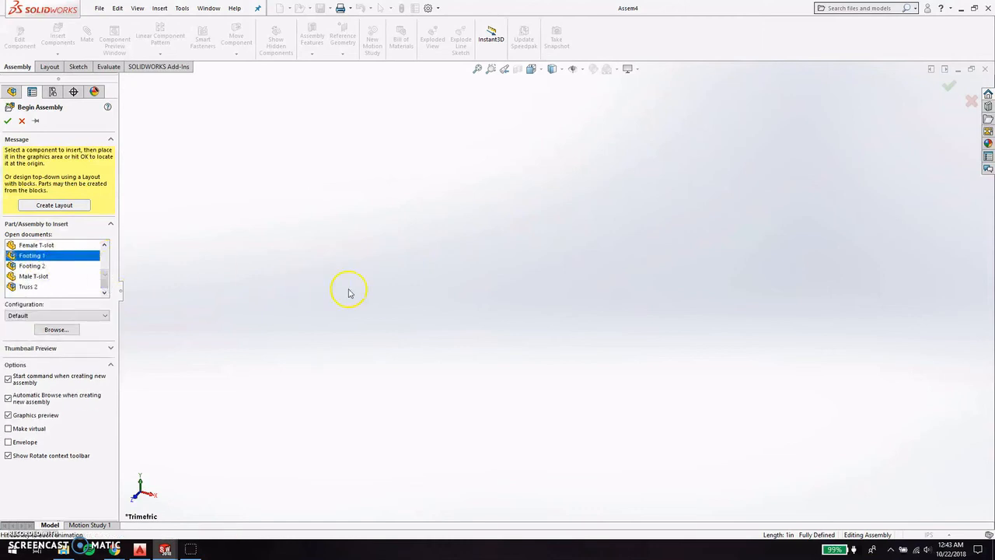
click(171, 259)
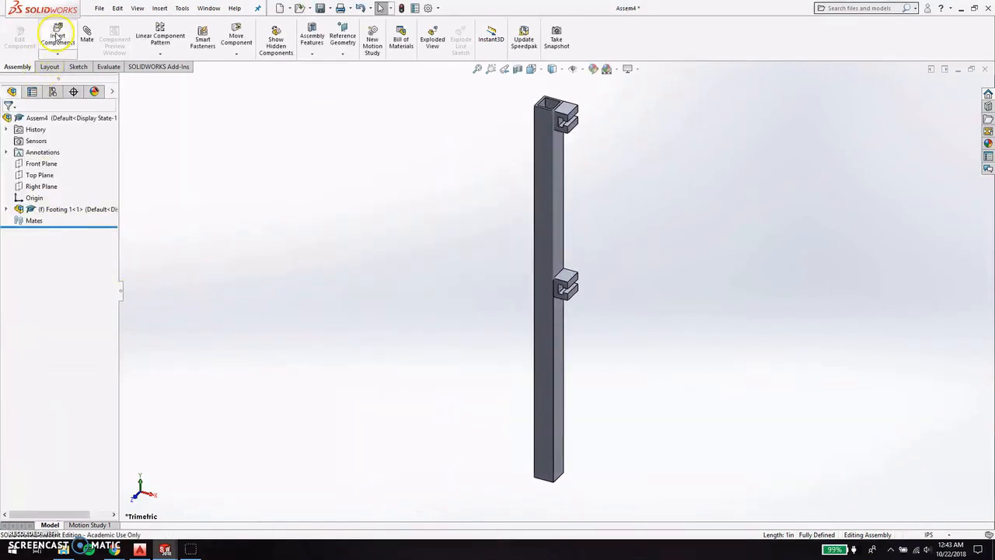
Insert Footing 2 into the assembly, beside the upright Footing 1.
click(58, 34)
scroll(44, 281, down, 1)
scroll(45, 281, down, 2)
click(35, 257)
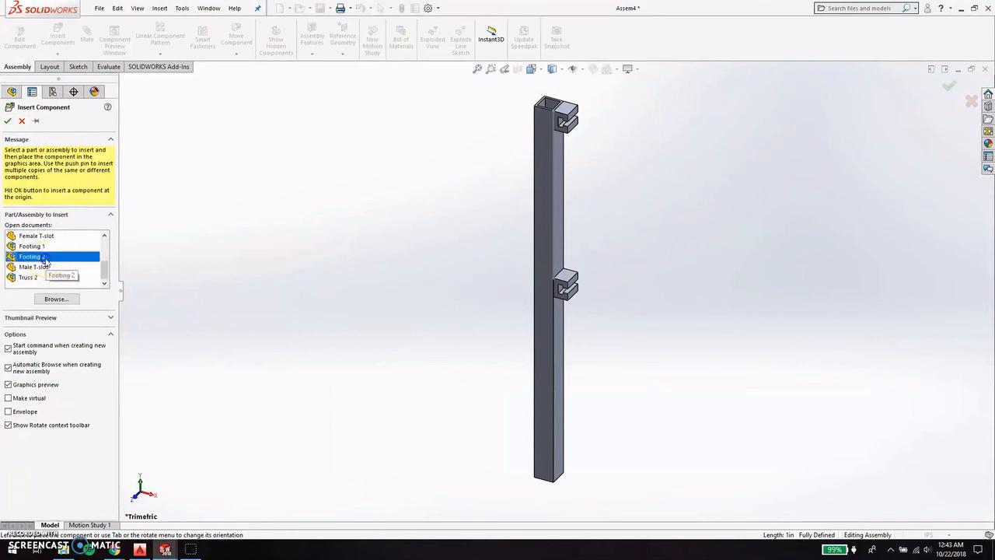
click(729, 293)
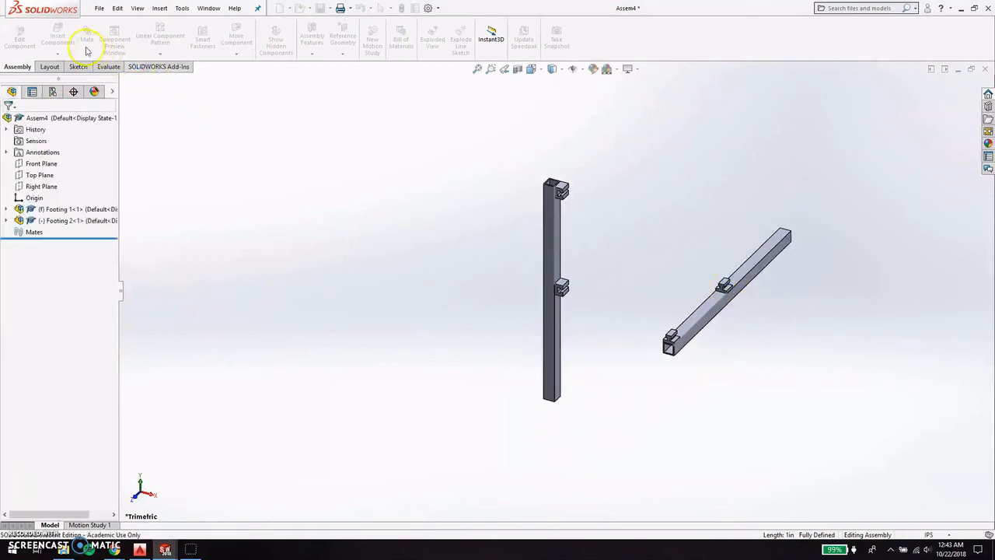
Insert two copies of Truss 2, one above the footings and one lower down beside Footing 2.
click(58, 34)
scroll(63, 261, down, 3)
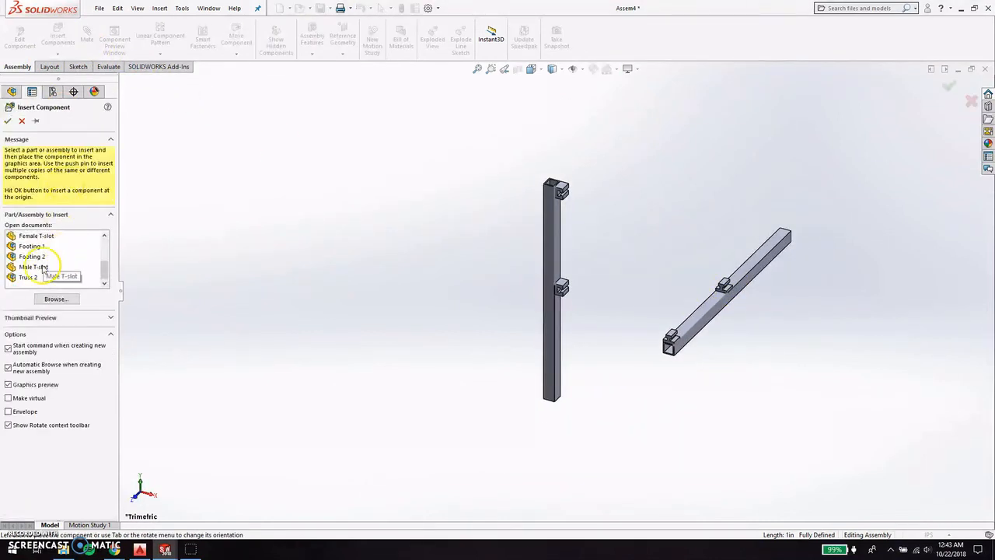
scroll(70, 262, up, 3)
scroll(60, 271, down, 3)
click(31, 277)
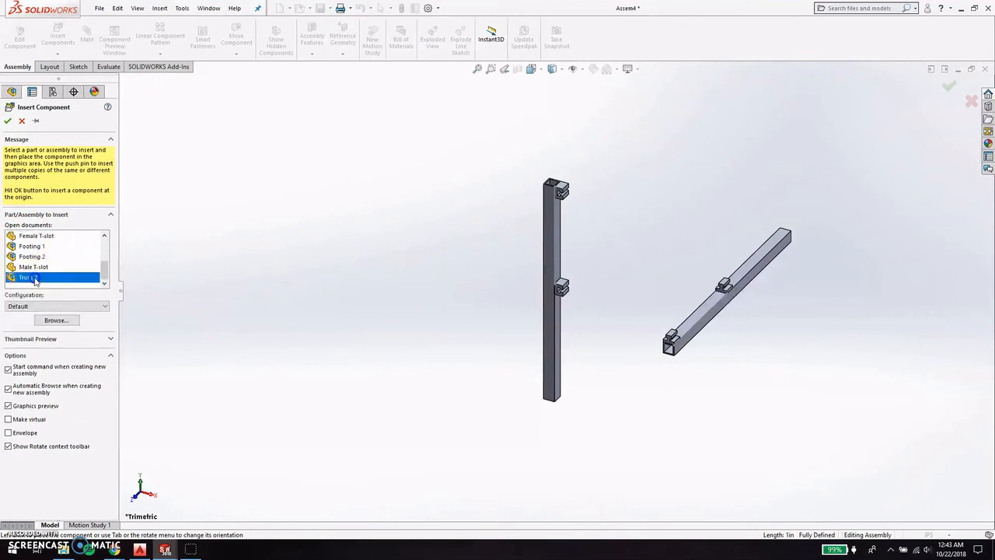
click(342, 171)
click(58, 35)
scroll(62, 268, down, 3)
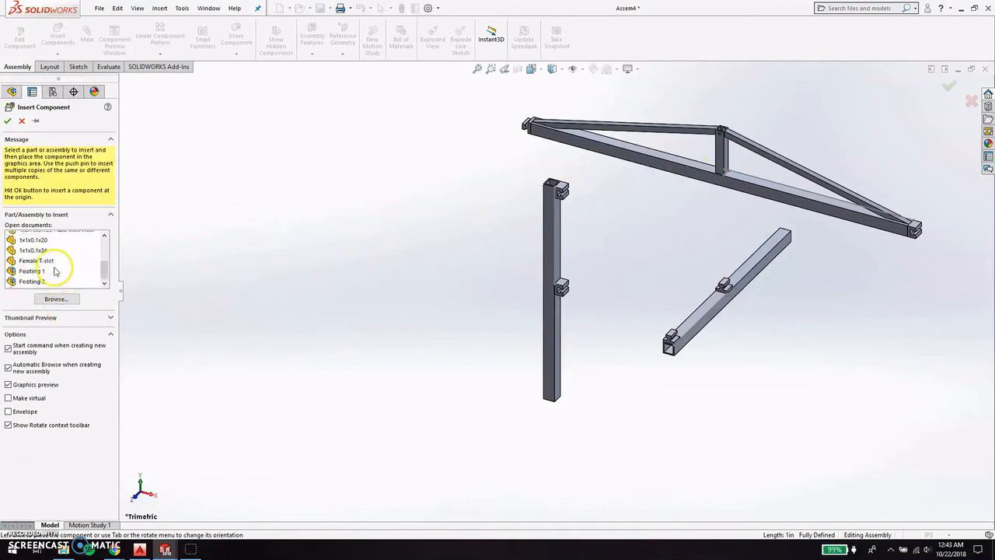
click(29, 278)
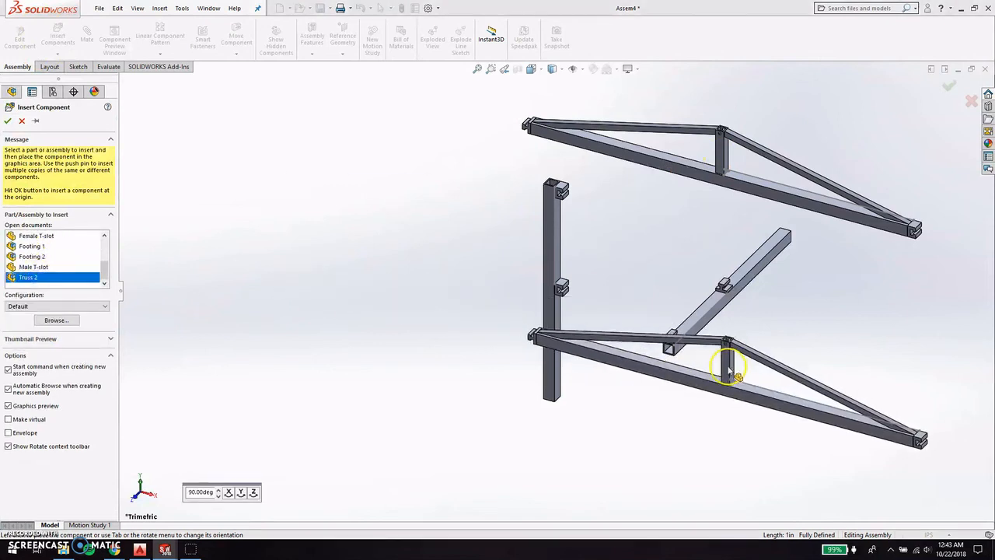
key(z)
Insert two copies of Truss 1 from the Solidworks Tutorial Bridge folder, one beside Footing 1 and one below the footings.
click(58, 35)
click(58, 35)
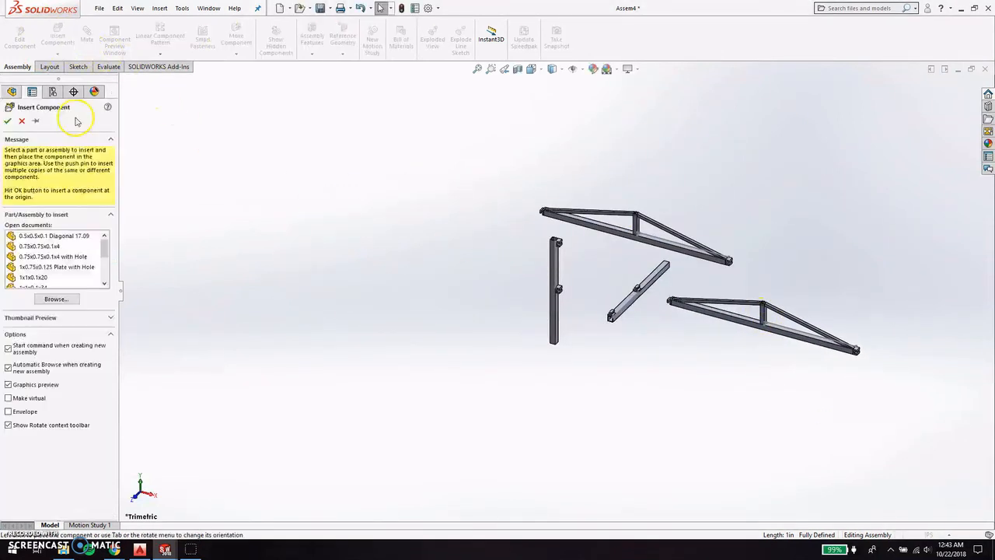
click(65, 298)
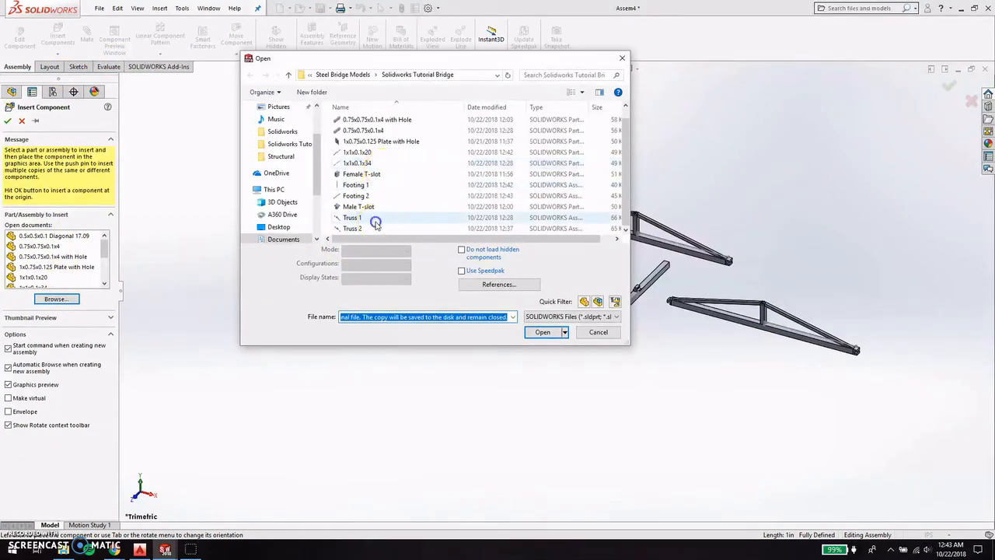
click(375, 229)
click(544, 332)
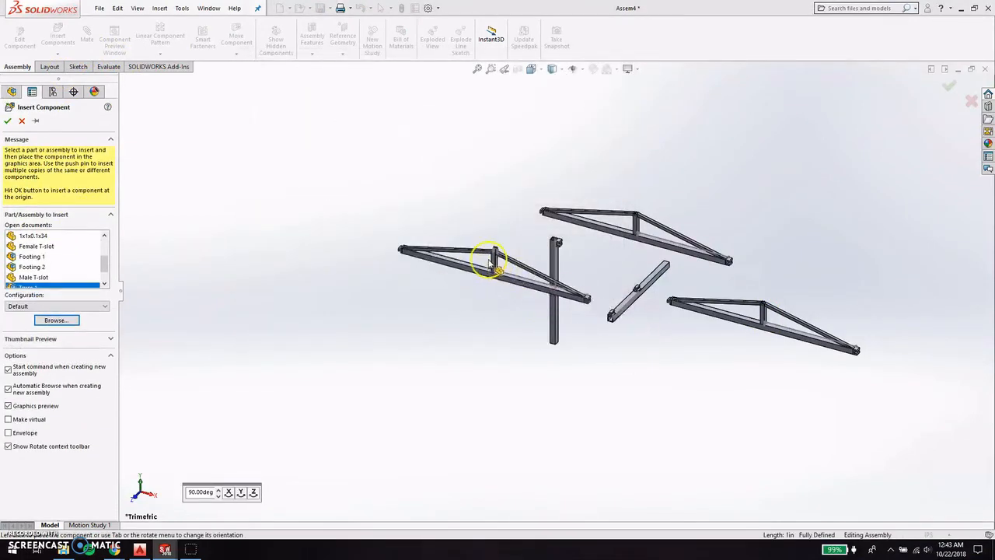
click(330, 213)
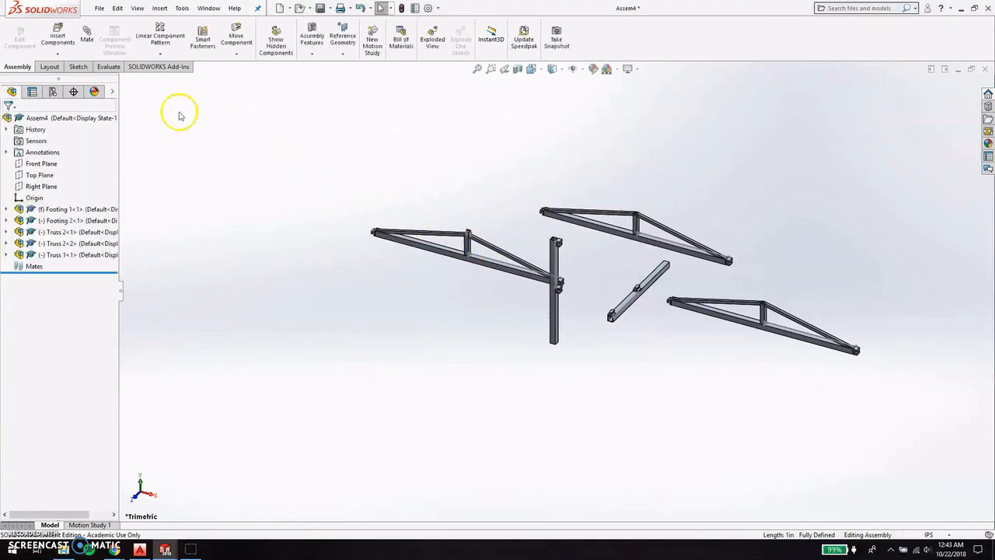
click(59, 37)
click(55, 298)
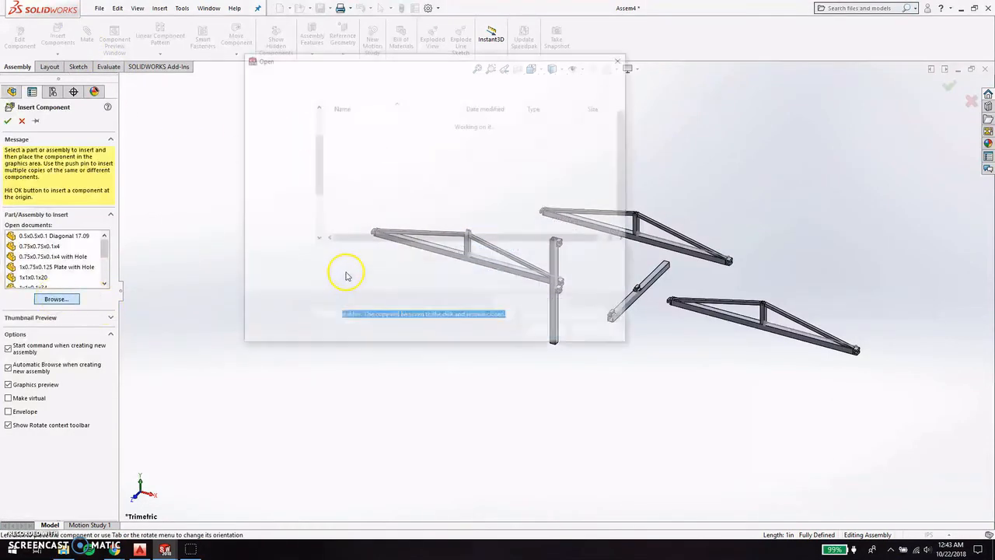
click(553, 339)
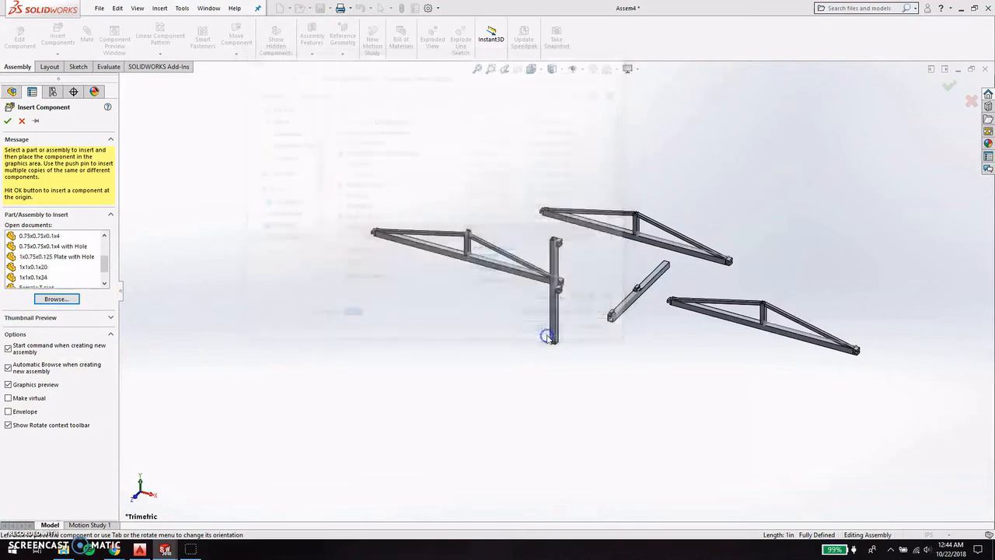
click(678, 352)
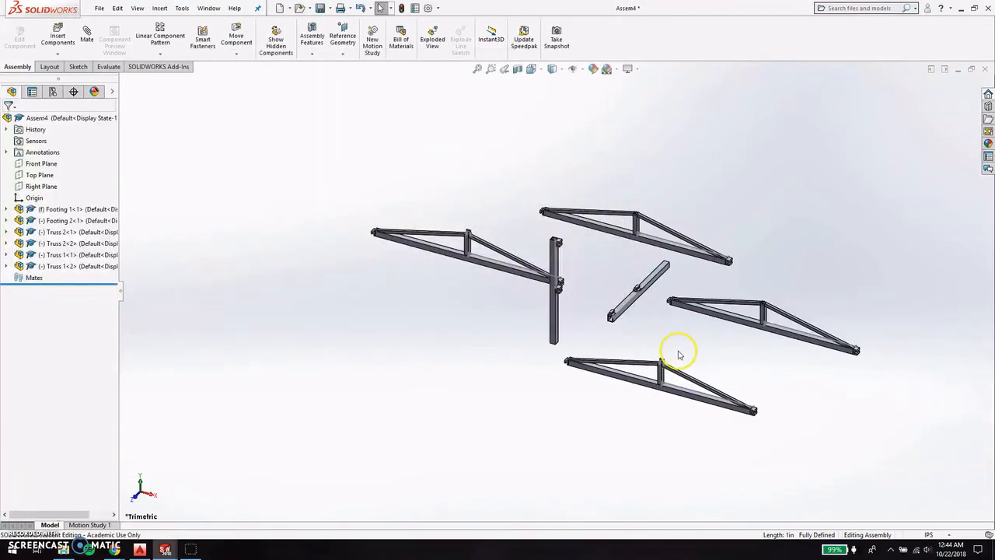
Try to move Footing 1 away from the overlapping Truss 1 copy.
scroll(588, 314, down, 3)
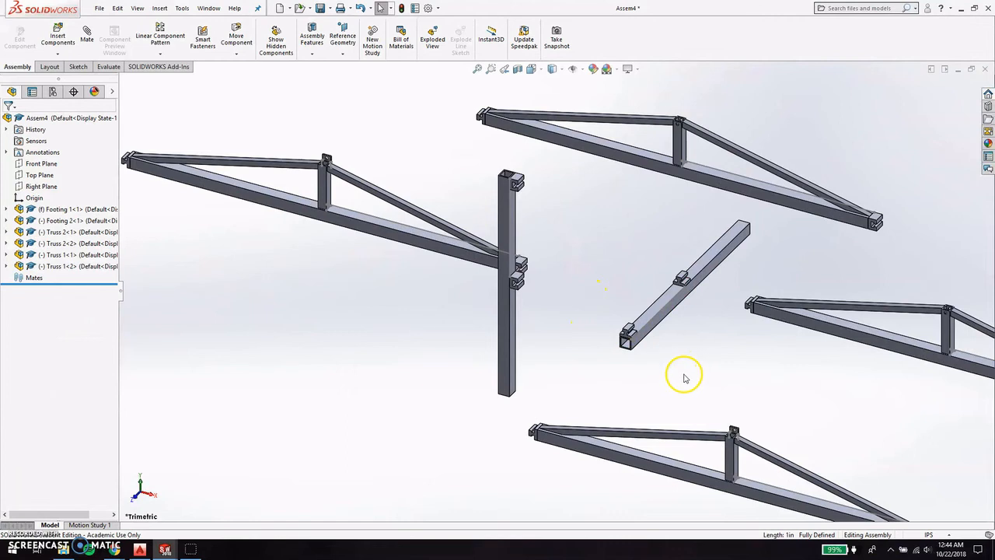
scroll(556, 295, up, 2)
click(237, 55)
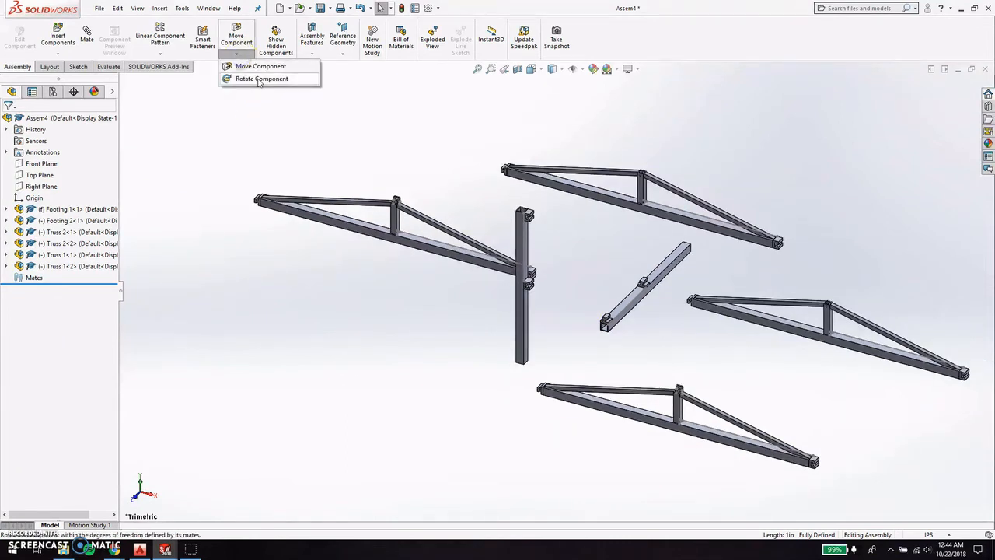
click(519, 233)
drag(519, 233, 427, 230)
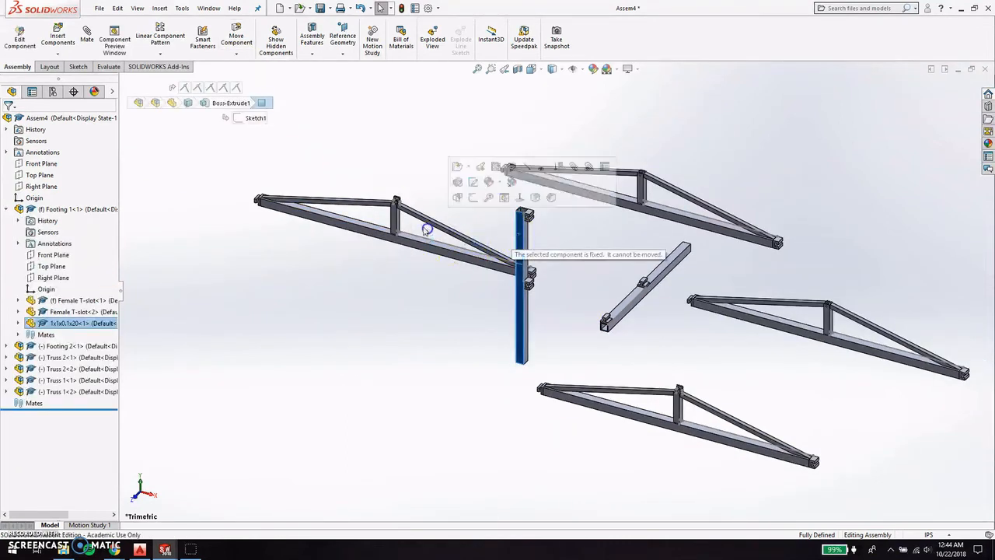
click(612, 309)
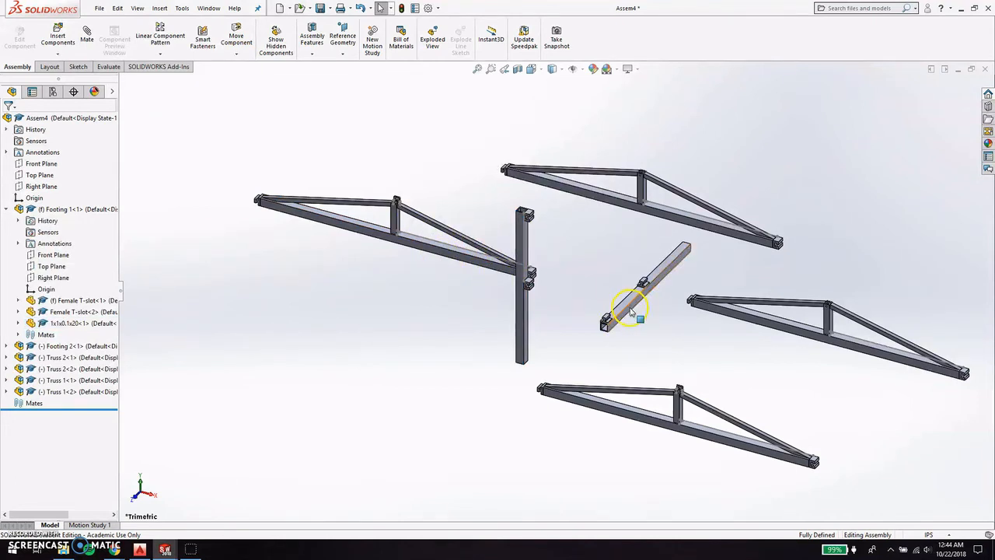
Move Footing 2 clear of the trusses and bring the second Truss 1 copy up closer to the lower Truss 2.
drag(632, 311, 873, 267)
ctrl+middle_drag(873, 266, 690, 353)
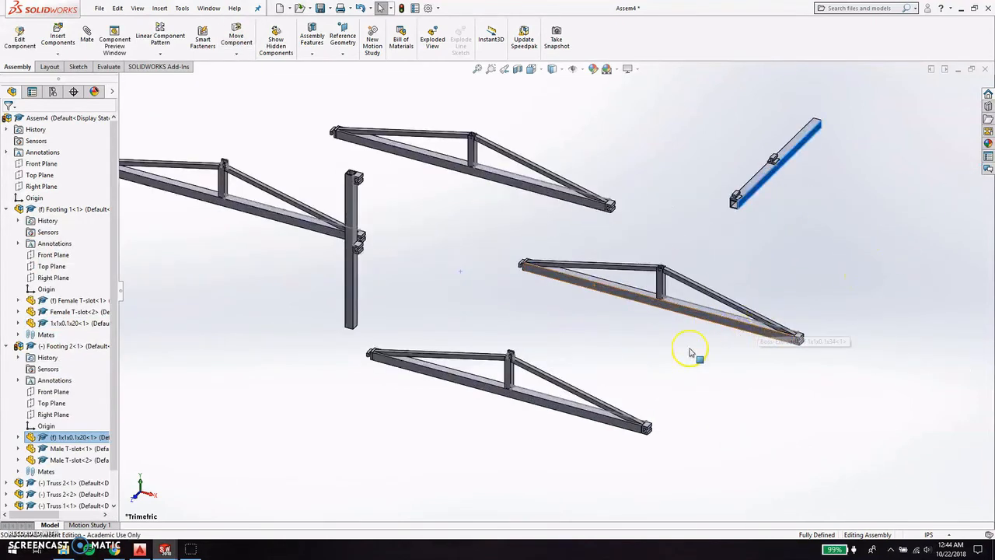
drag(537, 402, 590, 362)
key(Escape)
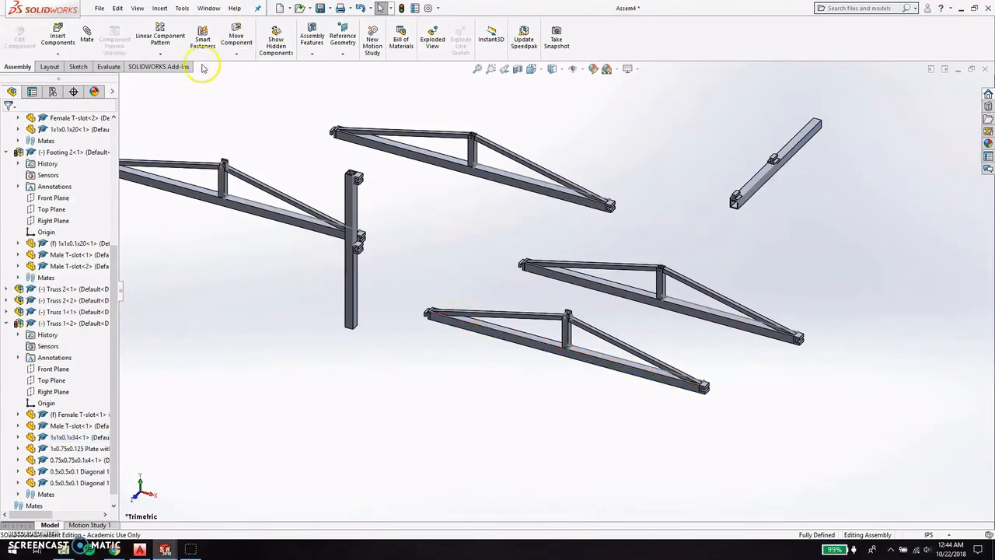
Rotate the second Truss 1 copy freely until it stands steeply with its Male T-slot end facing the upper Truss 2.
click(237, 54)
click(244, 79)
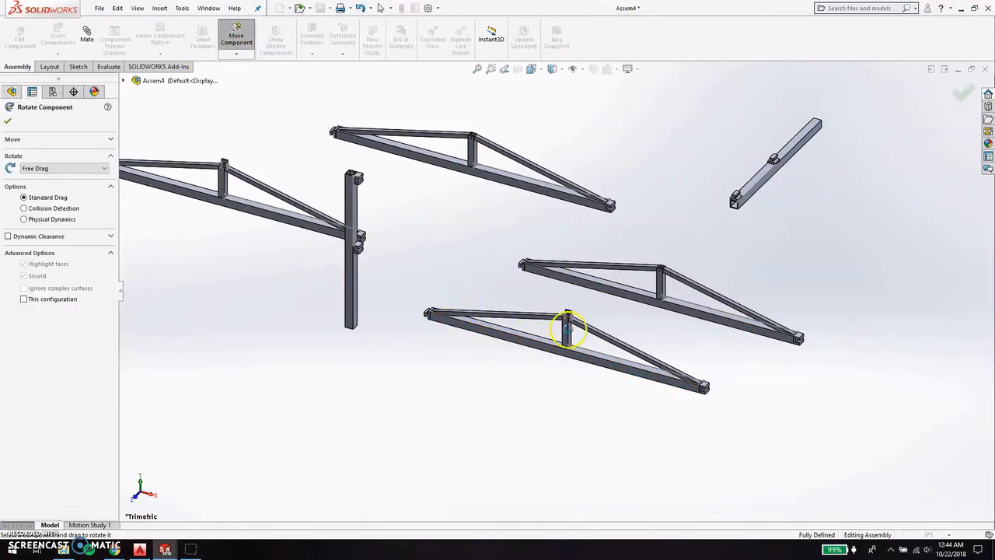
drag(569, 328, 526, 536)
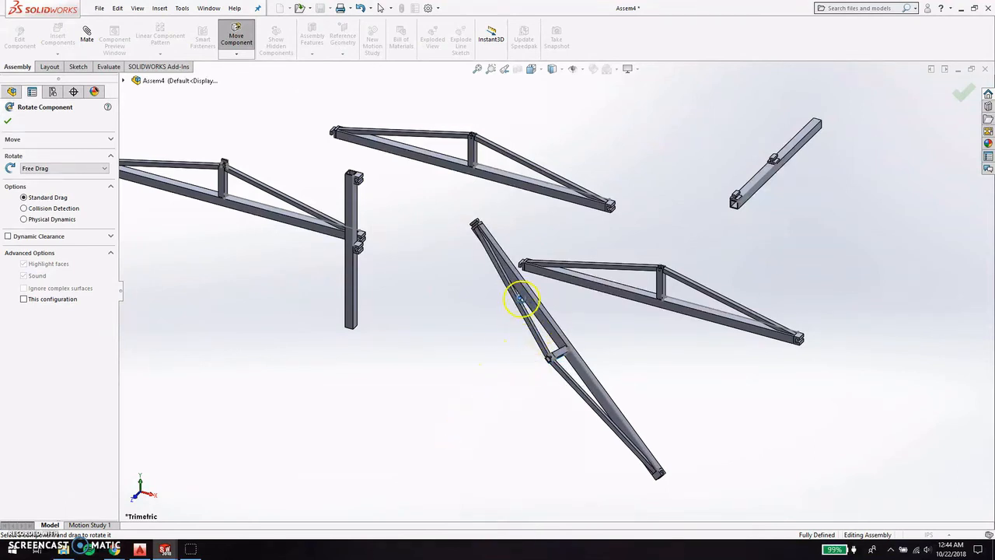
key(Escape)
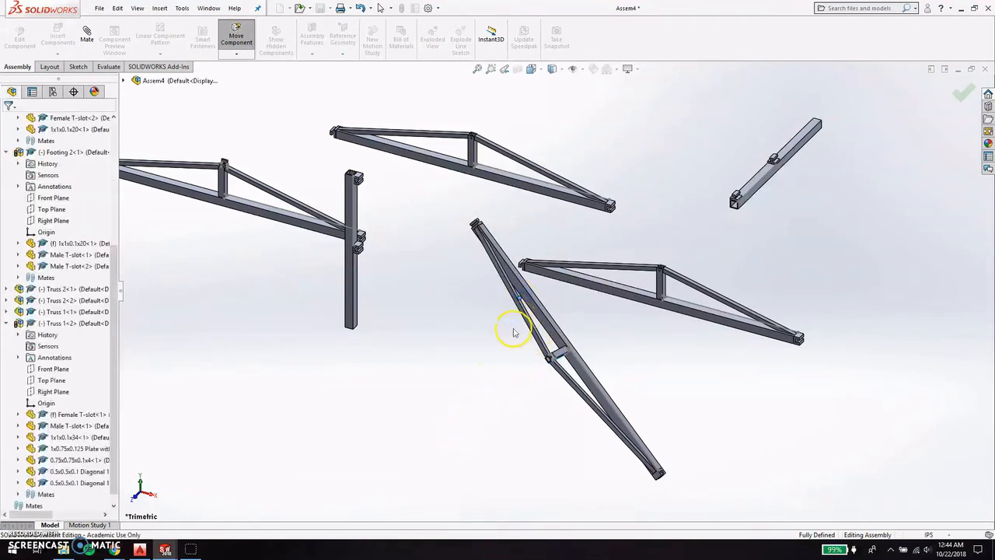
click(241, 54)
click(244, 79)
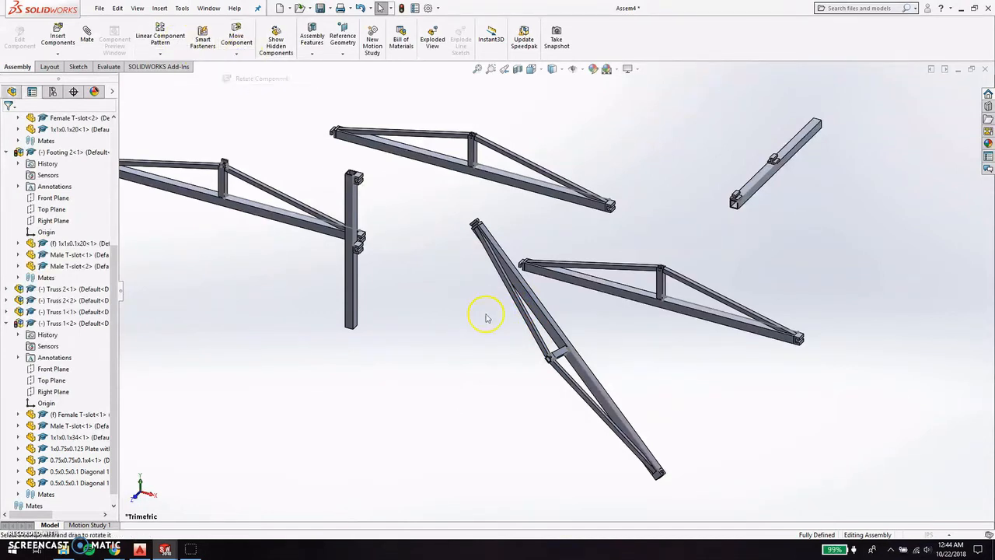
drag(524, 291, 439, 378)
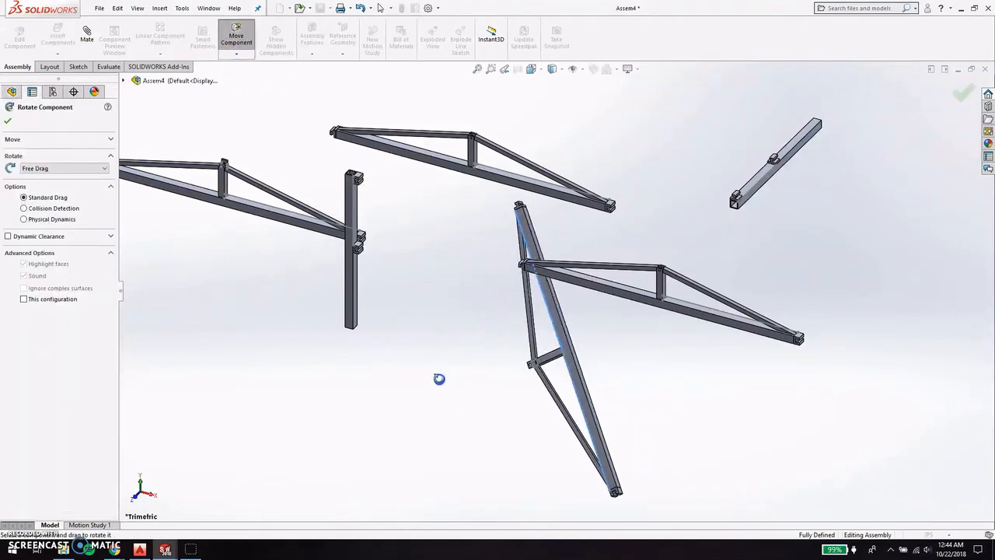
mouse_move(601, 431)
mouse_down()
mouse_move(623, 412)
mouse_move(601, 430)
mouse_up()
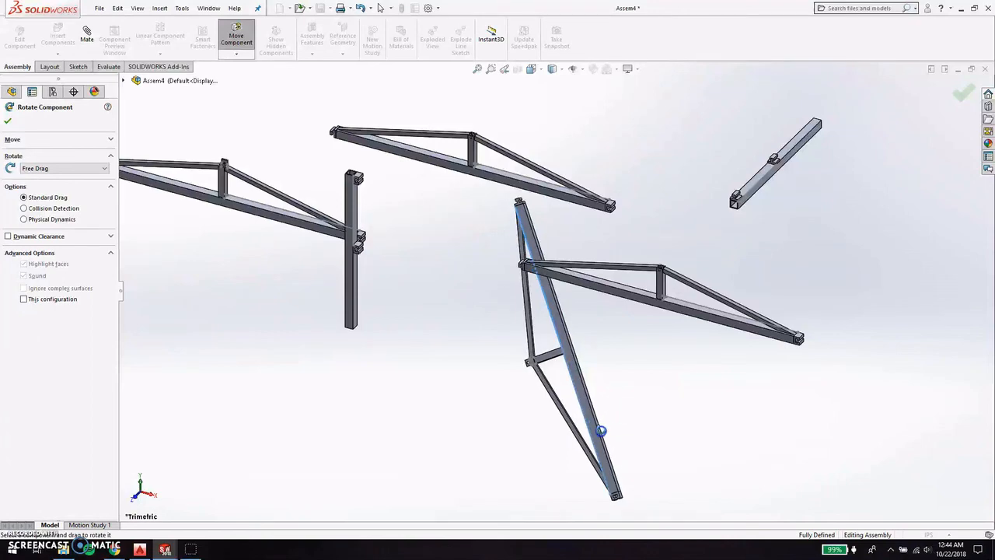
click(960, 97)
scroll(513, 198, down, 5)
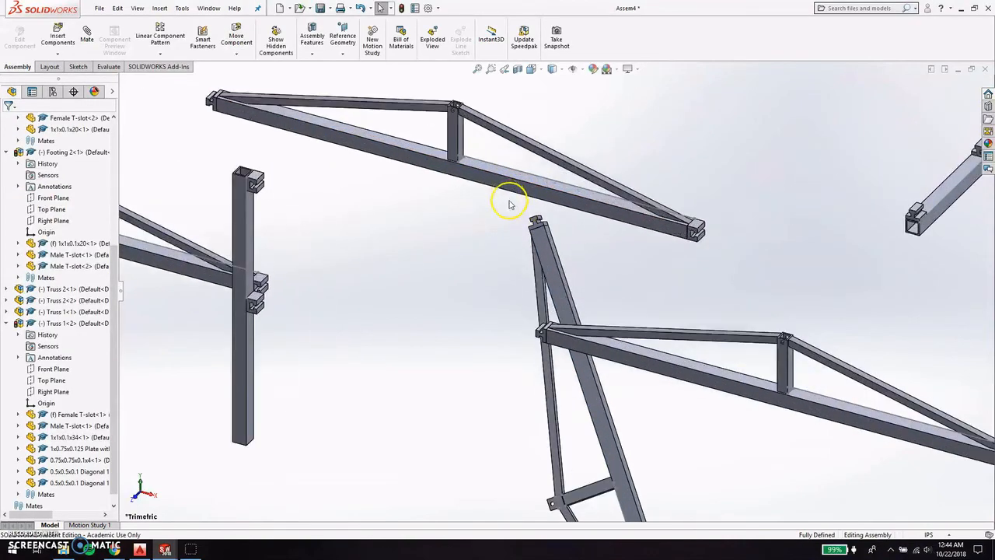
middle_drag(526, 227, 516, 244)
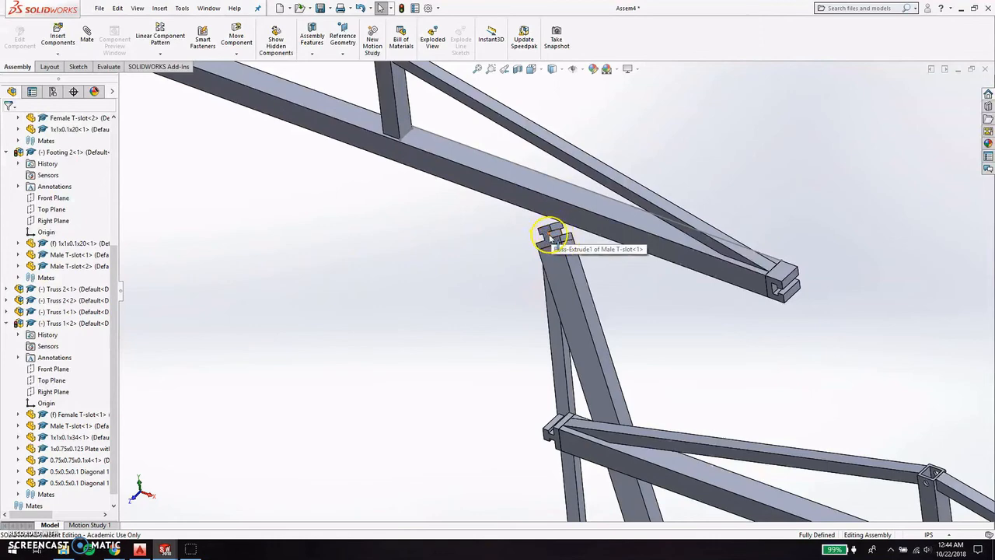
Mate the short Male T-slot edge of the second Truss 1 copy coincident with the inner slot edge of Footing 1's upper Female T-slot.
click(550, 237)
scroll(442, 280, up, 4)
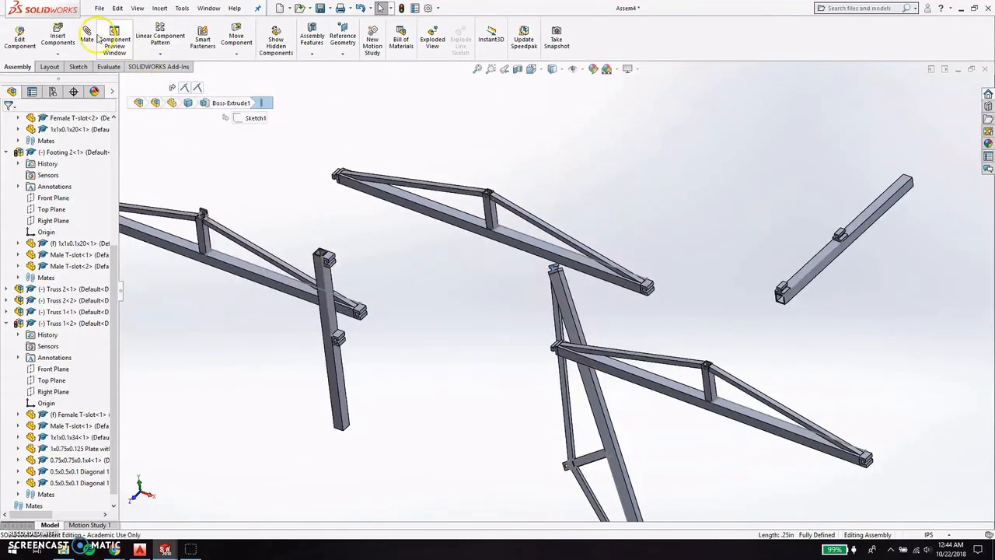
scroll(322, 260, down, 6)
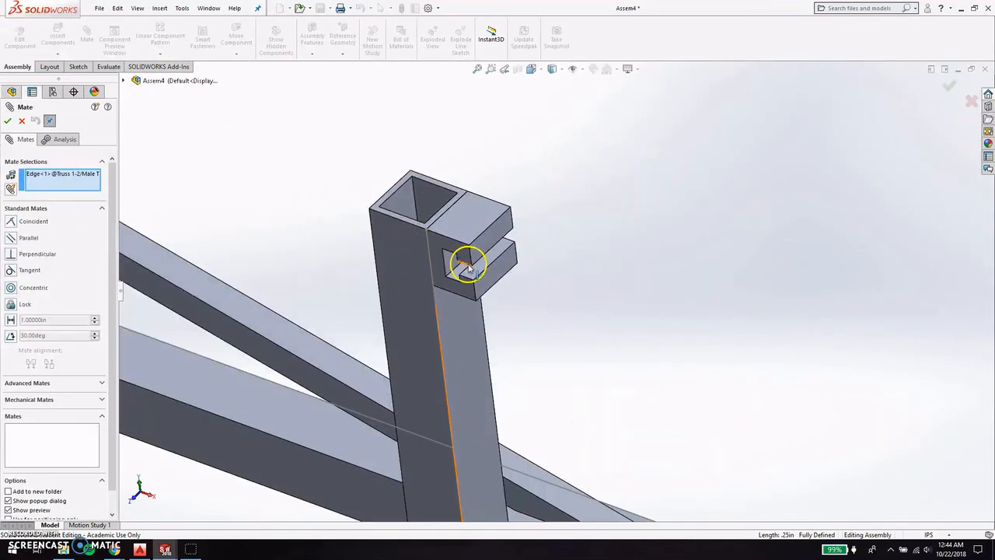
click(465, 266)
click(458, 253)
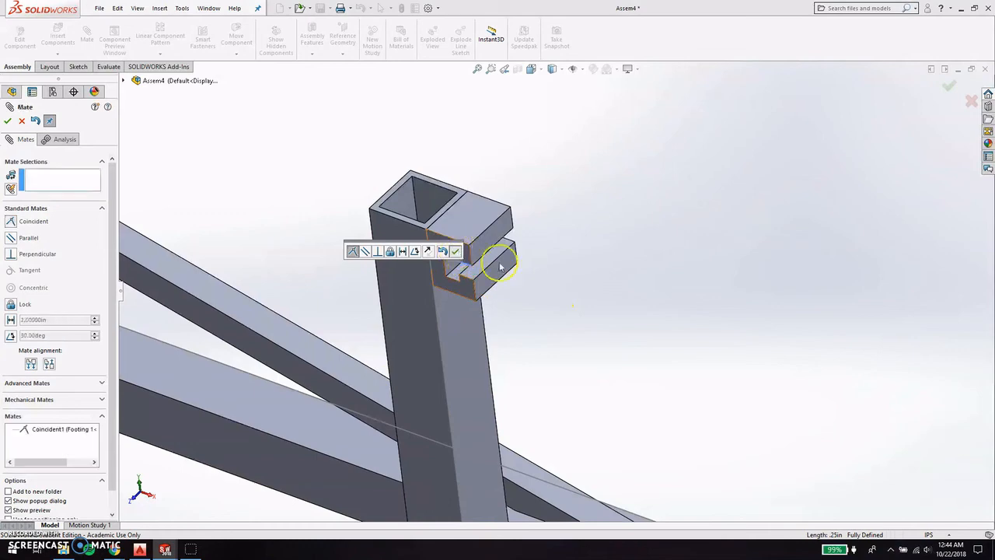
scroll(633, 296, up, 5)
scroll(634, 302, up, 2)
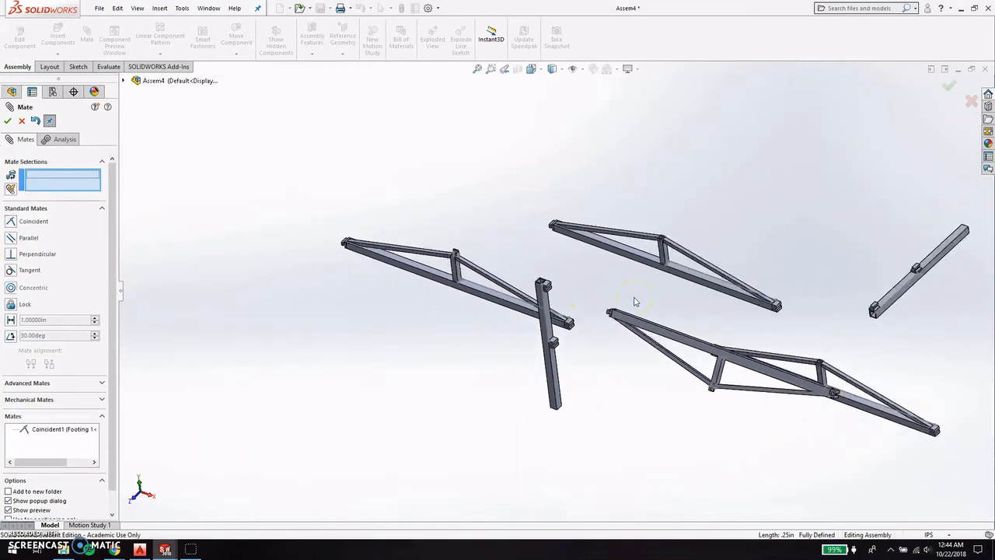
click(952, 86)
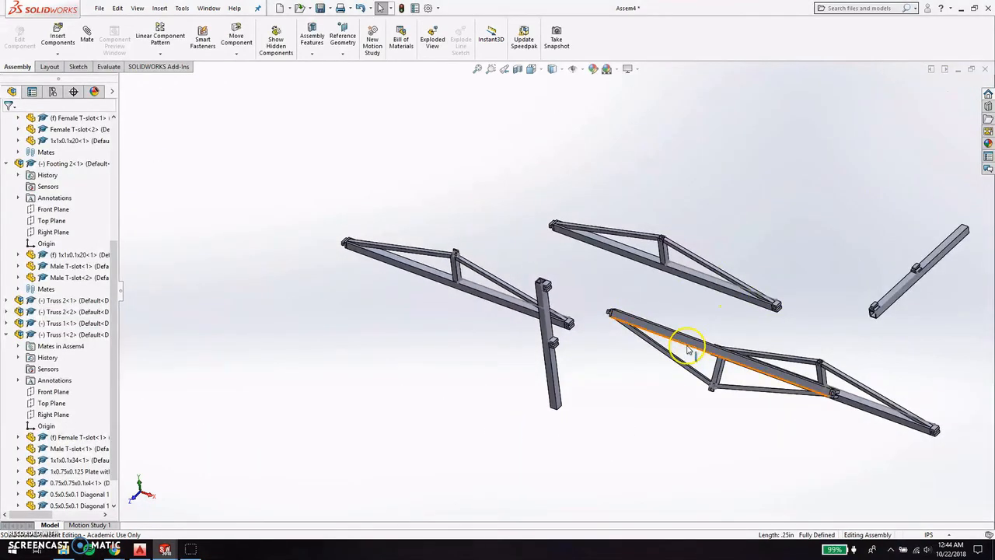
Slide the partly mated second Truss 1 copy over until its Male T-slot end sits close to Footing 1's upper Female T-slot.
drag(688, 347, 646, 416)
scroll(548, 286, up, 2)
scroll(577, 293, down, 3)
scroll(577, 297, down, 3)
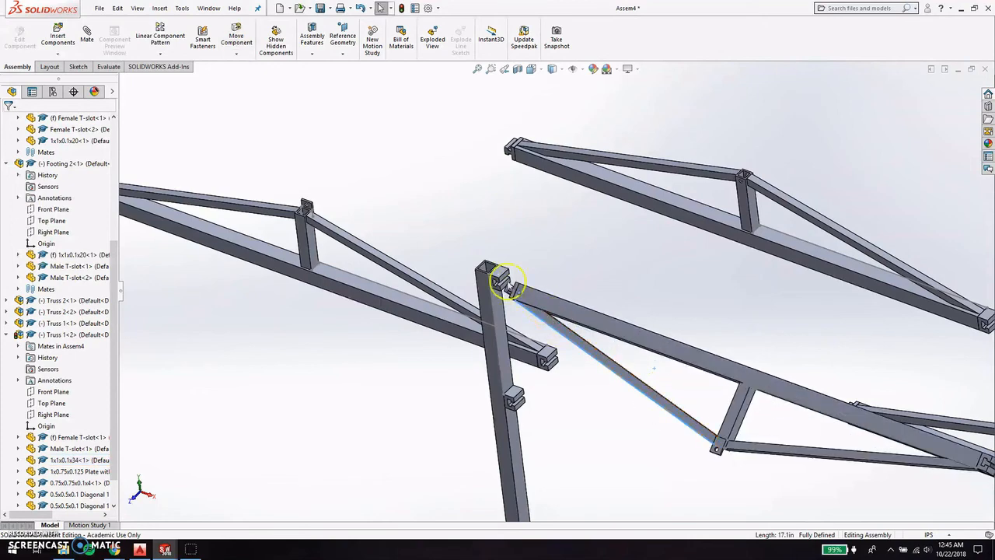
scroll(513, 281, down, 5)
Mate the 0.5 in end edge of the second Truss 1 copy's Male T-slot coincident with the matching inner edge of Footing 1's Female T-slot.
click(522, 311)
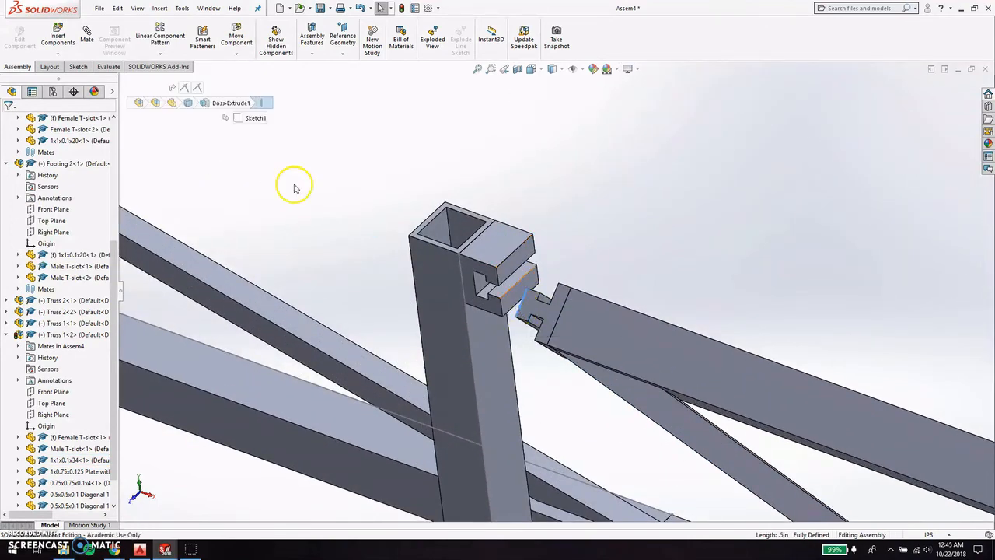
click(88, 39)
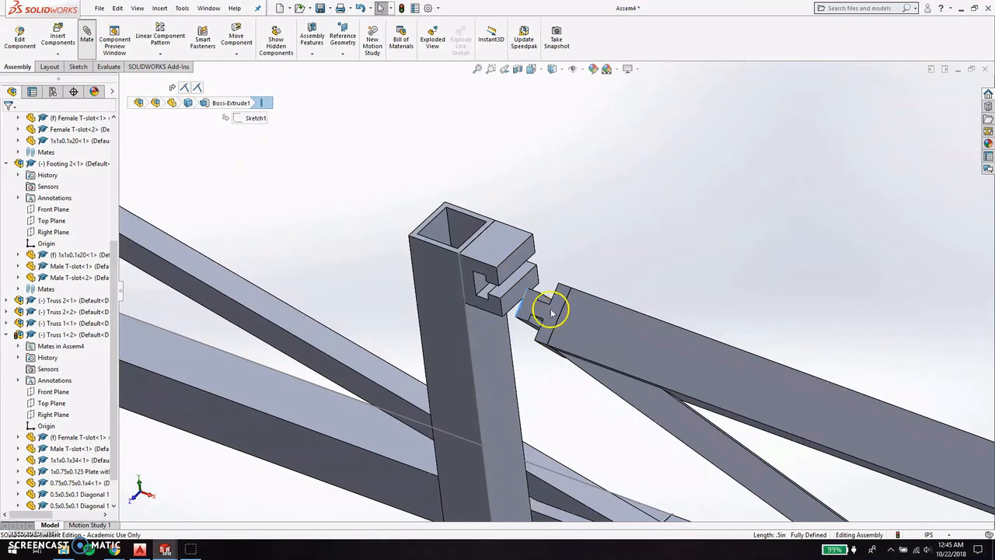
click(475, 291)
click(476, 292)
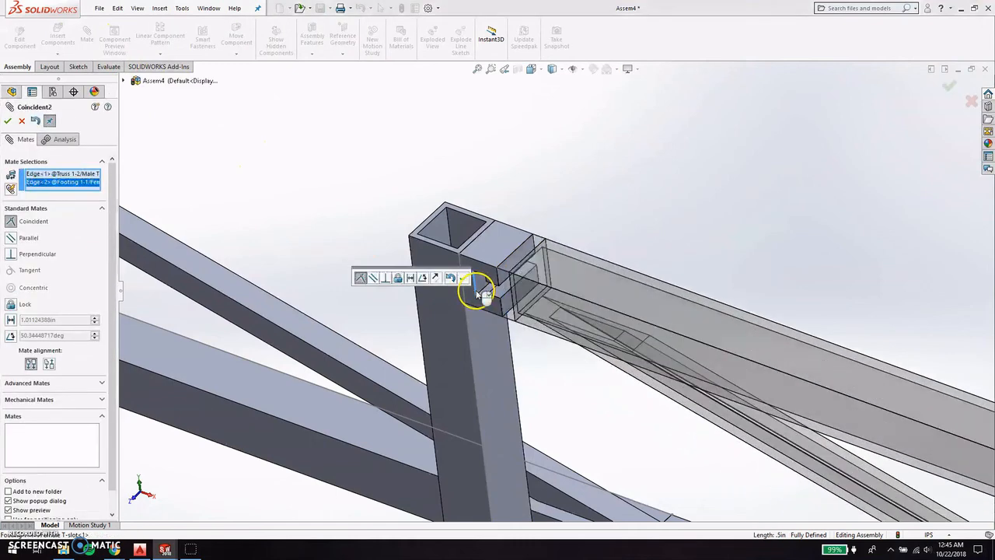
click(465, 280)
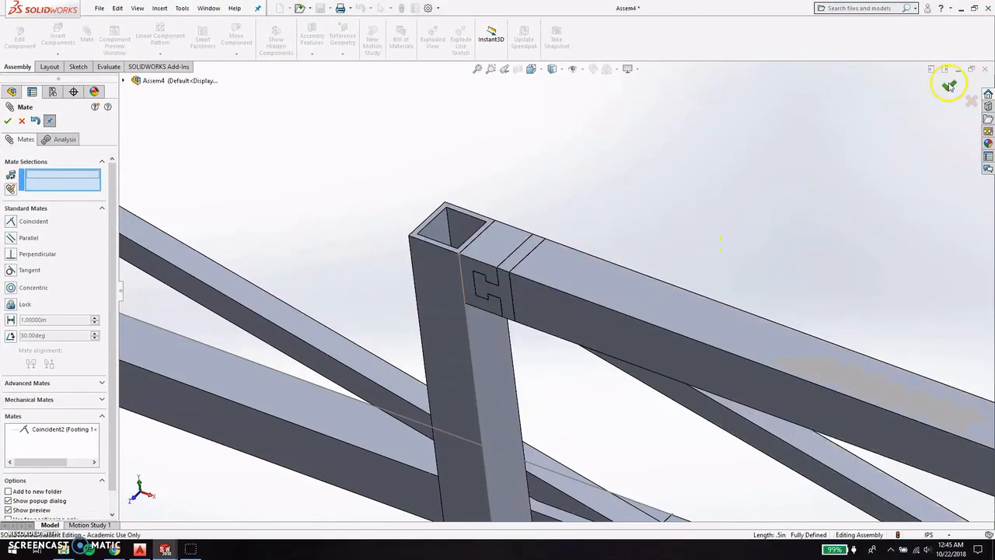
click(950, 85)
Move the first Truss 1 copy from behind Footing 1 to below the mated Truss 1 copy.
scroll(684, 372, up, 4)
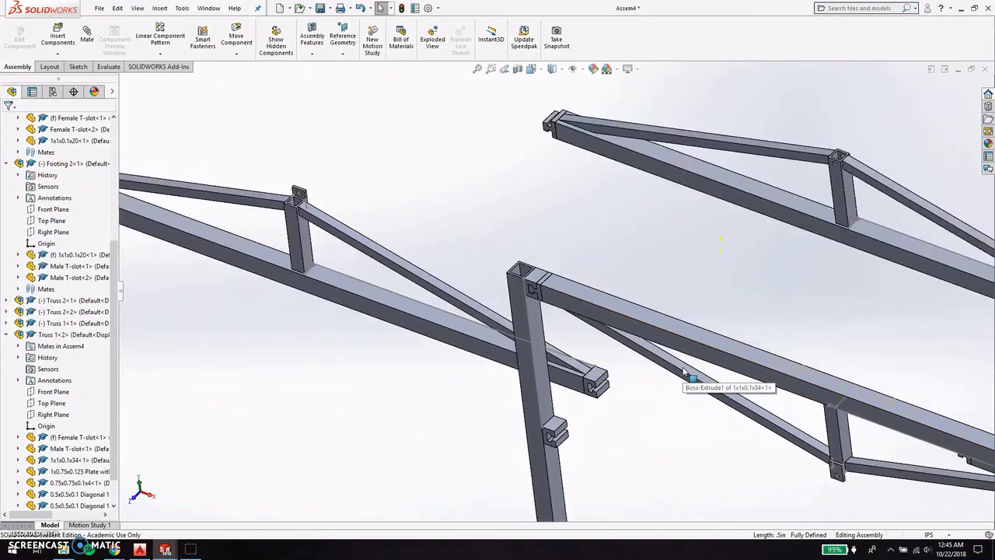
scroll(684, 371, up, 3)
scroll(783, 415, up, 2)
scroll(780, 411, down, 1)
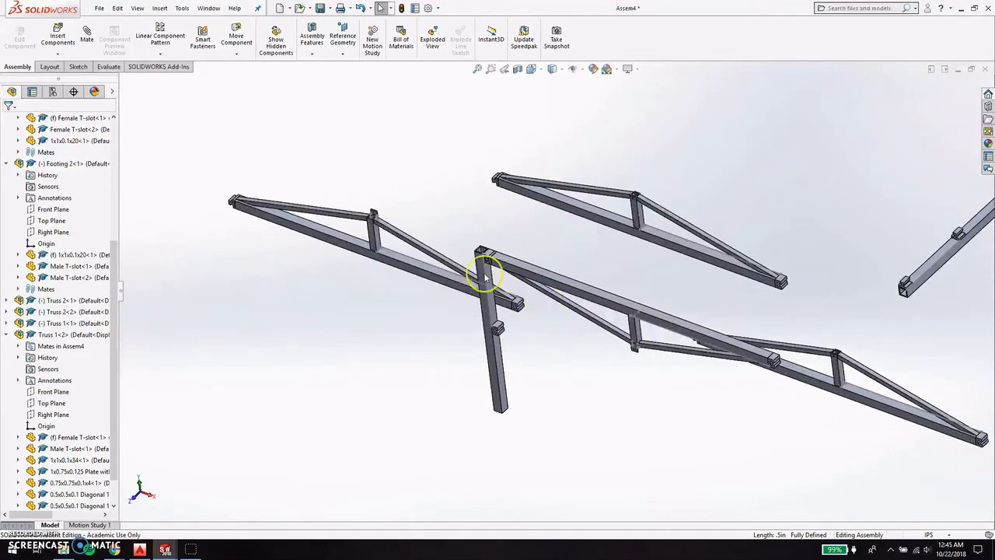
drag(411, 279, 698, 409)
scroll(703, 412, up, 2)
click(705, 412)
scroll(700, 406, down, 4)
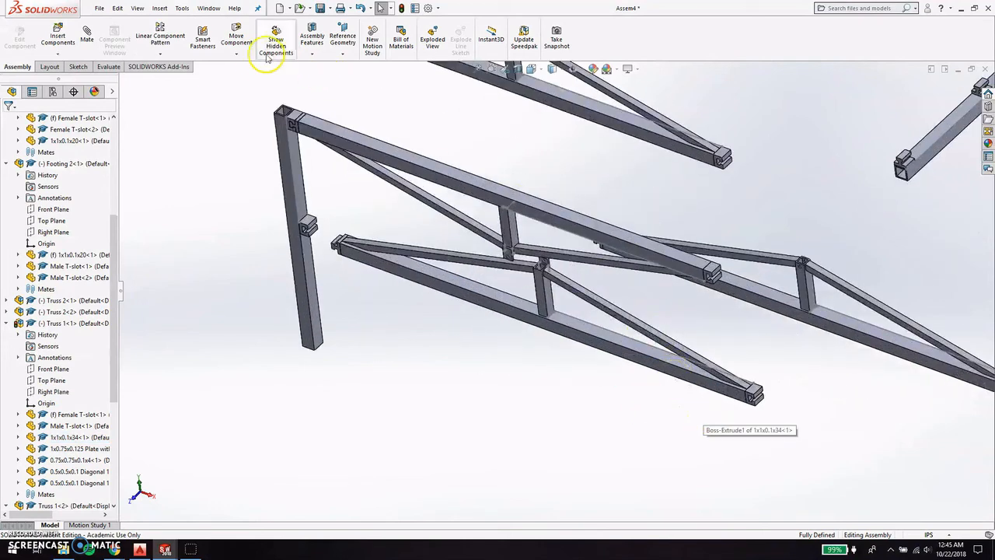
Rotate the first Truss 1 copy freely until it stands steeply with its Male T-slot end at the top.
click(249, 55)
click(261, 78)
drag(611, 304, 608, 478)
drag(511, 308, 853, 214)
click(964, 91)
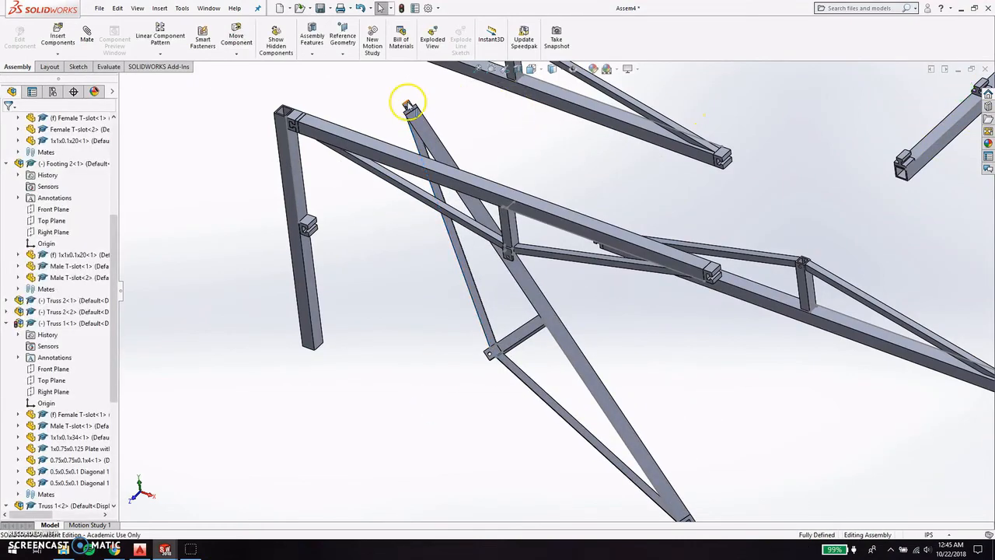
Move the first Truss 1 copy so its Male T-slot end sits just below the mated truss's free Female T-slot.
scroll(427, 116, down, 3)
drag(537, 229, 879, 430)
scroll(874, 423, down, 3)
click(868, 422)
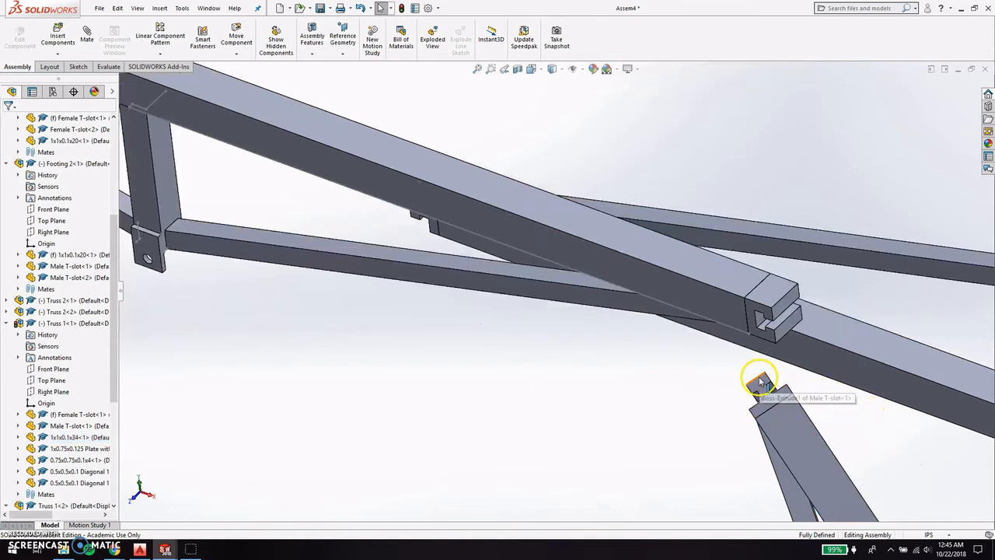
Mate the 0.5 in Male T-slot edge of the first Truss 1 copy coincident with the inner edge of the mated truss's Female T-slot.
click(760, 381)
click(87, 35)
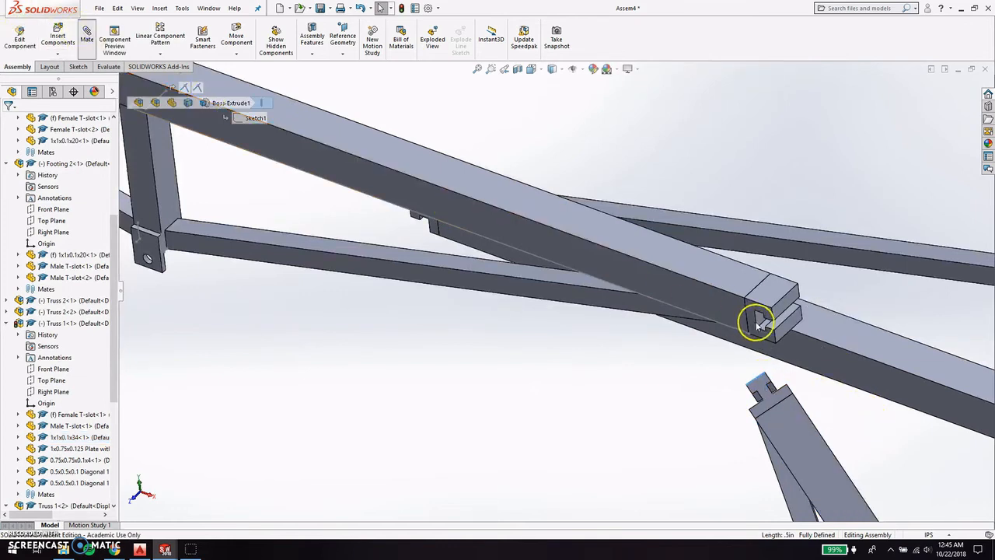
click(758, 323)
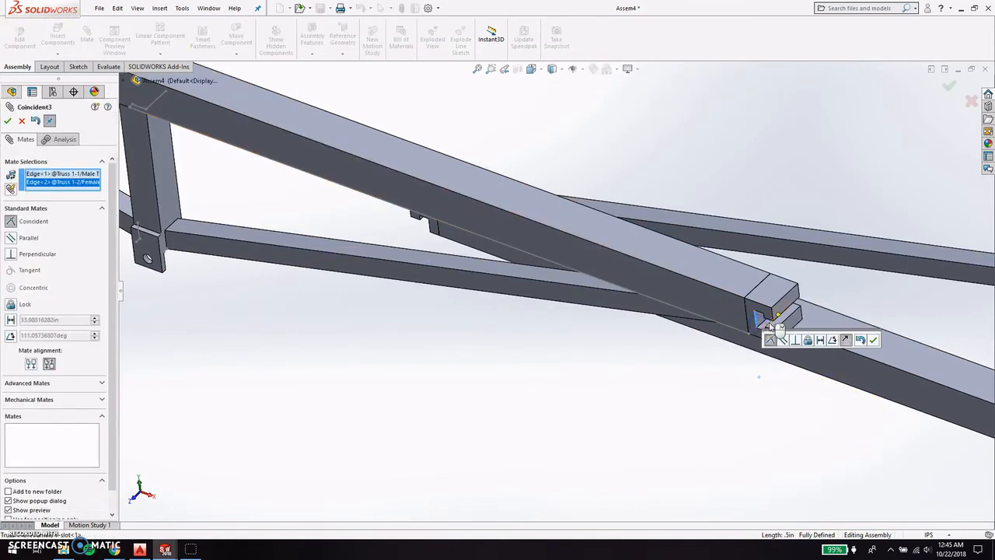
click(870, 345)
click(951, 85)
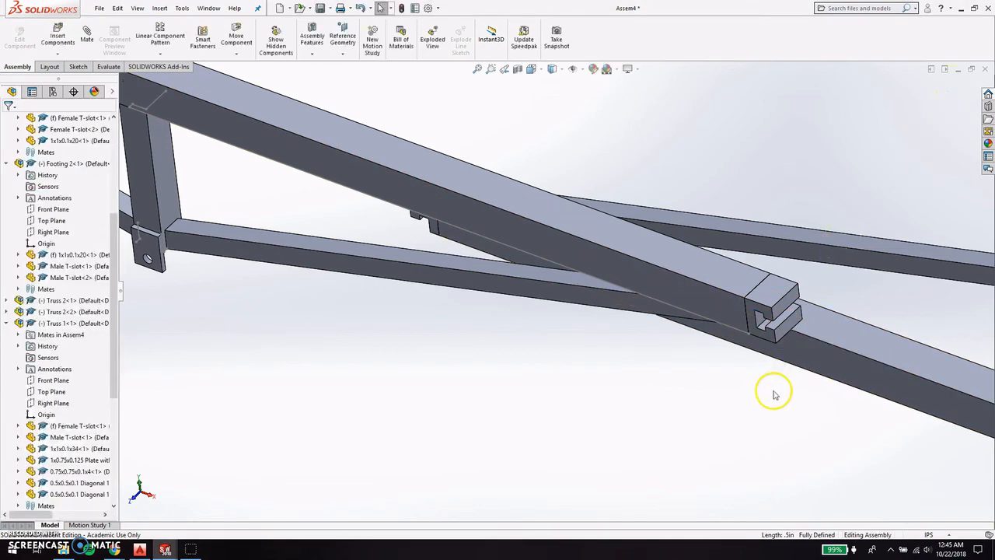
Bring the first Truss 1 copy back up beside the free Female T-slot end of the truss attached to Footing 1.
scroll(770, 393, up, 10)
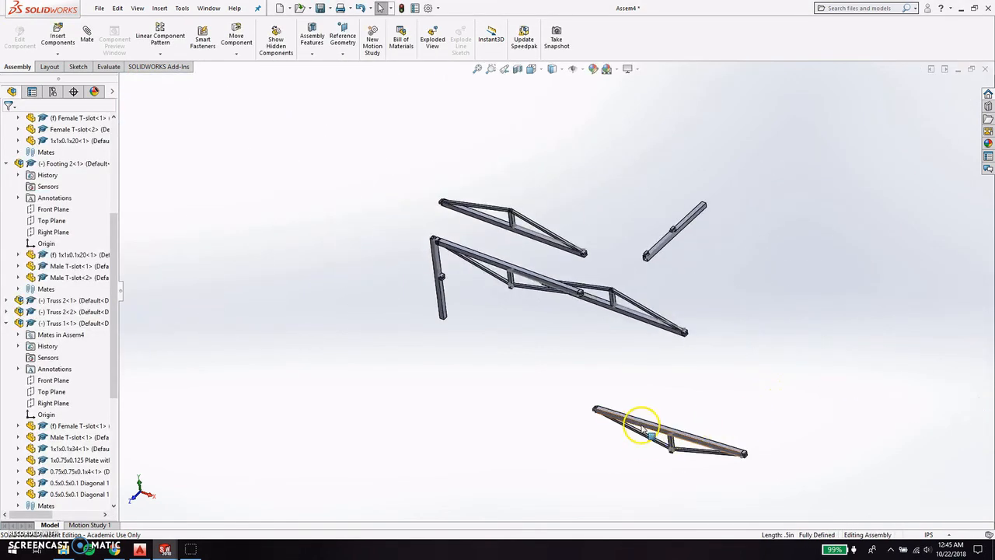
drag(642, 430, 587, 197)
scroll(598, 320, down, 5)
scroll(609, 330, down, 3)
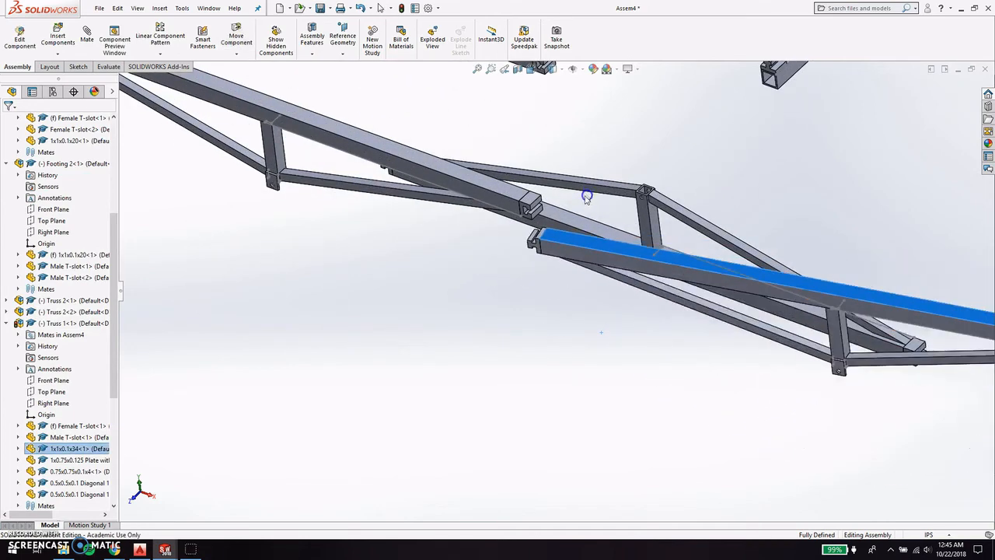
scroll(544, 233, down, 8)
Mate the 0.25 in Male T-slot edge of the first Truss 1 copy coincident with the short inner edge of the adjoining Female T-slot.
click(517, 284)
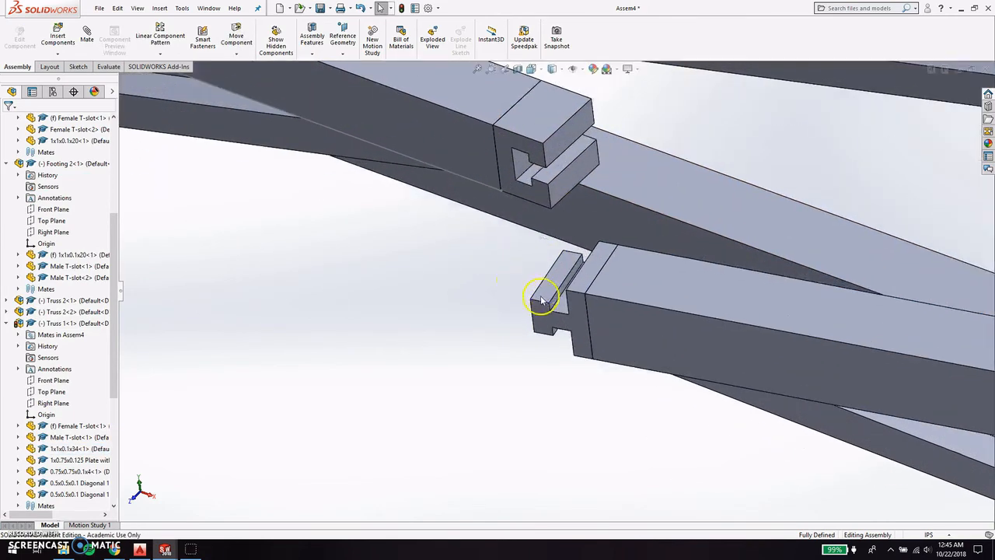
click(540, 302)
click(86, 37)
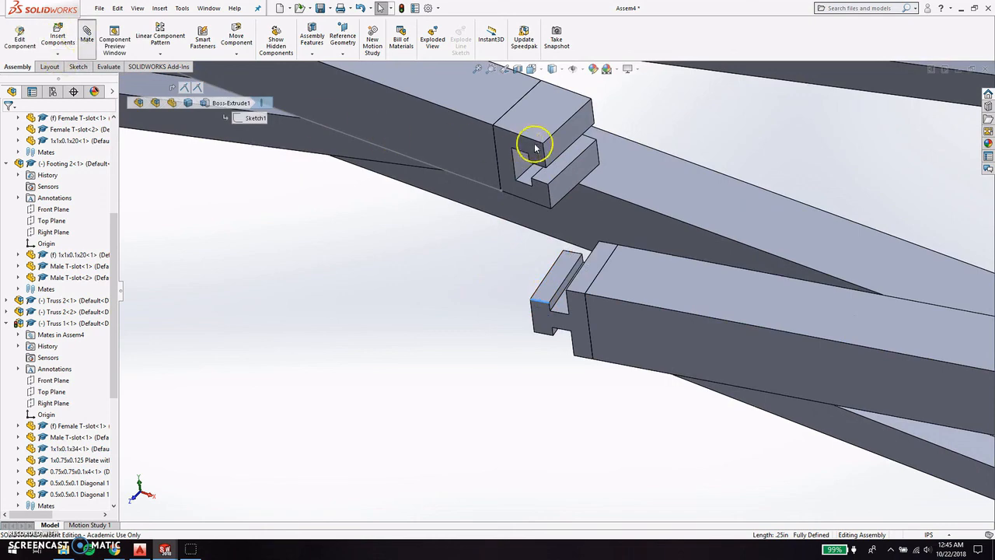
click(515, 153)
click(606, 148)
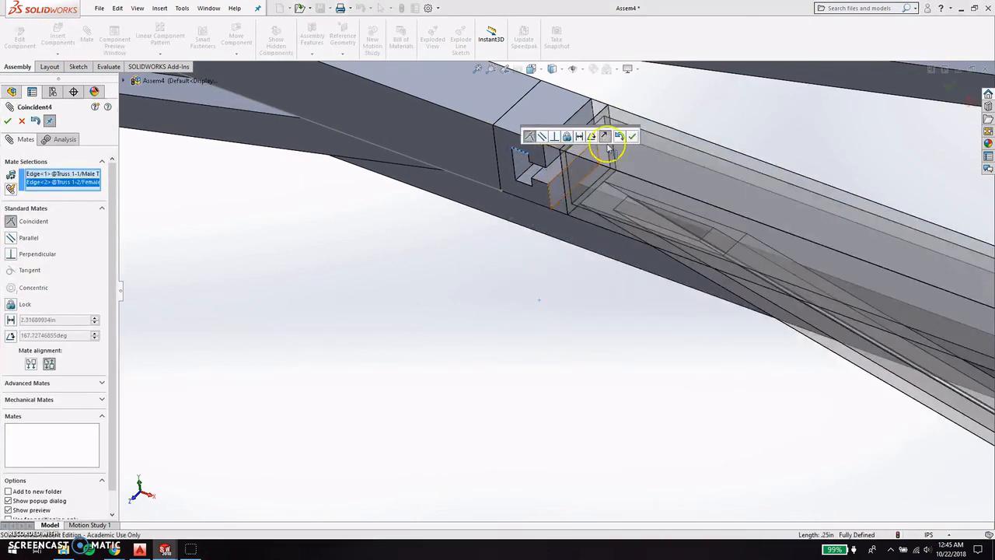
click(630, 136)
click(954, 88)
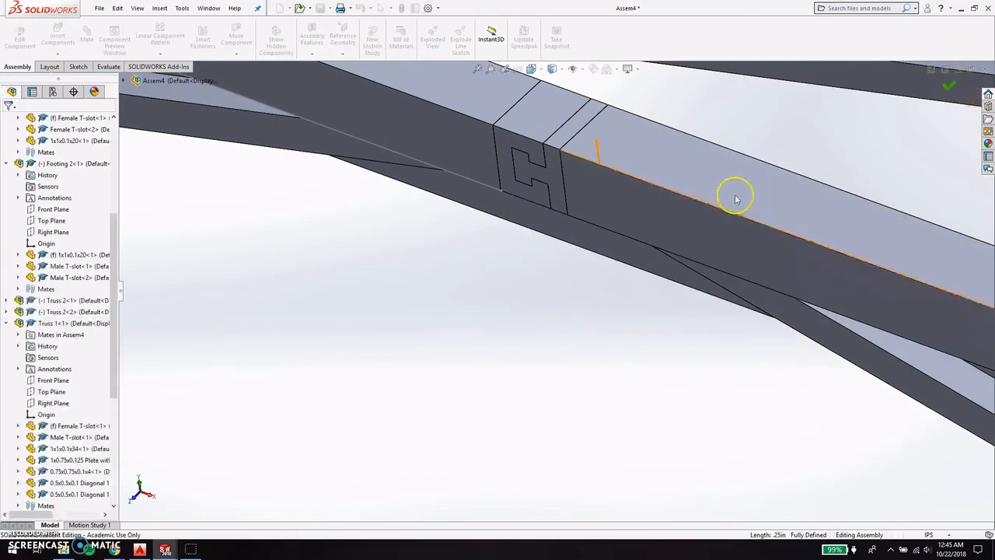
Move Footing 2 next to the free end of the two joined Truss 1 copies.
scroll(524, 336, up, 6)
scroll(525, 340, up, 3)
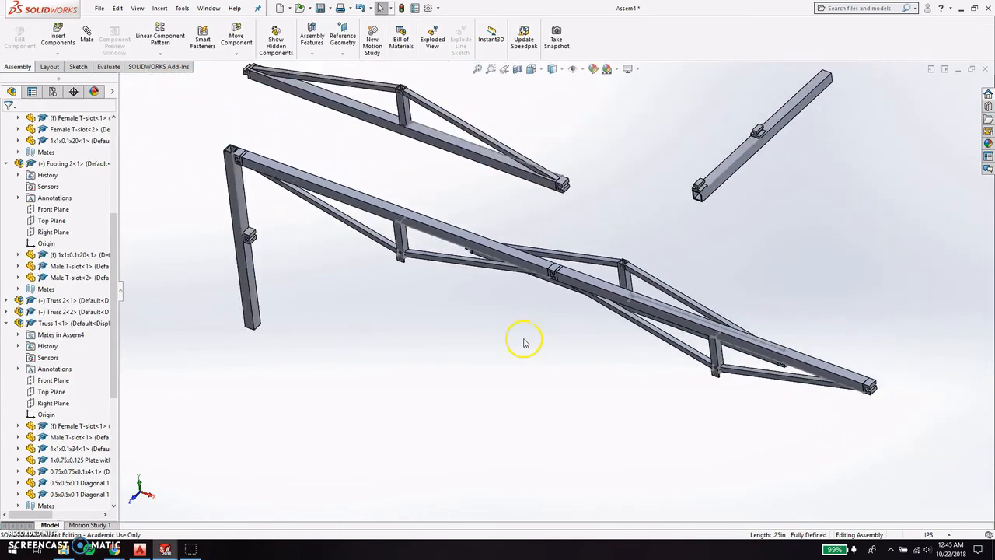
drag(780, 127, 910, 371)
scroll(900, 412, down, 1)
scroll(901, 412, down, 2)
click(900, 413)
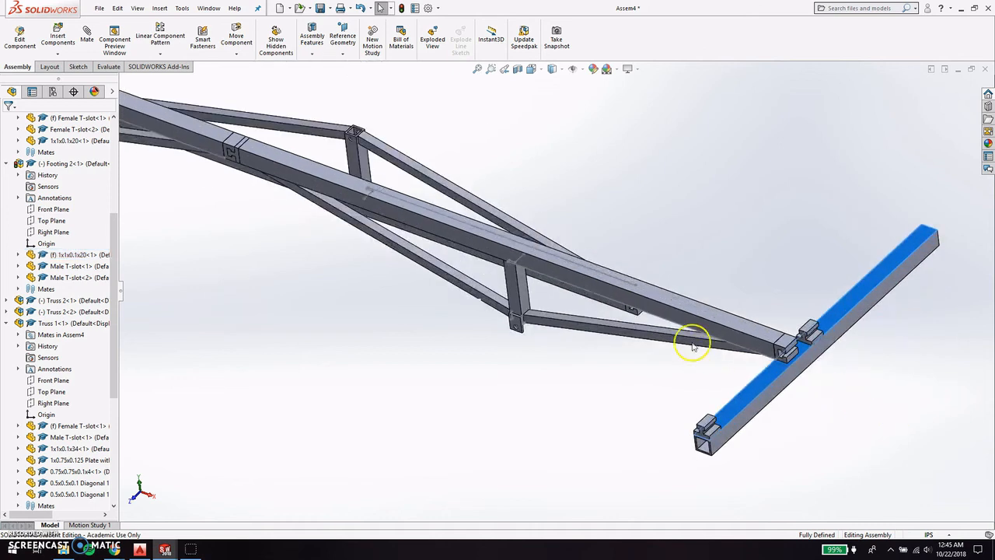
Rotate Footing 2 freely until its Male T-slots face the joined trusses and the end T-slot is uppermost.
click(237, 55)
click(257, 79)
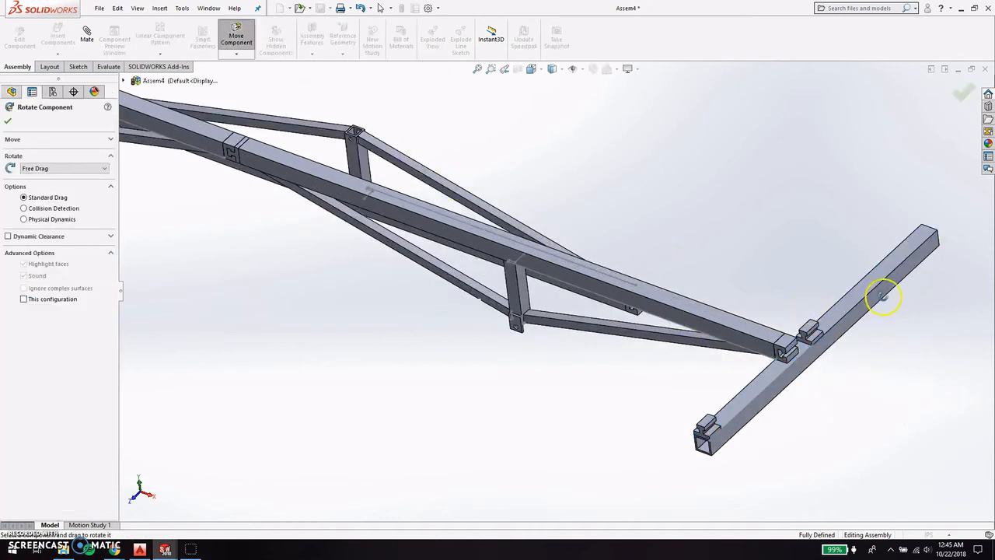
drag(884, 296, 735, 520)
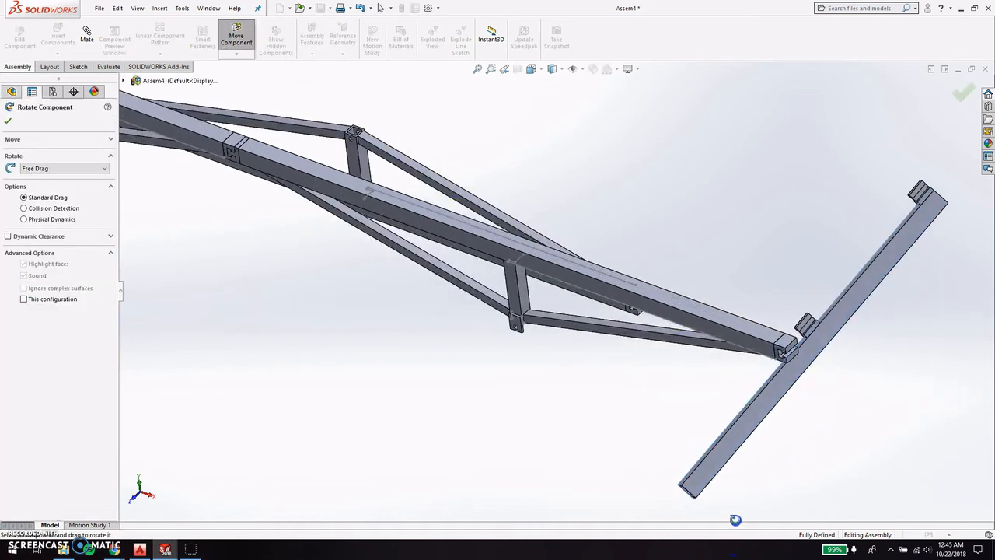
drag(858, 296, 971, 85)
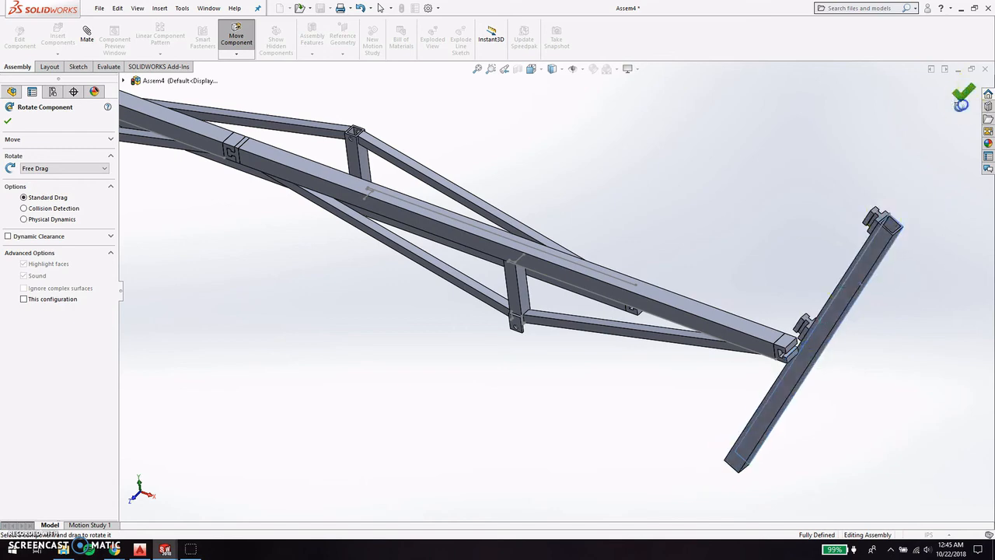
click(963, 95)
Open Footing 2's 1x1x0.1x20 tube part, and switch to the Footing 2 assembly to inspect its Male T-slots.
scroll(856, 226, down, 3)
scroll(803, 263, up, 3)
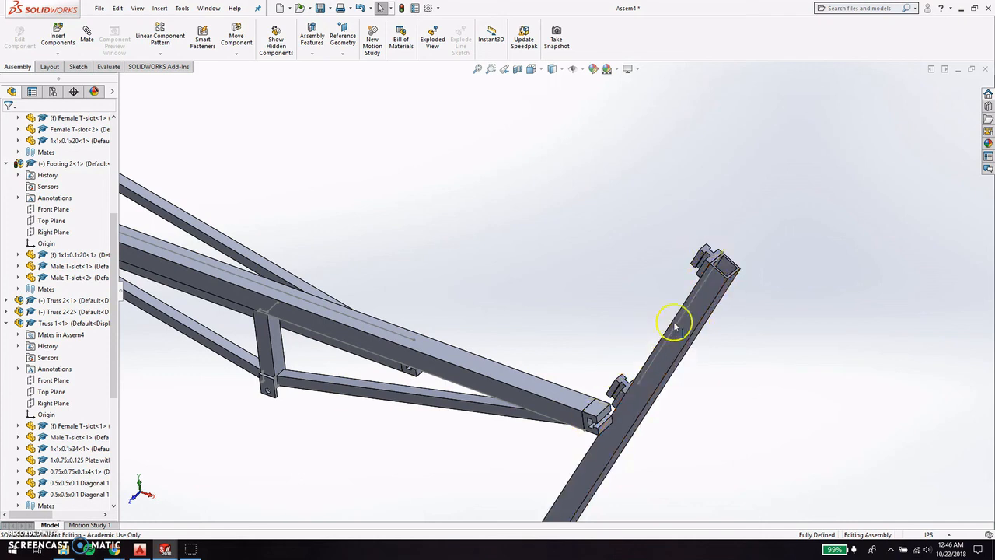
click(702, 296)
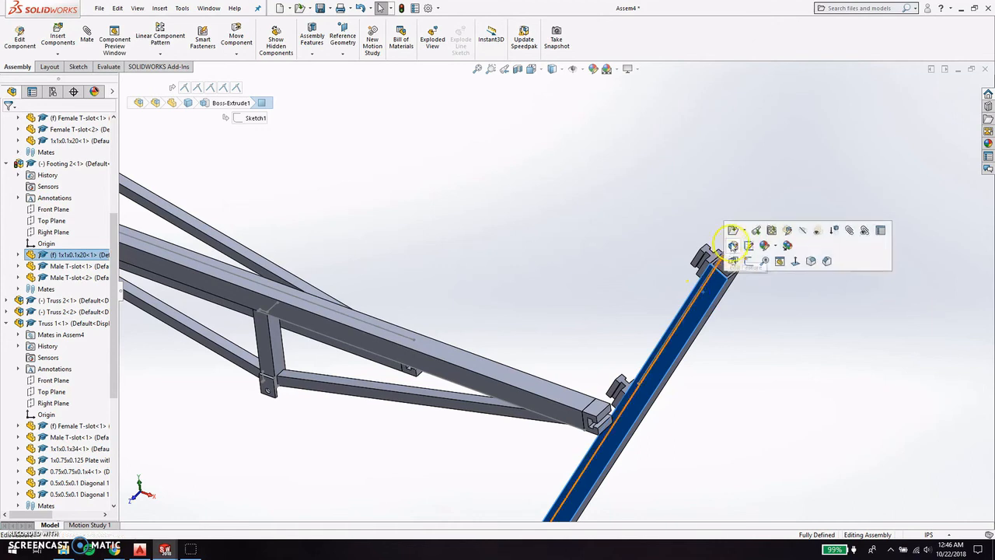
click(734, 231)
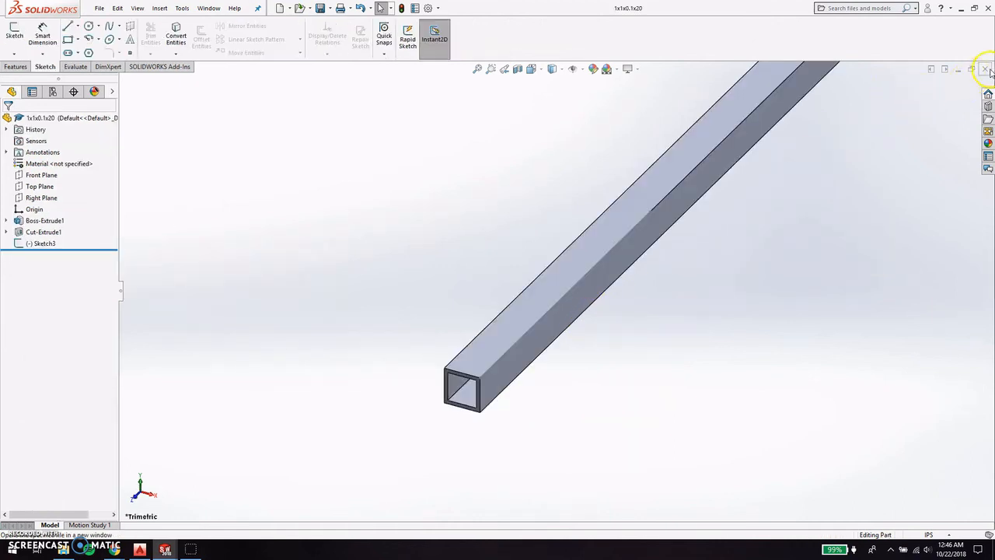
click(166, 549)
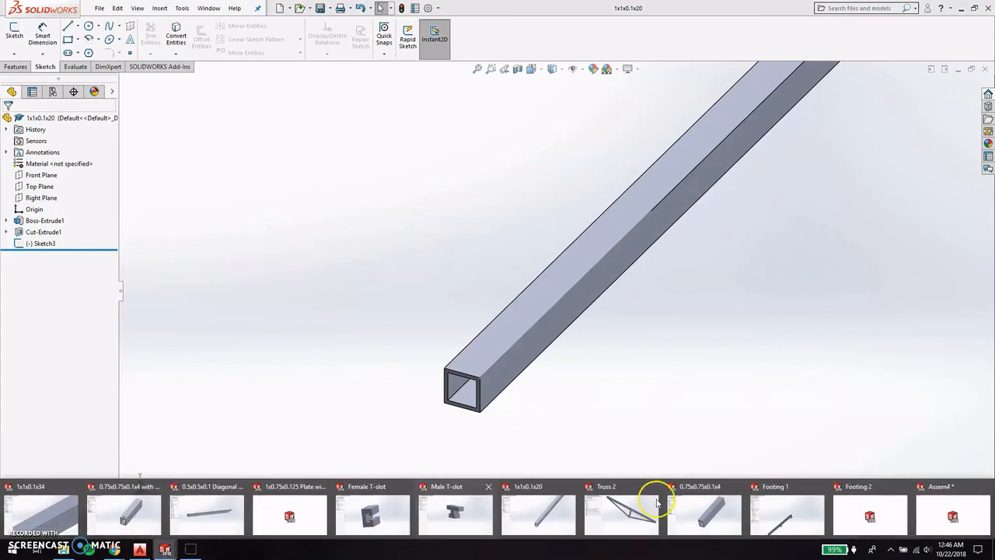
click(862, 513)
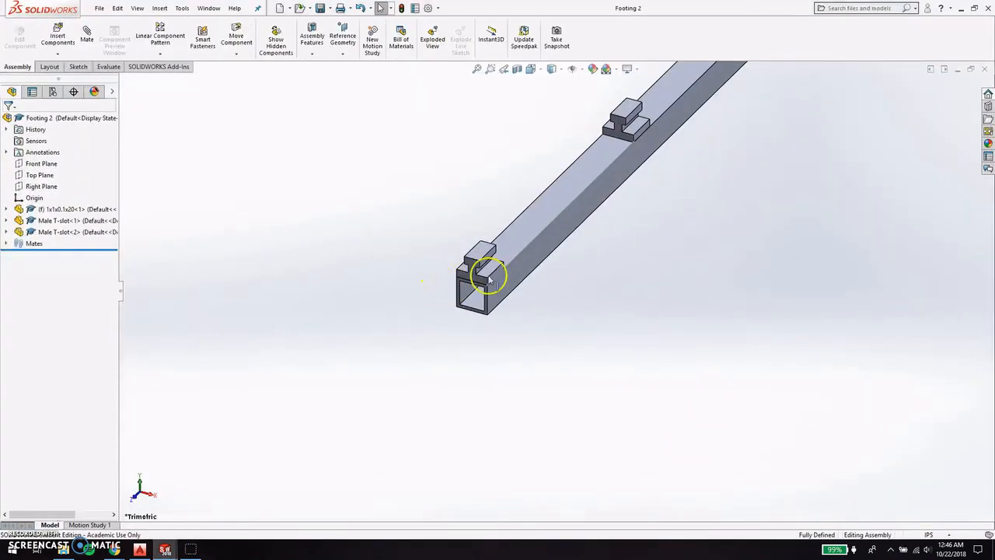
scroll(533, 208, down, 2)
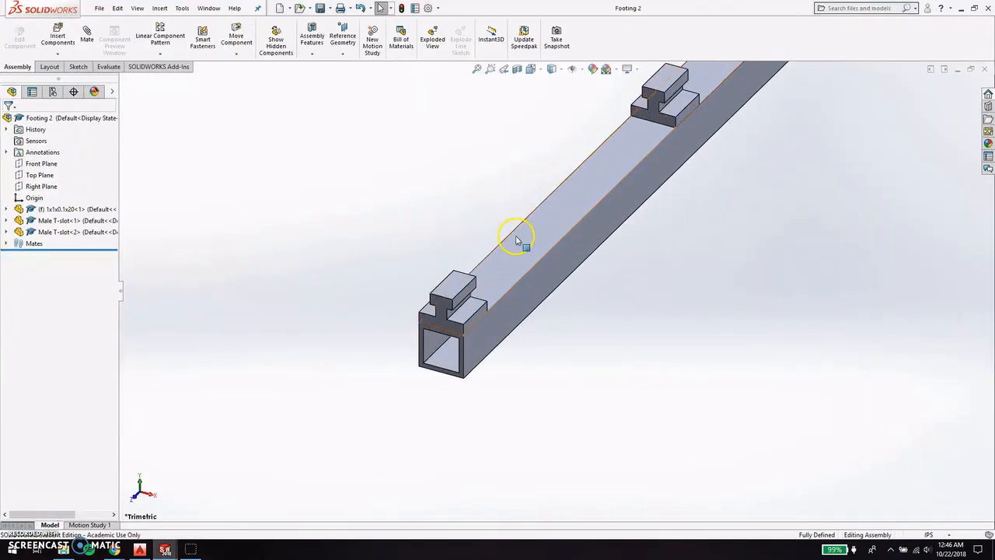
Delete all three coincident mates of Male T-slot<1>, the one partway along the Footing 2 tube.
middle_drag(516, 239, 591, 269)
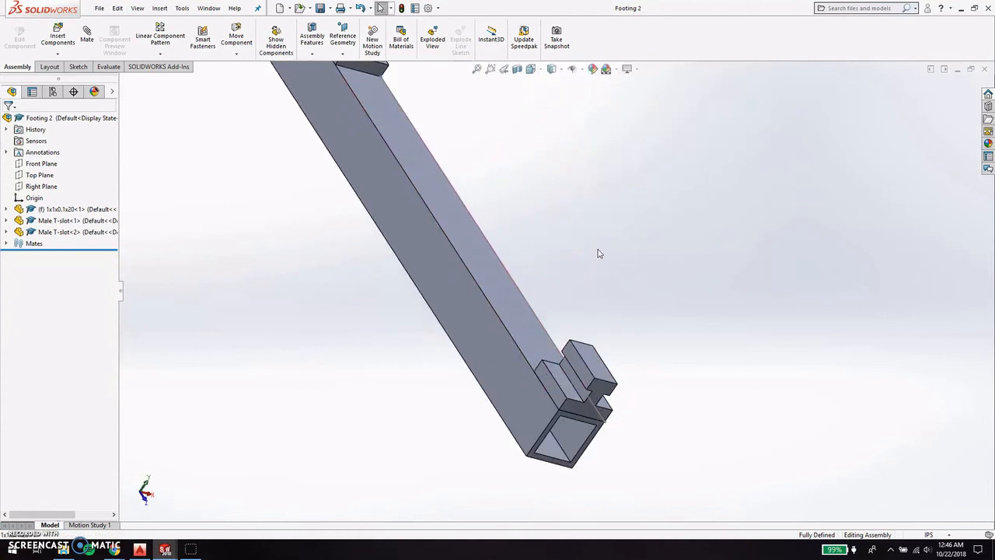
click(6, 221)
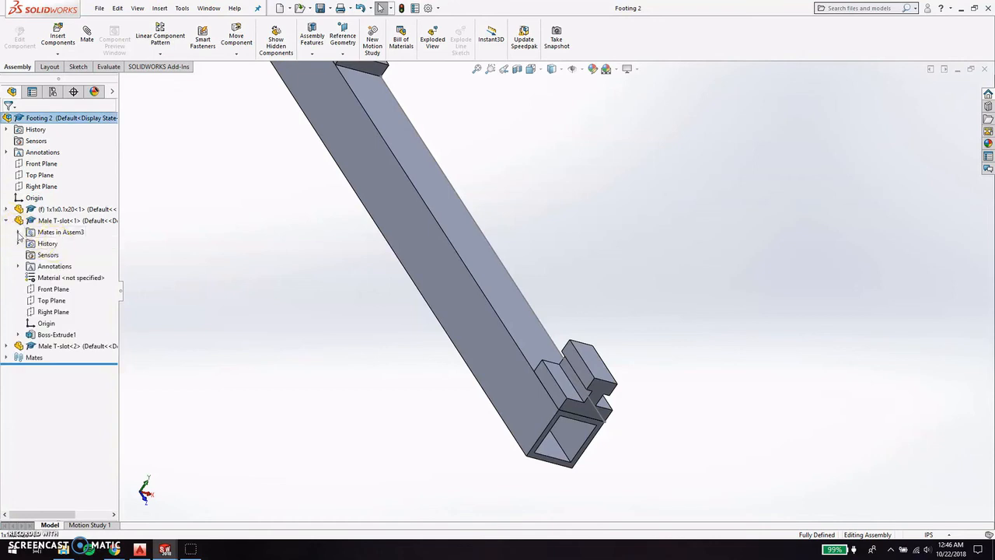
click(18, 232)
click(78, 243)
shift+click(74, 266)
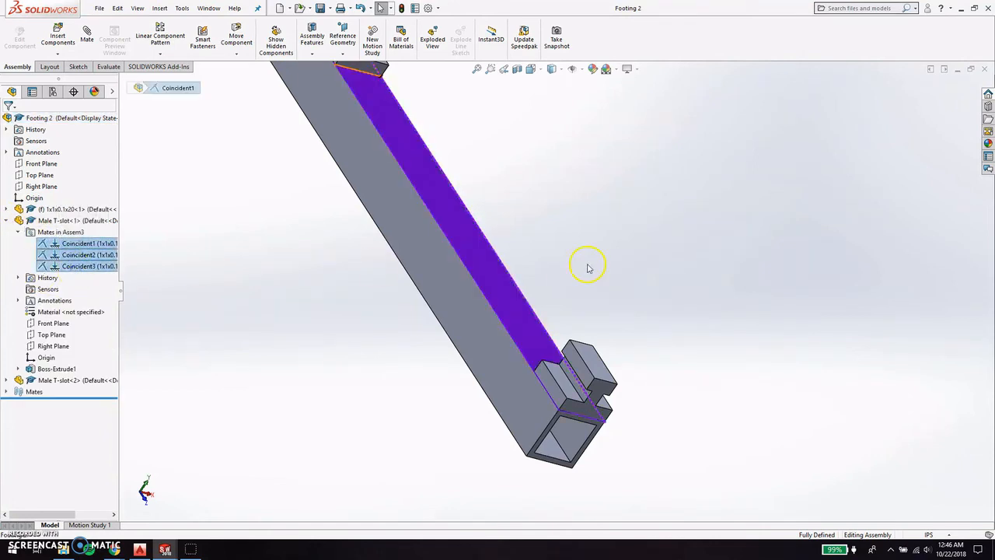
click(588, 268)
click(589, 355)
drag(591, 353, 624, 346)
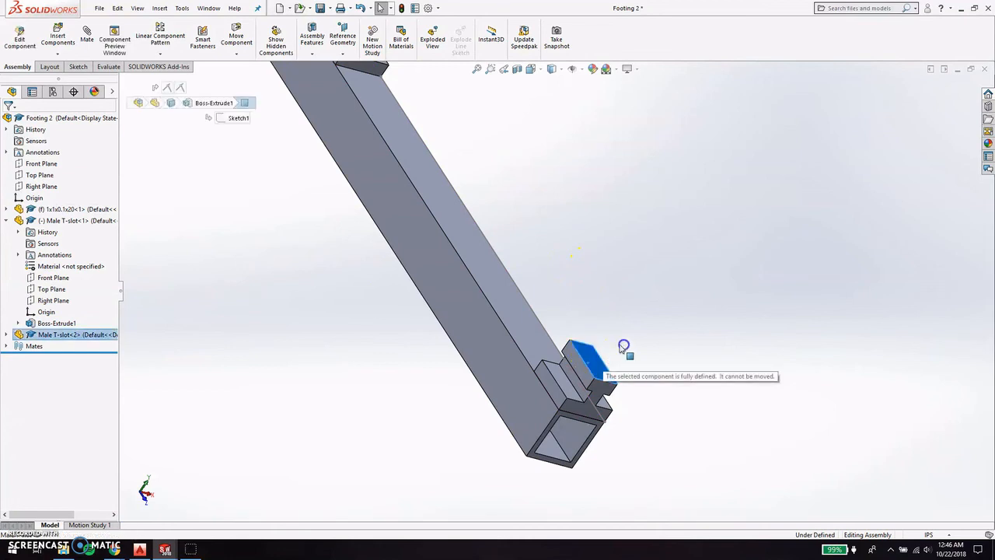
drag(520, 349, 515, 357)
click(573, 335)
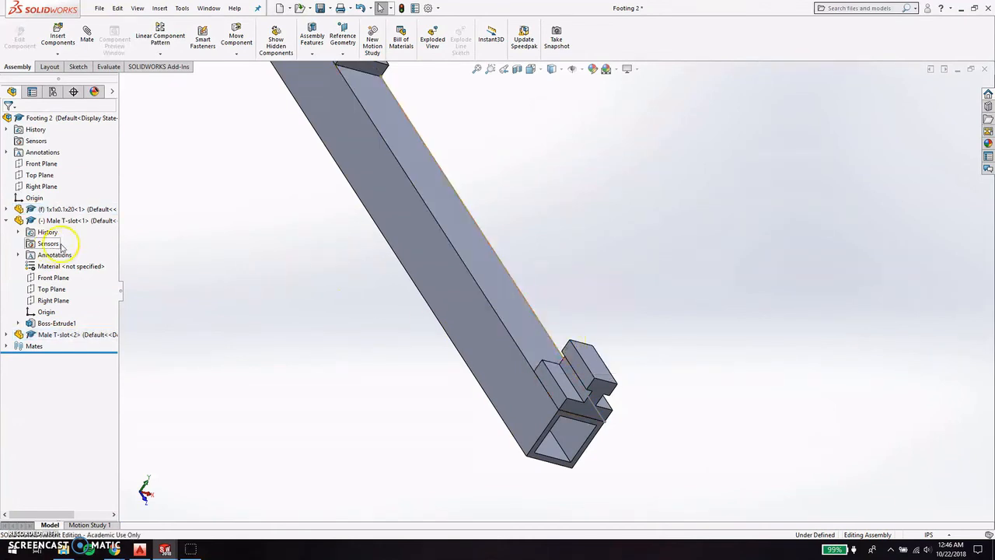
Delete both coincident mates of Male T-slot<2> at the end of the tube.
click(6, 221)
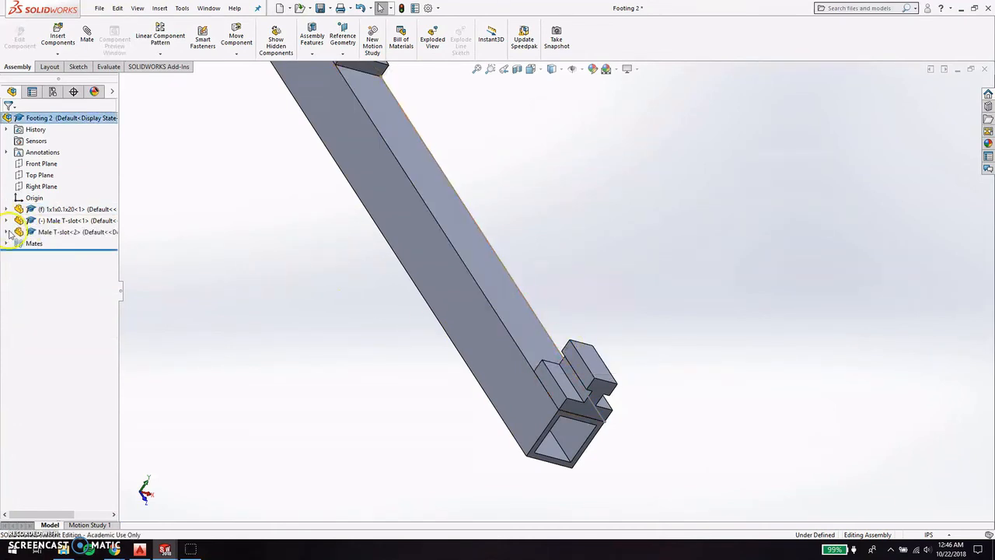
click(6, 232)
click(18, 243)
click(86, 254)
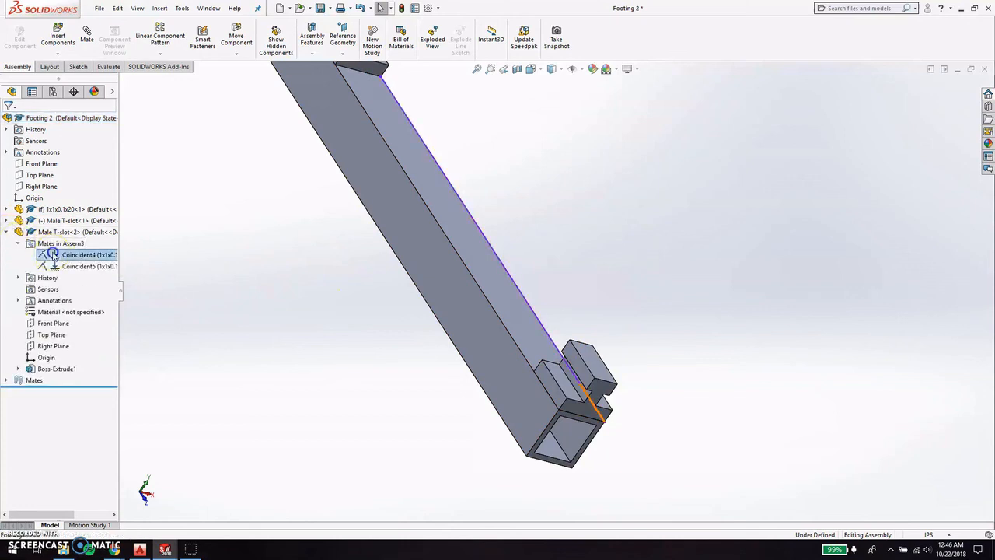
shift+click(87, 266)
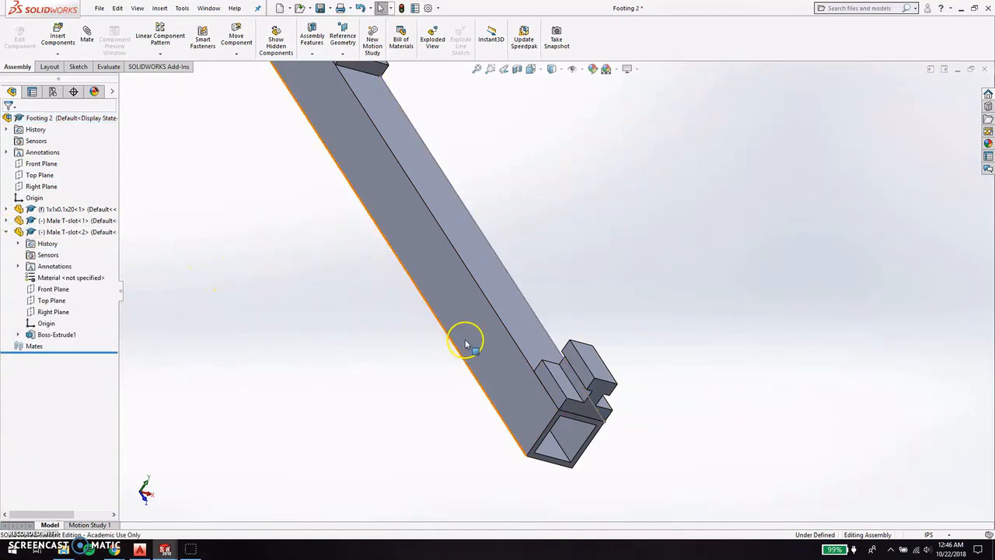
Move the end Male T-slot off the tube and rotate it freely so its slot profile faces across the tube.
mouse_move(470, 348)
mouse_down()
mouse_move(478, 362)
mouse_move(469, 365)
mouse_up()
drag(578, 360, 592, 352)
click(237, 55)
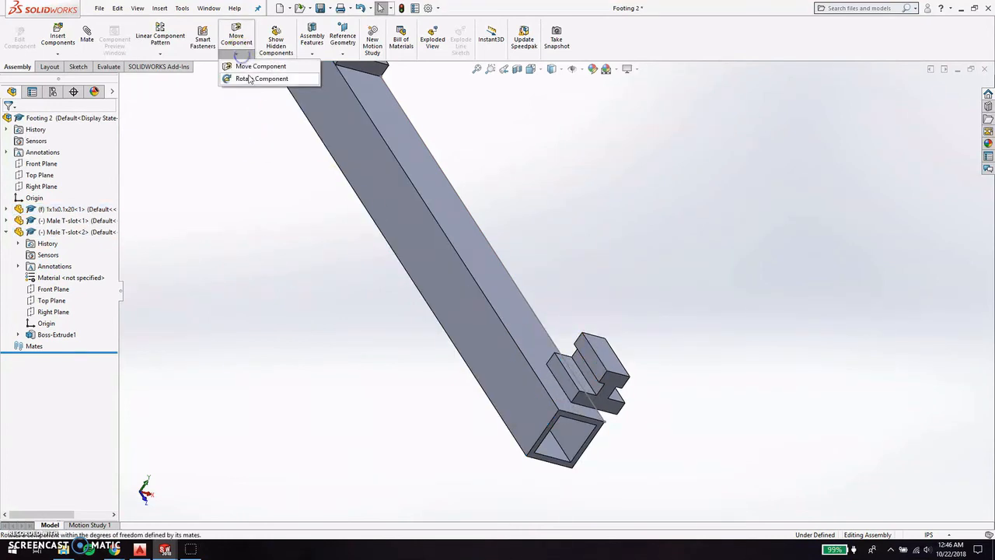
click(260, 78)
drag(597, 386, 766, 222)
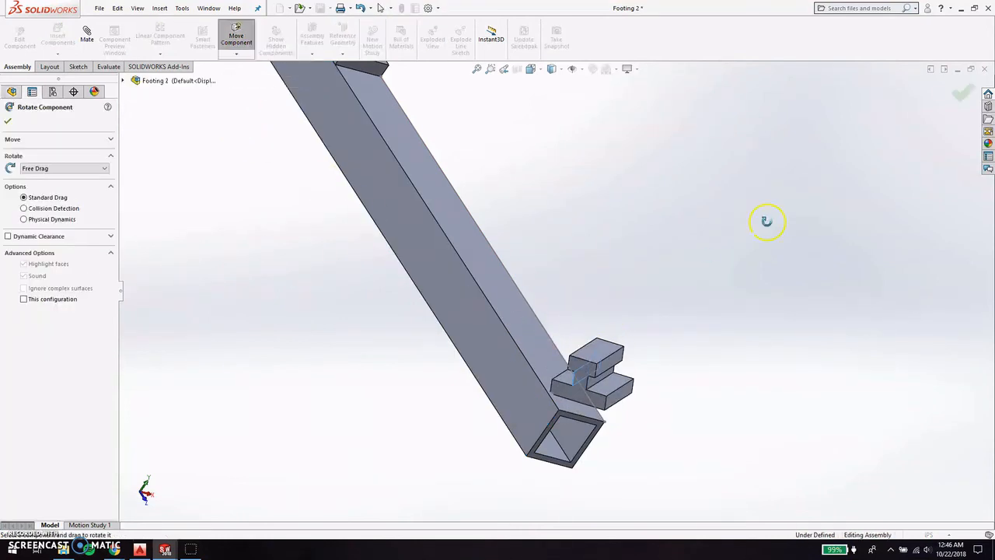
click(962, 94)
Mate the bottom edge of the end Male T-slot's profile face coincident with the long upper edge of the tube.
click(581, 399)
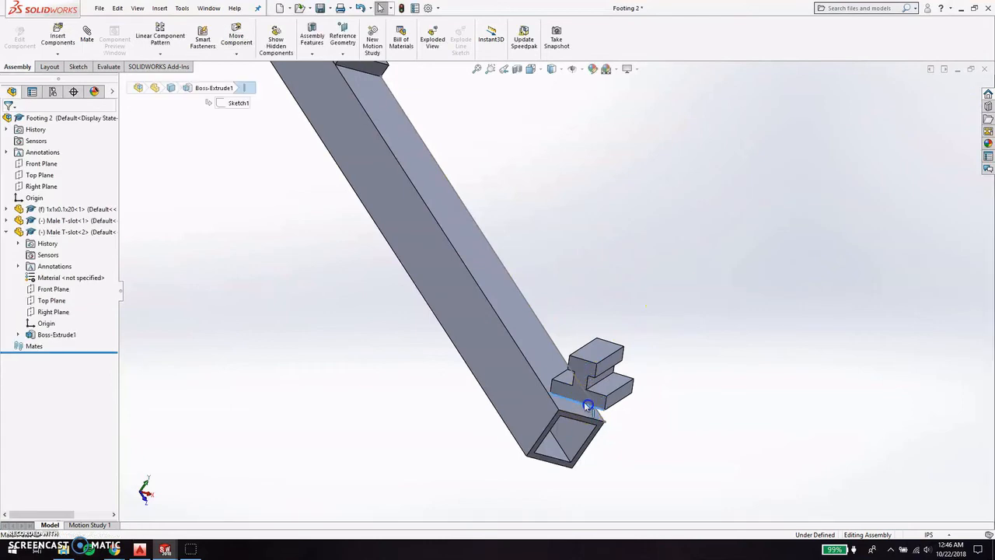
click(528, 366)
click(744, 430)
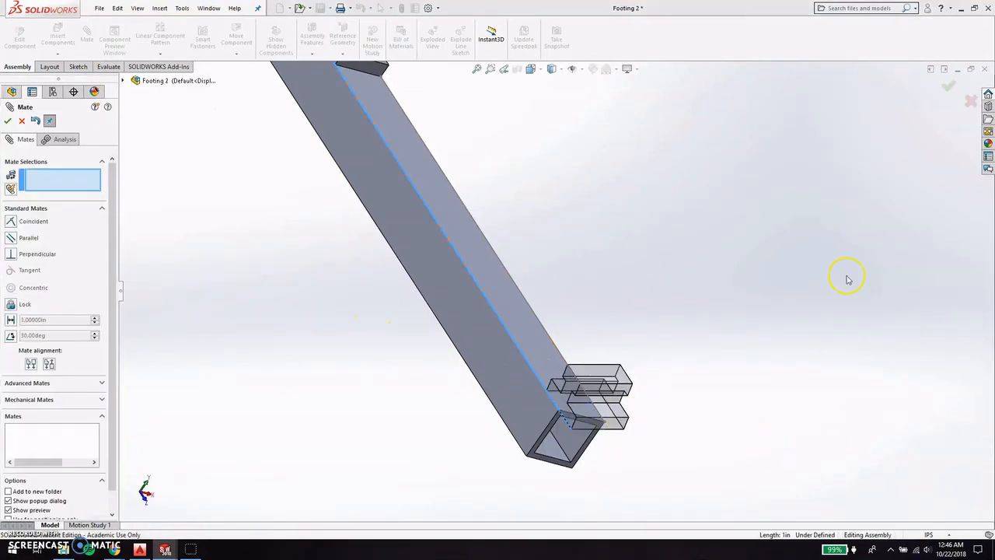
click(949, 87)
Slide the end Male T-slot along the tube and mate its adjacent bottom edge coincident with the tube's short end edge.
drag(585, 424, 565, 399)
click(566, 399)
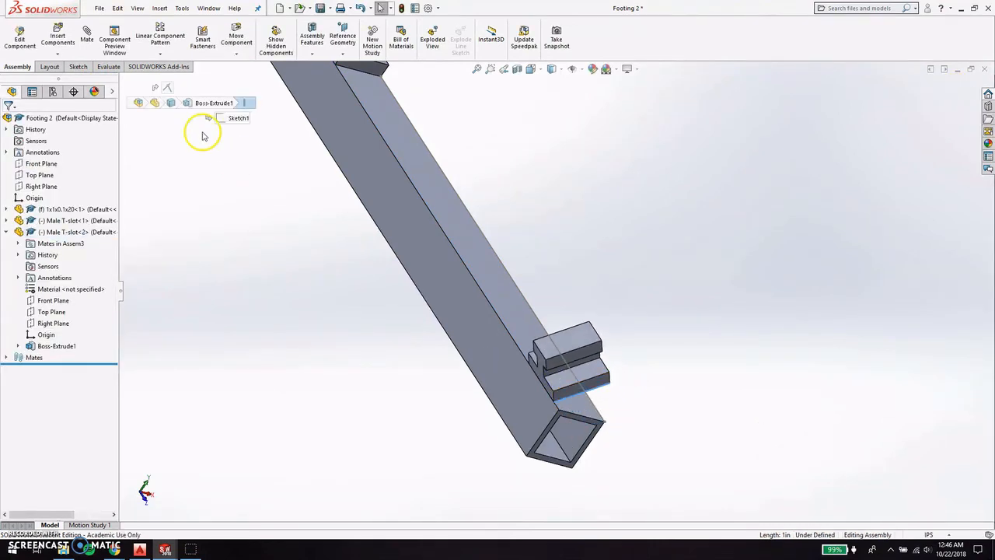
click(575, 415)
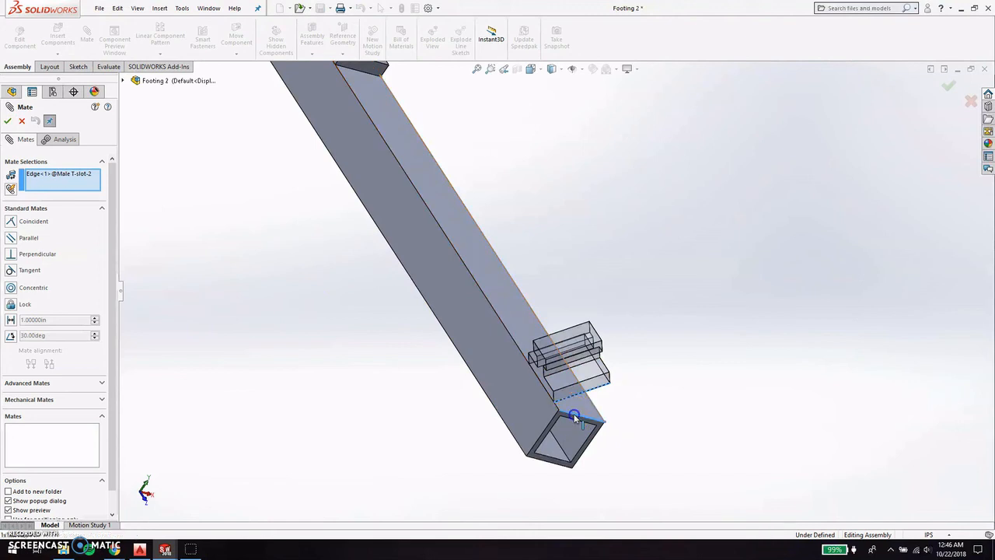
click(691, 431)
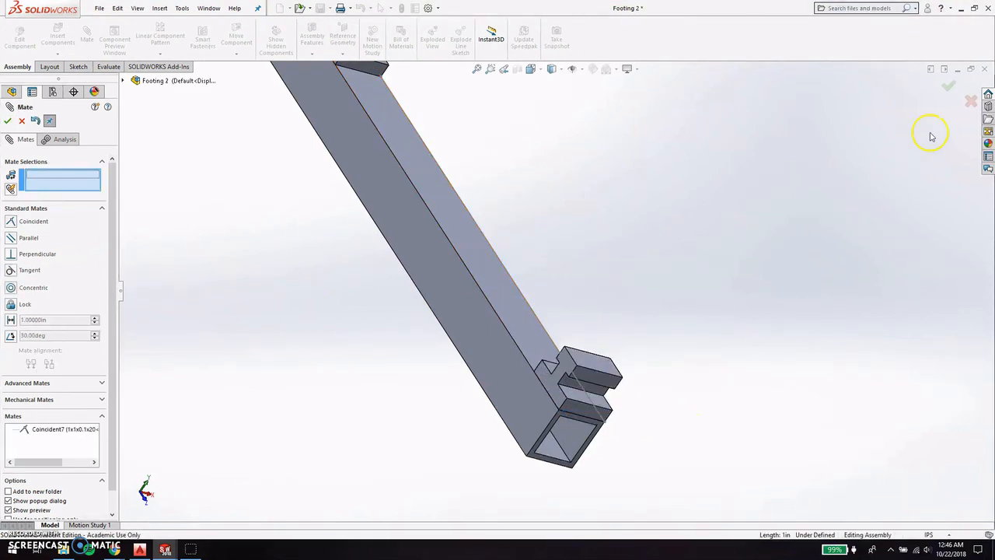
click(947, 91)
Move the mid-tube Male T-slot off the tube and rotate it freely to turn its slot profile across the tube.
scroll(606, 289, up, 2)
scroll(493, 215, down, 5)
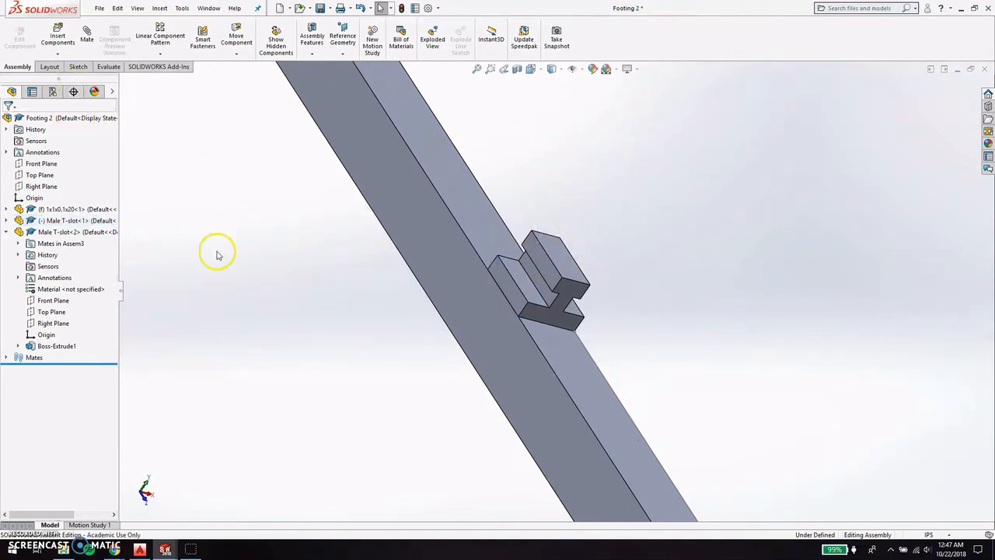
drag(519, 307, 551, 278)
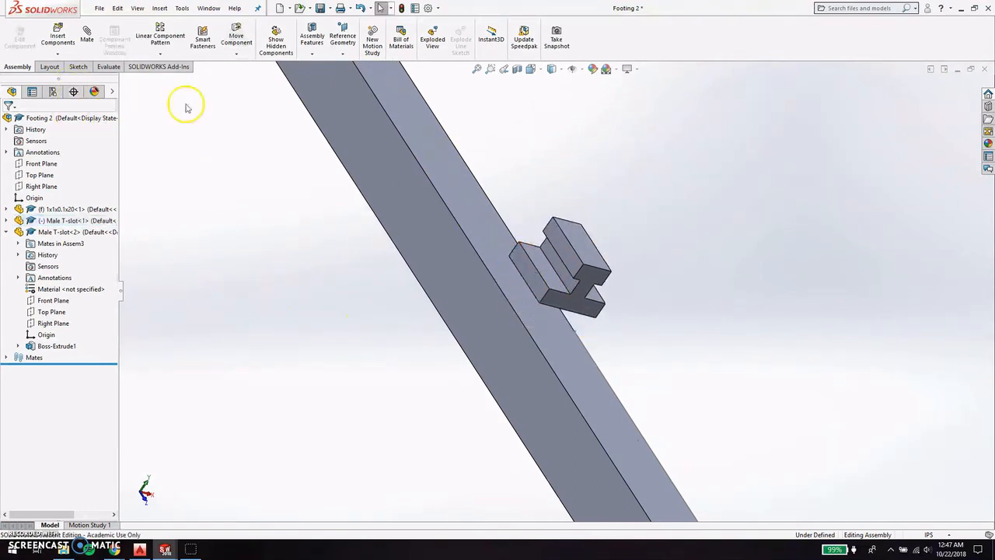
click(235, 53)
click(260, 78)
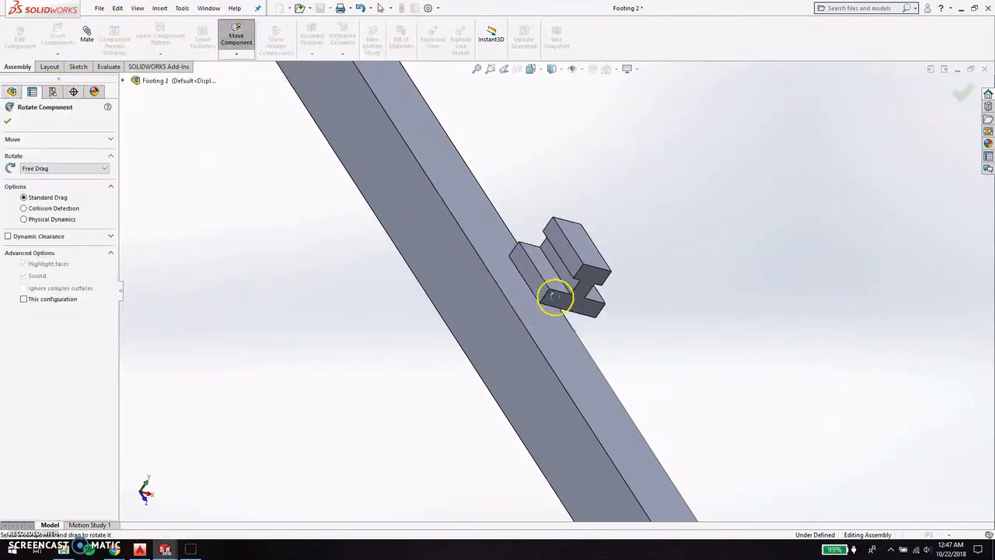
drag(554, 296, 931, 98)
key(Escape)
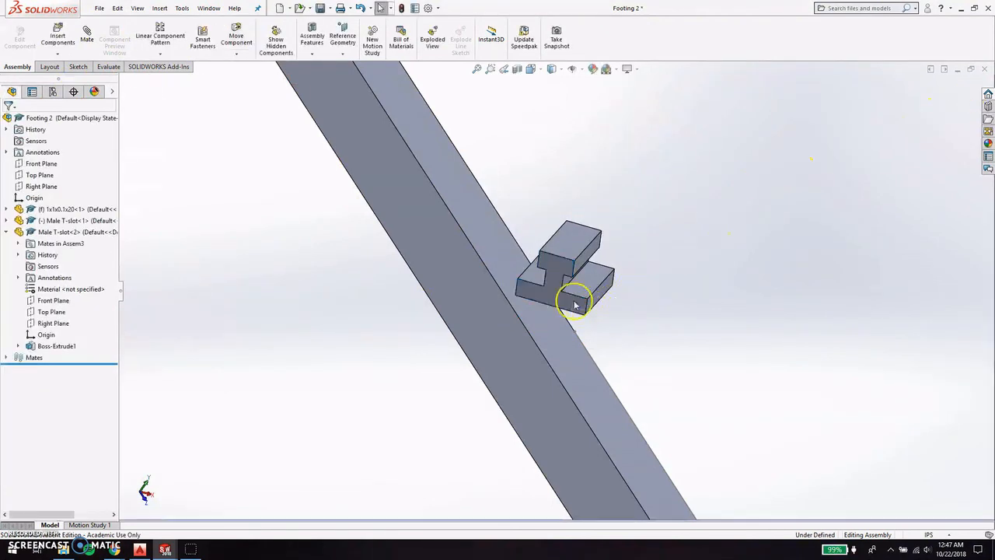
Mate the bottom profile edge of the mid-tube Male T-slot coincident with the tube's long edge.
click(555, 306)
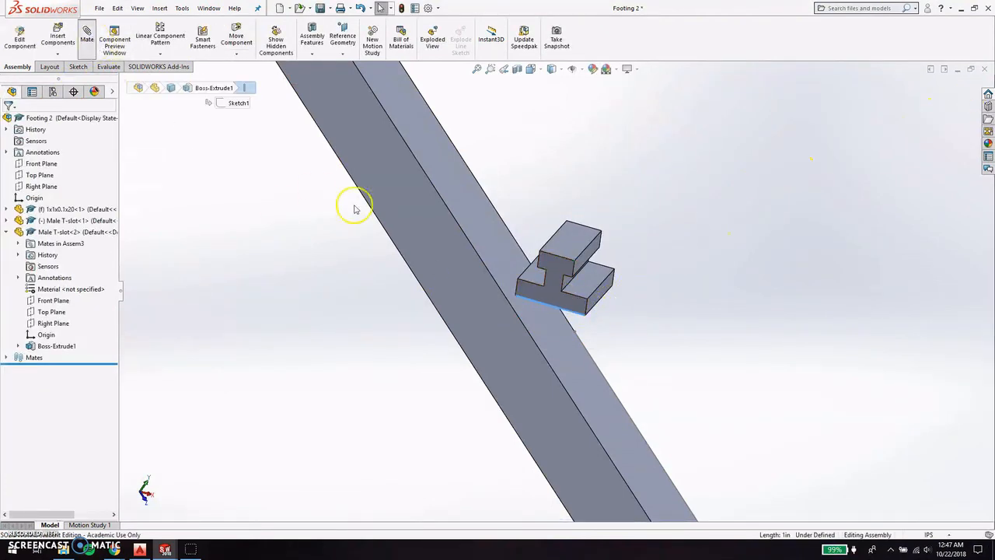
click(491, 275)
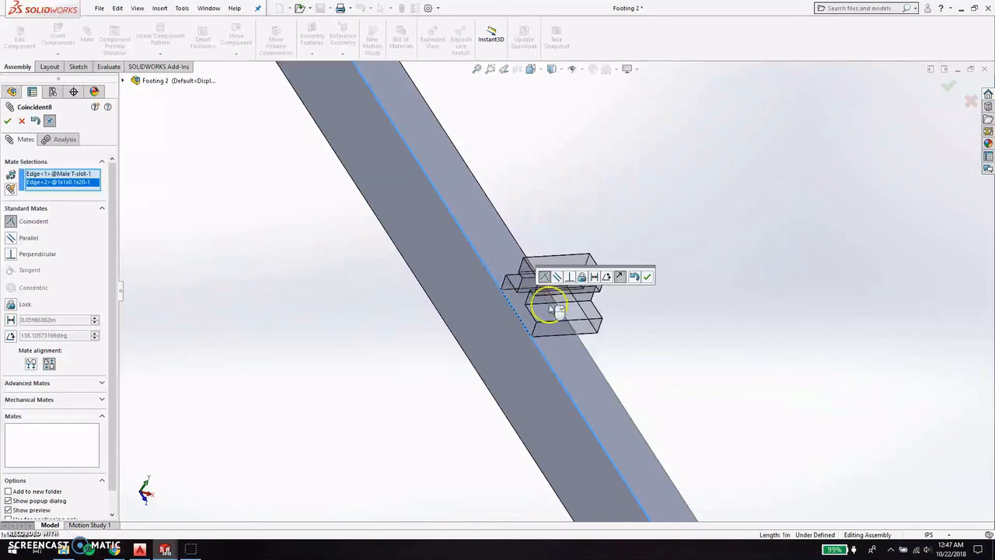
click(647, 276)
click(948, 90)
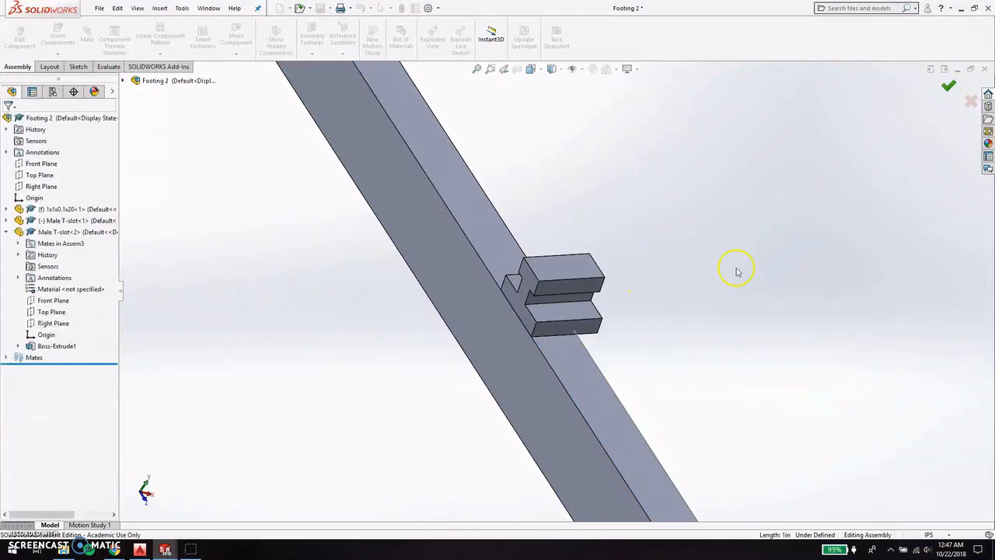
Mate the adjacent bottom edge of the mid-tube Male T-slot coincident with the tube face it sits on.
click(555, 335)
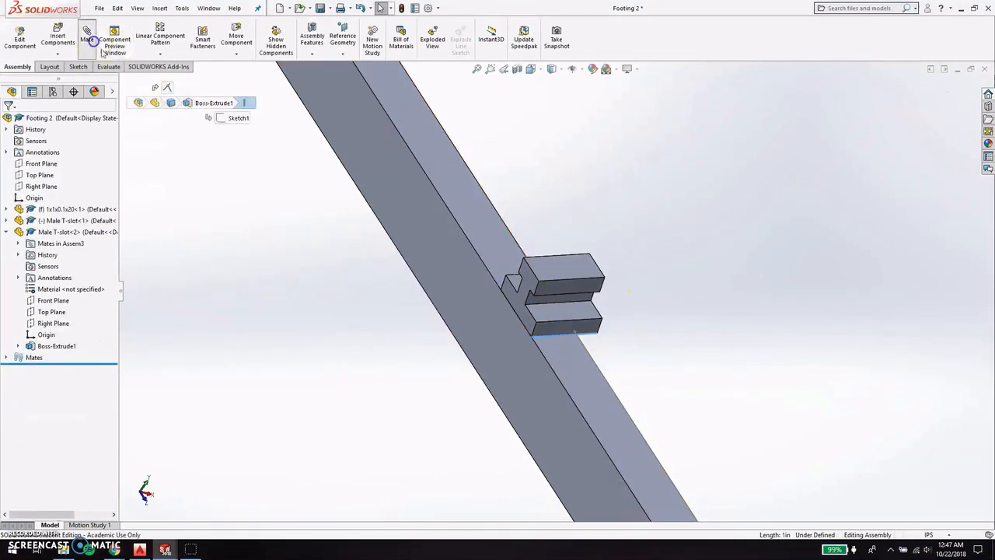
click(575, 365)
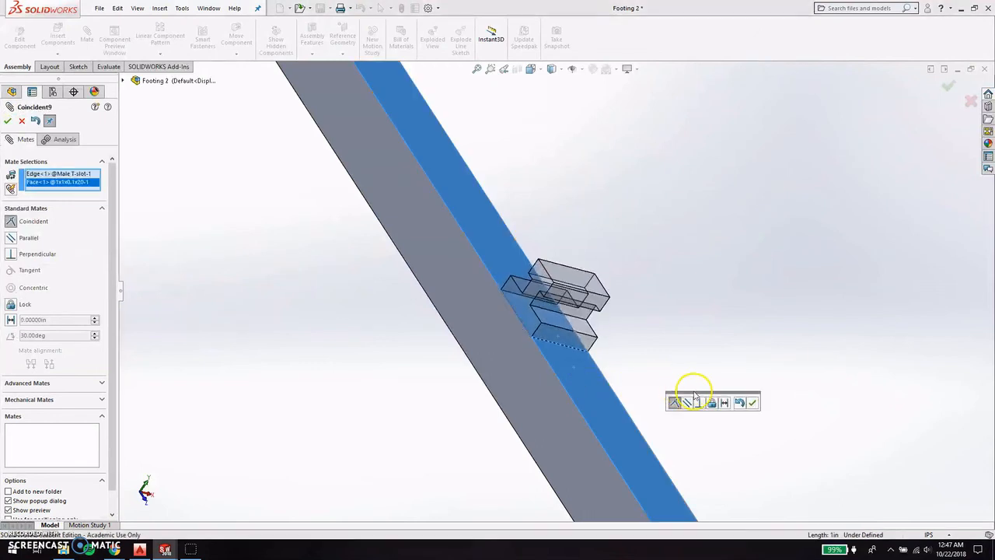
click(754, 406)
click(948, 91)
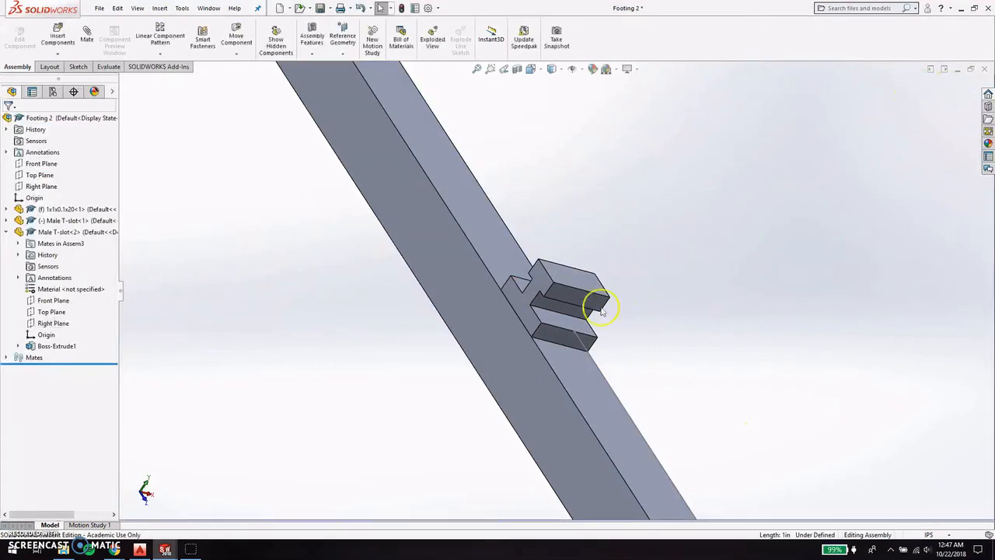
Mate the mid-tube Male T-slot's bottom corner coincident with the locating point on the tube's far edge, and save Footing 2.
drag(557, 330, 536, 295)
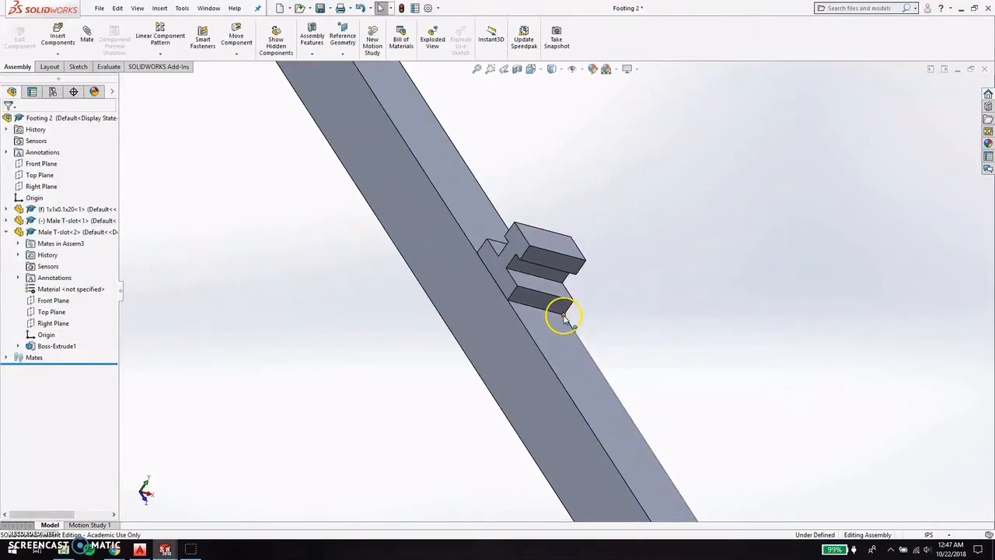
click(564, 315)
click(86, 35)
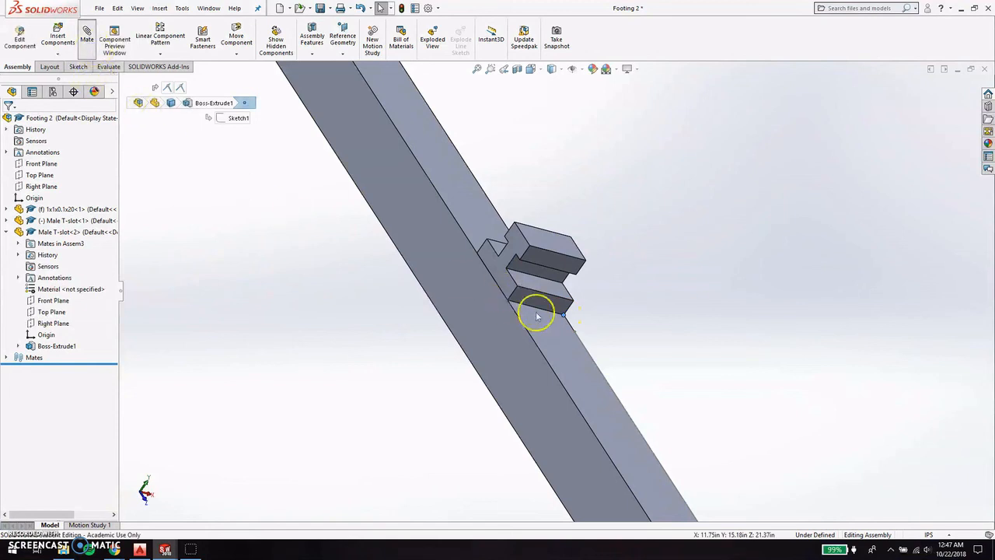
click(577, 333)
click(733, 330)
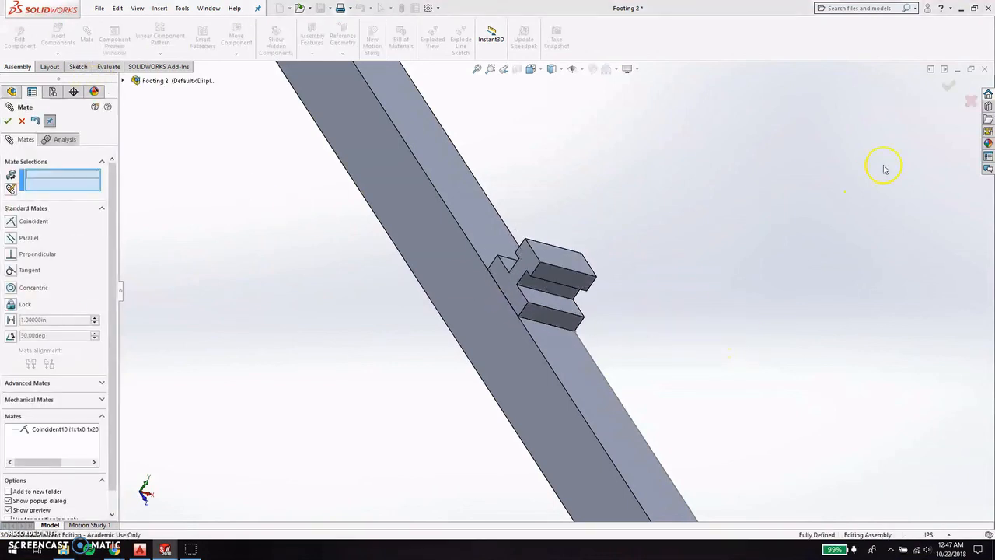
click(949, 85)
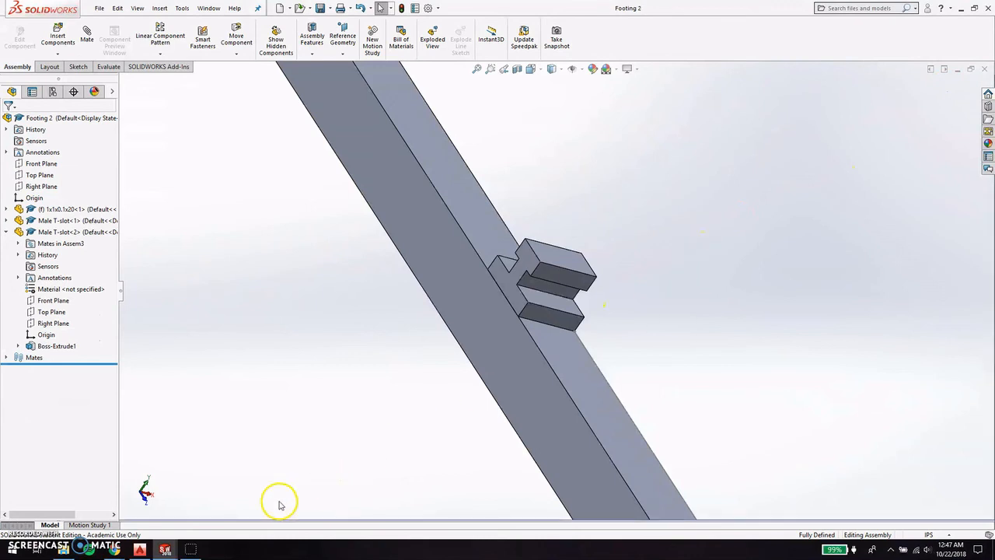
Switch to the Assem4 assembly and rebuild it with the changed Footing 2.
mouse_move(165, 549)
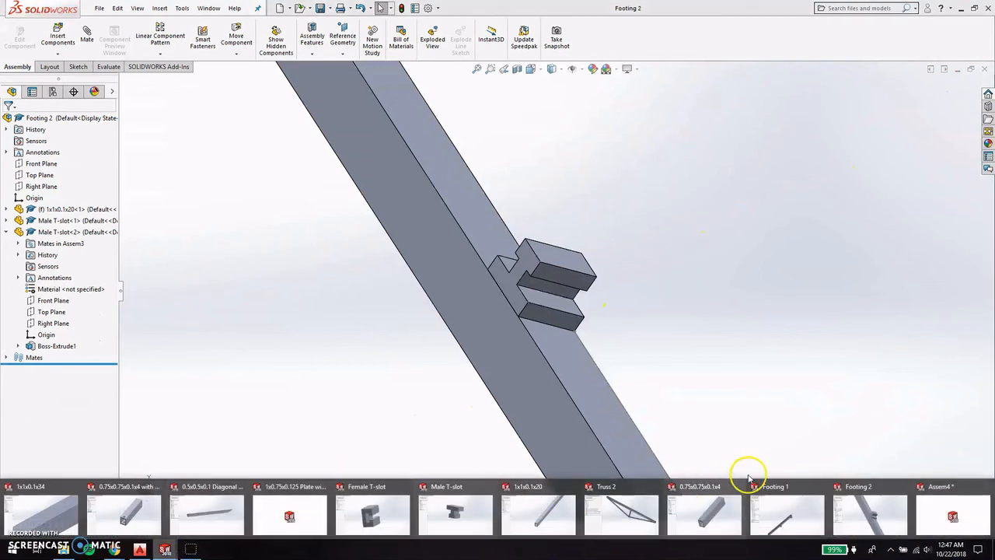
click(917, 509)
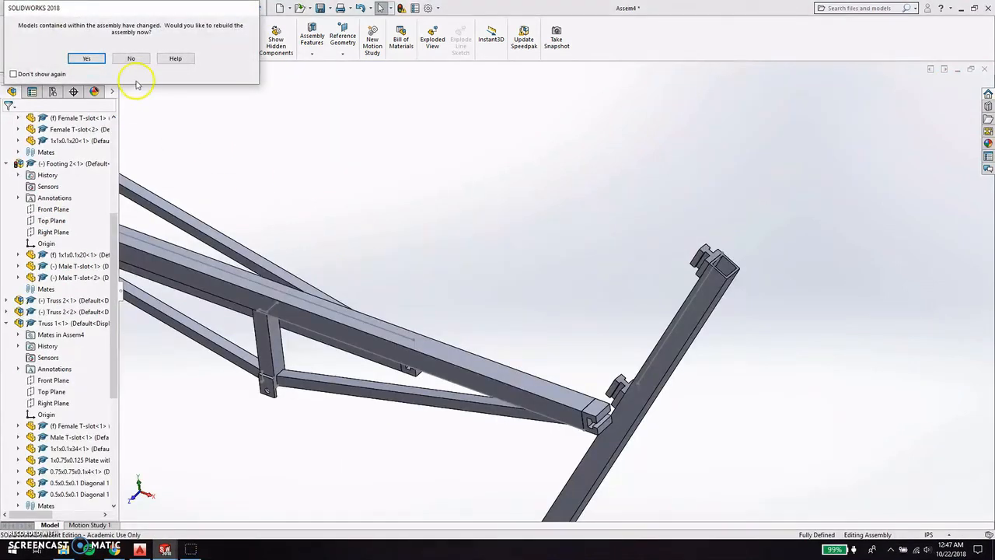
click(87, 59)
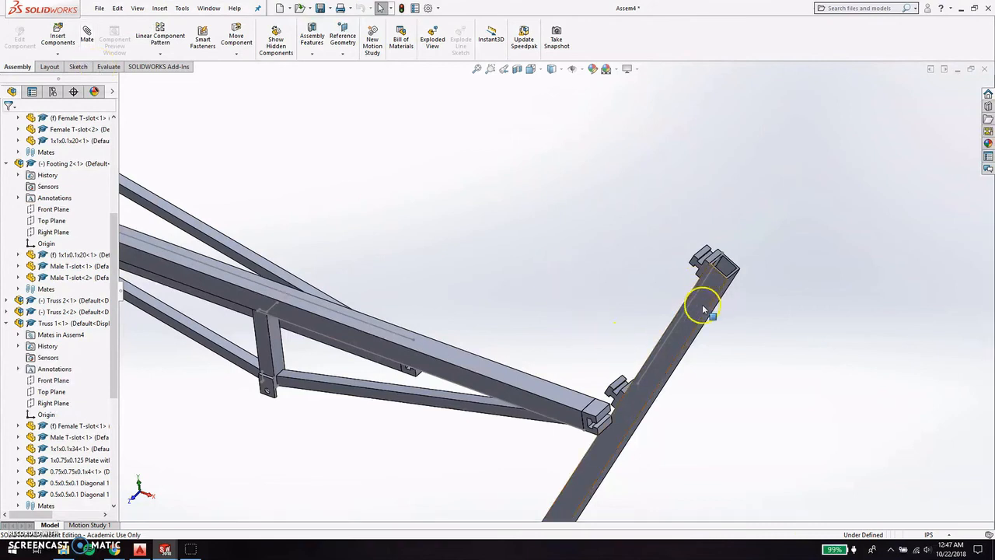
Move Footing 2 until its end Male T-slot sits beside the Female T-slot at the truss's free end.
drag(704, 309, 631, 484)
scroll(618, 443, down, 4)
key(Escape)
scroll(604, 381, down, 3)
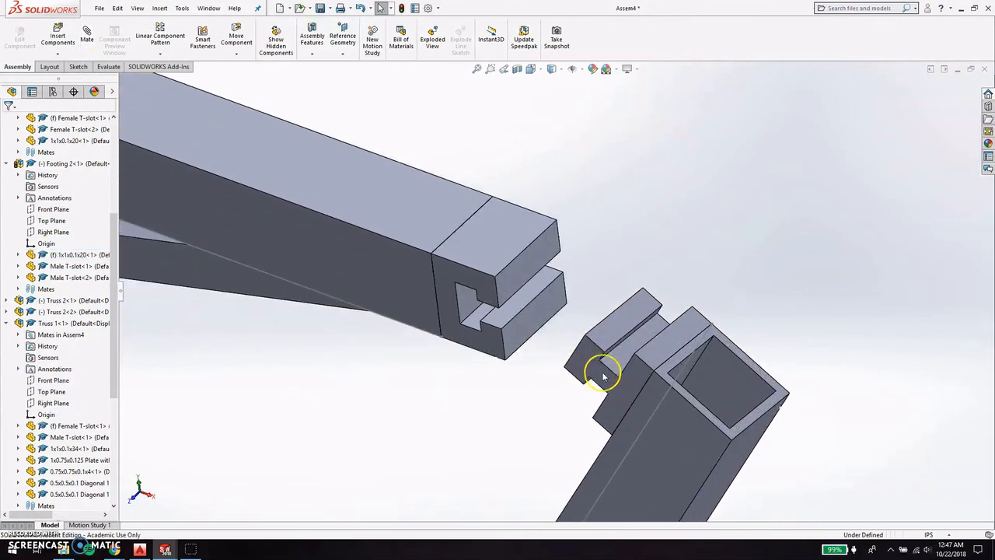
Mate the short top edge of Footing 2's end Male T-slot head coincident with the matching inner edge of Truss 1's Female T-slot.
click(238, 151)
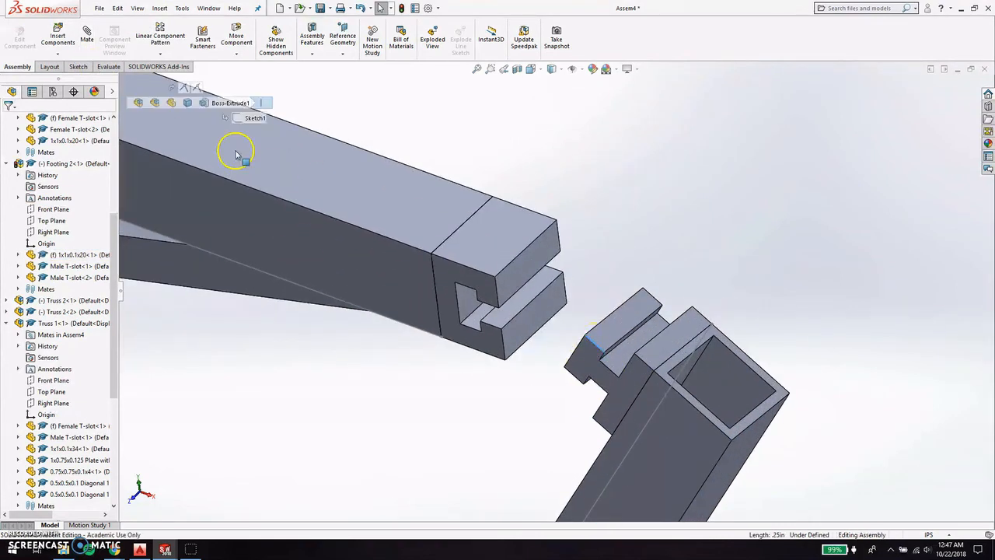
click(87, 35)
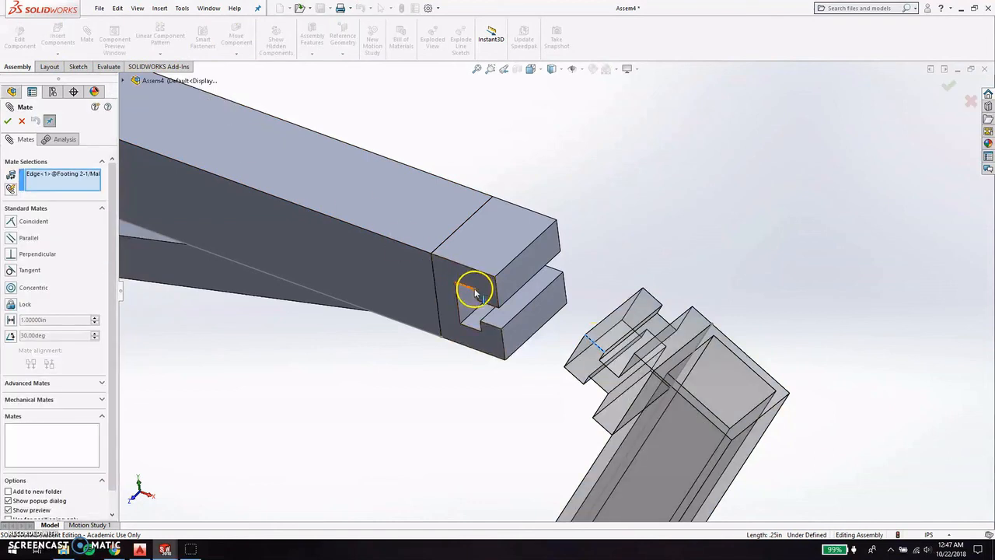
click(469, 287)
click(460, 278)
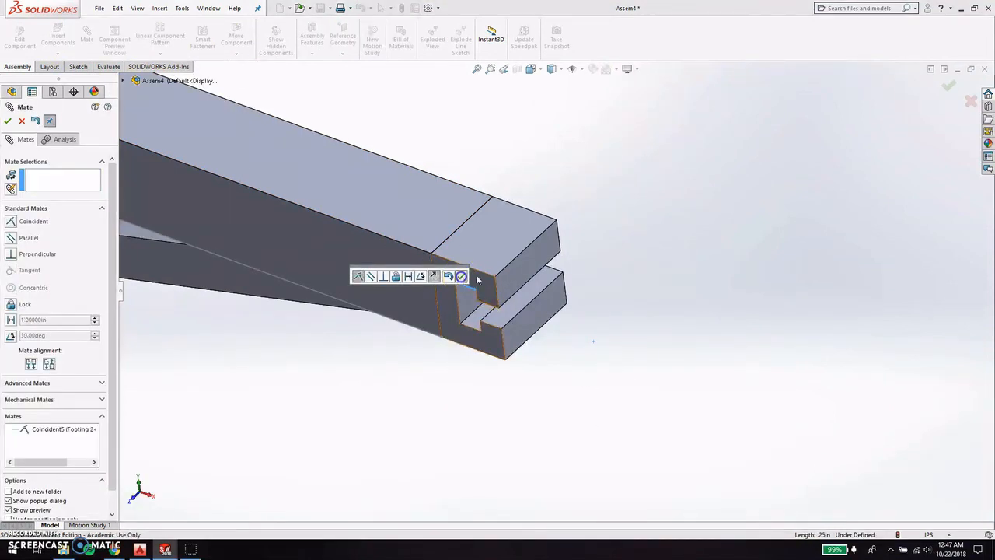
click(952, 88)
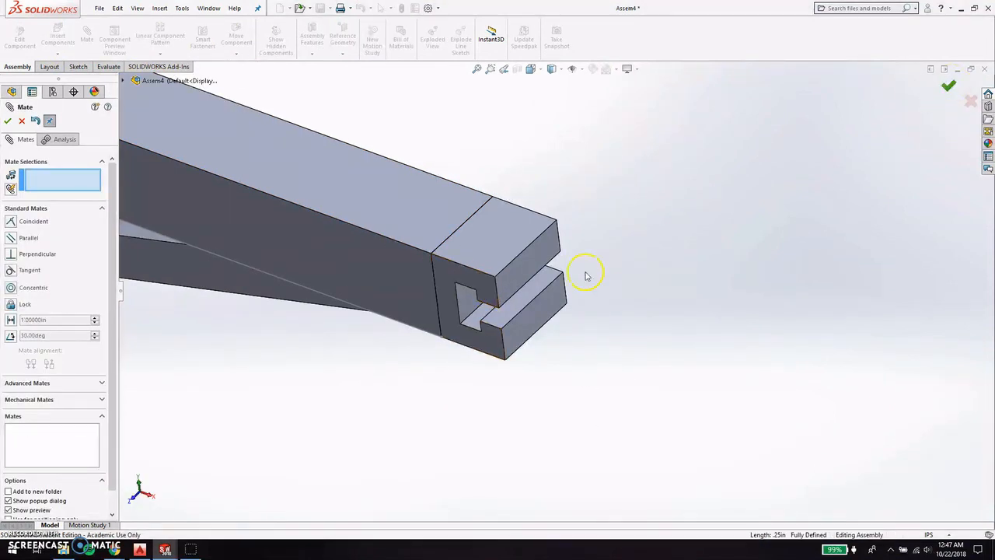
Mate the upright inner edge of Truss 1's Female T-slot coincident with the matching head edge of Footing 2's end Male T-slot.
click(459, 317)
scroll(291, 332, up, 6)
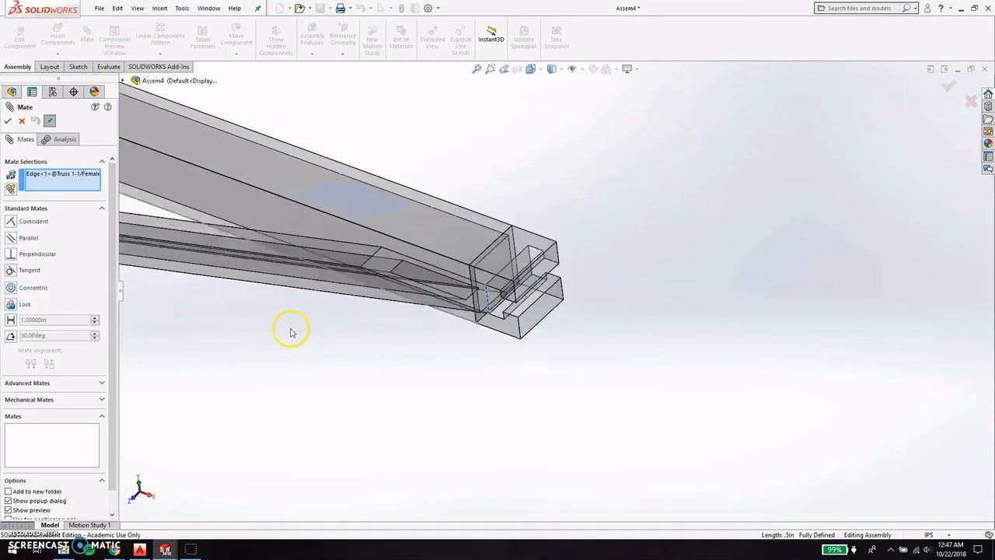
scroll(304, 238, down, 4)
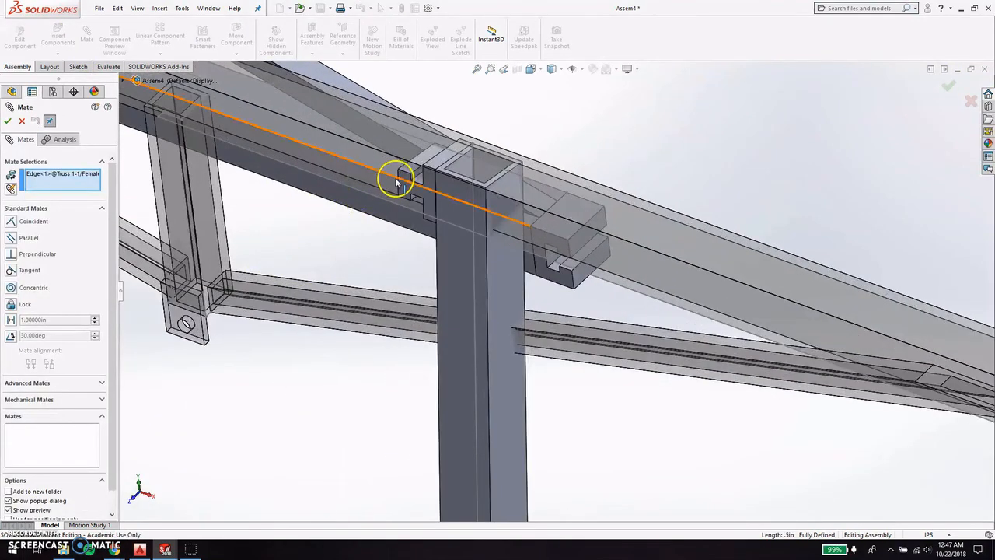
click(396, 188)
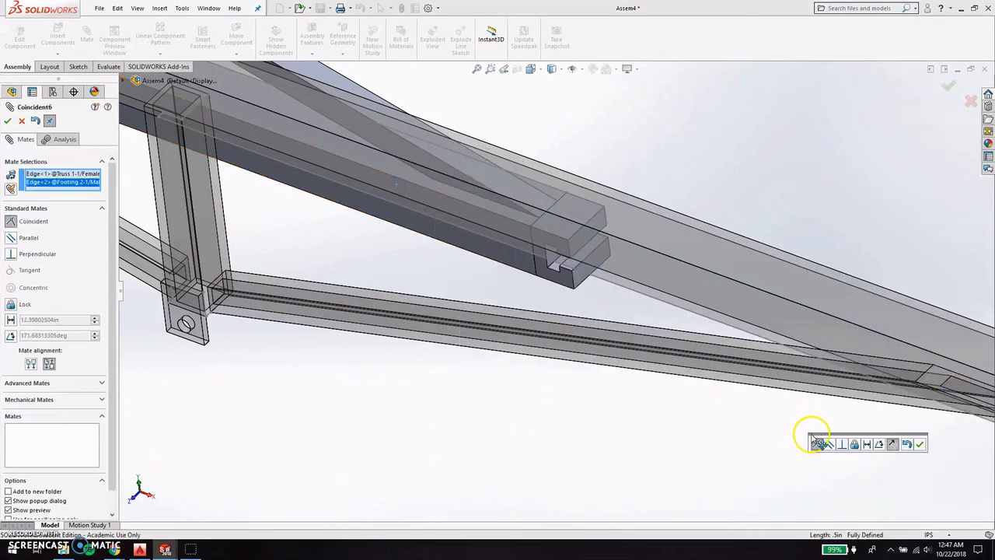
click(949, 88)
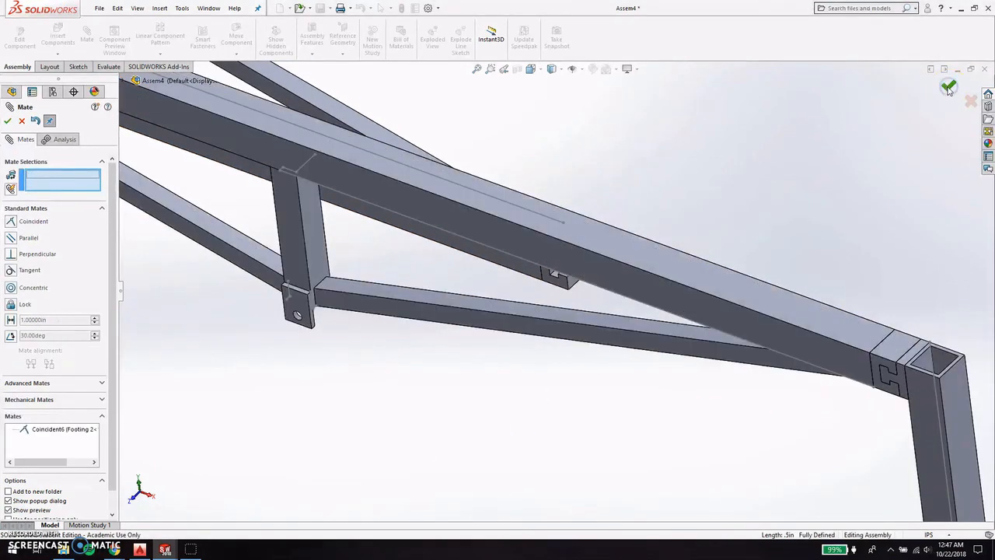
Move the loose first copy of Truss 2 below the upper span, between the two footings.
scroll(598, 409, up, 3)
scroll(599, 410, up, 8)
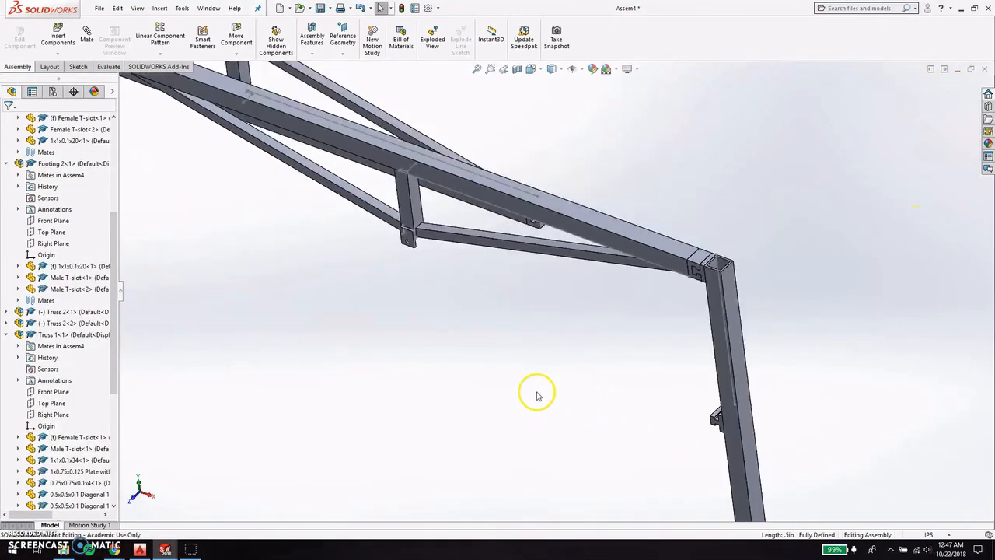
middle_drag(326, 286, 462, 311)
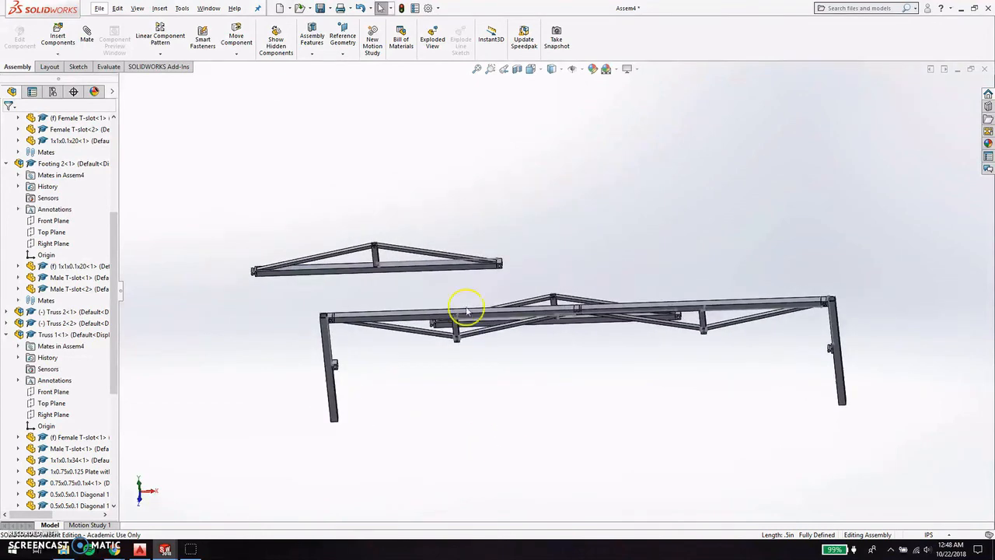
click(416, 271)
drag(438, 310, 562, 422)
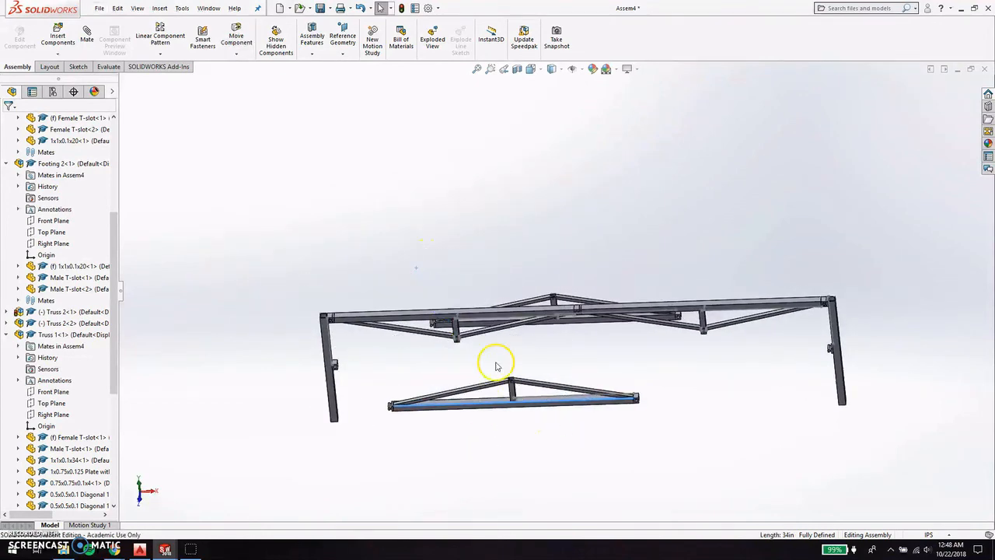
Mate the short edge of the first Truss 2's Male T-slot head coincident with the matching inner edge of Footing 1's mid-tube Female T-slot.
scroll(506, 378, down, 5)
scroll(506, 378, up, 3)
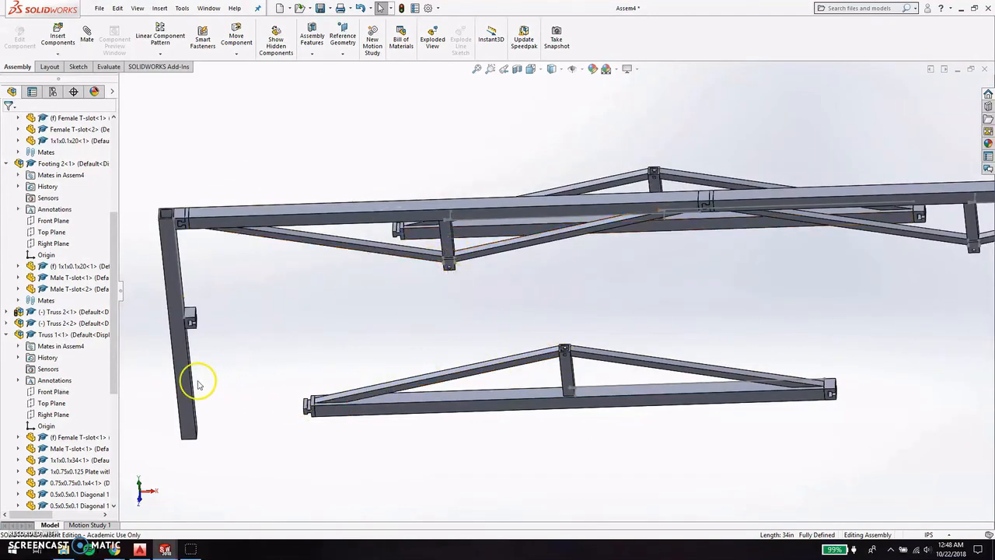
scroll(234, 384, down, 6)
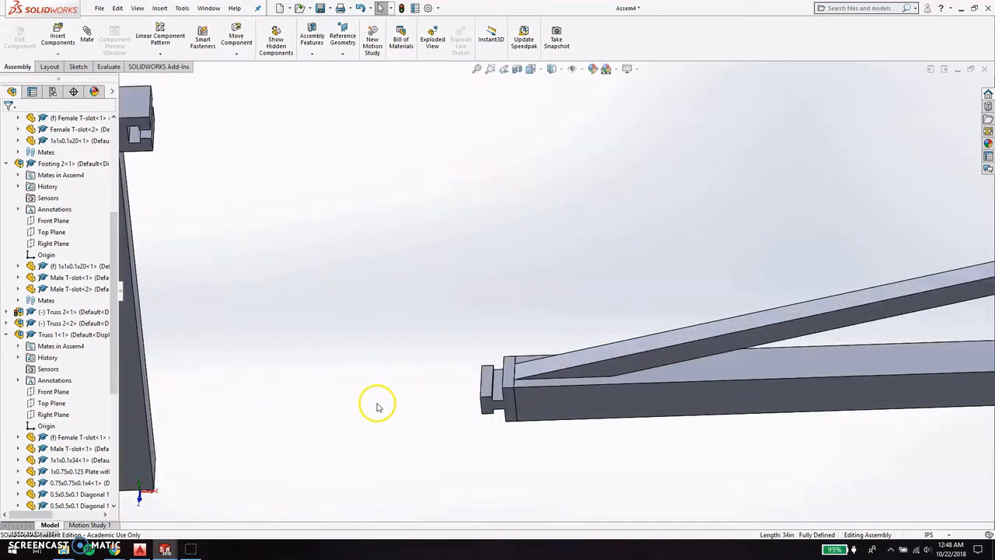
click(482, 396)
click(86, 38)
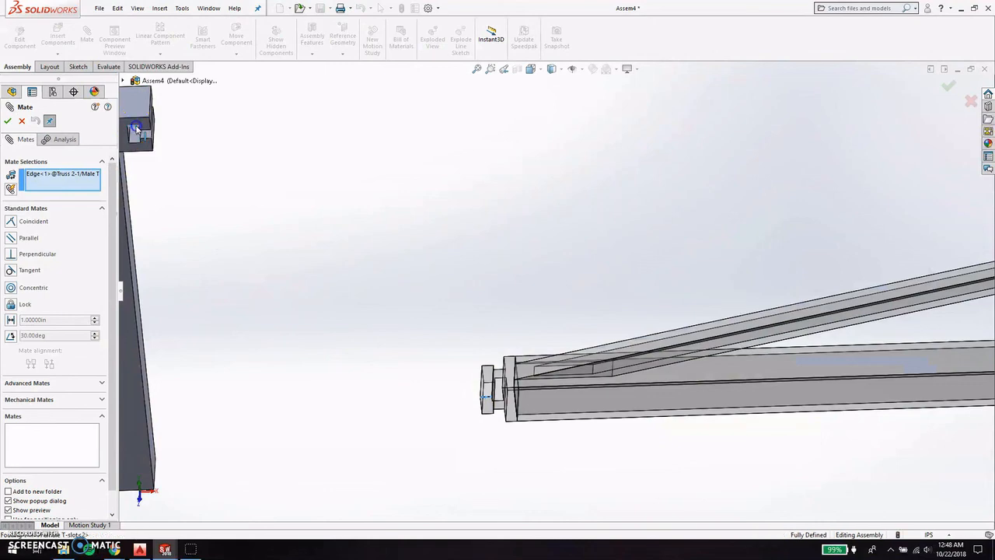
click(136, 131)
click(952, 84)
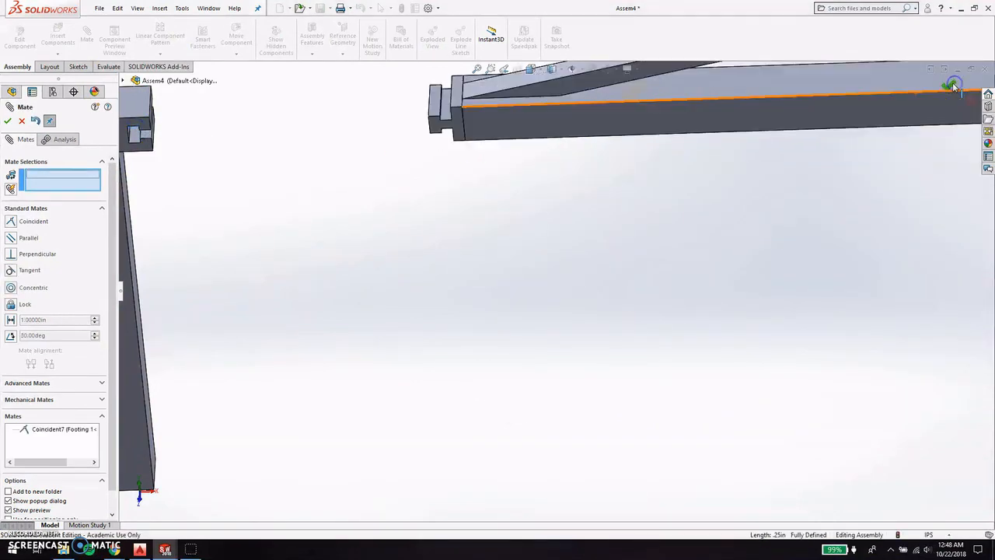
click(951, 84)
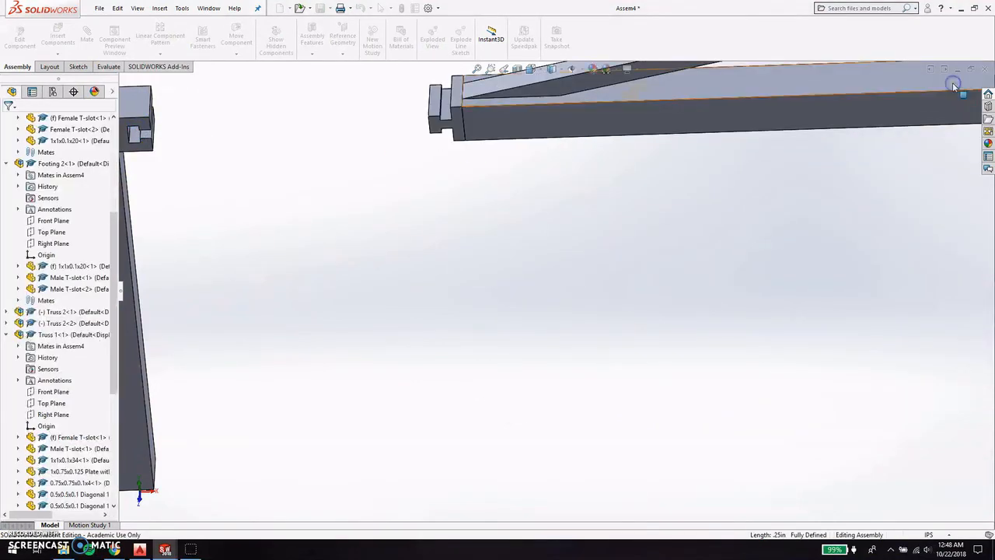
Mate the upright head edge of the first Truss 2's Male T-slot coincident with the upright inner edge of Footing 1's mid-tube Female T-slot.
click(429, 125)
click(76, 37)
key(Escape)
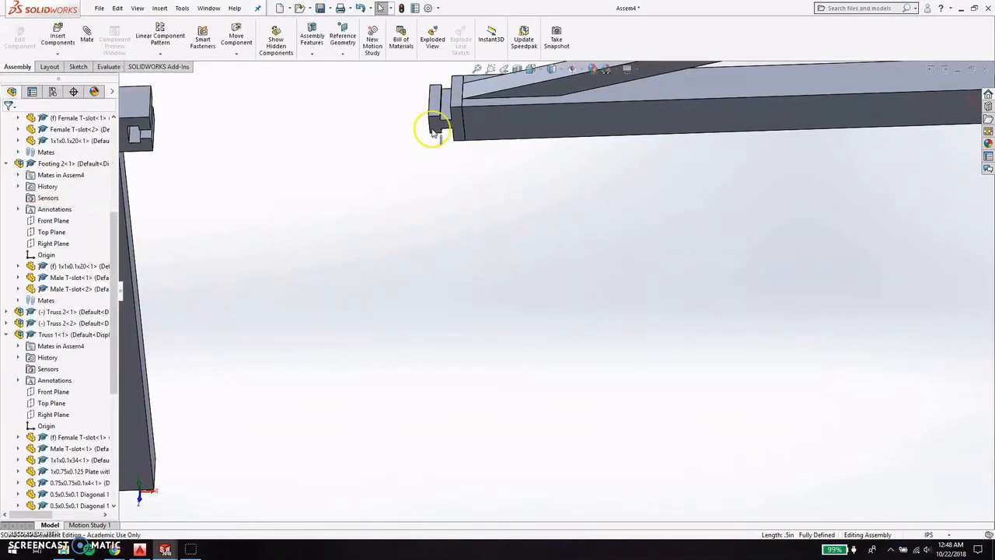
click(433, 129)
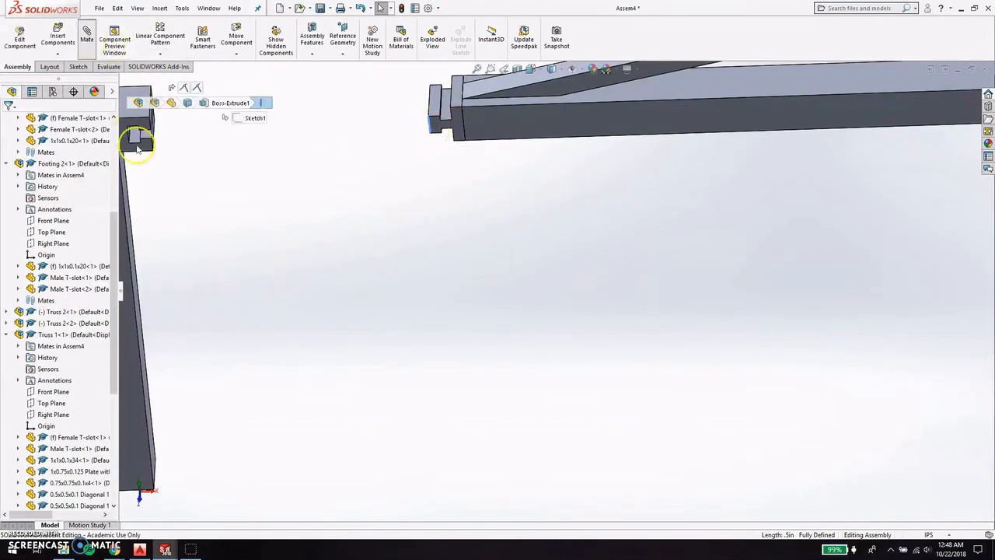
click(132, 134)
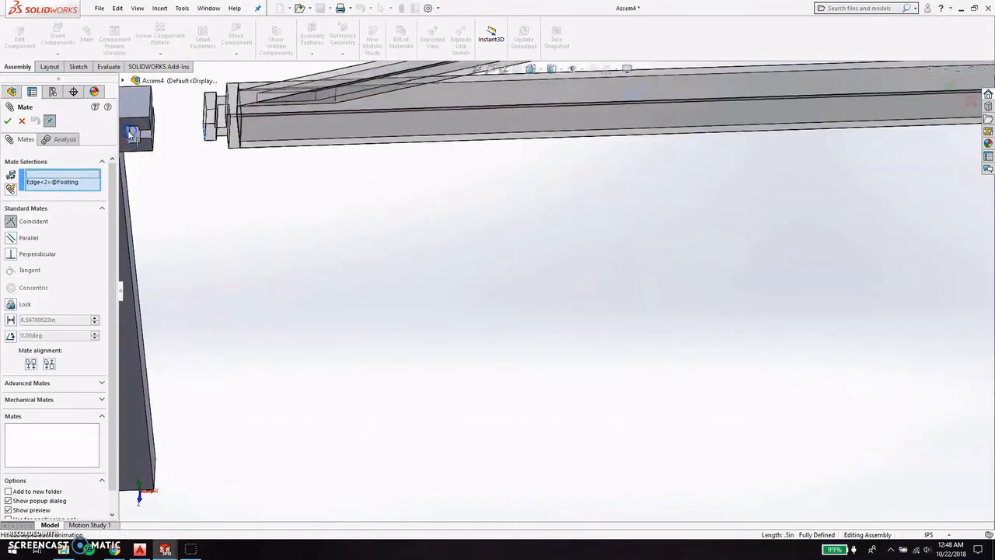
scroll(404, 288, up, 3)
click(950, 84)
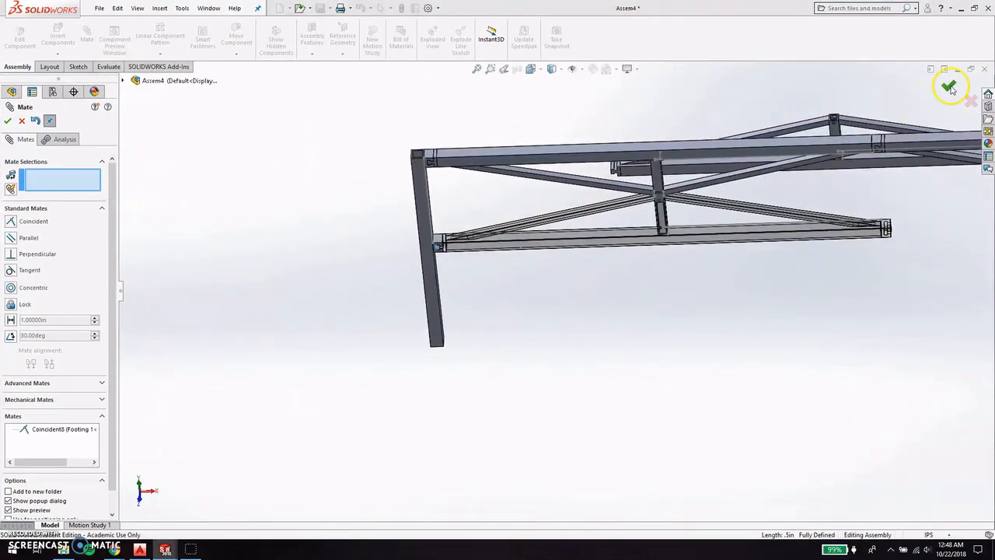
click(949, 84)
Move the second copy of Truss 2 until its Male T-slot sits near the first copy's free Female T-slot end.
scroll(665, 209, down, 5)
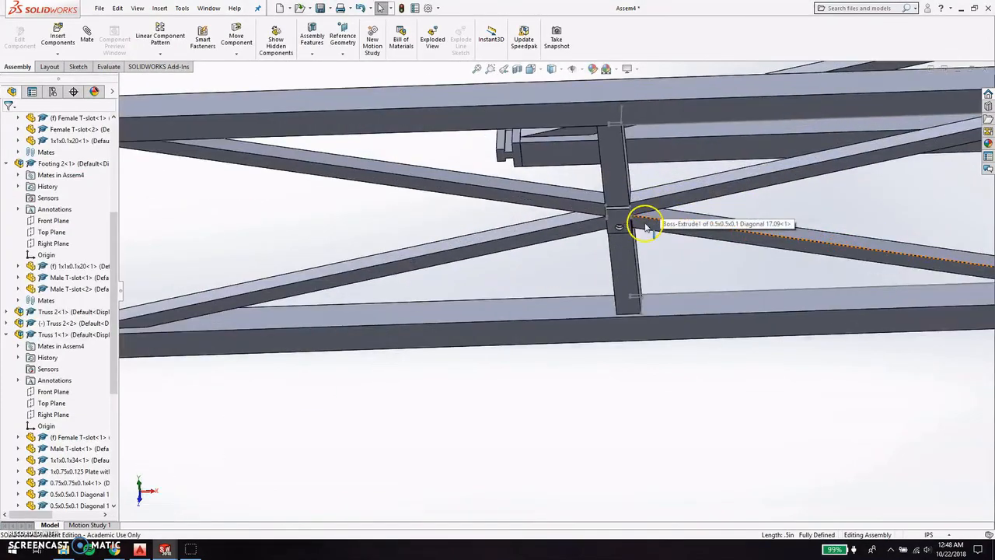
middle_drag(642, 223, 645, 108)
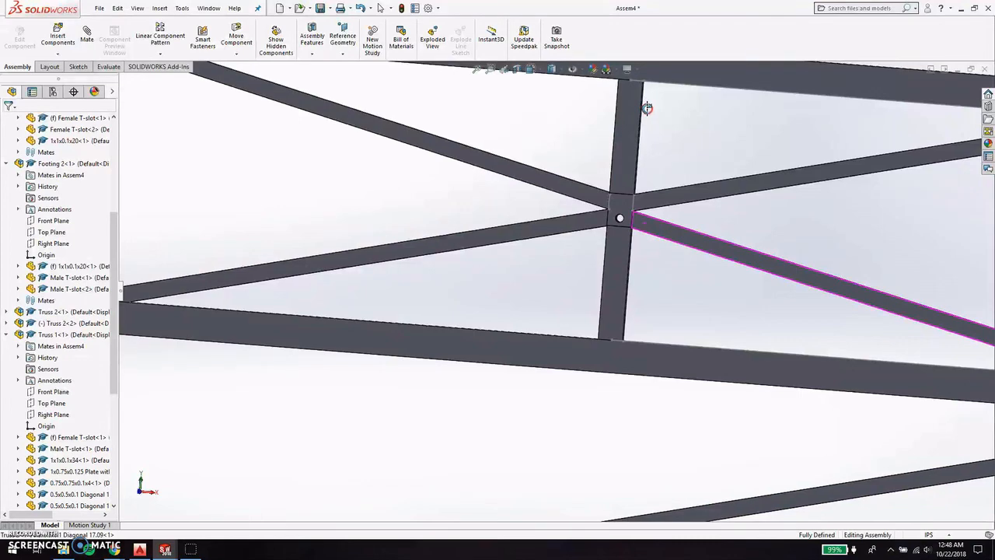
scroll(695, 337, up, 5)
scroll(792, 363, up, 3)
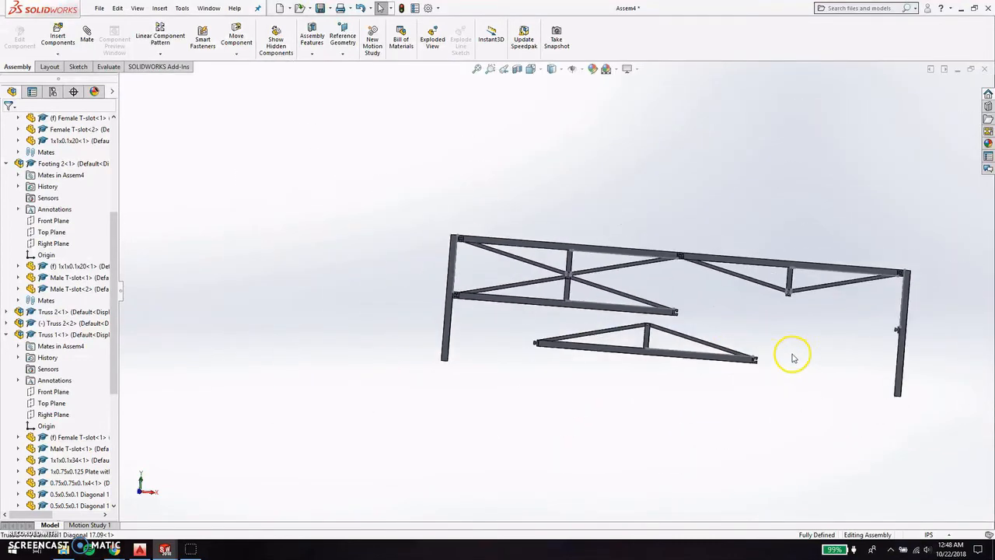
scroll(794, 361, down, 4)
drag(435, 337, 751, 313)
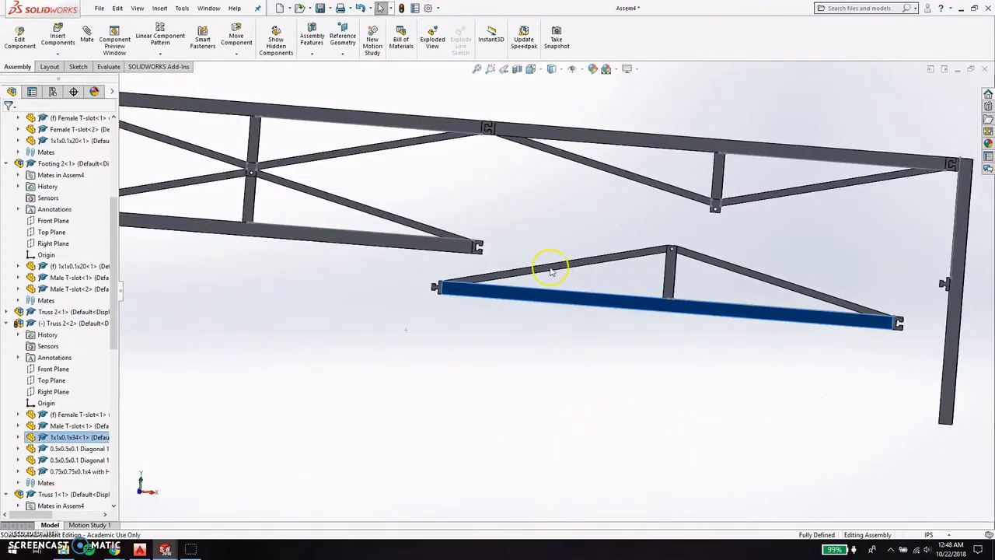
Mate the short top edge of the second Truss 2's Male T-slot head coincident with the first copy's inner top Female T-slot edge.
scroll(482, 240, down, 3)
key(Escape)
click(401, 325)
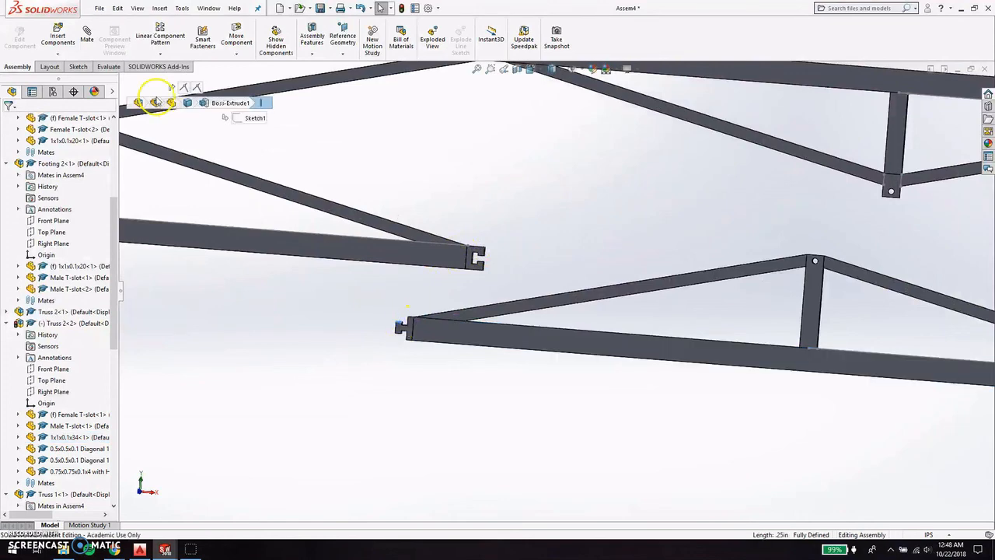
click(87, 35)
scroll(476, 255, down, 3)
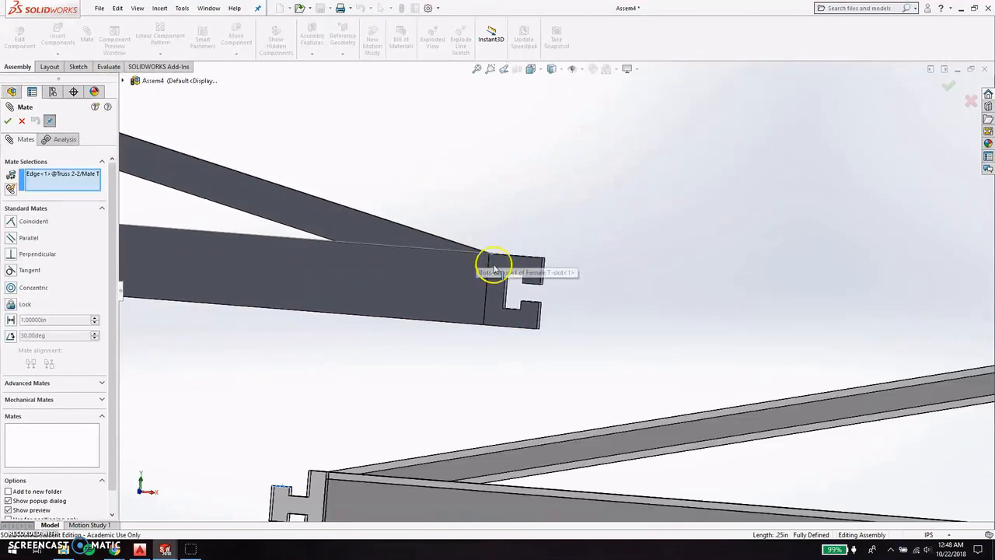
click(509, 278)
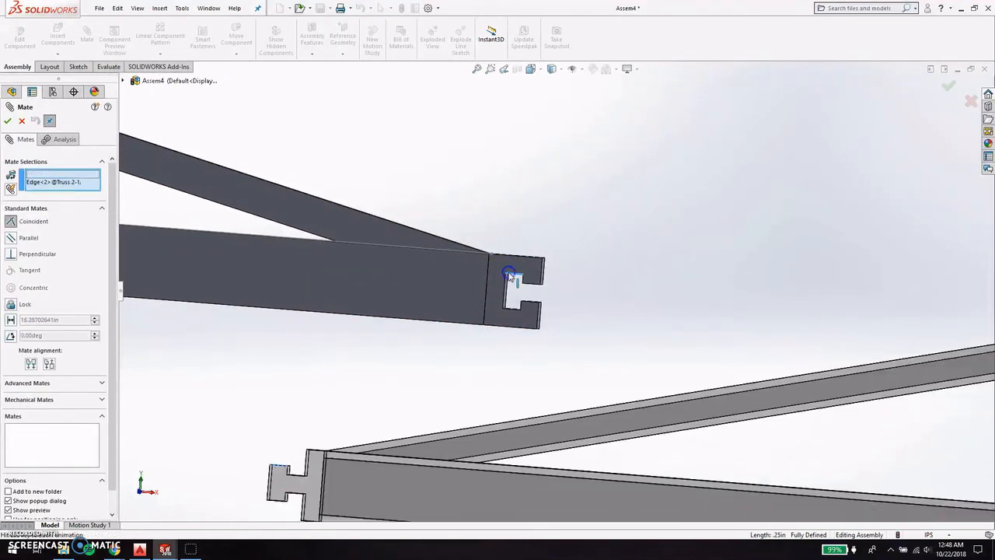
click(946, 84)
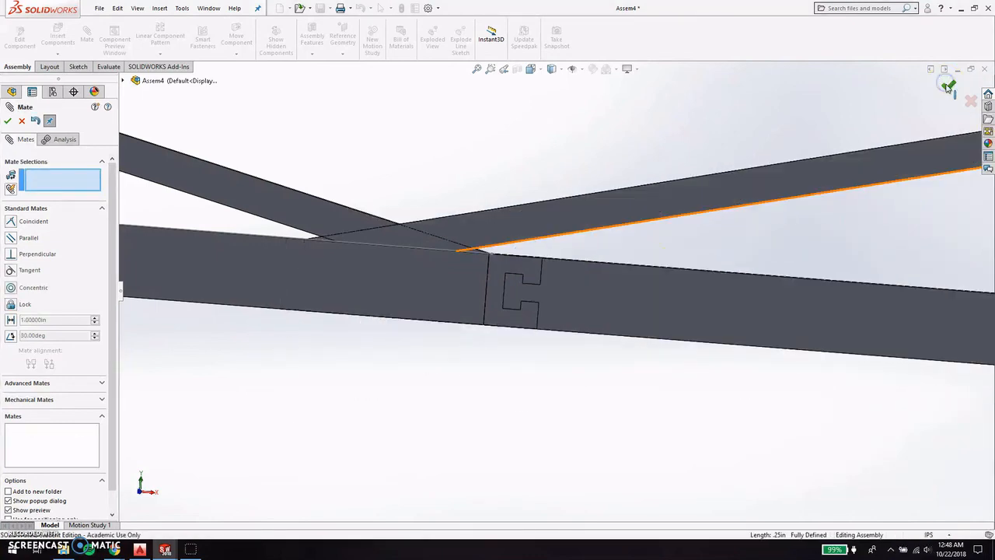
click(948, 85)
Slide the second Truss 2 clear of the joint and mate its upright Male T-slot head edge coincident with the first copy's upright Female T-slot edge.
drag(589, 300, 741, 337)
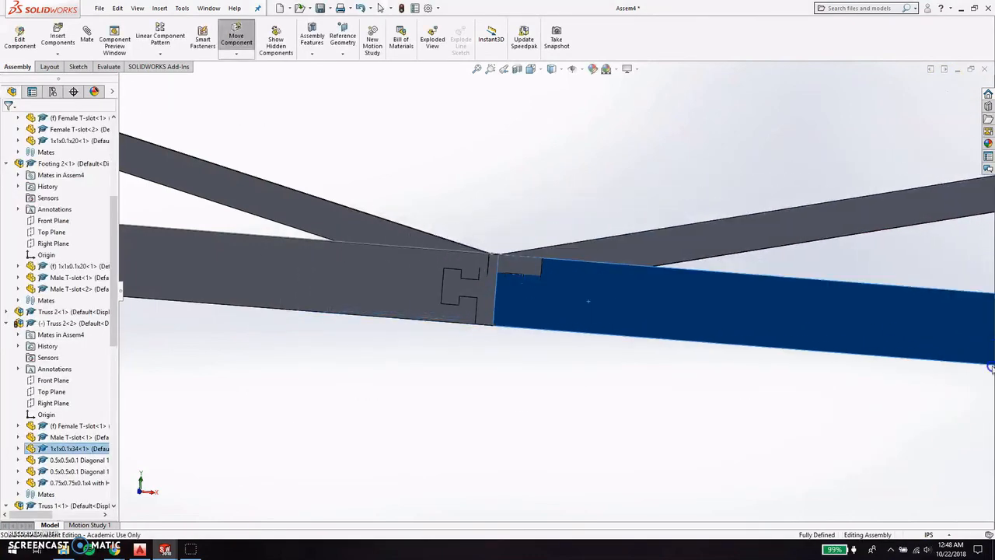
drag(579, 301, 744, 336)
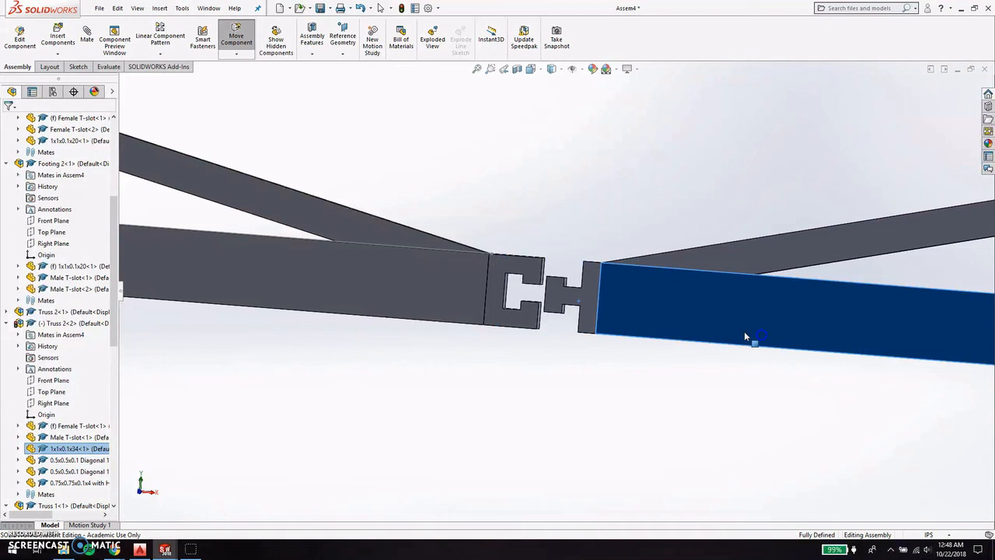
click(547, 294)
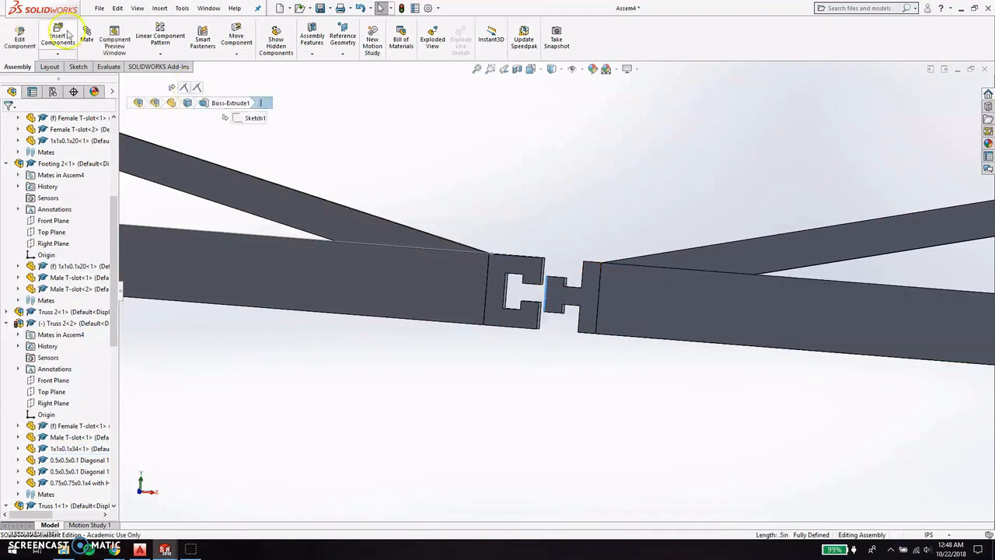
ctrl+click(510, 302)
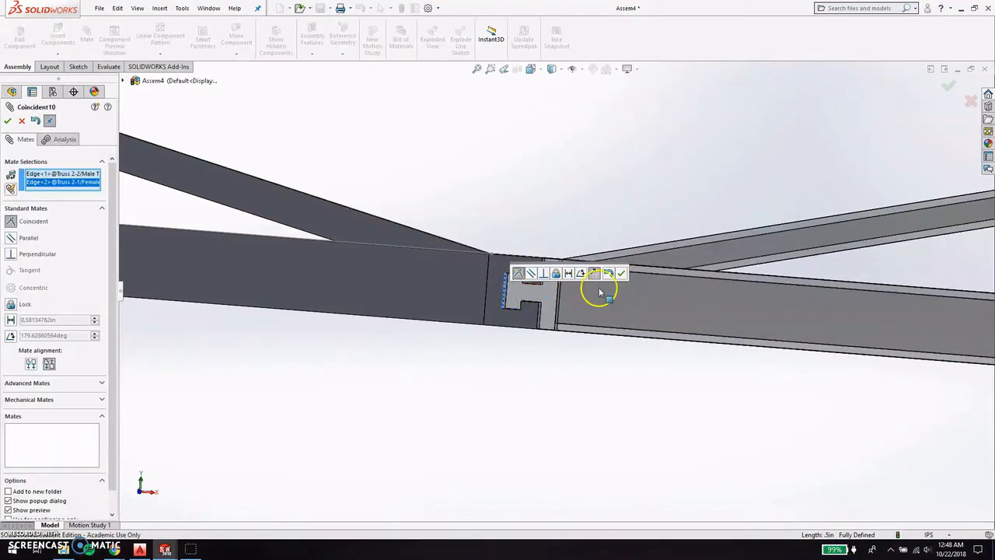
click(621, 273)
click(947, 91)
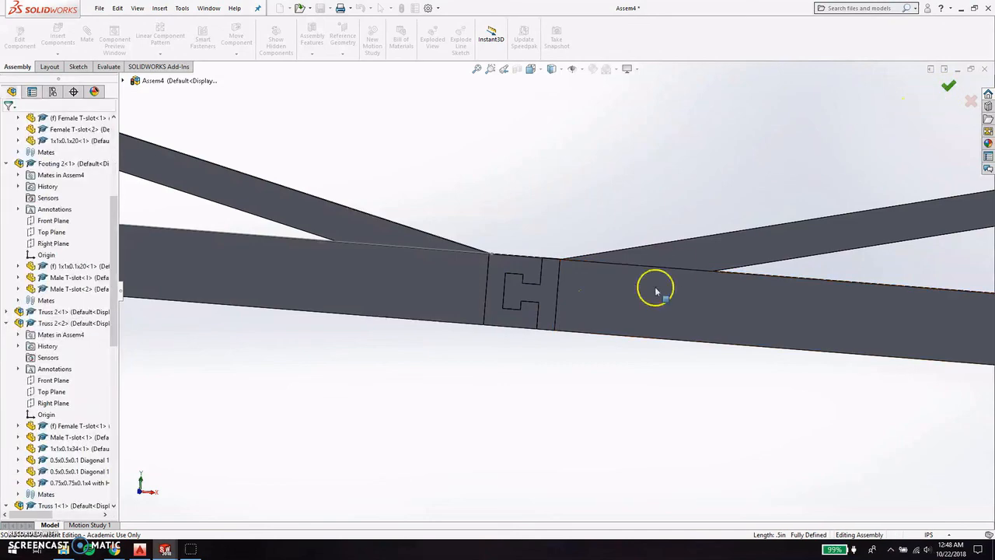
scroll(444, 393, up, 3)
scroll(533, 241, up, 5)
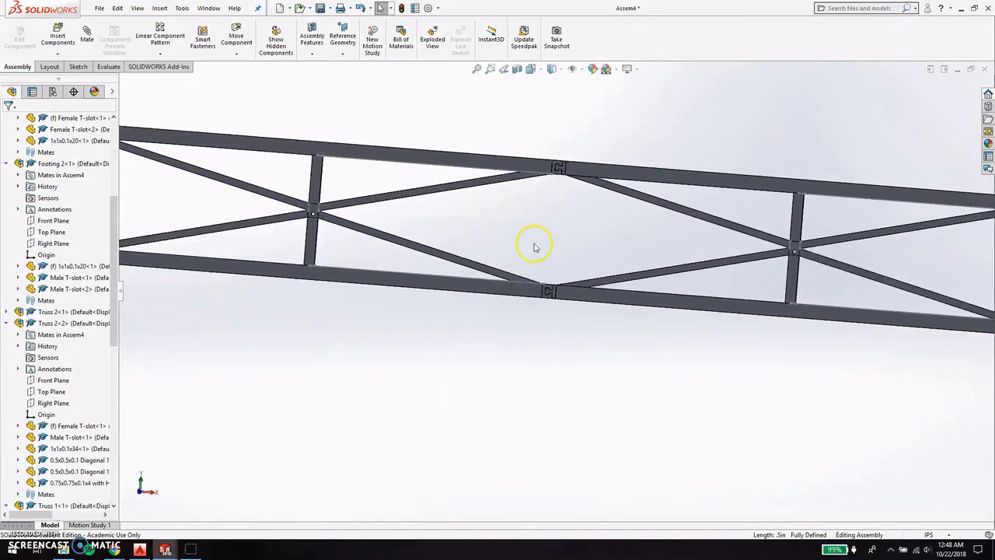
middle_drag(542, 264, 561, 305)
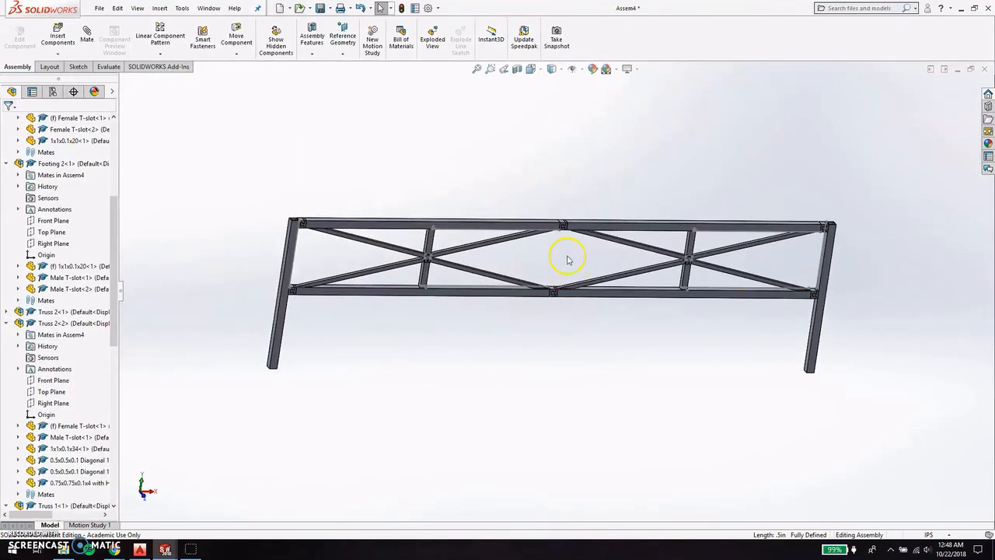
Save the assembly as Bridge in the Solidworks Tutorial Bridge folder.
scroll(568, 259, down, 2)
key(ctrl+s)
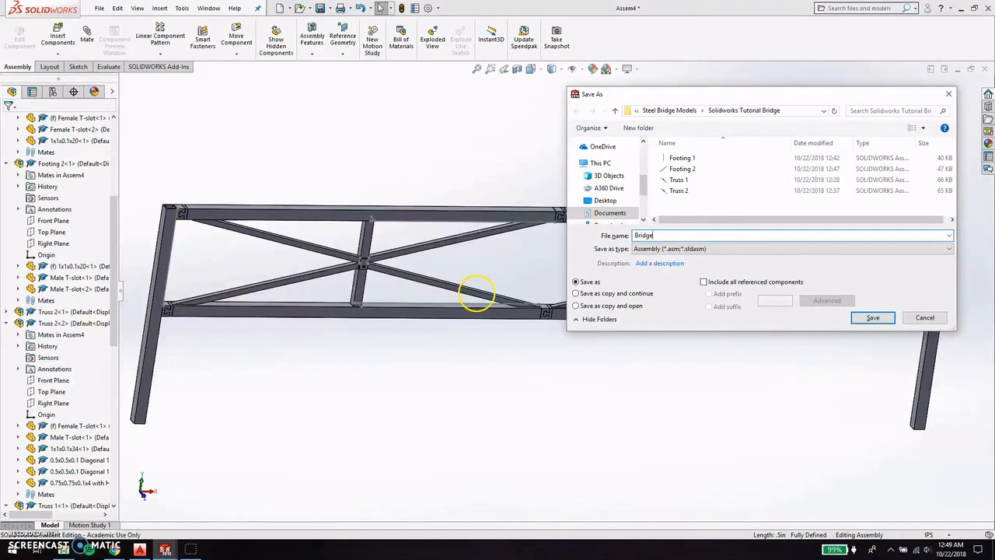
key(Return)
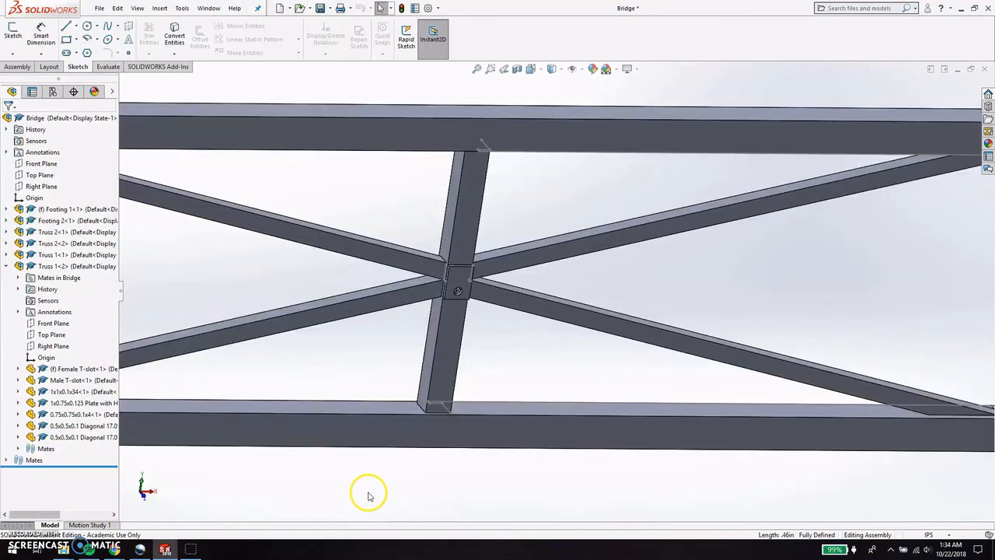
Rebuild the assembly and inspect the mates of the 0.75x0.75x0.1x4 tube inside the second Truss 1 for errors.
click(447, 274)
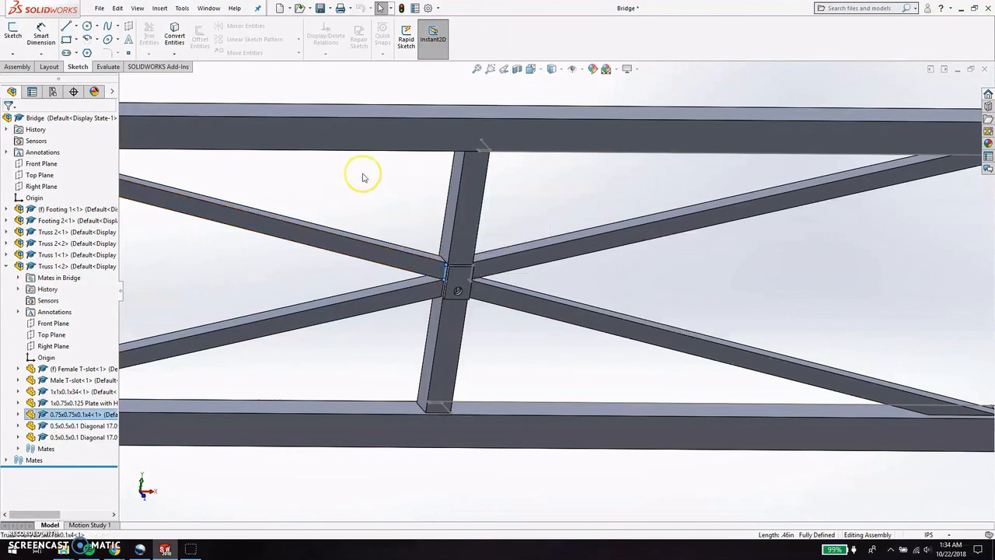
key(ctrl+b)
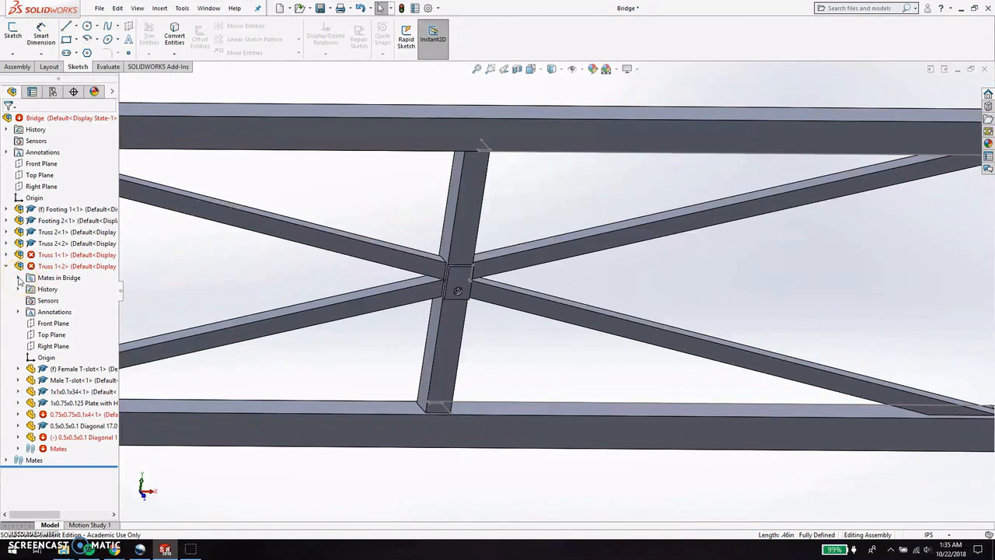
click(18, 278)
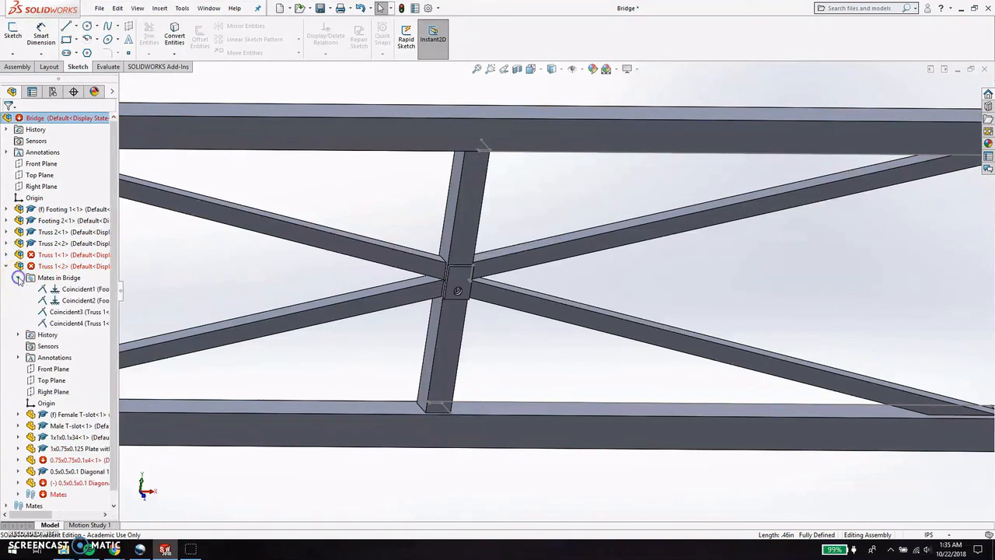
drag(119, 317, 203, 318)
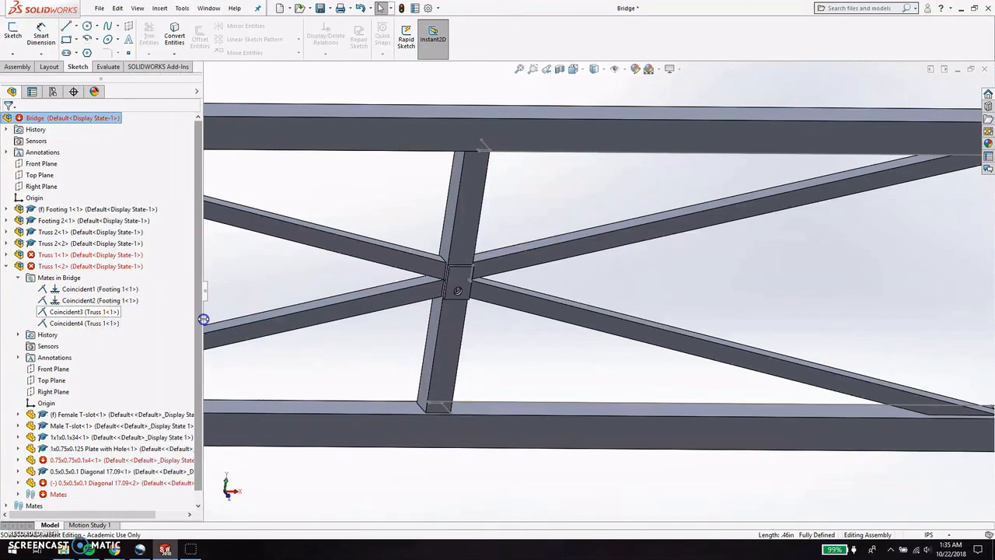
scroll(97, 416, down, 1)
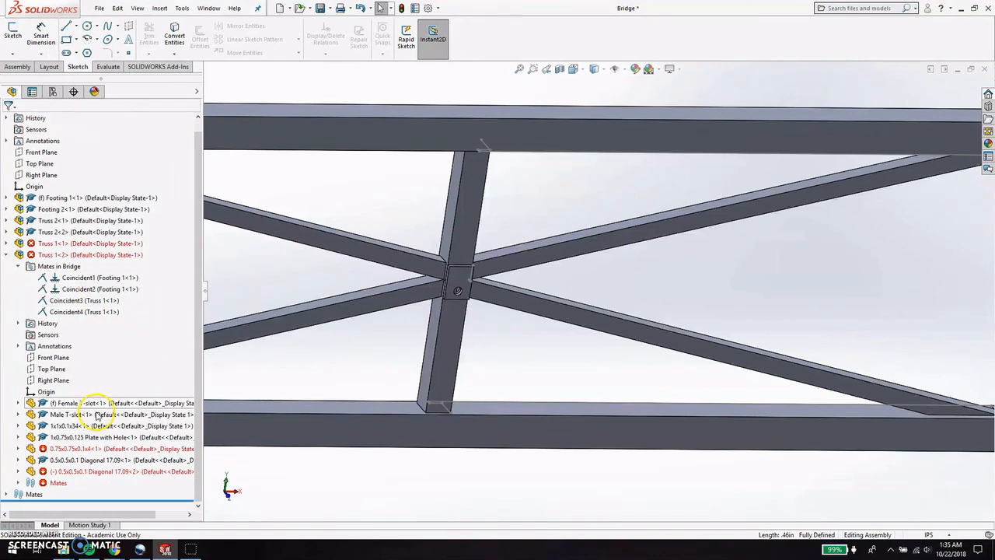
click(19, 449)
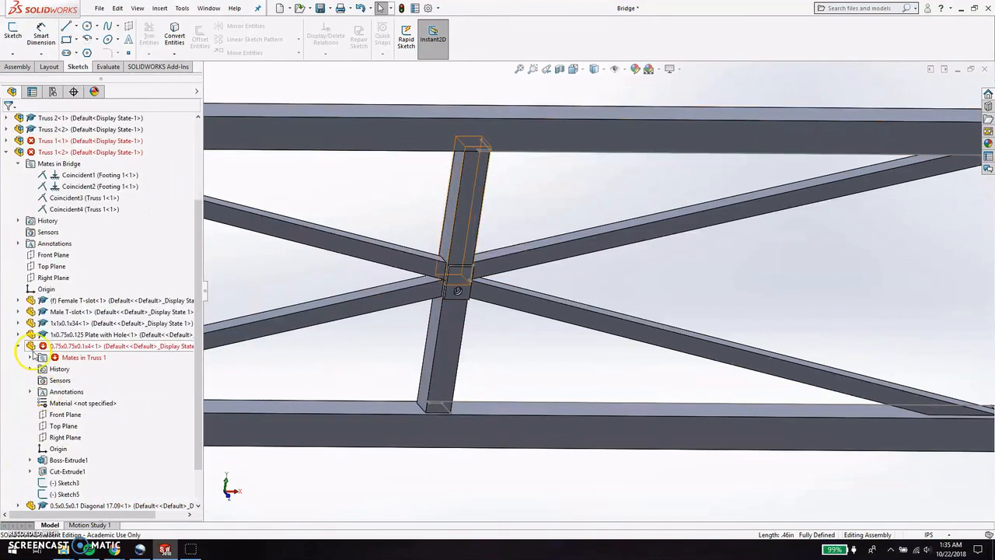
click(30, 357)
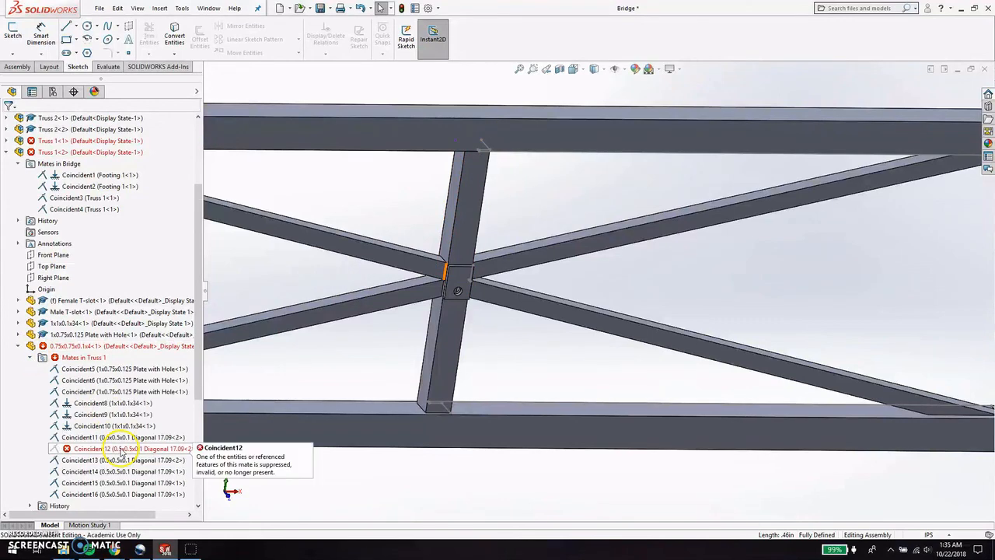
Delete the faulty Coincident12 mate between the 0.75x0.75x0.1x4 tube and the diagonal, and collapse the second Truss 1's tree branch.
click(179, 449)
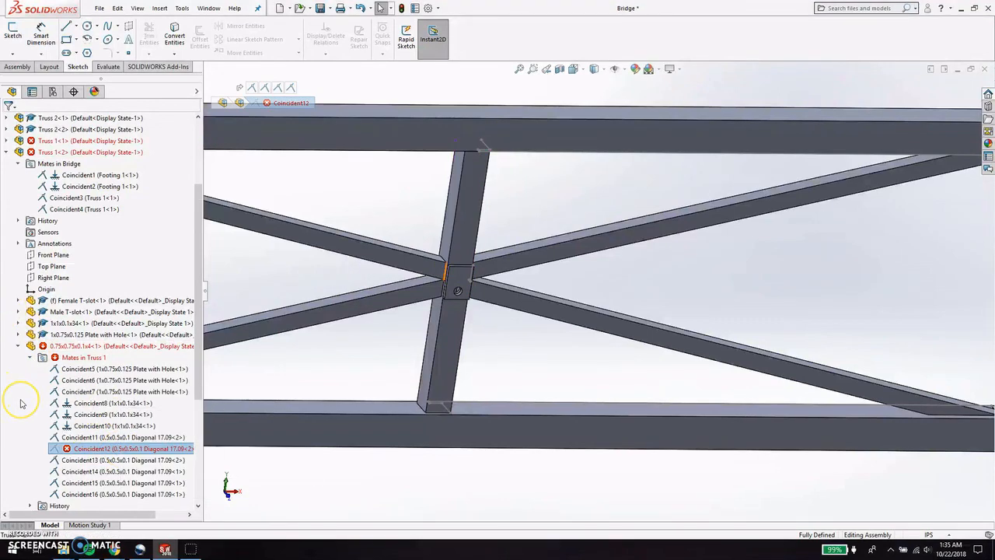
key(Delete)
scroll(49, 404, down, 5)
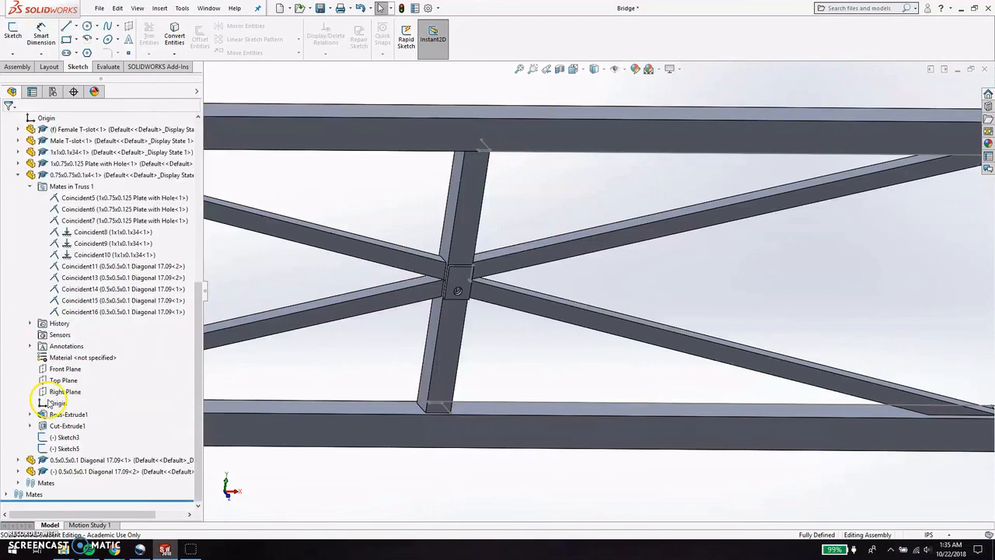
scroll(48, 403, up, 8)
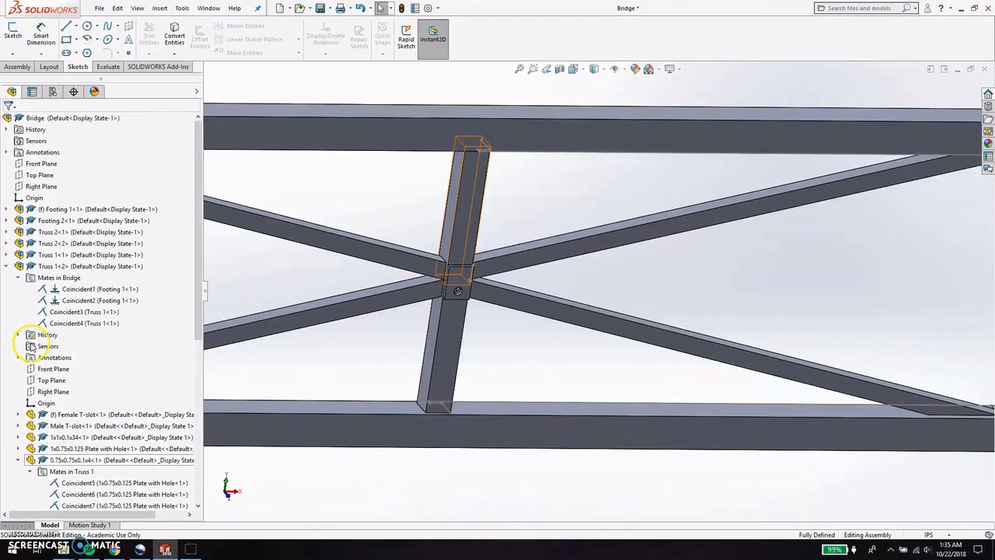
click(7, 266)
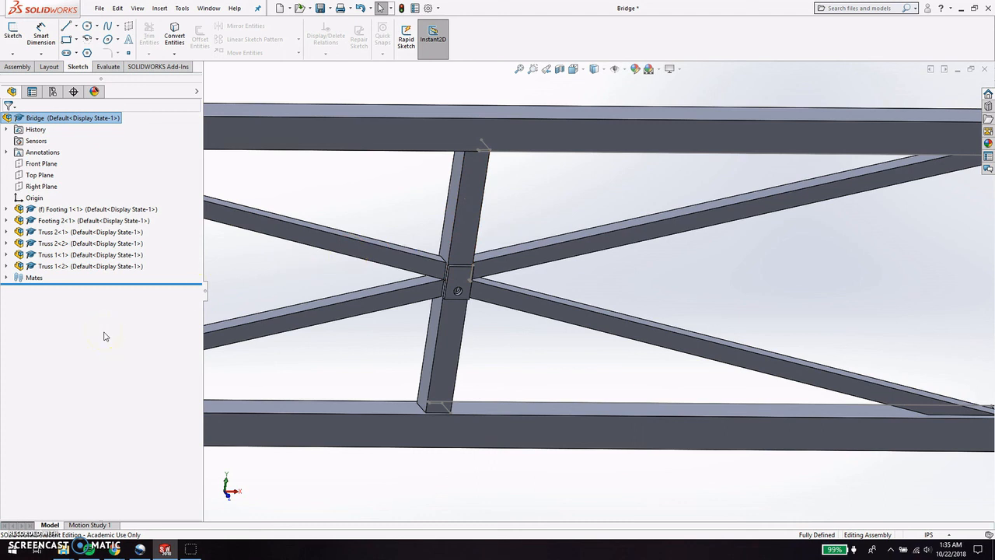
click(362, 248)
click(471, 232)
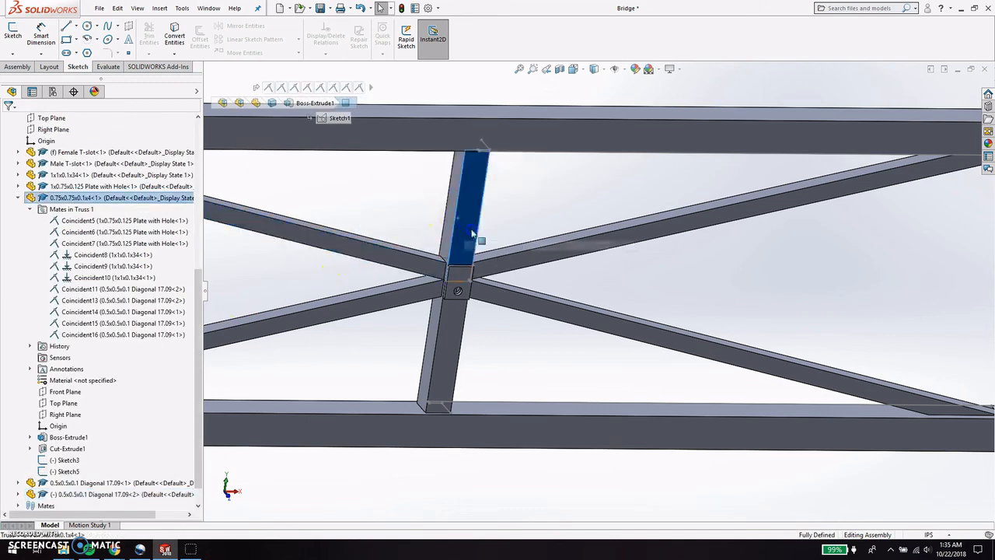
click(460, 308)
click(504, 355)
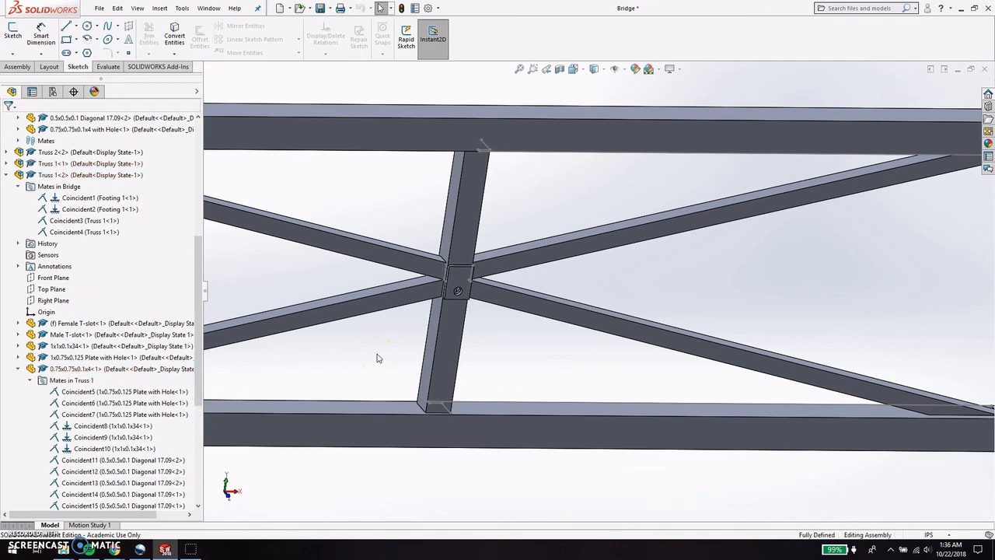
Collapse the expanded truss branches so the feature tree lists only the bridge's main components.
click(18, 368)
click(7, 255)
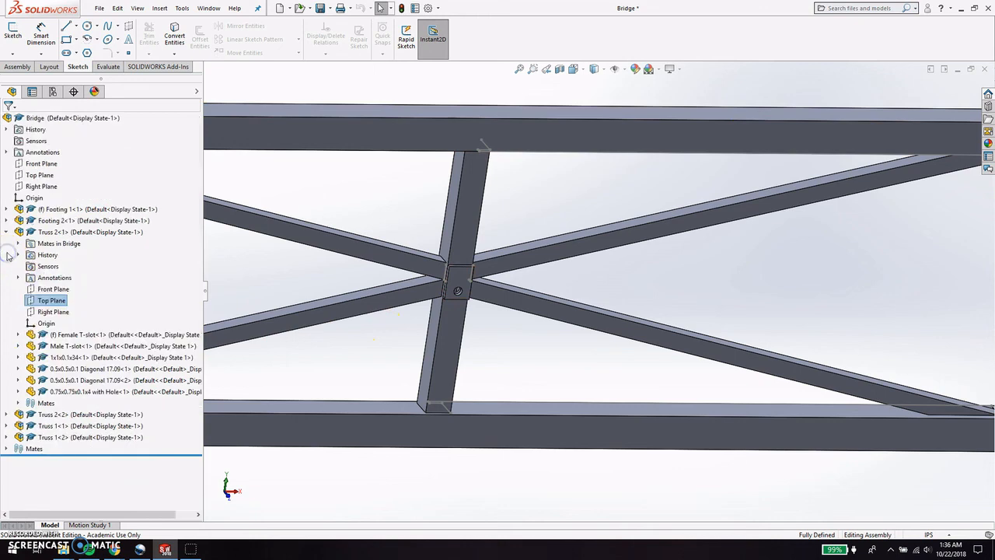
click(6, 231)
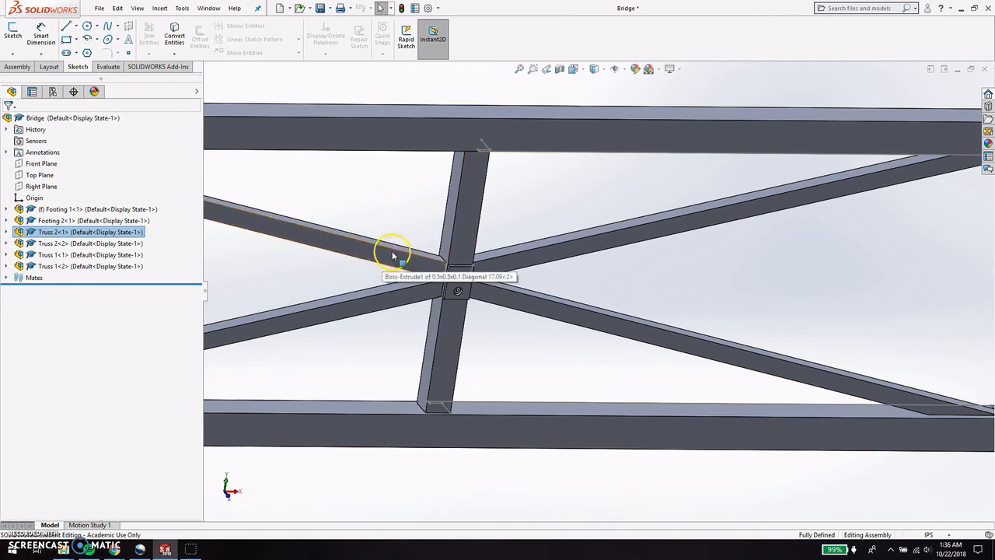
Create a new drawing on a standard A (ANSI) Landscape sheet with the sheet format displayed.
click(101, 9)
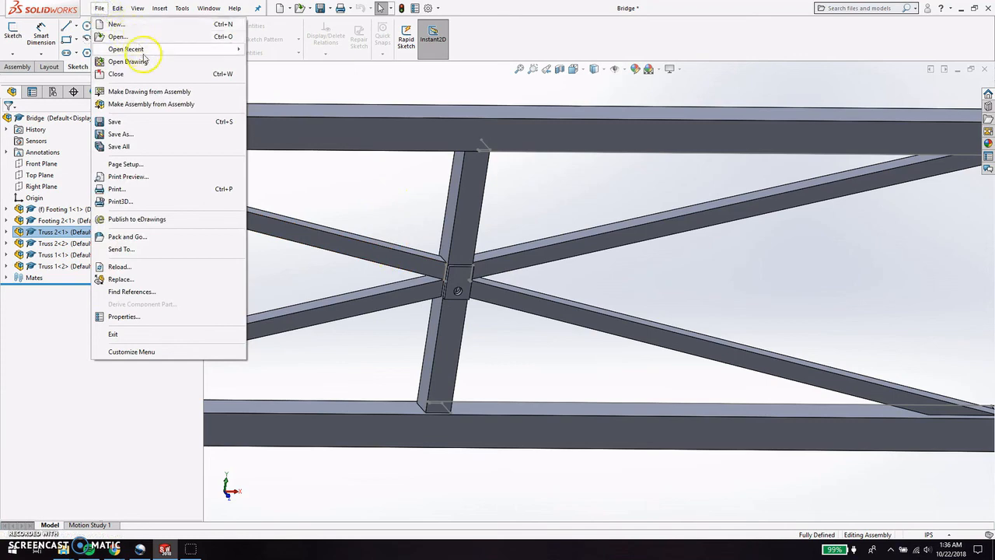
click(125, 24)
click(490, 257)
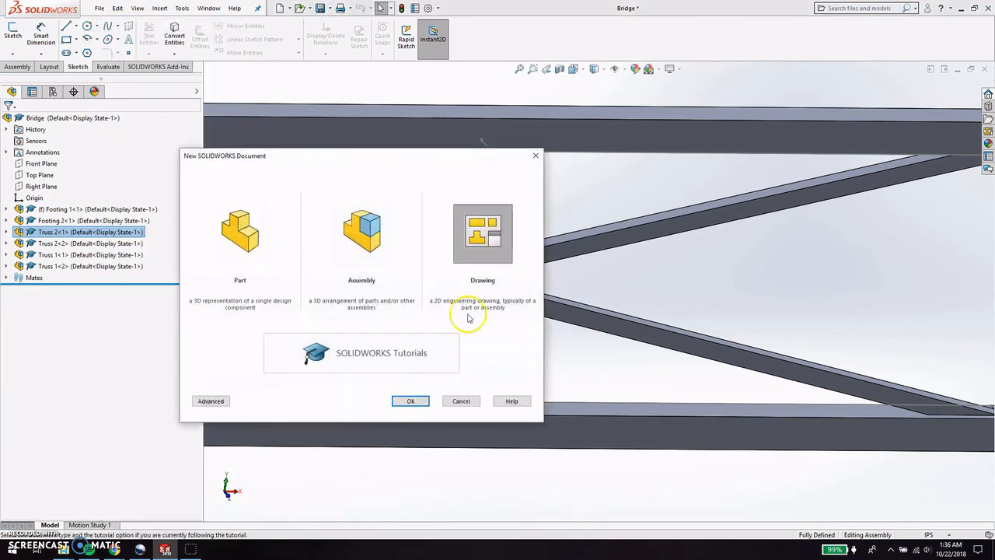
click(410, 401)
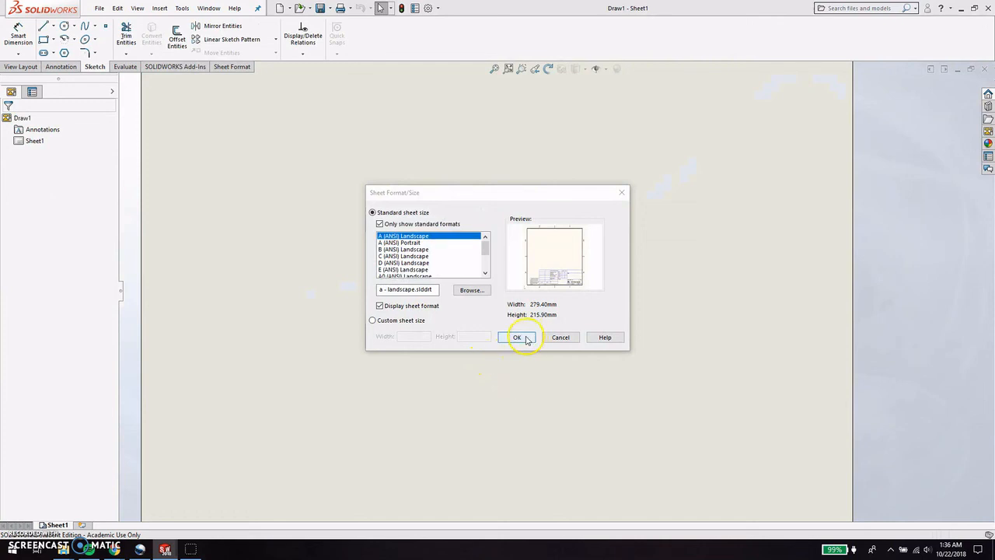
click(517, 337)
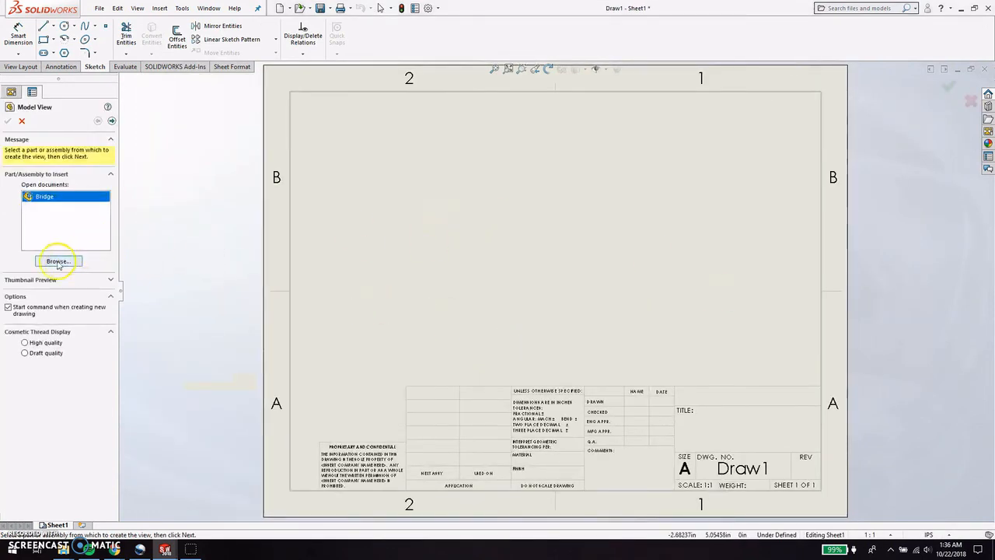
Insert a model view of the 0.5x0.5x0.1 Diagonal 17.09 part and place a projected side view beside it.
click(58, 261)
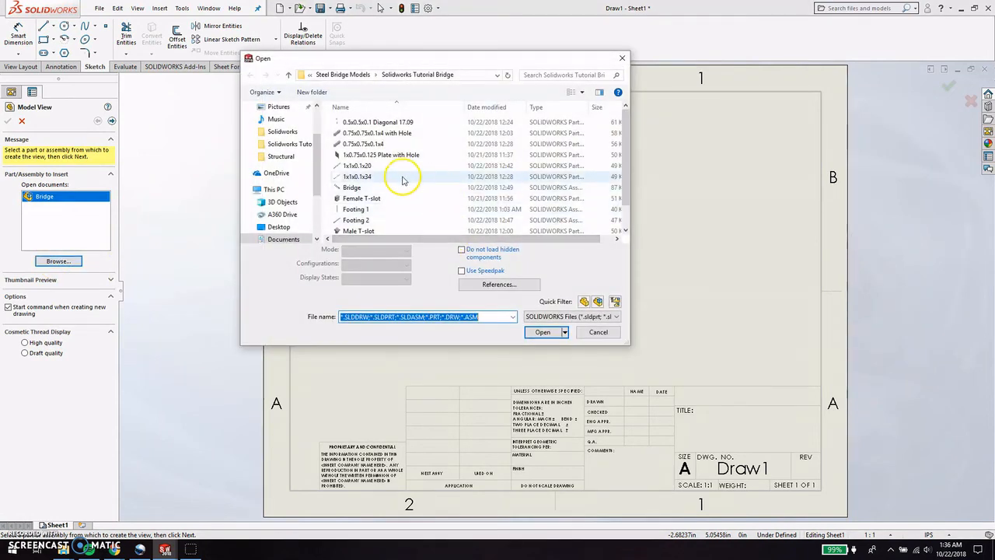
click(402, 122)
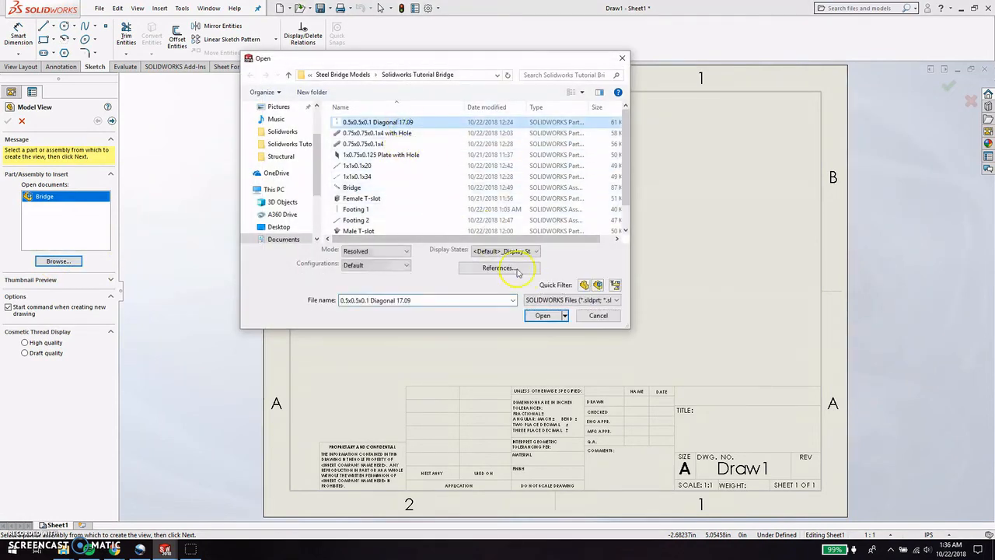
click(546, 317)
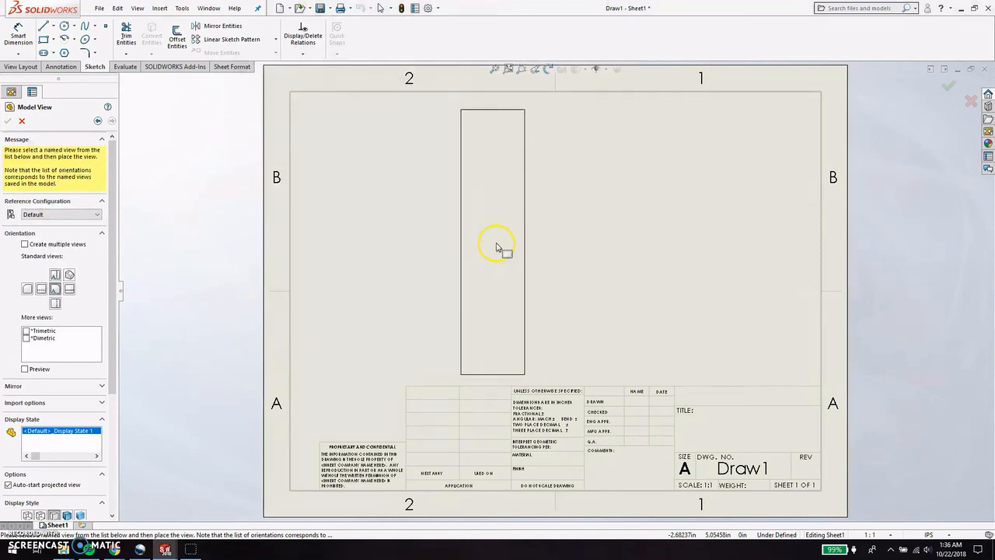
click(388, 234)
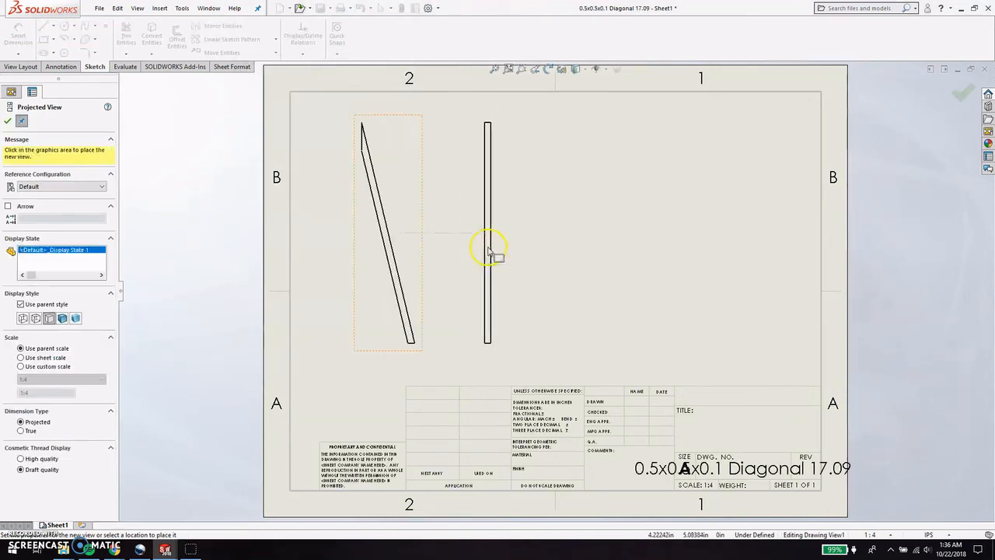
click(489, 250)
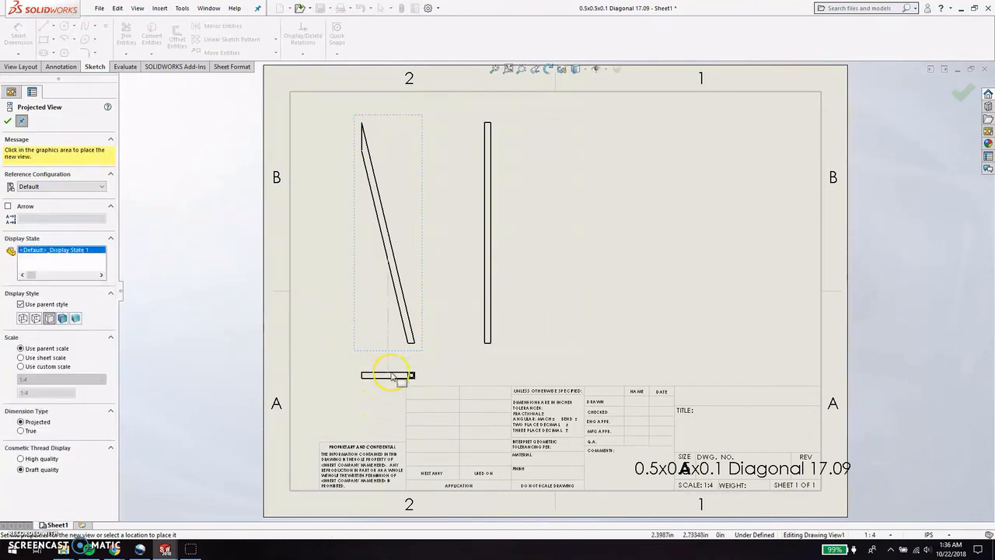
key(Escape)
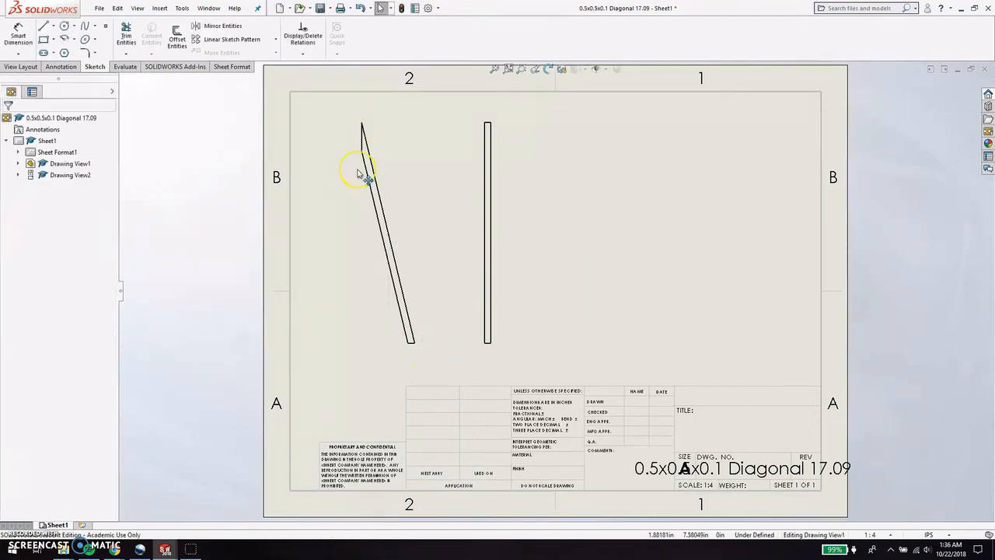
Dimension the angle between the diagonal's short vertical end edge and its long outer edge, placing it inside the main view.
scroll(365, 159, down, 3)
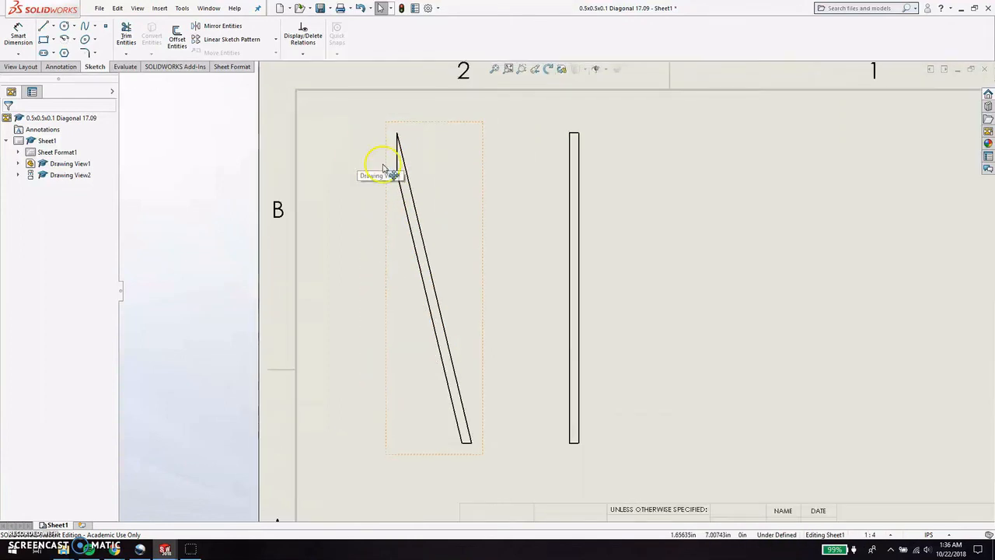
click(17, 35)
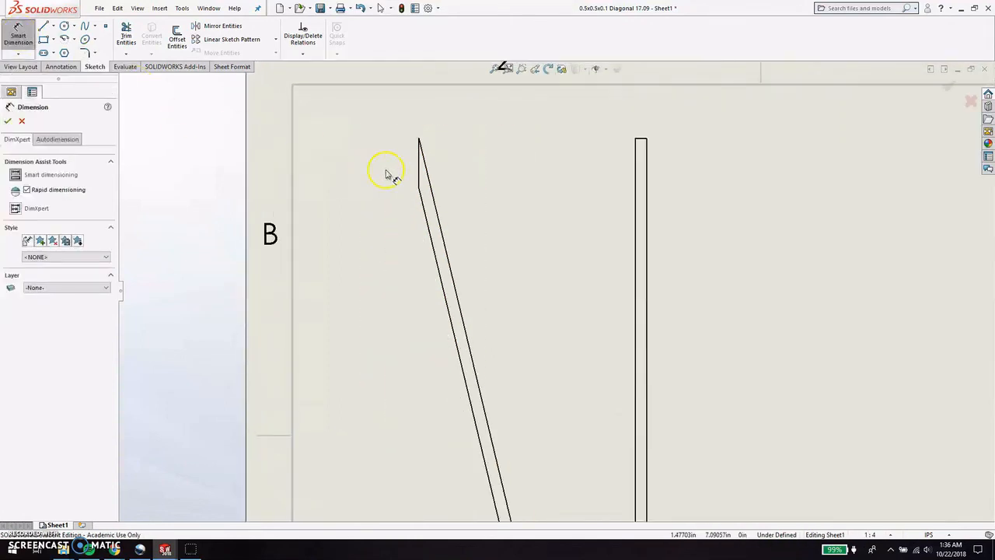
click(420, 167)
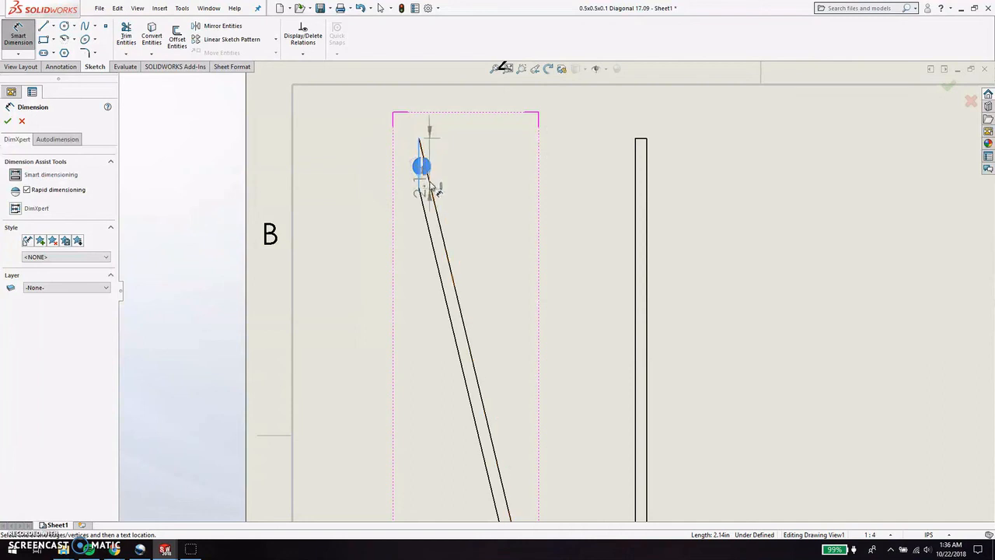
click(433, 192)
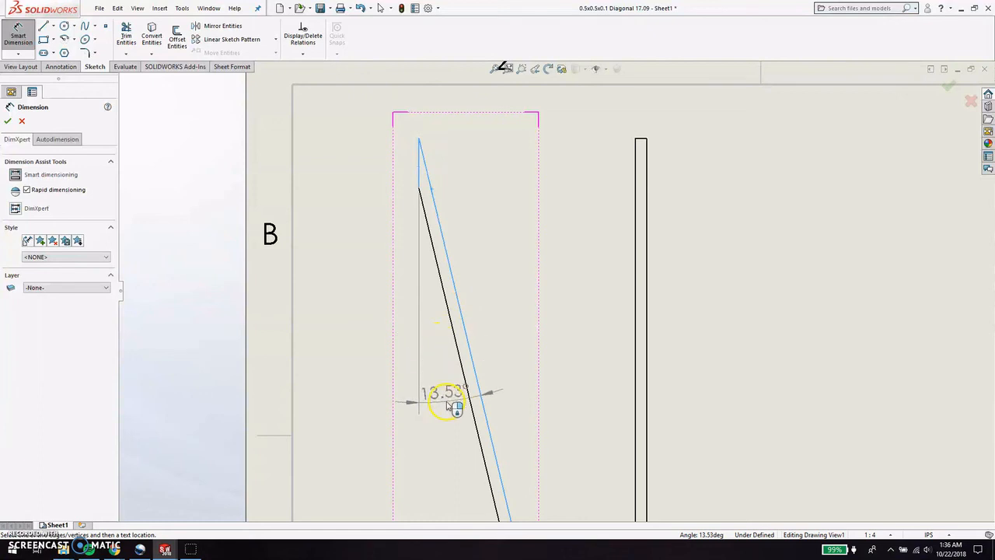
click(455, 443)
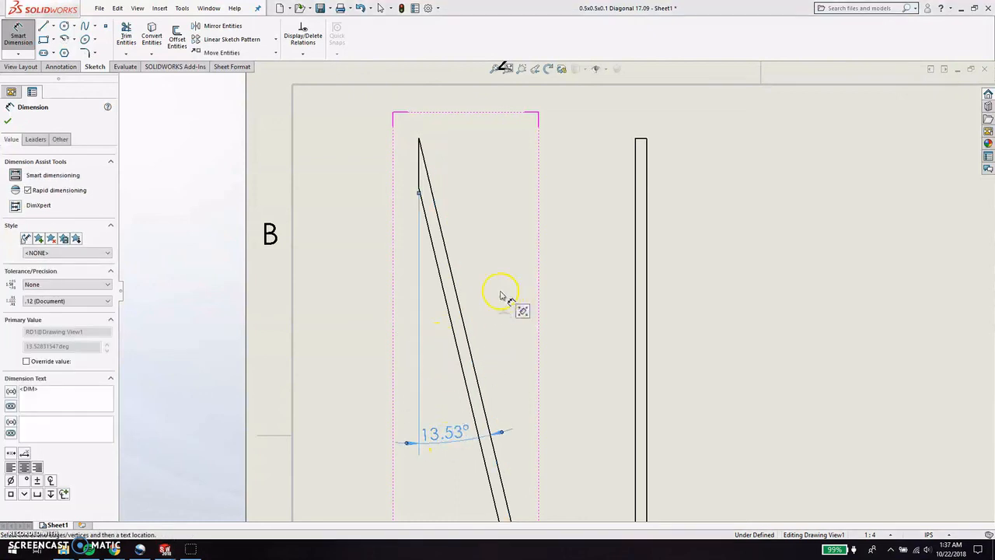
key(Escape)
Dimension the length of the diagonal's long outer edge in the main view.
click(19, 37)
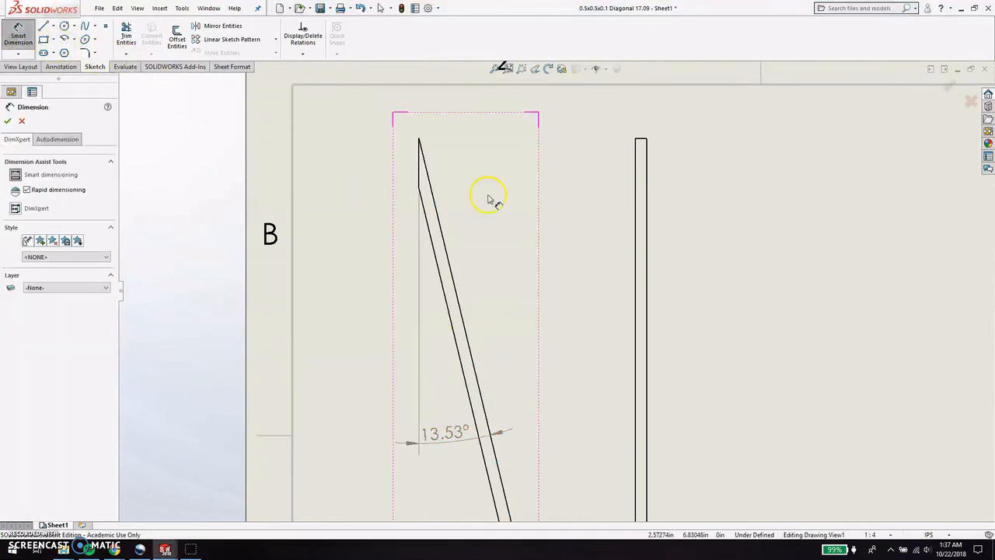
click(424, 178)
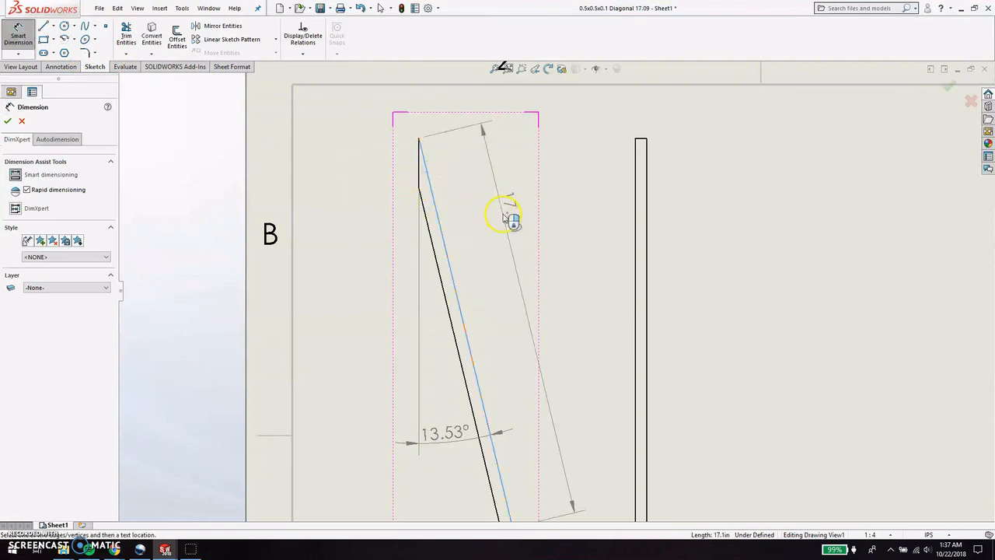
click(473, 300)
scroll(493, 344, up, 3)
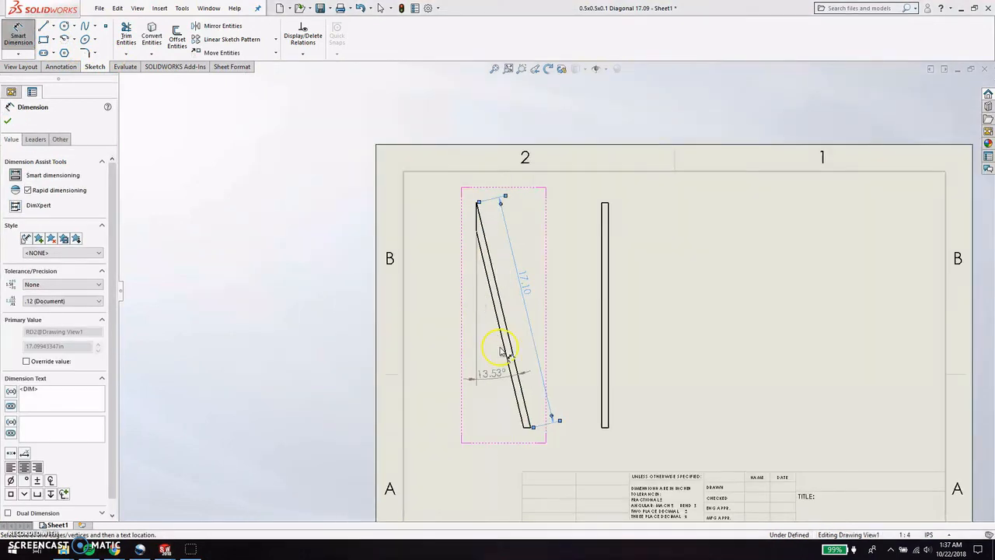
Dimension the length of the diagonal's long inner edge, placing the dimension outside the view opposite the outer-edge length.
scroll(519, 355, down, 3)
key(Escape)
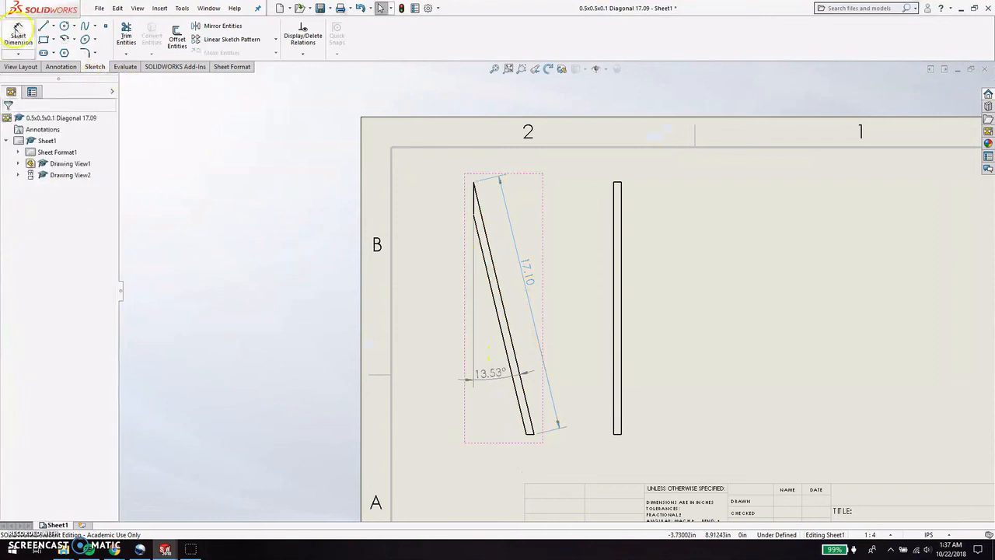
key(Return)
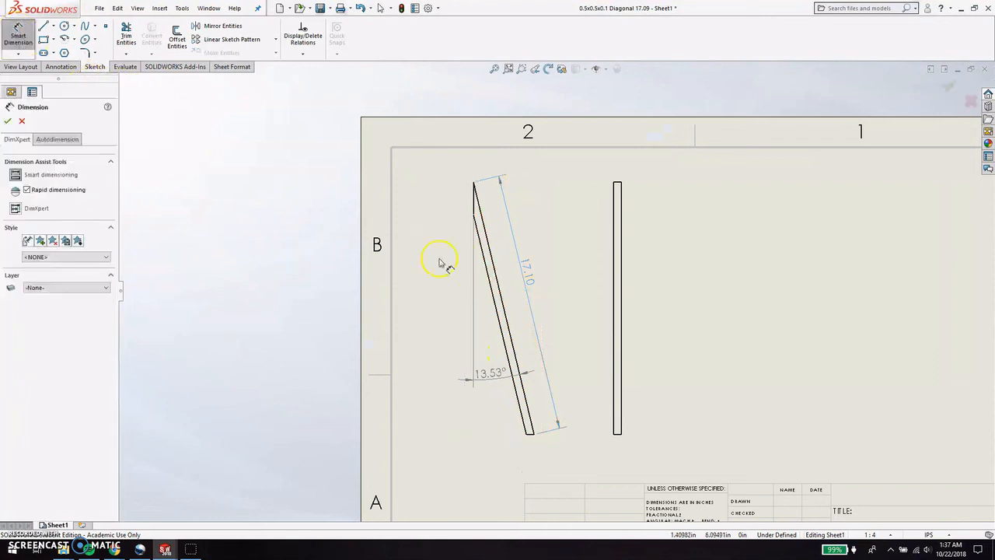
click(496, 308)
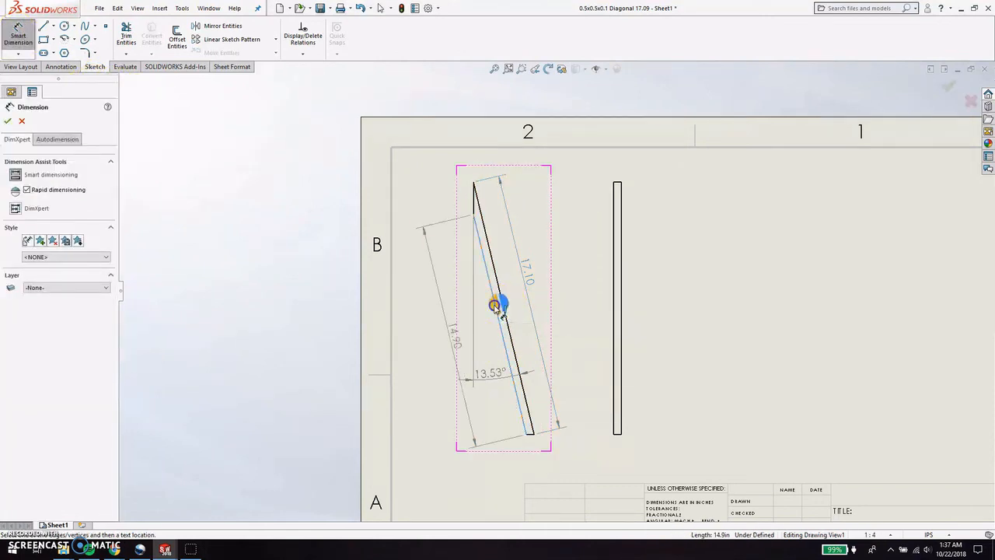
click(483, 381)
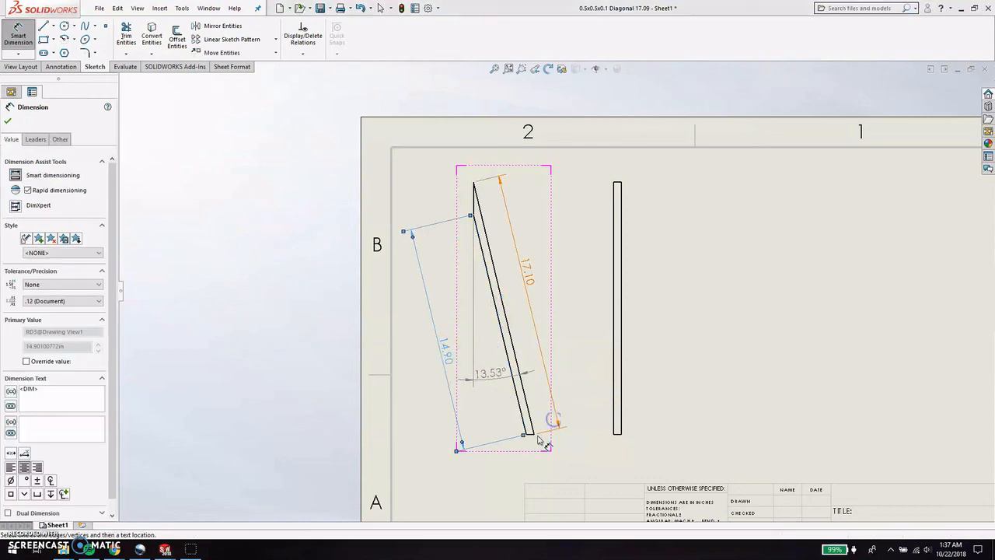
Dimension the diagonal's width between its two long parallel edges, placing it just below the lower end.
scroll(528, 326, down, 3)
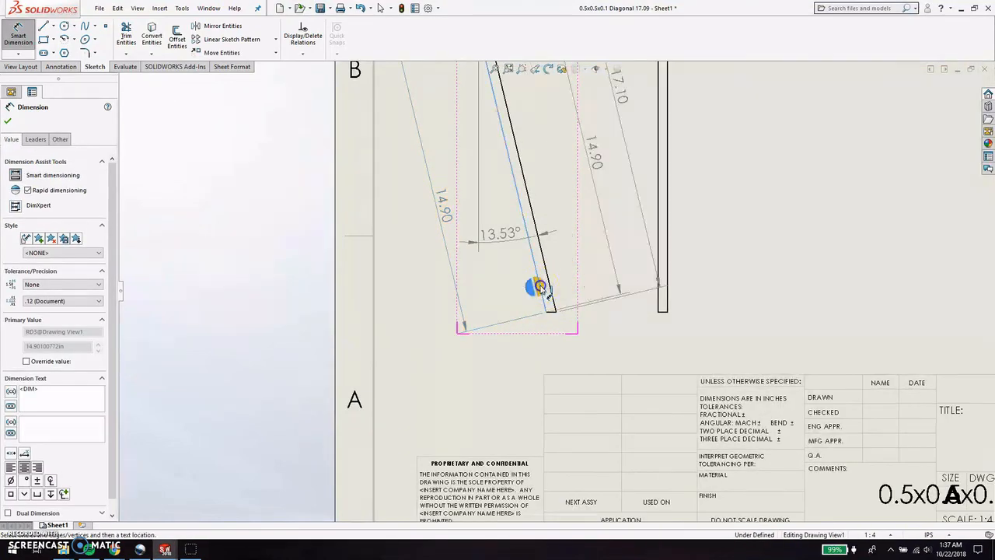
click(548, 281)
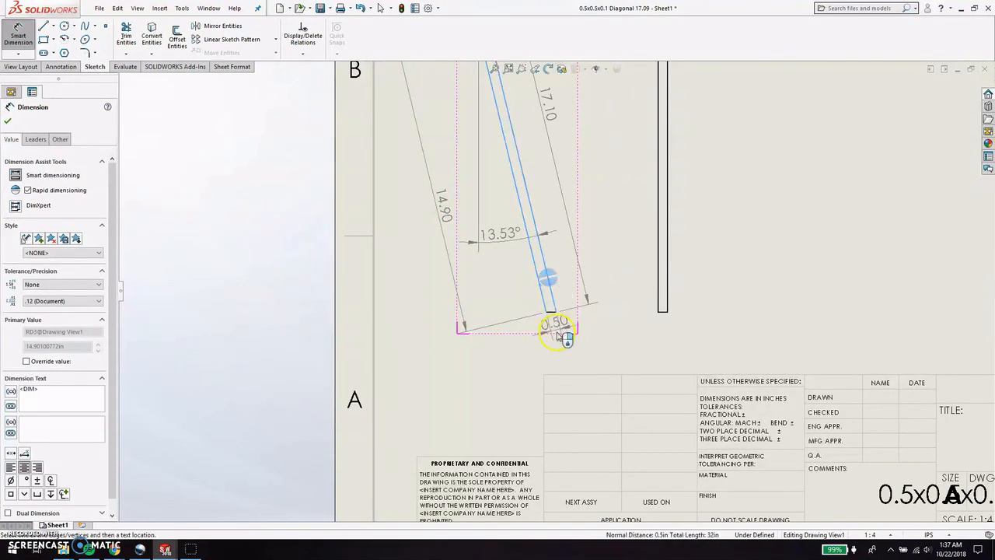
click(560, 346)
scroll(562, 344, down, 1)
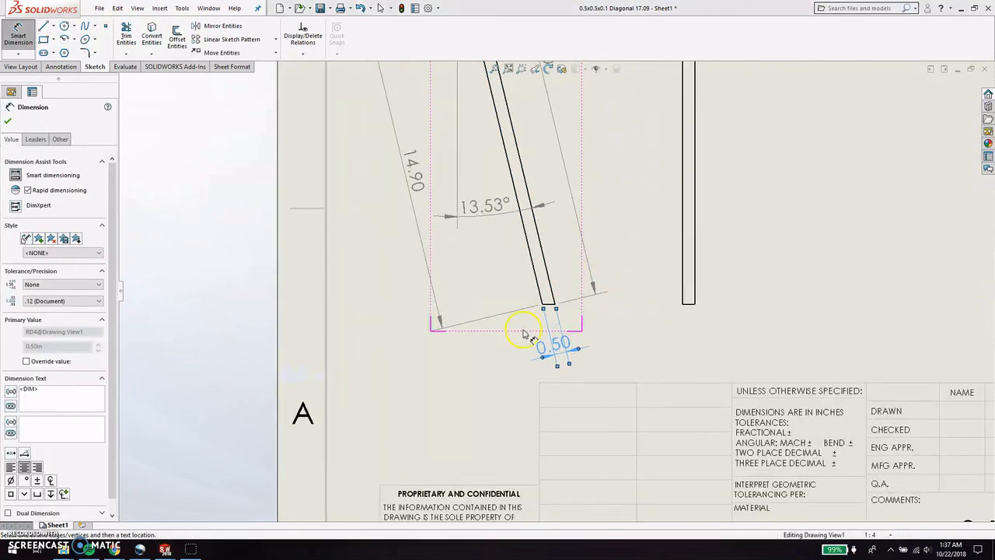
key(Escape)
Dimension the angle between the diagonal's horizontal lower end edge and its long outer edge, placing it beside the inner edge.
scroll(545, 296, down, 2)
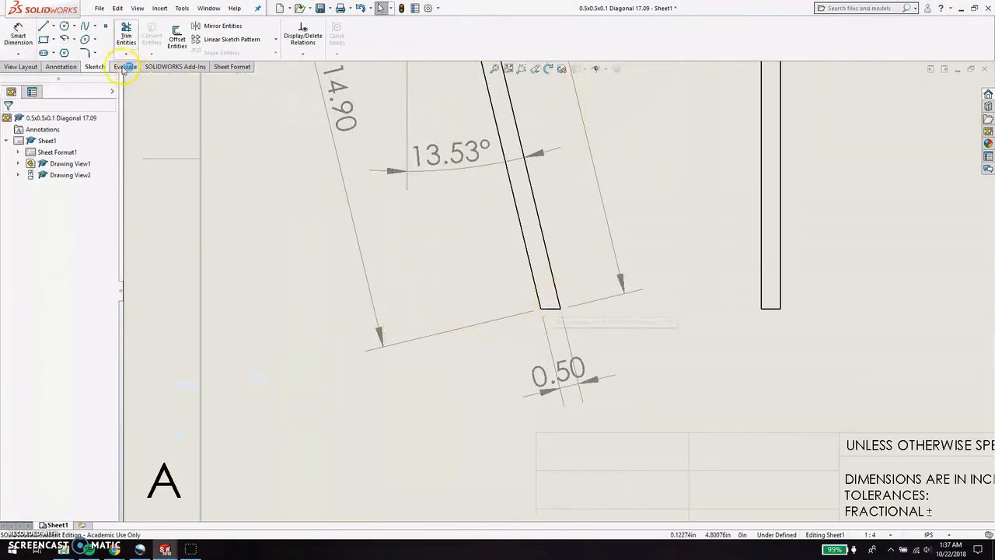
click(18, 35)
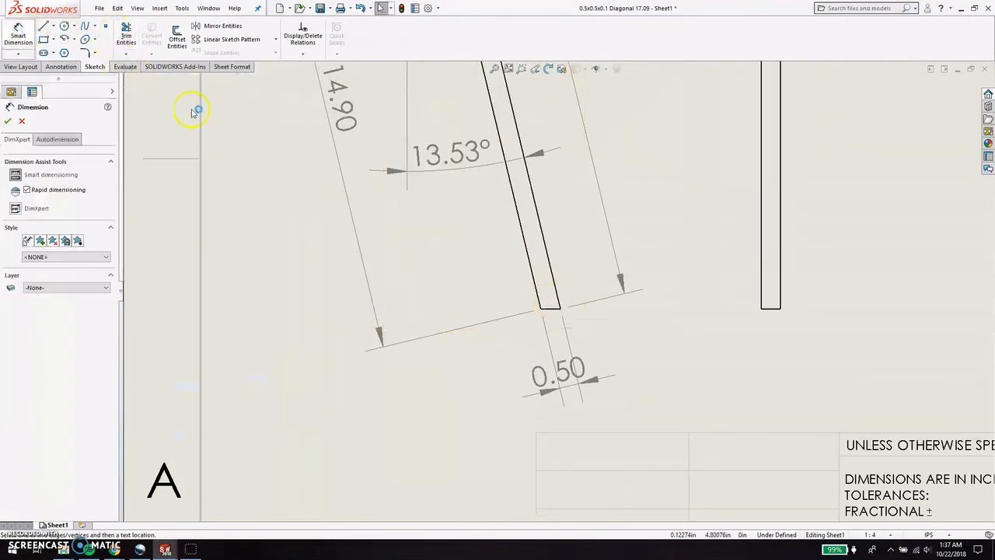
click(554, 310)
click(548, 283)
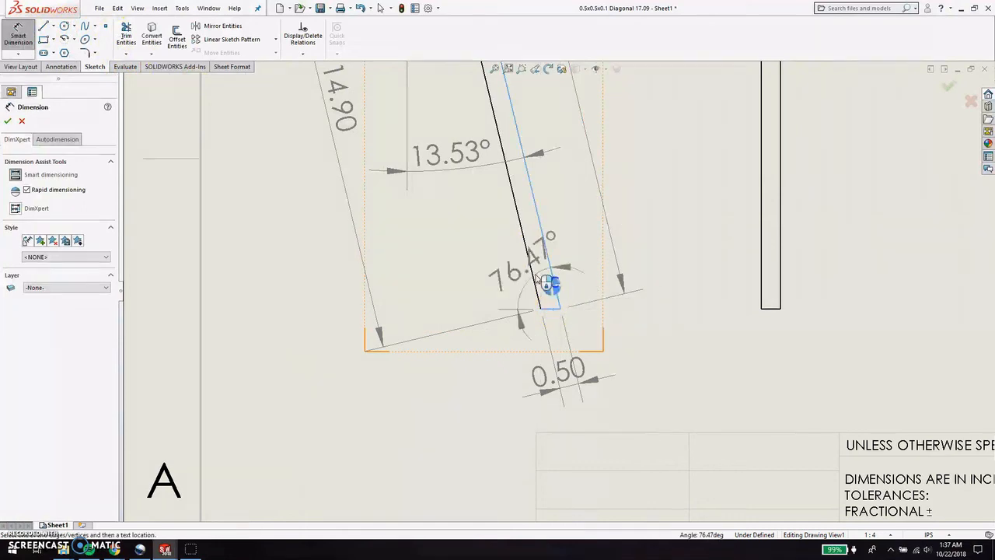
click(484, 251)
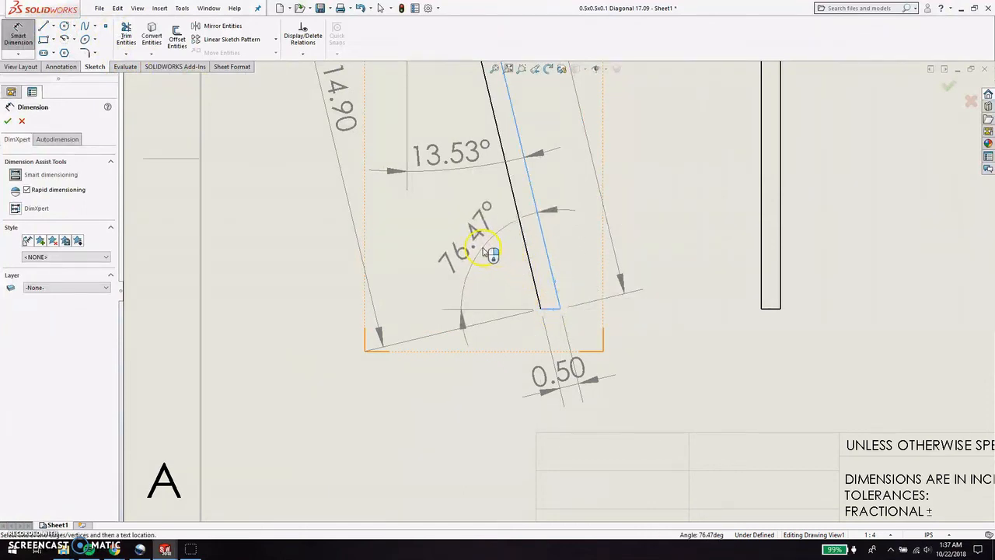
click(487, 249)
scroll(675, 264, up, 4)
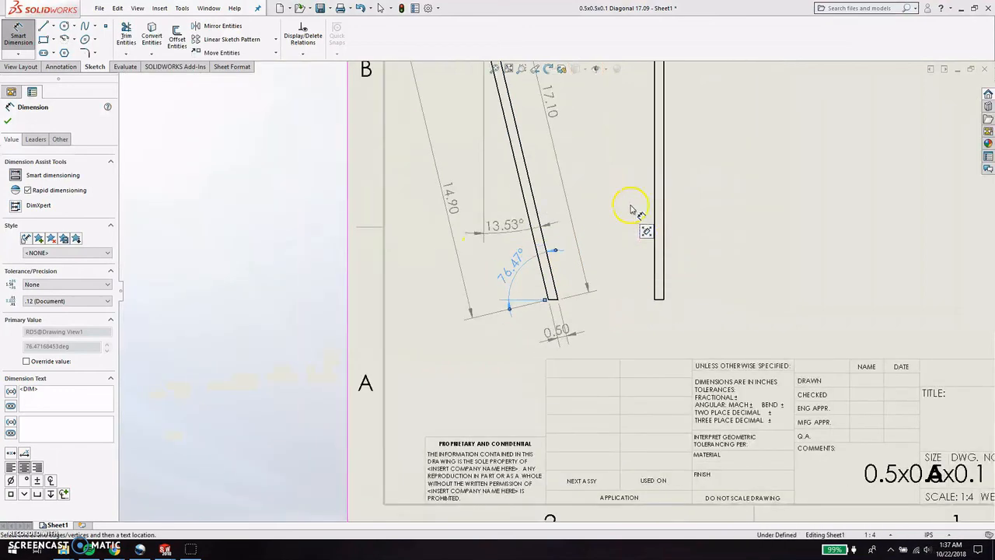
key(Escape)
Delete the projected side view from the sheet.
scroll(611, 206, up, 3)
scroll(583, 204, down, 1)
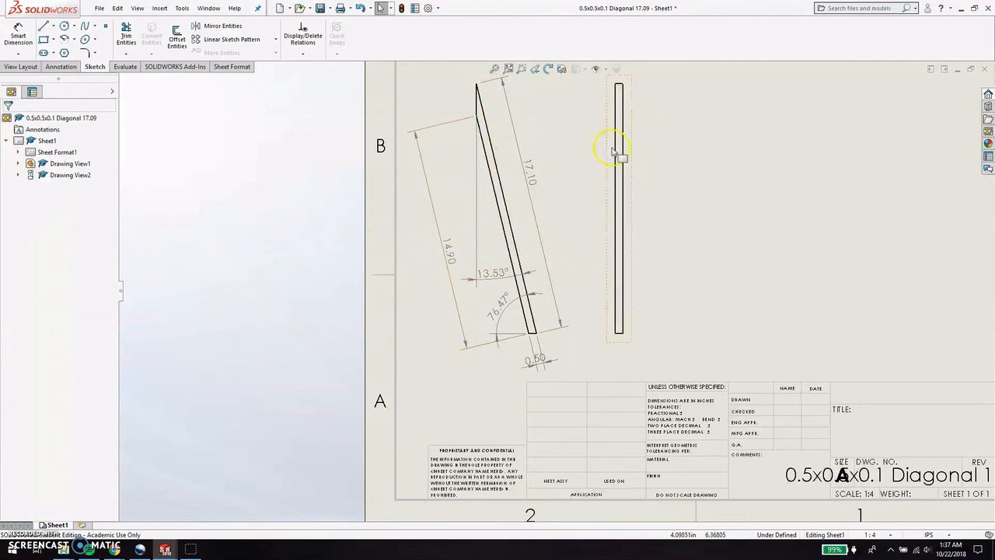
click(634, 280)
key(Delete)
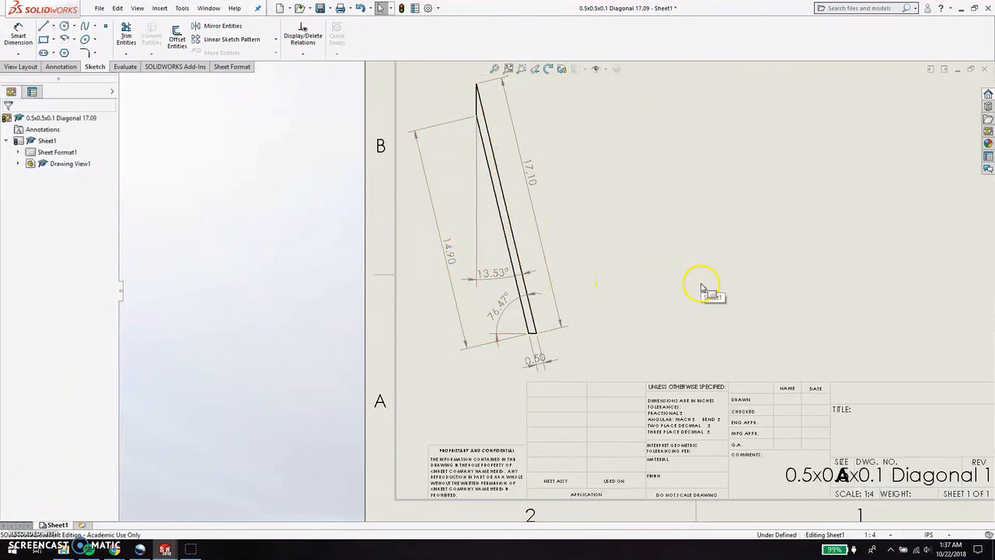
Save the drawing as "0.5x0.5x0.1 Diagonal 17.09 Drawing" in the Solidworks Tutorial Bridge folder.
key(f)
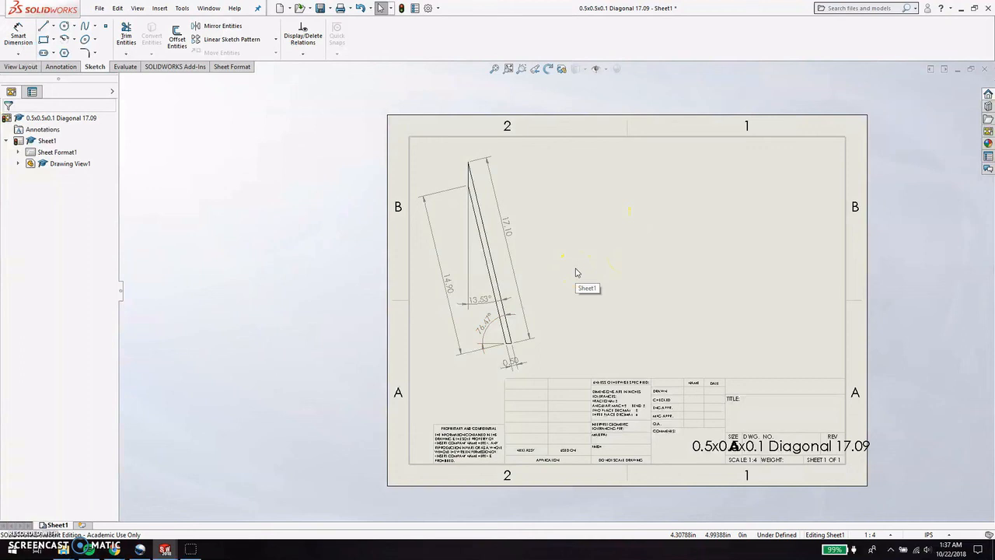
key(ctrl+s)
click(714, 235)
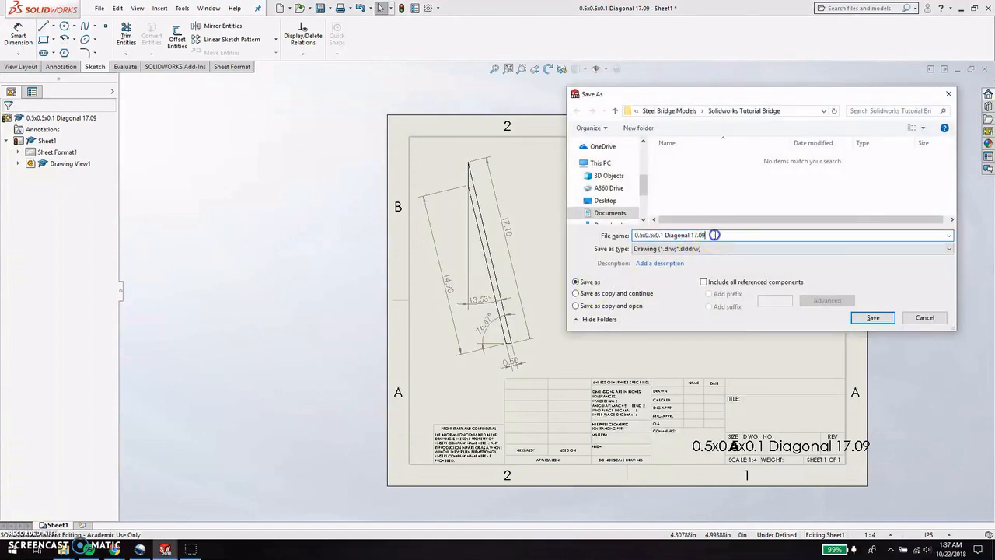
key(Return)
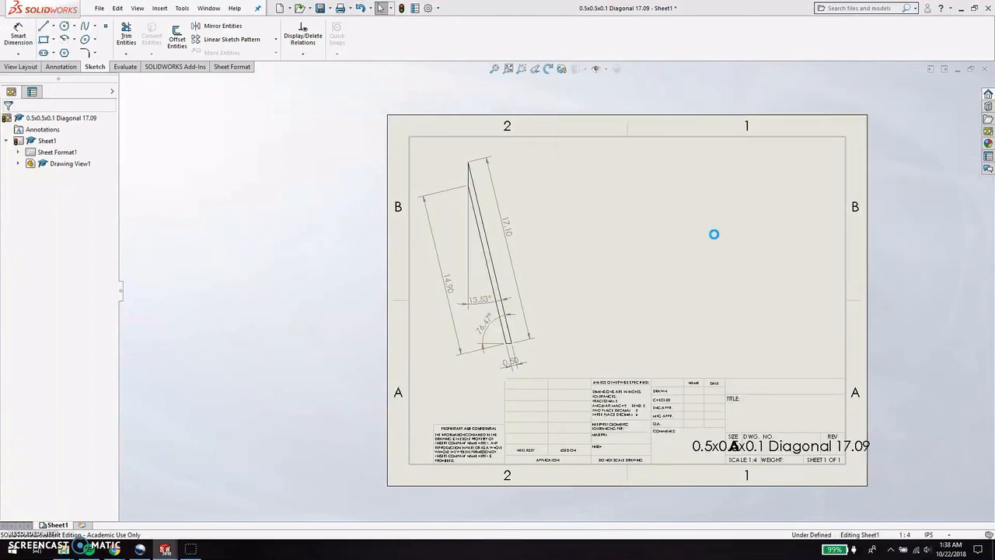
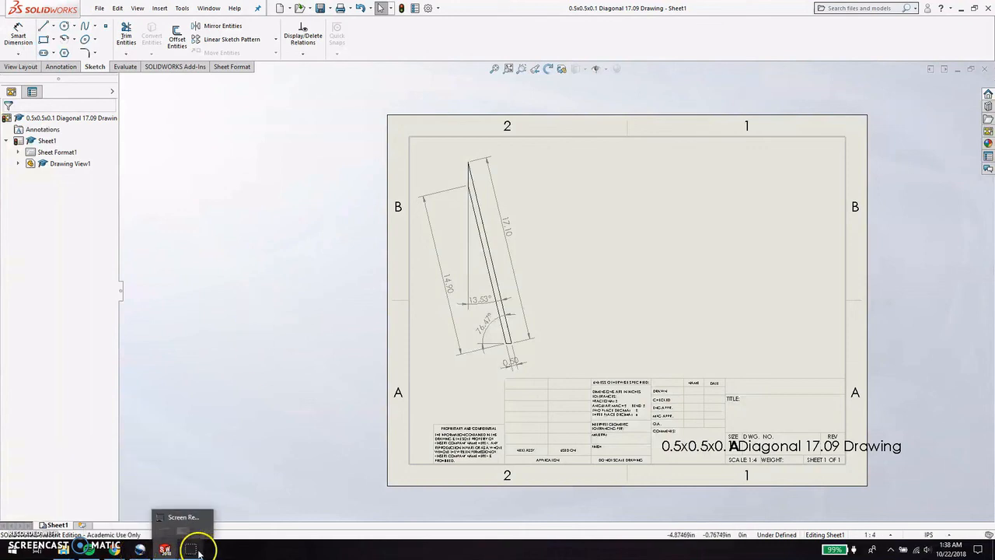
Switch to File Explorer and try to open the Bridge assembly from the Solidworks folder.
mouse_move(68, 552)
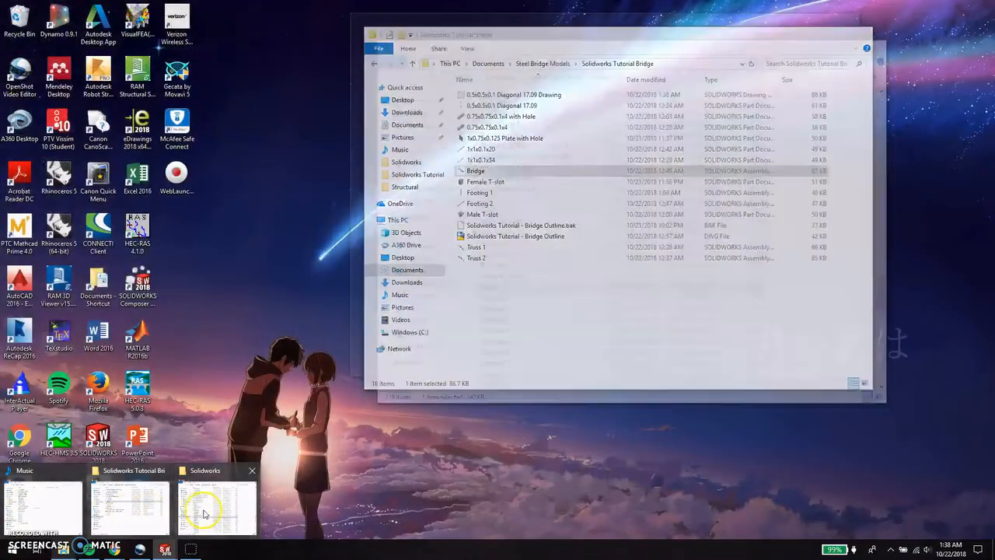
click(200, 501)
click(795, 283)
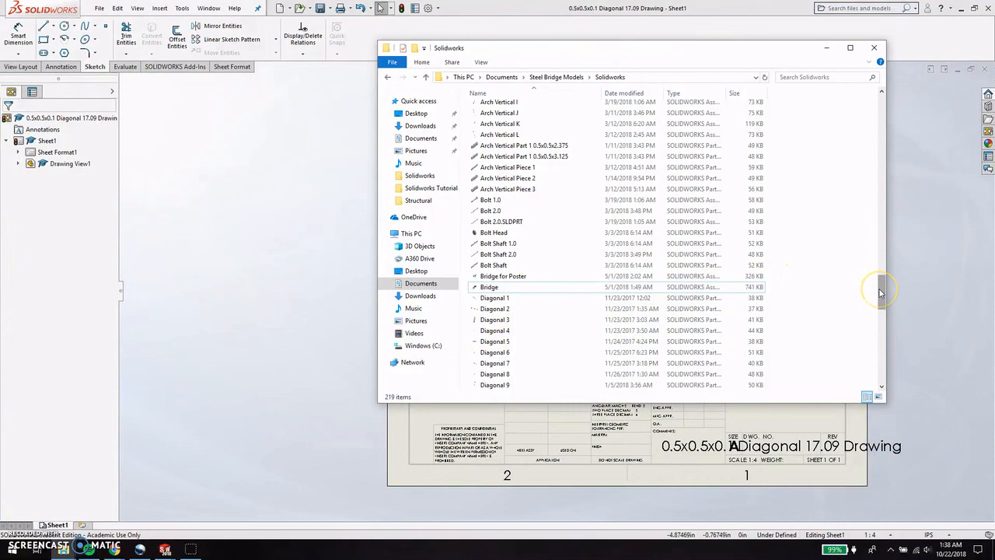
mouse_move(880, 290)
mouse_down()
mouse_move(878, 111)
mouse_move(879, 355)
mouse_move(879, 292)
mouse_up()
click(314, 329)
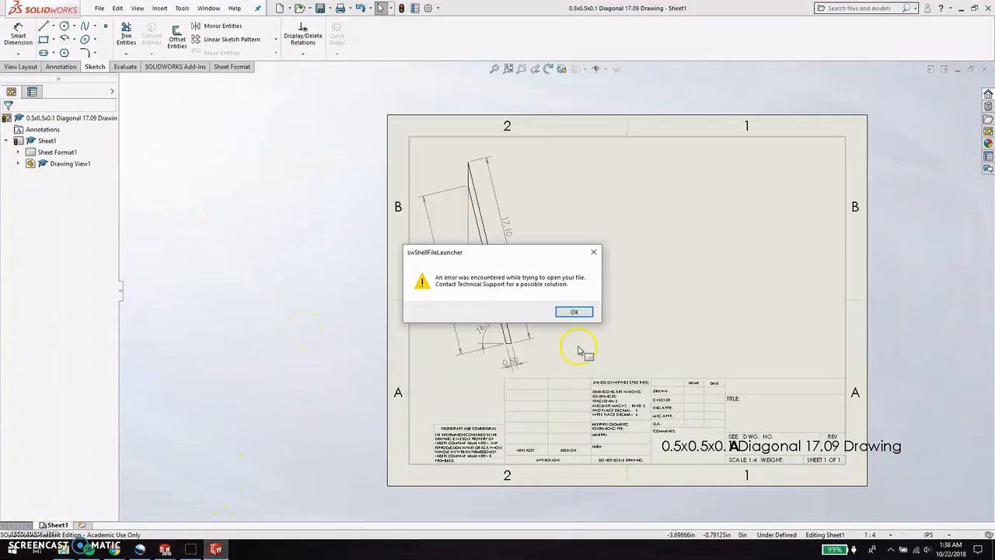
click(570, 313)
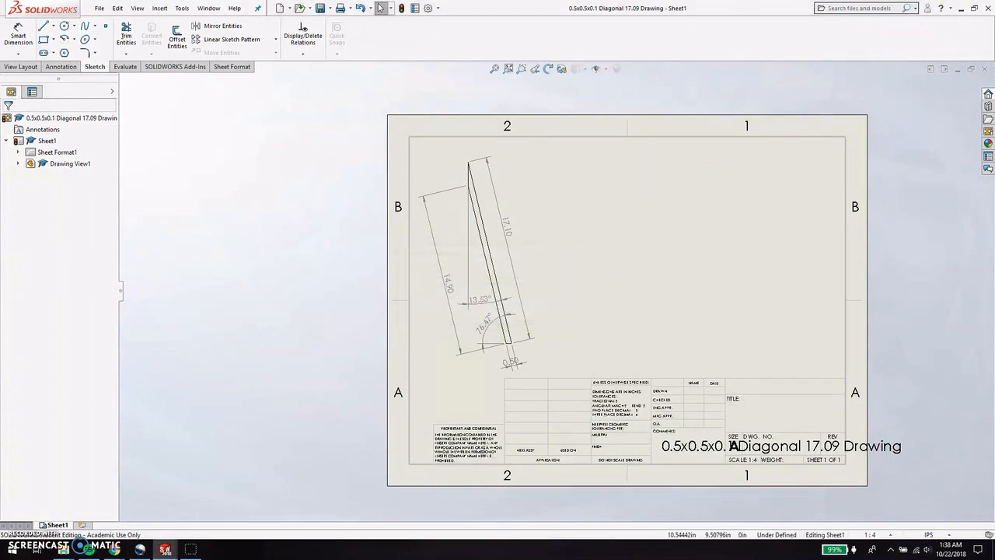
Try to open the Bridge assembly from Steel Bridge Models > Solidworks, declining to show the already opened document of that name.
click(101, 9)
click(111, 11)
click(102, 11)
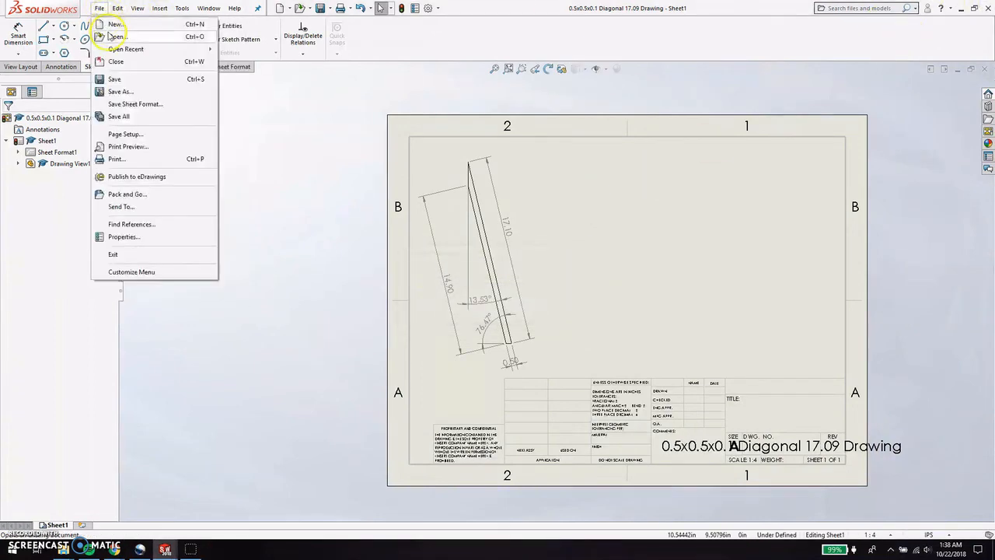
click(113, 37)
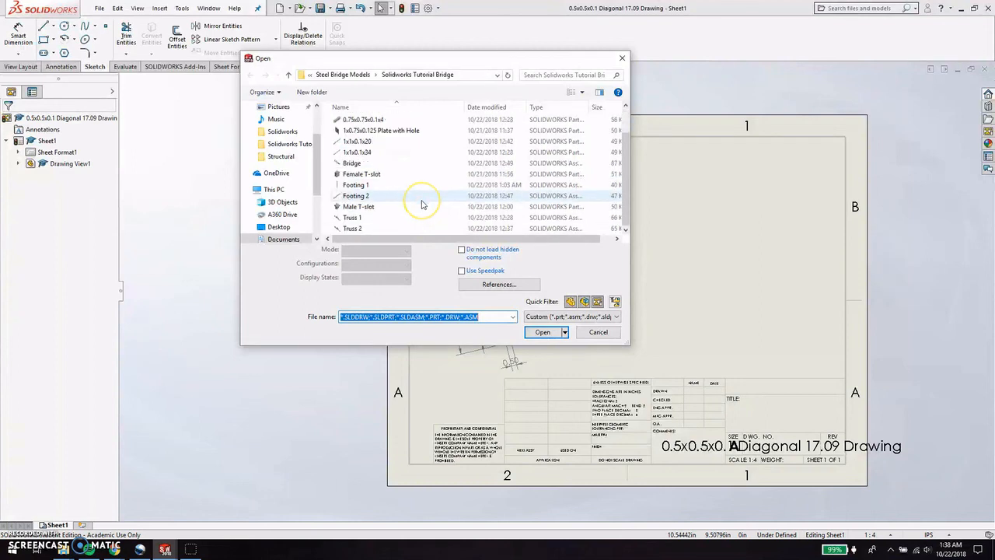
click(339, 76)
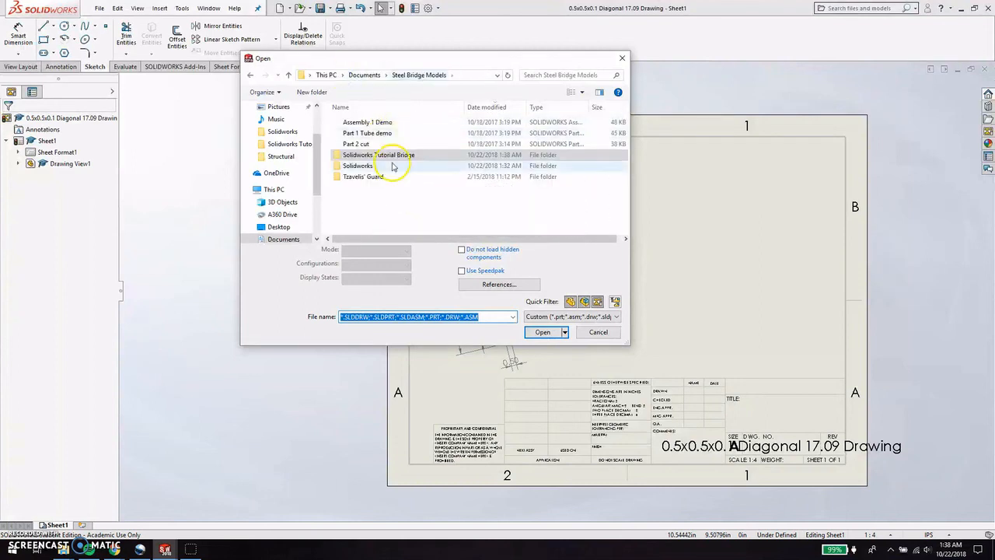
click(384, 165)
scroll(406, 173, down, 6)
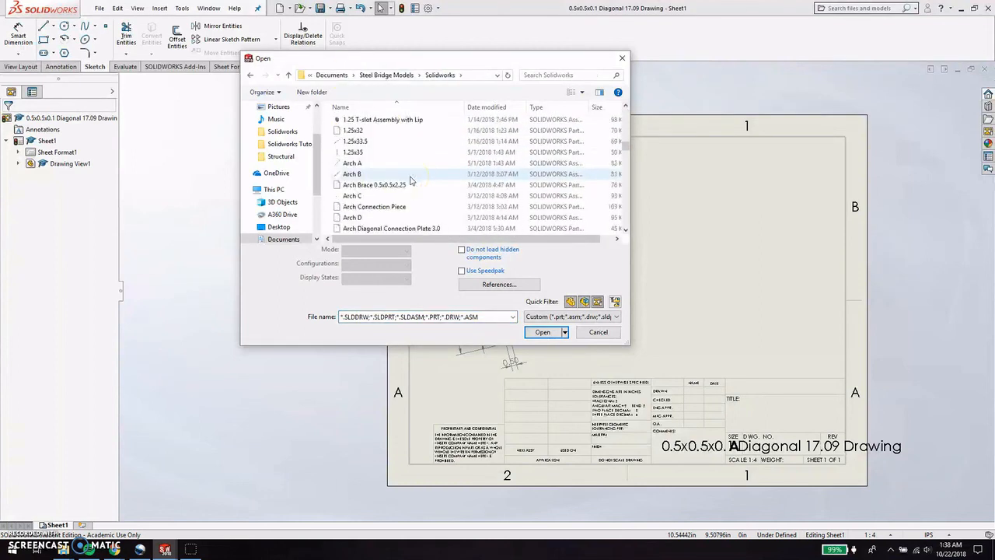
scroll(410, 181, down, 10)
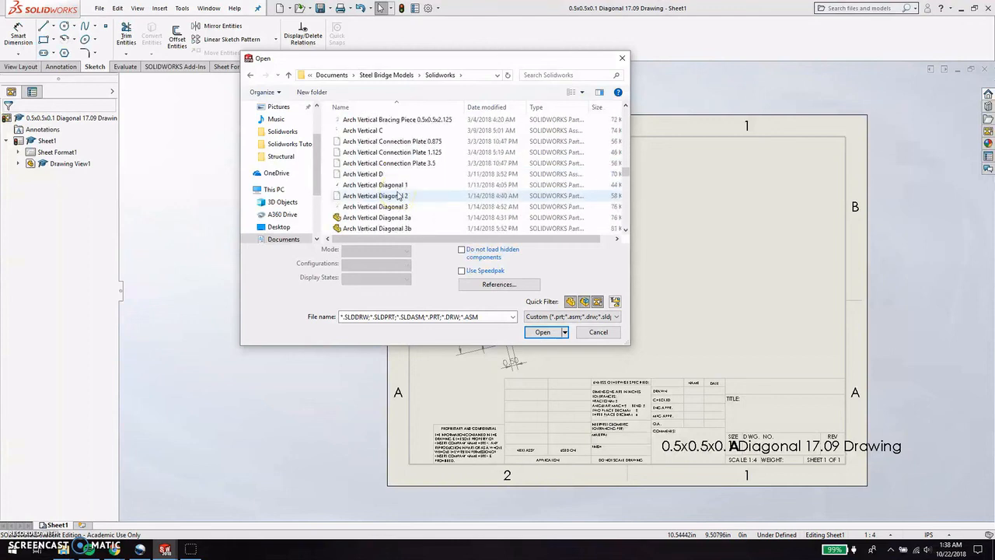
scroll(396, 194, down, 5)
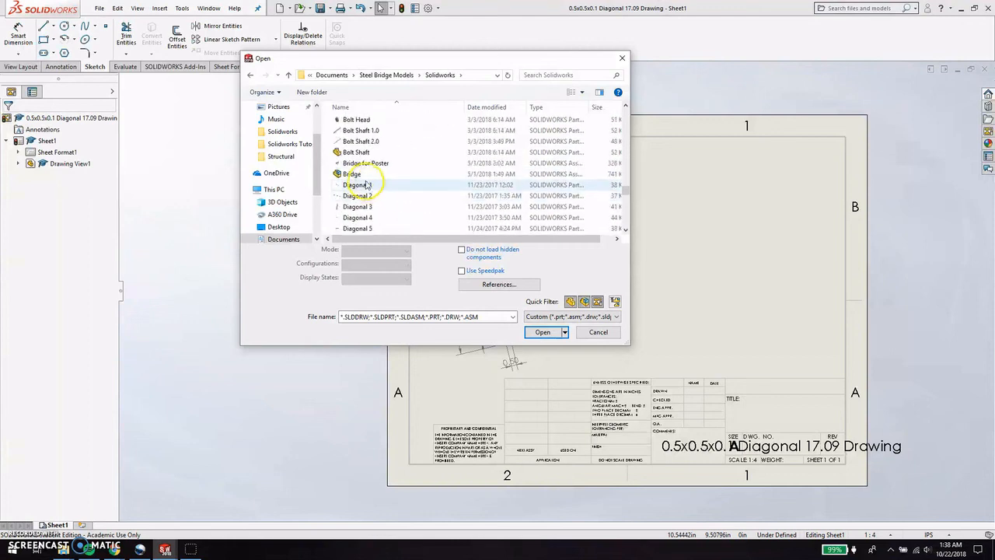
click(356, 173)
click(542, 332)
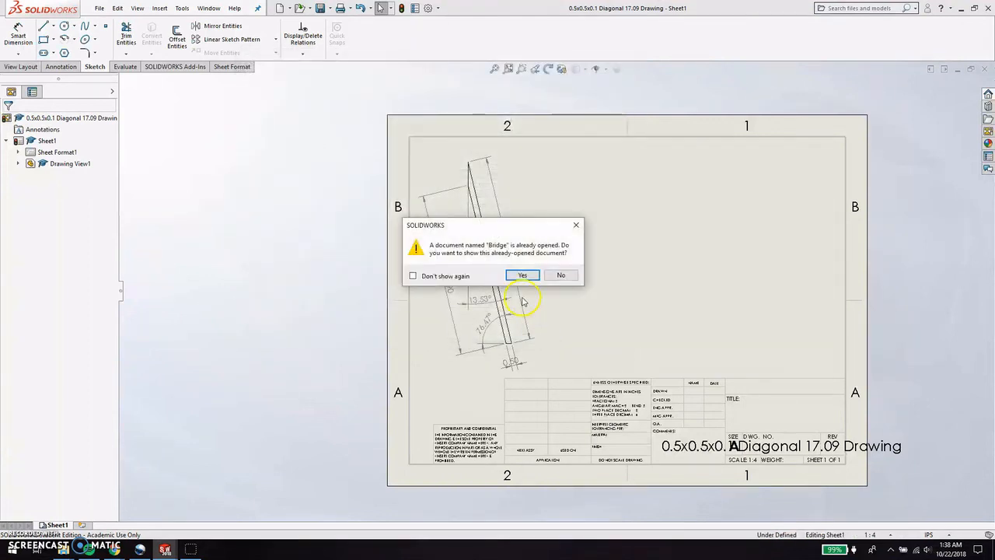
click(575, 277)
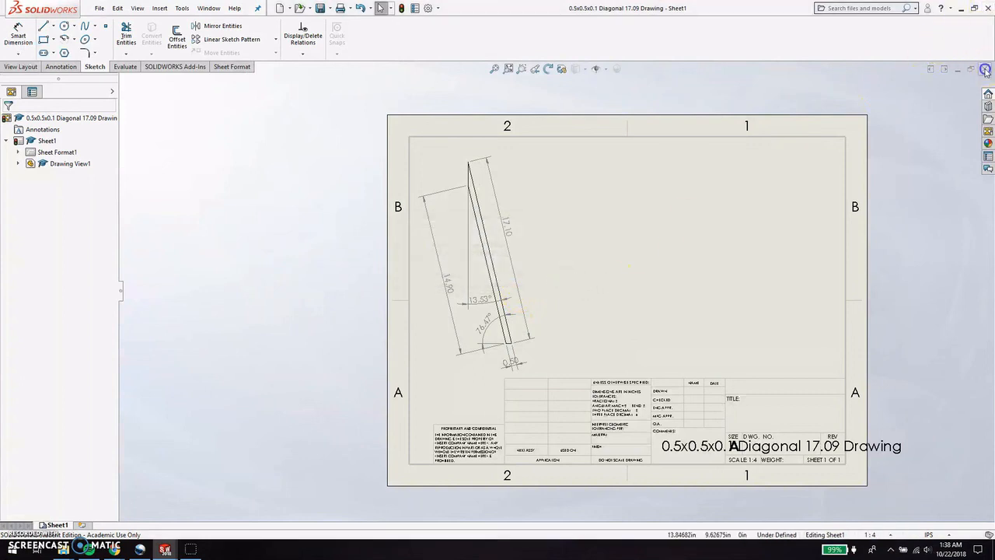
Close the drawing and the tutorial Bridge assembly, saving all modified documents.
click(984, 69)
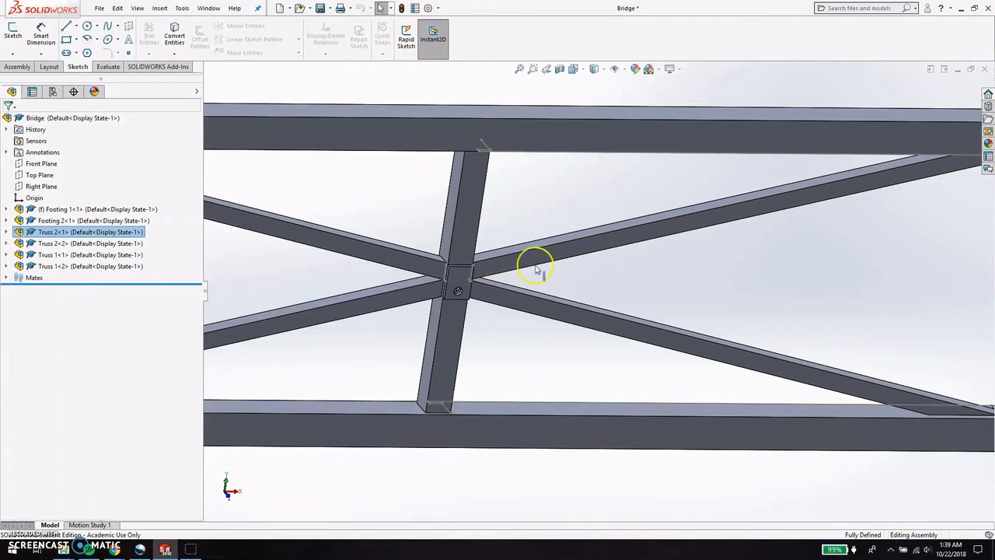
click(984, 69)
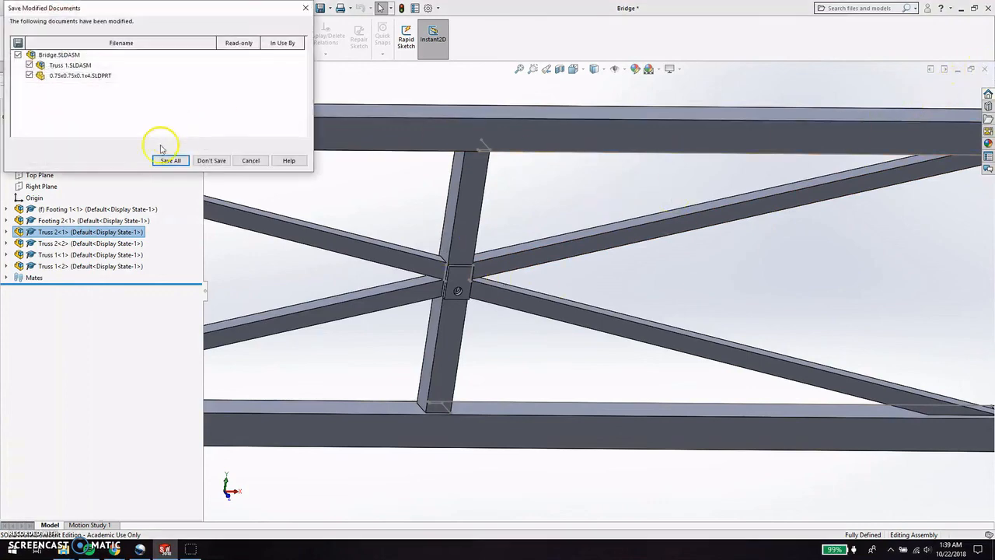
click(171, 161)
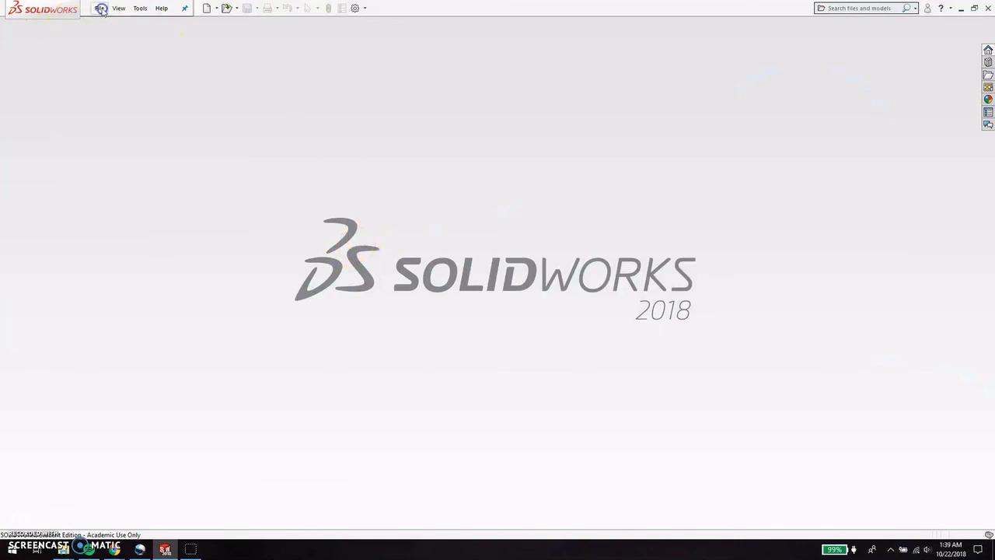
Open the Bridge assembly from the Steel Bridge Models > Solidworks folder.
click(101, 9)
click(98, 36)
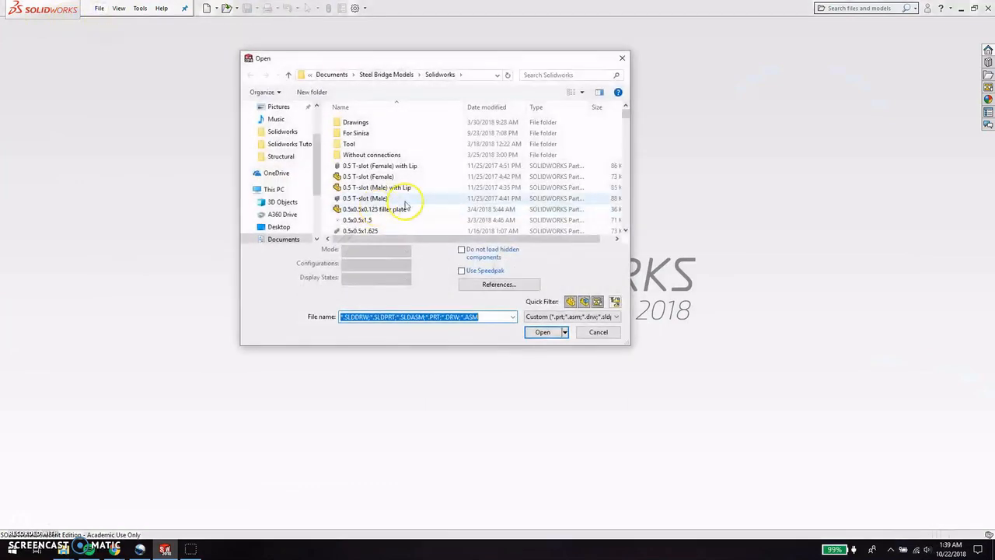
scroll(404, 203, down, 10)
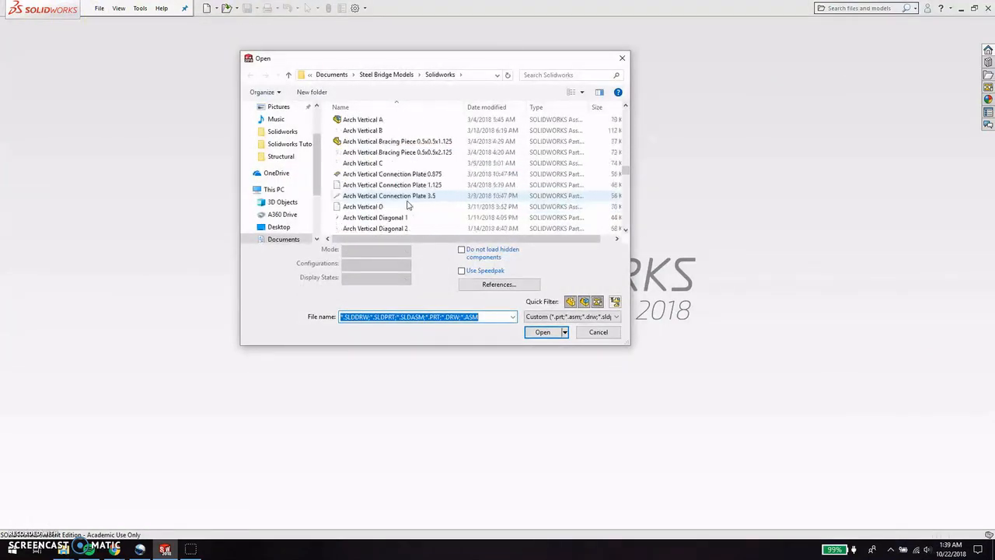
scroll(406, 198, down, 5)
click(378, 207)
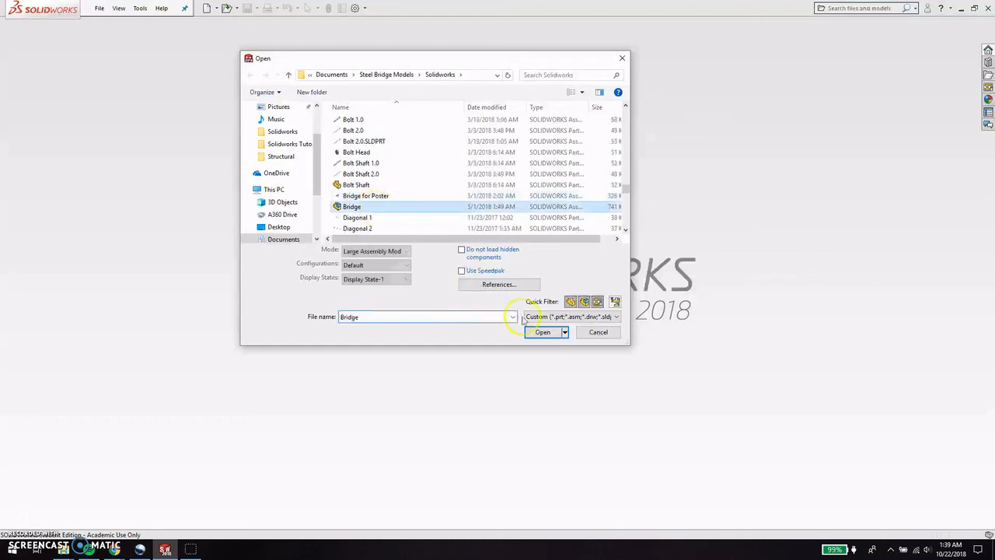
click(543, 332)
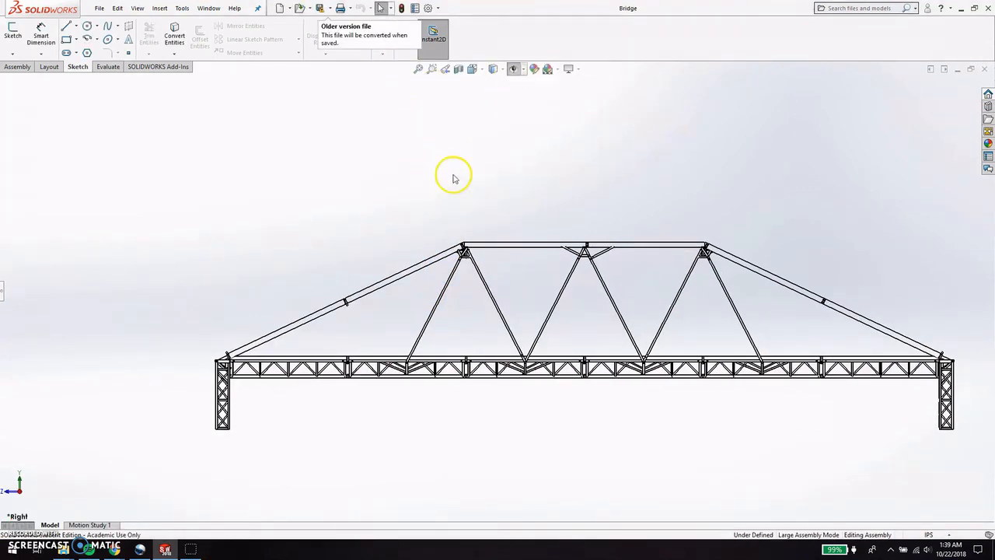
Set the bridge assembly's display style to shaded with edges and show the whole structure at an angle.
click(506, 71)
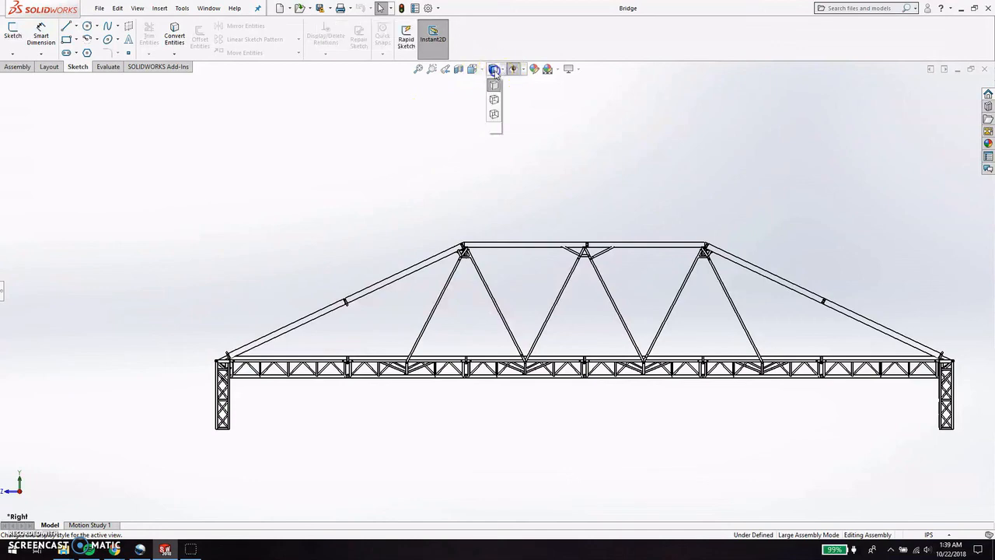
click(493, 84)
middle_drag(448, 205, 470, 239)
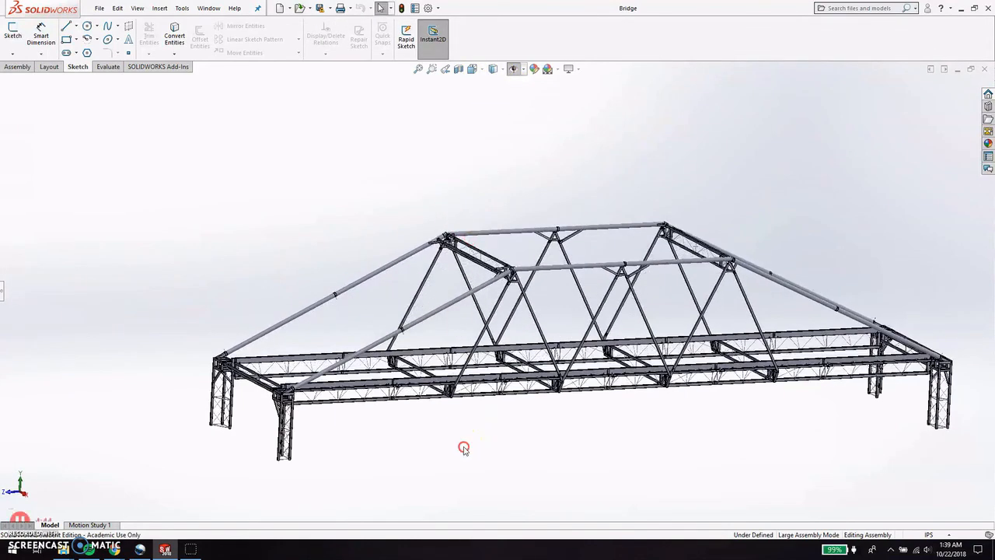
middle_drag(461, 444, 480, 446)
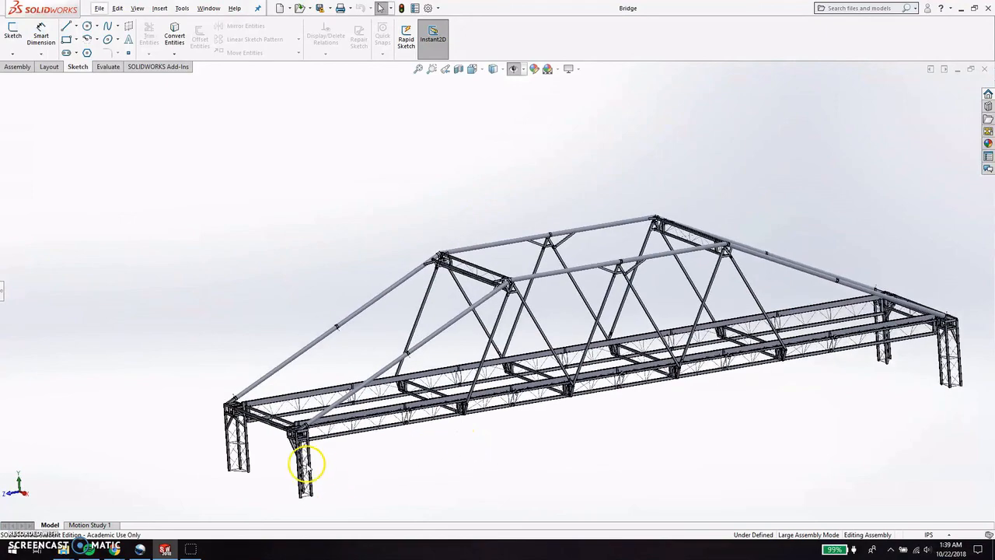
Examine the corner joint at the top of the near leg, including its T-slot connections and the arch tube attachment.
scroll(319, 462, down, 5)
scroll(403, 250, down, 2)
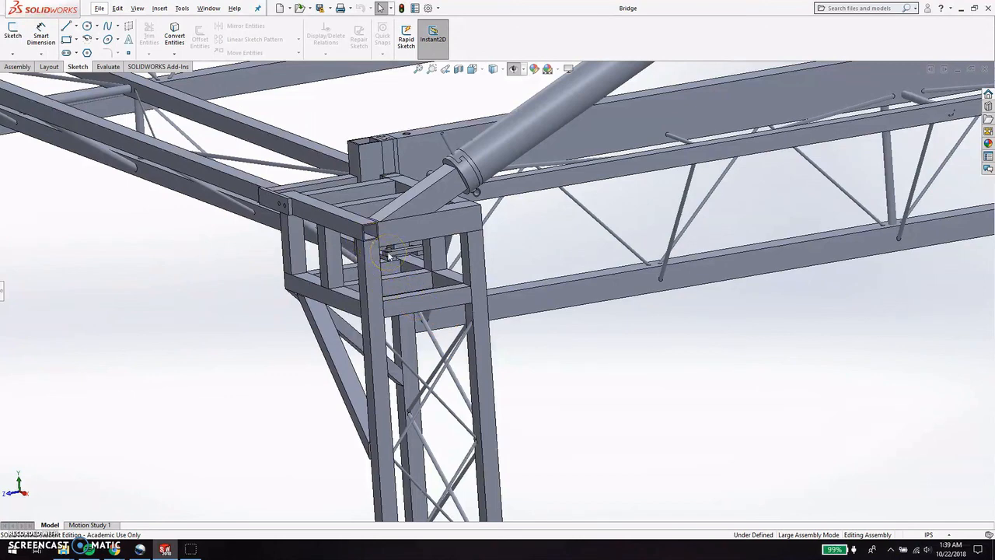
scroll(460, 251, up, 8)
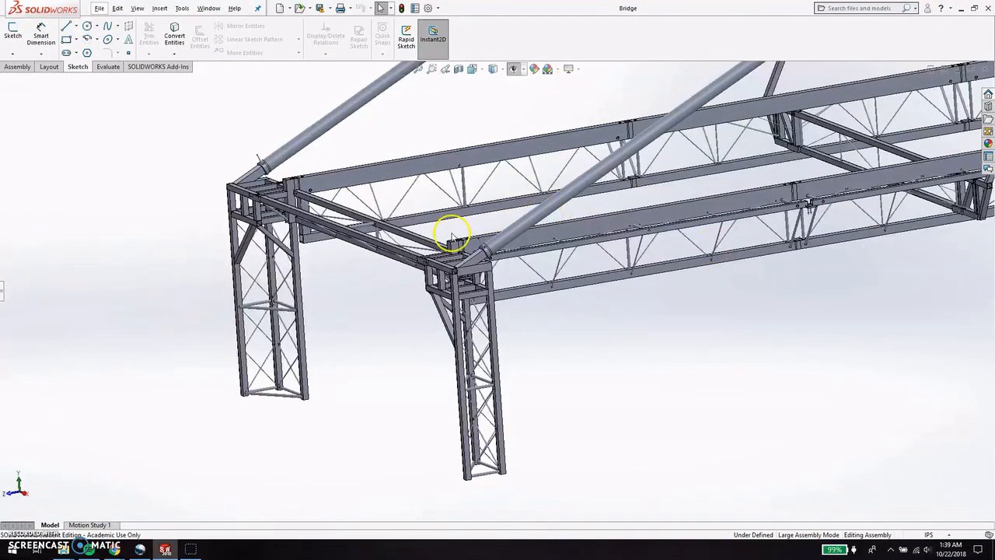
scroll(453, 239, down, 8)
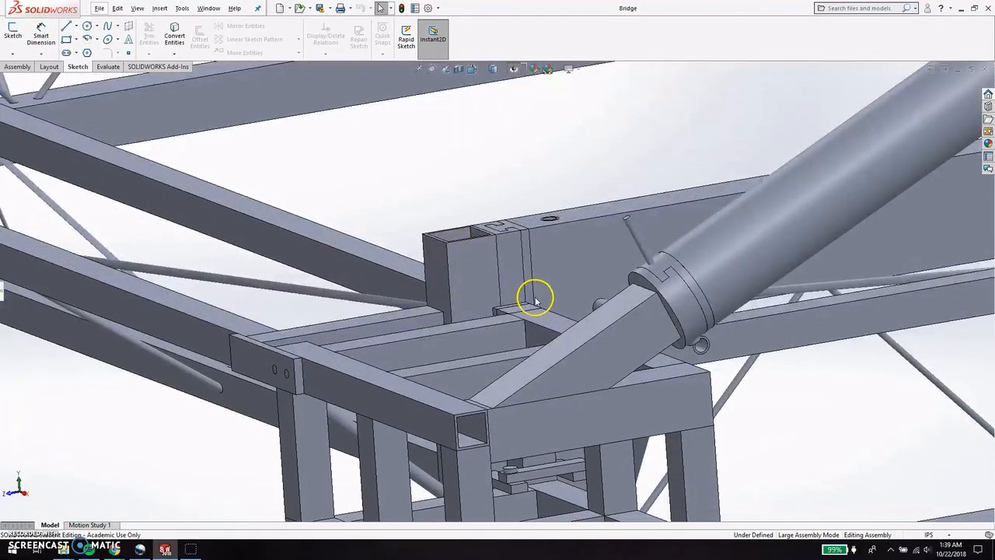
scroll(535, 301, up, 3)
middle_drag(495, 327, 535, 428)
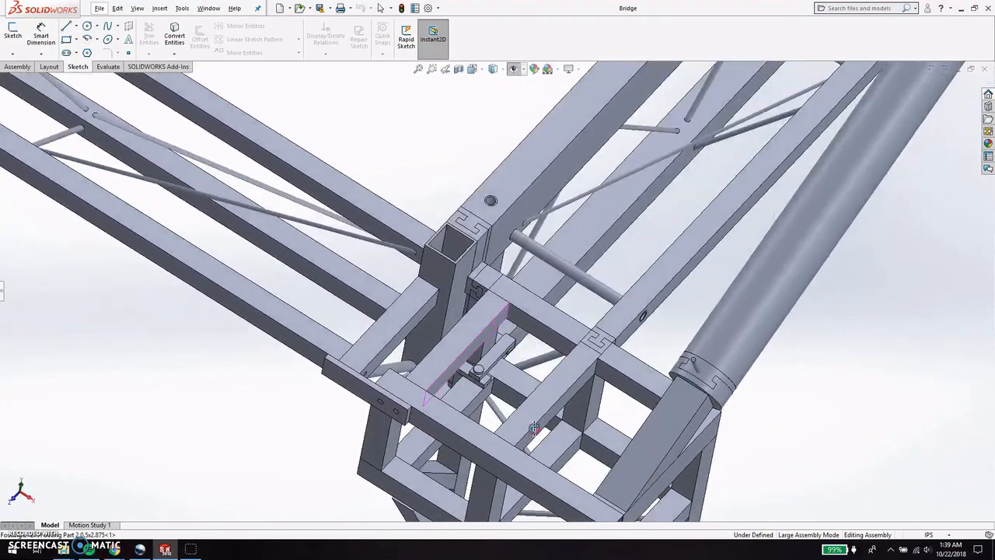
scroll(466, 364, down, 3)
scroll(582, 402, up, 1)
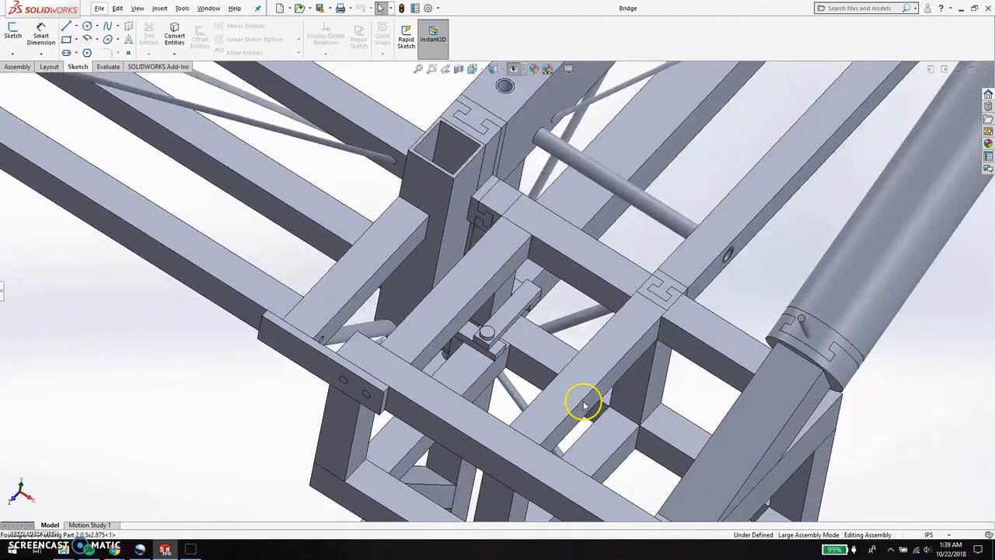
scroll(584, 403, up, 1)
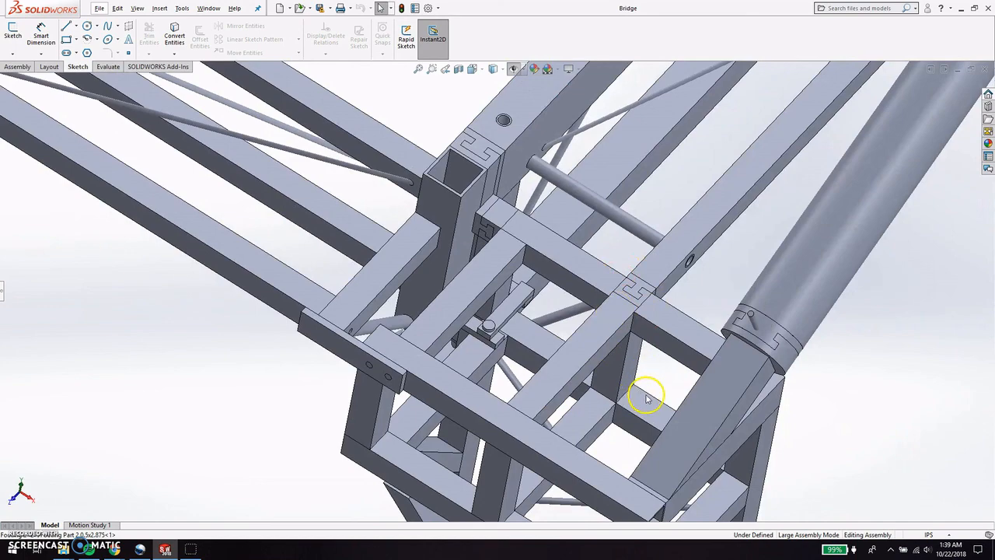
scroll(621, 397, up, 3)
scroll(598, 373, down, 2)
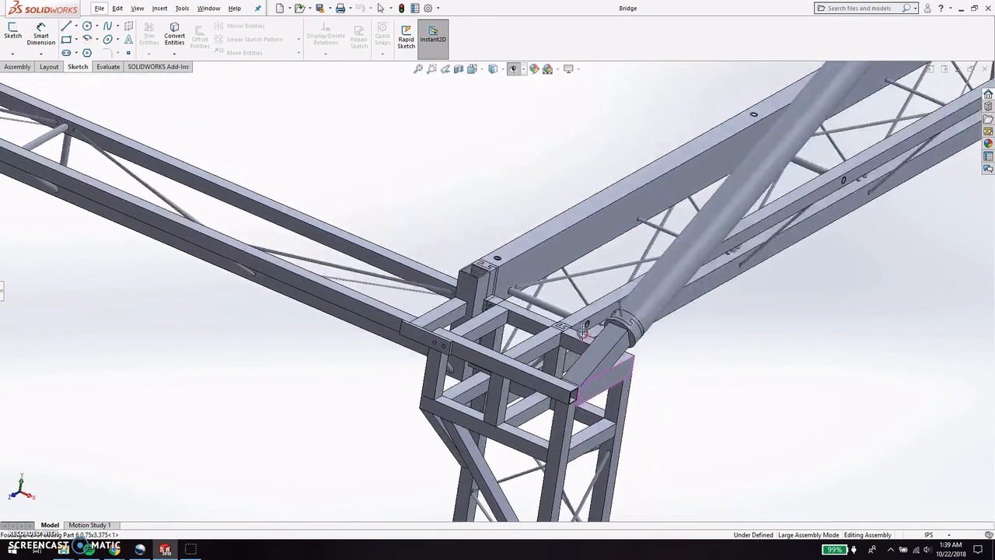
Open the upper tube segment of the bridge's inclined arch member as a separate part and show its full length.
scroll(642, 362, up, 2)
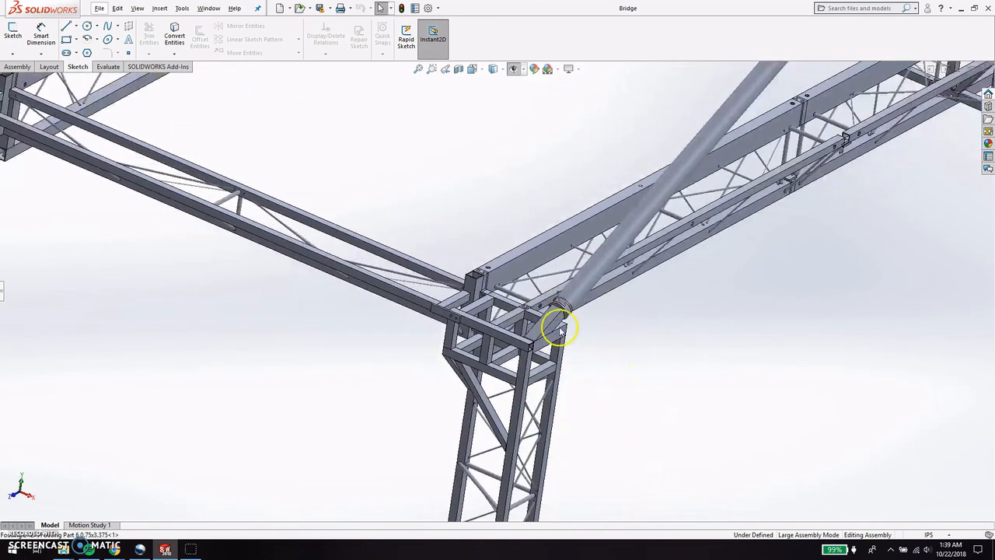
scroll(560, 330, up, 3)
scroll(536, 233, up, 2)
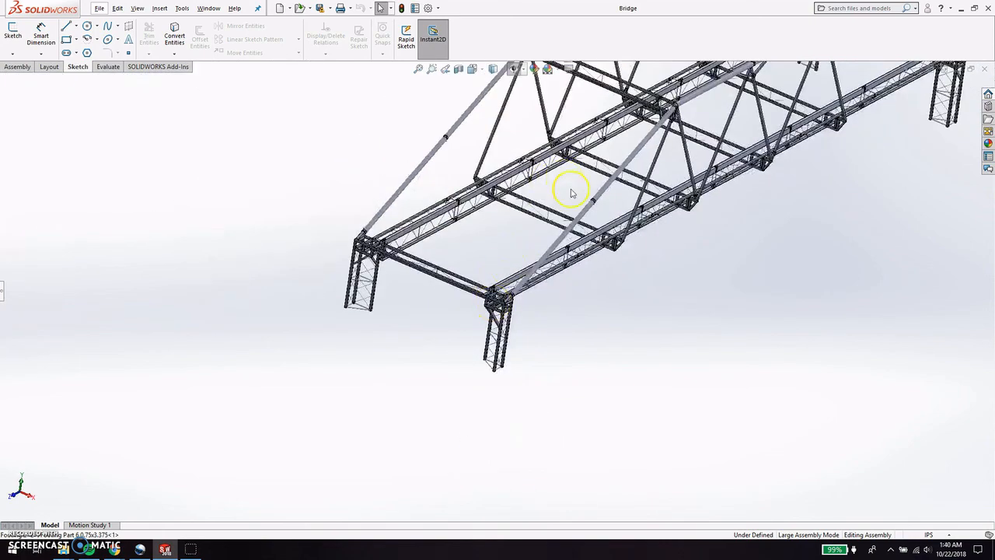
scroll(573, 198, up, 1)
scroll(560, 225, down, 2)
scroll(507, 307, down, 2)
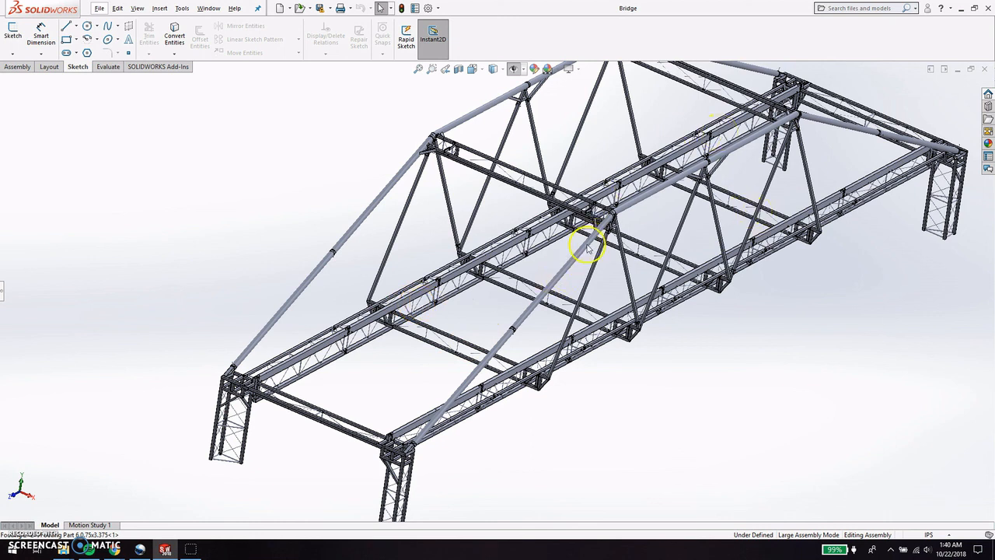
click(368, 210)
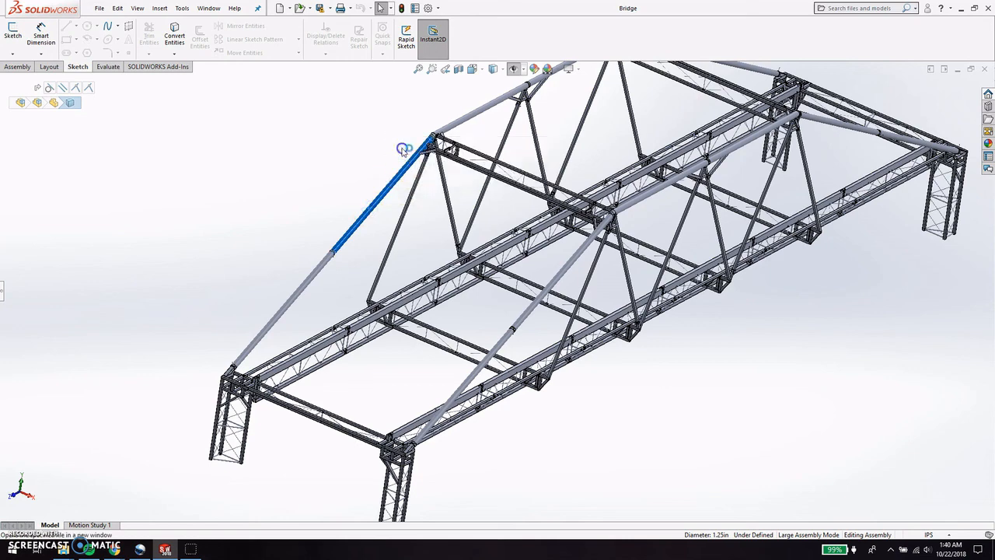
click(403, 149)
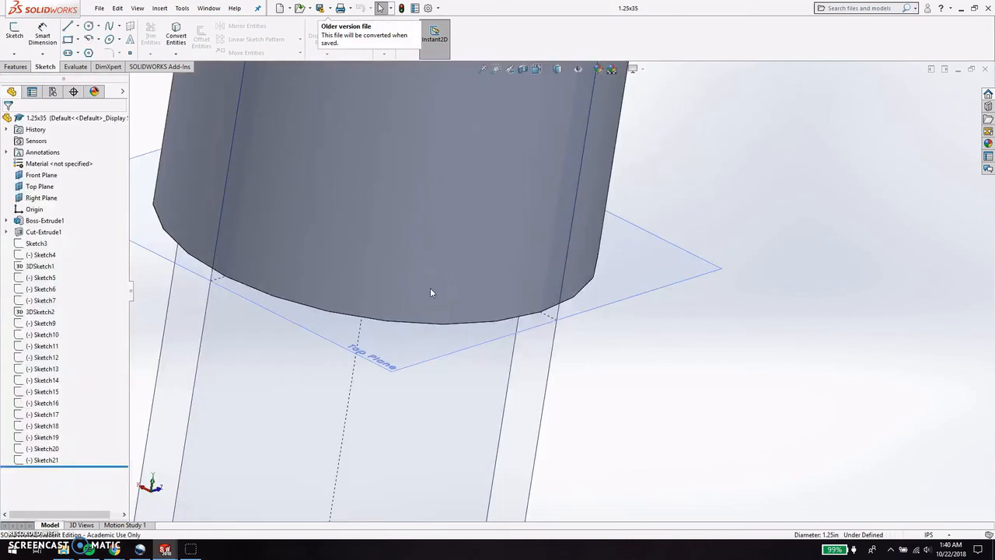
scroll(431, 288, up, 10)
scroll(577, 191, up, 6)
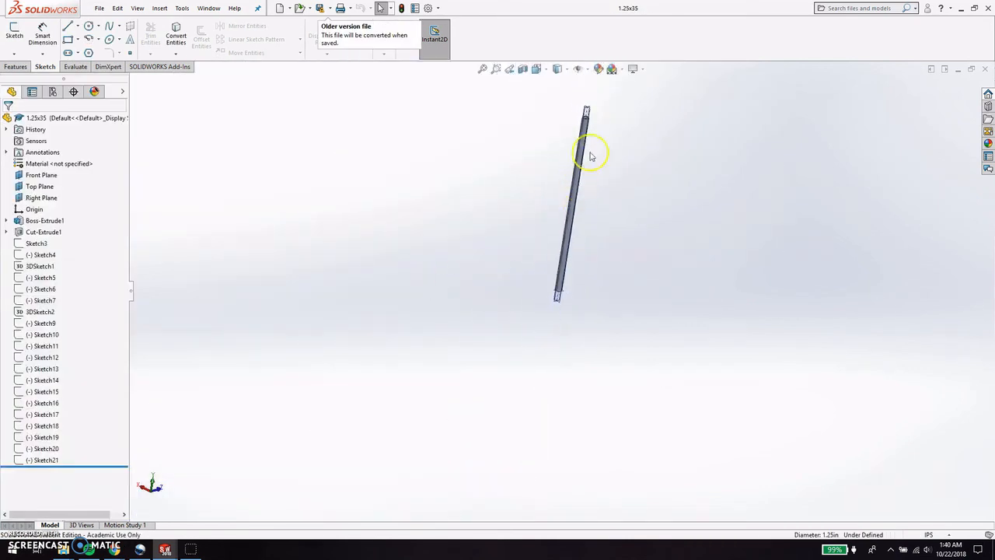
scroll(589, 140, down, 4)
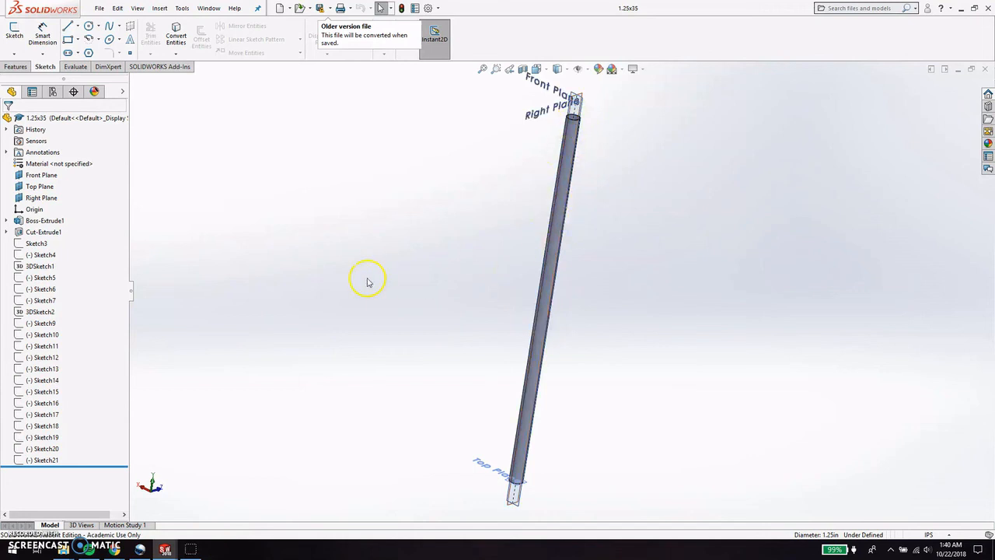